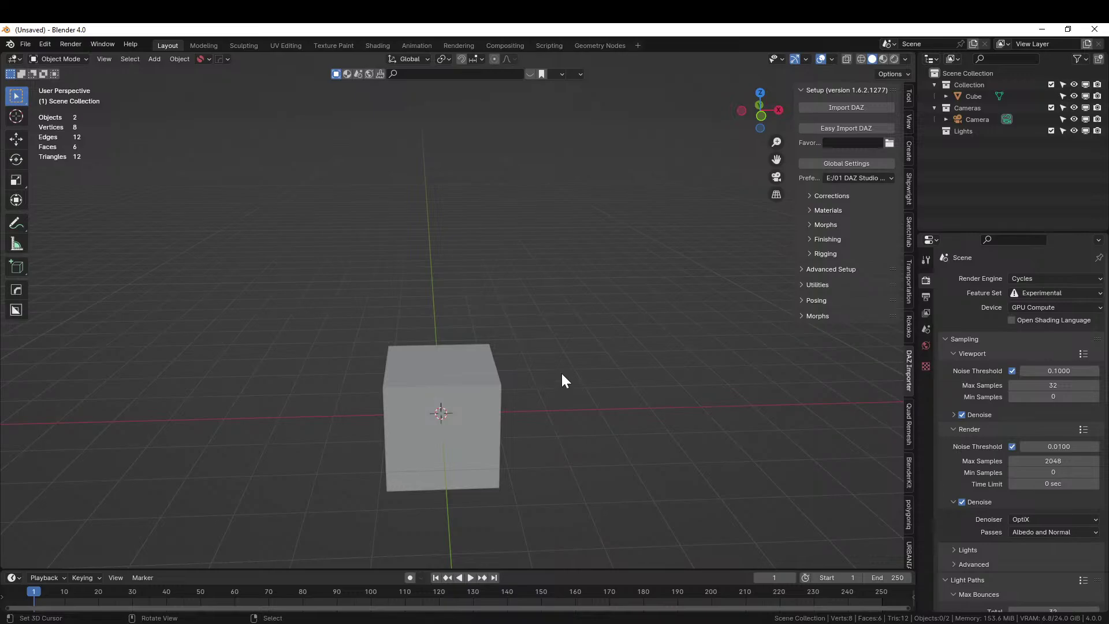
# Delete the default cube from the unsaved scene.
pyautogui.scroll(-2, 564, 379)
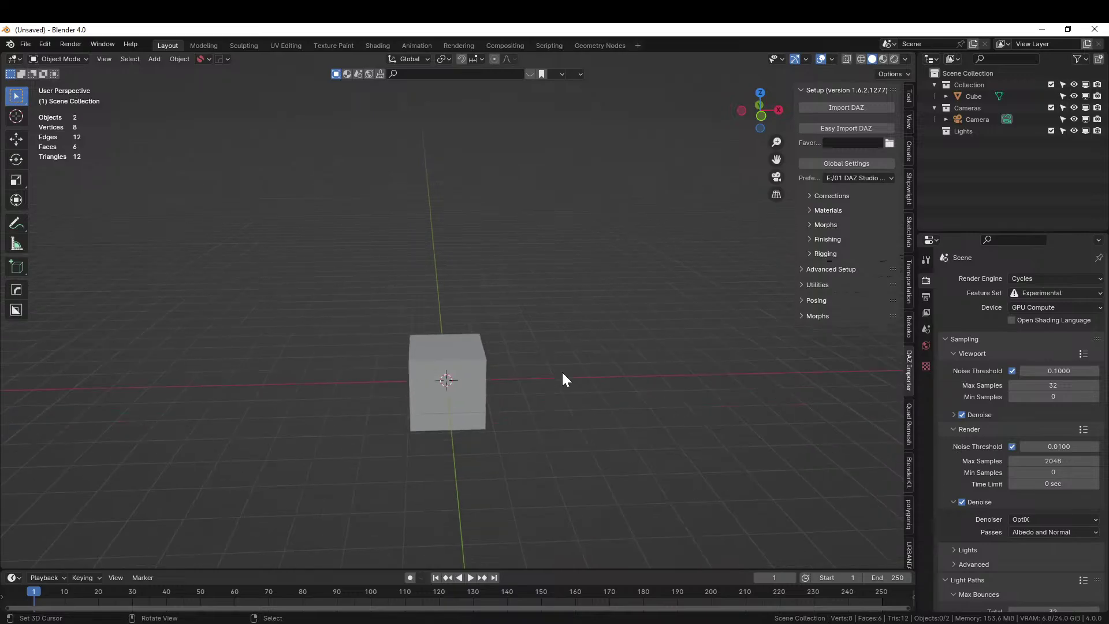
pyautogui.moveTo(611, 332); pyautogui.dragTo(581, 358, button='middle')
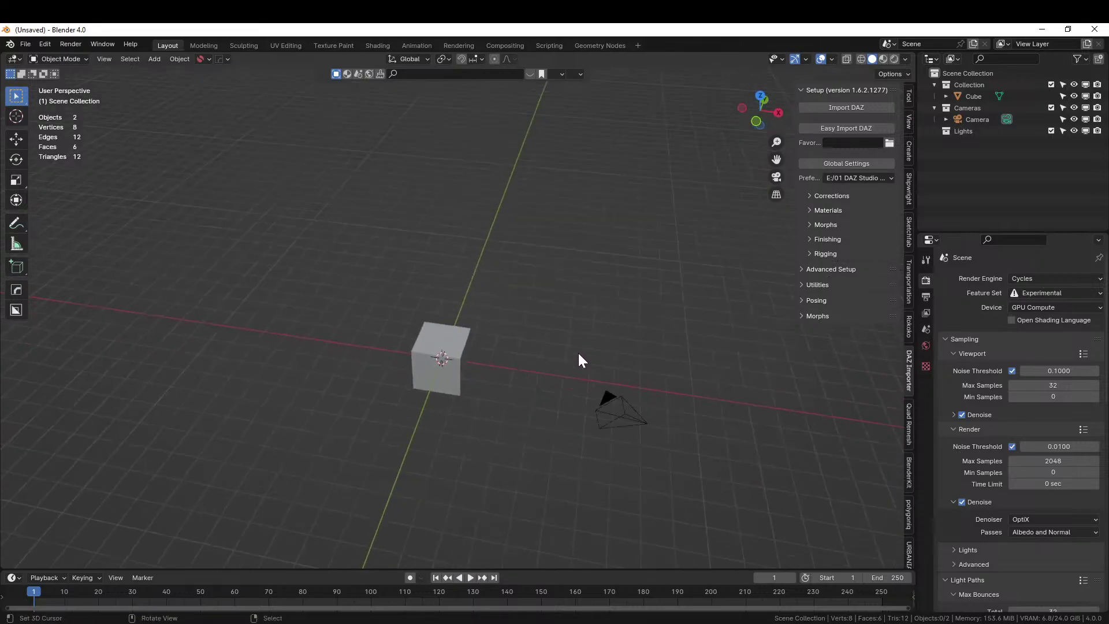
pyautogui.moveTo(525, 385); pyautogui.dragTo(567, 366, button='middle')
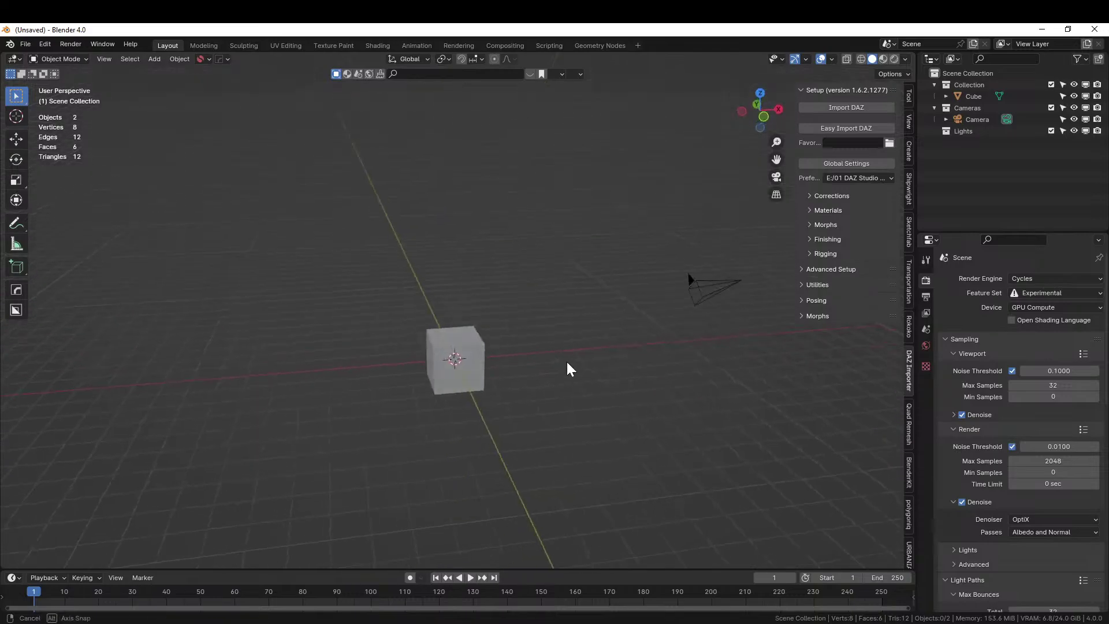
pyautogui.click(443, 339)
pyautogui.press('Delete')
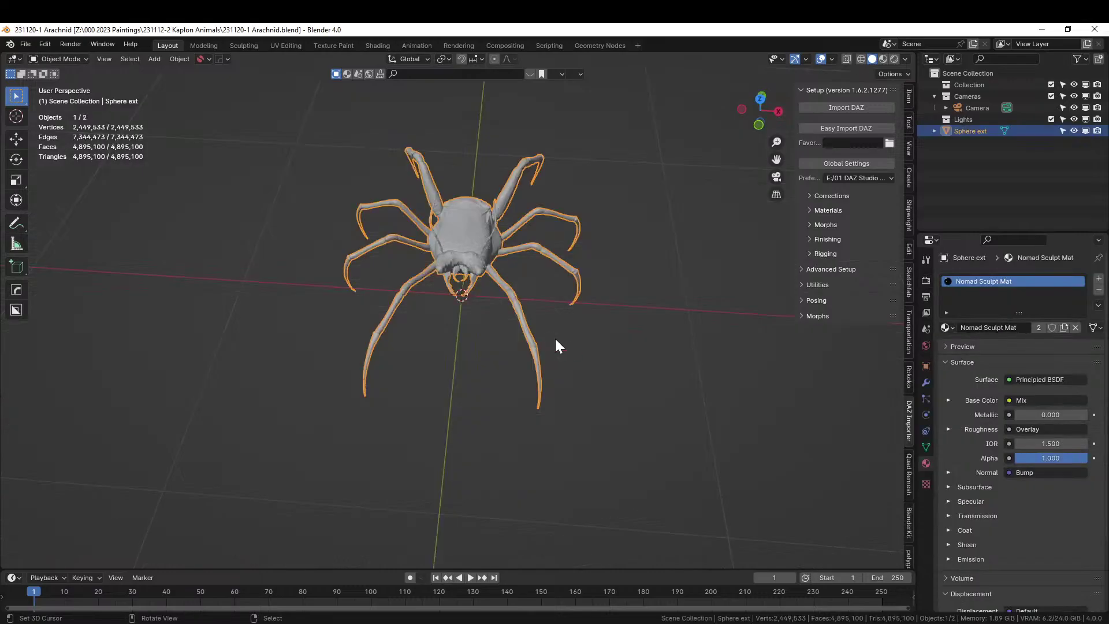
# View the arachnid model from the side and switch its viewport to rendered shading.
pyautogui.moveTo(575, 339); pyautogui.dragTo(618, 370, button='middle')
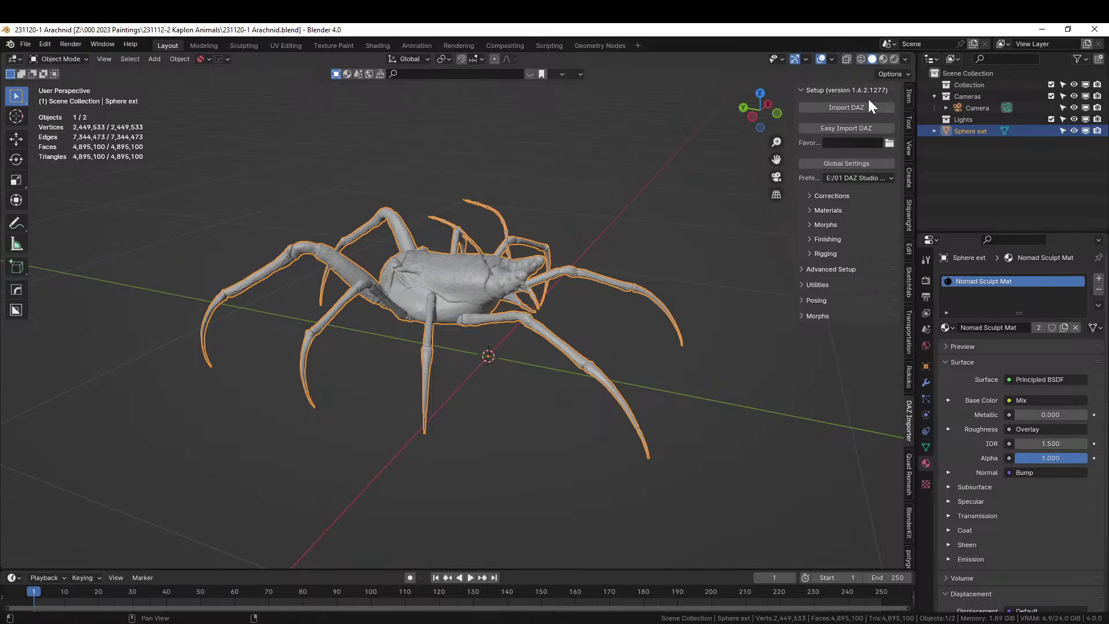
pyautogui.click(894, 59)
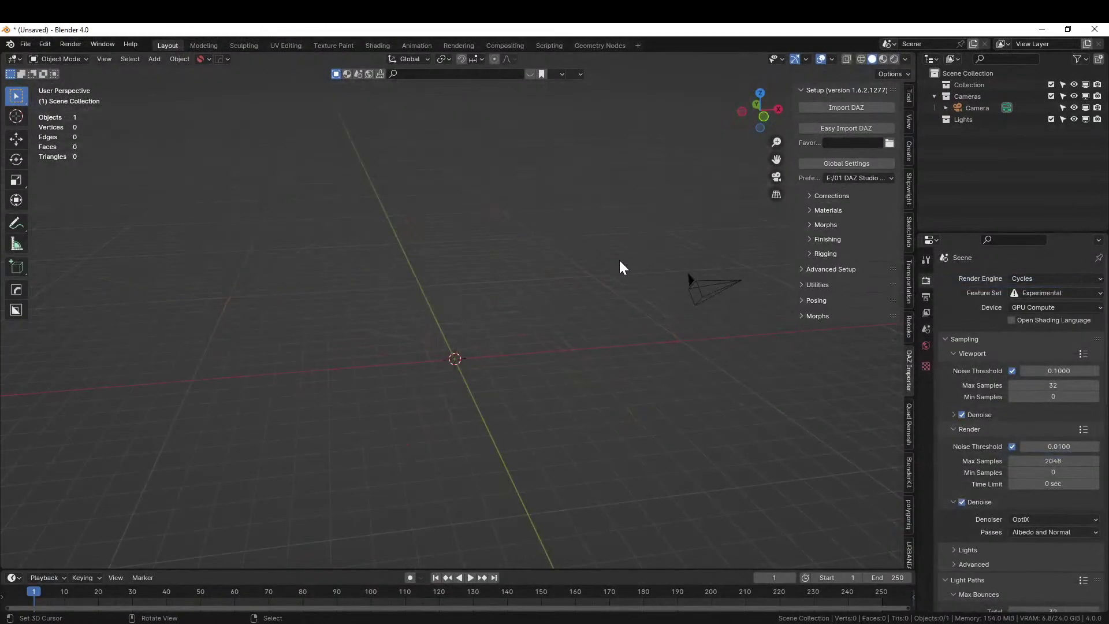
# Open the recent file 231120-1 Arachnid.blend without saving the current scene, and copy the arachnid object.
pyautogui.moveTo(469, 211); pyautogui.dragTo(439, 205, button='middle')
pyautogui.click(26, 44)
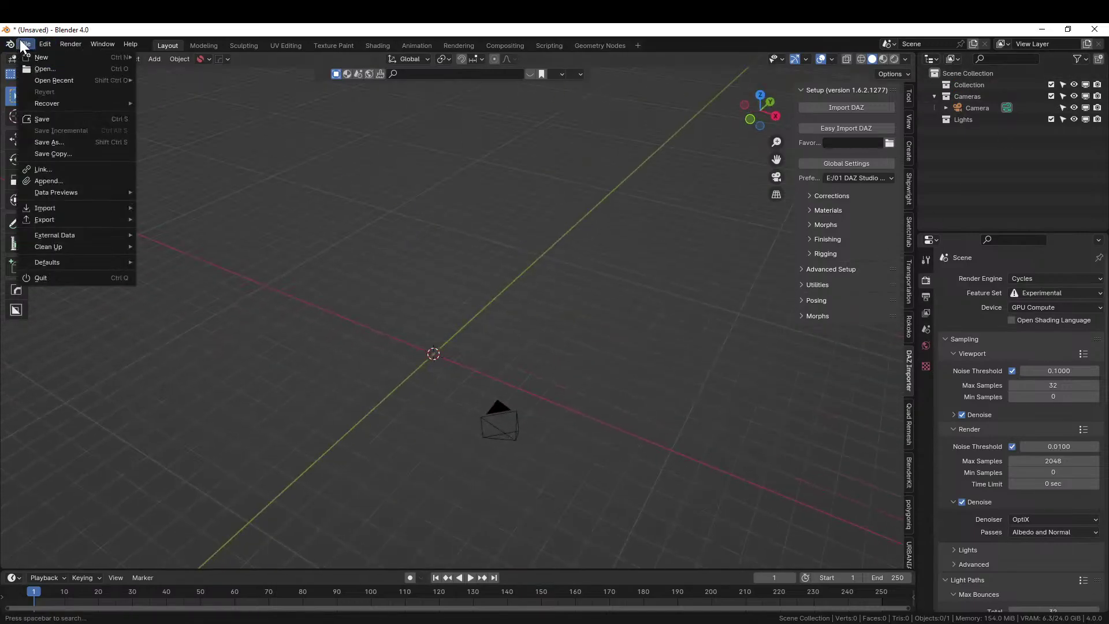
pyautogui.moveTo(71, 80)
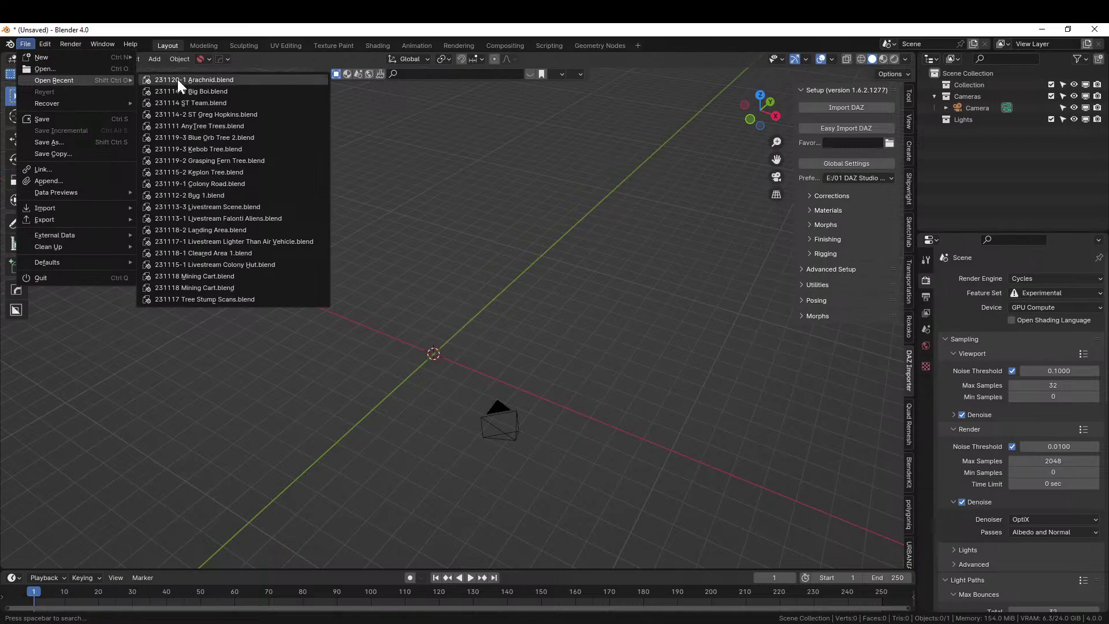
pyautogui.click(234, 78)
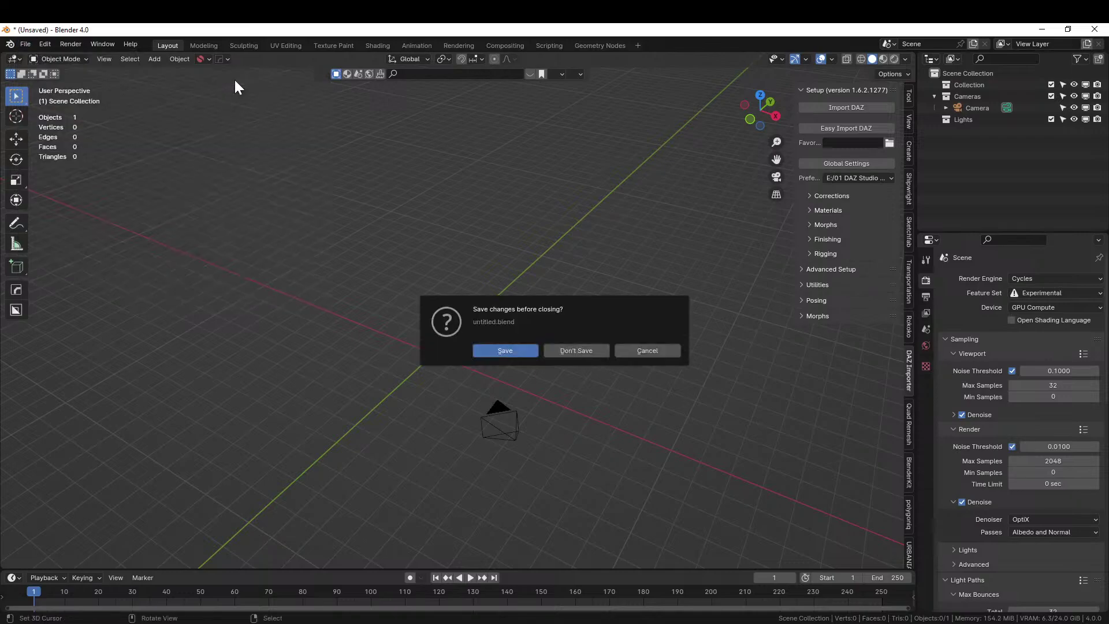
pyautogui.click(578, 351)
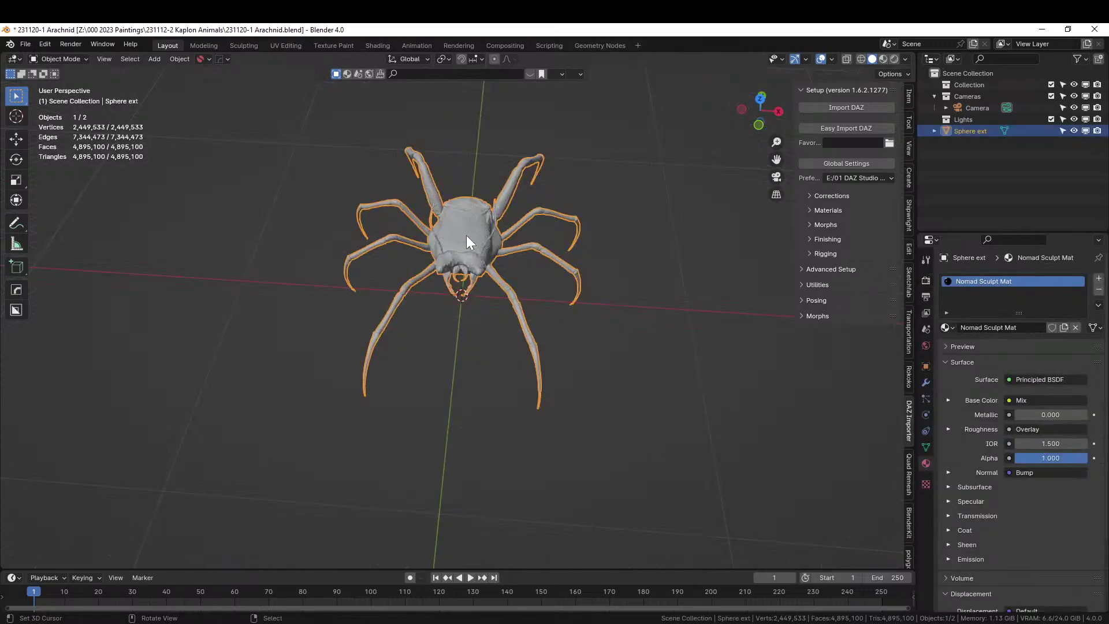
pyautogui.hotkey('ctrl', 'c')
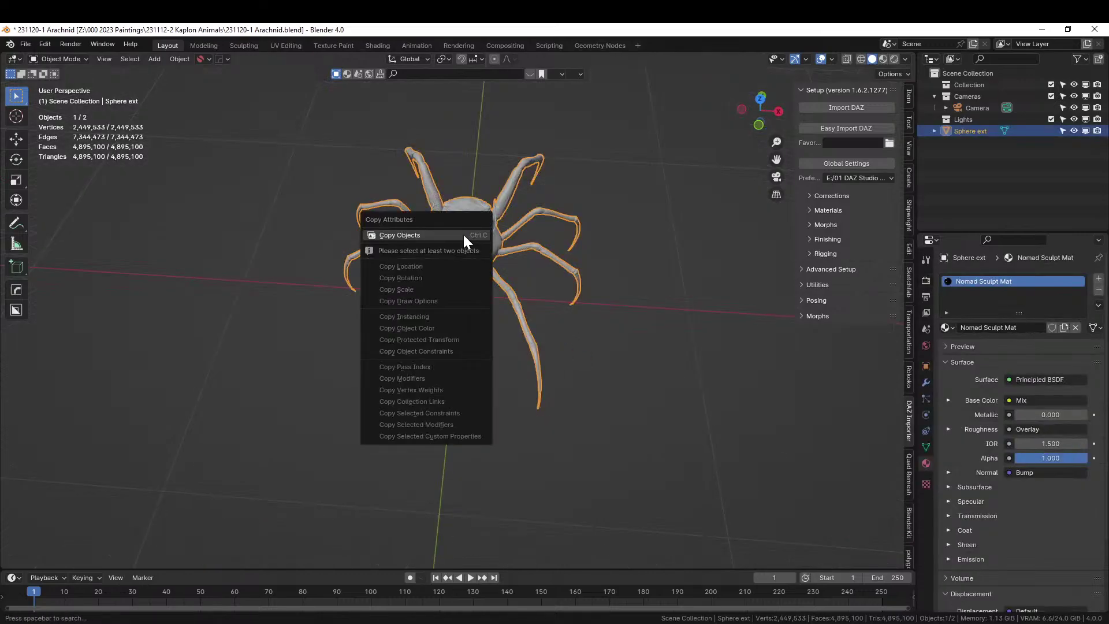
pyautogui.click(432, 234)
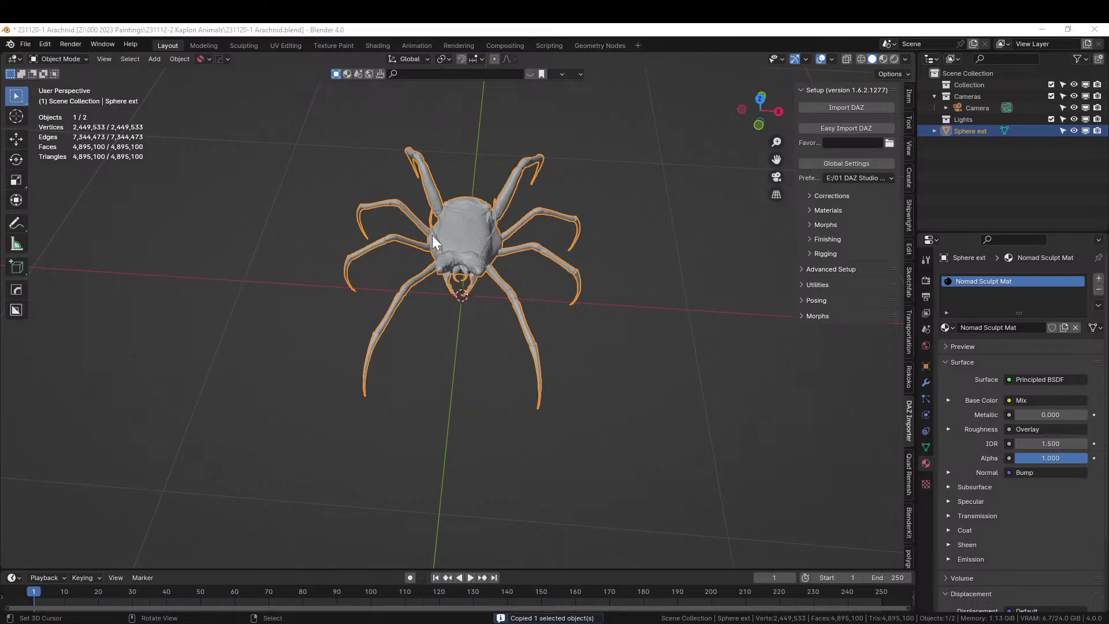
# Start a new General file, saving the changes to 231120-1 Arachnid.blend.
pyautogui.click(26, 47)
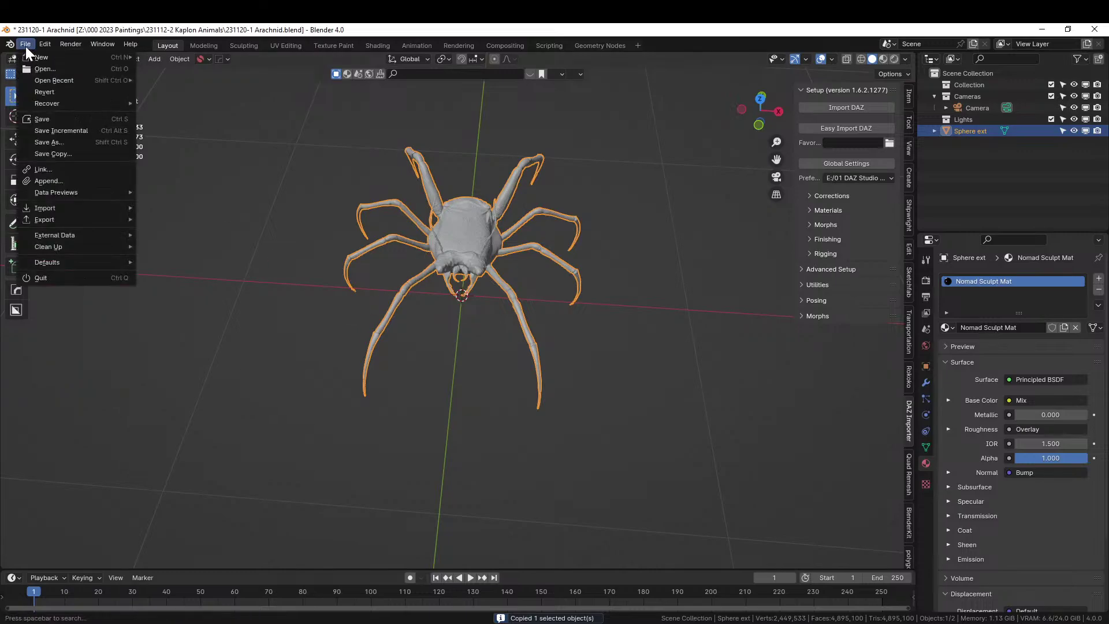
pyautogui.moveTo(51, 57)
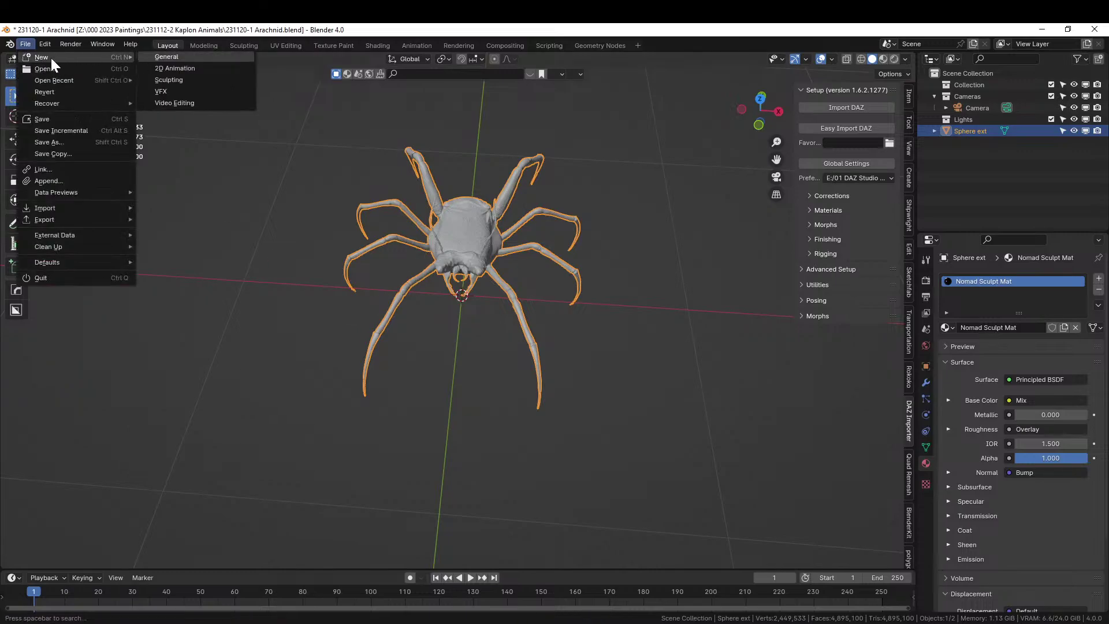
pyautogui.click(188, 57)
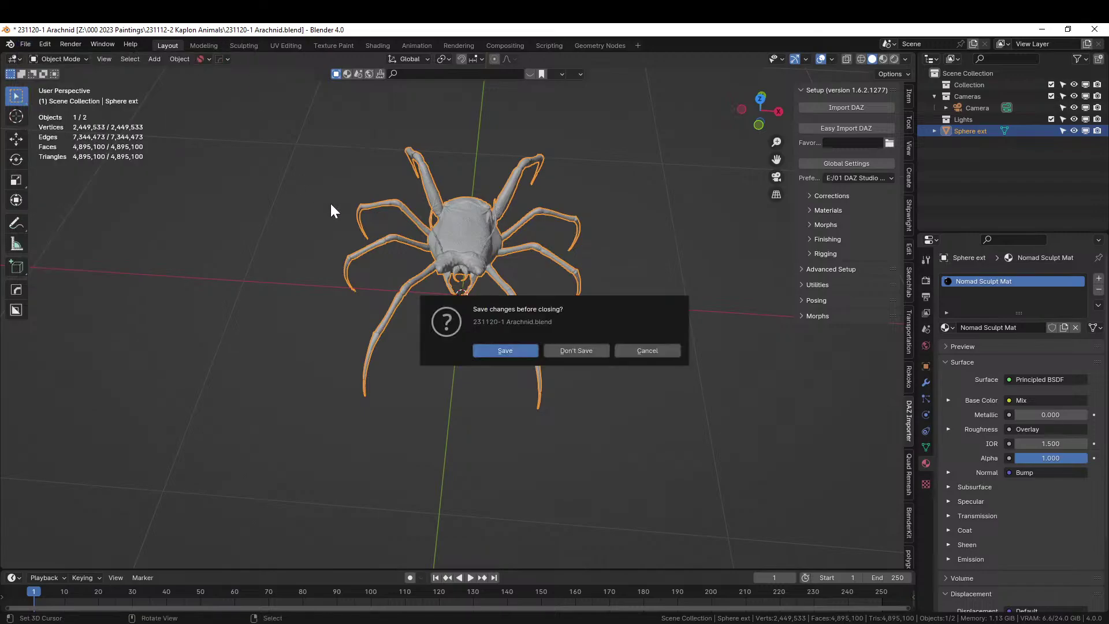
pyautogui.click(506, 350)
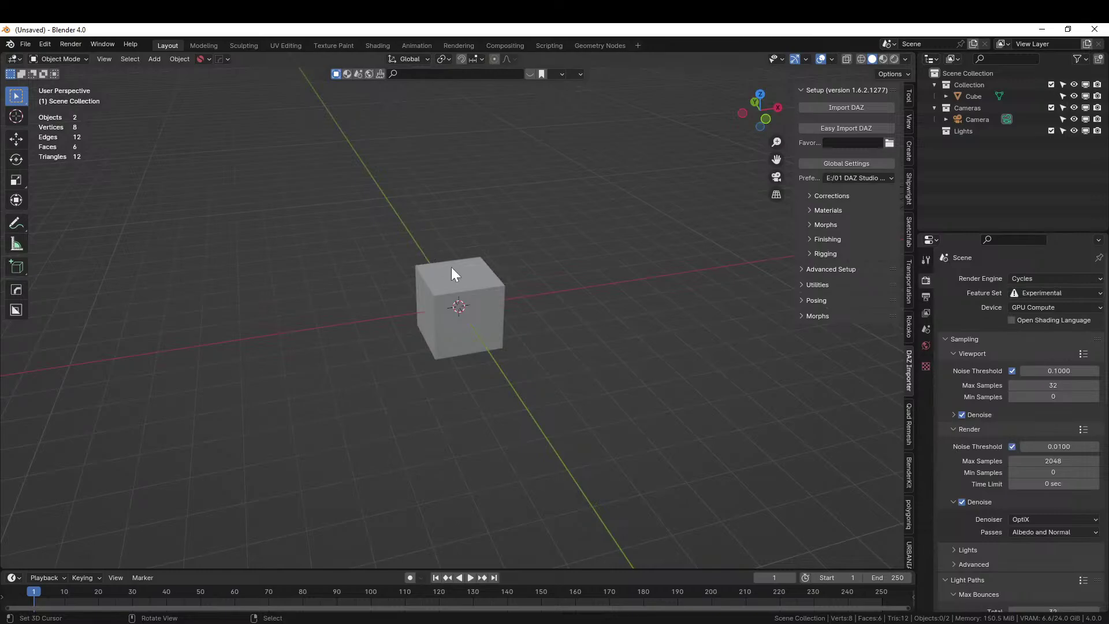
# Replace the default cube by deleting it and pasting the copied arachnid into the scene.
pyautogui.click(452, 273)
pyautogui.press('Delete')
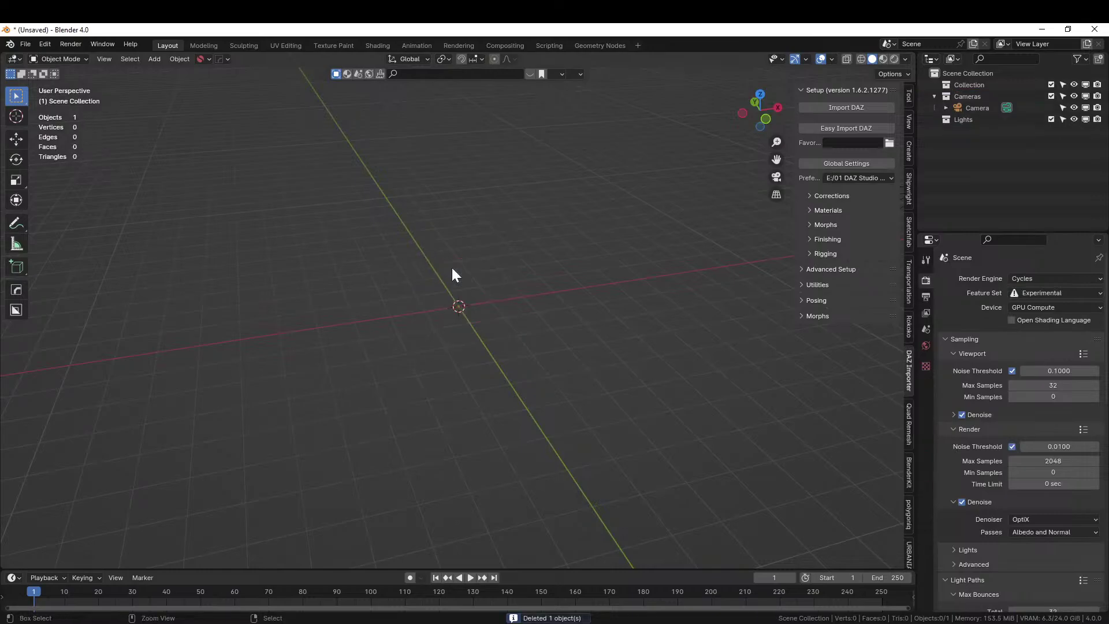
pyautogui.hotkey('ctrl', 'v')
pyautogui.moveTo(462, 290); pyautogui.dragTo(427, 296, button='middle')
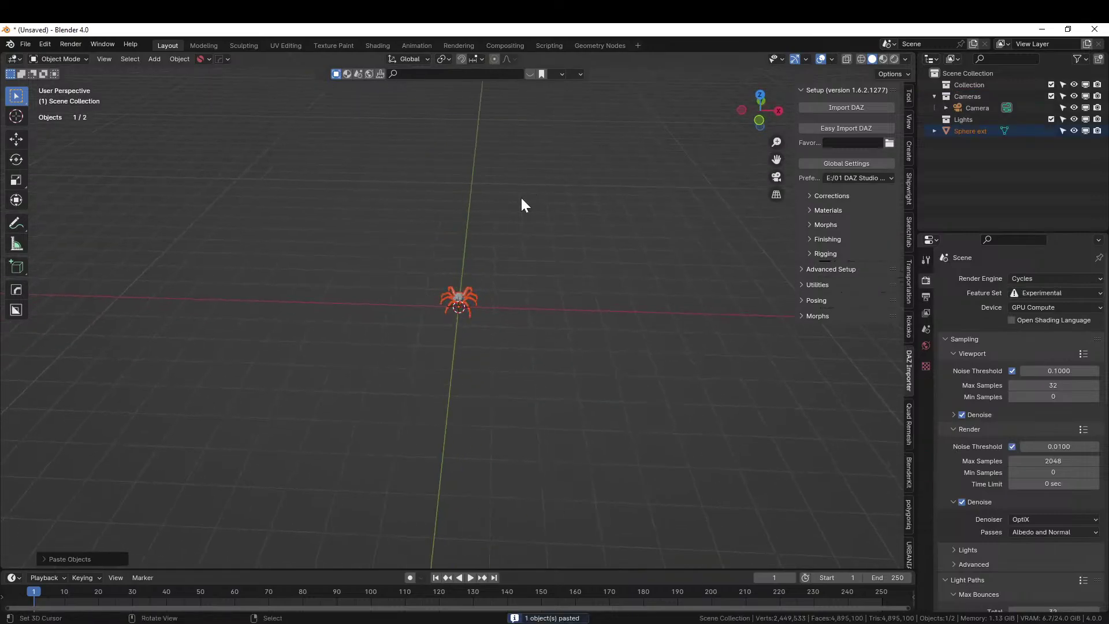
# Begin saving the scene under a new name and create the folder "231120-1 Livestream Lair" inside 000 2023 Paintings.
pyautogui.click(32, 42)
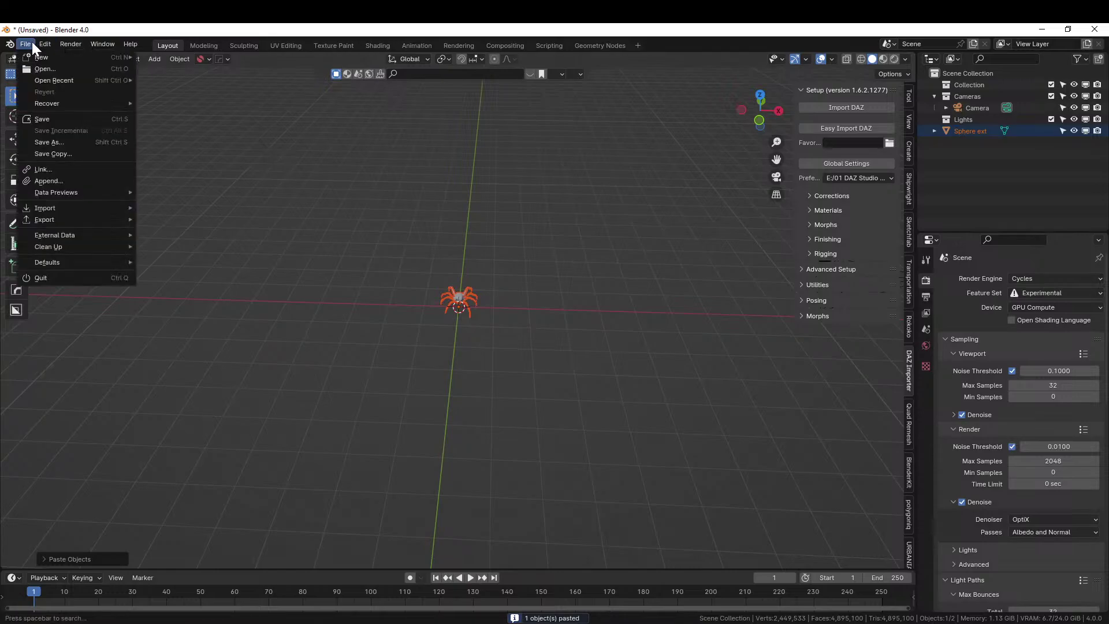
pyautogui.click(61, 139)
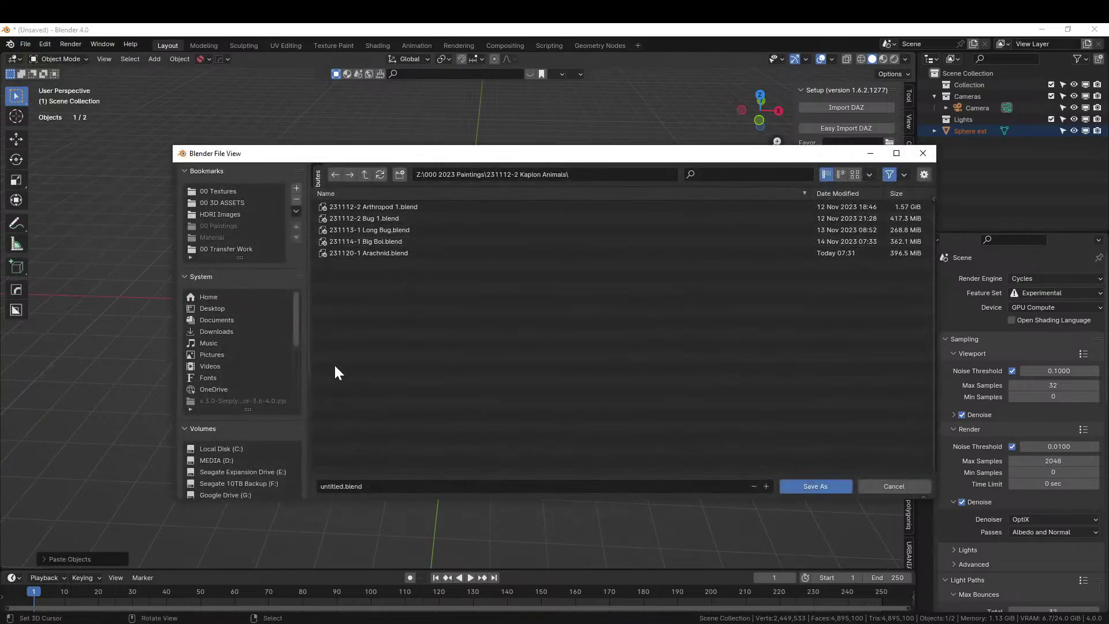
pyautogui.click(365, 174)
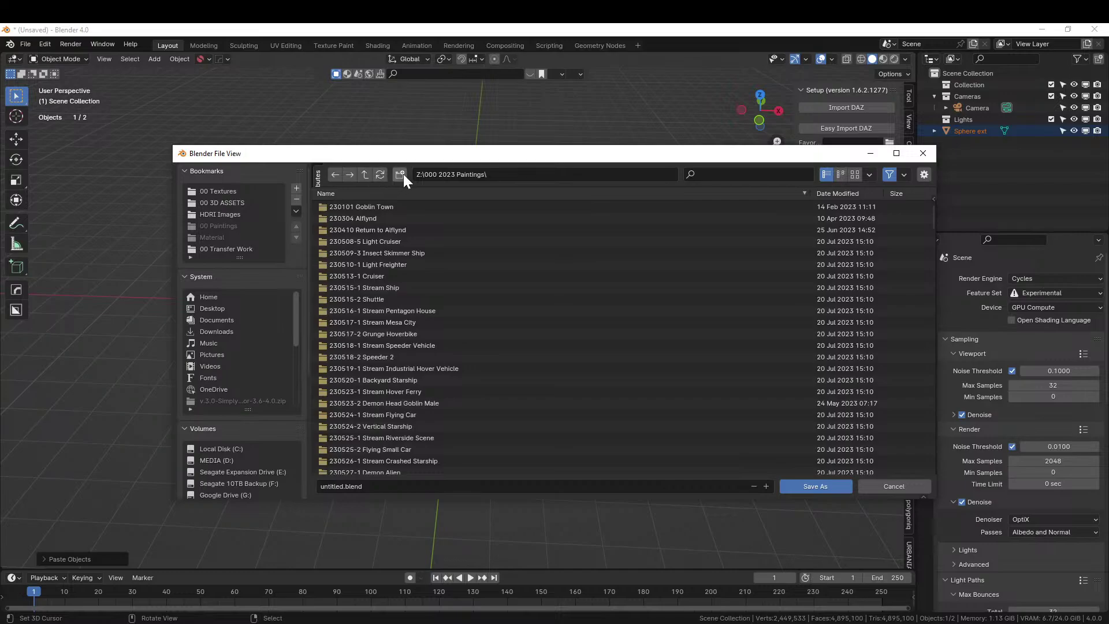
pyautogui.click(399, 174)
pyautogui.write('23')
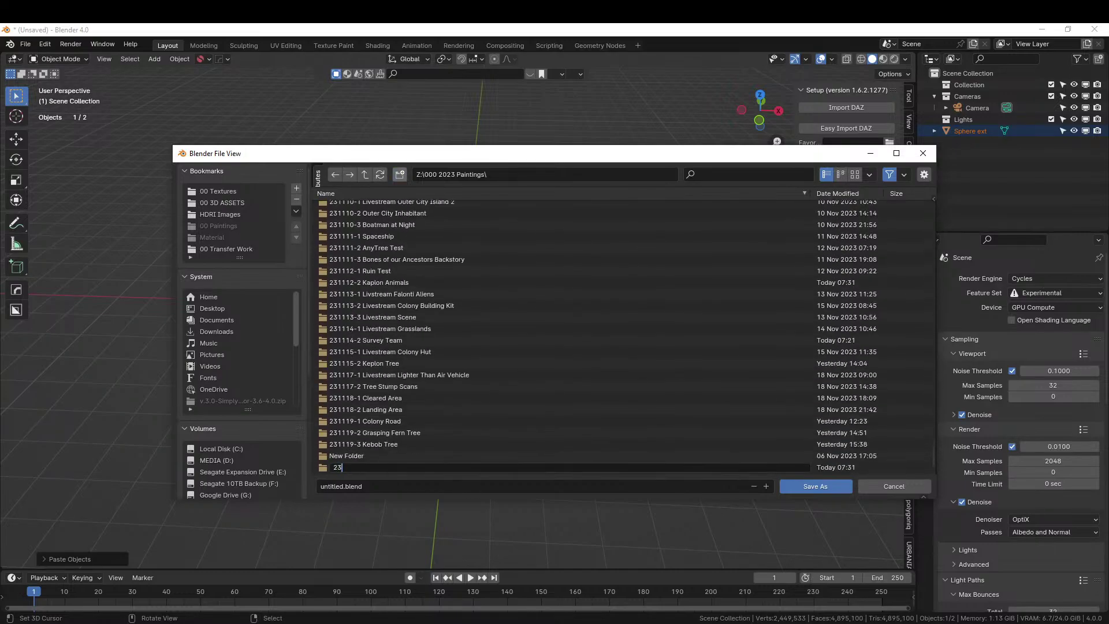
pyautogui.write('1120-1 Livestream Lair')
pyautogui.press('Return')
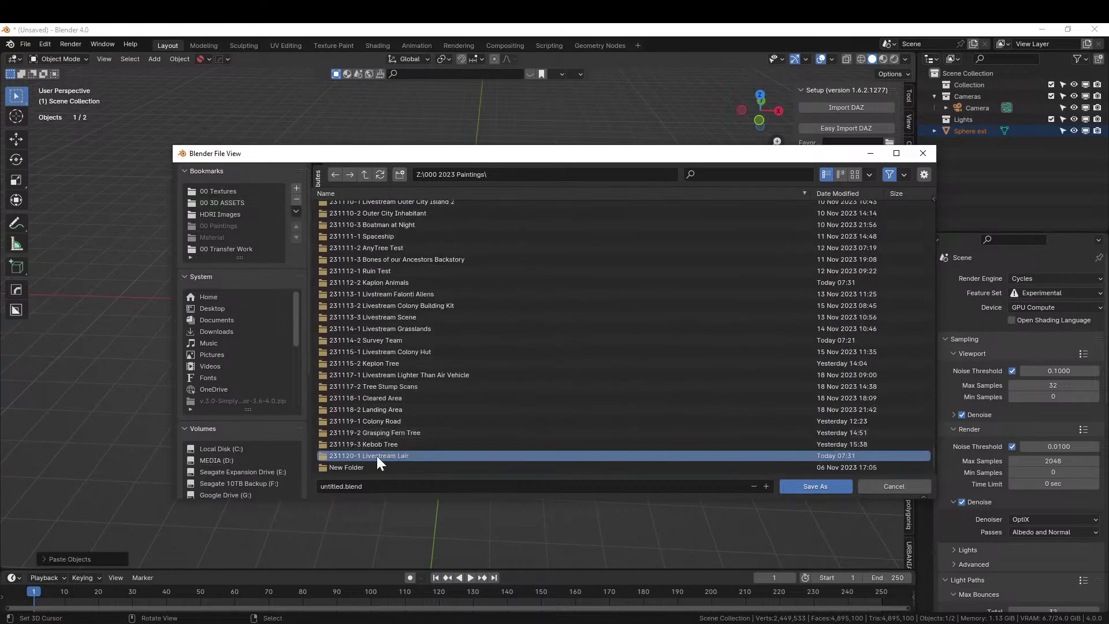
# Save the scene as "231120-1 Livestream Lair" inside the 231120-1 Livestream Lair folder.
pyautogui.doubleClick(377, 456)
pyautogui.click(374, 485)
pyautogui.write('23')
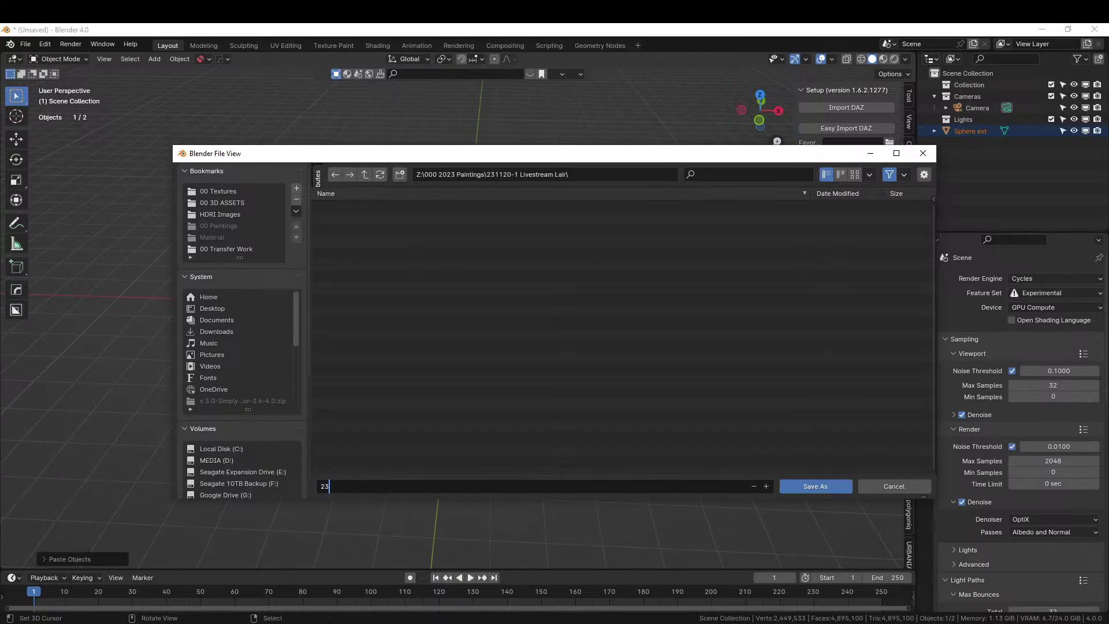
pyautogui.write('1120-1 Livestream Lair')
pyautogui.press('Return')
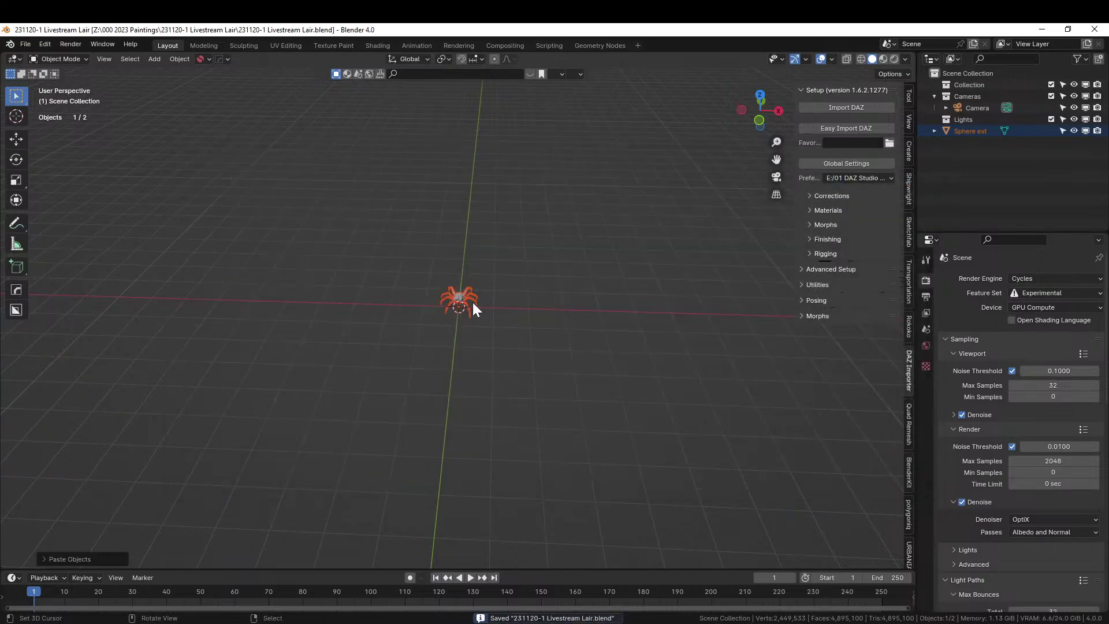
# Select the pasted arachnid, frame it in the viewport and save the file again.
pyautogui.click(469, 302)
pyautogui.press('KP_Decimal')
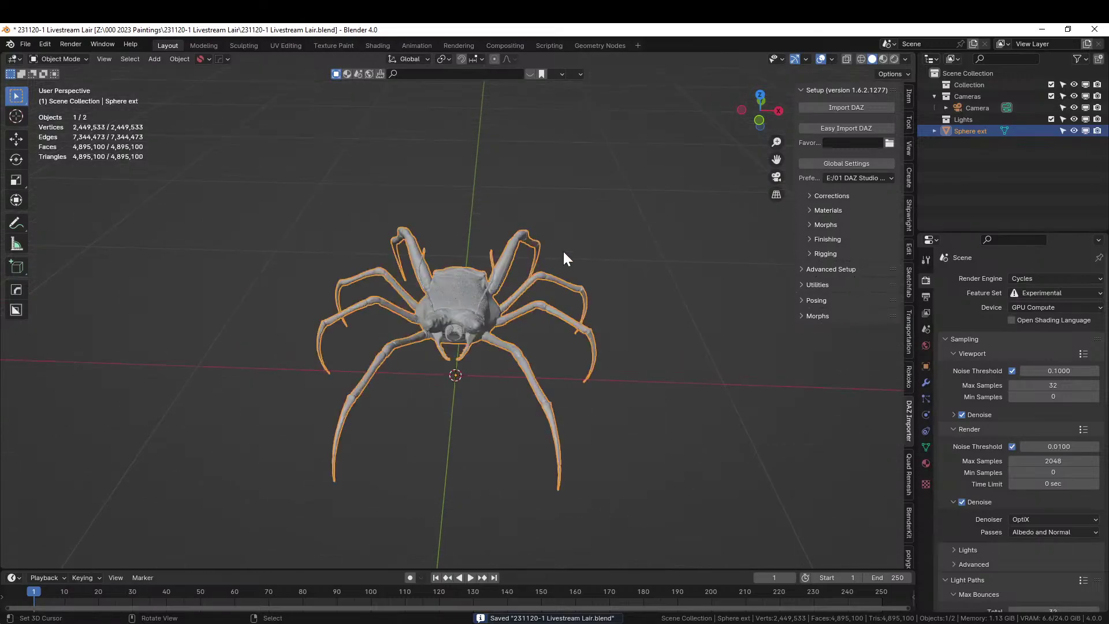
pyautogui.hotkey('ctrl', 's')
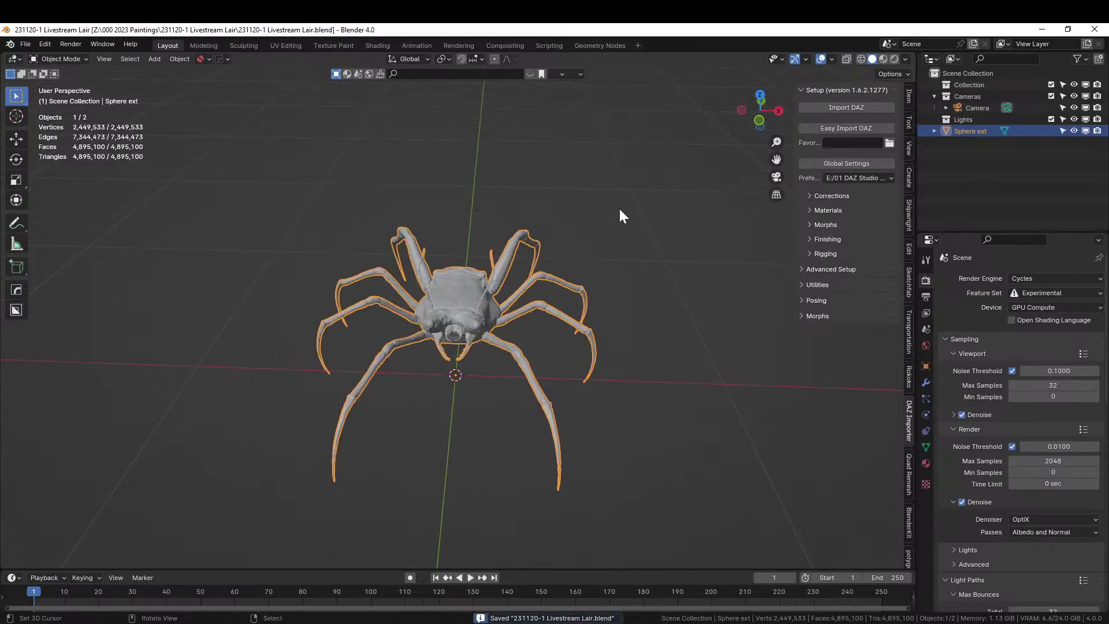
# Examine the arachnid's body, legs and surface material in rendered viewport shading, close up and from several angles.
pyautogui.click(893, 57)
pyautogui.moveTo(515, 260); pyautogui.dragTo(591, 239, button='middle')
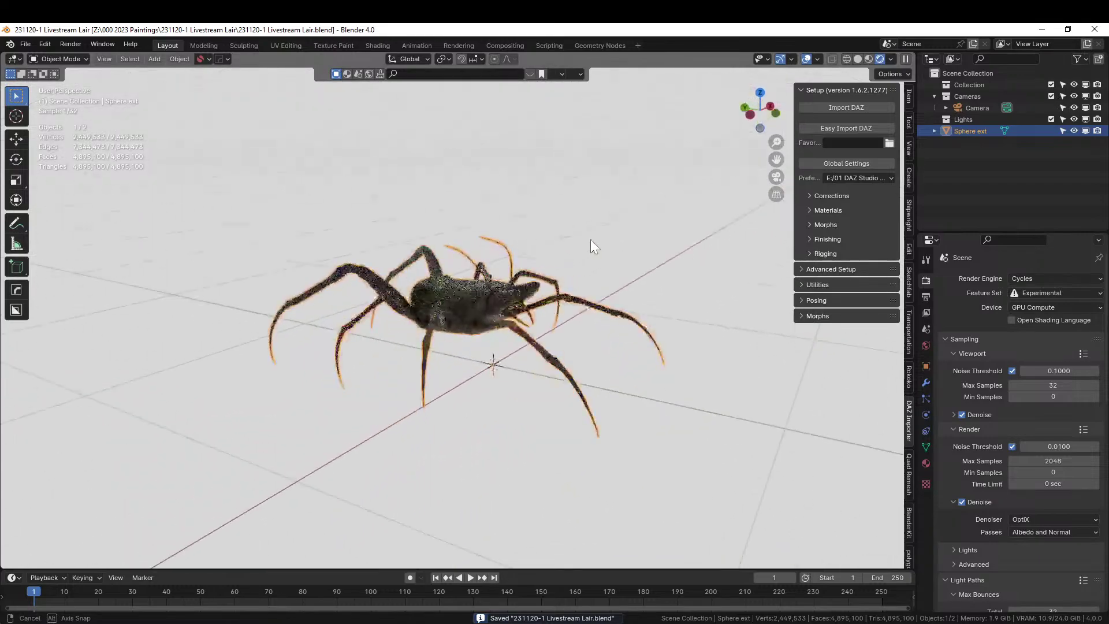
pyautogui.scroll(5, 525, 258)
pyautogui.moveTo(525, 259); pyautogui.dragTo(166, 250, button='middle')
pyautogui.scroll(-4, 414, 273)
pyautogui.scroll(4, 376, 269)
pyautogui.scroll(-3, 424, 269)
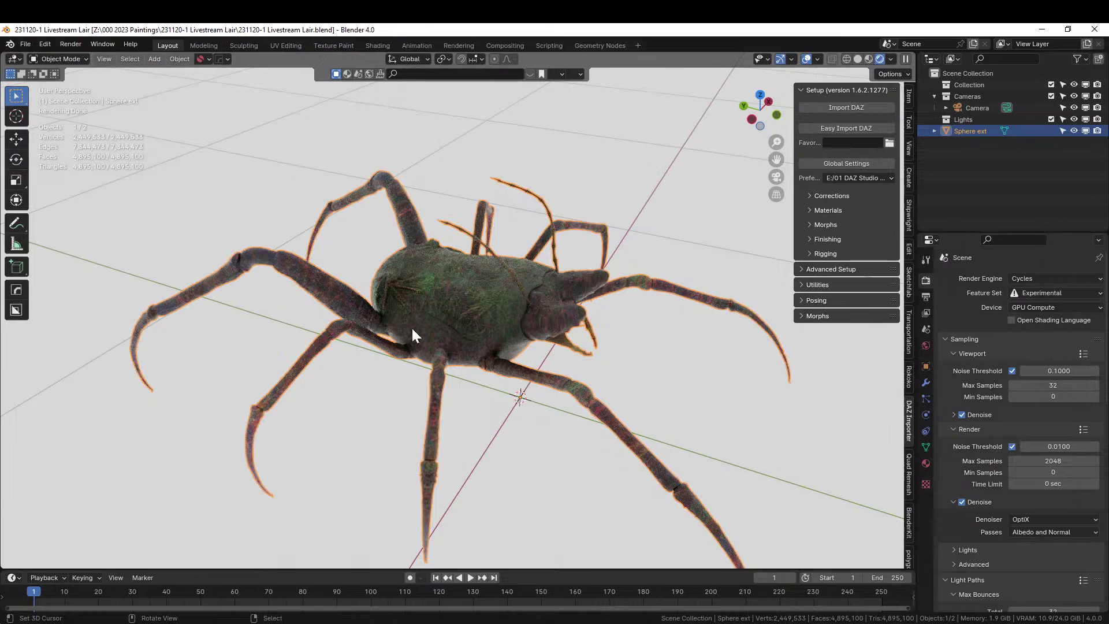
pyautogui.moveTo(413, 330)
pyautogui.mouseDown(button='middle')
pyautogui.moveTo(422, 289)
pyautogui.moveTo(467, 283)
pyautogui.moveTo(456, 317)
pyautogui.moveTo(400, 342)
pyautogui.moveTo(402, 321)
pyautogui.mouseUp(button='middle')
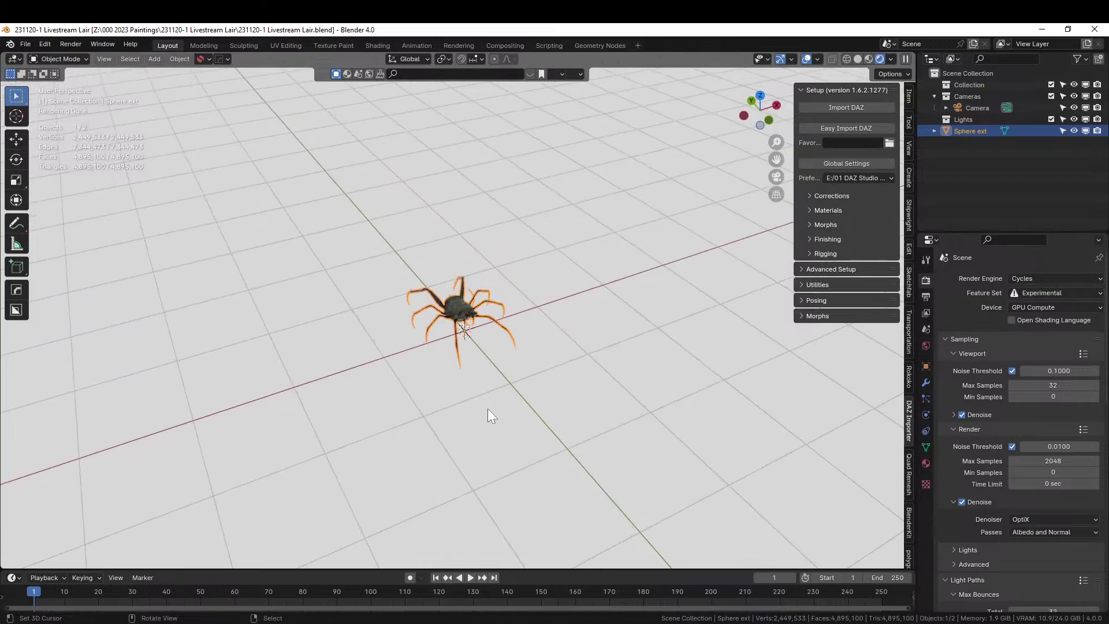
pyautogui.scroll(8, 534, 407)
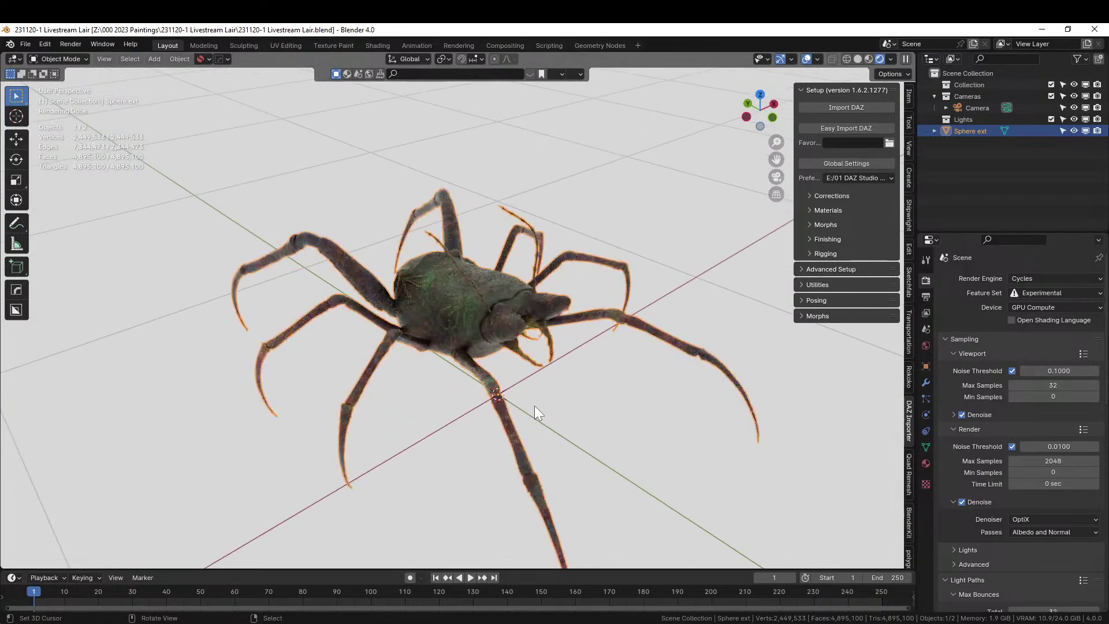
pyautogui.moveTo(534, 405)
pyautogui.mouseDown(button='middle')
pyautogui.moveTo(458, 436)
pyautogui.moveTo(397, 398)
pyautogui.moveTo(438, 367)
pyautogui.moveTo(529, 413)
pyautogui.mouseUp(button='middle')
pyautogui.scroll(3, 529, 413)
pyautogui.scroll(4, 427, 324)
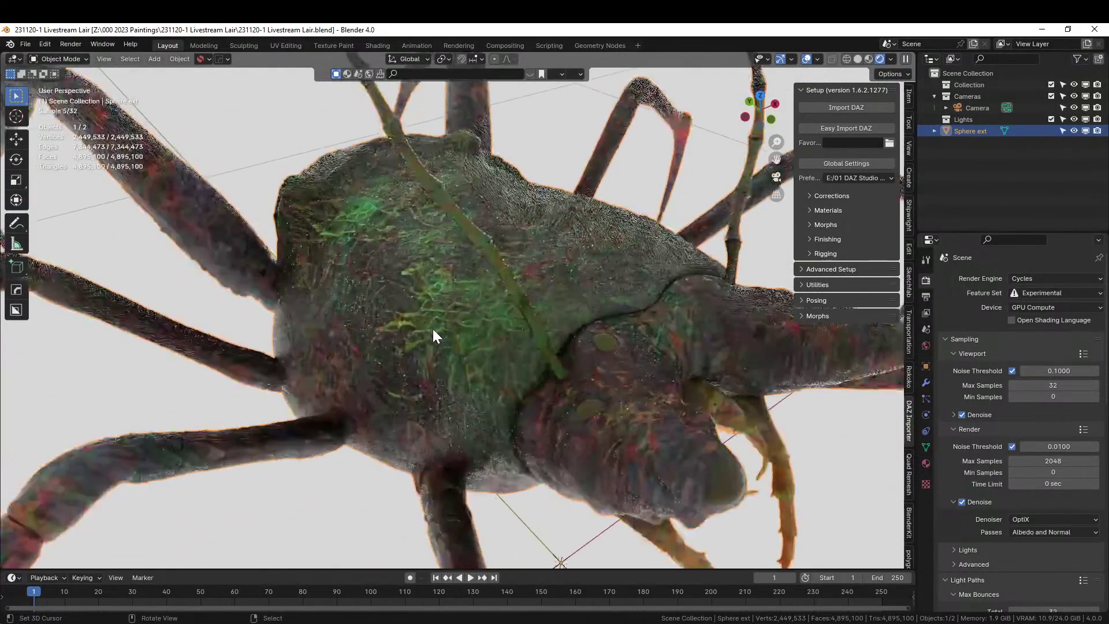
pyautogui.moveTo(432, 328); pyautogui.dragTo(453, 310, button='middle')
pyautogui.scroll(-6, 453, 309)
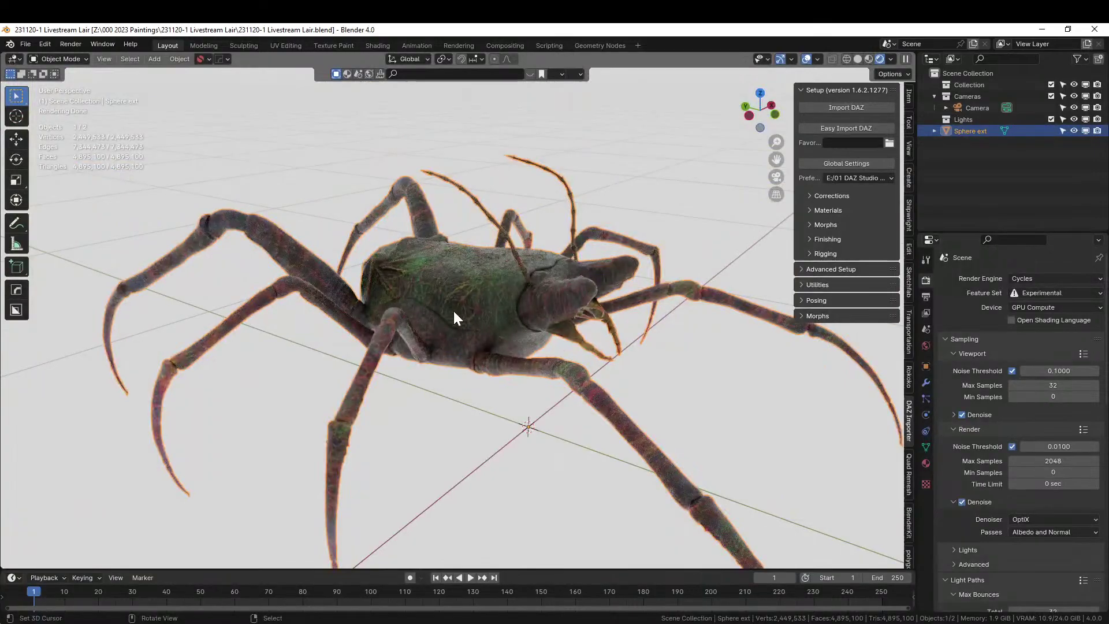
pyautogui.scroll(-5, 449, 325)
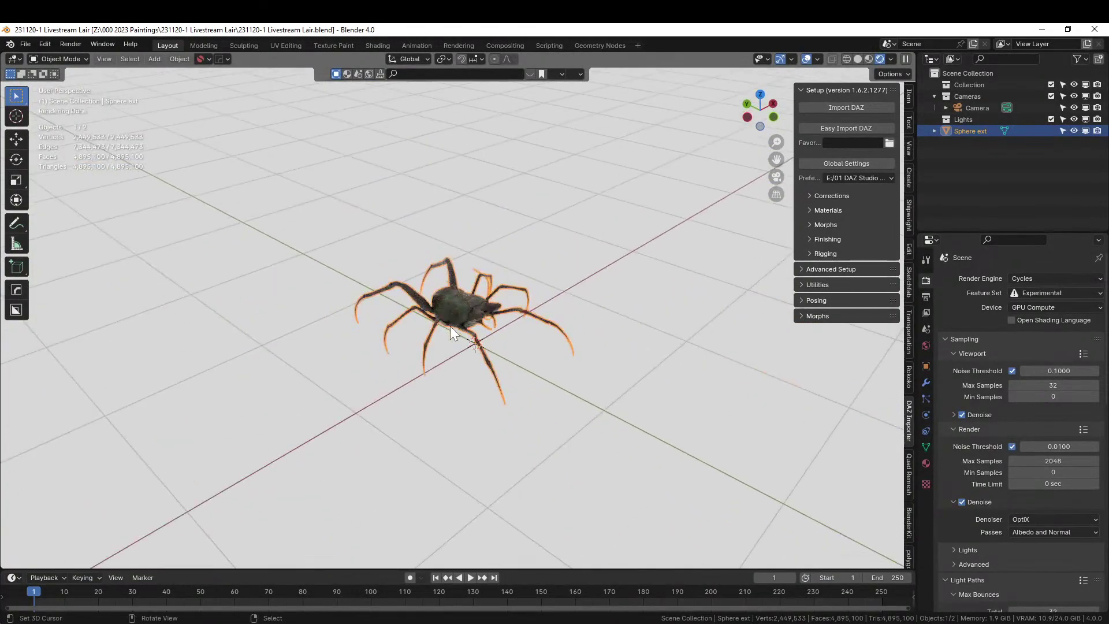
pyautogui.scroll(3, 483, 334)
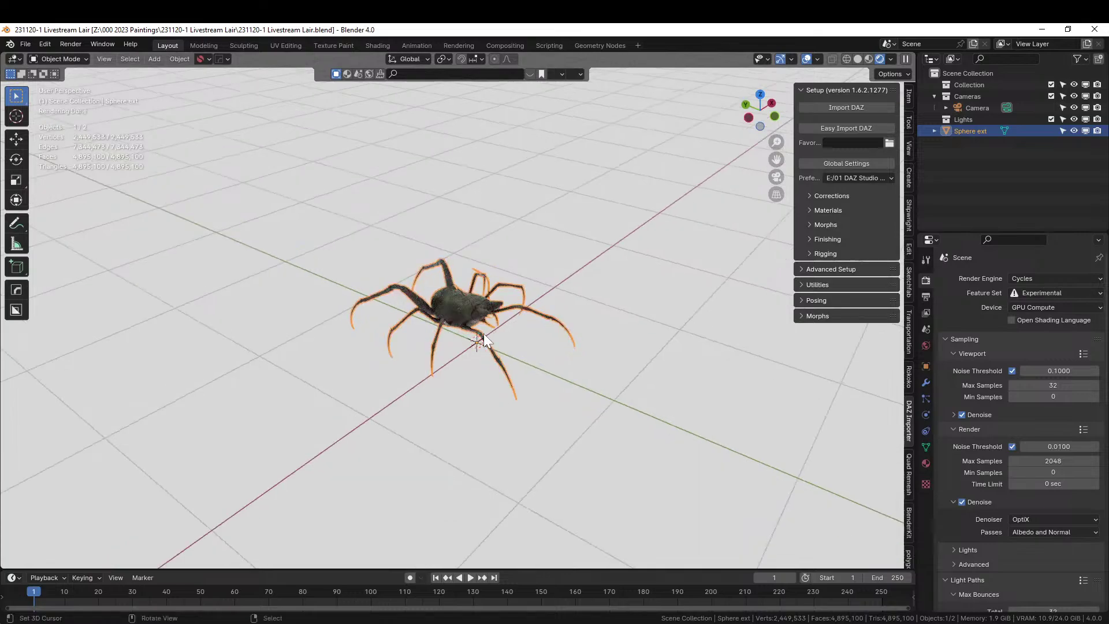
# Hide the arachnid from the viewport and add a mesh plane at the scene's origin.
pyautogui.click(1074, 130)
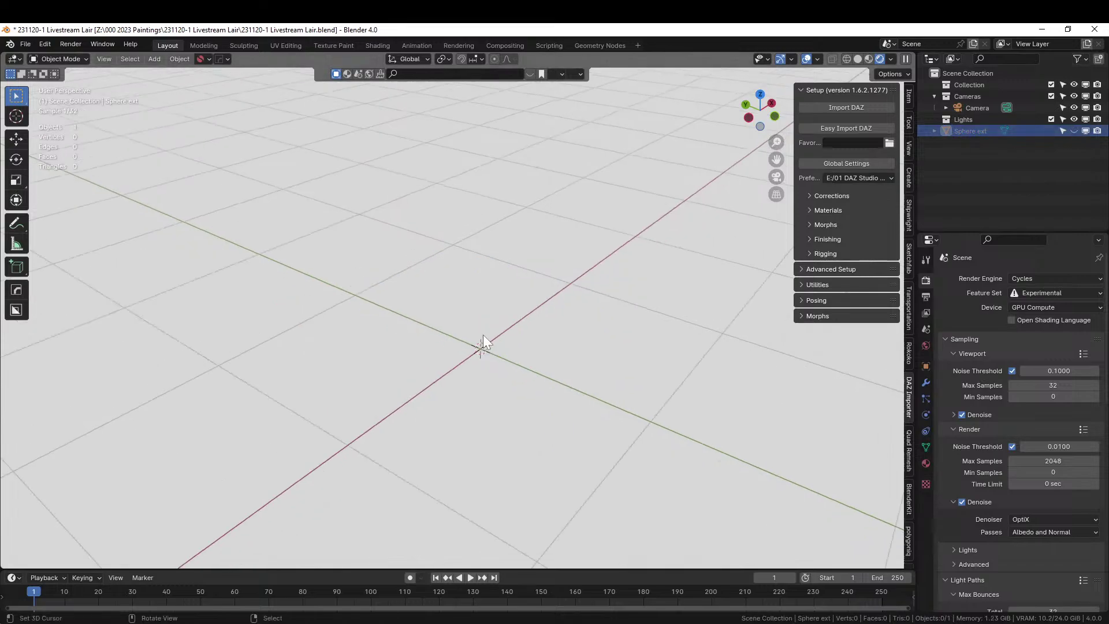
pyautogui.scroll(-2, 483, 334)
pyautogui.moveTo(493, 342); pyautogui.dragTo(556, 346, button='middle')
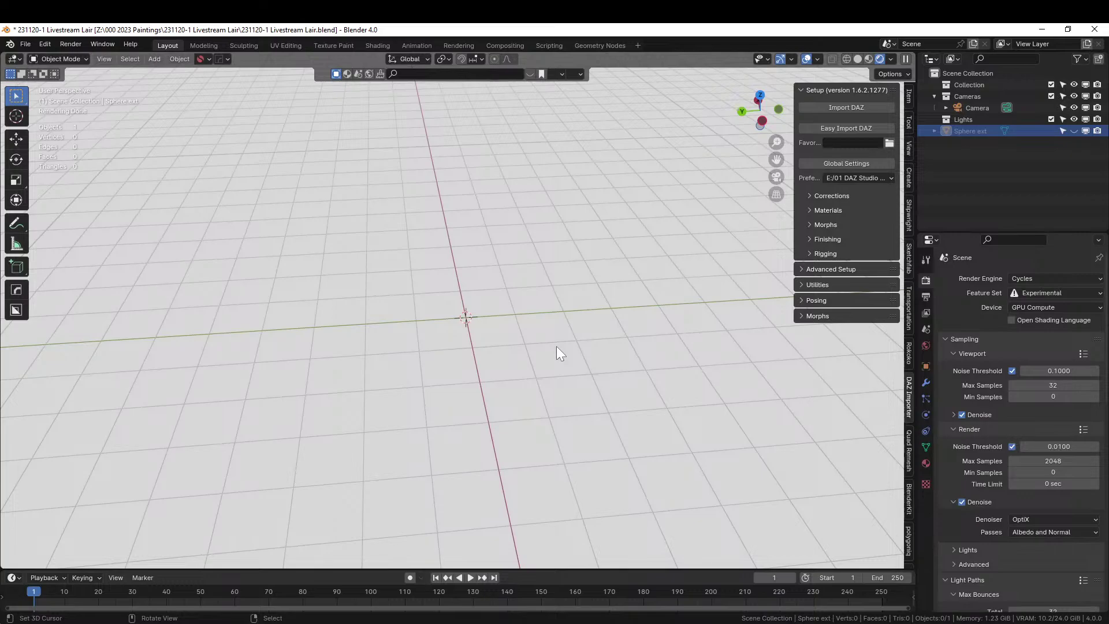
pyautogui.moveTo(498, 339)
pyautogui.mouseDown(button='middle')
pyautogui.moveTo(486, 348)
pyautogui.moveTo(492, 366)
pyautogui.moveTo(478, 366)
pyautogui.moveTo(477, 345)
pyautogui.mouseUp(button='middle')
pyautogui.scroll(-2, 478, 366)
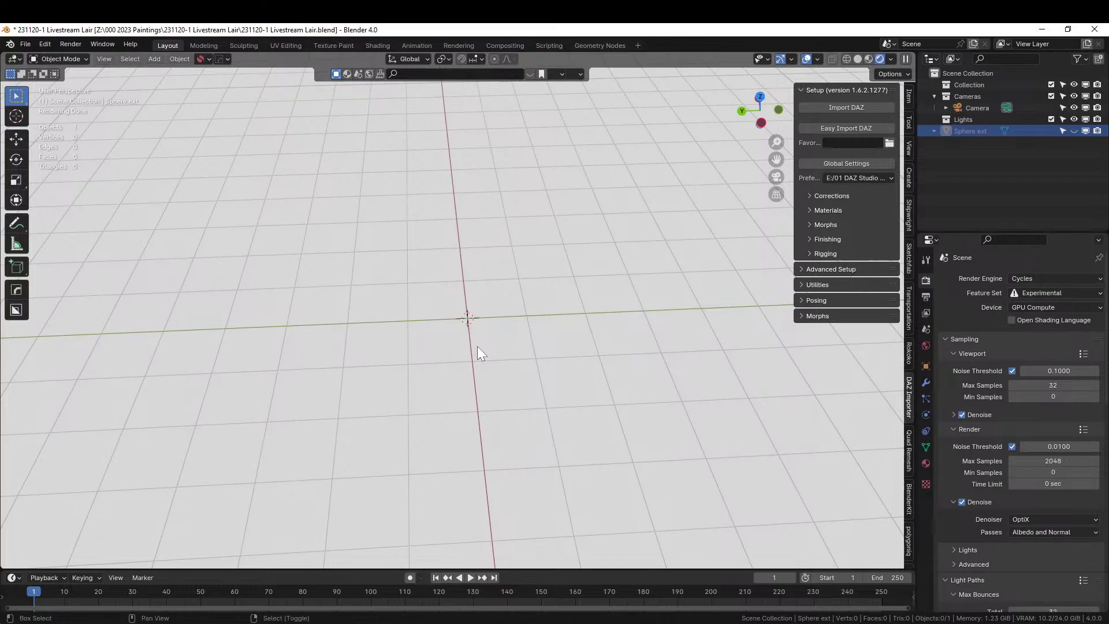
pyautogui.hotkey('shift', 'a')
pyautogui.moveTo(445, 321)
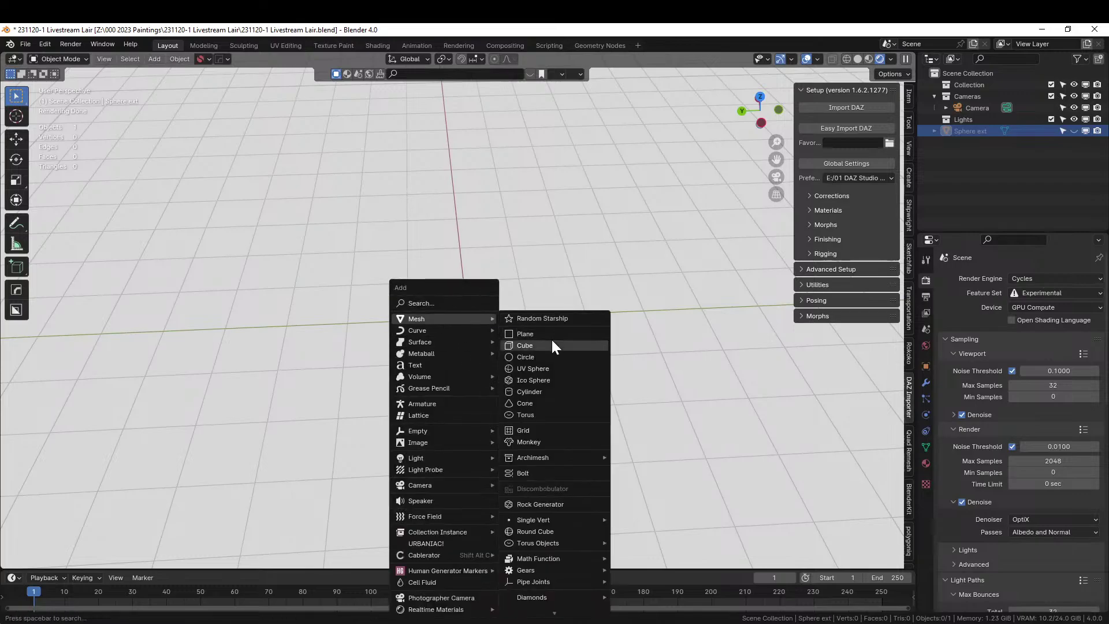
pyautogui.click(543, 334)
# Scale the new plane by a factor of 20 as the ground and view it from an angle.
pyautogui.press('KP_7')
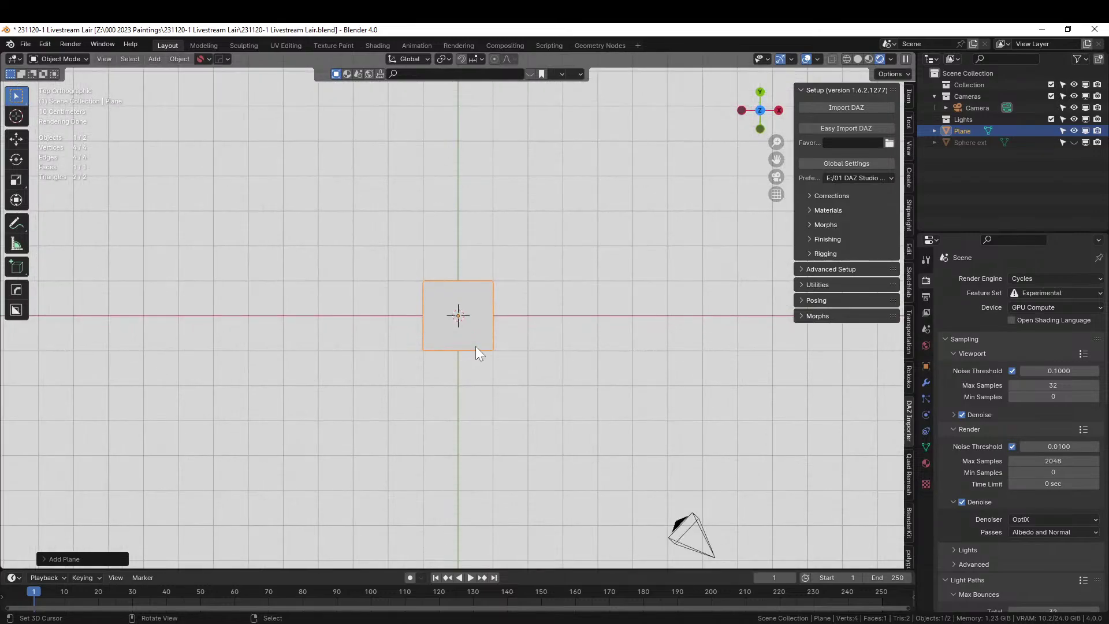
pyautogui.press('s')
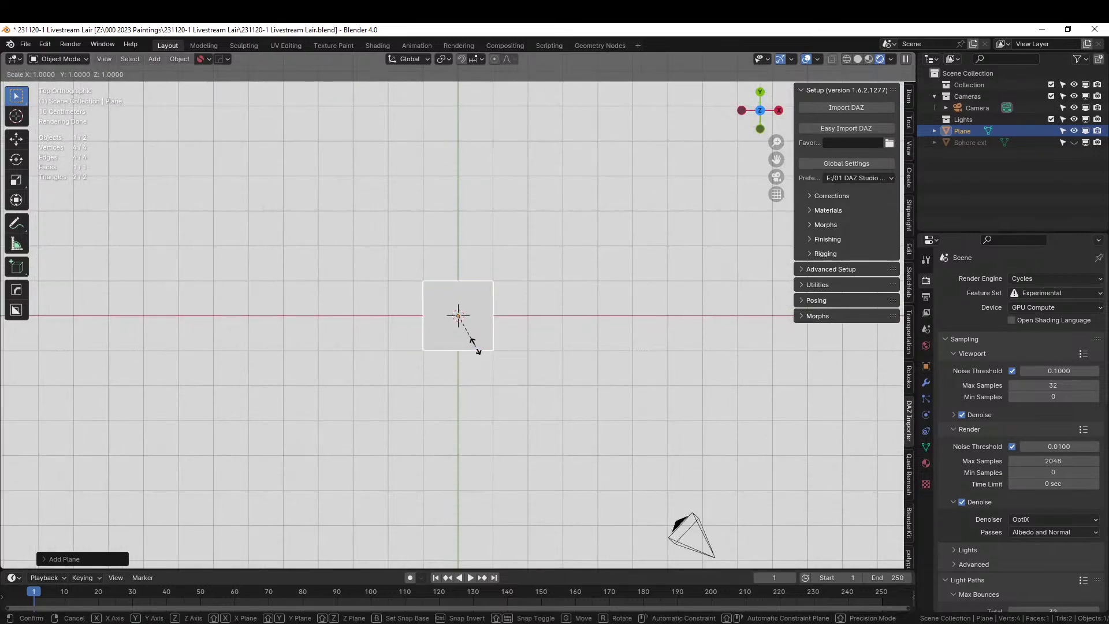
pyautogui.write('20')
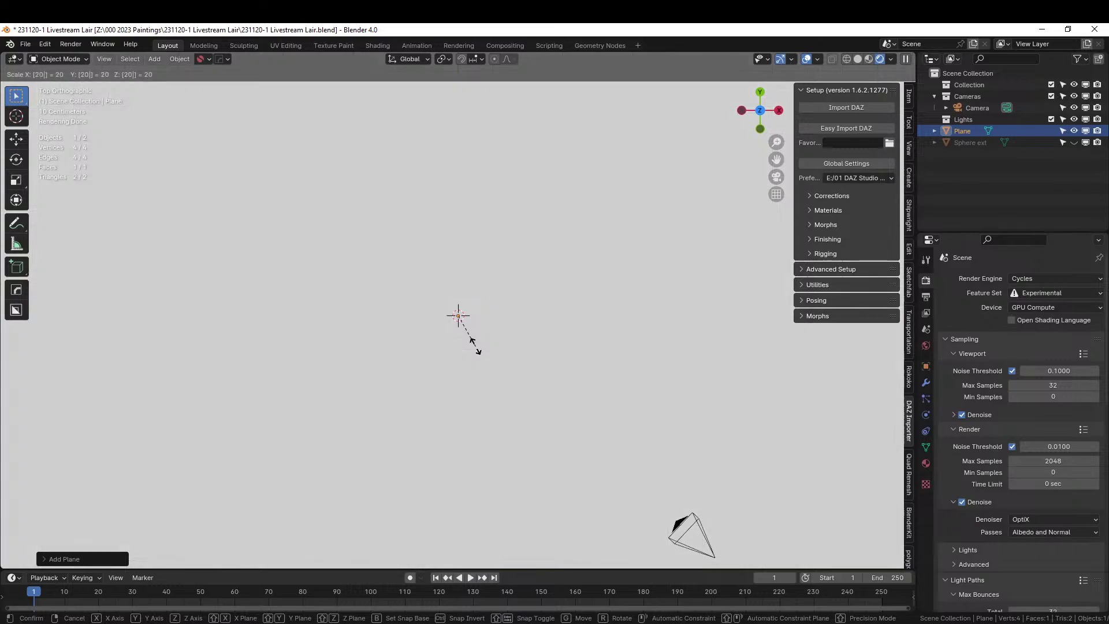
pyautogui.press('Return')
pyautogui.scroll(-6, 472, 347)
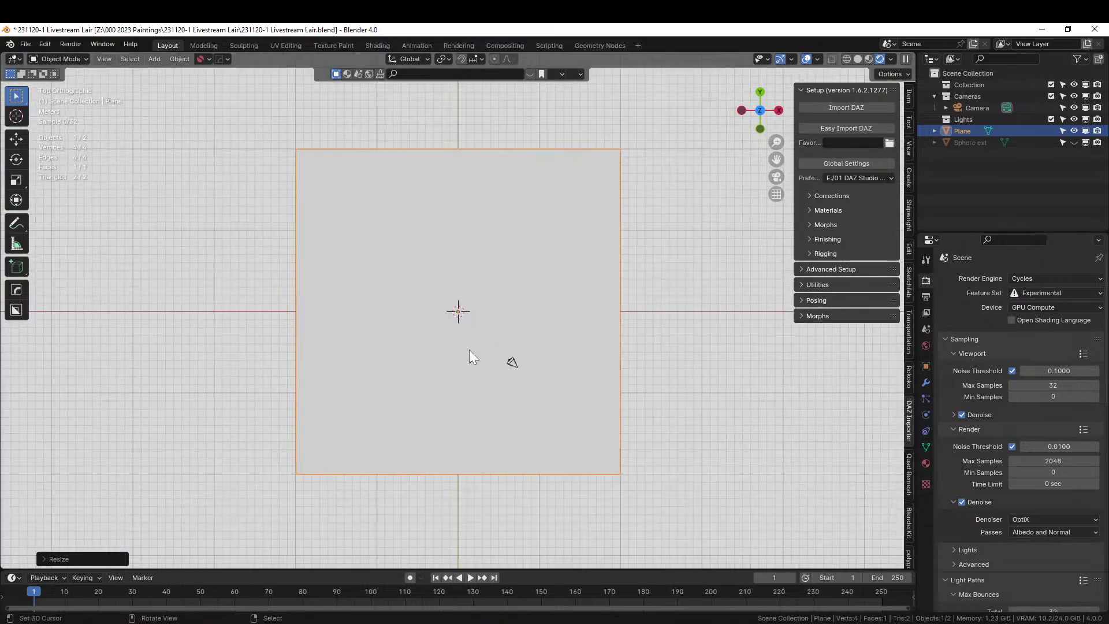
pyautogui.moveTo(466, 348); pyautogui.dragTo(400, 259, button='middle')
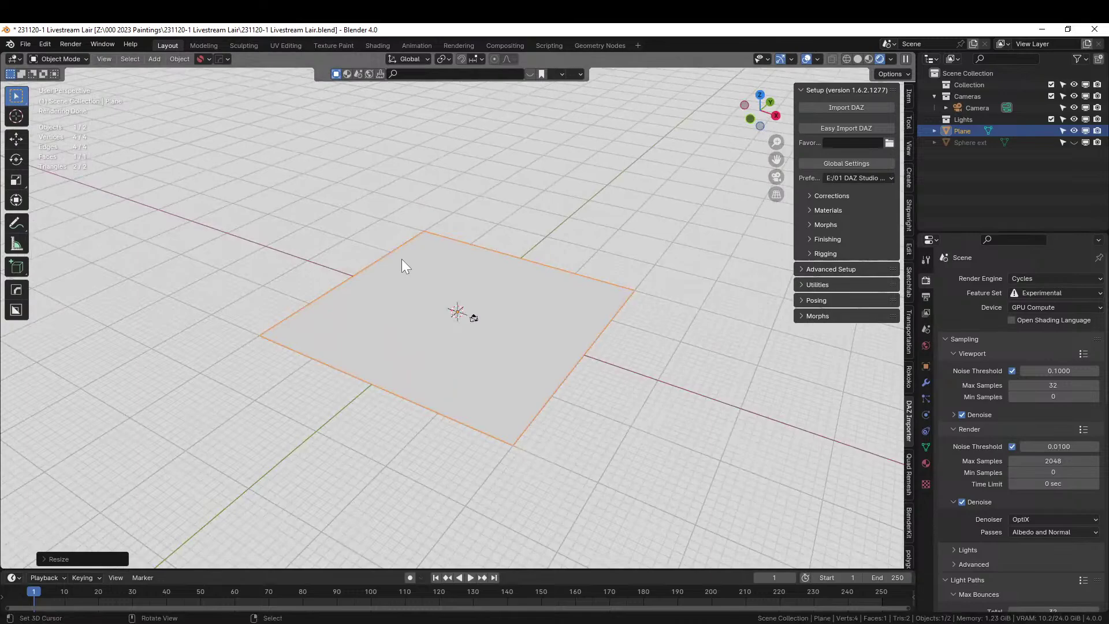
pyautogui.scroll(3, 435, 311)
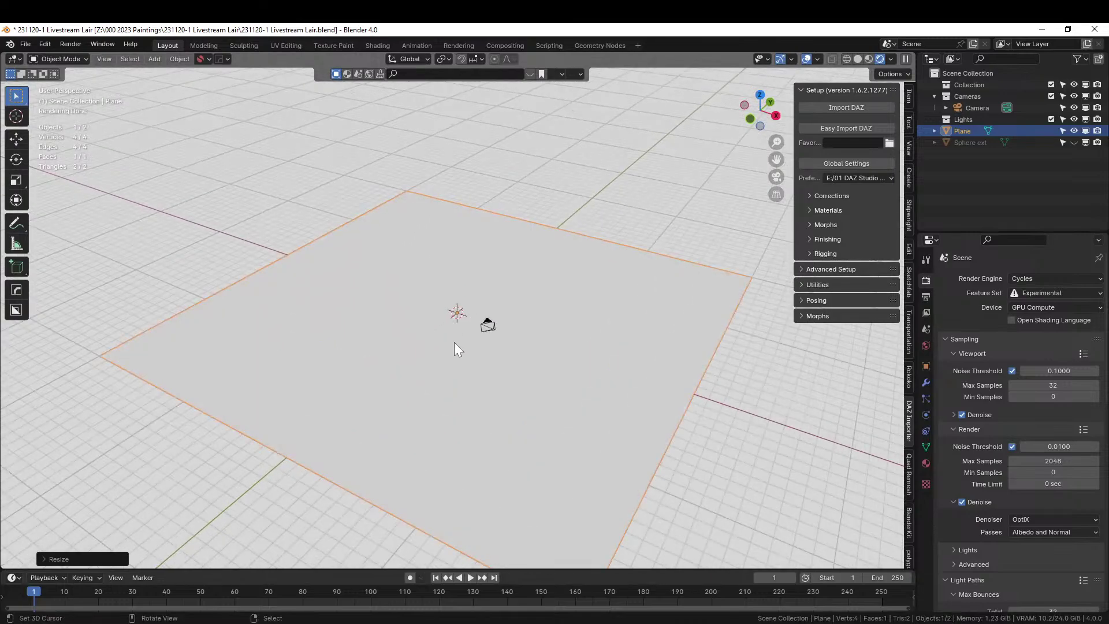
pyautogui.moveTo(455, 346); pyautogui.dragTo(580, 338, button='middle')
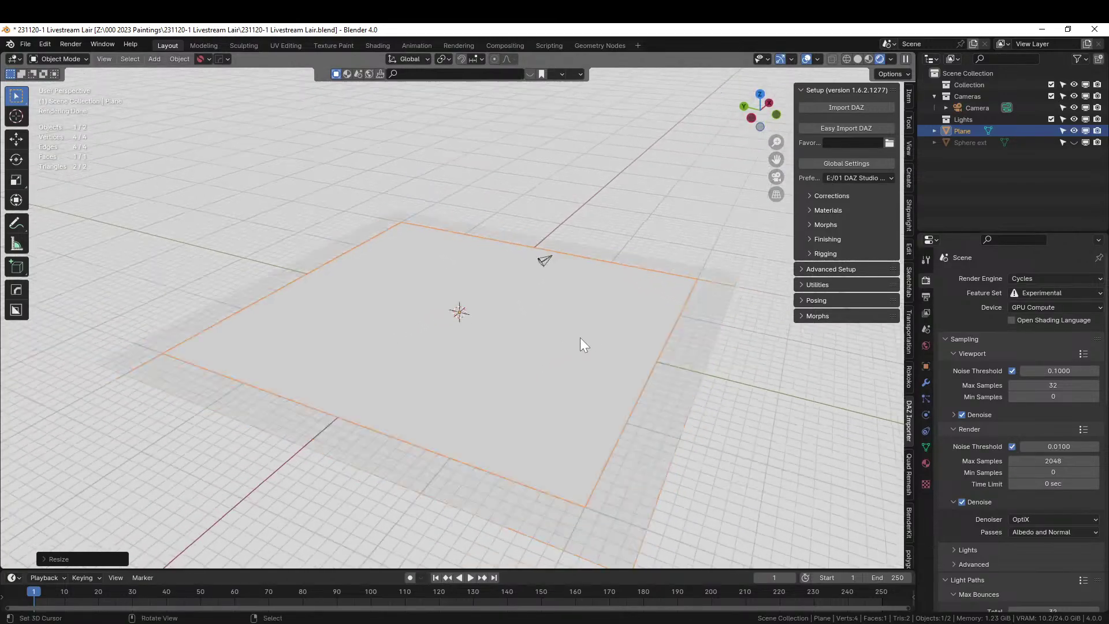
# Apply the ground plane's rotation and scale in top view.
pyautogui.press('KP_7')
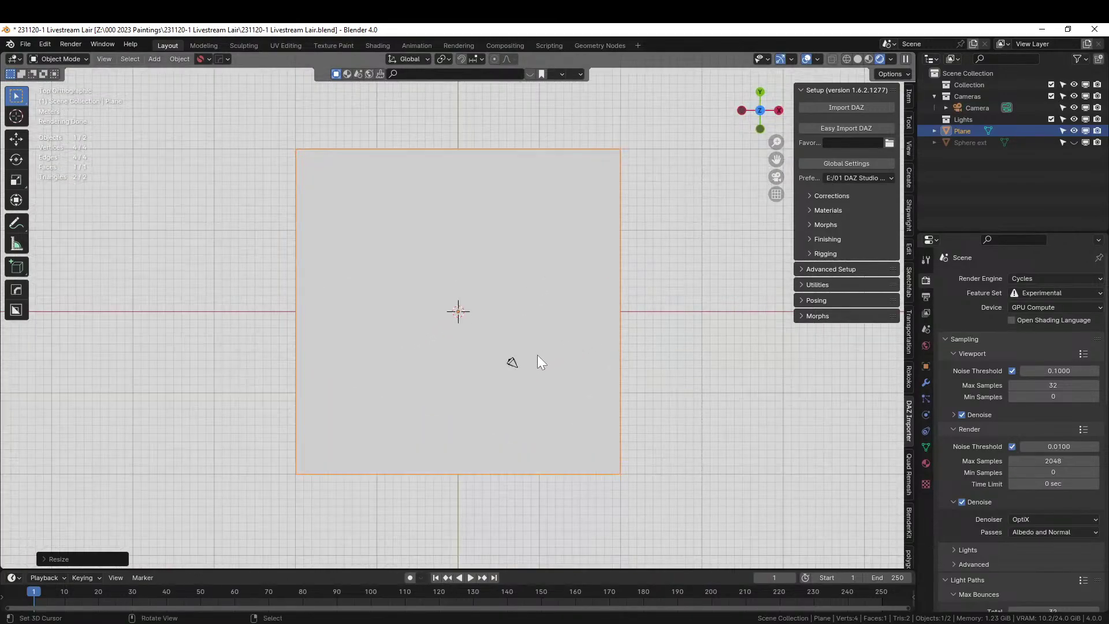
pyautogui.hotkey('ctrl', 'a')
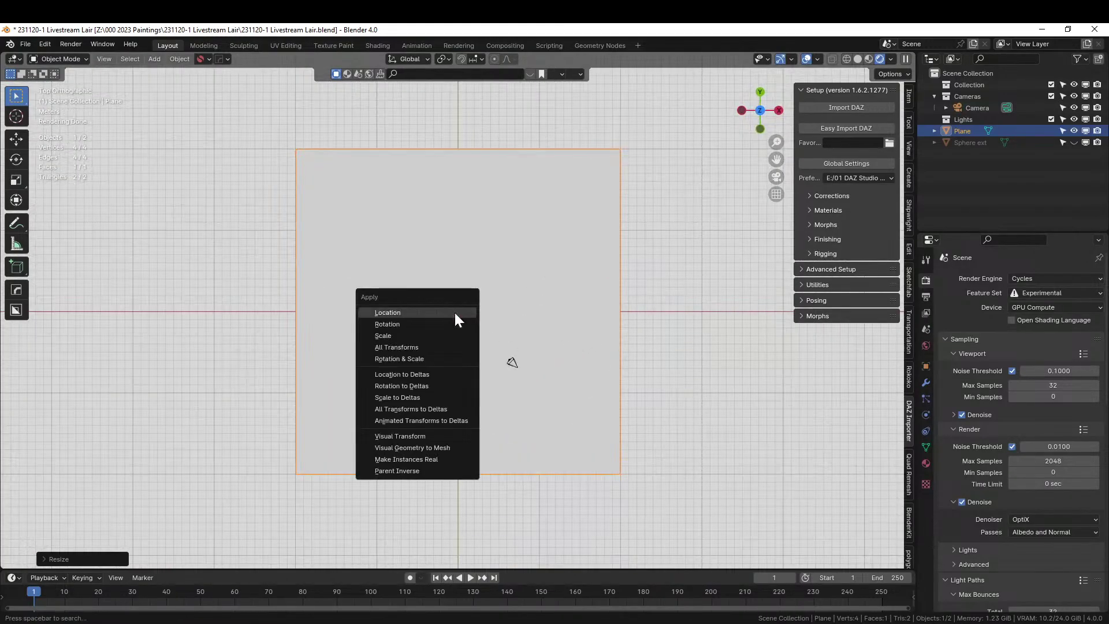
pyautogui.click(426, 359)
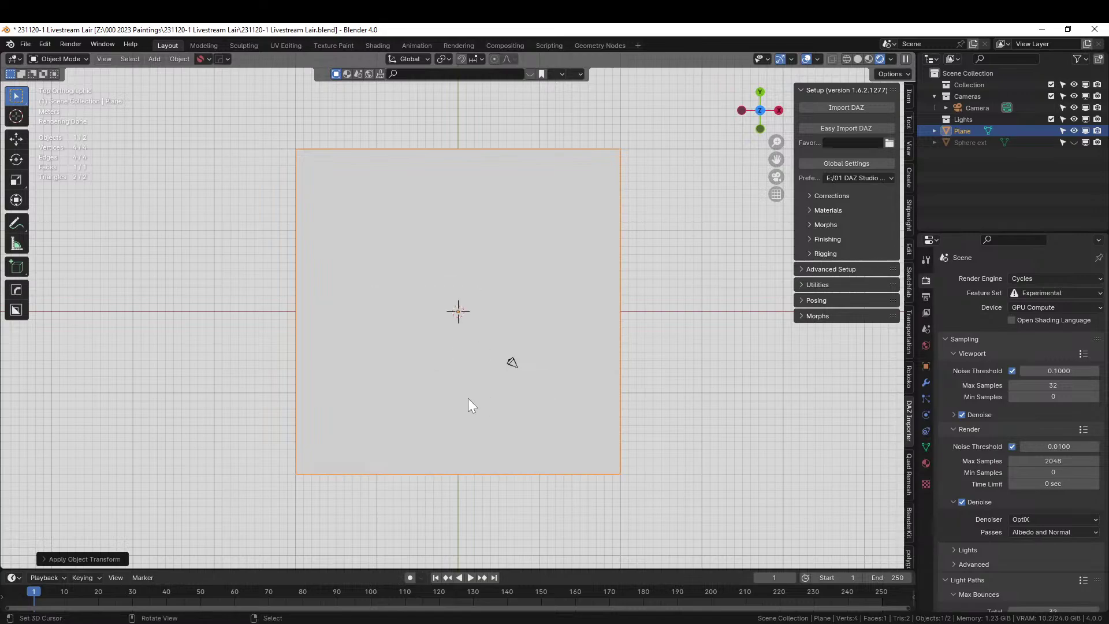
# Knife-cut a winding line across the plane in top view, from the near edge's middle to right of centre on the far edge.
pyautogui.press('Tab')
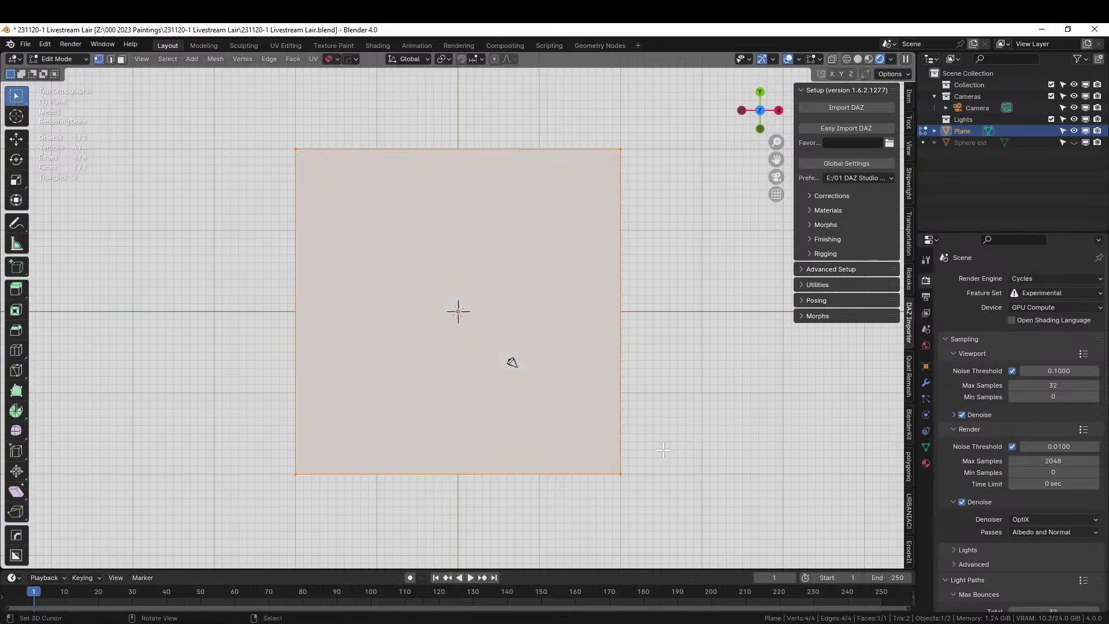
pyautogui.press('k')
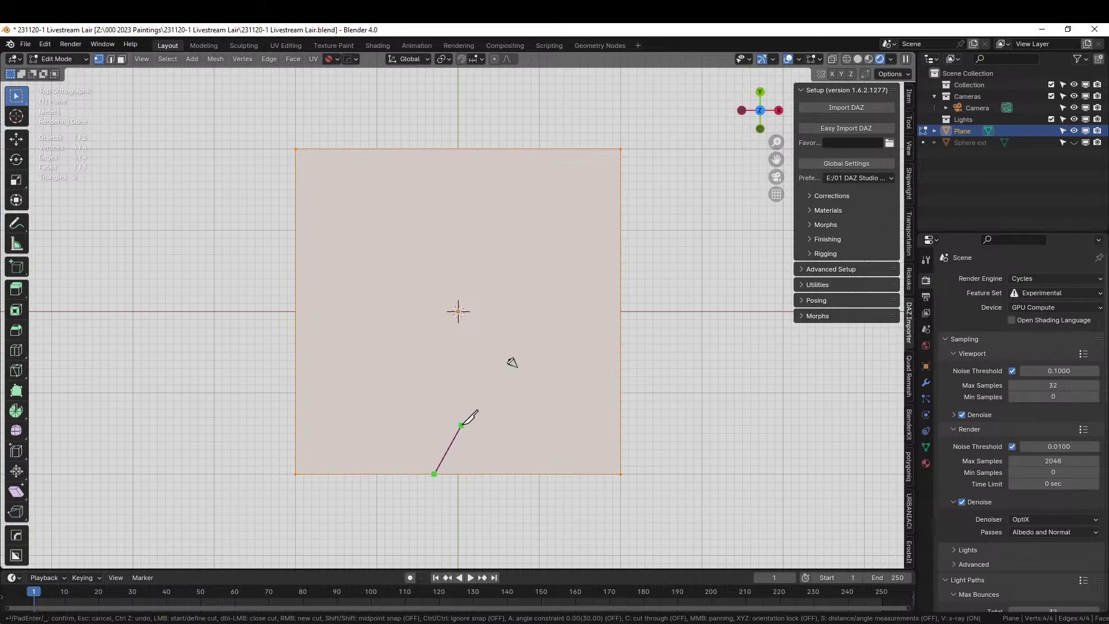
pyautogui.click(478, 379)
pyautogui.click(492, 317)
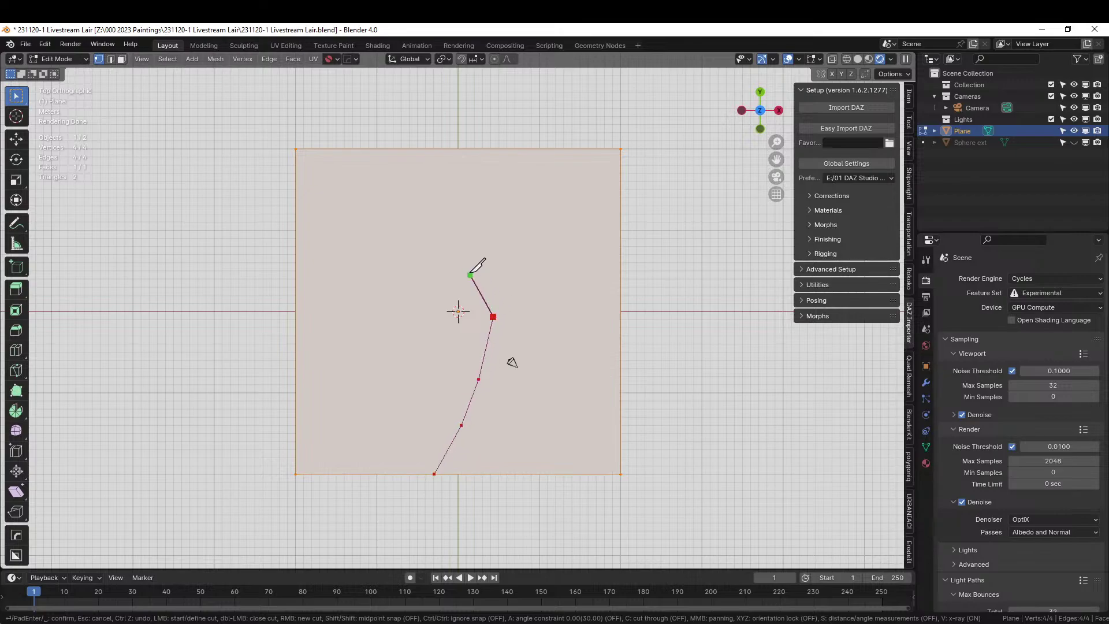
pyautogui.click(464, 268)
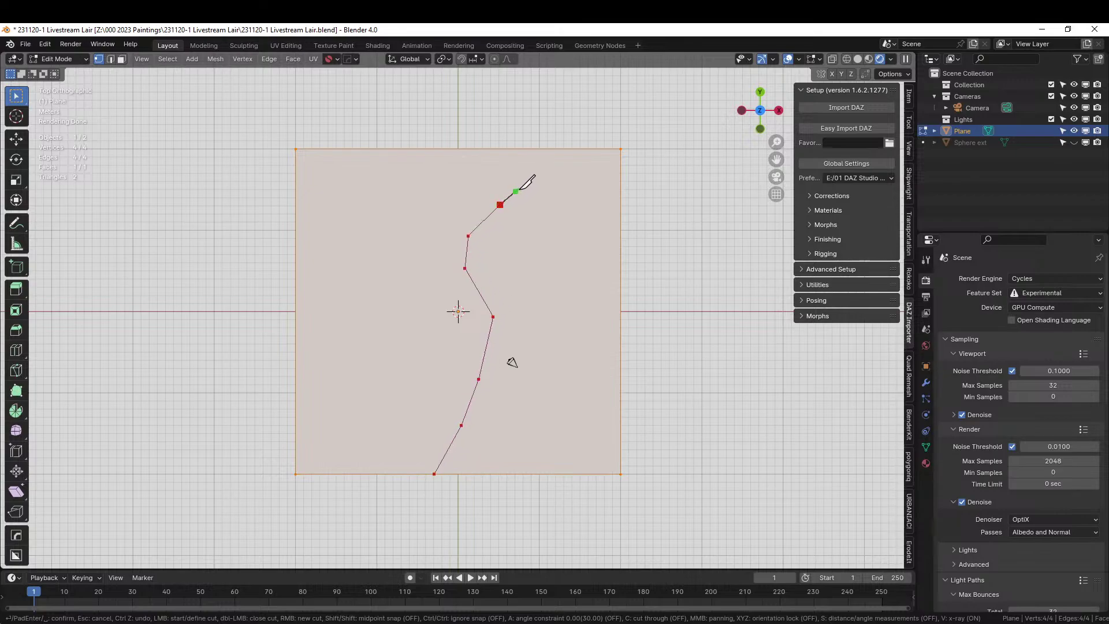
pyautogui.click(542, 159)
pyautogui.click(543, 149)
pyautogui.press('Return')
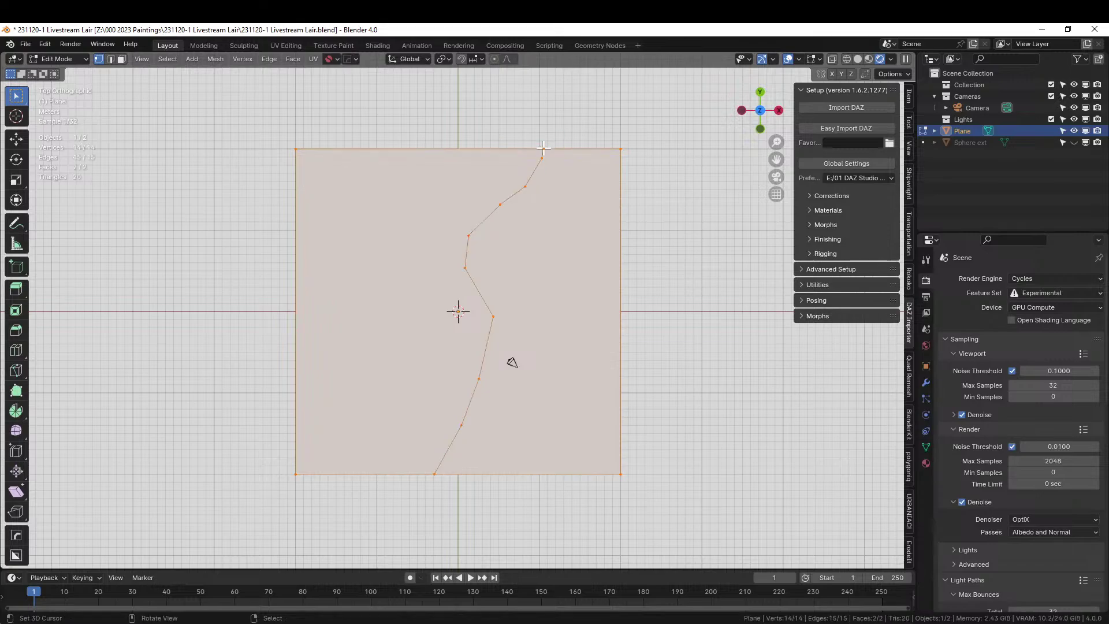
# Knife-cut a second winding line left of the first, bulging outward at mid-plane to outline a canyon floor with narrow ends.
pyautogui.press('k')
pyautogui.click(422, 473)
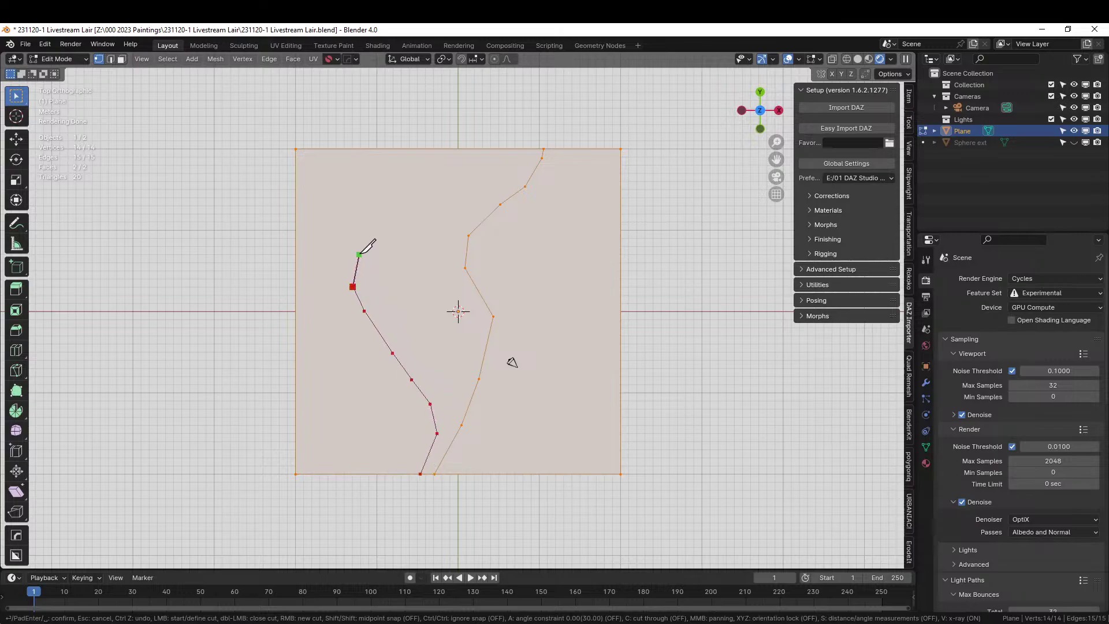
pyautogui.click(370, 229)
pyautogui.click(387, 208)
pyautogui.click(520, 149)
pyautogui.press('Return')
# Extrude the two faces on either side of the canyon floor upward by about 11 m.
pyautogui.moveTo(522, 295)
pyautogui.mouseDown(button='middle')
pyautogui.moveTo(542, 306)
pyautogui.moveTo(529, 311)
pyautogui.mouseUp(button='middle')
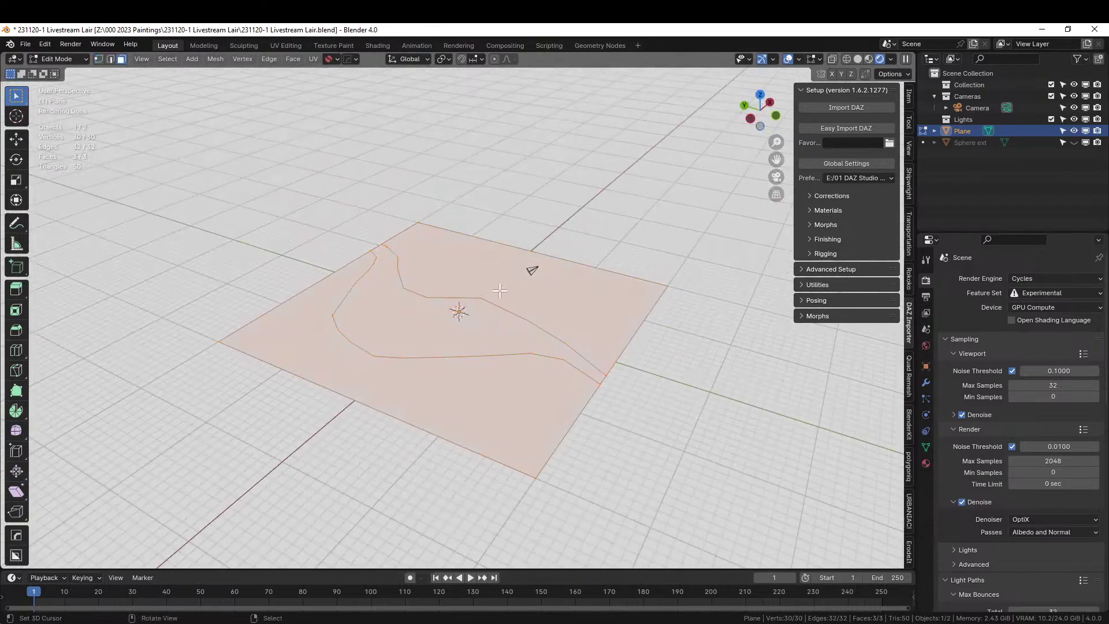
pyautogui.click(473, 301)
pyautogui.keyDown('shift'); pyautogui.click(471, 409); pyautogui.keyUp('shift')
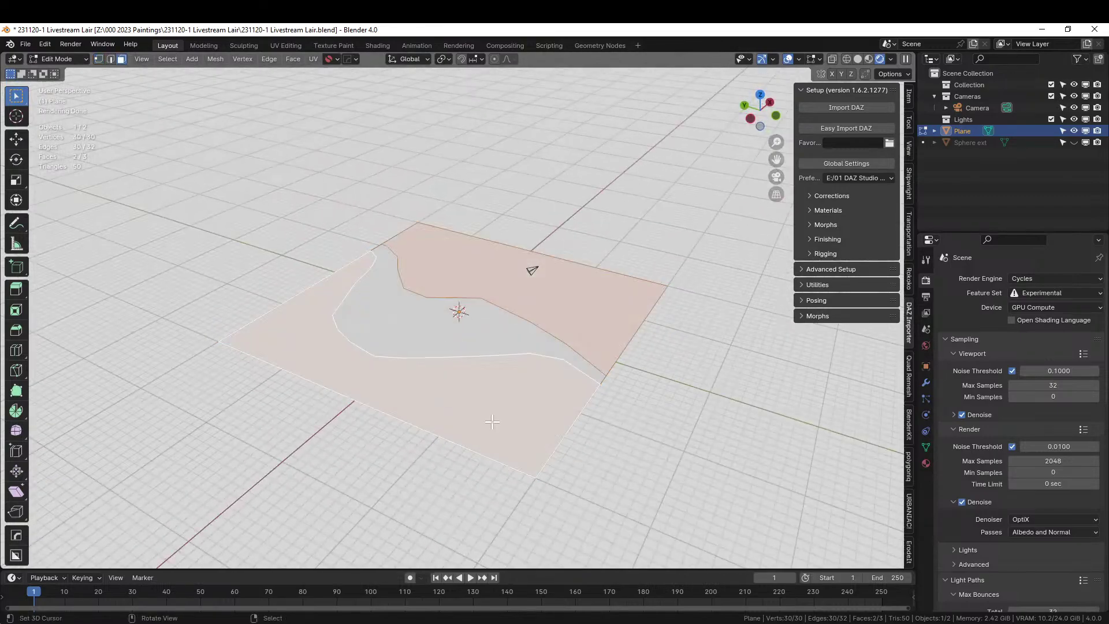
pyautogui.press('e')
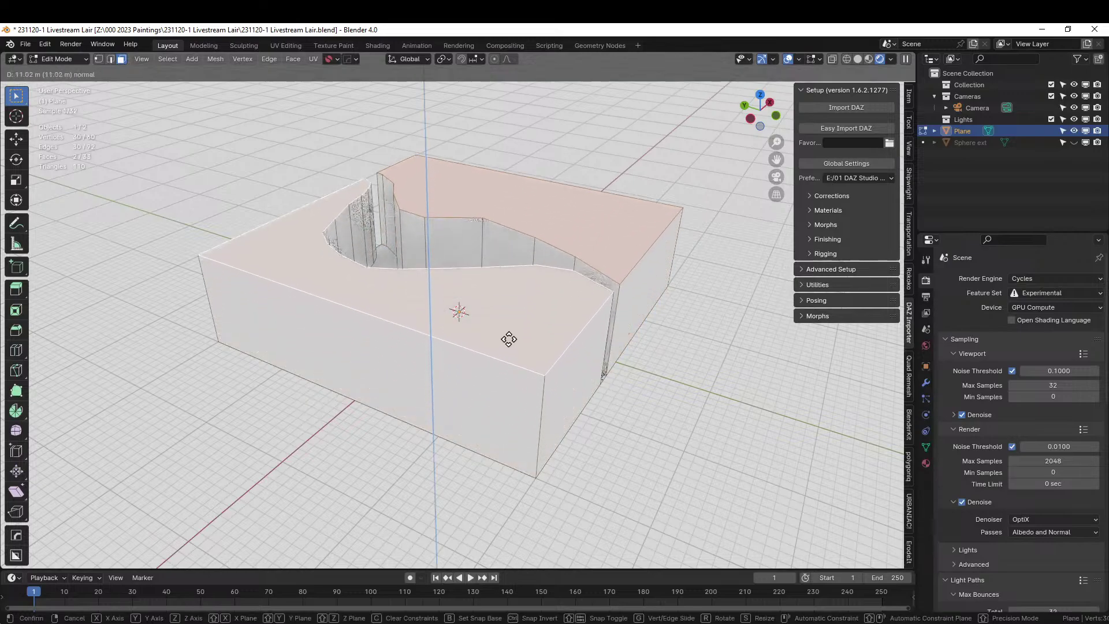
pyautogui.click(508, 331)
# Scale up the two raised faces so the canyon walls slope outward, and save the file.
pyautogui.moveTo(509, 331); pyautogui.dragTo(414, 347, button='middle')
pyautogui.scroll(5, 415, 347)
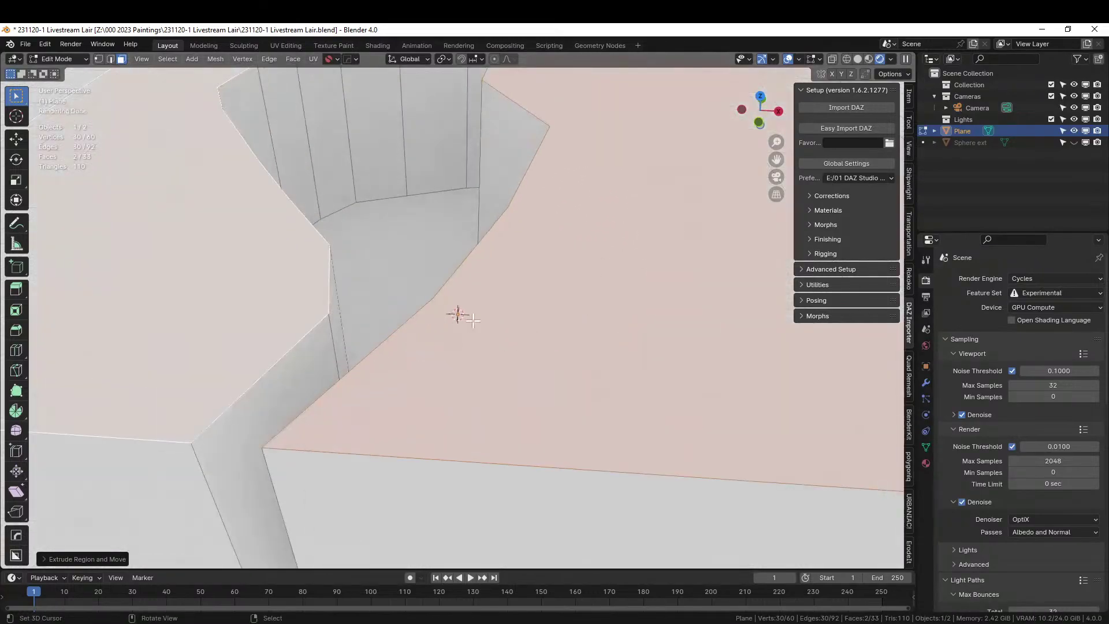
pyautogui.scroll(-5, 415, 347)
pyautogui.press('s')
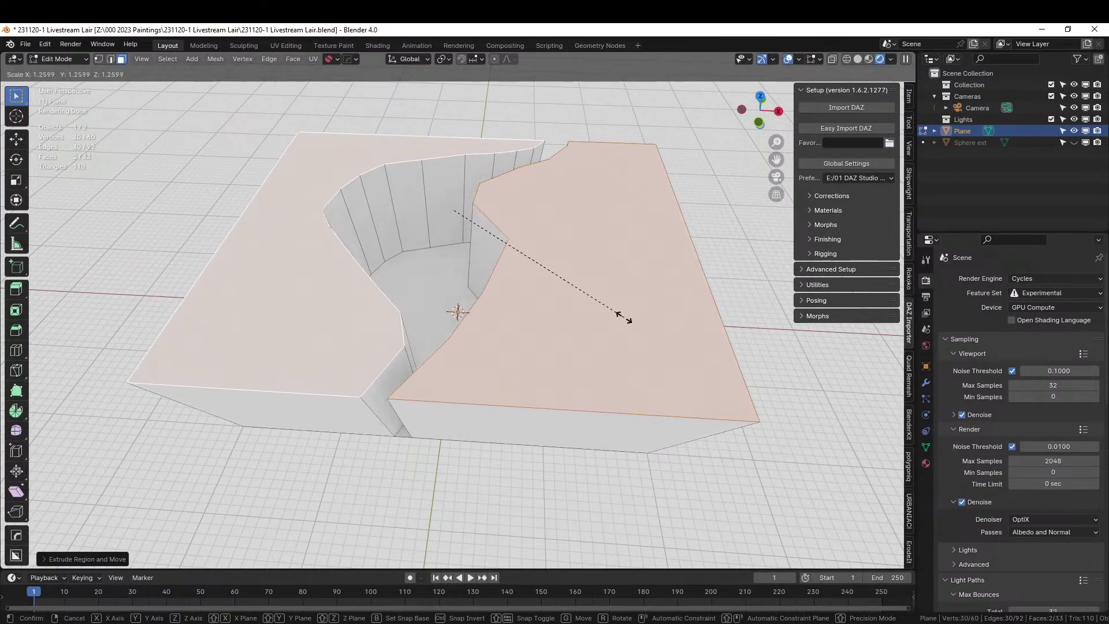
pyautogui.click(640, 324)
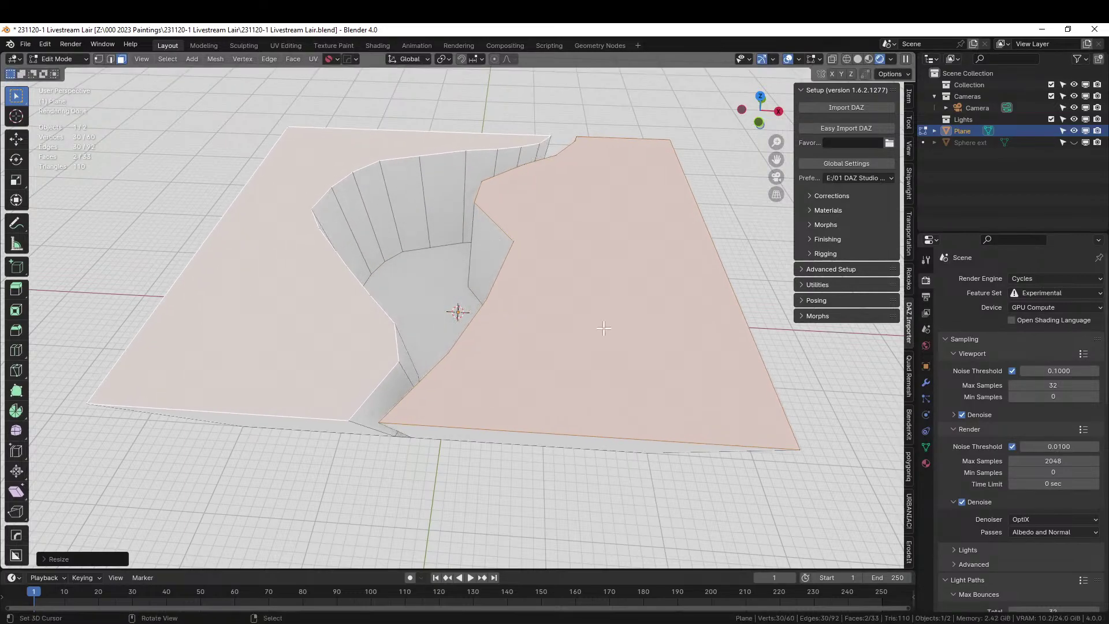
pyautogui.moveTo(603, 328); pyautogui.dragTo(577, 468, button='middle')
pyautogui.scroll(-8, 407, 418)
pyautogui.hotkey('ctrl', 's')
# Remesh the canyon object with Quad Remesher at a quad count of 100.
pyautogui.scroll(2, 476, 443)
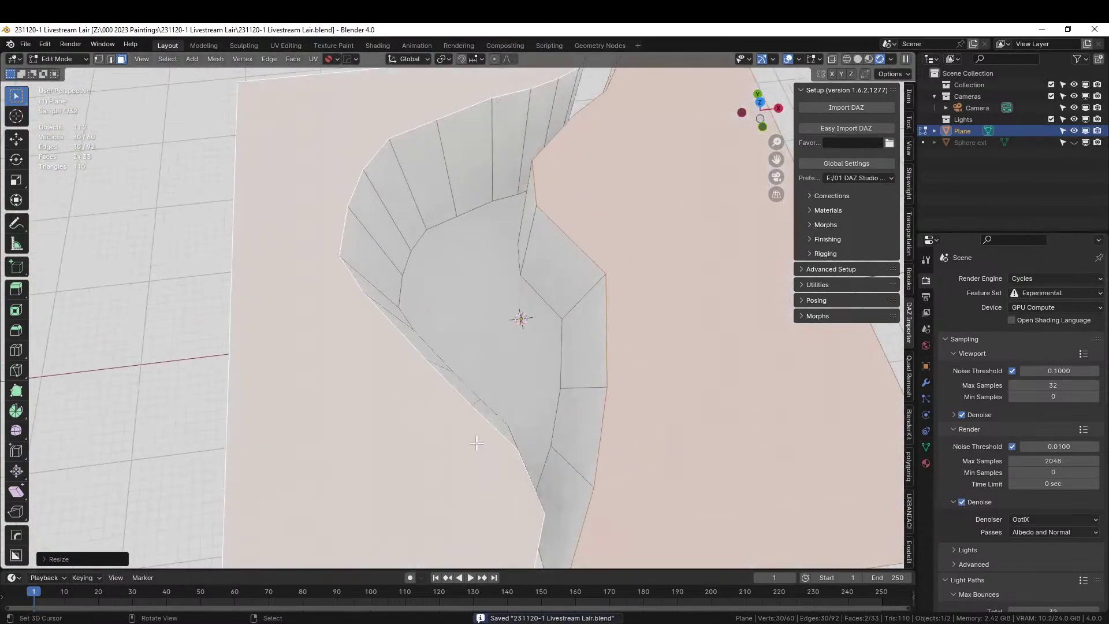
pyautogui.moveTo(477, 443); pyautogui.dragTo(544, 464, button='middle')
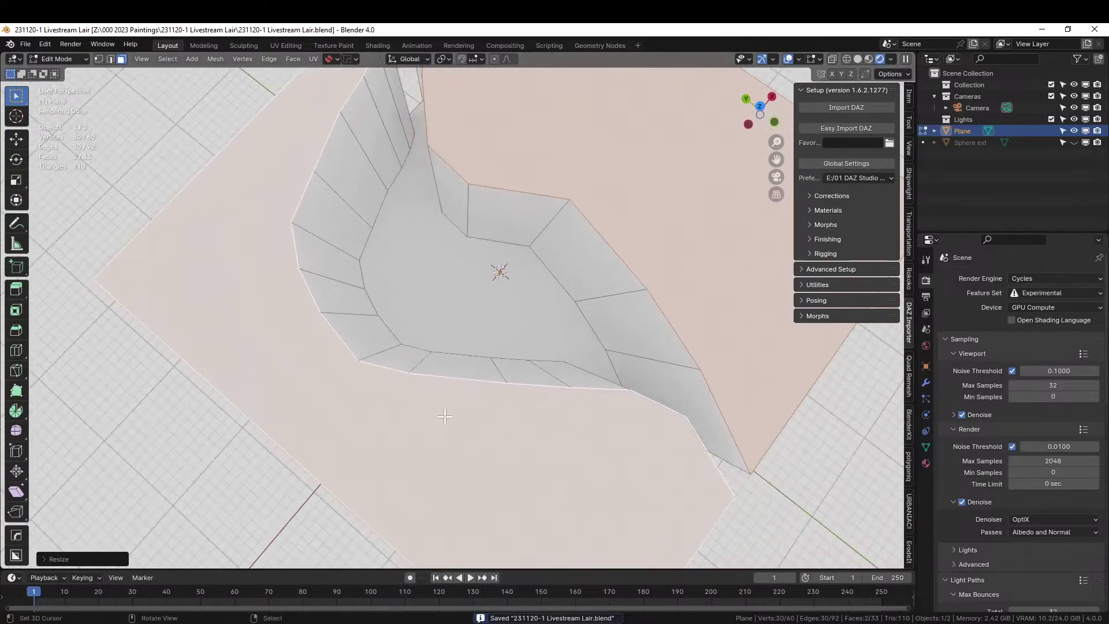
pyautogui.moveTo(445, 416); pyautogui.dragTo(778, 293, button='middle')
pyautogui.scroll(-2, 482, 393)
pyautogui.press('Tab')
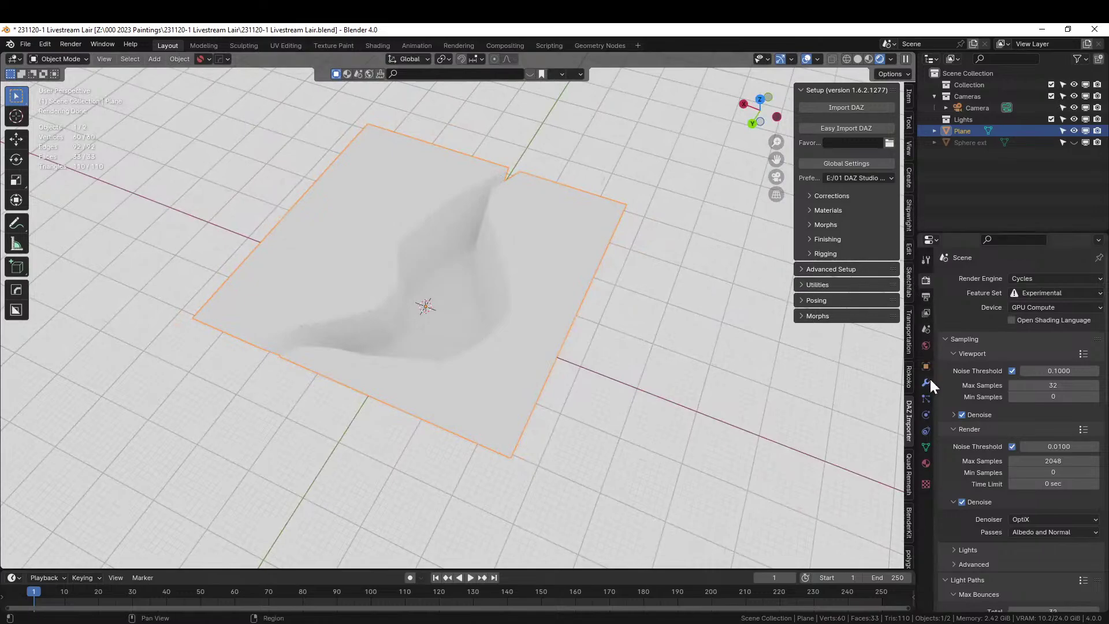
pyautogui.click(911, 480)
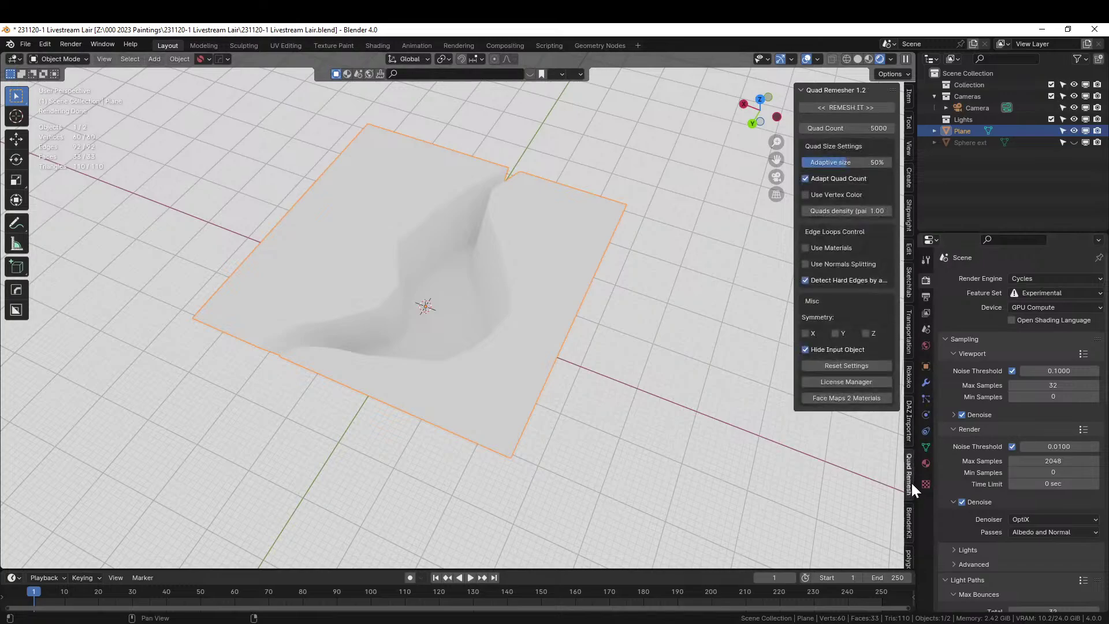
pyautogui.click(846, 128)
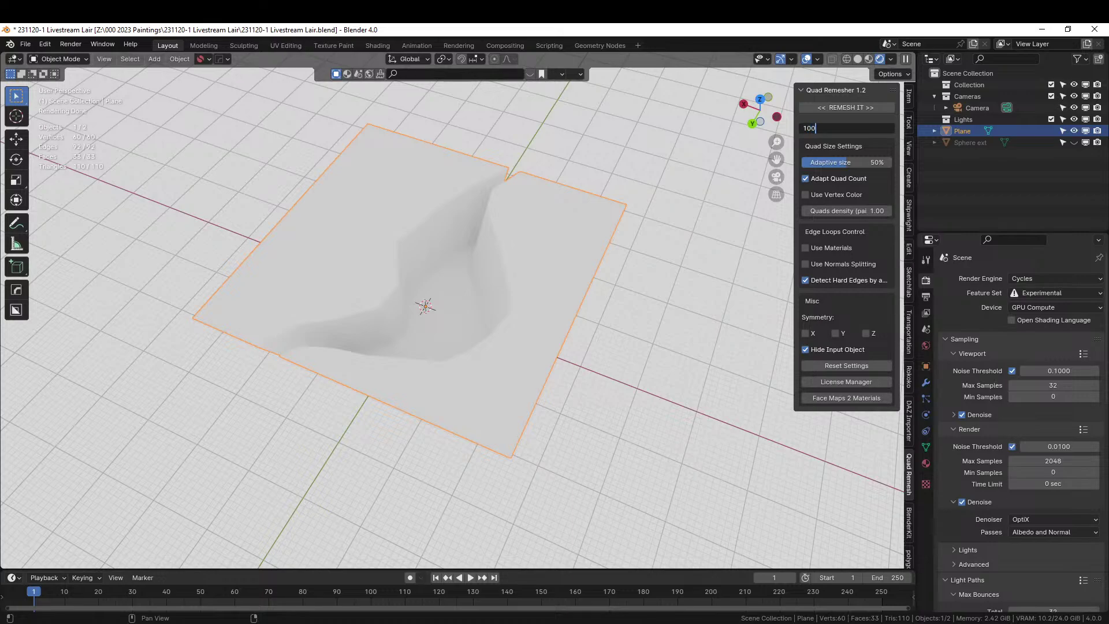
pyautogui.press('Return')
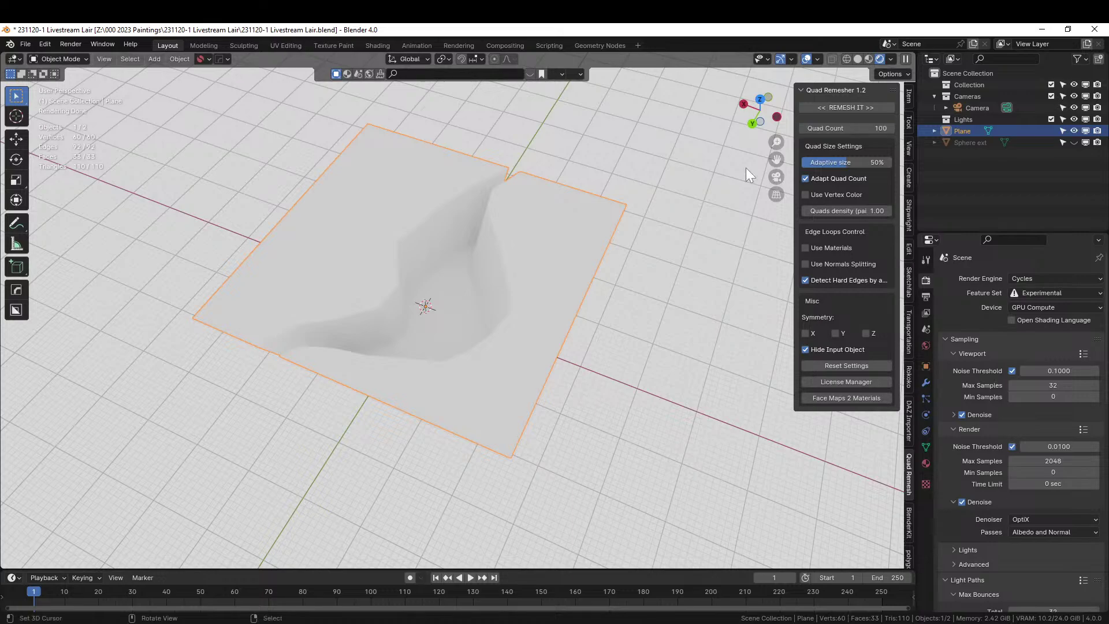
pyautogui.click(867, 106)
# Examine the remeshed canyon's quad topology in Edit Mode, close up around the floor and walls.
pyautogui.moveTo(482, 279); pyautogui.dragTo(548, 272, button='middle')
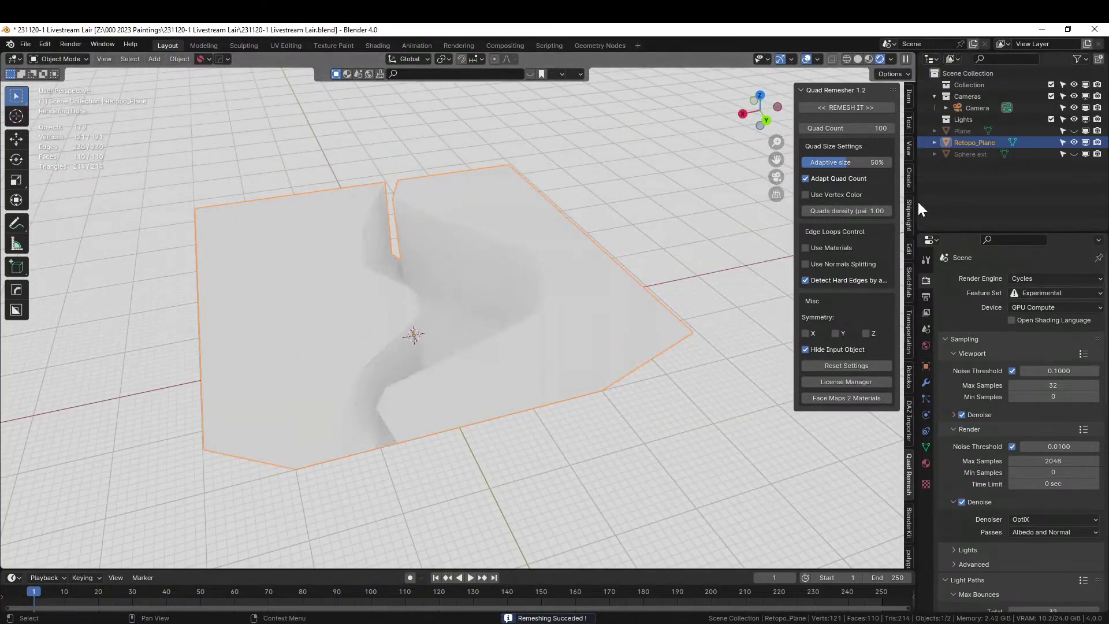
pyautogui.press('Tab')
pyautogui.moveTo(504, 219); pyautogui.dragTo(892, 328, button='middle')
pyautogui.scroll(6, 471, 285)
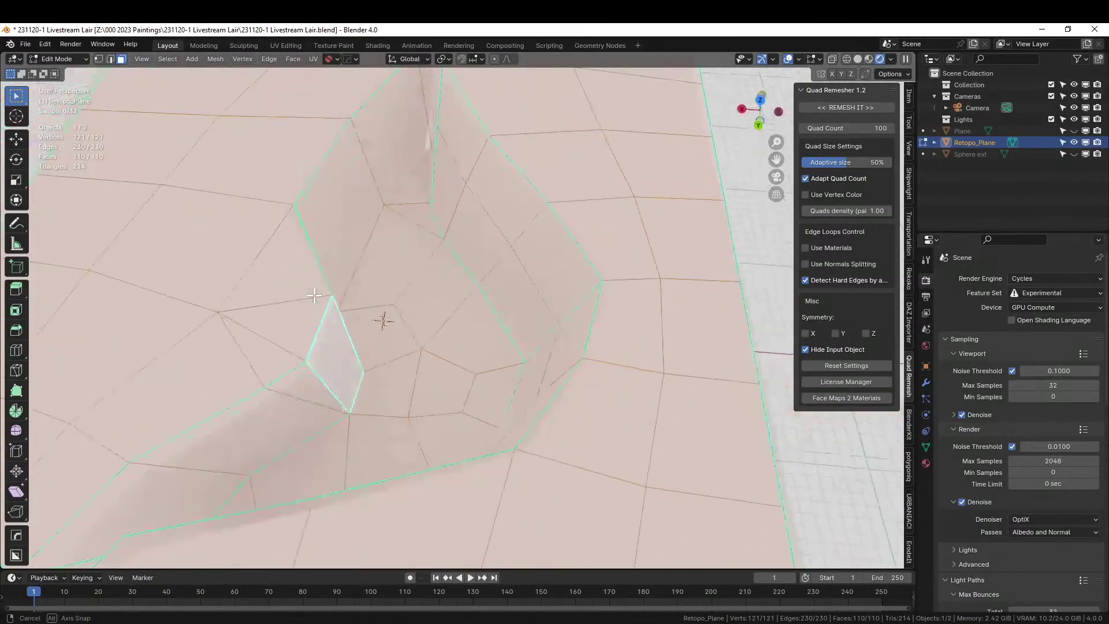
pyautogui.scroll(2, 222, 295)
pyautogui.moveTo(369, 307); pyautogui.dragTo(544, 368, button='middle')
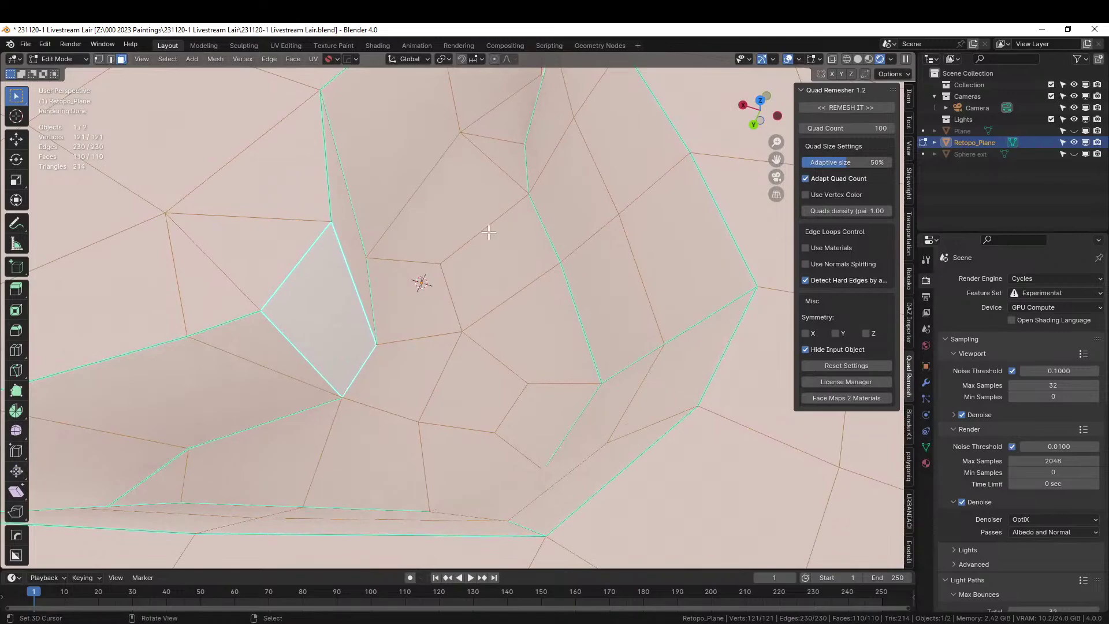
# Select the small central face of the canyon floor and move it freely by about 0.8 m, mostly upward.
pyautogui.click(468, 400)
pyautogui.moveTo(469, 400); pyautogui.dragTo(566, 370, button='middle')
pyautogui.press('g')
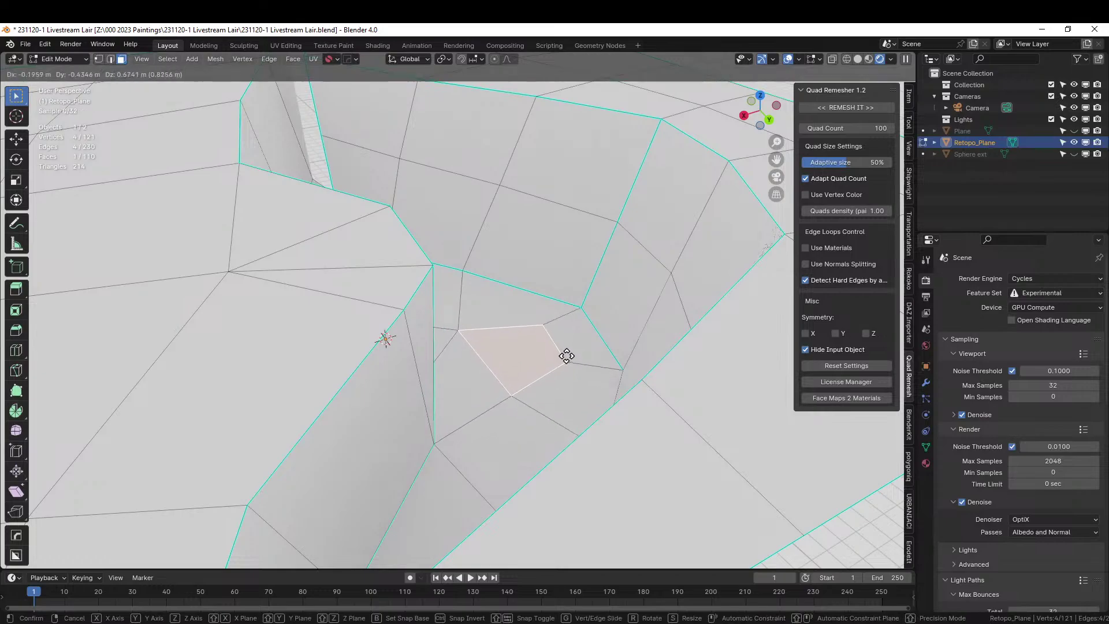
pyautogui.click(570, 355)
pyautogui.moveTo(570, 356); pyautogui.dragTo(335, 248, button='middle')
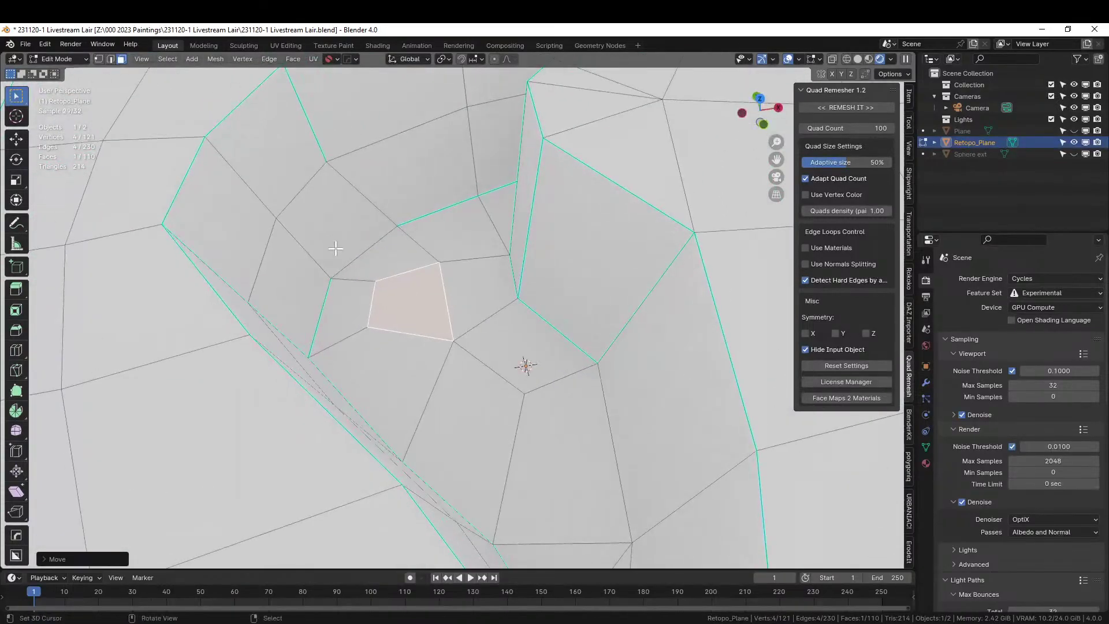
# Switch to vertex selection and move a canyon rim vertex outward to widen the opening beside the floor.
pyautogui.click(395, 369)
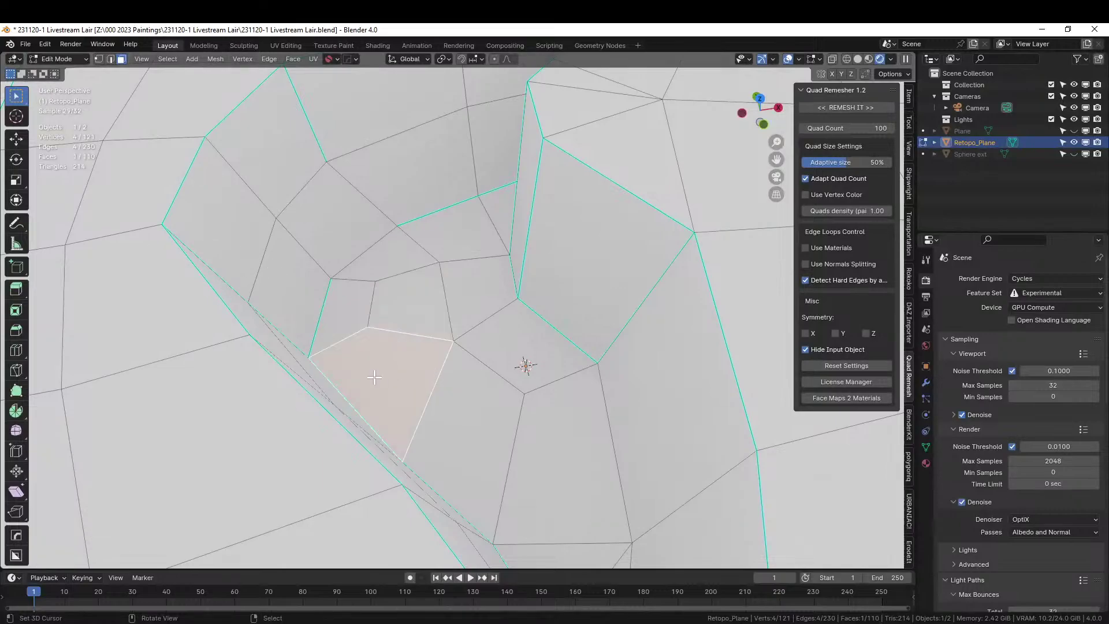
pyautogui.press('1')
pyautogui.scroll(-3, 255, 329)
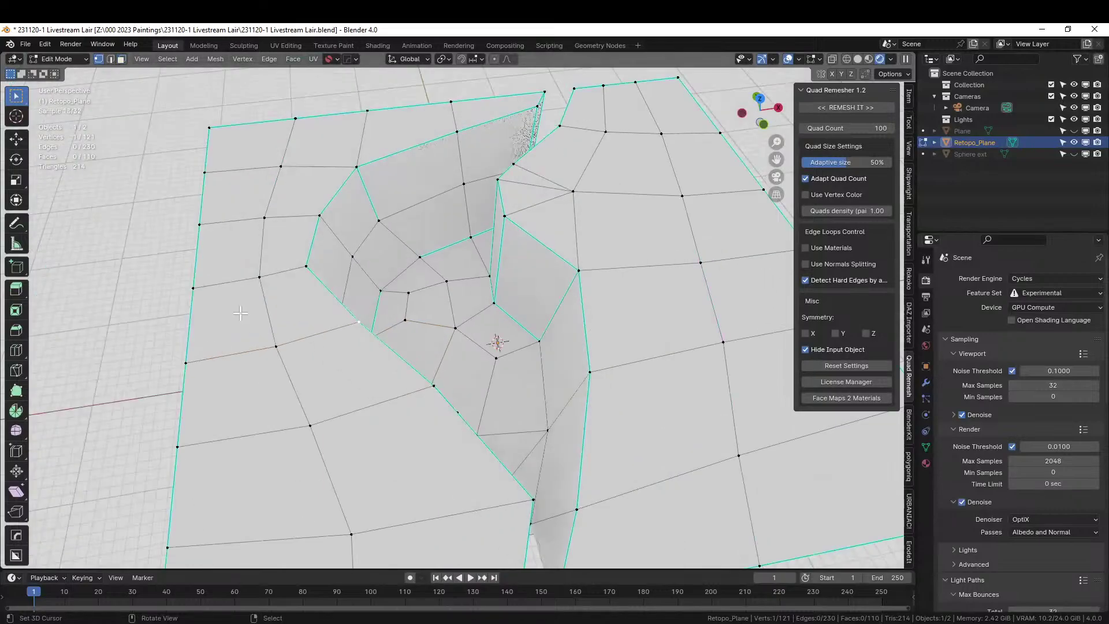
pyautogui.click(352, 325)
pyautogui.press('g')
pyautogui.click(285, 326)
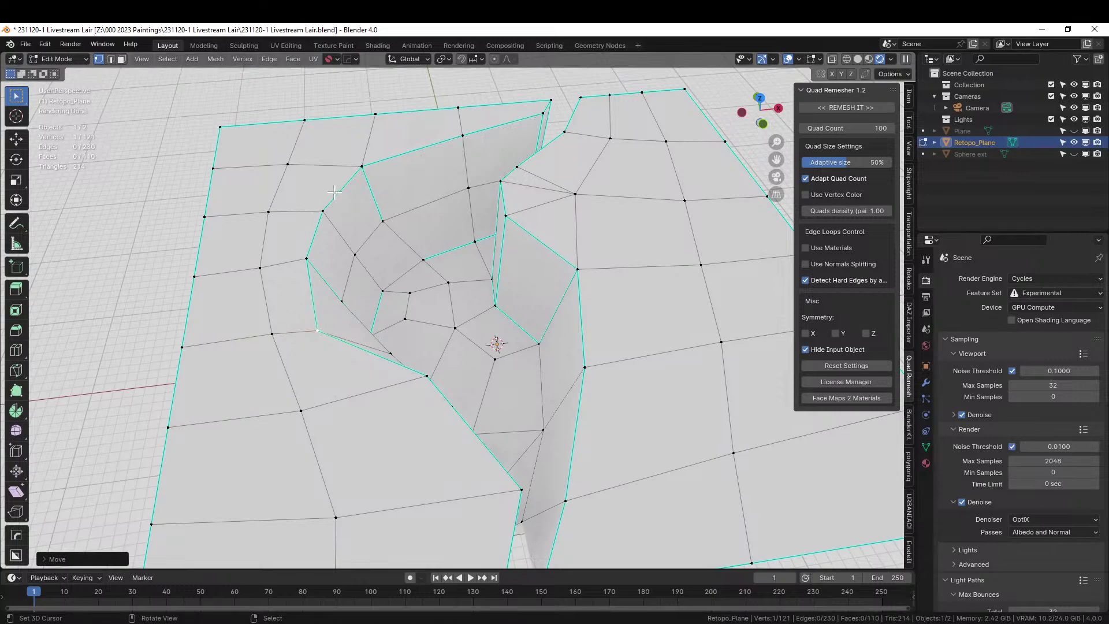
# Move the rim vertex at the tip of the opposite canyon wall up and outward by about 3.3 m.
pyautogui.moveTo(334, 159); pyautogui.dragTo(460, 162, button='middle')
pyautogui.rightClick(505, 214)
pyautogui.press('g')
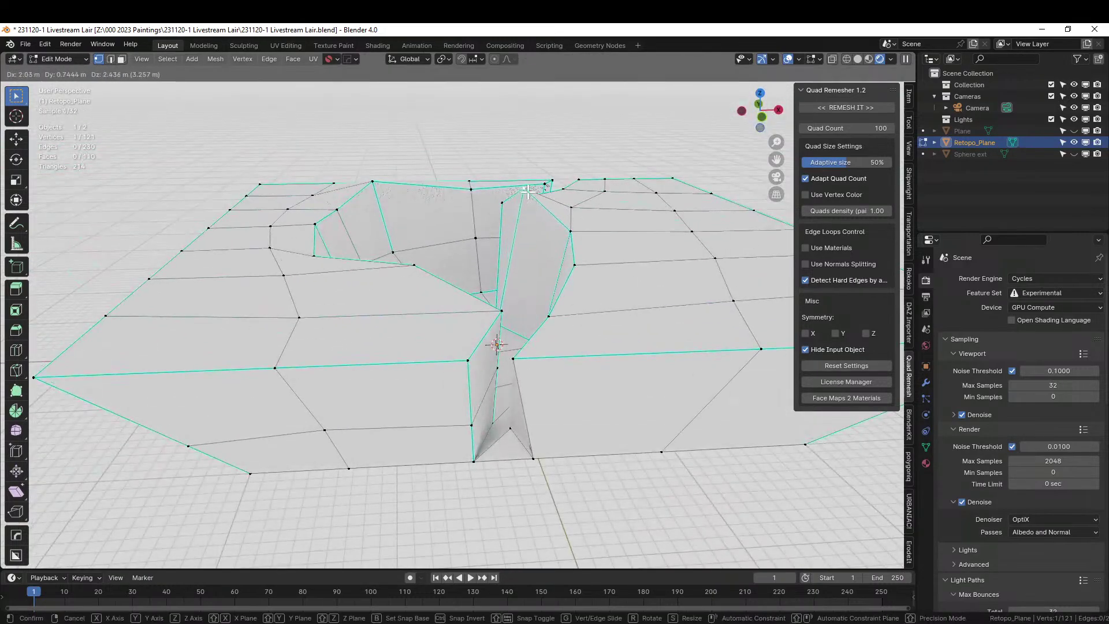
pyautogui.click(531, 192)
pyautogui.moveTo(589, 260); pyautogui.dragTo(614, 270, button='middle')
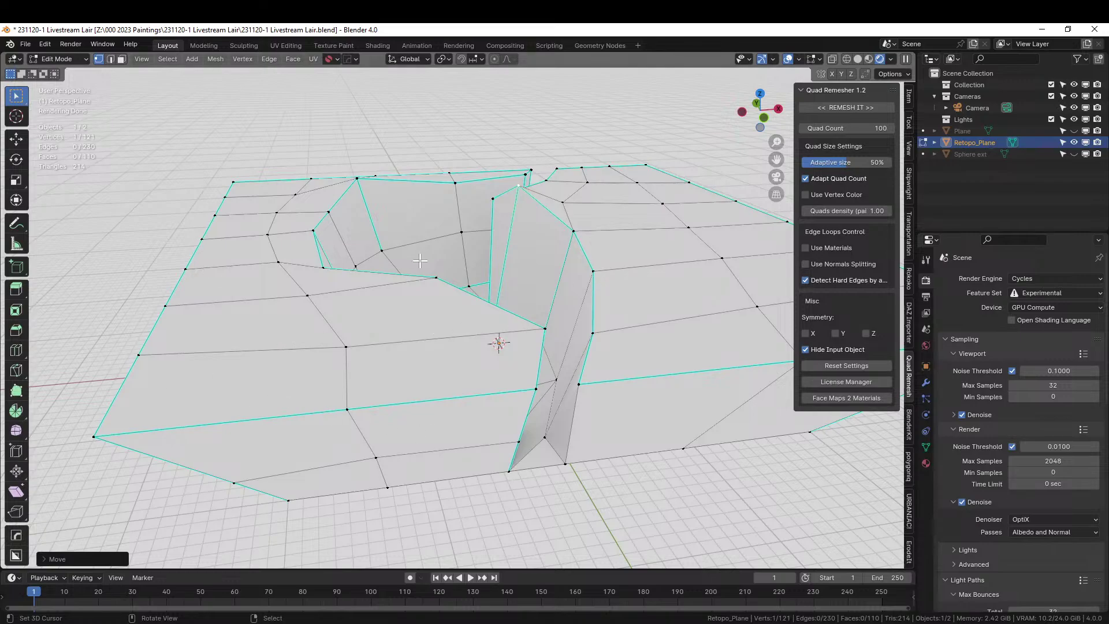
# Move another rim vertex of that wall outward, and adjust a vertex at the base of the facing wall.
pyautogui.moveTo(420, 261); pyautogui.dragTo(797, 247, button='middle')
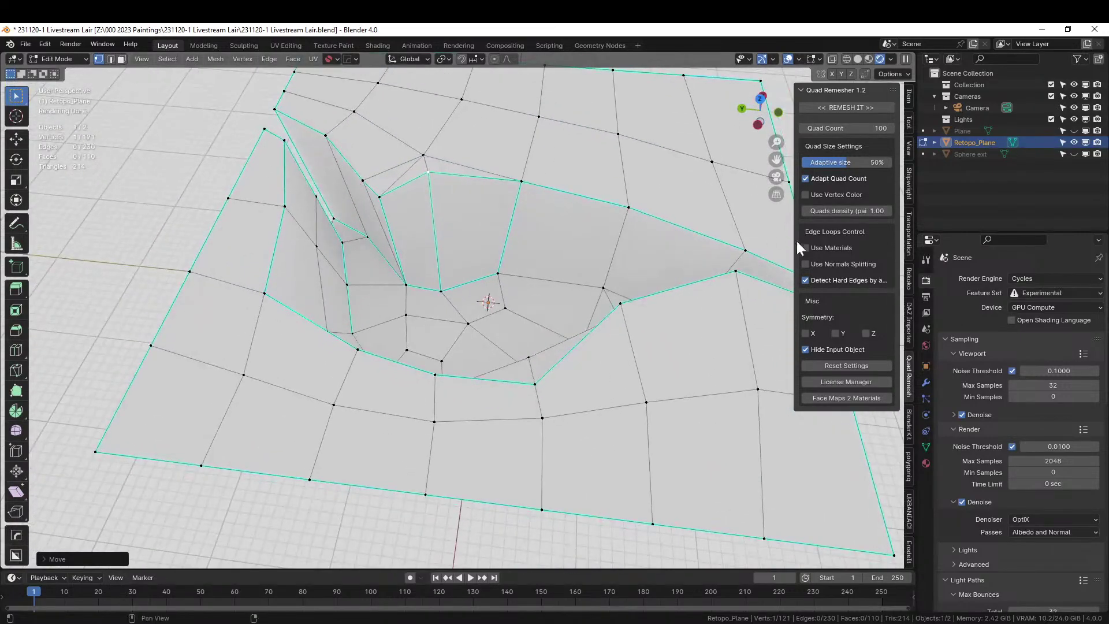
pyautogui.click(626, 209)
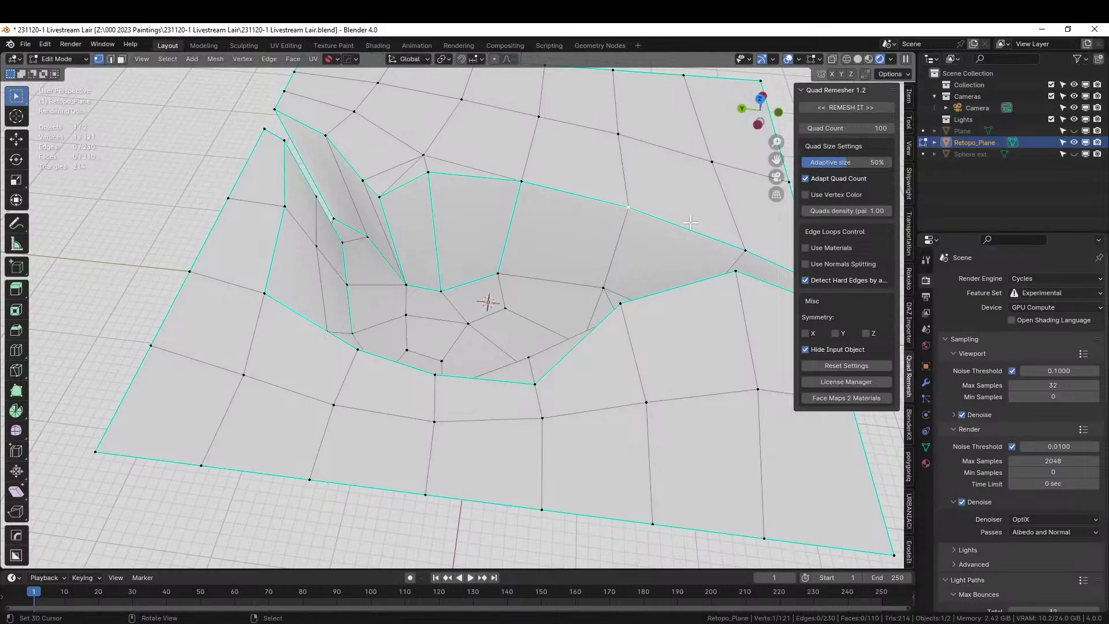
pyautogui.press('g')
pyautogui.click(722, 195)
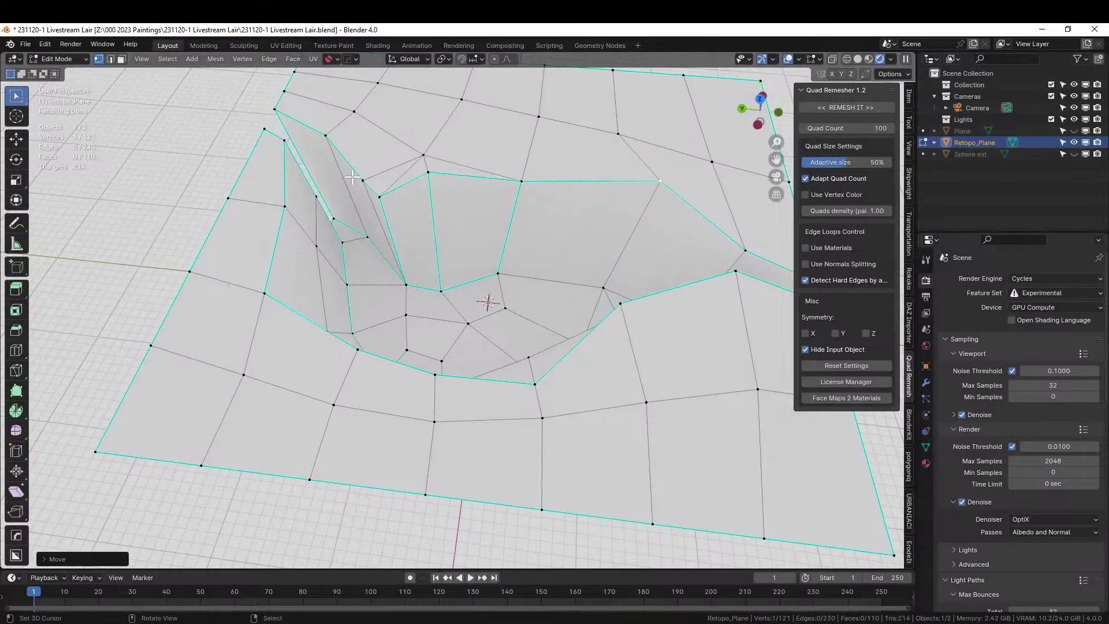
pyautogui.moveTo(352, 177); pyautogui.dragTo(324, 310, button='middle')
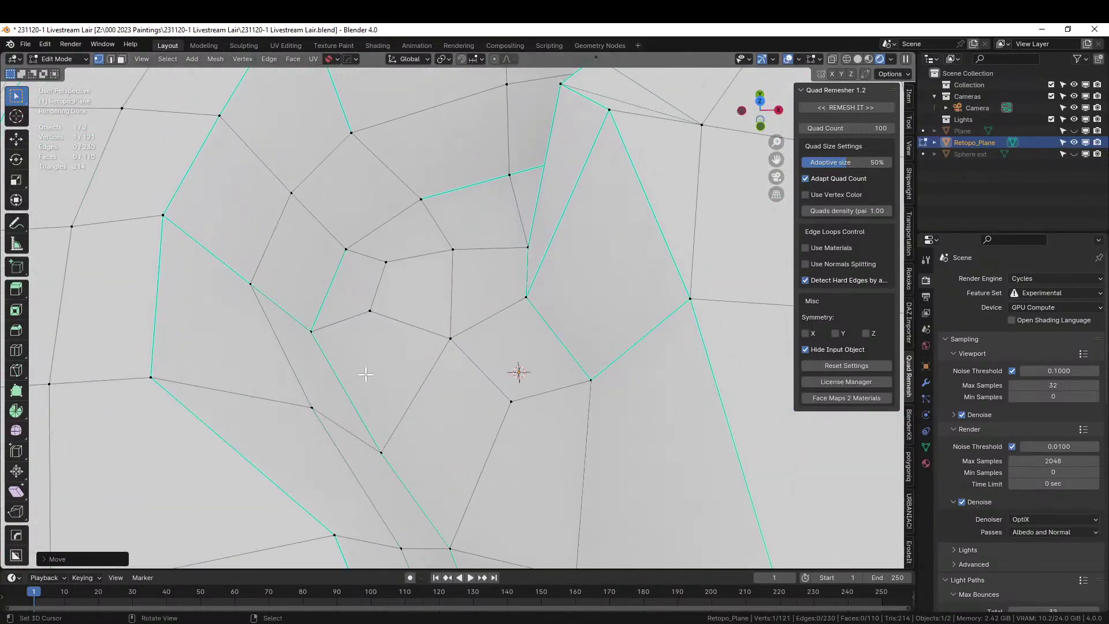
pyautogui.moveTo(247, 284); pyautogui.dragTo(888, 349, button='middle')
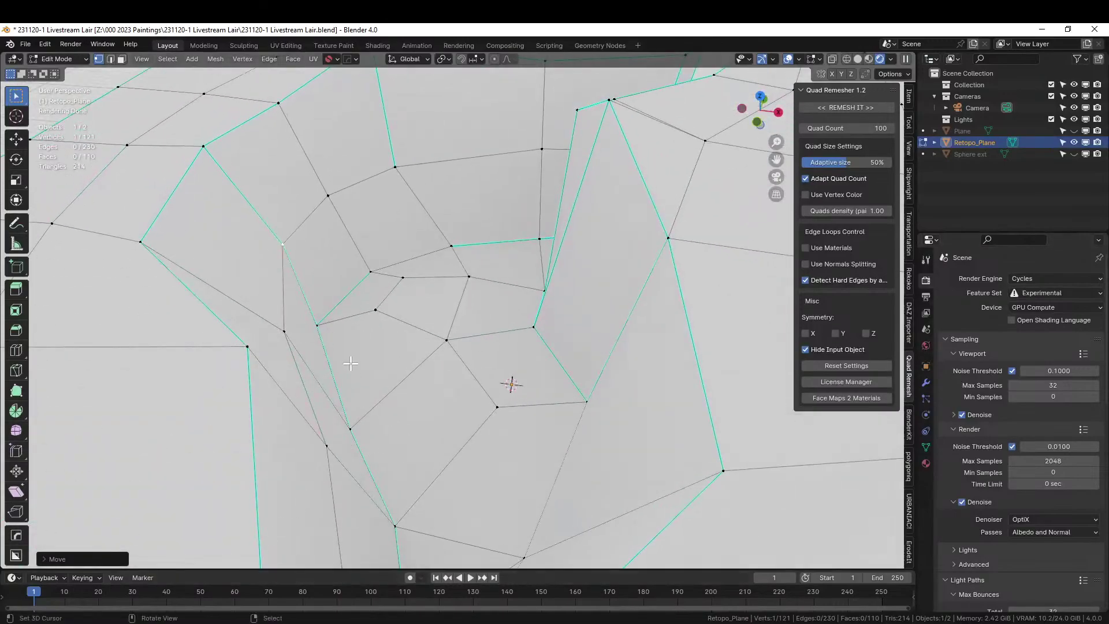
# Lower the central floor face about 2.9 m along Z with smooth proportional editing over a wide radius.
pyautogui.press('3')
pyautogui.click(428, 298)
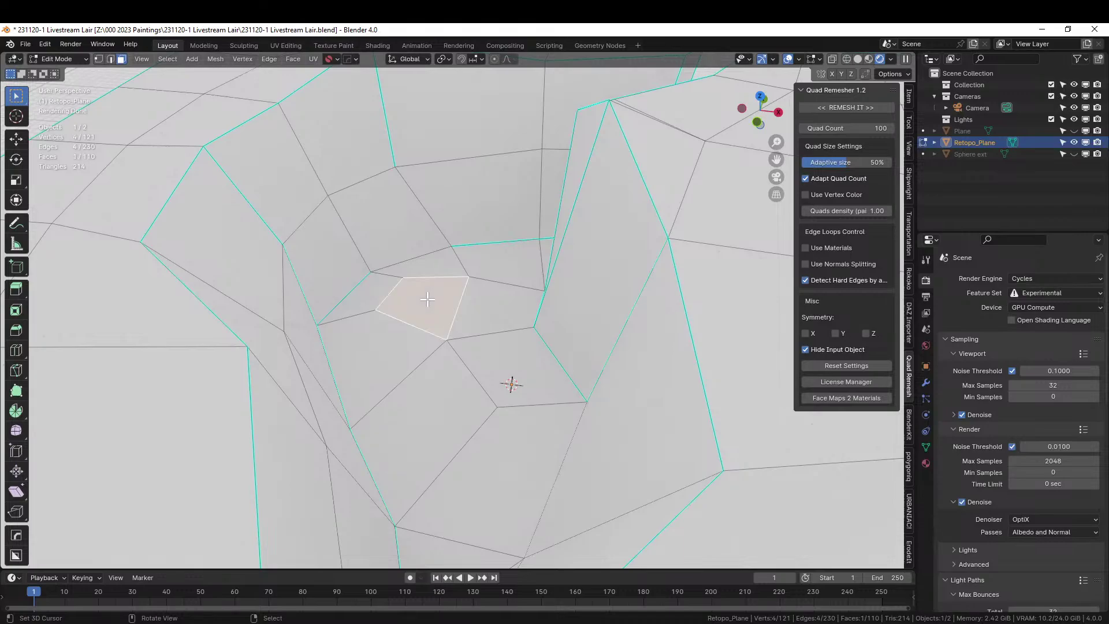
pyautogui.press('g')
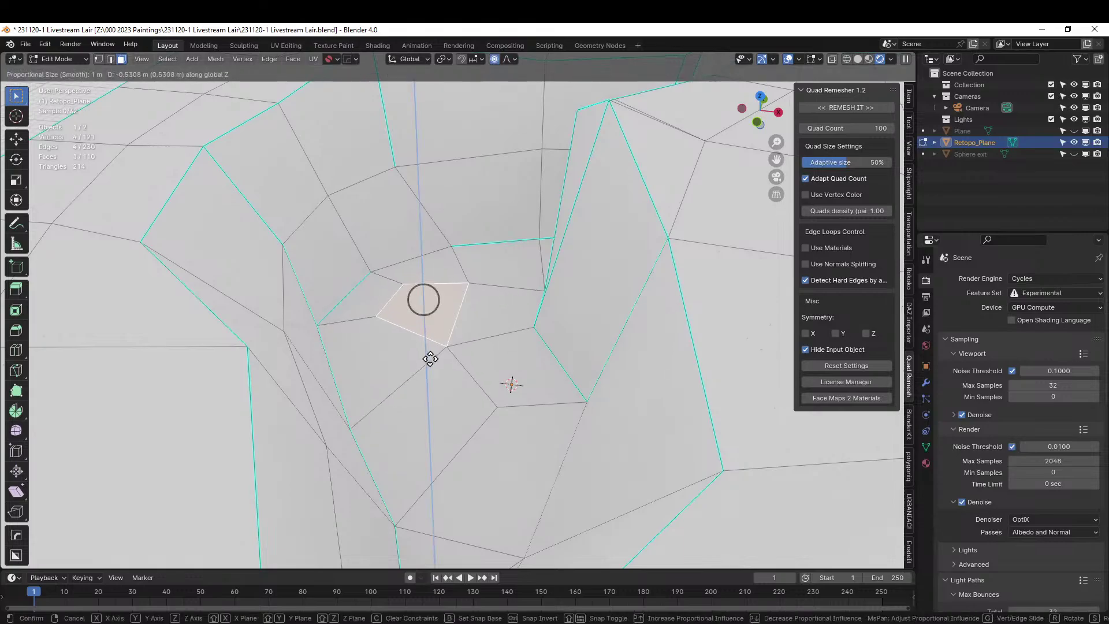
pyautogui.press('z')
pyautogui.scroll(-20, 433, 384)
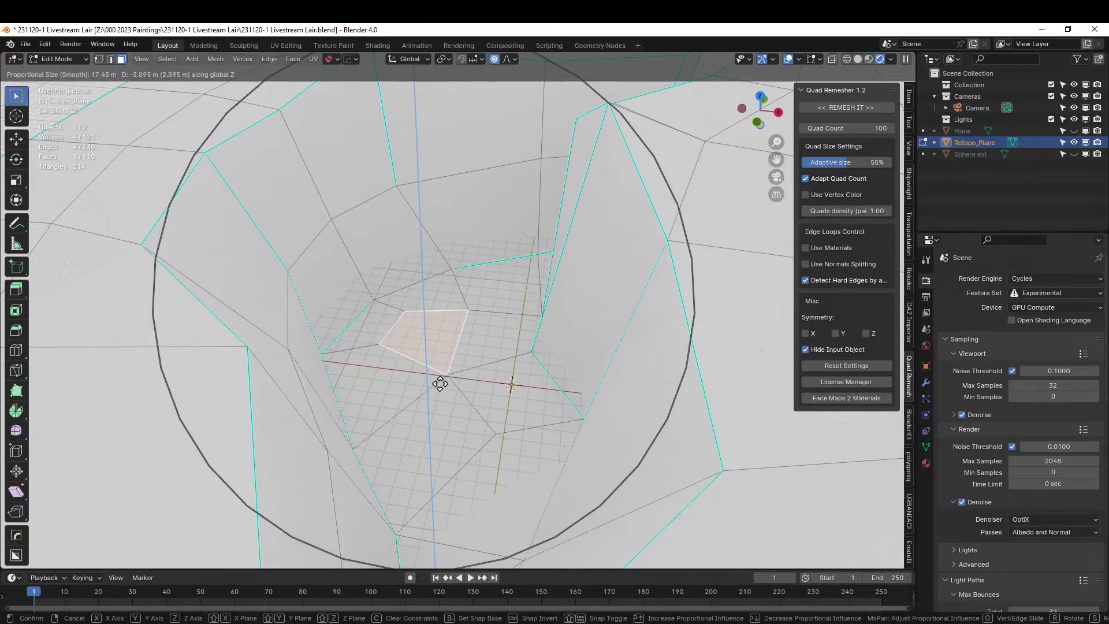
pyautogui.scroll(3, 438, 383)
pyautogui.click(440, 384)
pyautogui.moveTo(440, 384); pyautogui.dragTo(682, 508, button='middle')
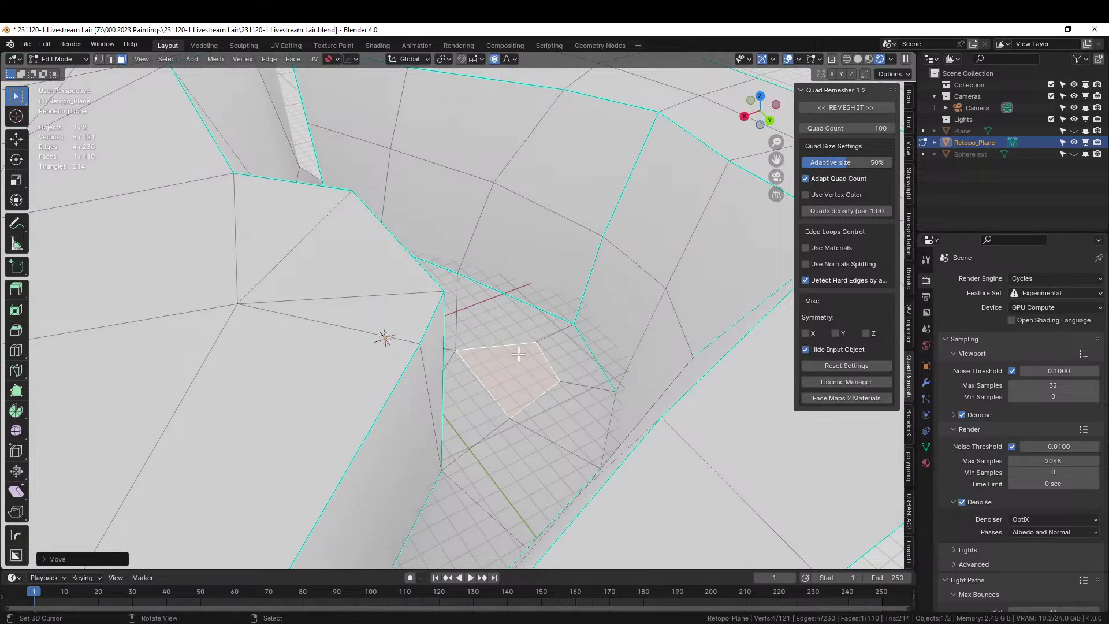
# Turn off proportional editing, return to Object Mode and show the canyon in solid shading.
pyautogui.press('o')
pyautogui.moveTo(518, 358); pyautogui.dragTo(515, 346)
pyautogui.press('Tab')
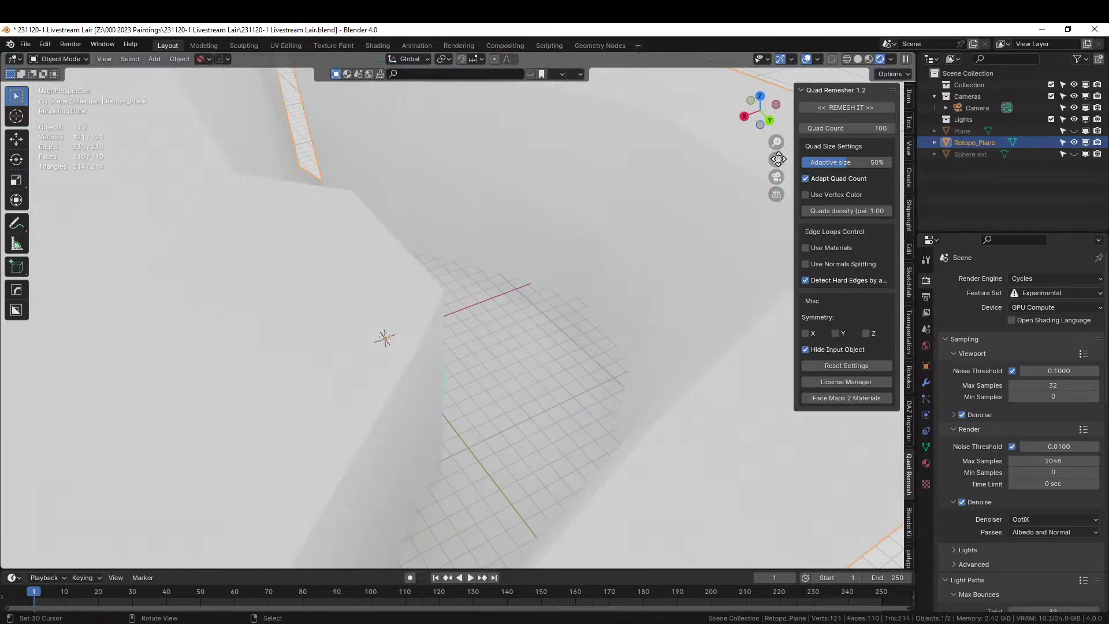
pyautogui.click(860, 59)
pyautogui.scroll(-3, 493, 322)
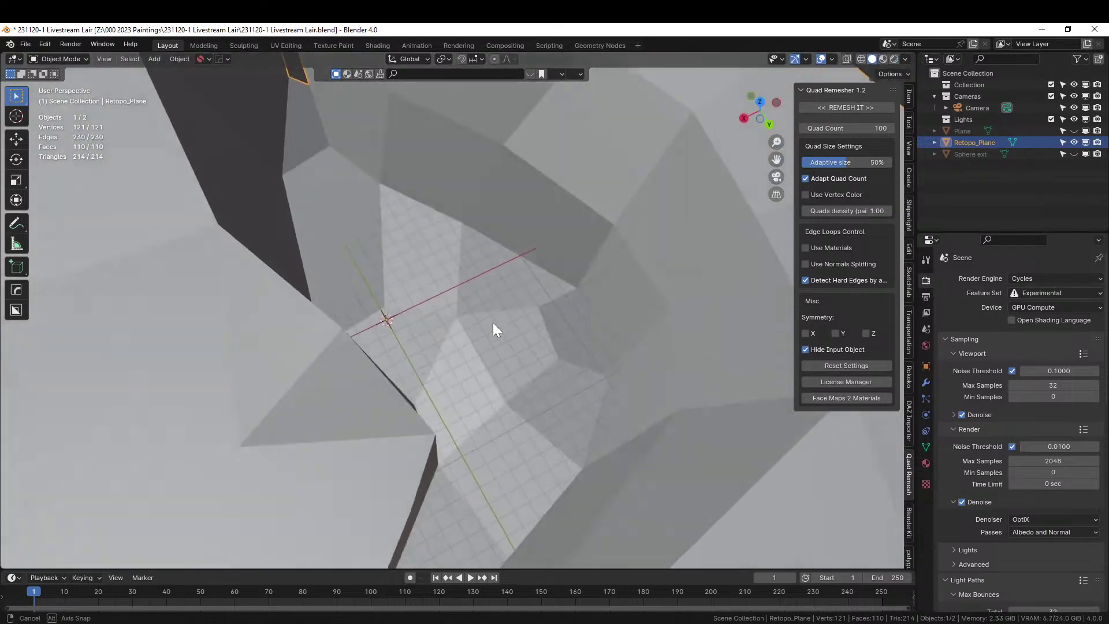
pyautogui.moveTo(493, 322)
pyautogui.mouseDown(button='middle')
pyautogui.moveTo(622, 318)
pyautogui.moveTo(463, 369)
pyautogui.moveTo(556, 348)
pyautogui.moveTo(688, 373)
pyautogui.moveTo(804, 368)
pyautogui.moveTo(827, 352)
pyautogui.moveTo(675, 364)
pyautogui.moveTo(522, 353)
pyautogui.moveTo(525, 362)
pyautogui.mouseUp(button='middle')
pyautogui.scroll(-3, 511, 368)
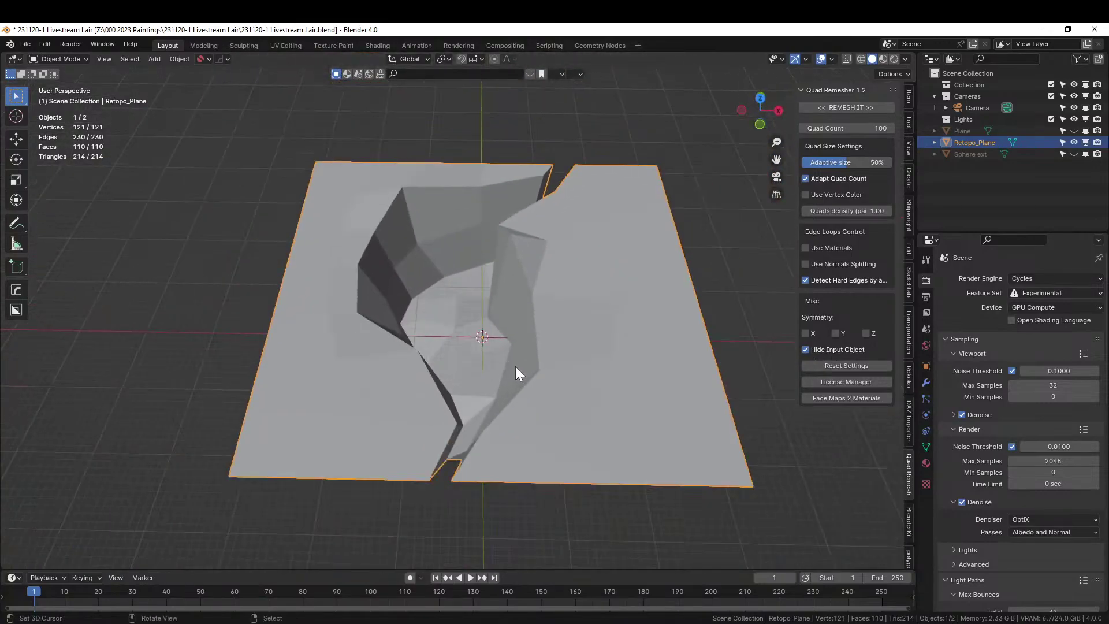
# Add a plane mesh at the scene centre and scale it by 20 along Y in top view.
pyautogui.hotkey('shift', 'a')
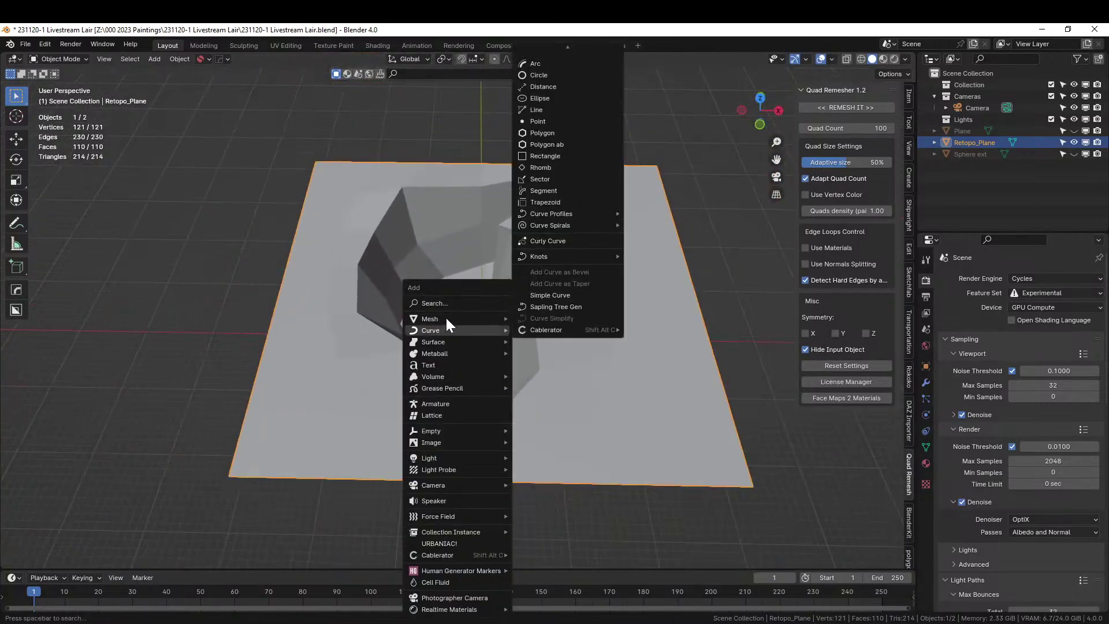
pyautogui.moveTo(430, 319)
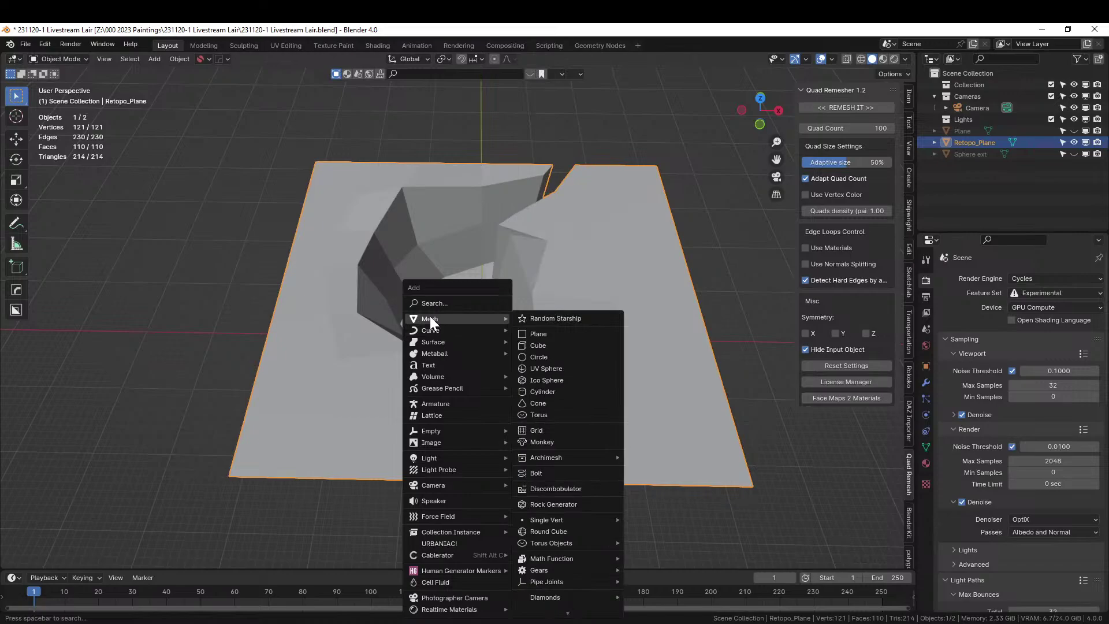
pyautogui.click(548, 335)
pyautogui.press('KP_7')
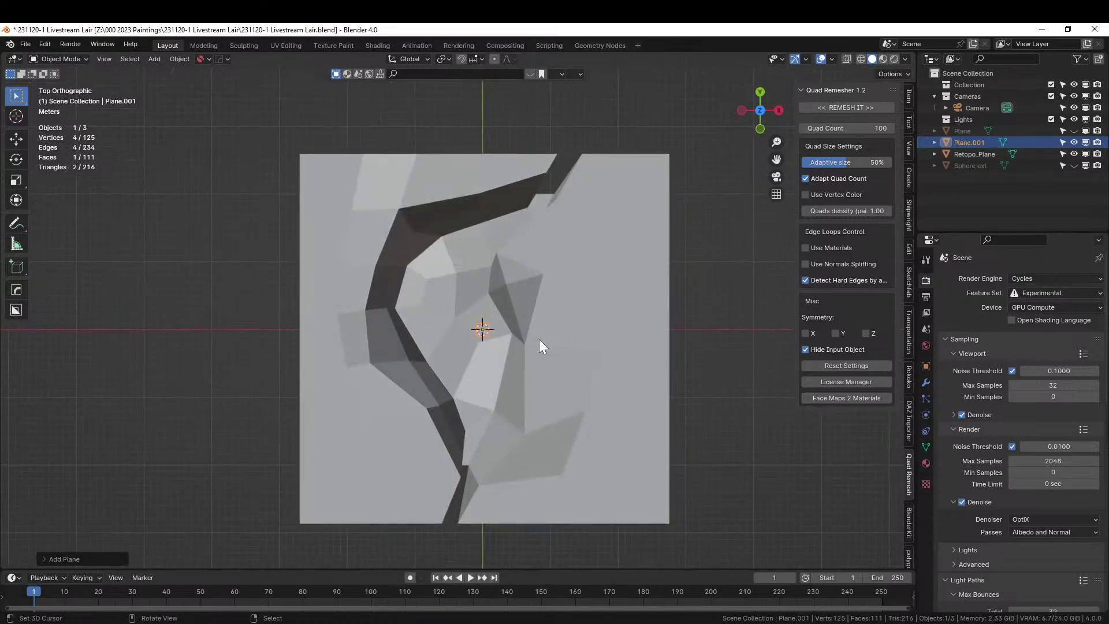
pyautogui.press('s')
pyautogui.write('y')
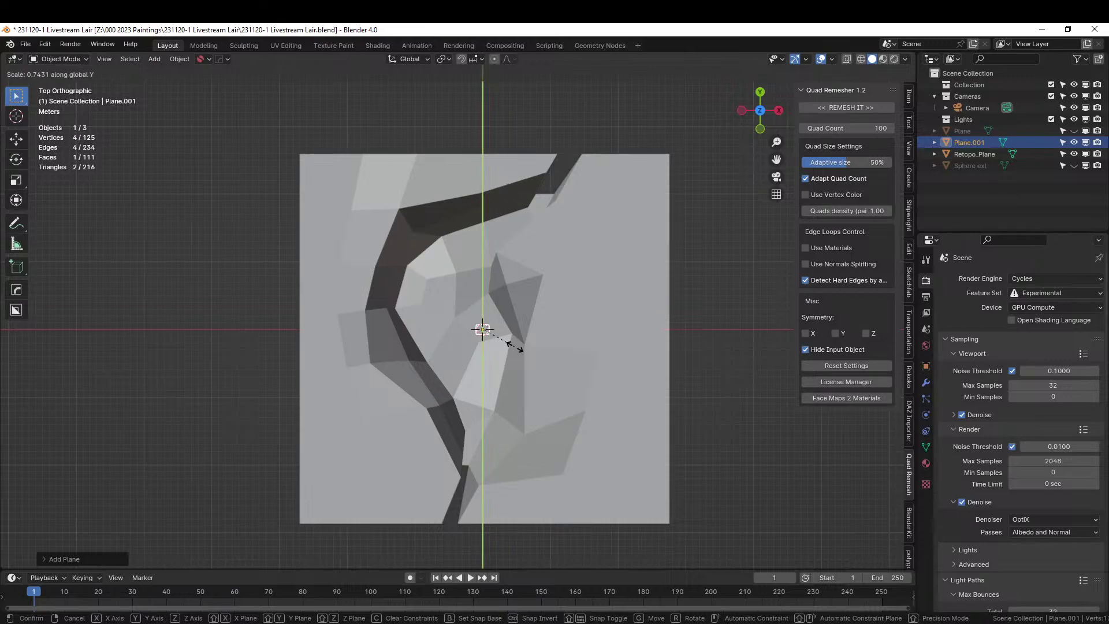
pyautogui.write('20')
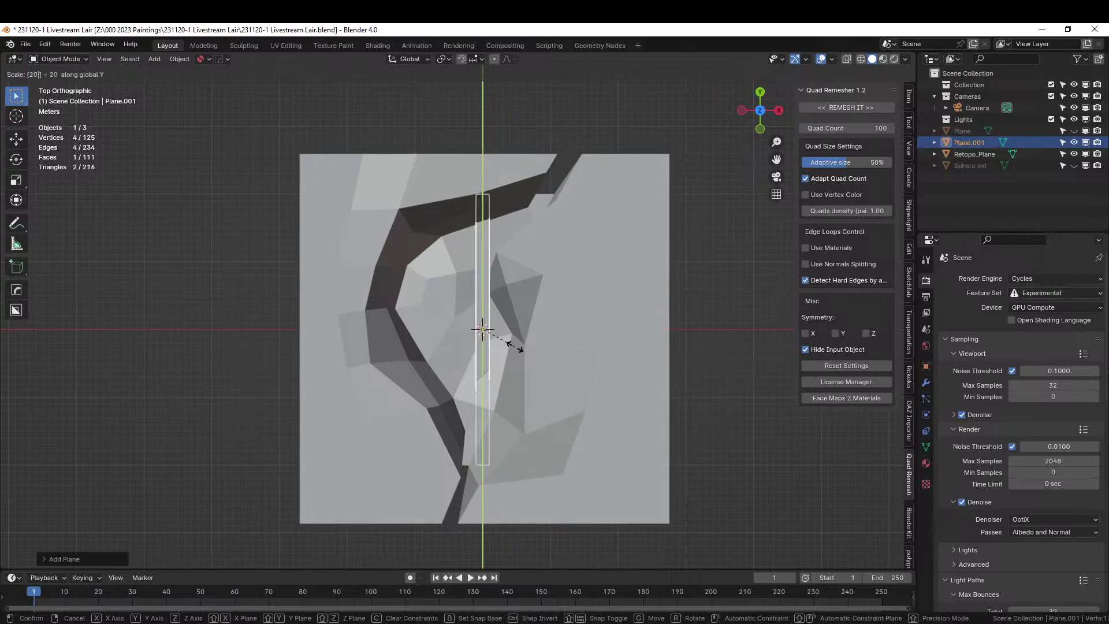
pyautogui.press('Return')
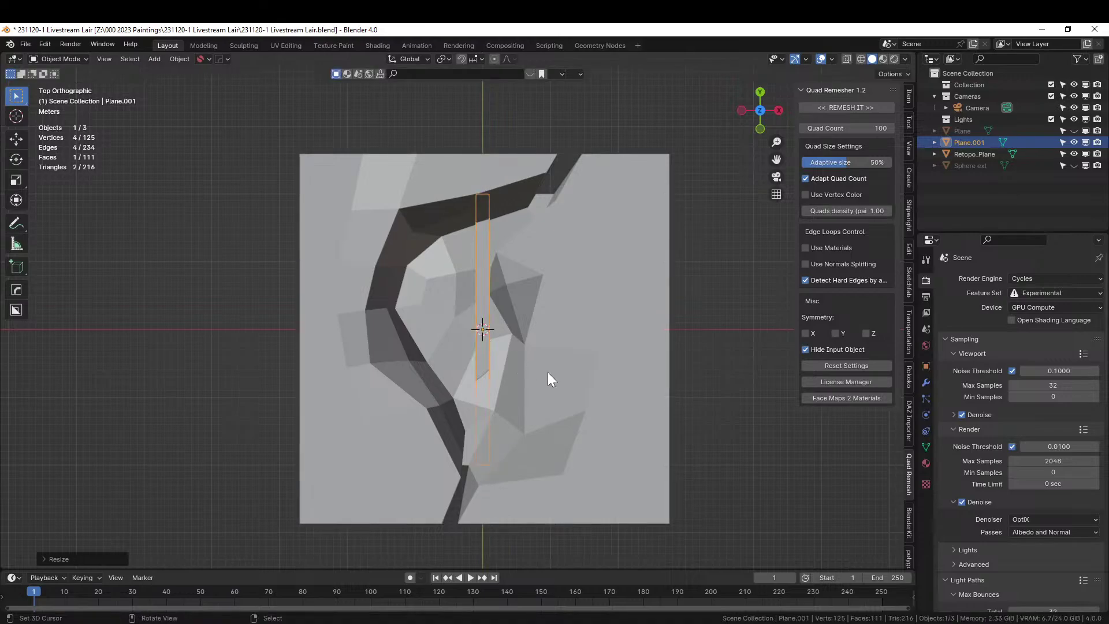
# Widen the new plane about 14 times along X and stretch it further along Y past the canyon's ends.
pyautogui.press('s')
pyautogui.press('x')
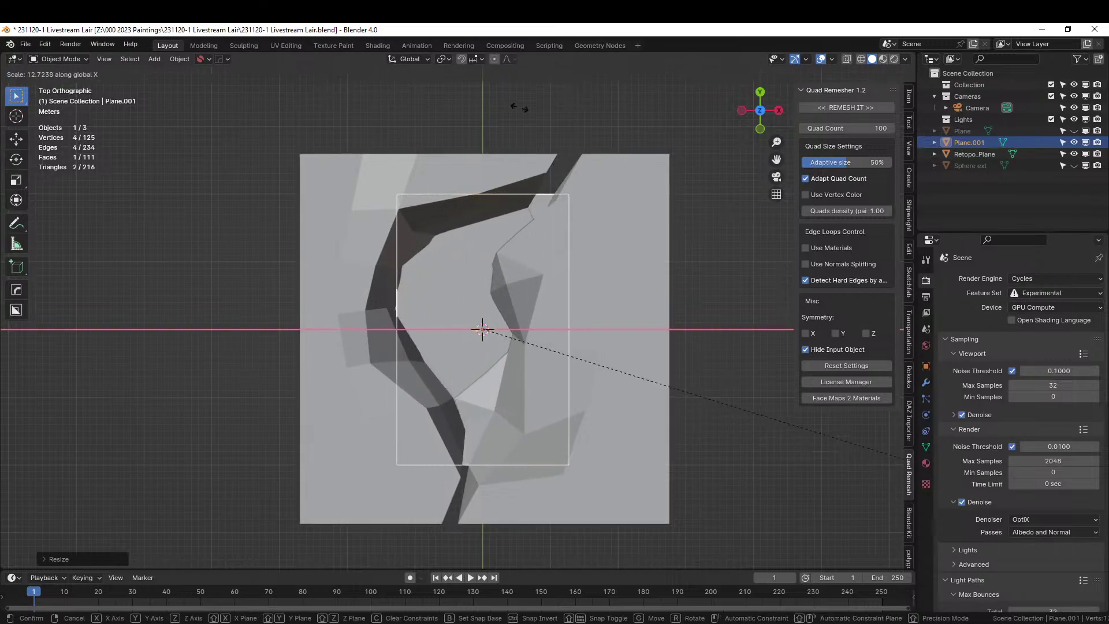
pyautogui.click(603, 126)
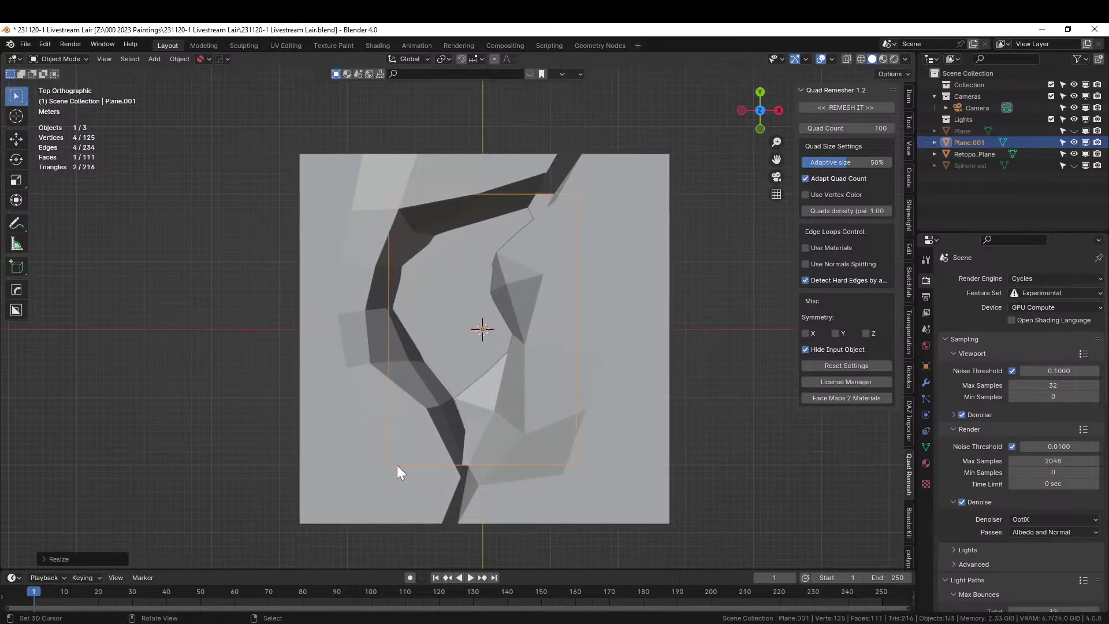
pyautogui.press('s')
pyautogui.press('y')
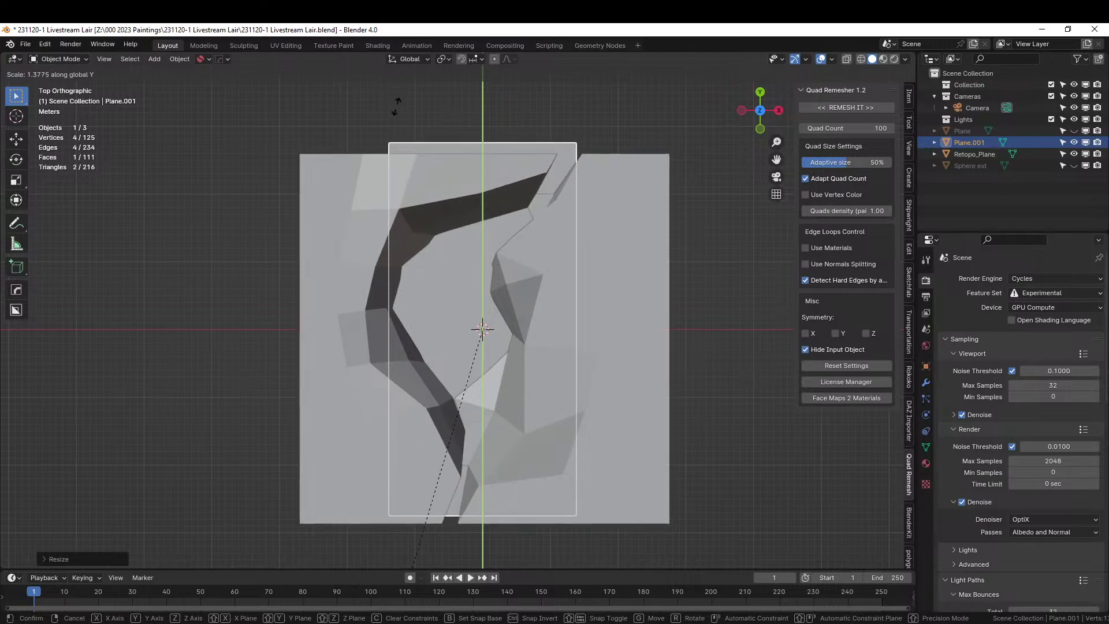
pyautogui.click(396, 128)
# Lower the new plane about 0.35 m along Z into the canyon floor, and save the file.
pyautogui.moveTo(396, 129); pyautogui.dragTo(441, 549, button='middle')
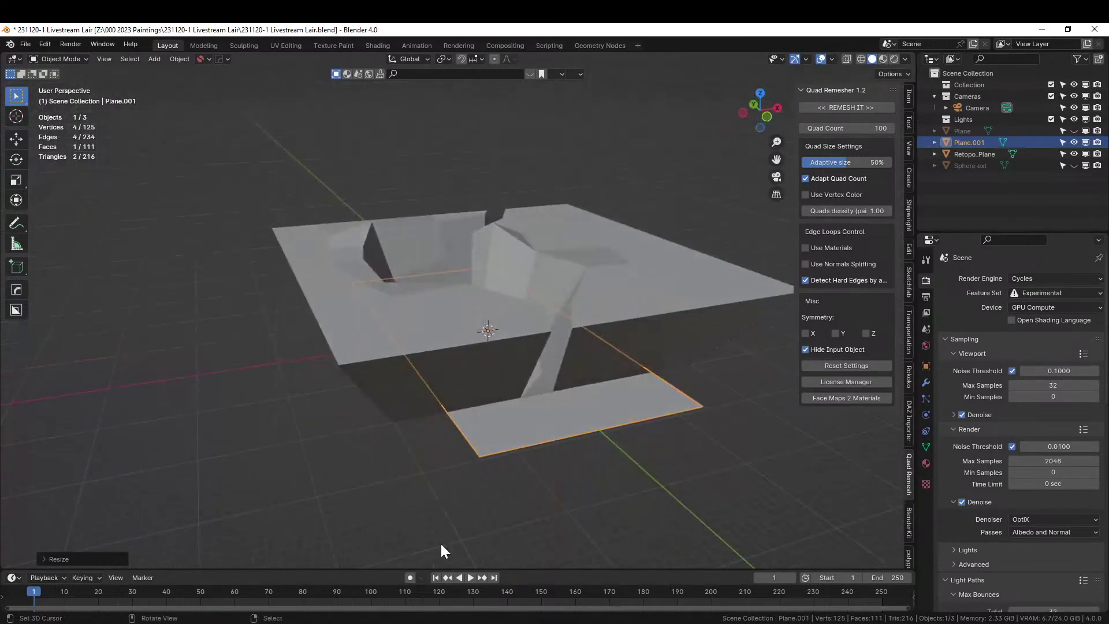
pyautogui.scroll(5, 407, 420)
pyautogui.moveTo(491, 387); pyautogui.dragTo(466, 375, button='middle')
pyautogui.press('g')
pyautogui.press('z')
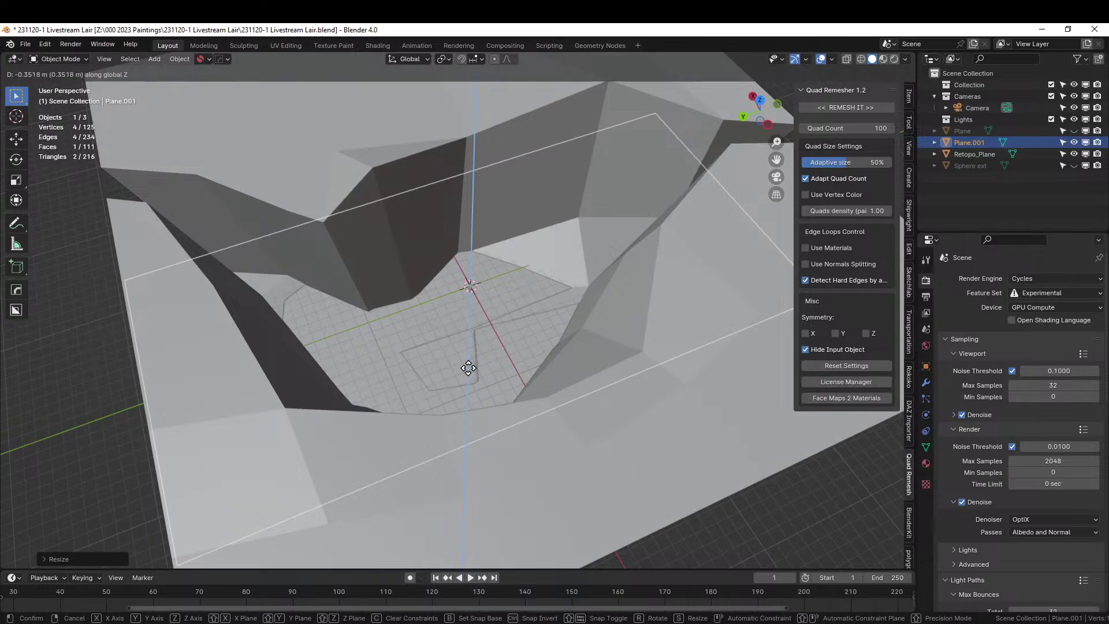
pyautogui.click(469, 372)
pyautogui.moveTo(470, 372); pyautogui.dragTo(283, 345, button='middle')
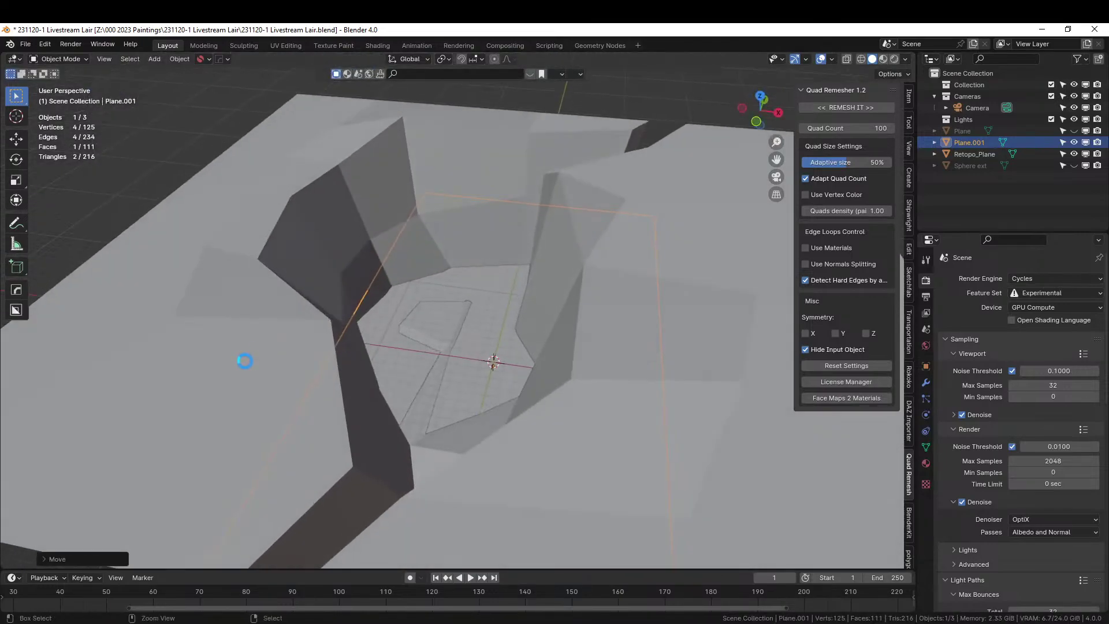
pyautogui.scroll(-3, 270, 352)
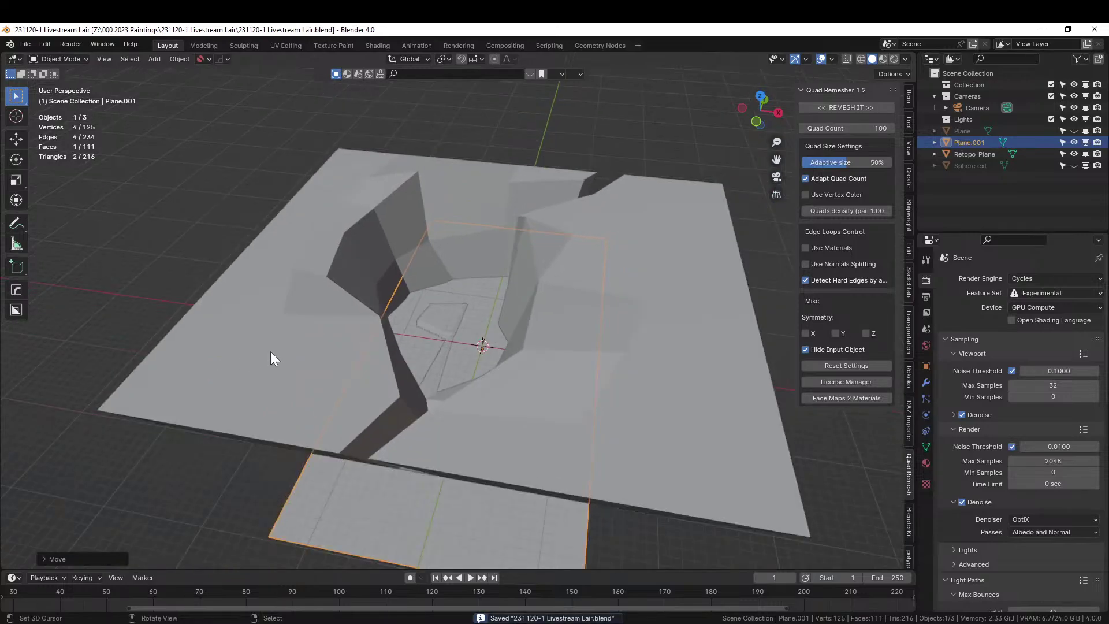
# Select the canyon mesh and start appending from the E:\00 Blender Geometry Examples\Terrain Generator folder.
pyautogui.moveTo(270, 351); pyautogui.dragTo(340, 300, button='middle')
pyautogui.click(341, 242)
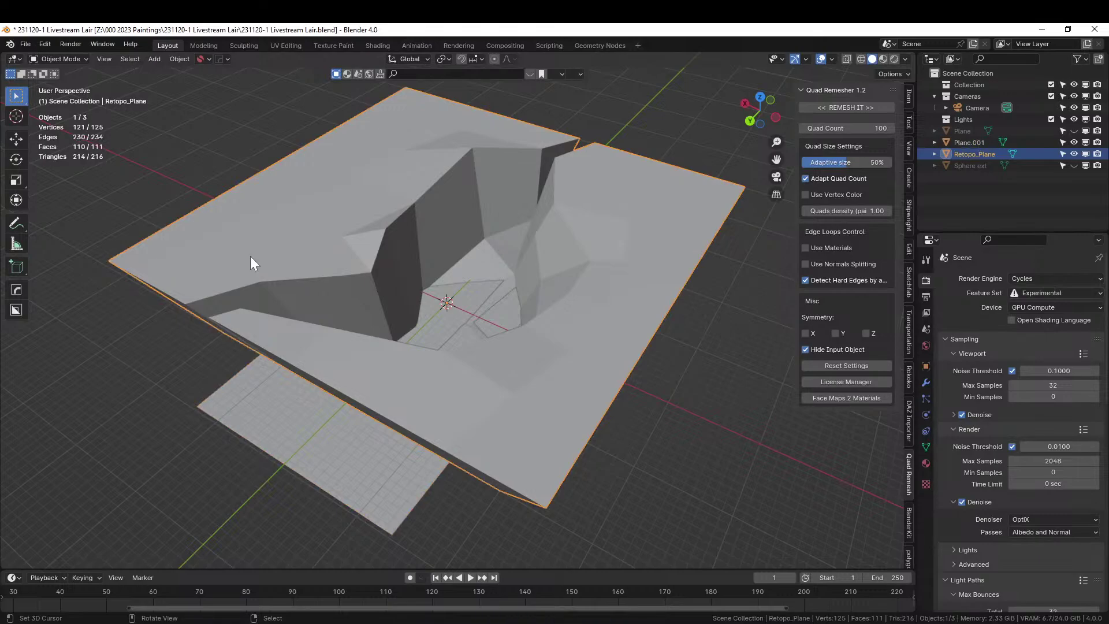
pyautogui.press('F4')
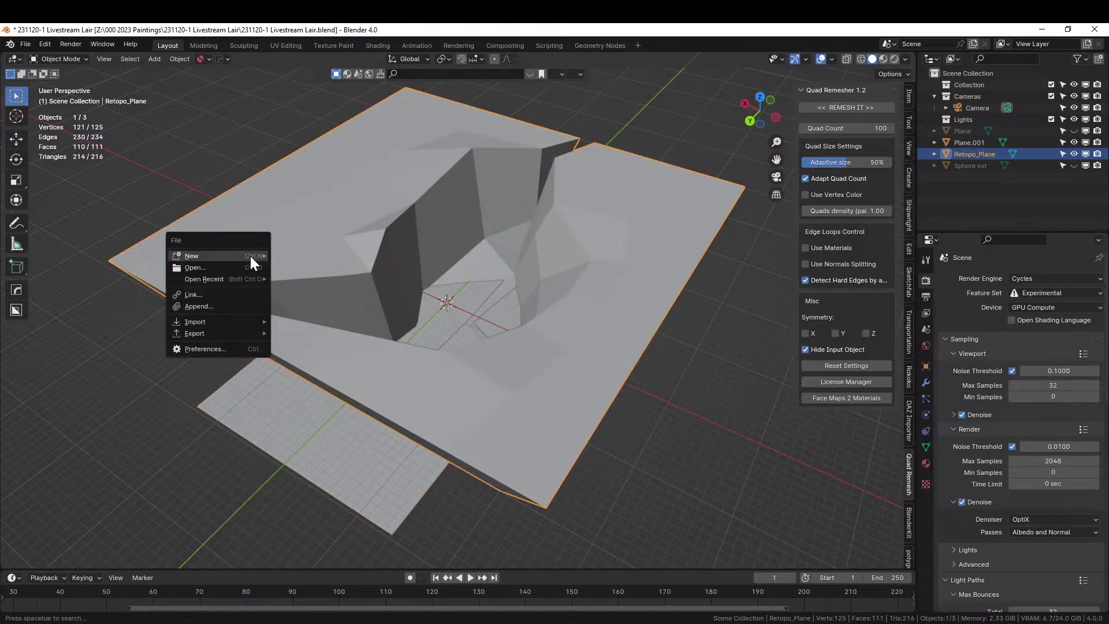
pyautogui.click(217, 306)
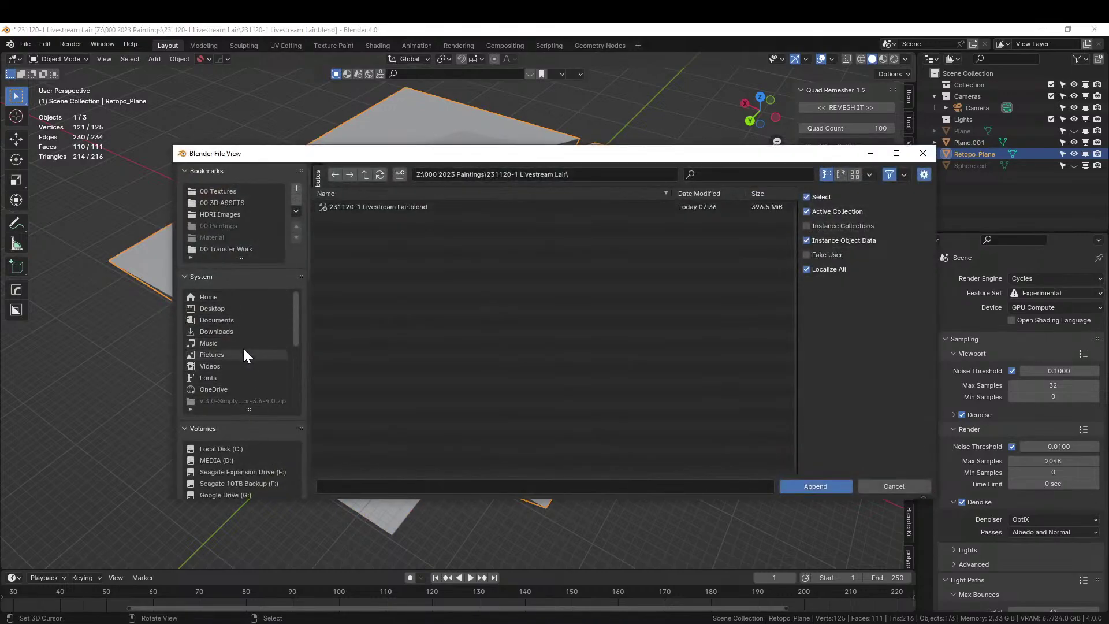
pyautogui.click(233, 200)
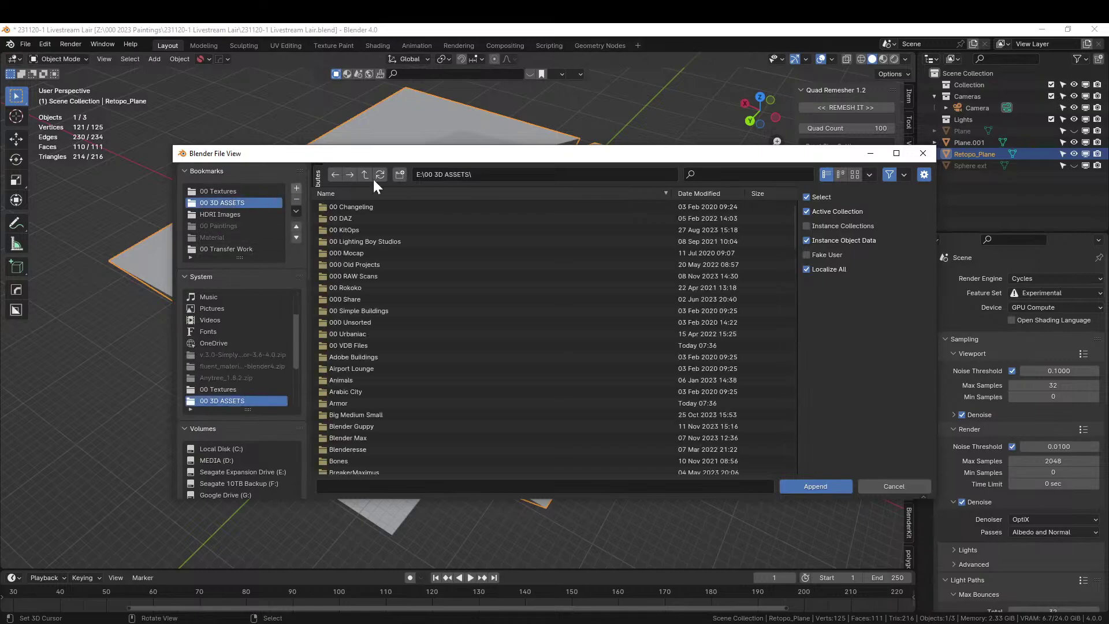
pyautogui.click(367, 170)
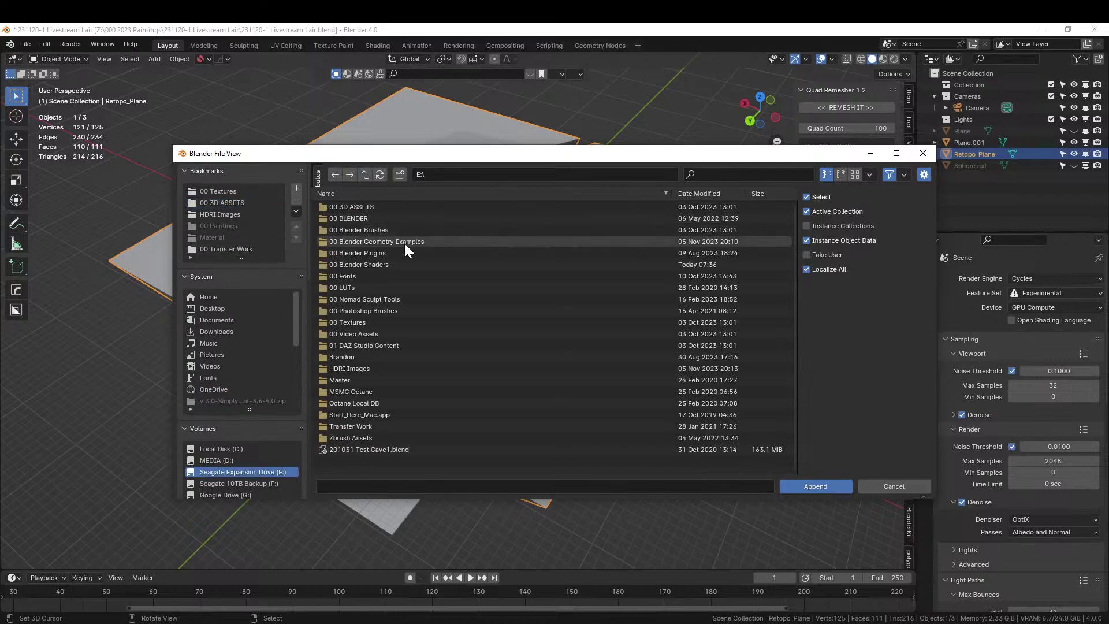
pyautogui.doubleClick(404, 243)
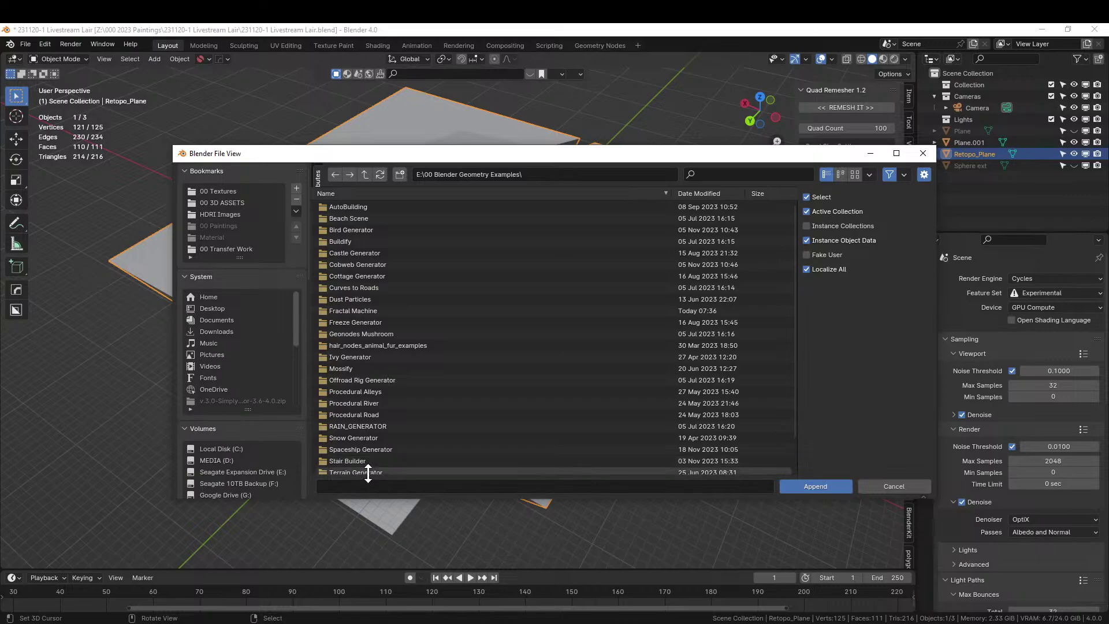
pyautogui.doubleClick(344, 470)
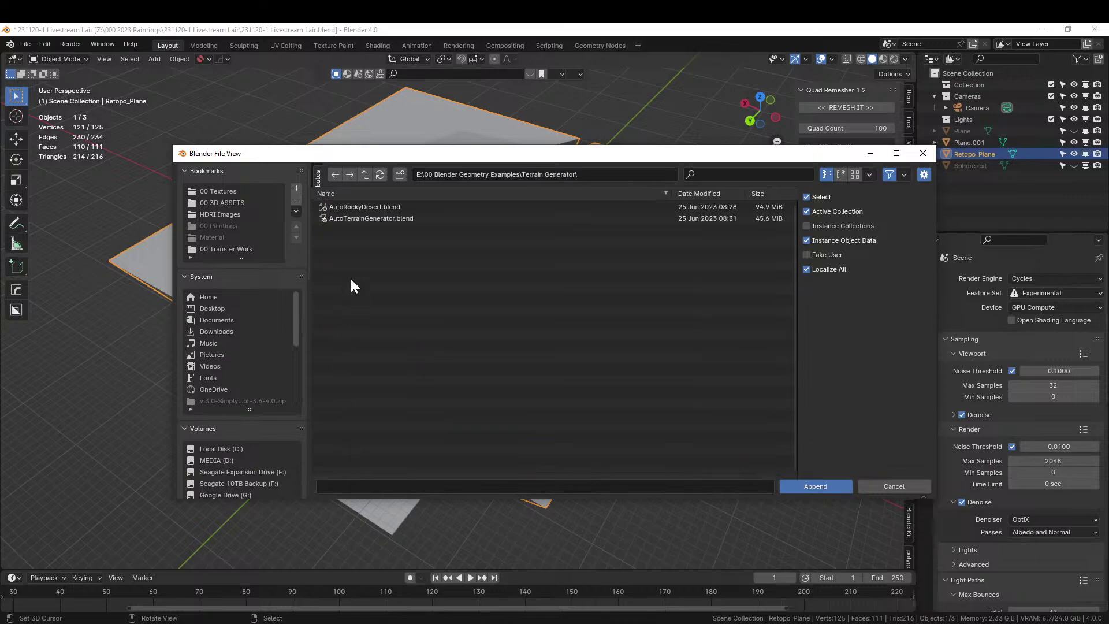
pyautogui.doubleClick(365, 218)
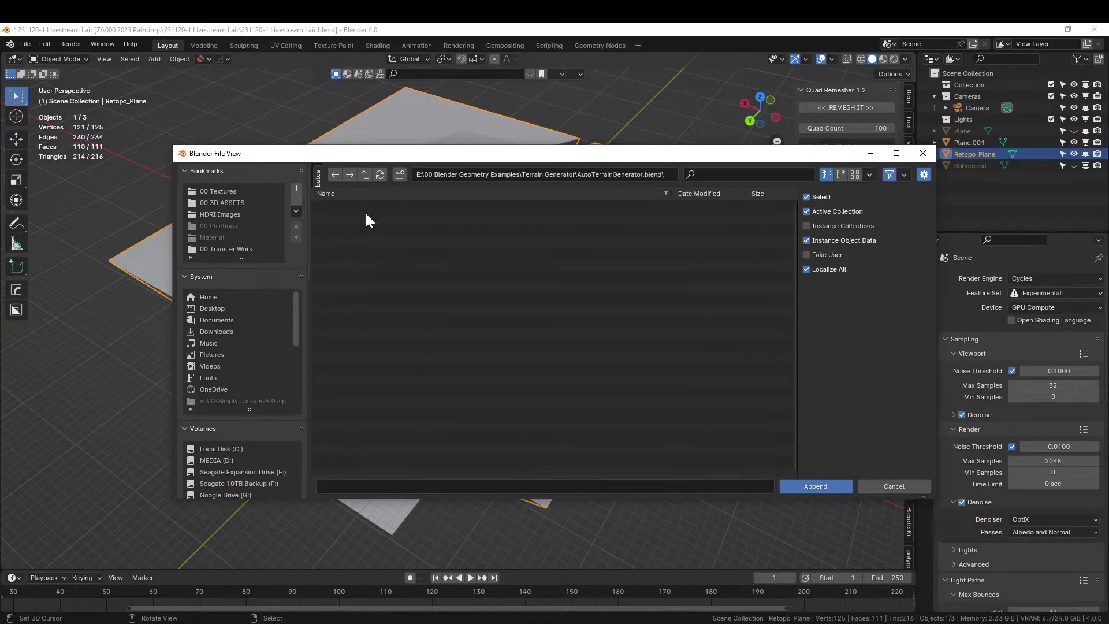
pyautogui.click(350, 300)
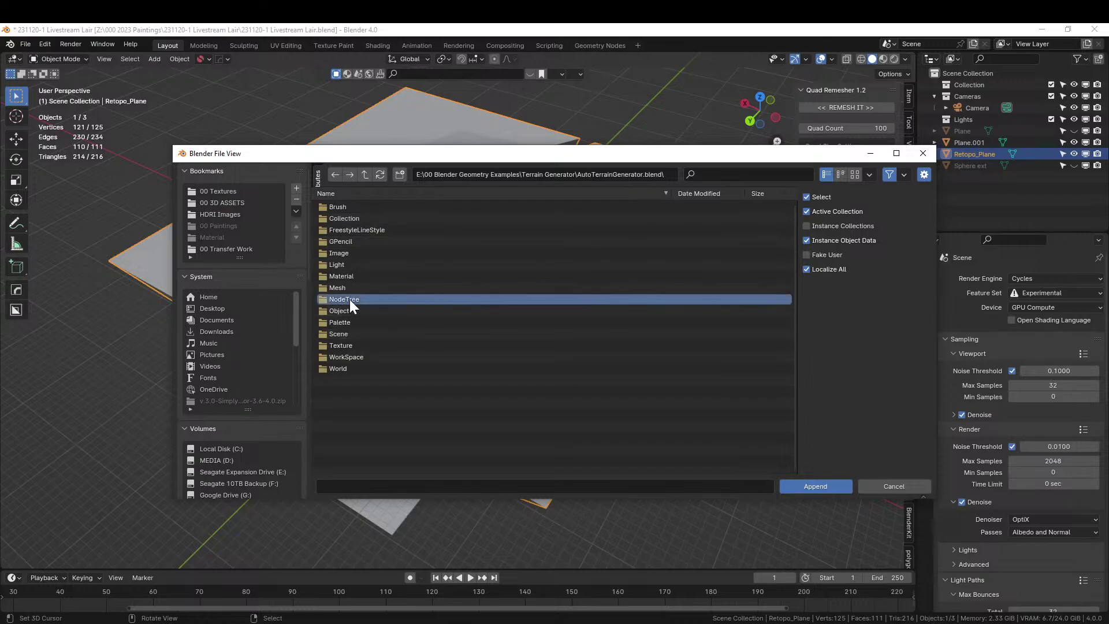
pyautogui.doubleClick(349, 299)
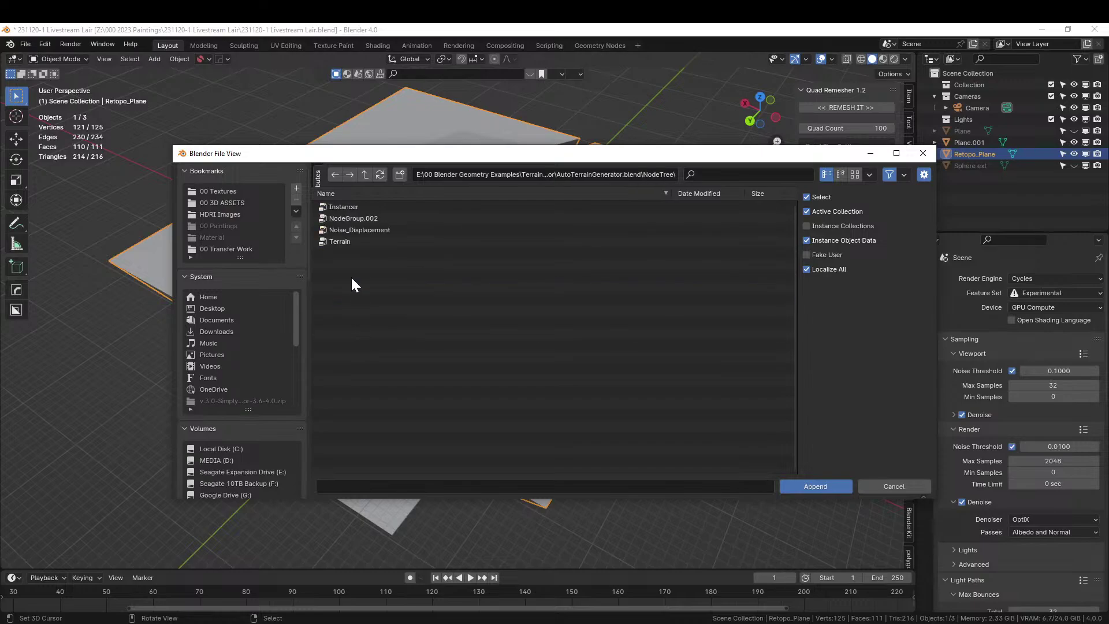
pyautogui.click(343, 242)
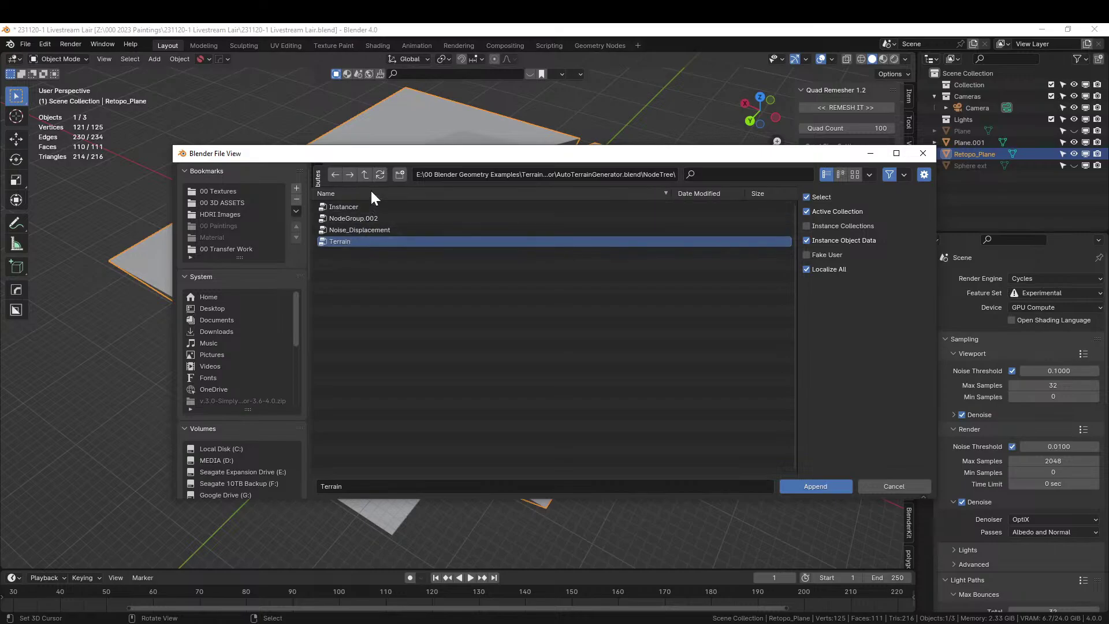
pyautogui.click(365, 174)
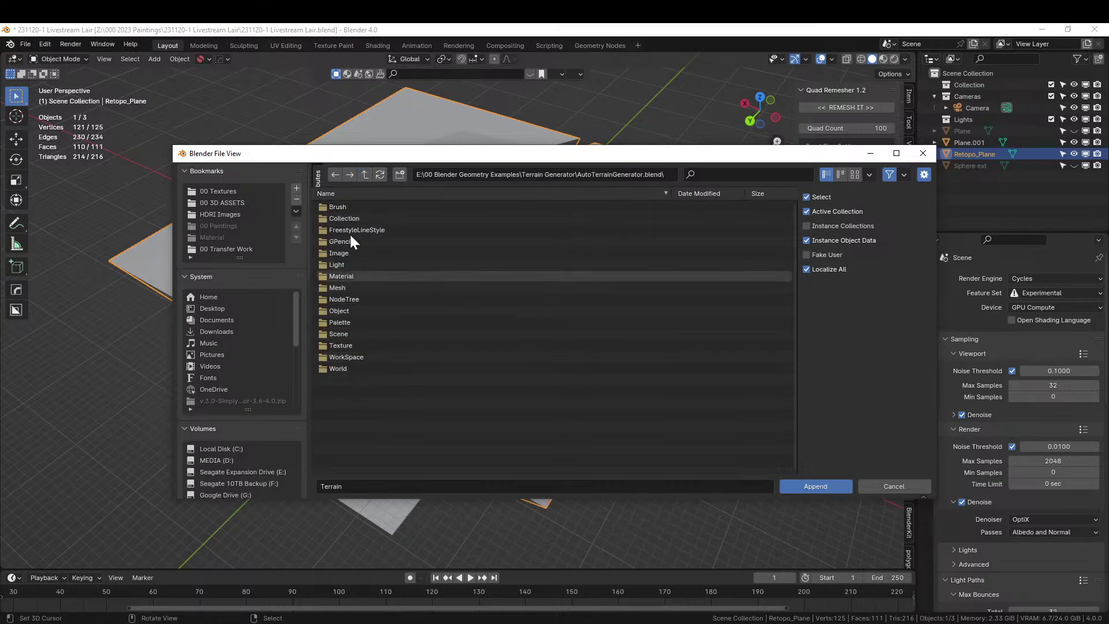
pyautogui.click(367, 171)
# Append the Noise_Displacement and Terrain node trees from AutoRockyDesert.blend.
pyautogui.doubleClick(362, 206)
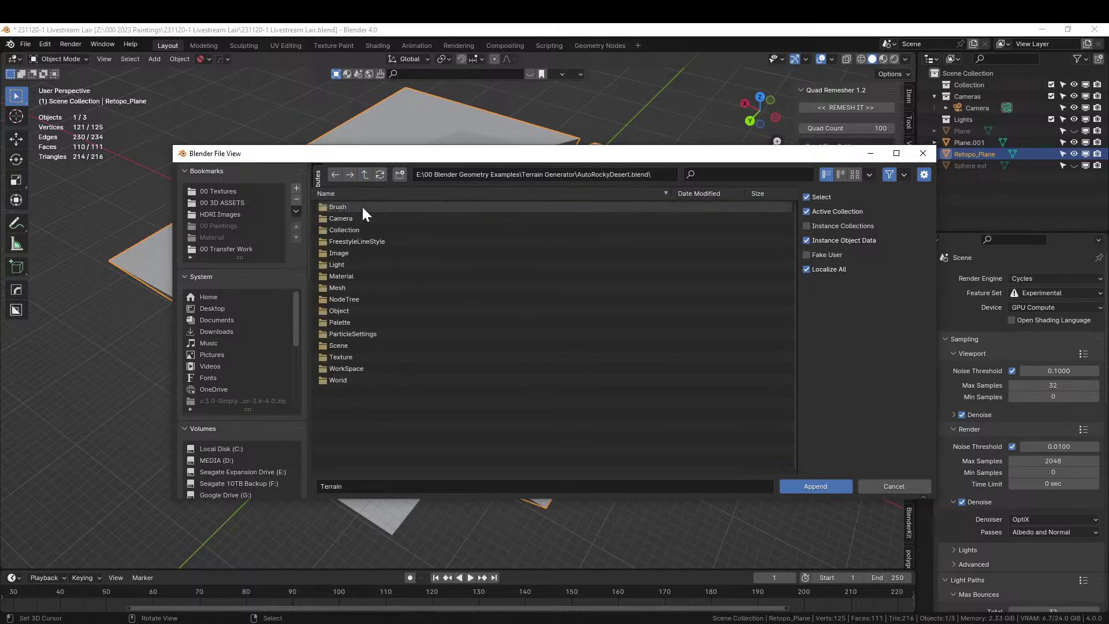
pyautogui.click(350, 299)
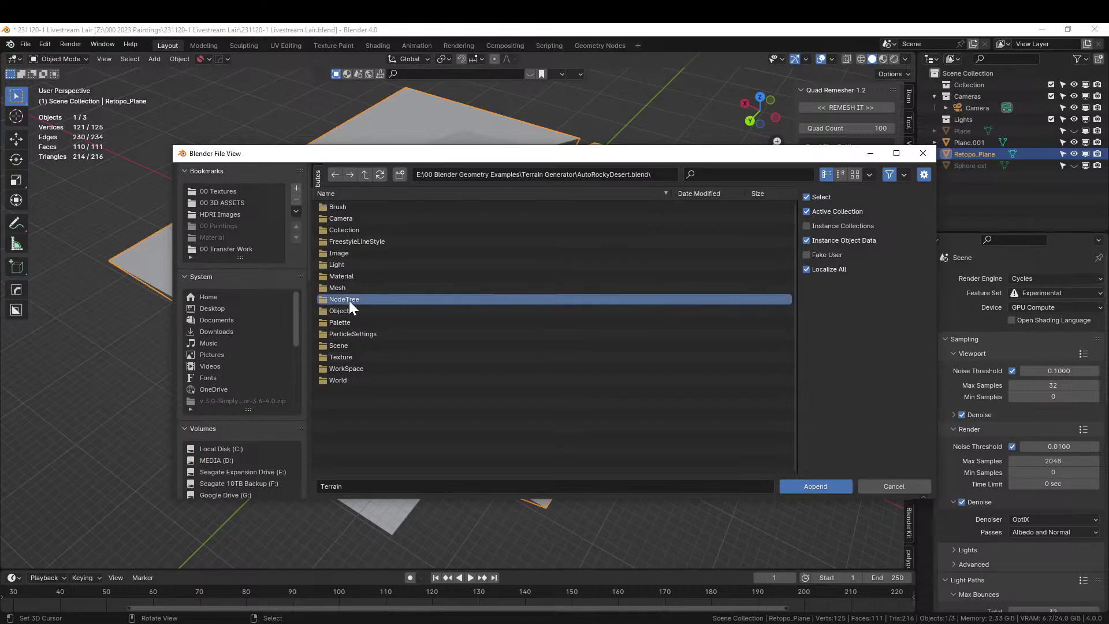
pyautogui.doubleClick(322, 299)
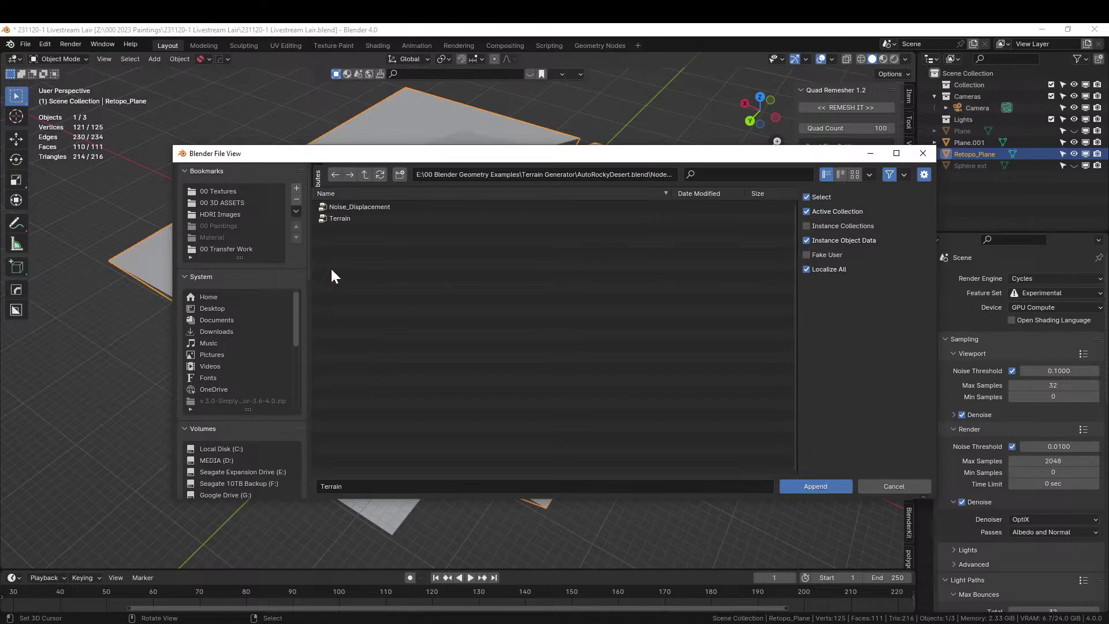
pyautogui.click(339, 219)
pyautogui.keyDown('shift'); pyautogui.click(339, 208); pyautogui.keyUp('shift')
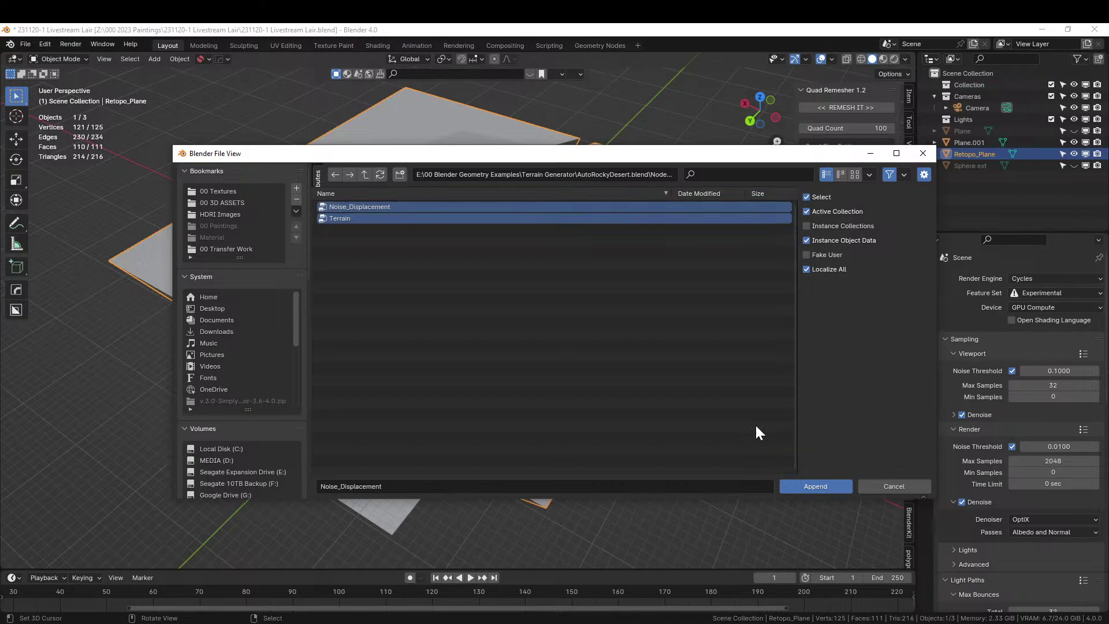
pyautogui.click(815, 486)
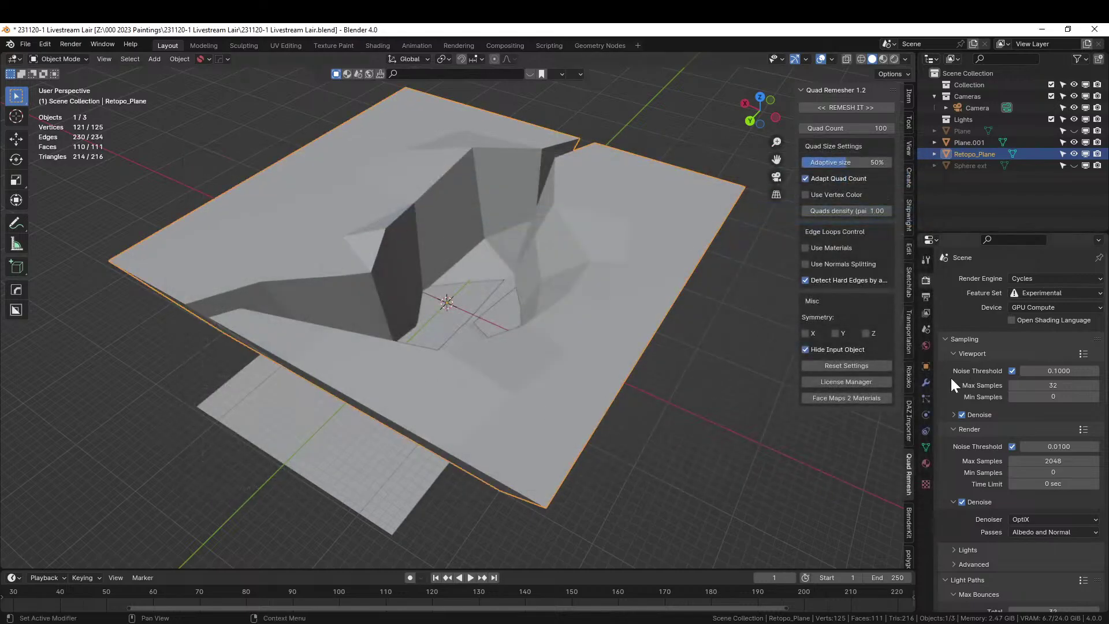
# Add a Geometry Nodes modifier to the canyon mesh and assign the Terrain node group to it.
pyautogui.click(926, 383)
pyautogui.click(957, 278)
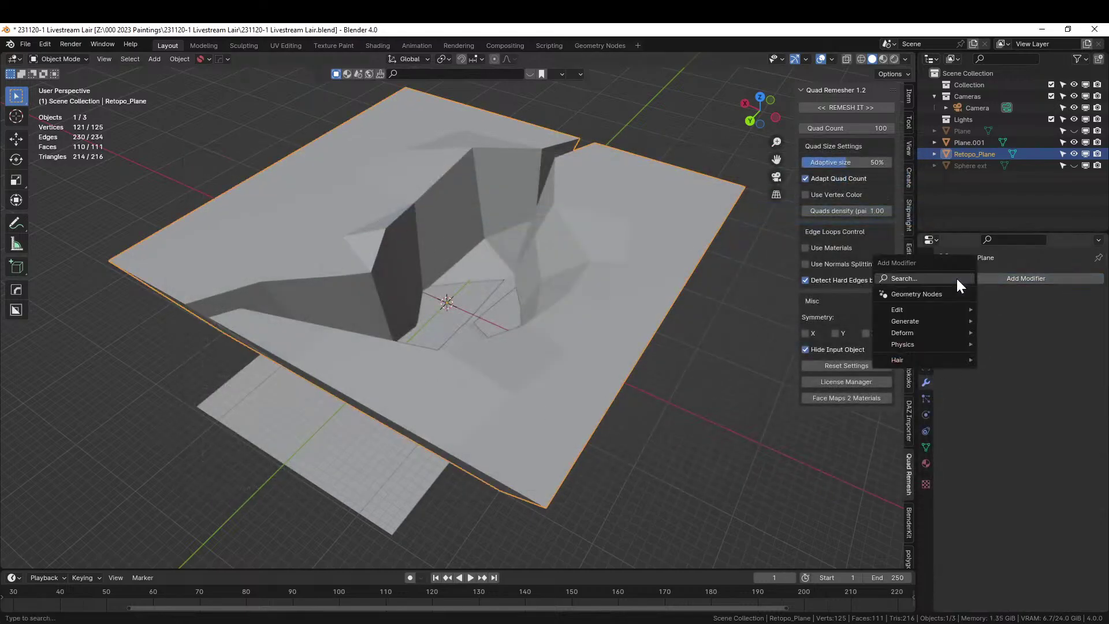
pyautogui.click(912, 294)
pyautogui.click(952, 314)
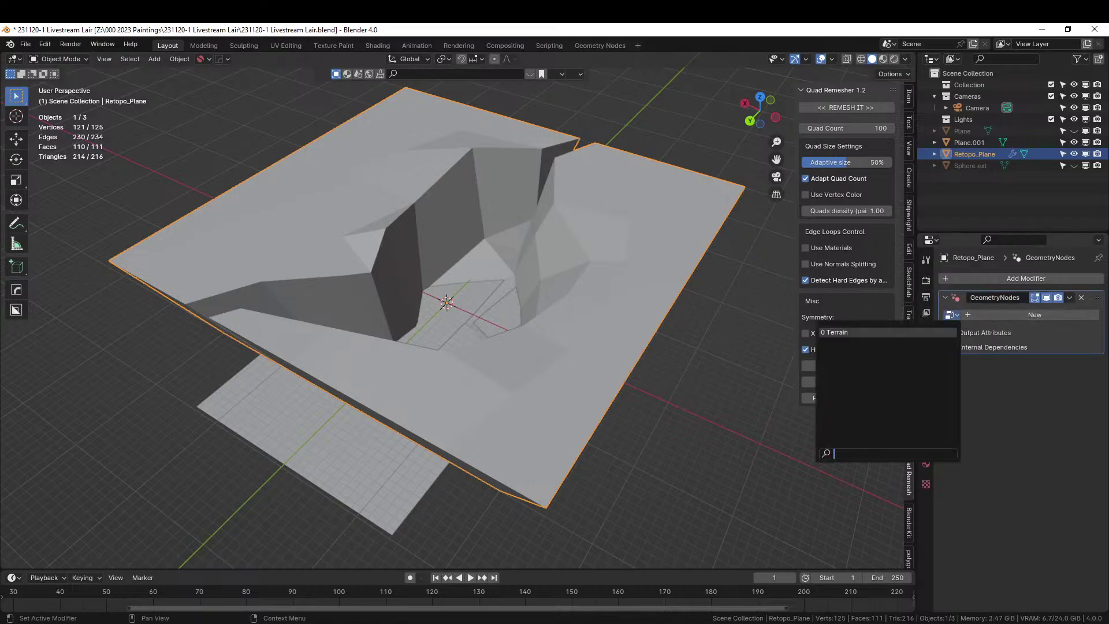
pyautogui.click(847, 334)
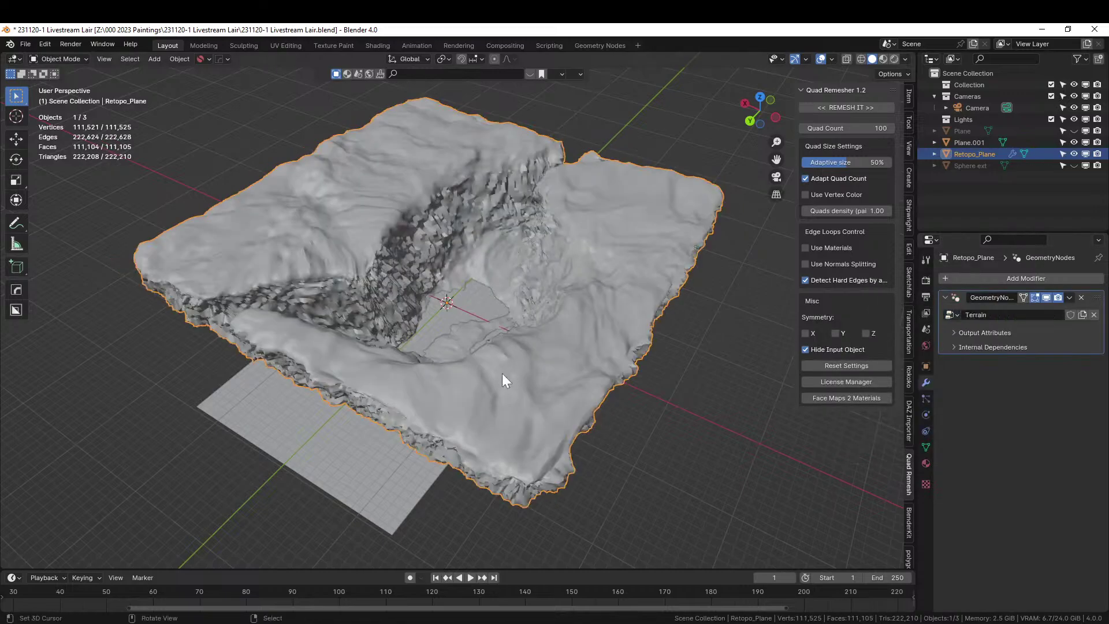
pyautogui.moveTo(501, 373); pyautogui.dragTo(778, 336, button='middle')
pyautogui.scroll(6, 444, 346)
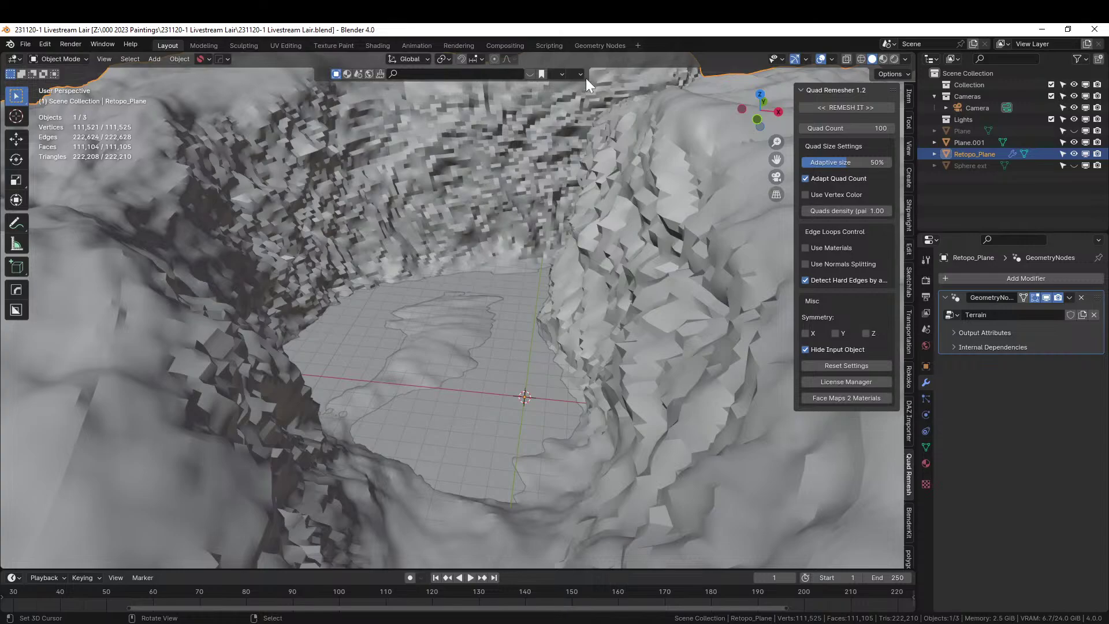
# Show the canyon's Terrain node tree in the Geometry Nodes workspace and locate the Cliff and Ground noise nodes in the Displacement frame.
pyautogui.click(607, 44)
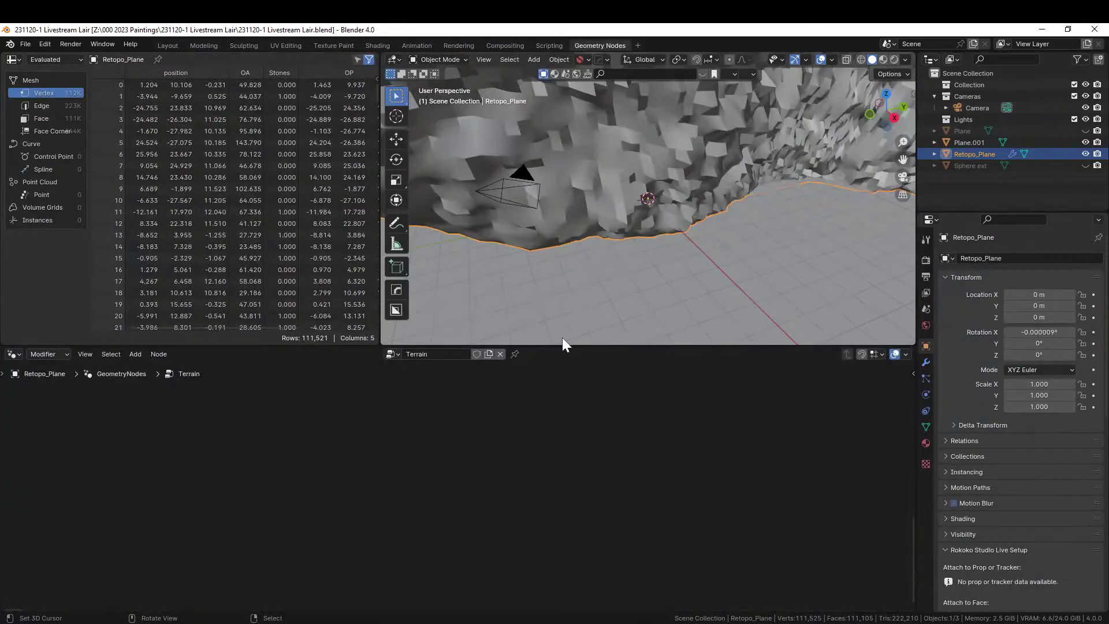
pyautogui.press('a')
pyautogui.press('KP_Decimal')
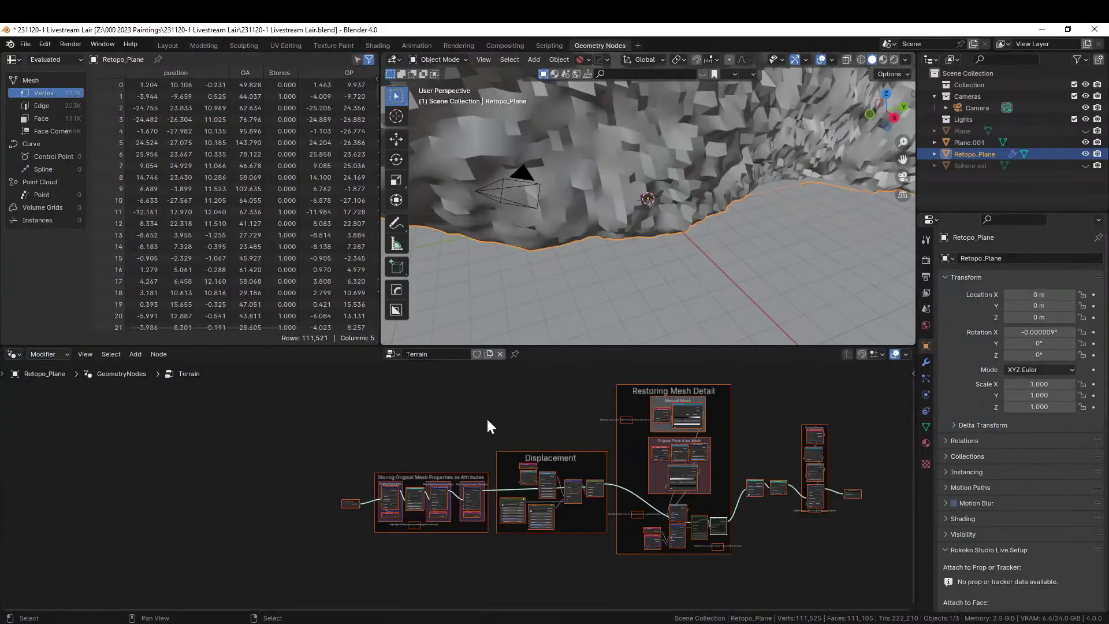
pyautogui.moveTo(606, 237); pyautogui.dragTo(806, 295, button='middle')
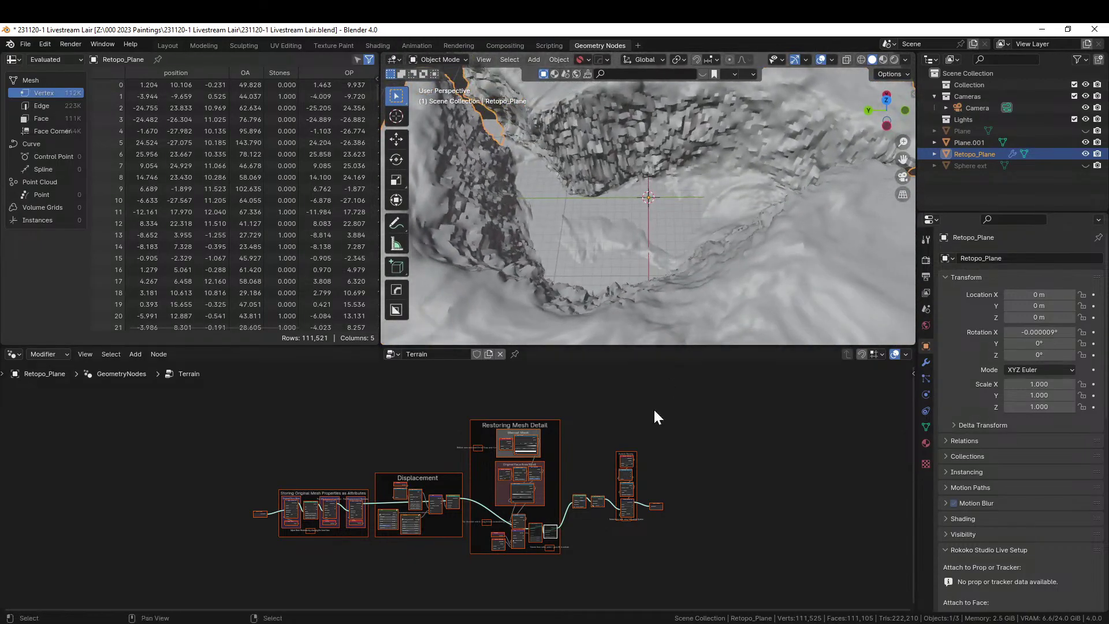
pyautogui.scroll(3, 632, 470)
pyautogui.scroll(5, 400, 469)
pyautogui.scroll(2, 393, 484)
pyautogui.moveTo(442, 463); pyautogui.dragTo(760, 539, button='middle')
pyautogui.scroll(-1, 548, 503)
pyautogui.scroll(3, 485, 505)
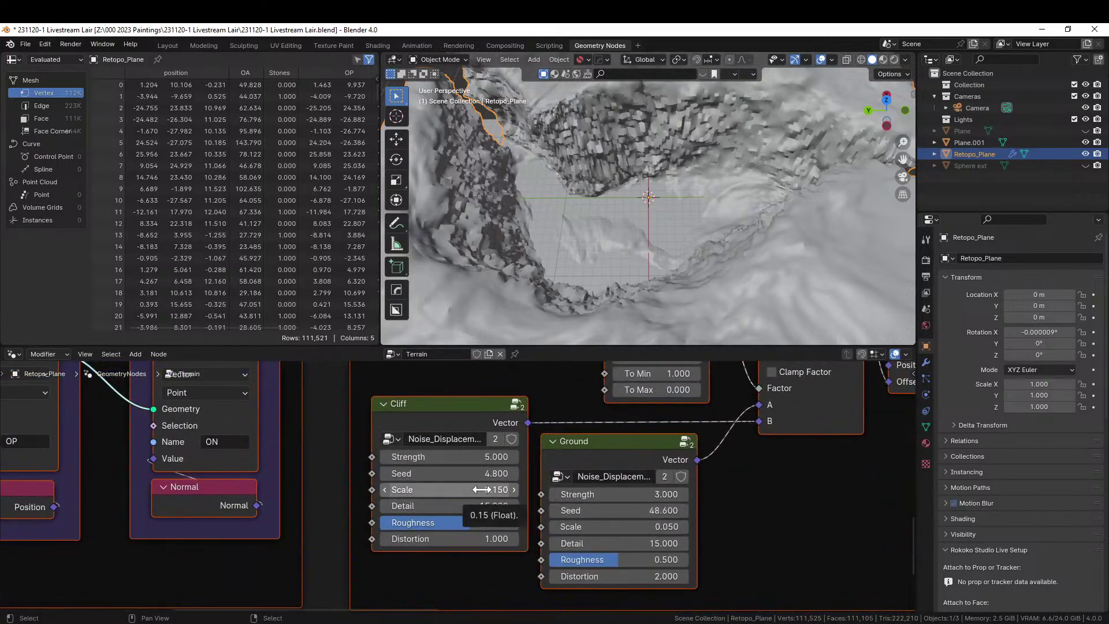
# Set the Scale of the Cliff noise displacement node to 0.01.
pyautogui.click(481, 490)
pyautogui.press('BackSpace')
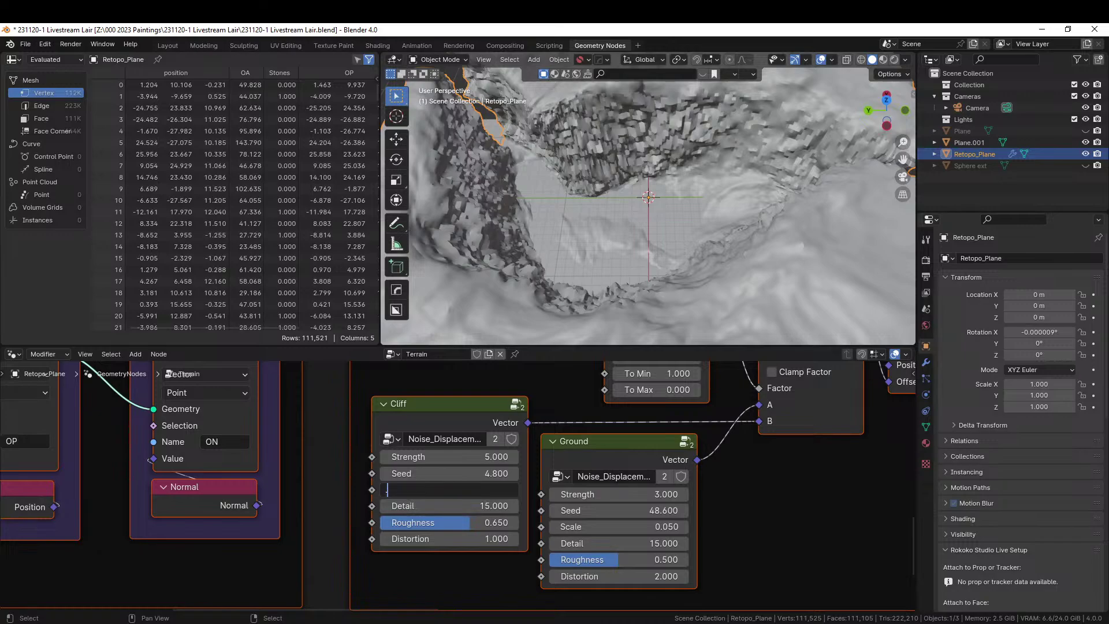
pyautogui.write('.01')
pyautogui.press('Return')
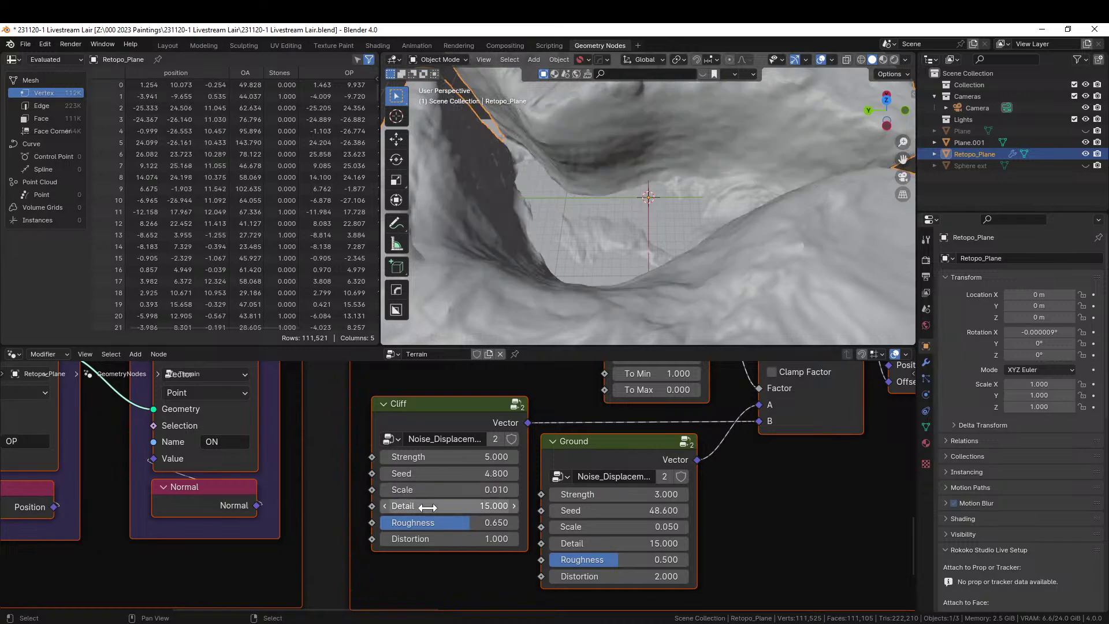
# Set the Scale of the Cliff noise displacement node to 0.05 and check the canyon walls from several sides.
pyautogui.click(441, 490)
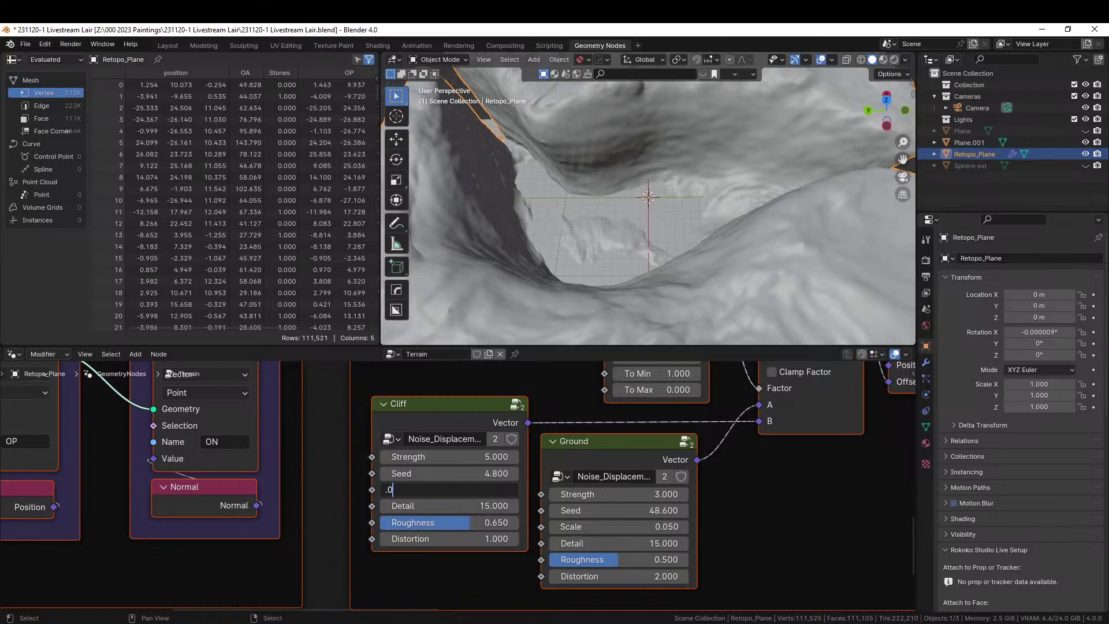
pyautogui.press('Return')
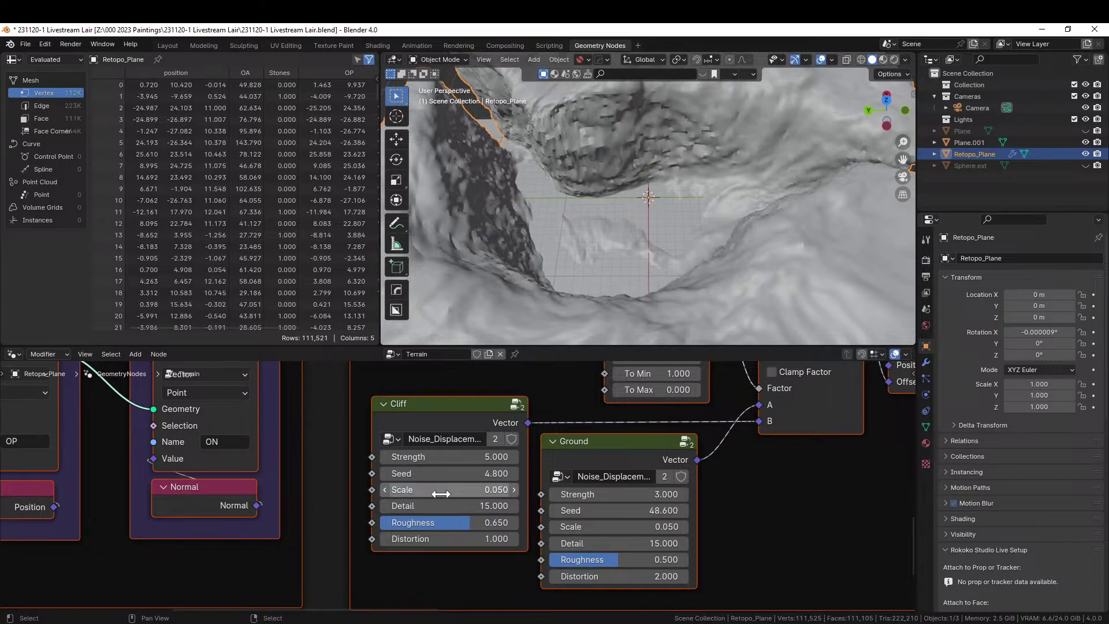
pyautogui.moveTo(474, 324); pyautogui.dragTo(528, 369, button='middle')
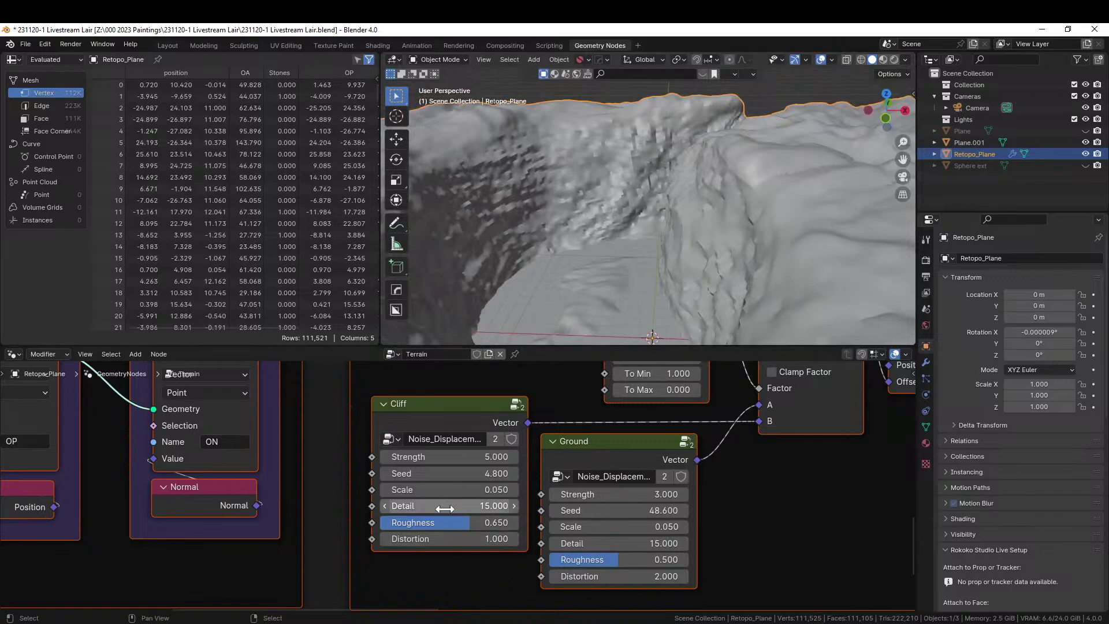
pyautogui.moveTo(561, 307); pyautogui.dragTo(794, 290, button='middle')
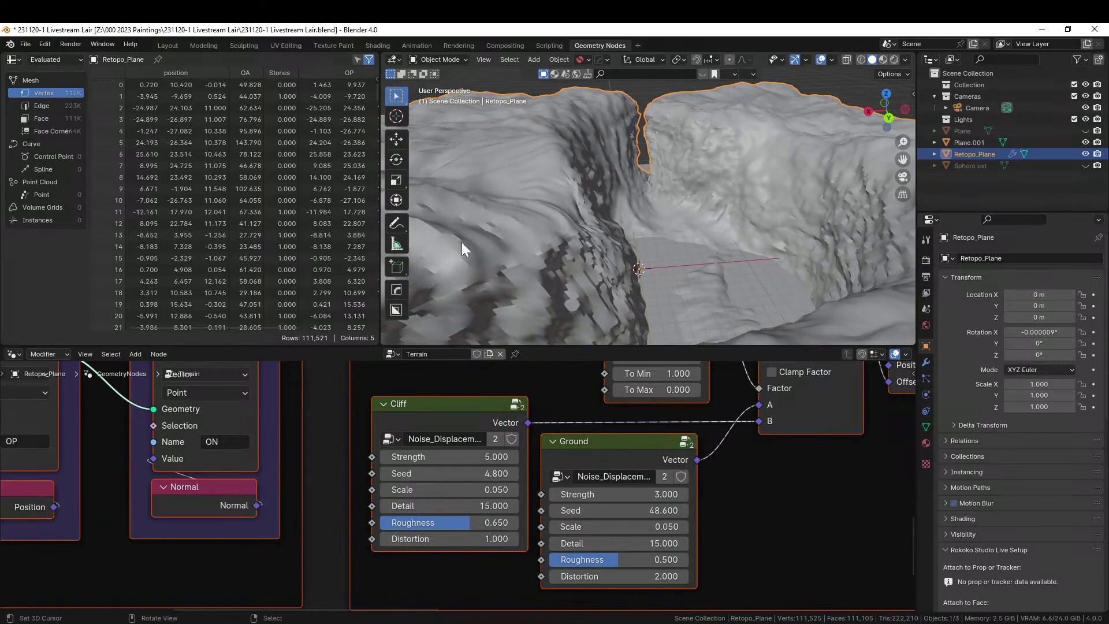
# Return to the Layout workspace, show the canyon in rendered shading, and inspect its rock walls and floor.
pyautogui.click(162, 46)
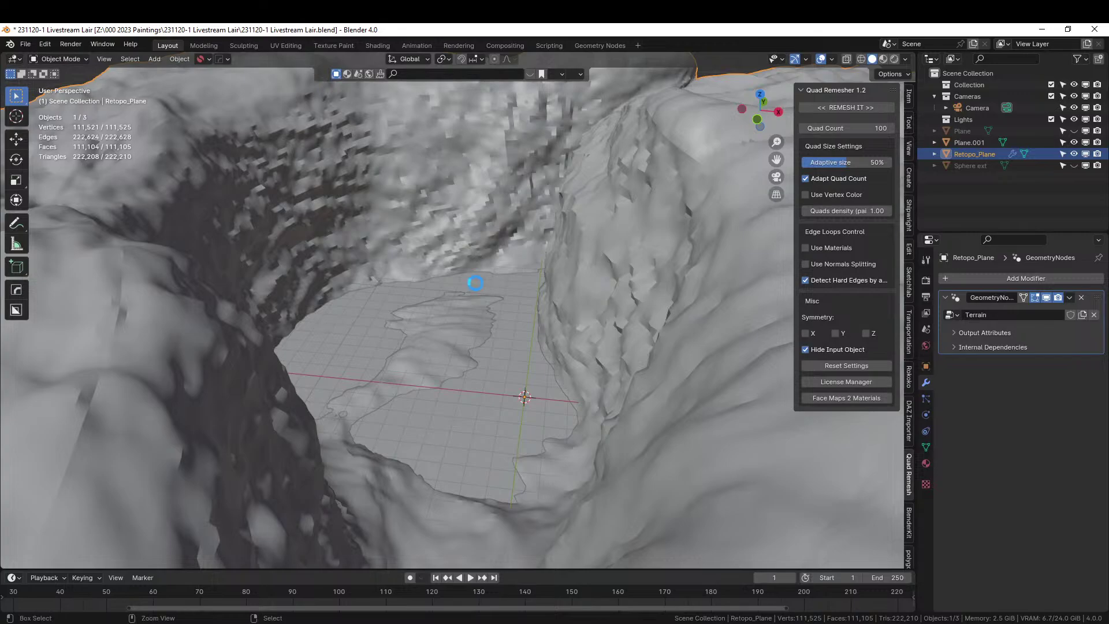
pyautogui.click(893, 61)
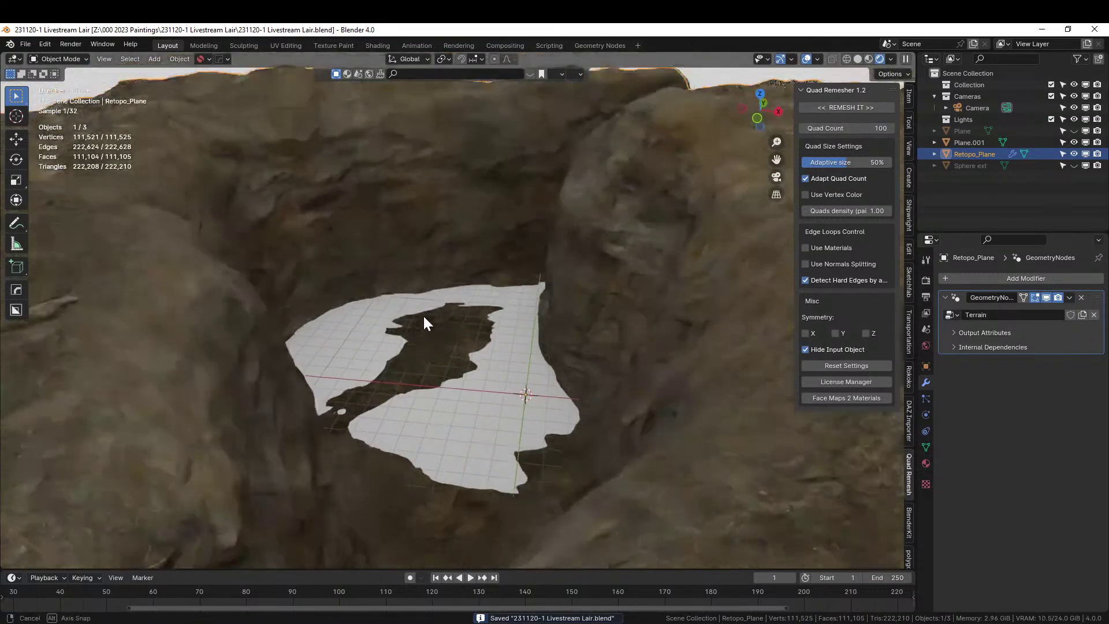
pyautogui.scroll(4, 424, 312)
pyautogui.moveTo(424, 310); pyautogui.dragTo(425, 276, button='middle')
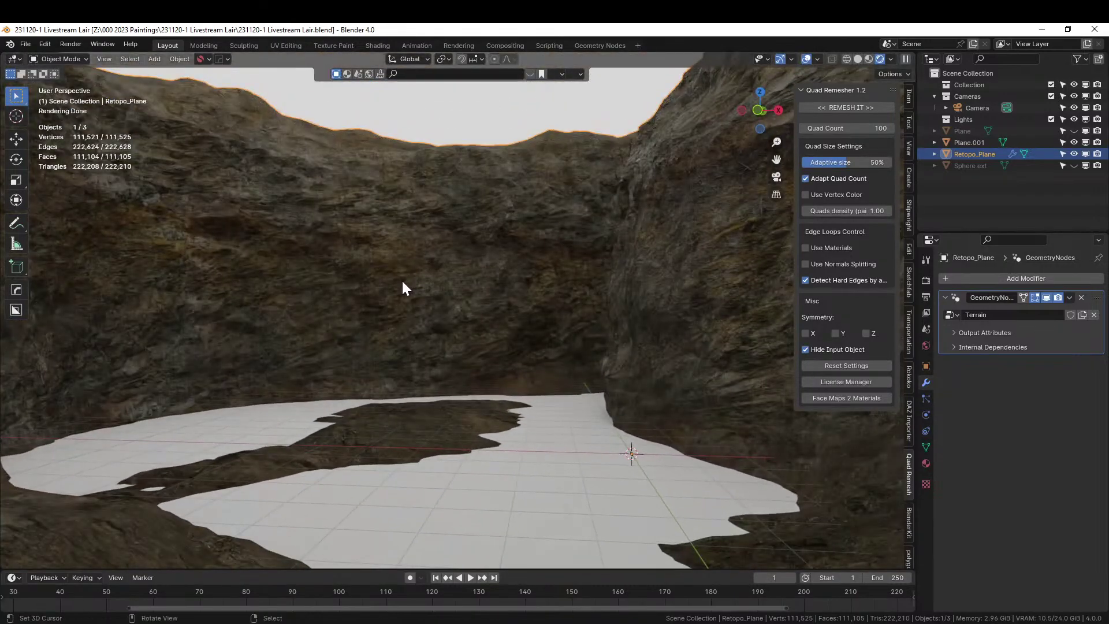
pyautogui.scroll(-1, 402, 281)
pyautogui.moveTo(402, 280); pyautogui.dragTo(386, 331, button='middle')
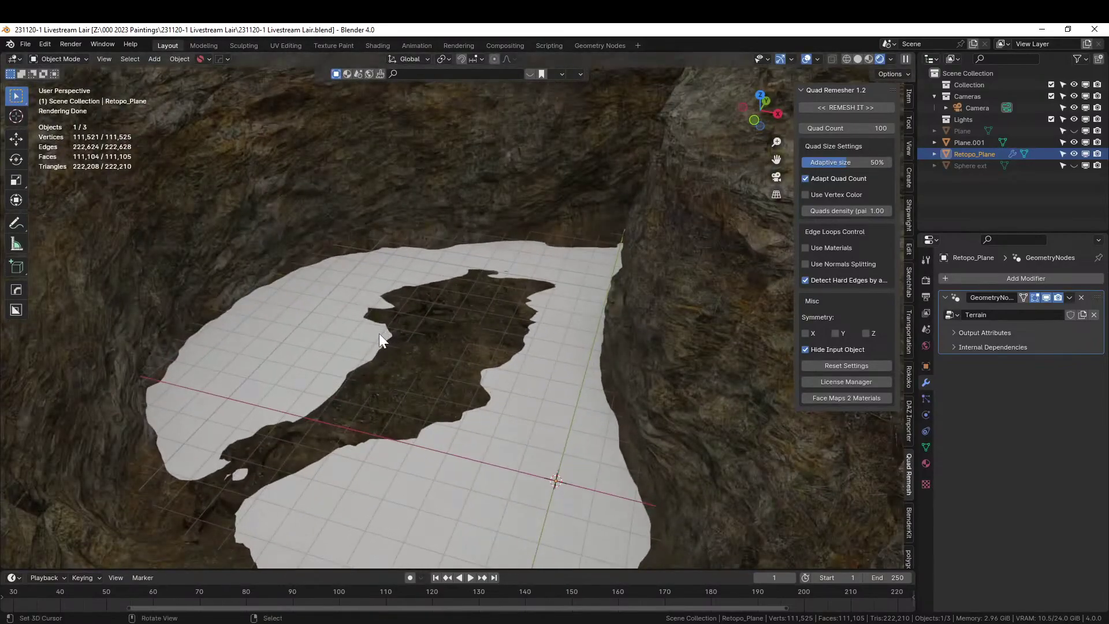
# Apply the Terrain geometry nodes modifier on the canyon object.
pyautogui.scroll(-2, 324, 380)
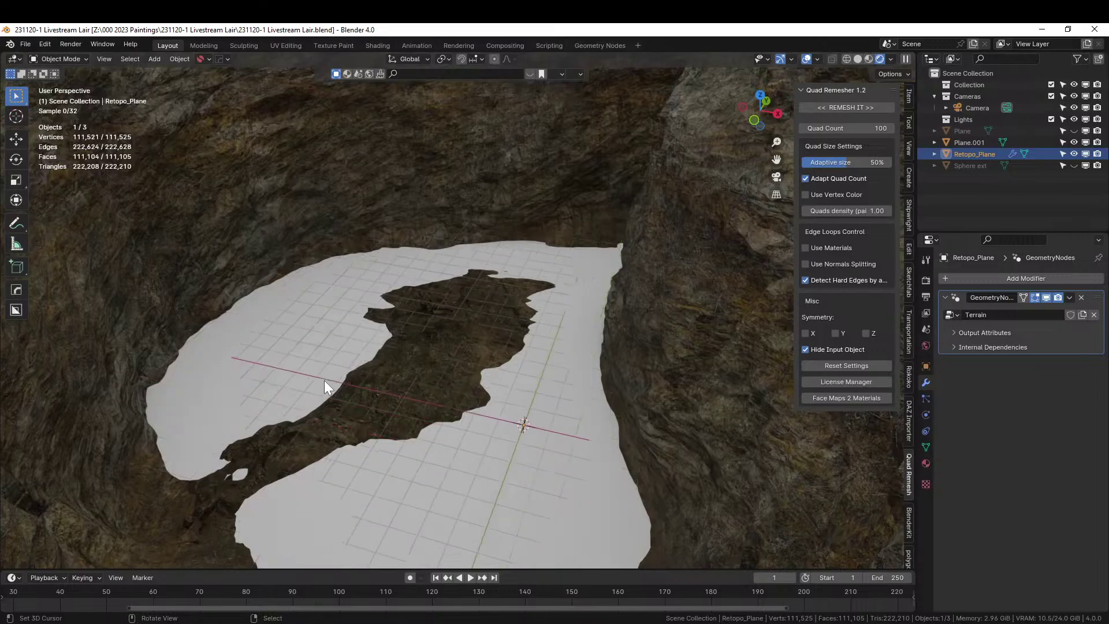
pyautogui.scroll(-1, 325, 380)
pyautogui.moveTo(322, 384); pyautogui.dragTo(404, 375, button='middle')
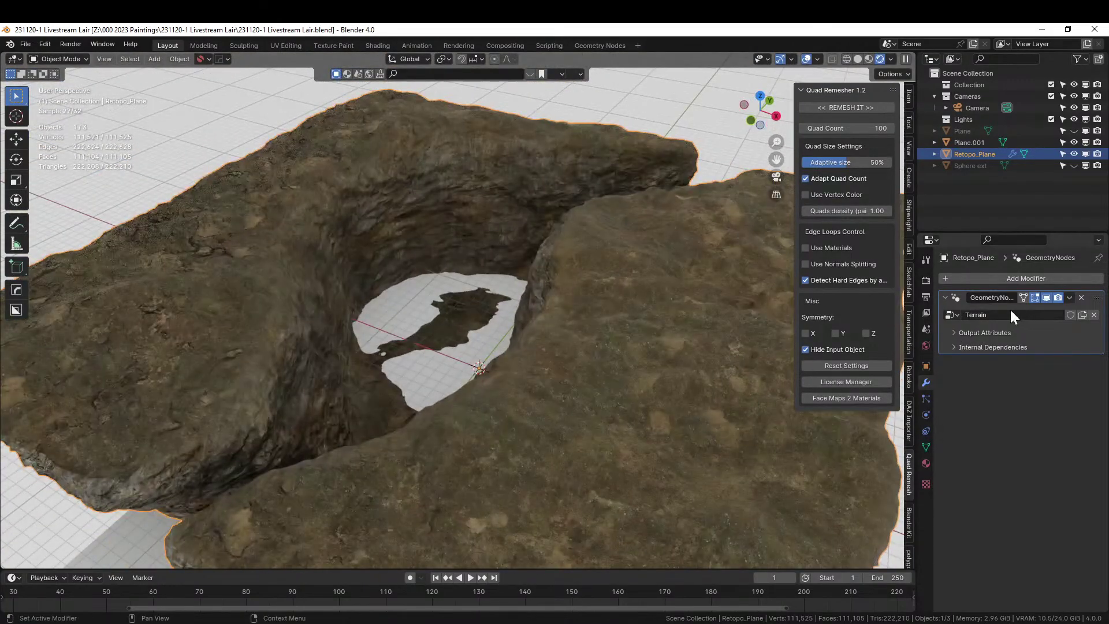
pyautogui.hotkey('ctrl', 'a')
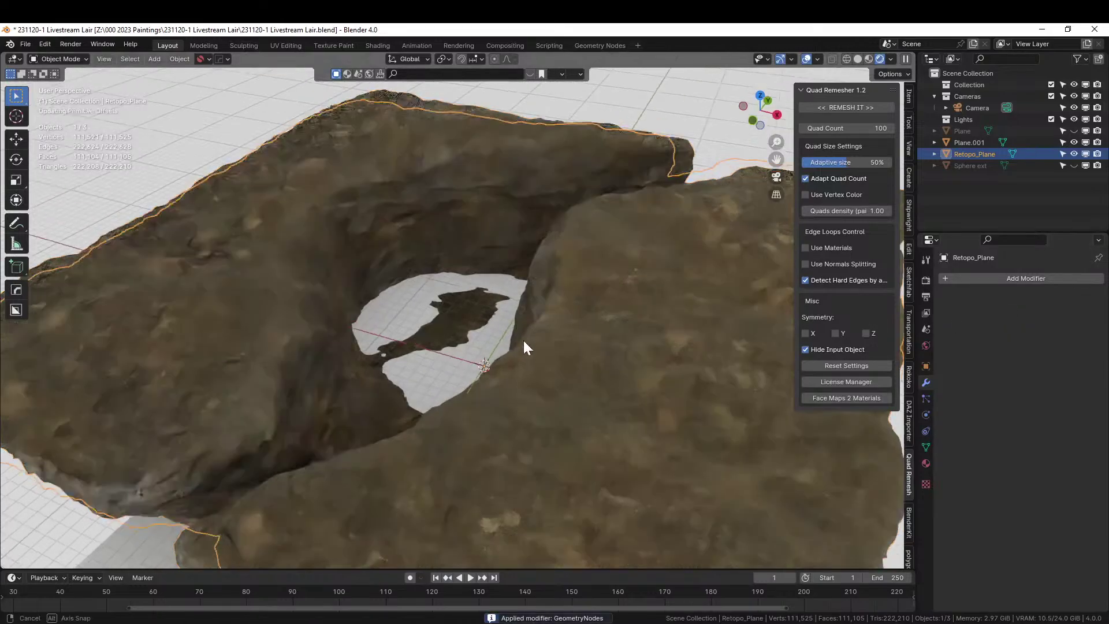
# Select the white floor plane beneath the canyon and apply its rotation and scale.
pyautogui.moveTo(524, 342); pyautogui.dragTo(483, 329, button='middle')
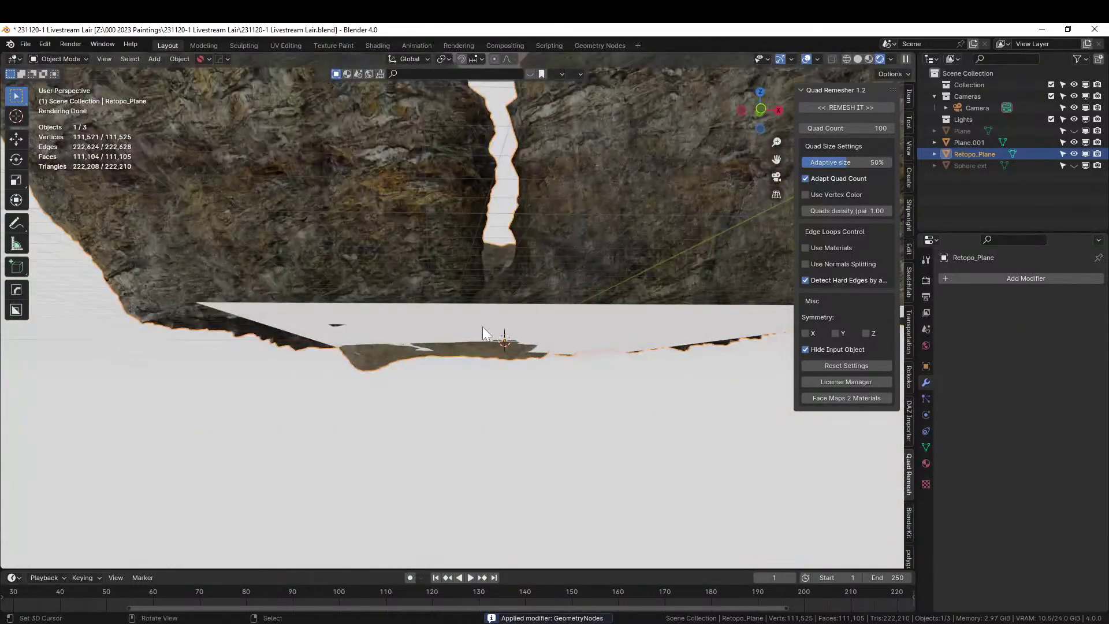
pyautogui.click(455, 316)
pyautogui.hotkey('ctrl', 'a')
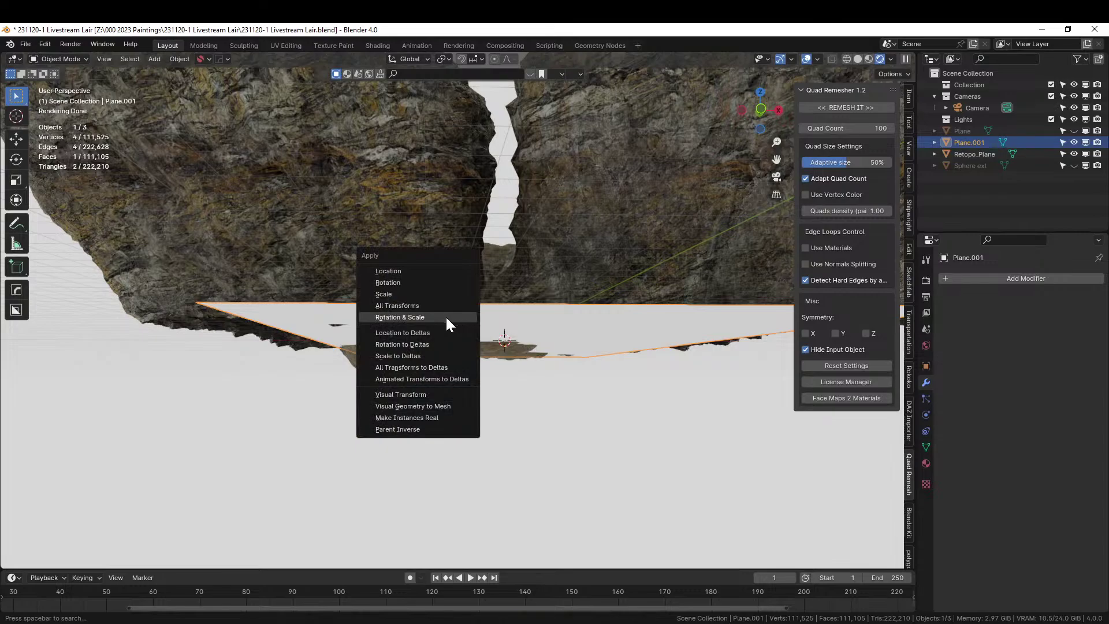
pyautogui.click(441, 316)
# Give the floor plane downward thickness with HardOps Solidify and apply the Solidify modifier.
pyautogui.press('q')
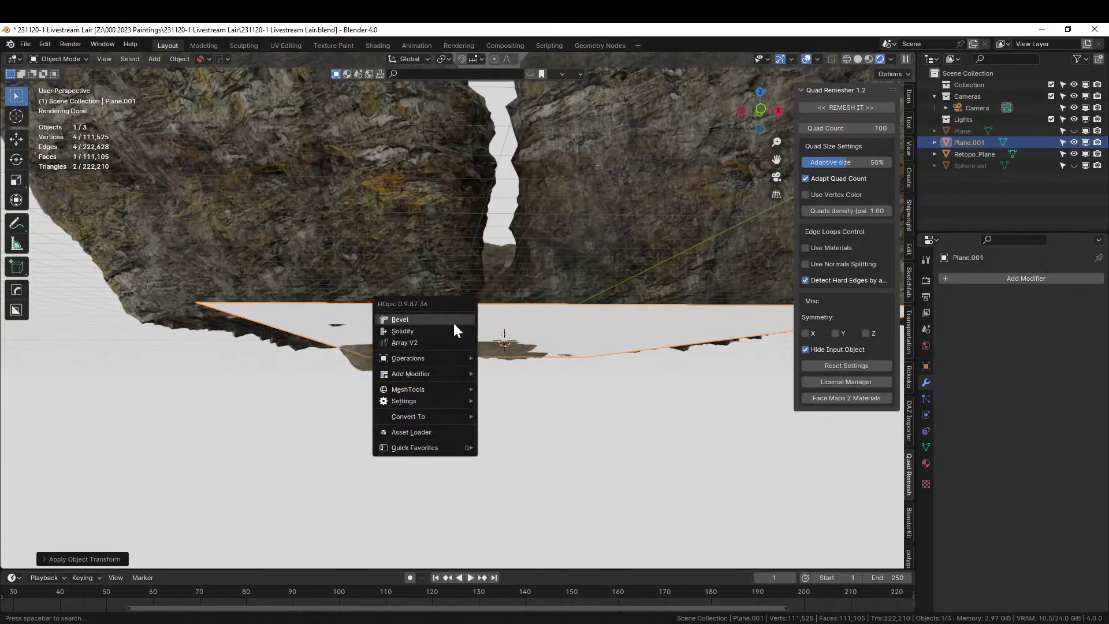
pyautogui.click(446, 330)
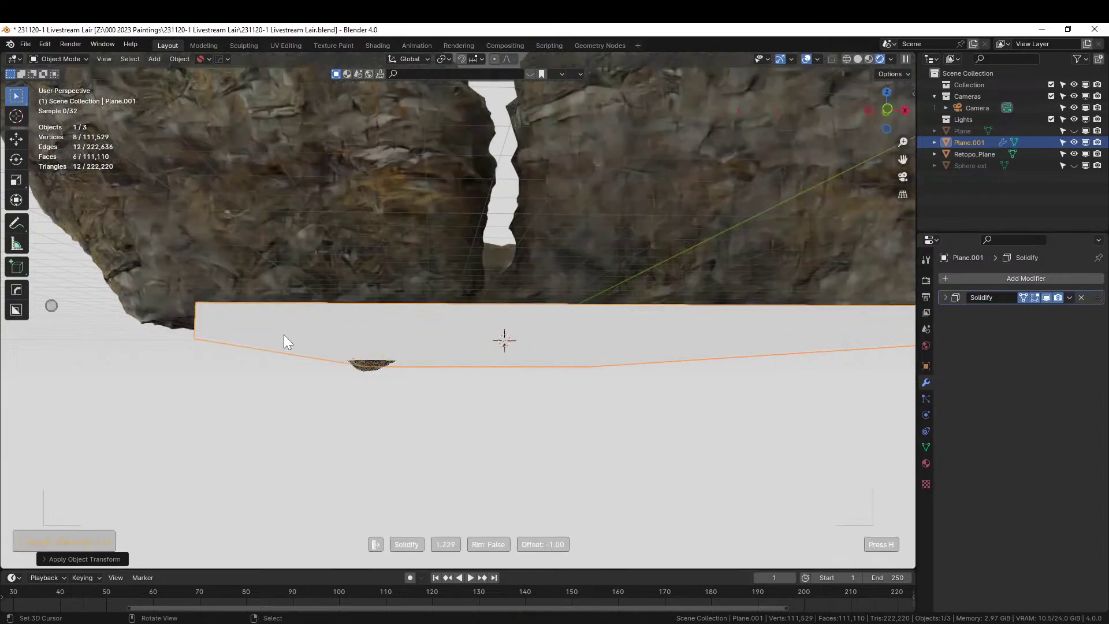
pyautogui.press('n')
pyautogui.moveTo(154, 352); pyautogui.dragTo(349, 452, button='middle')
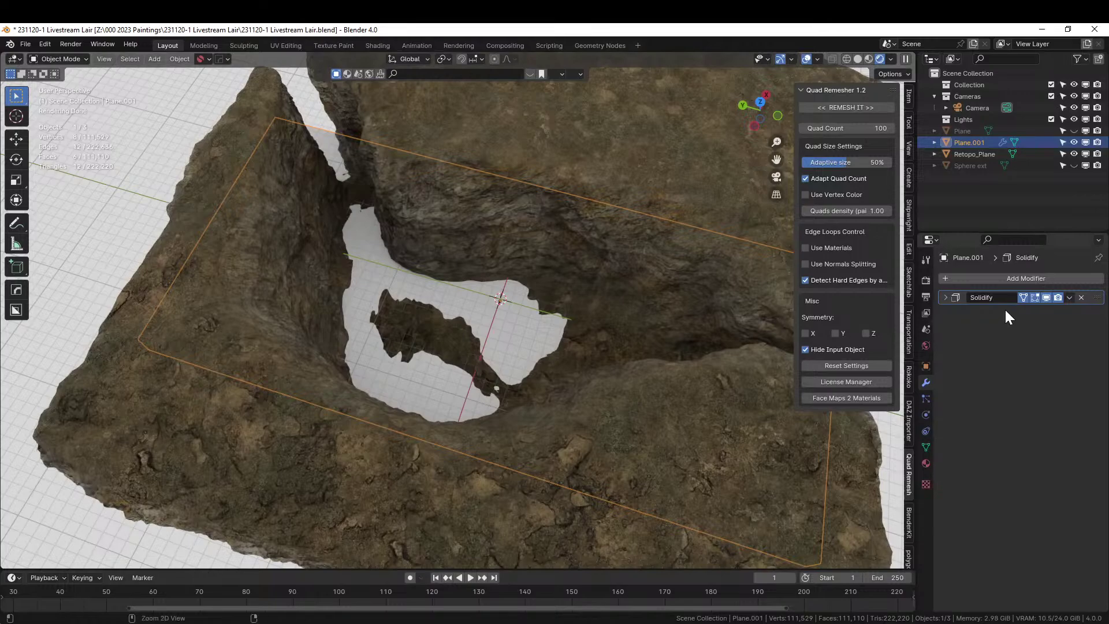
pyautogui.hotkey('ctrl', 'a')
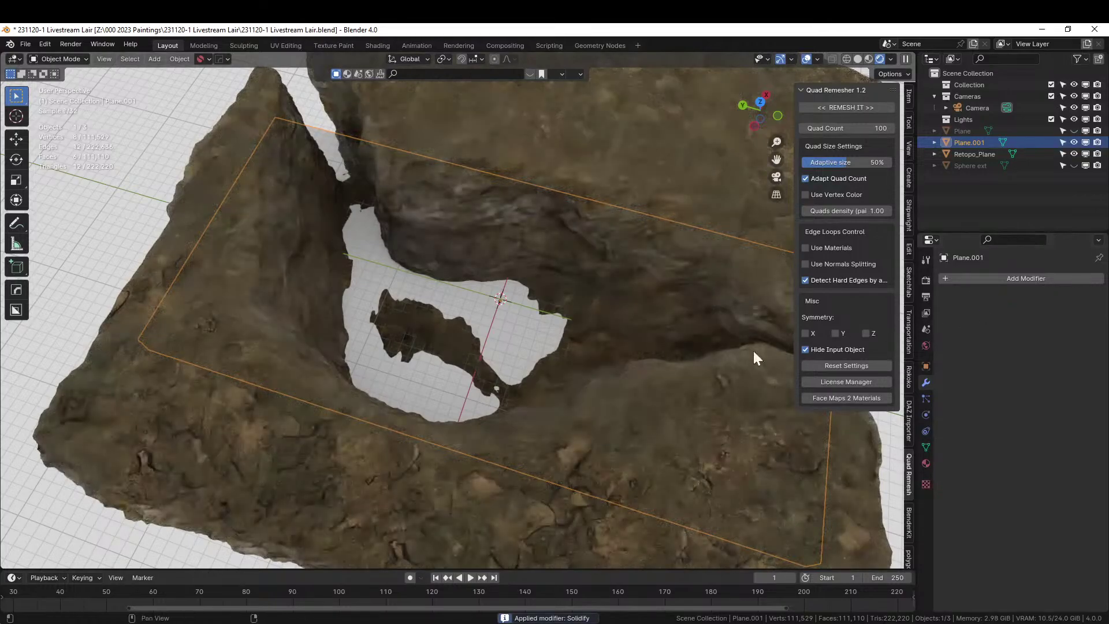
# Spawn the aquatiq Water Pond material from the water category on the floor slab and convert it to editable.
pyautogui.moveTo(490, 369); pyautogui.dragTo(320, 366, button='middle')
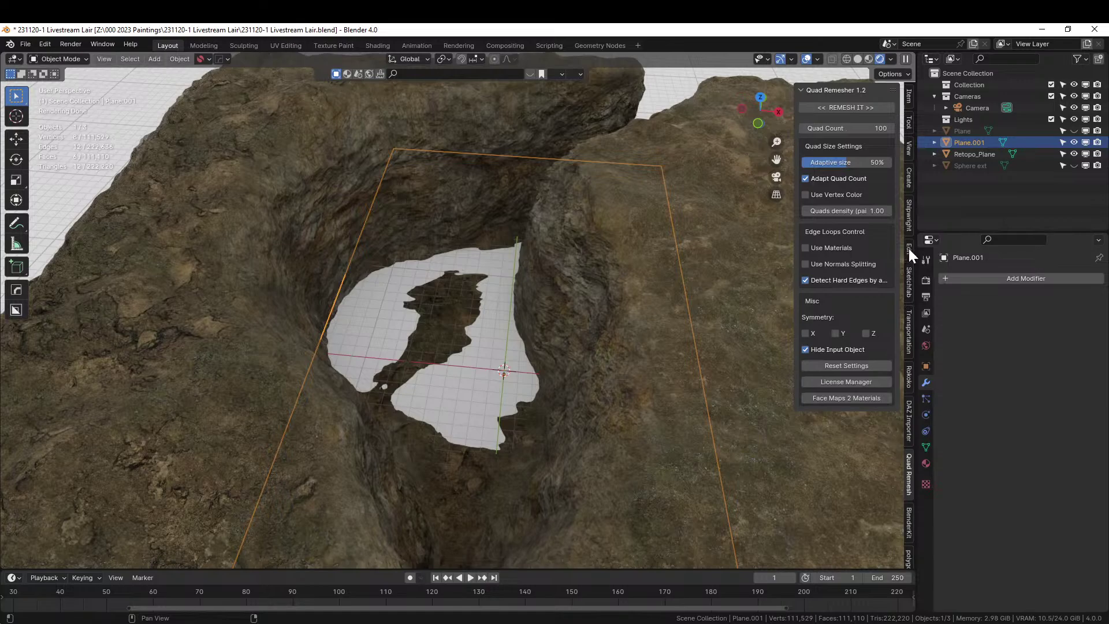
pyautogui.click(910, 555)
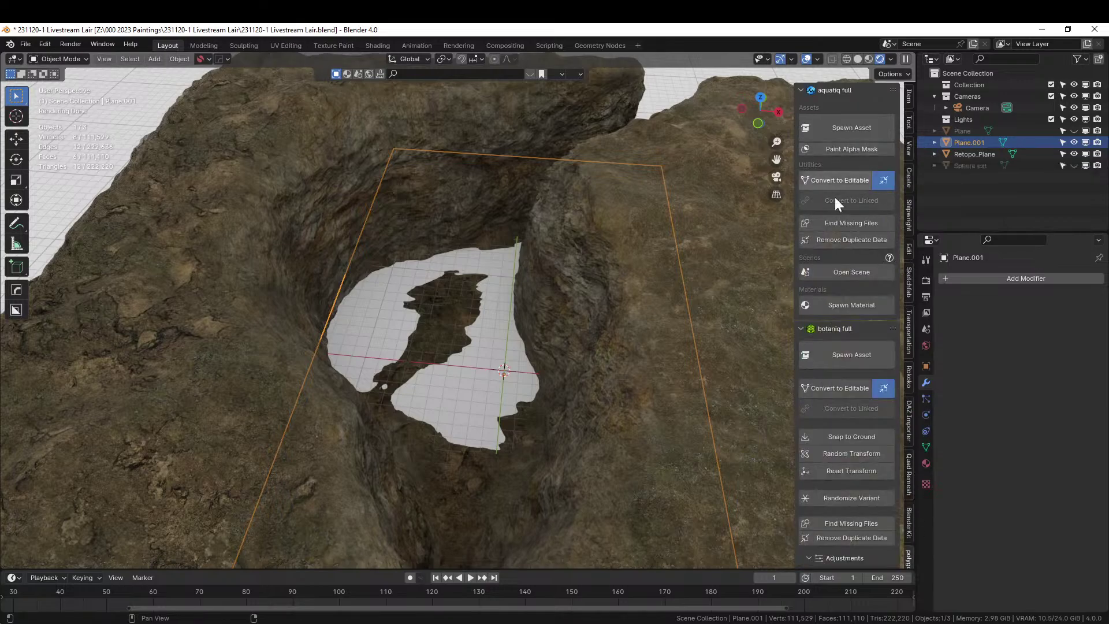
pyautogui.click(837, 304)
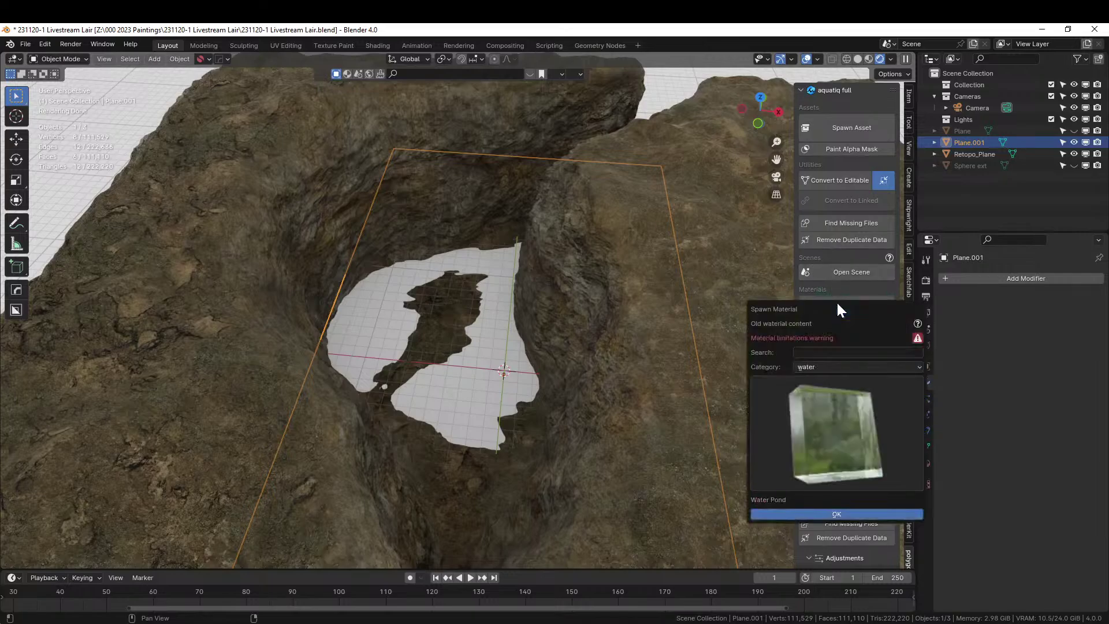
pyautogui.click(827, 513)
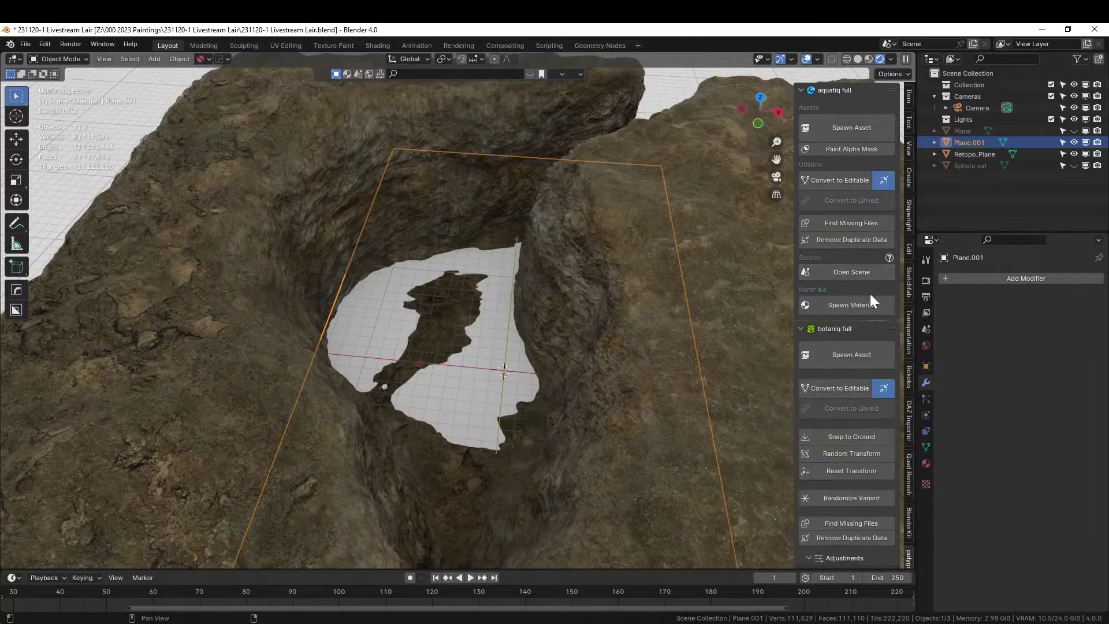
pyautogui.click(854, 179)
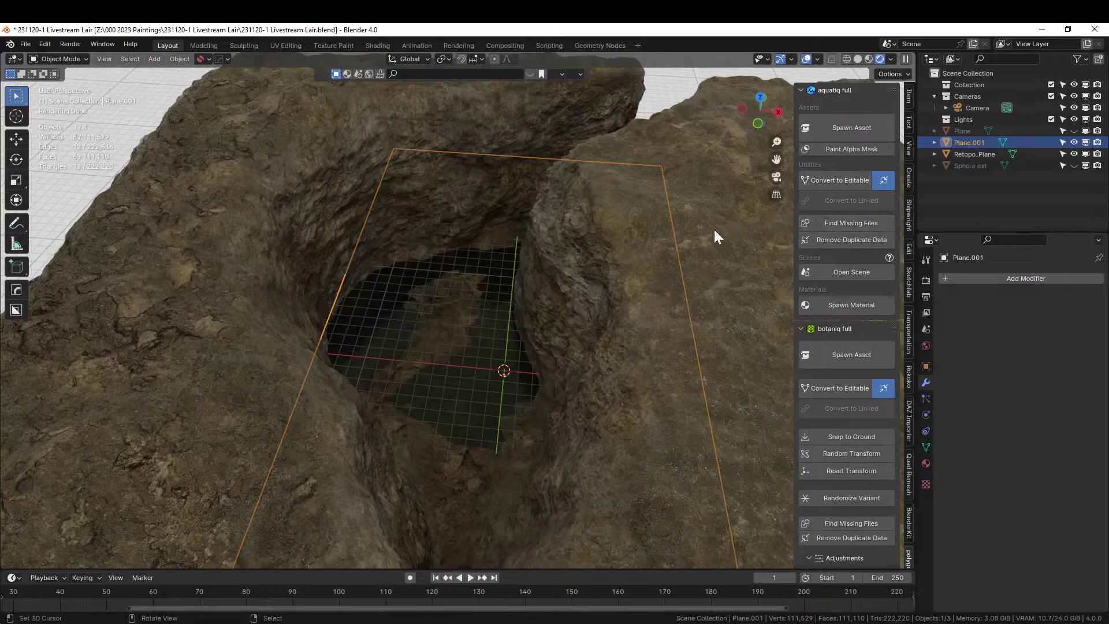
# Save the file and inspect the water slab inside the canyon and from the front.
pyautogui.moveTo(409, 436); pyautogui.dragTo(643, 414, button='middle')
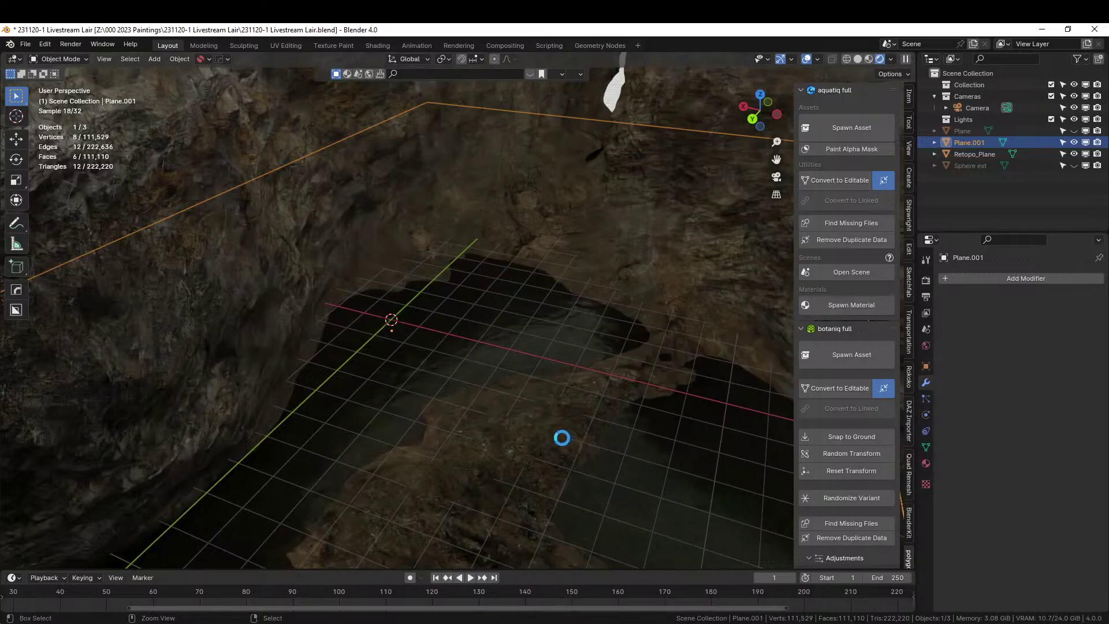
pyautogui.hotkey('ctrl', 's')
pyautogui.moveTo(556, 426)
pyautogui.mouseDown(button='middle')
pyautogui.moveTo(579, 421)
pyautogui.moveTo(571, 407)
pyautogui.moveTo(595, 371)
pyautogui.moveTo(663, 417)
pyautogui.moveTo(761, 439)
pyautogui.moveTo(525, 399)
pyautogui.moveTo(626, 414)
pyautogui.moveTo(563, 432)
pyautogui.mouseUp(button='middle')
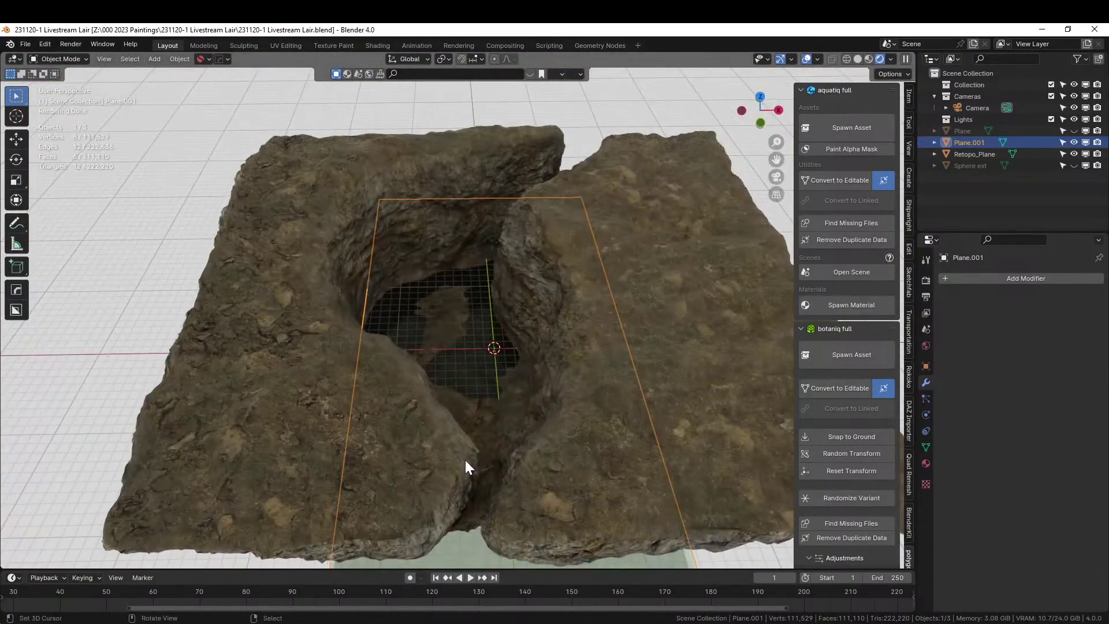
pyautogui.scroll(-4, 466, 459)
pyautogui.moveTo(463, 461); pyautogui.dragTo(443, 428, button='middle')
pyautogui.moveTo(445, 410)
pyautogui.mouseDown(button='middle')
pyautogui.moveTo(422, 493)
pyautogui.moveTo(440, 407)
pyautogui.mouseUp(button='middle')
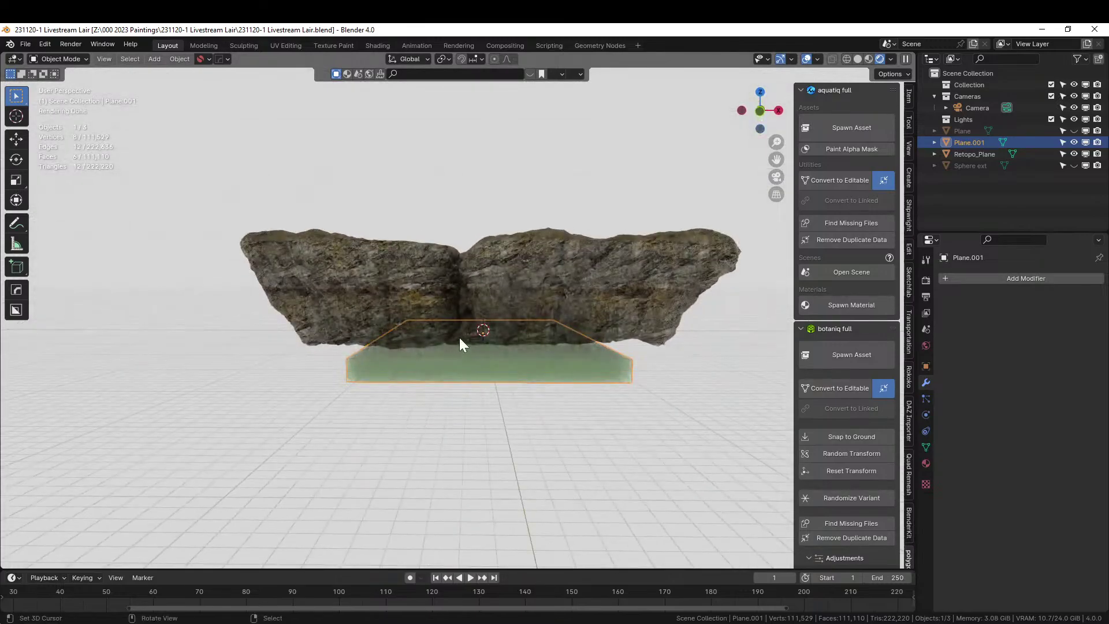
# In solid shading, select the canyon's upper band through the whole mesh from the front and delete its vertices.
pyautogui.click(857, 59)
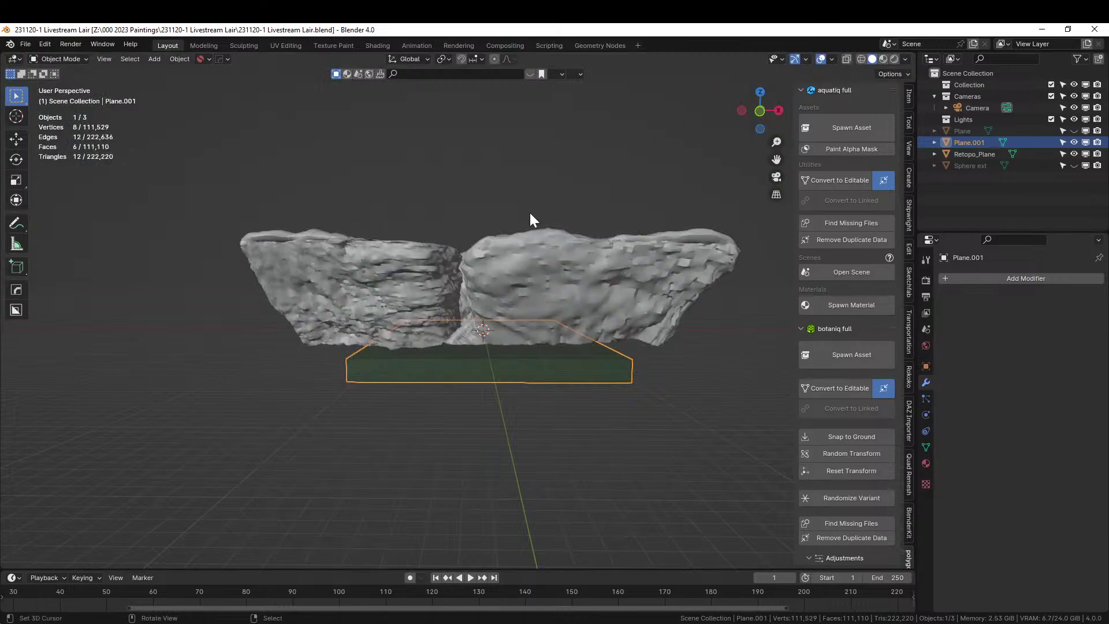
pyautogui.click(512, 251)
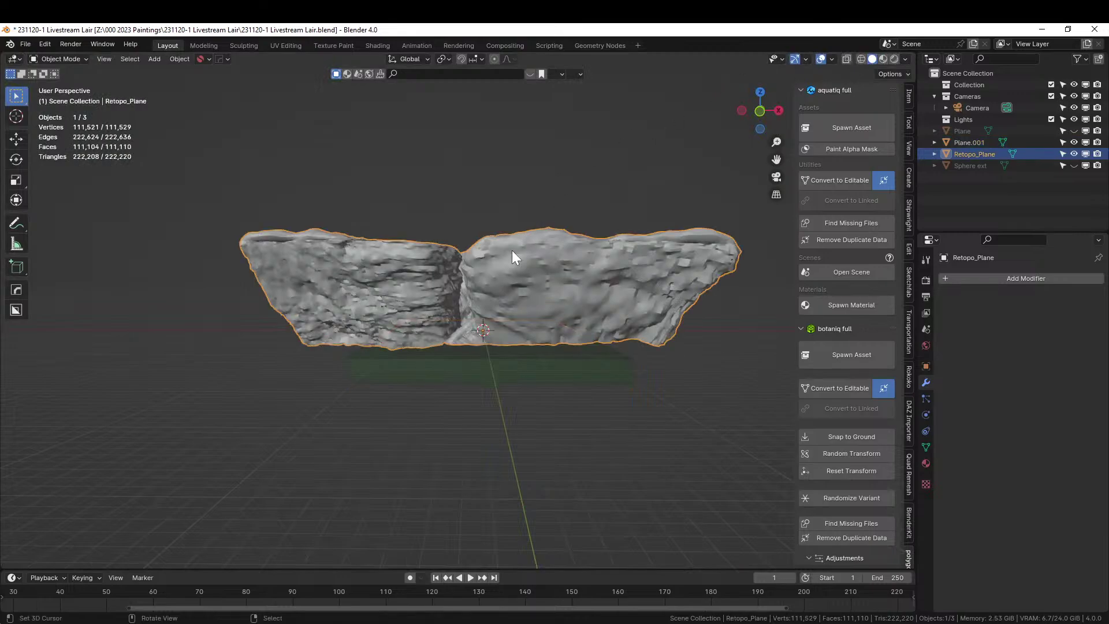
pyautogui.press('KP_1')
pyautogui.press('Tab')
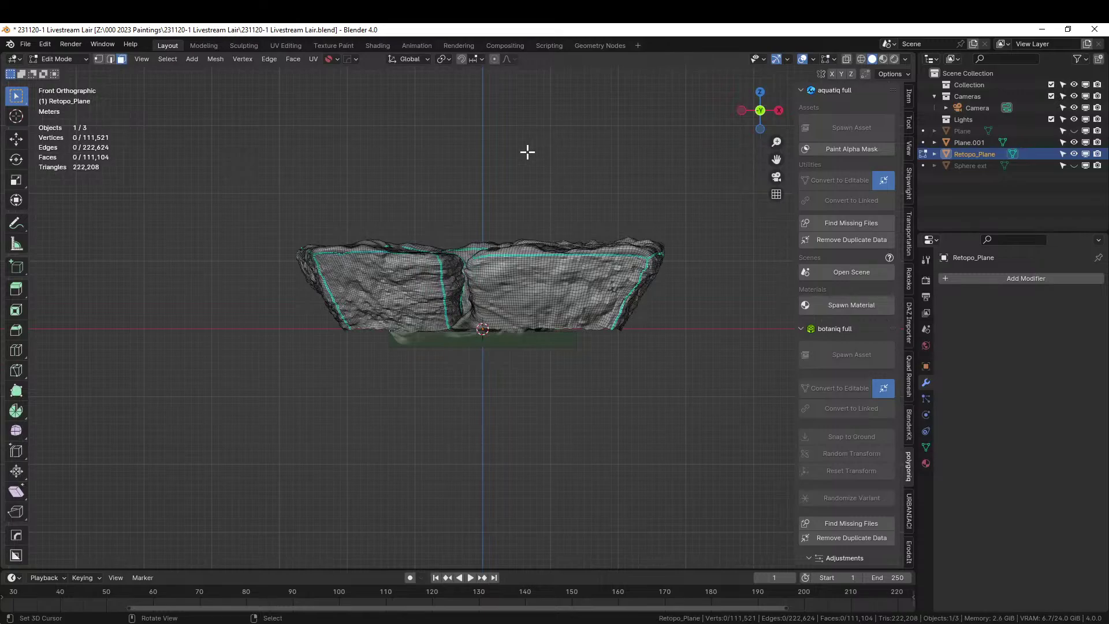
pyautogui.hotkey('alt', 'z')
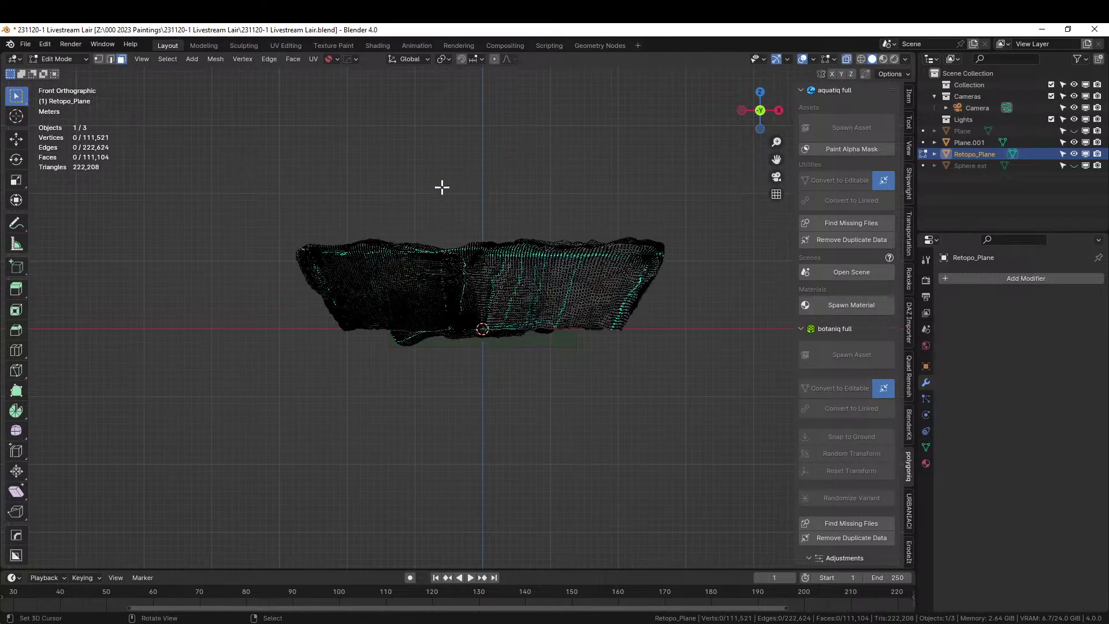
pyautogui.moveTo(273, 154); pyautogui.dragTo(749, 253)
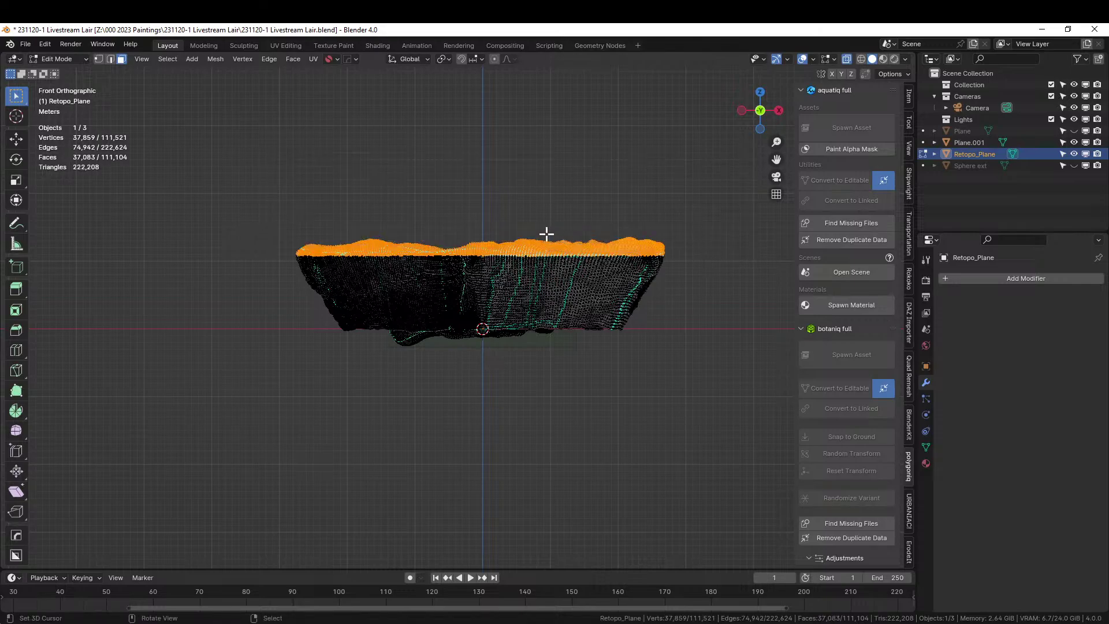
pyautogui.press('x')
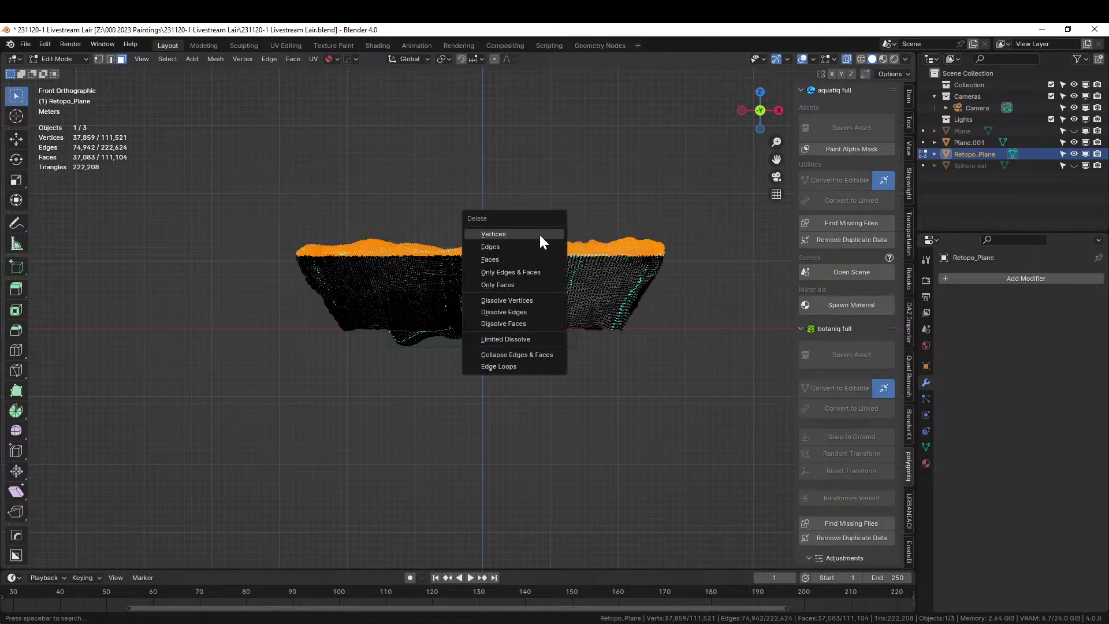
pyautogui.click(507, 232)
pyautogui.moveTo(507, 233); pyautogui.dragTo(598, 351, button='middle')
pyautogui.press('Tab')
# In top view, add a cube, scale it larger than the canyon and move it along X over the canyon's positive-X outer wall.
pyautogui.scroll(3, 615, 297)
pyautogui.scroll(-2, 598, 352)
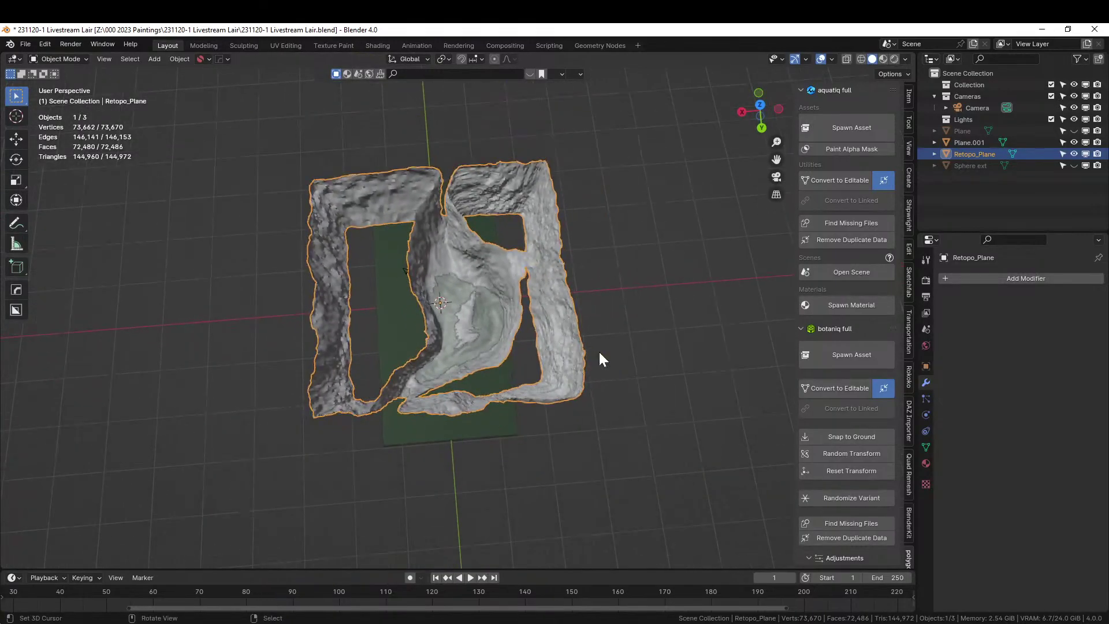
pyautogui.press('KP_7')
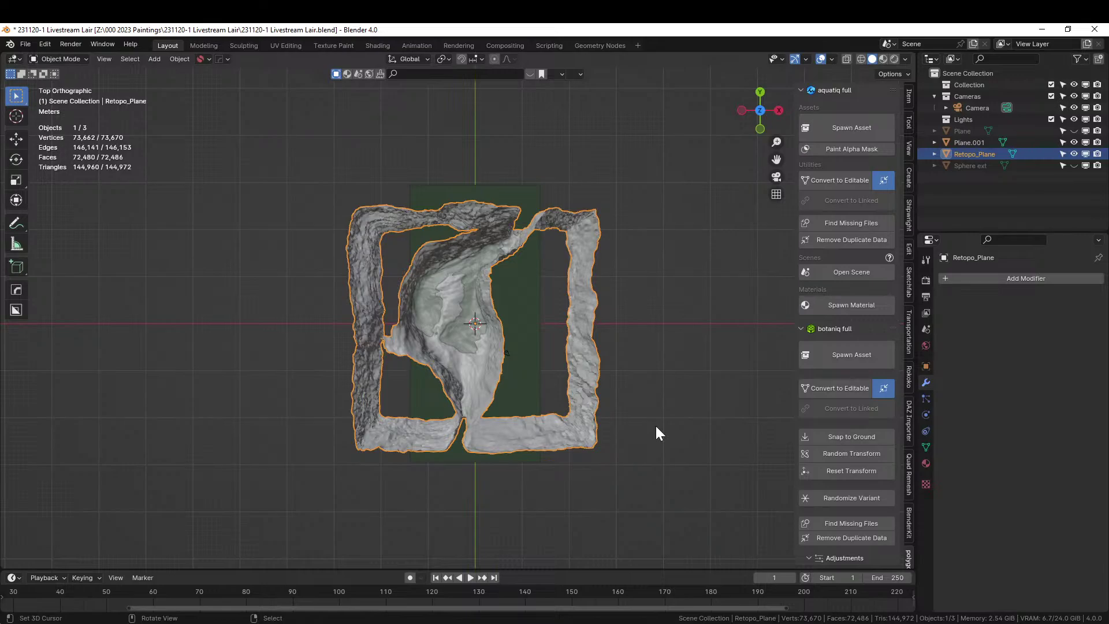
pyautogui.hotkey('shift', 'a')
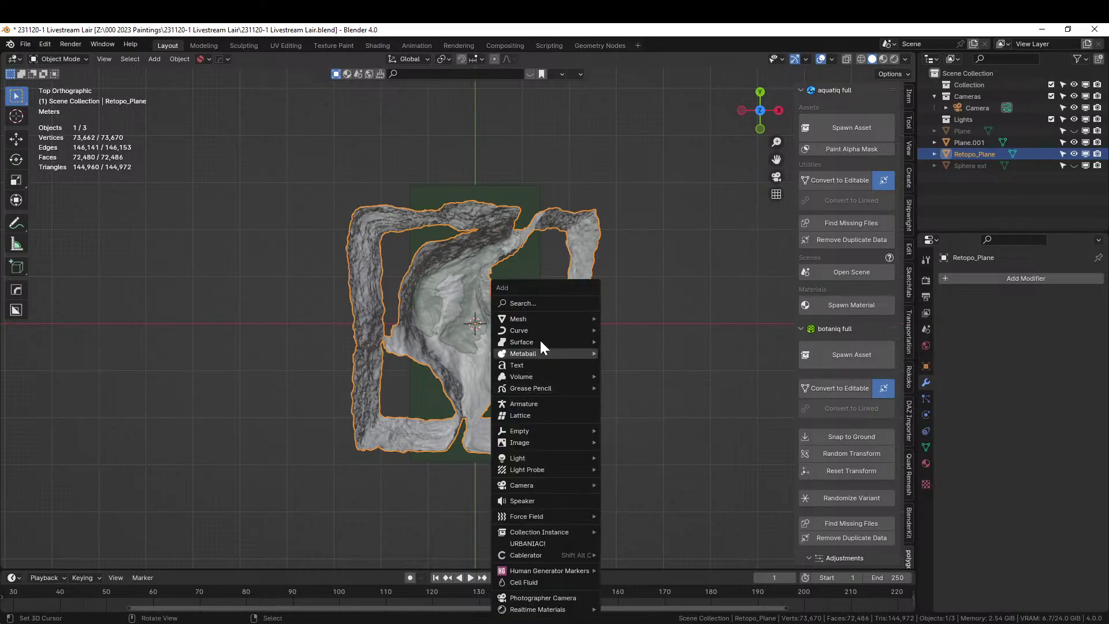
pyautogui.moveTo(532, 318)
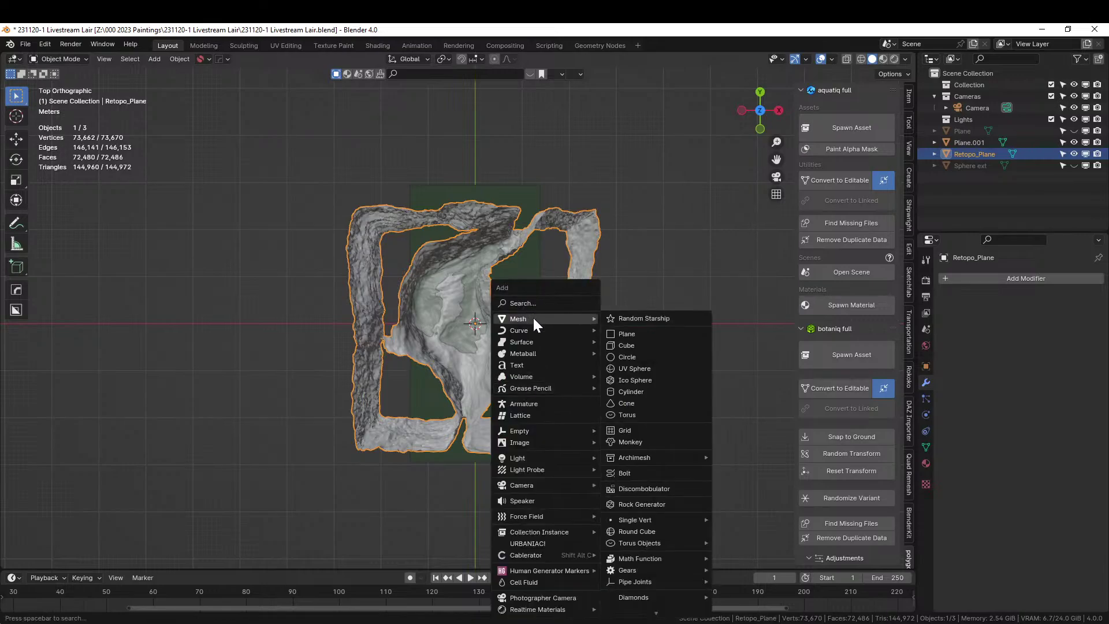
pyautogui.click(656, 344)
pyautogui.press('s')
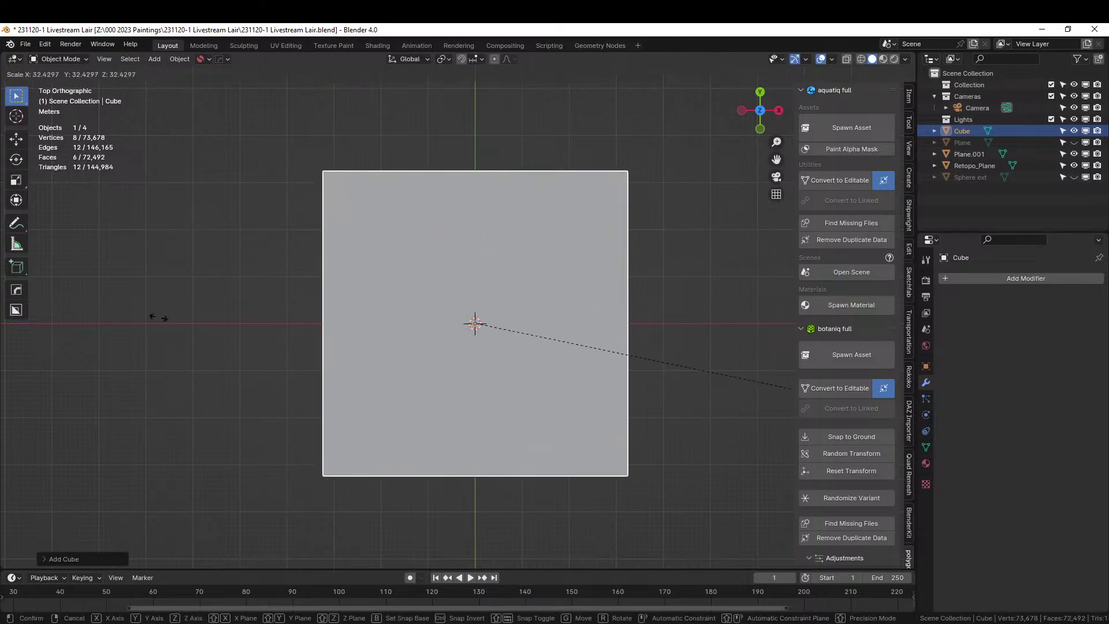
pyautogui.click(185, 323)
pyautogui.press('g')
pyautogui.press('x')
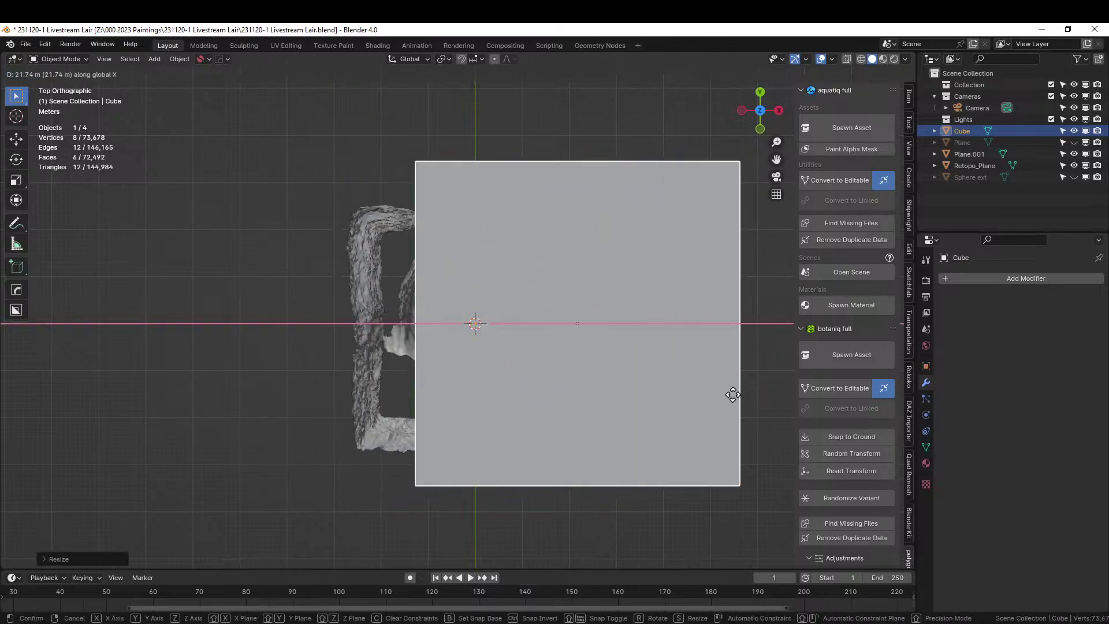
pyautogui.click(810, 441)
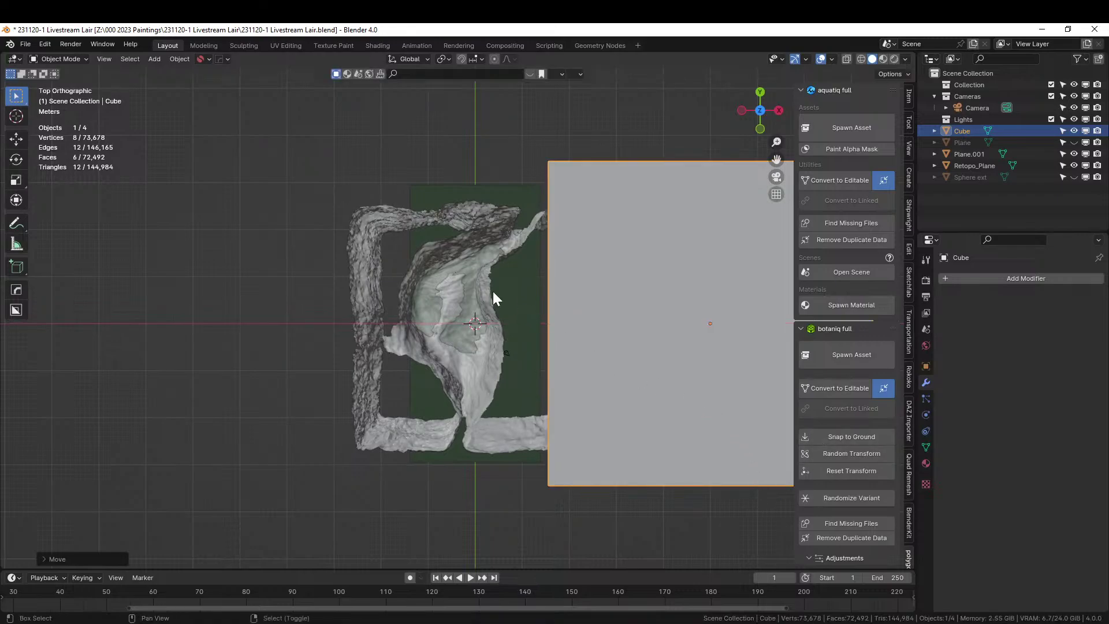
# Subtract the cube from the canyon with a HardOps Boolean difference and apply the Boolean modifier.
pyautogui.keyDown('shift'); pyautogui.click(486, 276); pyautogui.keyUp('shift')
pyautogui.press('ctrl+KP_Subtract')
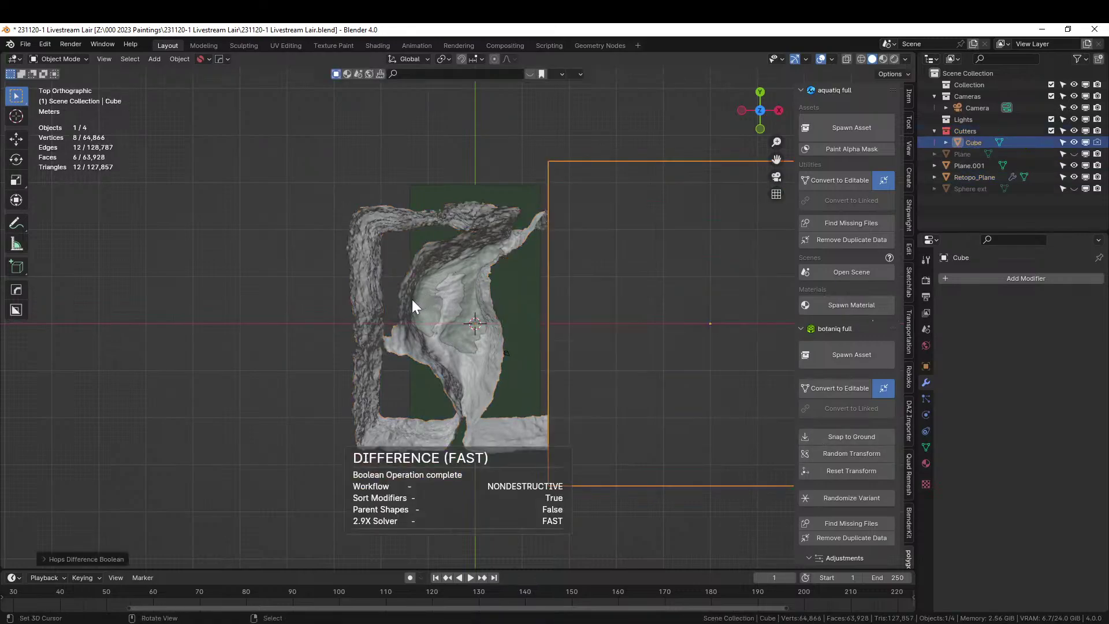
pyautogui.click(511, 256)
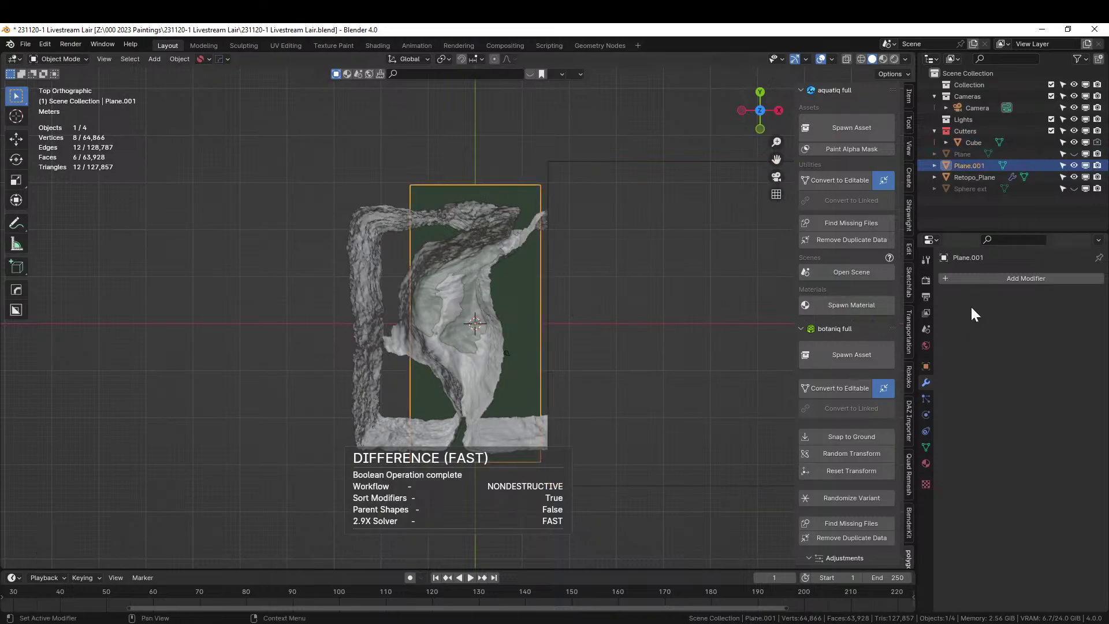
pyautogui.click(377, 220)
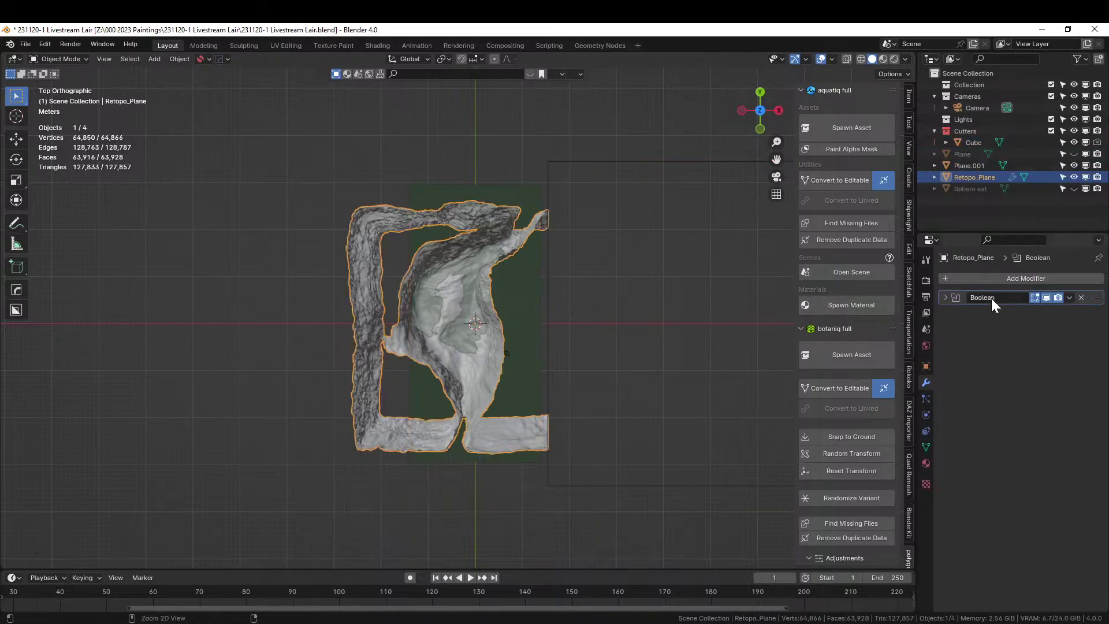
pyautogui.hotkey('ctrl', 'a')
# In top view, move the cutter cube along X so it overlaps the canyon's negative-X outer wall.
pyautogui.click(556, 162)
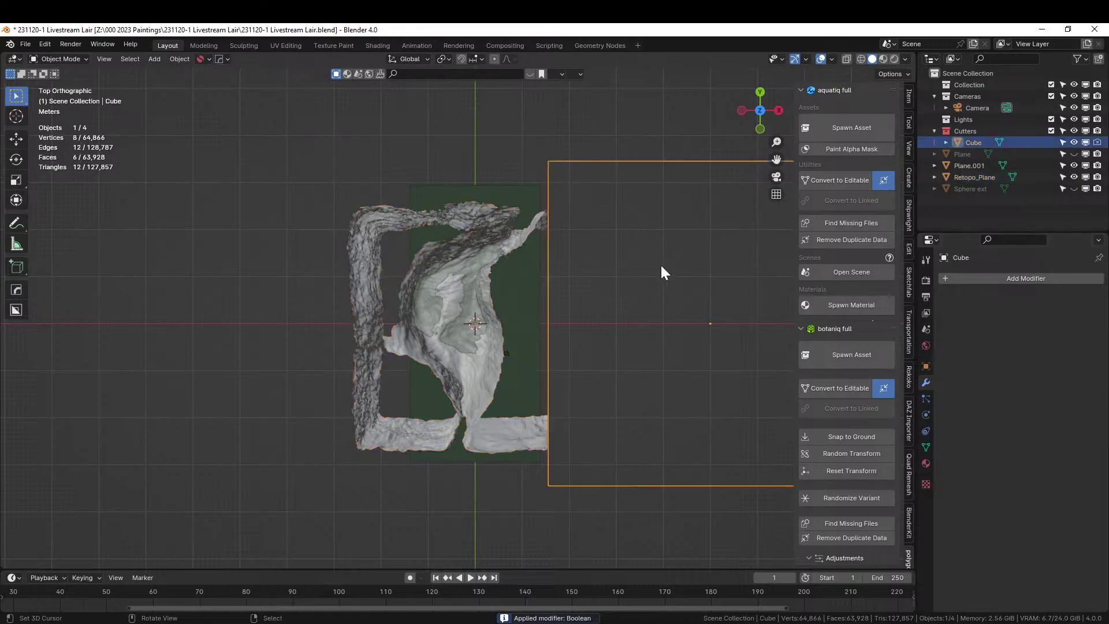
pyautogui.press('g')
pyautogui.press('x')
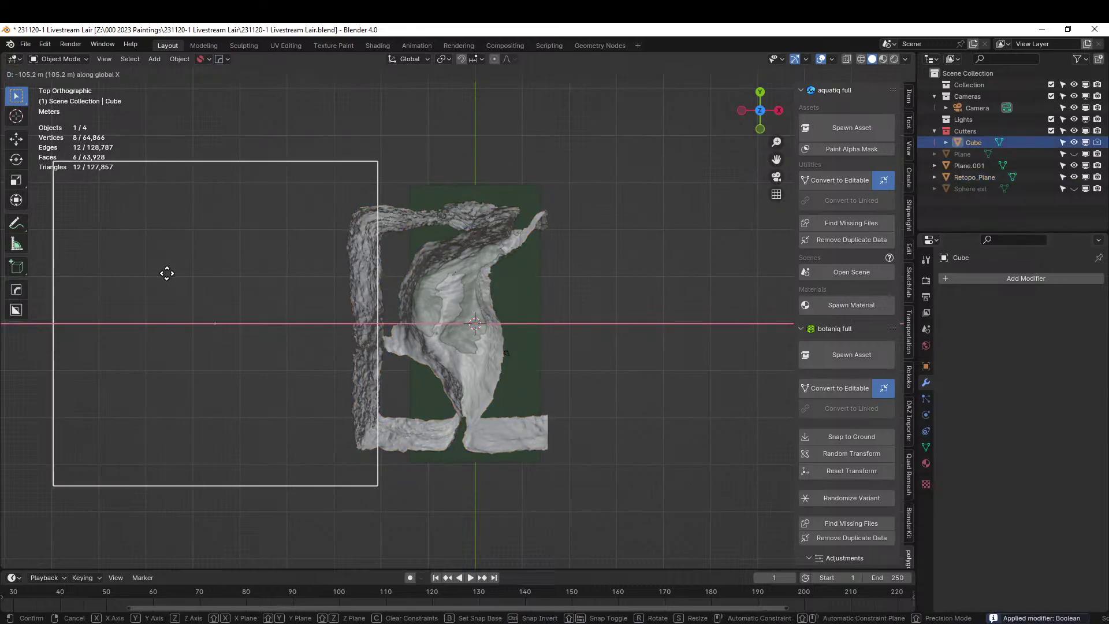
pyautogui.click(167, 273)
pyautogui.moveTo(167, 273); pyautogui.dragTo(172, 230, button='middle')
pyautogui.press('KP_7')
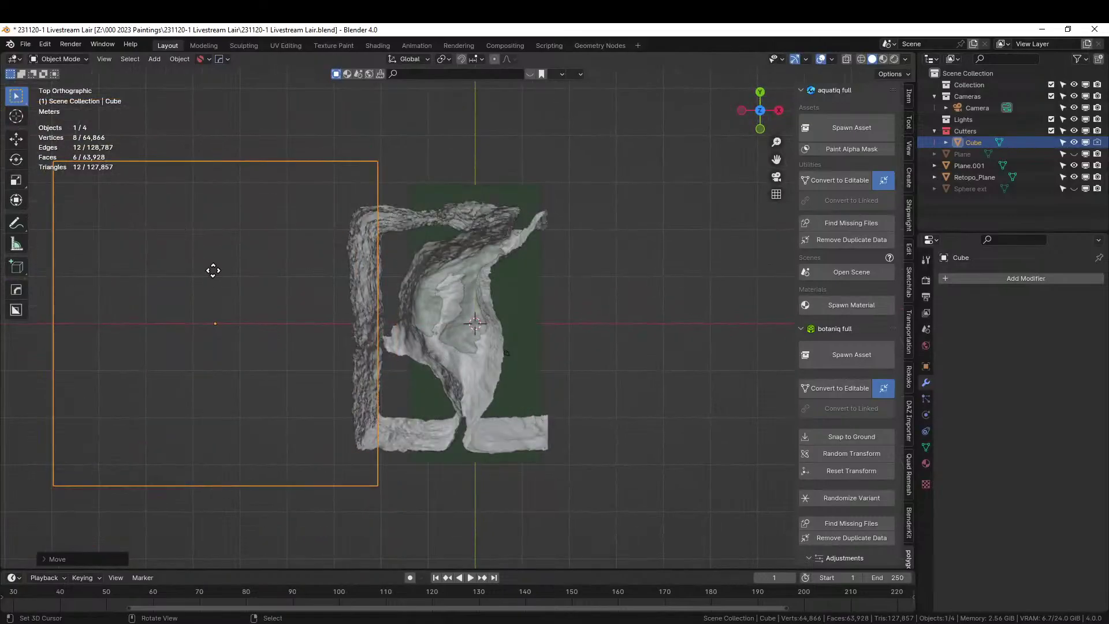
pyautogui.press('g')
pyautogui.press('x')
pyautogui.click(228, 280)
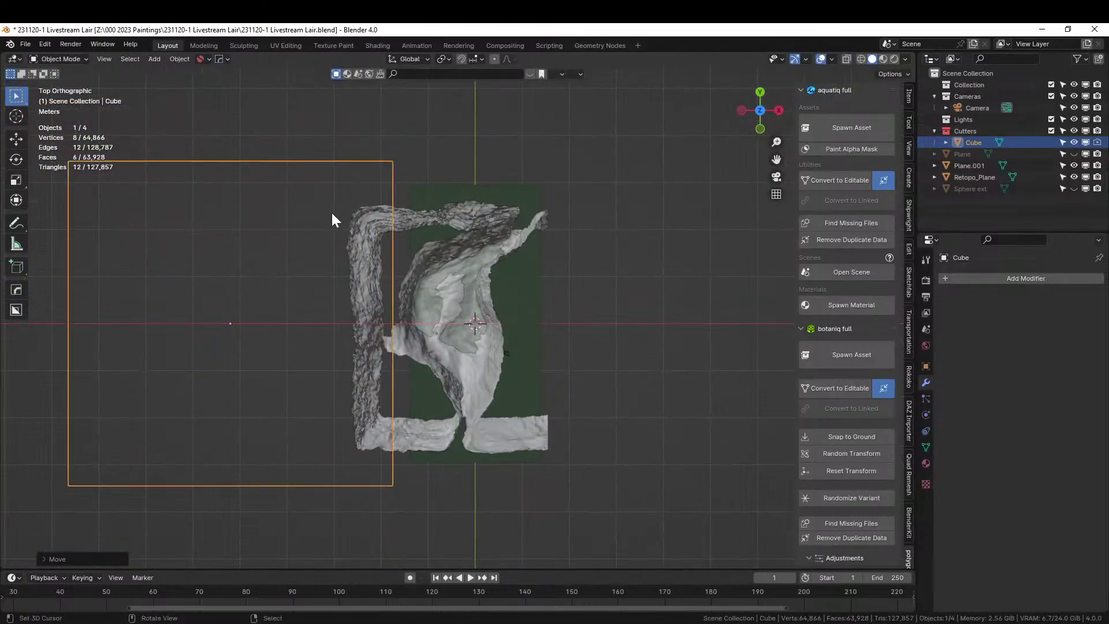
# Slash the canyon with the cube using a HardOps Boolean, and select the main canyon piece.
pyautogui.keyDown('shift'); pyautogui.click(414, 217); pyautogui.keyUp('shift')
pyautogui.press('ctrl+KP_Divide')
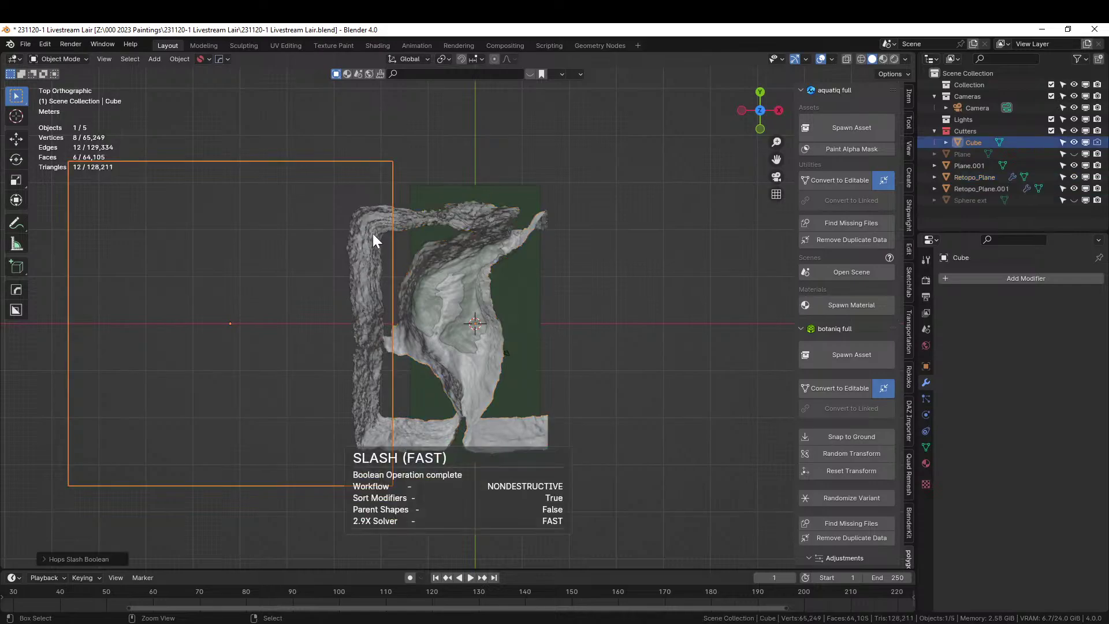
pyautogui.moveTo(417, 250); pyautogui.dragTo(476, 161, button='middle')
pyautogui.click(446, 301)
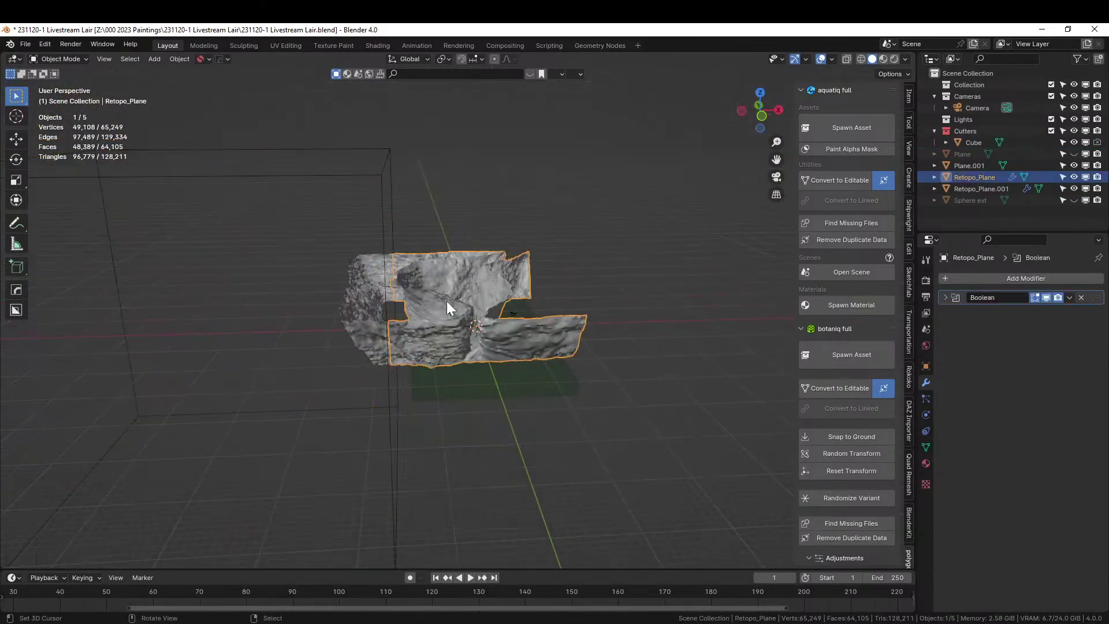
# Set the canyon's Boolean modifier to the Exact solver and enable Self Intersection and Hole Tolerant.
pyautogui.click(945, 297)
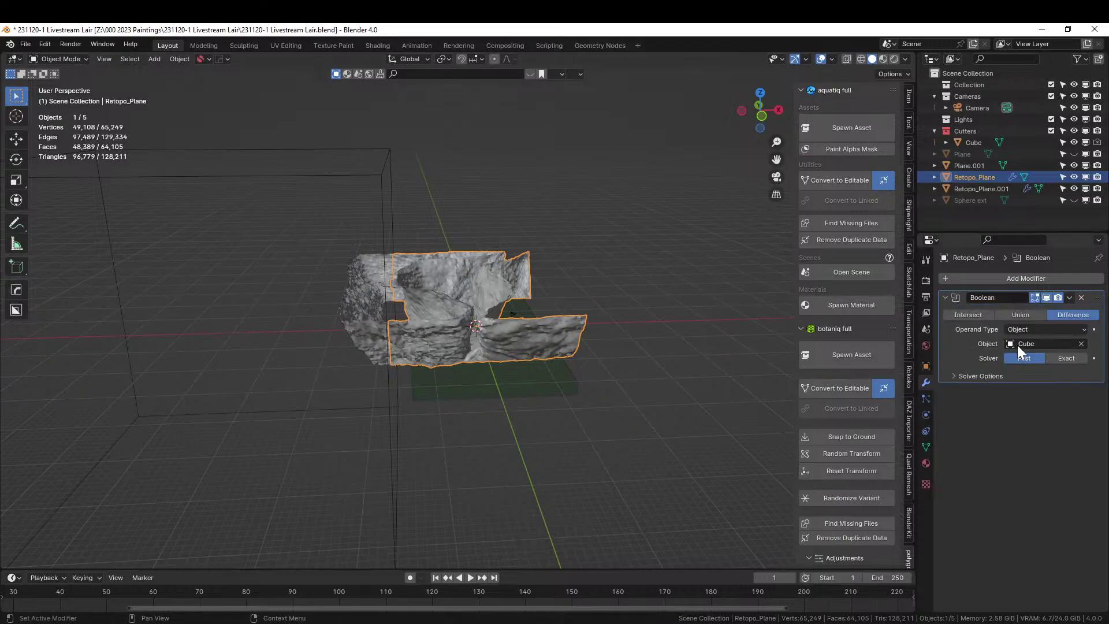
pyautogui.click(1067, 359)
pyautogui.click(976, 376)
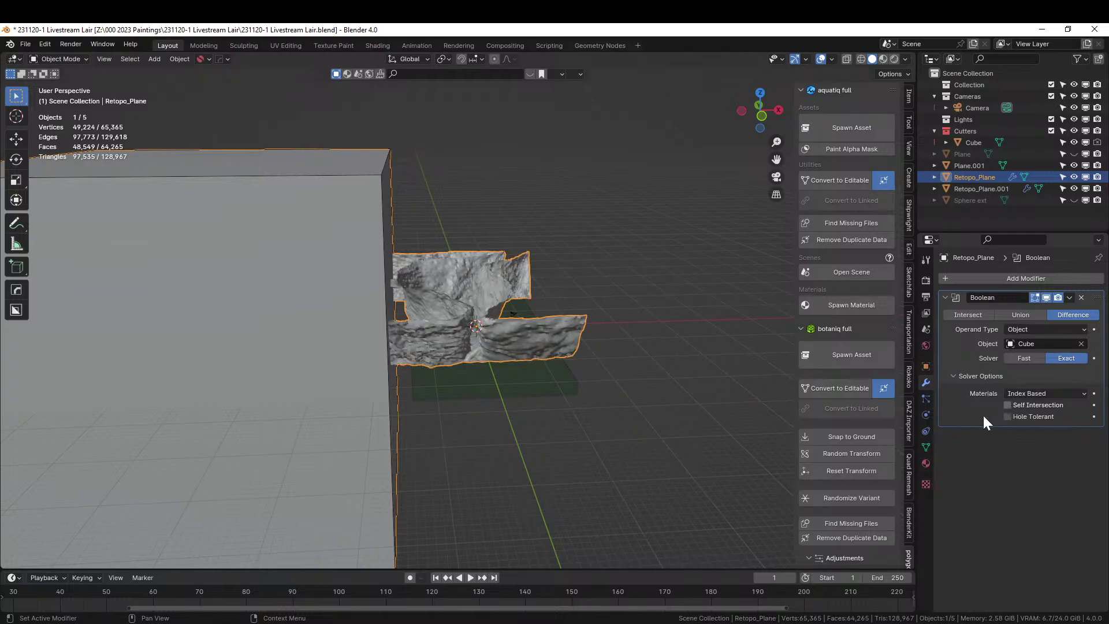
pyautogui.click(1007, 405)
pyautogui.click(1006, 416)
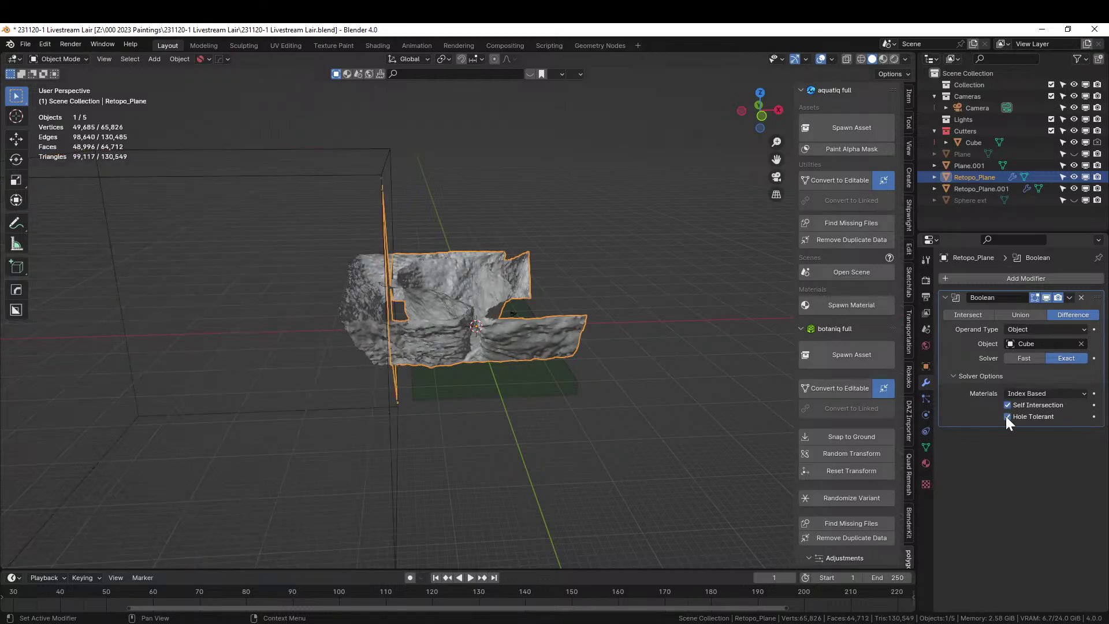
pyautogui.moveTo(571, 324); pyautogui.dragTo(580, 346, button='middle')
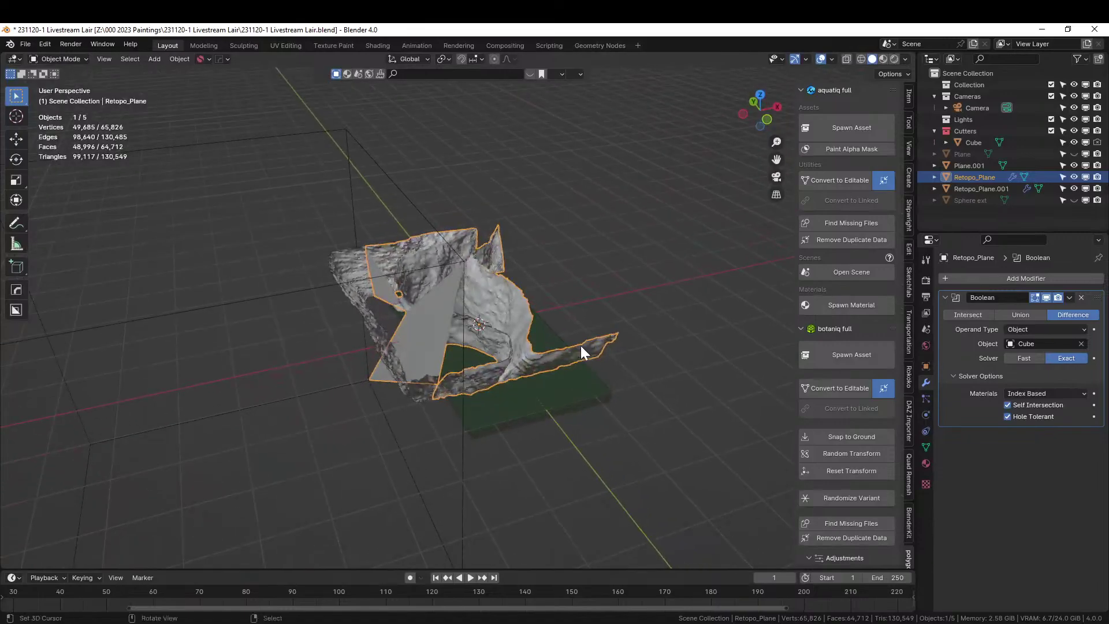
# Delete the separate outer-wall piece of the canyon created by the slash.
pyautogui.click(343, 254)
pyautogui.press('Delete')
pyautogui.moveTo(343, 251); pyautogui.dragTo(368, 321, button='middle')
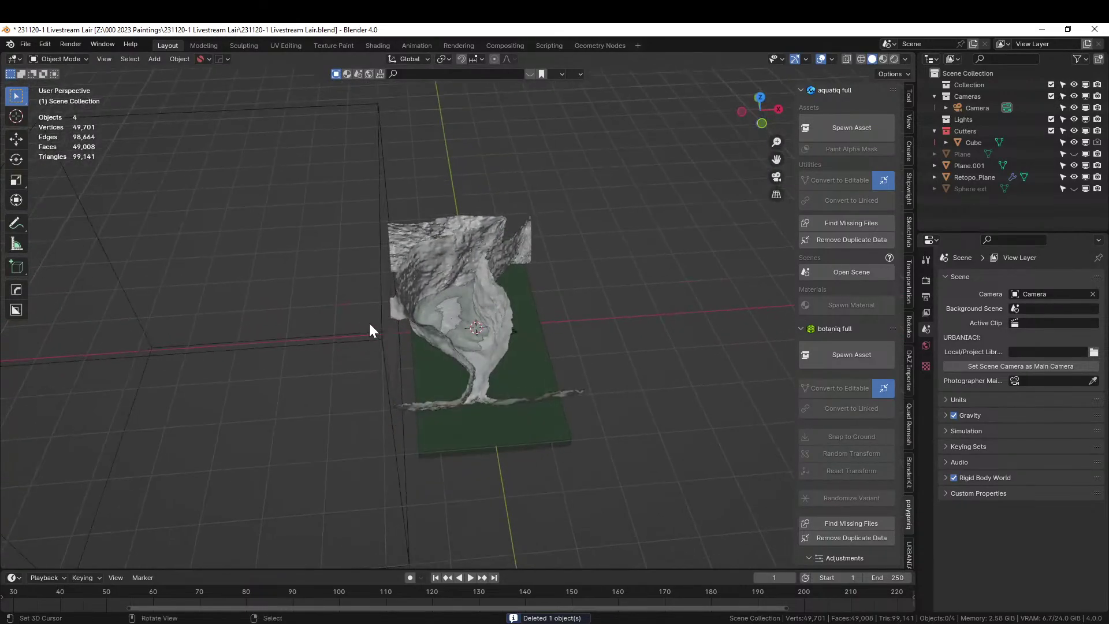
# Move the cutter cube along X farther into the canyon.
pyautogui.click(377, 302)
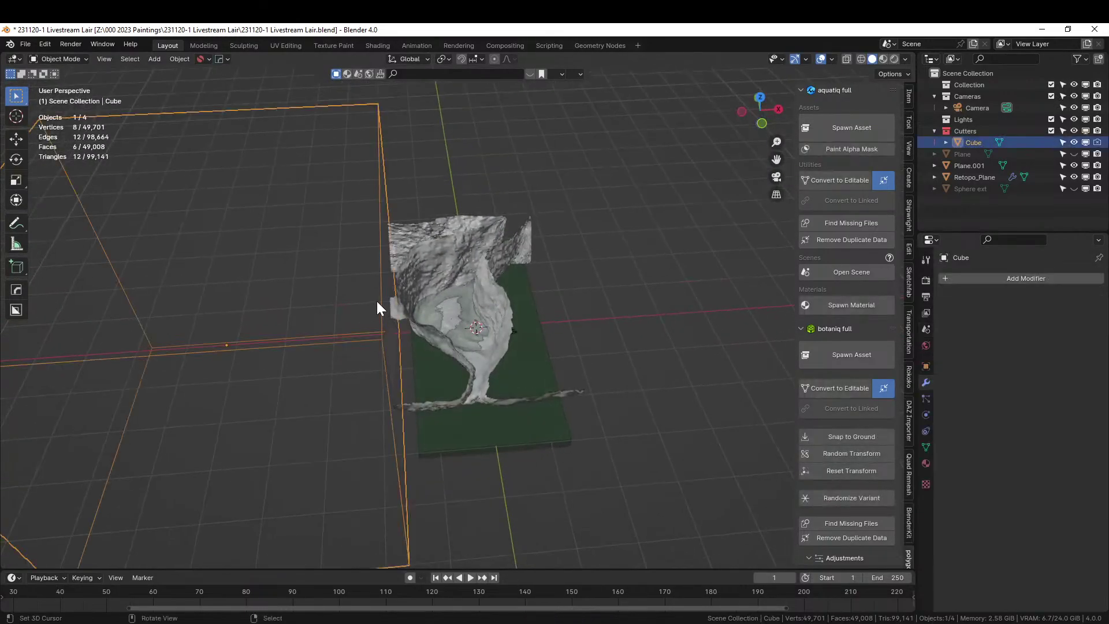
pyautogui.press('g')
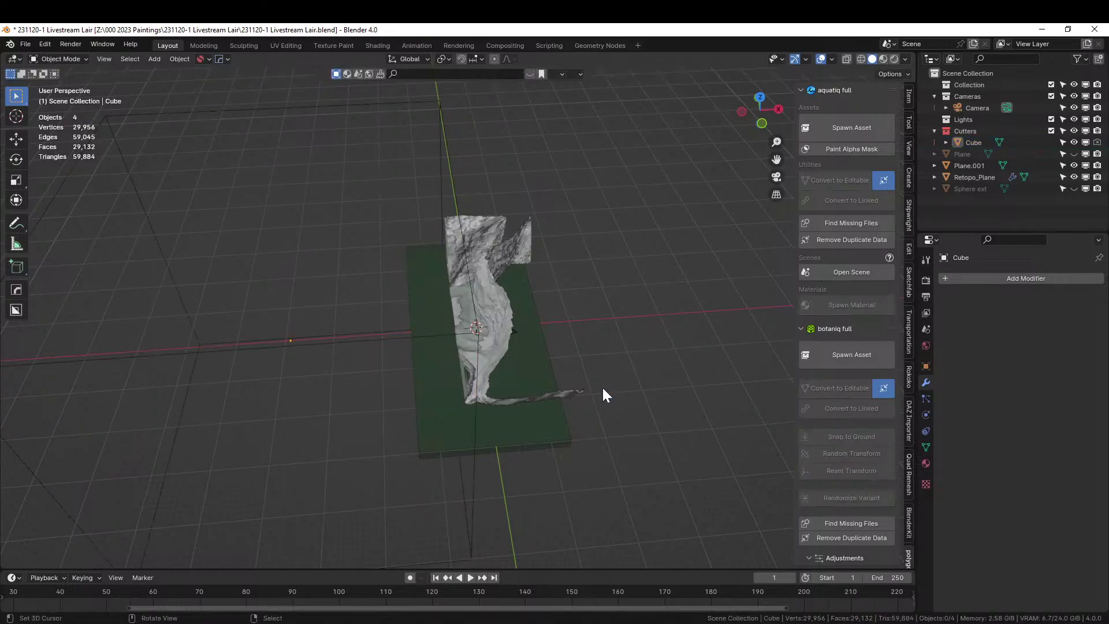
pyautogui.moveTo(602, 386); pyautogui.dragTo(723, 358, button='middle')
# Turn off the canyon Boolean's viewport display and, in top view, move the cube along X back over the negative-X outer wall.
pyautogui.click(519, 261)
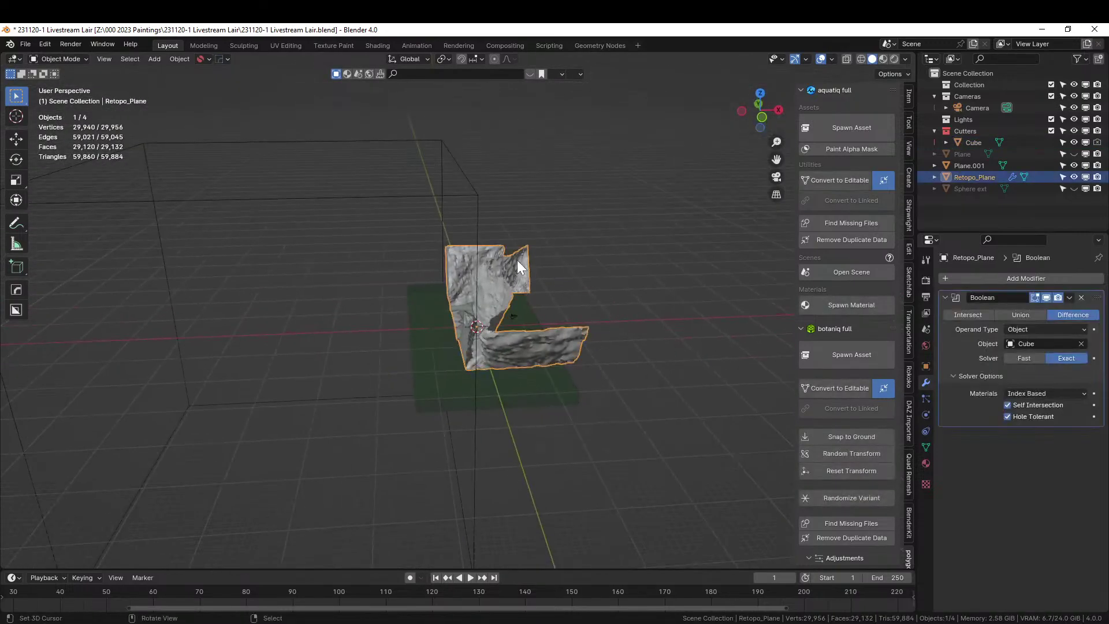
pyautogui.click(1045, 299)
pyautogui.moveTo(578, 315); pyautogui.dragTo(583, 355, button='middle')
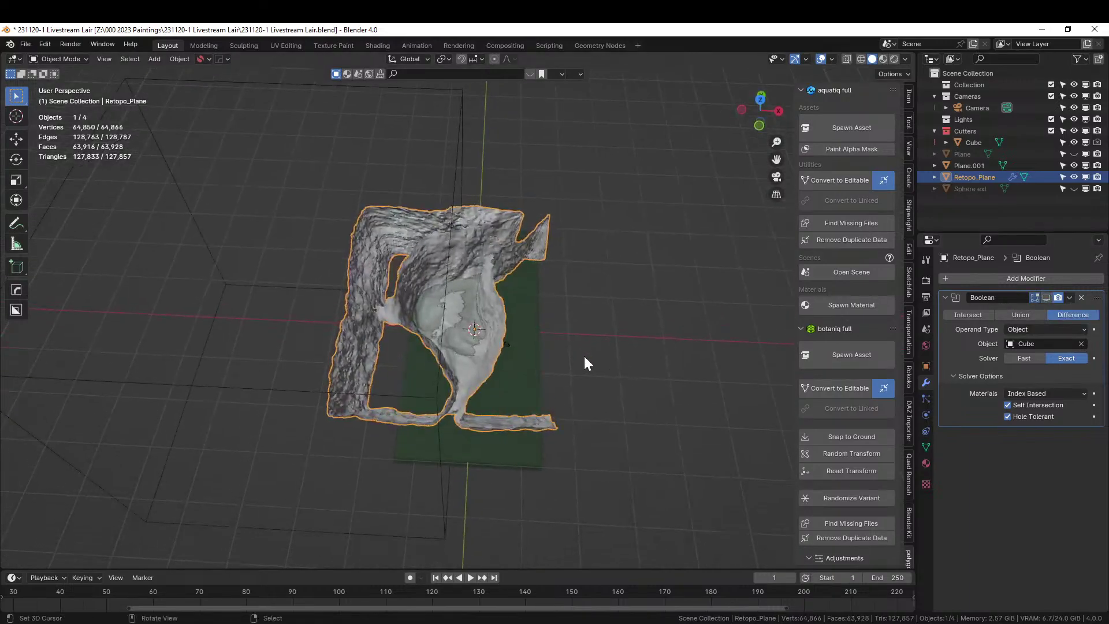
pyautogui.press('KP_7')
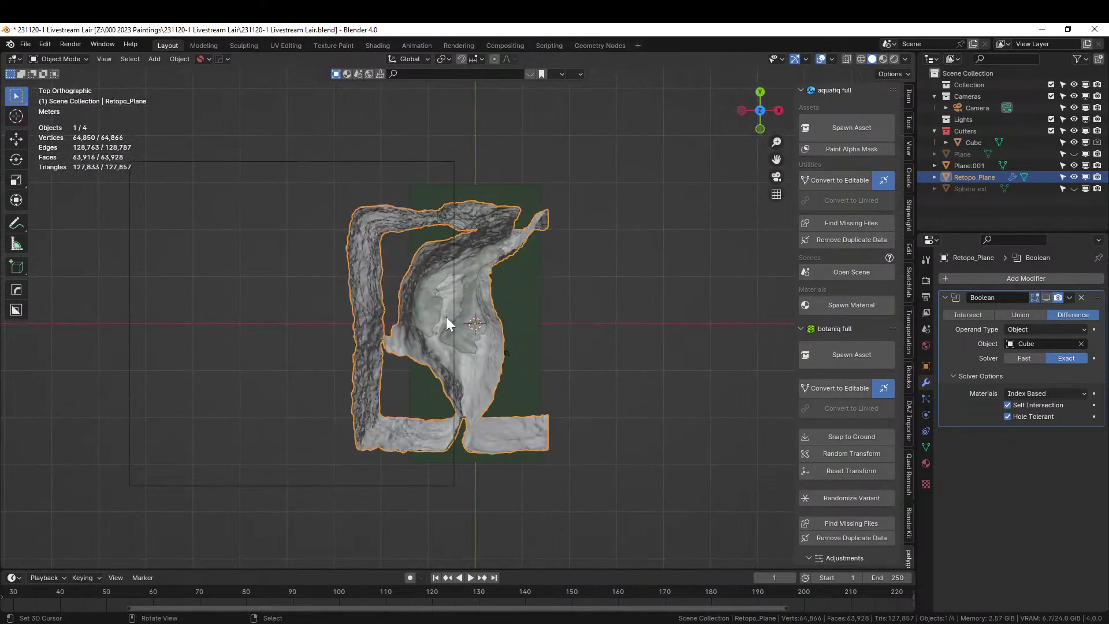
pyautogui.click(443, 167)
pyautogui.press('g')
pyautogui.press('x')
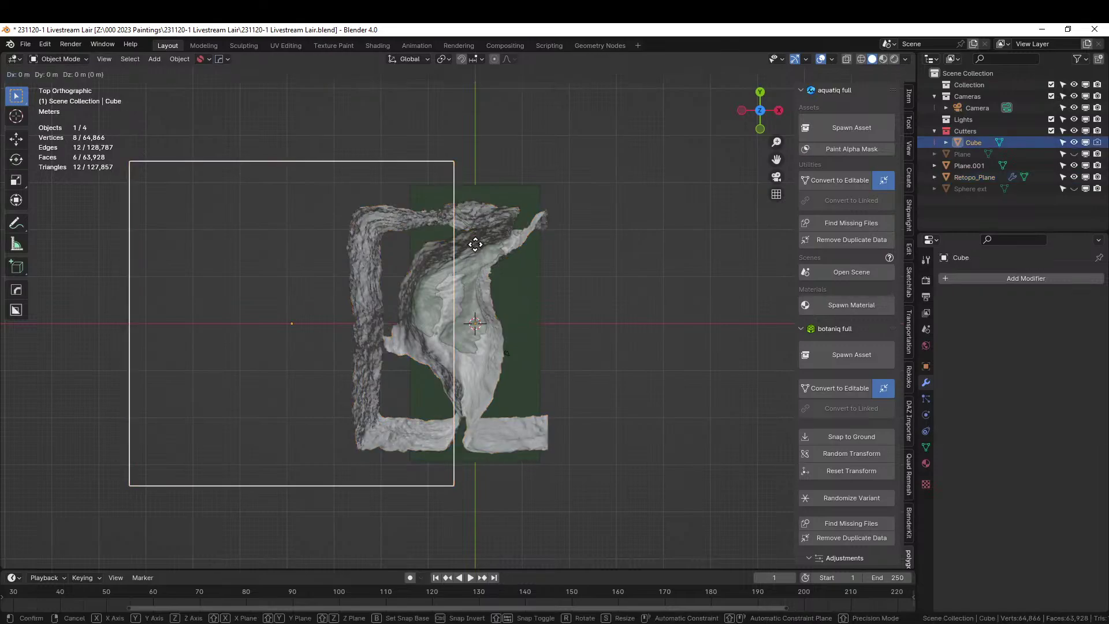
pyautogui.click(416, 243)
# Apply the Boolean modifier to the canyon and save the file.
pyautogui.click(462, 211)
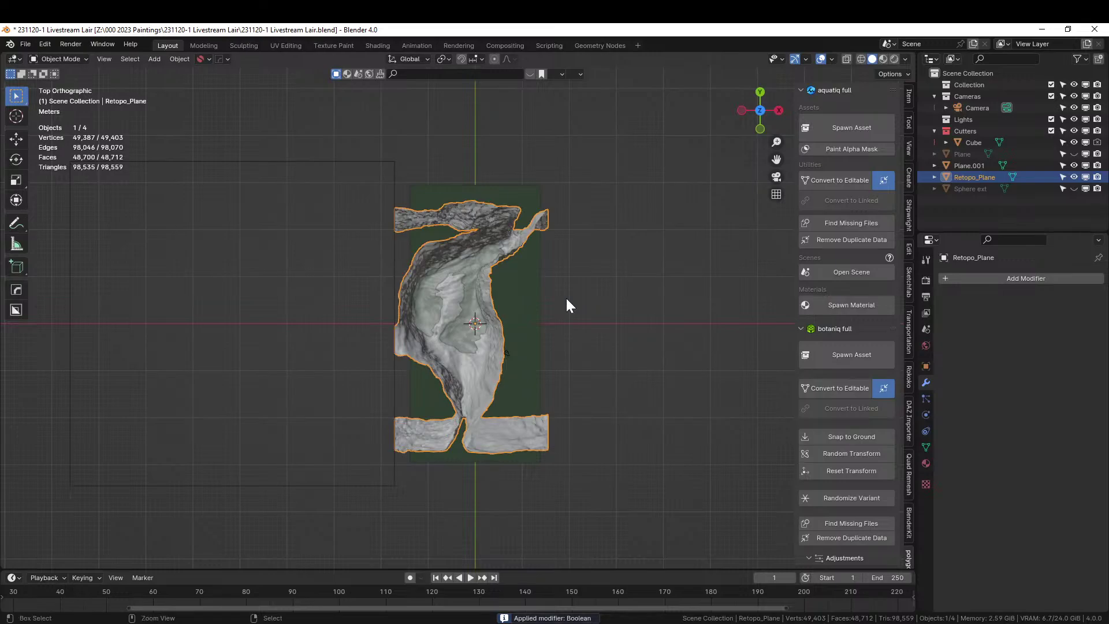
pyautogui.hotkey('ctrl', 's')
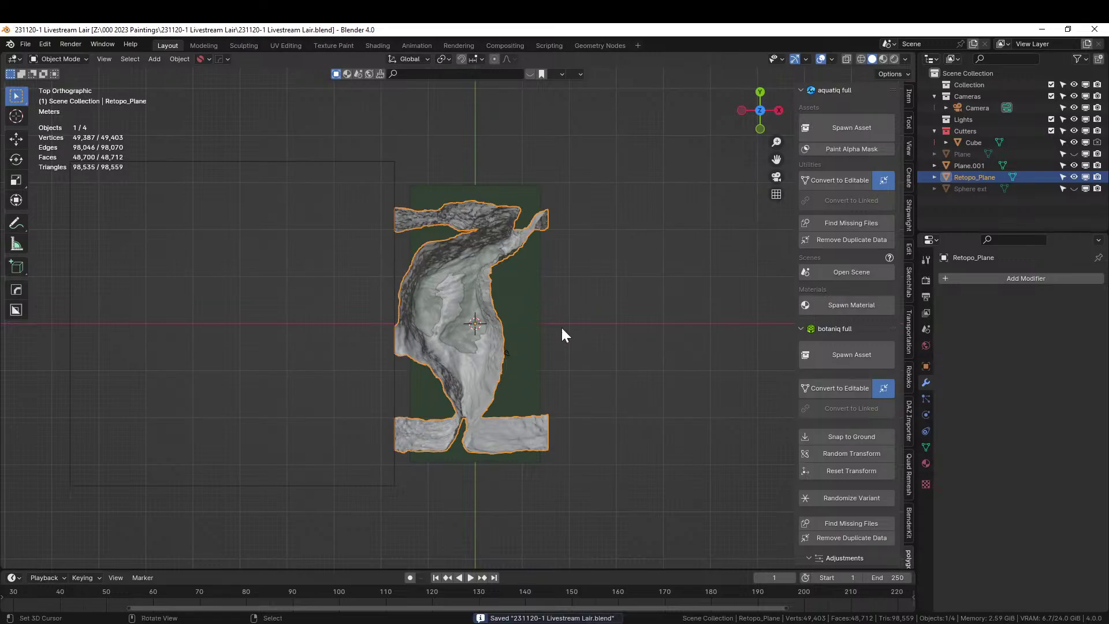
pyautogui.press('KP_1')
pyautogui.moveTo(562, 327); pyautogui.dragTo(362, 309, button='middle')
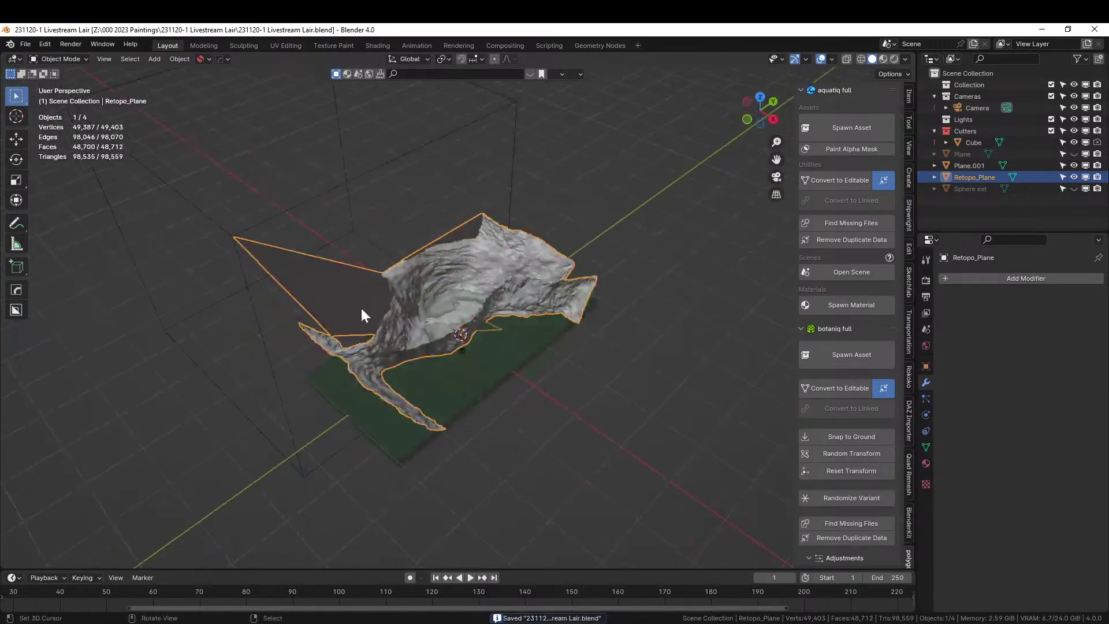
# In Edit Mode, delete the two large stray faces on the canyon's negative-X cut edge.
pyautogui.click(291, 262)
pyautogui.moveTo(290, 263); pyautogui.dragTo(317, 306, button='middle')
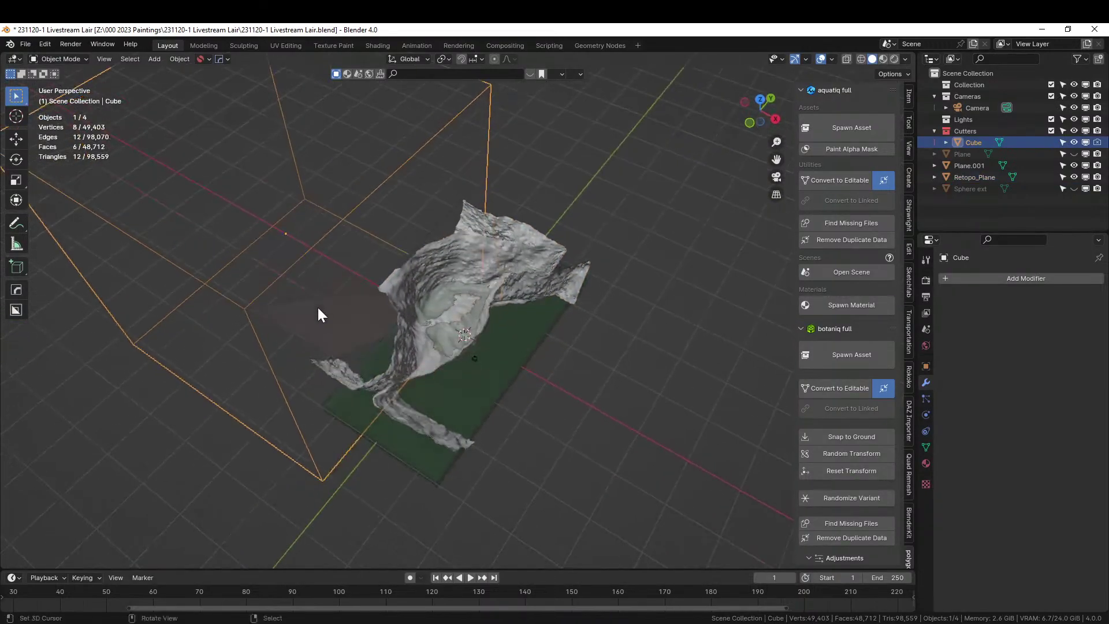
pyautogui.click(322, 315)
pyautogui.press('Tab')
pyautogui.click(322, 316)
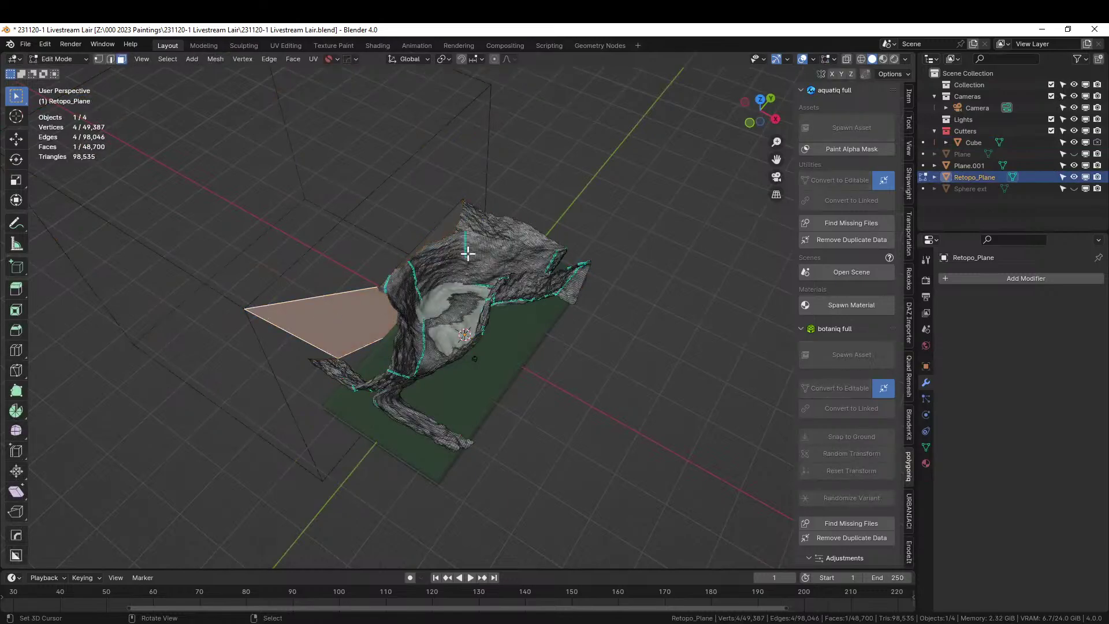
pyautogui.keyDown('shift'); pyautogui.click(442, 228); pyautogui.keyUp('shift')
pyautogui.press('x')
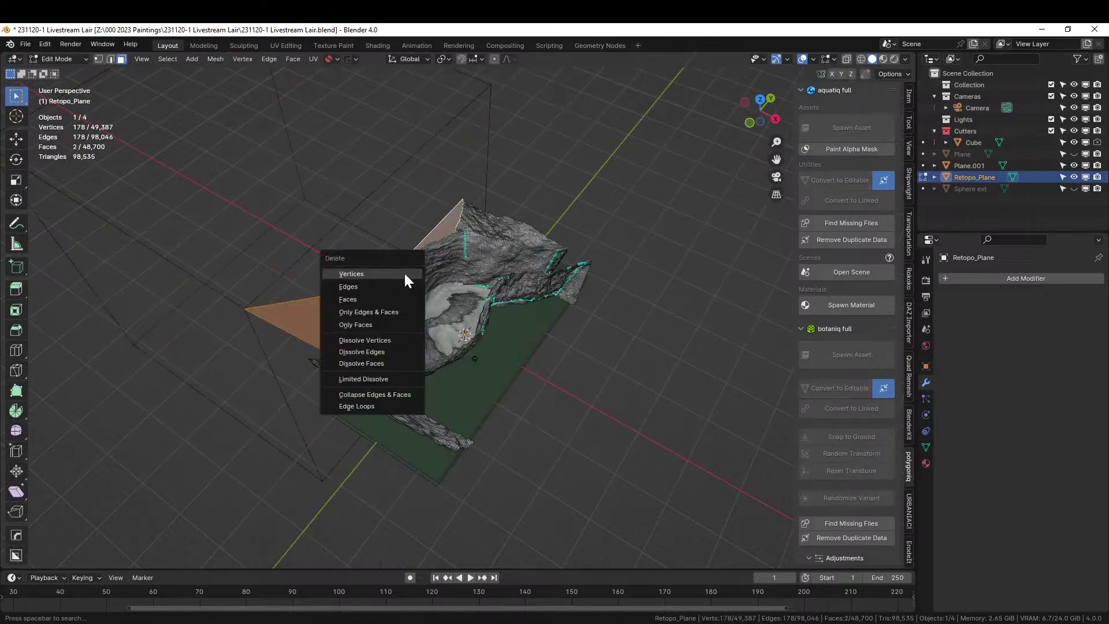
pyautogui.click(362, 297)
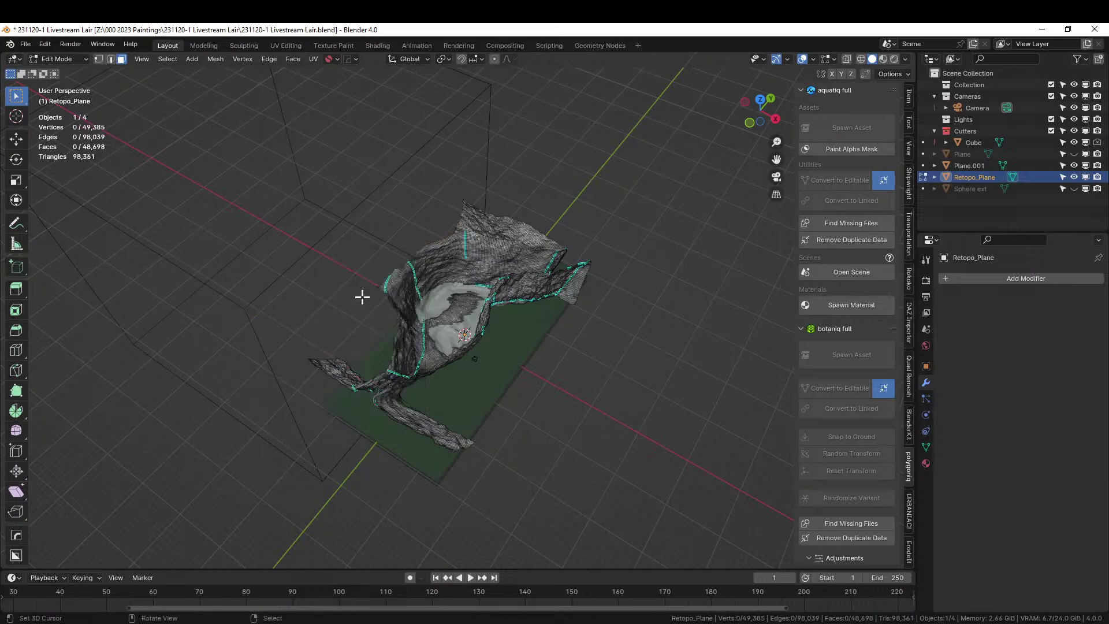
pyautogui.moveTo(362, 296); pyautogui.dragTo(280, 321, button='middle')
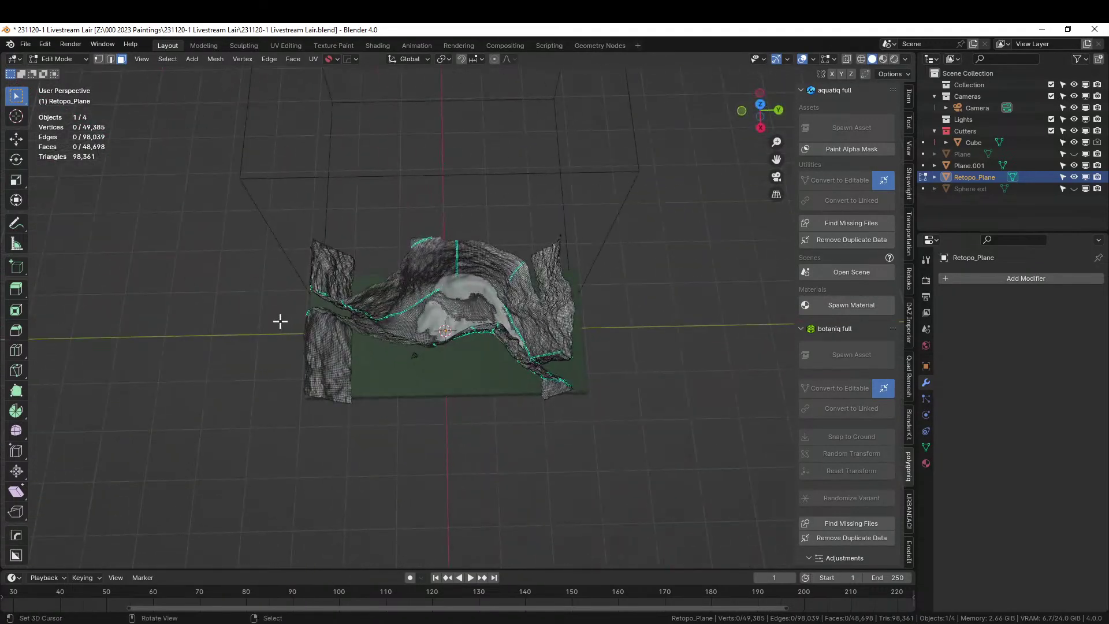
pyautogui.press('Tab')
# In top view, move the cutter cube over the negative-X half of the canyon's front wall, beside the narrow gap.
pyautogui.moveTo(366, 303); pyautogui.dragTo(364, 331, button='middle')
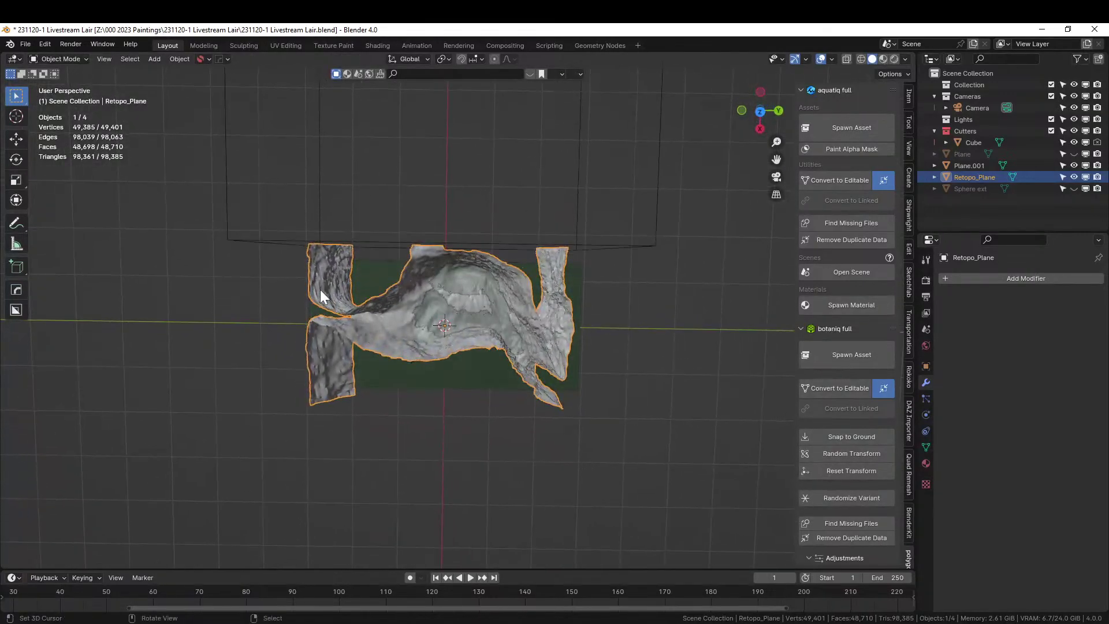
pyautogui.click(371, 245)
pyautogui.press('KP_7')
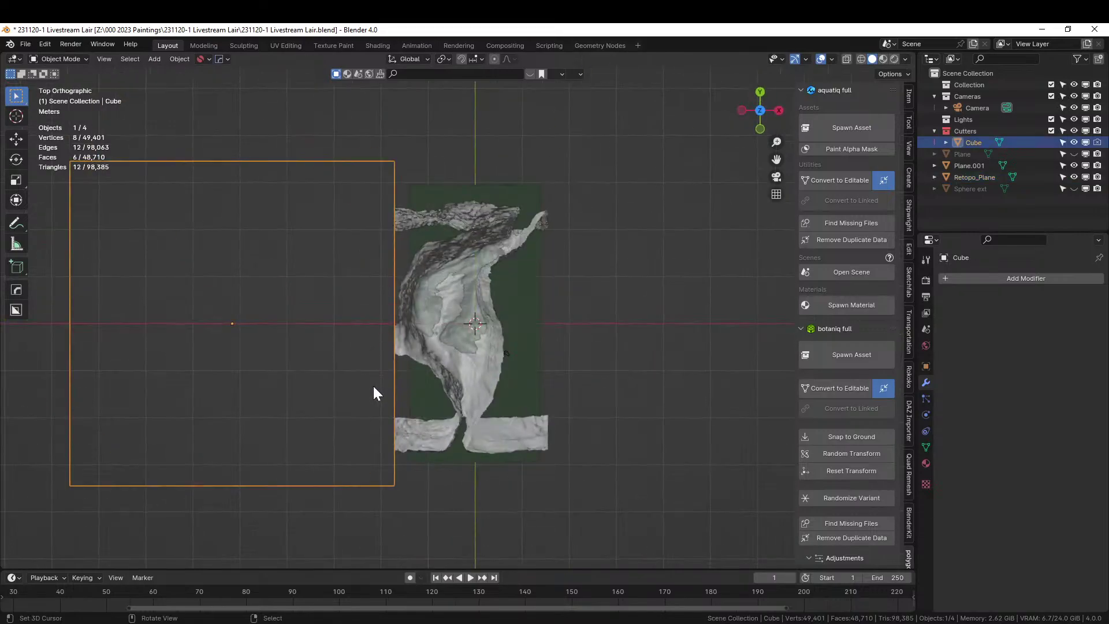
pyautogui.press('g')
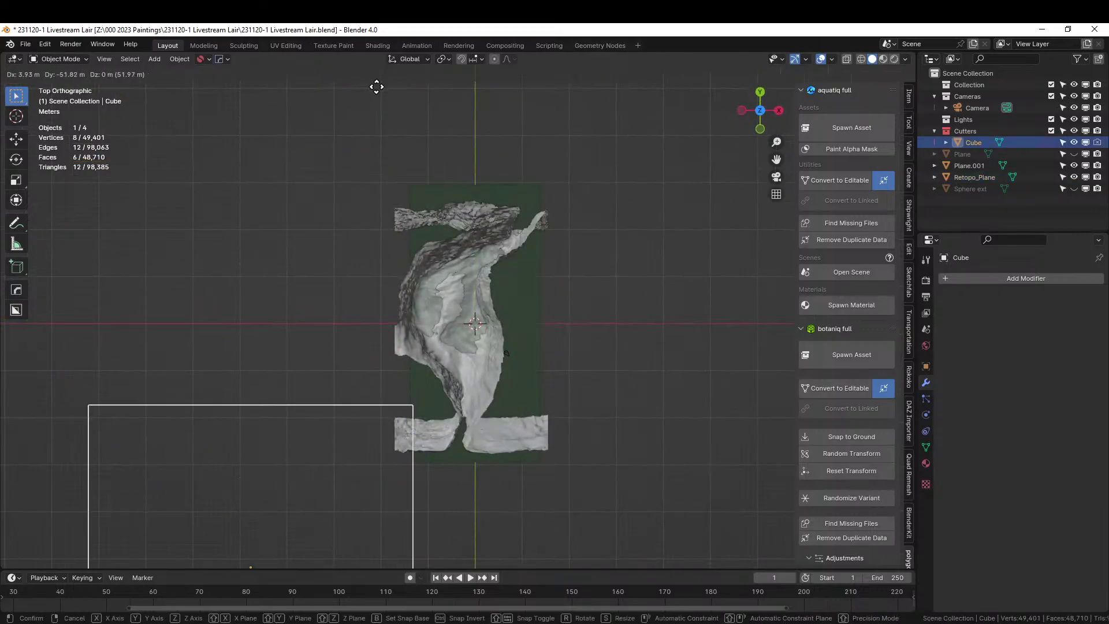
pyautogui.click(410, 93)
pyautogui.keyDown('shift'); pyautogui.moveTo(461, 244); pyautogui.dragTo(420, 138, button='middle'); pyautogui.keyUp('shift')
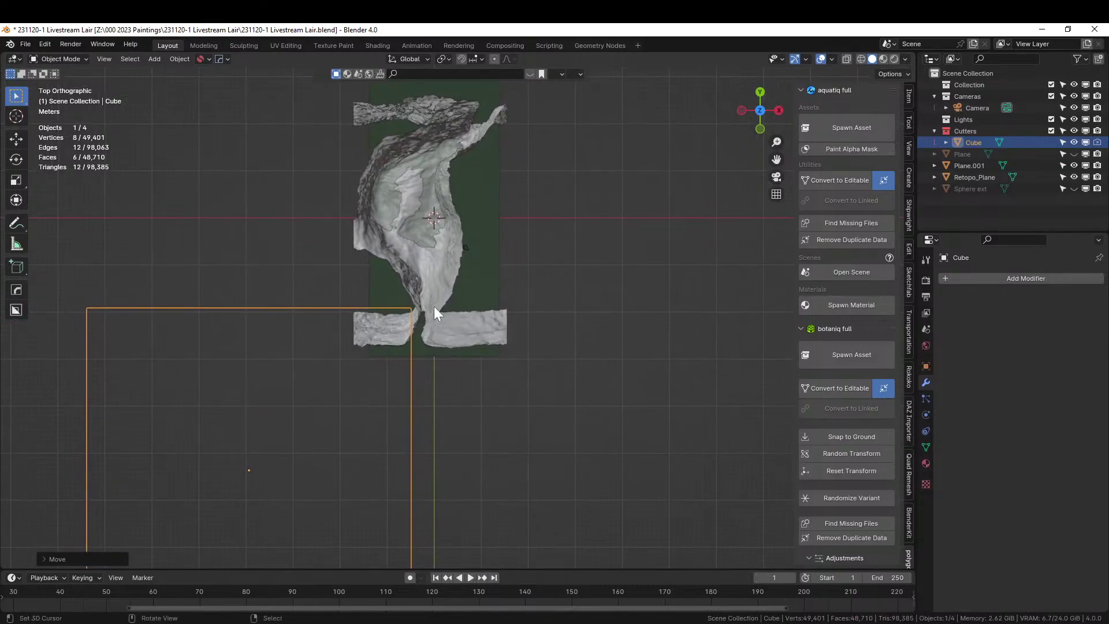
# Duplicate the cube's geometry in Edit Mode and move the copy along X over the other half of the front wall.
pyautogui.press('Tab')
pyautogui.hotkey('shift', 'd')
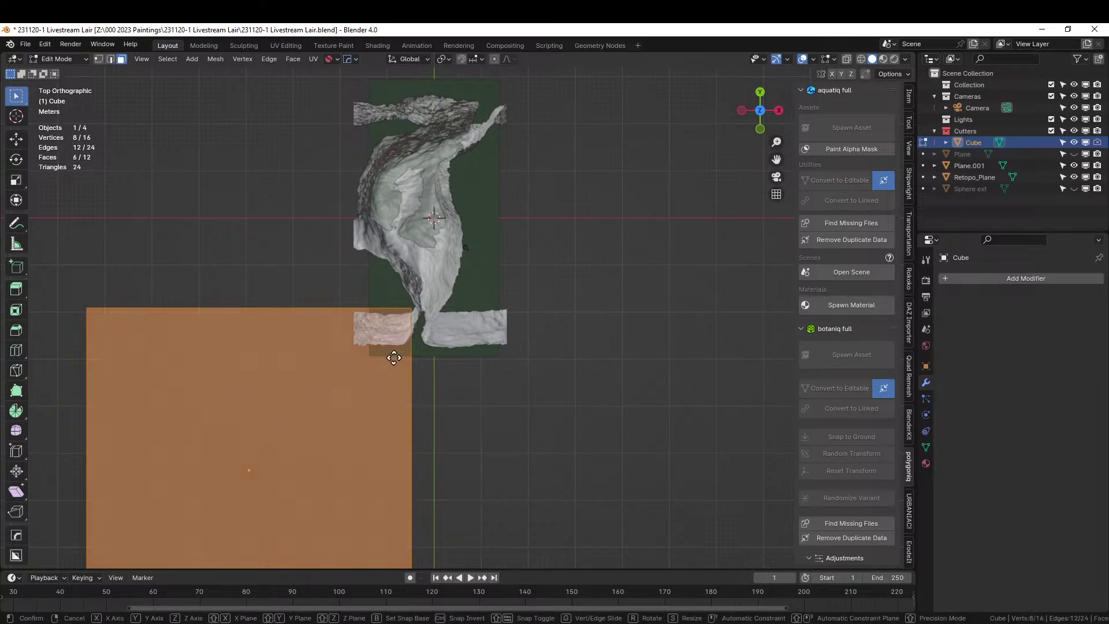
pyautogui.rightClick(394, 358)
pyautogui.press('g')
pyautogui.press('x')
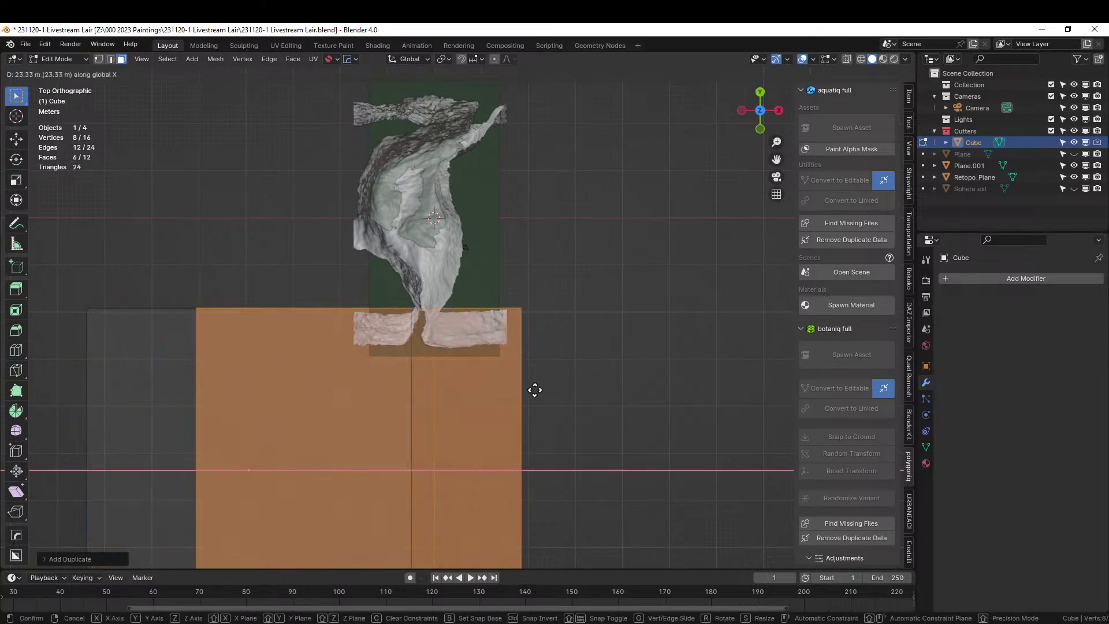
pyautogui.click(754, 450)
pyautogui.press('Tab')
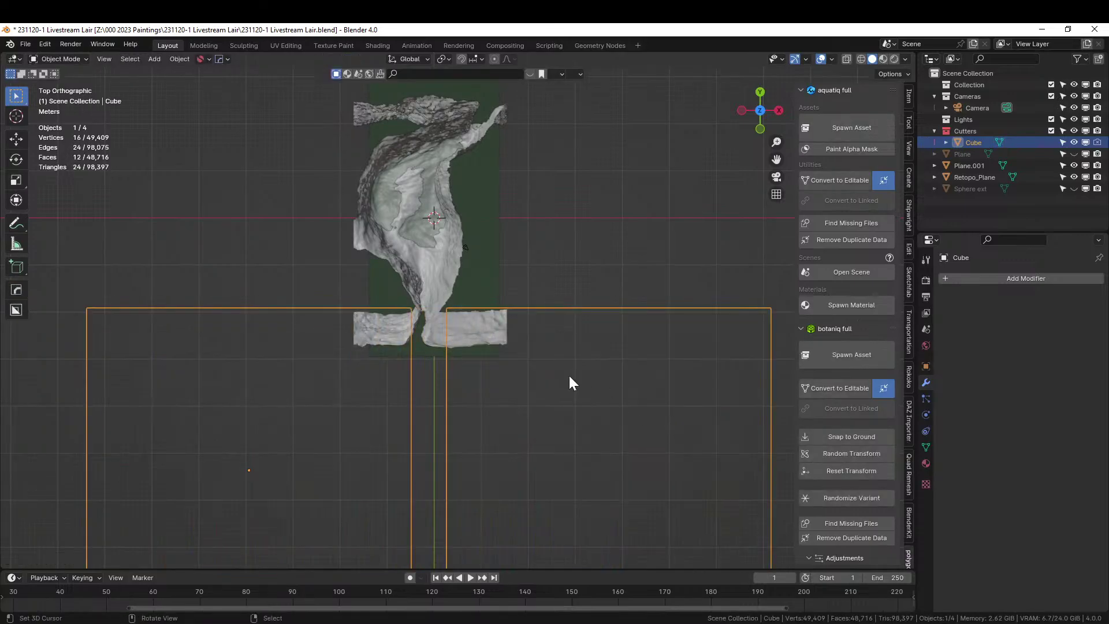
# Subtract the doubled cube from the canyon with a HardOps Boolean difference, and select the canyon.
pyautogui.moveTo(568, 373); pyautogui.dragTo(522, 295, button='middle')
pyautogui.keyDown('shift'); pyautogui.click(530, 237); pyautogui.keyUp('shift')
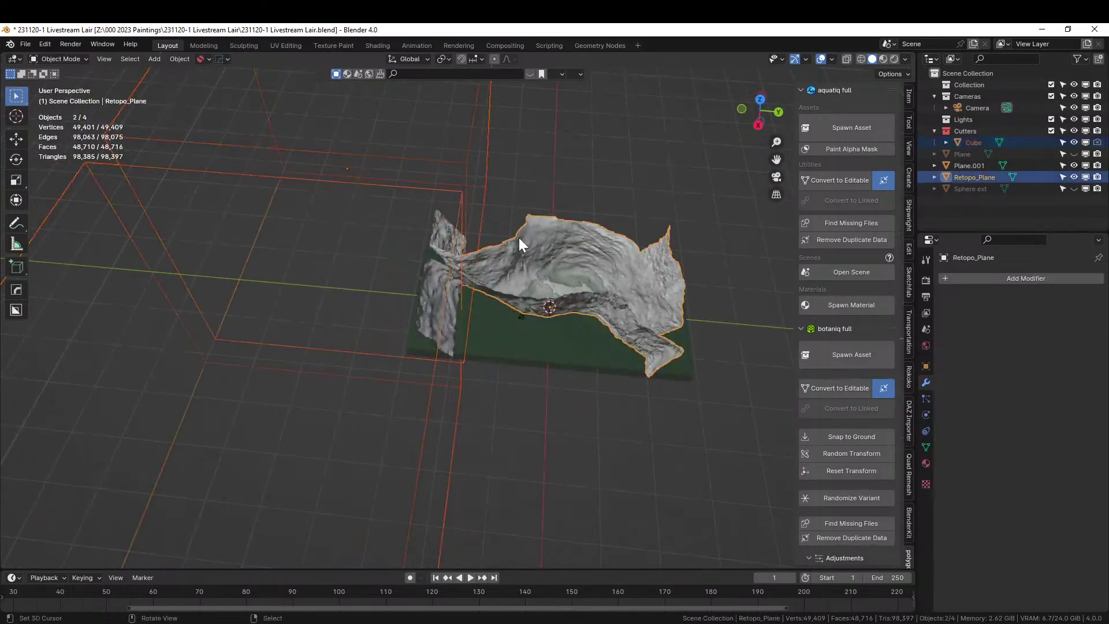
pyautogui.press('ctrl+KP_Subtract')
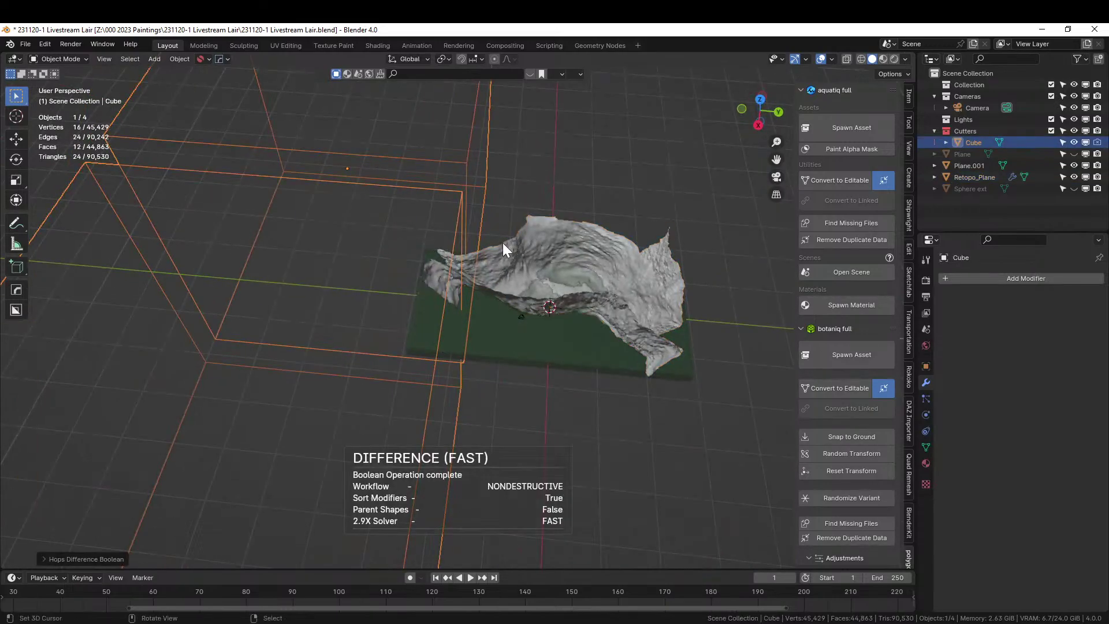
pyautogui.moveTo(502, 242); pyautogui.dragTo(536, 238, button='middle')
pyautogui.click(536, 238)
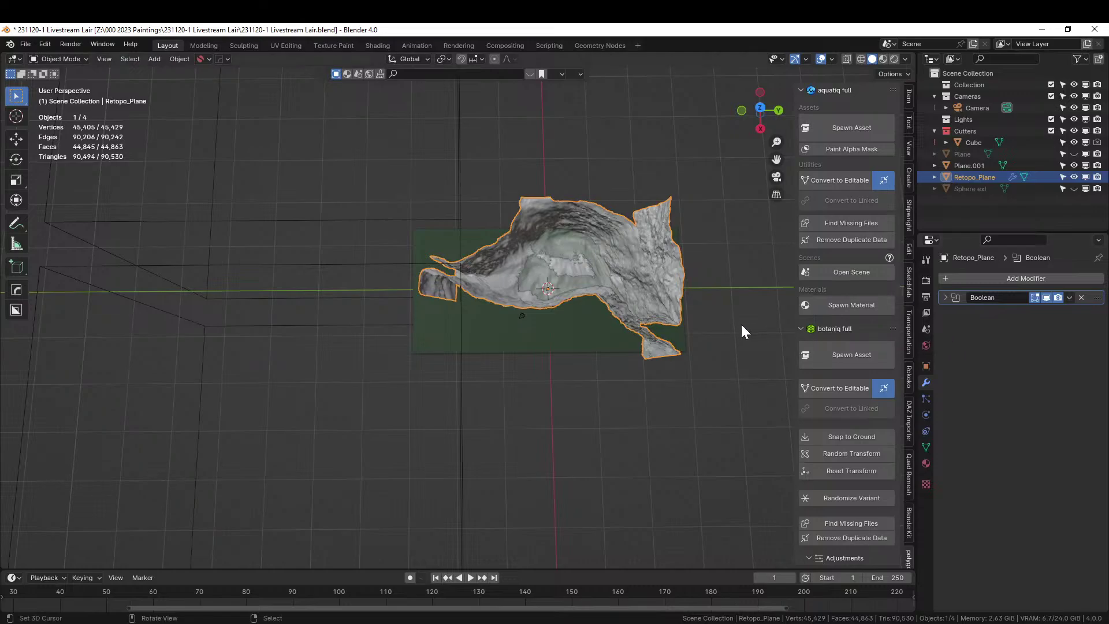
# Apply the Boolean modifier on the canyon.
pyautogui.moveTo(740, 324); pyautogui.dragTo(710, 324, button='middle')
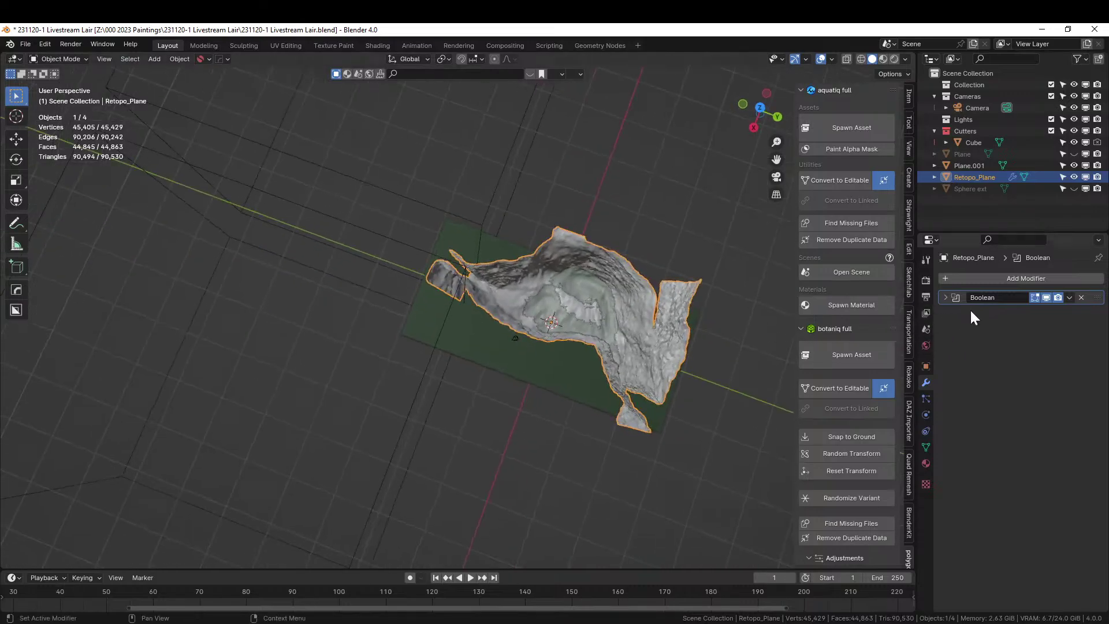
pyautogui.hotkey('ctrl', 'a')
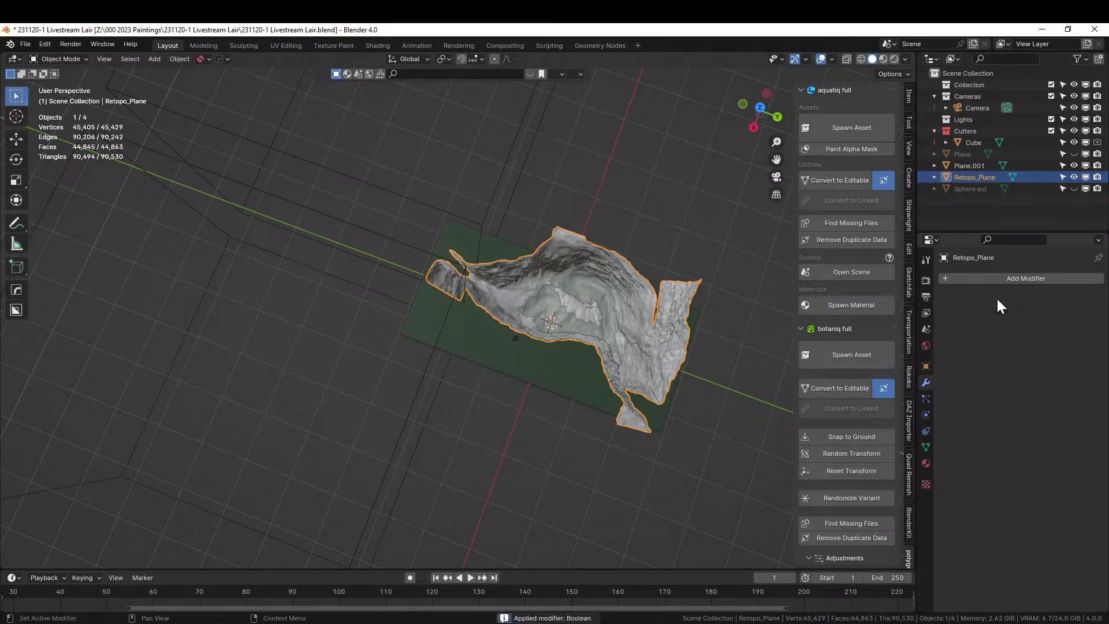
# In top view, move the doubled cutter cube along Y to the canyon's positive-Y end.
pyautogui.press('KP_7')
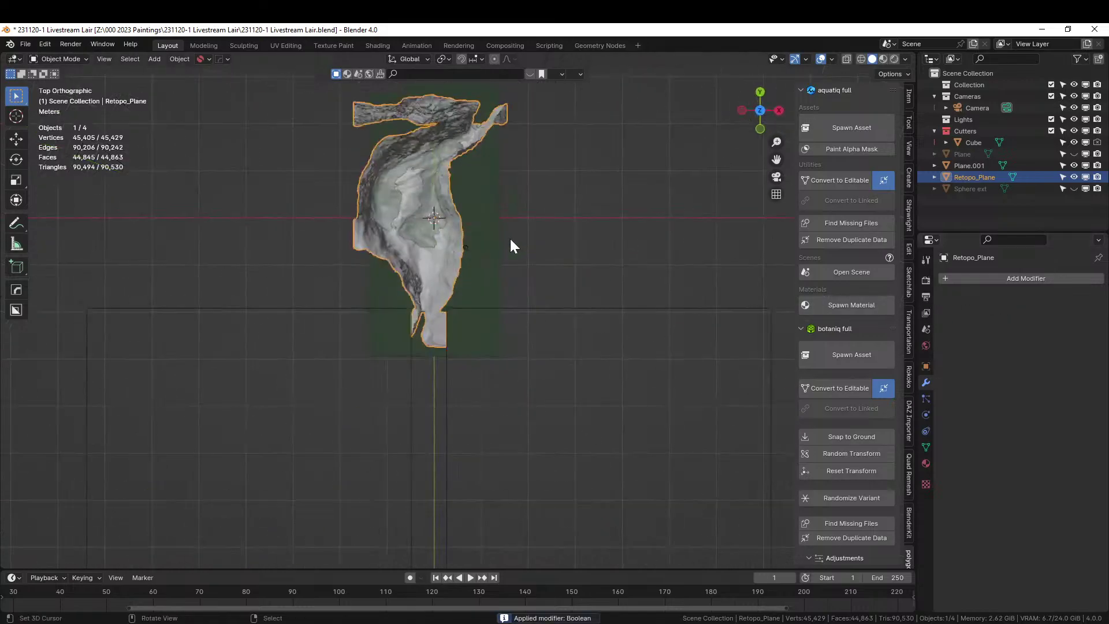
pyautogui.scroll(-3, 491, 278)
pyautogui.click(504, 310)
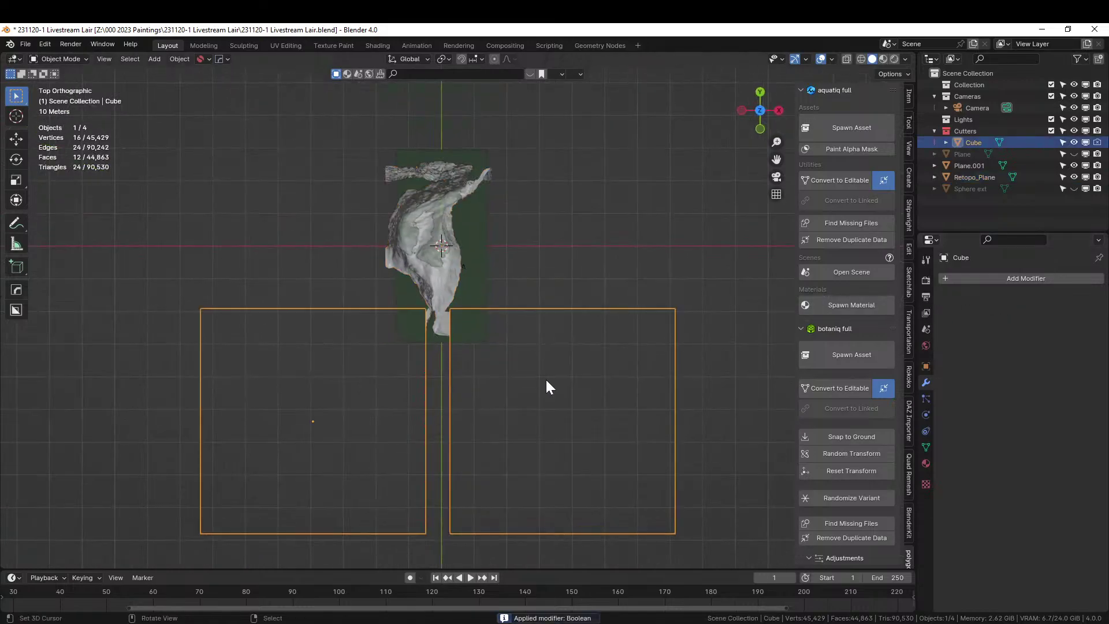
pyautogui.press('g')
pyautogui.press('y')
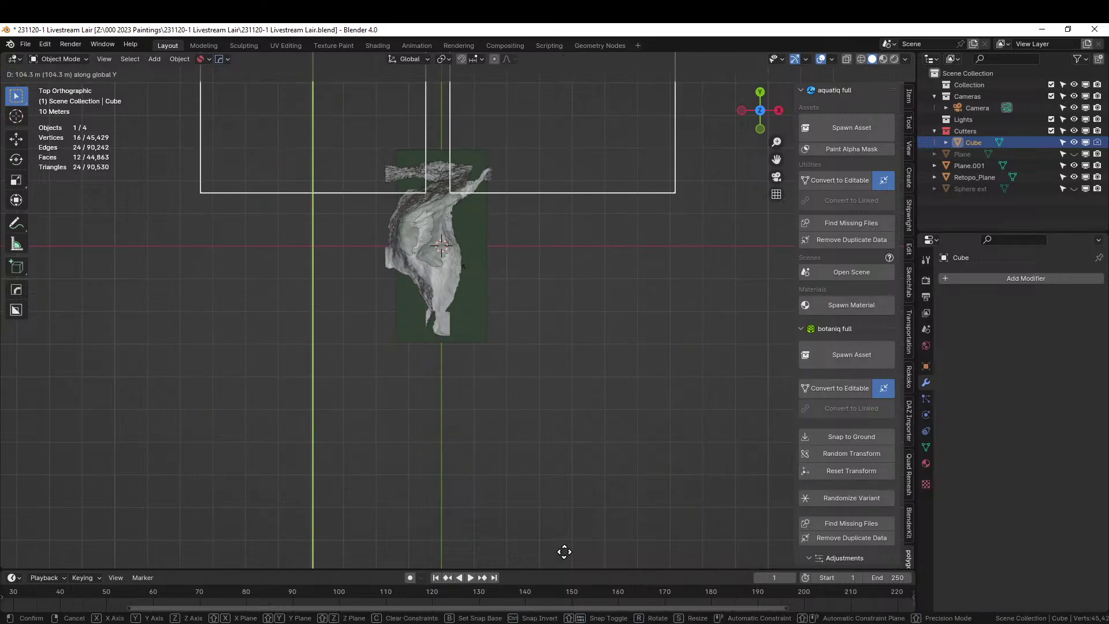
pyautogui.click(563, 537)
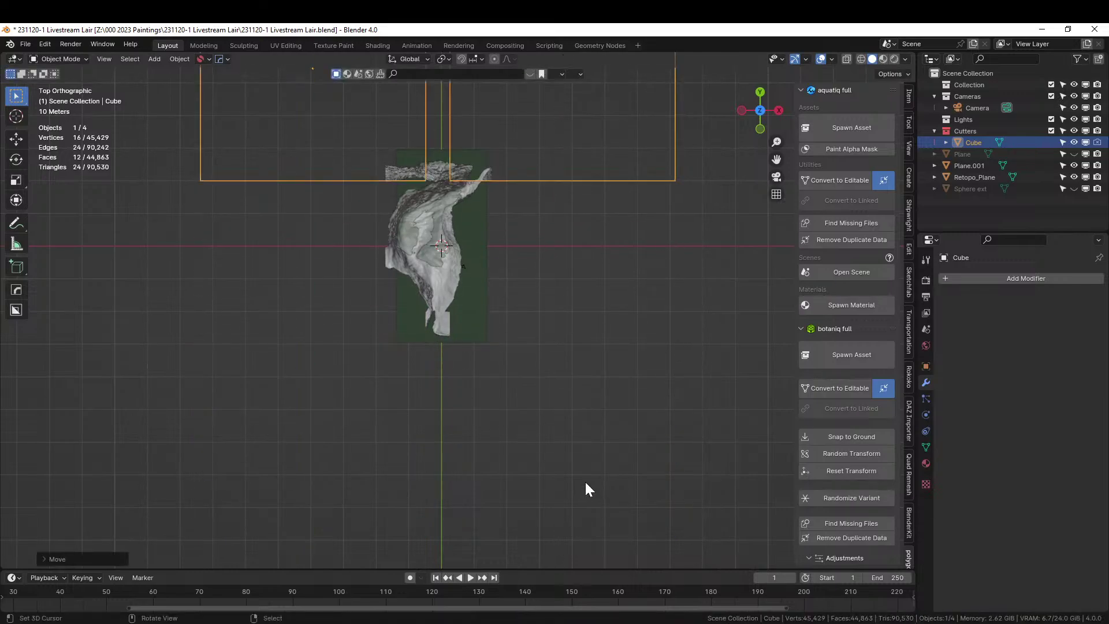
# Shift the doubled cutter cube along X to line its gap up with the canyon's positive-Y opening, and adjust it along Y.
pyautogui.keyDown('shift'); pyautogui.scroll(5, 587, 488); pyautogui.keyUp('shift')
pyautogui.press('g')
pyautogui.press('x')
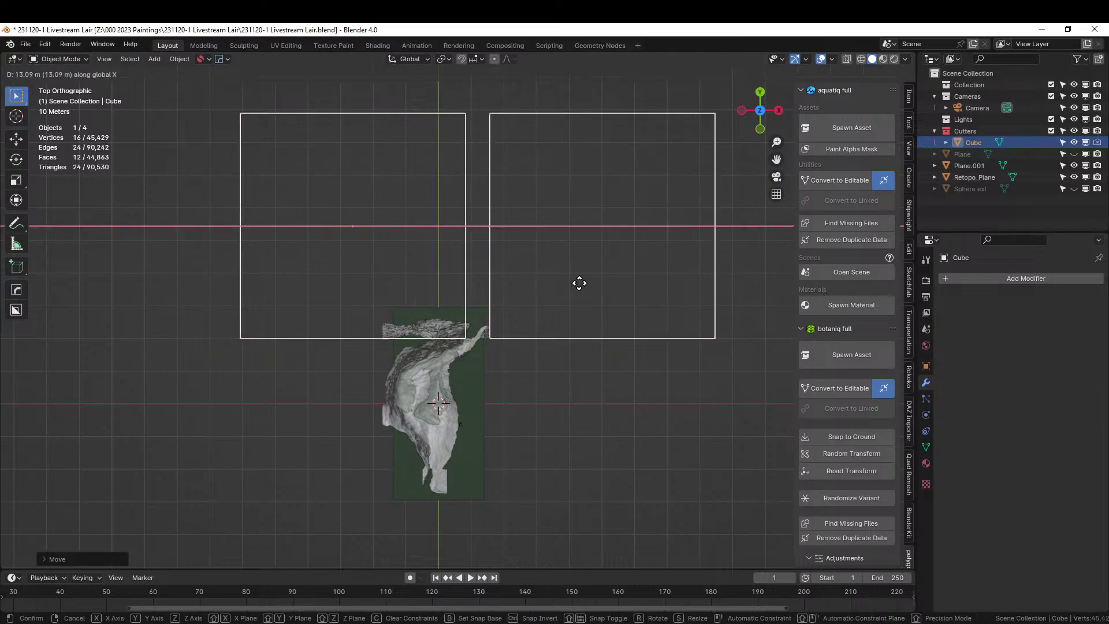
pyautogui.click(568, 278)
pyautogui.moveTo(566, 279); pyautogui.dragTo(522, 337, button='middle')
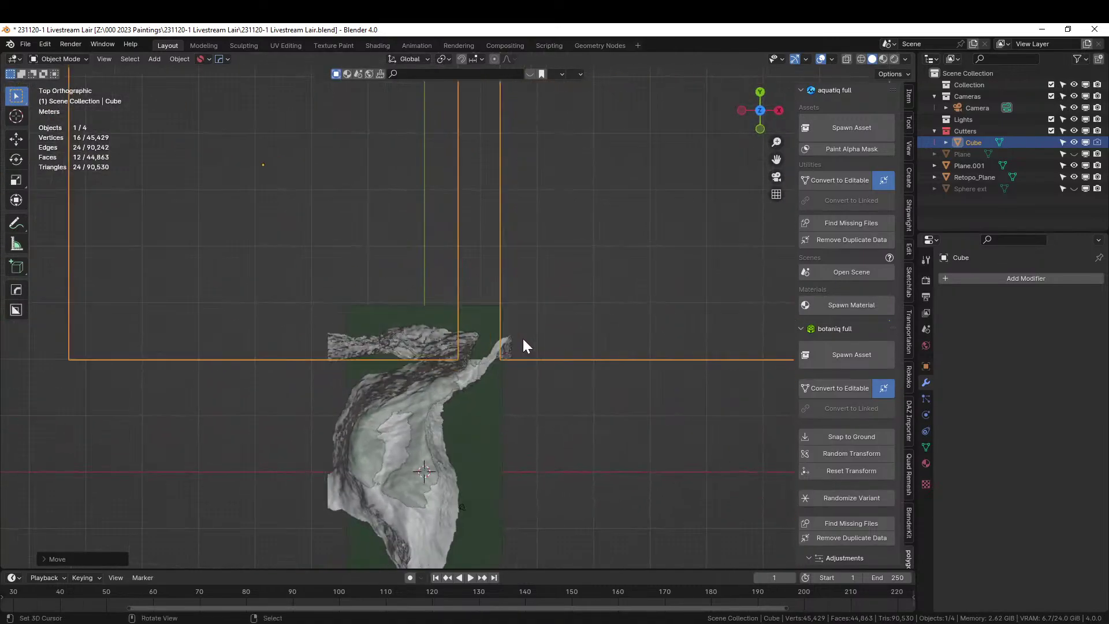
pyautogui.press('g')
pyautogui.press('y')
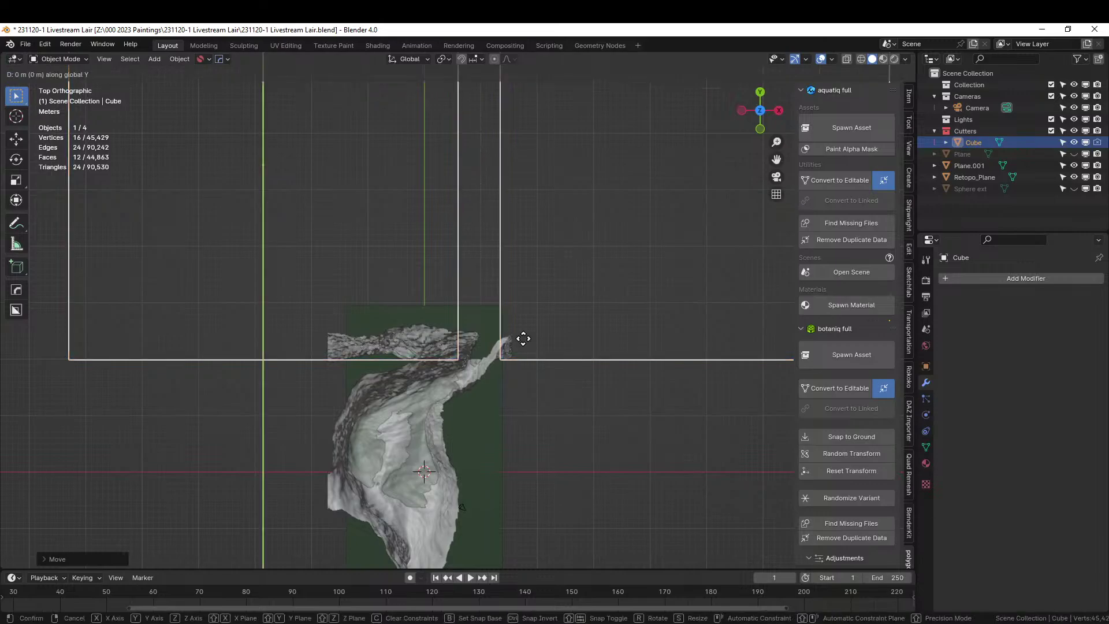
pyautogui.click(523, 333)
# Subtract the doubled cube from the canyon with a HardOps Boolean difference.
pyautogui.moveTo(524, 331); pyautogui.dragTo(448, 333, button='middle')
pyautogui.keyDown('shift'); pyautogui.click(324, 292); pyautogui.keyUp('shift')
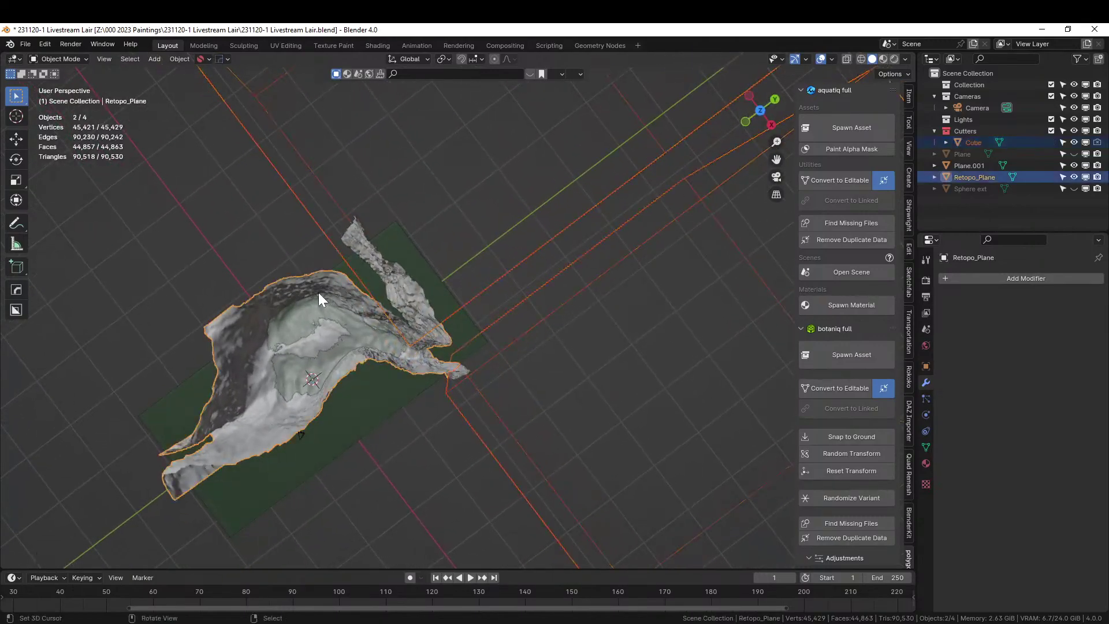
pyautogui.press('ctrl+KP_Subtract')
pyautogui.moveTo(319, 297); pyautogui.dragTo(465, 327, button='middle')
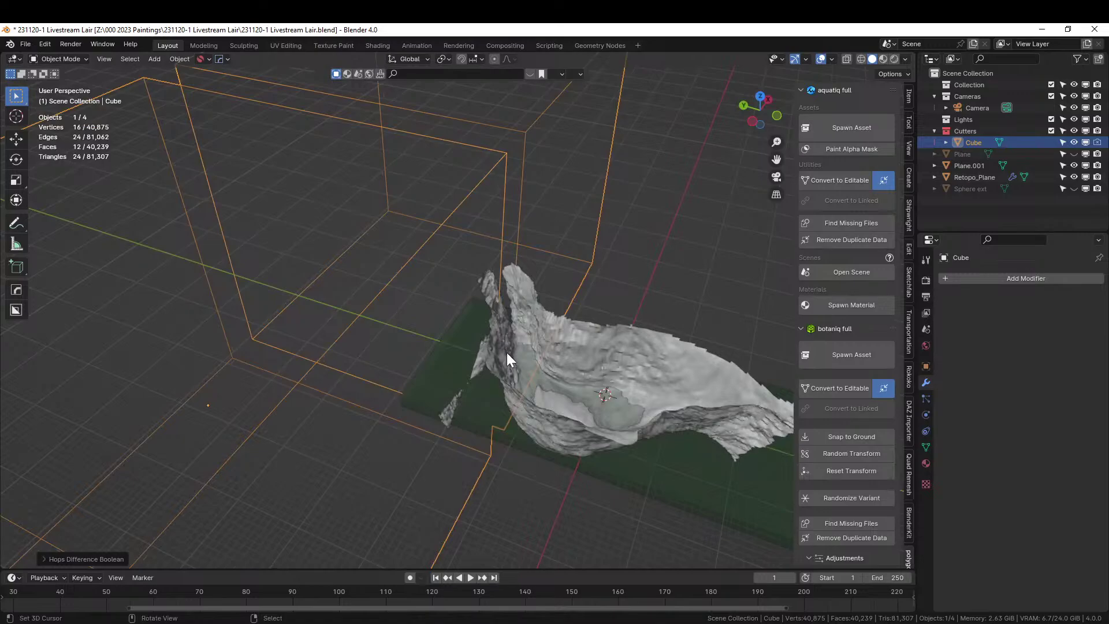
# Apply the canyon's Boolean modifier and delete the cutter cube.
pyautogui.click(542, 309)
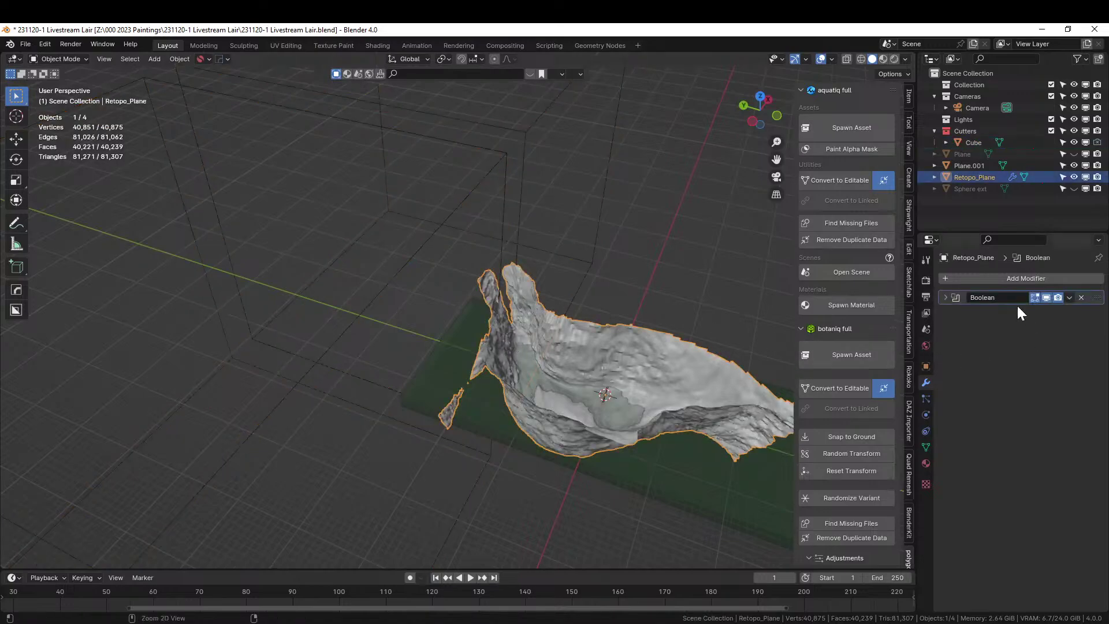
pyautogui.hotkey('ctrl', 'a')
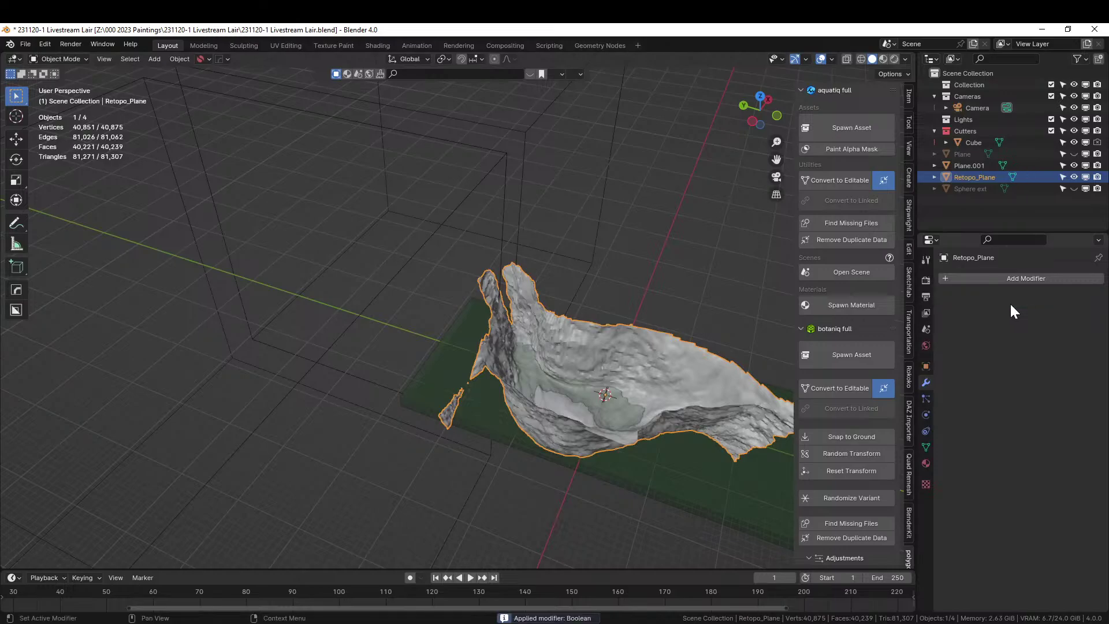
pyautogui.click(489, 171)
pyautogui.press('Delete')
# In Edit Mode, delete all canyon fragments not linked to the main mesh, and save the file from Object Mode.
pyautogui.moveTo(500, 179); pyautogui.dragTo(534, 266, button='middle')
pyautogui.click(543, 240)
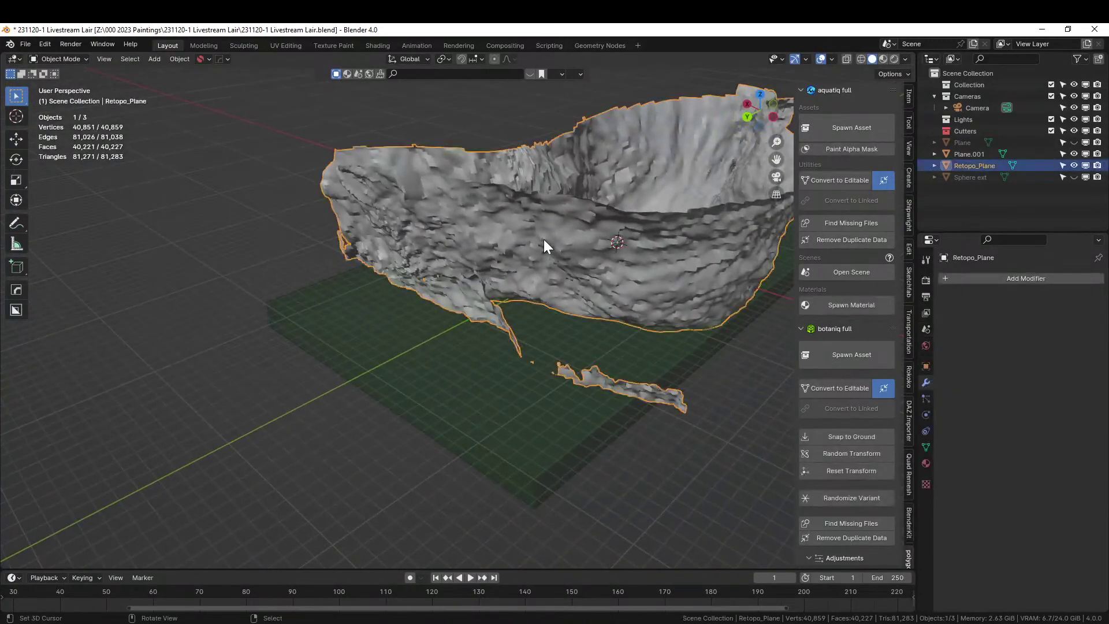
pyautogui.press('Tab')
pyautogui.hotkey('ctrl', 'l')
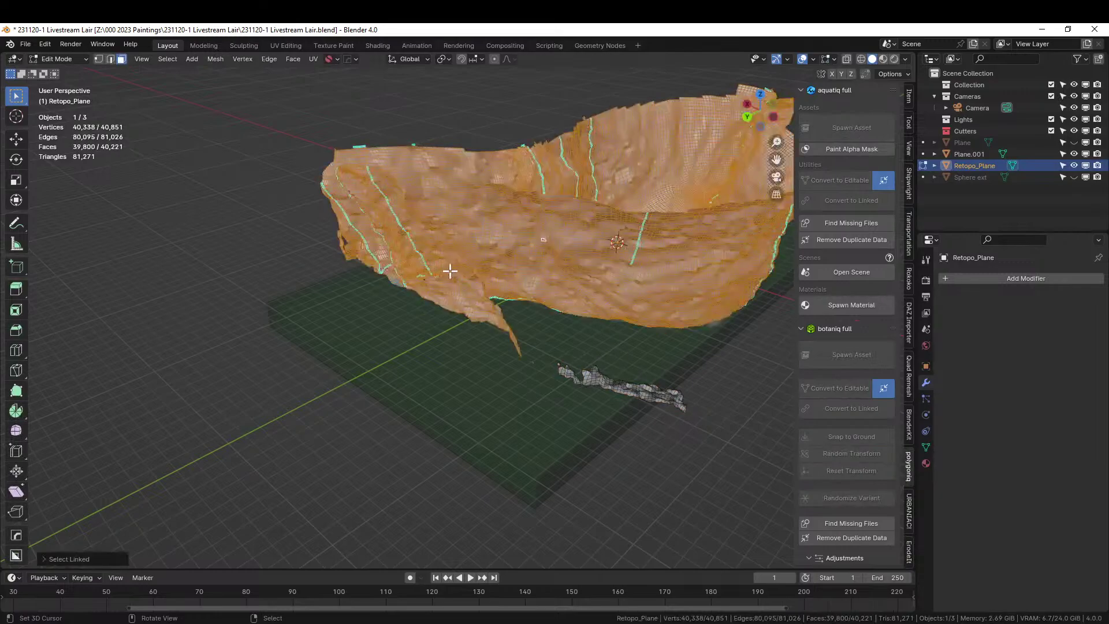
pyautogui.hotkey('ctrl', 'i')
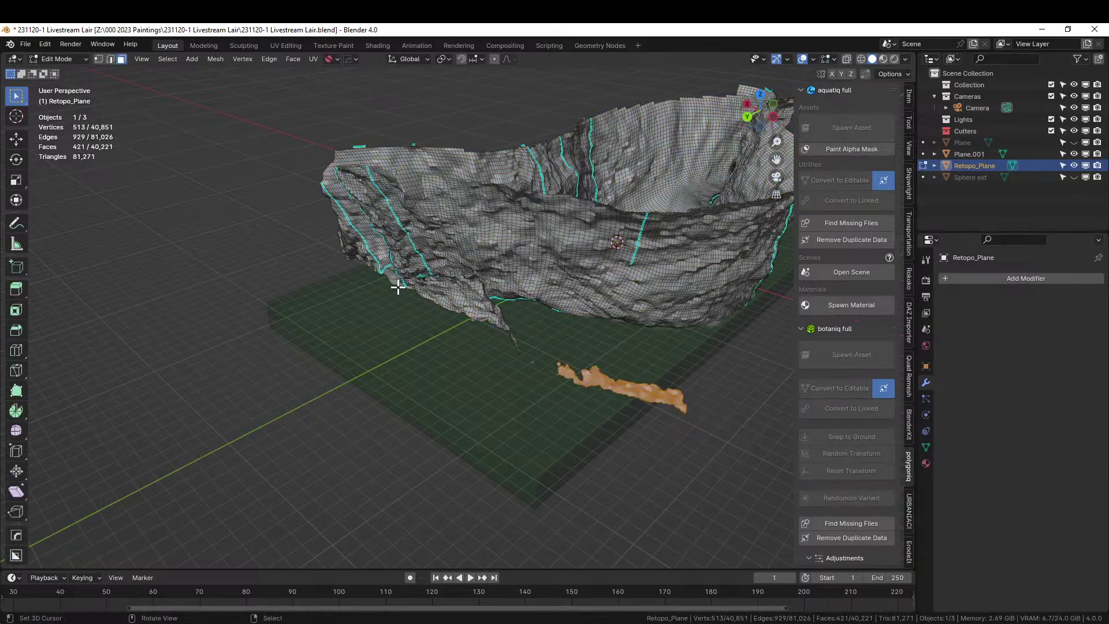
pyautogui.press('x')
pyautogui.click(373, 260)
pyautogui.moveTo(373, 260); pyautogui.dragTo(508, 255, button='middle')
pyautogui.press('Tab')
pyautogui.moveTo(446, 324); pyautogui.dragTo(466, 364, button='middle')
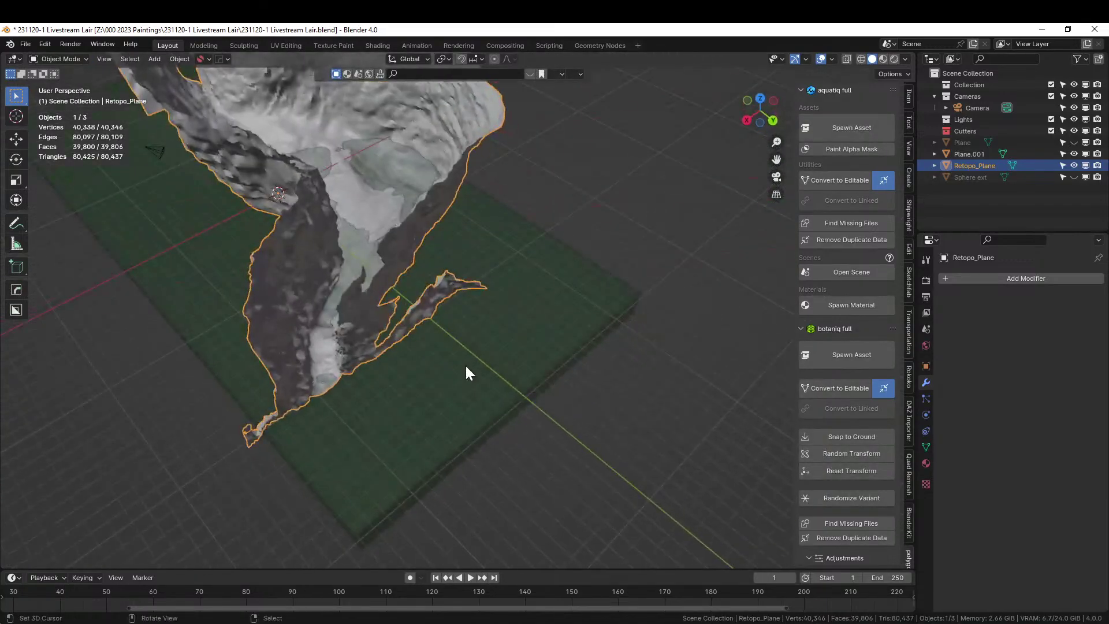
pyautogui.hotkey('ctrl', 's')
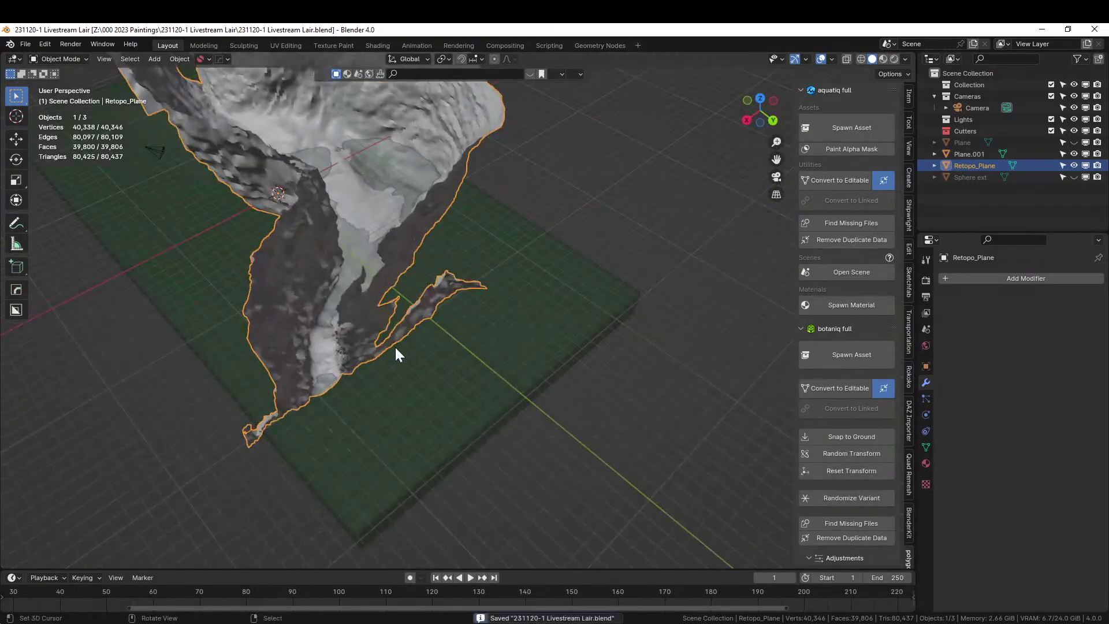
# Select the water slab and check the scene's normals with the Face Orientation overlay, switching it off again.
pyautogui.moveTo(390, 348); pyautogui.dragTo(552, 204, button='middle')
pyautogui.click(521, 233)
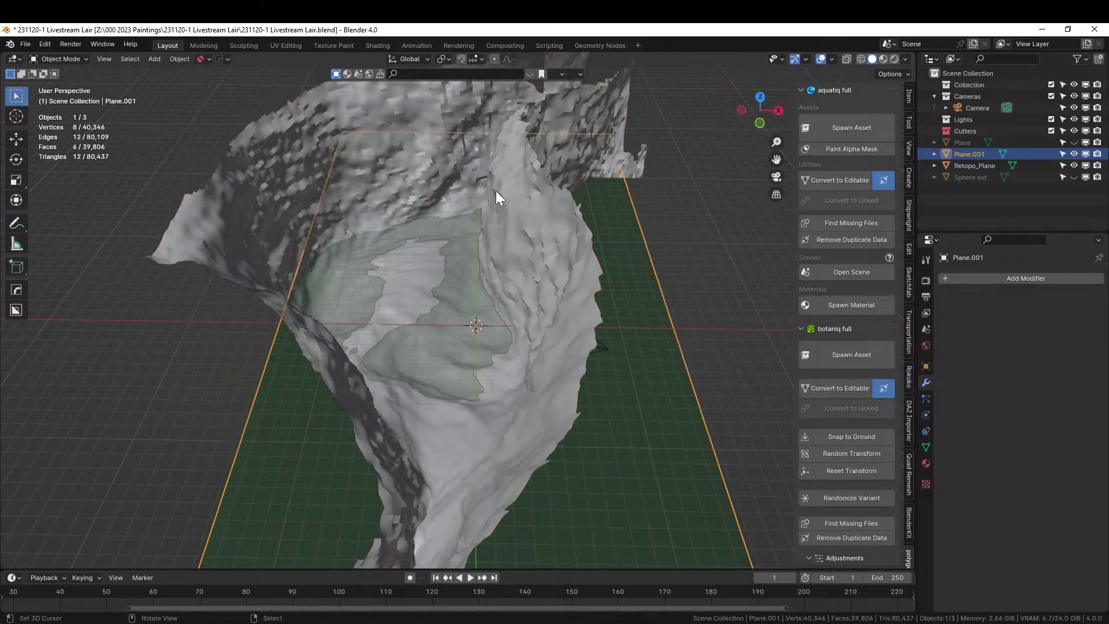
pyautogui.hotkey('shift', 'z')
pyautogui.click(397, 207)
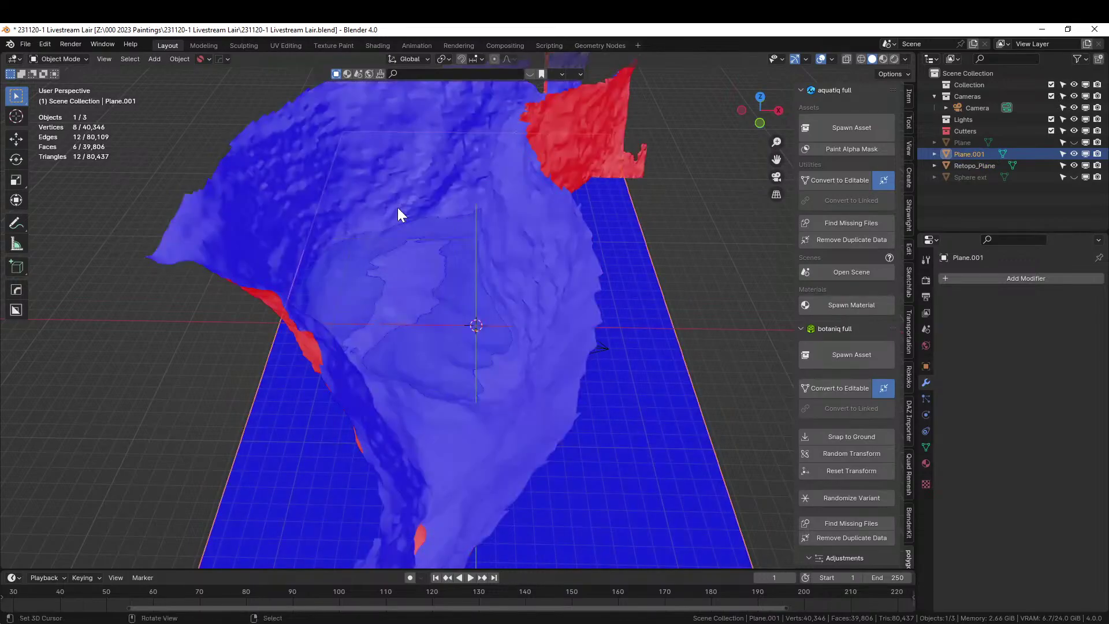
pyautogui.moveTo(397, 207)
pyautogui.mouseDown(button='middle')
pyautogui.moveTo(649, 240)
pyautogui.moveTo(634, 231)
pyautogui.moveTo(578, 275)
pyautogui.moveTo(443, 270)
pyautogui.moveTo(450, 299)
pyautogui.moveTo(540, 268)
pyautogui.moveTo(413, 274)
pyautogui.mouseUp(button='middle')
pyautogui.hotkey('shift', 'z')
pyautogui.click(604, 238)
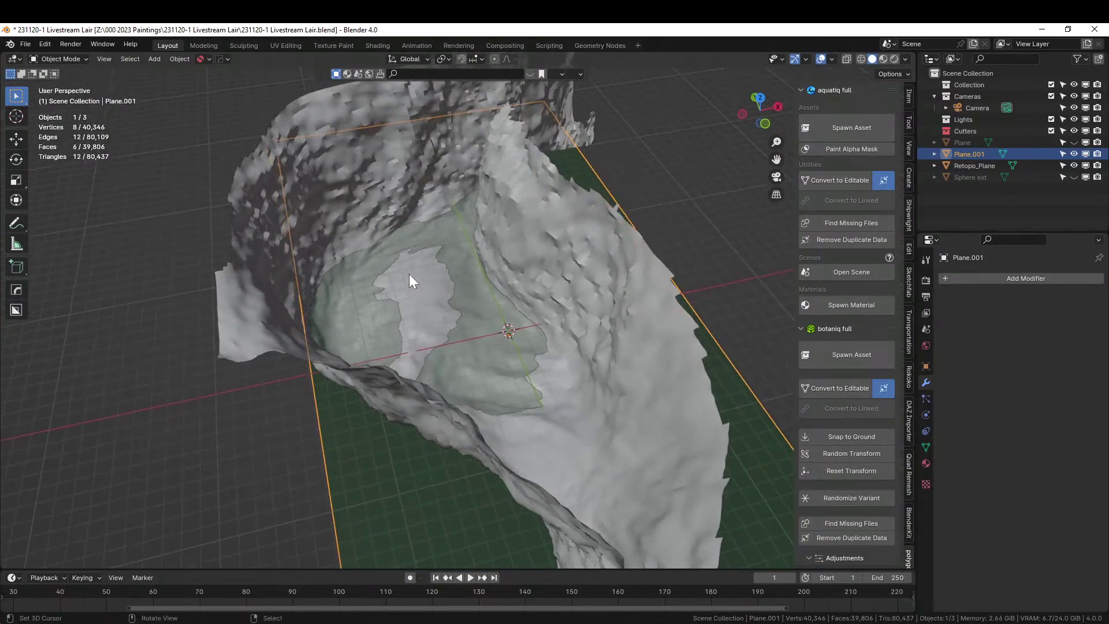
# In Geo-Scatter, set the canyon mesh Retopo_Plane as the scatter emitter.
pyautogui.moveTo(380, 278); pyautogui.dragTo(397, 257, button='middle')
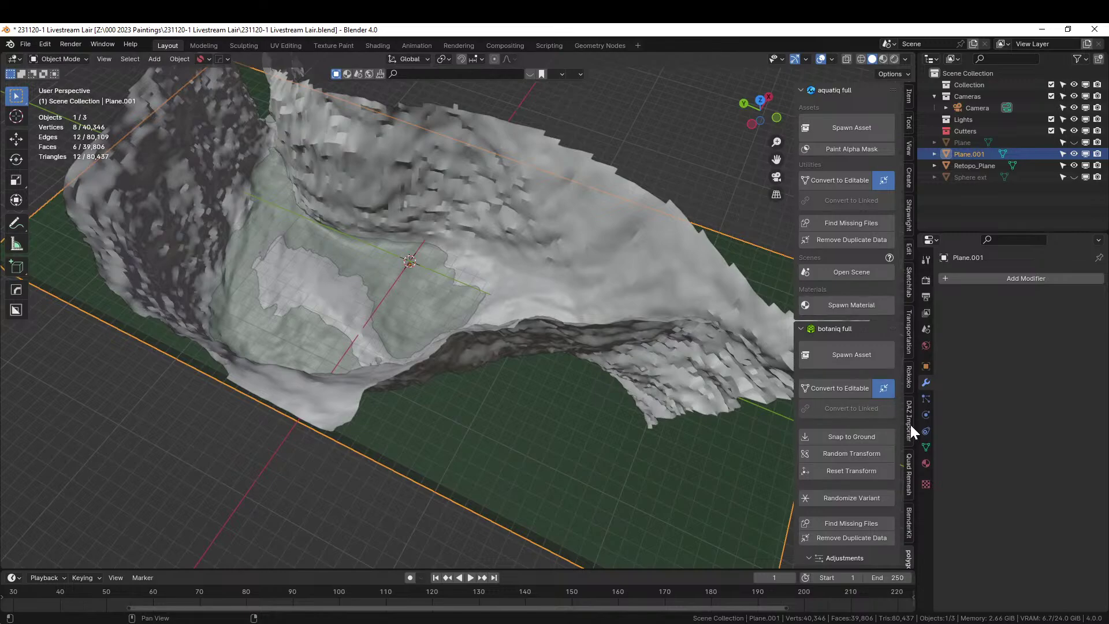
pyautogui.scroll(-10, 910, 425)
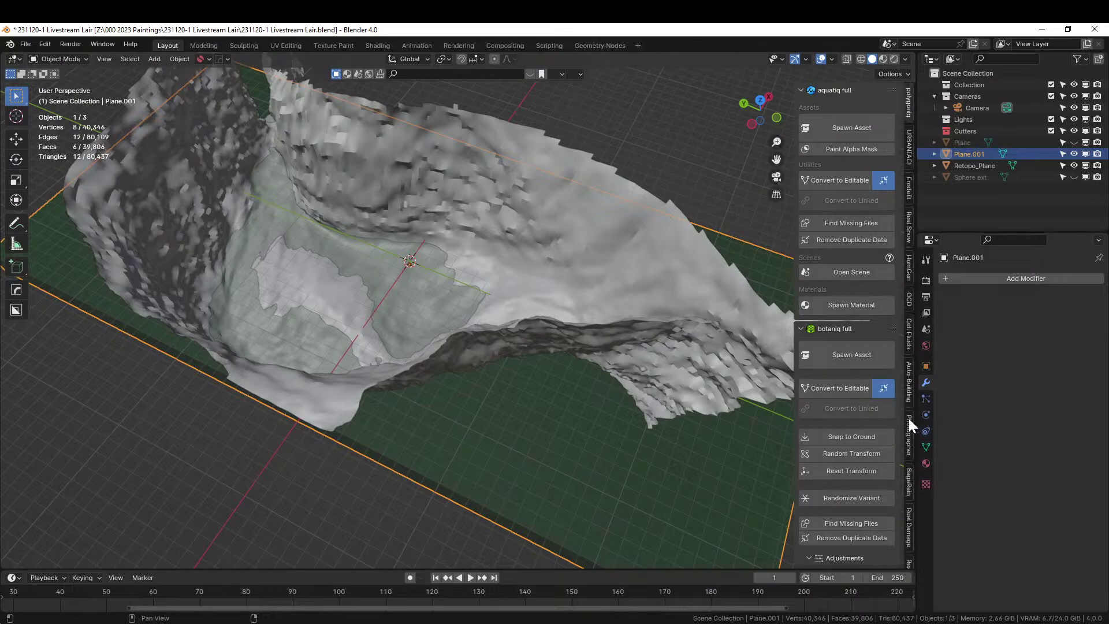
pyautogui.scroll(-8, 909, 421)
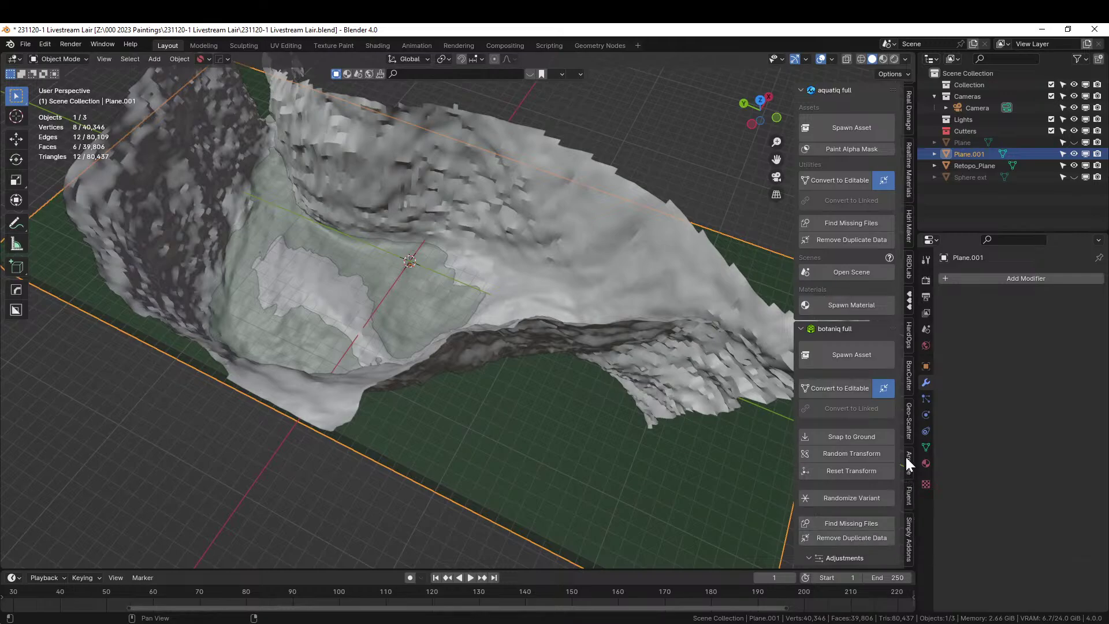
pyautogui.click(910, 426)
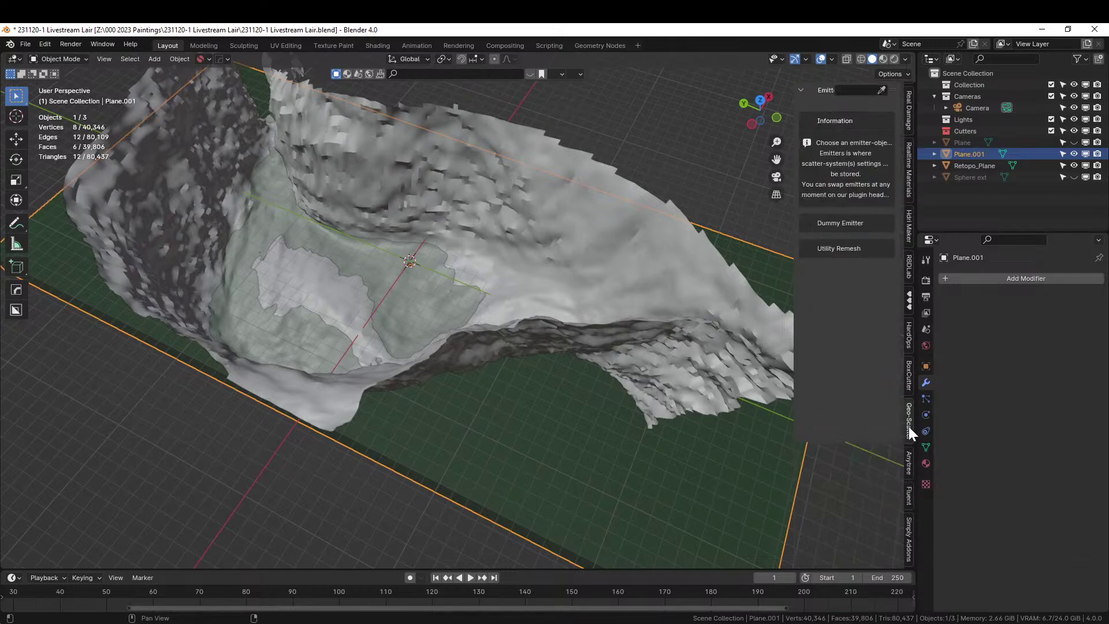
pyautogui.click(882, 90)
pyautogui.click(549, 162)
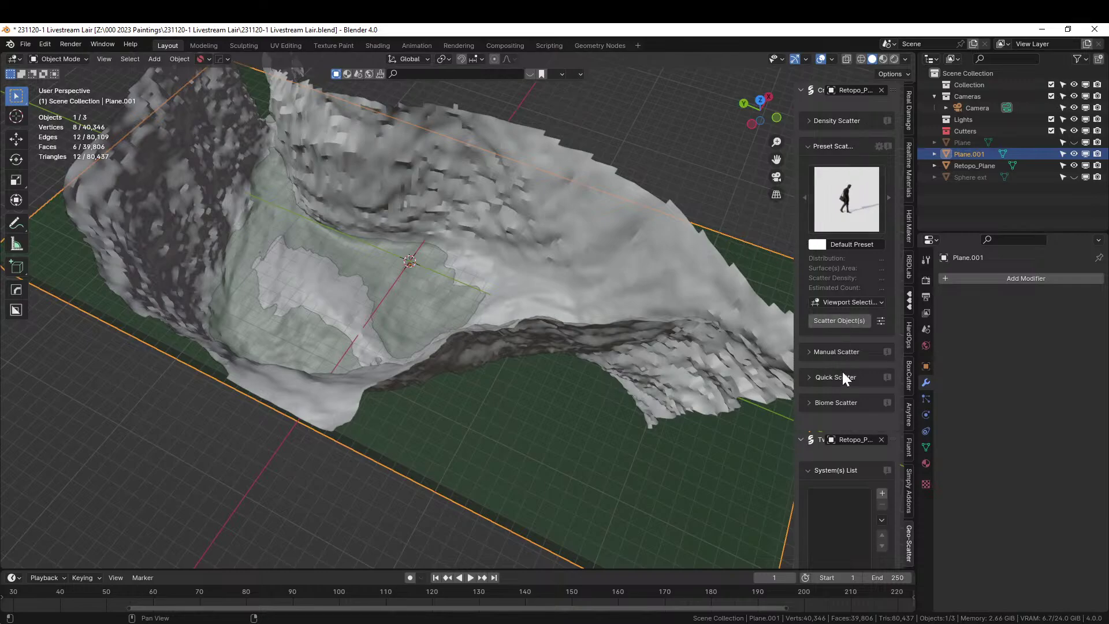
# Save the file and open Geo-Scatter's biome library.
pyautogui.click(809, 401)
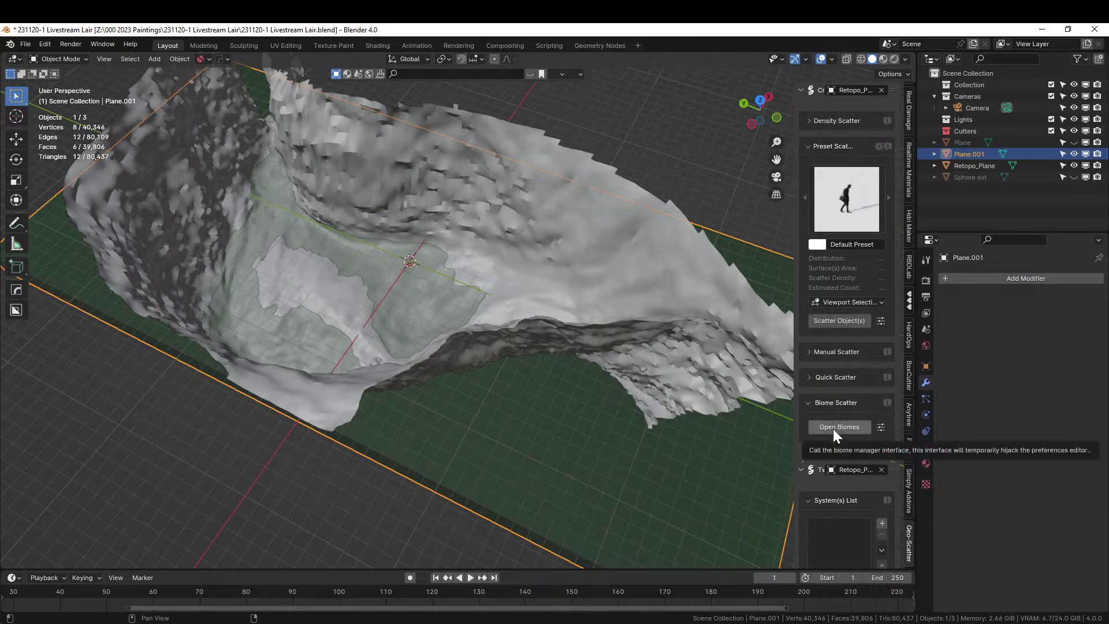
pyautogui.hotkey('ctrl', 's')
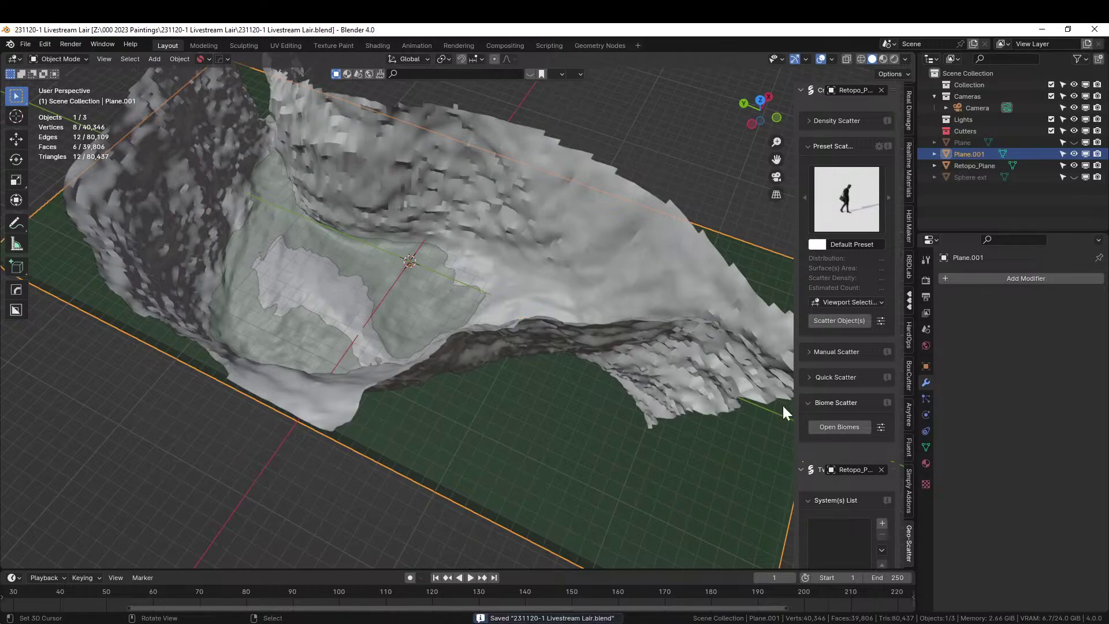
pyautogui.click(833, 427)
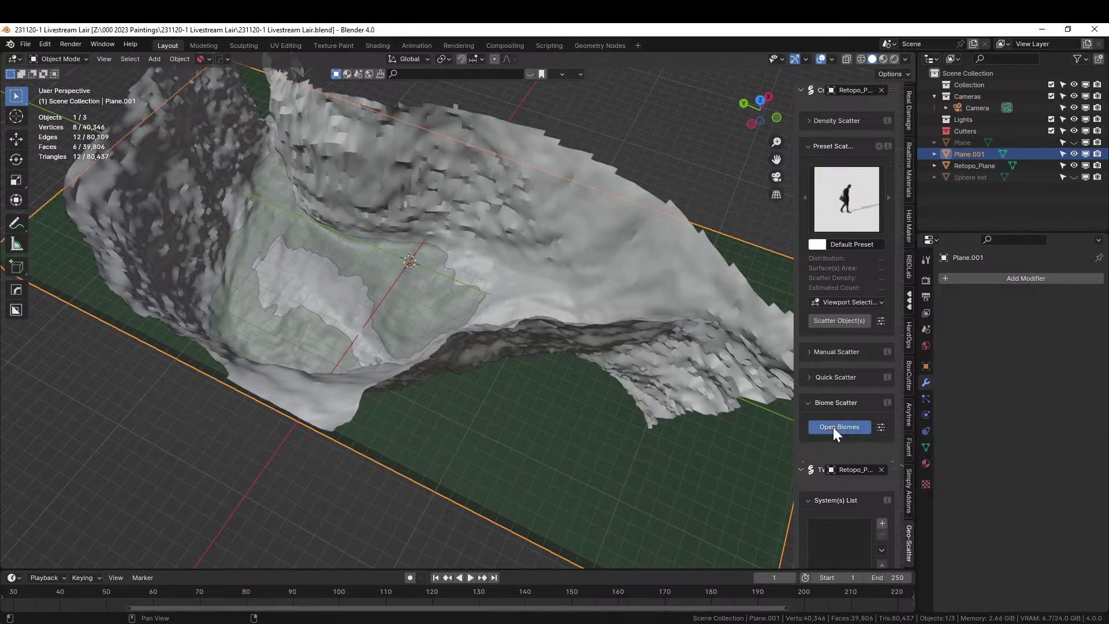
# Move the biome library window aside, scatter a giant mushroom biome over the canyon, and frame the scattered scene.
pyautogui.click(228, 43)
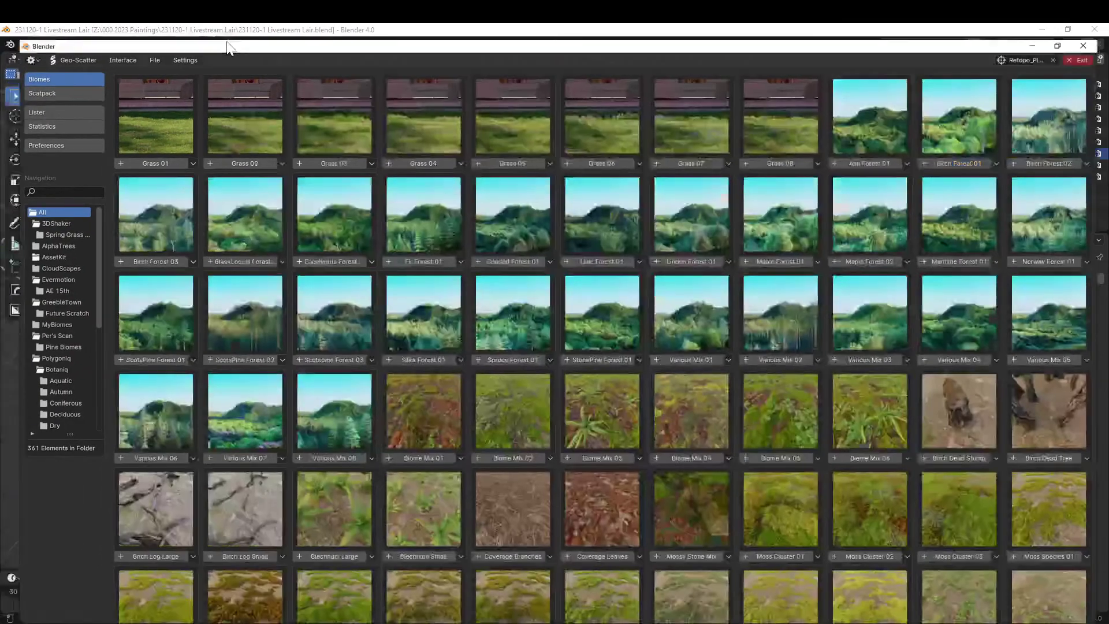
pyautogui.moveTo(441, 34); pyautogui.dragTo(437, 19)
pyautogui.hotkey('alt', 'Tab')
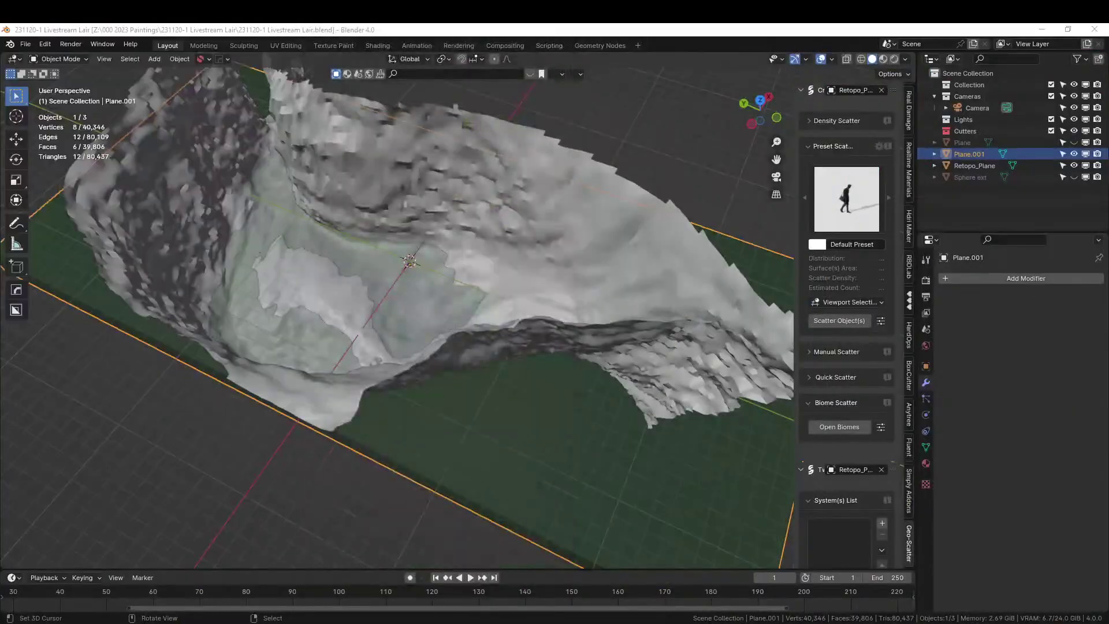
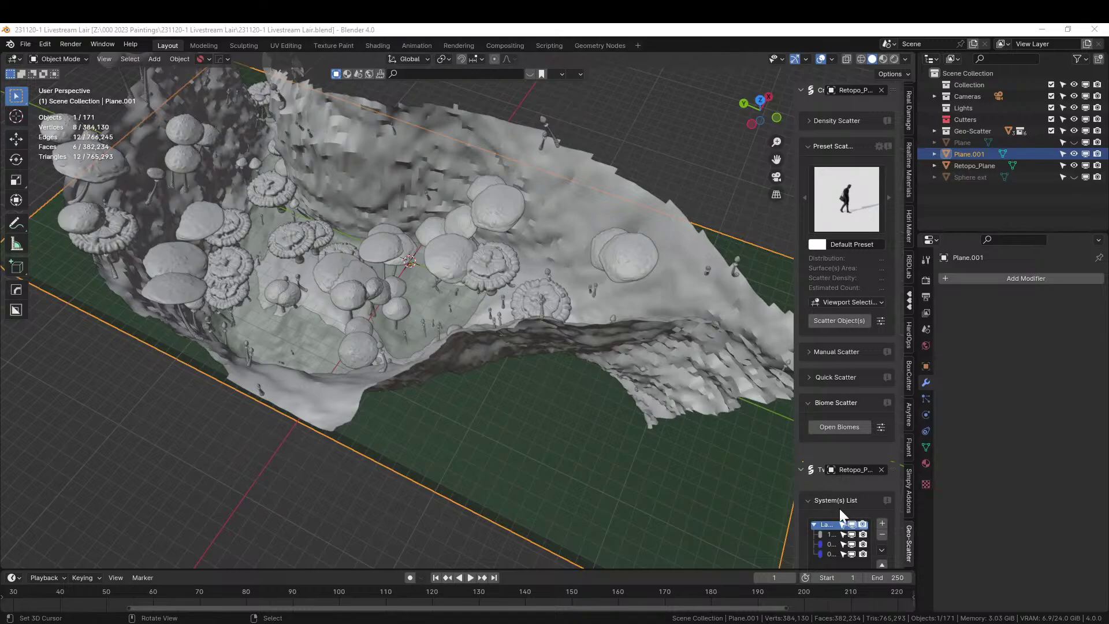
pyautogui.press('KP_Decimal')
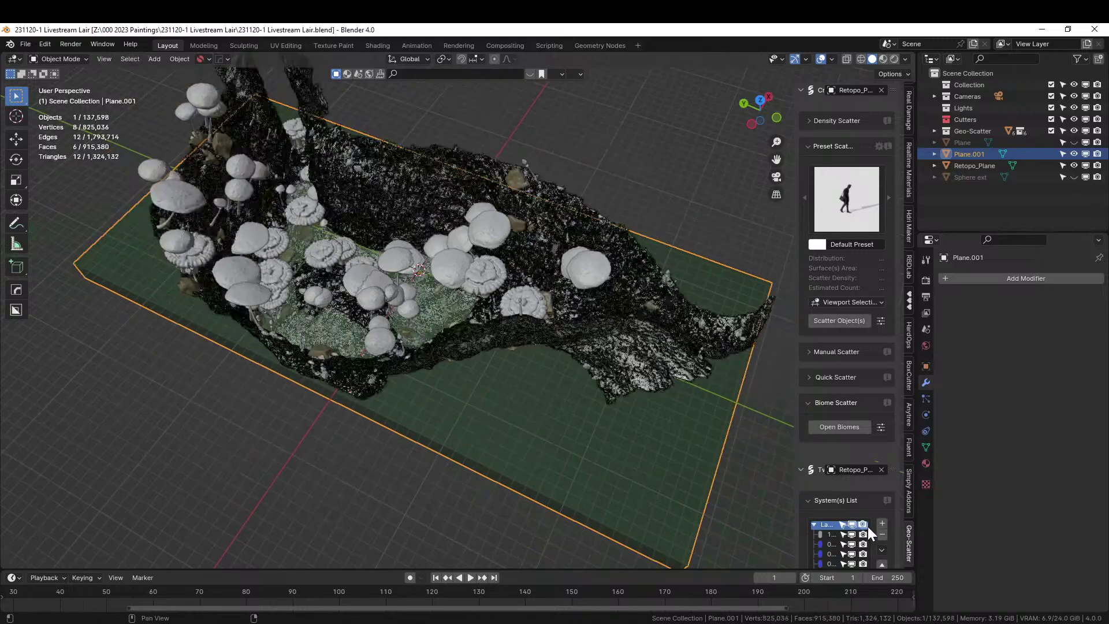
pyautogui.scroll(-2, 868, 526)
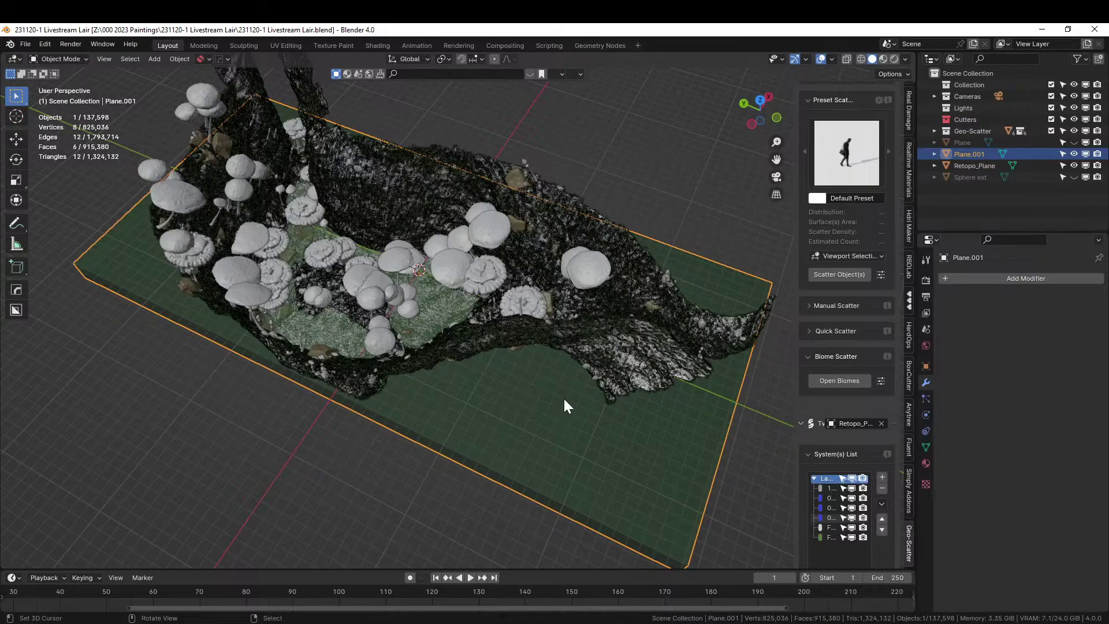
pyautogui.moveTo(563, 397); pyautogui.dragTo(664, 416, button='middle')
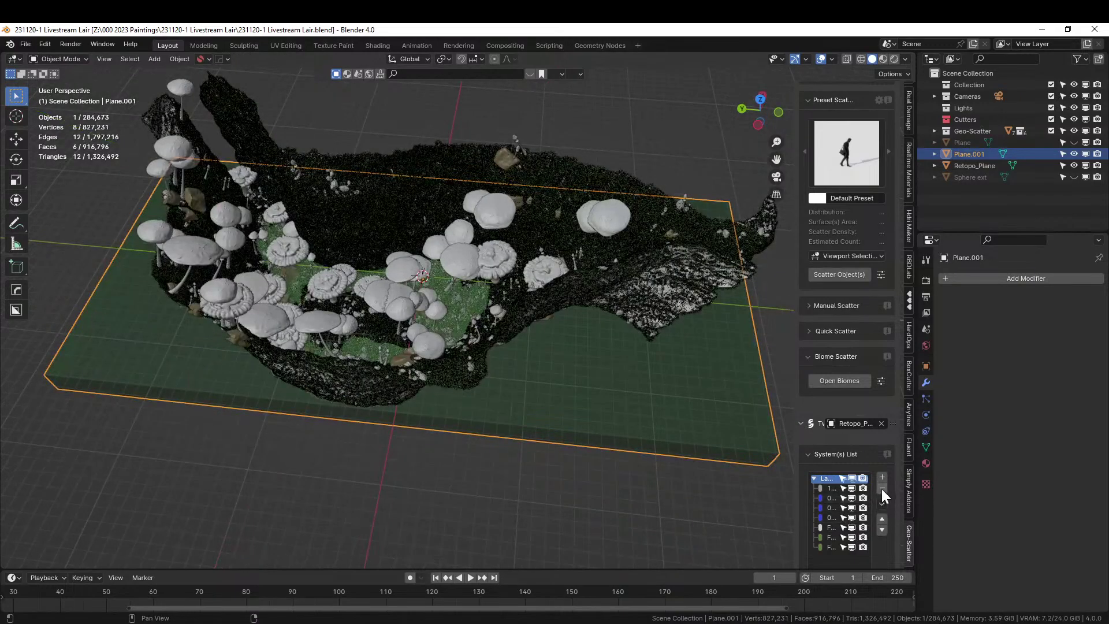
# Replace the mushroom biome on the canyon with a forest biome of trees, flowers and grass, and save the file.
pyautogui.keyDown('alt'); pyautogui.click(881, 489); pyautogui.keyUp('alt')
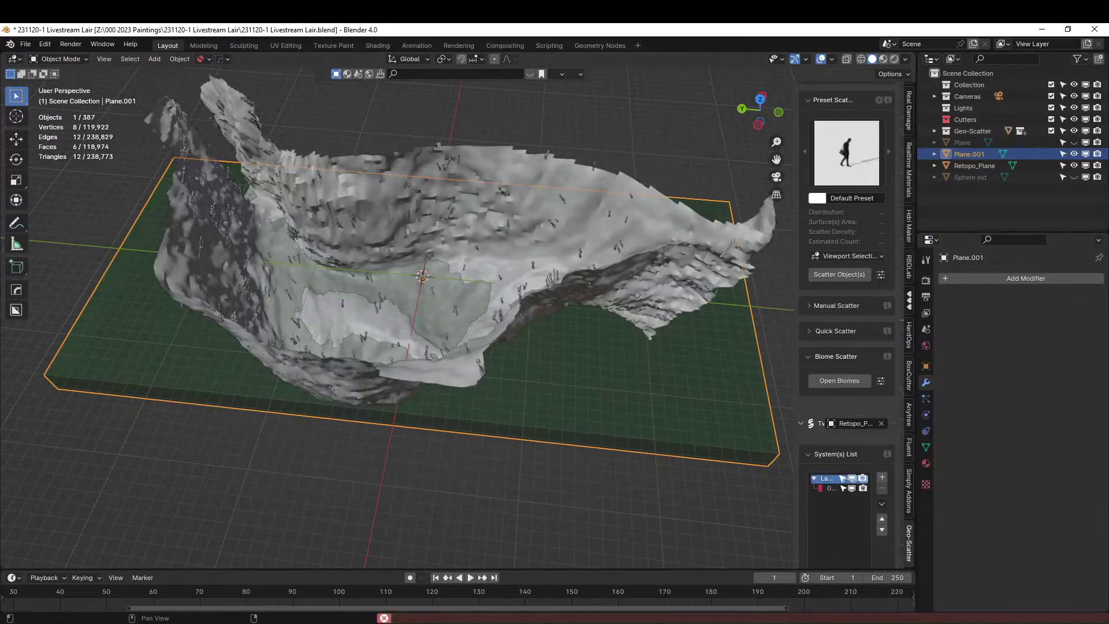
pyautogui.click(881, 488)
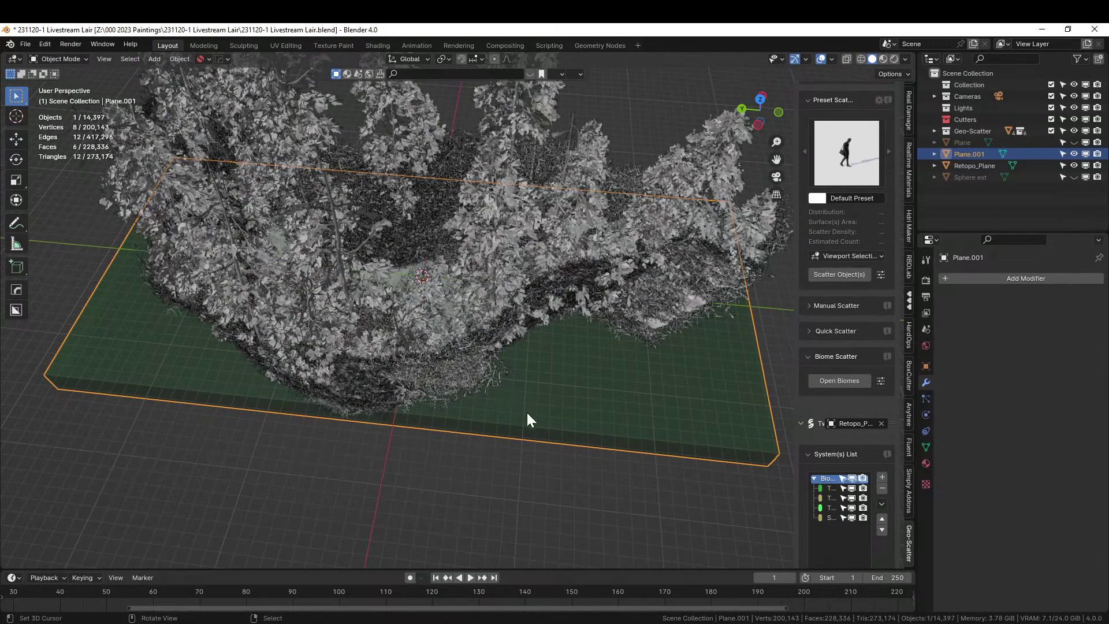
pyautogui.moveTo(527, 414); pyautogui.dragTo(387, 398, button='middle')
pyautogui.scroll(5, 638, 387)
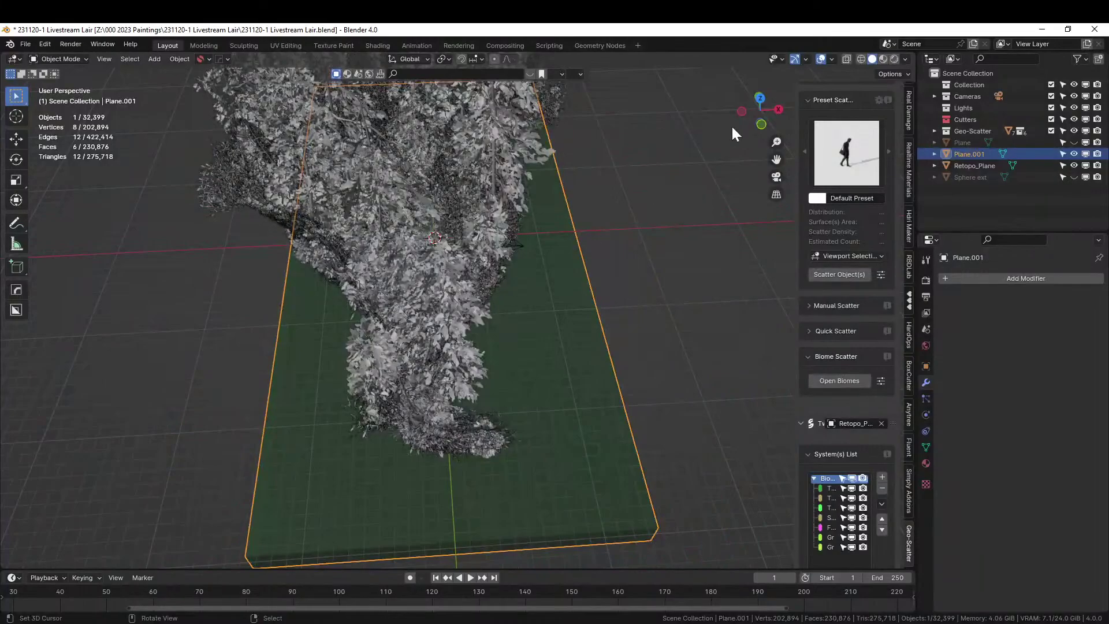
pyautogui.hotkey('ctrl', 's')
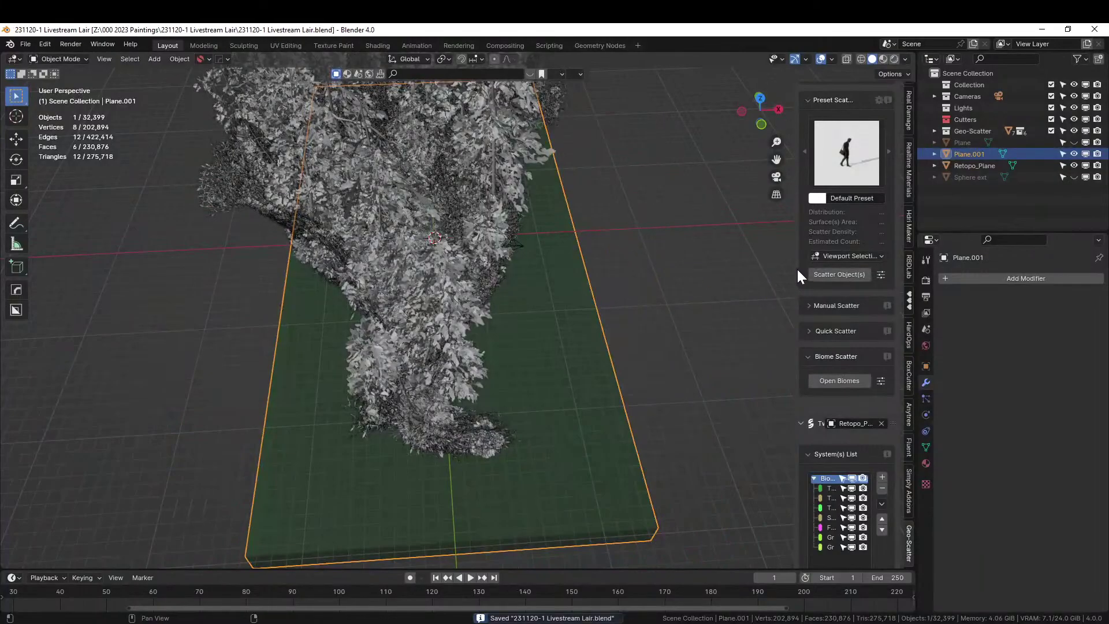
# Widen the Geo-Scatter sidebar and enable the Boolean group culling mask for Biome 01.
pyautogui.moveTo(796, 268); pyautogui.dragTo(715, 272)
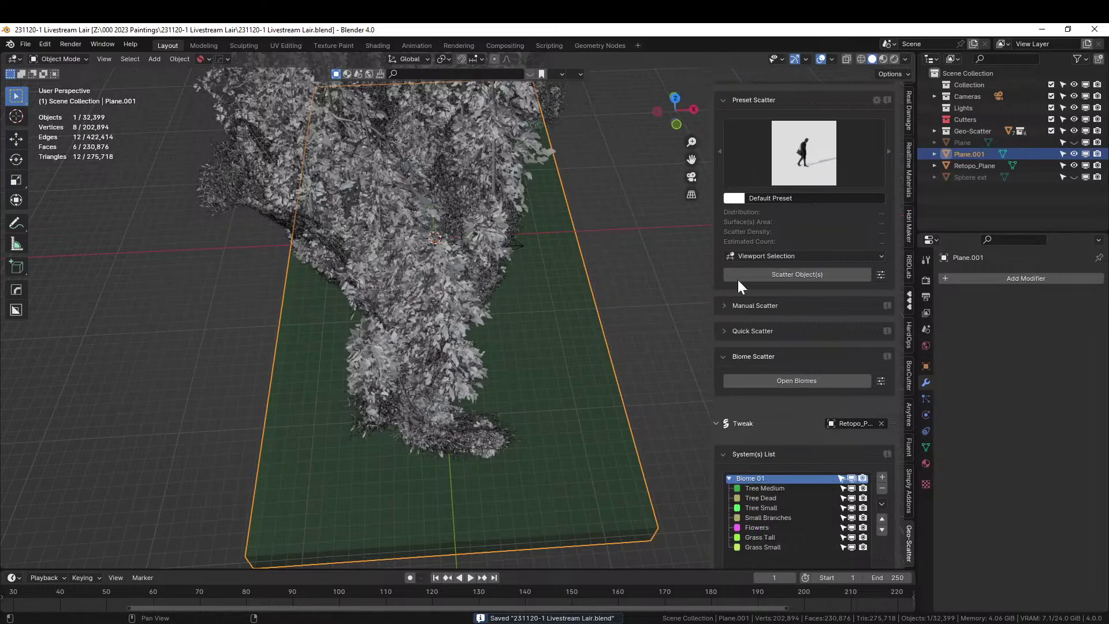
pyautogui.scroll(-5, 771, 411)
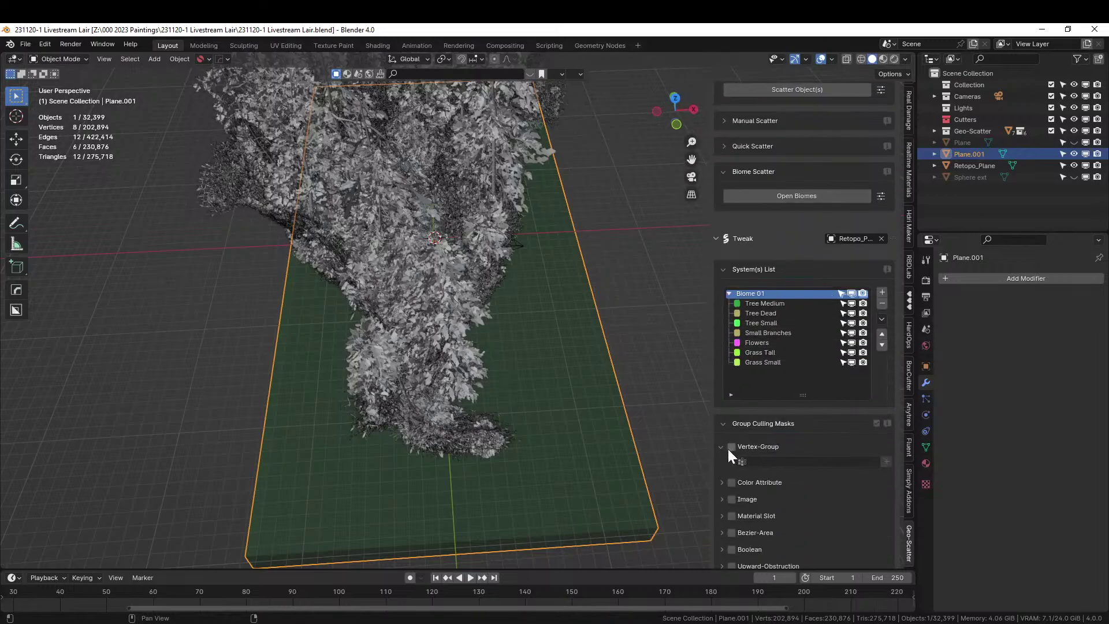
pyautogui.scroll(-4, 778, 478)
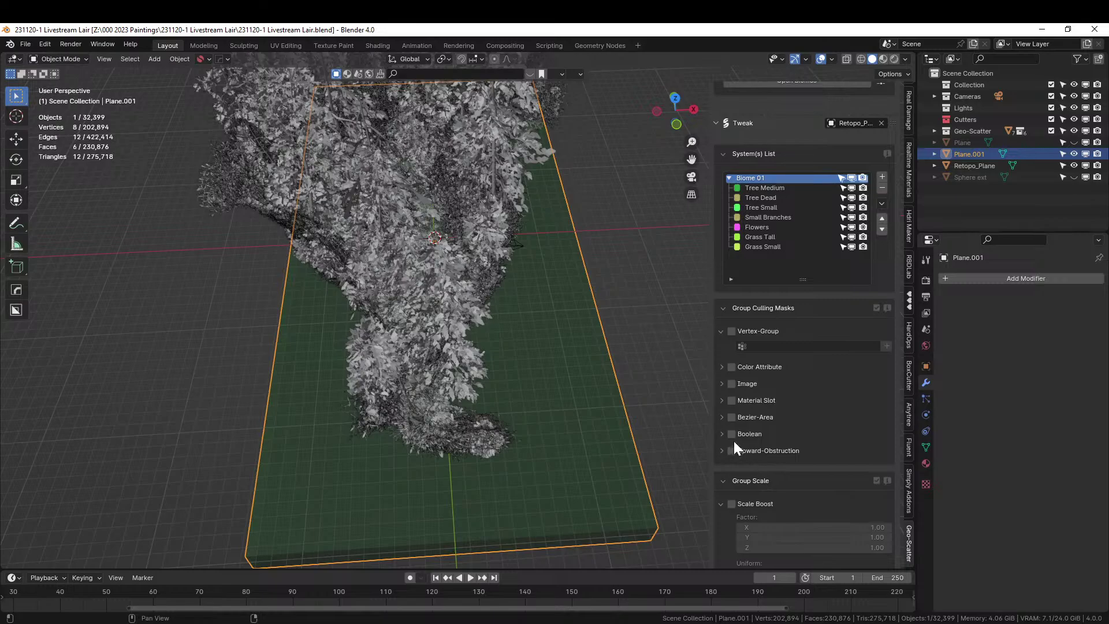
pyautogui.click(732, 433)
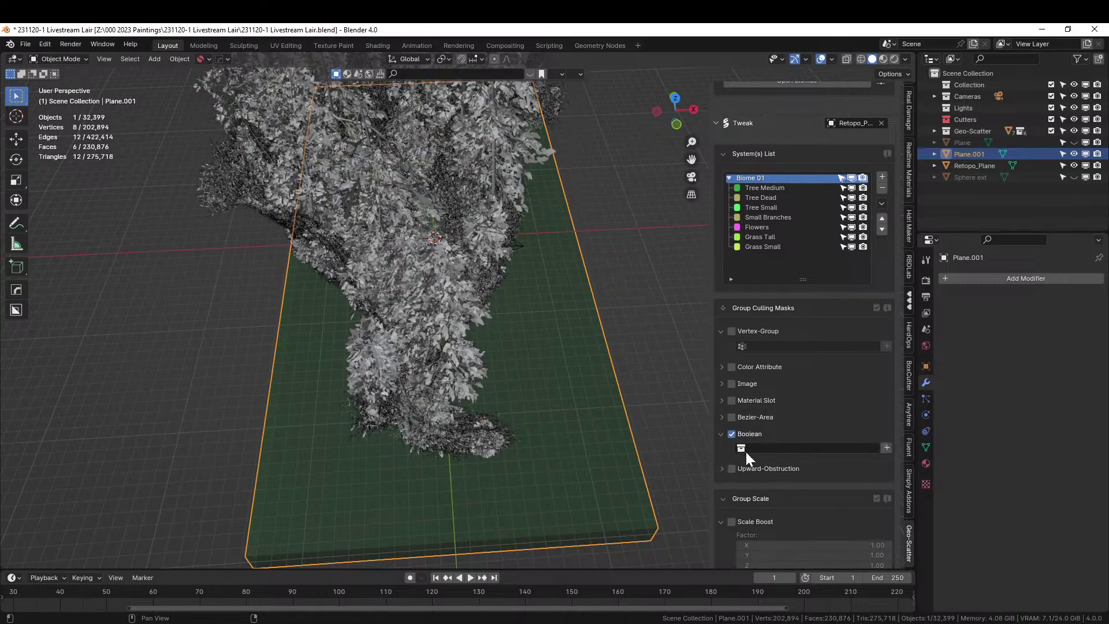
pyautogui.click(745, 448)
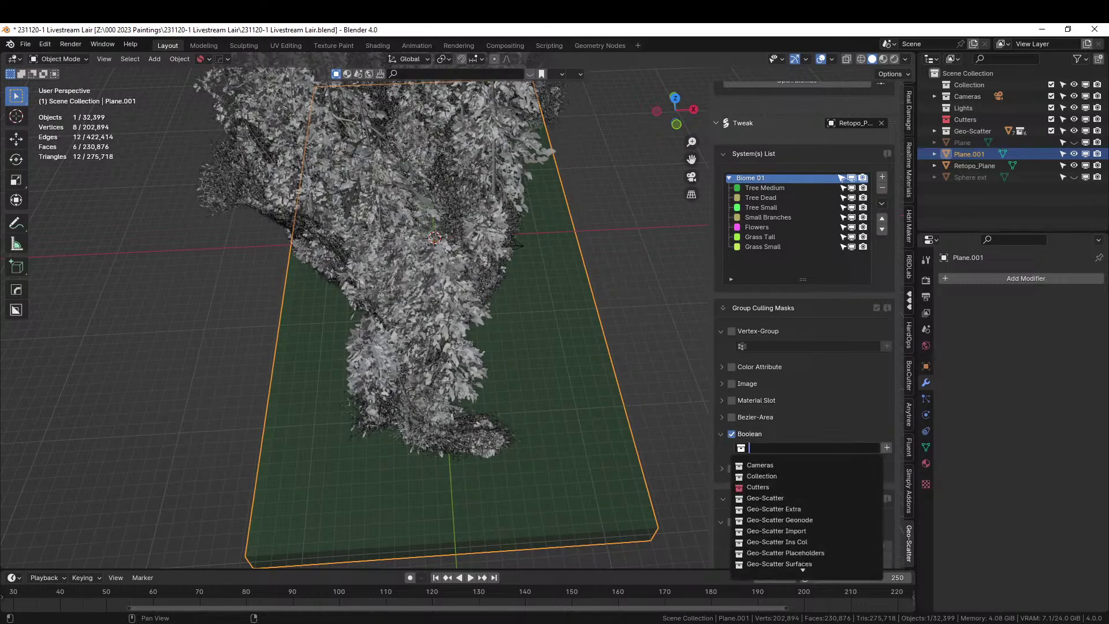
# Move the selected water slab Plane.001 into a new collection named Water.
pyautogui.press('m')
pyautogui.click(566, 298)
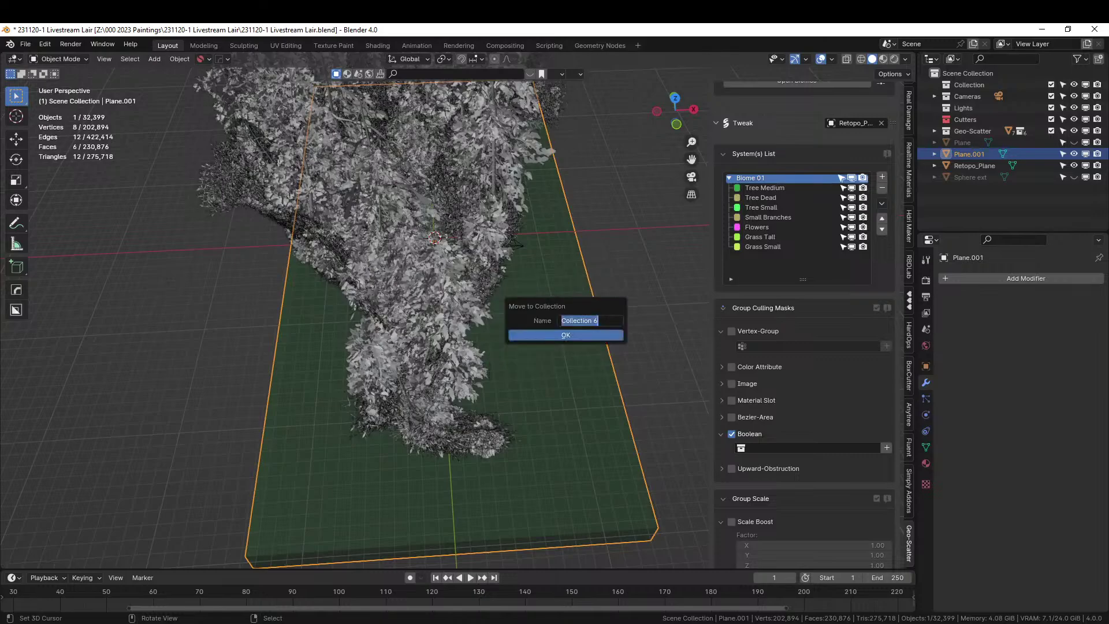
pyautogui.write('Water')
pyautogui.press('Return')
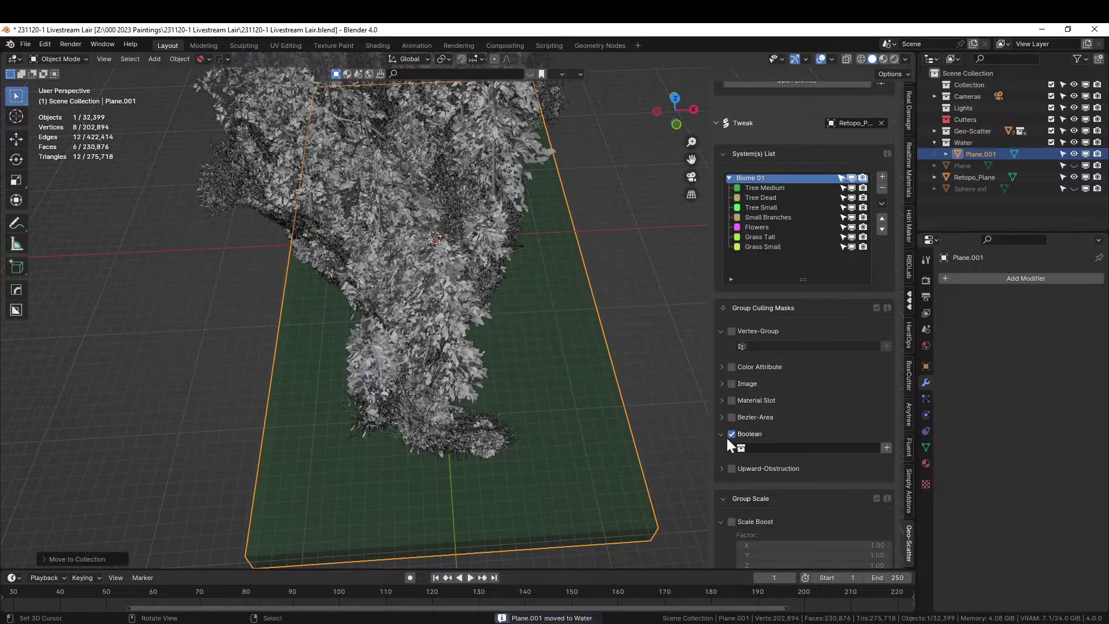
# Assign the Water collection to Biome 01's Boolean culling mask and save the file.
pyautogui.click(744, 446)
pyautogui.write('wat')
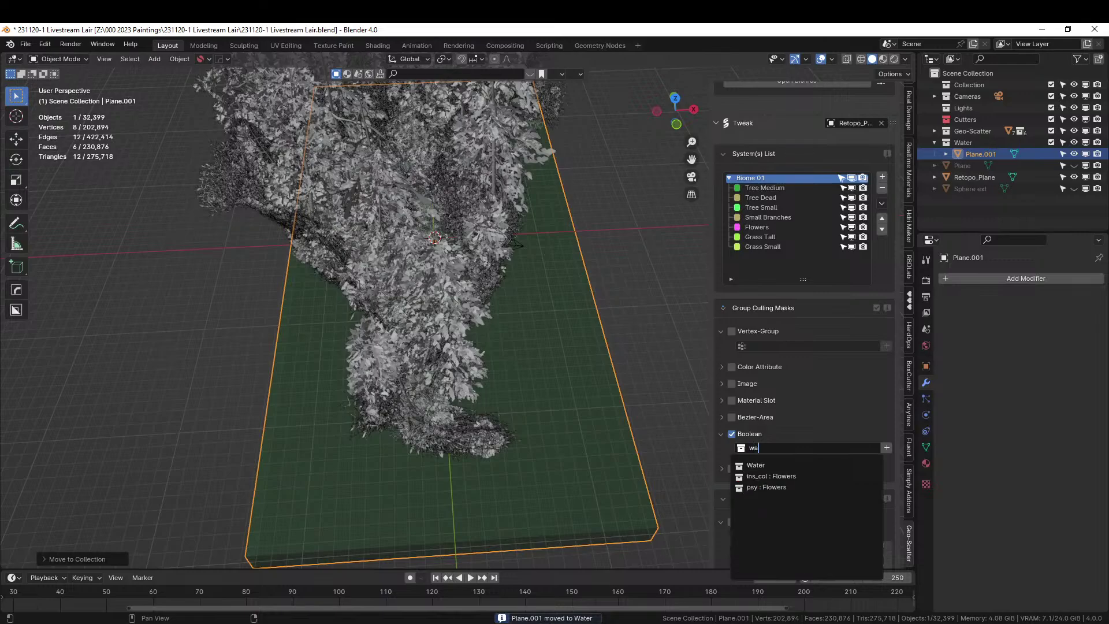
pyautogui.click(758, 466)
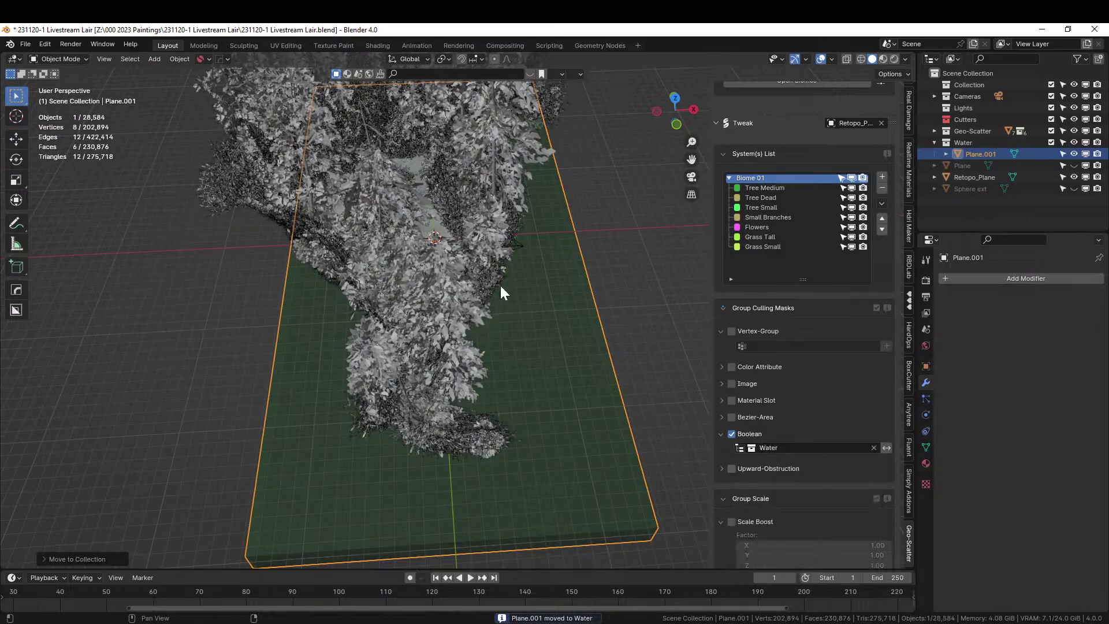
pyautogui.moveTo(500, 283); pyautogui.dragTo(387, 561, button='middle')
pyautogui.scroll(5, 510, 348)
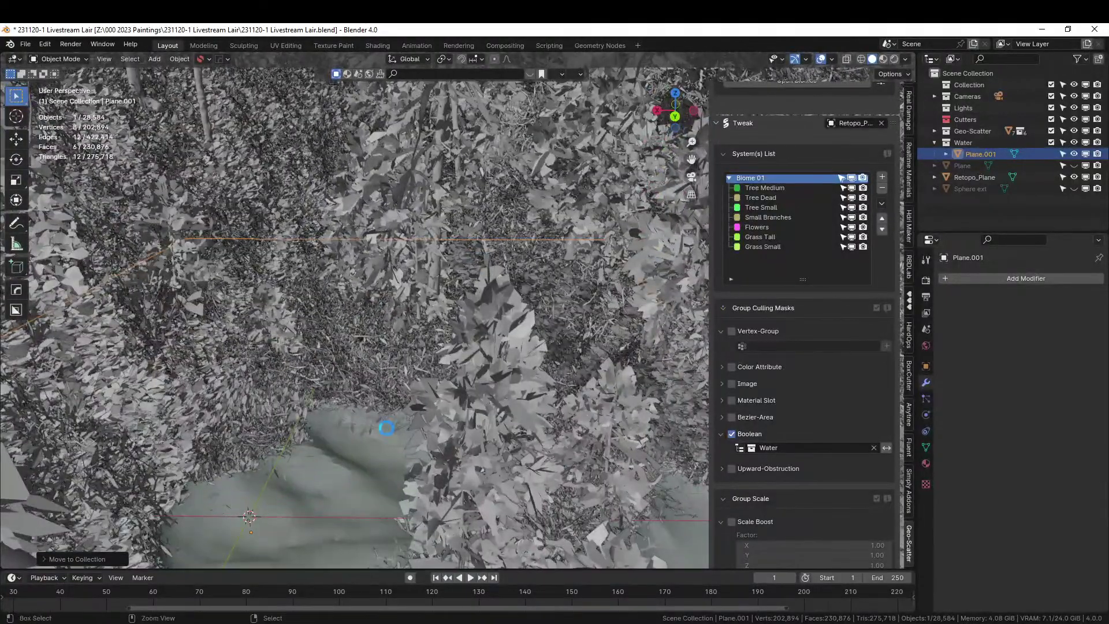
pyautogui.hotkey('ctrl', 's')
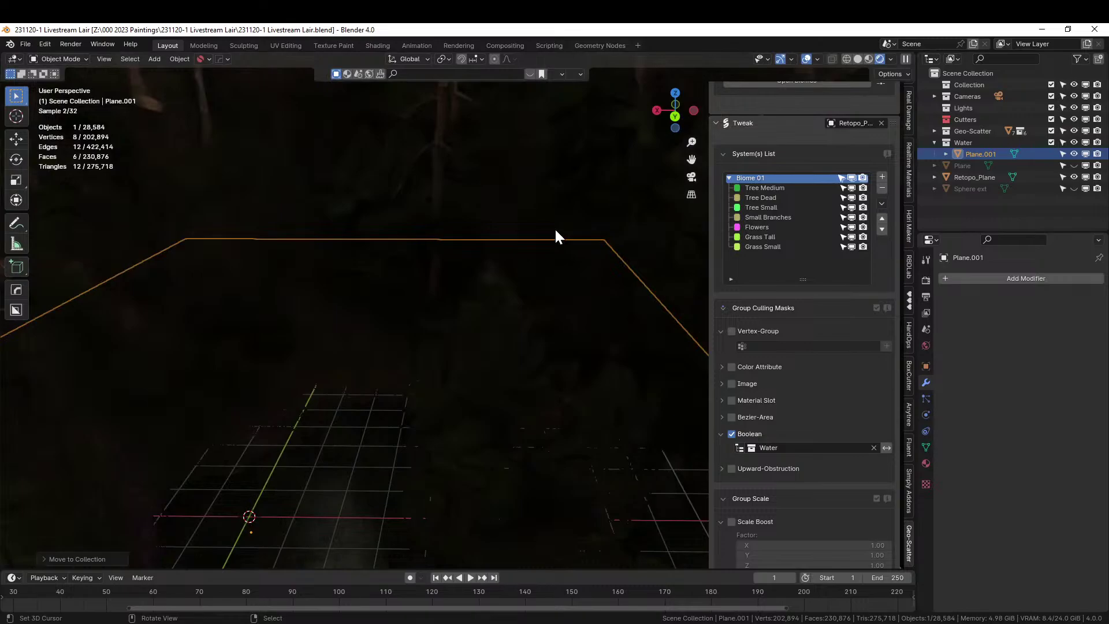
# Check the forest around the pond in Rendered shading, return to Solid shading, and look at the pond from above.
pyautogui.moveTo(491, 314); pyautogui.dragTo(495, 299, button='middle')
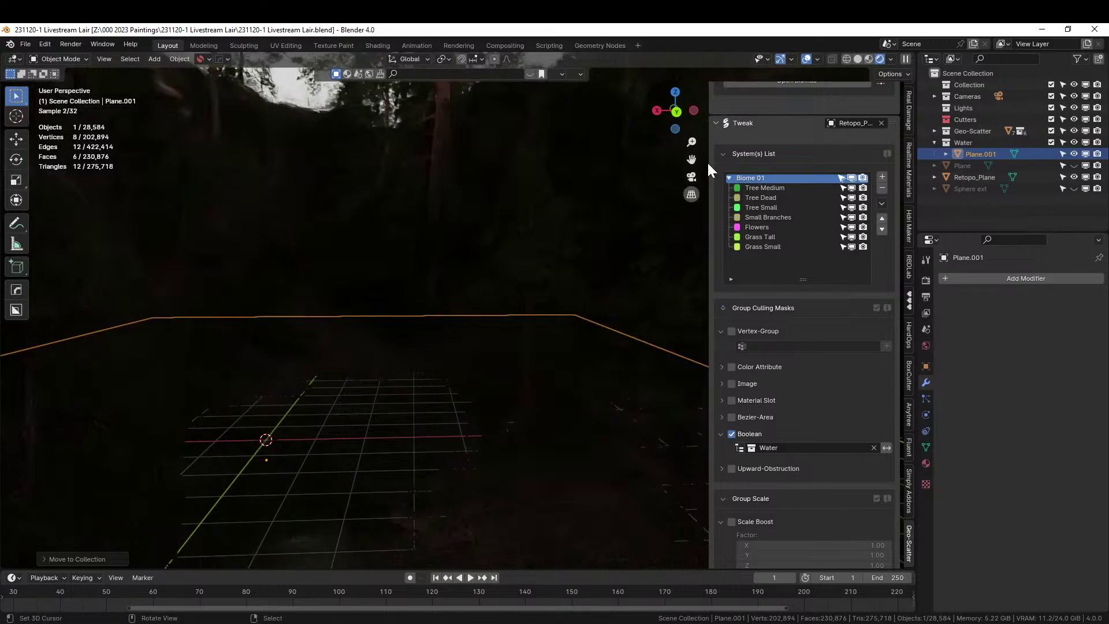
pyautogui.click(859, 57)
pyautogui.moveTo(608, 209)
pyautogui.mouseDown(button='middle')
pyautogui.moveTo(552, 292)
pyautogui.moveTo(544, 355)
pyautogui.moveTo(477, 311)
pyautogui.moveTo(413, 358)
pyautogui.moveTo(519, 312)
pyautogui.mouseUp(button='middle')
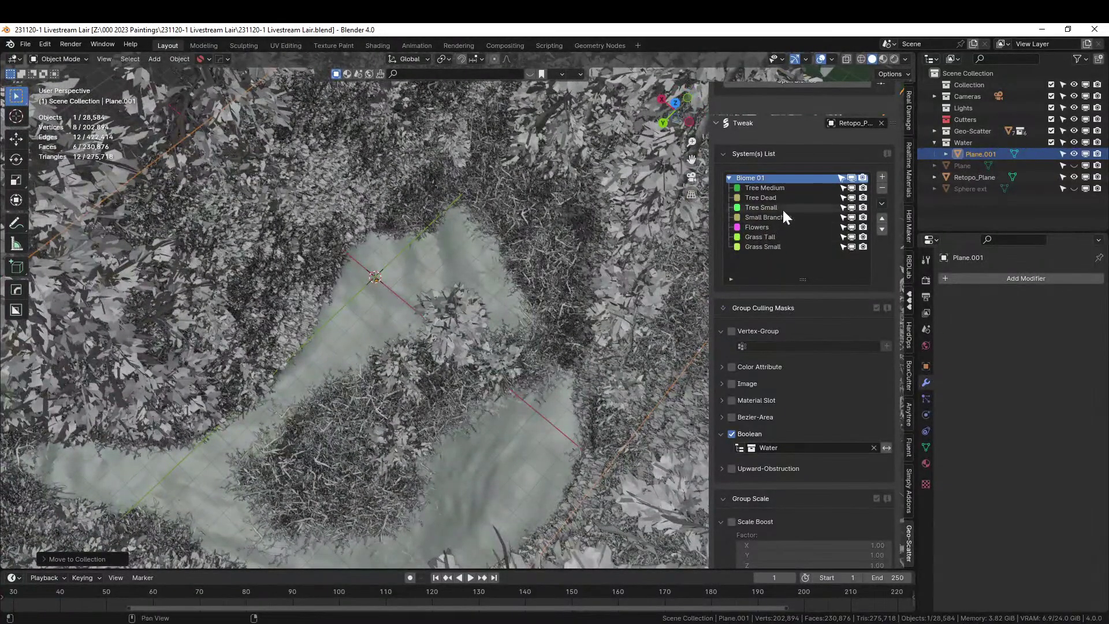
# Turn off viewport display for all seven Biome 01 scatter systems, from Tree Medium to Grass Small, and save the file.
pyautogui.click(851, 188)
pyautogui.click(852, 197)
pyautogui.click(852, 208)
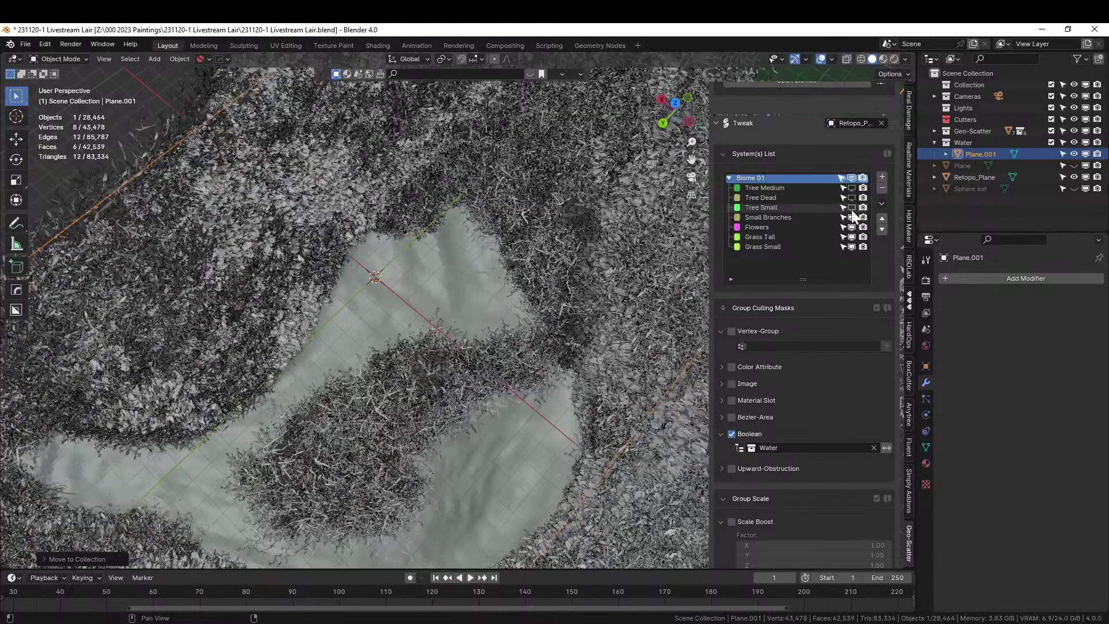
pyautogui.click(852, 217)
pyautogui.moveTo(404, 295); pyautogui.dragTo(466, 268, button='middle')
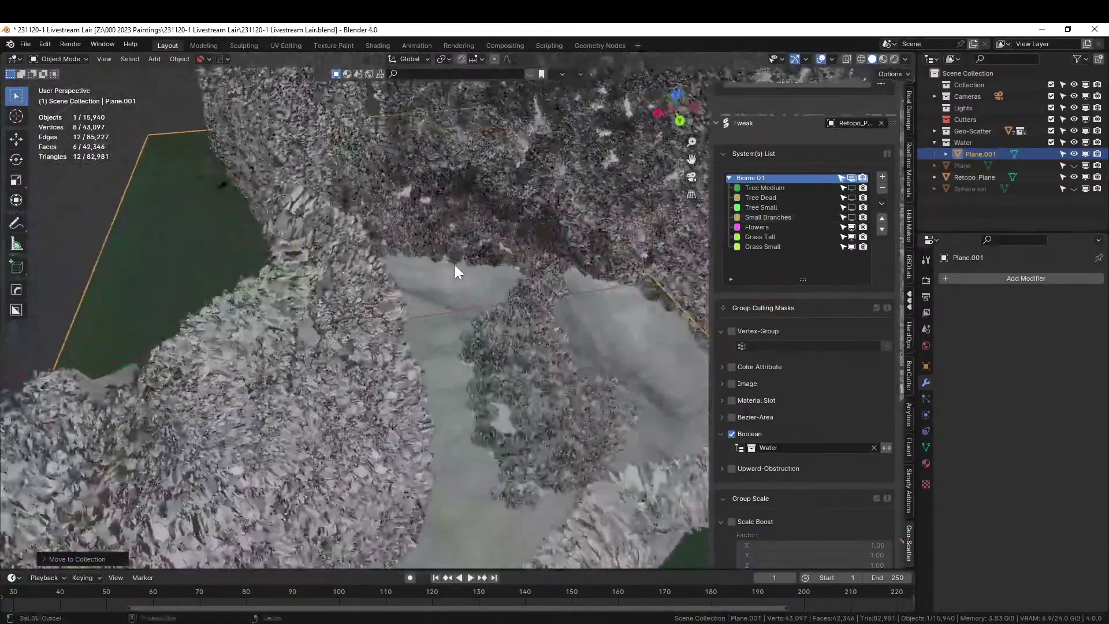
pyautogui.click(852, 227)
pyautogui.click(852, 237)
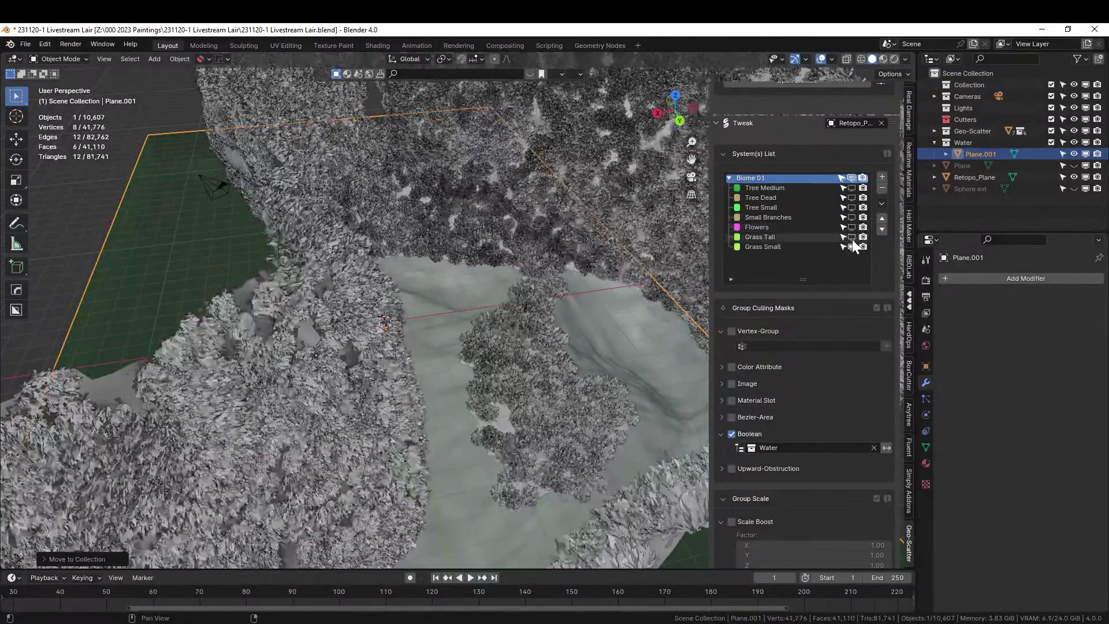
pyautogui.click(851, 246)
pyautogui.scroll(-1, 547, 292)
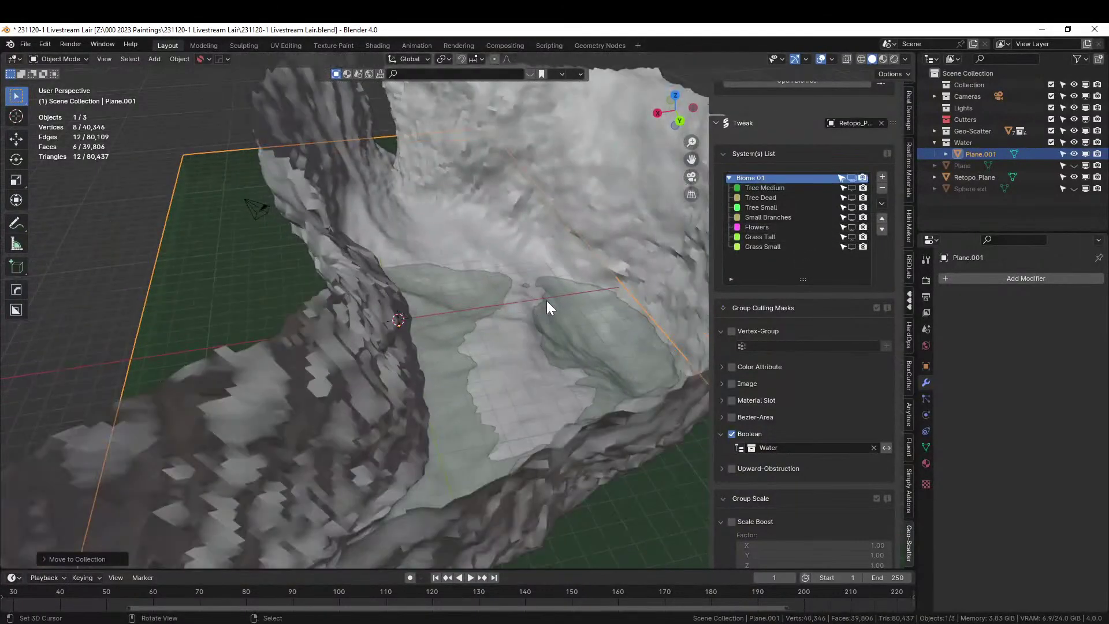
pyautogui.hotkey('ctrl', 's')
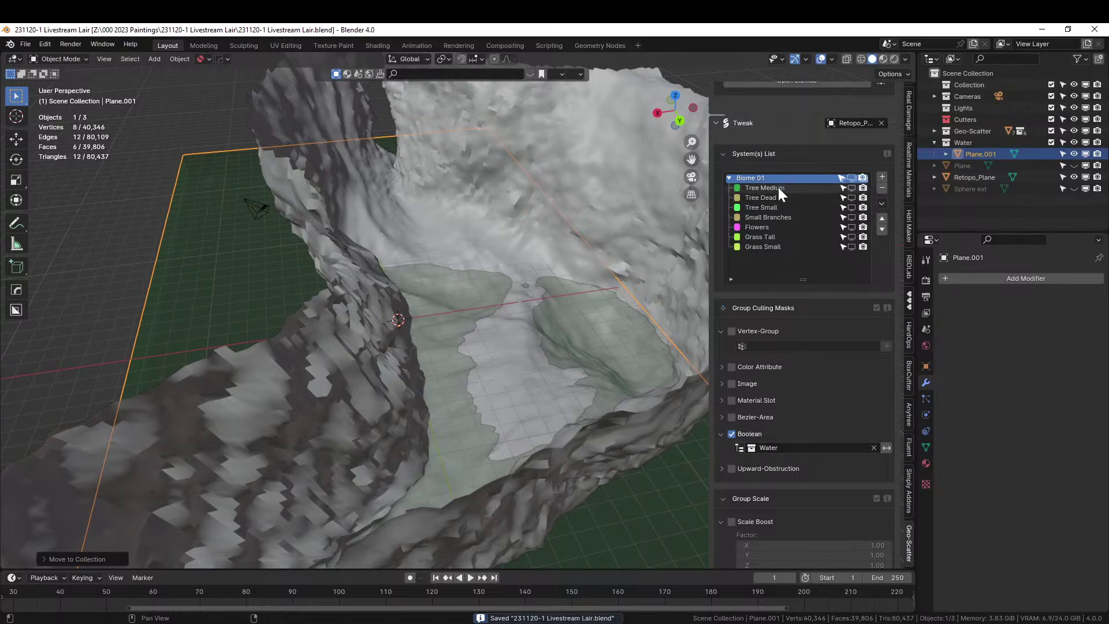
# Inspect the Tree Medium and Tree Dead systems one at a time in the viewport, hiding each again.
pyautogui.click(778, 188)
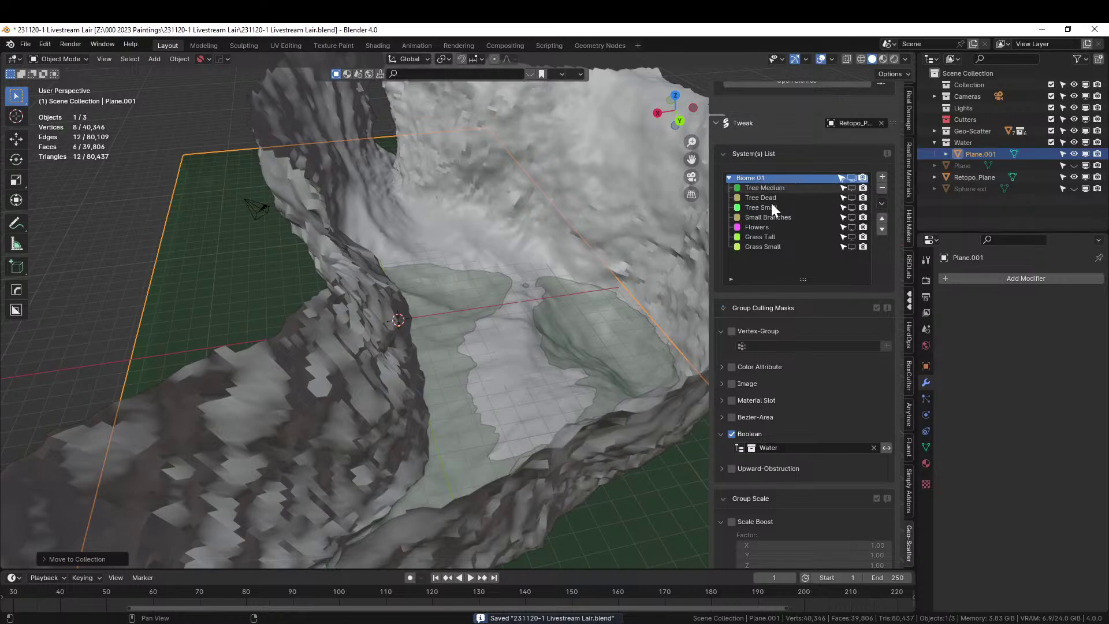
pyautogui.click(852, 188)
pyautogui.moveTo(508, 289); pyautogui.dragTo(400, 209, button='middle')
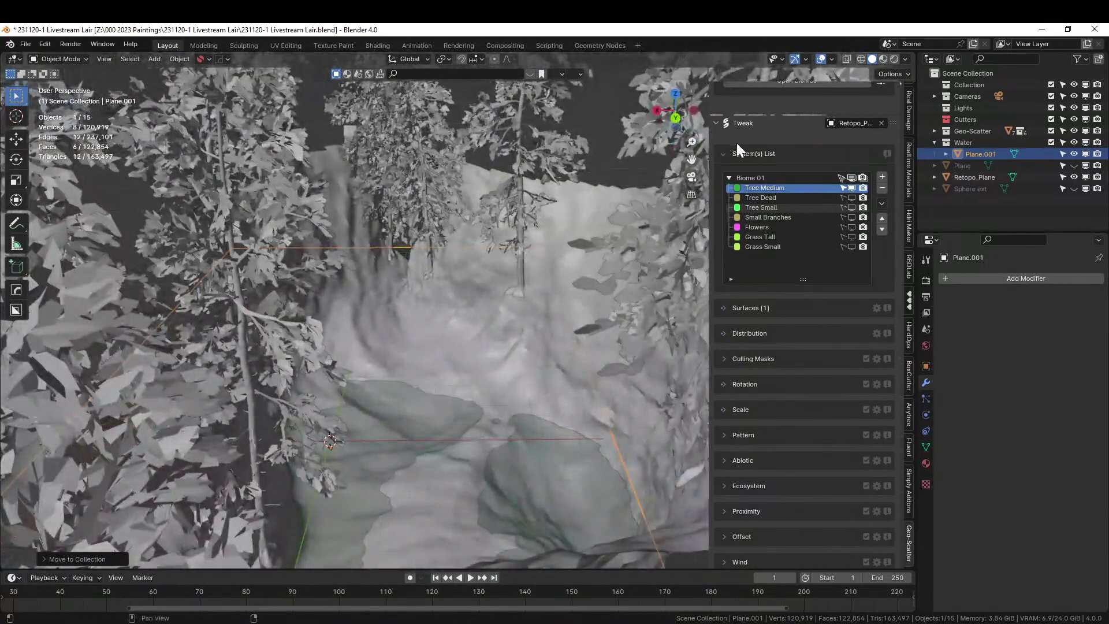
pyautogui.click(852, 197)
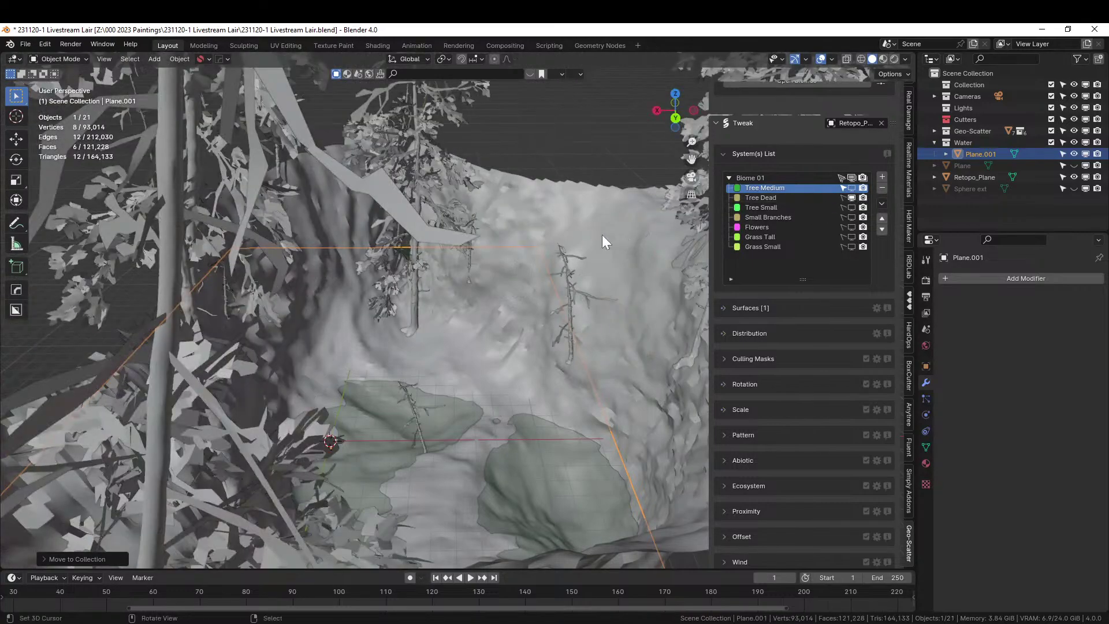
pyautogui.moveTo(602, 234); pyautogui.dragTo(509, 259, button='middle')
pyautogui.click(849, 198)
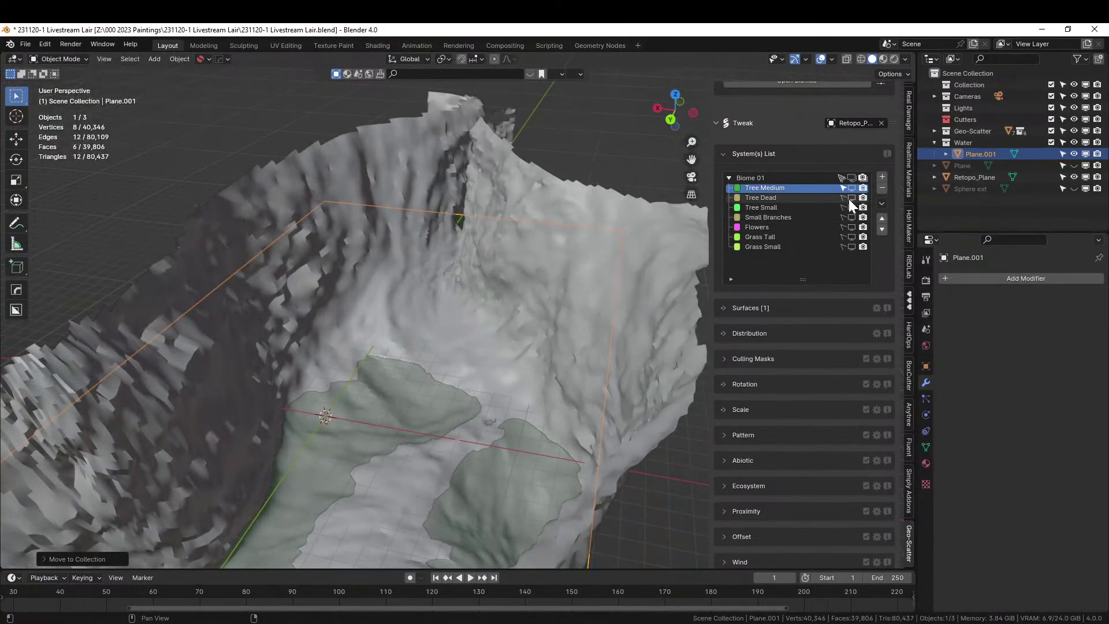
# Display the Tree Small system in the viewport and make it the active scatter system.
pyautogui.click(851, 207)
pyautogui.moveTo(404, 225); pyautogui.dragTo(554, 259, button='middle')
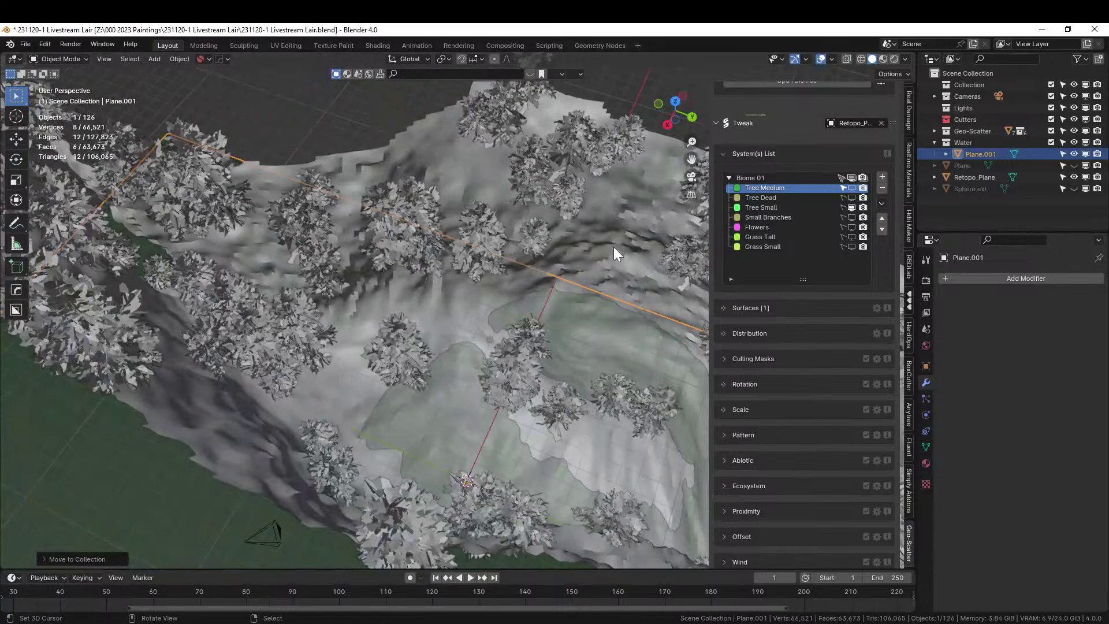
pyautogui.click(775, 207)
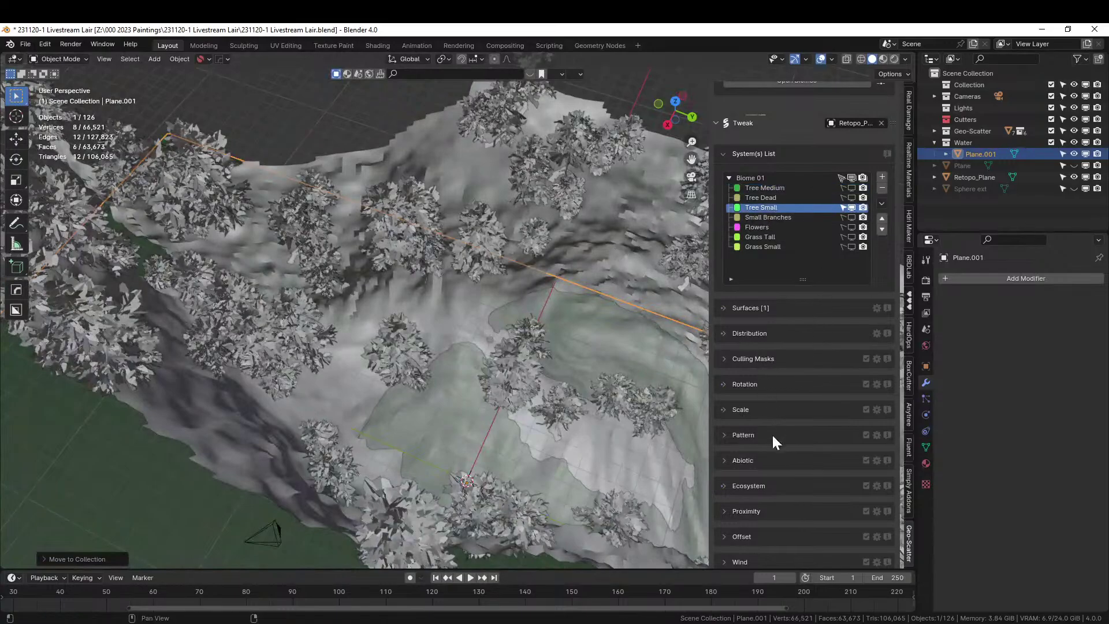
# Enable Object Repel 1 in Tree Small's Proximity settings with the Water collection as its collider.
pyautogui.click(726, 511)
pyautogui.scroll(-3, 746, 503)
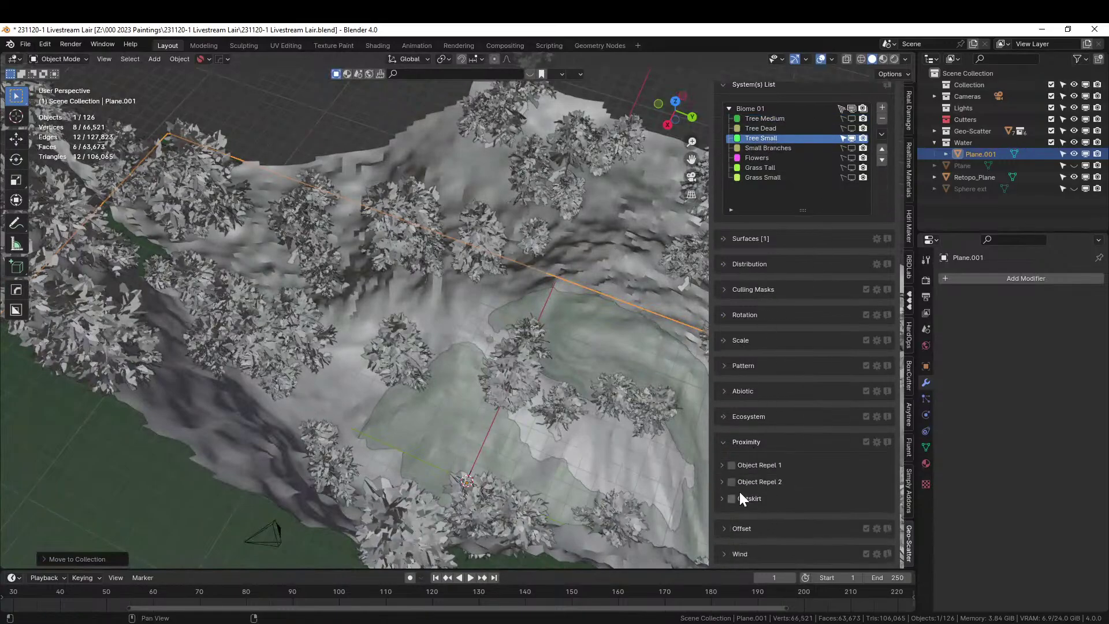
pyautogui.click(732, 464)
pyautogui.click(722, 466)
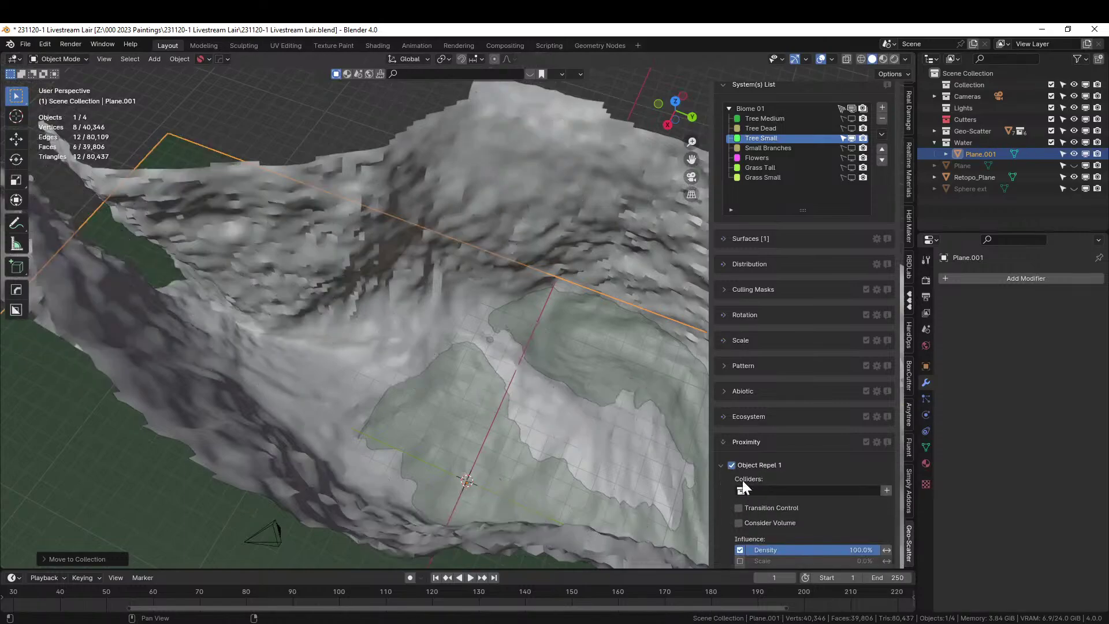
pyautogui.click(743, 490)
pyautogui.write('water')
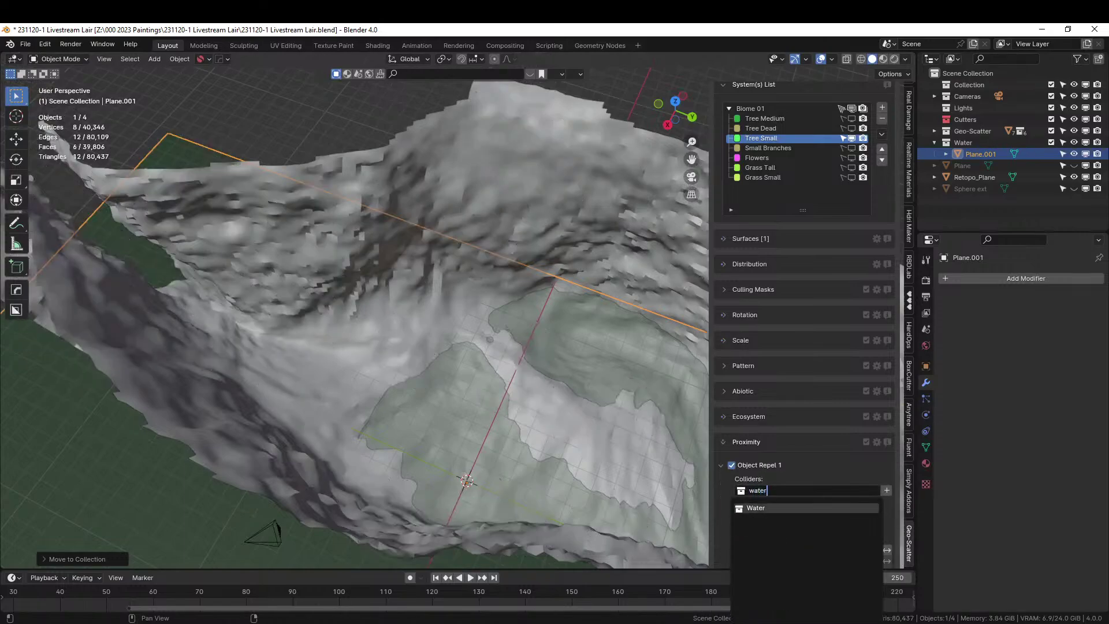
pyautogui.click(737, 509)
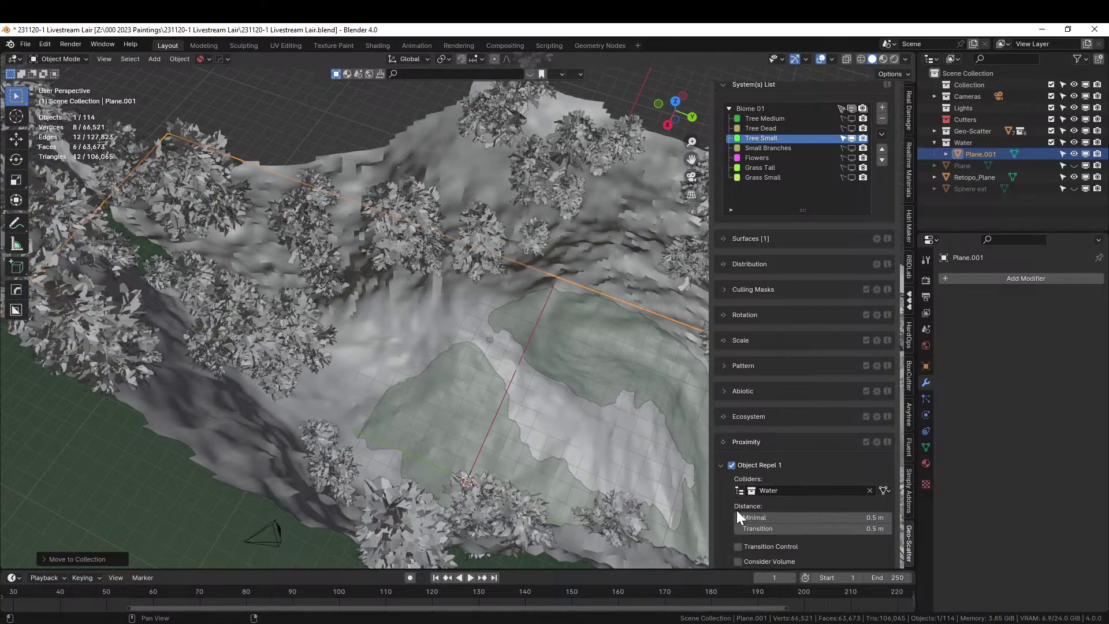
# Set the minimal repel distance of Tree Small from the water to 3 m and inspect the scattered trees.
pyautogui.click(839, 517)
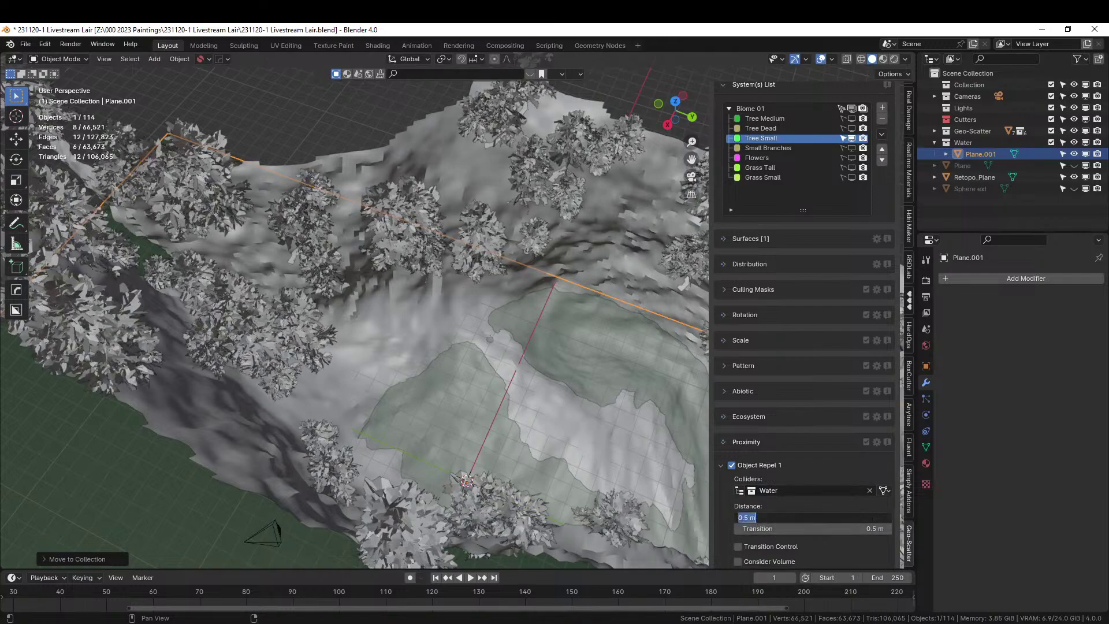
pyautogui.write('3')
pyautogui.press('Return')
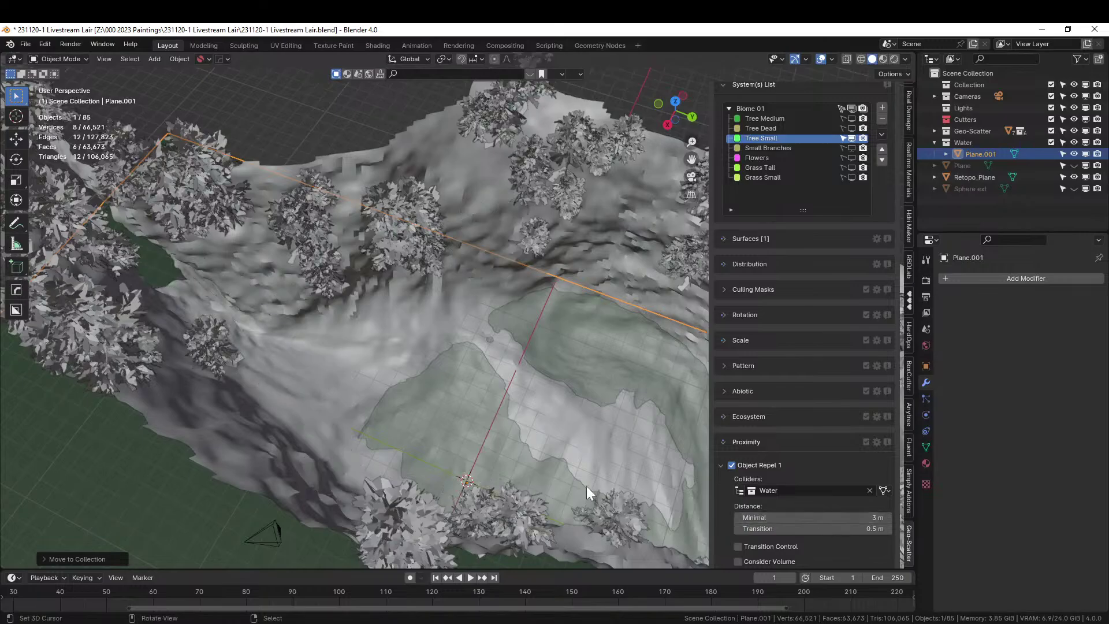
pyautogui.moveTo(587, 486); pyautogui.dragTo(510, 466, button='middle')
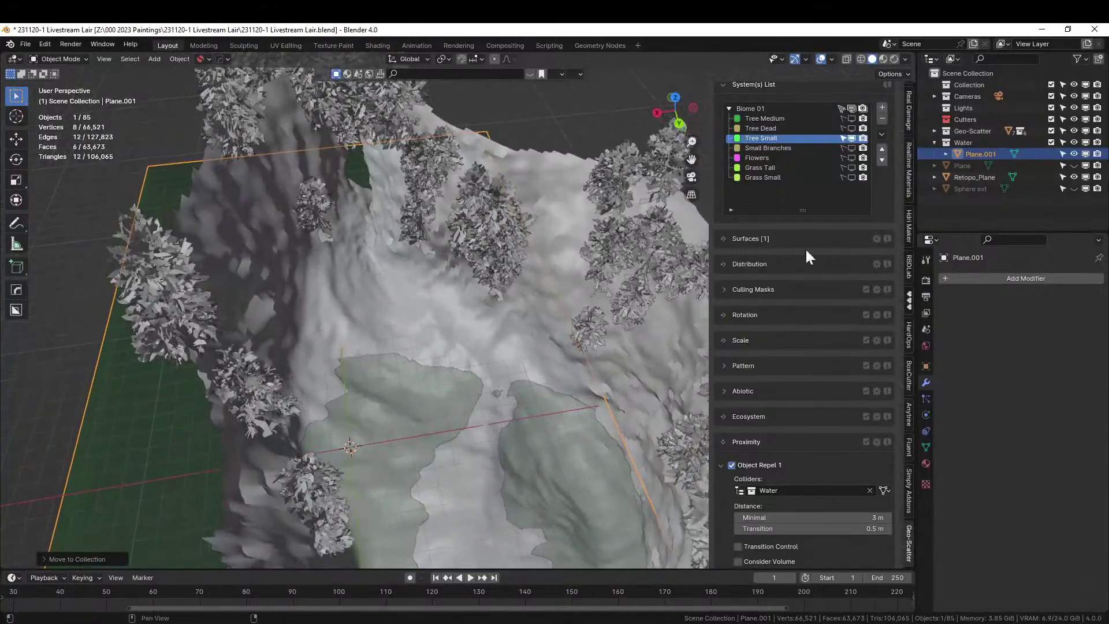
# Save the file, hide the Tree Small system in the viewport, and display Small Branches instead.
pyautogui.hotkey('ctrl', 's')
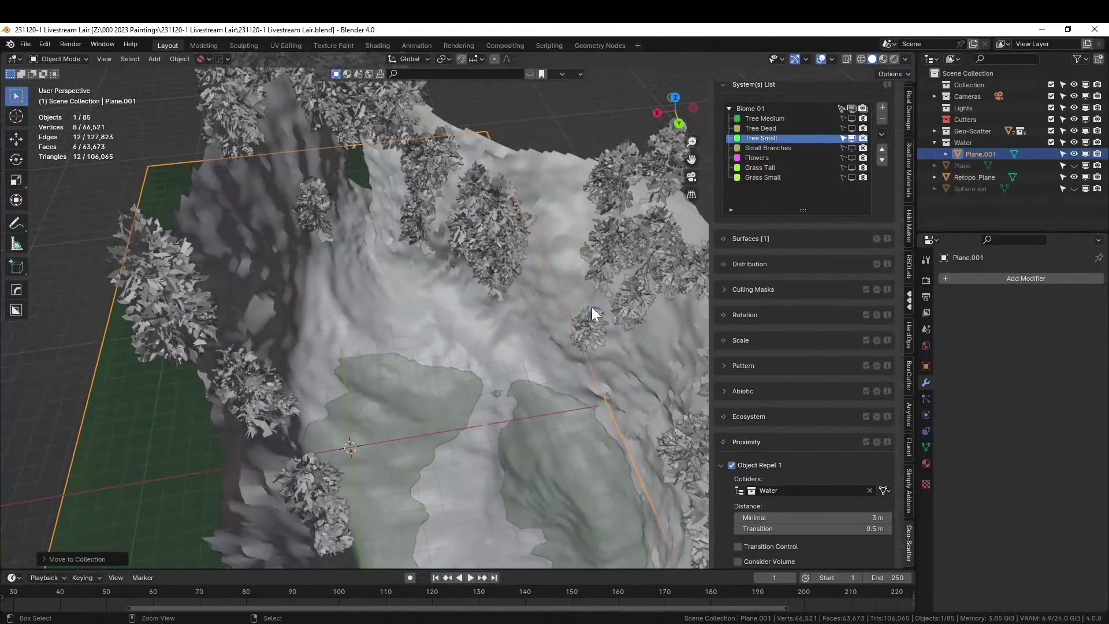
pyautogui.click(852, 138)
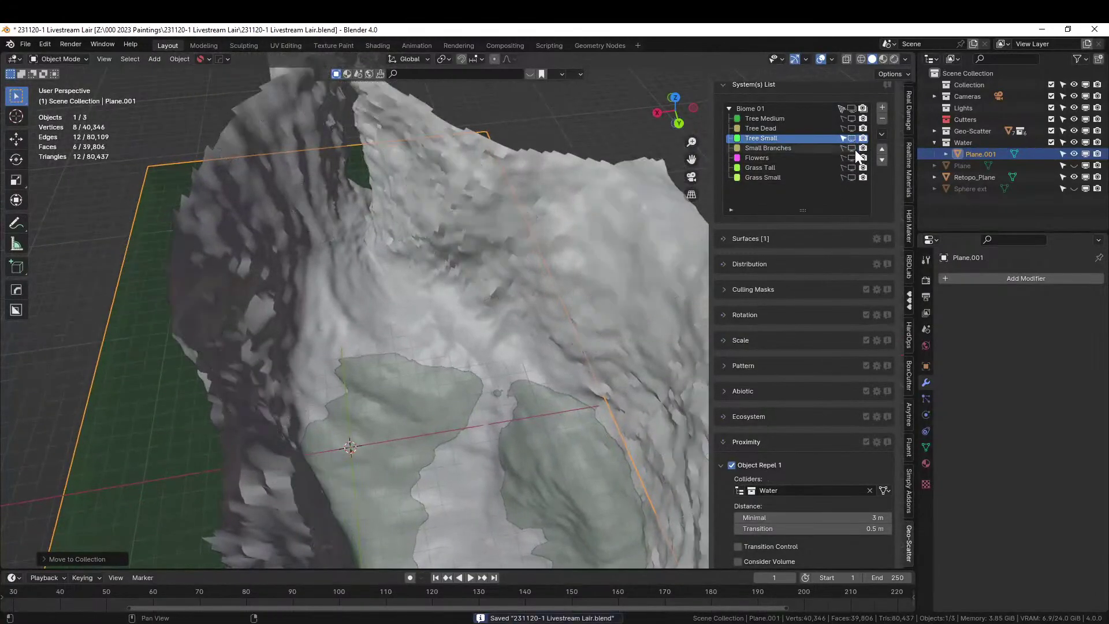
pyautogui.click(852, 148)
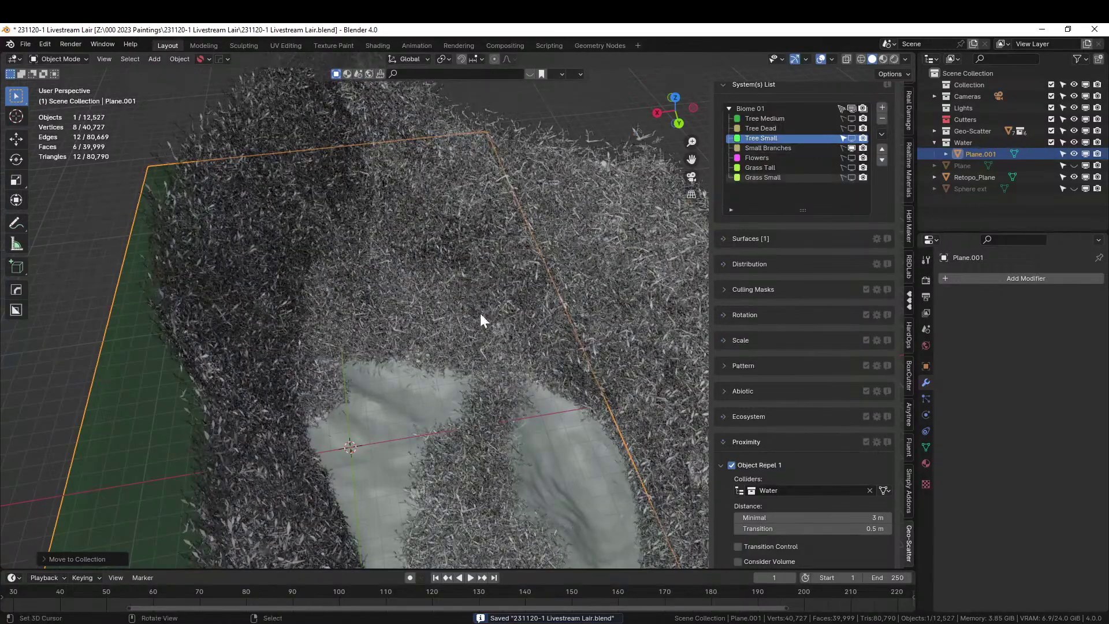
pyautogui.moveTo(480, 313); pyautogui.dragTo(447, 323, button='middle')
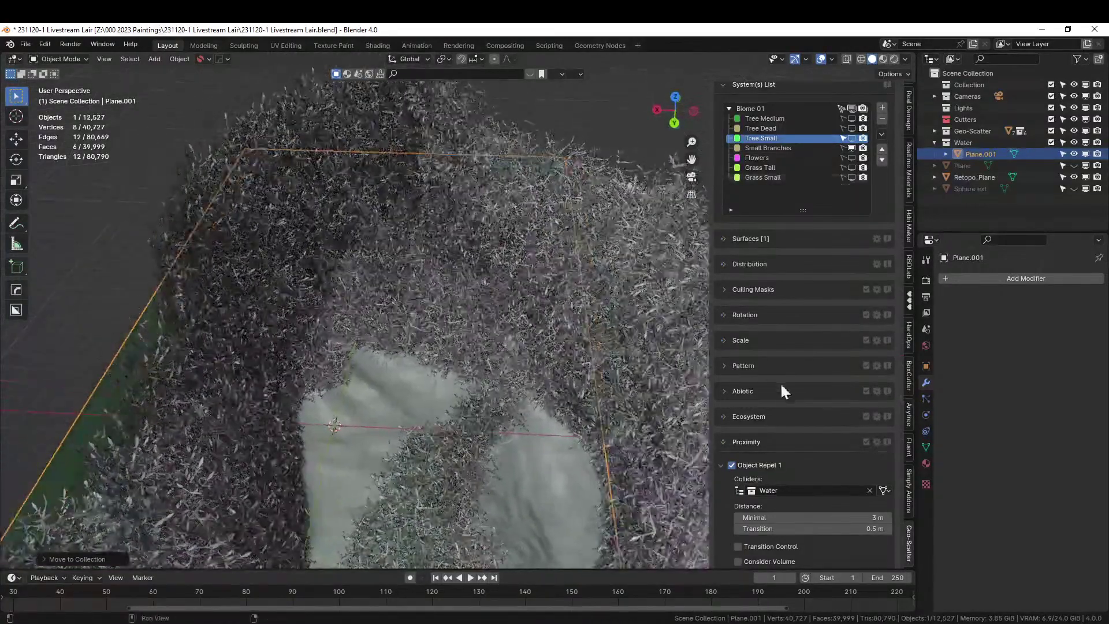
pyautogui.click(728, 392)
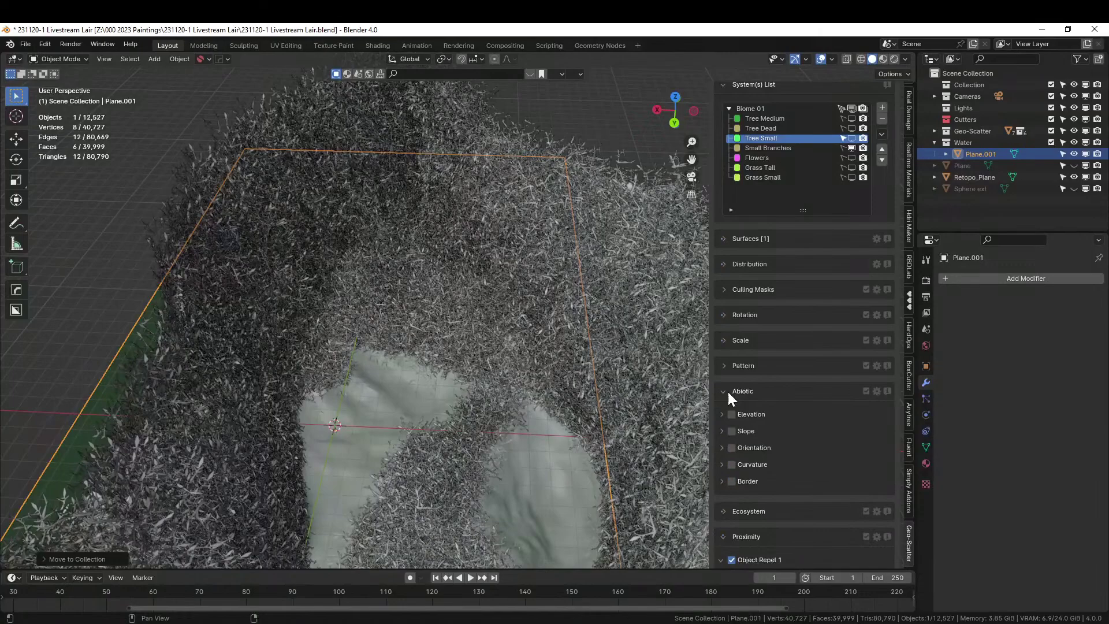
pyautogui.click(730, 431)
pyautogui.click(722, 430)
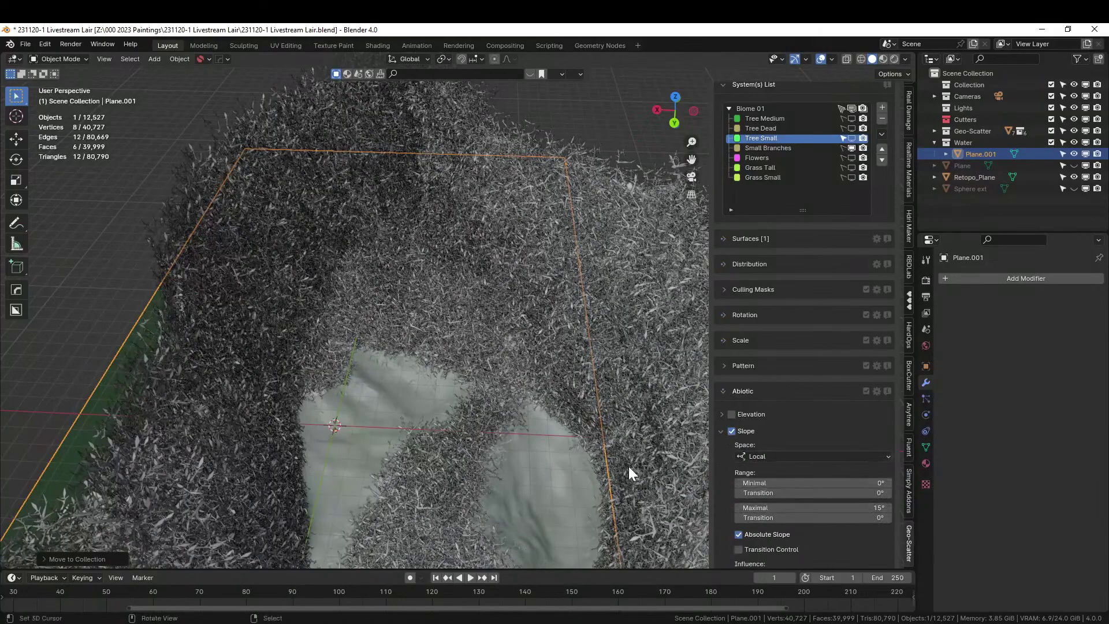
pyautogui.moveTo(623, 467); pyautogui.dragTo(605, 455, button='middle')
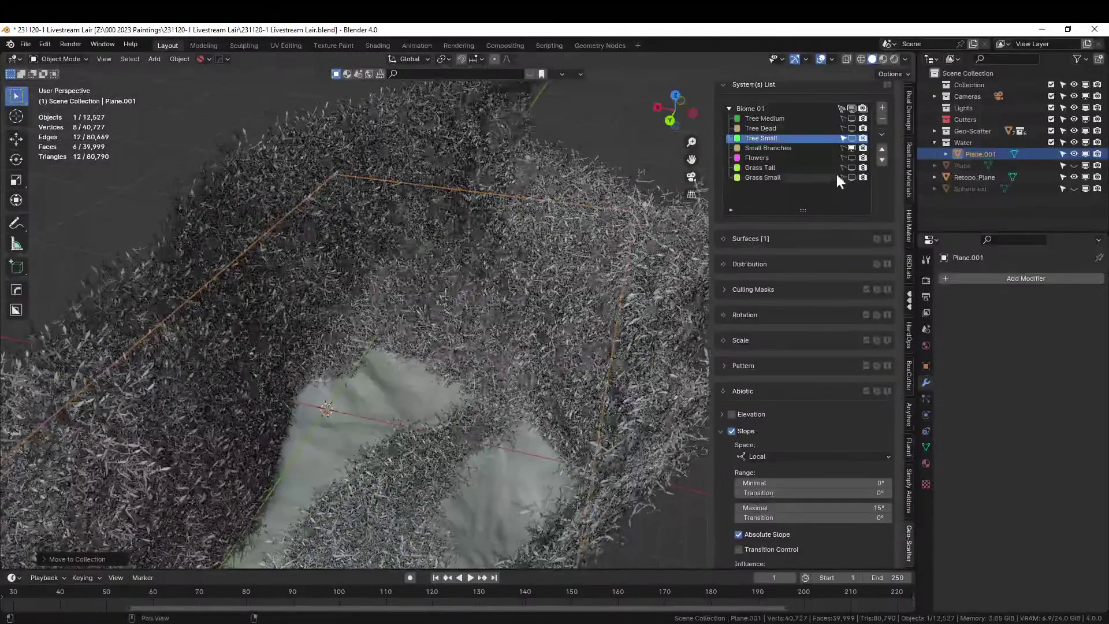
pyautogui.click(731, 431)
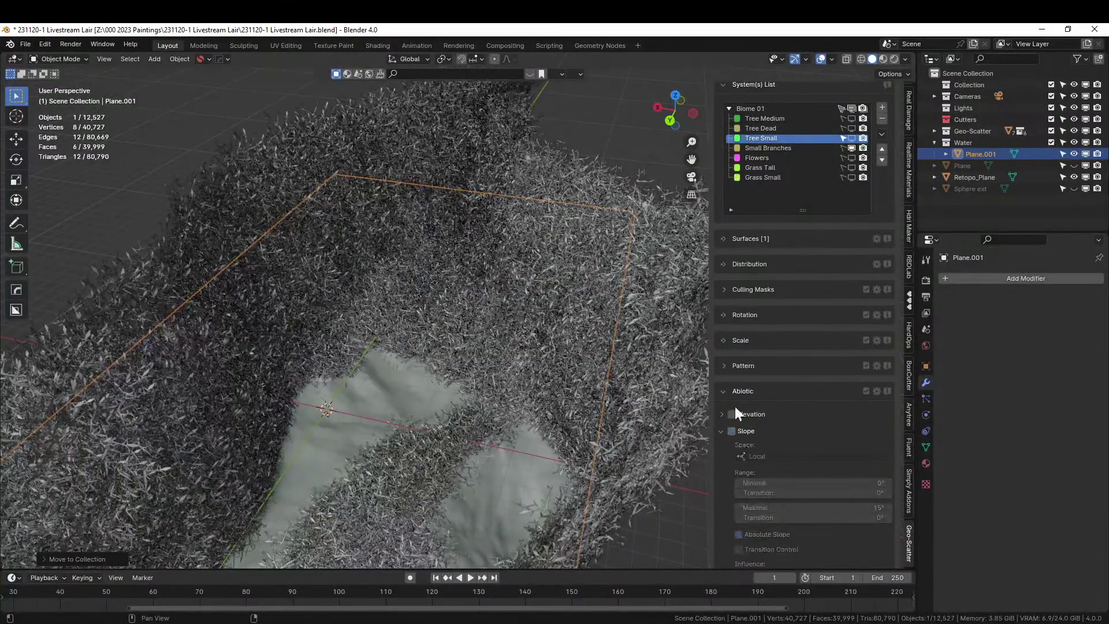
# Make Small Branches the active scatter system and enable its Abiotic Slope filter.
pyautogui.click(767, 148)
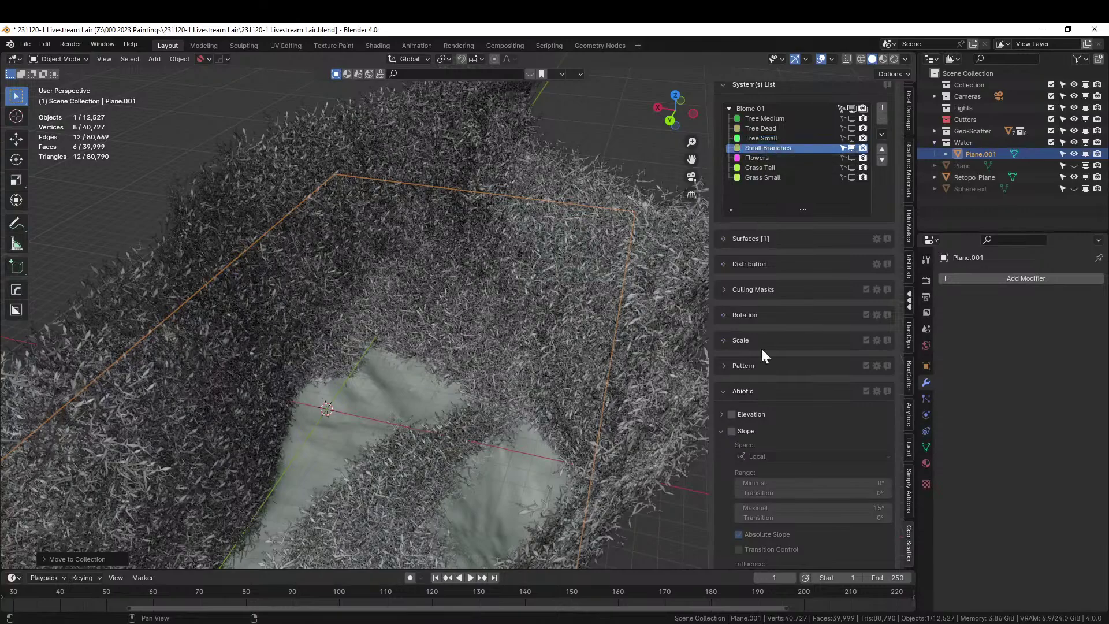
pyautogui.click(731, 430)
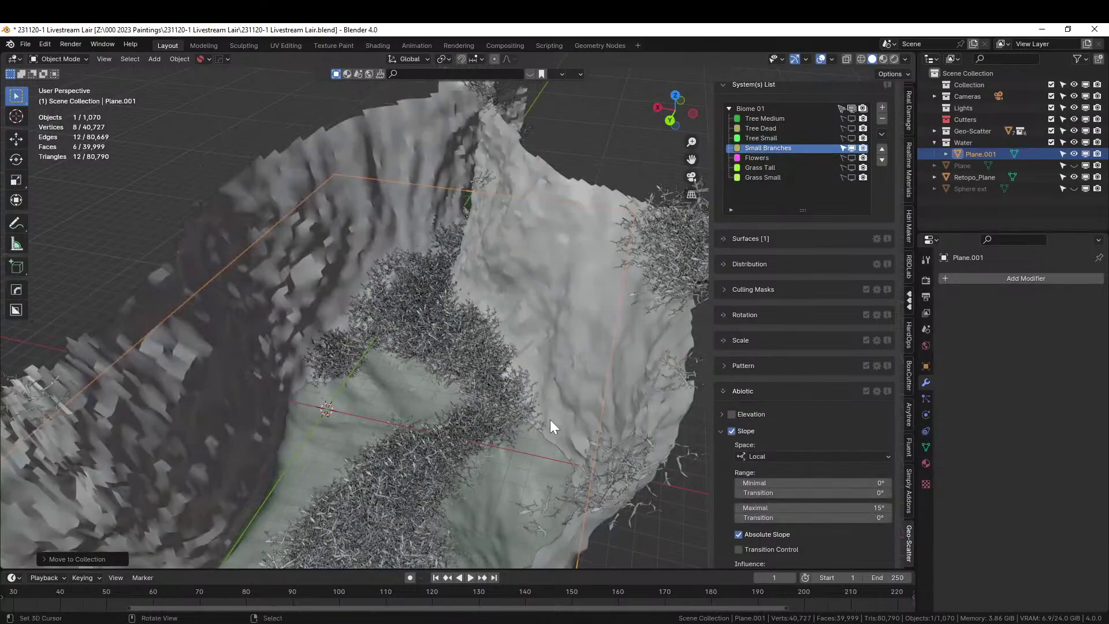
pyautogui.moveTo(446, 428); pyautogui.dragTo(583, 447, button='middle')
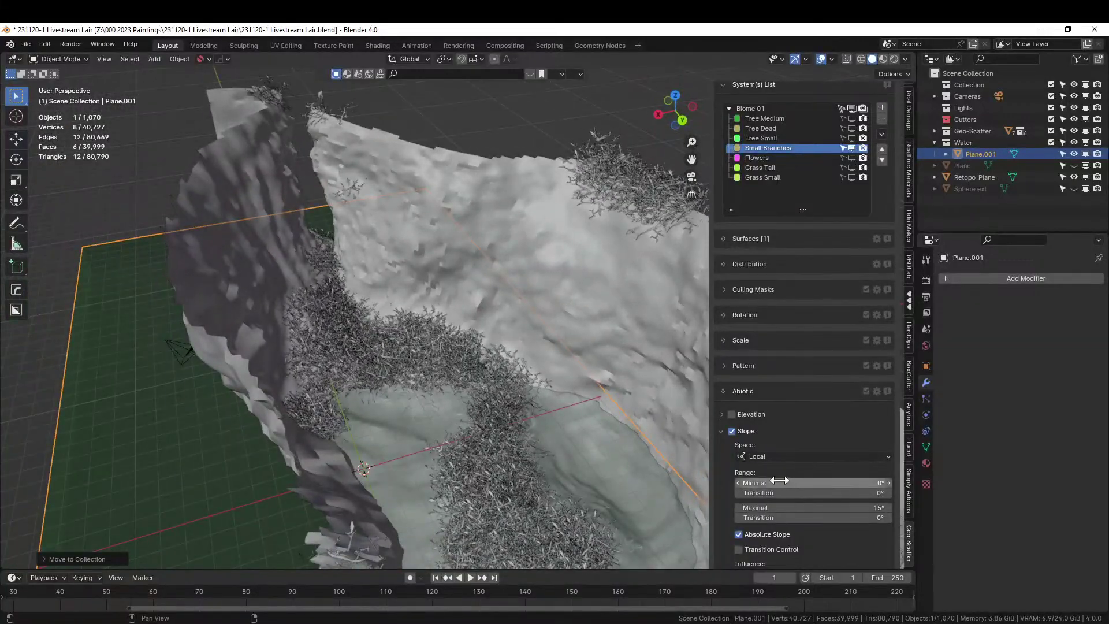
# Enable Object Repel 1 in Small Branches' Proximity settings with the Water collection as its collider.
pyautogui.scroll(-2, 771, 462)
pyautogui.scroll(-5, 768, 446)
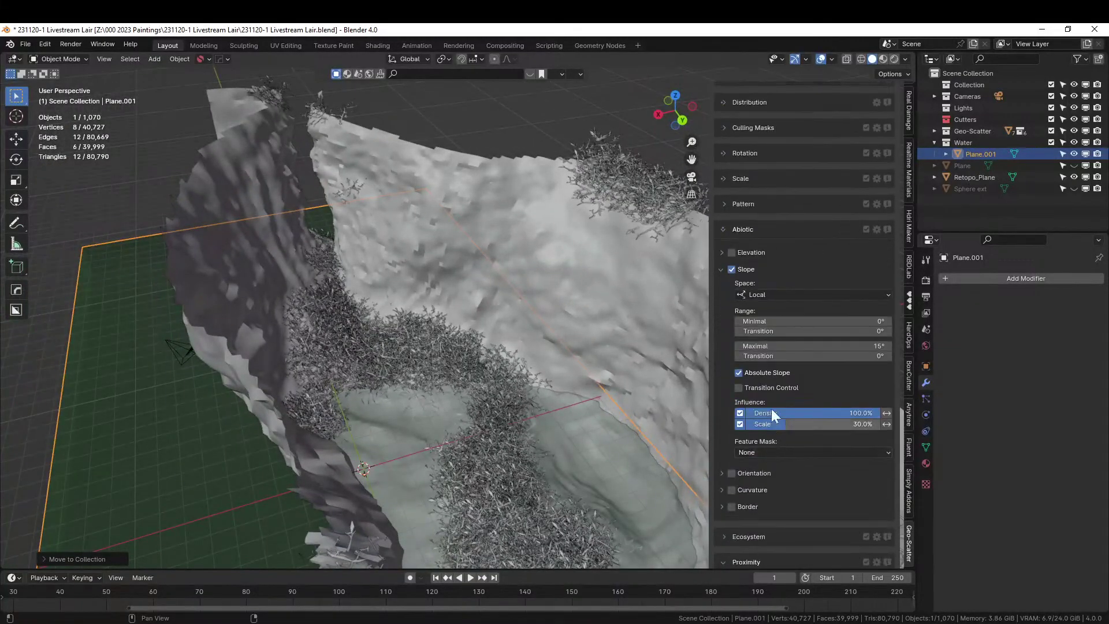
pyautogui.scroll(-4, 817, 448)
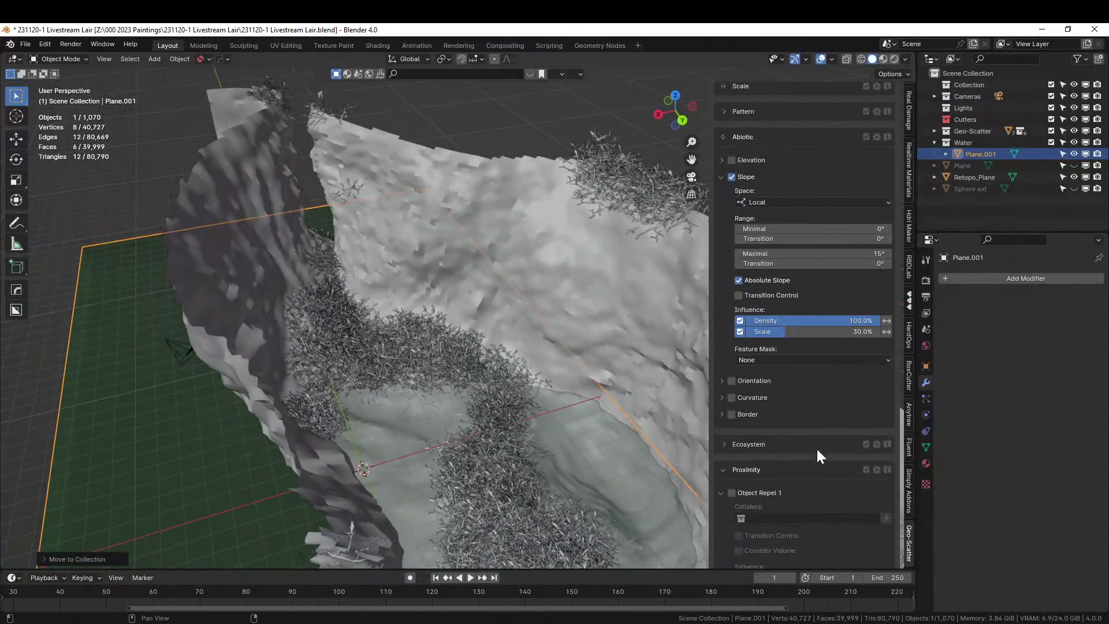
pyautogui.click(731, 493)
pyautogui.click(808, 518)
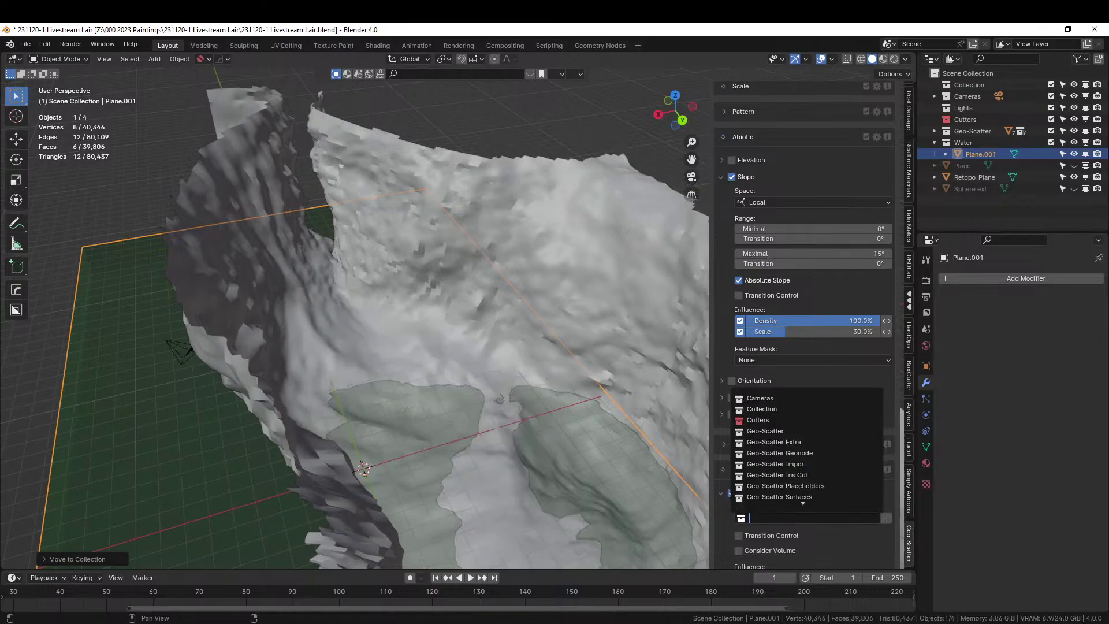
pyautogui.write('water')
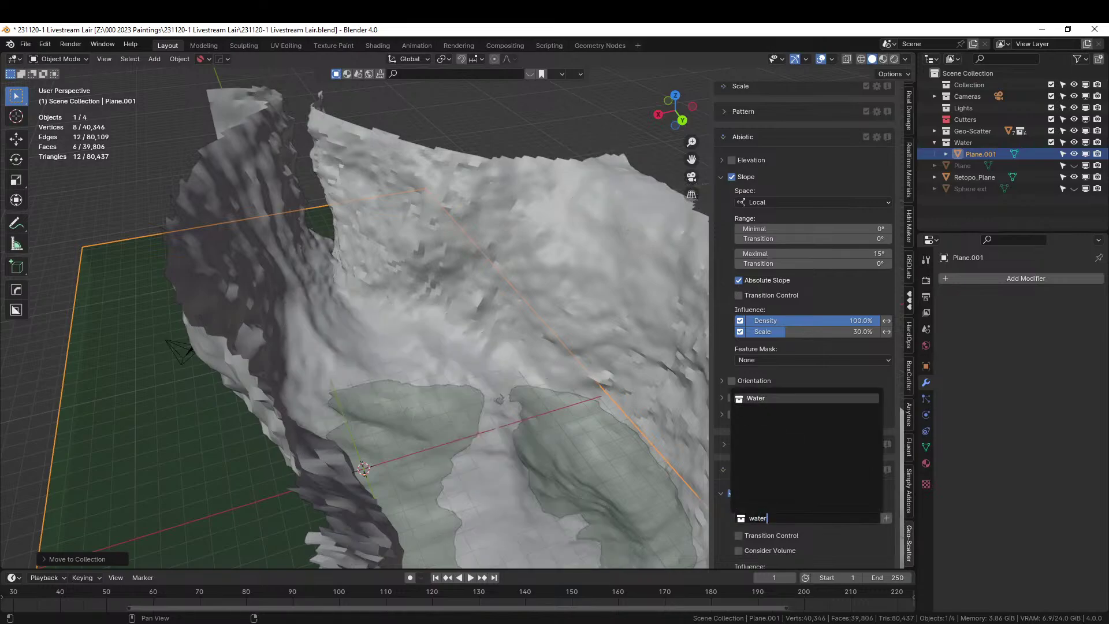
pyautogui.click(741, 398)
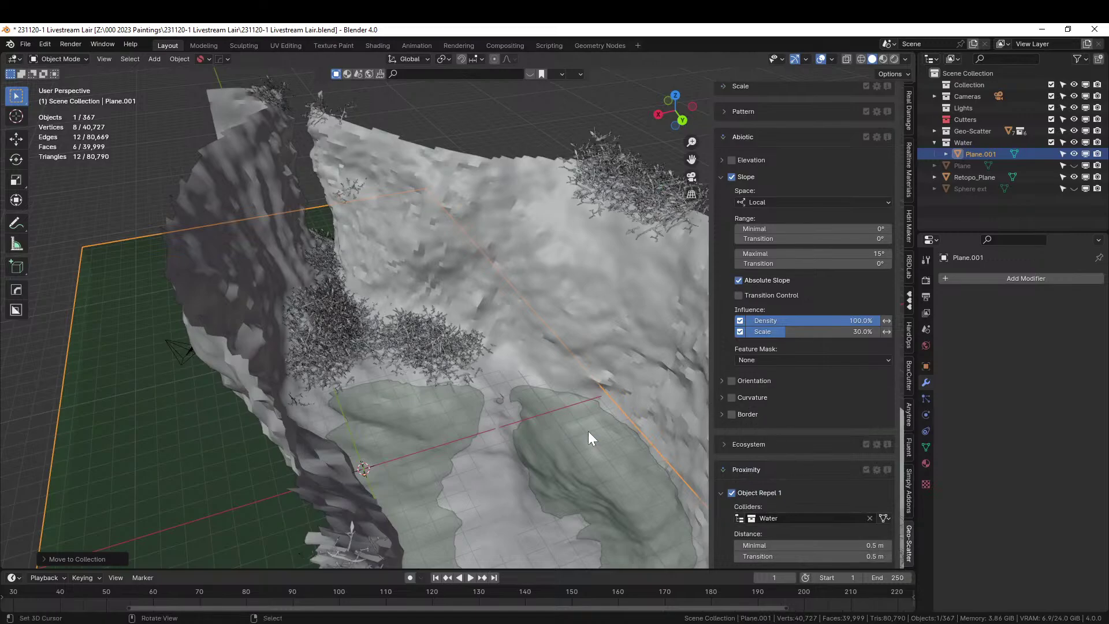
pyautogui.moveTo(588, 431); pyautogui.dragTo(34, 386, button='middle')
# Enable the Abiotic Elevation filter for Small Branches, save the file, and inspect the branches around the canyon.
pyautogui.scroll(-3, 829, 449)
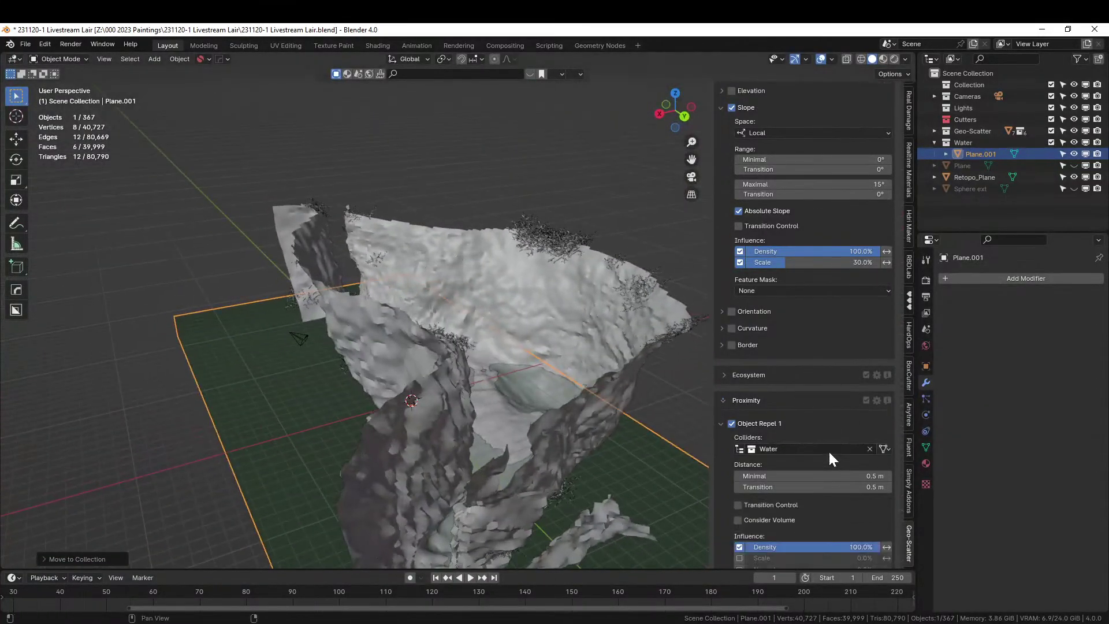
pyautogui.scroll(-8, 829, 449)
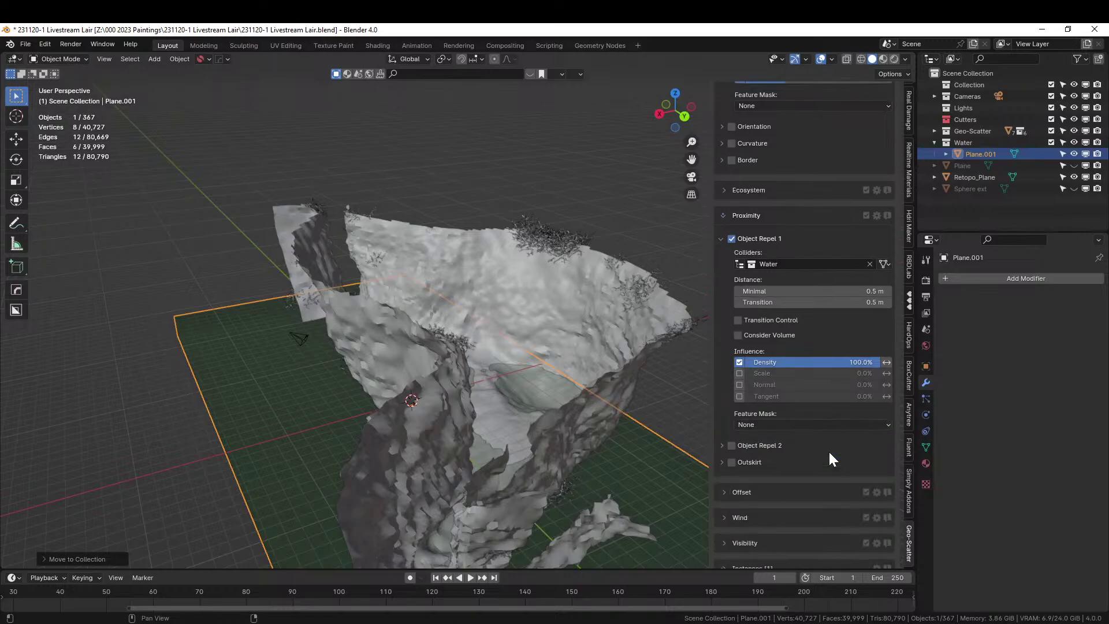
pyautogui.scroll(5, 828, 450)
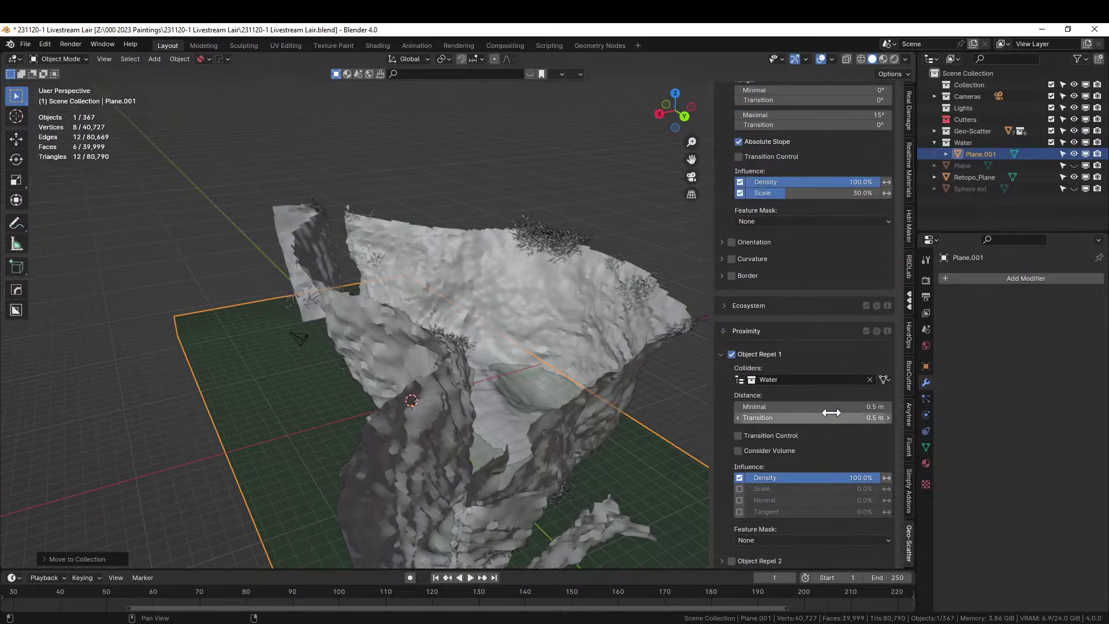
pyautogui.click(726, 303)
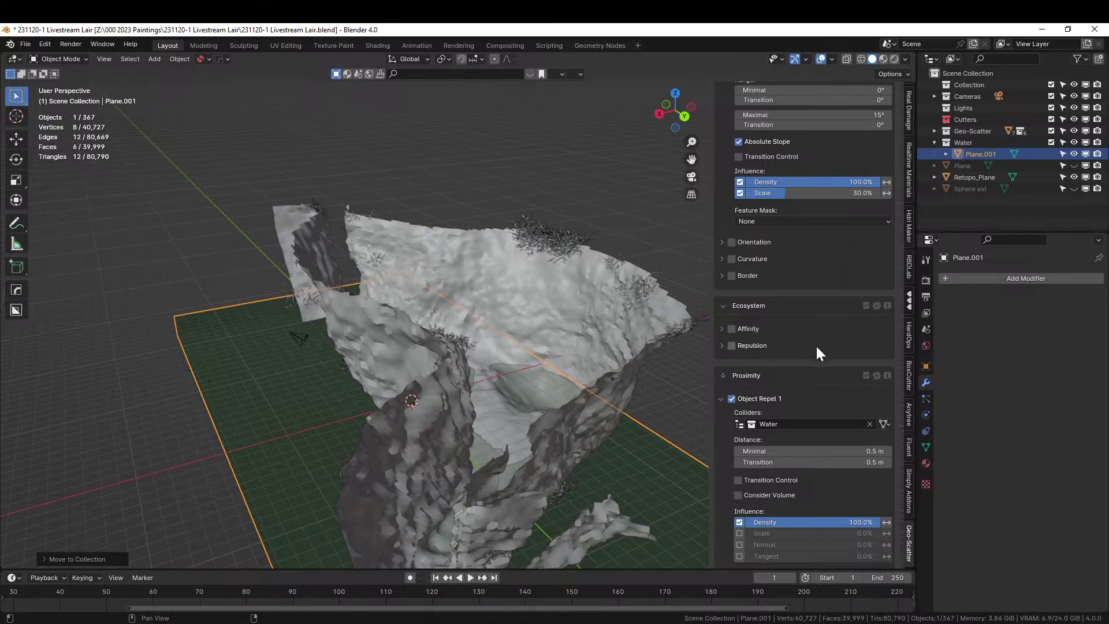
pyautogui.scroll(4, 757, 298)
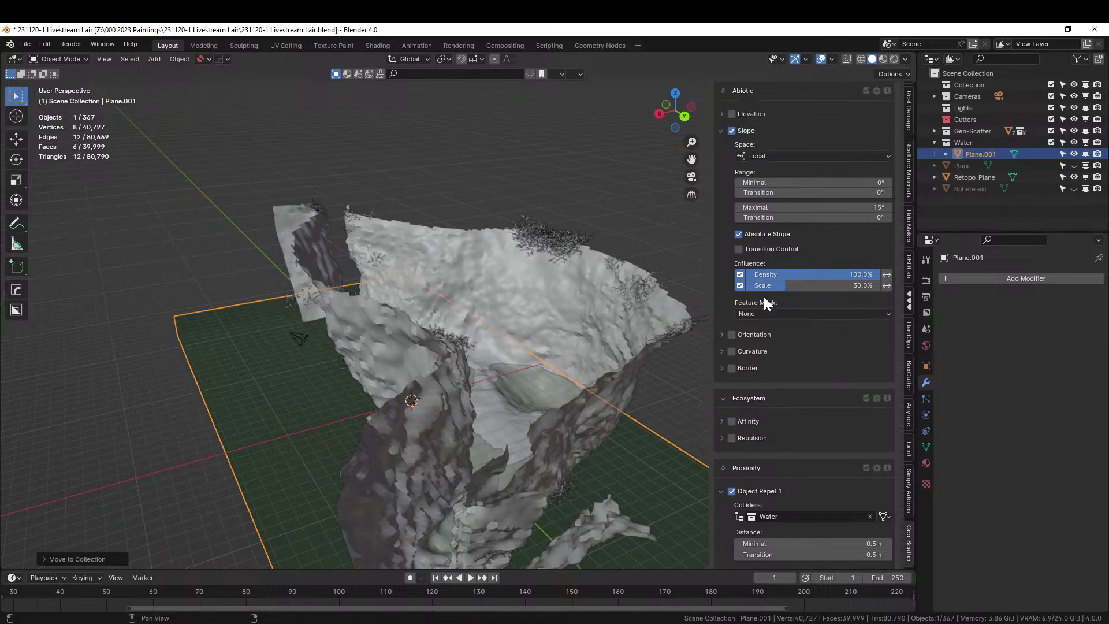
pyautogui.scroll(4, 764, 296)
pyautogui.click(732, 206)
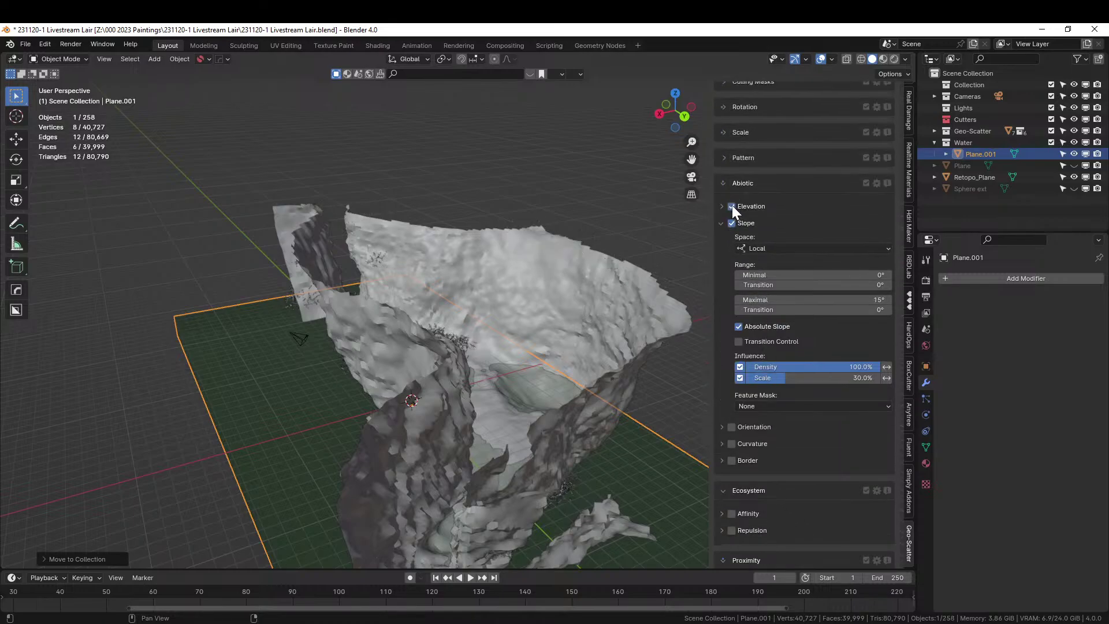
pyautogui.moveTo(552, 300); pyautogui.dragTo(518, 330, button='middle')
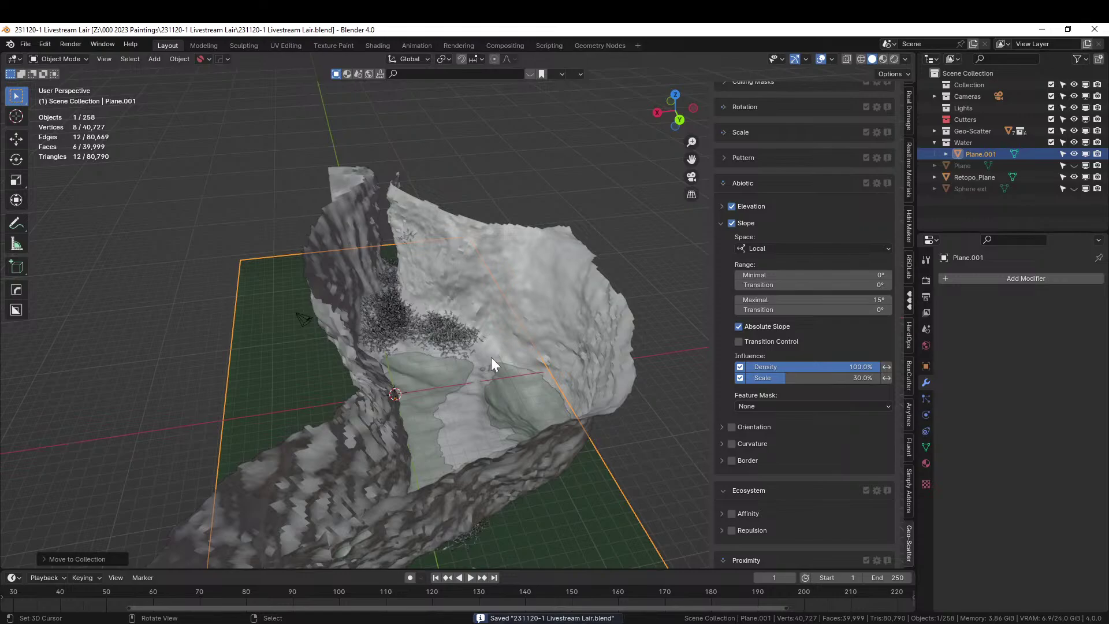
pyautogui.moveTo(491, 357); pyautogui.dragTo(495, 385, button='middle')
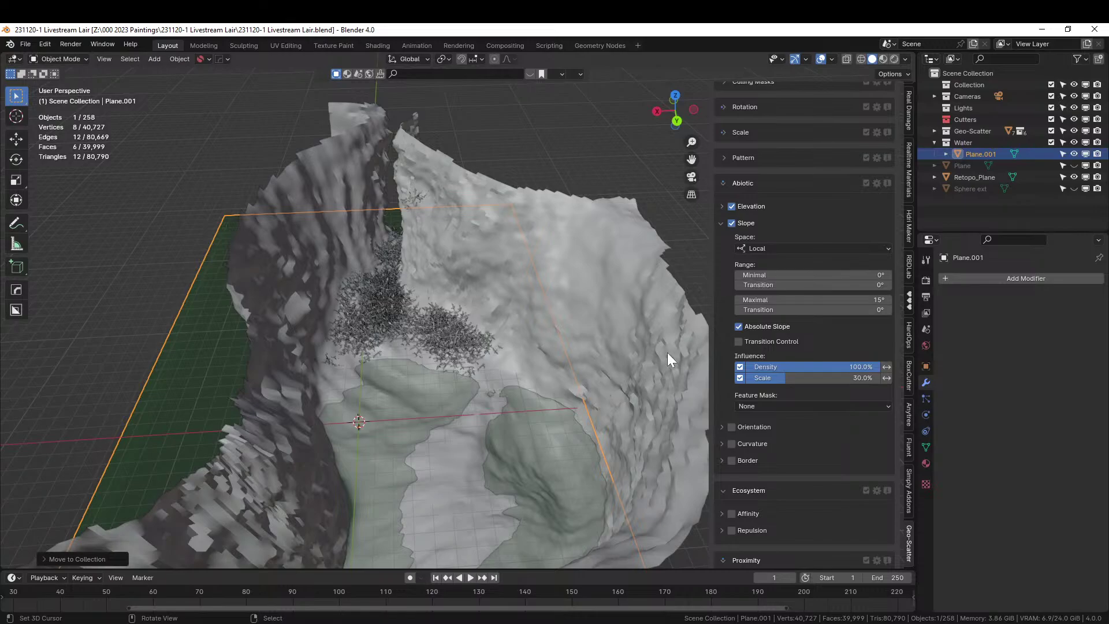
pyautogui.scroll(-2, 582, 410)
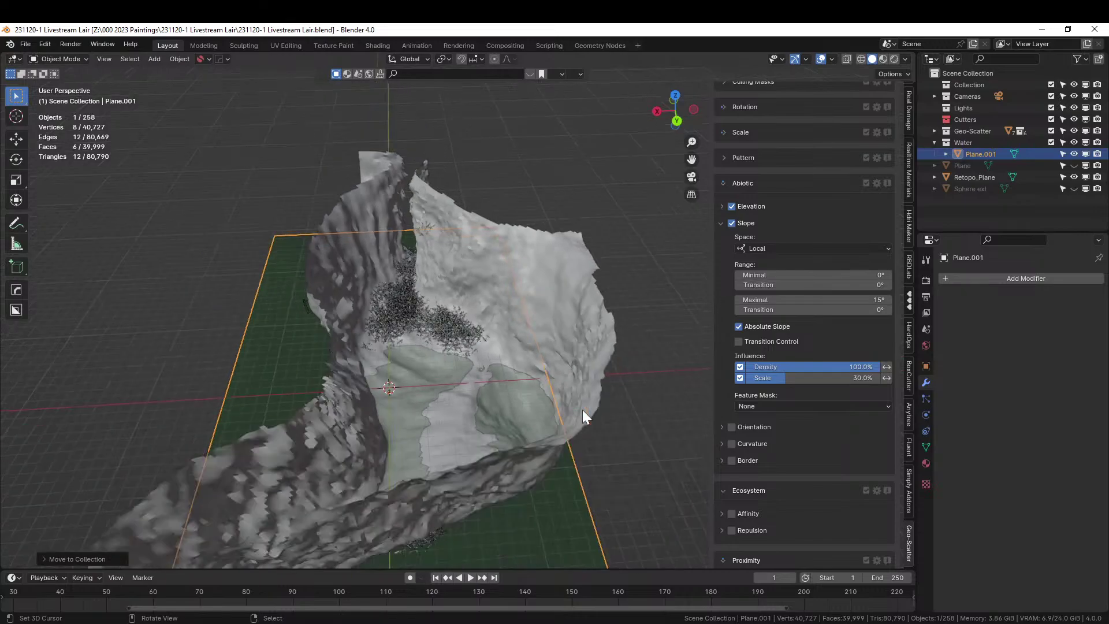
# Select the Retopo_Plane canyon terrain and collapse the Abiotic, Proximity and Ecosystem settings of Small Branches.
pyautogui.click(497, 255)
pyautogui.scroll(3, 828, 393)
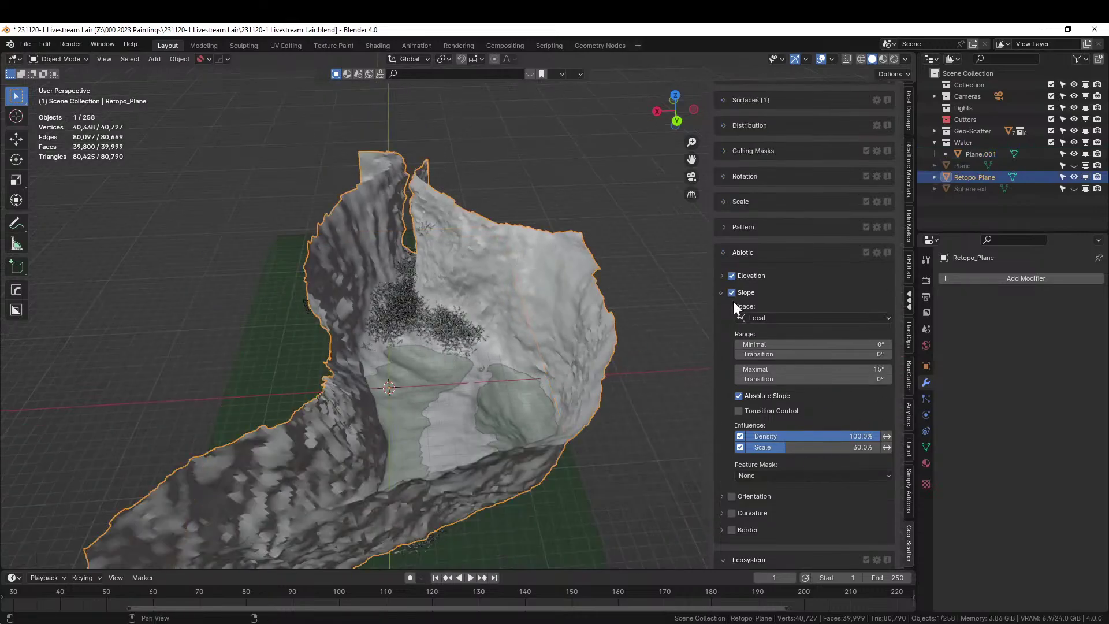
pyautogui.click(722, 252)
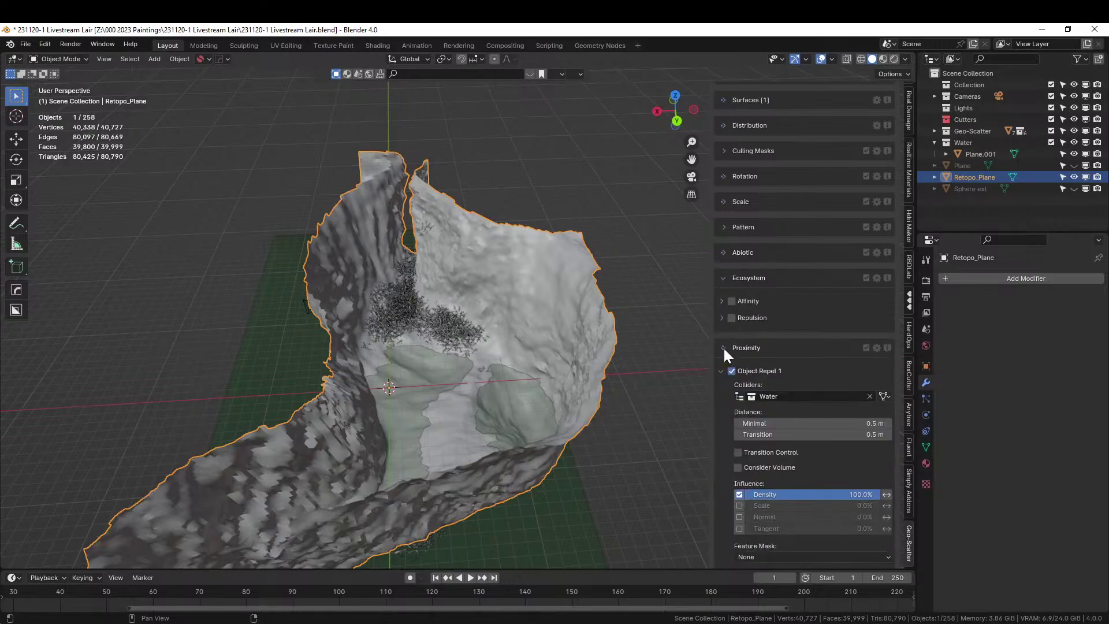
pyautogui.click(723, 347)
pyautogui.click(722, 279)
pyautogui.scroll(8, 764, 271)
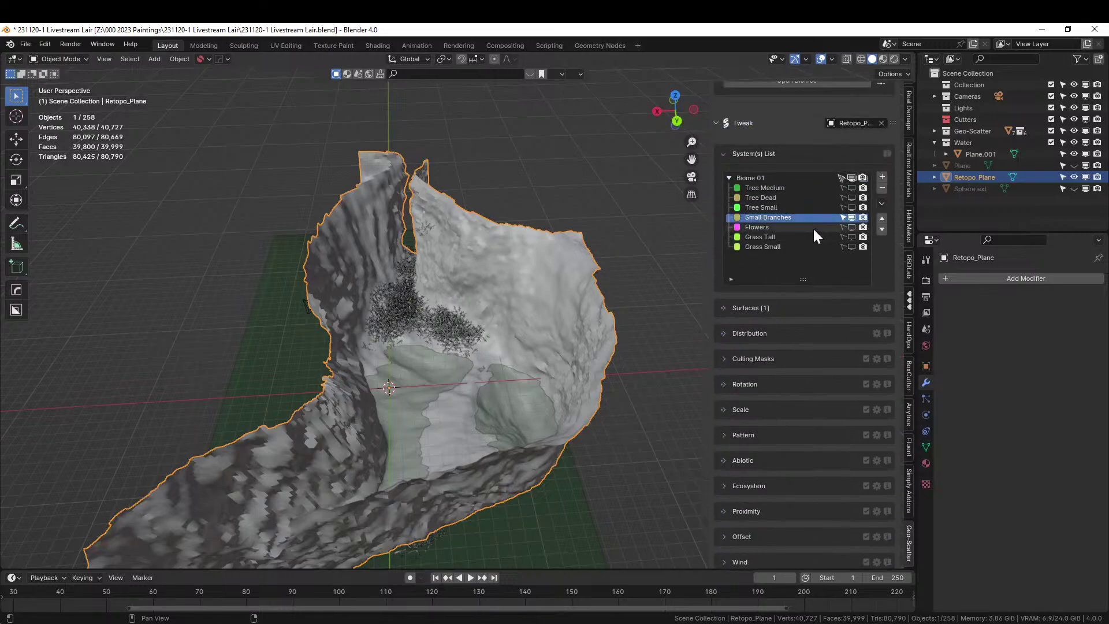
# Hide Small Branches, display Flowers as the active scatter system, and inspect the flowers on the walls and around the pond.
pyautogui.click(850, 217)
pyautogui.click(851, 227)
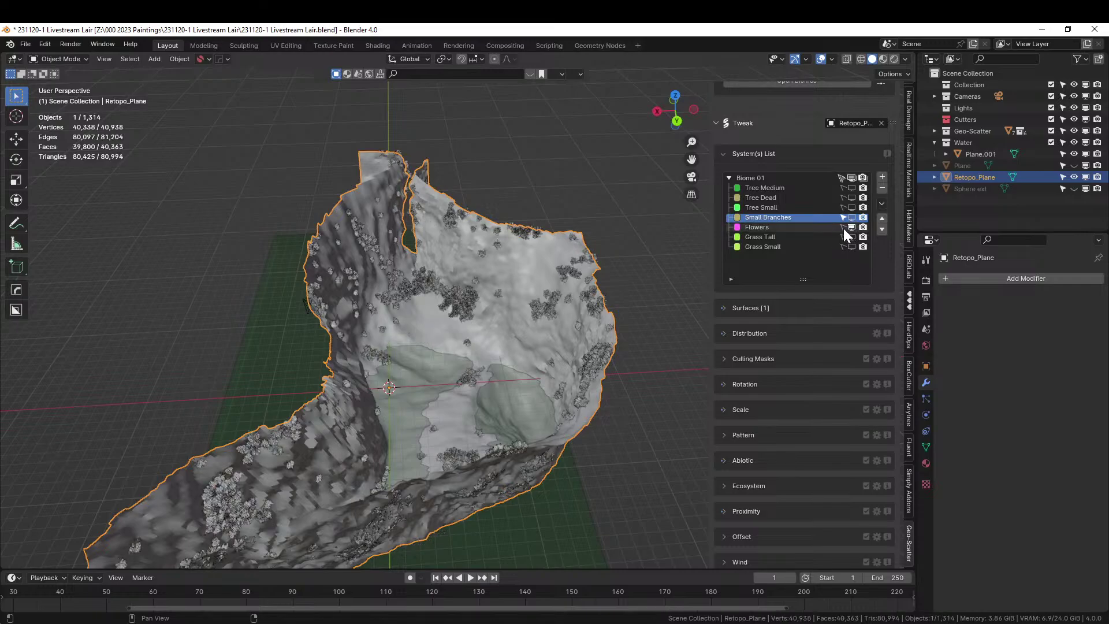
pyautogui.click(760, 227)
pyautogui.moveTo(453, 326); pyautogui.dragTo(435, 342, button='middle')
pyautogui.scroll(4, 477, 342)
pyautogui.scroll(4, 344, 324)
pyautogui.scroll(-4, 353, 314)
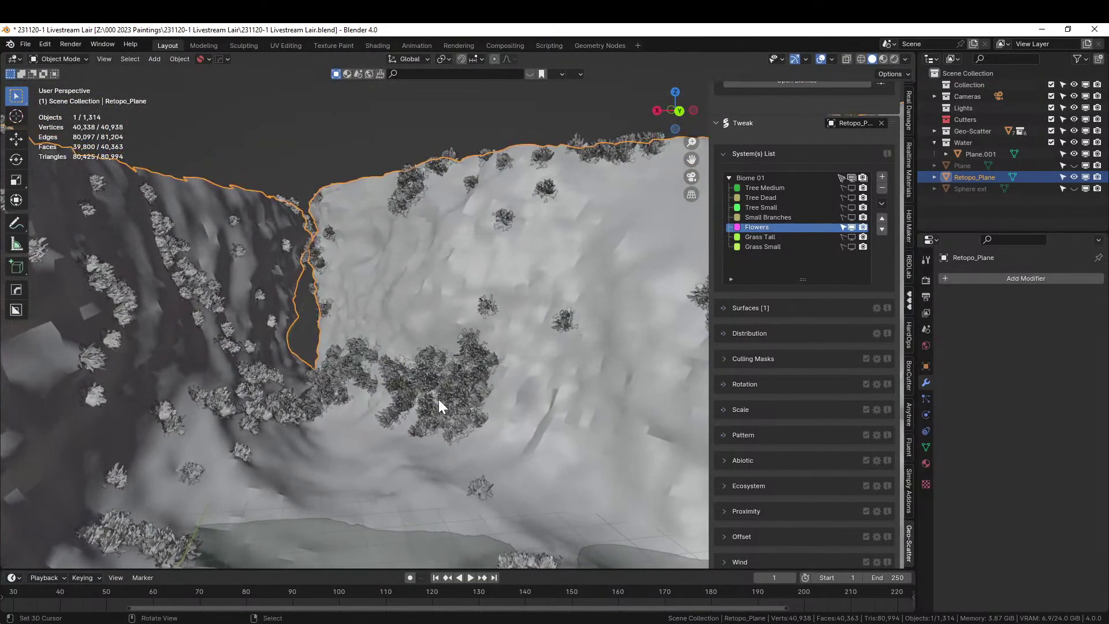
pyautogui.scroll(4, 438, 405)
pyautogui.scroll(-4, 441, 416)
pyautogui.moveTo(428, 461); pyautogui.dragTo(329, 398, button='middle')
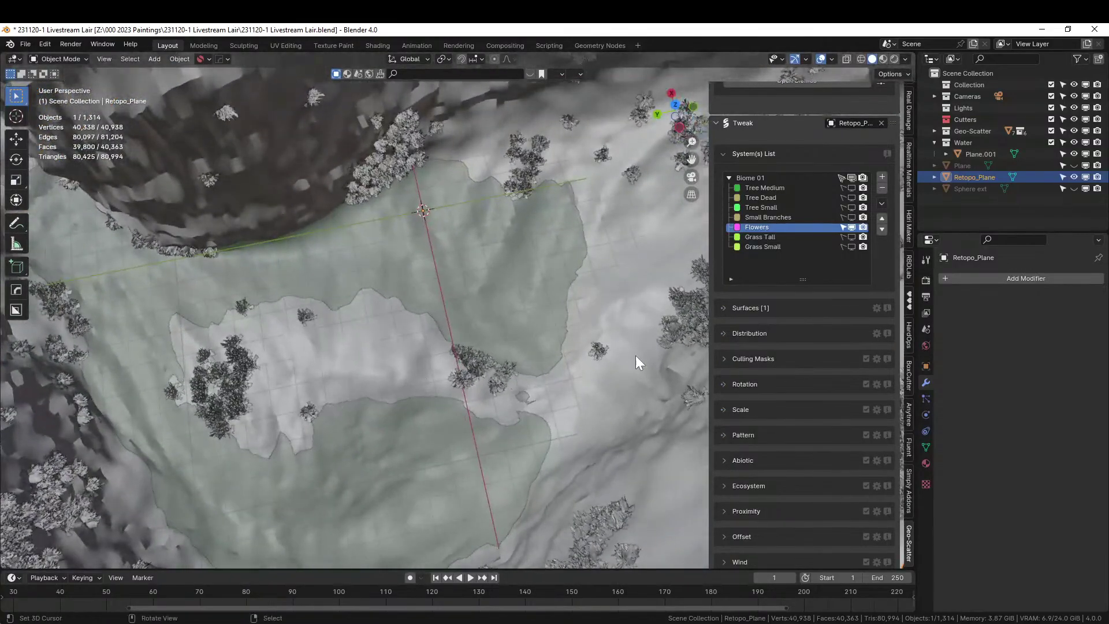
# Hide Flowers, display Grass Tall as the active scatter system, and enable its Abiotic Slope filter.
pyautogui.click(852, 237)
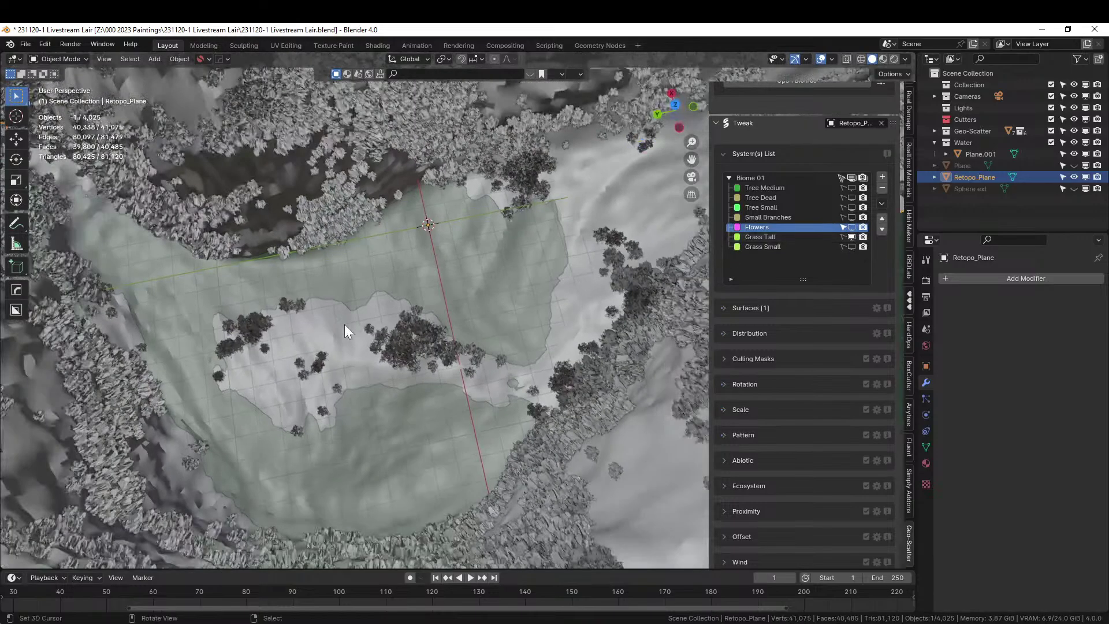
pyautogui.moveTo(345, 325); pyautogui.dragTo(690, 255, button='middle')
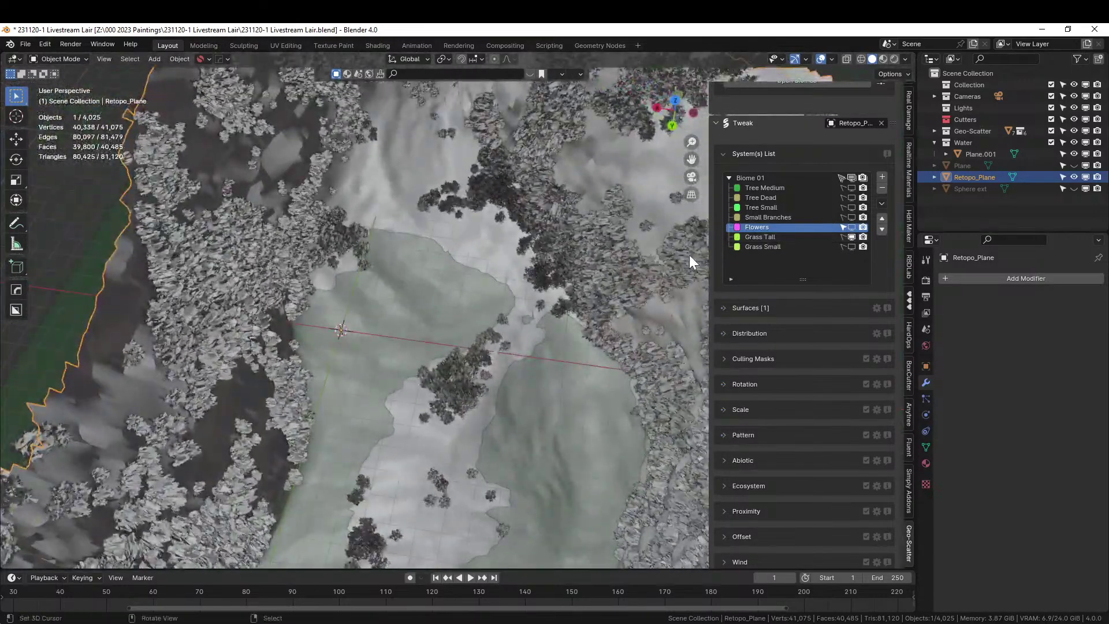
pyautogui.click(750, 239)
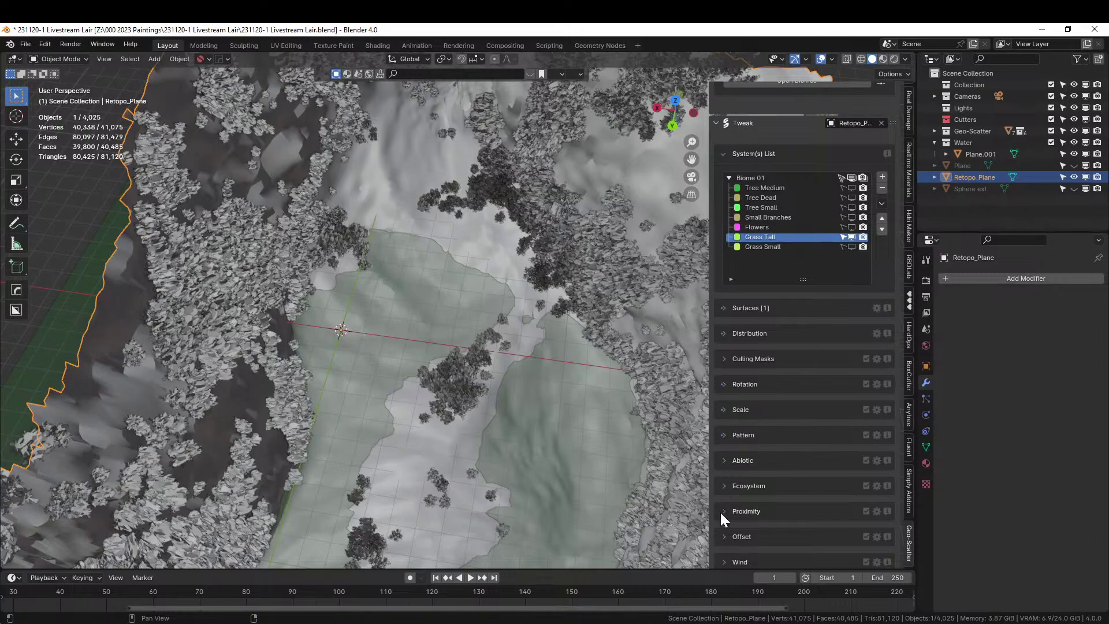
pyautogui.click(728, 461)
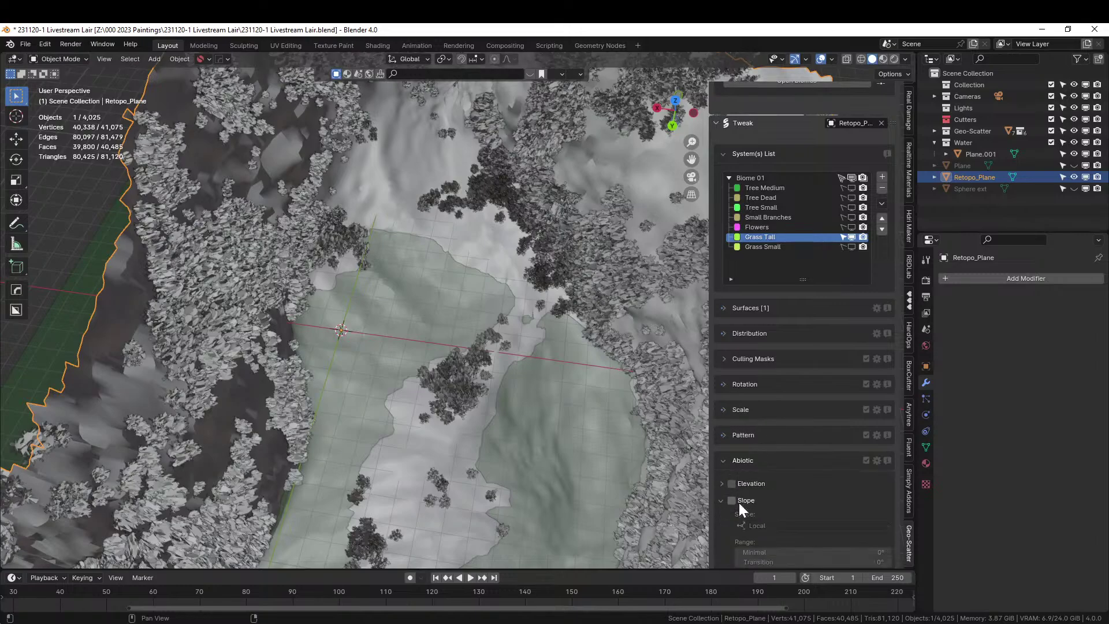
pyautogui.scroll(-2, 741, 505)
pyautogui.click(731, 454)
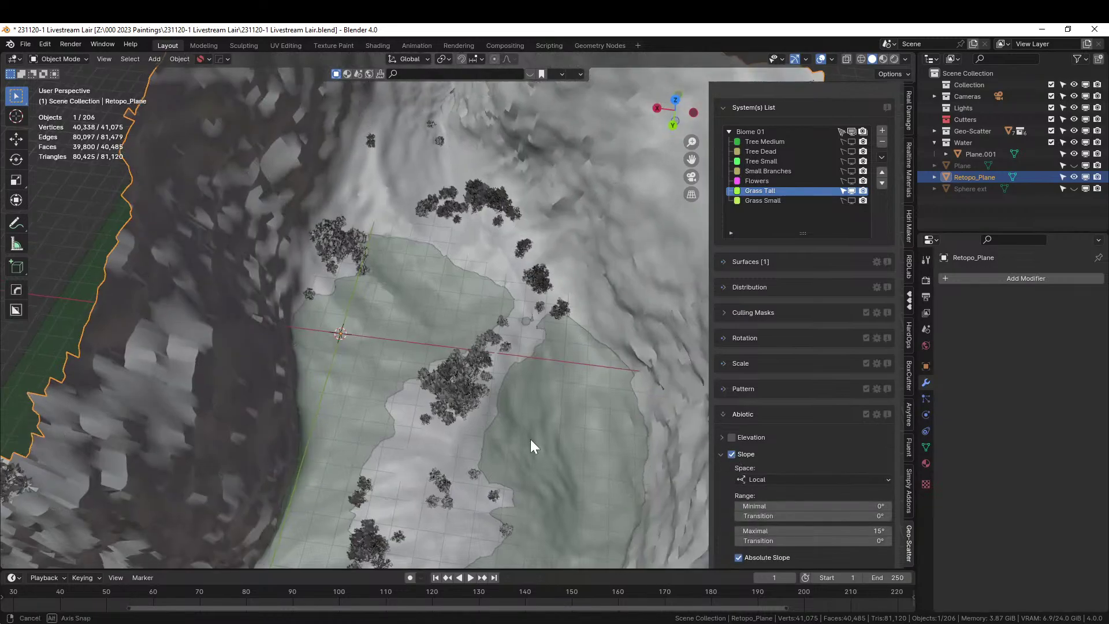
# Set Grass Tall's maximal slope to 25° and check the grass on the canyon floor and walls.
pyautogui.moveTo(530, 439)
pyautogui.mouseDown(button='middle')
pyautogui.moveTo(545, 400)
pyautogui.moveTo(592, 421)
pyautogui.moveTo(545, 436)
pyautogui.mouseUp(button='middle')
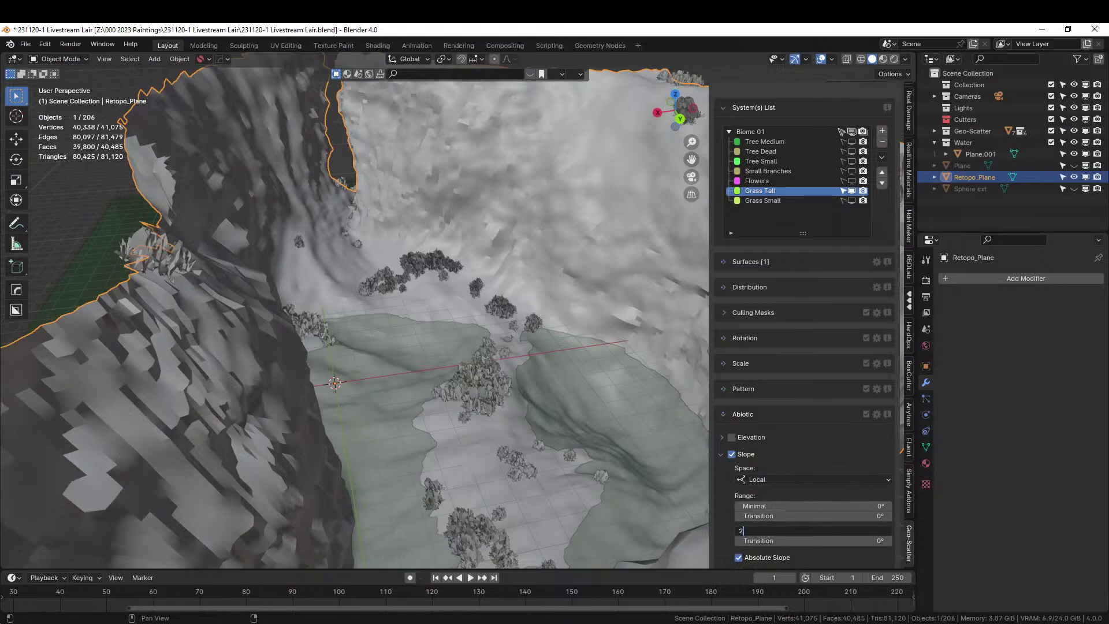
pyautogui.write('5')
pyautogui.press('Return')
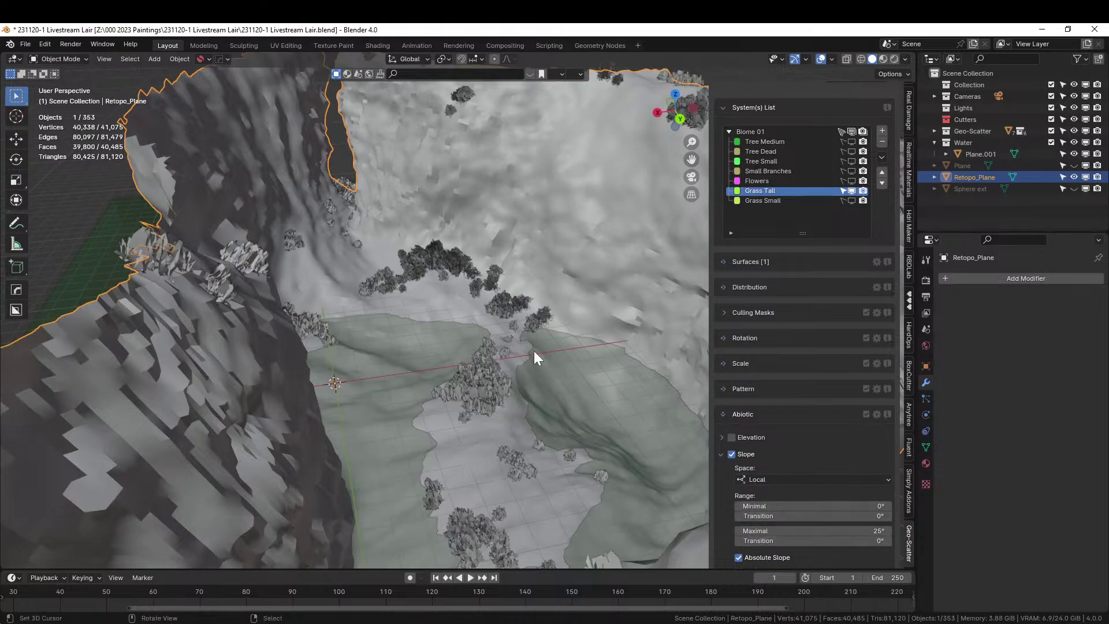
pyautogui.moveTo(534, 351); pyautogui.dragTo(521, 306, button='middle')
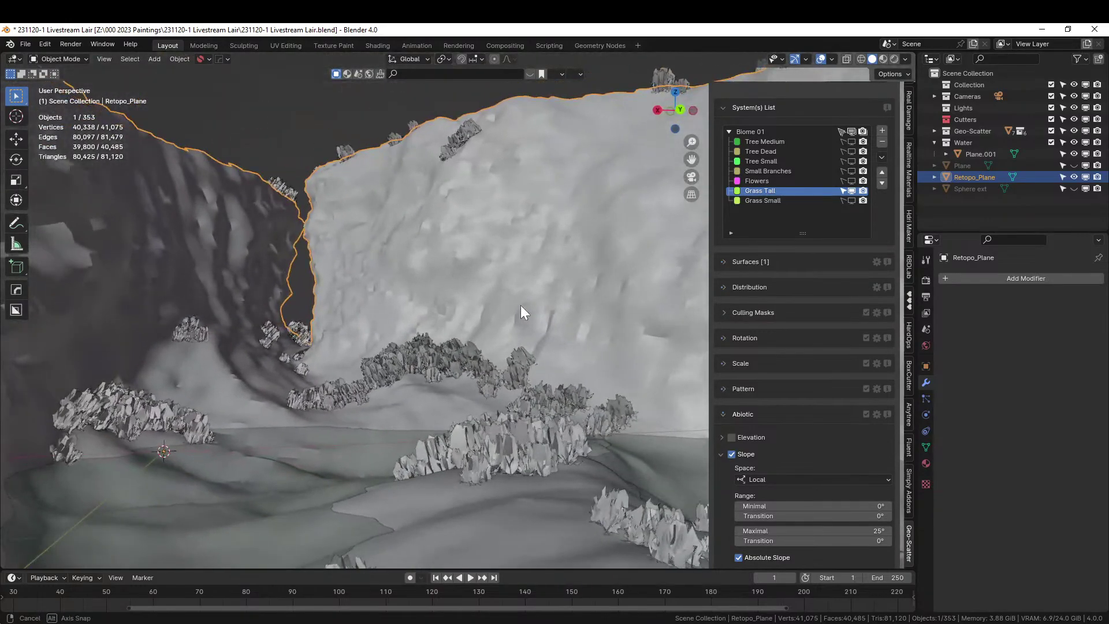
# Display Grass Small as the active system instead of Grass Tall, and enable its Slope filter with a 30° maximum.
pyautogui.click(851, 200)
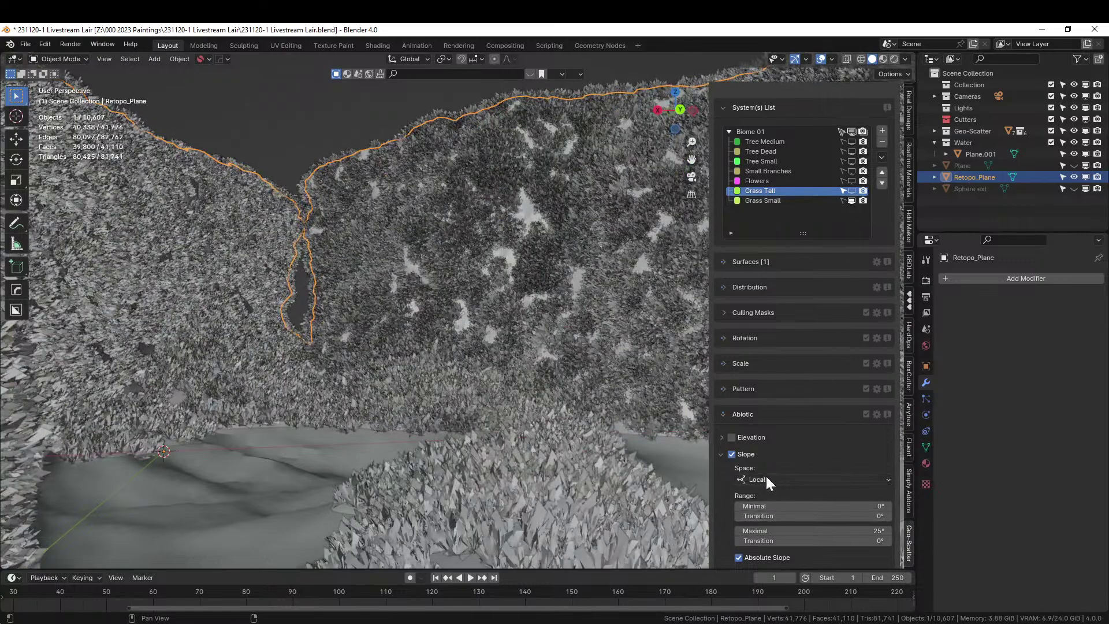
pyautogui.click(761, 199)
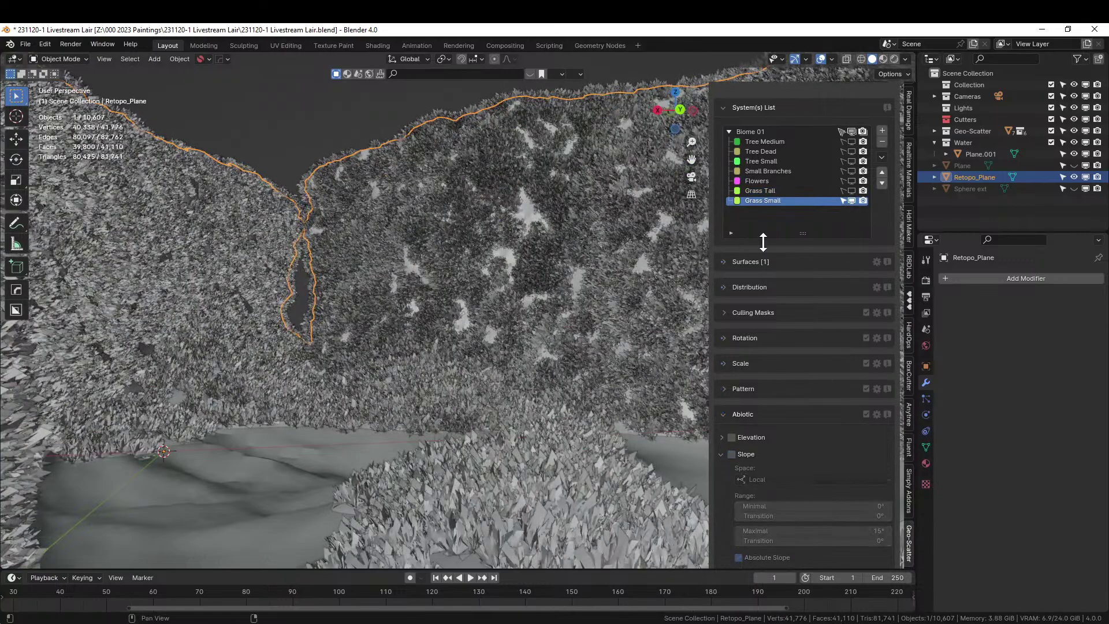
pyautogui.click(732, 454)
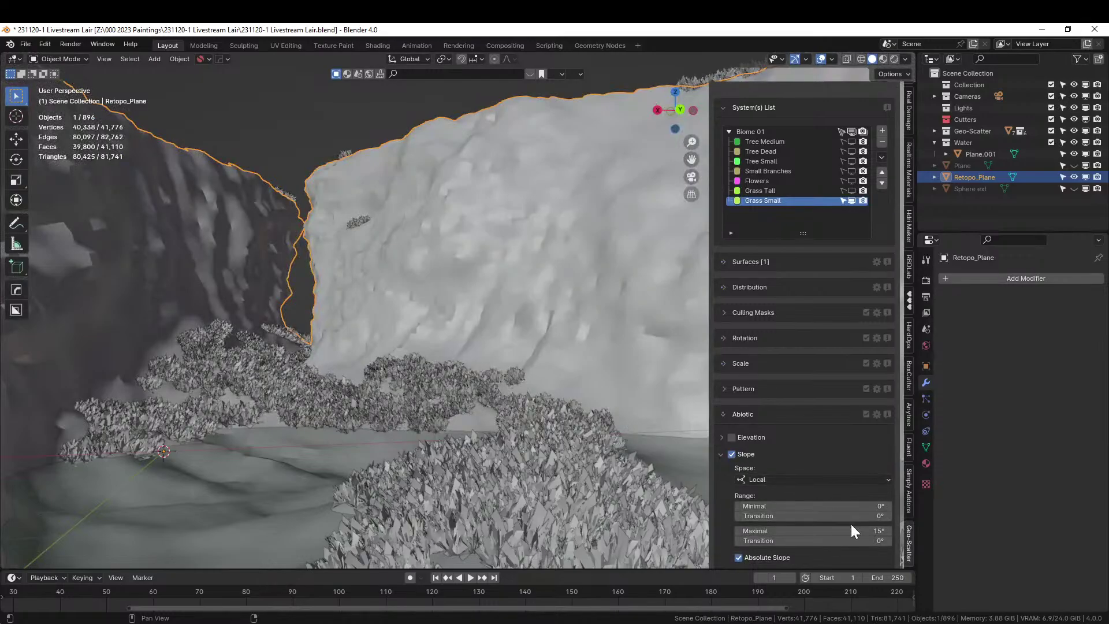
pyautogui.press('Return')
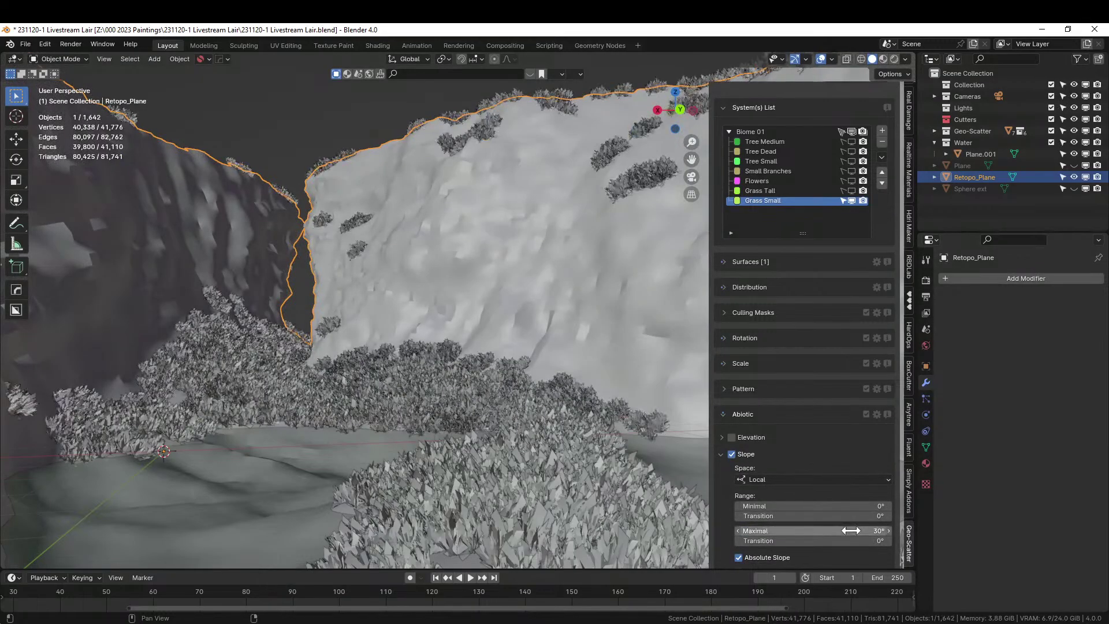
# Set Grass Small's maximal slope to 36° with a 10.3° transition, and save the file.
pyautogui.moveTo(849, 540); pyautogui.dragTo(907, 541)
pyautogui.moveTo(810, 532); pyautogui.dragTo(845, 532)
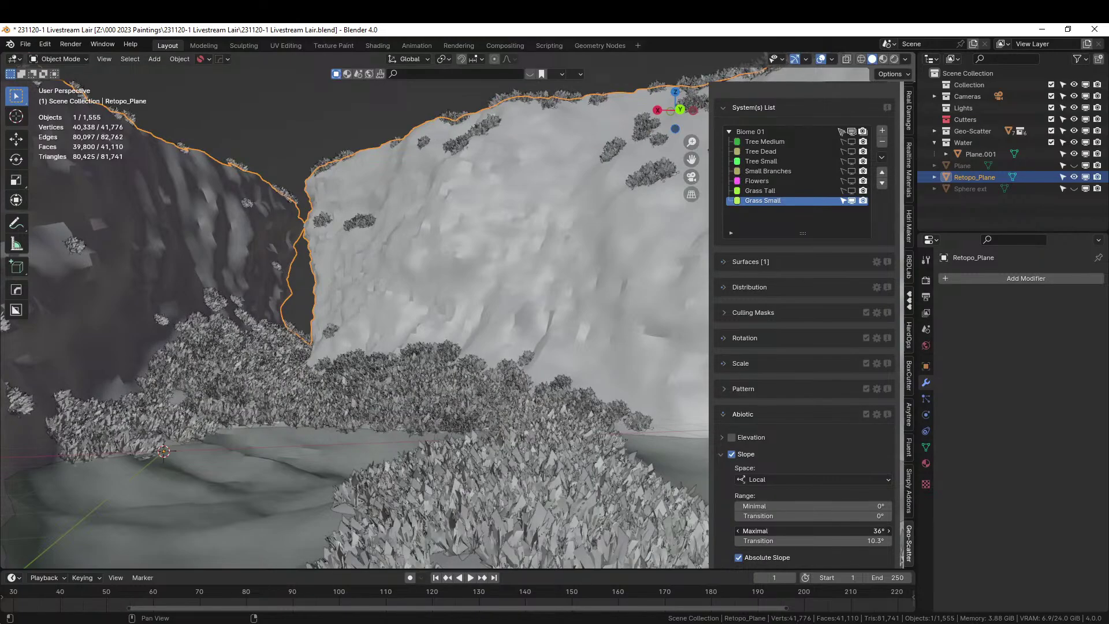
pyautogui.moveTo(354, 400); pyautogui.dragTo(325, 435, button='middle')
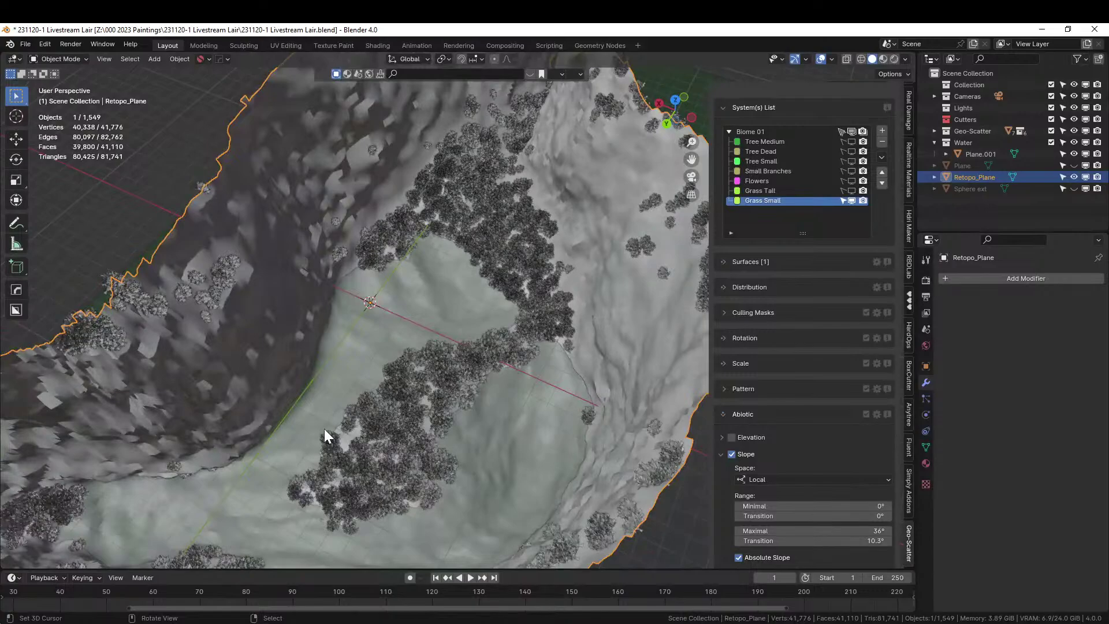
pyautogui.hotkey('ctrl', 's')
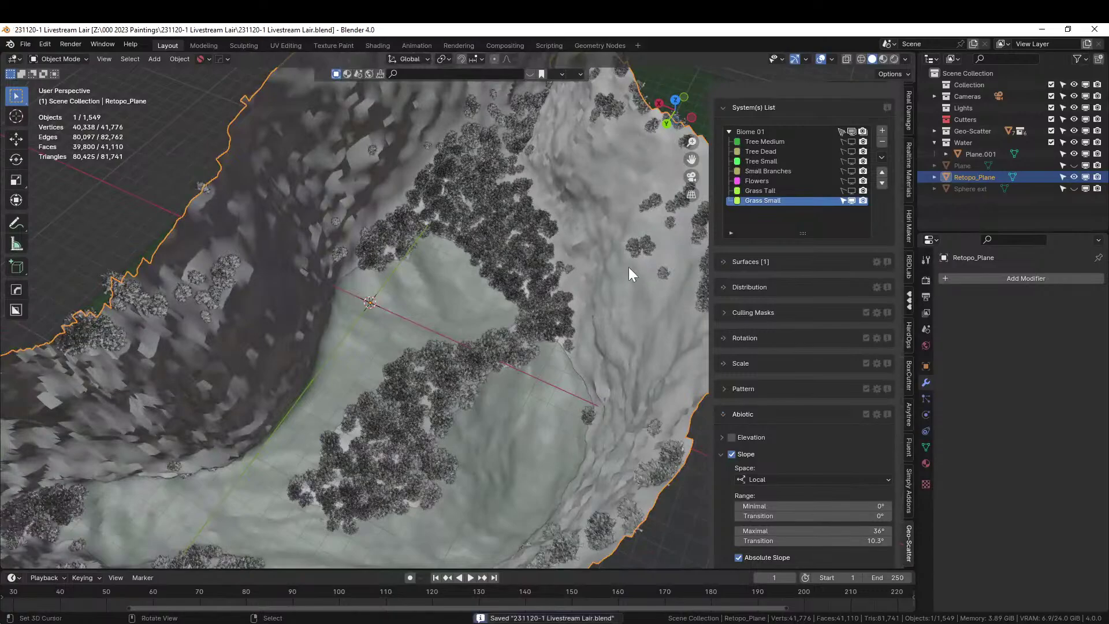
# Display Tree Medium, Tree Dead, Tree Small, Small Branches, Flowers and Grass Tall together with Grass Small, and view them around the pond.
pyautogui.click(852, 142)
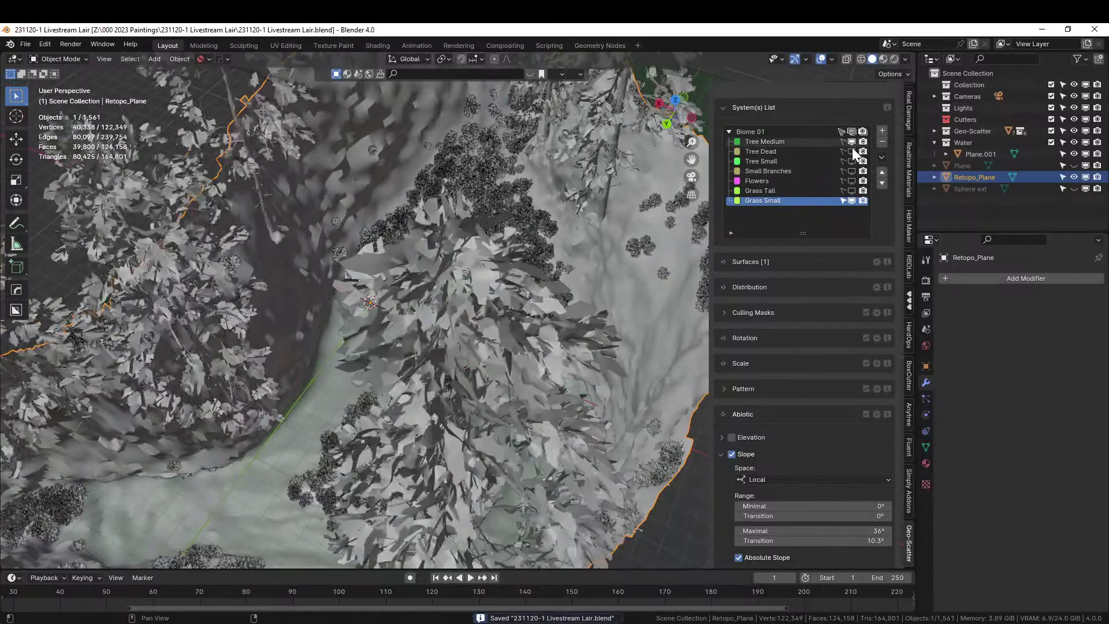
pyautogui.click(851, 151)
pyautogui.click(852, 161)
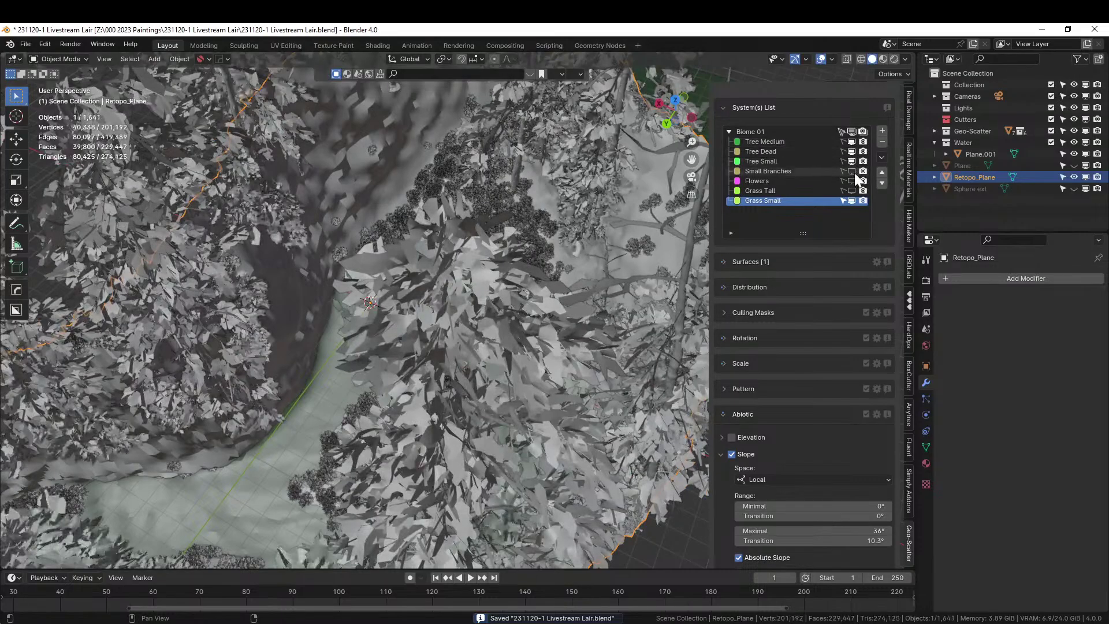
pyautogui.click(852, 172)
pyautogui.click(853, 181)
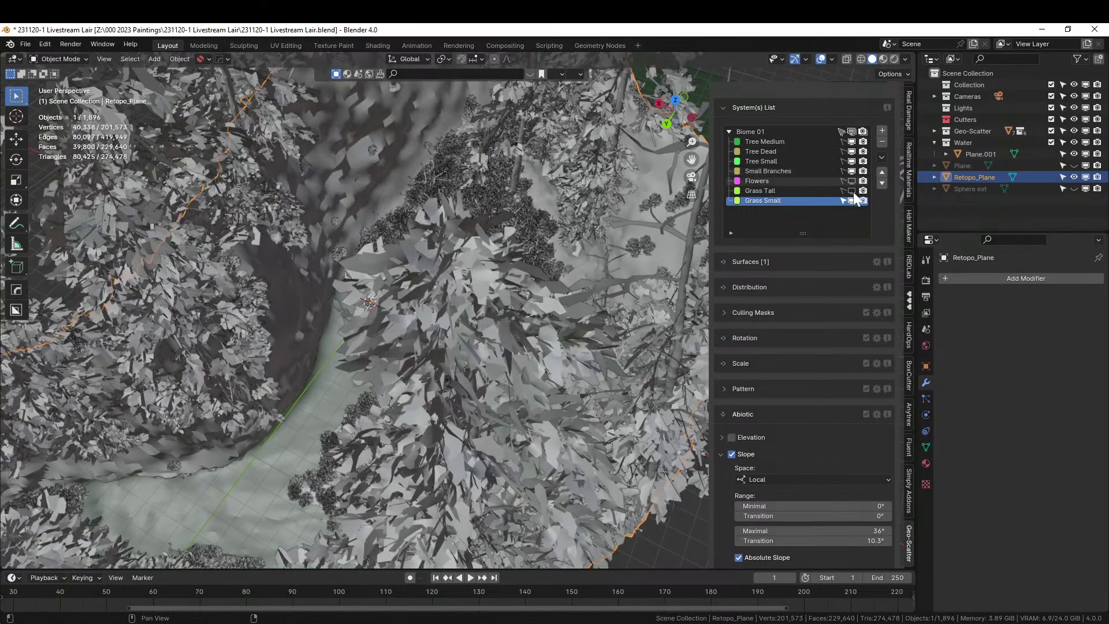
pyautogui.click(853, 191)
pyautogui.moveTo(502, 292); pyautogui.dragTo(512, 254, button='middle')
pyautogui.moveTo(443, 380); pyautogui.dragTo(475, 317, button='middle')
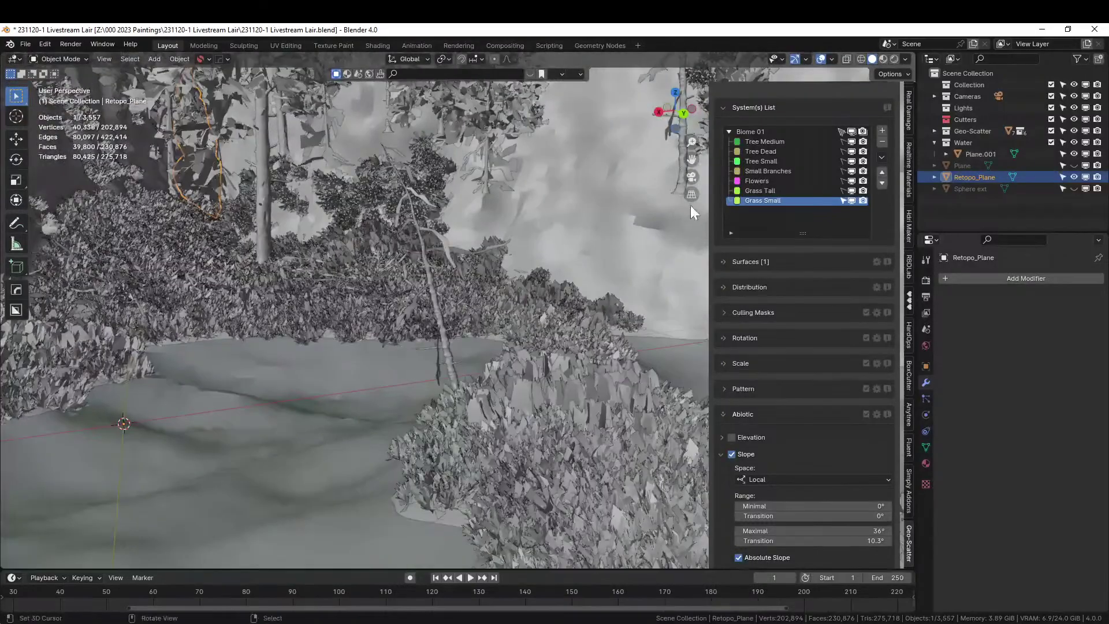
# Enable Object Repel 1 in Tree Dead's Proximity settings with the Water collection as its collider.
pyautogui.click(780, 151)
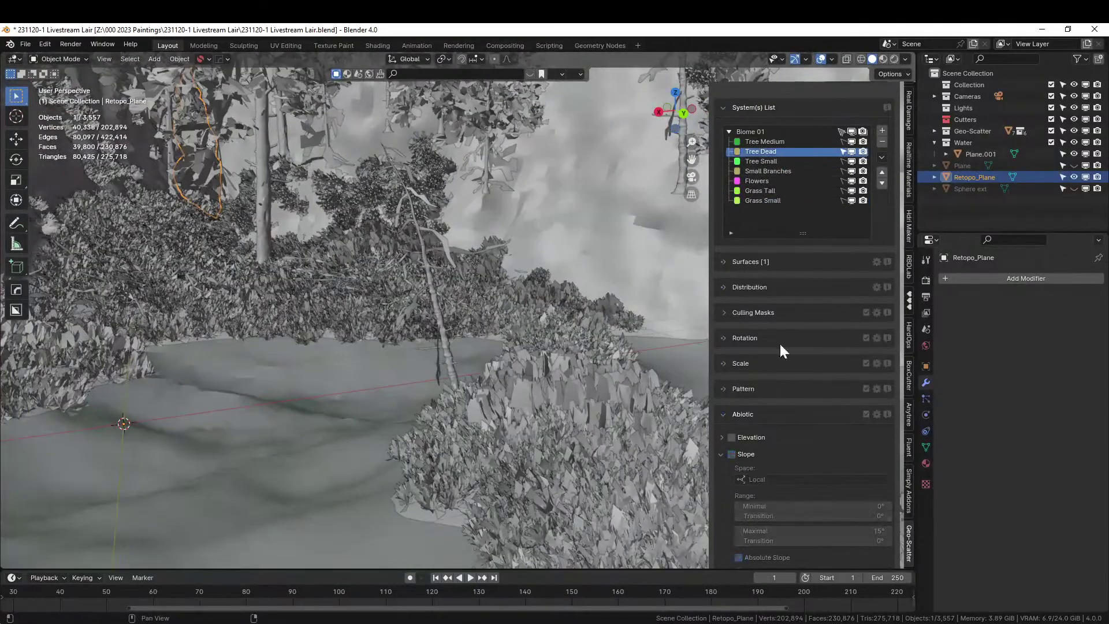
pyautogui.scroll(-8, 778, 342)
pyautogui.scroll(-5, 761, 463)
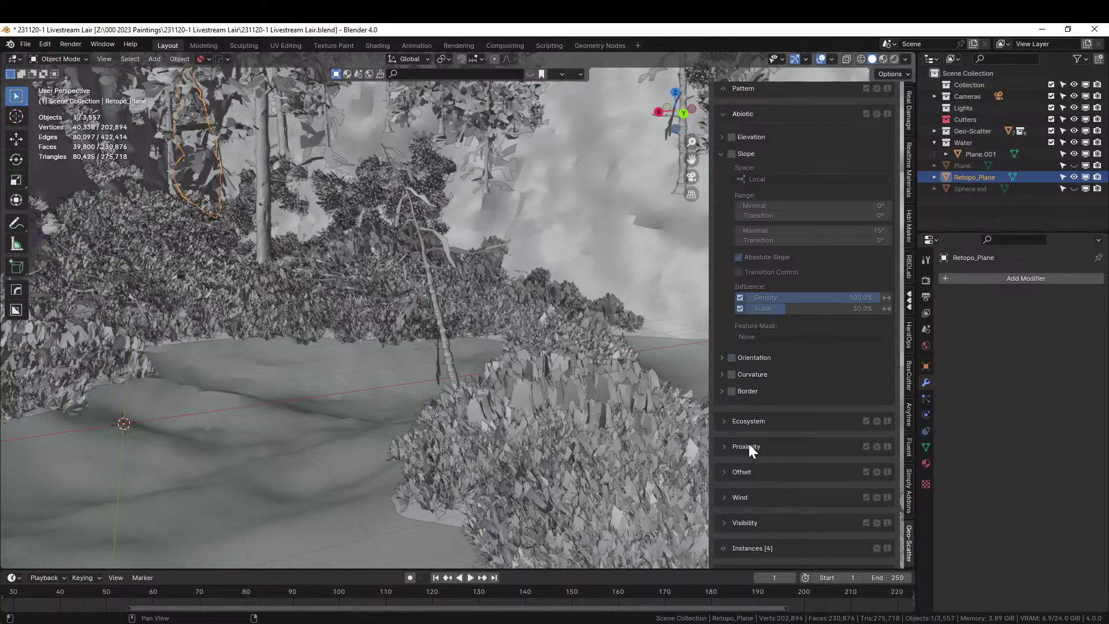
pyautogui.click(731, 447)
pyautogui.click(732, 470)
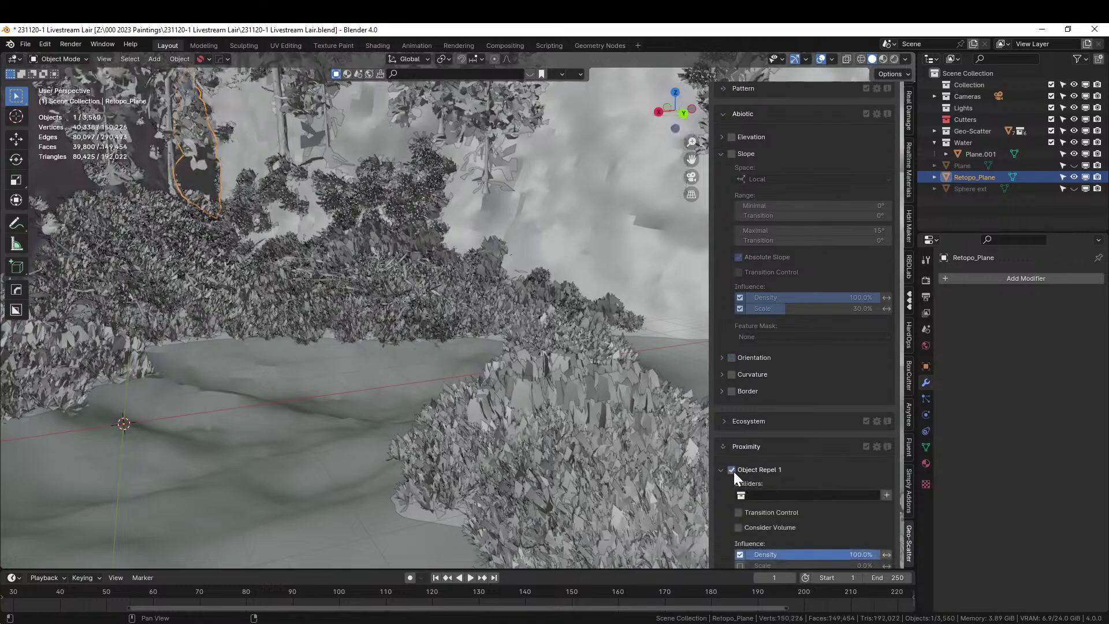
pyautogui.click(745, 495)
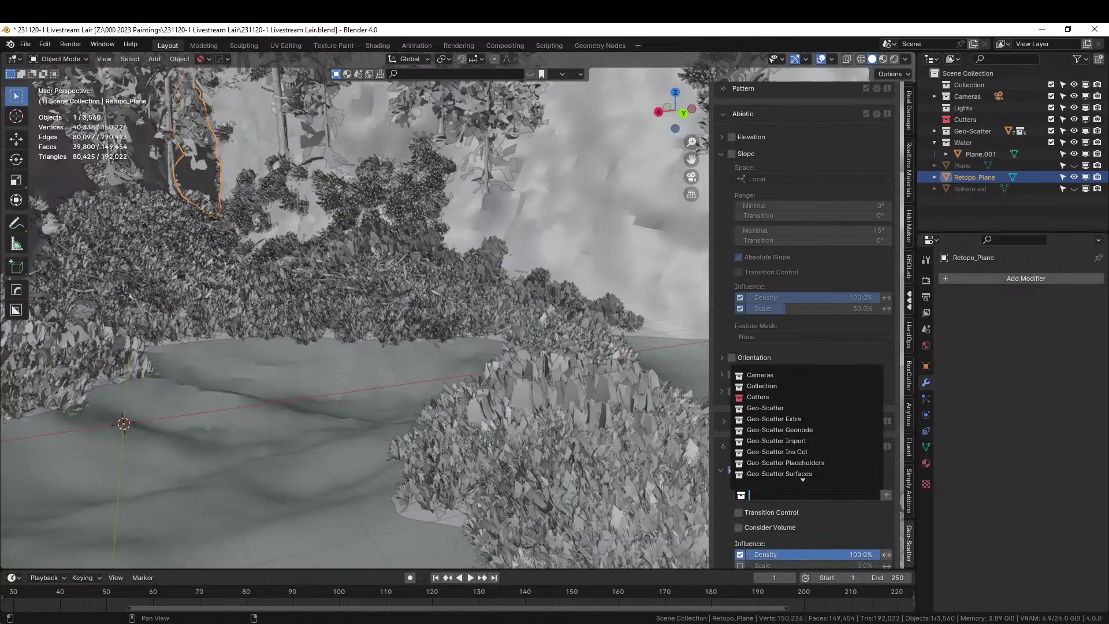
pyautogui.write('water')
pyautogui.press('Return')
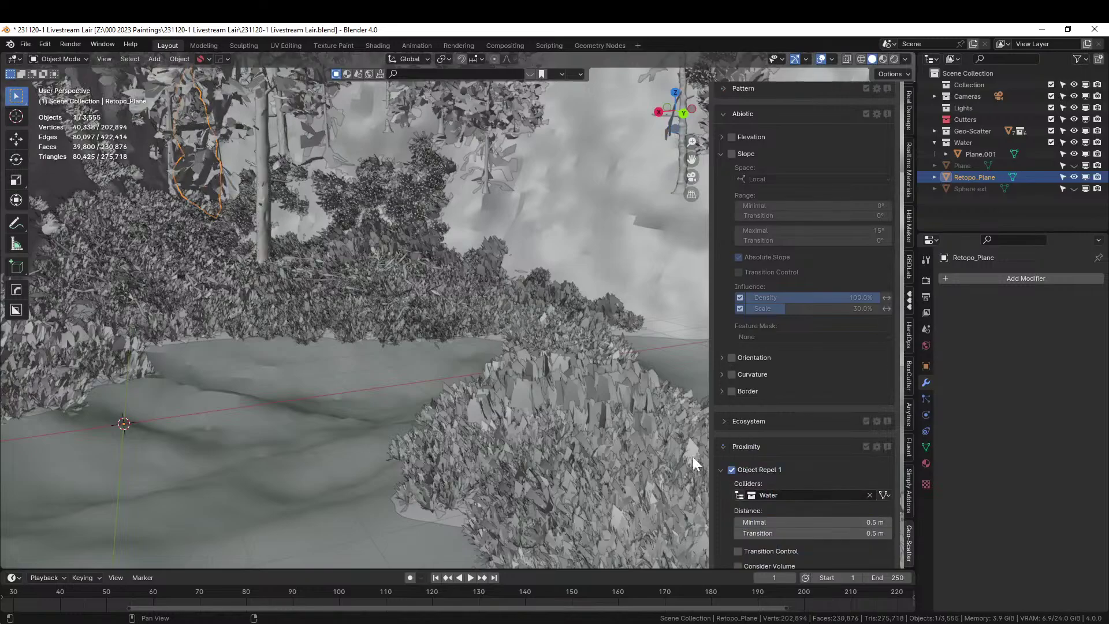
# Inspect the combined forest scatter around the pond and canyon from low, overhead and outside viewpoints.
pyautogui.scroll(-5, 552, 386)
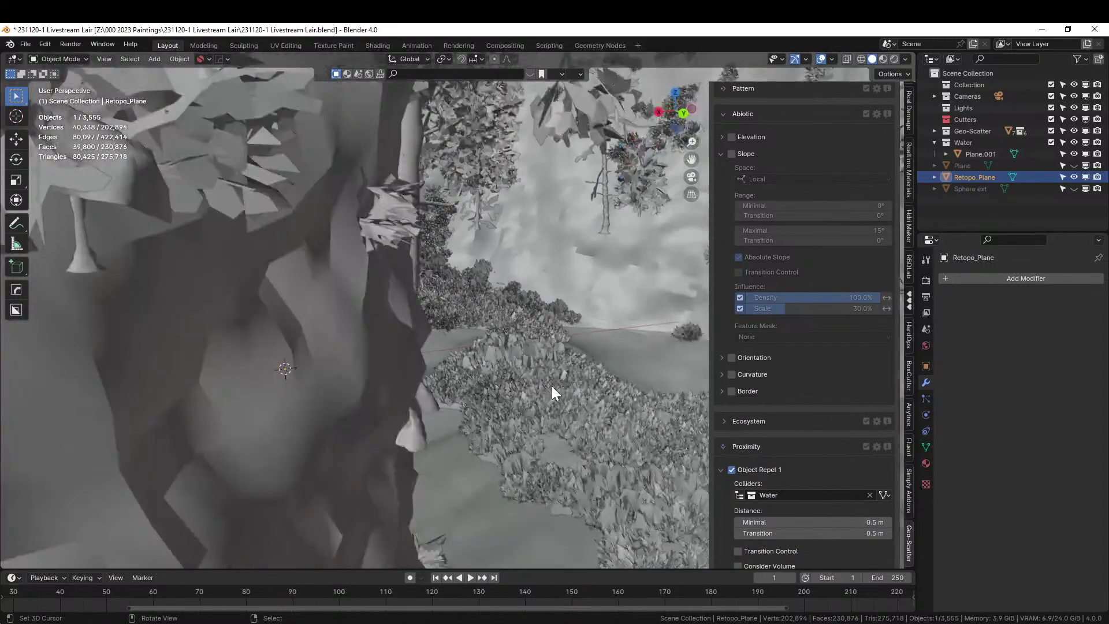
pyautogui.moveTo(553, 386); pyautogui.dragTo(542, 306, button='middle')
pyautogui.scroll(5, 532, 383)
pyautogui.scroll(-5, 536, 340)
pyautogui.scroll(5, 564, 344)
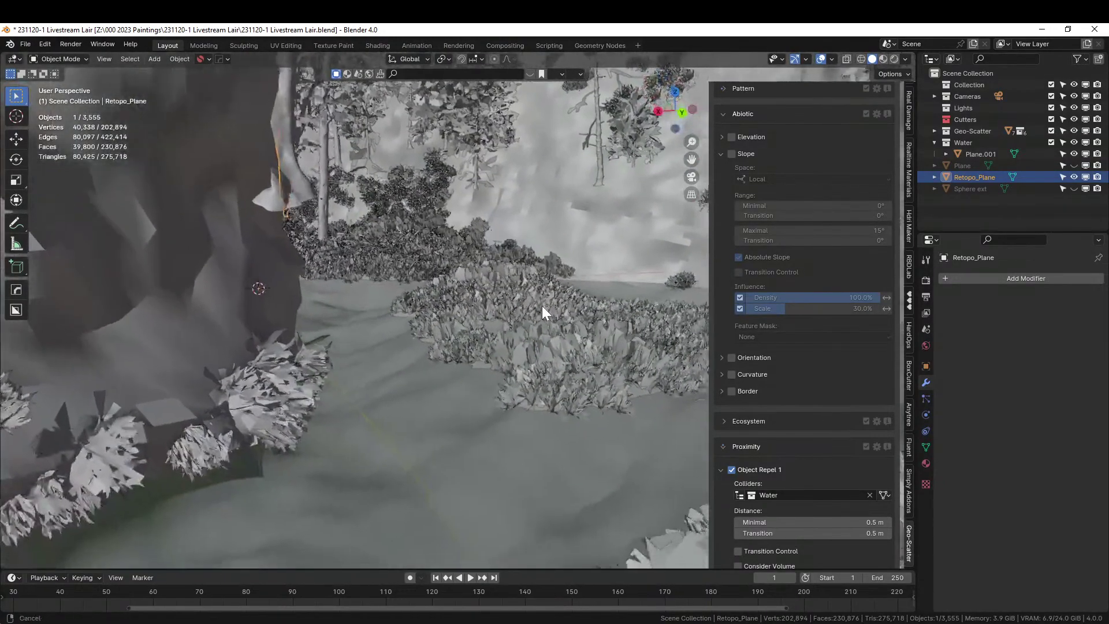
pyautogui.scroll(-5, 522, 304)
pyautogui.scroll(5, 521, 349)
pyautogui.keyDown('shift'); pyautogui.moveTo(521, 349); pyautogui.dragTo(829, 424, button='middle'); pyautogui.keyUp('shift')
pyautogui.scroll(-5, 828, 424)
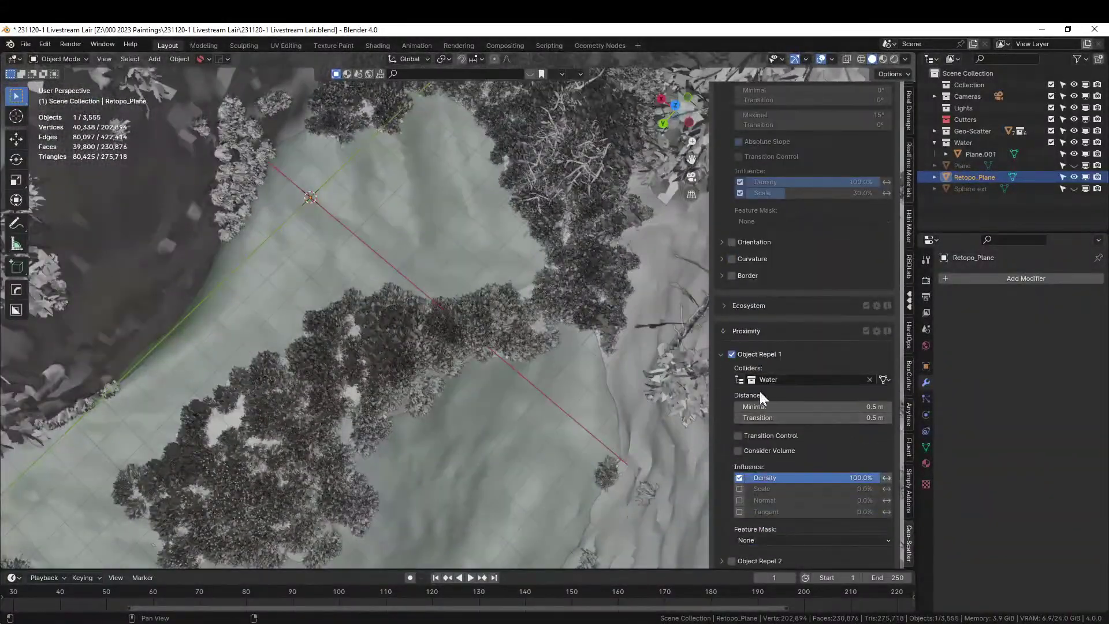
pyautogui.scroll(-6, 619, 366)
pyautogui.moveTo(626, 364); pyautogui.dragTo(8, 310, button='middle')
pyautogui.scroll(10, 364, 351)
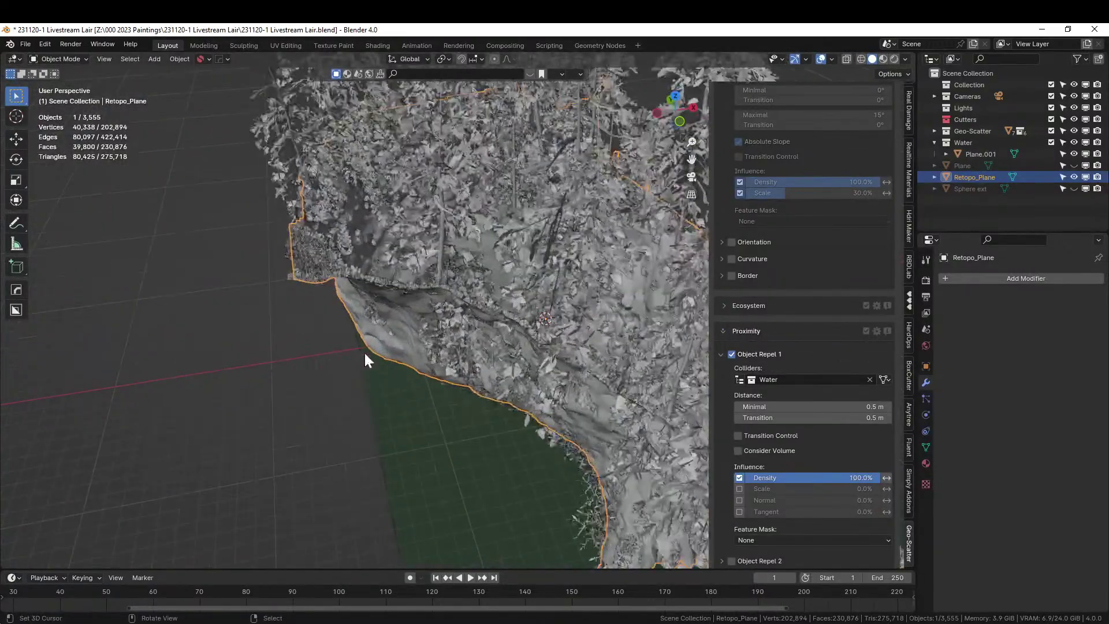
pyautogui.scroll(-6, 337, 320)
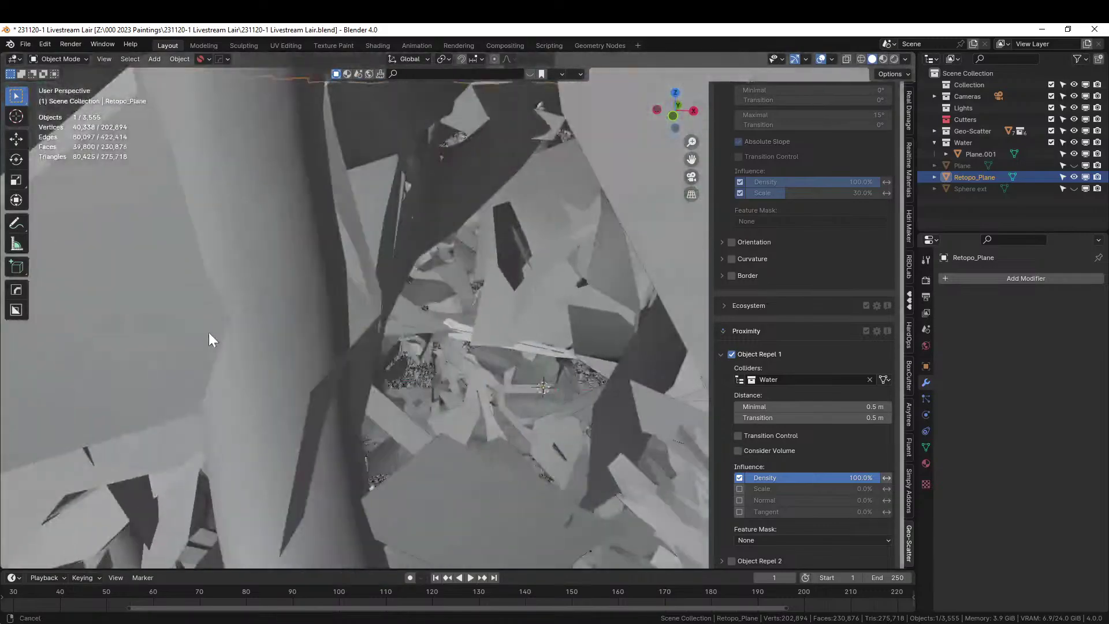
# Save the file and switch the viewport to rendered shading from a low walk-through viewpoint across the pond.
pyautogui.hotkey('shift', '`')
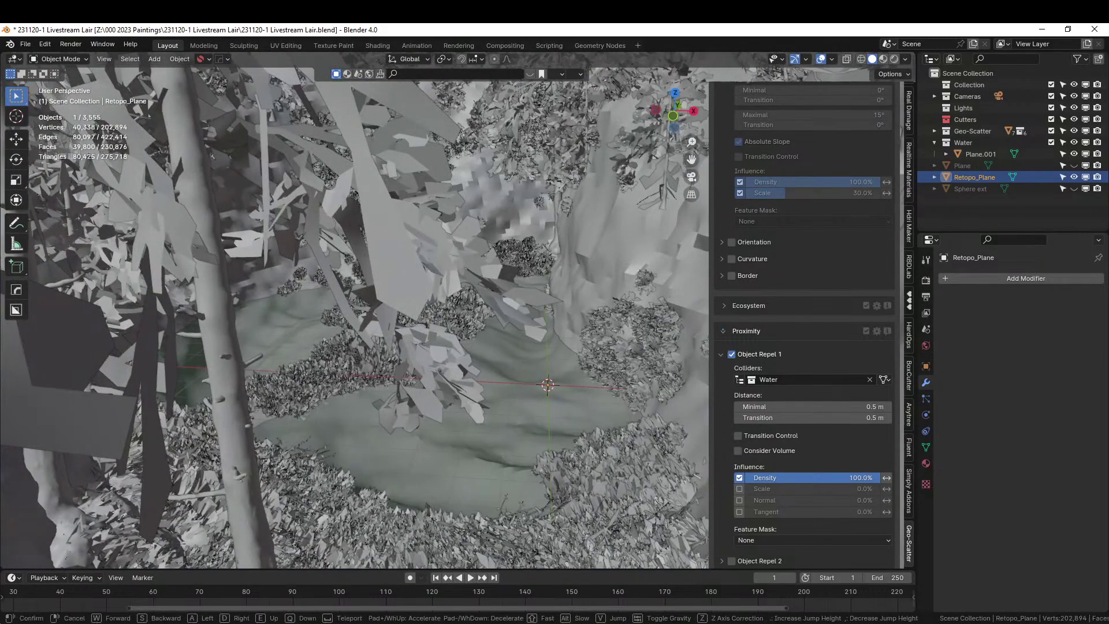
pyautogui.press('w')
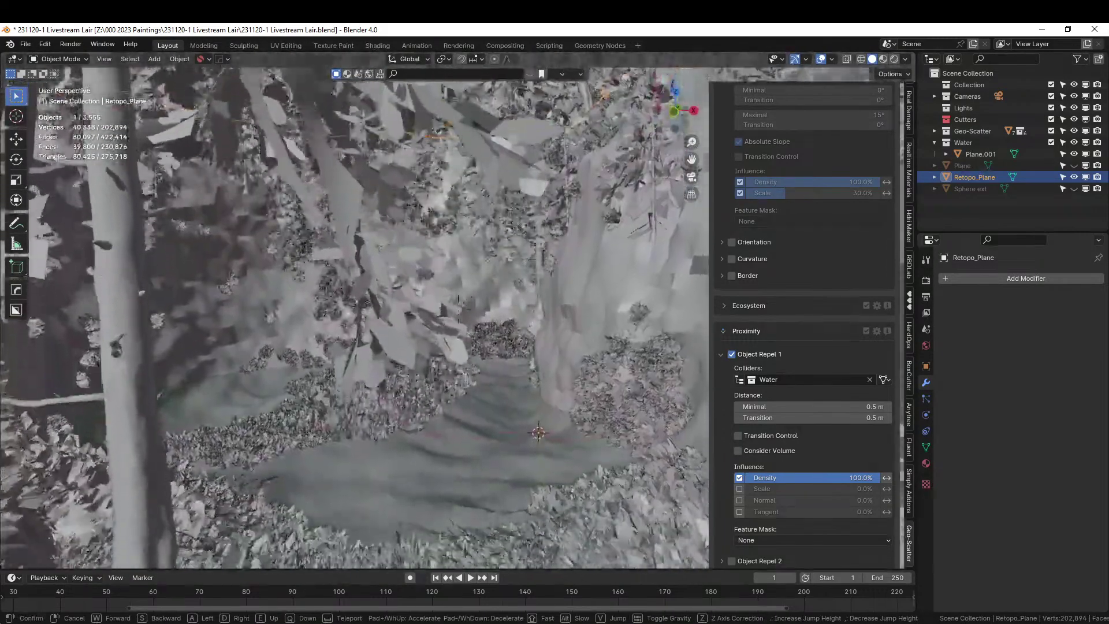
pyautogui.press('s')
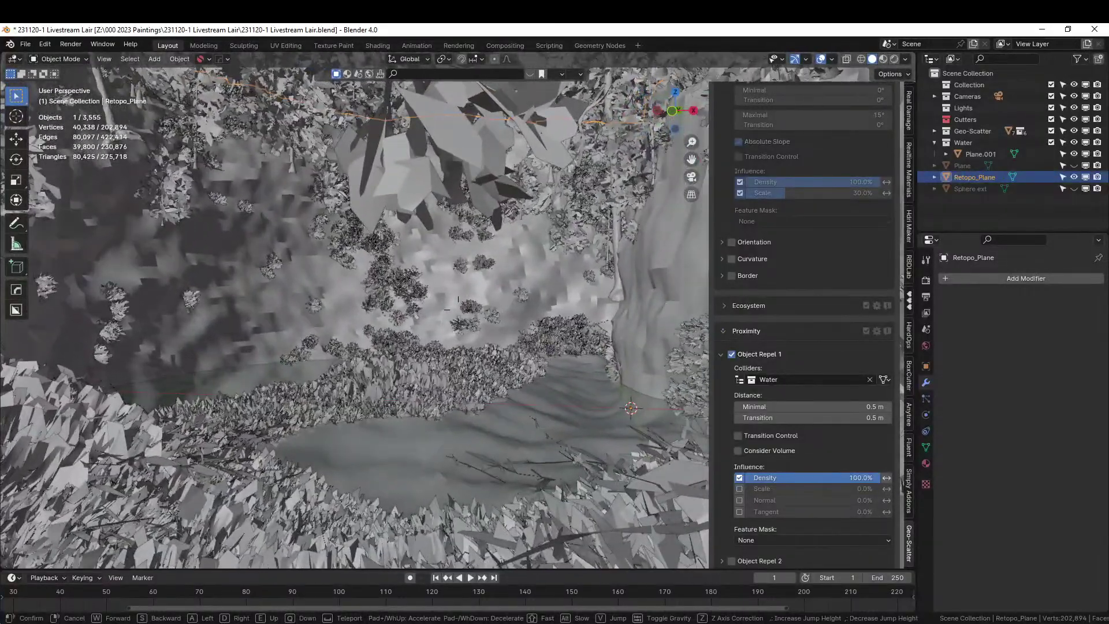
pyautogui.click(203, 318)
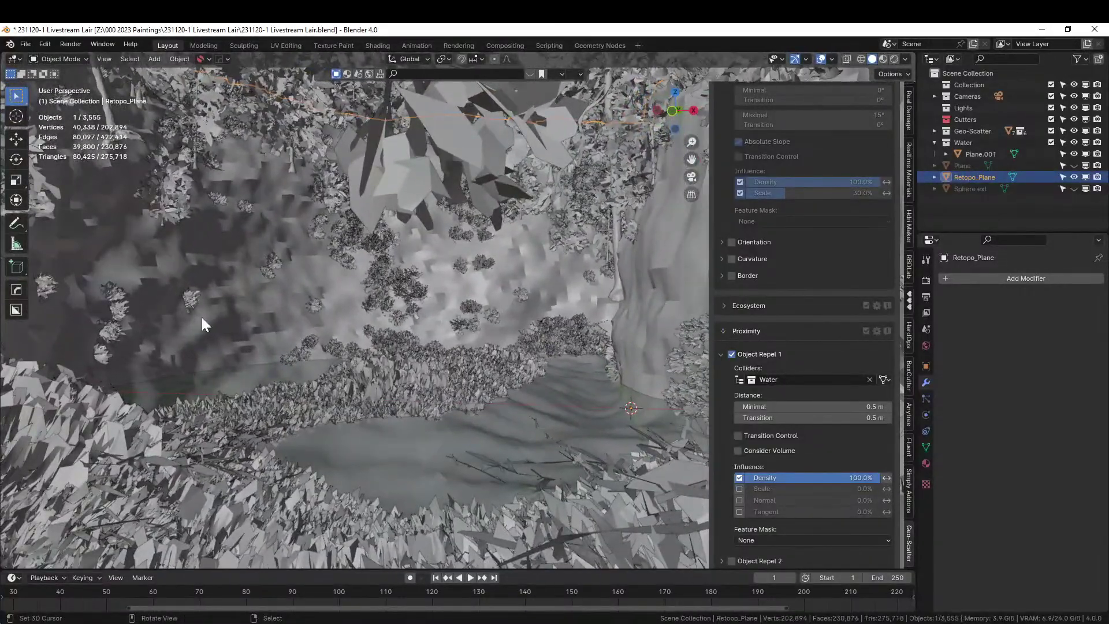
pyautogui.hotkey('ctrl', 's')
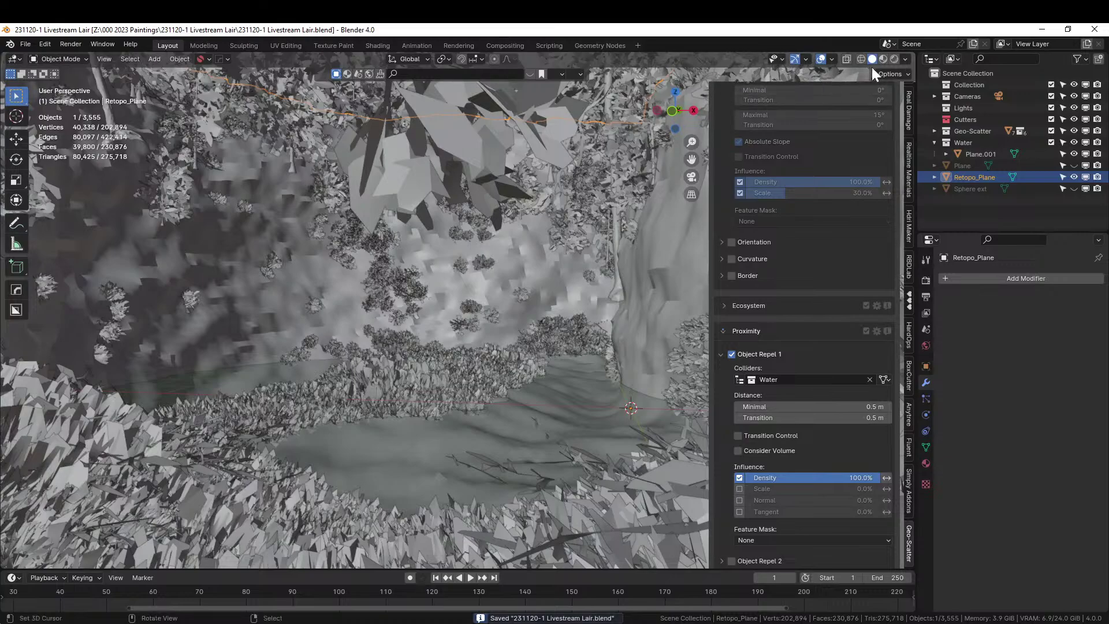
pyautogui.click(894, 59)
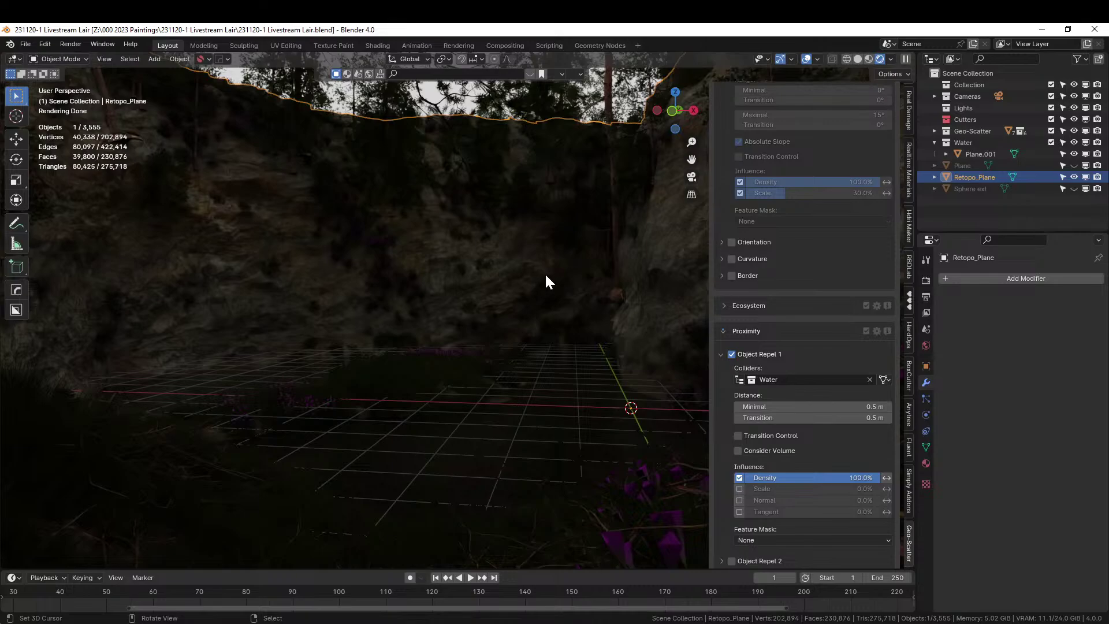
# Return the viewport to solid shading and exclude the Geo-Scatter collection from the view layer.
pyautogui.scroll(10, 543, 262)
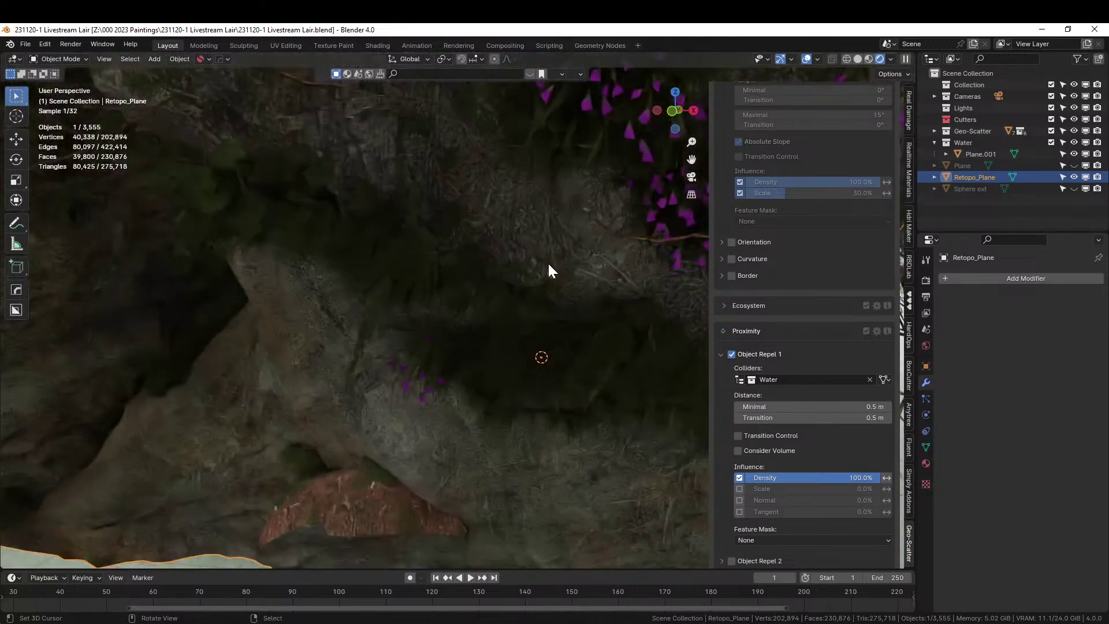
pyautogui.scroll(-8, 548, 263)
pyautogui.moveTo(548, 263)
pyautogui.mouseDown(button='middle')
pyautogui.moveTo(563, 309)
pyautogui.moveTo(587, 324)
pyautogui.moveTo(649, 329)
pyautogui.moveTo(564, 270)
pyautogui.moveTo(545, 268)
pyautogui.mouseUp(button='middle')
pyautogui.scroll(10, 544, 268)
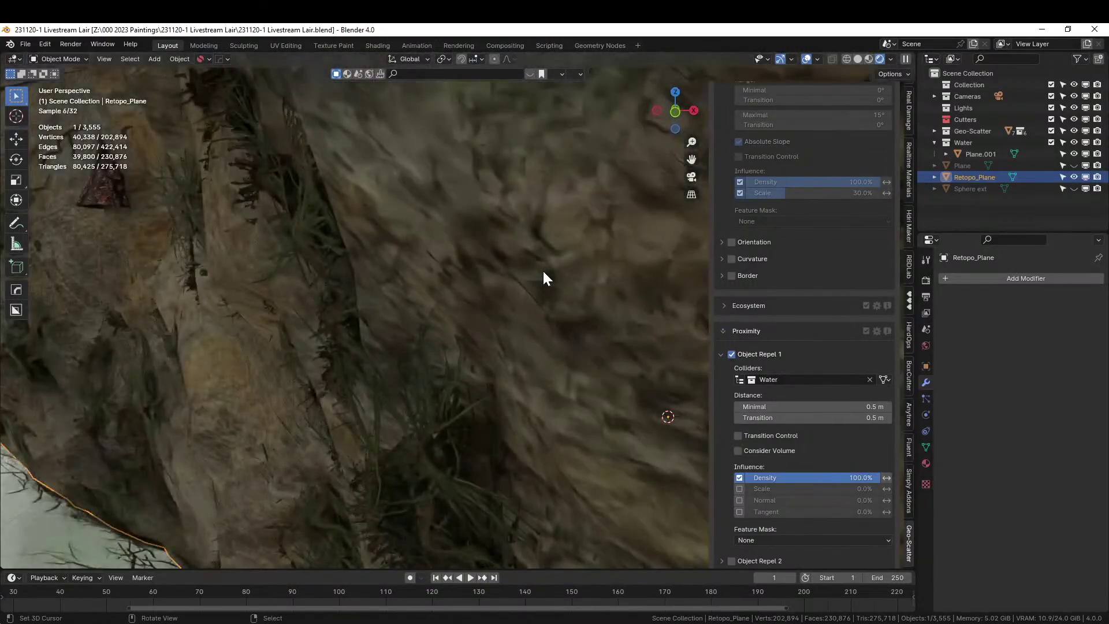
pyautogui.scroll(-10, 543, 279)
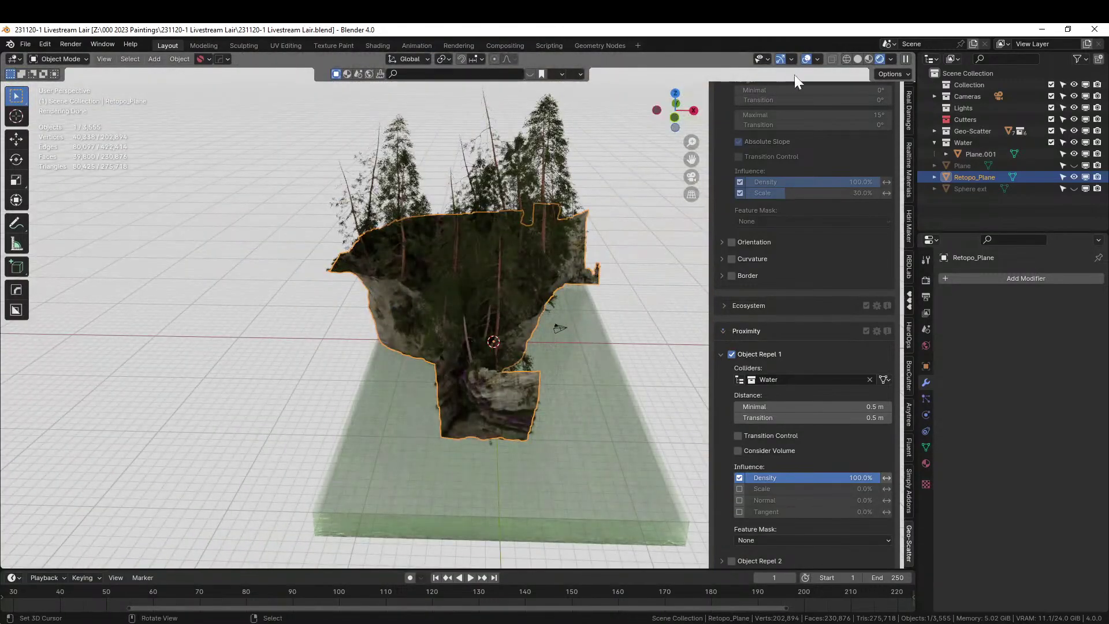
pyautogui.click(857, 59)
pyautogui.moveTo(549, 223)
pyautogui.mouseDown(button='middle')
pyautogui.moveTo(500, 318)
pyautogui.moveTo(657, 317)
pyautogui.mouseUp(button='middle')
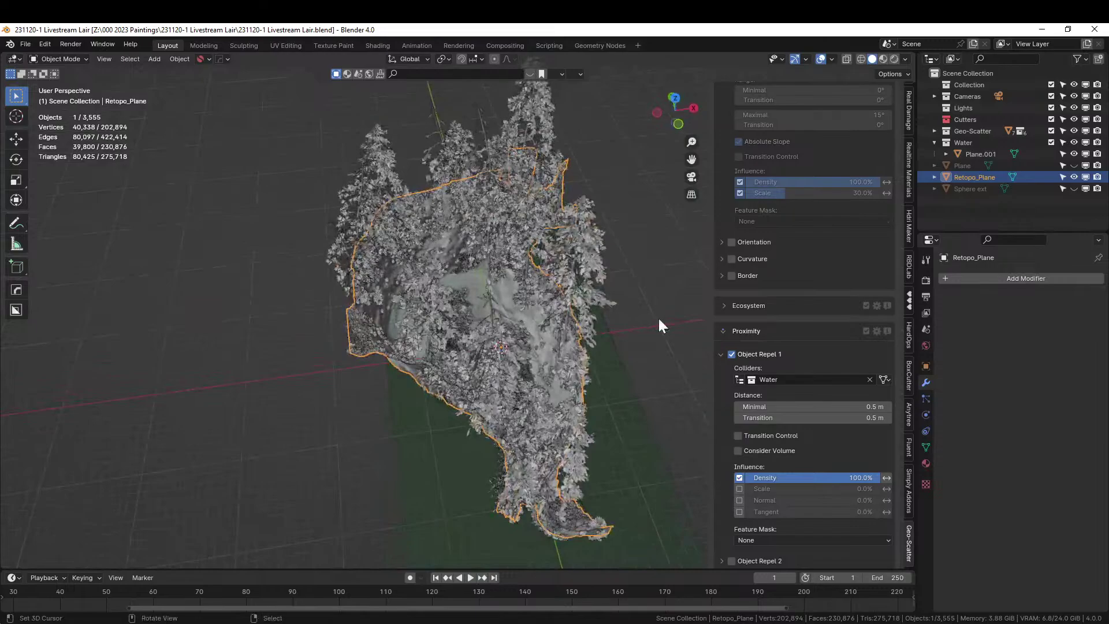
pyautogui.click(1074, 130)
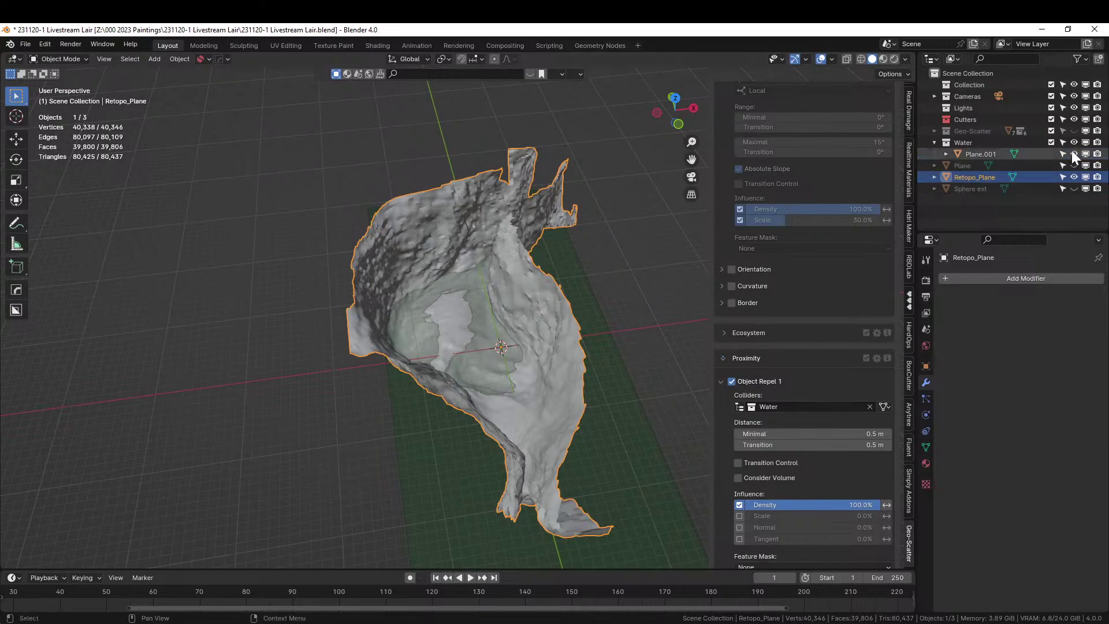
pyautogui.click(1051, 131)
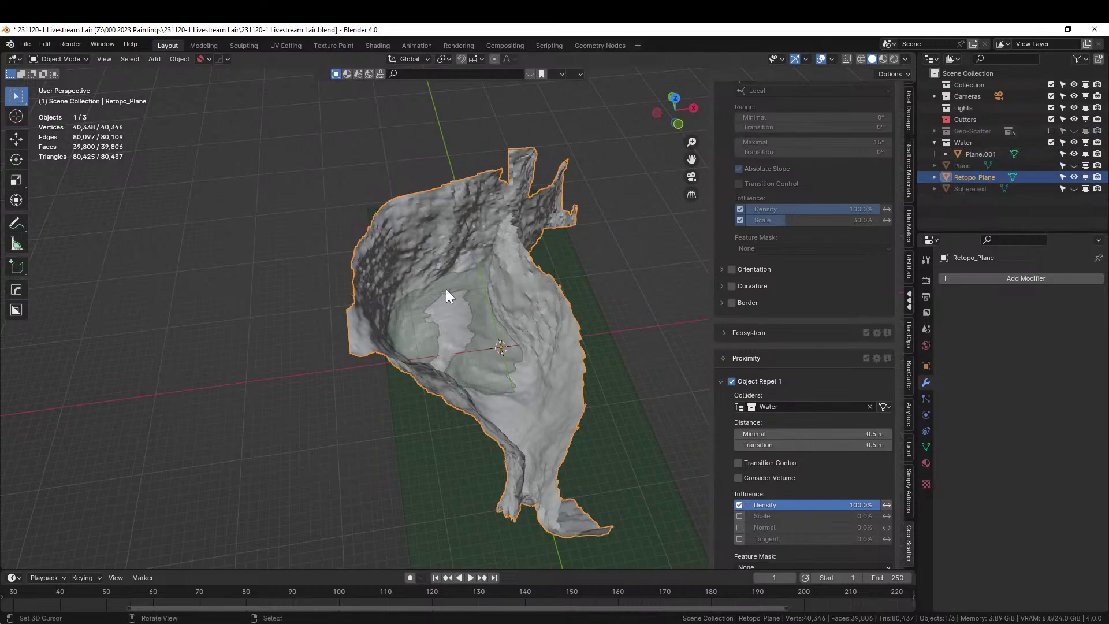
# Stretch the Retopo_Plane canyon mesh taller by scaling it along the Z axis.
pyautogui.moveTo(446, 289); pyautogui.dragTo(567, 276, button='middle')
pyautogui.rightClick(519, 331)
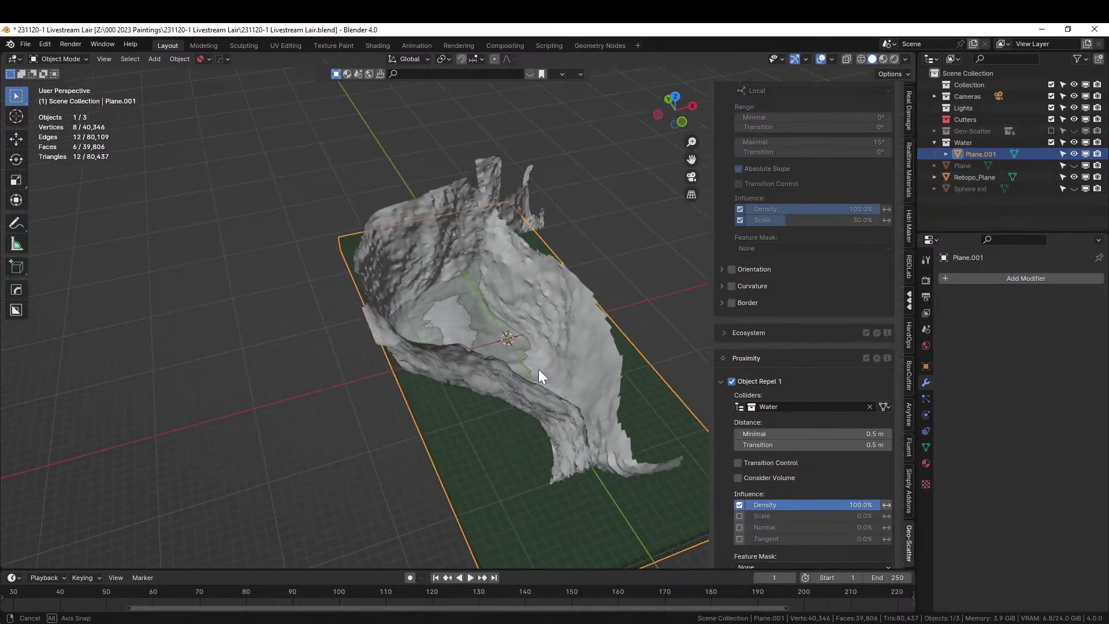
pyautogui.moveTo(538, 369); pyautogui.dragTo(535, 297, button='middle')
pyautogui.rightClick(543, 300)
pyautogui.press('s')
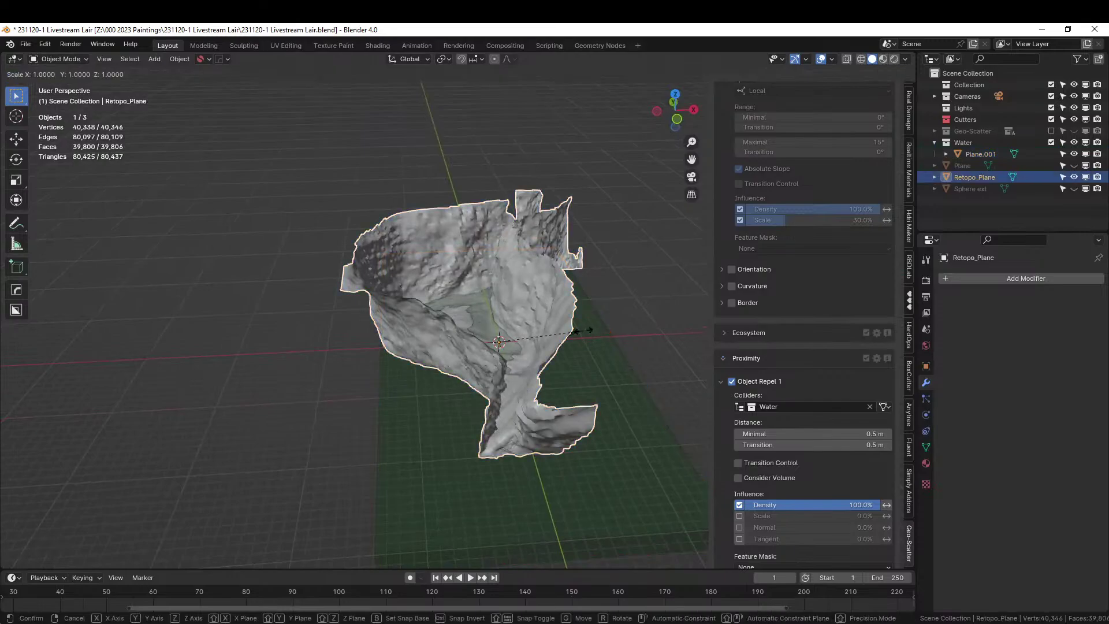
pyautogui.press('z')
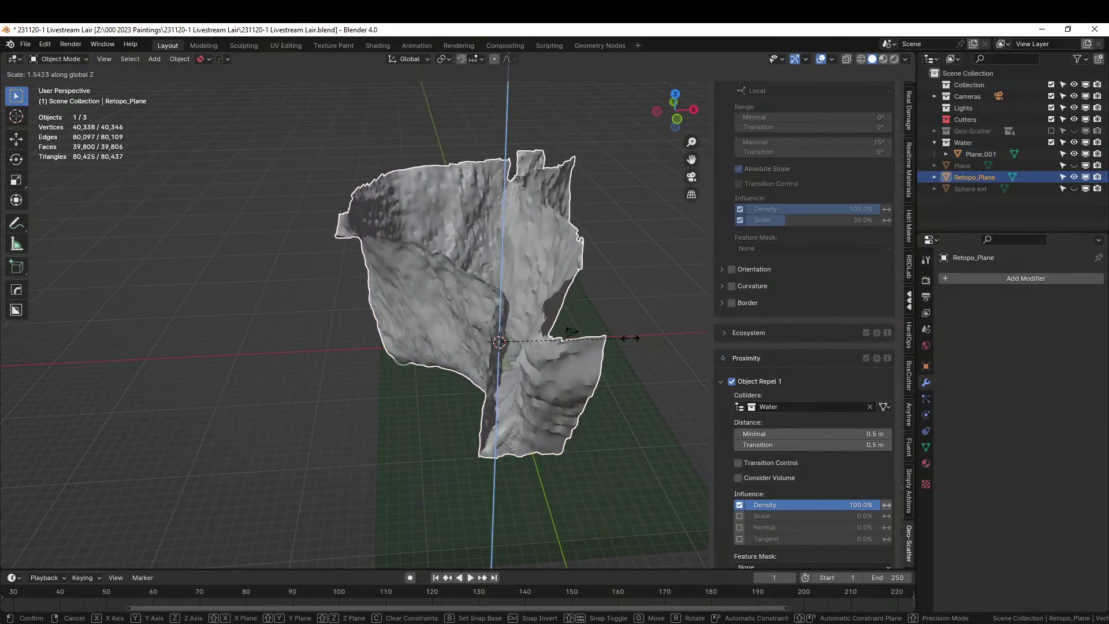
pyautogui.click(650, 336)
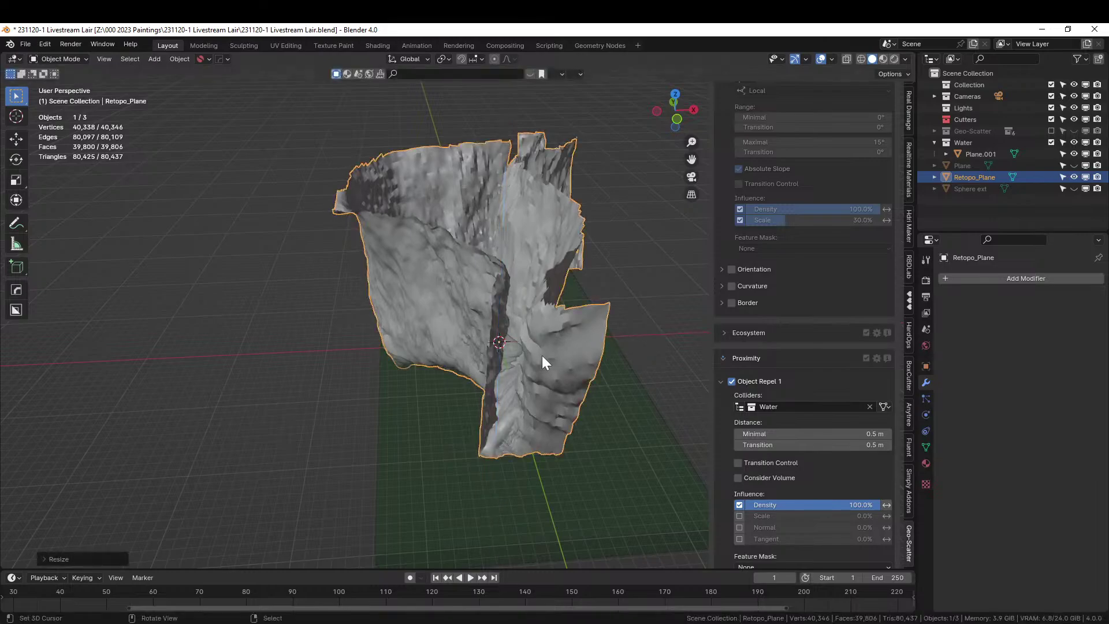
# Check the stretched canyon around the pond, save the file, and include the Geo-Scatter collection in the view layer again.
pyautogui.moveTo(542, 356); pyautogui.dragTo(506, 359, button='middle')
pyautogui.scroll(6, 513, 359)
pyautogui.scroll(8, 513, 359)
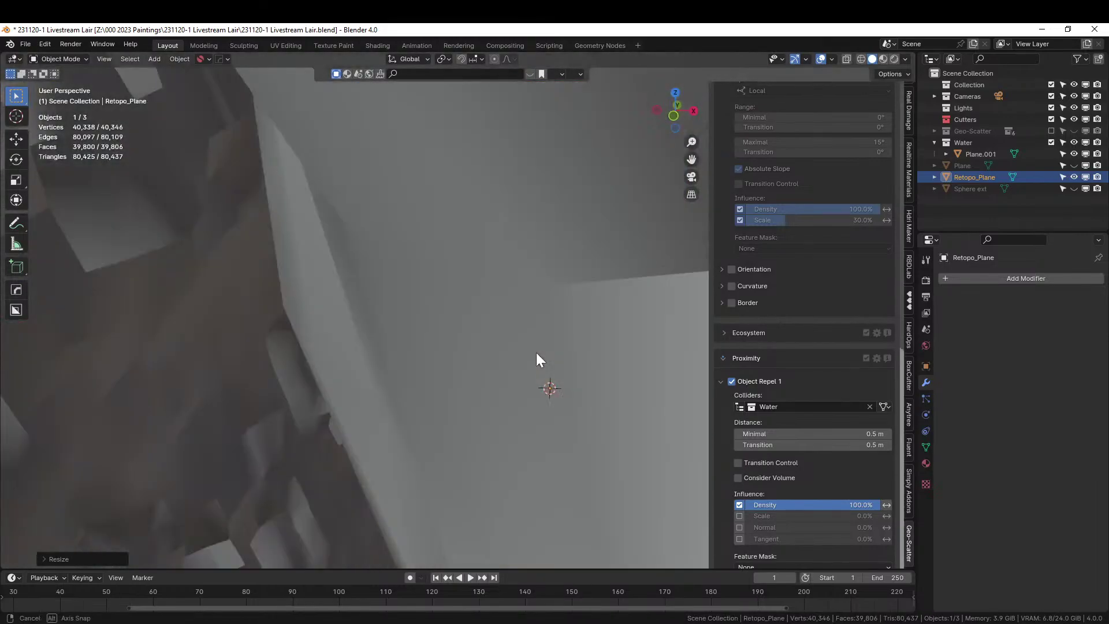
pyautogui.scroll(-4, 530, 350)
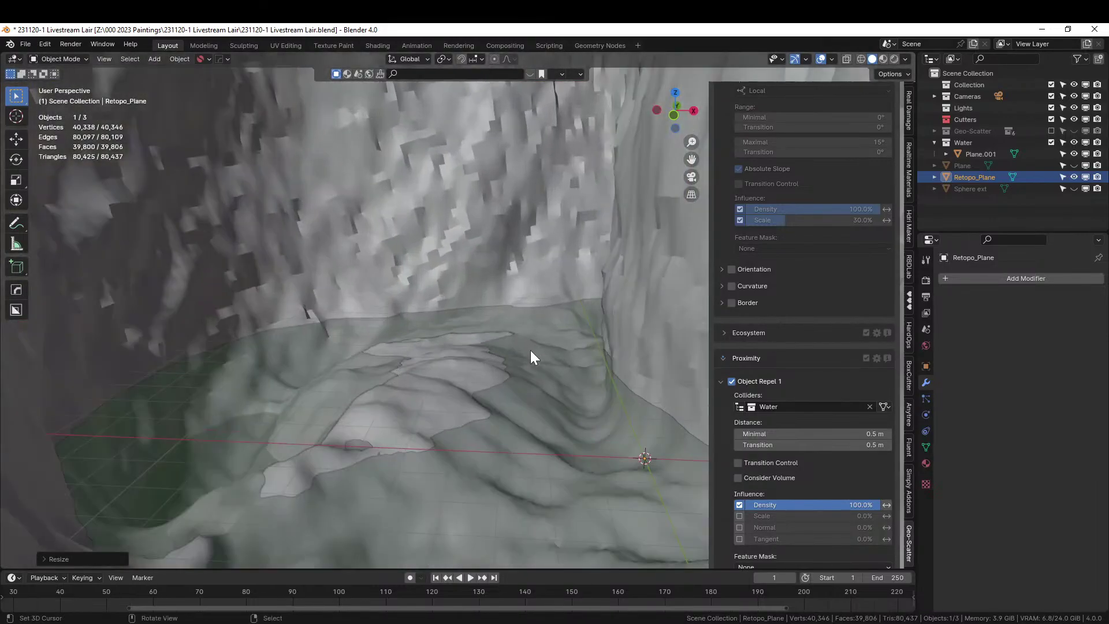
pyautogui.moveTo(530, 350); pyautogui.dragTo(435, 435, button='middle')
pyautogui.scroll(-5, 524, 348)
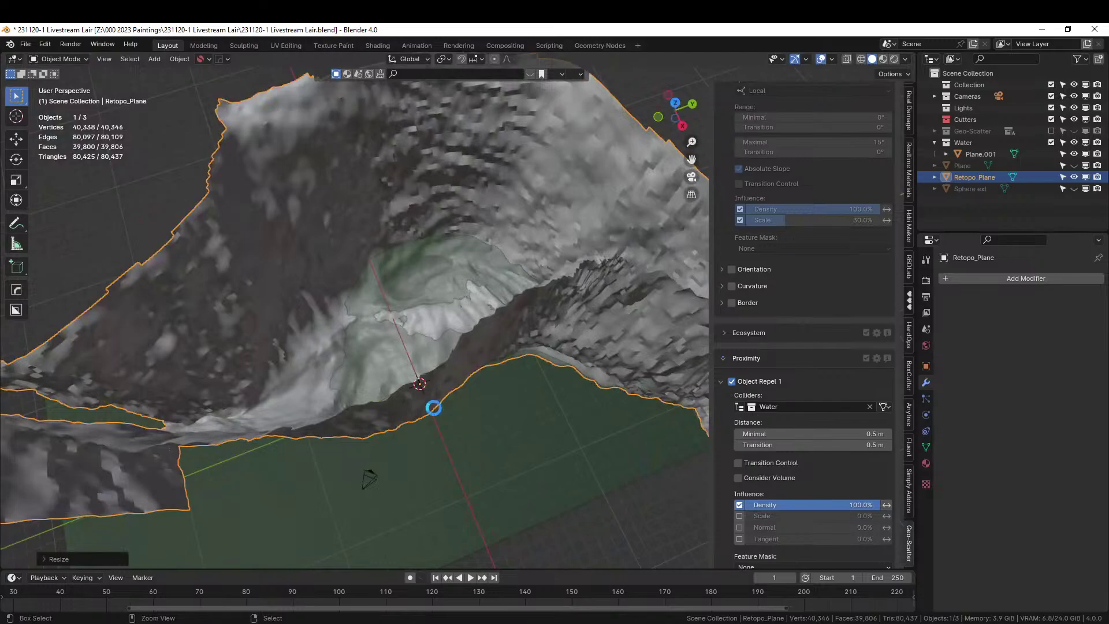
pyautogui.hotkey('ctrl', 's')
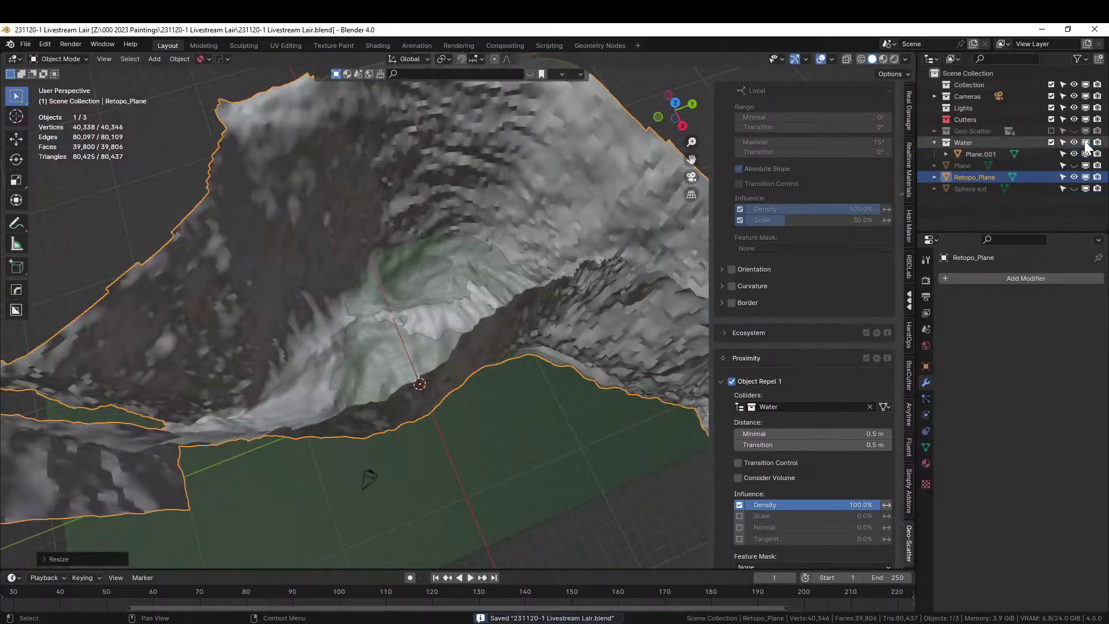
pyautogui.click(1052, 130)
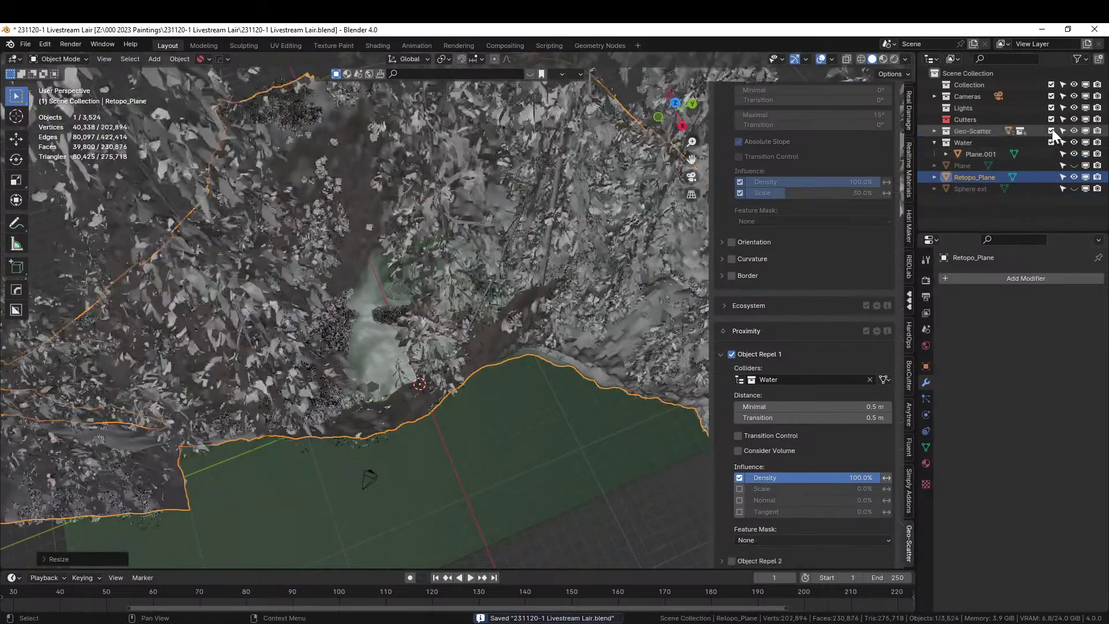
# Deepen the Plane.001 water volume by moving its underside face down along Z in Edit Mode.
pyautogui.moveTo(463, 335); pyautogui.dragTo(452, 273, button='middle')
pyautogui.click(423, 269)
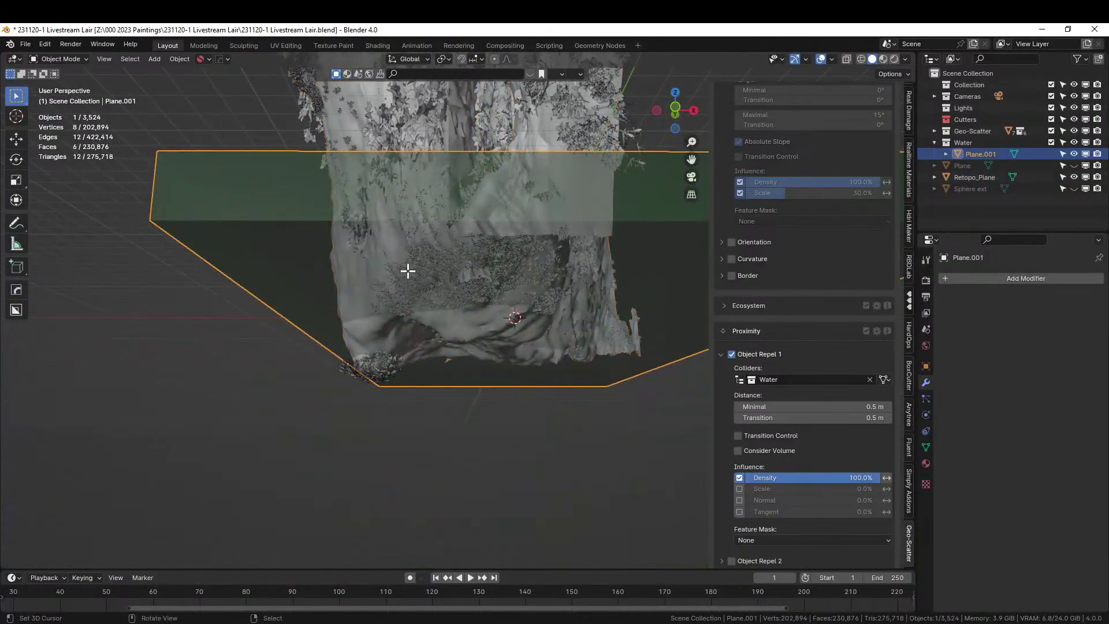
pyautogui.press('Tab')
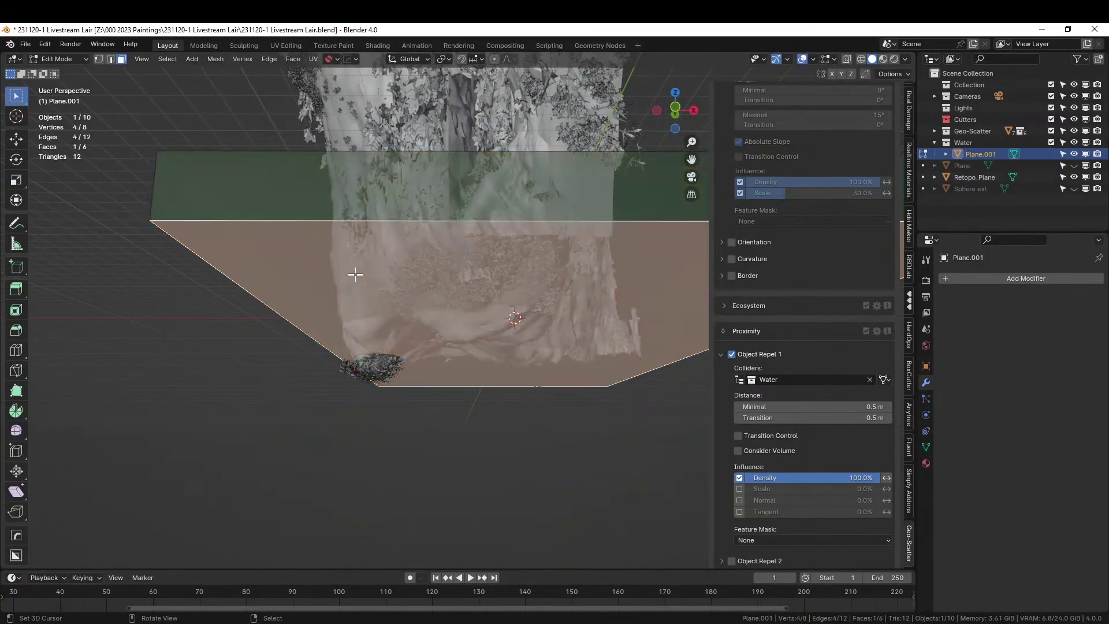
pyautogui.press('g')
pyautogui.press('z')
pyautogui.click(354, 299)
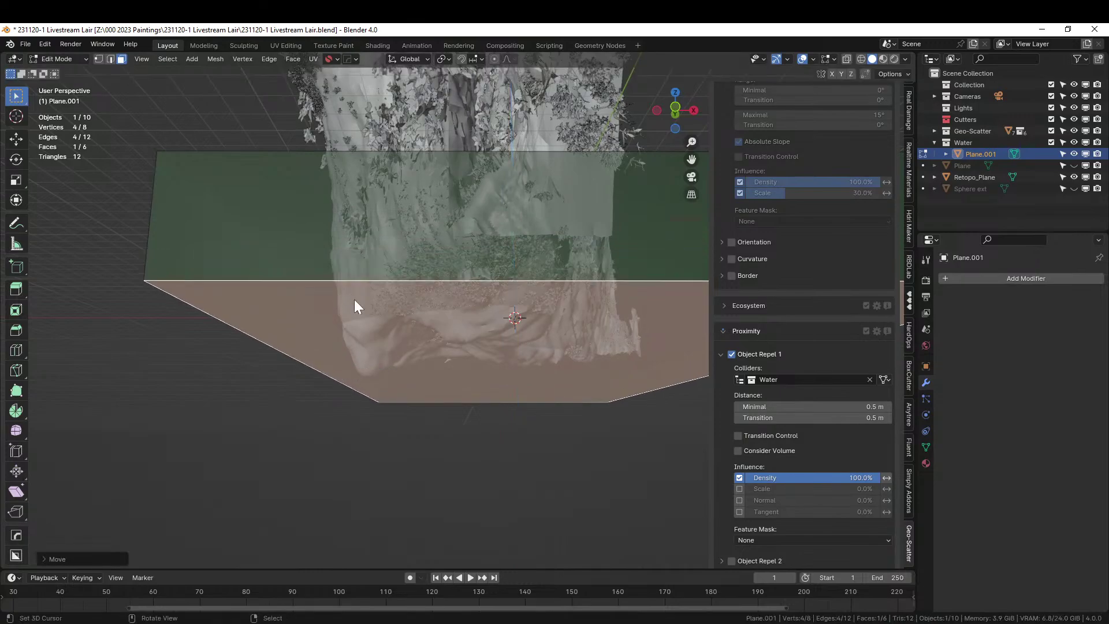
pyautogui.press('Tab')
# Preview the pond in rendered shading from low and overhead viewpoints, and return to solid shading.
pyautogui.moveTo(355, 299); pyautogui.dragTo(344, 380, button='middle')
pyautogui.scroll(6, 347, 348)
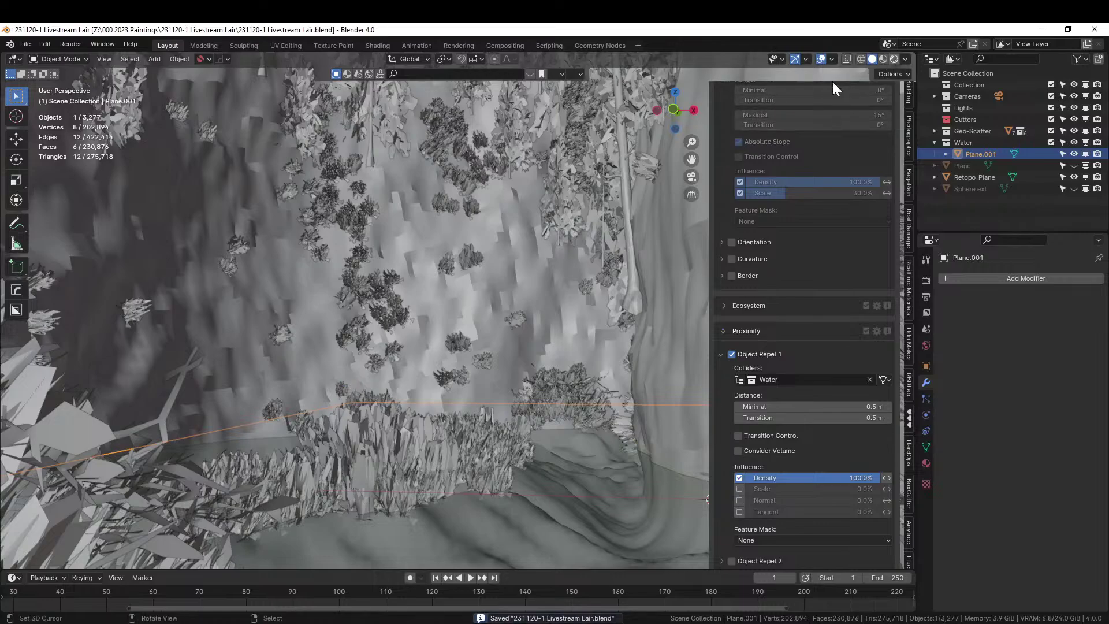
pyautogui.hotkey('shift', 'z')
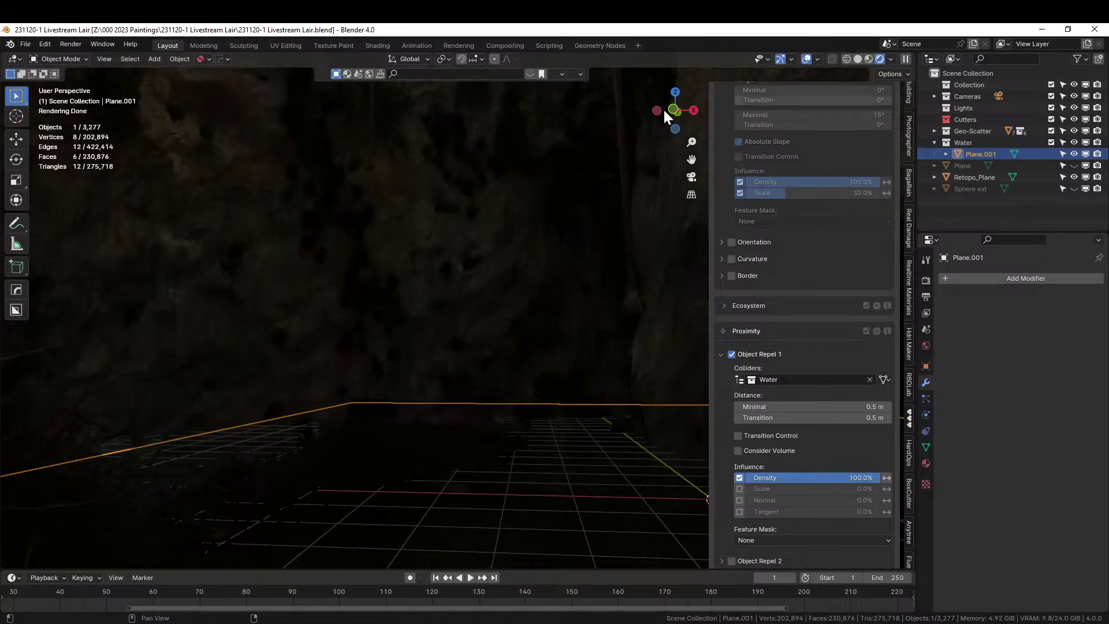
pyautogui.moveTo(507, 292)
pyautogui.mouseDown(button='middle')
pyautogui.moveTo(510, 324)
pyautogui.moveTo(553, 352)
pyautogui.moveTo(763, 346)
pyautogui.moveTo(785, 382)
pyautogui.mouseUp(button='middle')
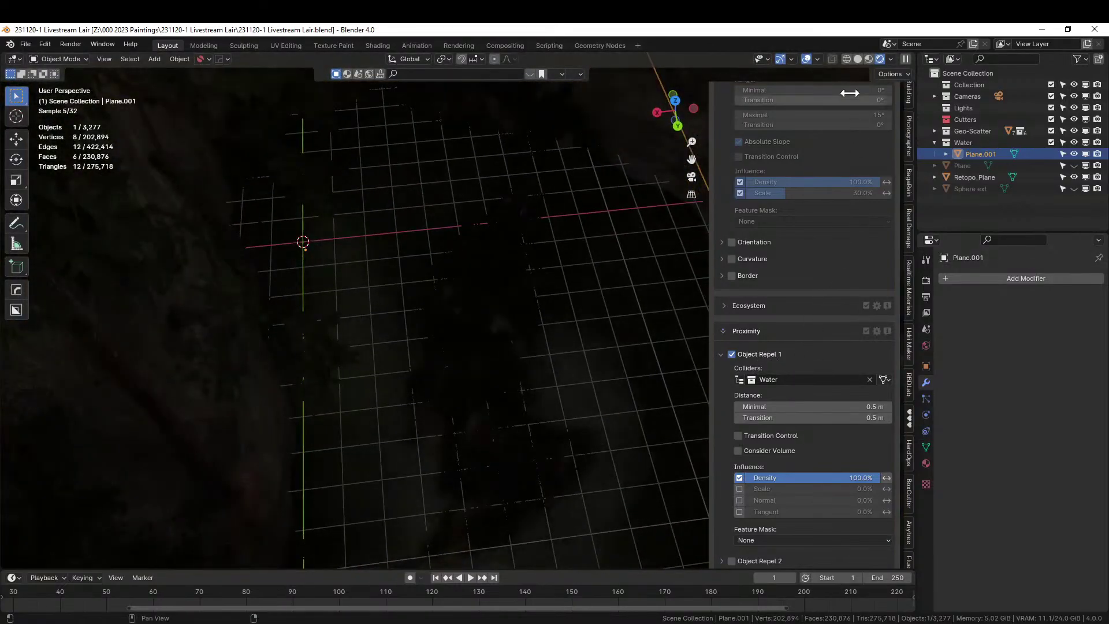
pyautogui.click(858, 58)
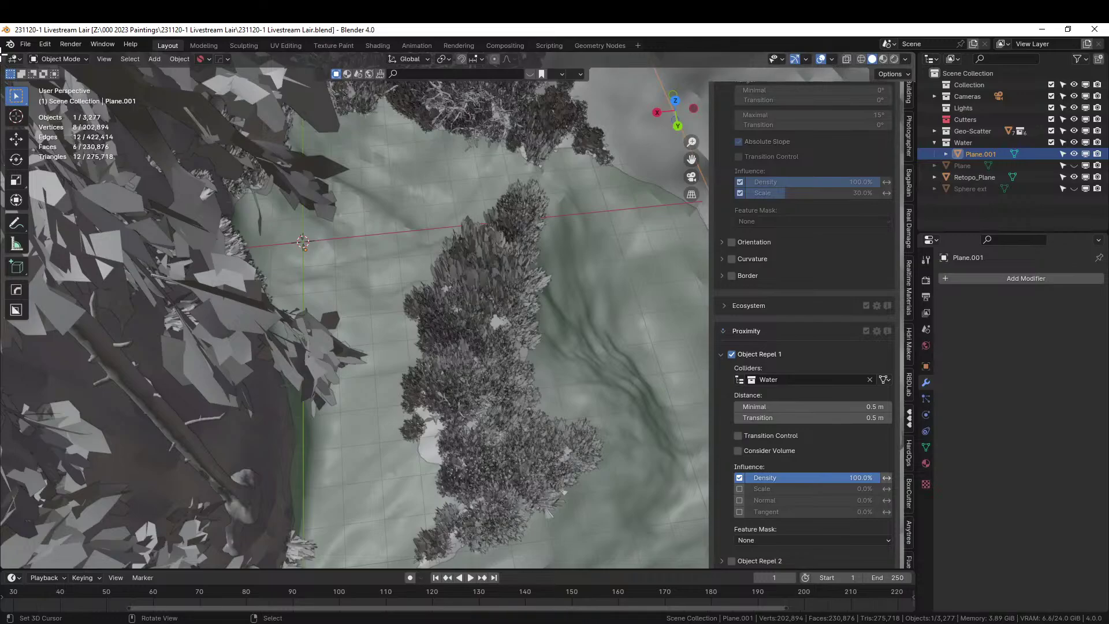
# Split the viewport and turn the new area into an Asset Browser.
pyautogui.moveTo(3, 55); pyautogui.dragTo(322, 191)
pyautogui.hotkey('shift', 'F1')
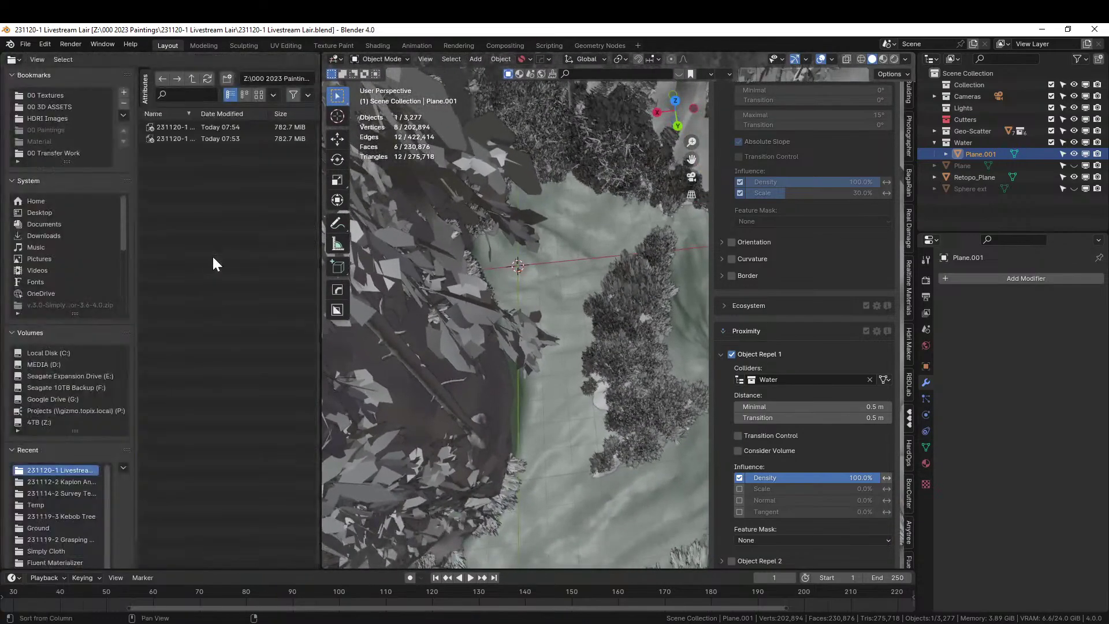
pyautogui.hotkey('shift', 'F1')
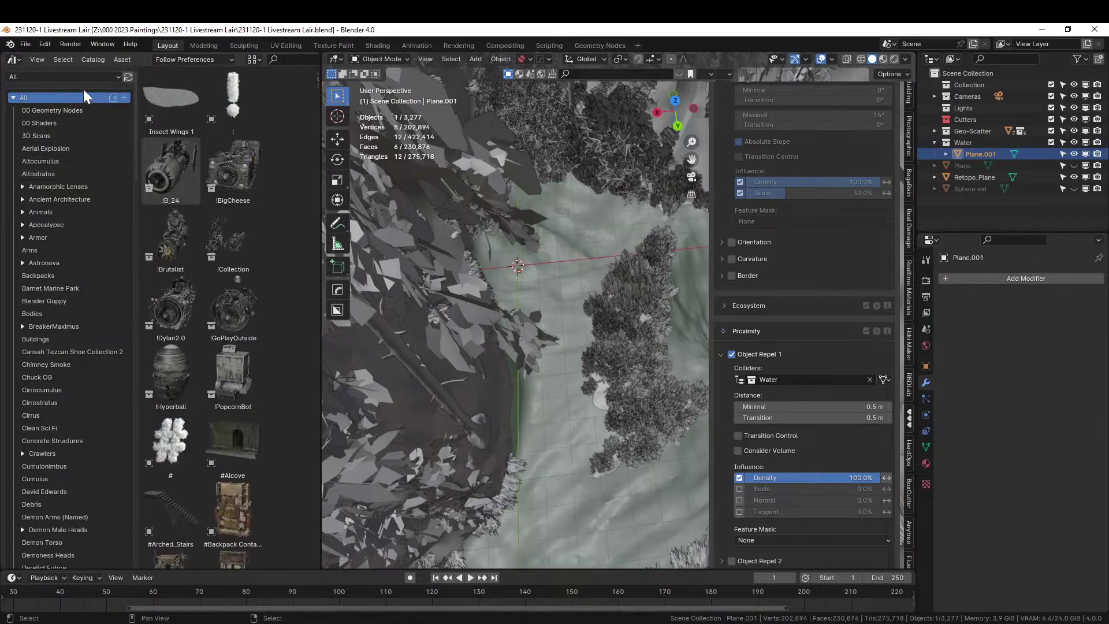
# Display the Trees catalog under Vegetation in the Ground asset library.
pyautogui.click(73, 76)
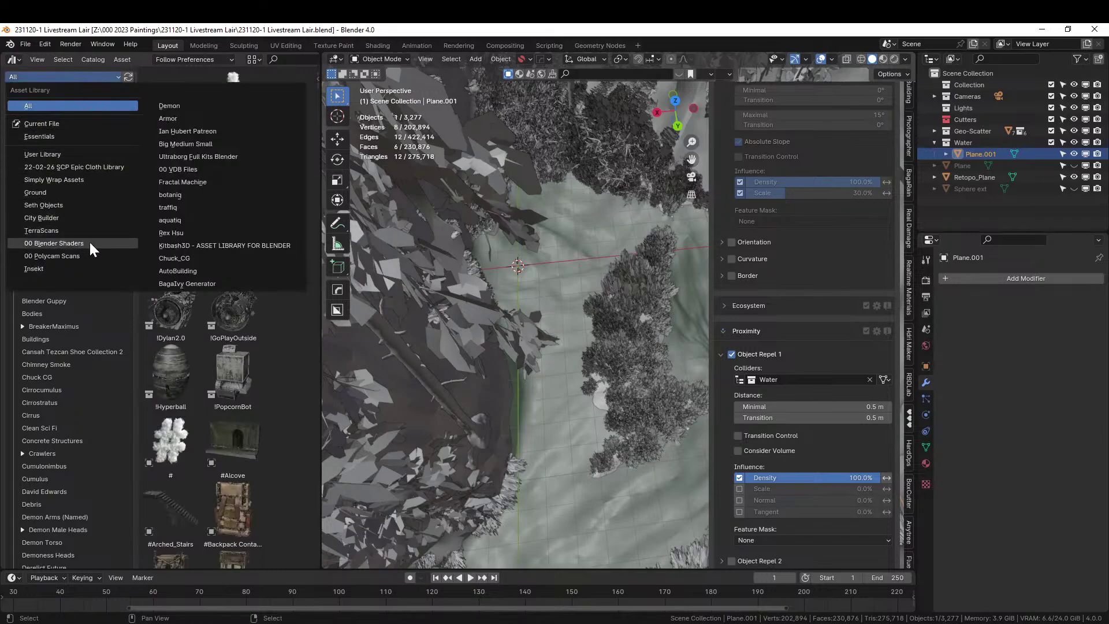
pyautogui.click(60, 204)
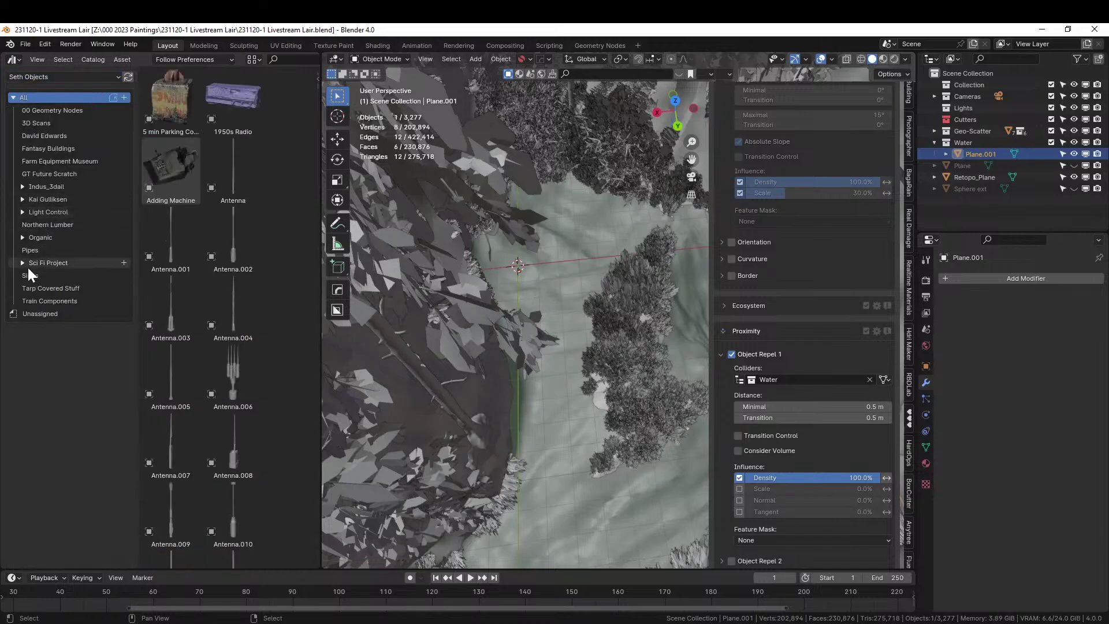
pyautogui.click(43, 77)
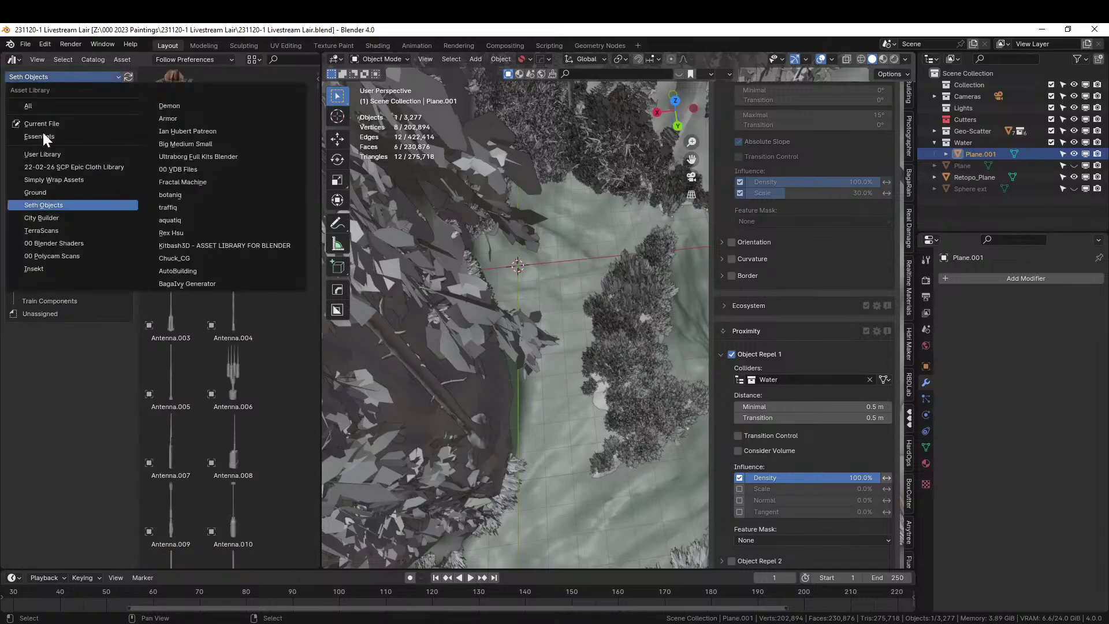
pyautogui.click(51, 192)
pyautogui.click(17, 174)
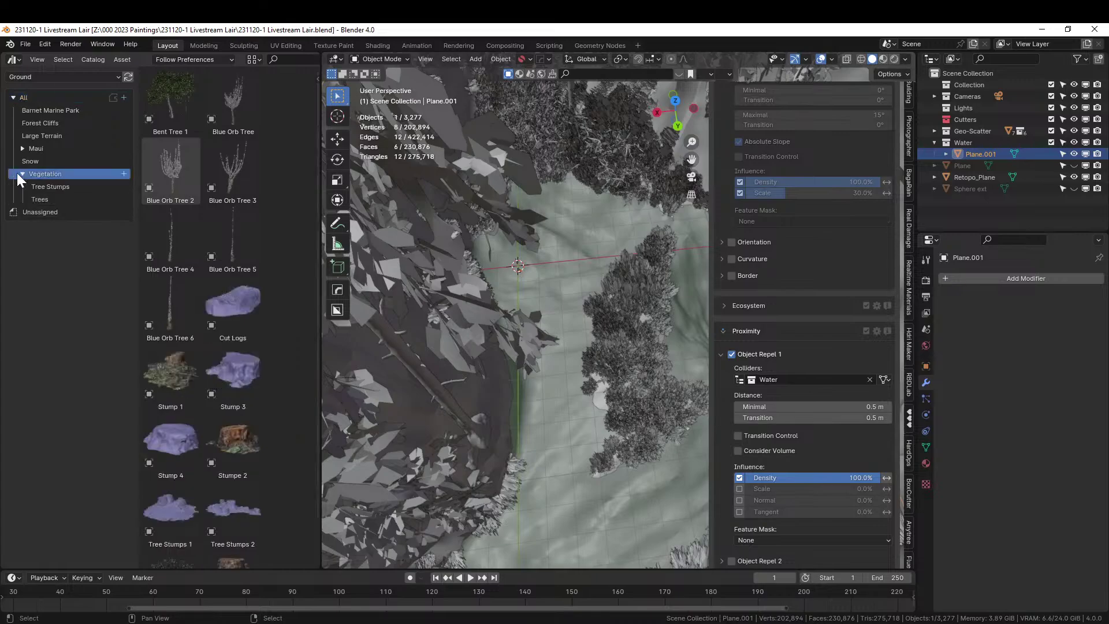
pyautogui.click(54, 198)
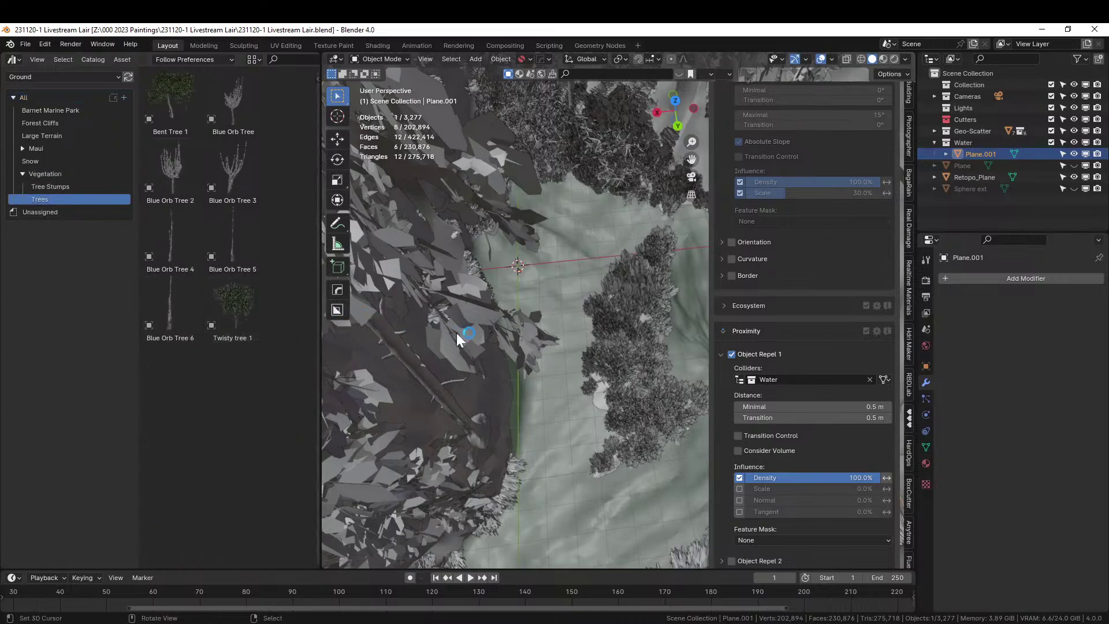
# Set Geo-Scatter's Preset Scatter to use Browser Selection and choose the 29 Forest preset.
pyautogui.moveTo(456, 333); pyautogui.dragTo(644, 344, button='middle')
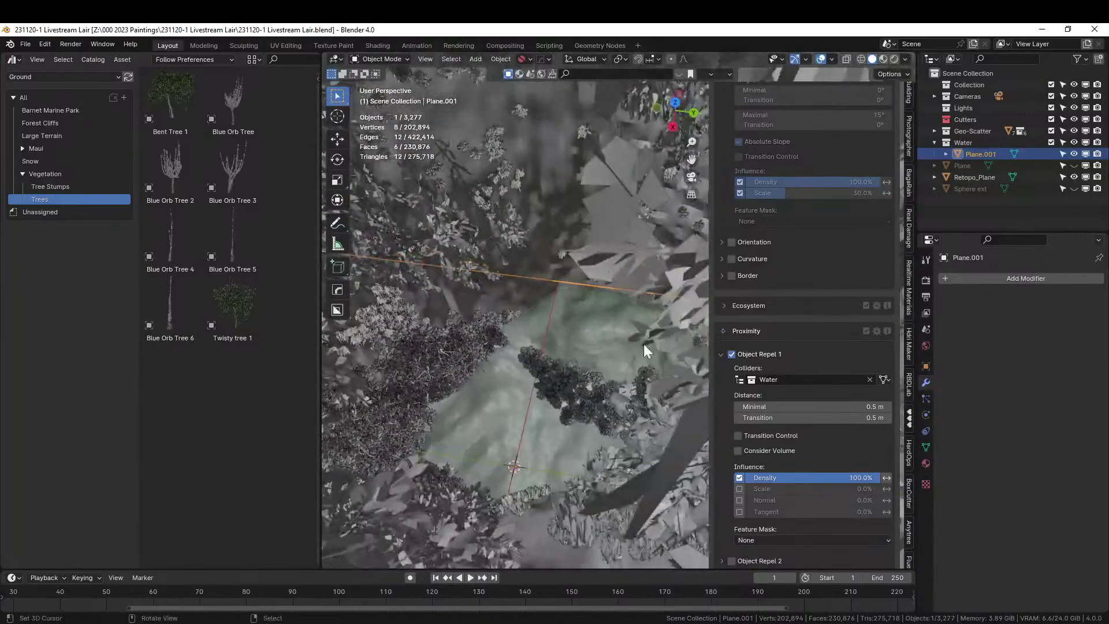
pyautogui.moveTo(558, 337); pyautogui.dragTo(704, 294, button='middle')
pyautogui.scroll(20, 830, 225)
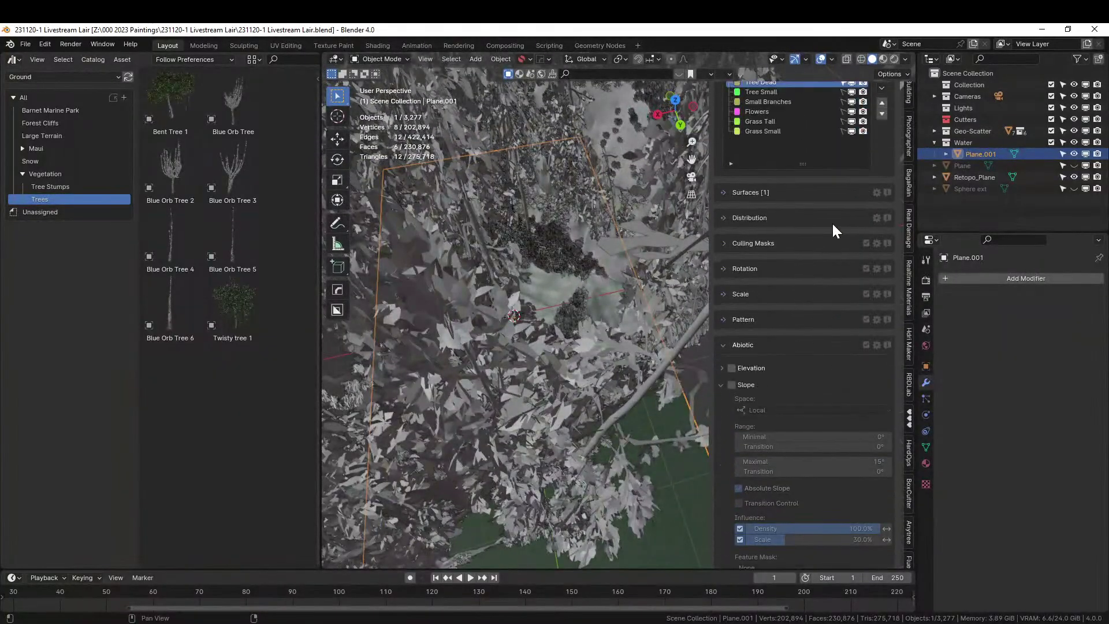
pyautogui.scroll(7, 800, 207)
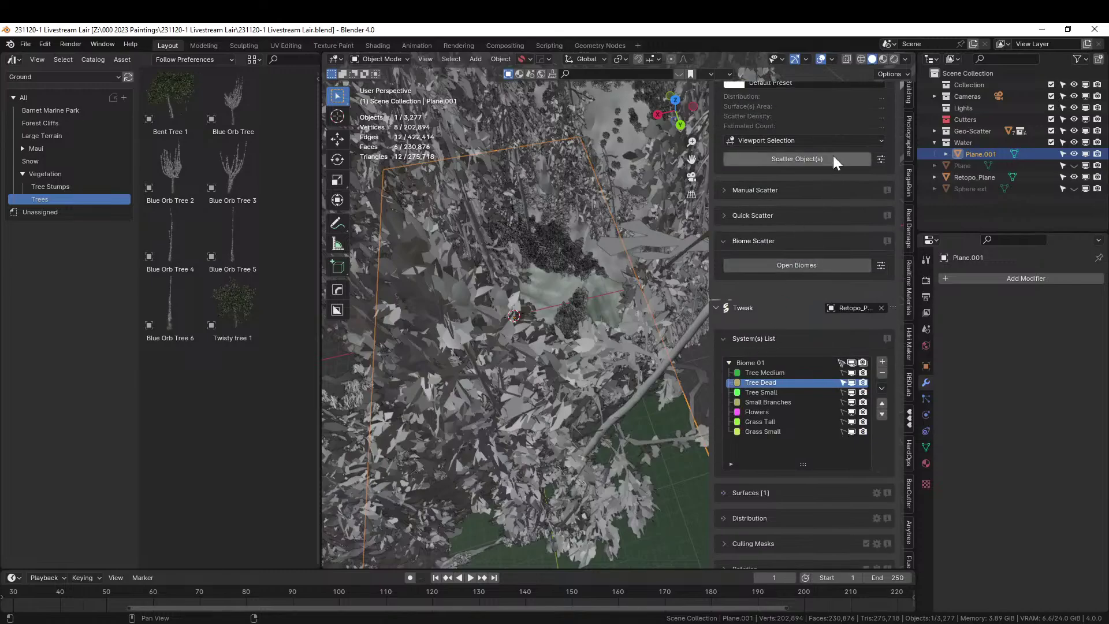
pyautogui.click(765, 256)
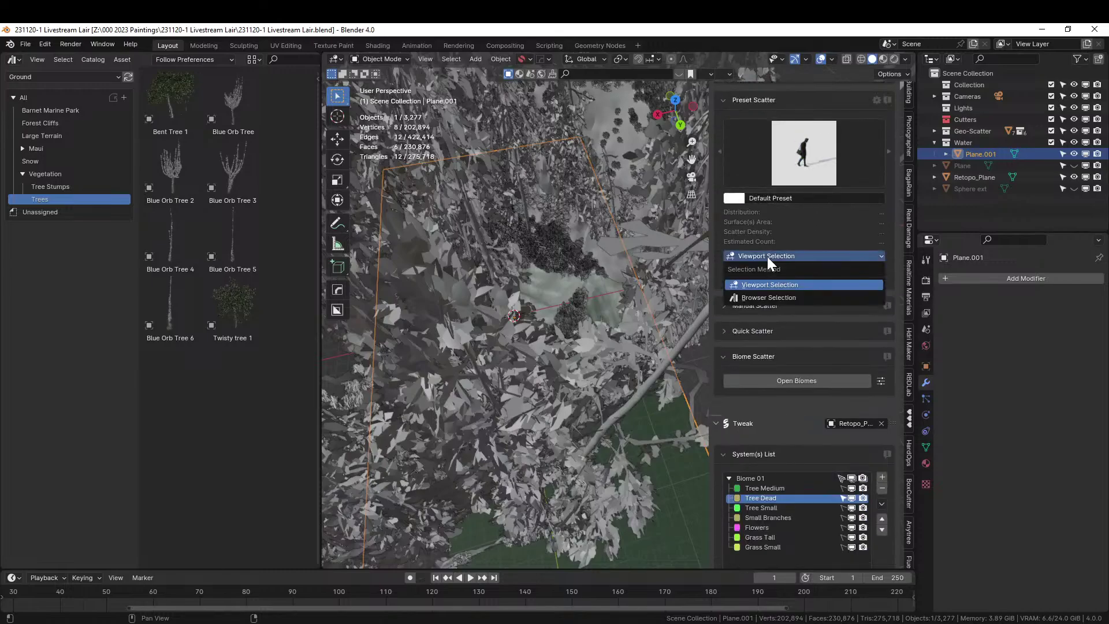
pyautogui.click(767, 296)
pyautogui.click(809, 138)
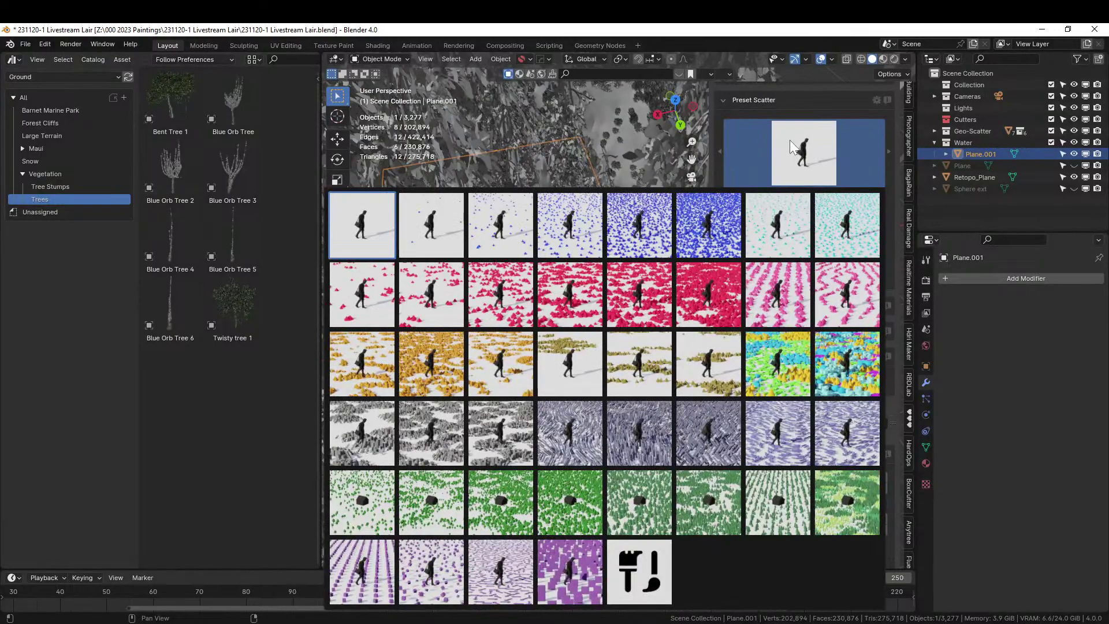
pyautogui.click(435, 484)
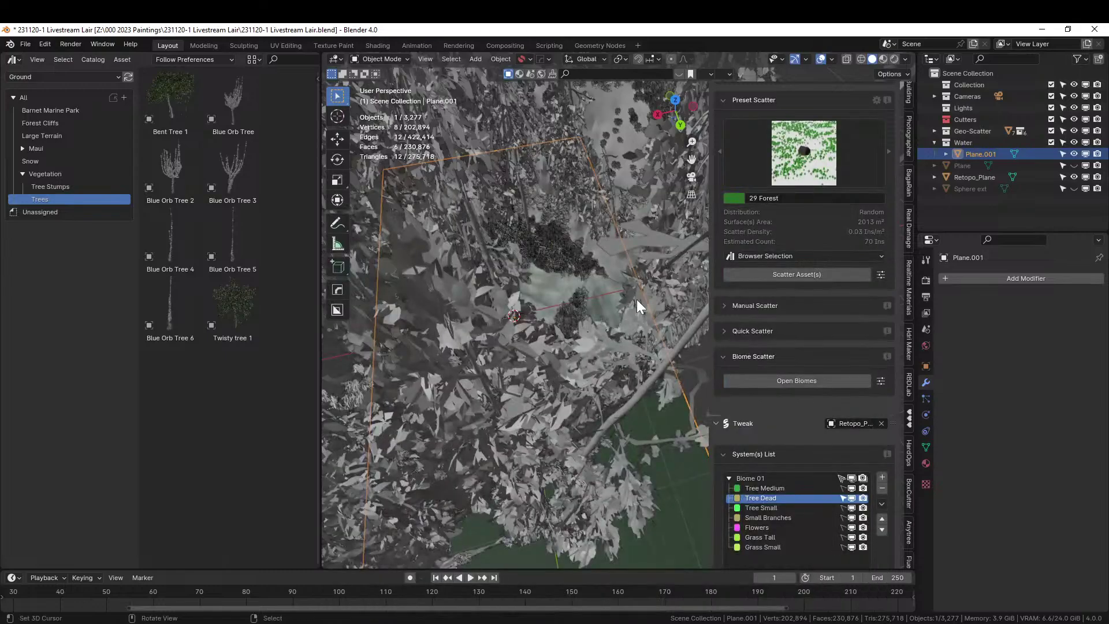
# Scatter Blue Orb Tree 4, Blue Orb Tree 5 and Blue Orb Tree 6 with the 29 Forest preset.
pyautogui.click(183, 234)
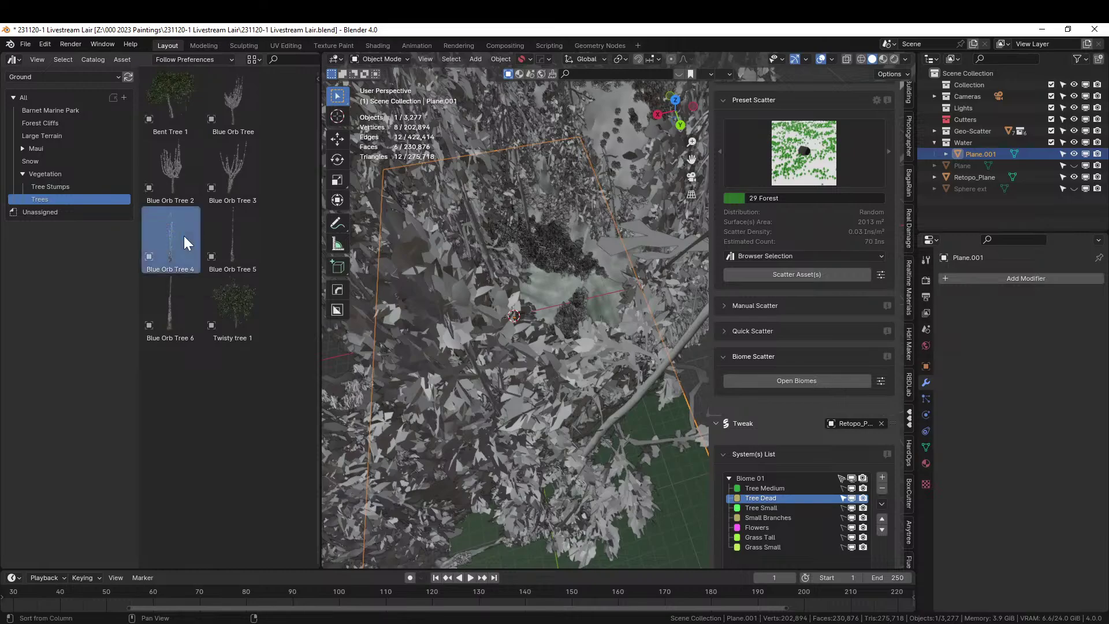
pyautogui.keyDown('ctrl'); pyautogui.click(234, 235); pyautogui.keyUp('ctrl')
pyautogui.keyDown('ctrl'); pyautogui.click(179, 302); pyautogui.keyUp('ctrl')
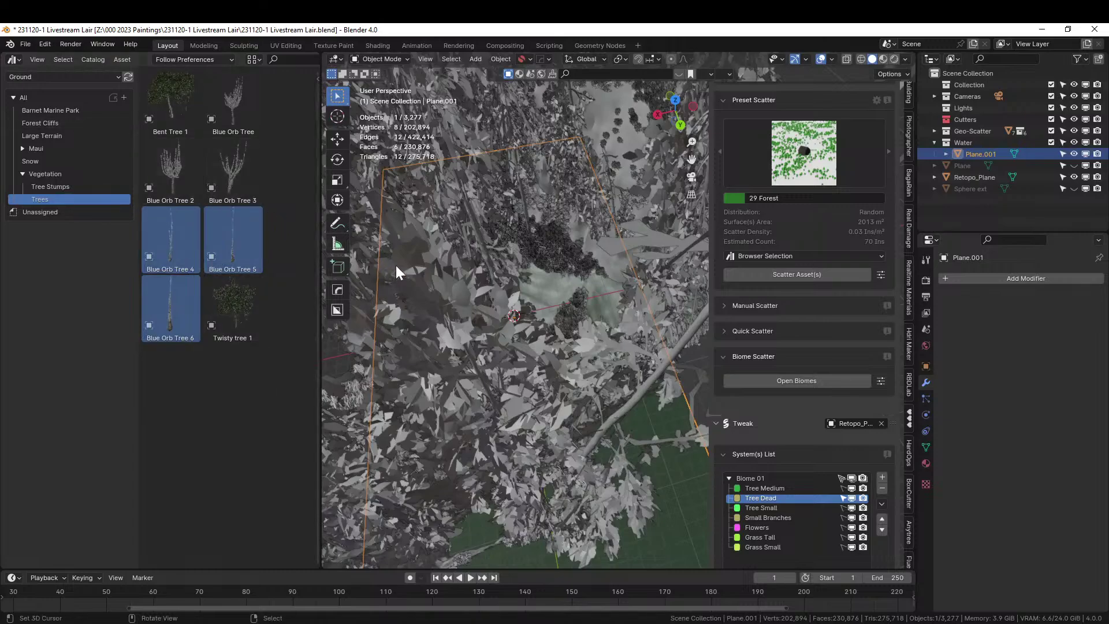
pyautogui.click(805, 272)
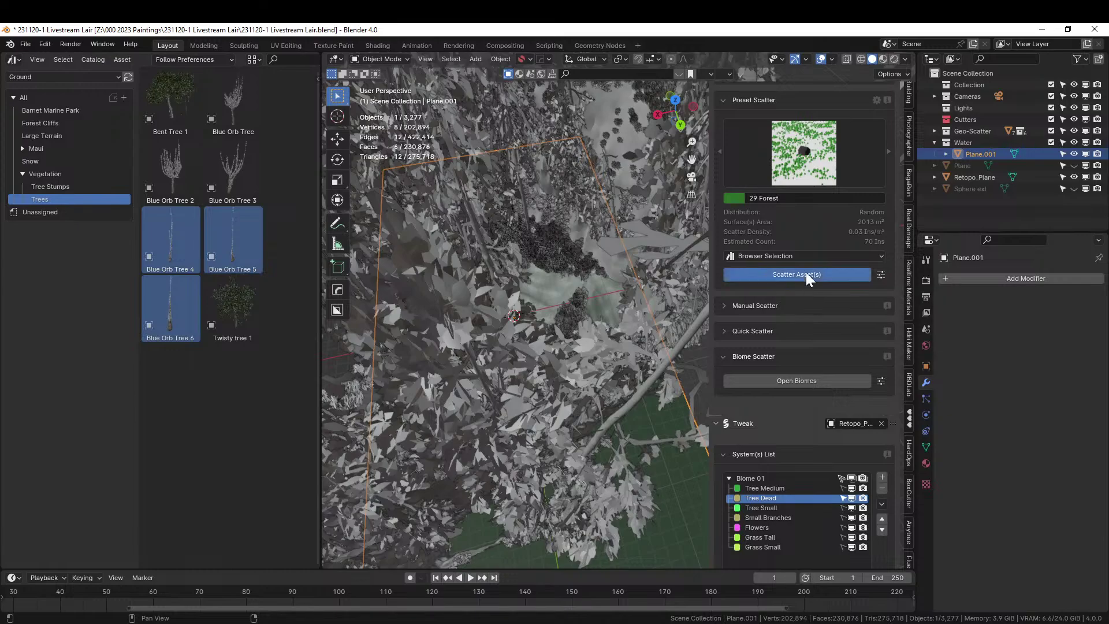
# Hide the whole Biome 01 group in the viewport and inspect the 29 Forest trees on the canyon.
pyautogui.scroll(-3, 806, 272)
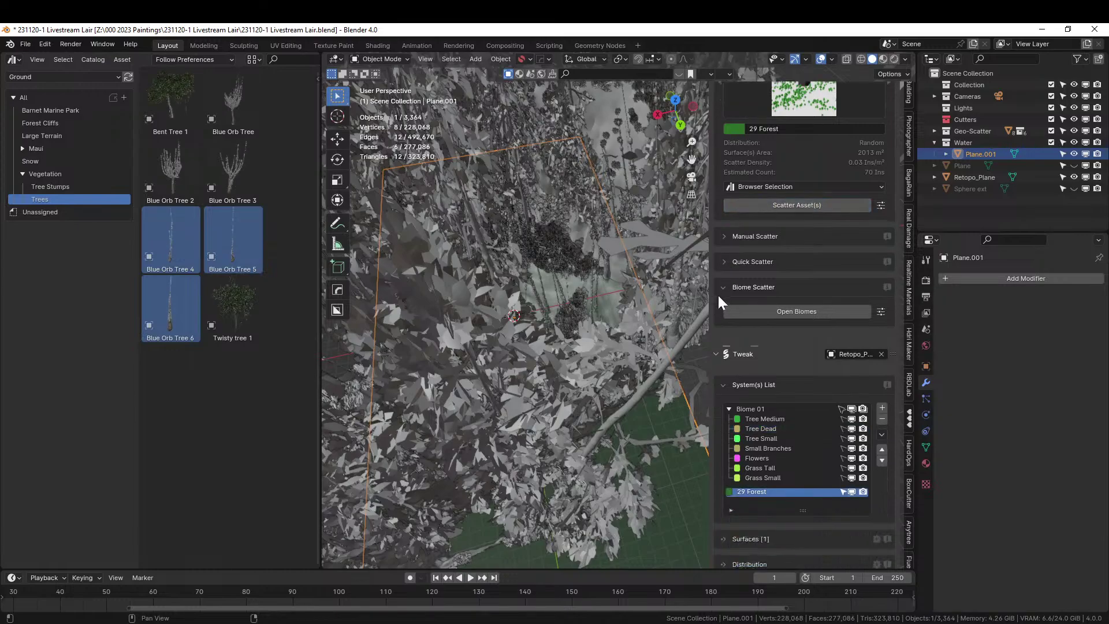
pyautogui.scroll(-3, 629, 325)
pyautogui.moveTo(629, 326); pyautogui.dragTo(657, 342, button='middle')
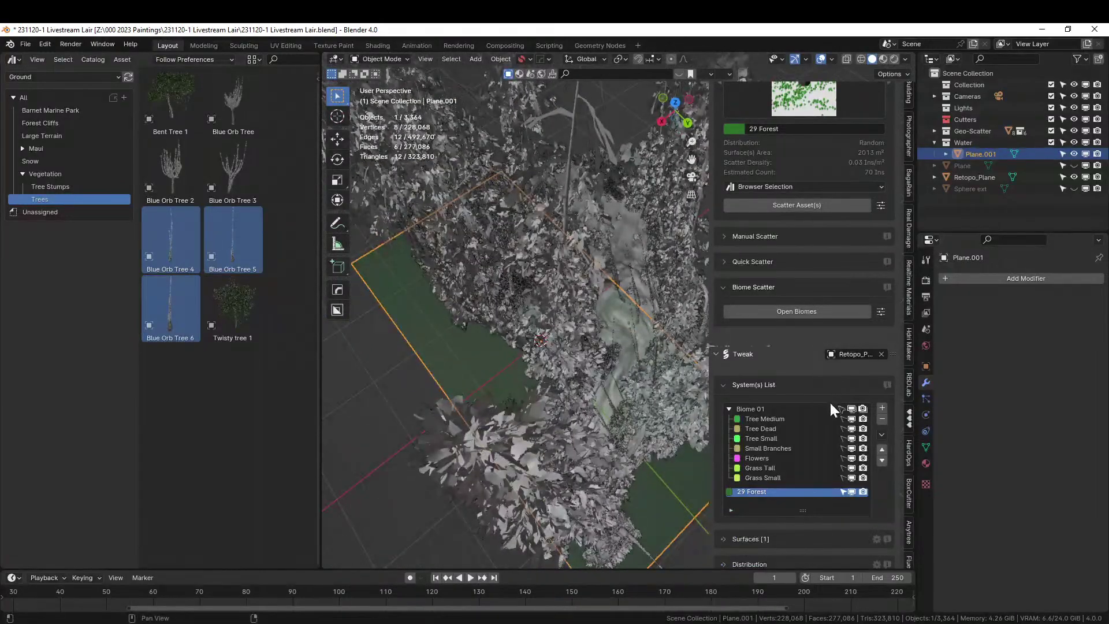
pyautogui.scroll(2, 813, 421)
pyautogui.click(851, 454)
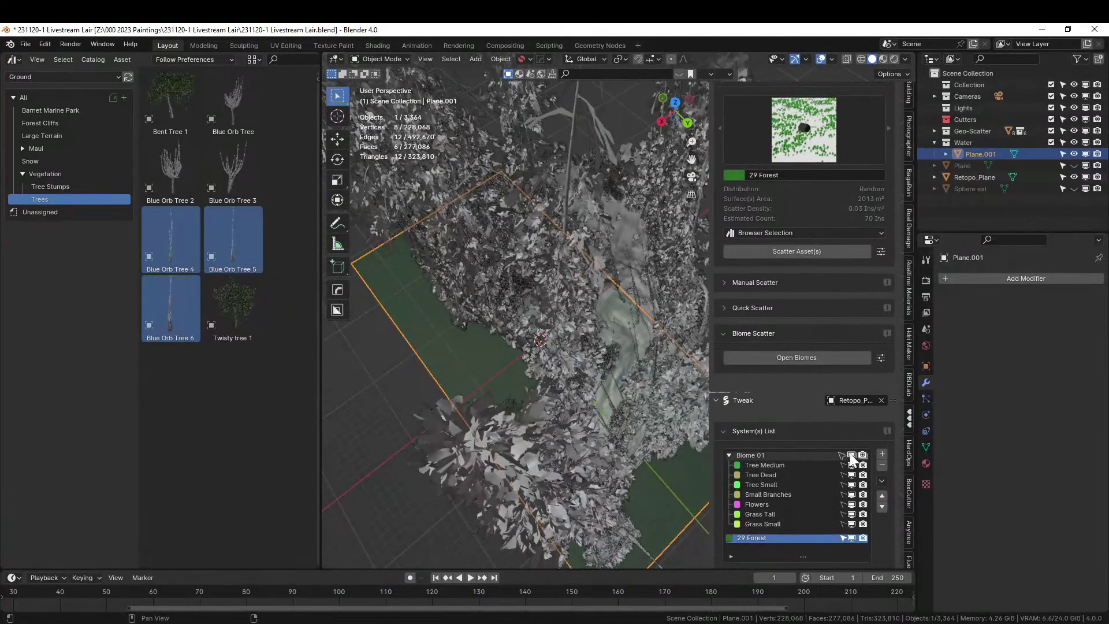
pyautogui.scroll(5, 584, 386)
pyautogui.moveTo(574, 370); pyautogui.dragTo(687, 381, button='middle')
pyautogui.scroll(-8, 828, 477)
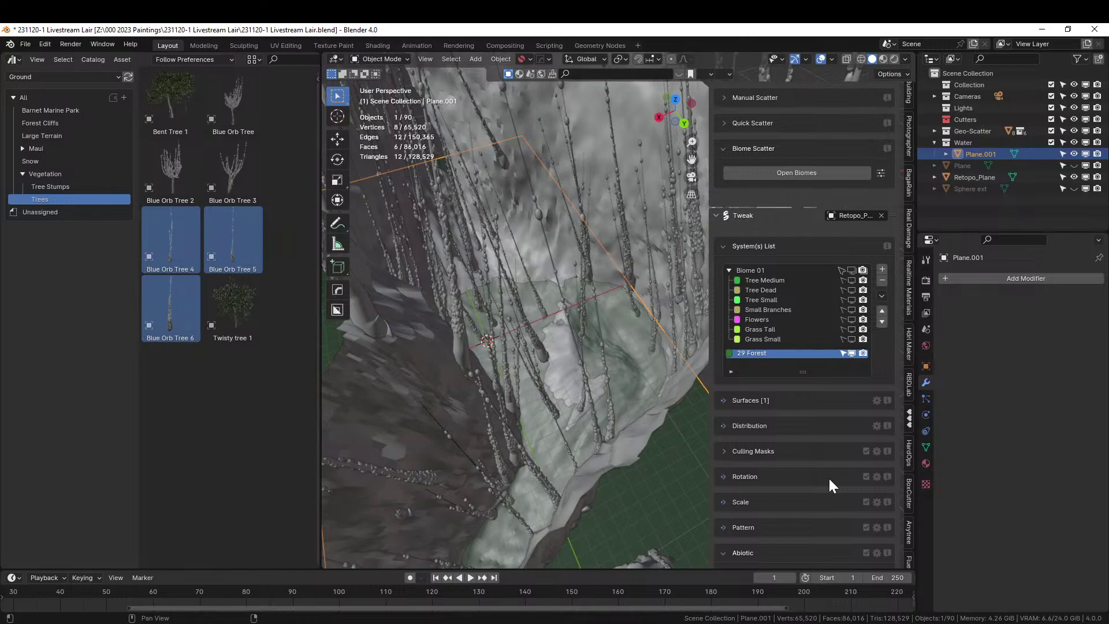
pyautogui.moveTo(667, 399)
pyautogui.mouseDown(button='middle')
pyautogui.moveTo(653, 393)
pyautogui.moveTo(668, 444)
pyautogui.moveTo(707, 442)
pyautogui.moveTo(708, 420)
pyautogui.moveTo(649, 383)
pyautogui.moveTo(642, 290)
pyautogui.moveTo(637, 425)
pyautogui.moveTo(648, 404)
pyautogui.mouseUp(button='middle')
pyautogui.scroll(-1, 799, 509)
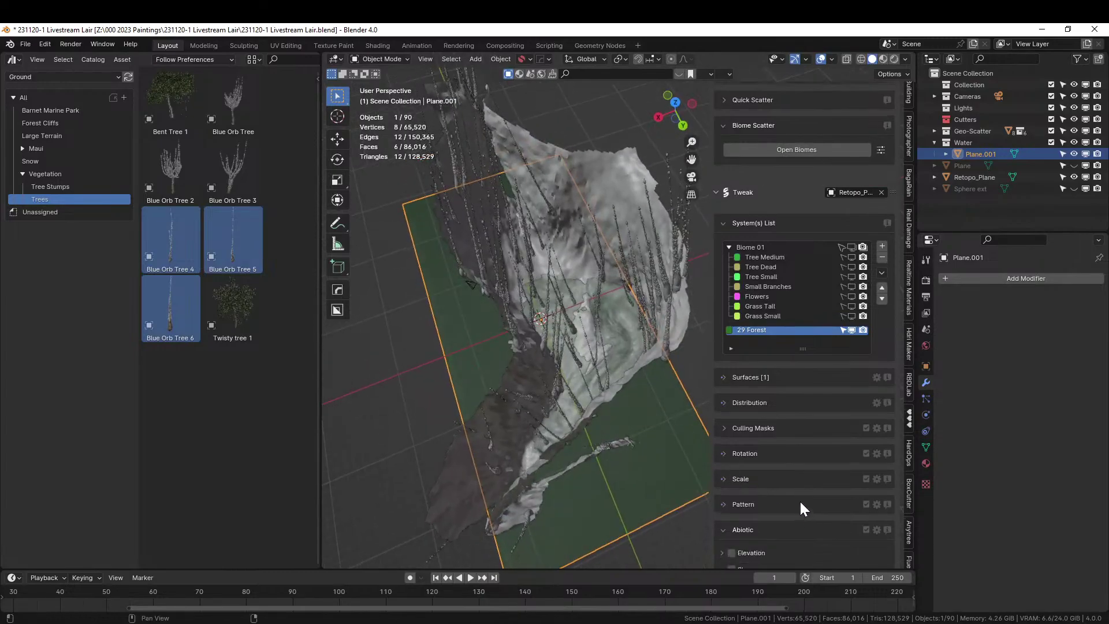
# Enable the Abiotic Elevation filter for the 29 Forest system and set its method to Altitude.
pyautogui.scroll(-3, 804, 508)
pyautogui.click(732, 484)
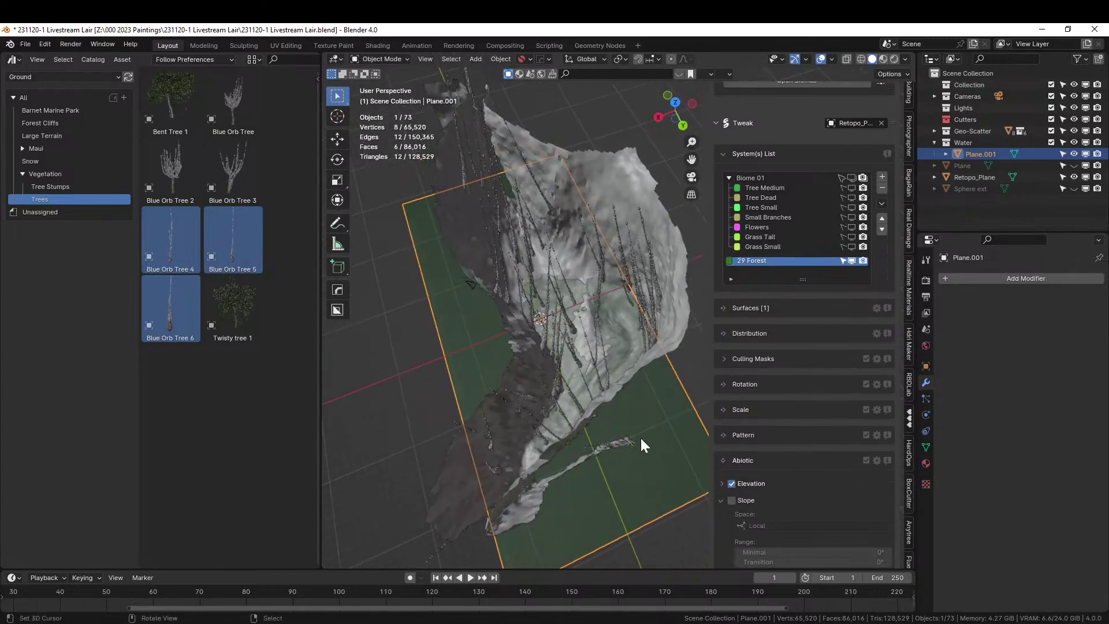
pyautogui.moveTo(640, 437); pyautogui.dragTo(629, 418, button='middle')
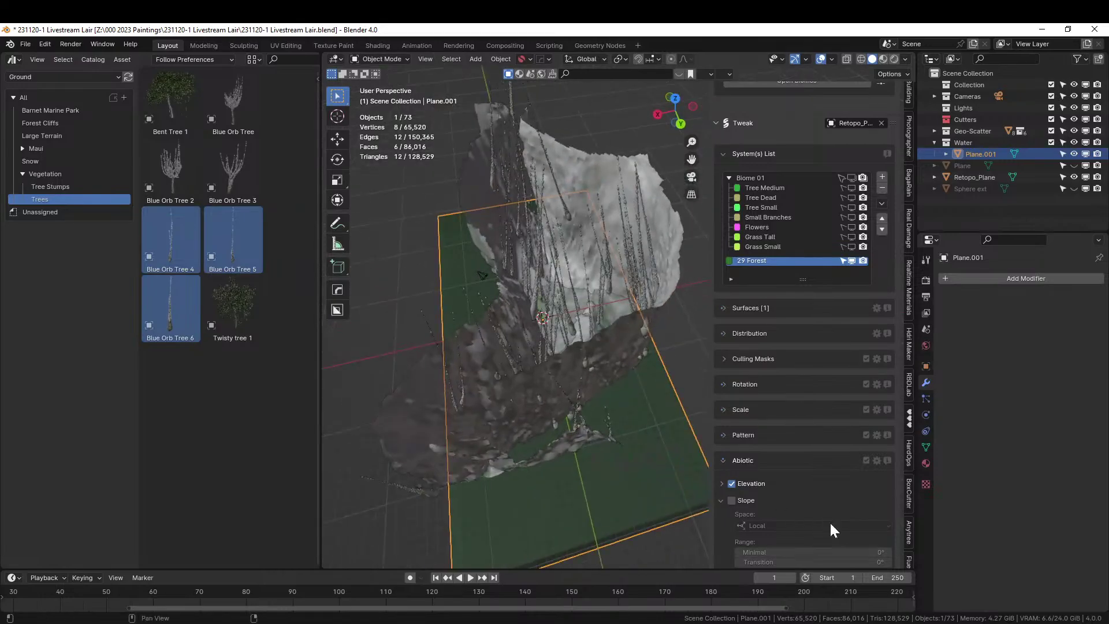
pyautogui.scroll(-4, 830, 521)
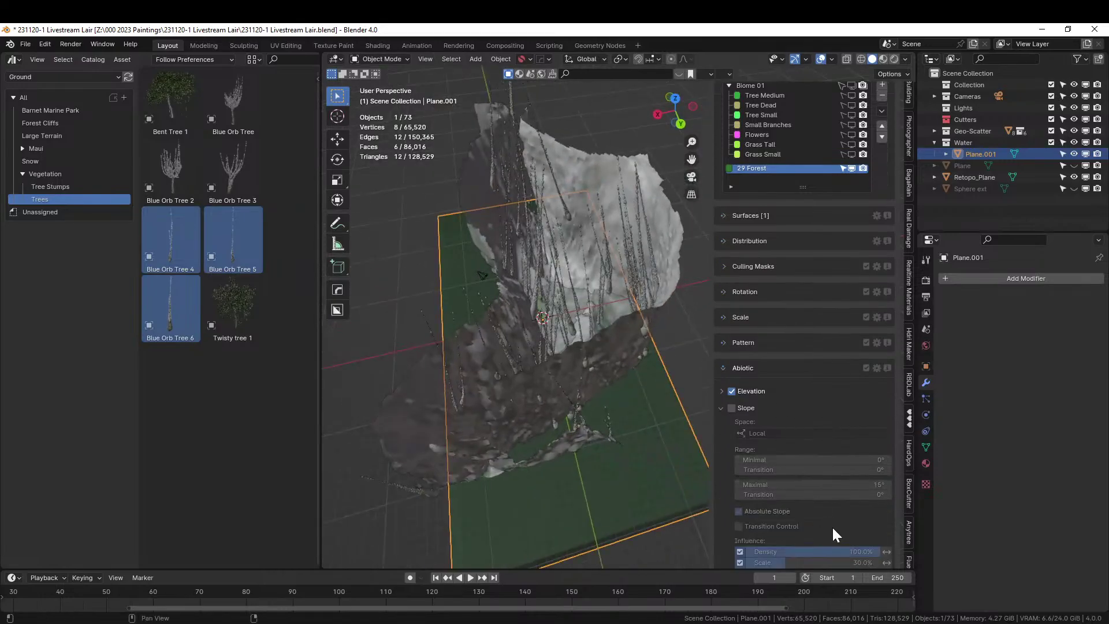
pyautogui.click(720, 389)
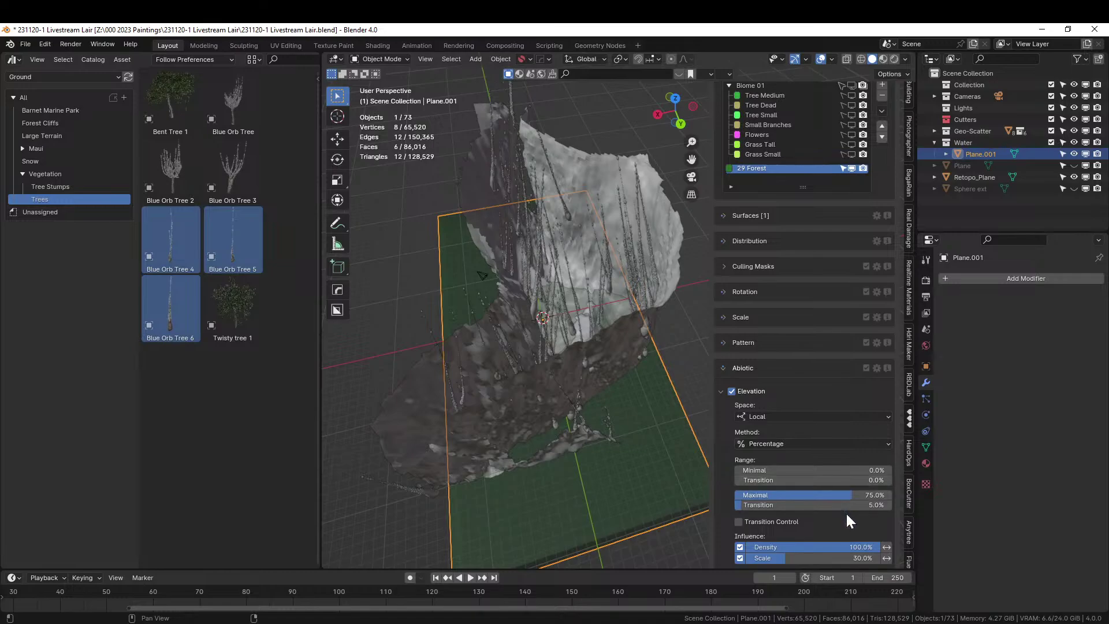
pyautogui.click(803, 442)
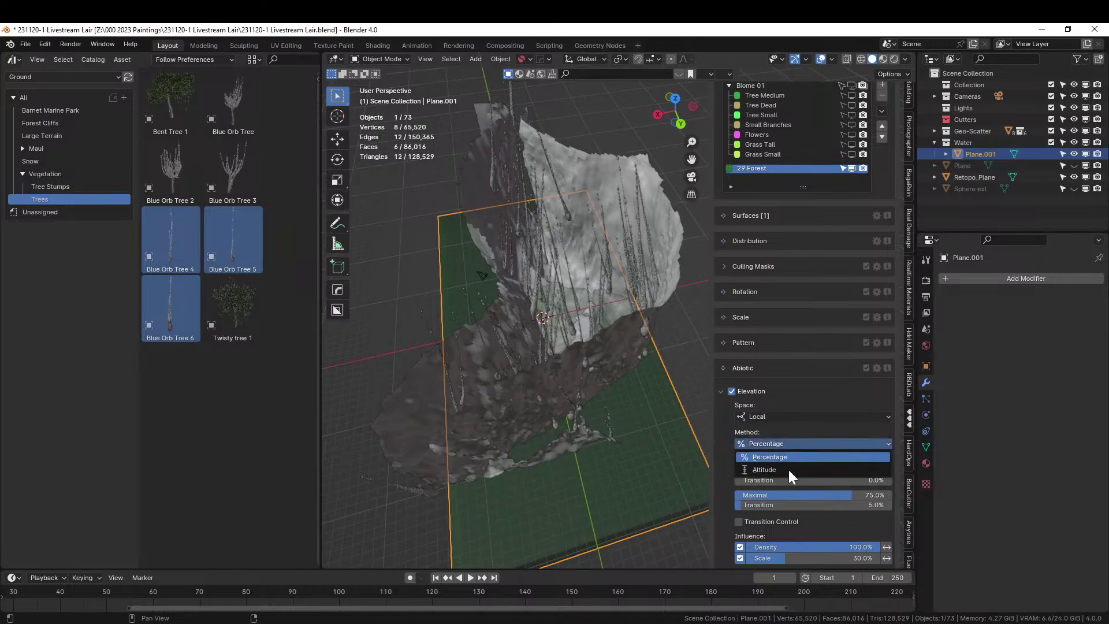
pyautogui.click(778, 468)
# Lower the Elevation range's Maximal altitude for 29 Forest to 0.4 m.
pyautogui.moveTo(664, 462); pyautogui.dragTo(689, 439, button='middle')
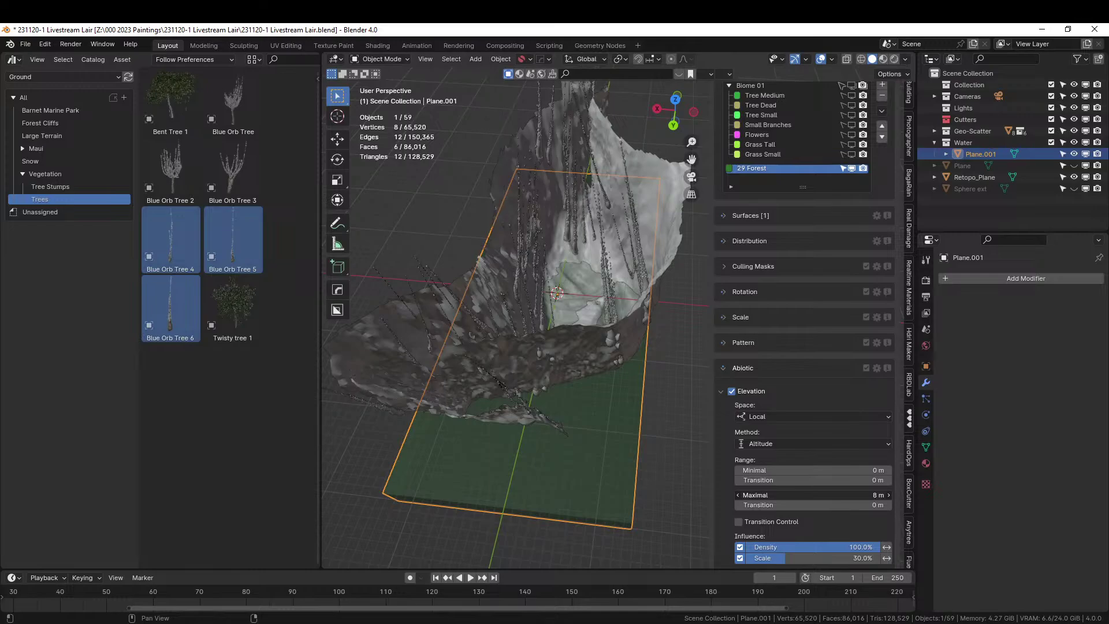
pyautogui.click(738, 495)
pyautogui.click(737, 495)
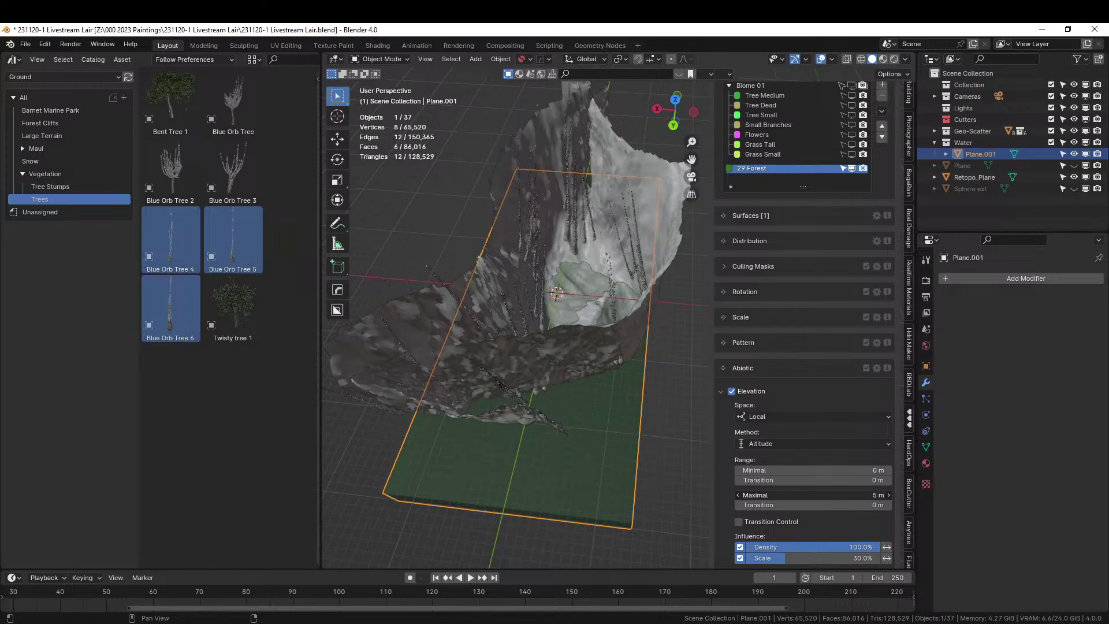
pyautogui.click(738, 495)
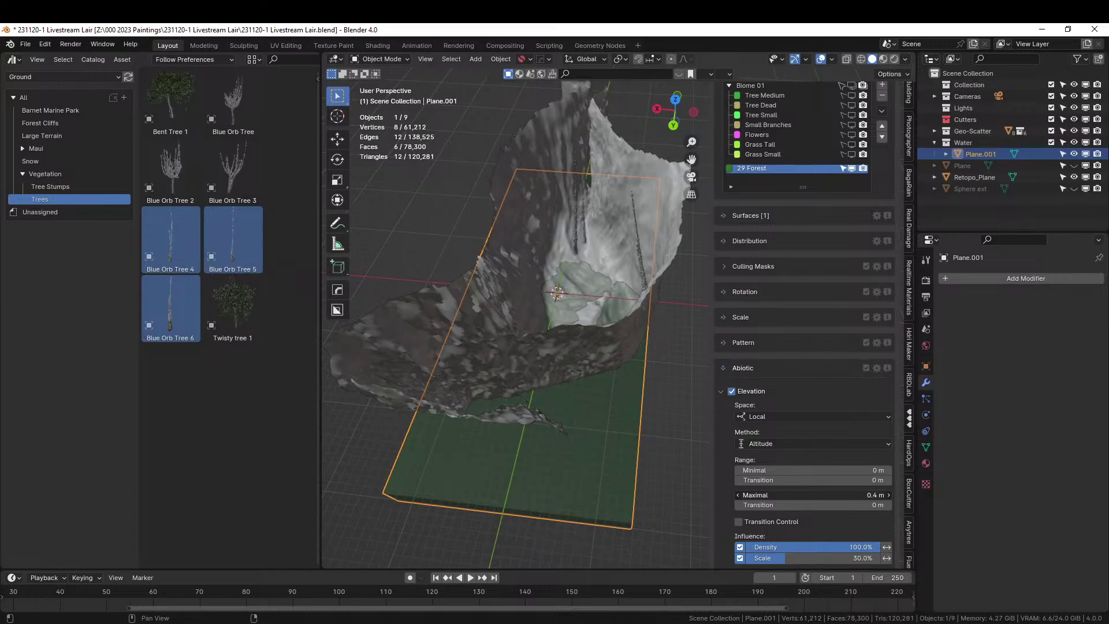
# Set the maximal elevation of the 29 Forest scatter to 0.6 m.
pyautogui.click(889, 495)
pyautogui.moveTo(660, 314); pyautogui.dragTo(802, 347, button='middle')
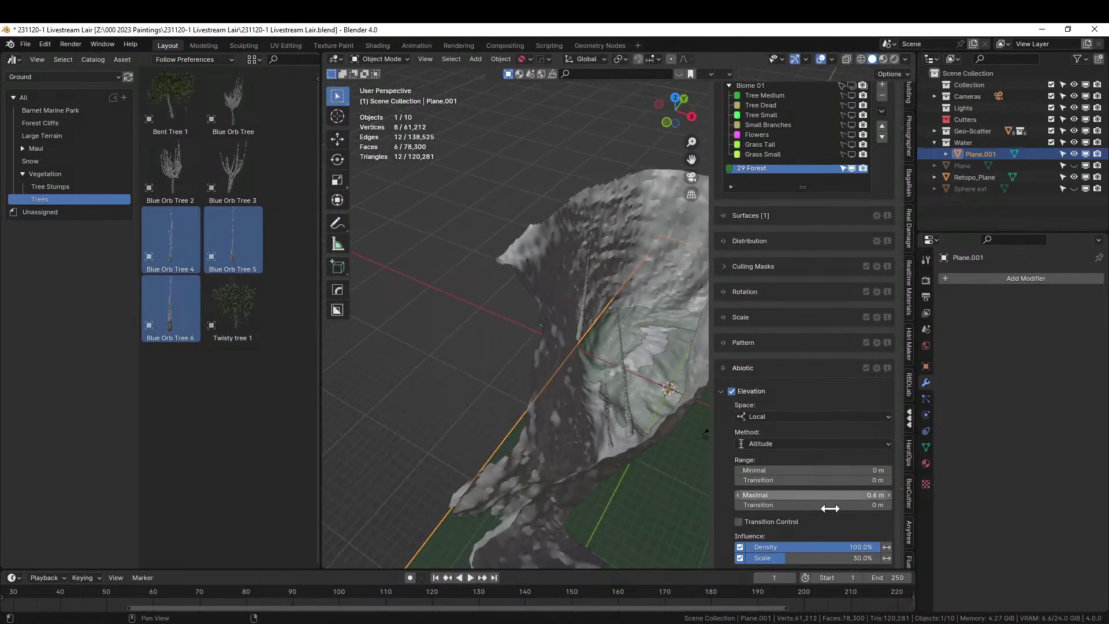
# Try a denser 29 Forest distribution by multiplying its density up to 0.480 instances per square metre.
pyautogui.scroll(5, 809, 280)
pyautogui.scroll(4, 805, 277)
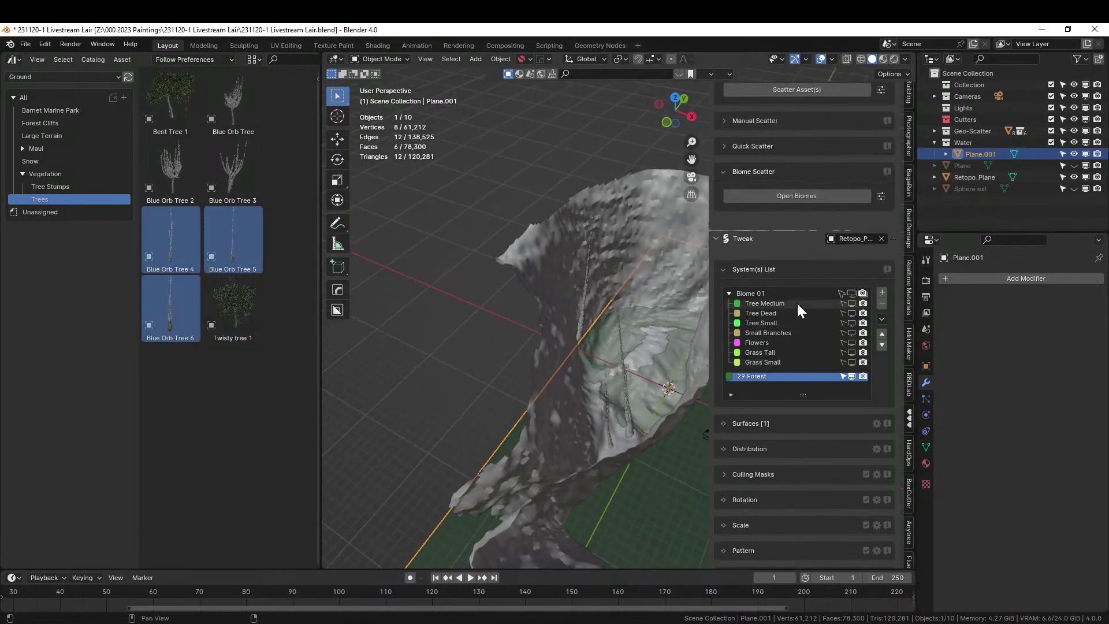
pyautogui.click(726, 449)
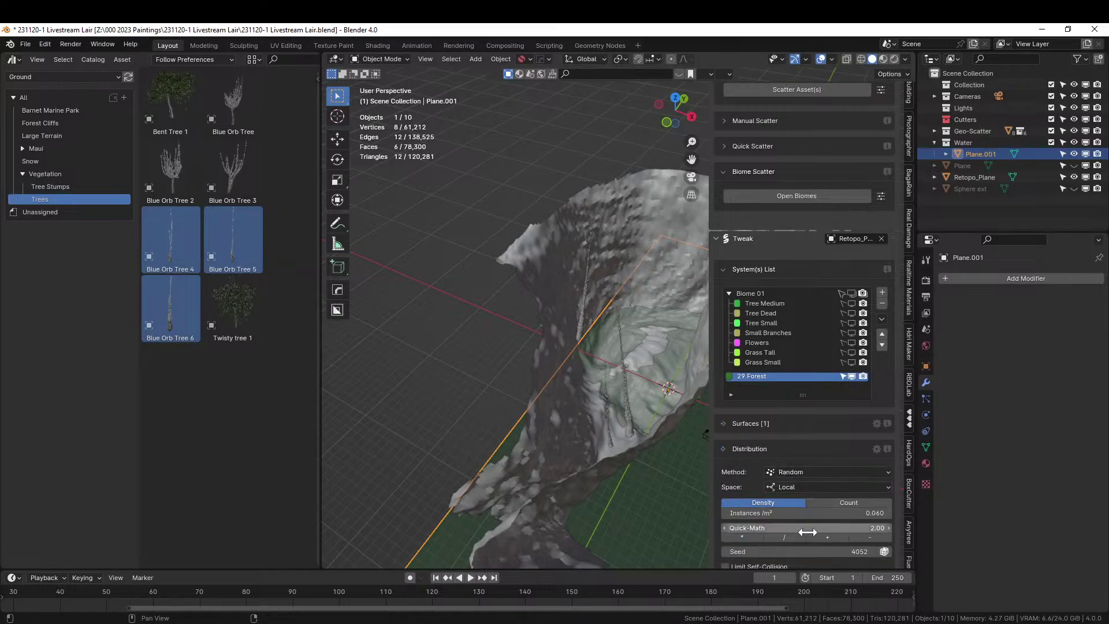
pyautogui.click(753, 535)
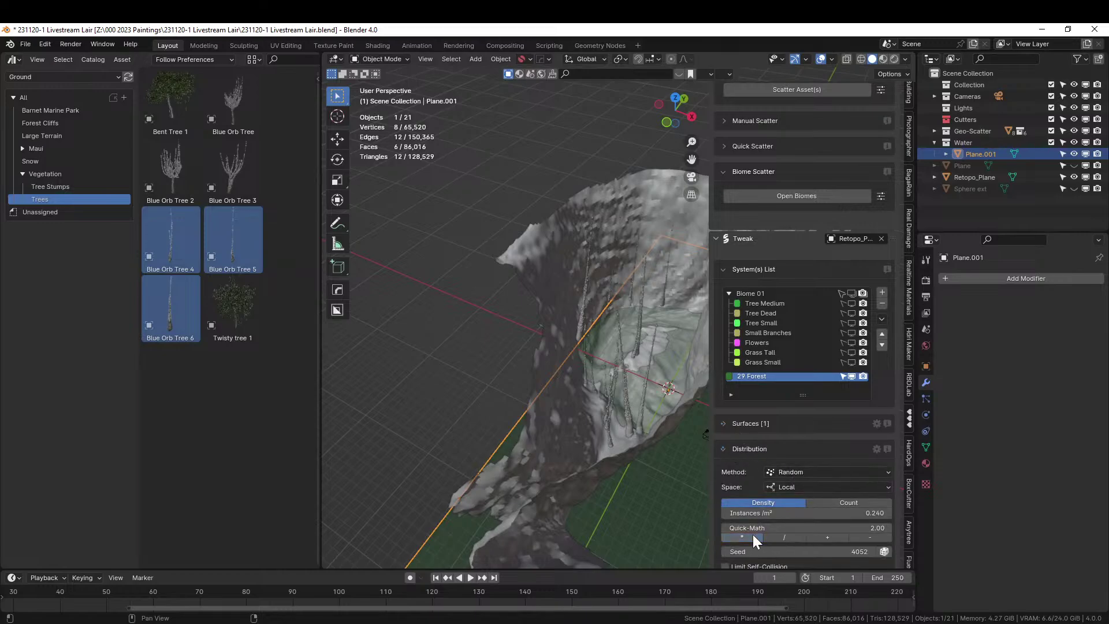
pyautogui.click(742, 537)
pyautogui.moveTo(682, 485); pyautogui.dragTo(676, 399, button='middle')
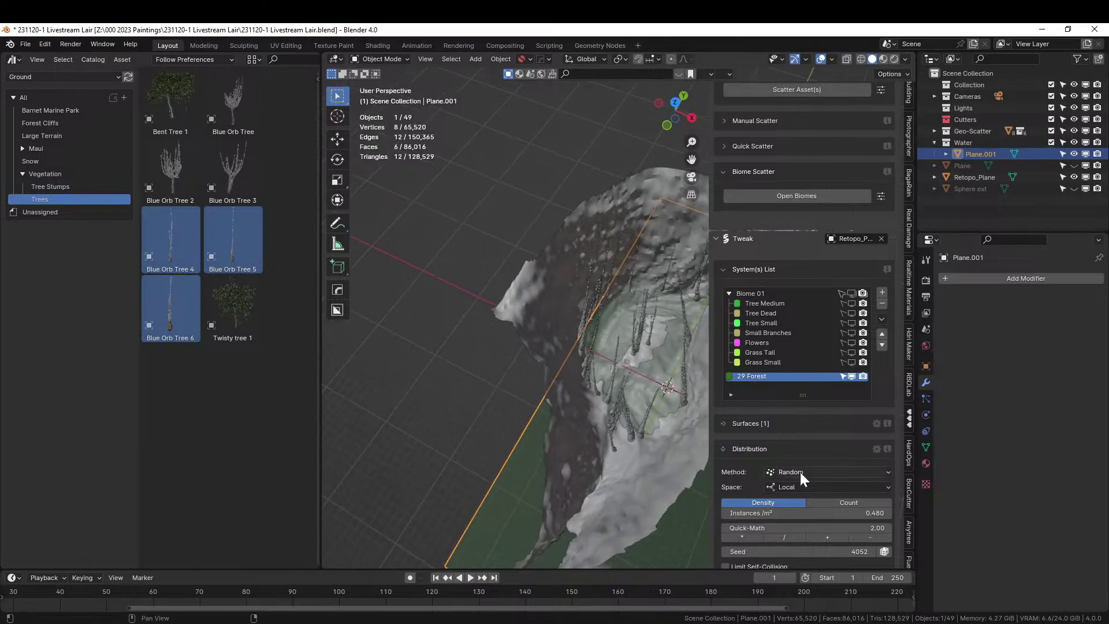
# Set the minimal elevation of the 29 Forest scatter to -3 m.
pyautogui.scroll(-10, 827, 462)
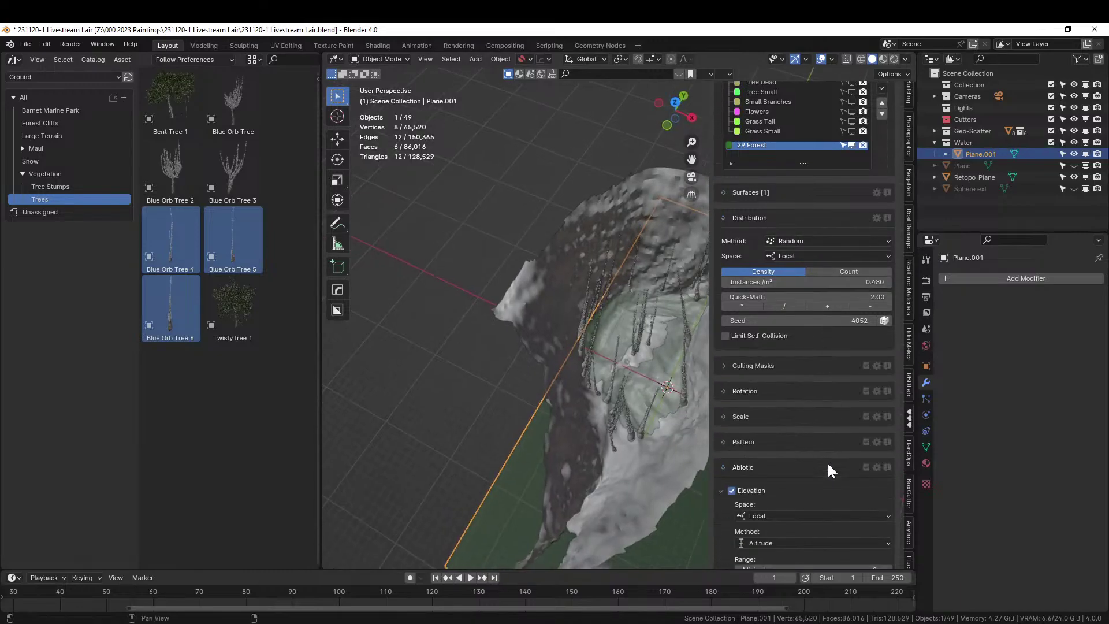
pyautogui.scroll(-4, 827, 462)
pyautogui.moveTo(866, 477); pyautogui.dragTo(814, 477)
pyautogui.moveTo(697, 384); pyautogui.dragTo(684, 362, button='middle')
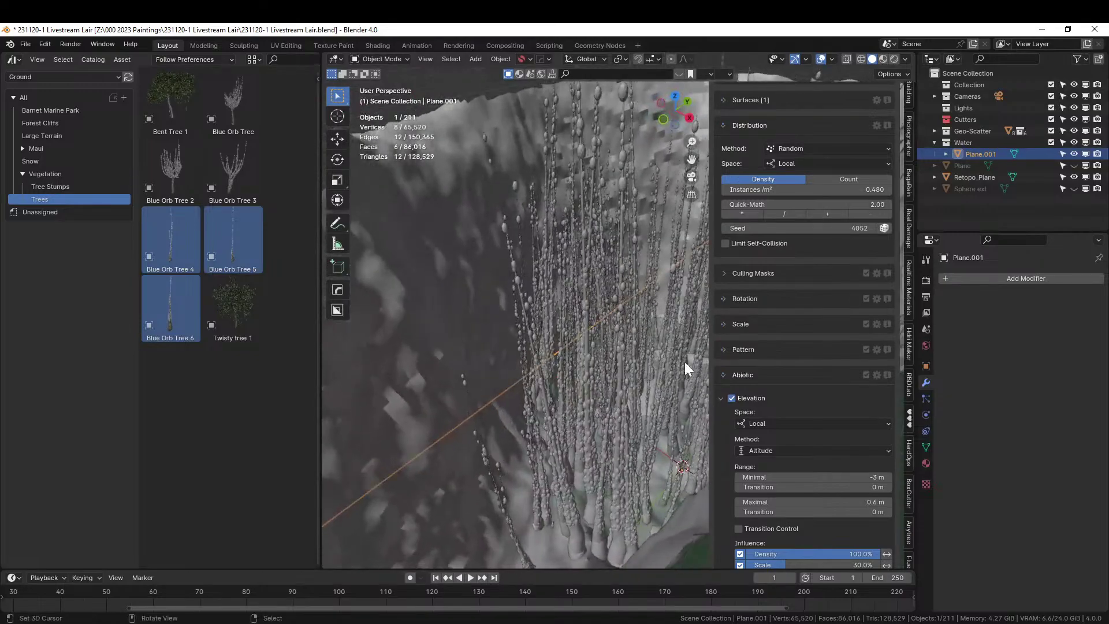
# Divide the 29 Forest density by 2 down to 0.060 instances per square metre and save the file.
pyautogui.click(781, 212)
pyautogui.click(781, 213)
pyautogui.click(781, 213)
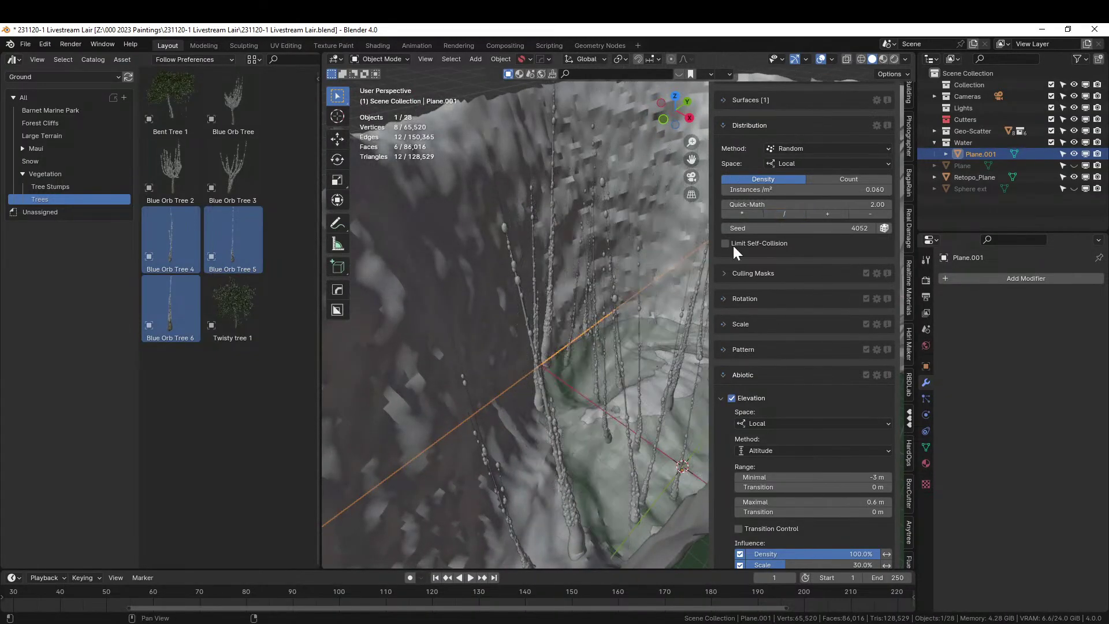
pyautogui.moveTo(702, 265); pyautogui.dragTo(566, 313, button='middle')
pyautogui.moveTo(553, 310); pyautogui.dragTo(553, 310, button='middle')
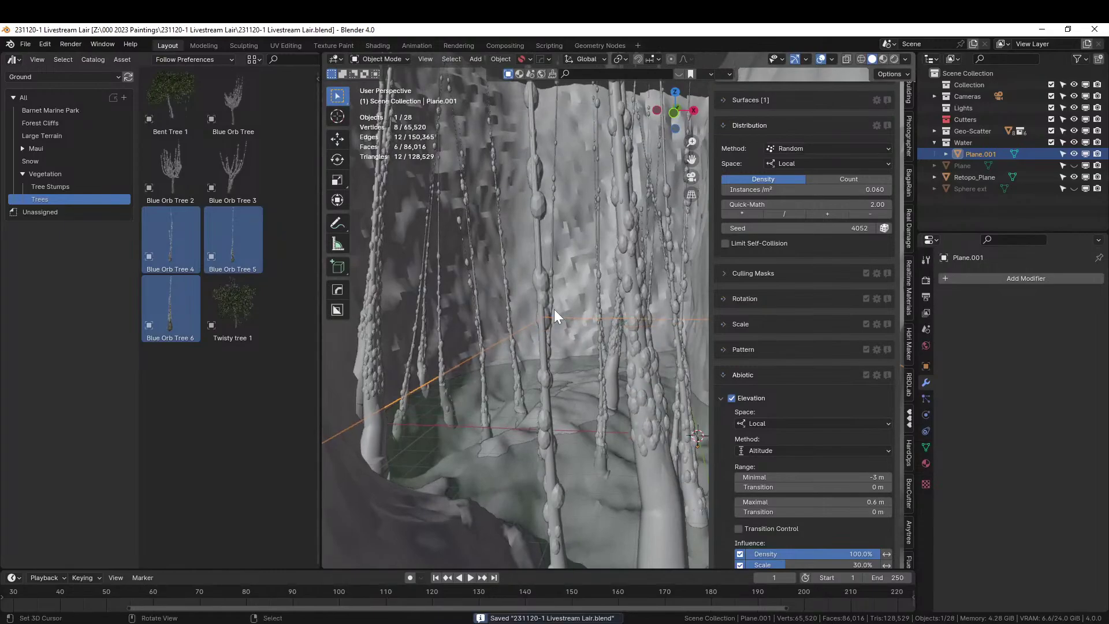
pyautogui.scroll(-2, 554, 310)
pyautogui.moveTo(560, 311); pyautogui.dragTo(683, 393, button='middle')
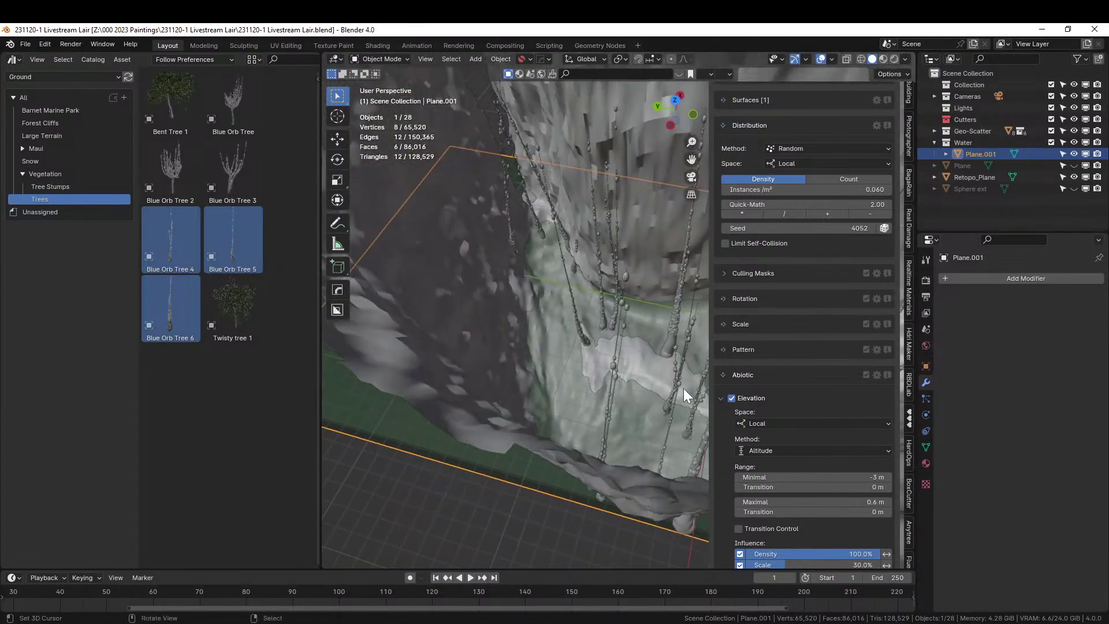
# Show the Biome 01 scatter group in the viewport and save the file.
pyautogui.scroll(10, 833, 352)
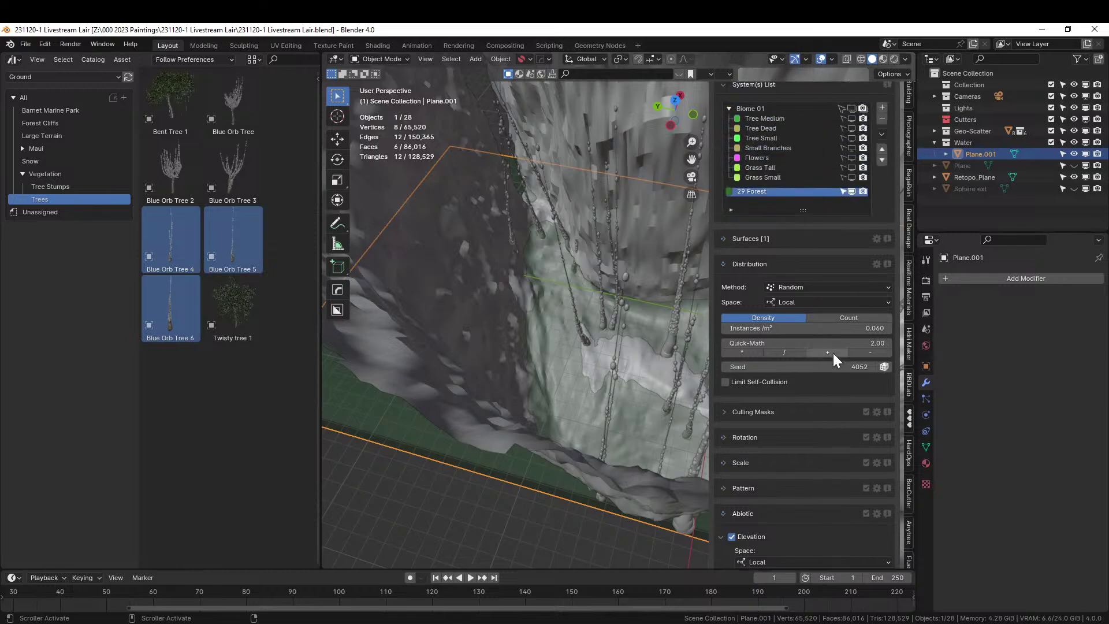
pyautogui.click(852, 246)
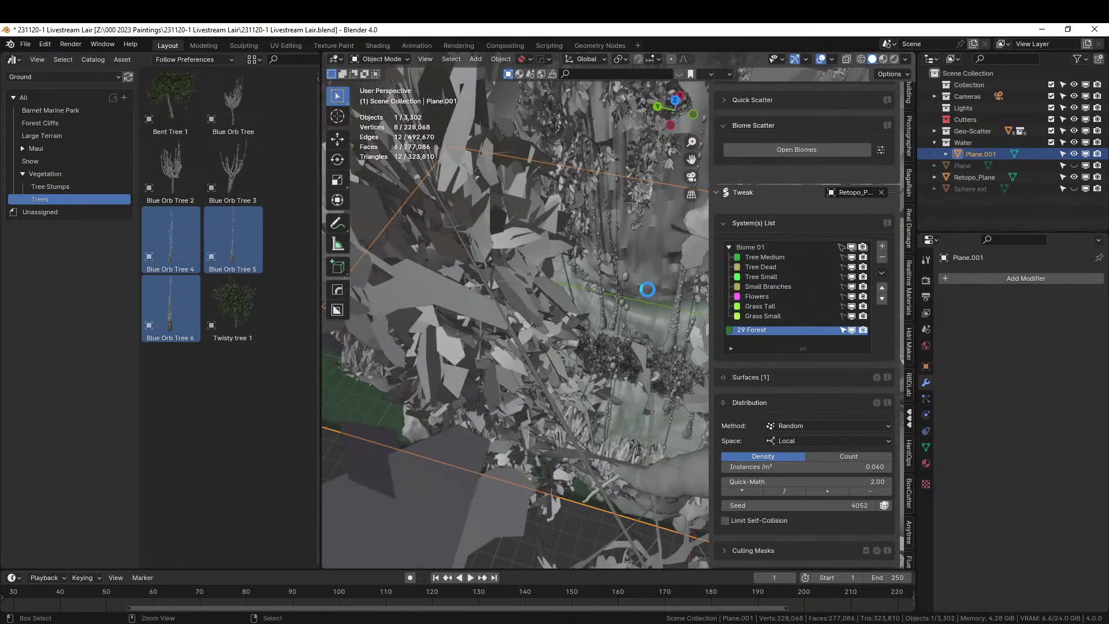
pyautogui.hotkey('ctrl', 's')
# Duplicate the asset browser into its own window, move it off the main screen, and close the original asset browser area.
pyautogui.rightClick(141, 58)
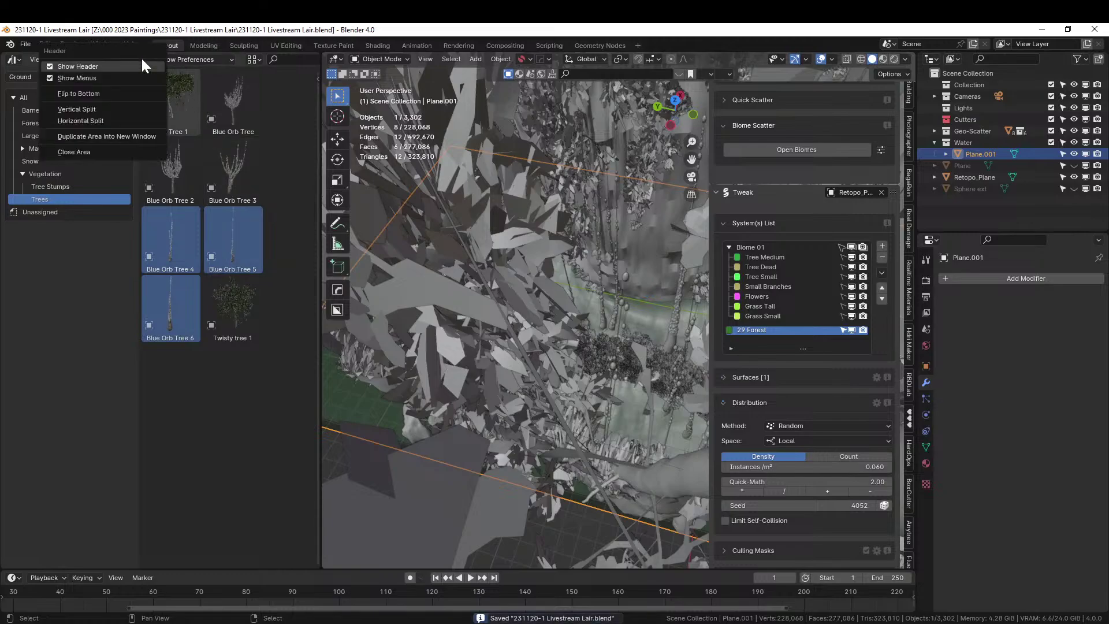
pyautogui.click(122, 135)
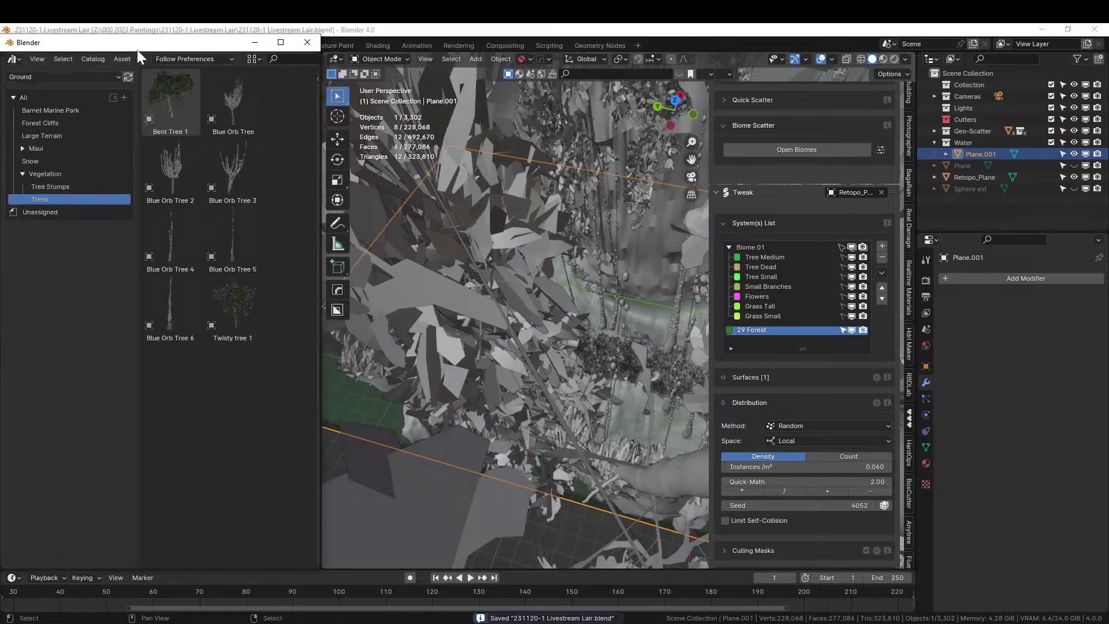
pyautogui.moveTo(137, 49); pyautogui.dragTo(589, 0)
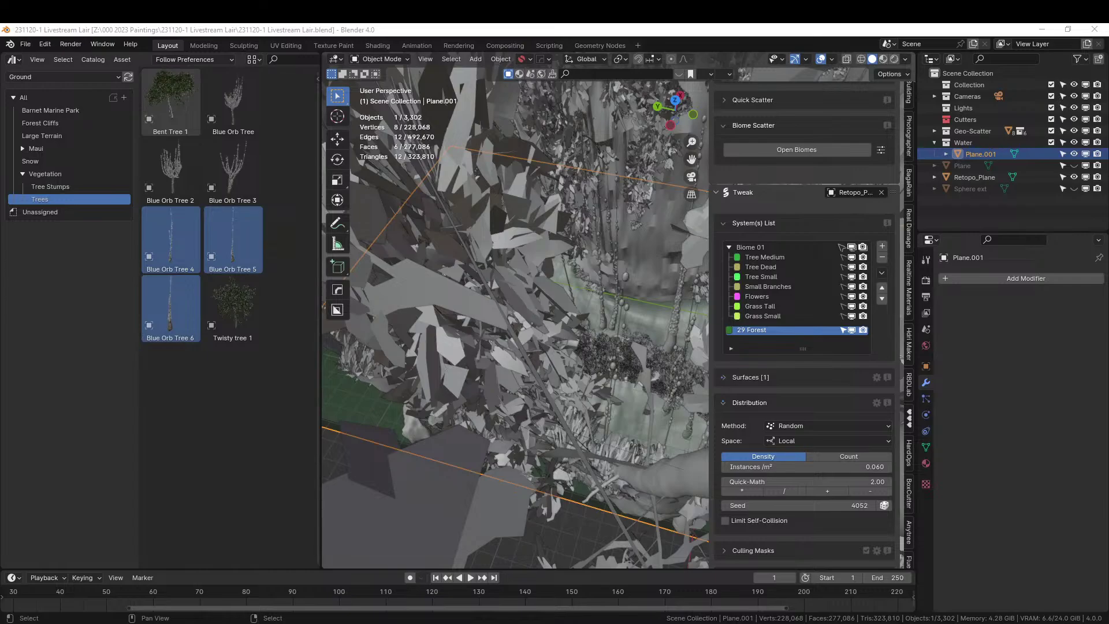
pyautogui.rightClick(141, 57)
pyautogui.click(98, 145)
# Preview the scene in rendered shading and examine the glowing orb trees from several angles.
pyautogui.moveTo(99, 146); pyautogui.dragTo(226, 180, button='middle')
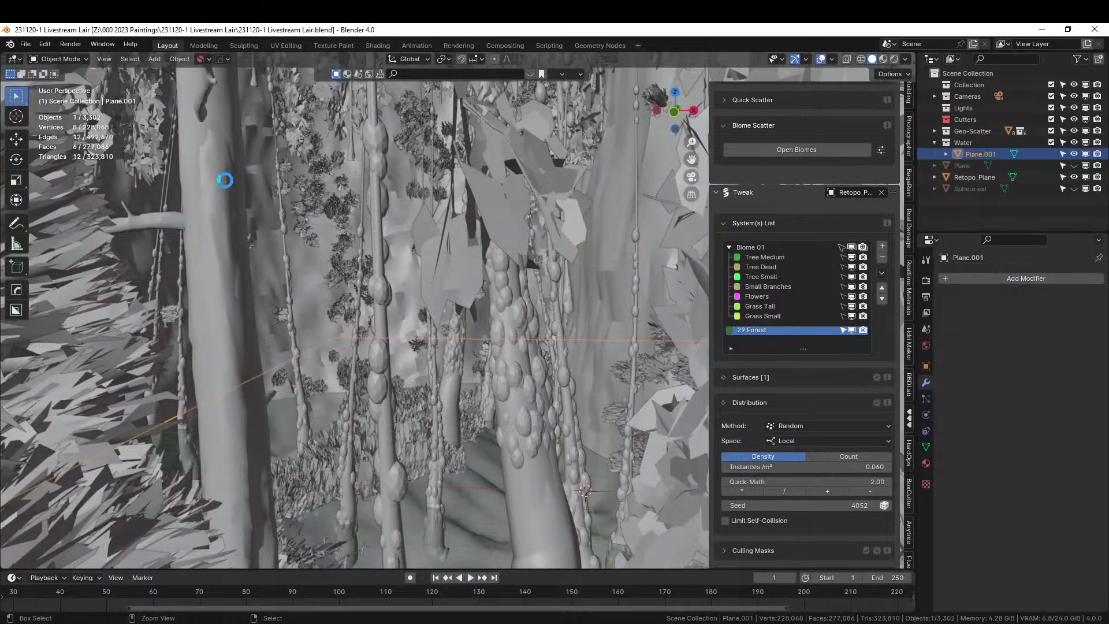
pyautogui.click(893, 57)
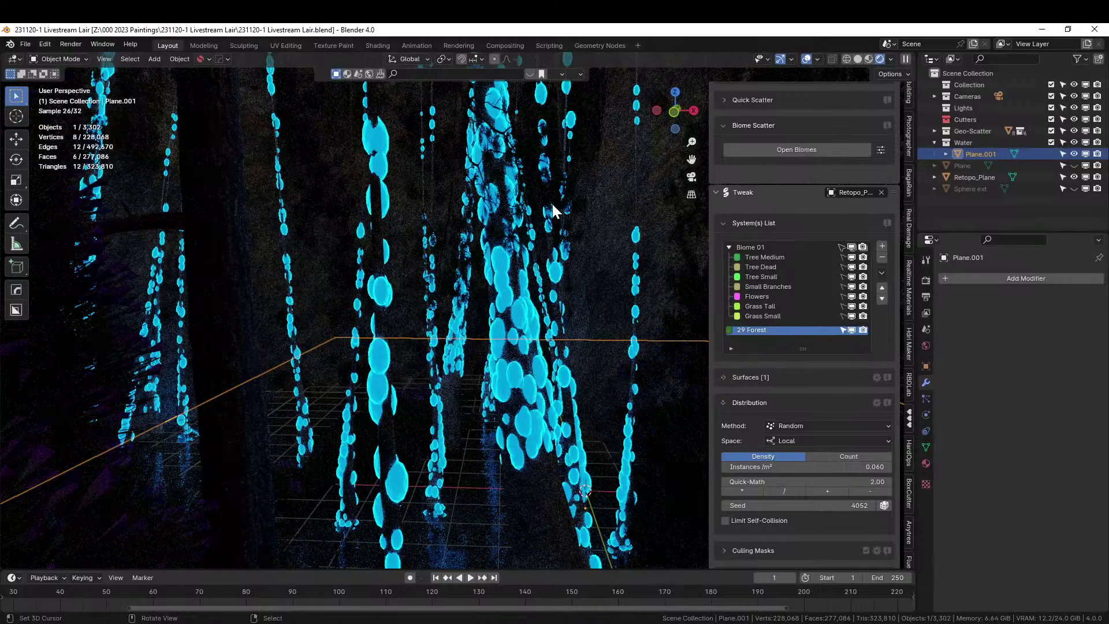
pyautogui.moveTo(425, 234); pyautogui.dragTo(567, 404, button='middle')
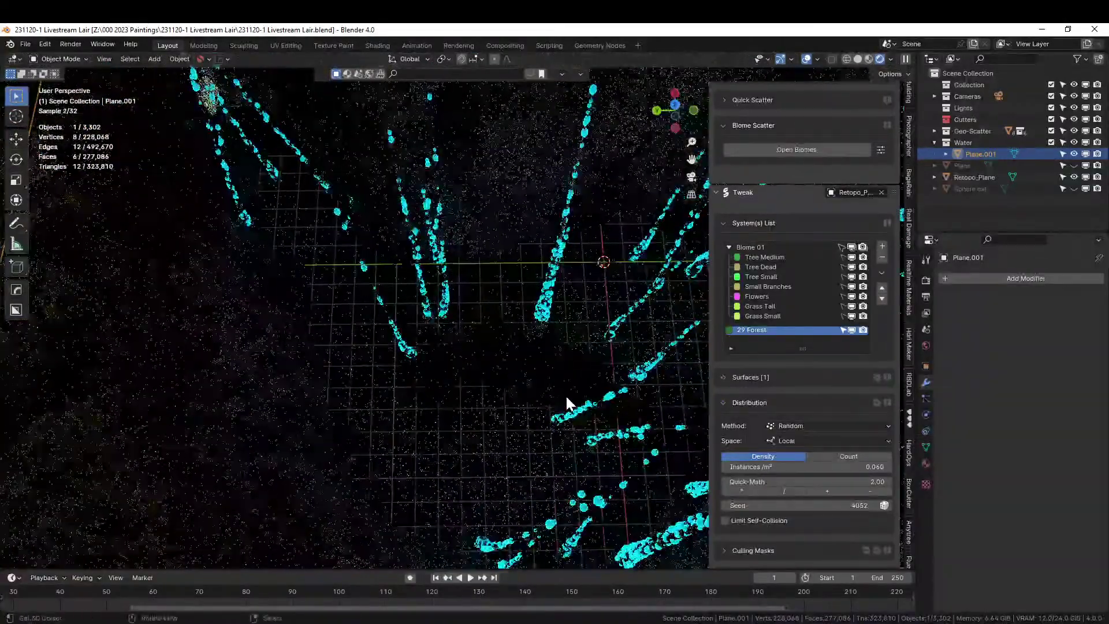
pyautogui.moveTo(468, 416); pyautogui.dragTo(653, 255, button='middle')
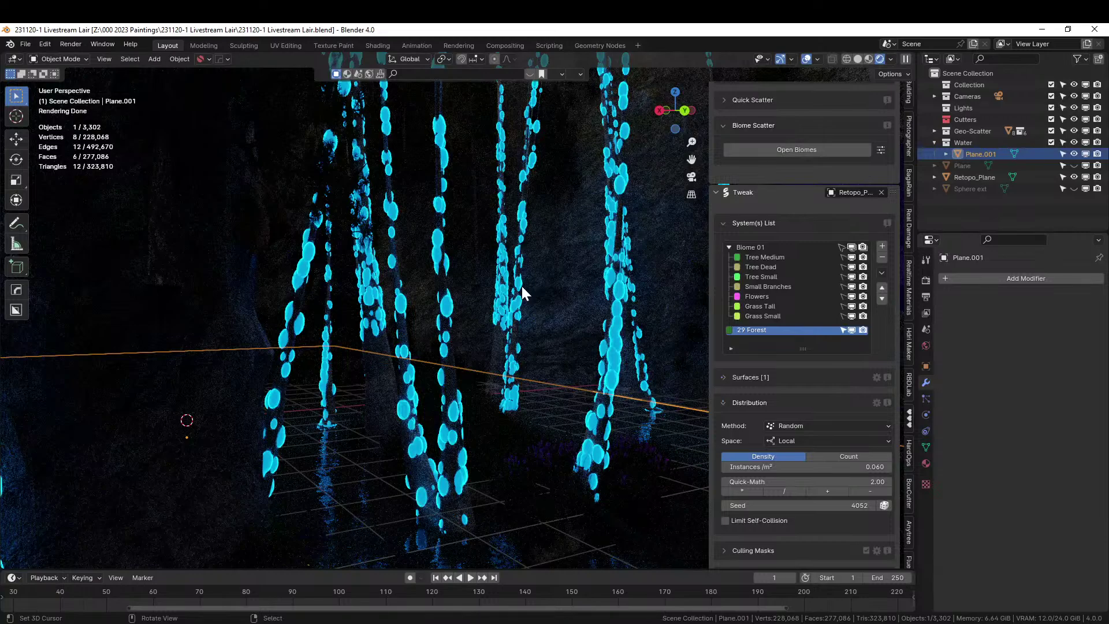
pyautogui.moveTo(507, 275); pyautogui.dragTo(512, 255, button='middle')
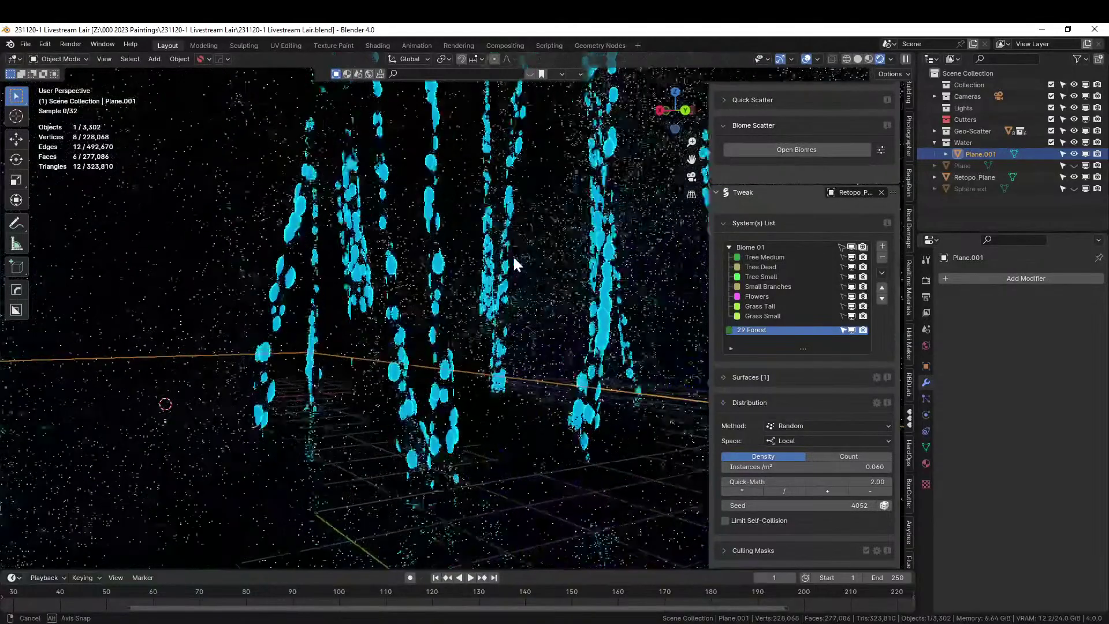
pyautogui.scroll(-1, 531, 254)
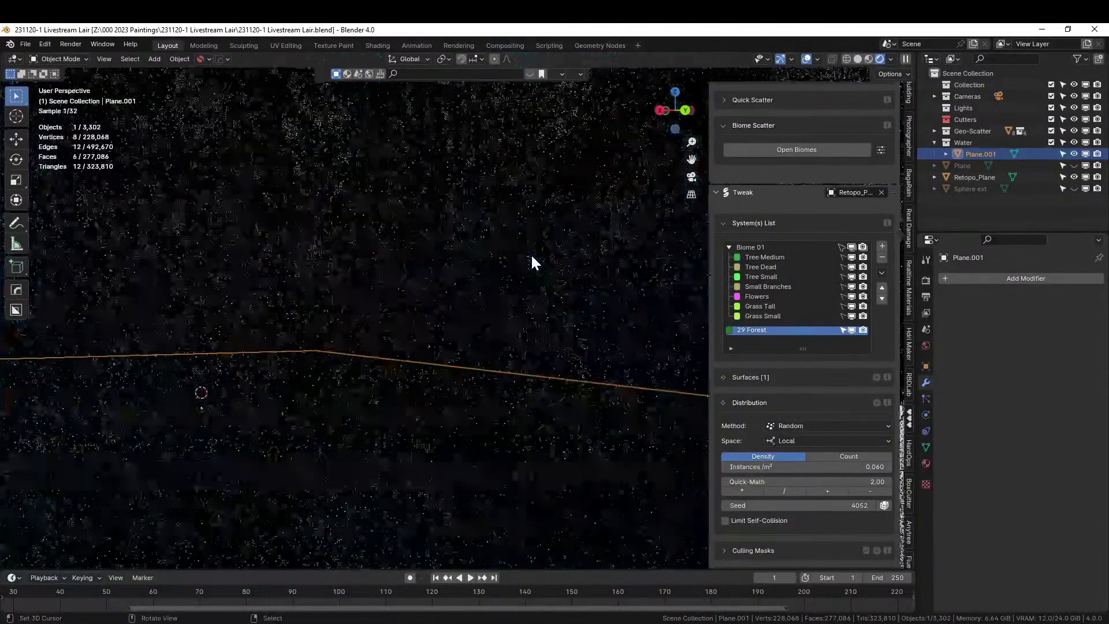
pyautogui.moveTo(532, 263); pyautogui.dragTo(595, 191, button='middle')
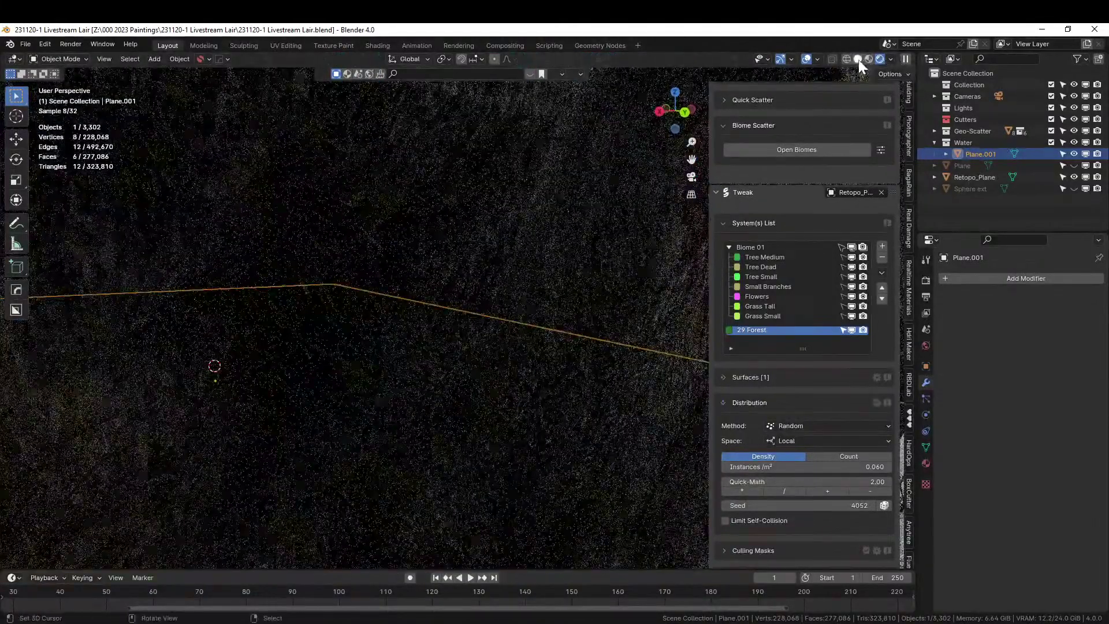
# Return the viewport to solid shading and examine the scattered trees and cliff walls up close.
pyautogui.click(859, 60)
pyautogui.moveTo(532, 243); pyautogui.dragTo(556, 295, button='middle')
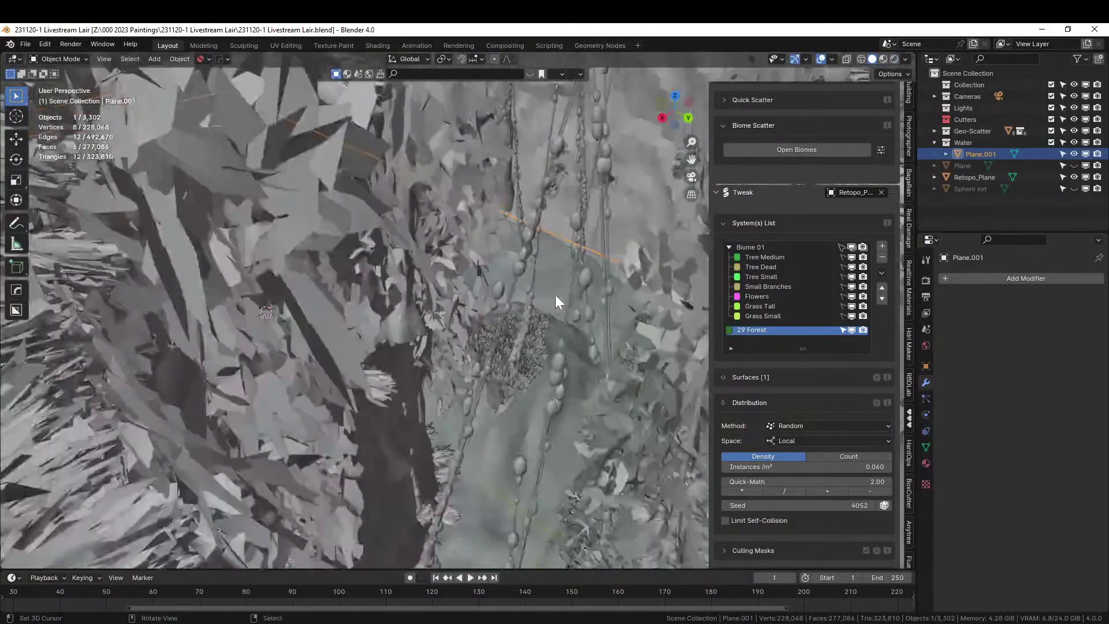
pyautogui.moveTo(705, 283); pyautogui.dragTo(439, 173, button='middle')
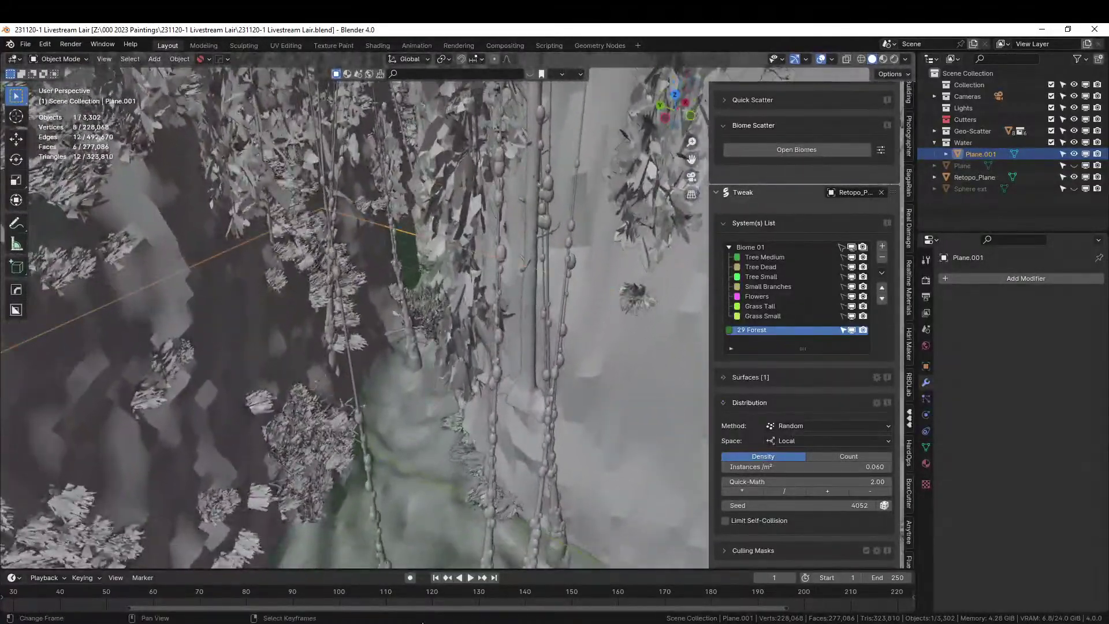
pyautogui.moveTo(440, 469); pyautogui.dragTo(481, 247, button='middle')
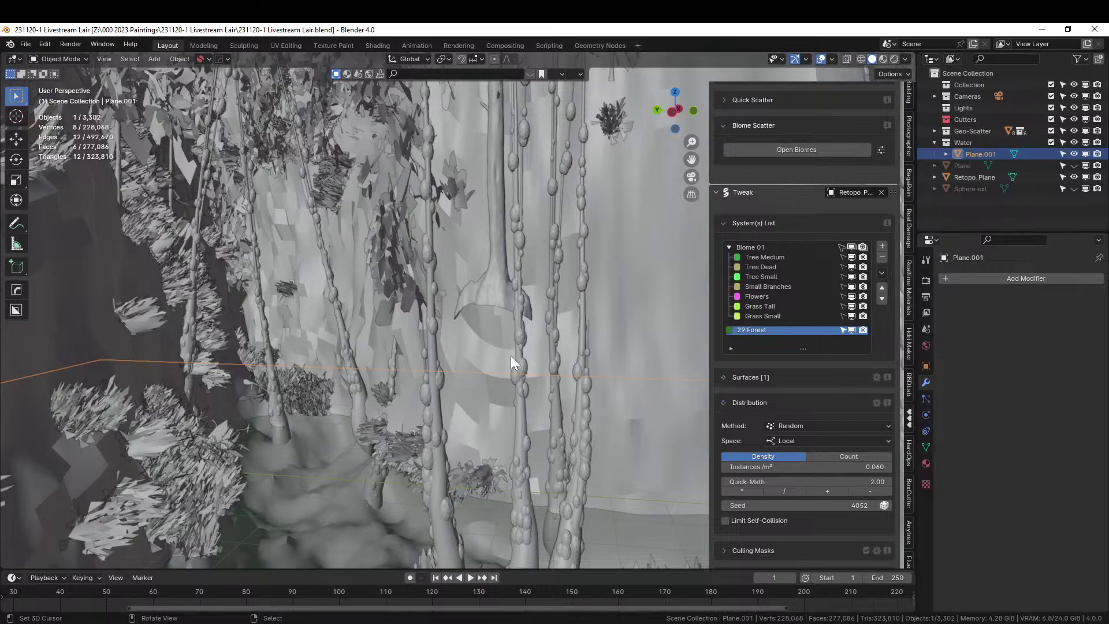
pyautogui.moveTo(529, 364)
pyautogui.mouseDown(button='middle')
pyautogui.moveTo(569, 379)
pyautogui.moveTo(541, 381)
pyautogui.mouseUp(button='middle')
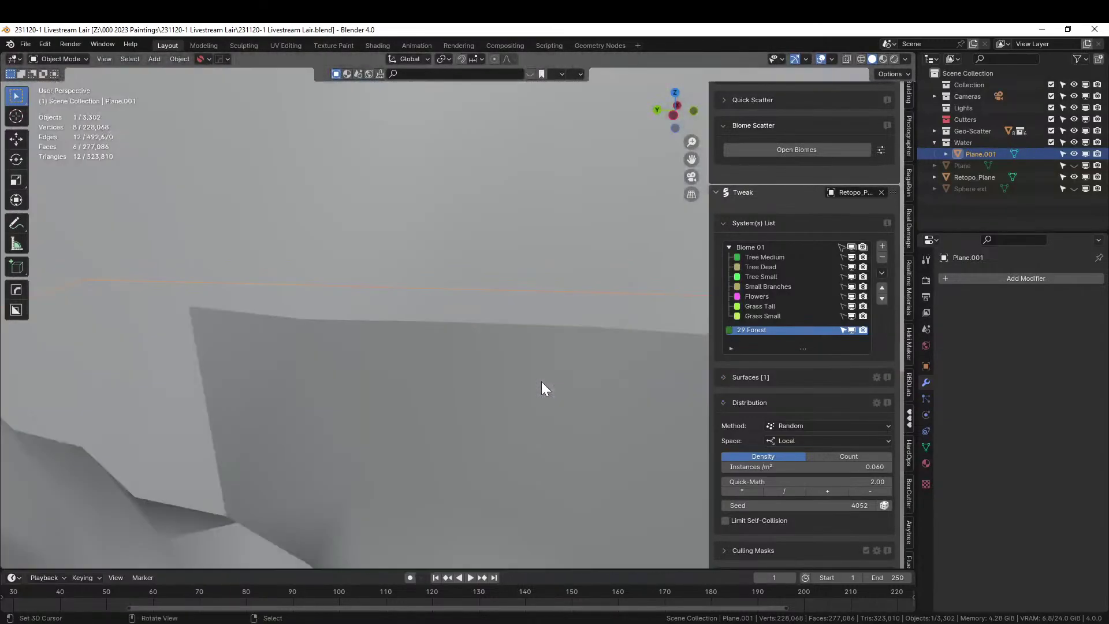
# Hide the Biome 01 scatter group in the viewport and save the file.
pyautogui.click(851, 247)
pyautogui.moveTo(520, 309); pyautogui.dragTo(435, 311, button='middle')
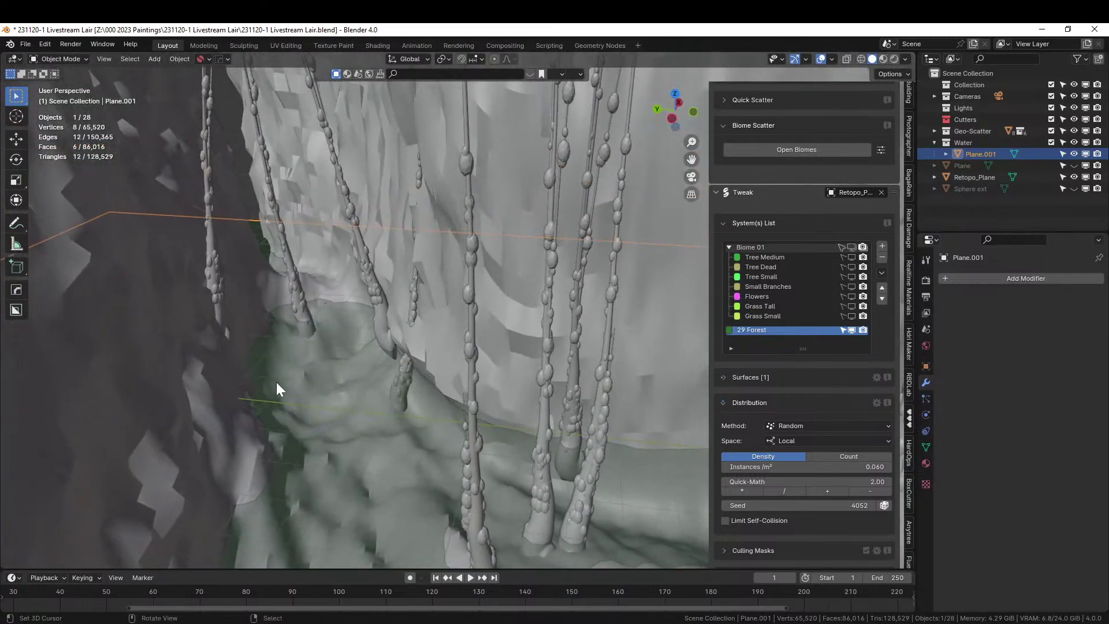
pyautogui.keyDown('shift'); pyautogui.moveTo(320, 375); pyautogui.dragTo(330, 314, button='middle'); pyautogui.keyUp('shift')
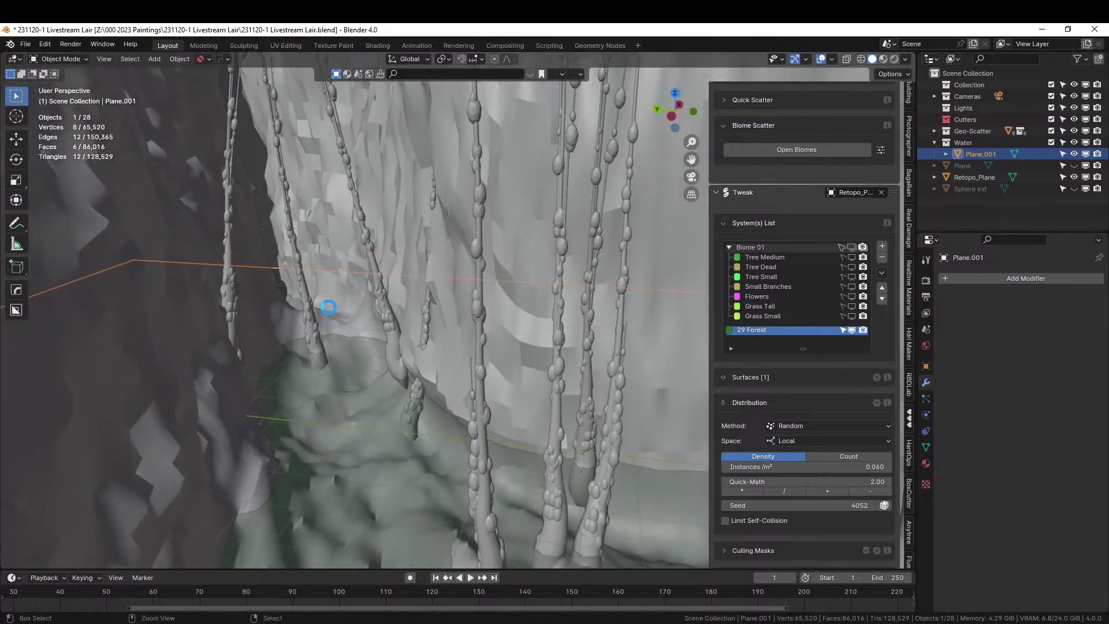
pyautogui.hotkey('ctrl', 's')
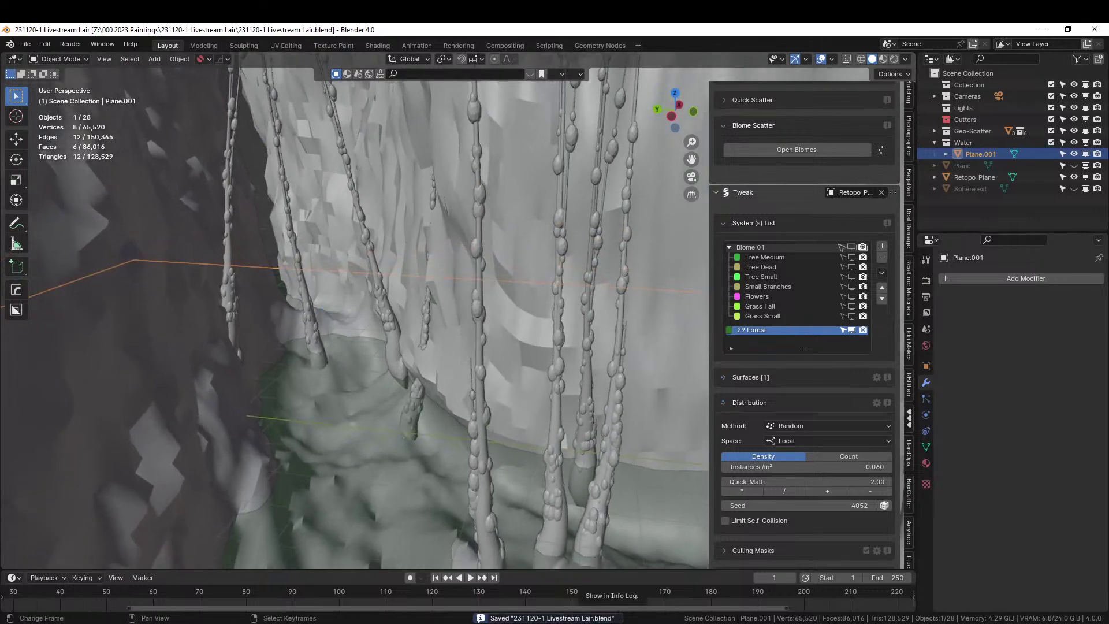
# Launch a second Blender 4.0 instance and start opening an existing file.
pyautogui.rightClick(579, 623)
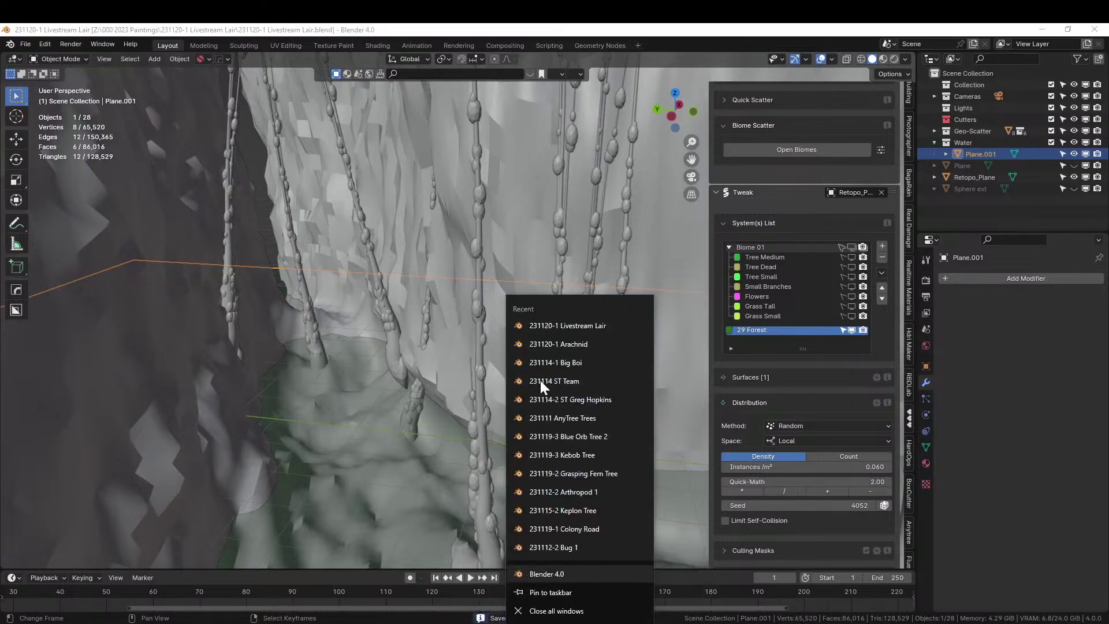
pyautogui.click(547, 574)
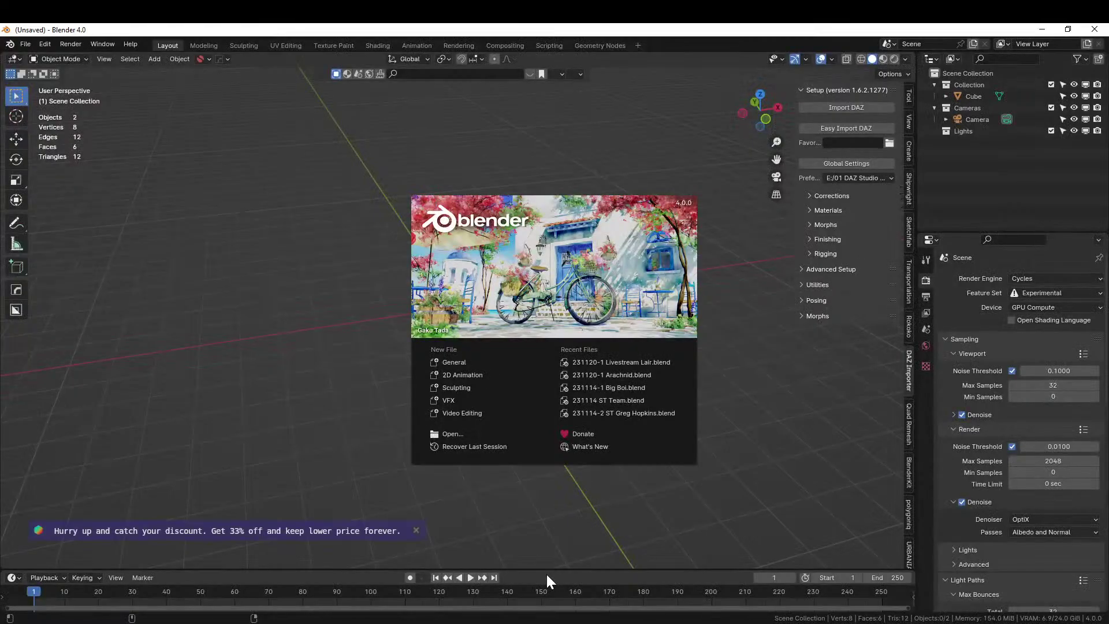
pyautogui.click(456, 432)
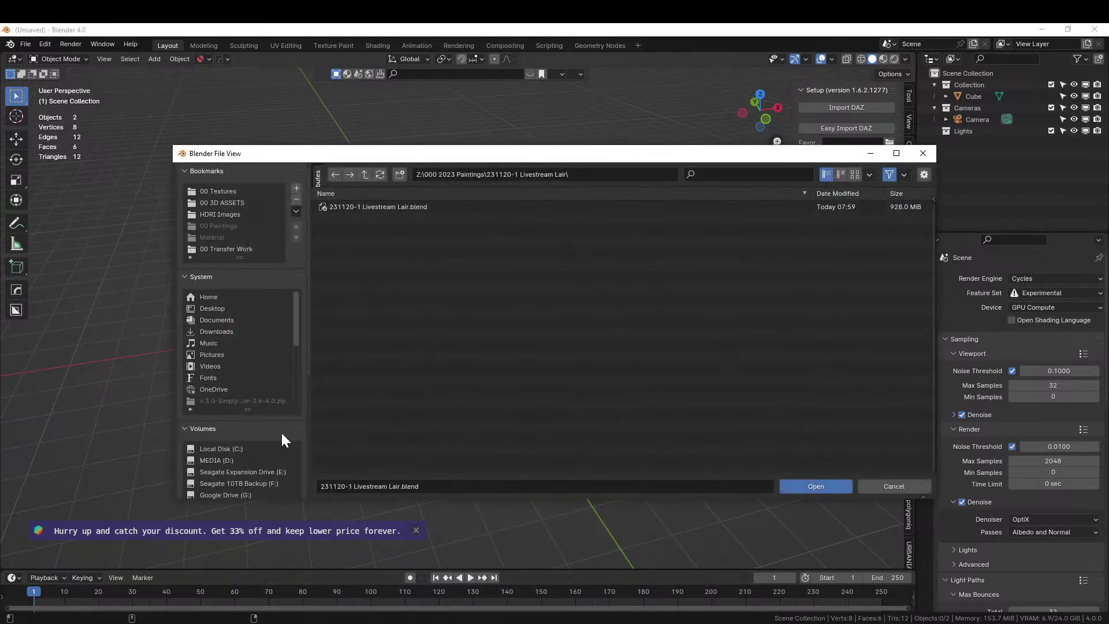
# Open Cobweb Generator.blend from the Cobweb Generator folder within E:\00 Blender Geometry Examples.
pyautogui.click(234, 203)
pyautogui.click(365, 173)
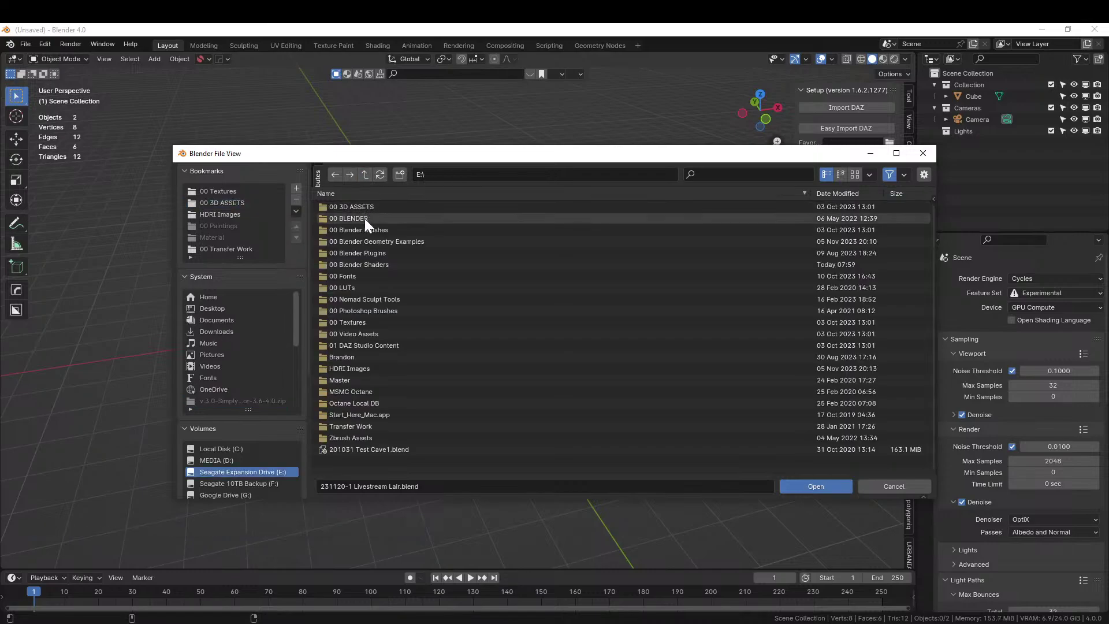
pyautogui.doubleClick(391, 242)
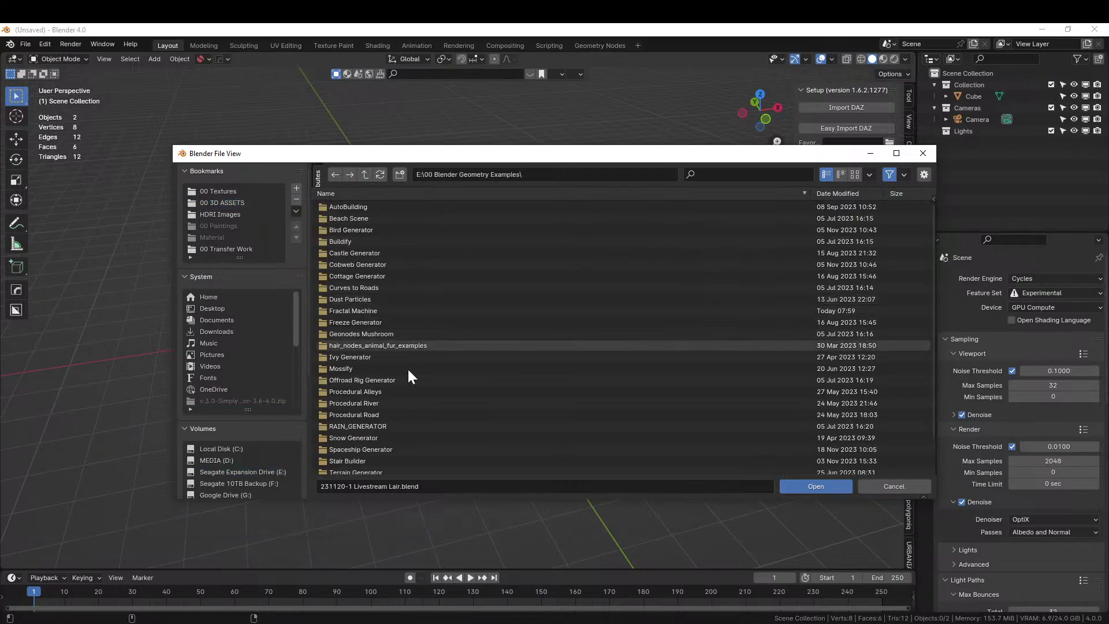
pyautogui.scroll(-1, 385, 438)
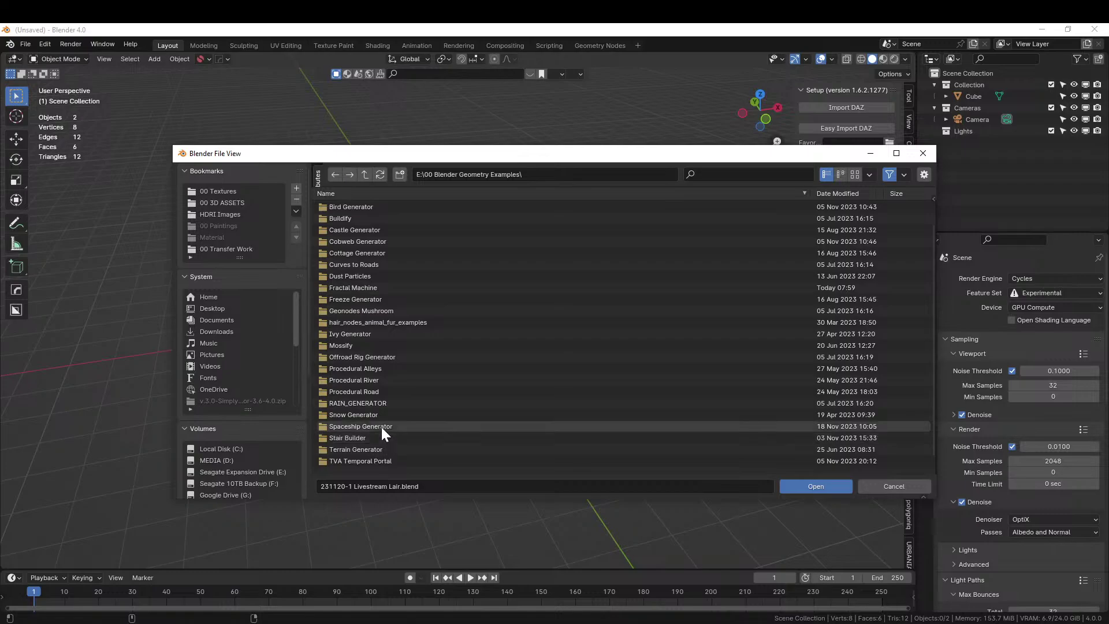
pyautogui.scroll(-1, 381, 427)
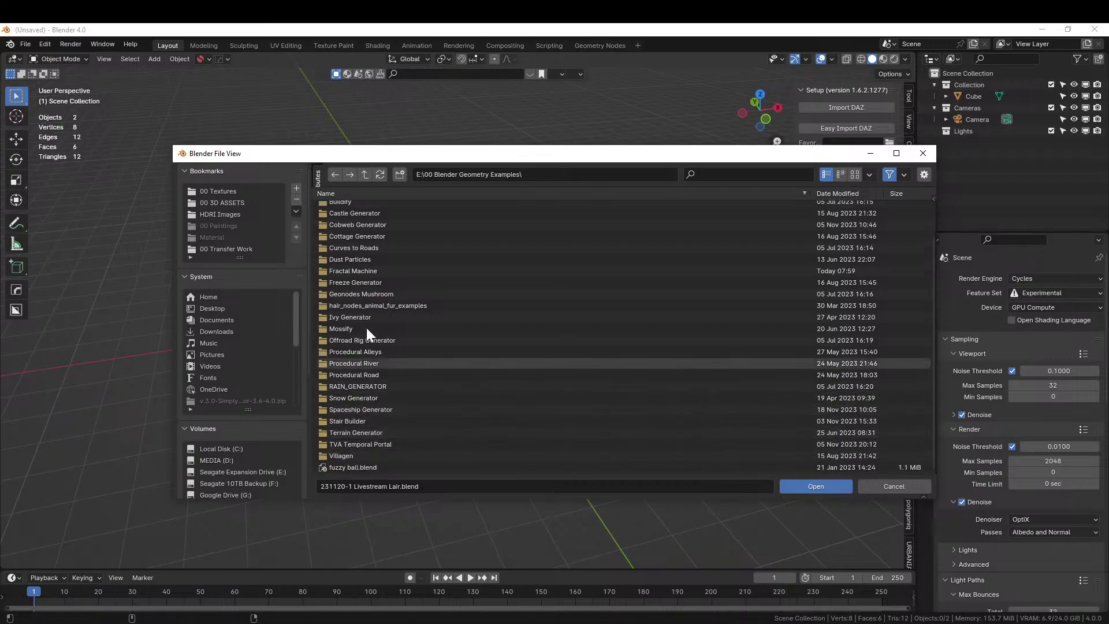
pyautogui.doubleClick(368, 224)
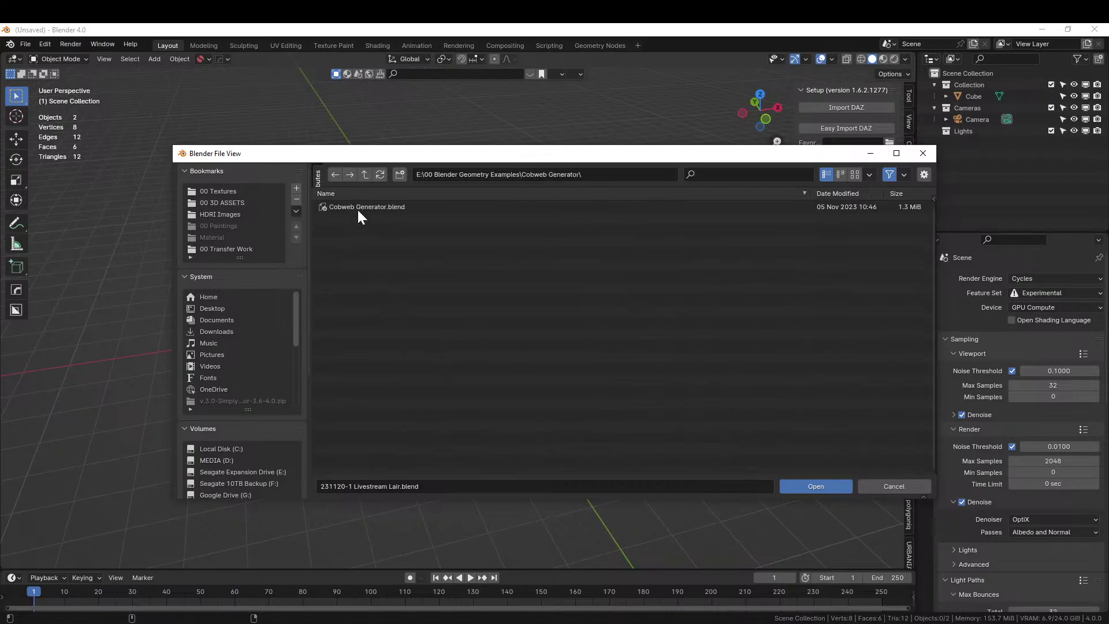
pyautogui.doubleClick(358, 207)
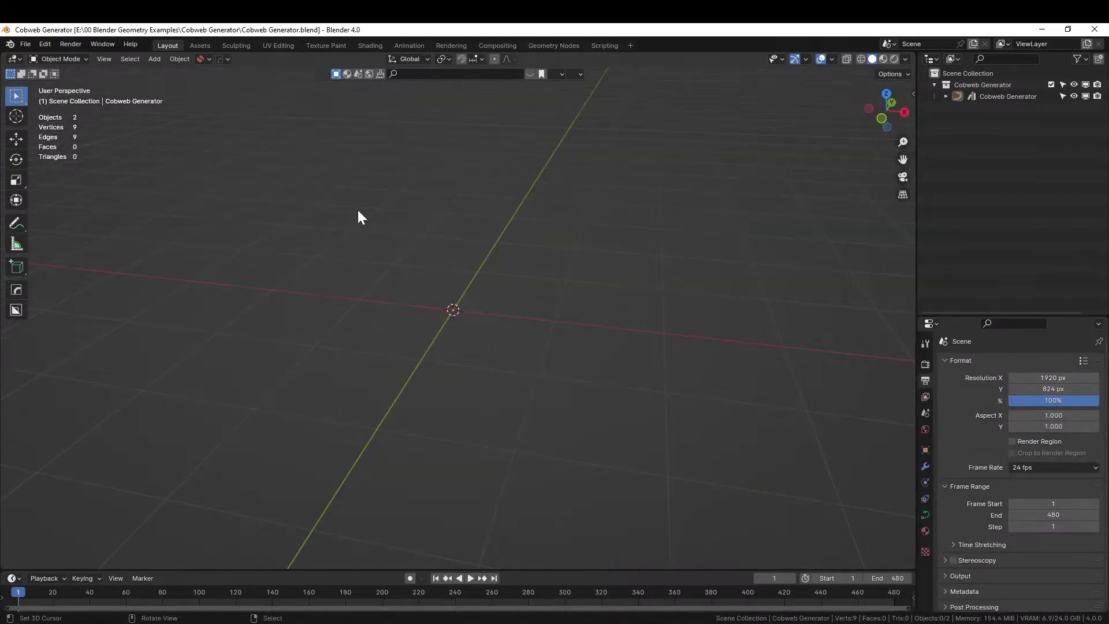
# Select the Cobweb Generator object, show its geometry nodes modifier settings and copy the object.
pyautogui.scroll(4, 601, 343)
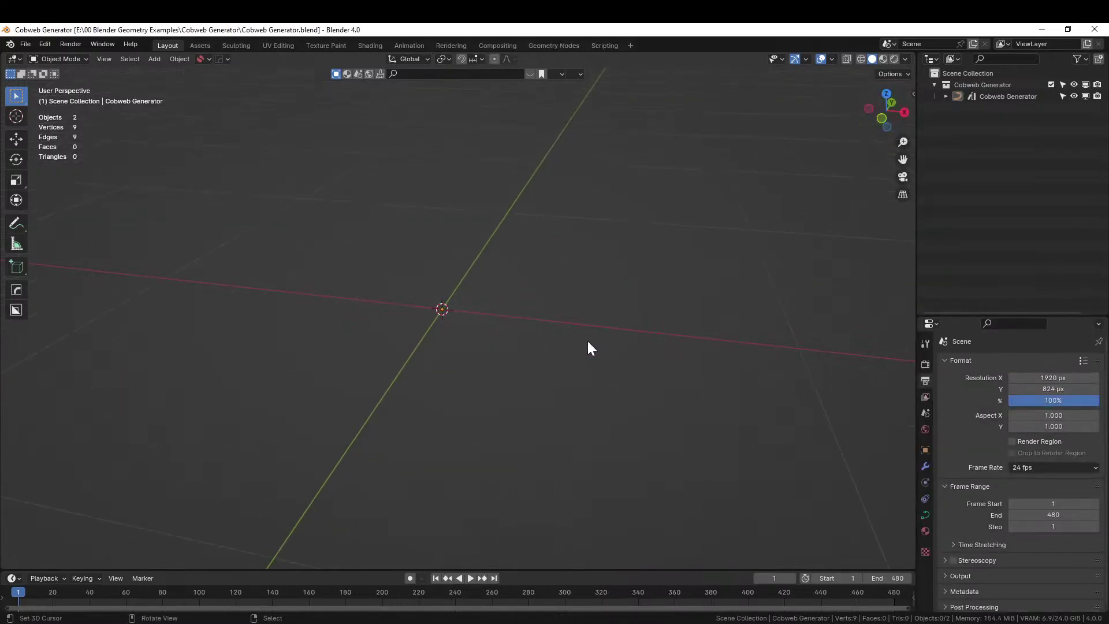
pyautogui.moveTo(584, 342); pyautogui.dragTo(708, 317, button='middle')
pyautogui.scroll(3, 414, 351)
pyautogui.moveTo(347, 393); pyautogui.dragTo(374, 397, button='middle')
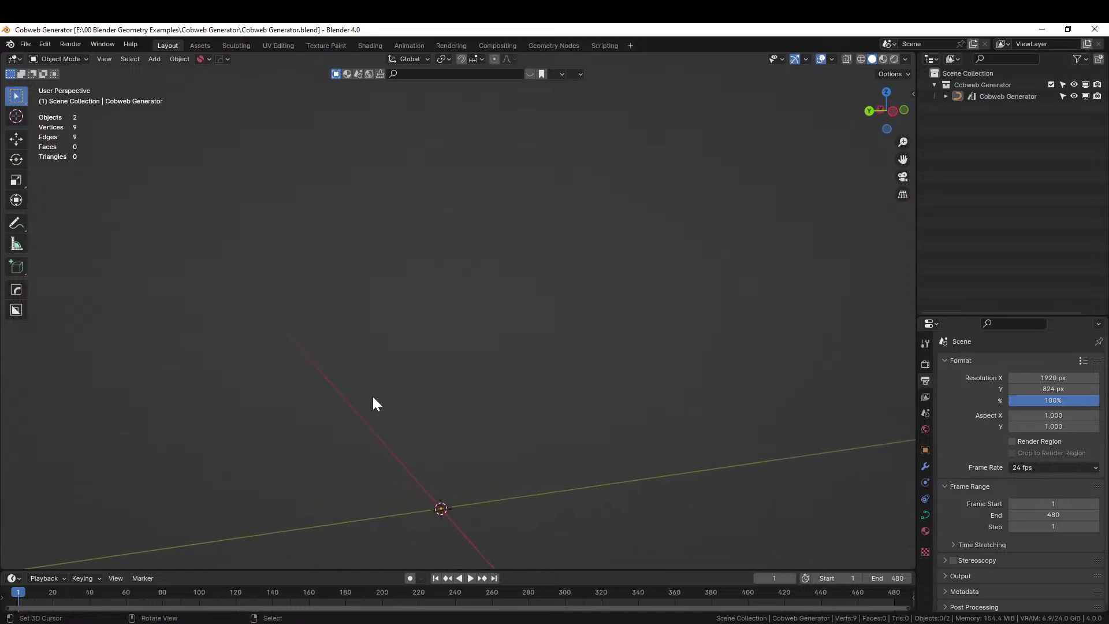
pyautogui.click(993, 95)
pyautogui.click(925, 467)
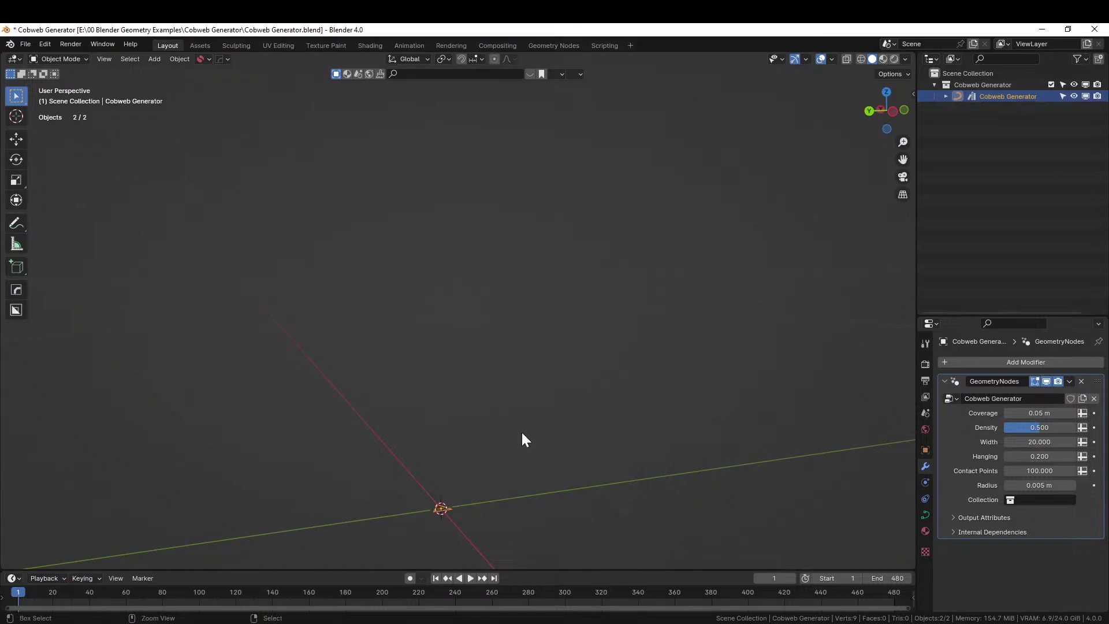
pyautogui.hotkey('ctrl', 'c')
pyautogui.click(477, 407)
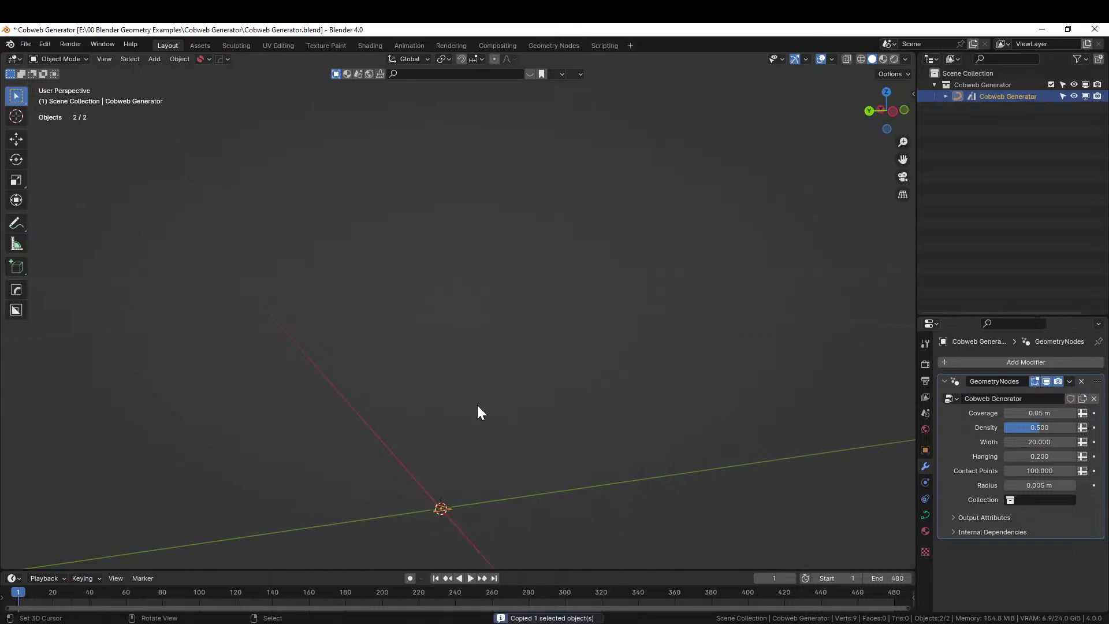
# Switch to the 231120-1 Livestream Lair Blender file and paste the copied cobweb object into the scene.
pyautogui.hotkey('alt', 'Tab')
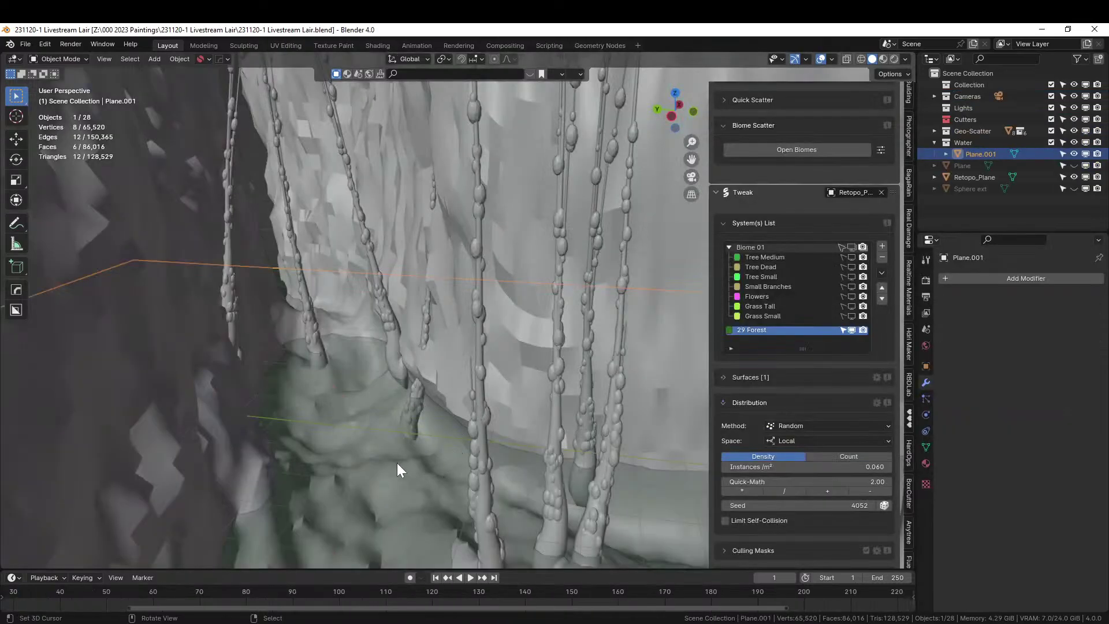
pyautogui.moveTo(361, 462); pyautogui.dragTo(502, 526, button='middle')
pyautogui.scroll(-3, 488, 466)
pyautogui.hotkey('ctrl', 'v')
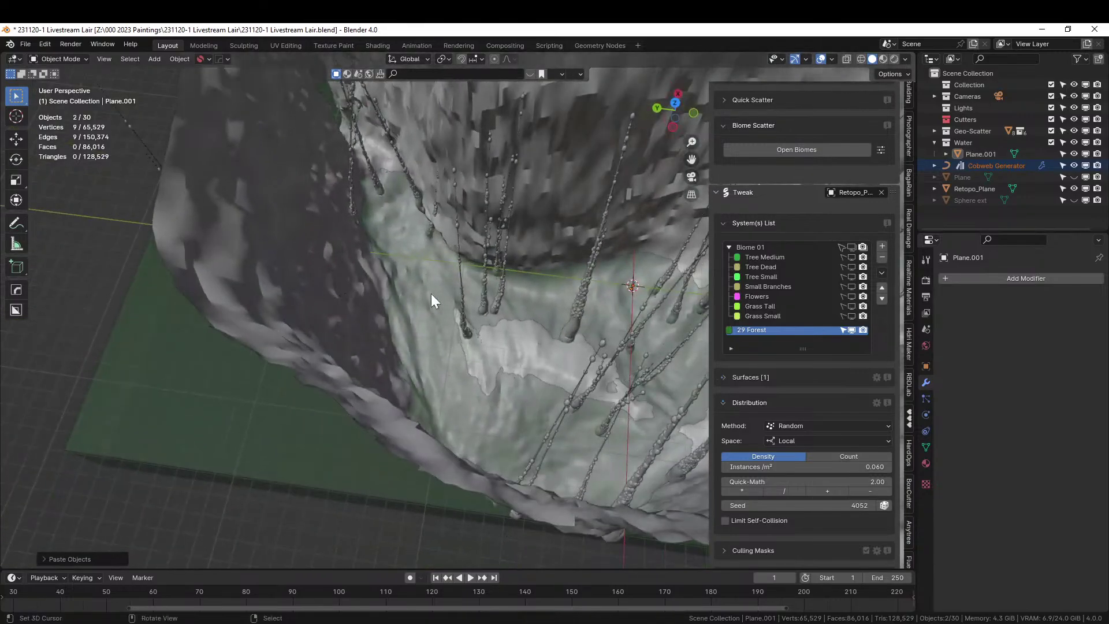
# Move the Cobweb Generator object into a new collection and name that collection Webs.
pyautogui.click(982, 165)
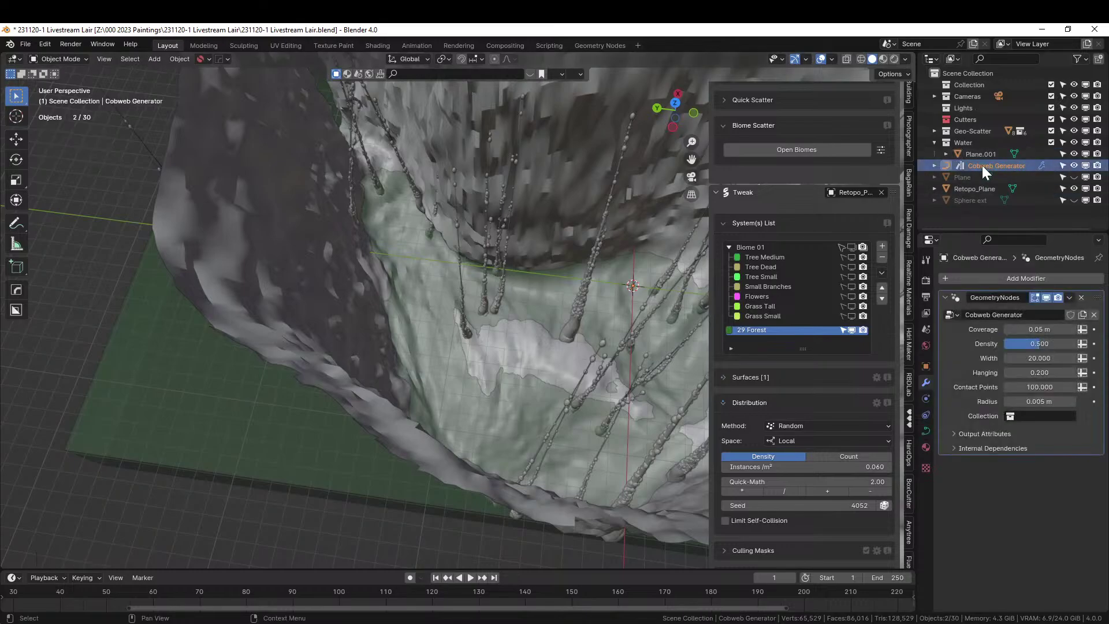
pyautogui.press('m')
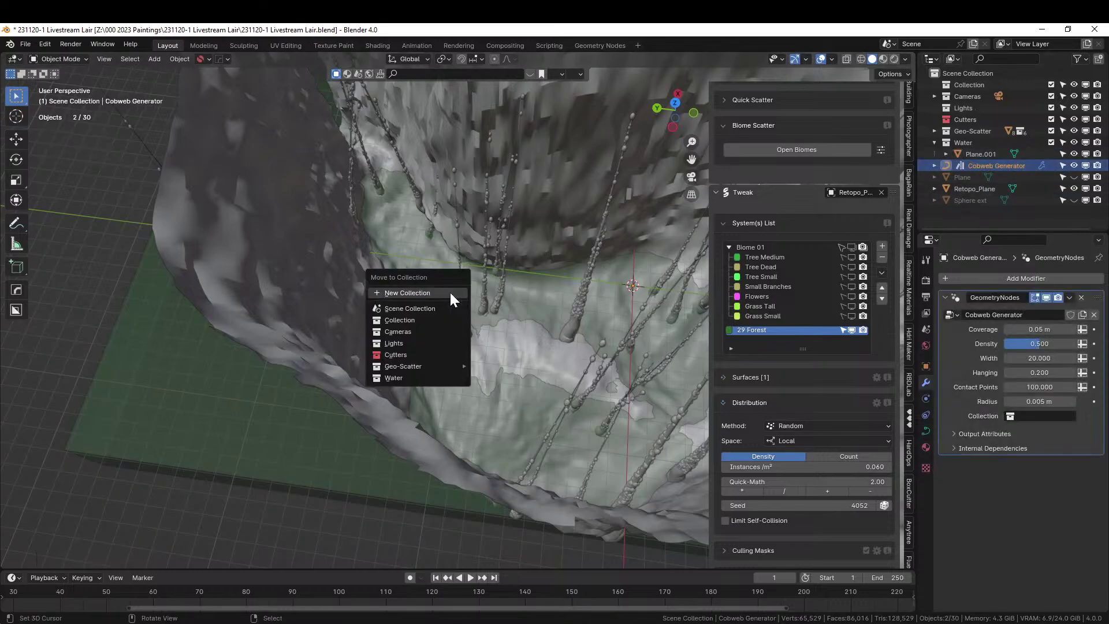
pyautogui.click(450, 292)
pyautogui.write('s')
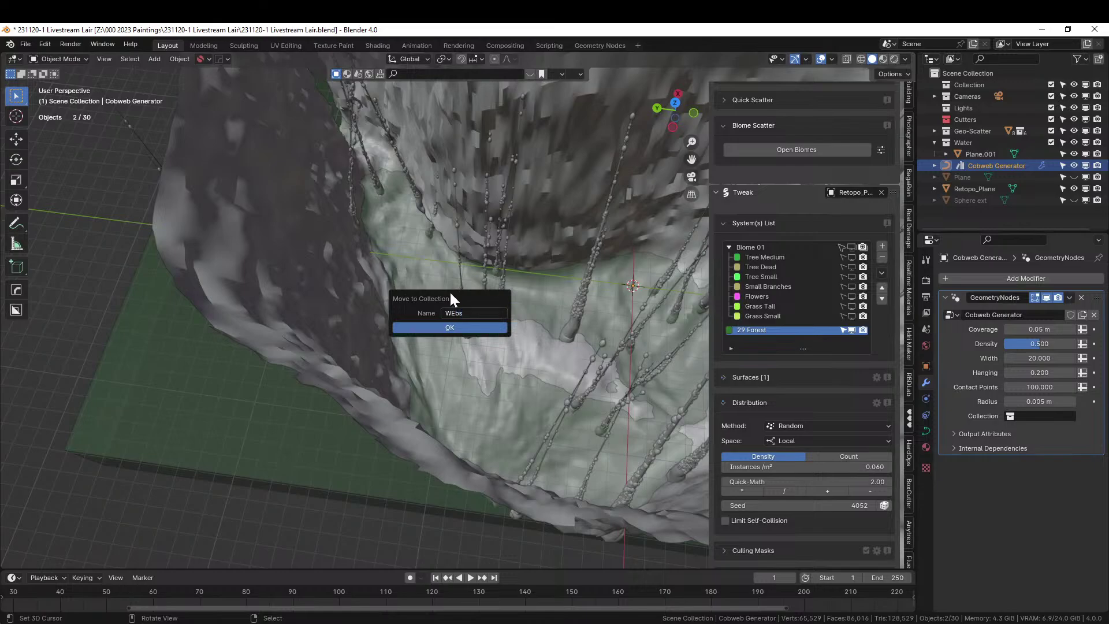
pyautogui.press('Return')
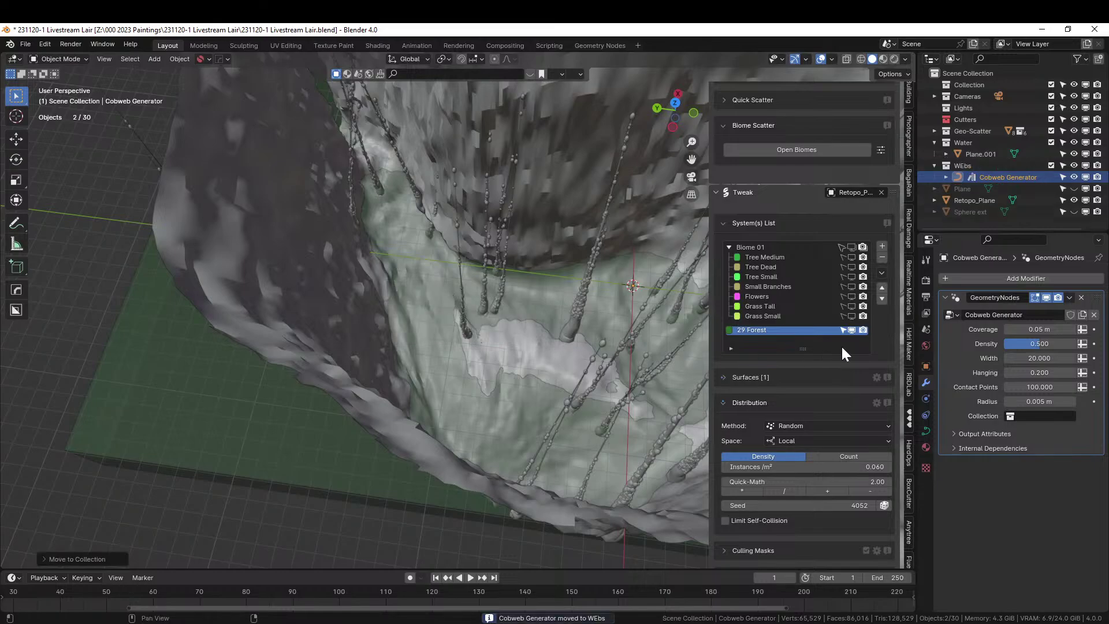
pyautogui.doubleClick(960, 164)
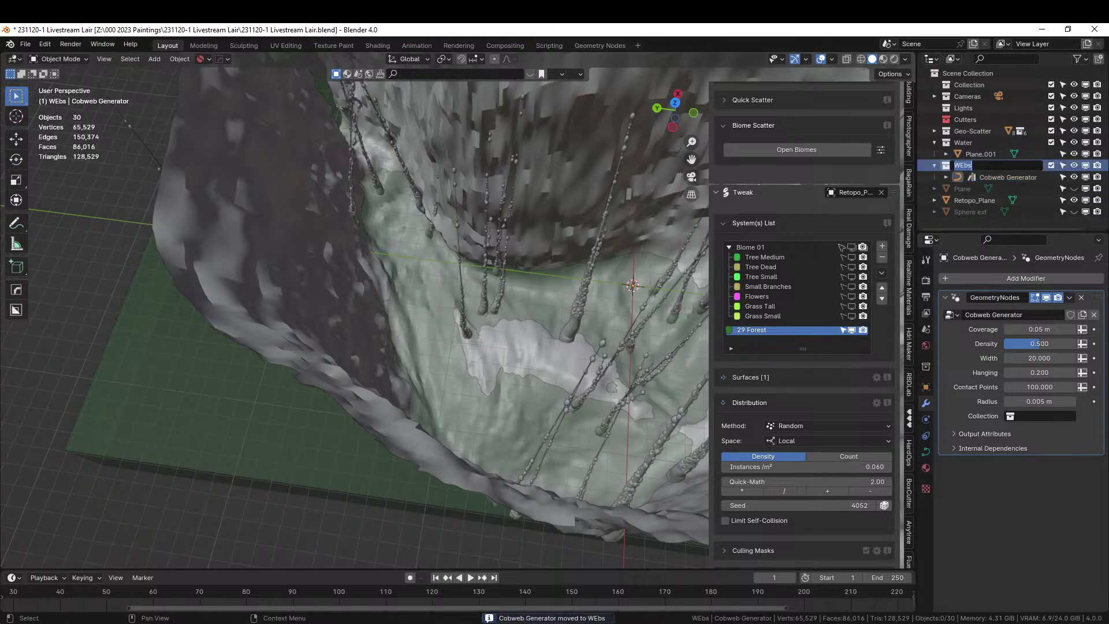
pyautogui.write('Webs')
pyautogui.press('Return')
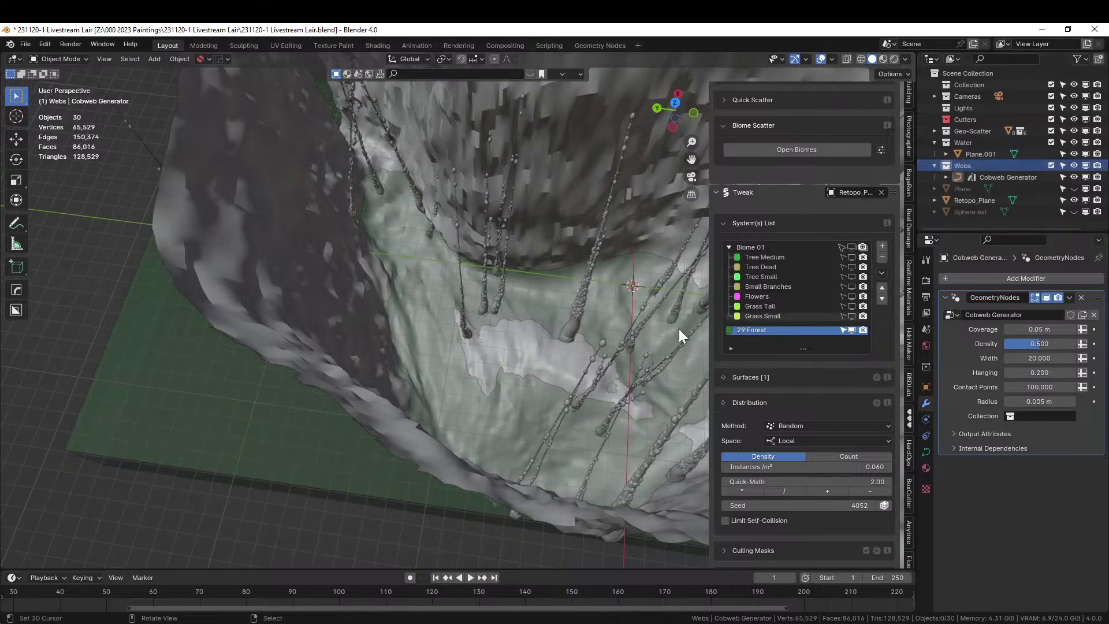
# Move the Retopo_Plane cliff mesh into a new collection named Canyon.
pyautogui.click(299, 218)
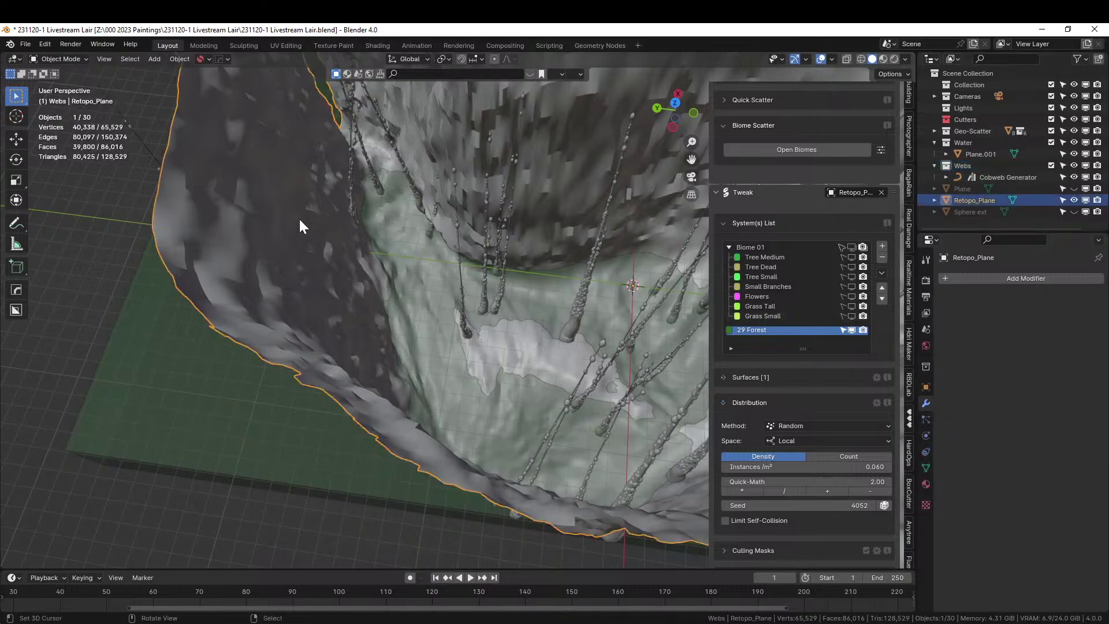
pyautogui.moveTo(299, 218)
pyautogui.mouseDown(button='middle')
pyautogui.moveTo(352, 209)
pyautogui.moveTo(310, 208)
pyautogui.mouseUp(button='middle')
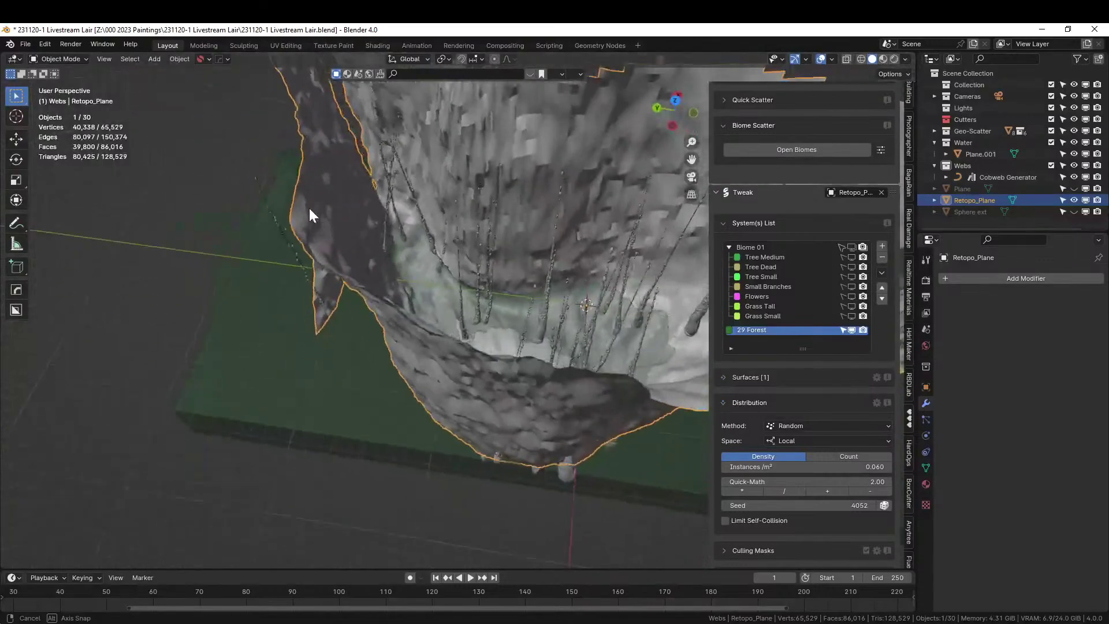
pyautogui.press('m')
pyautogui.click(307, 207)
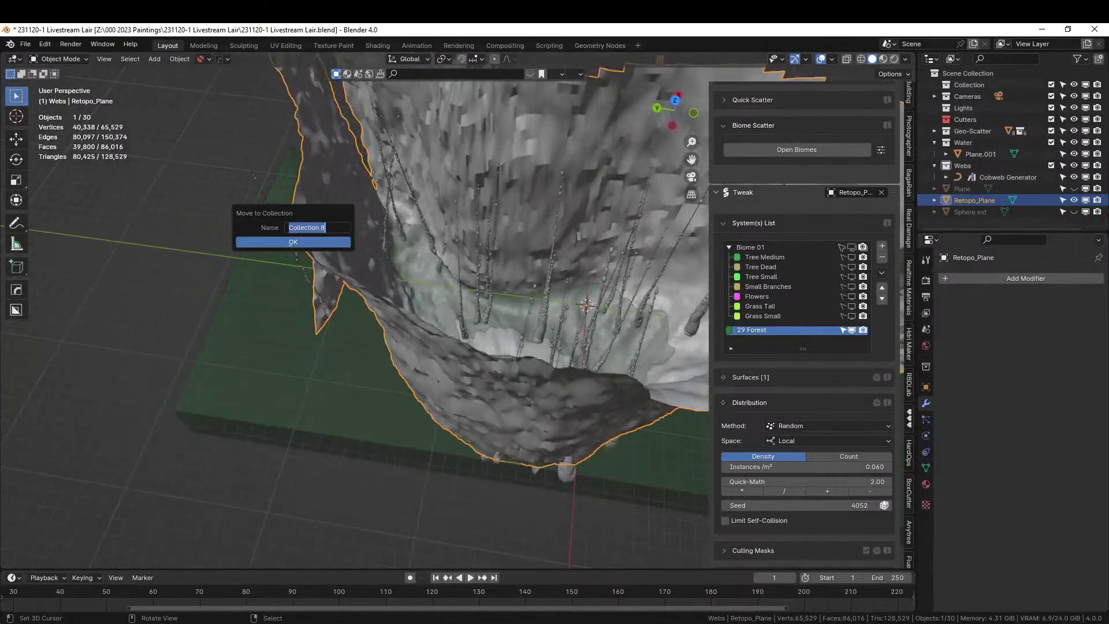
pyautogui.write('Canyon')
pyautogui.press('Return')
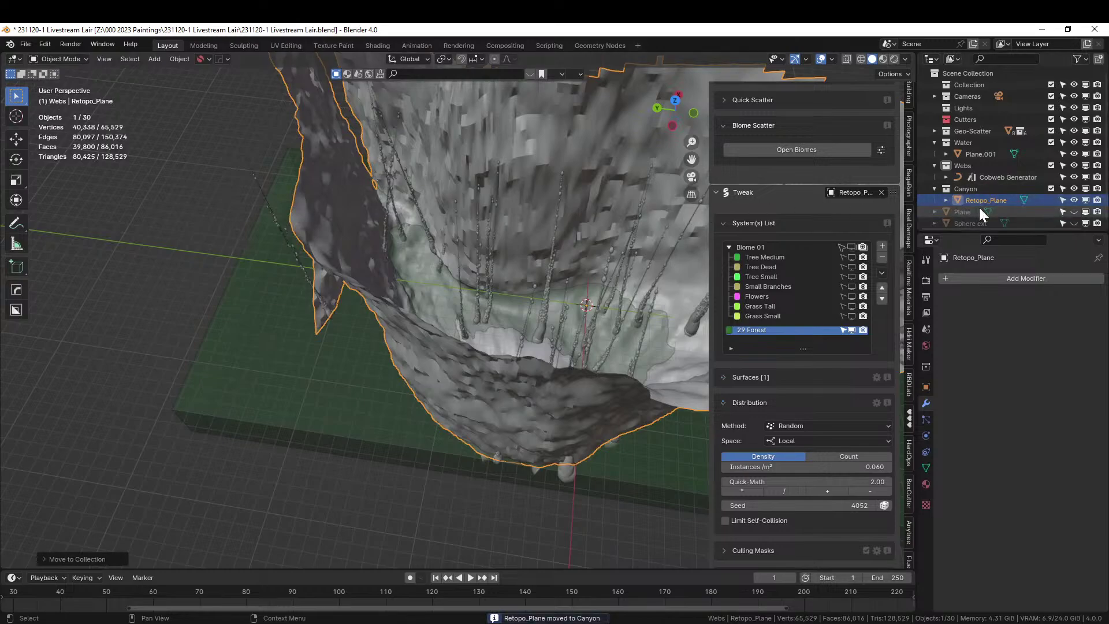
# Set the Cobweb Generator modifier's target collection to Canyon.
pyautogui.click(988, 177)
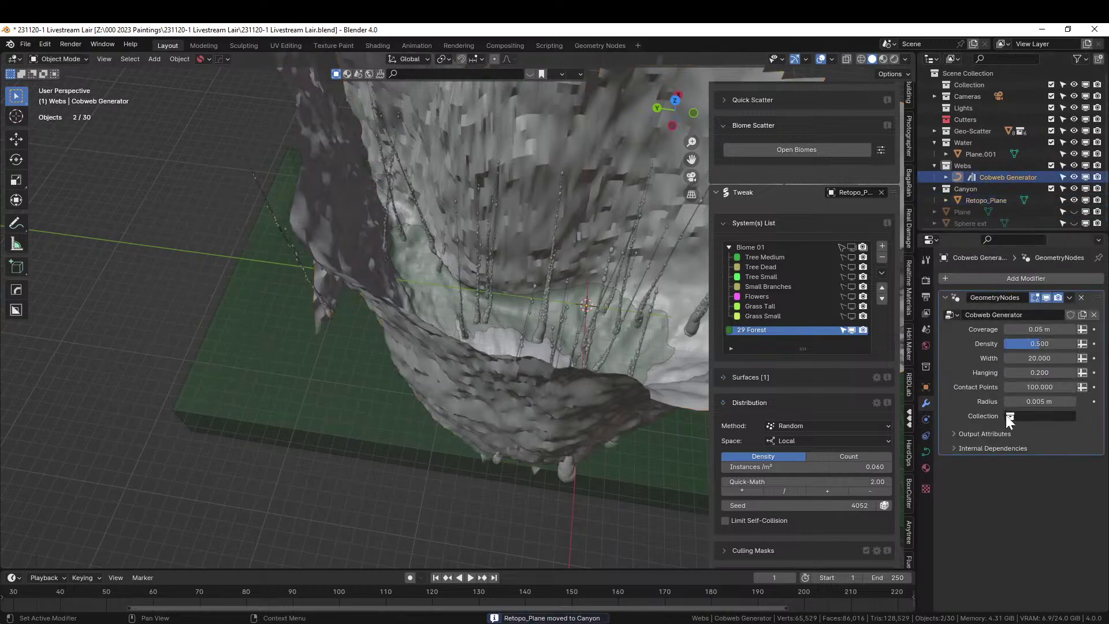
pyautogui.click(1007, 417)
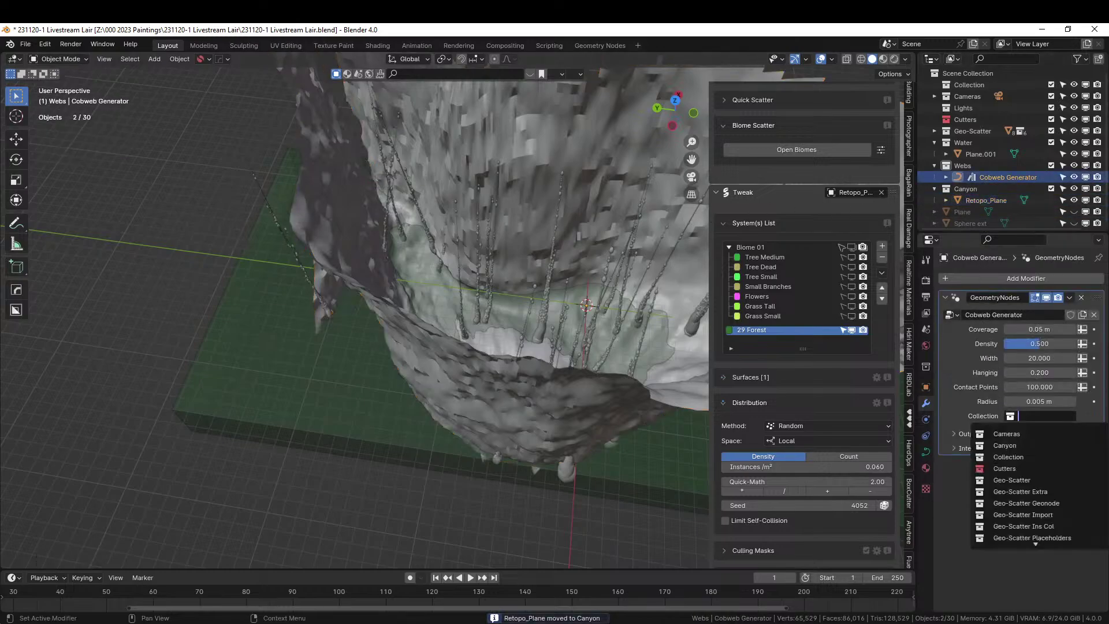
pyautogui.click(1013, 447)
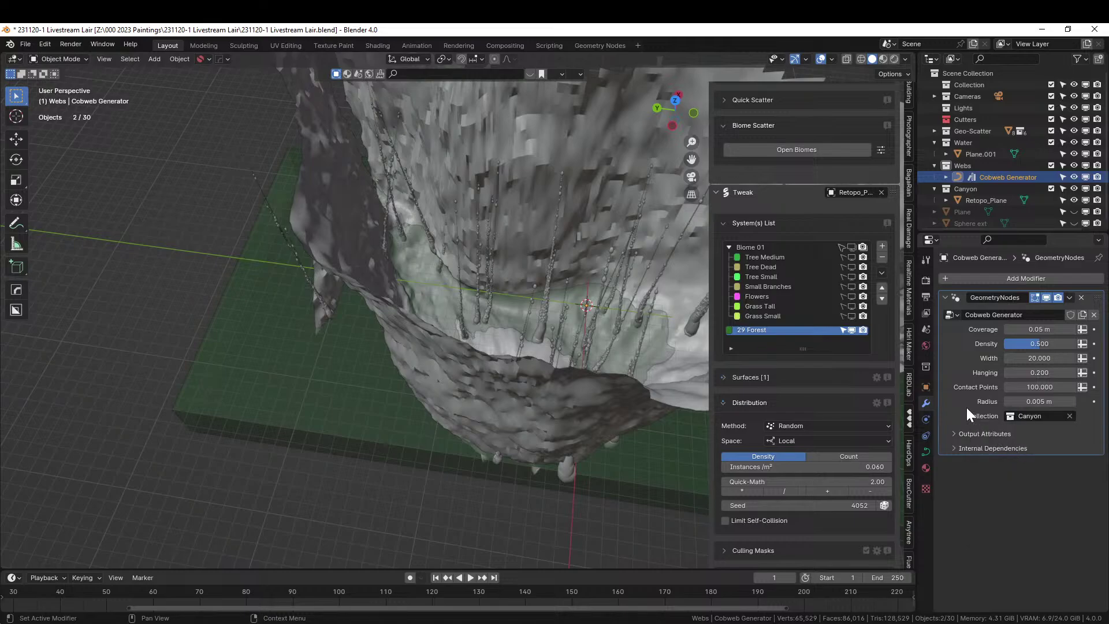
# Enter Edit Mode on the Cobweb Generator and draw a first freehand curve across the gap between the canyon walls.
pyautogui.scroll(3, 757, 332)
pyautogui.scroll(5, 534, 300)
pyautogui.keyDown('shift'); pyautogui.moveTo(520, 342); pyautogui.dragTo(504, 298, button='middle'); pyautogui.keyUp('shift')
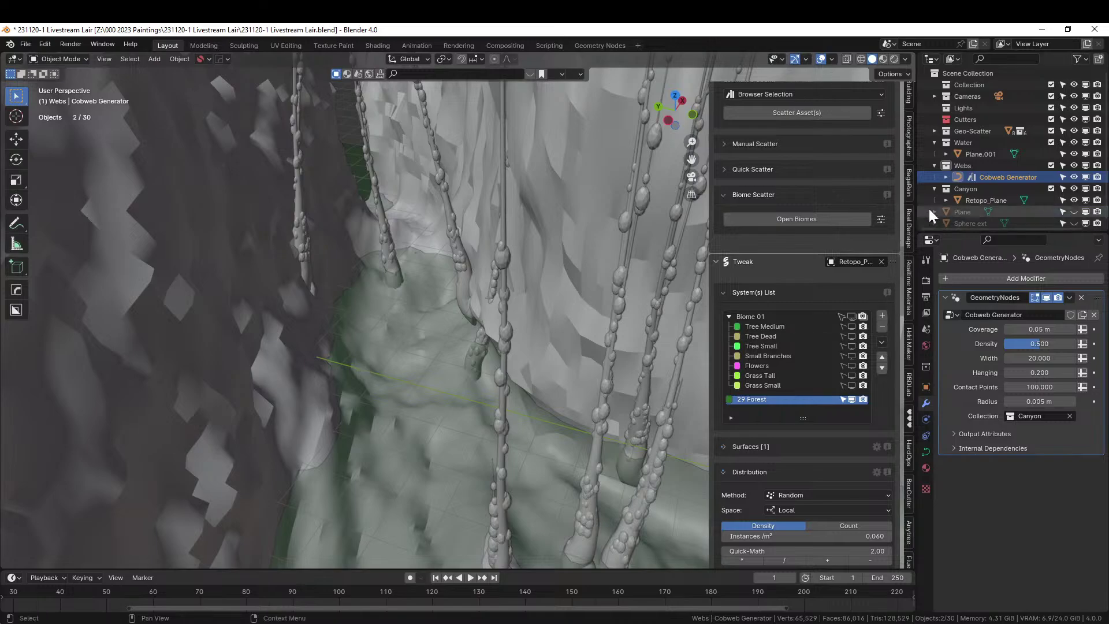
pyautogui.click(957, 175)
pyautogui.press('Tab')
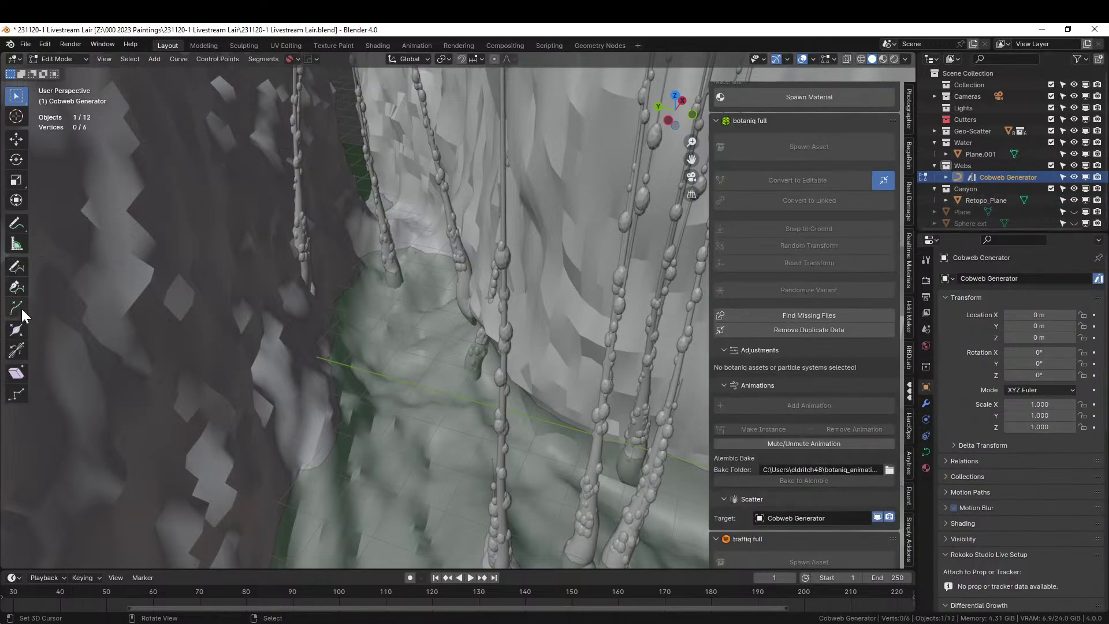
pyautogui.click(17, 269)
pyautogui.moveTo(349, 367)
pyautogui.mouseDown(button='middle')
pyautogui.moveTo(366, 354)
pyautogui.moveTo(322, 400)
pyautogui.mouseUp(button='middle')
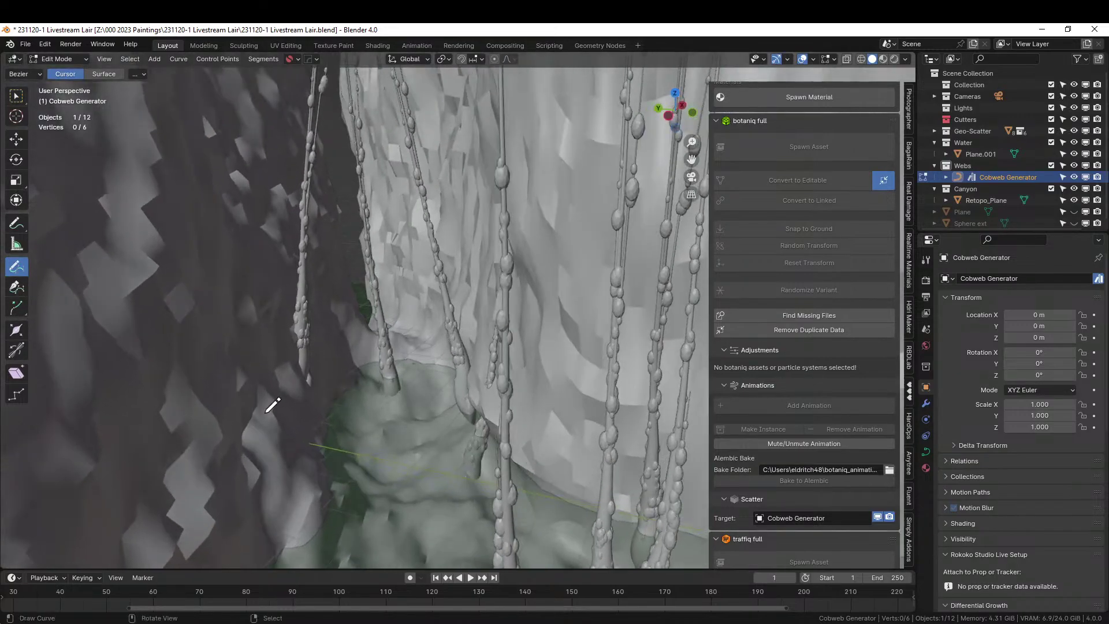
pyautogui.moveTo(267, 411)
pyautogui.mouseDown()
pyautogui.moveTo(502, 324)
pyautogui.moveTo(488, 339)
pyautogui.mouseUp()
pyautogui.moveTo(456, 395)
pyautogui.mouseDown(button='middle')
pyautogui.moveTo(497, 453)
pyautogui.moveTo(405, 430)
pyautogui.moveTo(351, 381)
pyautogui.moveTo(349, 397)
pyautogui.moveTo(315, 348)
pyautogui.mouseUp(button='middle')
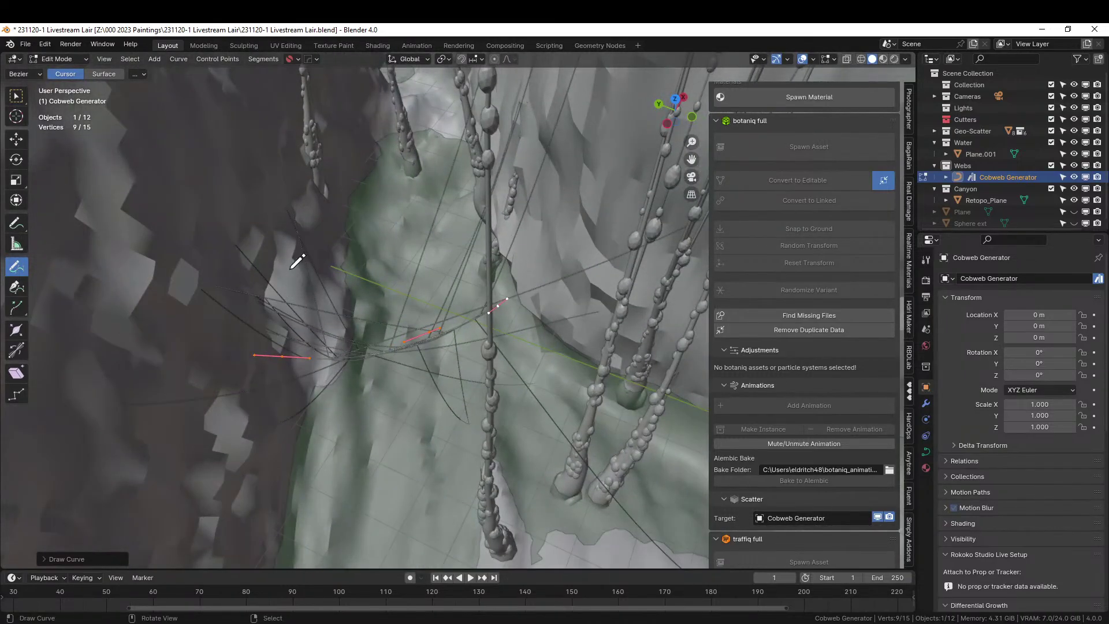
# Draw several more freehand Cobweb Generator curves between the canyon walls, at different heights among the hanging orb trees.
pyautogui.moveTo(291, 268); pyautogui.dragTo(533, 166)
pyautogui.moveTo(590, 104); pyautogui.dragTo(583, 106)
pyautogui.moveTo(584, 106)
pyautogui.mouseDown(button='middle')
pyautogui.moveTo(483, 265)
pyautogui.moveTo(495, 211)
pyautogui.moveTo(415, 223)
pyautogui.moveTo(446, 122)
pyautogui.mouseUp(button='middle')
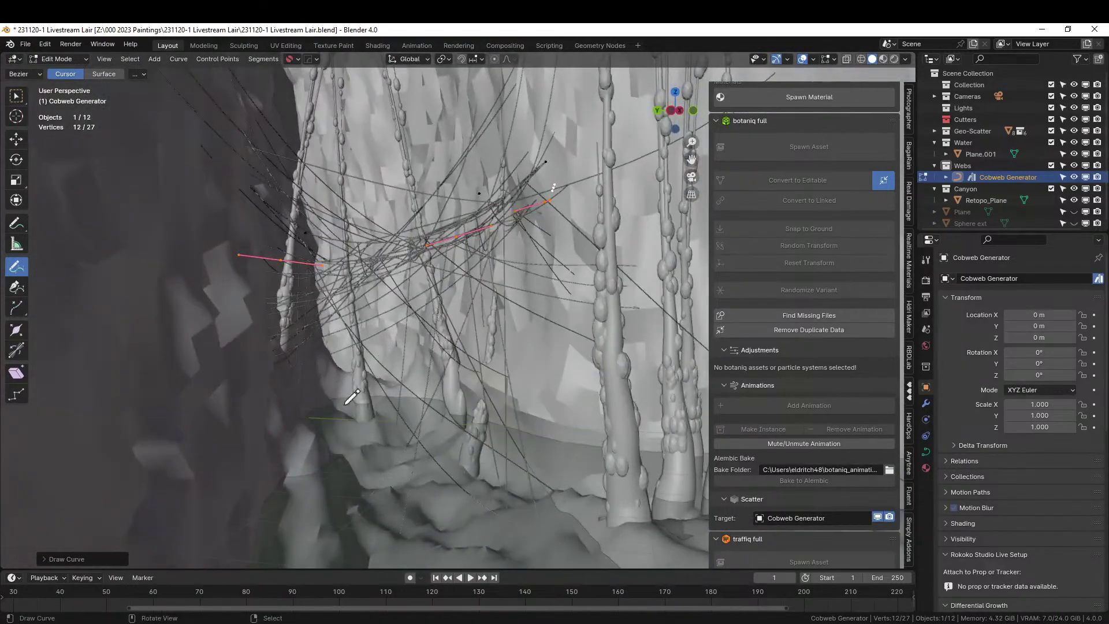
pyautogui.moveTo(586, 291); pyautogui.dragTo(587, 293)
pyautogui.moveTo(587, 294)
pyautogui.mouseDown(button='middle')
pyautogui.moveTo(549, 366)
pyautogui.moveTo(574, 416)
pyautogui.moveTo(435, 354)
pyautogui.moveTo(525, 55)
pyautogui.moveTo(545, 134)
pyautogui.moveTo(495, 116)
pyautogui.moveTo(460, 208)
pyautogui.moveTo(450, 181)
pyautogui.moveTo(477, 188)
pyautogui.mouseUp(button='middle')
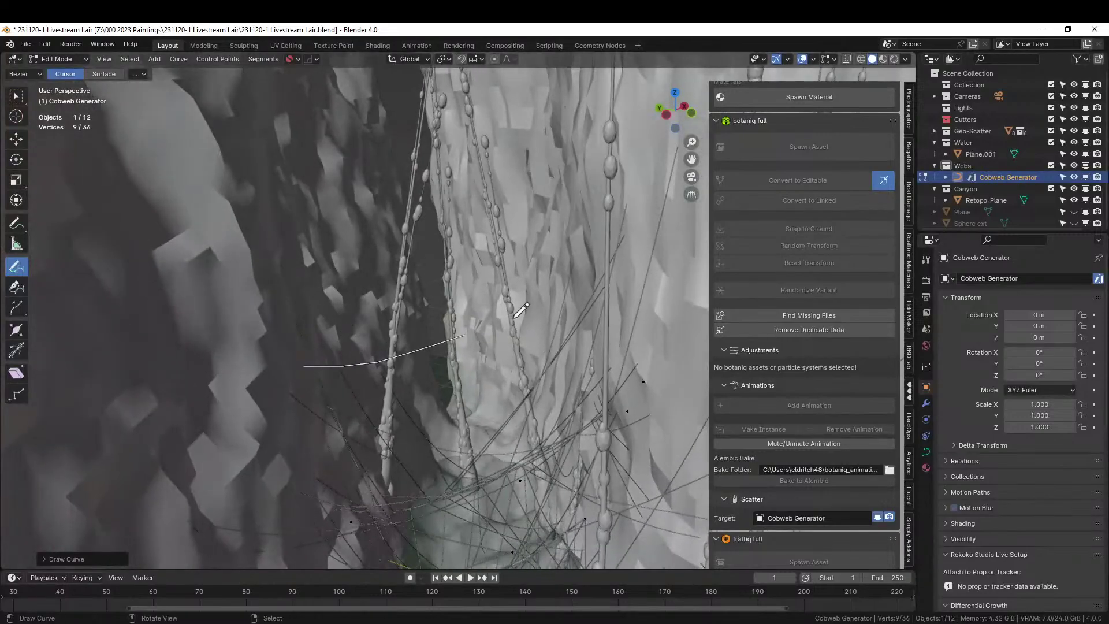
pyautogui.moveTo(624, 269); pyautogui.dragTo(630, 270)
pyautogui.moveTo(630, 270)
pyautogui.mouseDown(button='middle')
pyautogui.moveTo(660, 310)
pyautogui.moveTo(598, 327)
pyautogui.mouseUp(button='middle')
pyautogui.moveTo(398, 271)
pyautogui.mouseDown(button='middle')
pyautogui.moveTo(383, 322)
pyautogui.moveTo(325, 303)
pyautogui.mouseUp(button='middle')
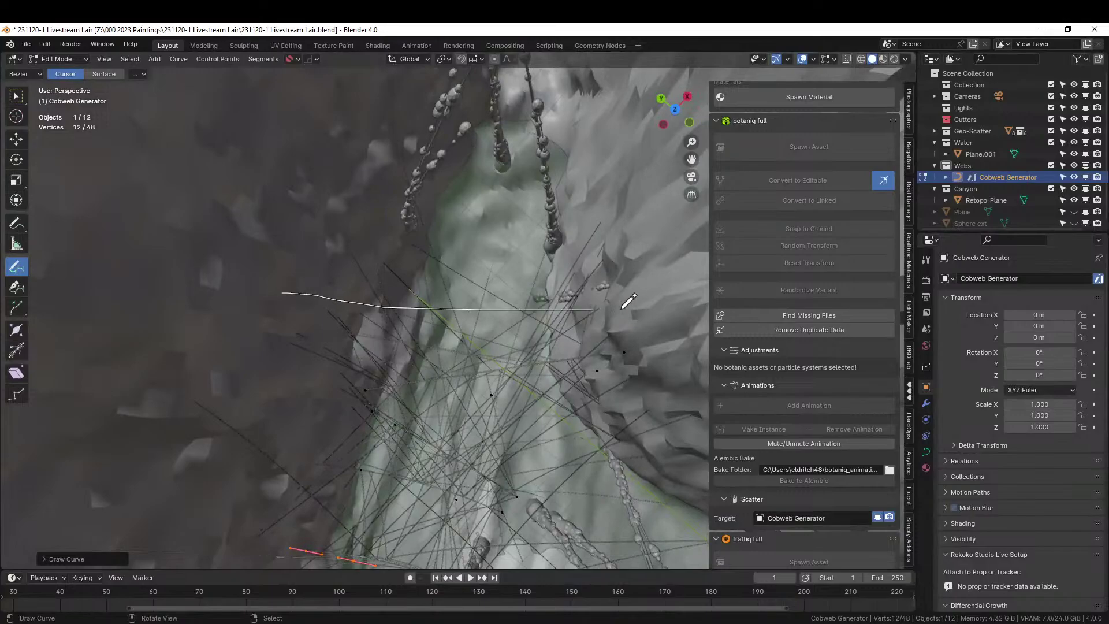
pyautogui.moveTo(683, 294)
pyautogui.mouseDown(button='middle')
pyautogui.moveTo(602, 272)
pyautogui.moveTo(622, 174)
pyautogui.moveTo(568, 440)
pyautogui.mouseUp(button='middle')
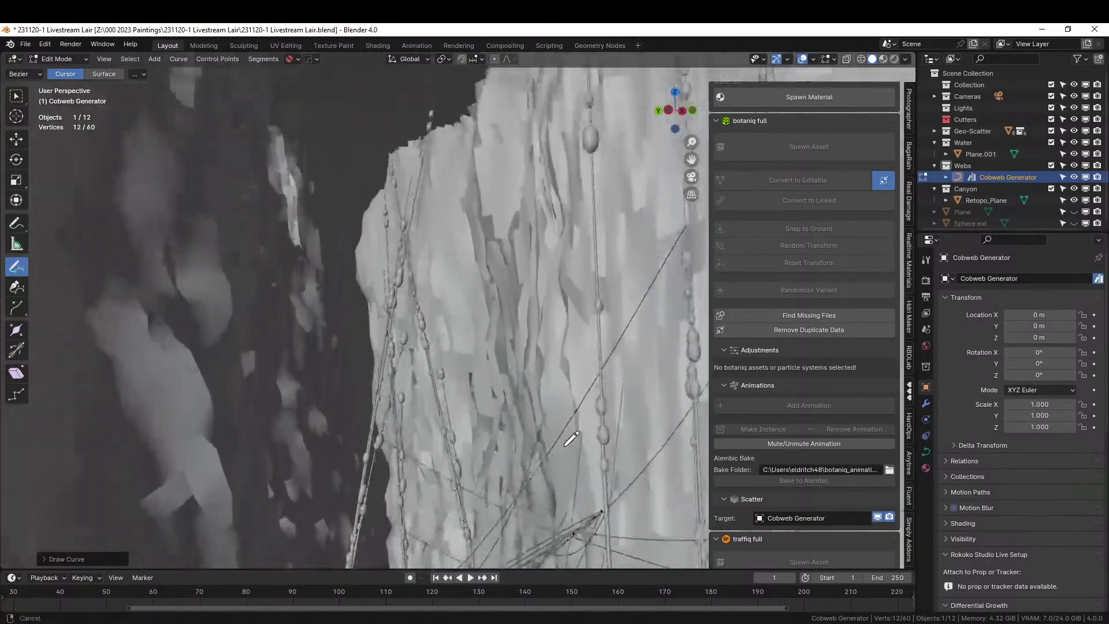
pyautogui.moveTo(647, 234); pyautogui.dragTo(651, 228)
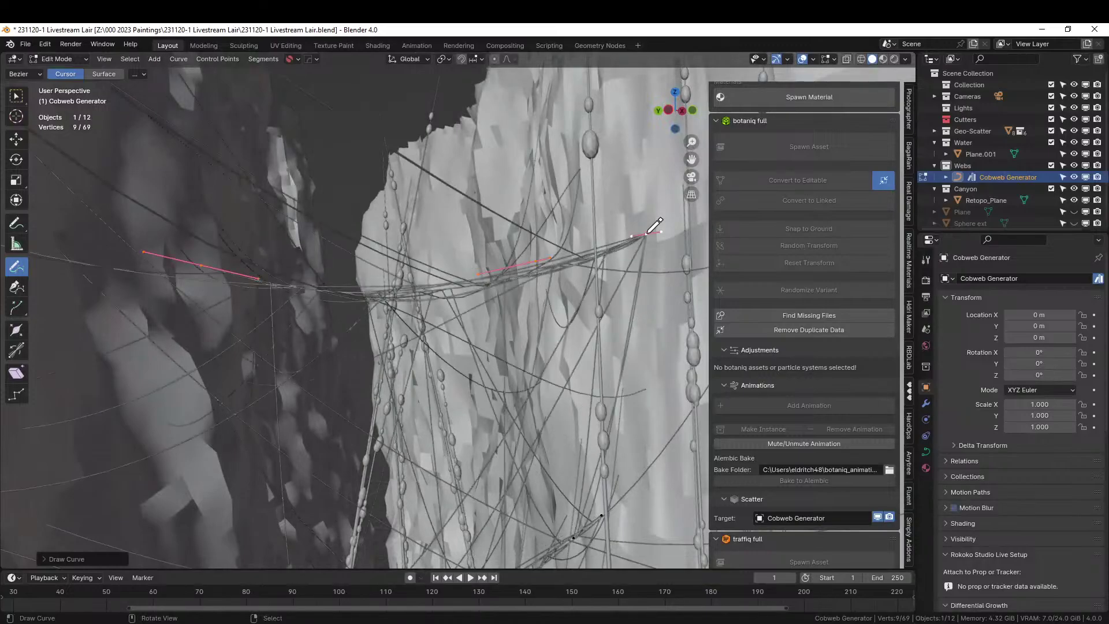
# Draw additional cobweb curves from the opposite side of the canyon, spanning wall to wall, and save the file.
pyautogui.moveTo(651, 227)
pyautogui.mouseDown(button='middle')
pyautogui.moveTo(503, 231)
pyautogui.moveTo(502, 255)
pyautogui.moveTo(567, 154)
pyautogui.moveTo(559, 147)
pyautogui.moveTo(572, 145)
pyautogui.moveTo(617, 232)
pyautogui.moveTo(687, 223)
pyautogui.moveTo(248, 237)
pyautogui.moveTo(217, 263)
pyautogui.moveTo(383, 302)
pyautogui.moveTo(450, 238)
pyautogui.moveTo(391, 354)
pyautogui.moveTo(501, 323)
pyautogui.mouseUp(button='middle')
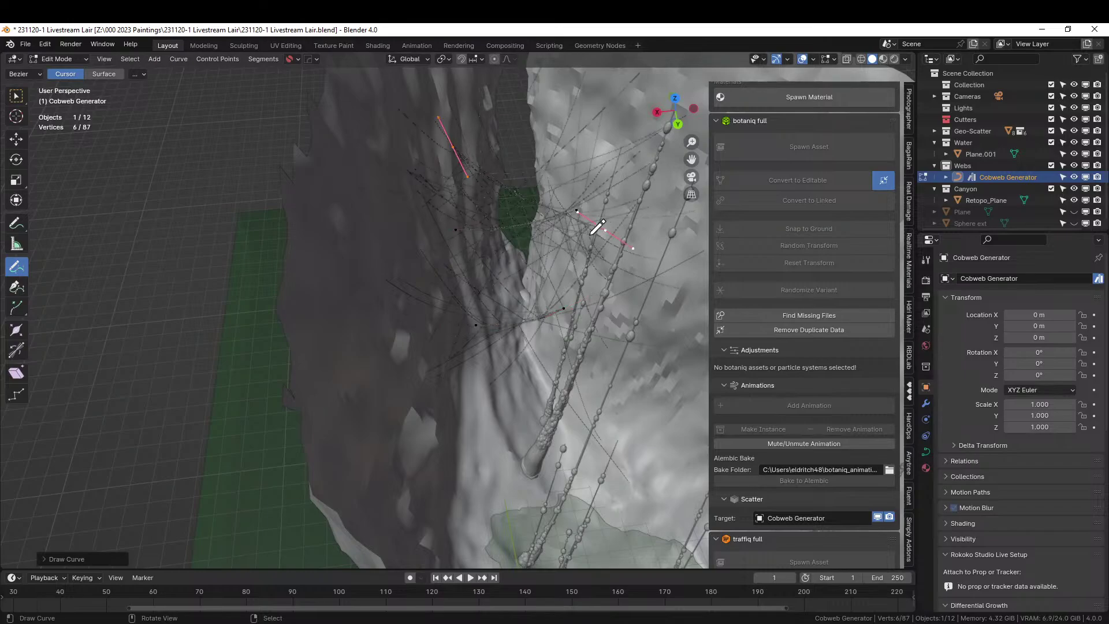
pyautogui.moveTo(591, 234); pyautogui.dragTo(527, 163, button='middle')
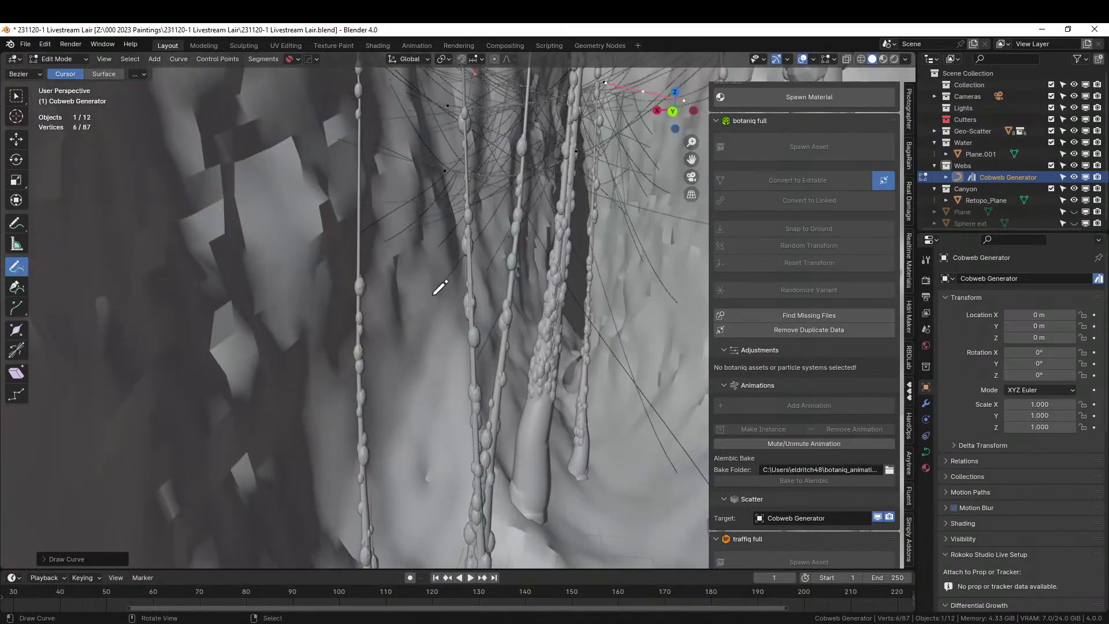
pyautogui.moveTo(670, 276); pyautogui.dragTo(671, 275)
pyautogui.moveTo(671, 275)
pyautogui.mouseDown(button='middle')
pyautogui.moveTo(663, 315)
pyautogui.moveTo(636, 339)
pyautogui.moveTo(584, 344)
pyautogui.moveTo(567, 372)
pyautogui.moveTo(513, 324)
pyautogui.moveTo(480, 315)
pyautogui.mouseUp(button='middle')
pyautogui.moveTo(569, 337); pyautogui.dragTo(588, 341)
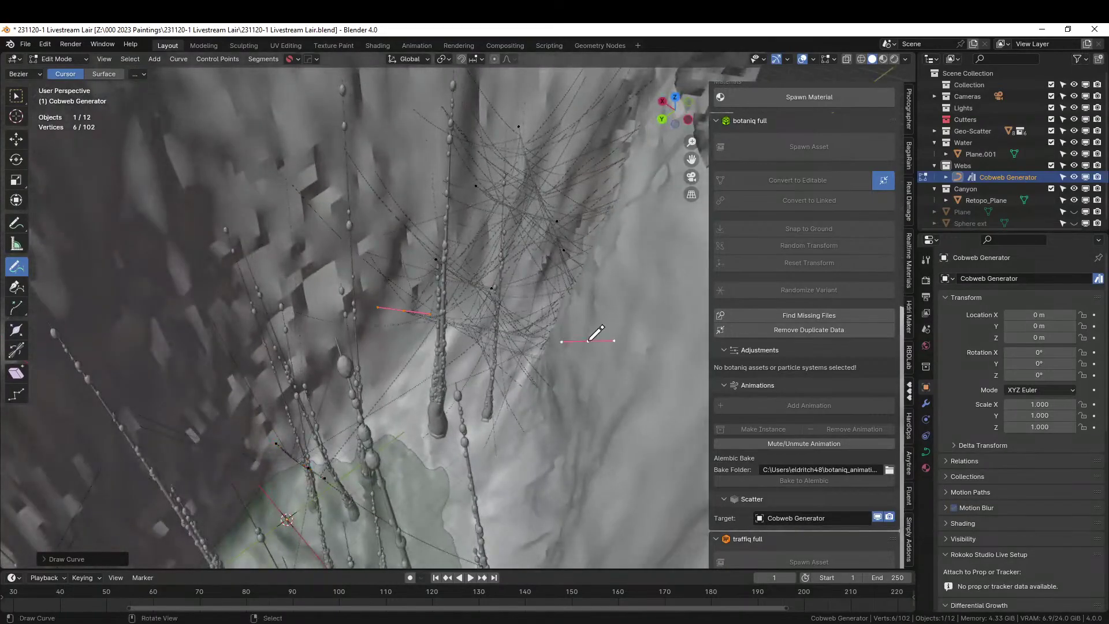
pyautogui.moveTo(569, 341); pyautogui.dragTo(602, 288, button='middle')
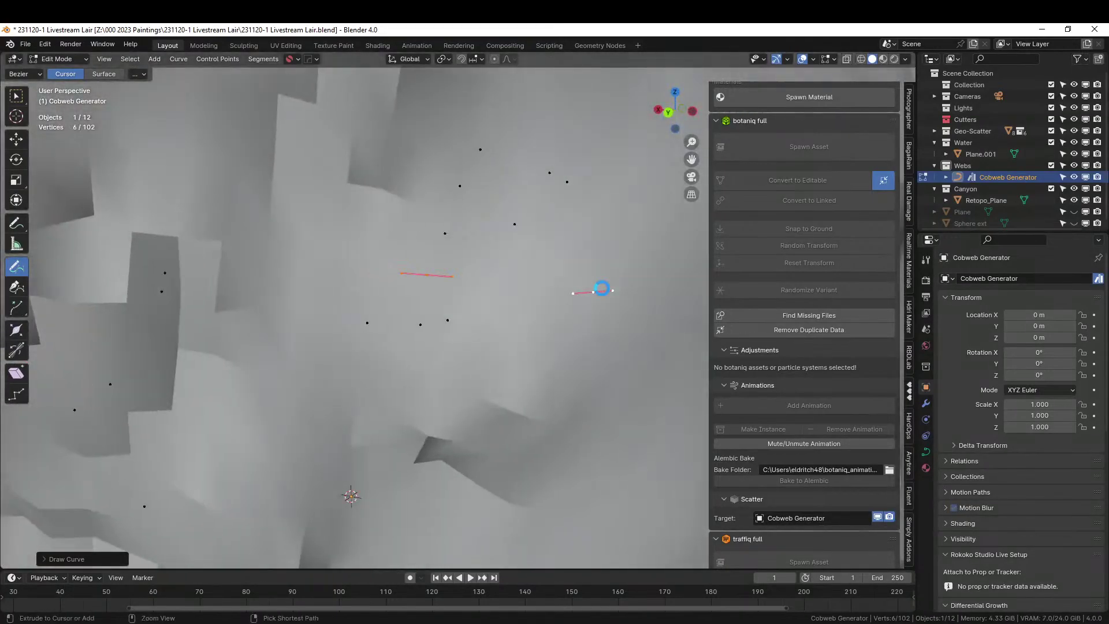
pyautogui.hotkey('ctrl', 's')
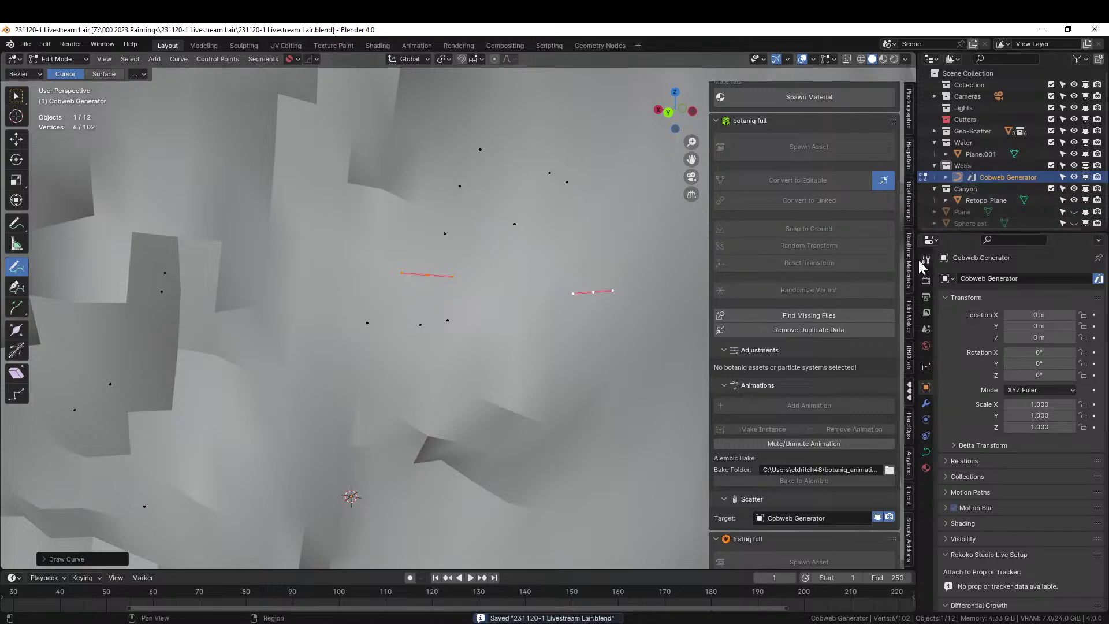
# Return to Object Mode, select the Retopo_Plane canyon mesh and show all Biome 01 scatter systems in the viewport.
pyautogui.scroll(-3, 581, 370)
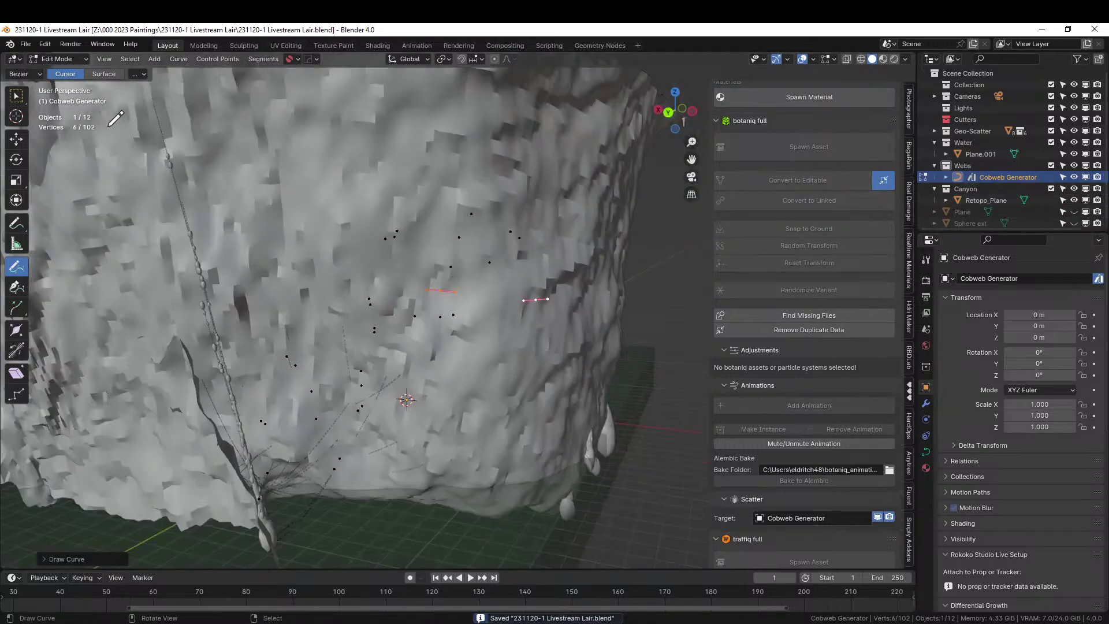
pyautogui.press('Tab')
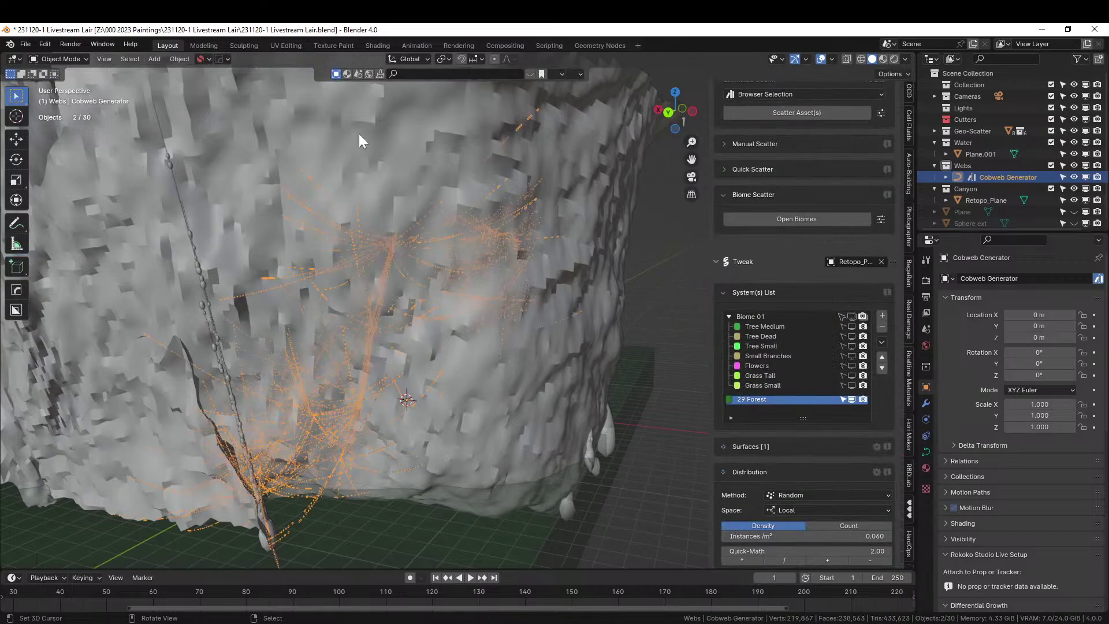
pyautogui.click(634, 277)
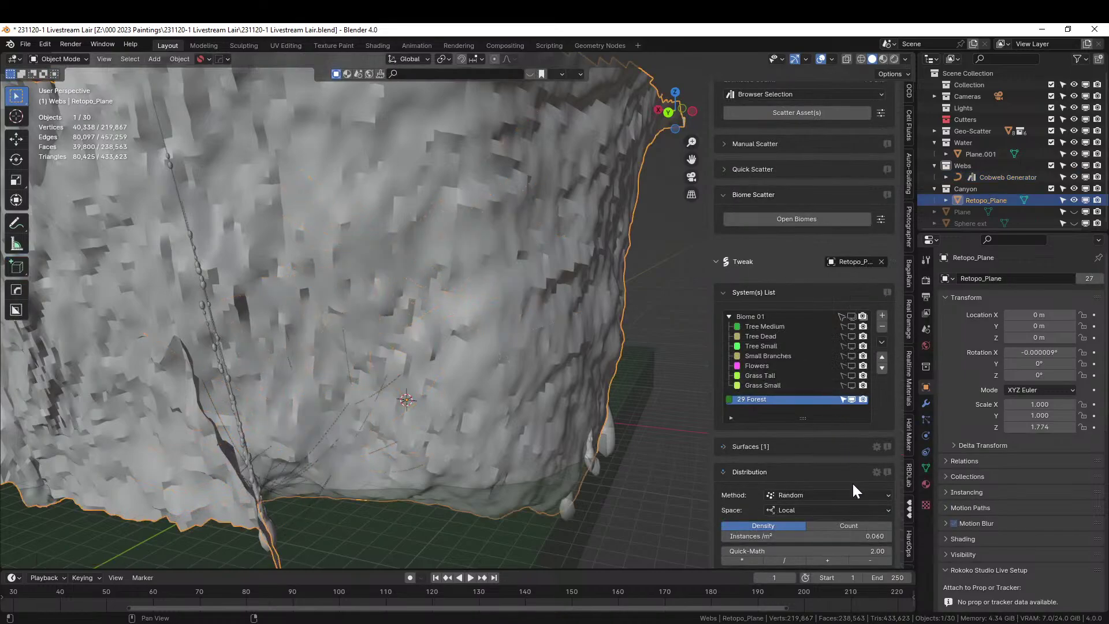
pyautogui.click(851, 316)
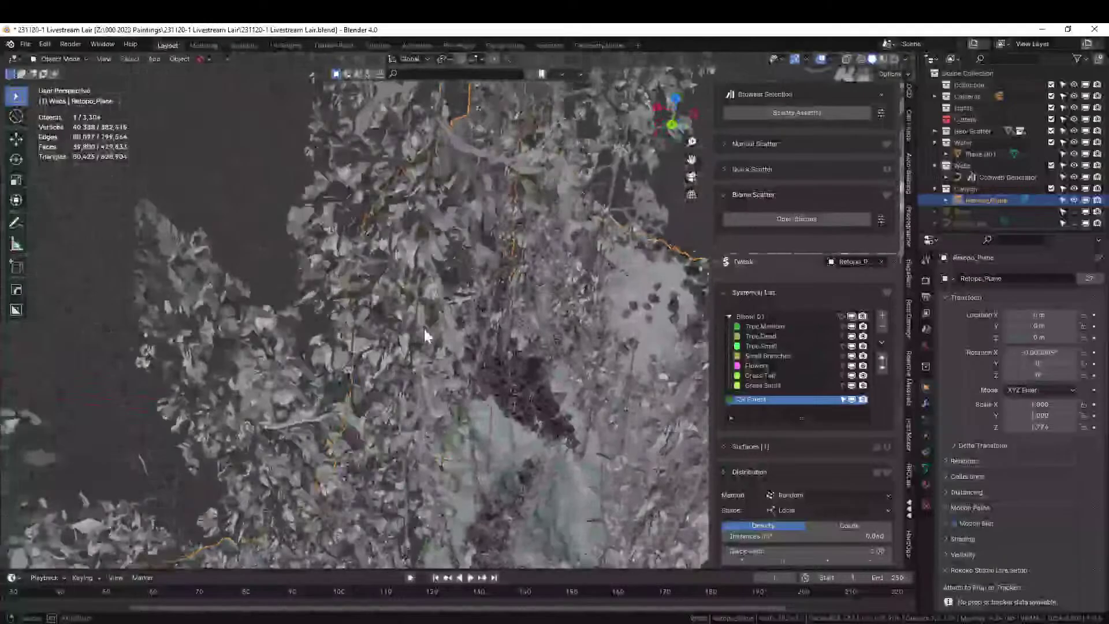
# Align the camera to a low view through the orb trees toward the webs, and refine its framing with walk navigation.
pyautogui.moveTo(425, 330); pyautogui.dragTo(462, 231, button='middle')
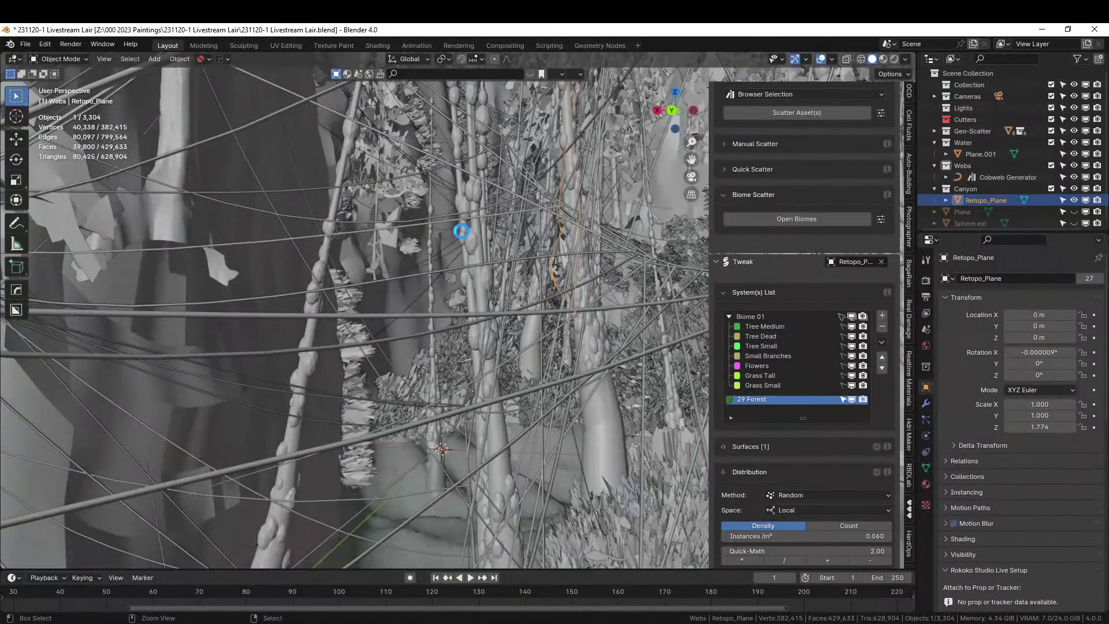
pyautogui.scroll(5, 462, 231)
pyautogui.moveTo(462, 231); pyautogui.dragTo(511, 354, button='middle')
pyautogui.scroll(4, 452, 358)
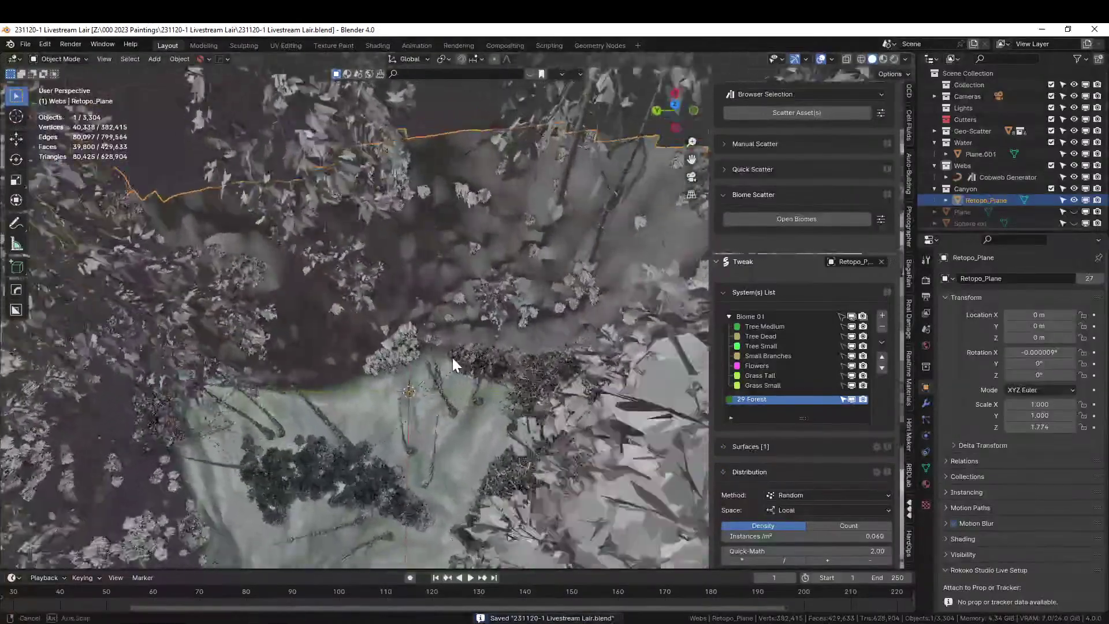
pyautogui.moveTo(444, 357); pyautogui.dragTo(429, 248, button='middle')
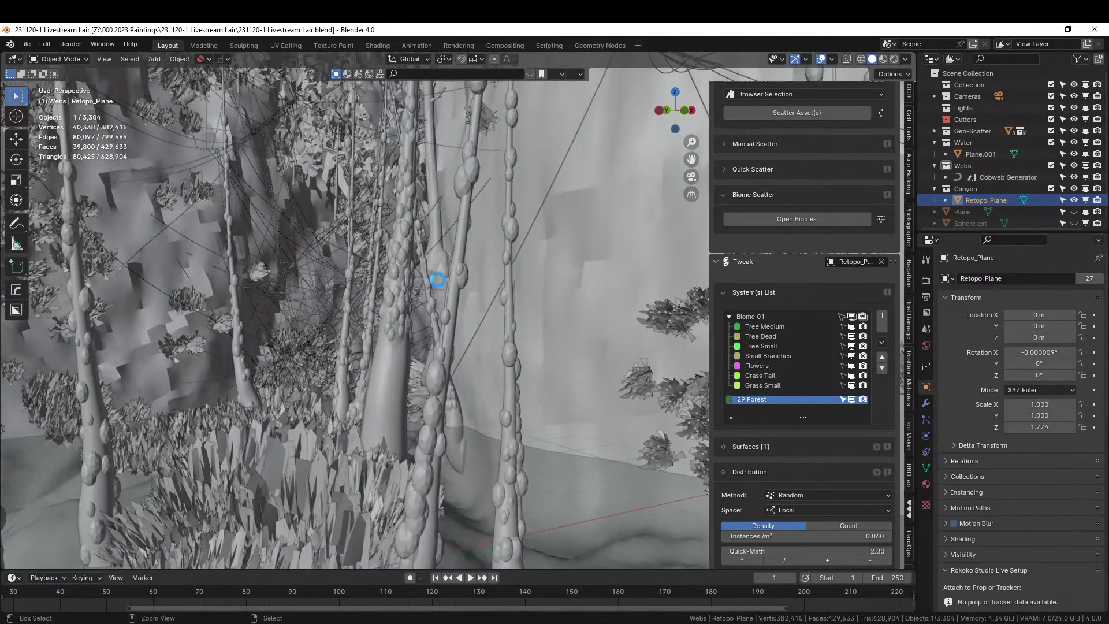
pyautogui.press('ctrl+alt+KP_0')
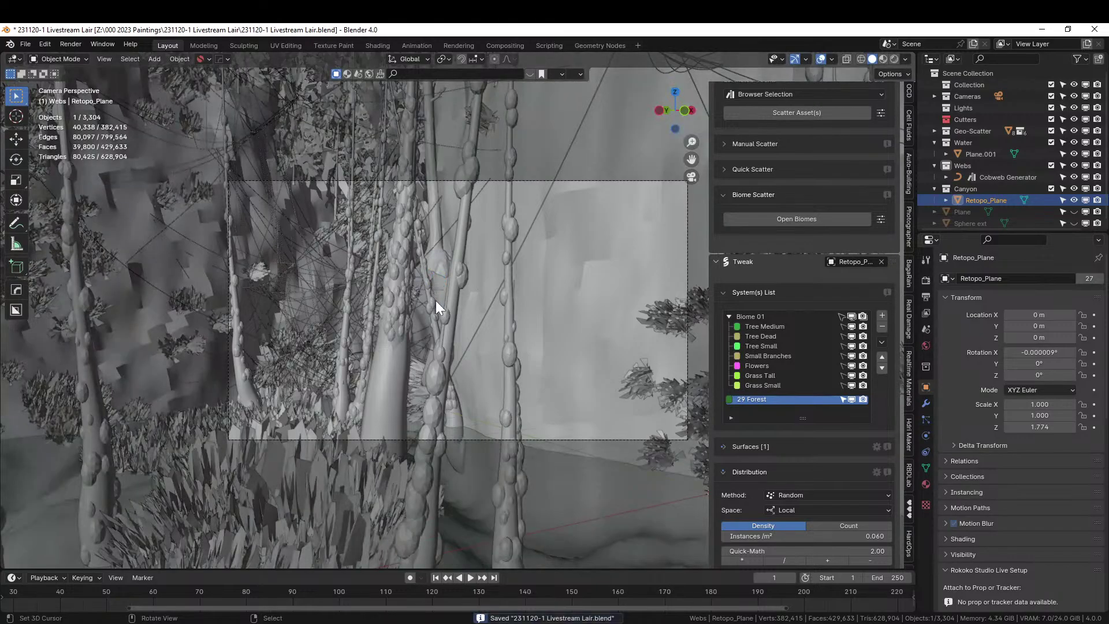
pyautogui.hotkey('shift', '`')
pyautogui.click(458, 310)
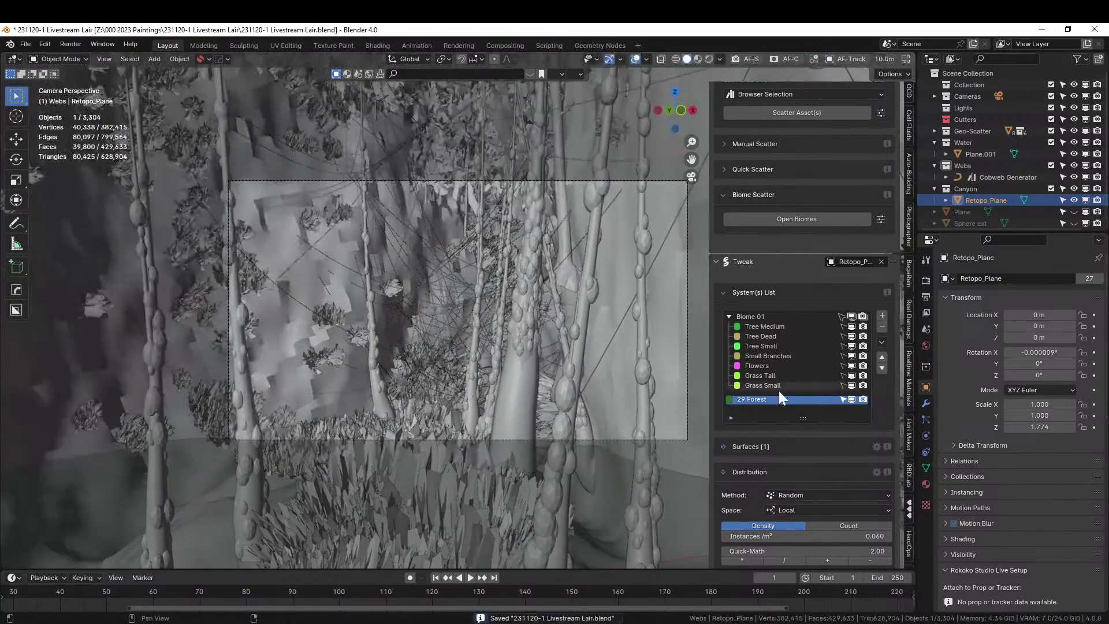
# Apply the arri alexa 65 camera preset and the cooke 50mm anamorphic lens preset to the camera.
pyautogui.click(908, 223)
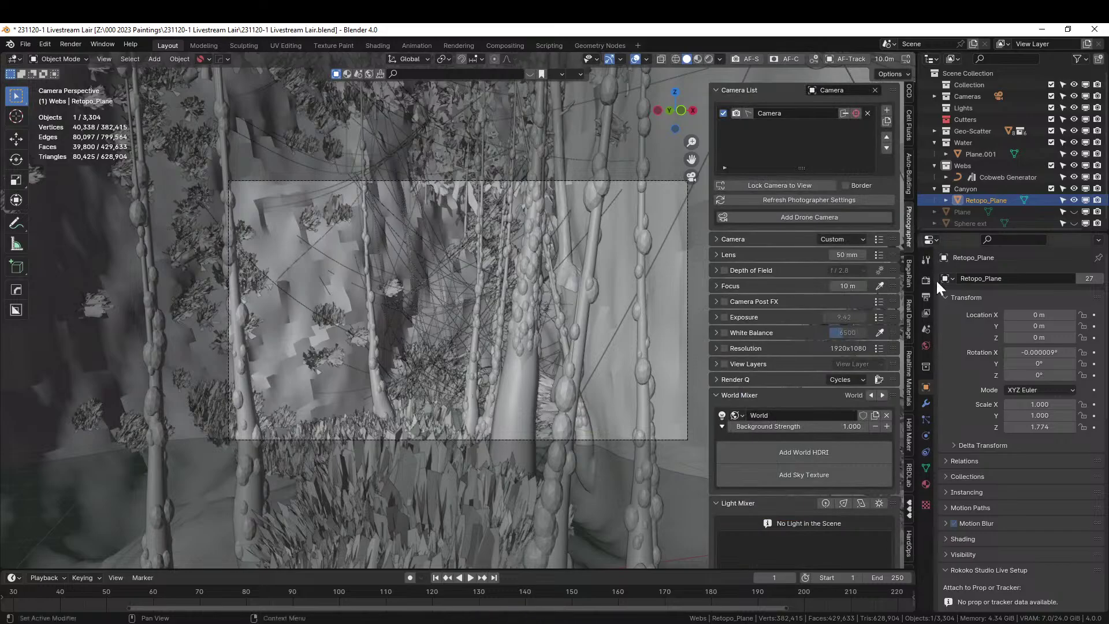
pyautogui.click(879, 239)
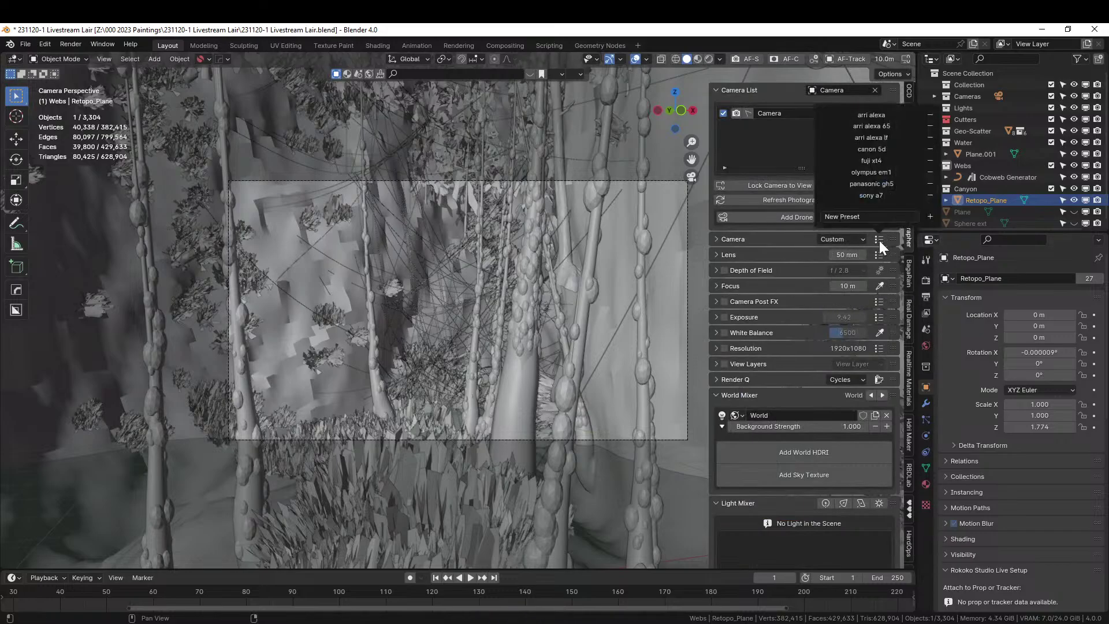
pyautogui.click(894, 126)
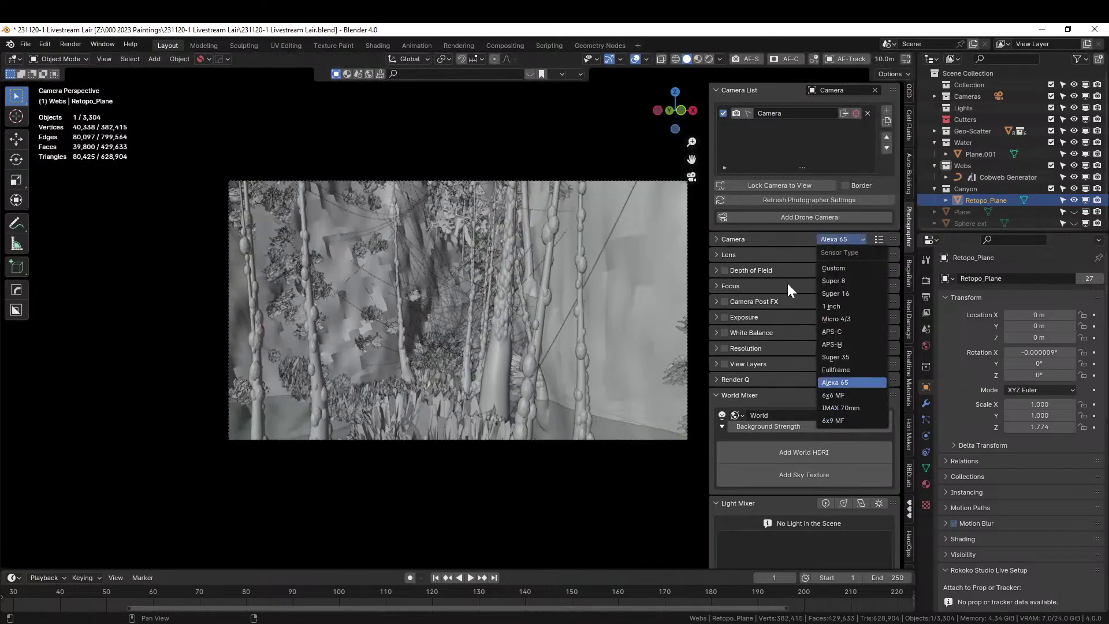
pyautogui.click(878, 255)
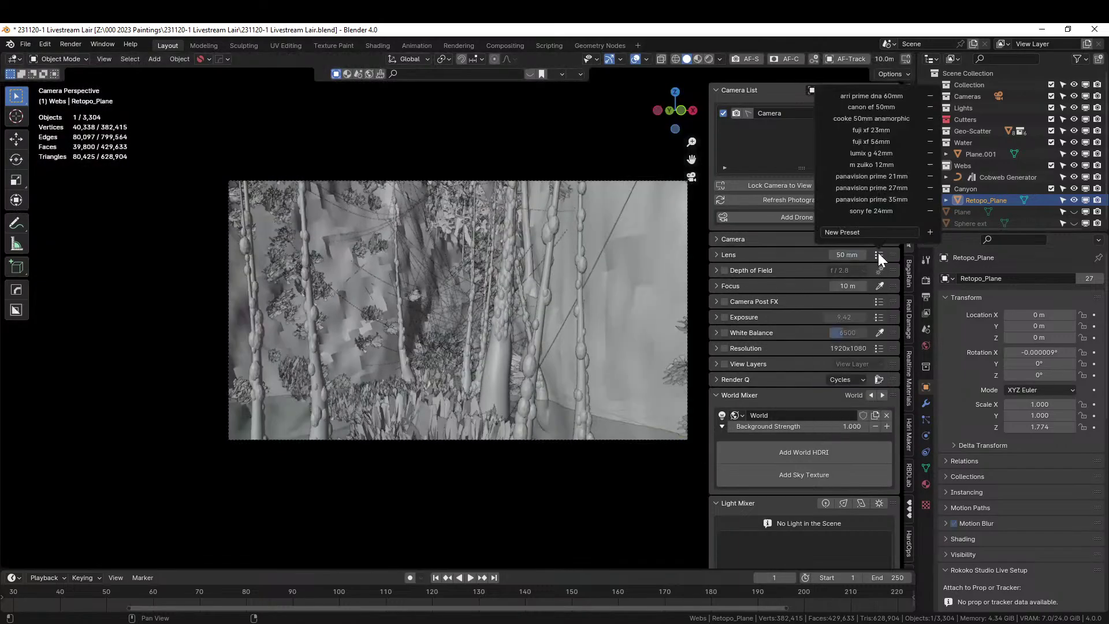
pyautogui.click(895, 118)
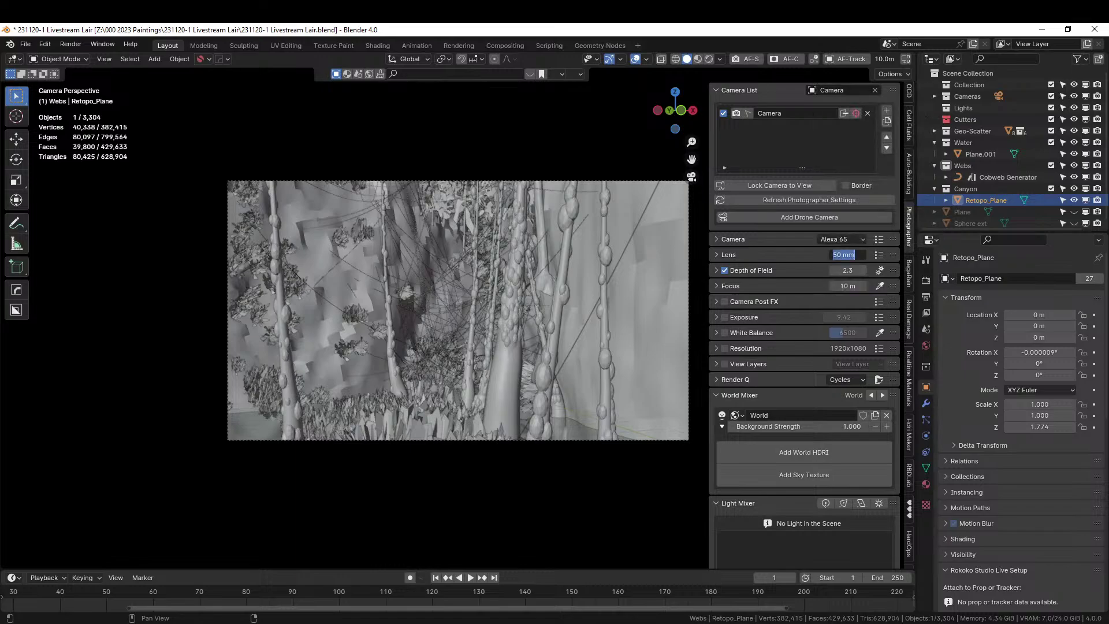
# Set the camera's focal length to 35 mm and enable its resolution override with the 2550x1068 preset.
pyautogui.press('Return')
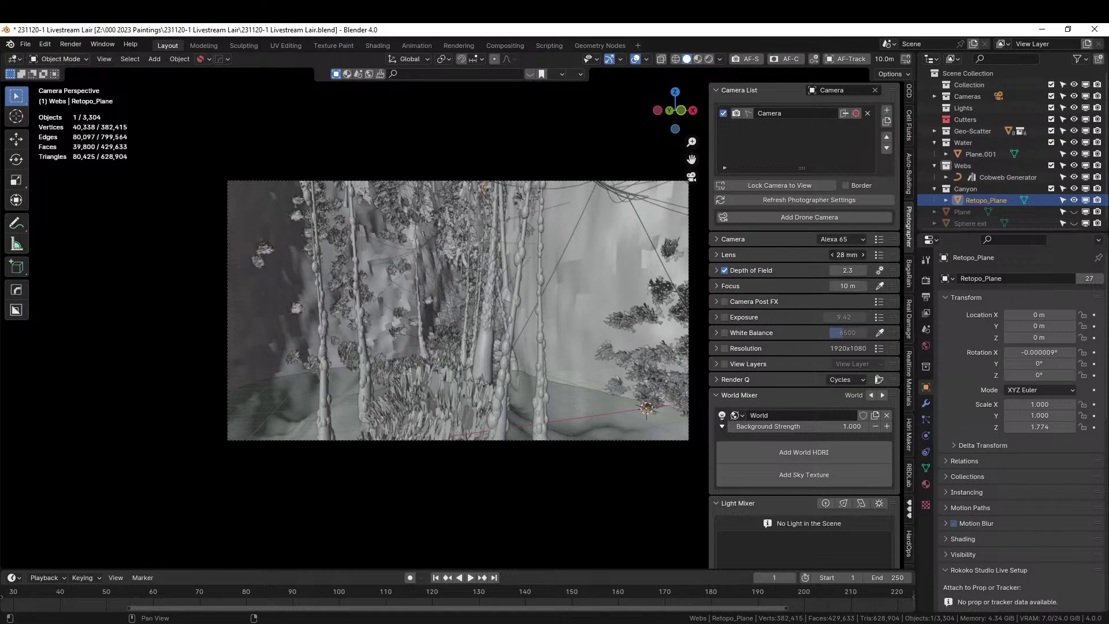
pyautogui.press('Return')
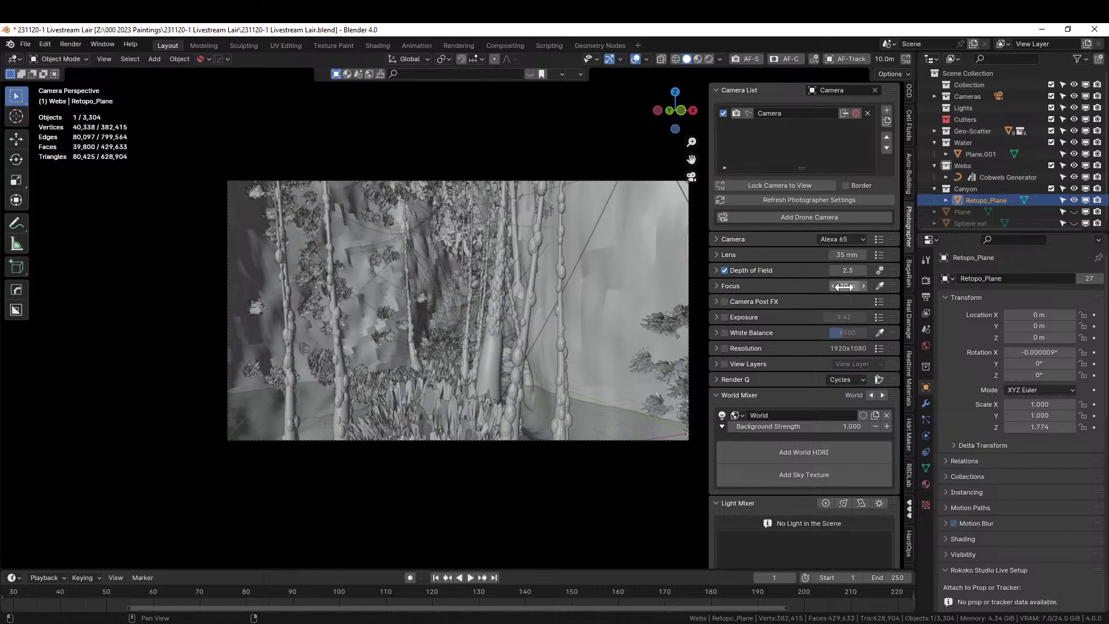
pyautogui.click(724, 349)
pyautogui.click(879, 349)
pyautogui.click(918, 177)
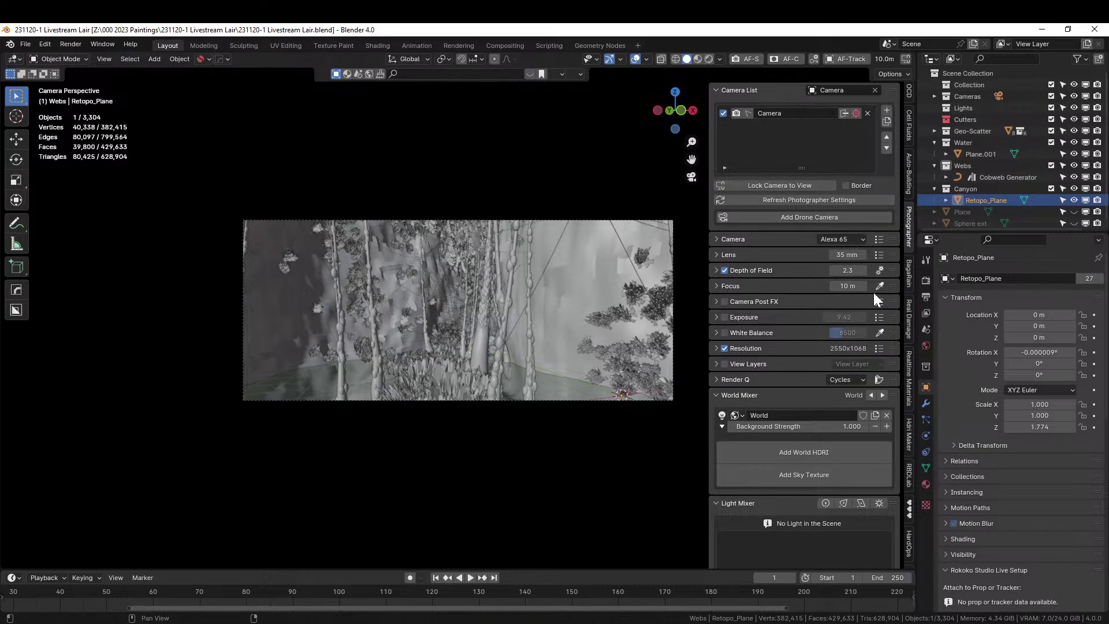
# Pick the camera's focus distance on the wall behind the central trees and switch the viewport to rendered shading.
pyautogui.click(437, 287)
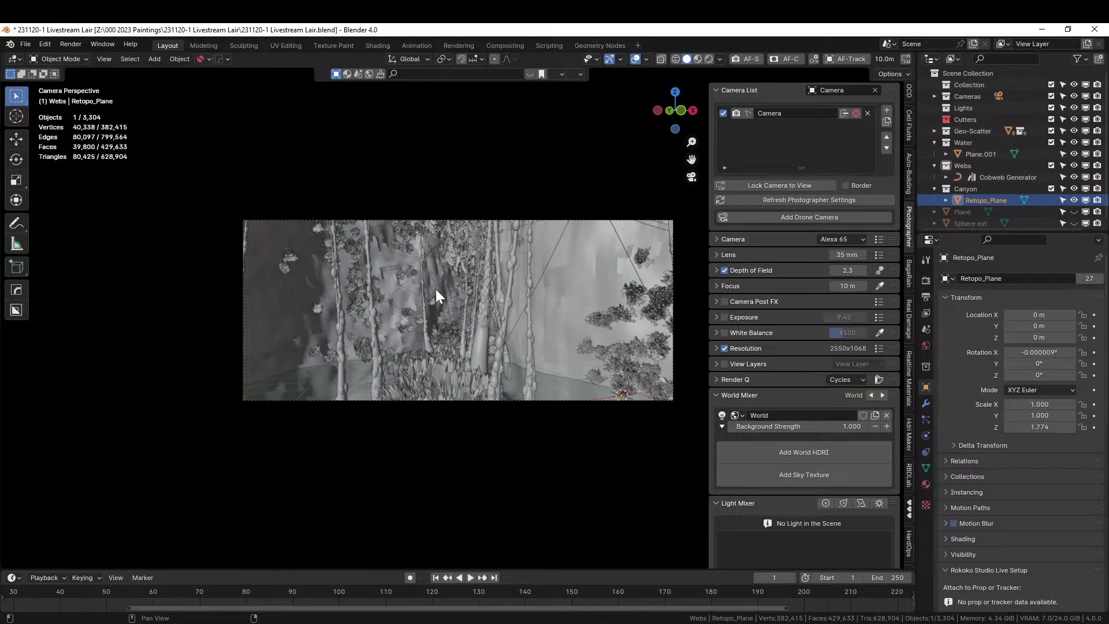
pyautogui.click(706, 58)
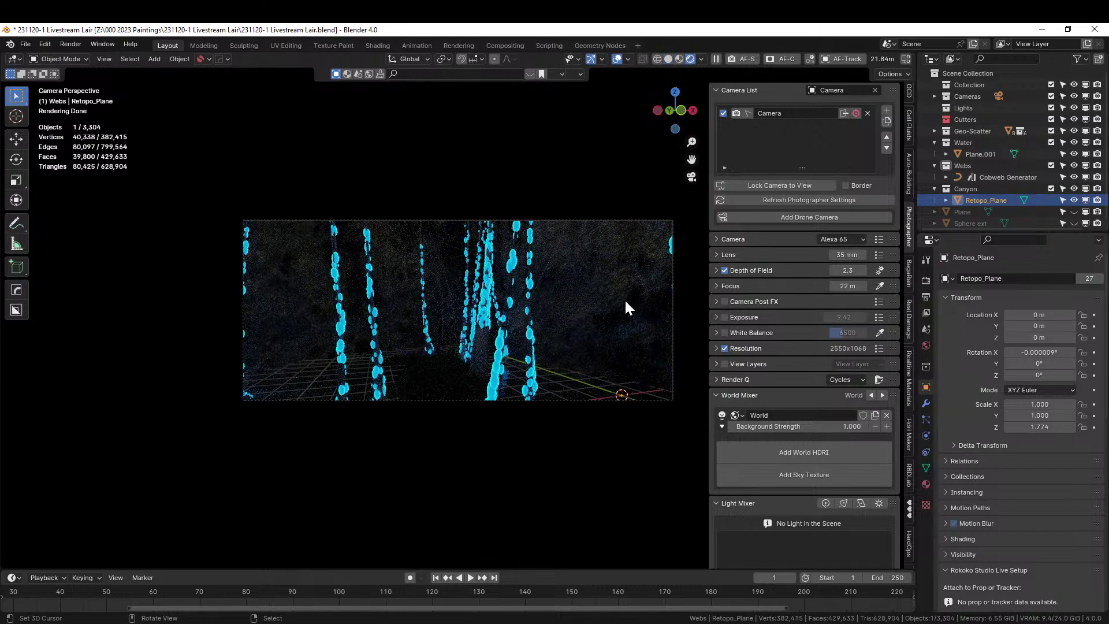
# Strafe the camera to the left with walk navigation to reframe the glowing orb trees, and save the file.
pyautogui.hotkey('shift', '`')
pyautogui.press('a')
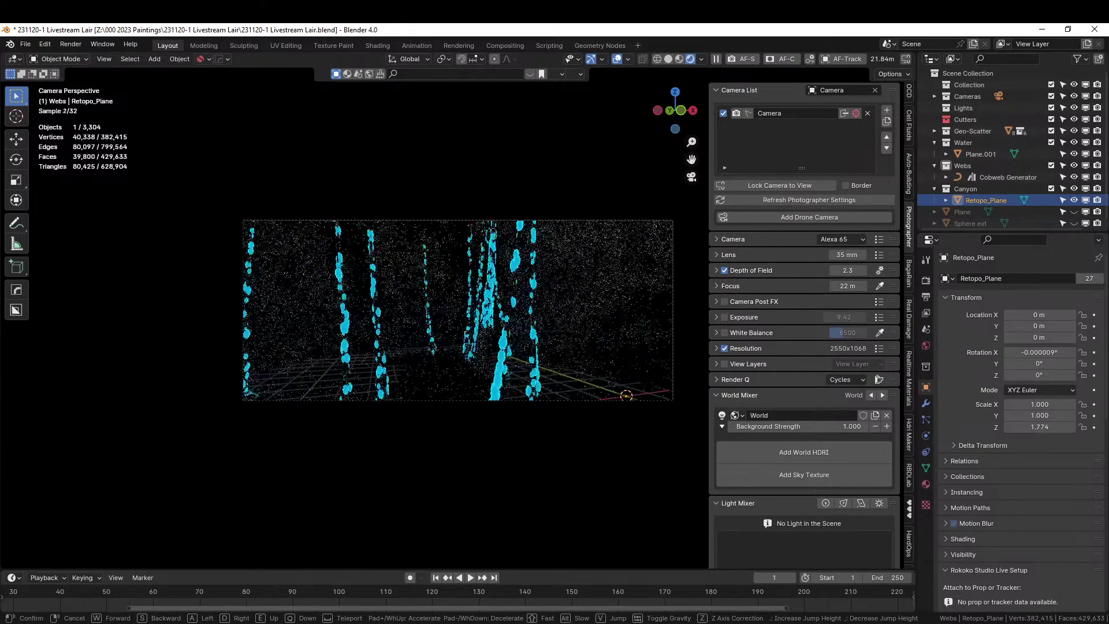
pyautogui.press('a')
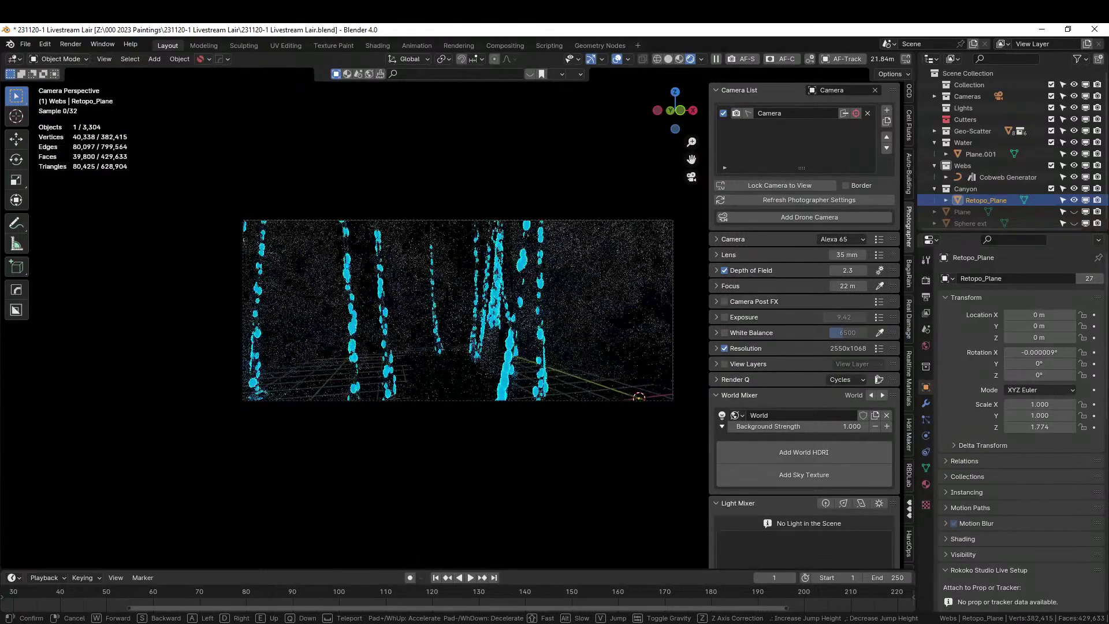
pyautogui.press('a')
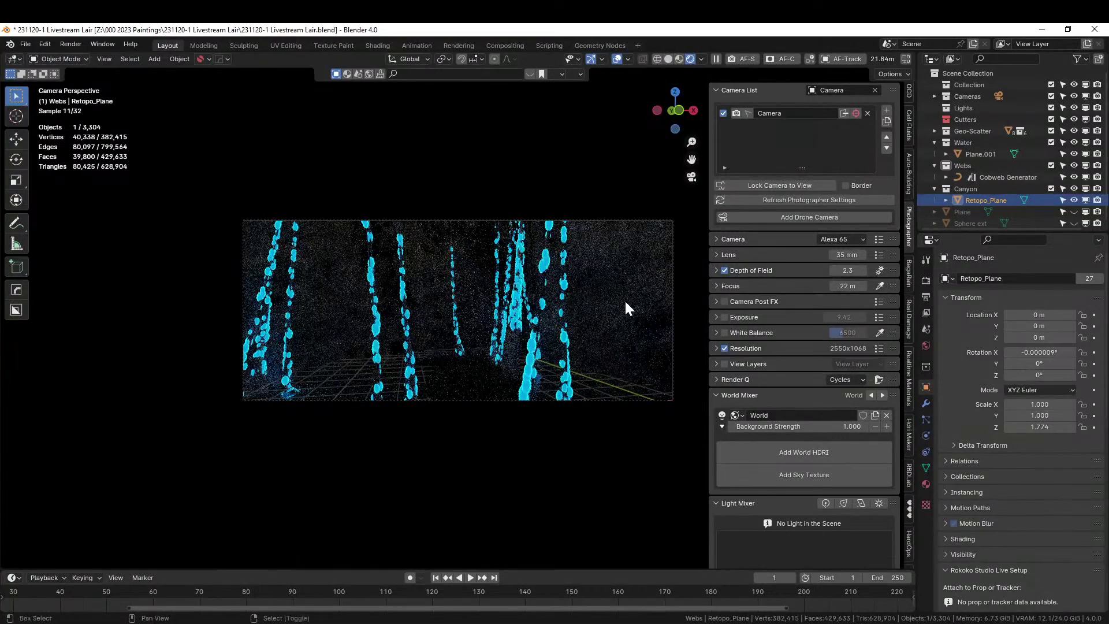
pyautogui.press('a')
pyautogui.press('a')
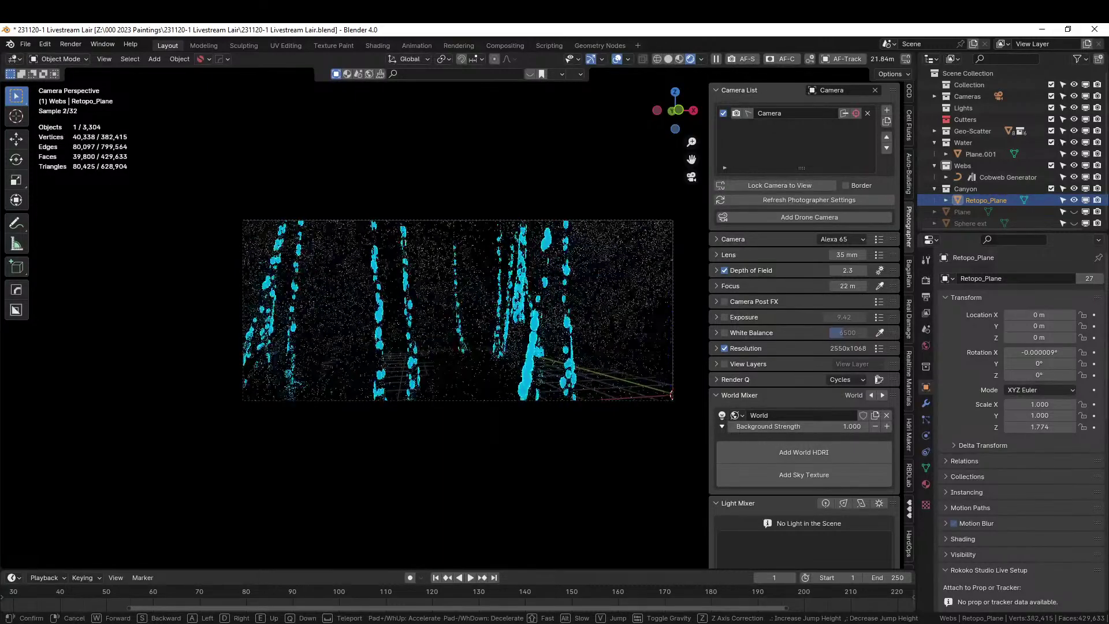
pyautogui.click(625, 299)
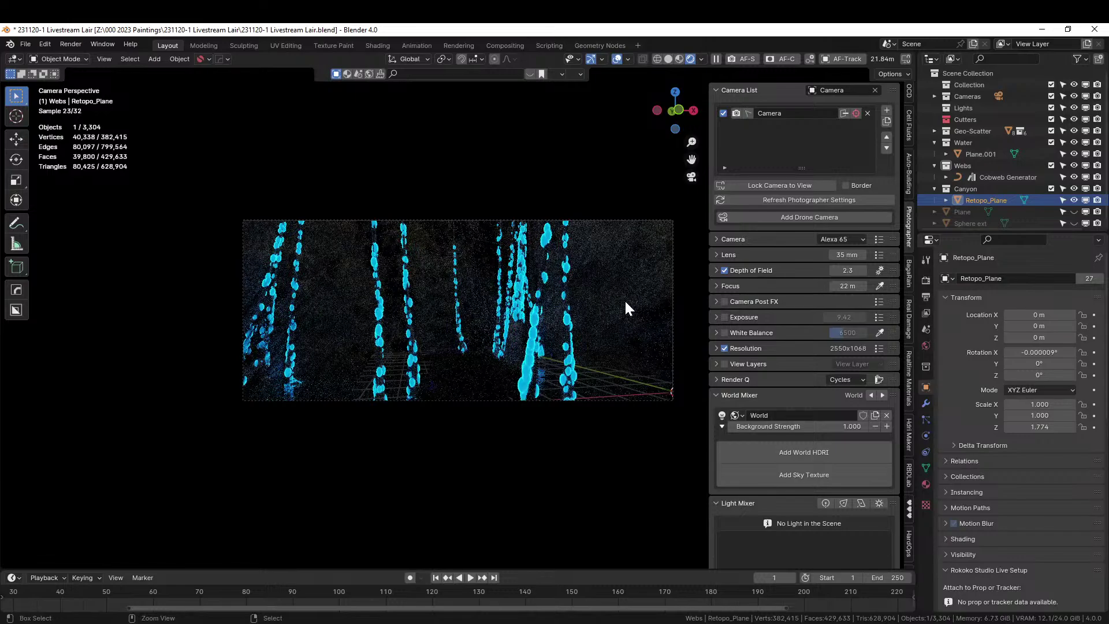
pyautogui.hotkey('ctrl', 's')
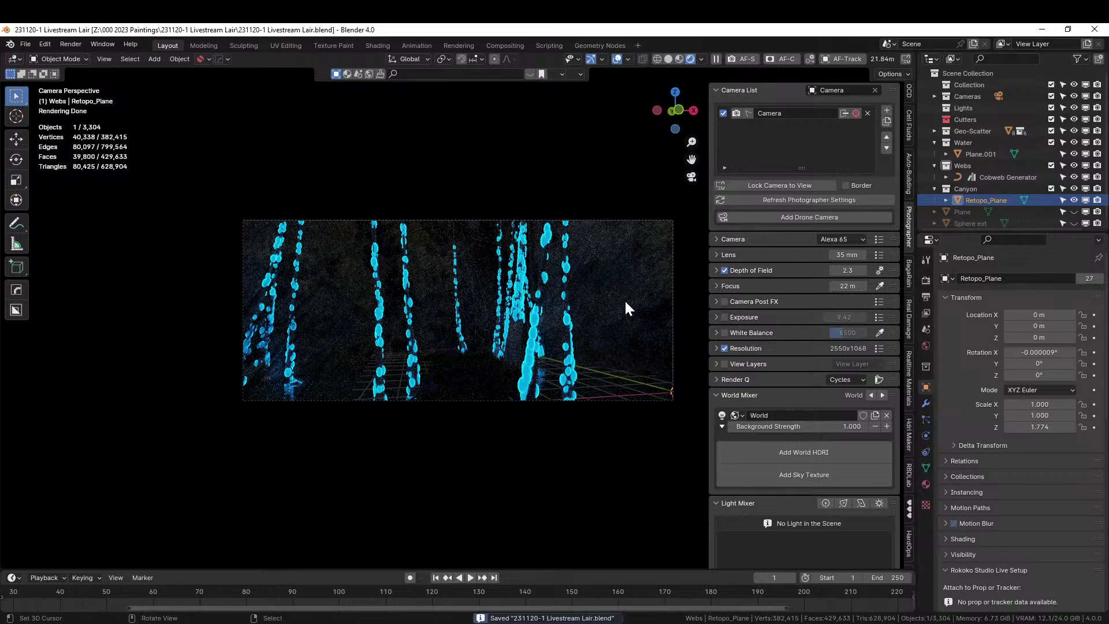
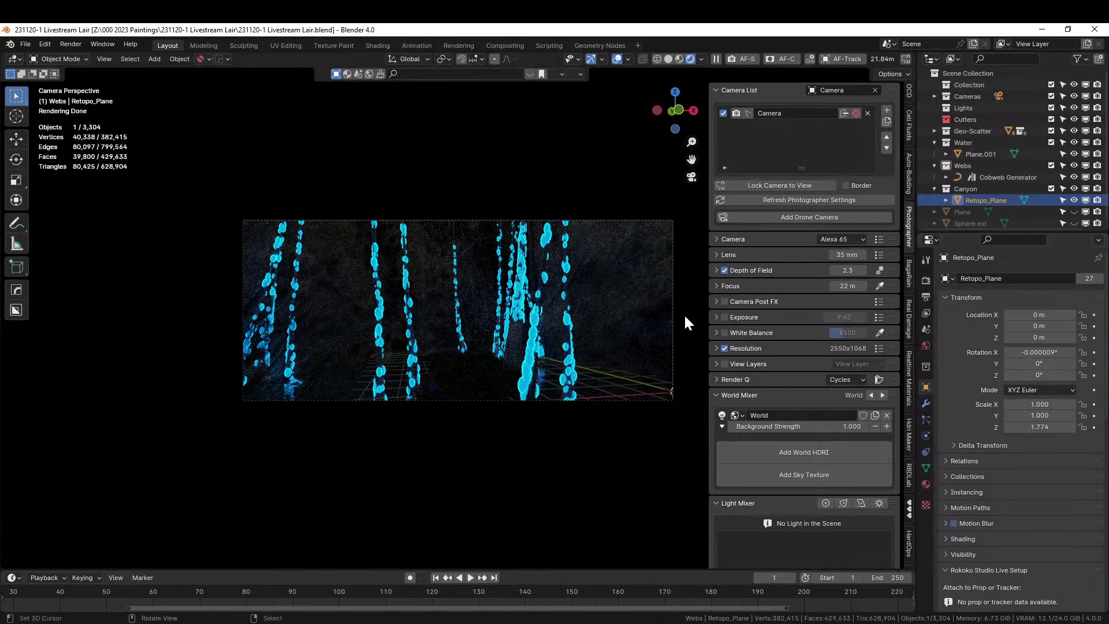
# Switch the viewport to solid shading and set the world background colour to black.
pyautogui.click(669, 59)
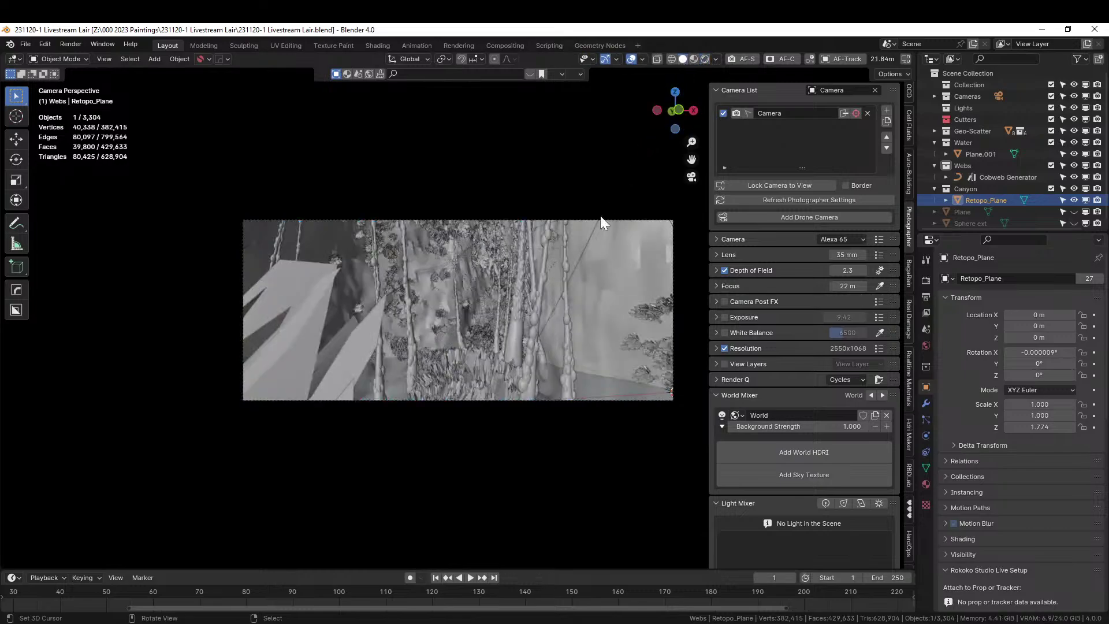
pyautogui.moveTo(601, 216)
pyautogui.mouseDown(button='middle')
pyautogui.moveTo(608, 278)
pyautogui.moveTo(590, 336)
pyautogui.moveTo(595, 324)
pyautogui.moveTo(574, 497)
pyautogui.mouseUp(button='middle')
pyautogui.scroll(-5, 609, 278)
pyautogui.scroll(-2, 574, 504)
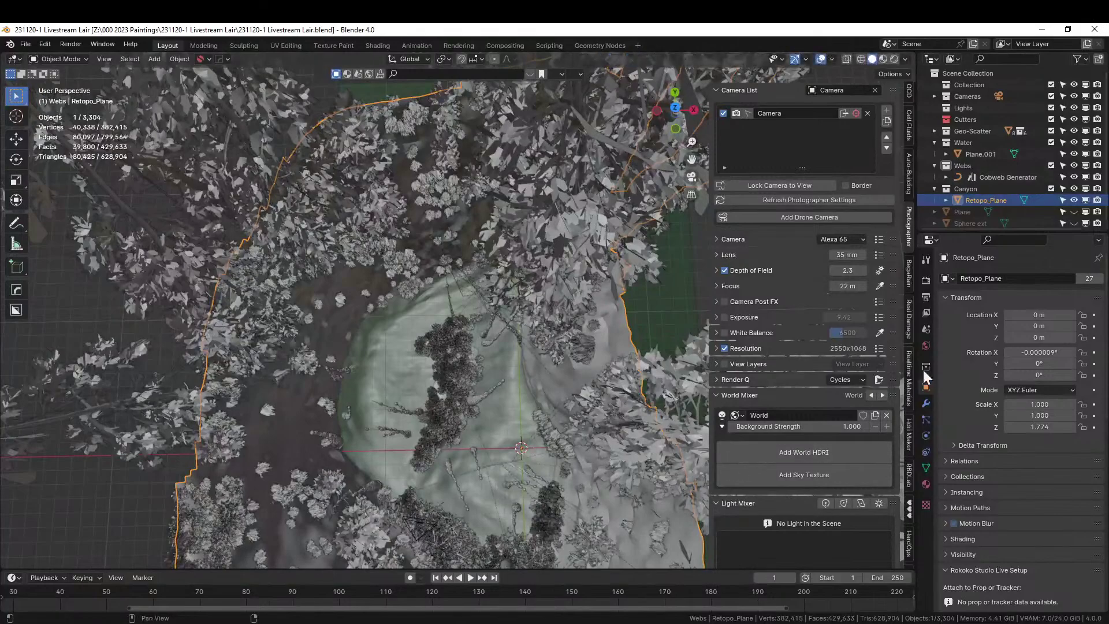
pyautogui.click(926, 345)
pyautogui.click(1050, 351)
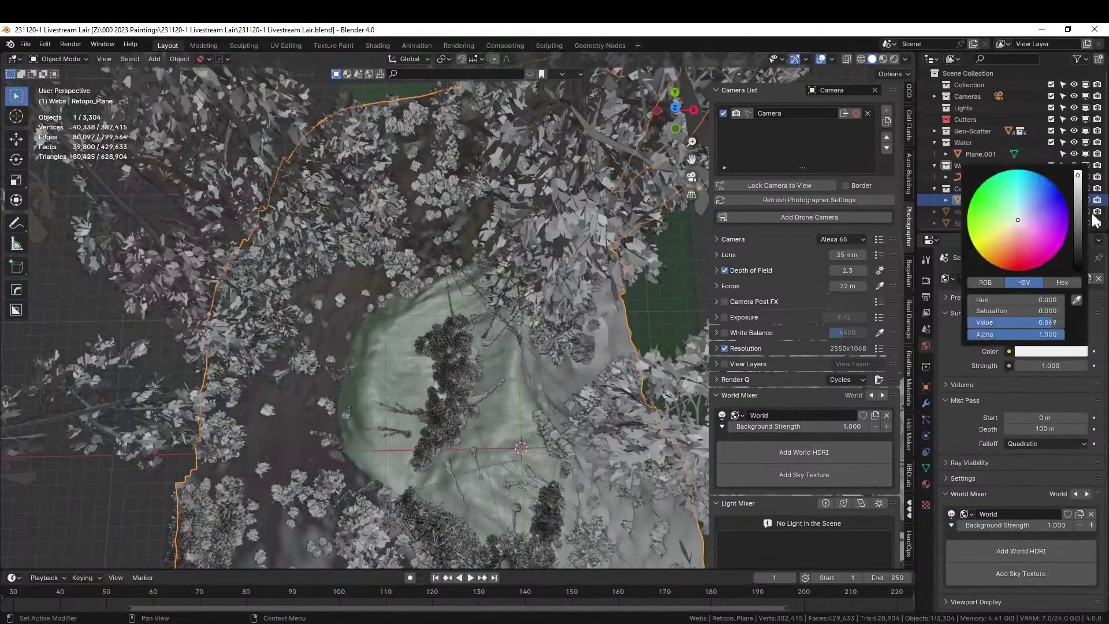
pyautogui.moveTo(1078, 180); pyautogui.dragTo(1078, 269)
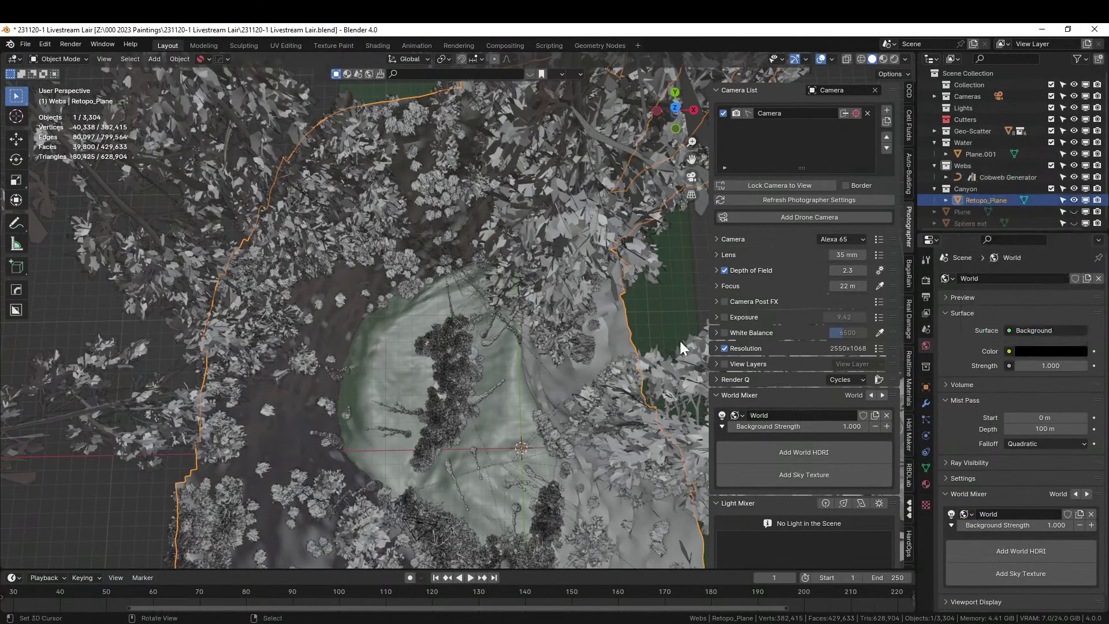
# Add an area light to the Lights collection over the central bushes in the pool and set its size to 5 m.
pyautogui.moveTo(605, 328); pyautogui.dragTo(611, 302, button='middle')
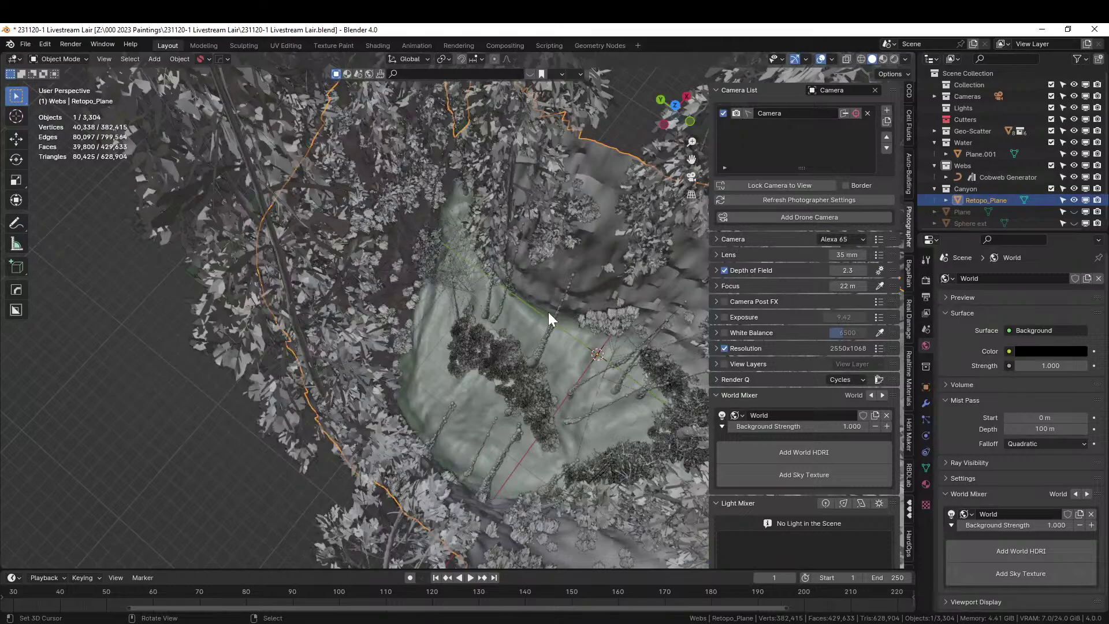
pyautogui.click(975, 106)
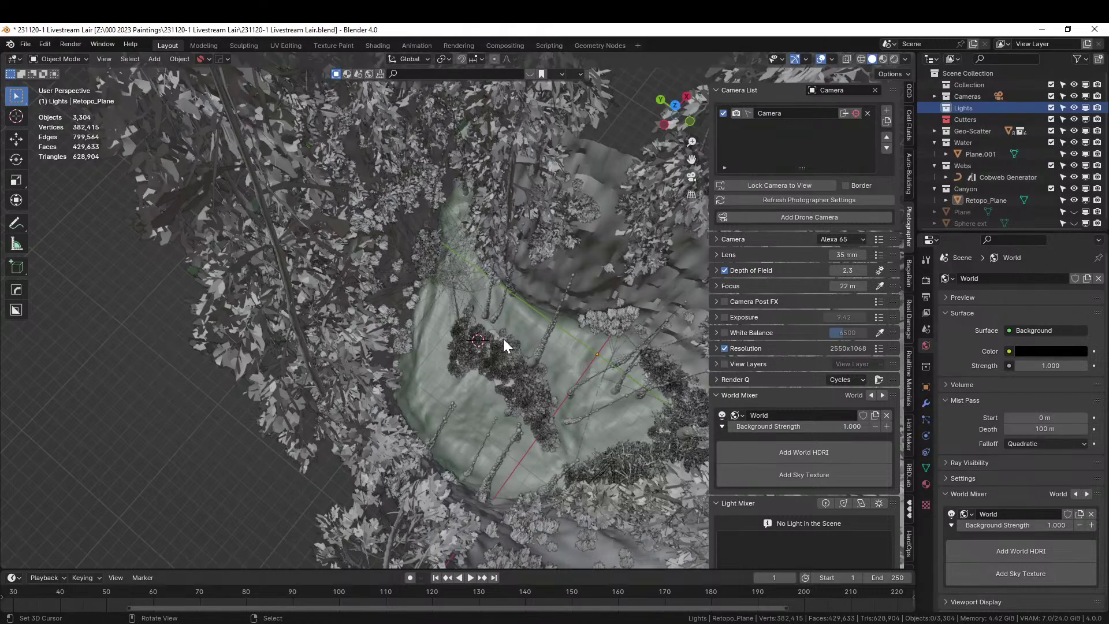
pyautogui.hotkey('shift', 'a')
pyautogui.moveTo(502, 338)
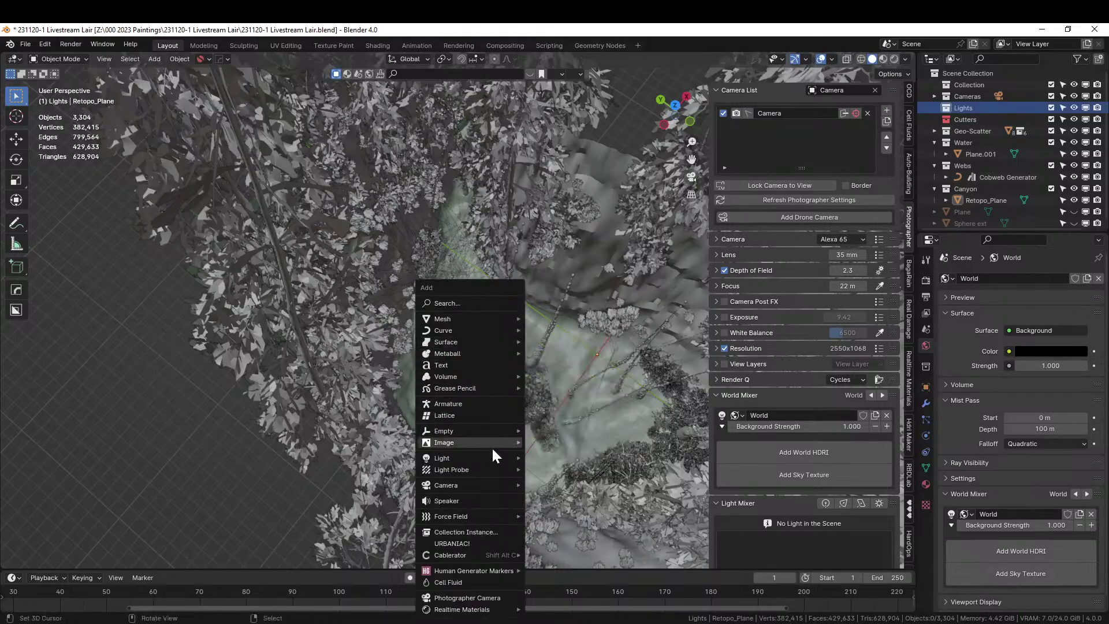
pyautogui.moveTo(487, 458)
pyautogui.click(550, 495)
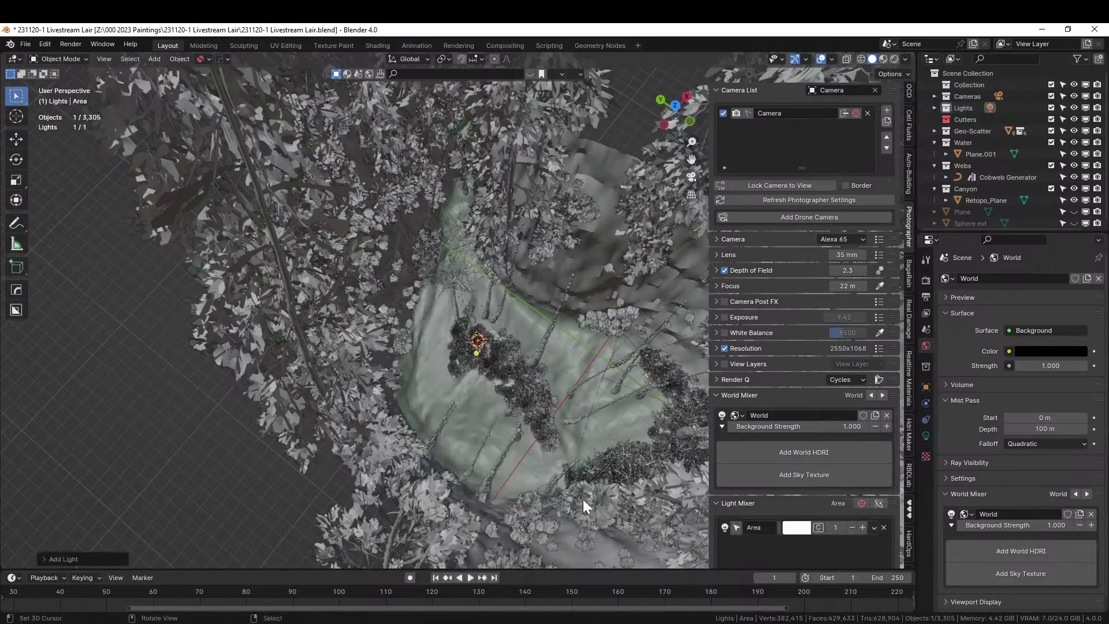
pyautogui.click(926, 436)
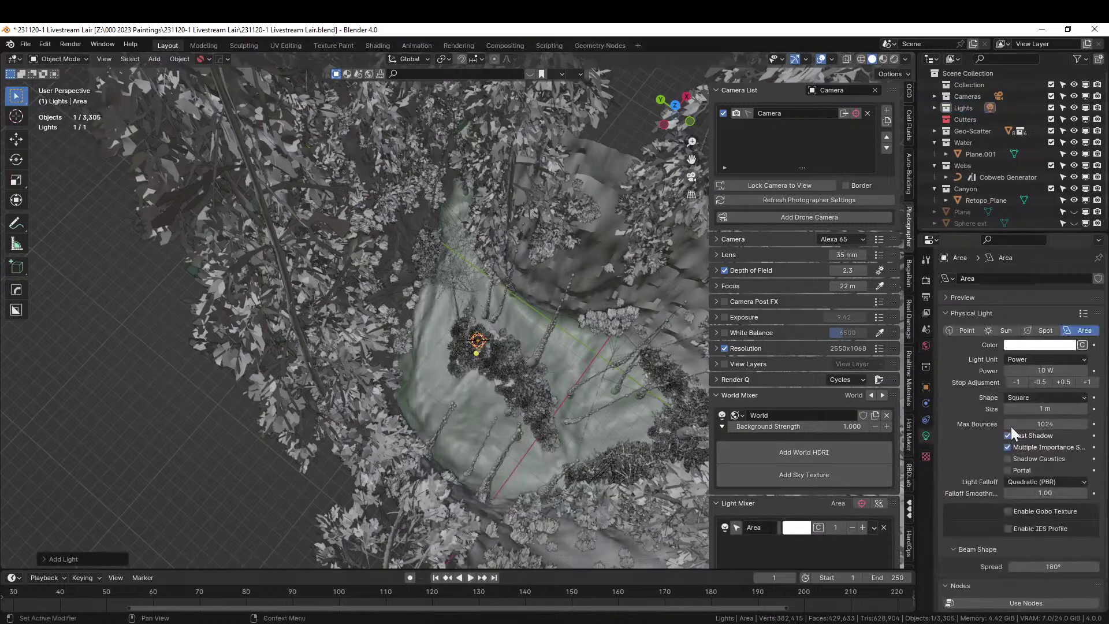
pyautogui.click(1045, 409)
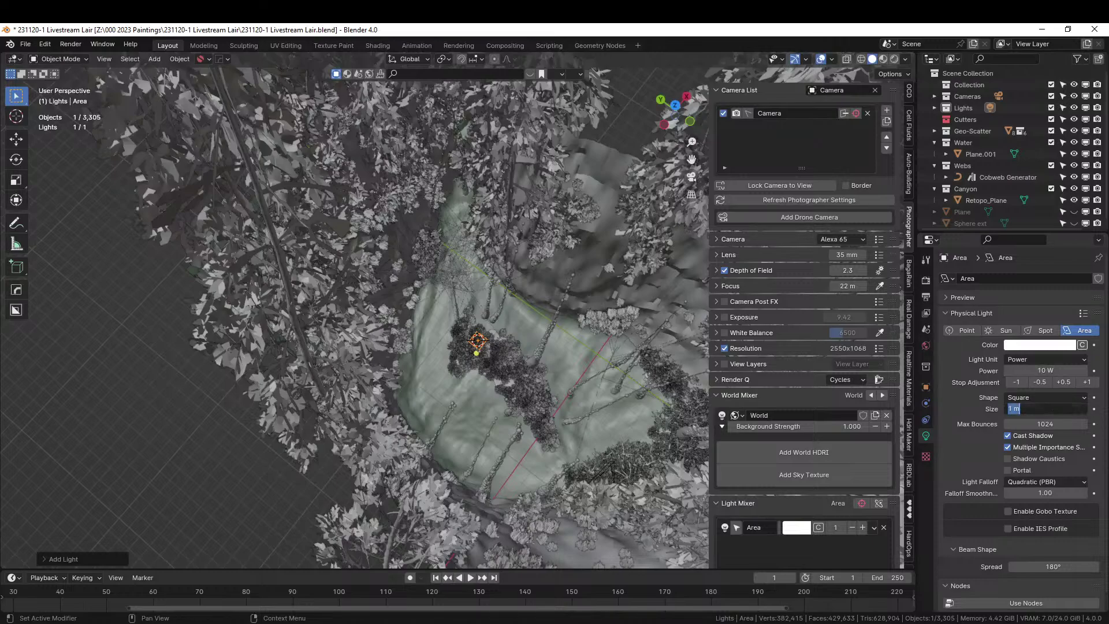
pyautogui.write('5')
pyautogui.press('Return')
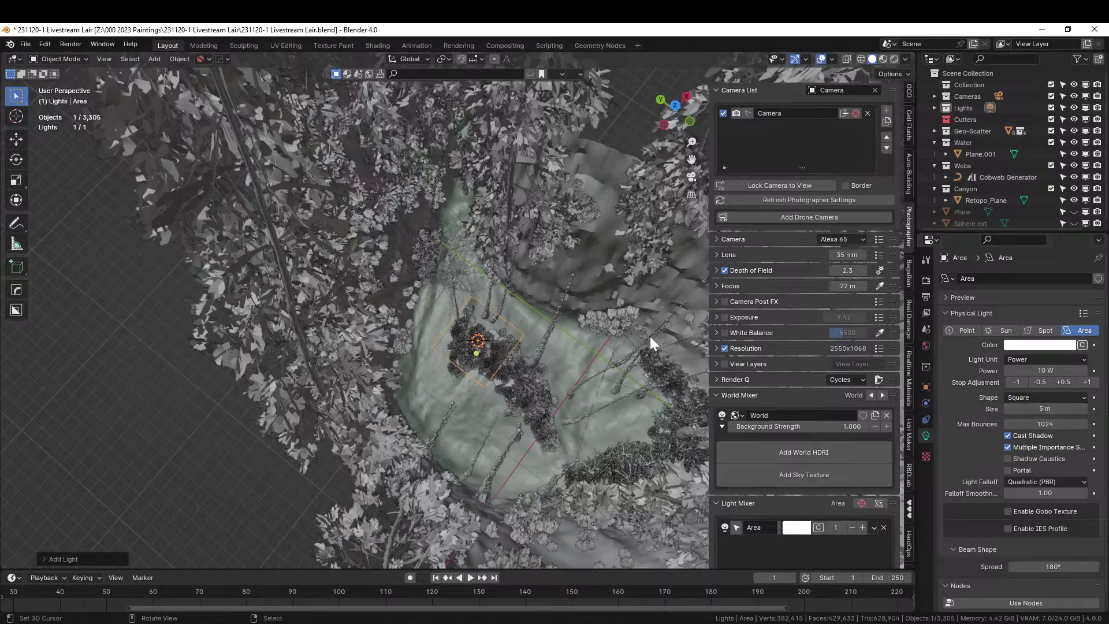
# Raise the area light along the Z axis high above the pool and shift it over the gap in the canyon's tree canopy.
pyautogui.moveTo(607, 341); pyautogui.dragTo(540, 323, button='middle')
pyautogui.press('g')
pyautogui.press('z')
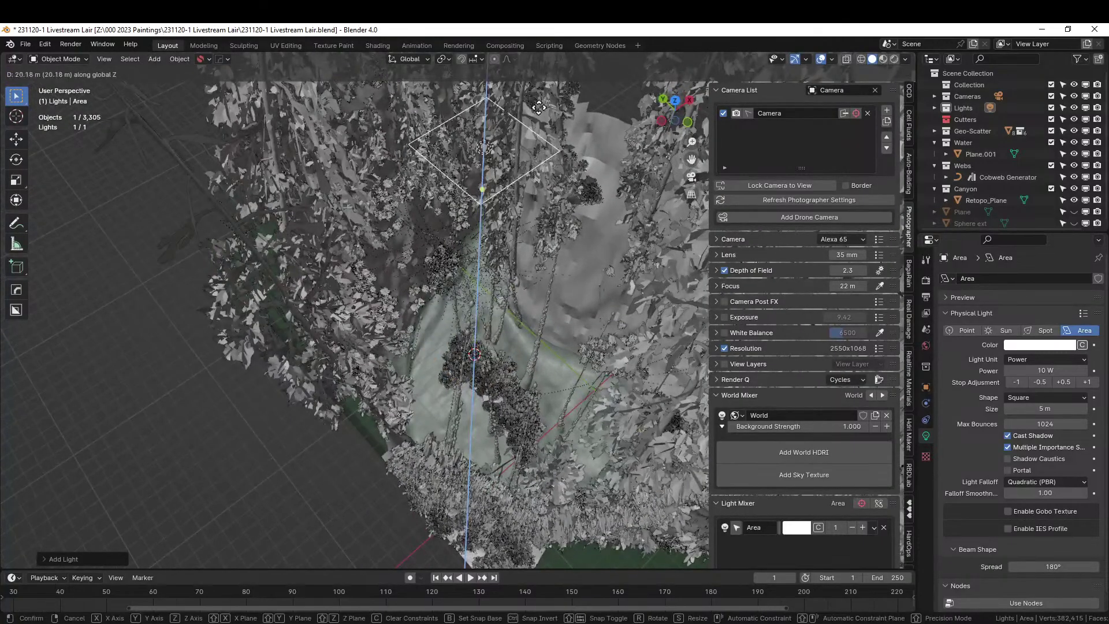
pyautogui.click(530, 68)
pyautogui.keyDown('shift'); pyautogui.moveTo(532, 89); pyautogui.dragTo(598, 265, button='middle'); pyautogui.keyUp('shift')
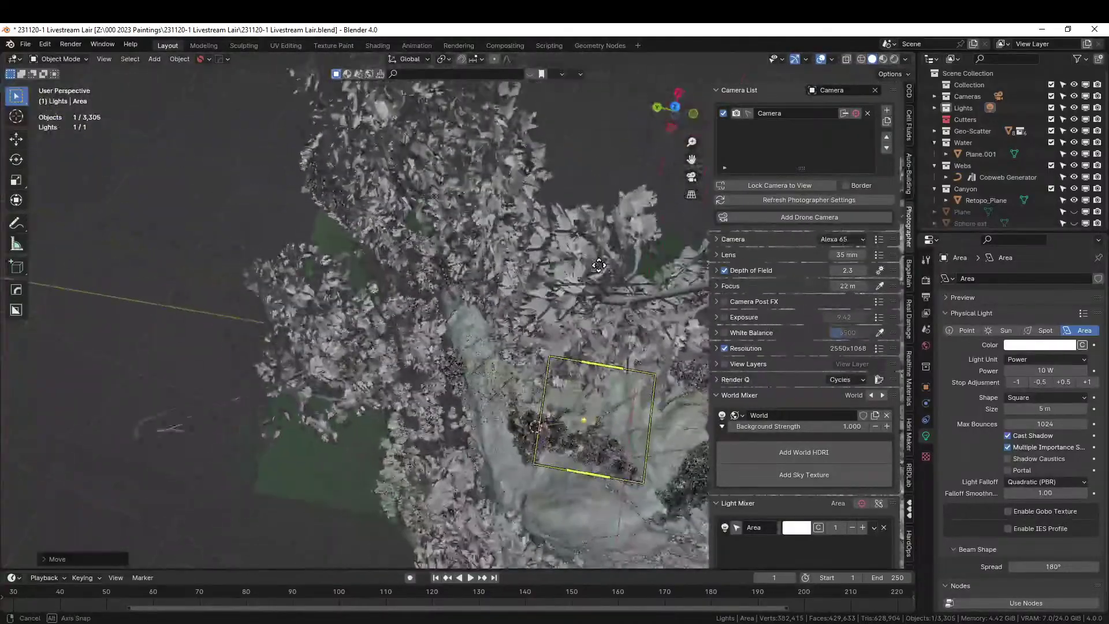
pyautogui.press('KP_7')
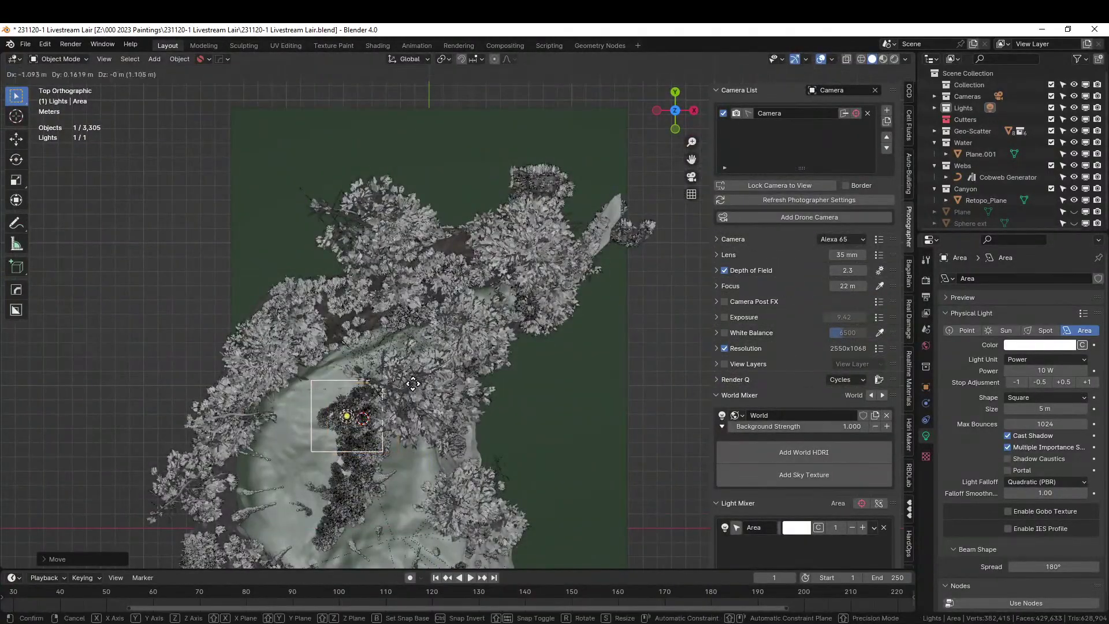
pyautogui.moveTo(457, 389); pyautogui.dragTo(428, 333, button='middle')
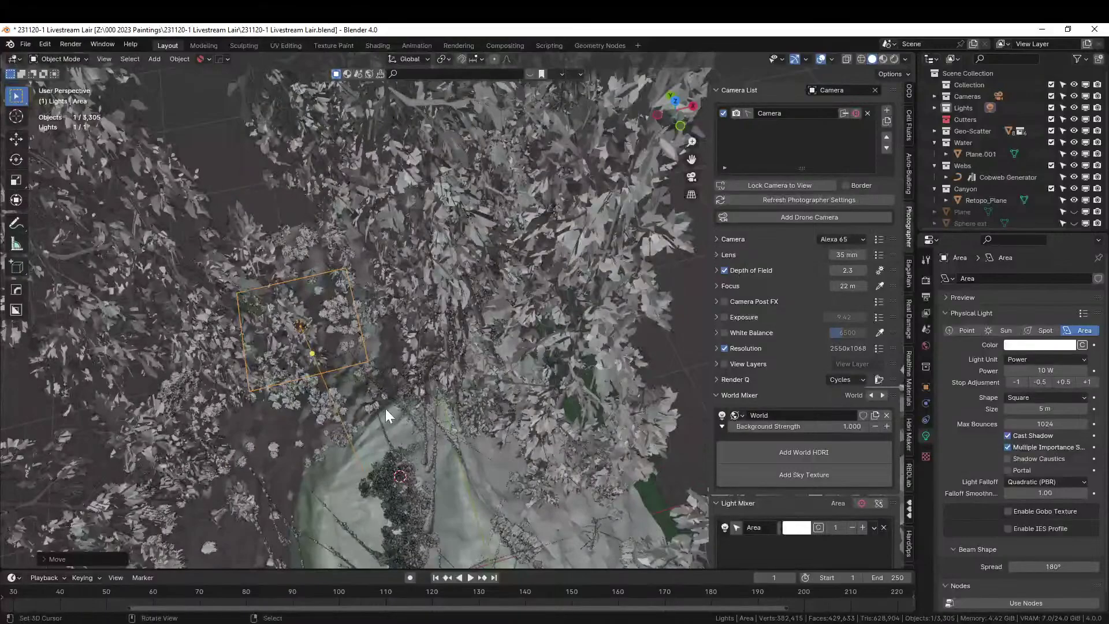
pyautogui.press('g')
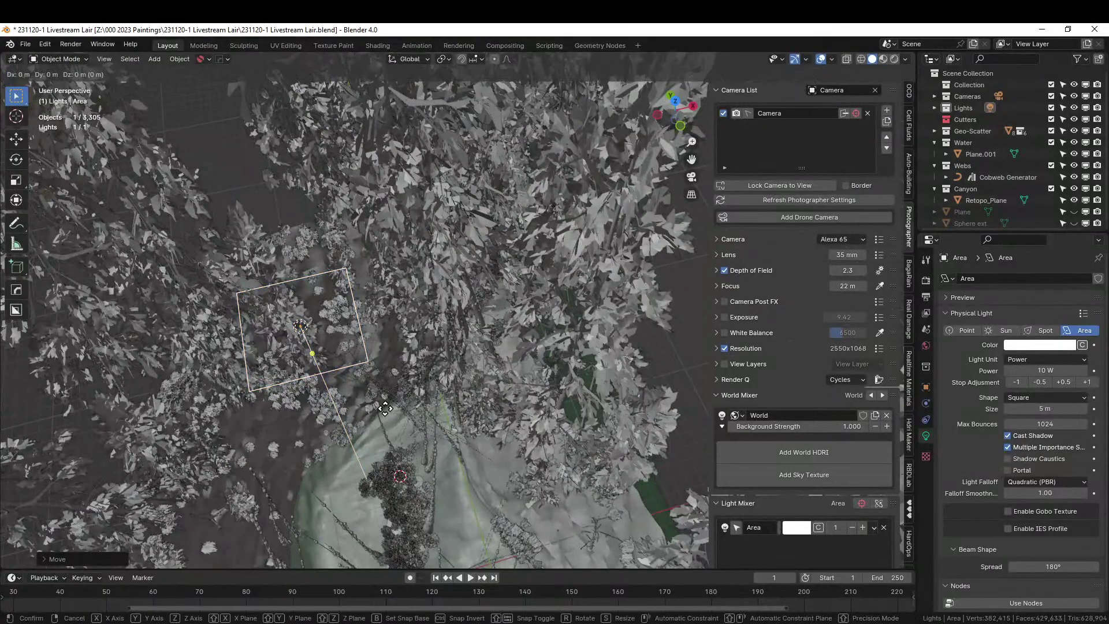
pyautogui.click(356, 288)
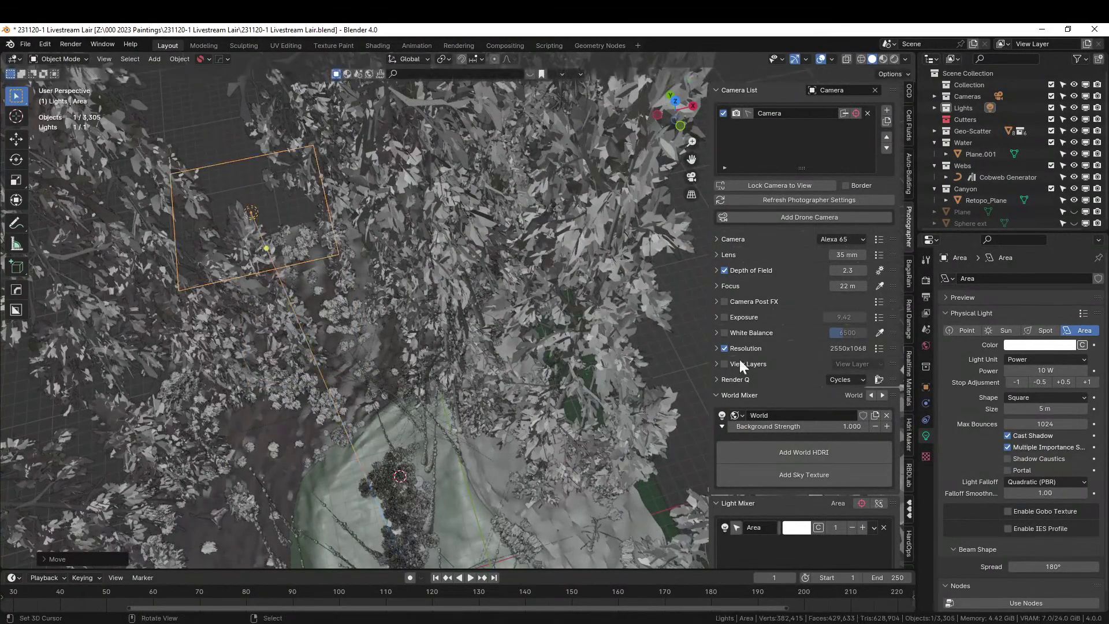
# Set the area light's power to 1000 W and its colour temperature to 7000.
pyautogui.click(1045, 371)
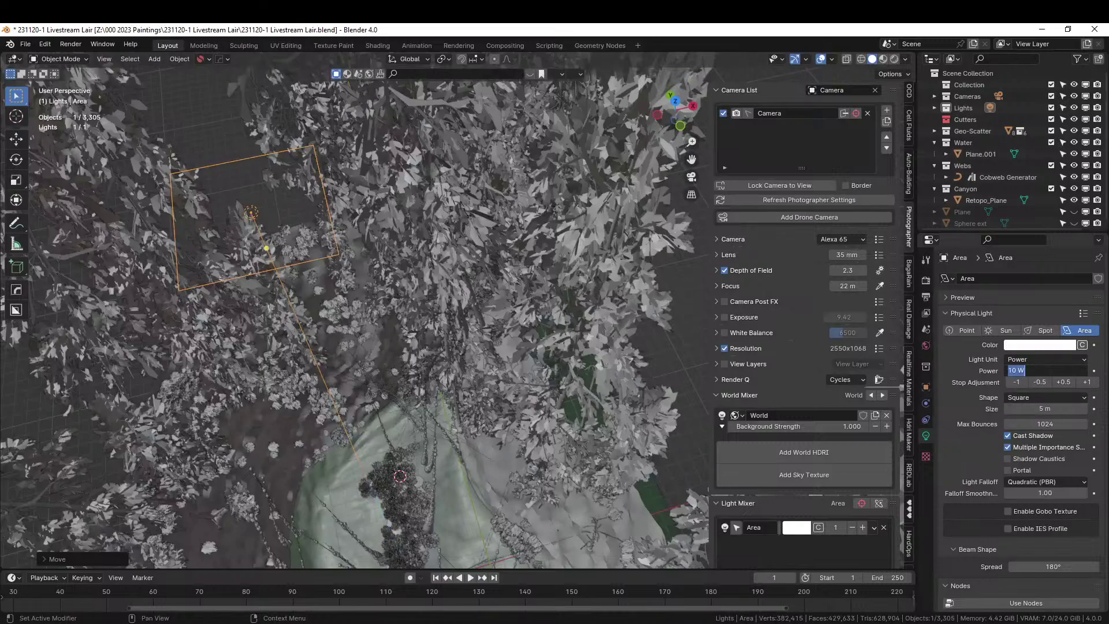
pyautogui.write('1000')
pyautogui.press('Return')
pyautogui.click(1082, 345)
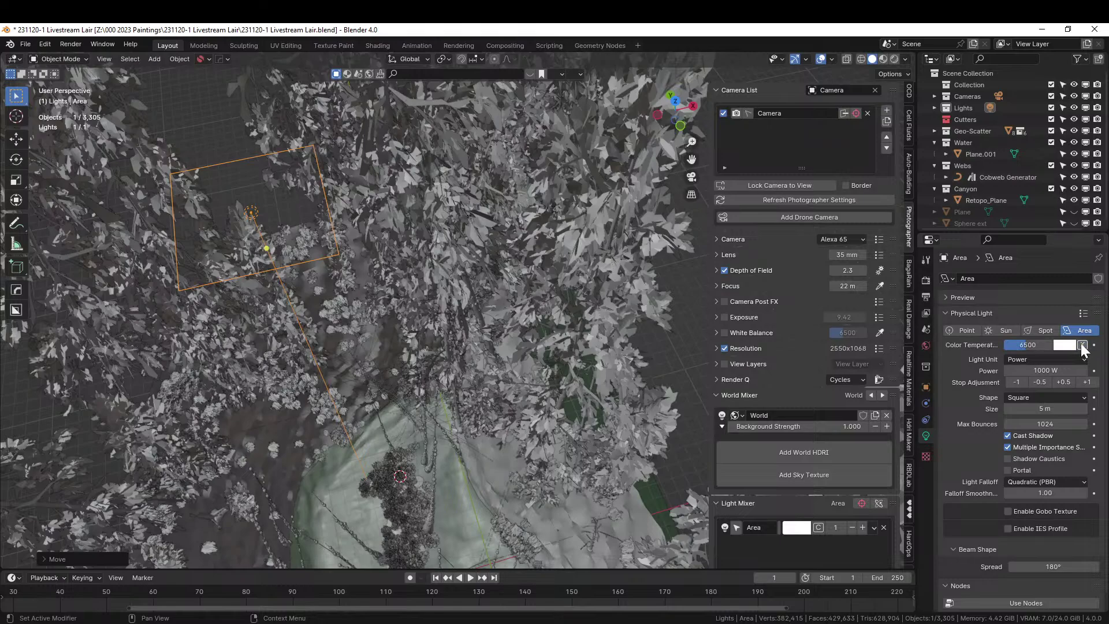
pyautogui.click(1030, 343)
pyautogui.write('7000')
pyautogui.press('Return')
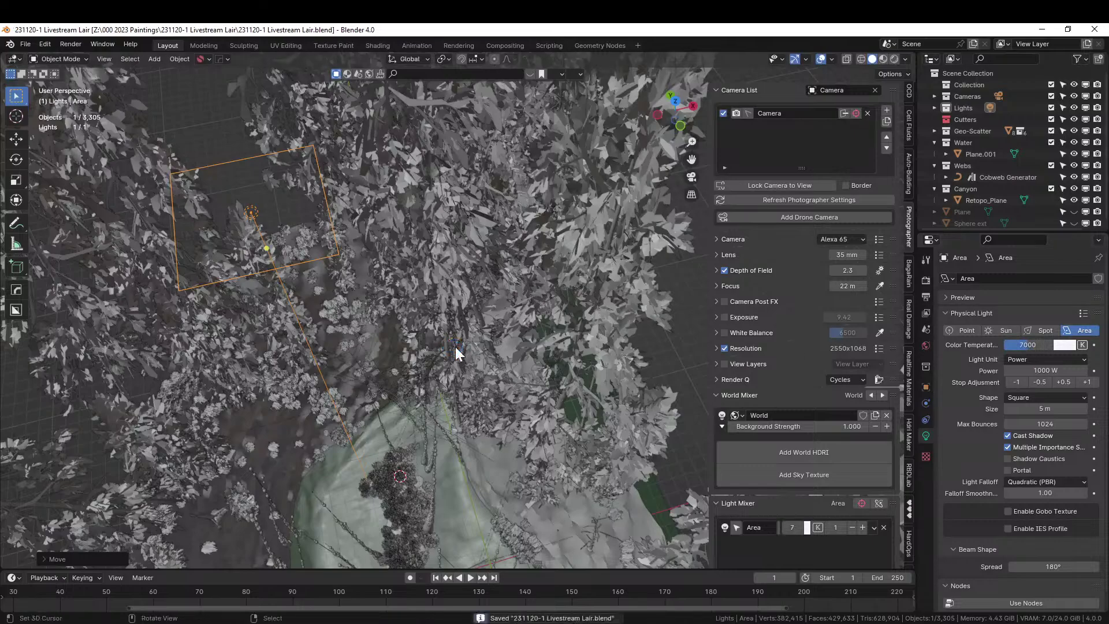
# Show the rendered scene through the camera and set the area light's power to 10000 W.
pyautogui.click(892, 58)
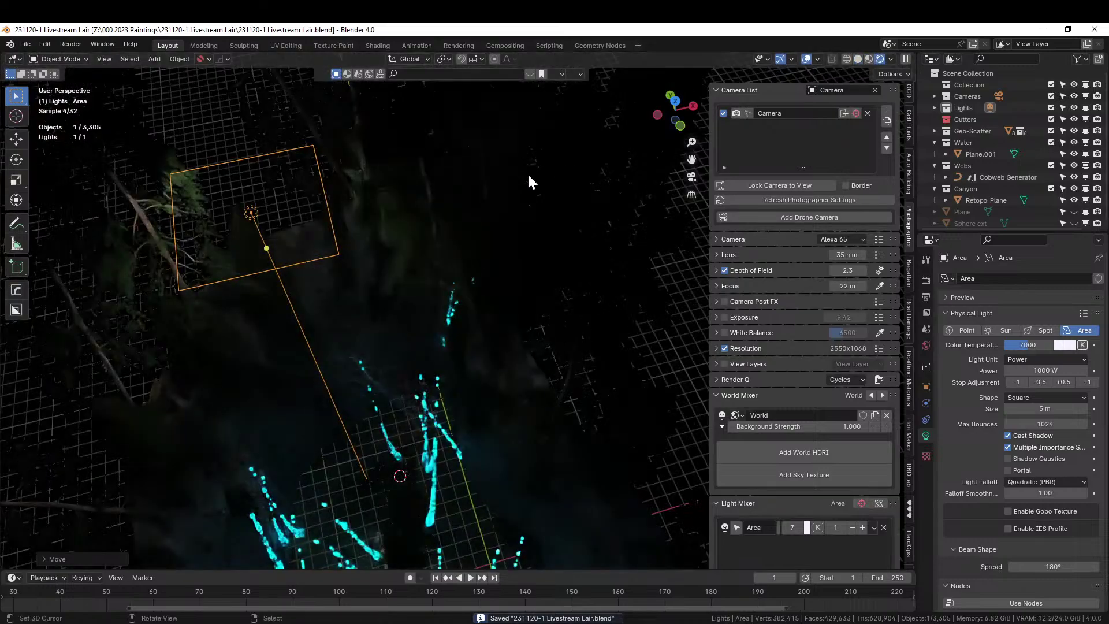
pyautogui.press('KP_0')
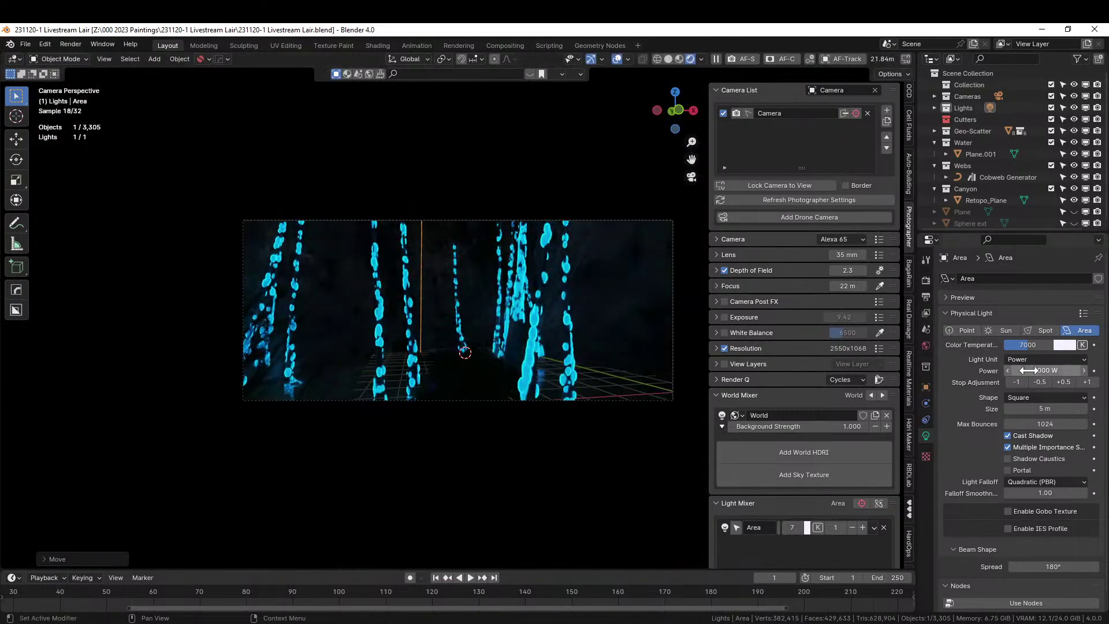
pyautogui.click(1028, 371)
pyautogui.write('10000')
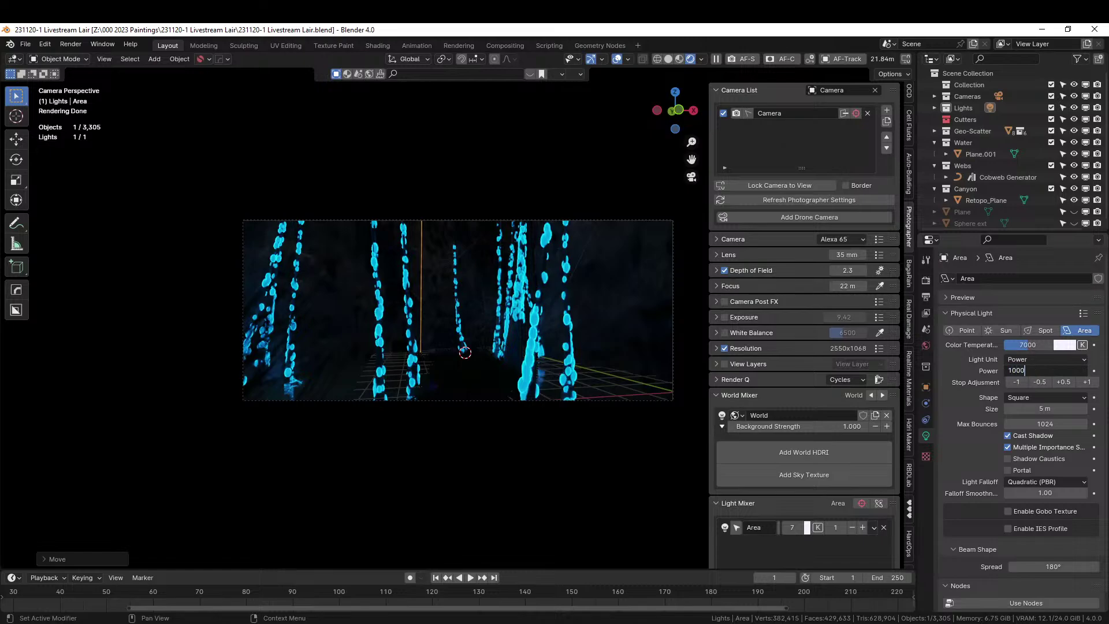
pyautogui.press('Return')
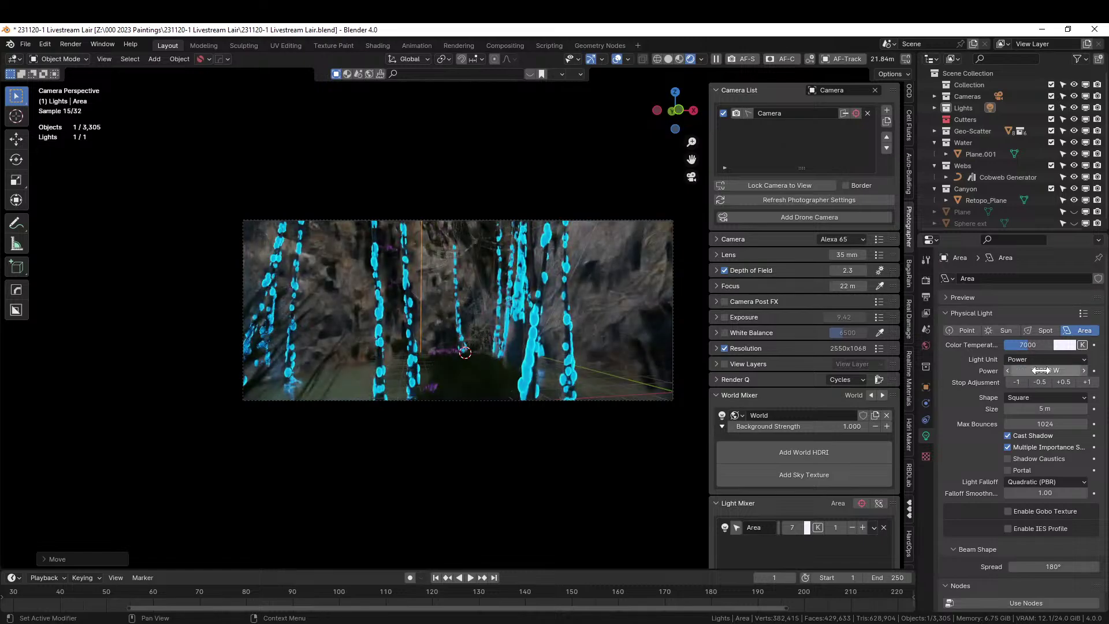
# Reduce the area light's power, trying 5000 W and settling on 3000 W.
pyautogui.click(1042, 371)
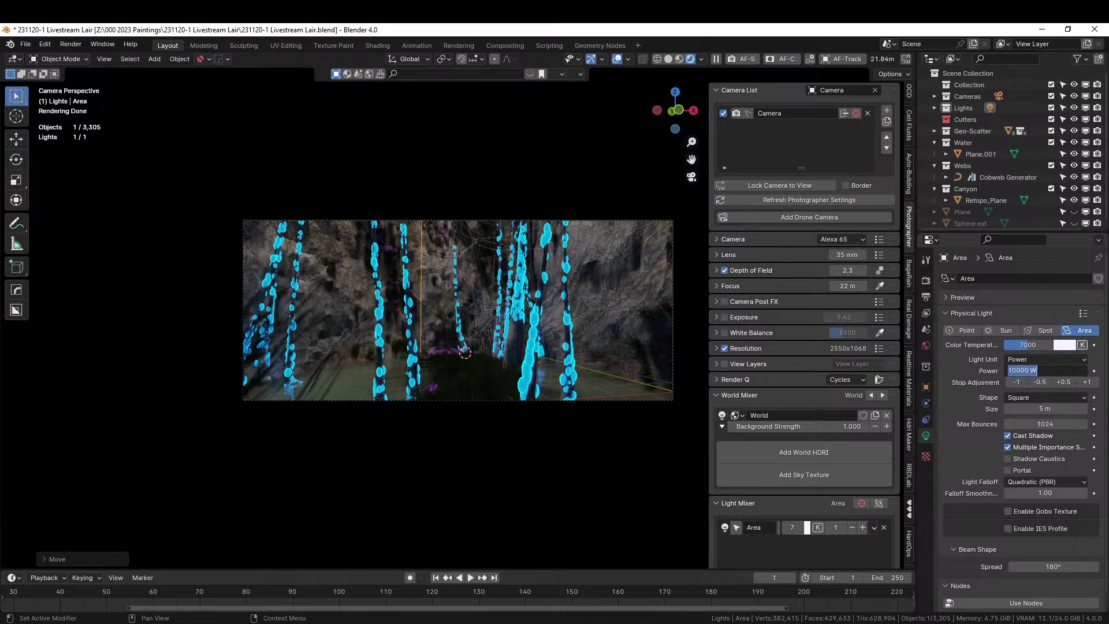
pyautogui.write('5000')
pyautogui.press('Return')
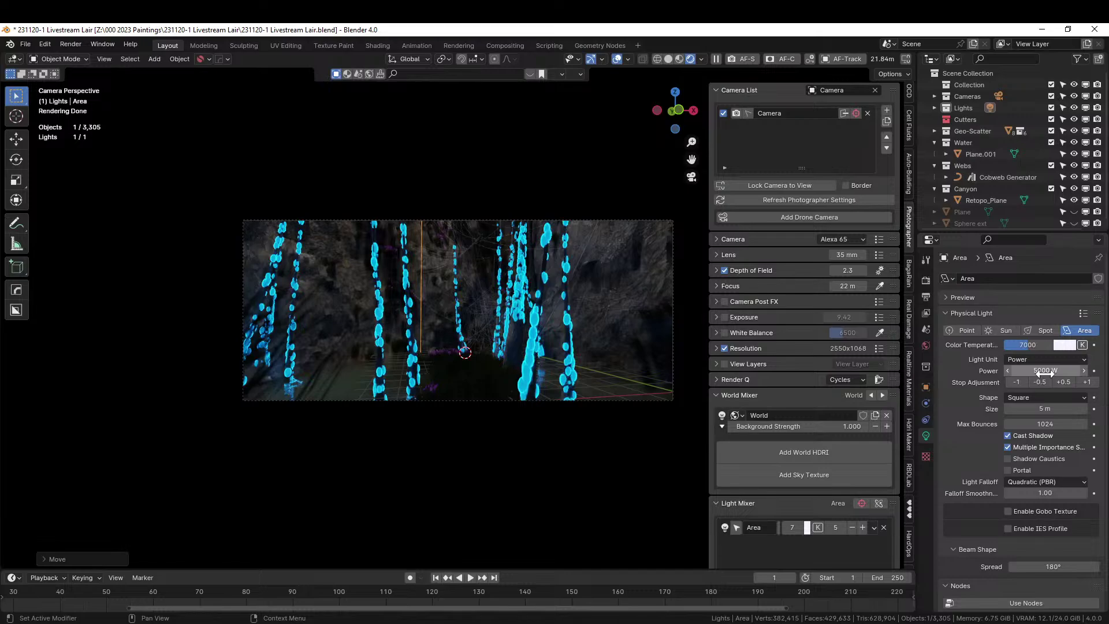
pyautogui.click(1045, 370)
pyautogui.write('3000')
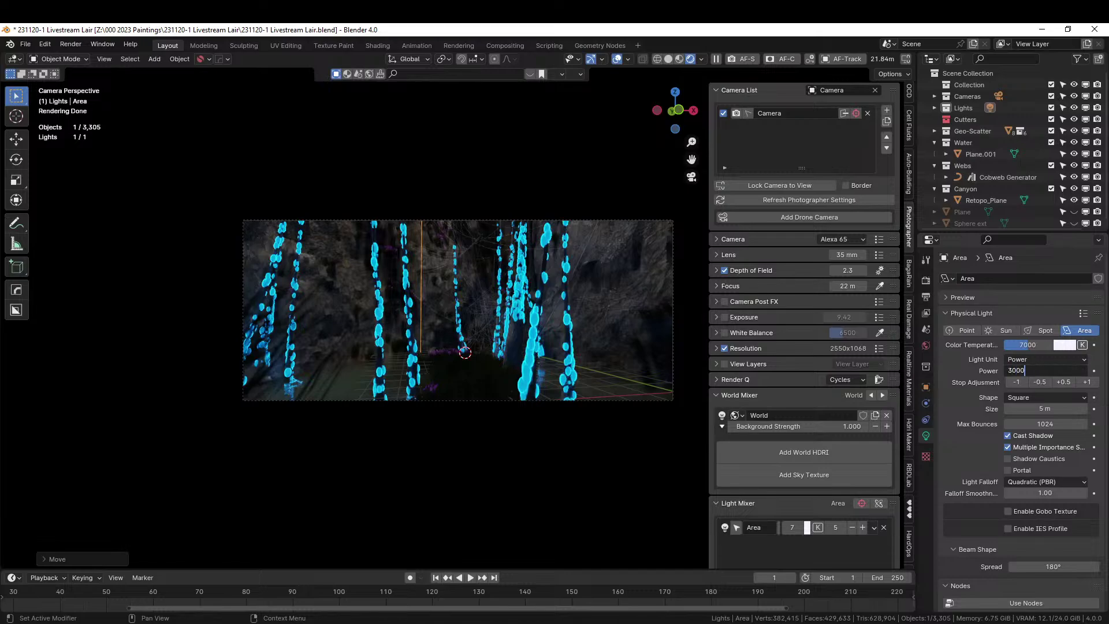
pyautogui.press('Return')
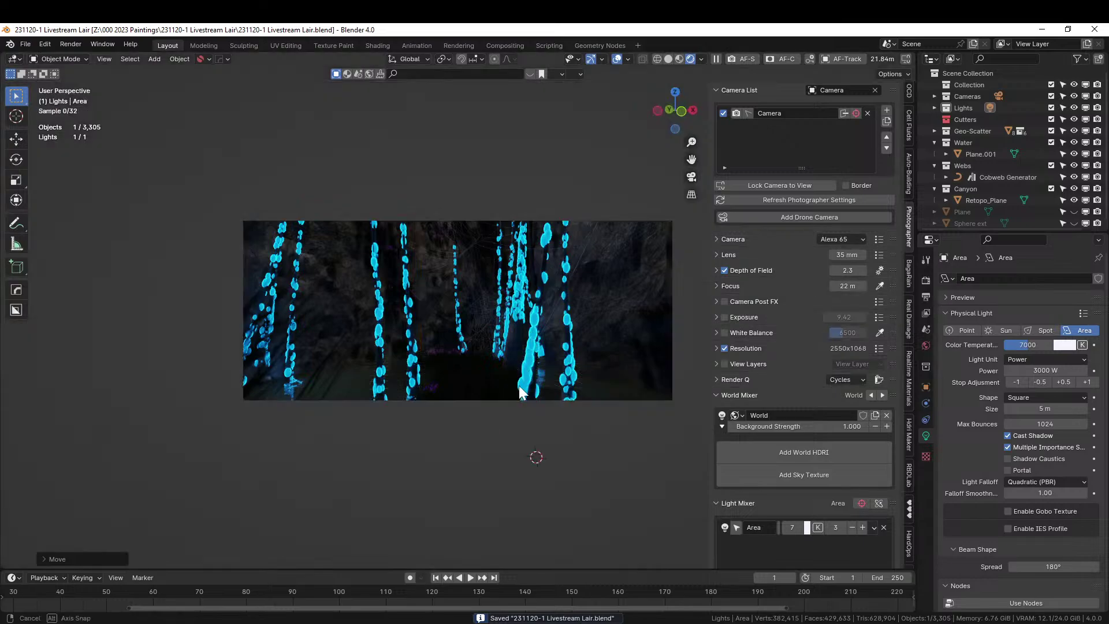
# Return the viewport to solid shading and place the 3D cursor on the water in the narrow canyon passage behind the cobwebs.
pyautogui.moveTo(518, 386)
pyautogui.mouseDown(button='middle')
pyautogui.moveTo(517, 453)
pyautogui.moveTo(534, 428)
pyautogui.moveTo(520, 401)
pyautogui.moveTo(511, 411)
pyautogui.moveTo(520, 401)
pyautogui.mouseUp(button='middle')
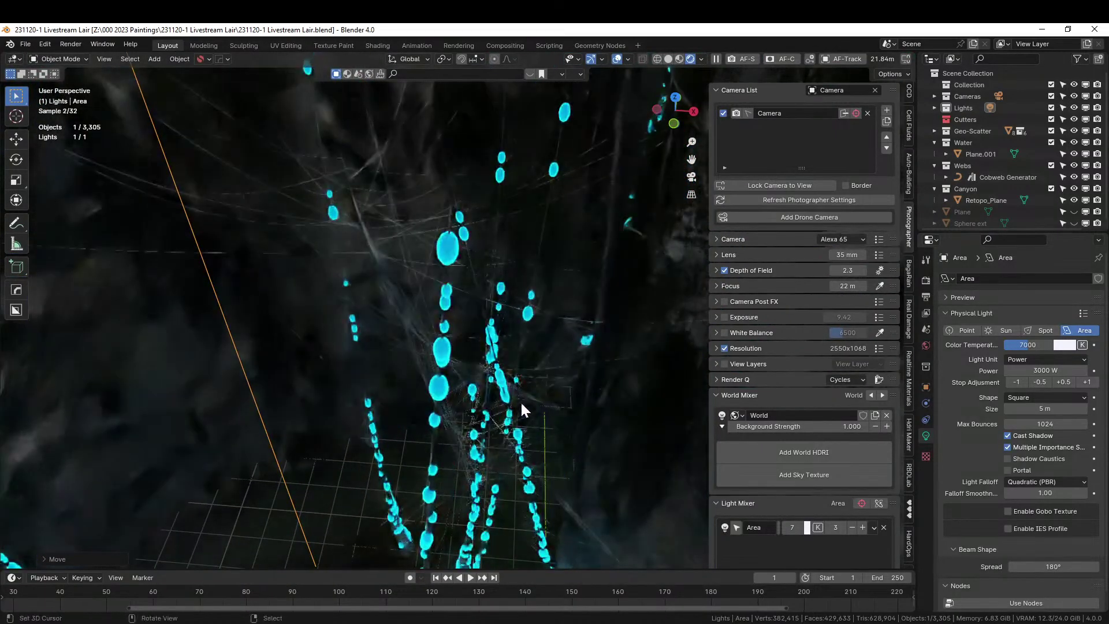
pyautogui.click(871, 58)
pyautogui.moveTo(572, 273); pyautogui.dragTo(566, 225, button='middle')
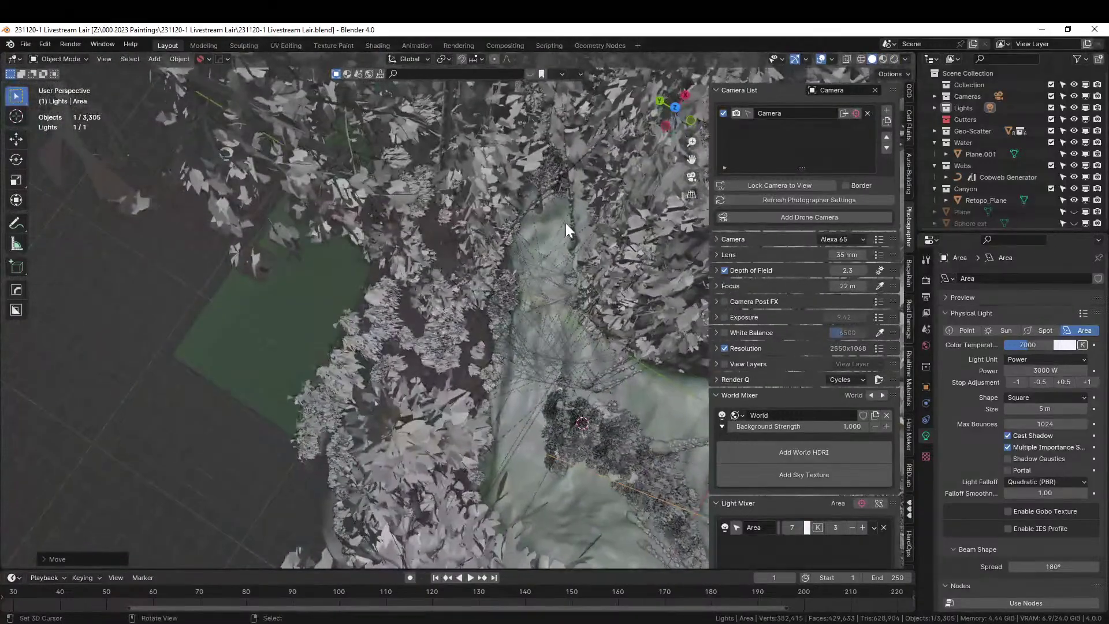
pyautogui.click(548, 222)
# Expand the Lights collection and add a second area light to it at the 3D cursor.
pyautogui.click(968, 106)
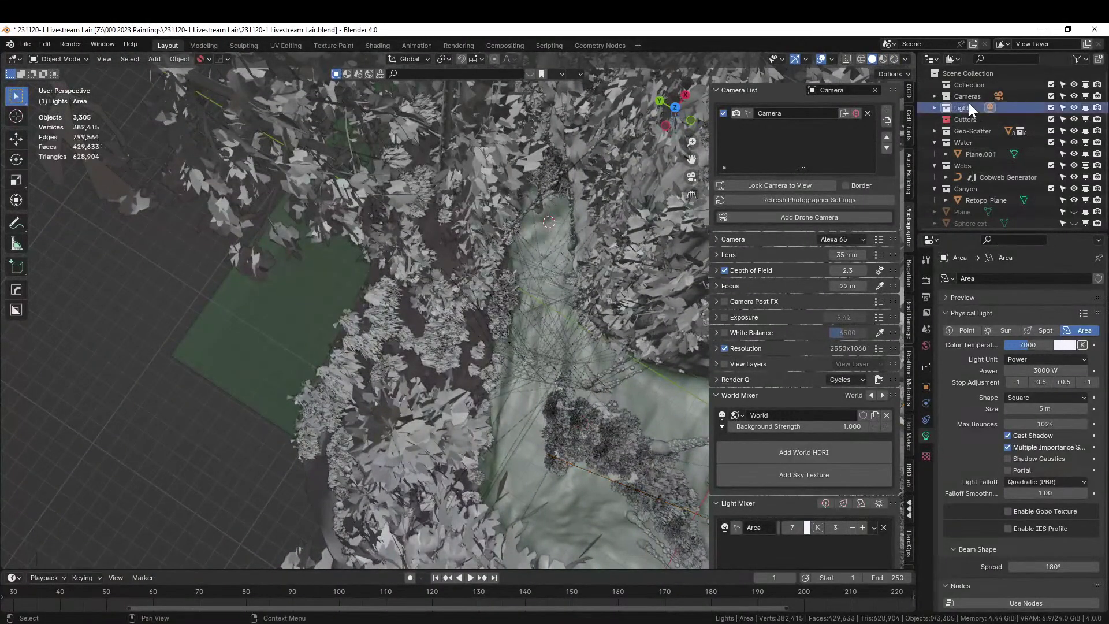
pyautogui.click(935, 108)
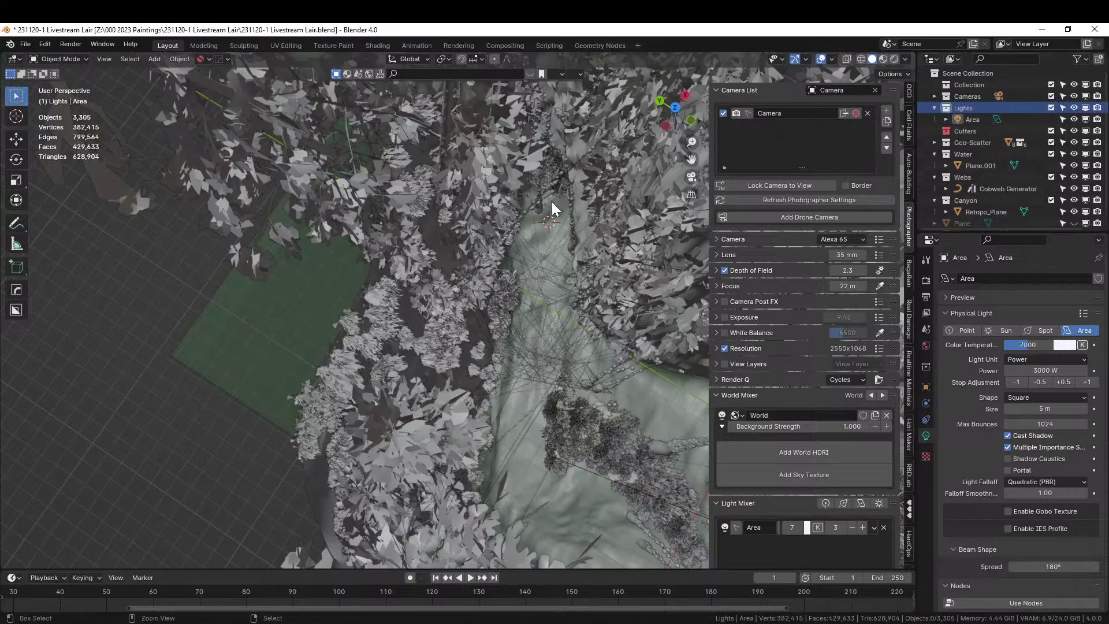
pyautogui.hotkey('ctrl', 'a')
pyautogui.press('Escape')
pyautogui.hotkey('shift', 'a')
pyautogui.moveTo(504, 292)
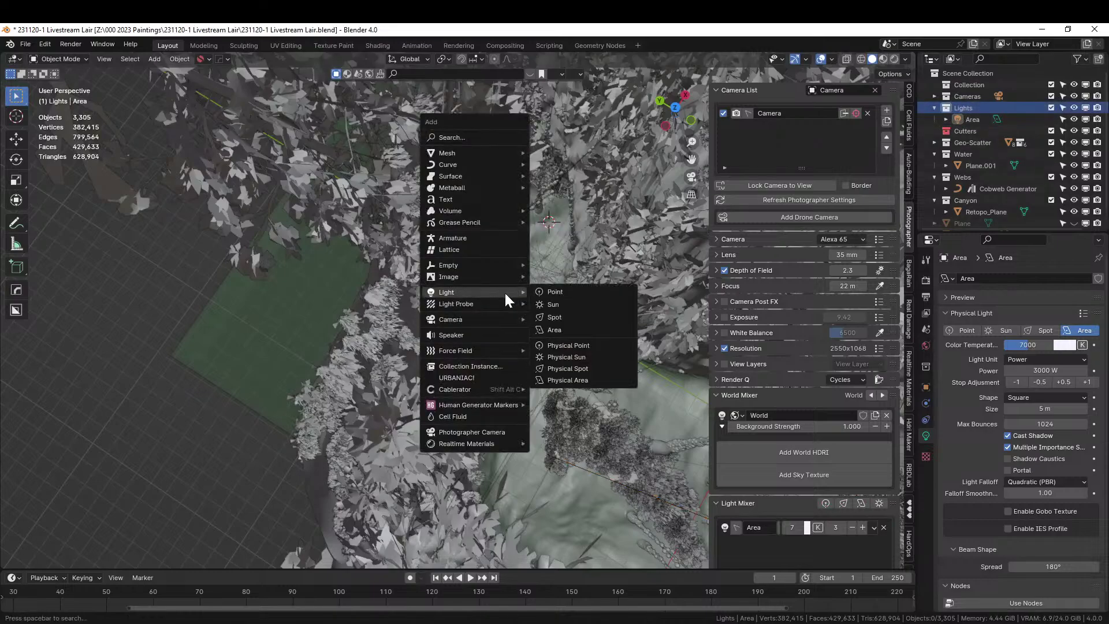
pyautogui.click(589, 330)
pyautogui.moveTo(591, 331); pyautogui.dragTo(430, 245, button='middle')
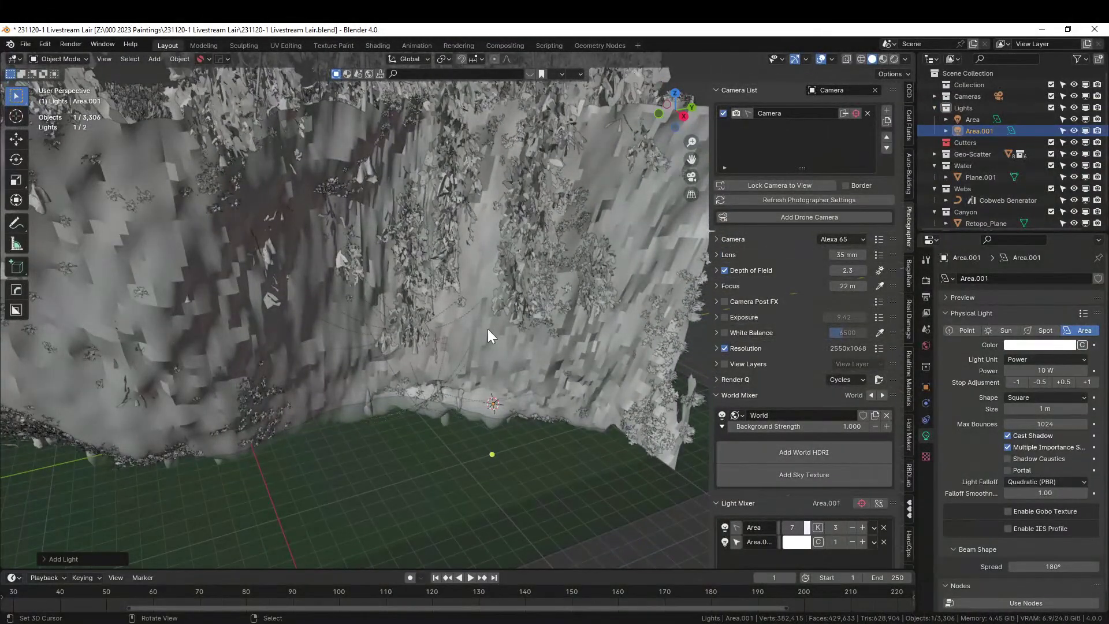
# Raise the second area light straight up from the water, high along the canyon wall.
pyautogui.press('g')
pyautogui.press('z')
pyautogui.click(549, 135)
# Rotate the second area light with the Transform tool to tilt it toward the cobwebs in the passage.
pyautogui.moveTo(550, 136); pyautogui.dragTo(336, 252, button='middle')
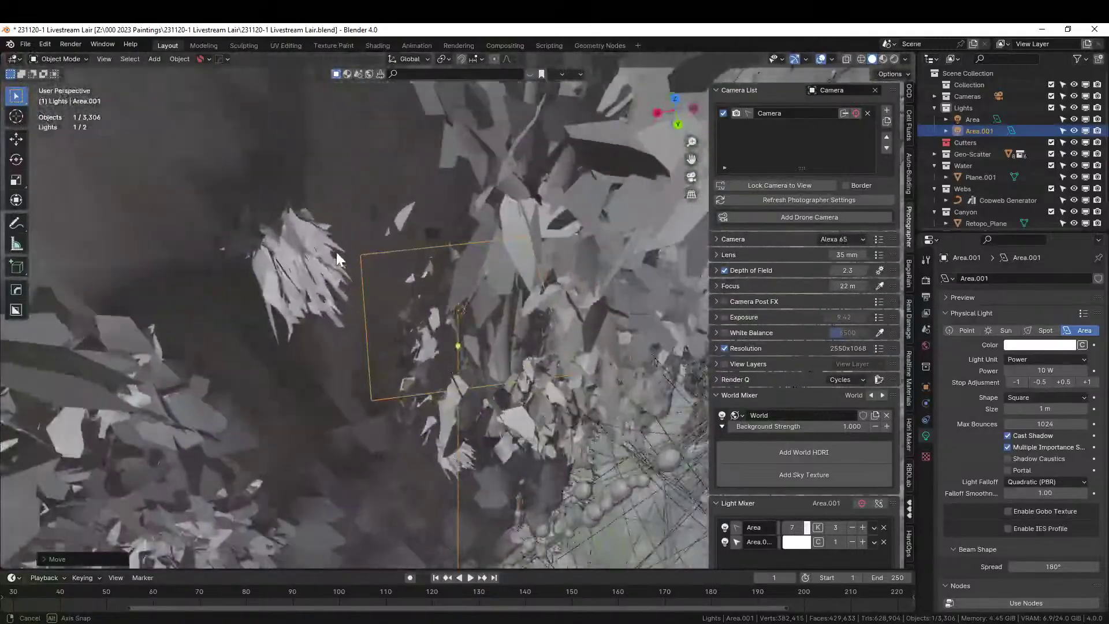
pyautogui.click(16, 200)
pyautogui.moveTo(252, 262); pyautogui.dragTo(399, 296, button='middle')
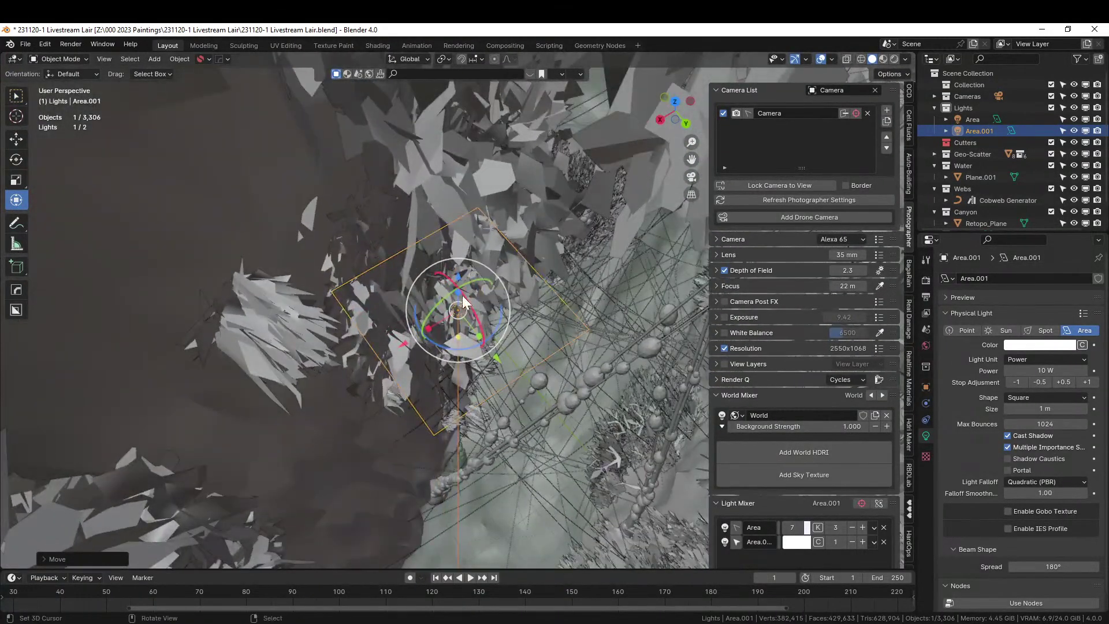
pyautogui.moveTo(448, 300); pyautogui.dragTo(442, 308)
pyautogui.moveTo(442, 308); pyautogui.dragTo(463, 365, button='middle')
pyautogui.moveTo(454, 352); pyautogui.dragTo(477, 359)
pyautogui.moveTo(477, 358); pyautogui.dragTo(445, 312, button='middle')
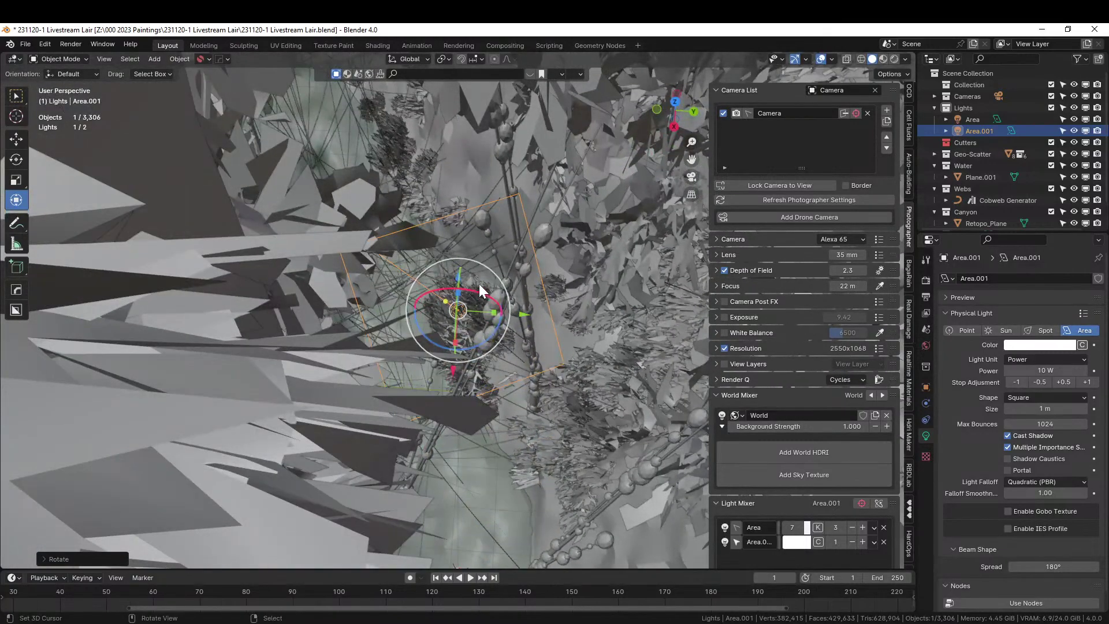
# Switch the transform orientation to Local and fine-tune the rotation of the second area light.
pyautogui.click(423, 55)
pyautogui.click(380, 105)
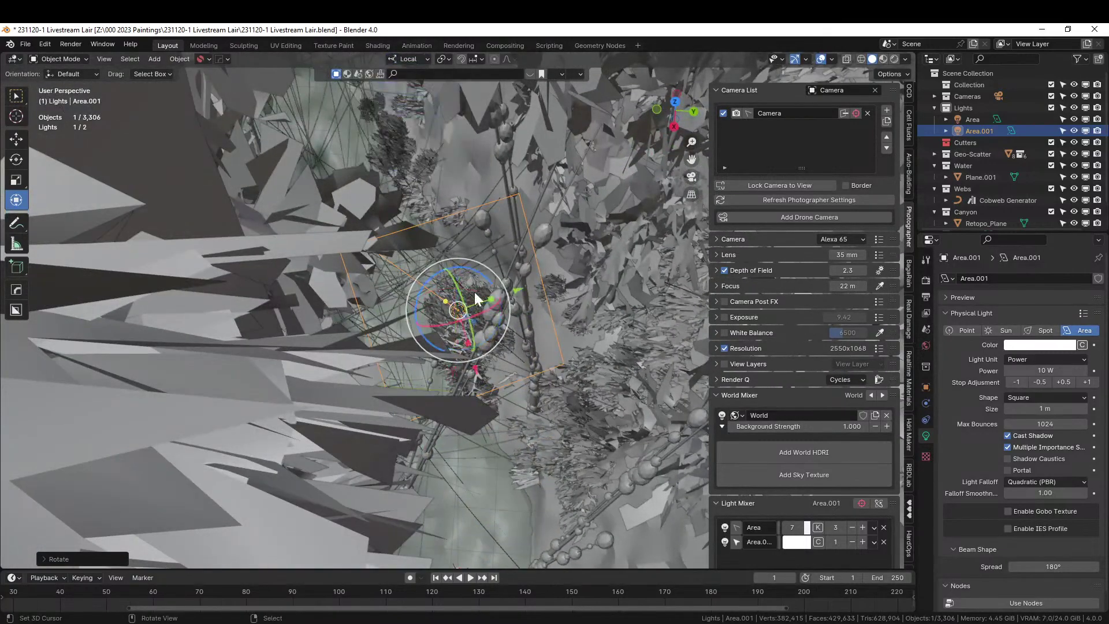
pyautogui.moveTo(494, 334); pyautogui.dragTo(500, 332)
# Set the second area light's power to 1000 W and its color temperature to 8000.
pyautogui.click(1045, 371)
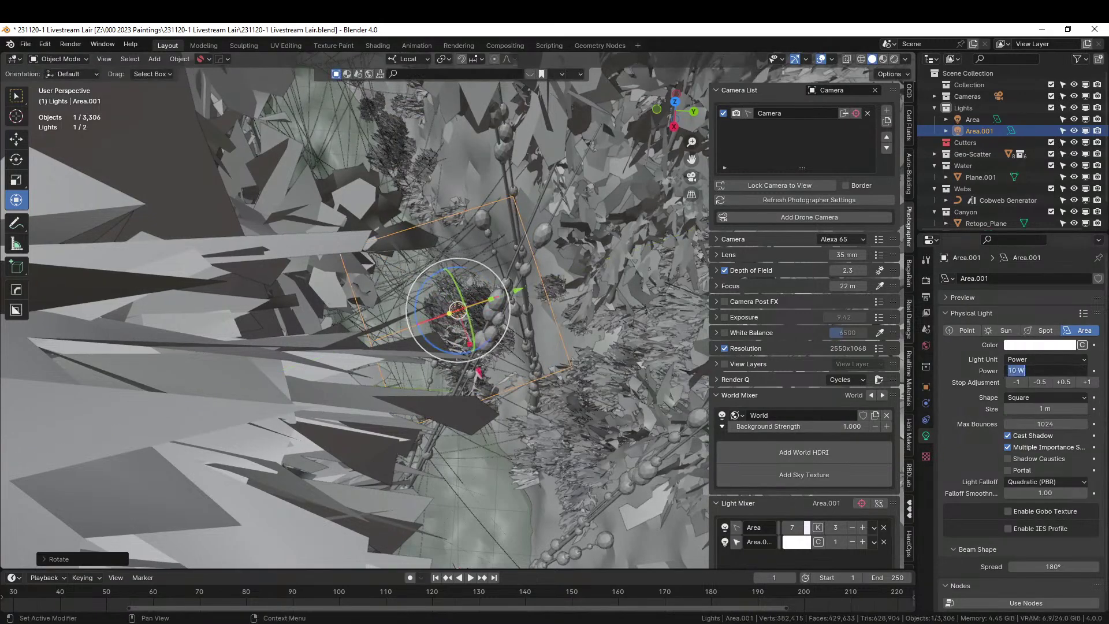
pyautogui.write('1000')
pyautogui.press('Return')
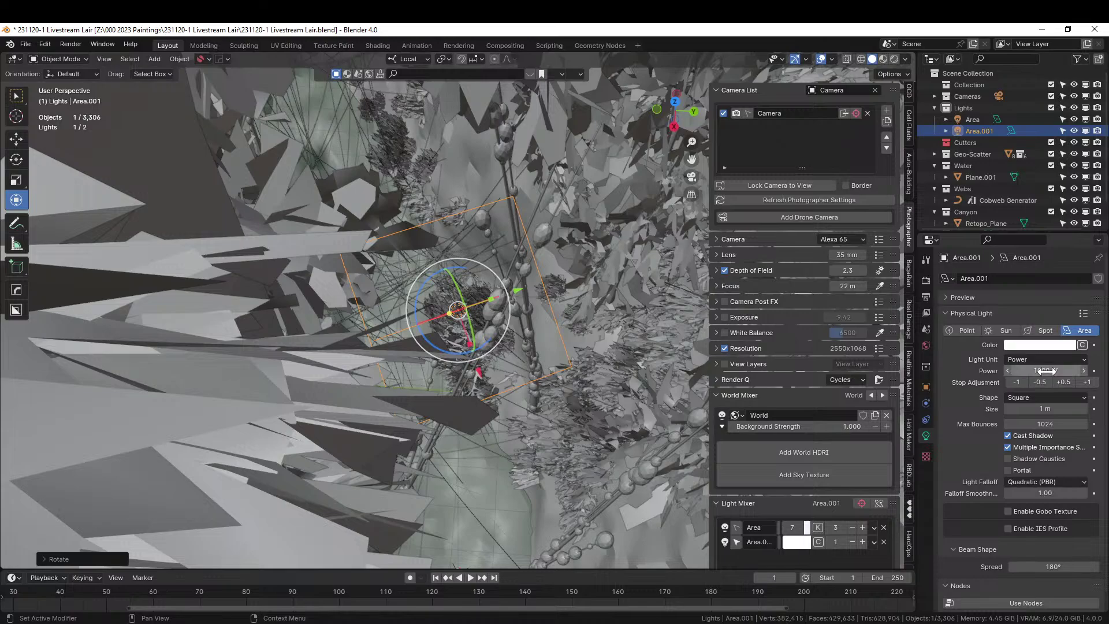
pyautogui.click(1082, 346)
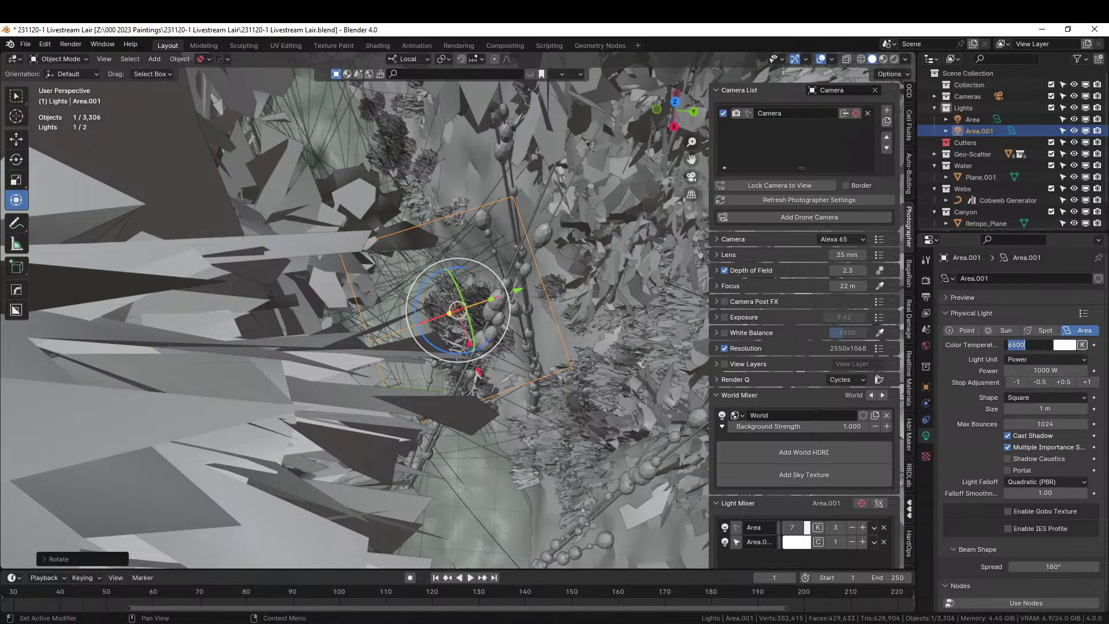
pyautogui.write('8000')
pyautogui.press('Return')
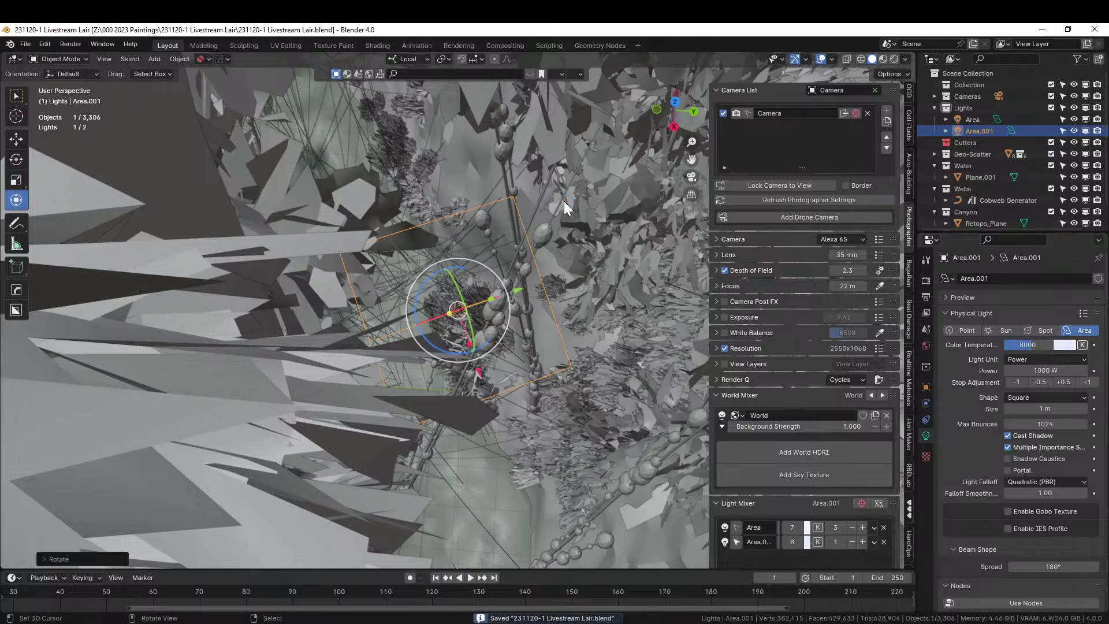
# Preview the render through the camera and compare the lighting with the first area light hidden and shown.
pyautogui.press('KP_0')
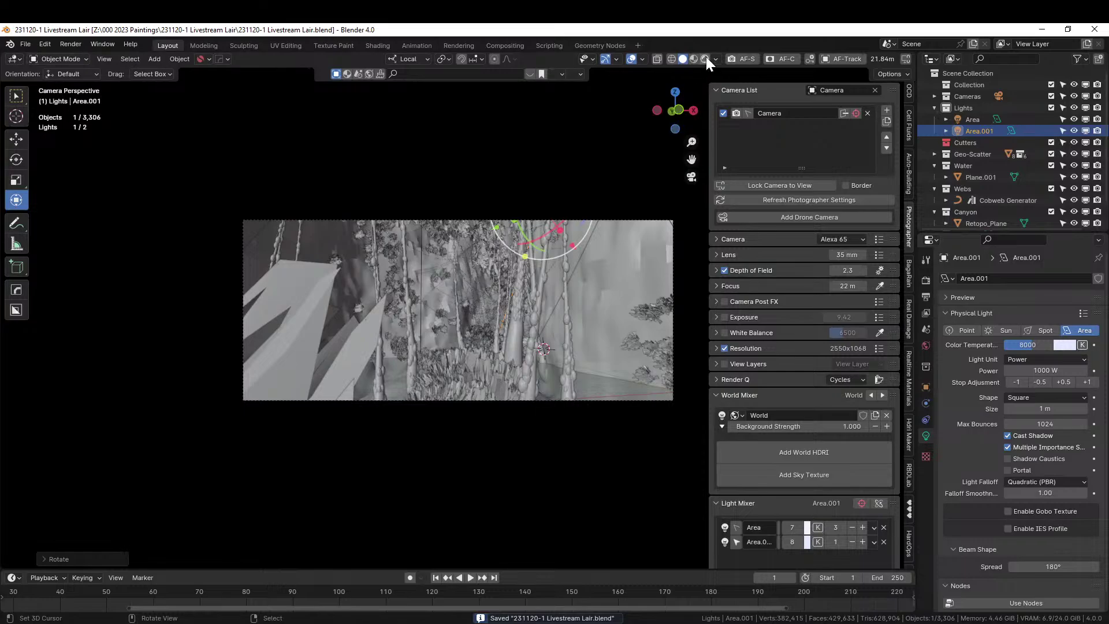
pyautogui.click(706, 56)
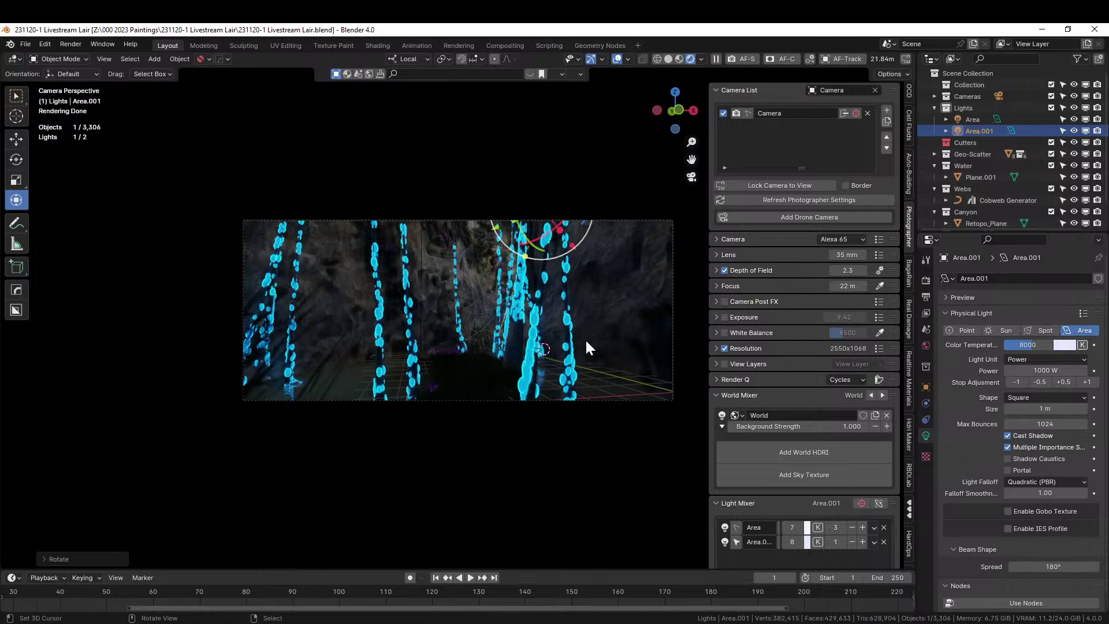
pyautogui.scroll(3, 548, 328)
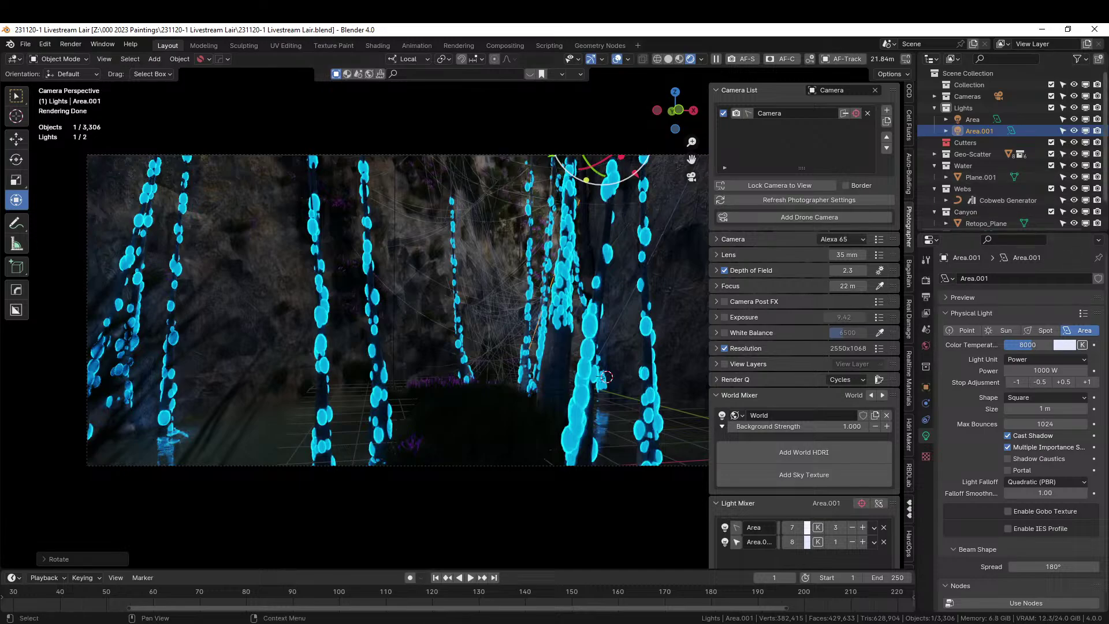
pyautogui.click(1074, 119)
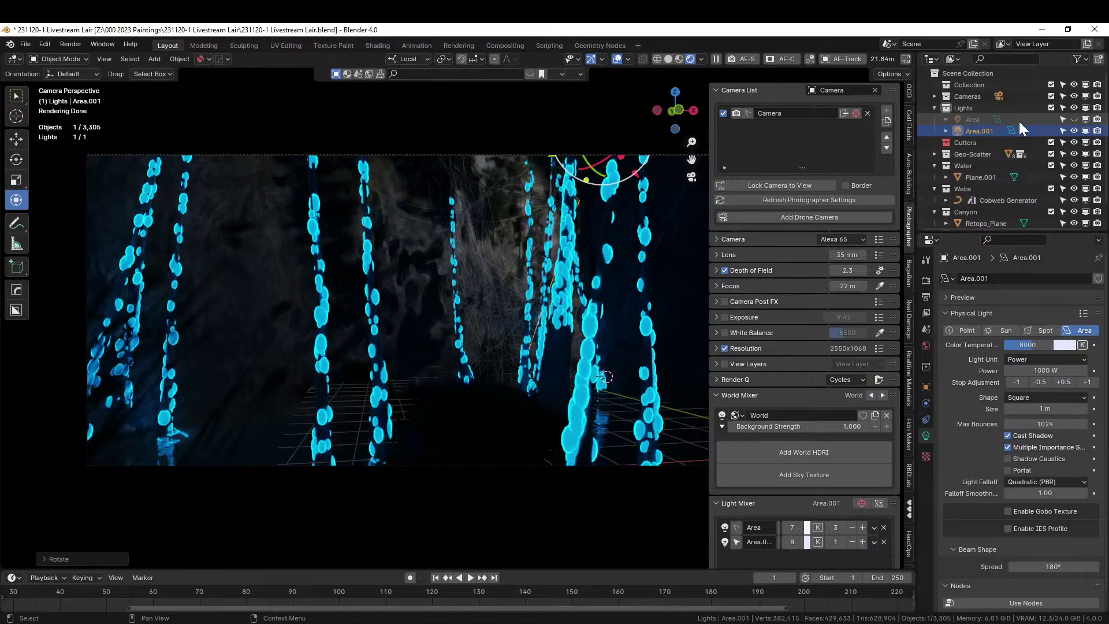
pyautogui.click(1073, 120)
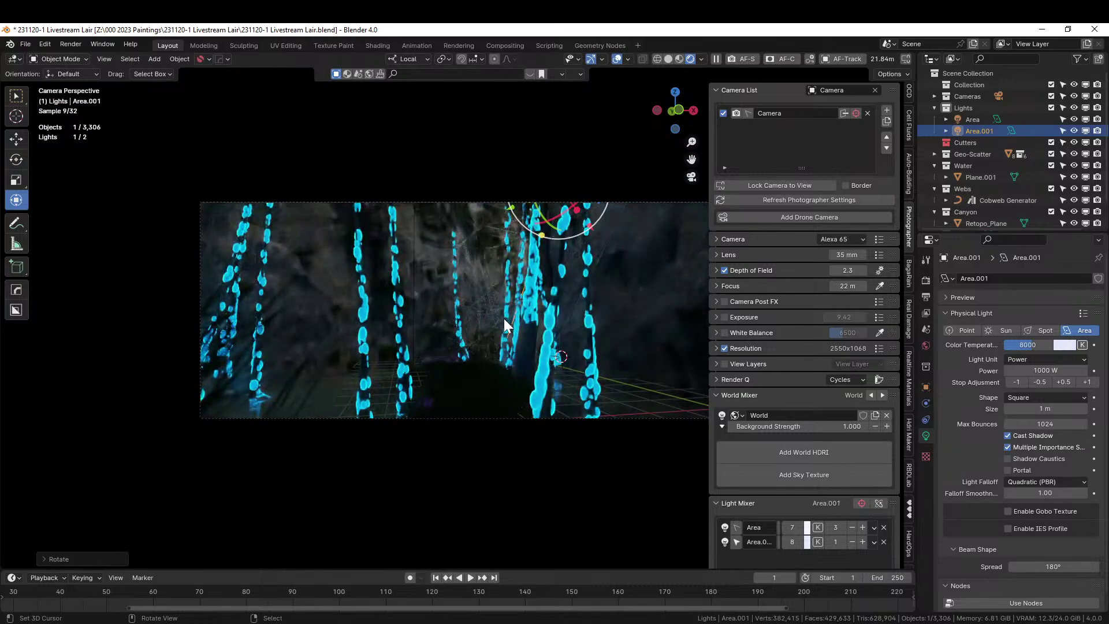
# In solid shading, walk the camera forward past the large foreground leaves.
pyautogui.click(668, 58)
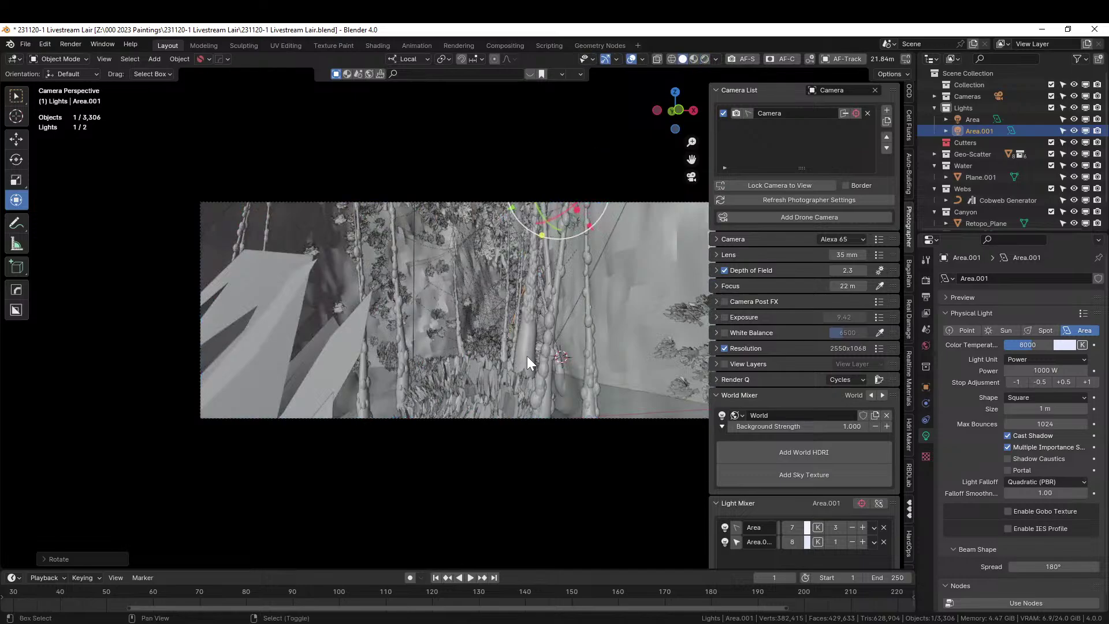
pyautogui.hotkey('shift', '`')
pyautogui.press('w')
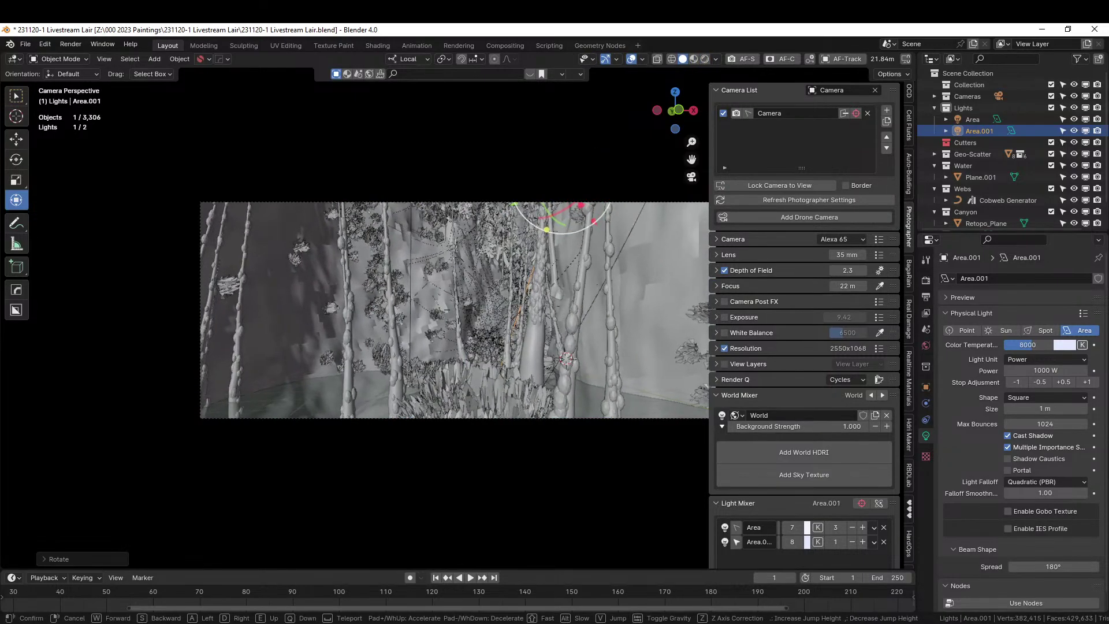
pyautogui.click(528, 357)
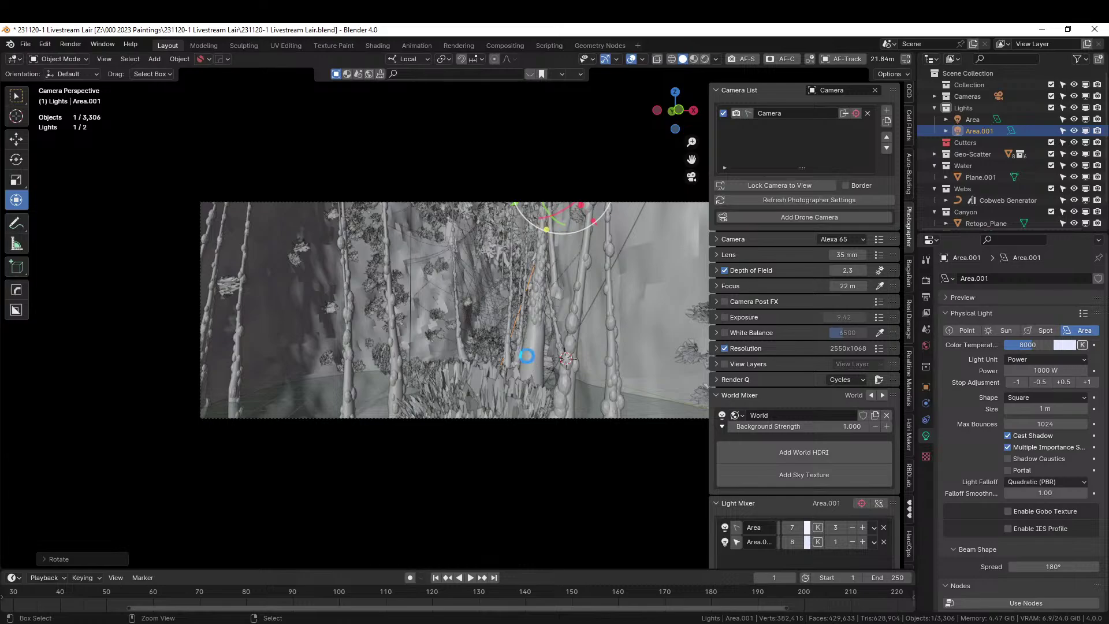
# Show the rendered view and adjust the camera's height and angle among the glowing orb trees.
pyautogui.click(702, 58)
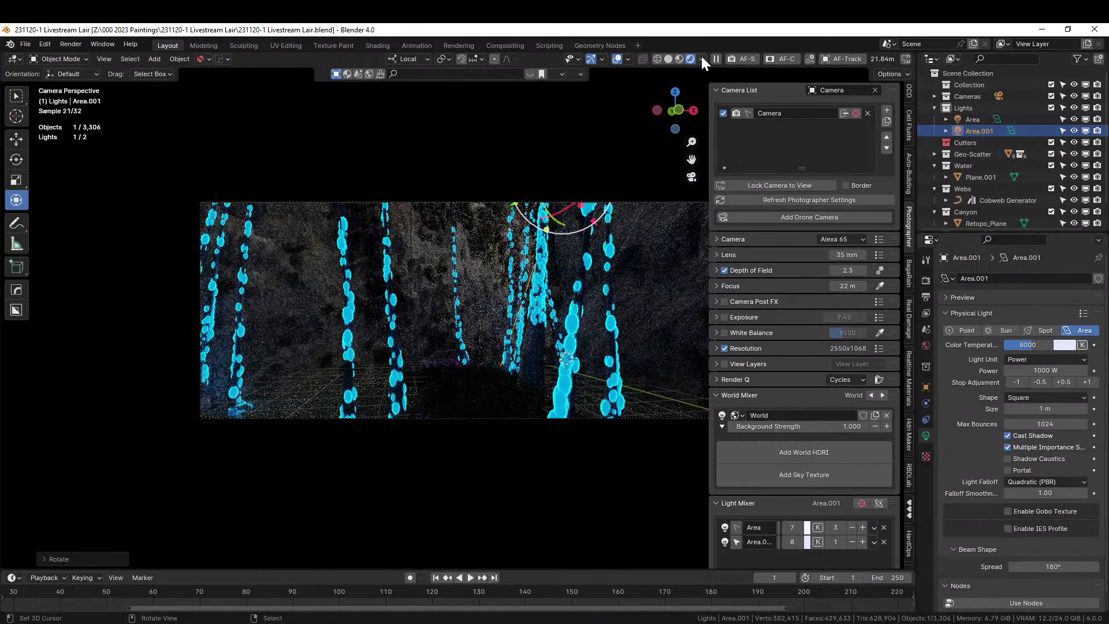
pyautogui.keyDown('ctrl'); pyautogui.scroll(-3, 564, 271); pyautogui.keyUp('ctrl')
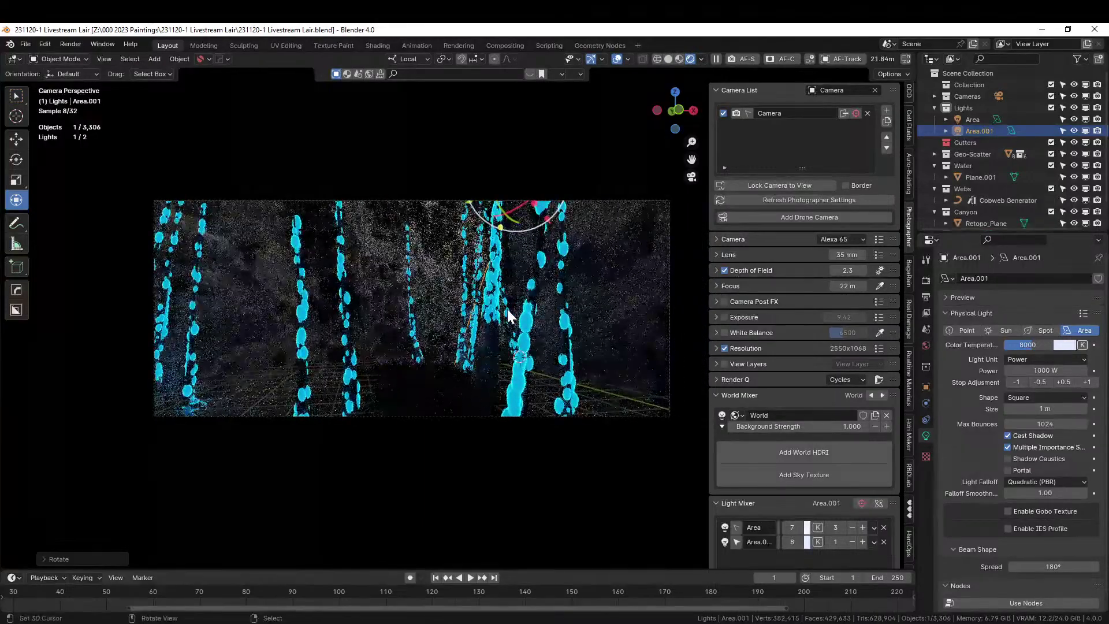
pyautogui.hotkey('shift', '`')
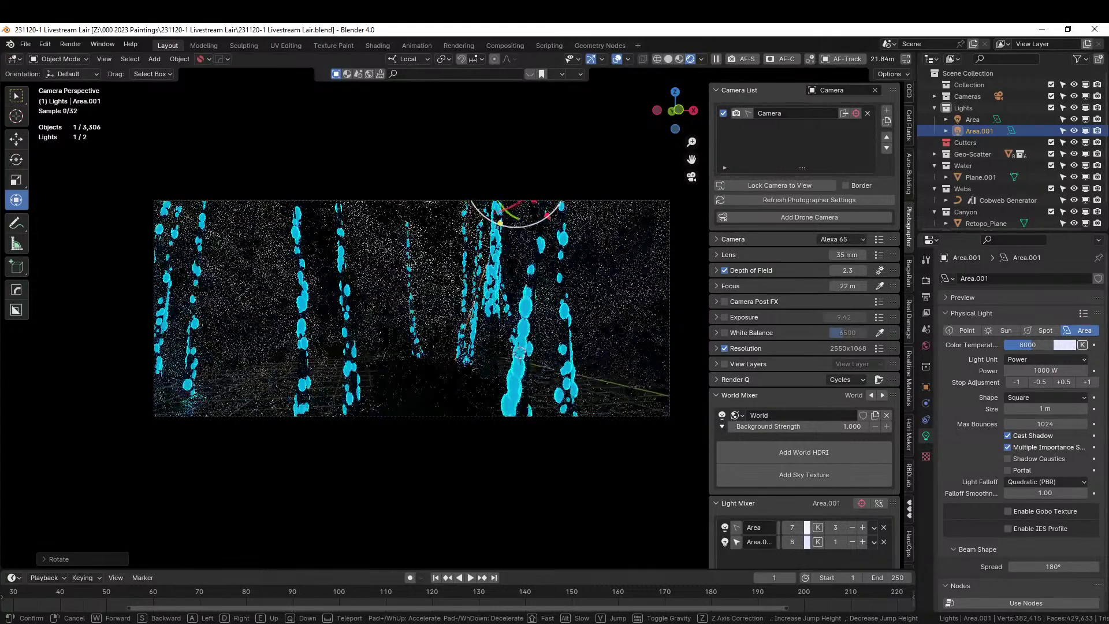
pyautogui.press('q')
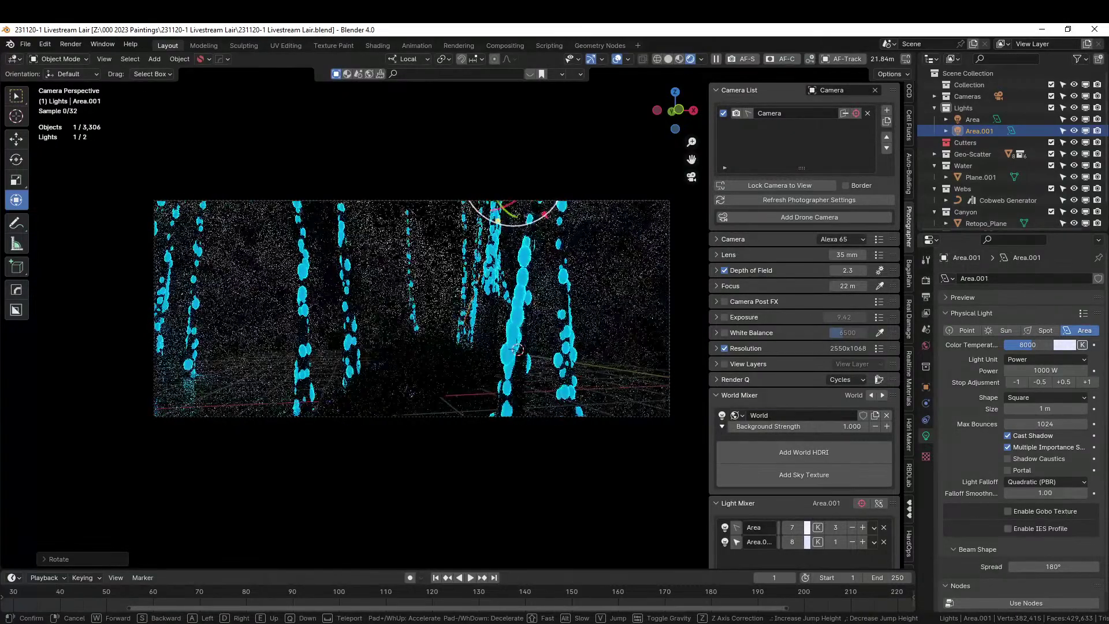
pyautogui.press('q')
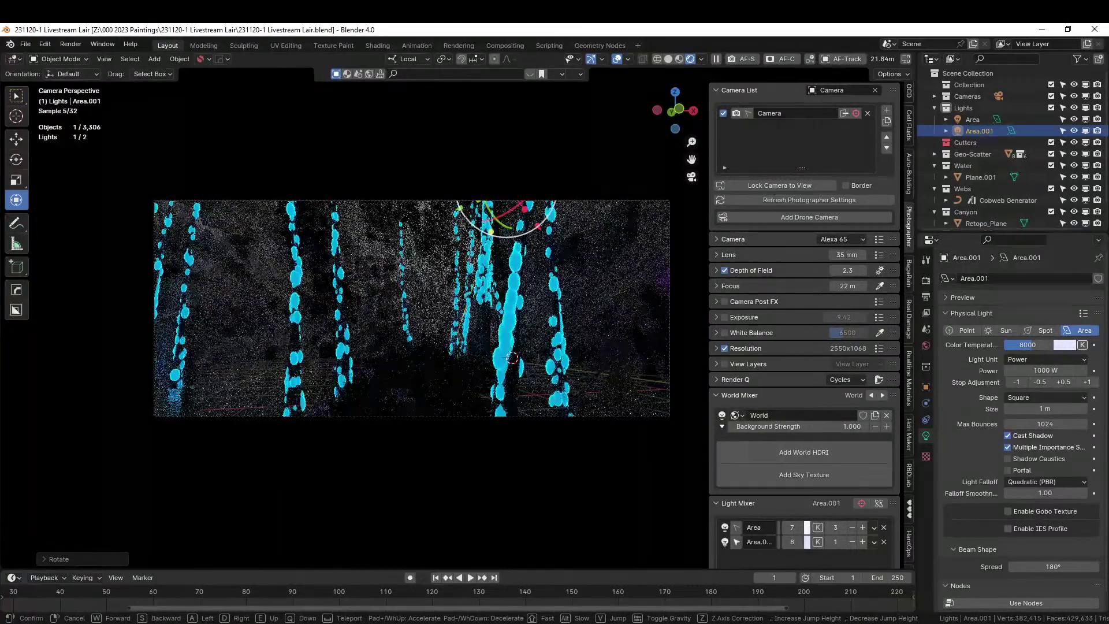
pyautogui.press('e')
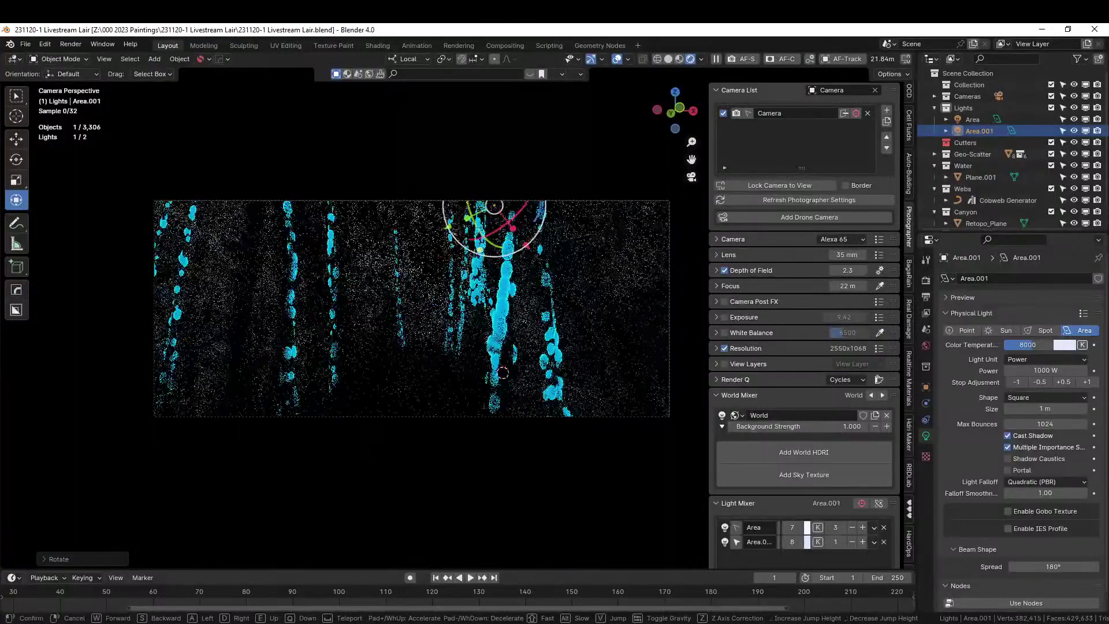
pyautogui.click(508, 315)
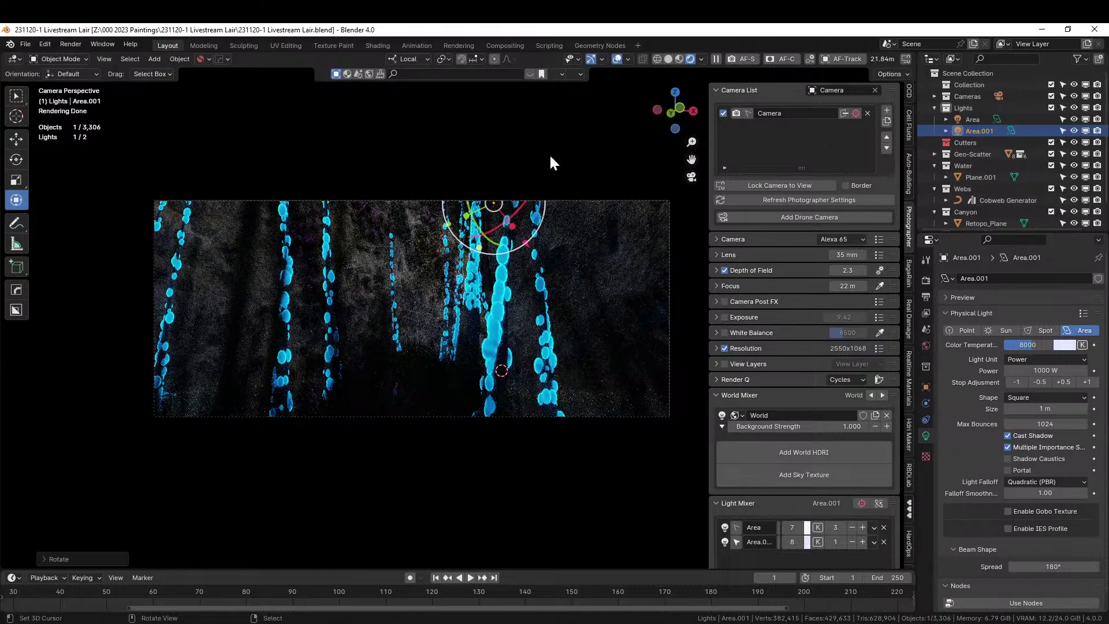
# Return to solid shading and walk the camera forward until the foreground leaves no longer block the plant mound.
pyautogui.click(668, 59)
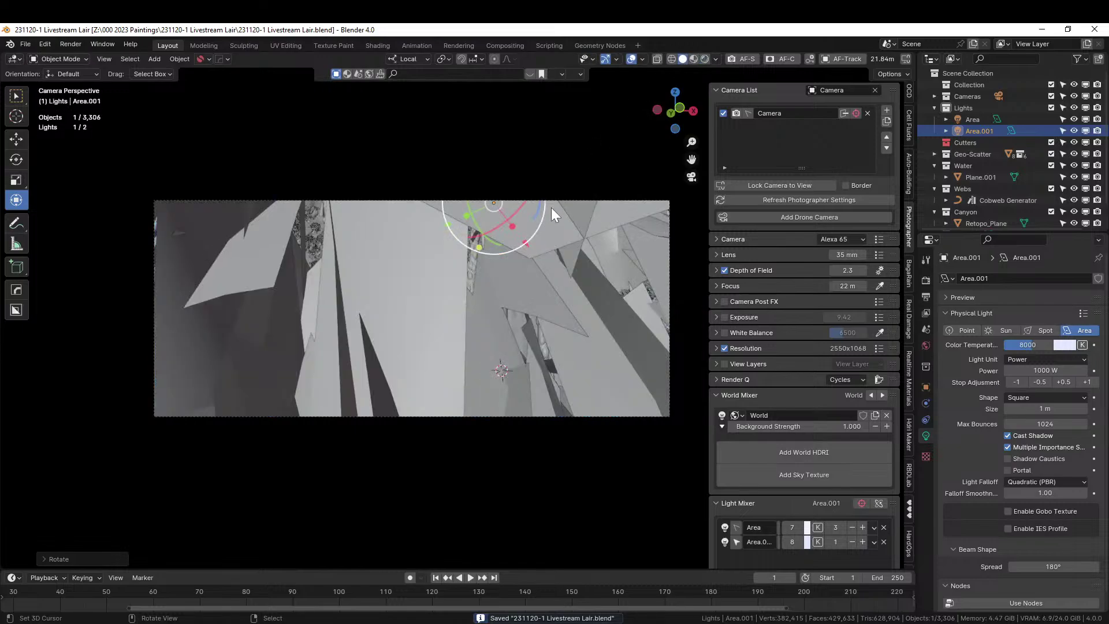
pyautogui.hotkey('shift', '`')
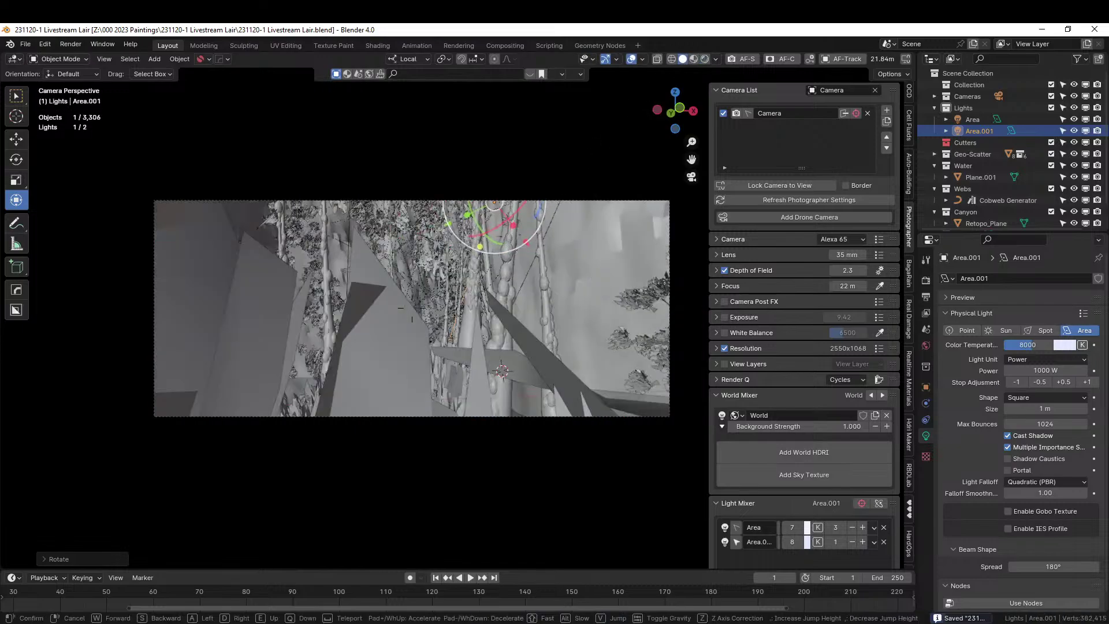
pyautogui.press('w')
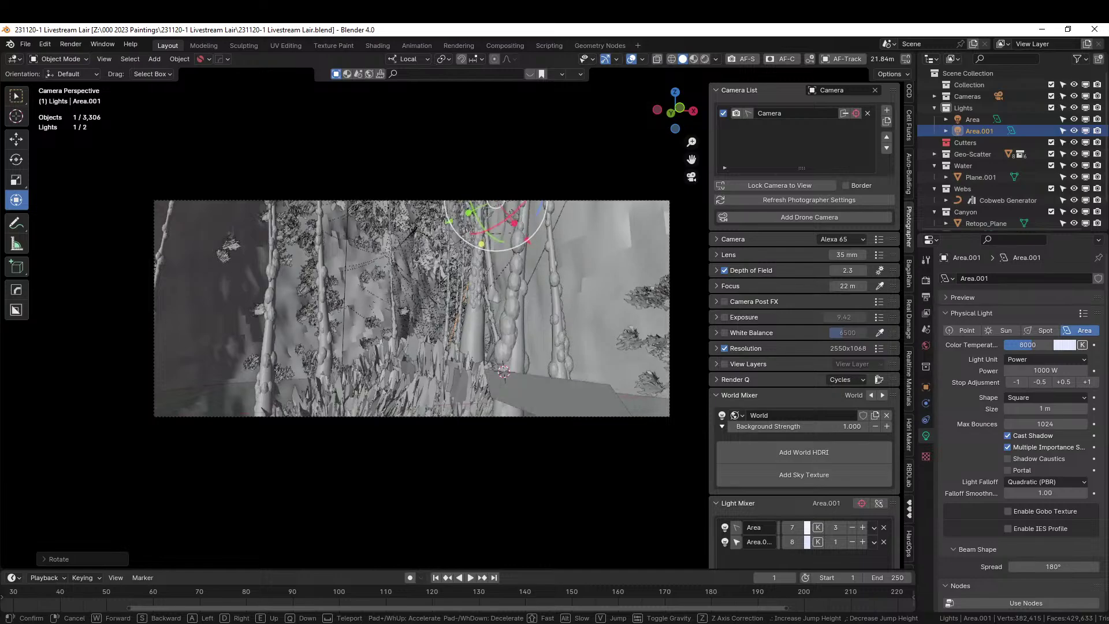
pyautogui.click(551, 270)
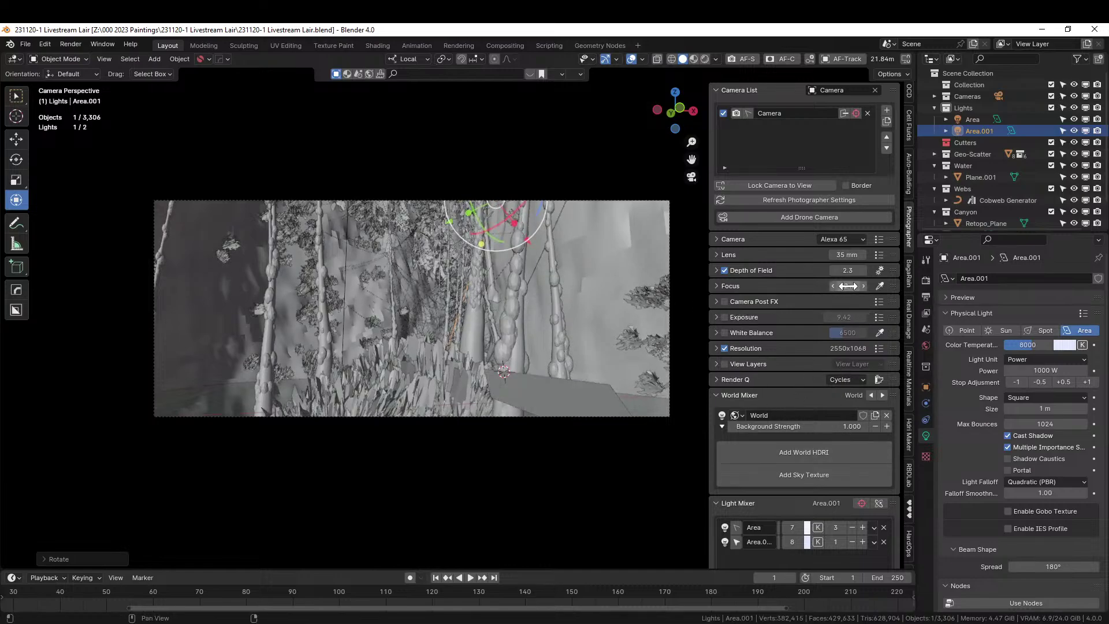
# Expand the camera's lens settings and set the focal length to 28 mm.
pyautogui.click(844, 256)
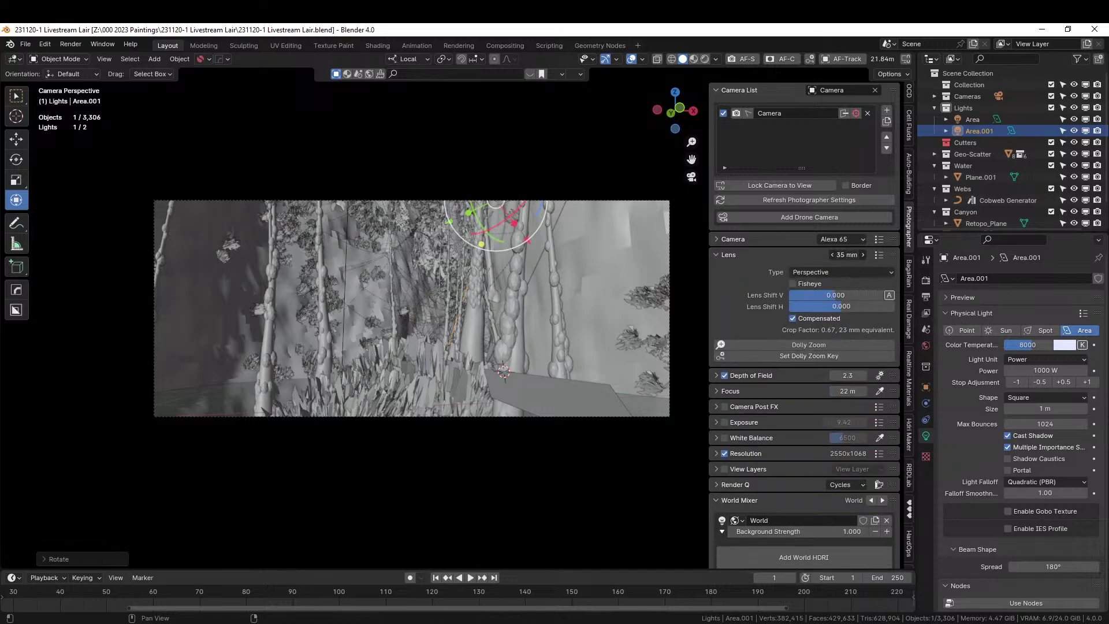
pyautogui.click(844, 255)
pyautogui.write('28')
pyautogui.press('Return')
# Reframe the wider camera view by shifting it sideways and turning it, and preview the rendered result.
pyautogui.hotkey('shift', '`')
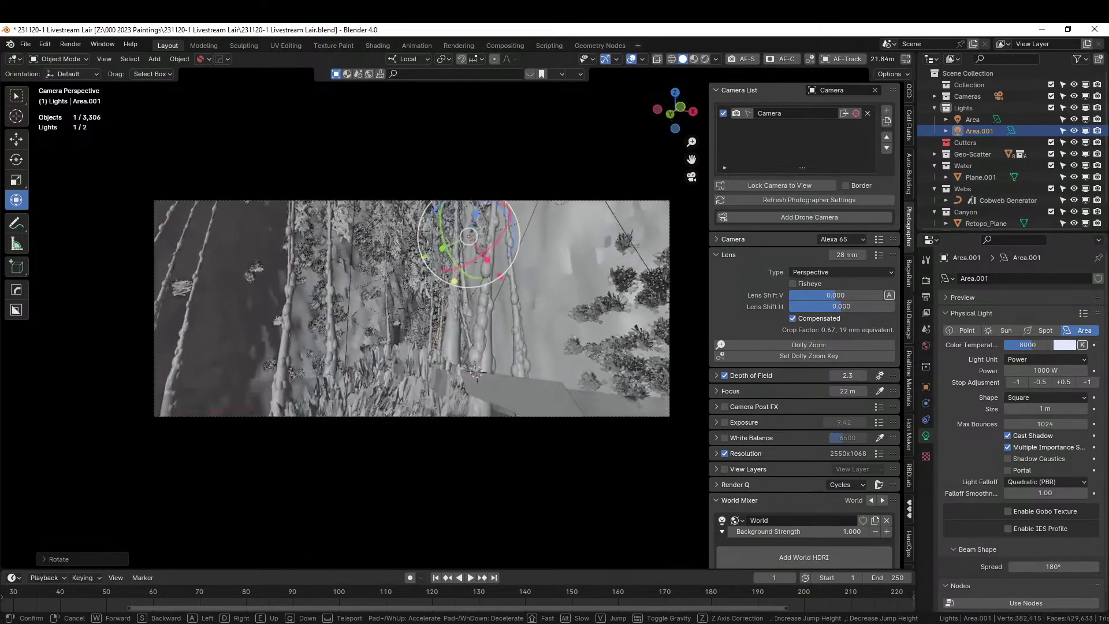
pyautogui.press('a')
pyautogui.press('d')
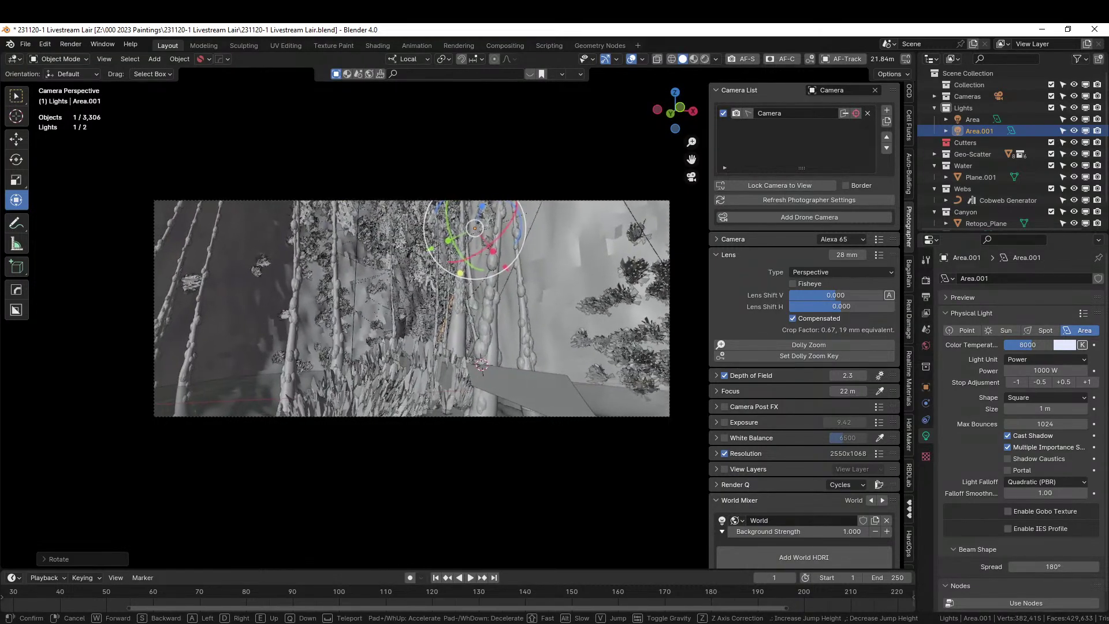
pyautogui.click(546, 310)
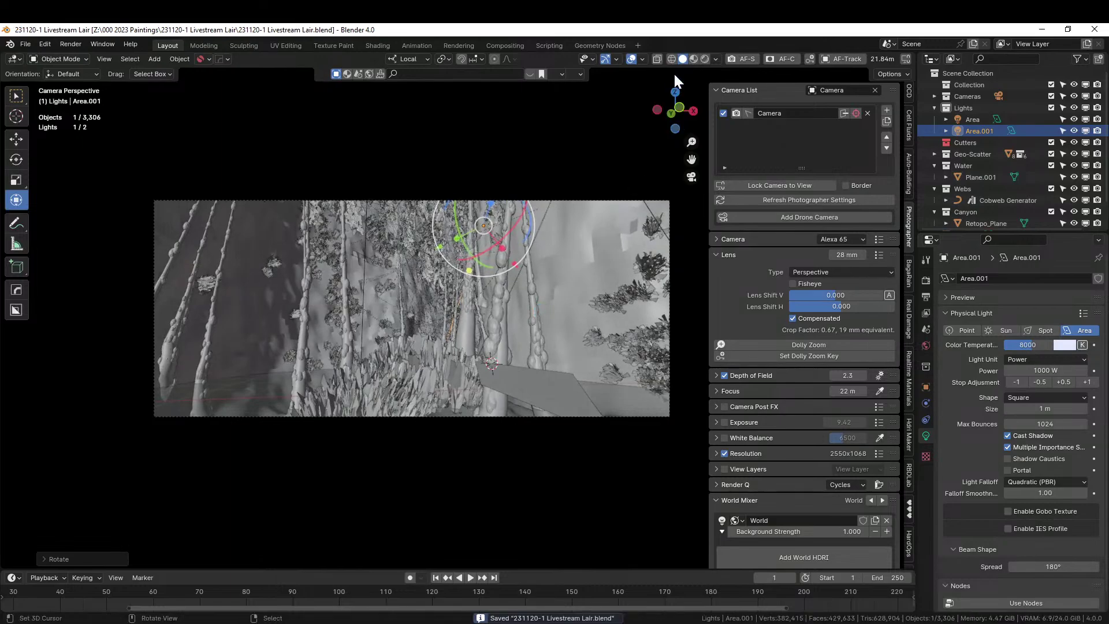
pyautogui.click(707, 58)
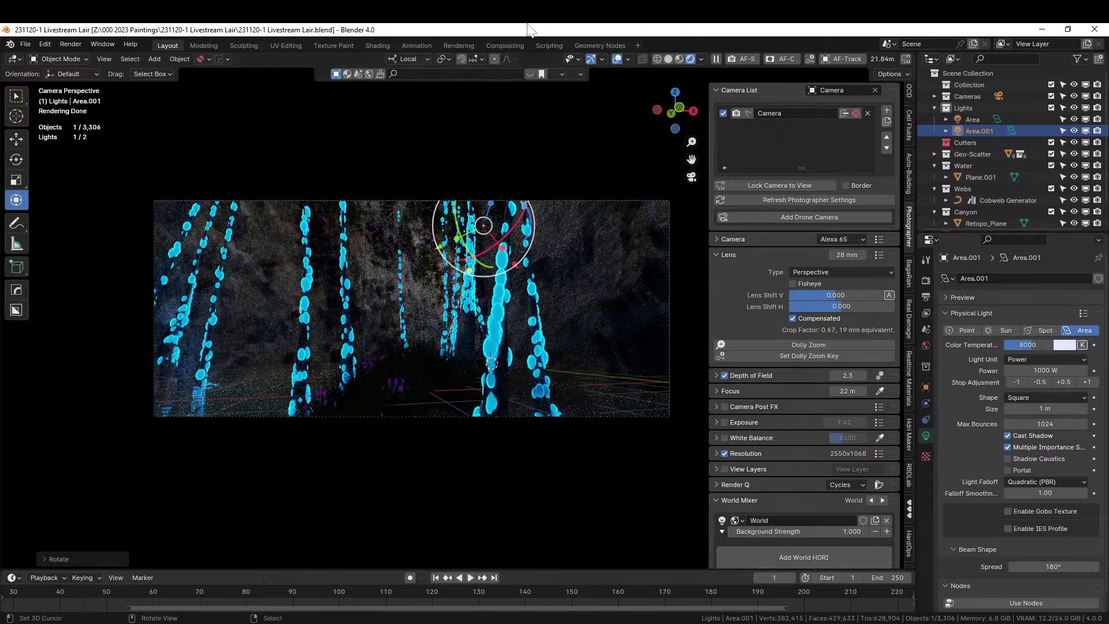
# Switch to solid shading, delete the hidden Plane object and unhide the Sphere ext spider.
pyautogui.click(668, 58)
pyautogui.scroll(5, 473, 331)
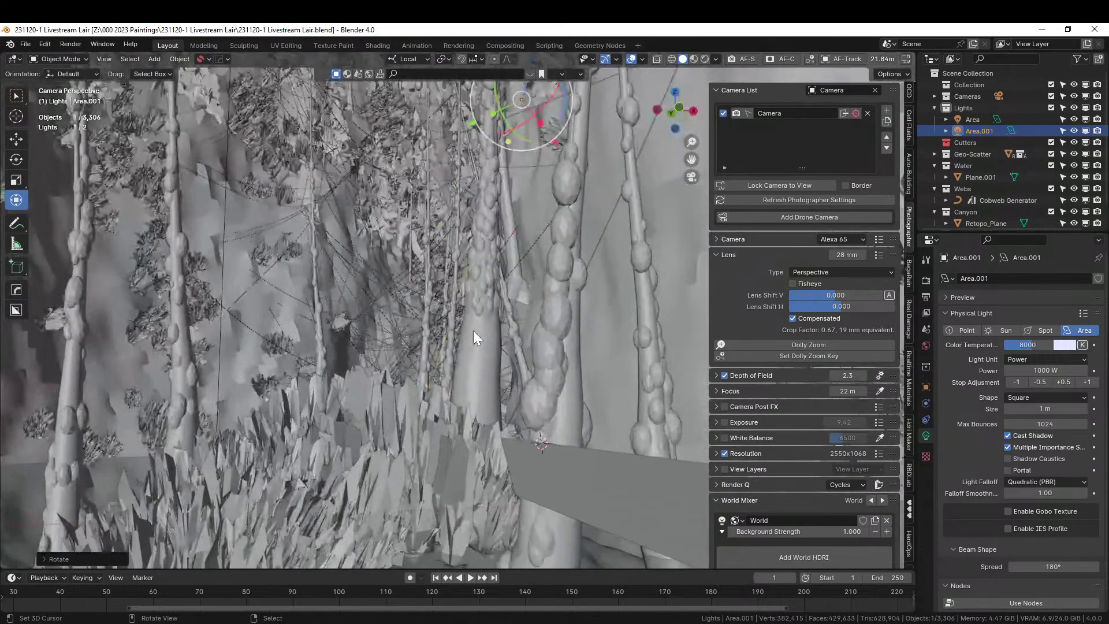
pyautogui.scroll(3, 473, 330)
pyautogui.scroll(-5, 454, 346)
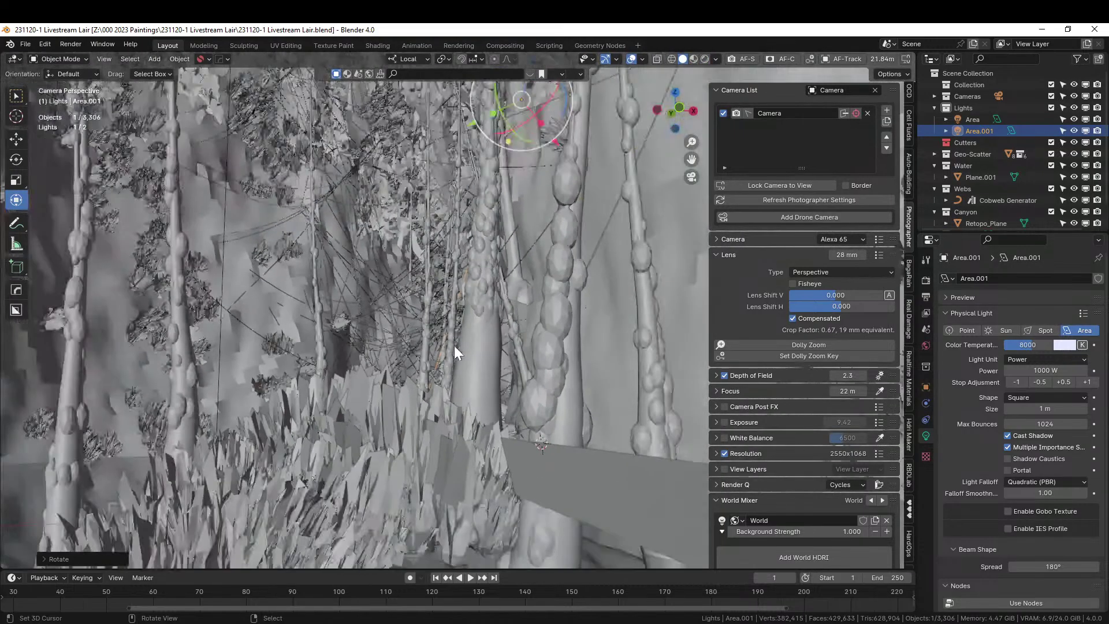
pyautogui.moveTo(455, 346); pyautogui.dragTo(543, 469, button='middle')
pyautogui.scroll(-2, 1034, 181)
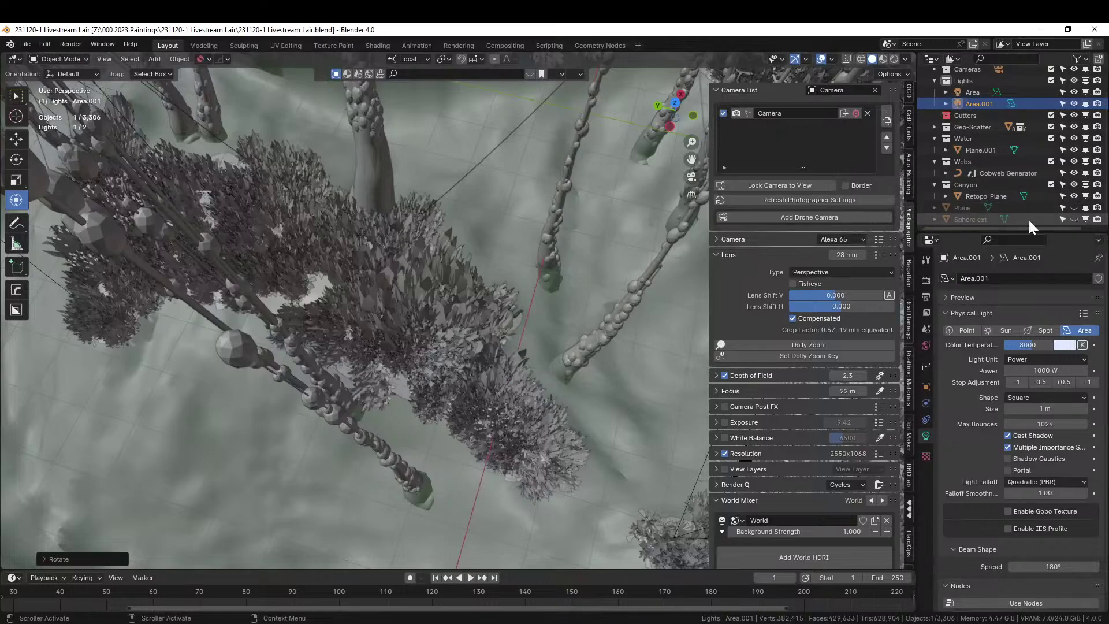
pyautogui.click(972, 210)
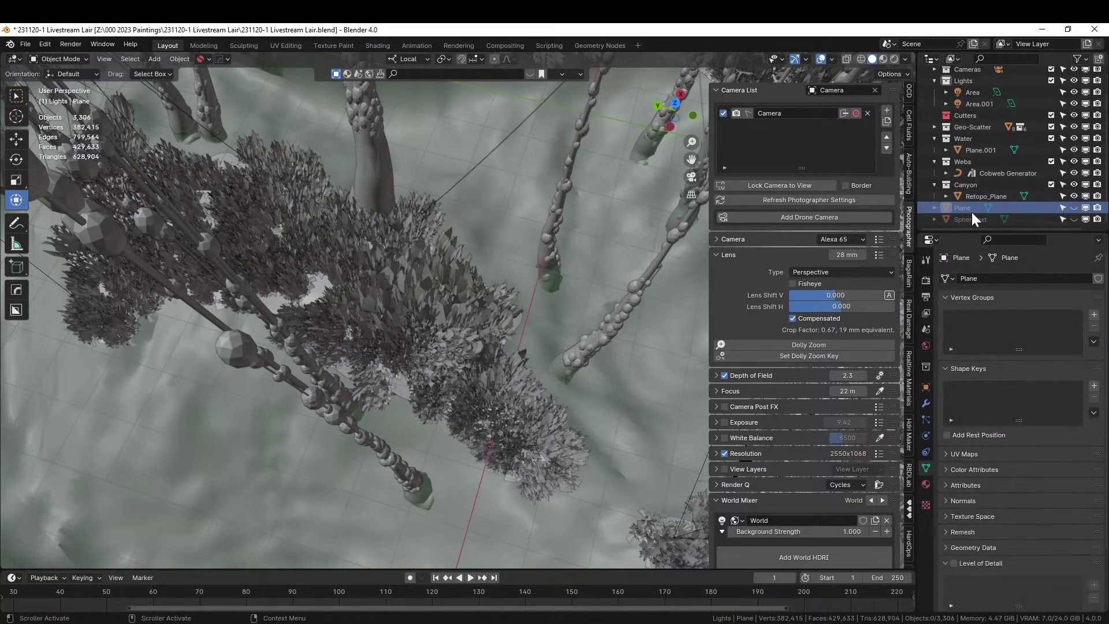
pyautogui.press('x')
pyautogui.click(1074, 219)
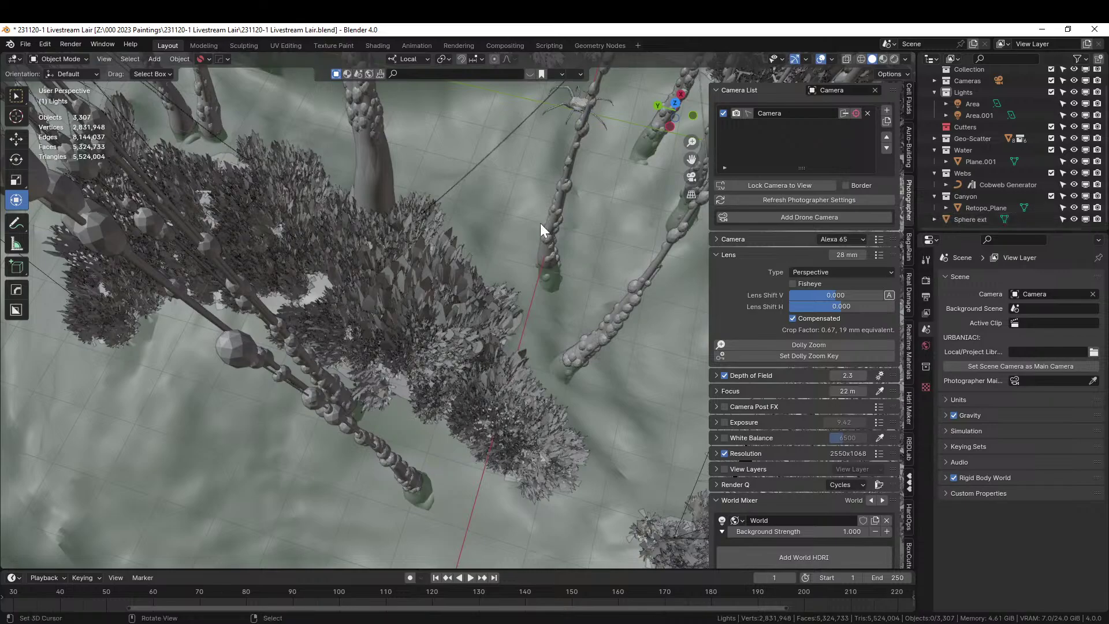
# Move the spider from above to the far side of the plant mound, and raise it above the plants in camera view.
pyautogui.moveTo(540, 223); pyautogui.dragTo(540, 223, button='middle')
pyautogui.click(545, 174)
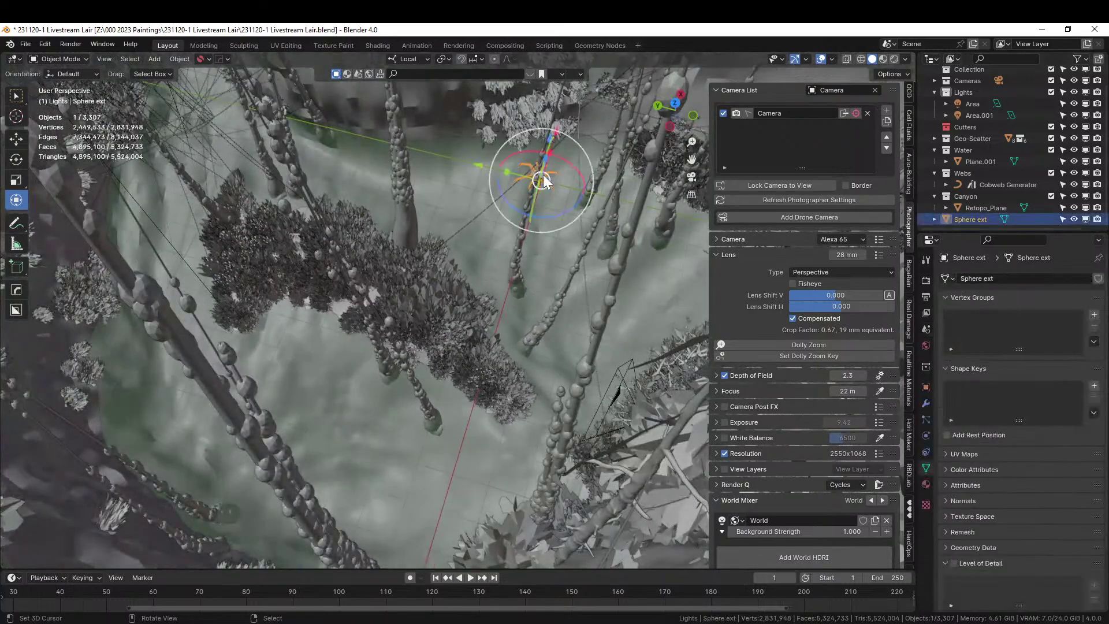
pyautogui.press('KP_7')
pyautogui.scroll(-4, 506, 223)
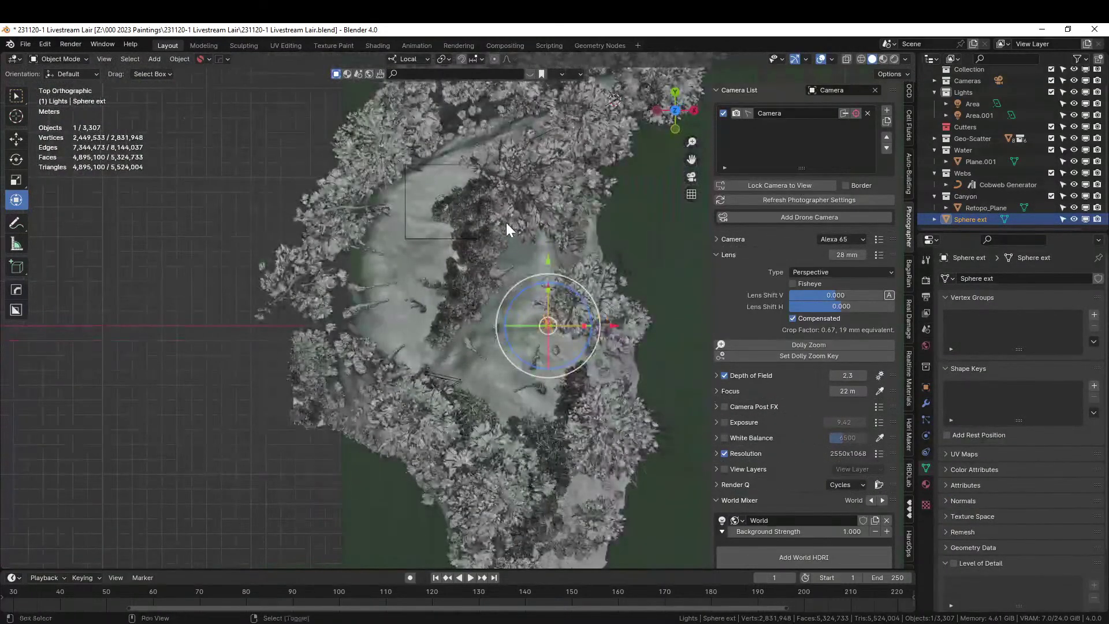
pyautogui.press('g')
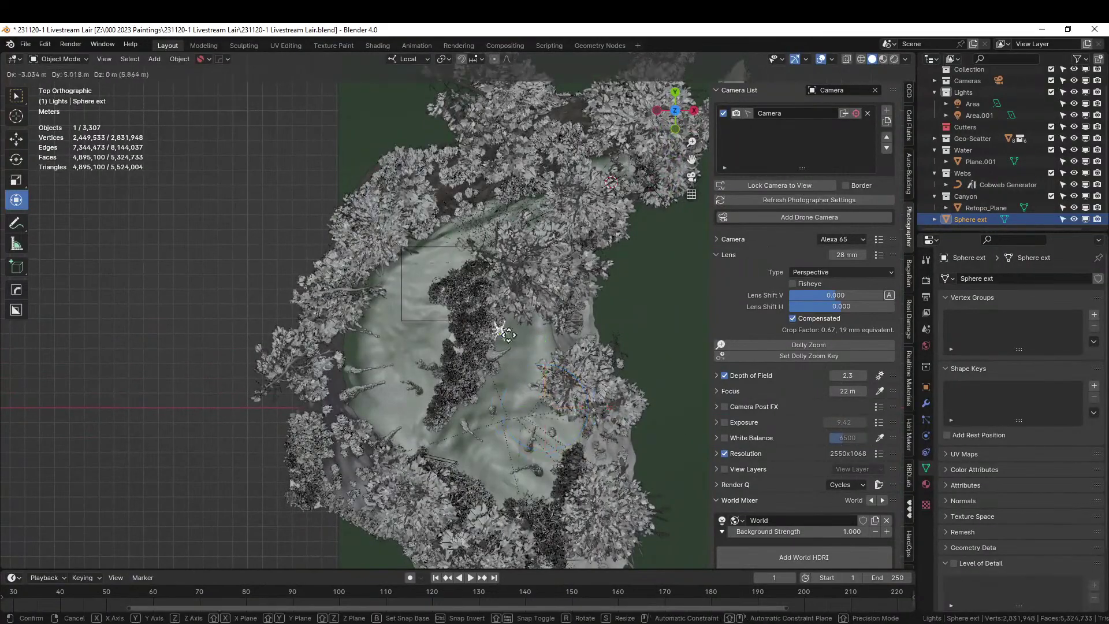
pyautogui.click(477, 249)
pyautogui.press('KP_0')
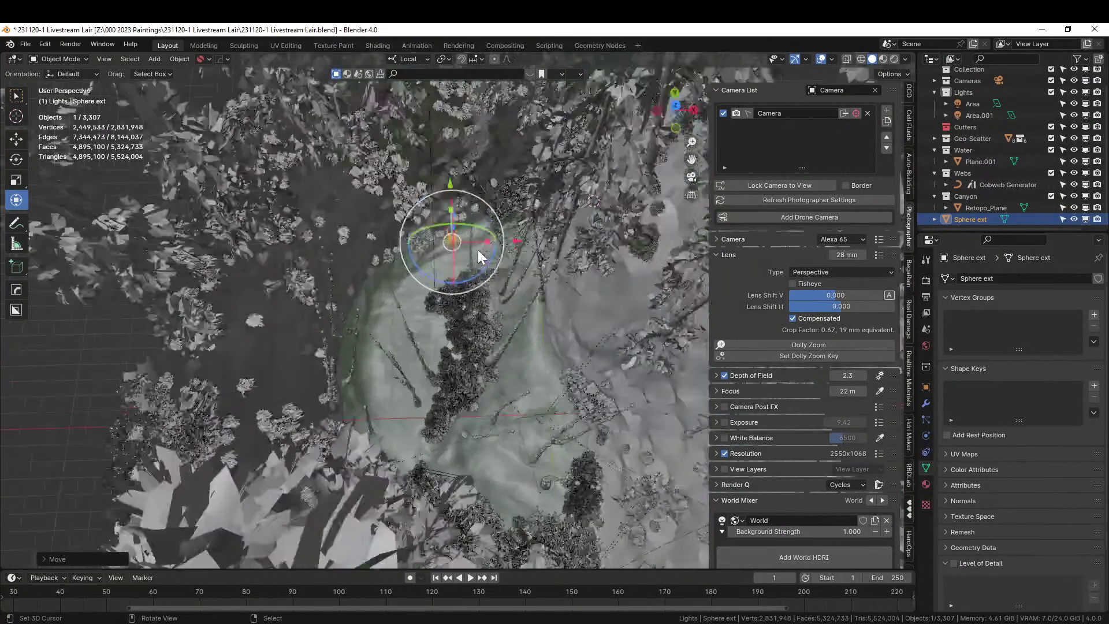
pyautogui.press('g')
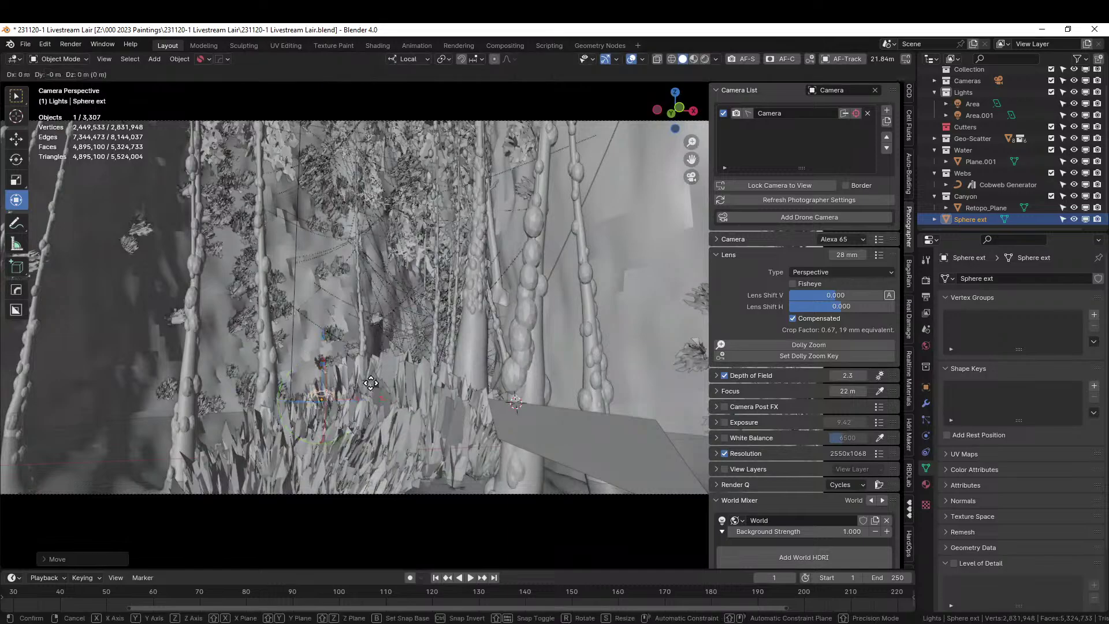
pyautogui.click(376, 297)
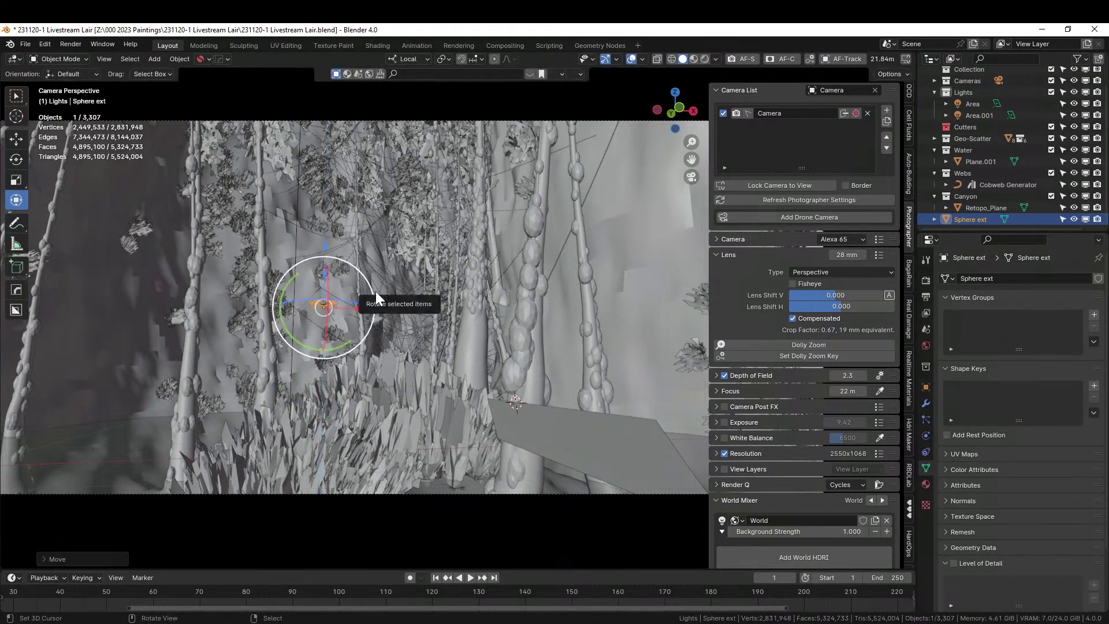
# Rotate the spider upright so it clings to the cave wall, and shift it closer to the rock.
pyautogui.press('KP_Decimal')
pyautogui.moveTo(379, 300); pyautogui.dragTo(458, 357, button='middle')
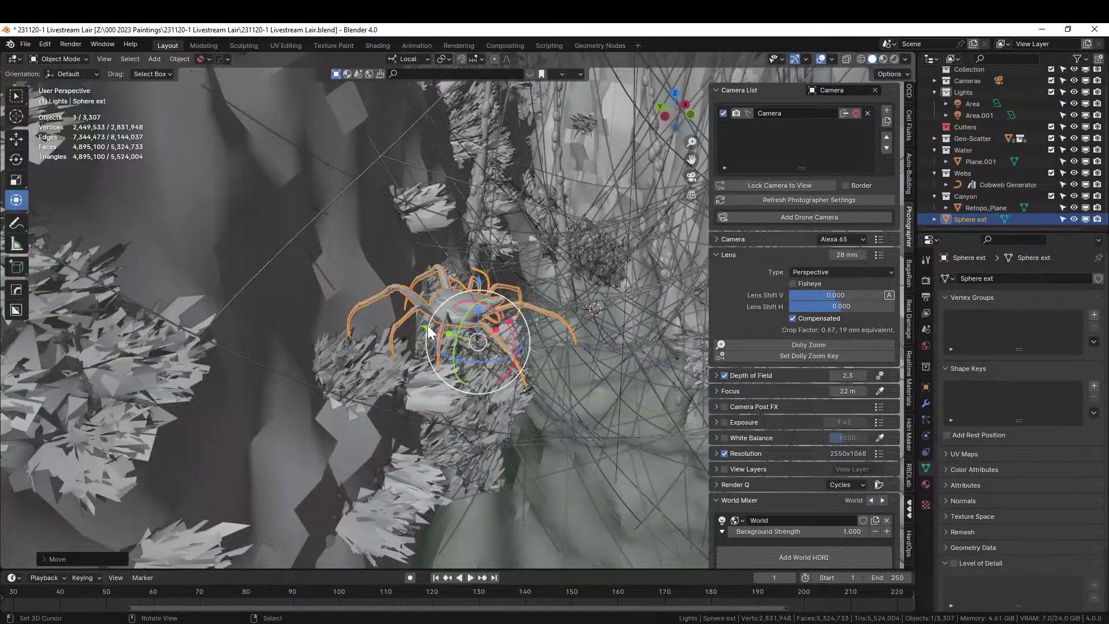
pyautogui.moveTo(432, 331); pyautogui.dragTo(325, 300)
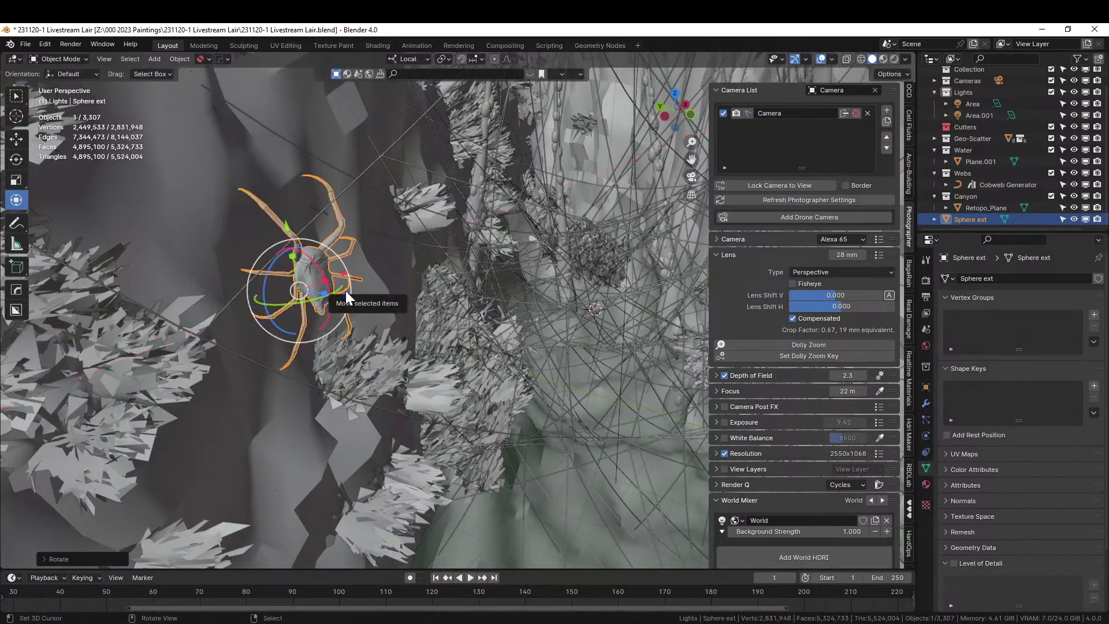
pyautogui.moveTo(345, 290); pyautogui.dragTo(411, 367, button='middle')
pyautogui.moveTo(483, 323); pyautogui.dragTo(461, 323)
pyautogui.moveTo(461, 322); pyautogui.dragTo(234, 329, button='middle')
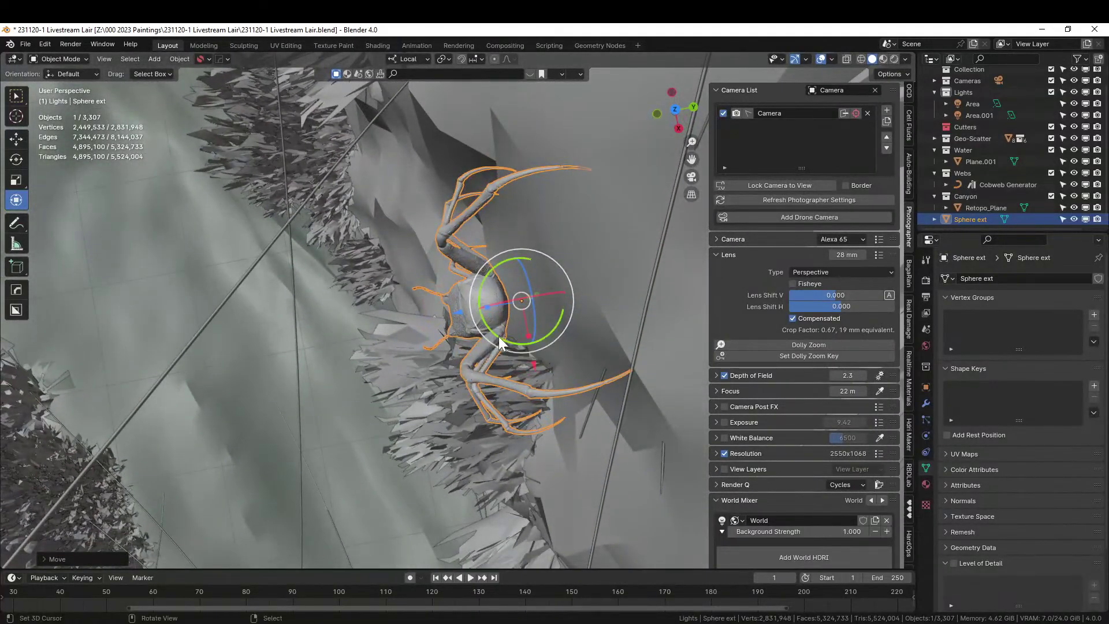
# Fine-tune the spider's angle and position against the wall, return to the camera view and save the file.
pyautogui.moveTo(499, 342); pyautogui.dragTo(472, 314)
pyautogui.moveTo(474, 313); pyautogui.dragTo(556, 219, button='middle')
pyautogui.press('KP_0')
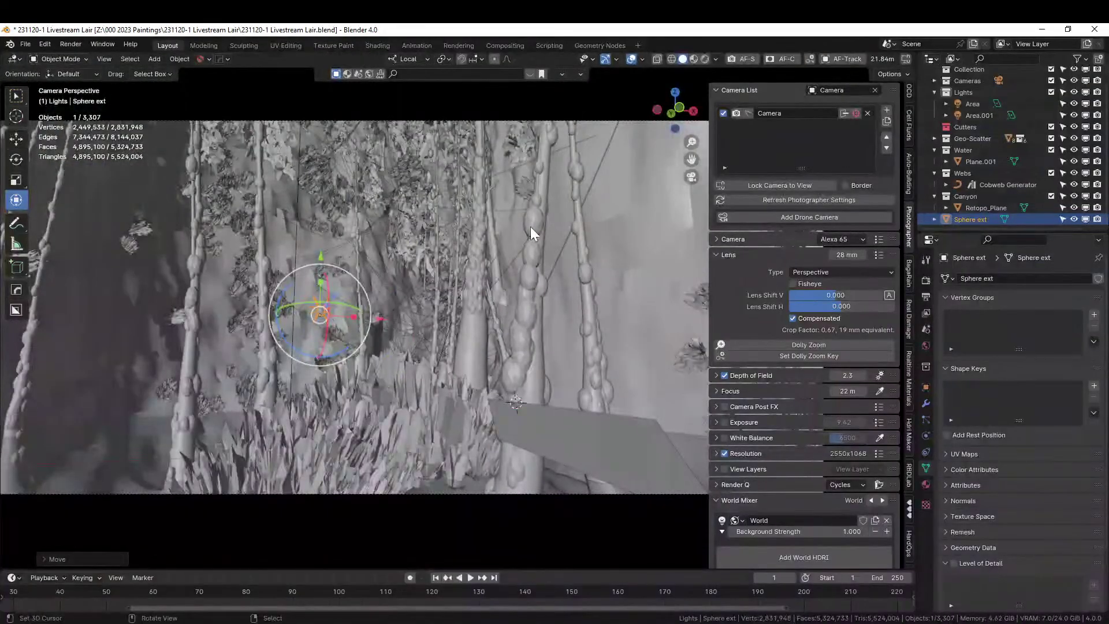
pyautogui.hotkey('ctrl', 's')
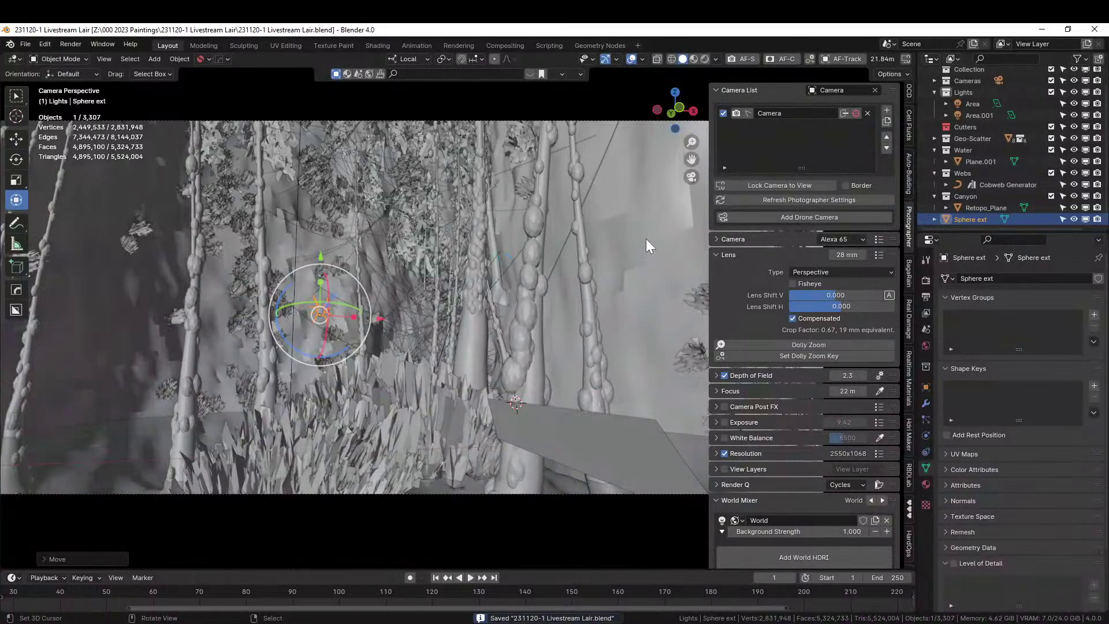
# Preview the rendered camera view and examine how the spider reads on the cave wall.
pyautogui.click(992, 91)
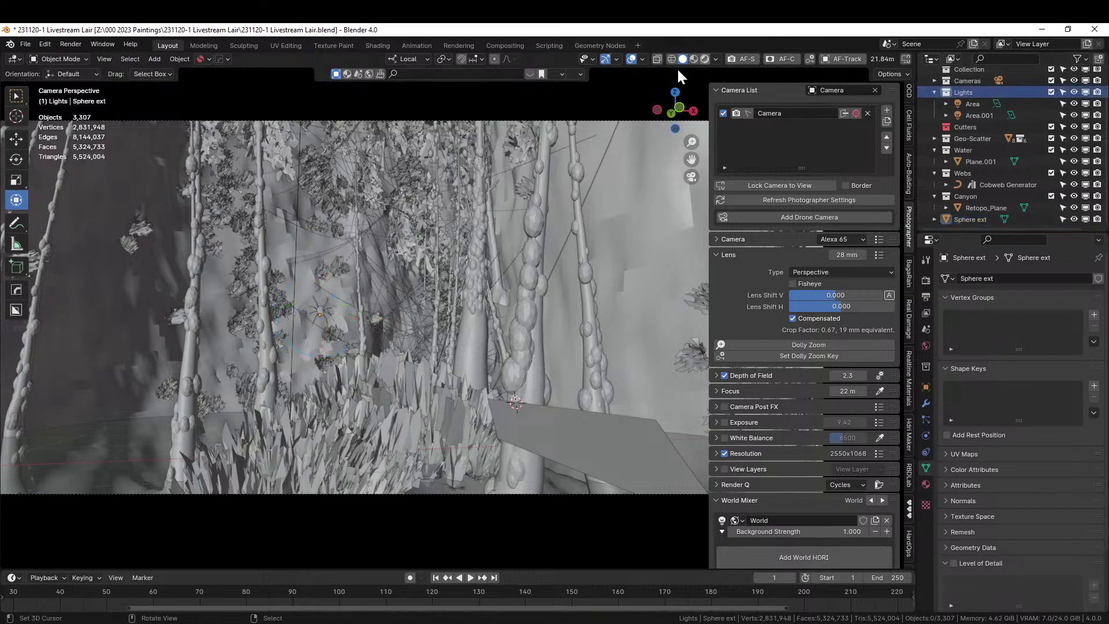
pyautogui.hotkey('shift', 'z')
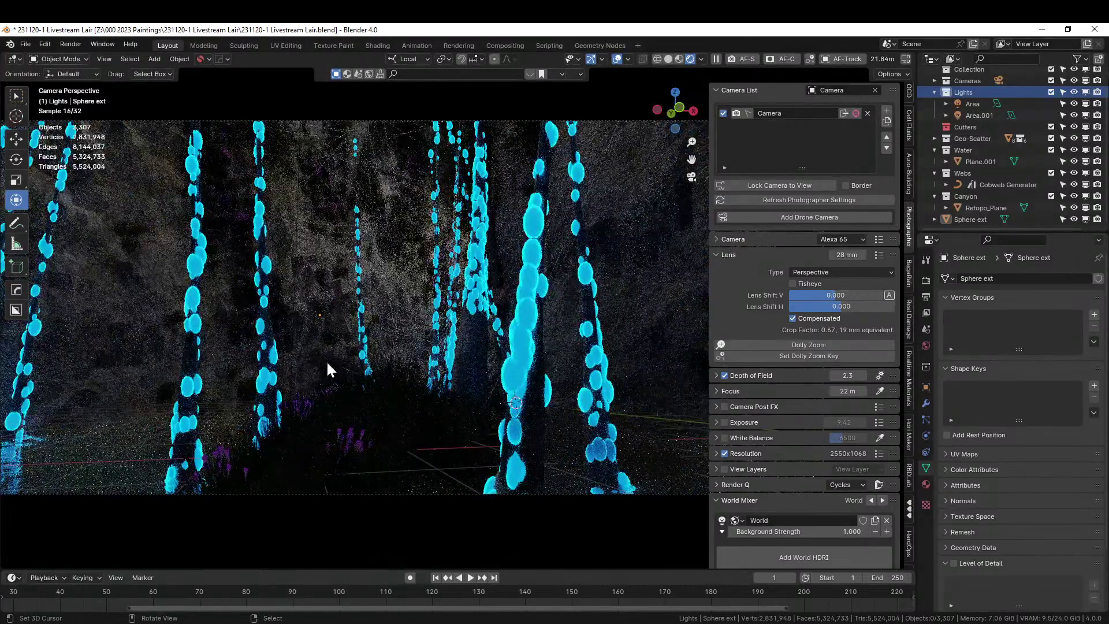
pyautogui.scroll(4, 327, 370)
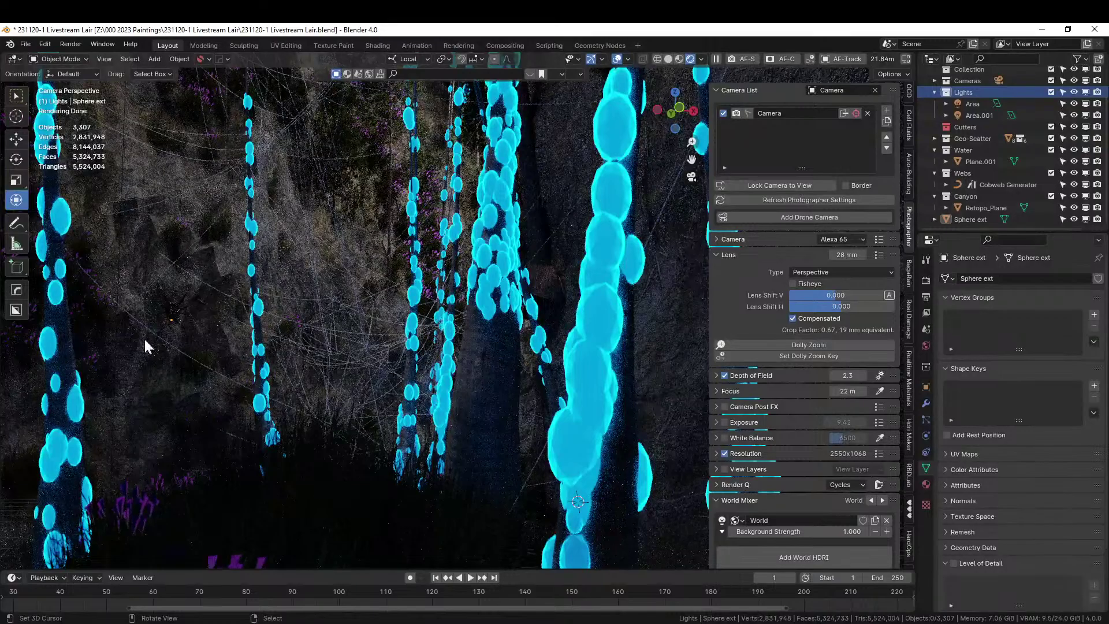
pyautogui.moveTo(169, 380); pyautogui.dragTo(507, 390, button='middle')
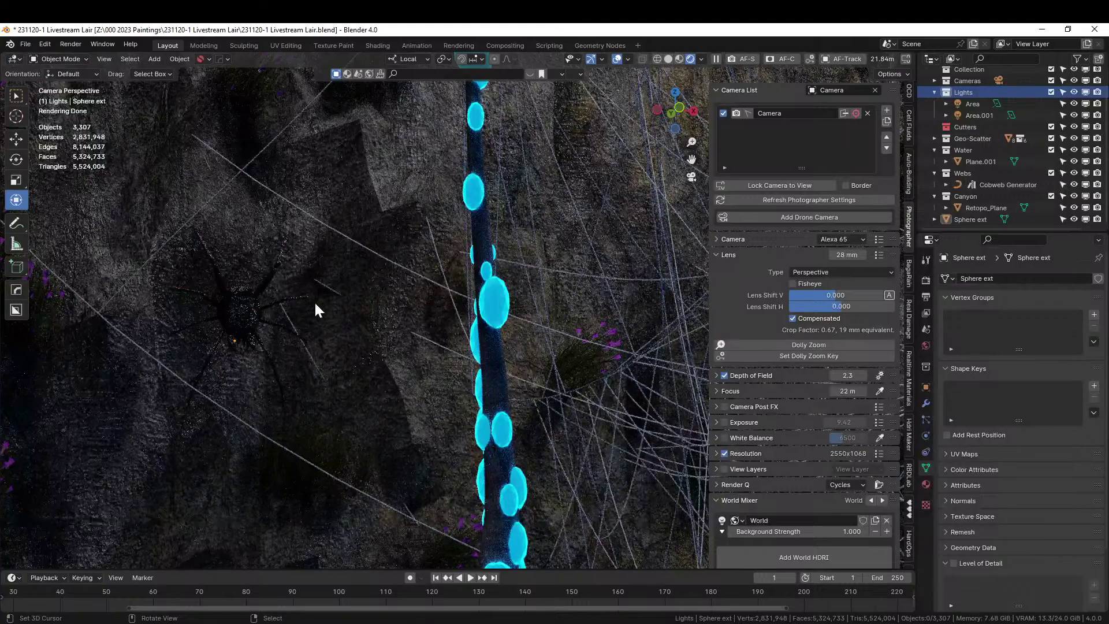
pyautogui.scroll(-4, 340, 300)
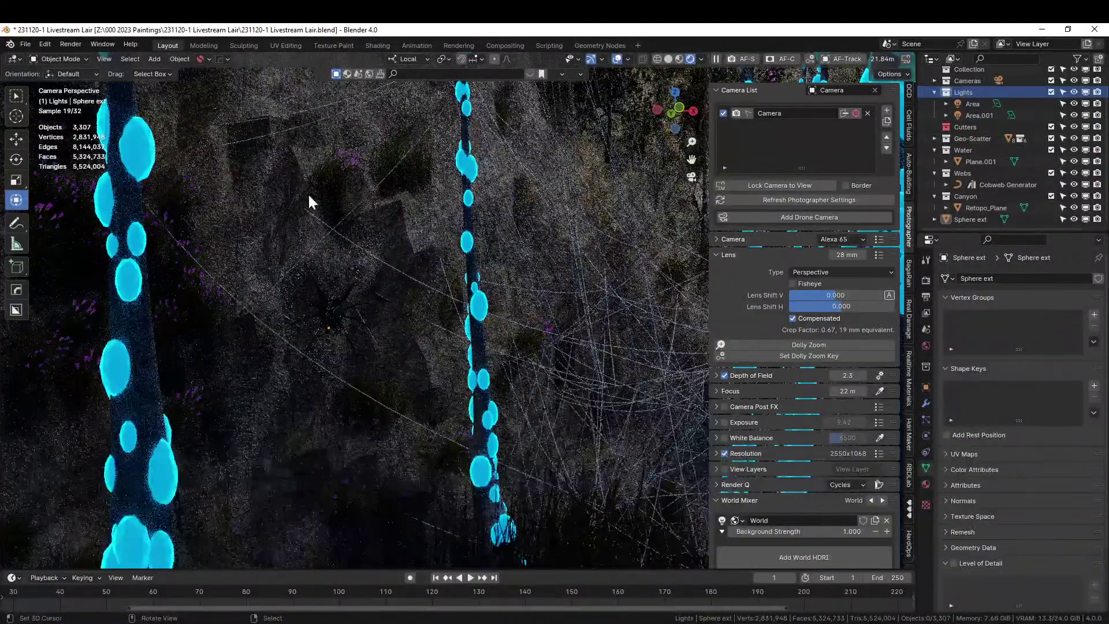
# Apply a level 1 subdivision to the Retopo_Plane canyon mesh and check the rendered wall around the spider.
pyautogui.click(276, 98)
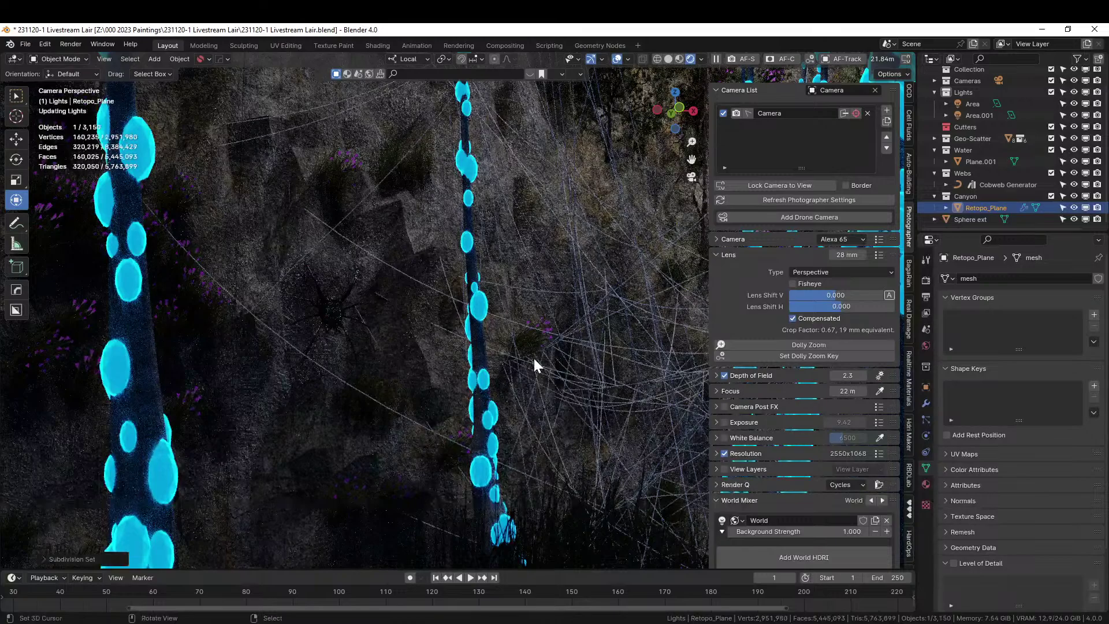
pyautogui.hotkey('ctrl', '1')
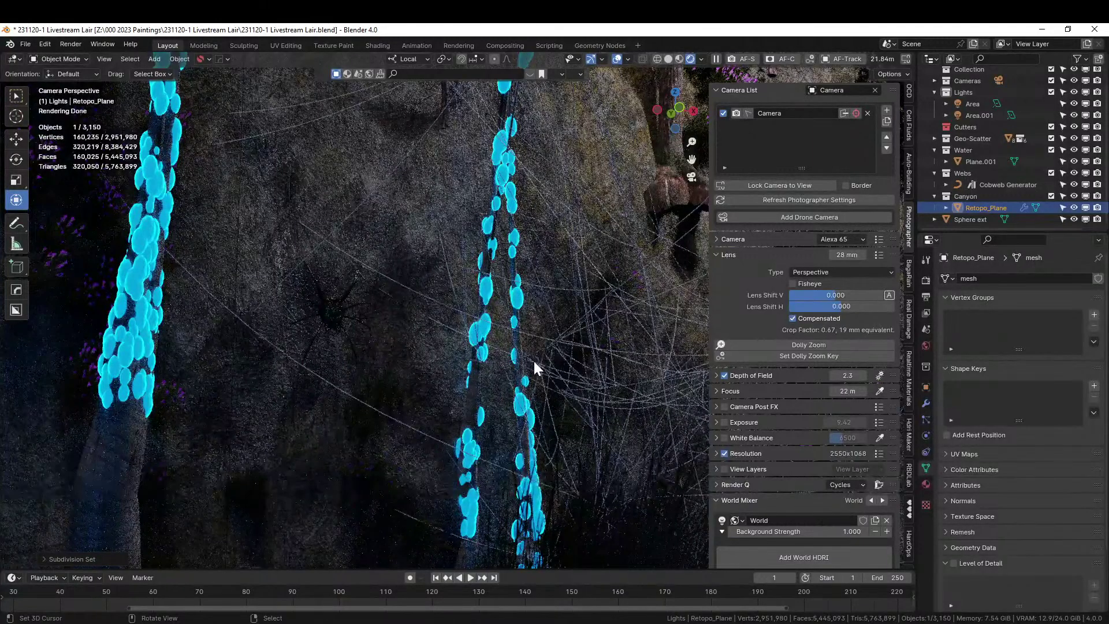
pyautogui.click(719, 345)
pyautogui.press('KP_0')
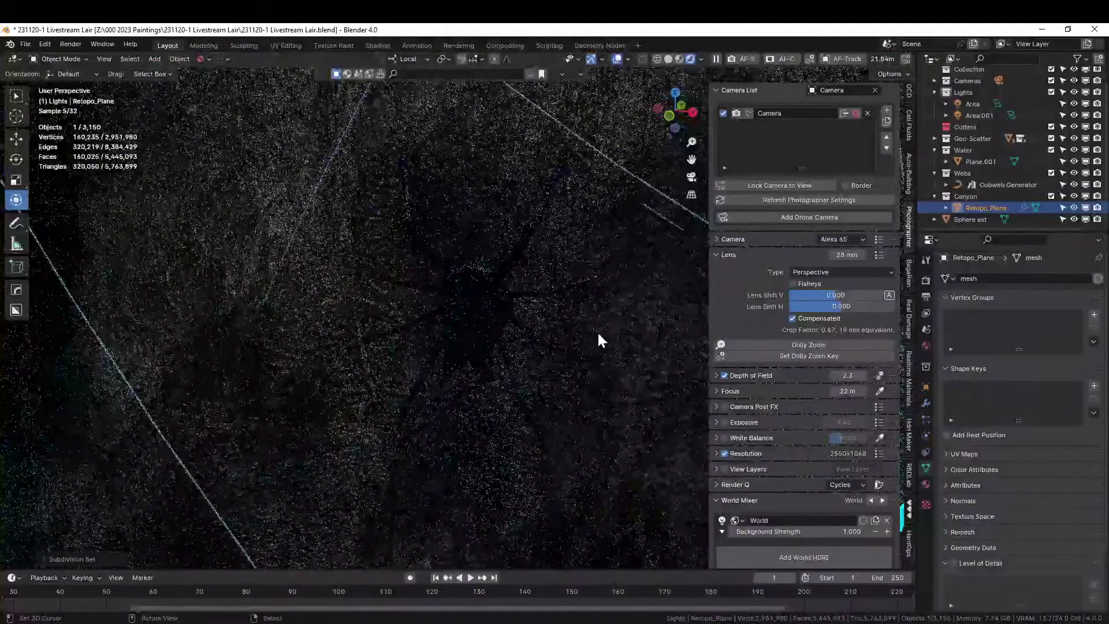
pyautogui.scroll(6, 598, 337)
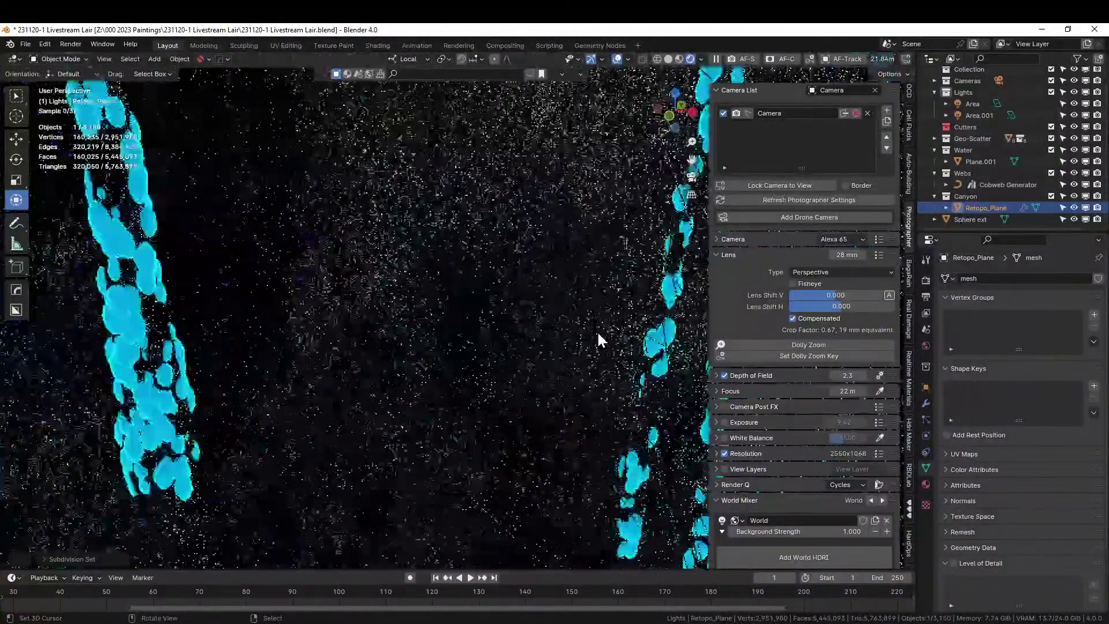
pyautogui.press('KP_0')
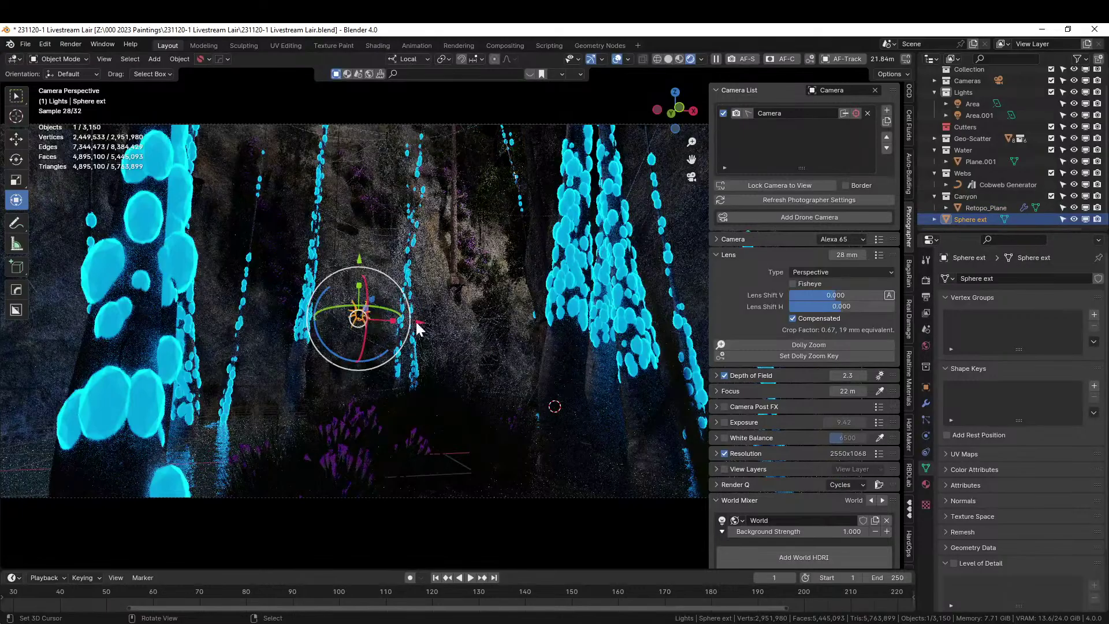
# Move the spider sideways and higher along the cave wall, and push it back towards the rock in solid shading.
pyautogui.moveTo(417, 322); pyautogui.dragTo(490, 322)
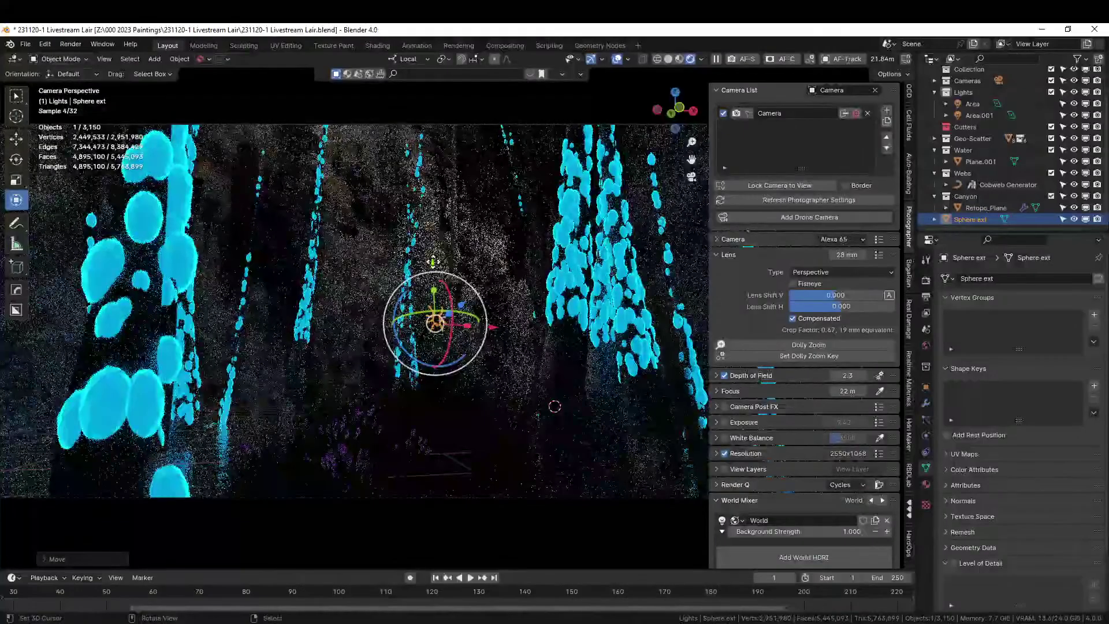
pyautogui.moveTo(445, 269); pyautogui.dragTo(444, 209)
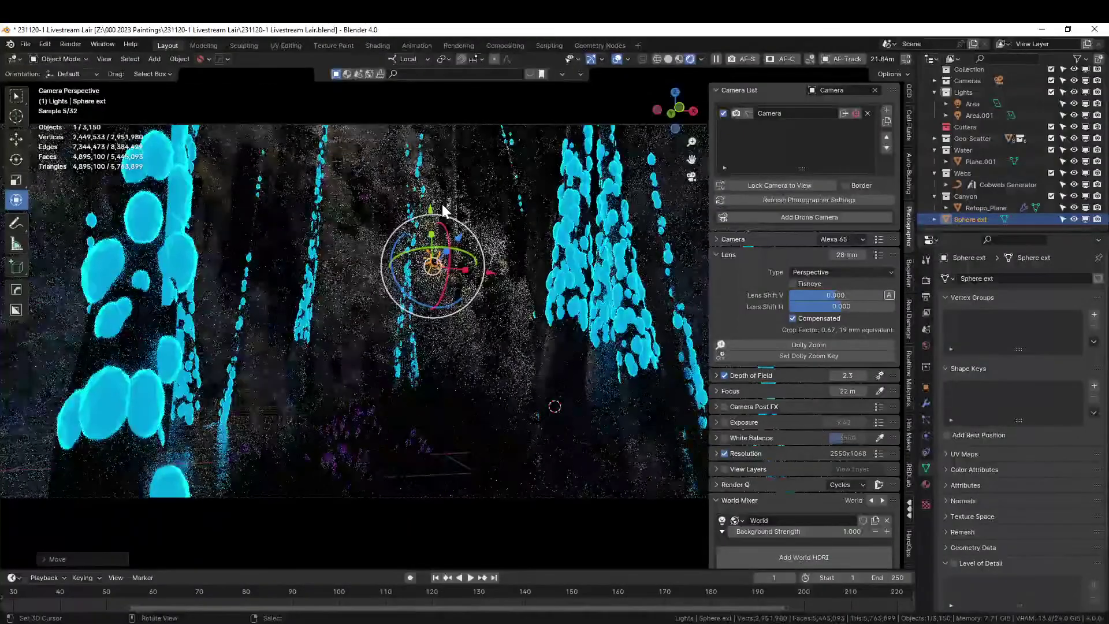
pyautogui.moveTo(442, 202); pyautogui.dragTo(512, 380, button='middle')
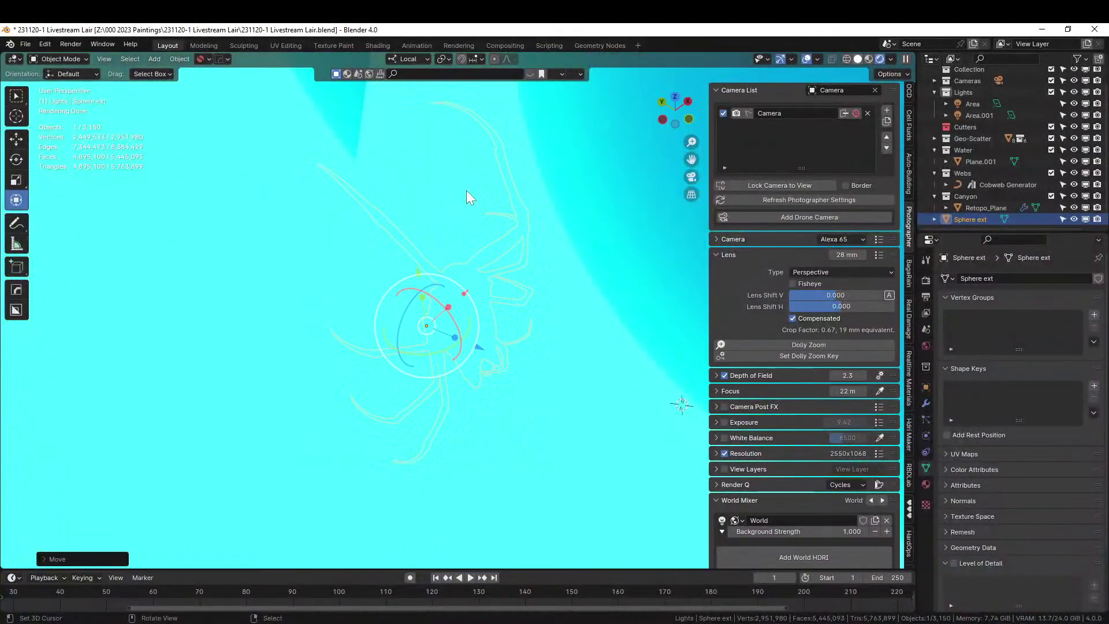
pyautogui.moveTo(467, 192)
pyautogui.mouseDown(button='middle')
pyautogui.moveTo(469, 273)
pyautogui.moveTo(484, 307)
pyautogui.mouseUp(button='middle')
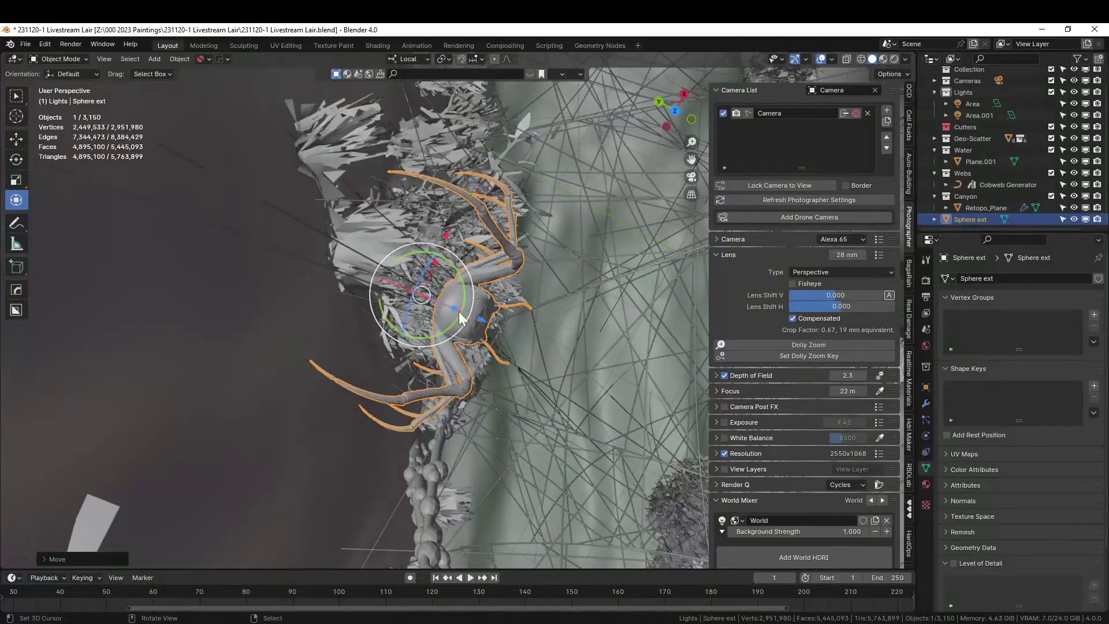
pyautogui.moveTo(460, 317); pyautogui.dragTo(257, 287)
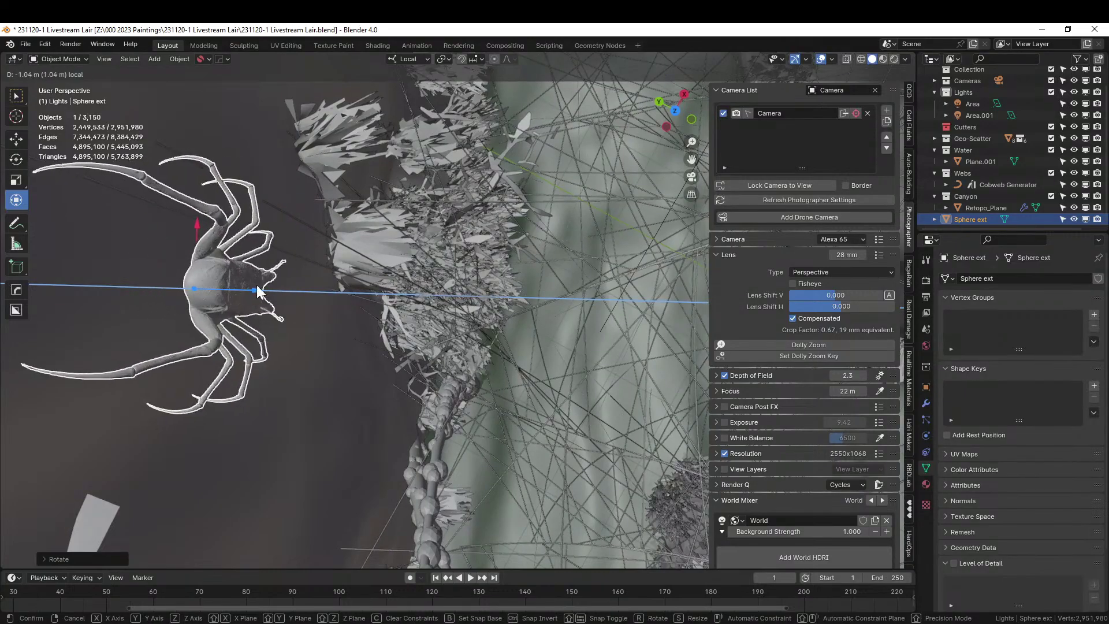
# Tilt the spider slightly to follow the slope of the cave wall, return to the camera view and save the file.
pyautogui.moveTo(257, 288); pyautogui.dragTo(485, 607, button='middle')
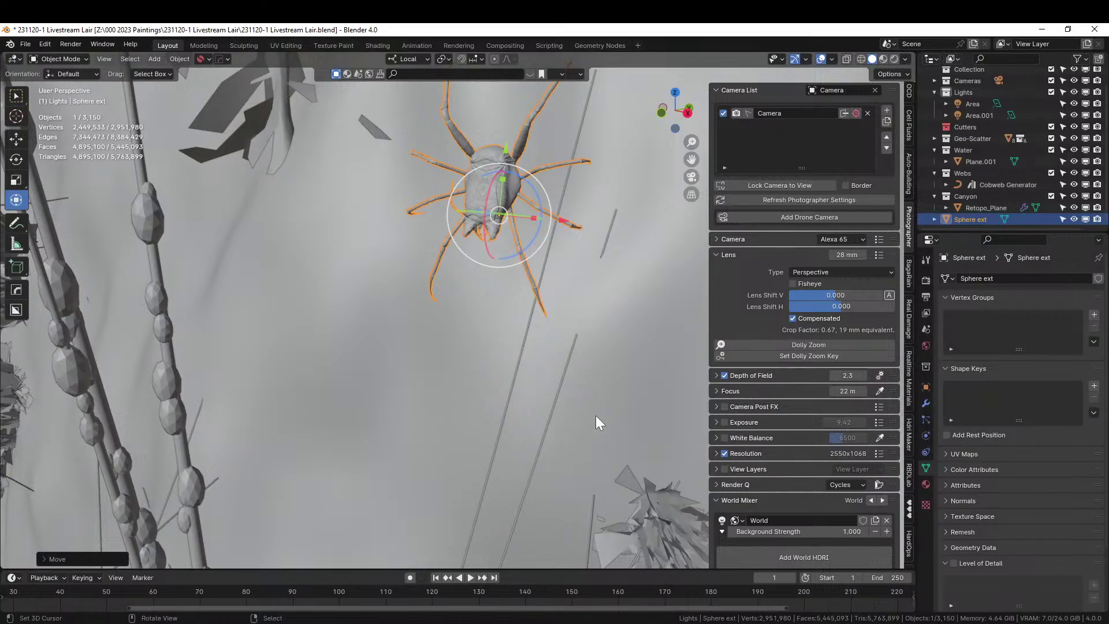
pyautogui.moveTo(595, 424); pyautogui.dragTo(350, 368, button='middle')
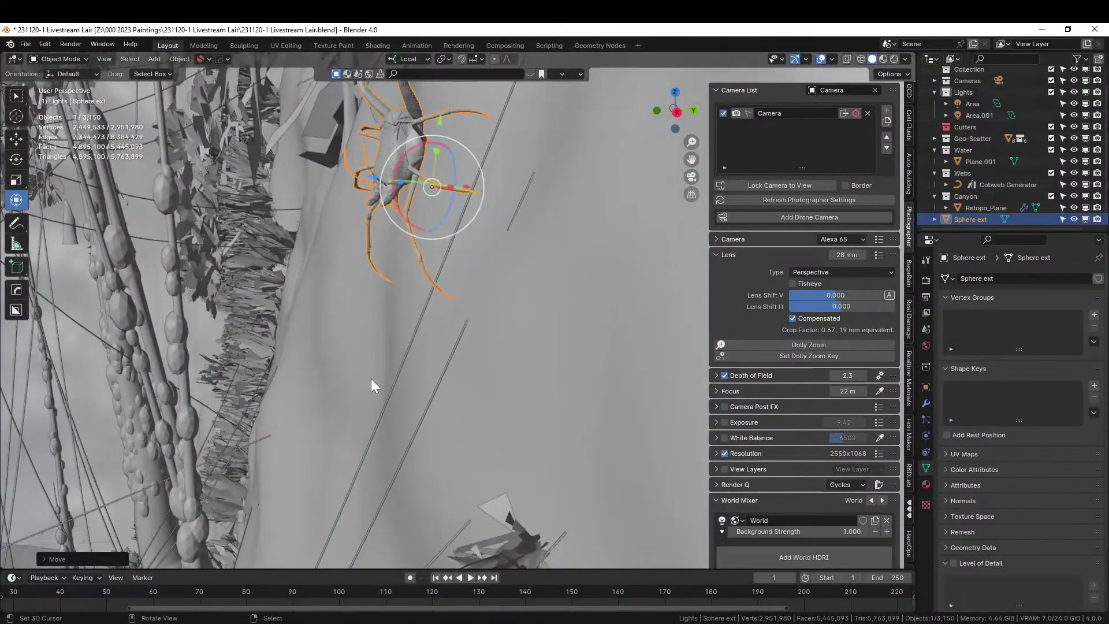
pyautogui.moveTo(393, 175); pyautogui.dragTo(437, 372, button='middle')
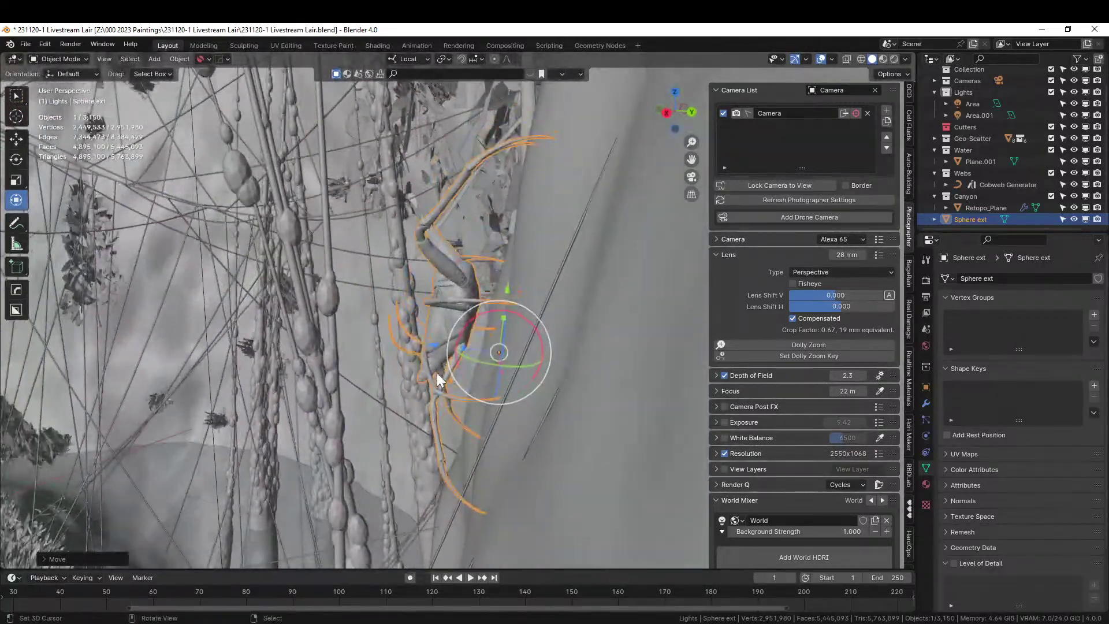
pyautogui.moveTo(481, 363); pyautogui.dragTo(479, 362)
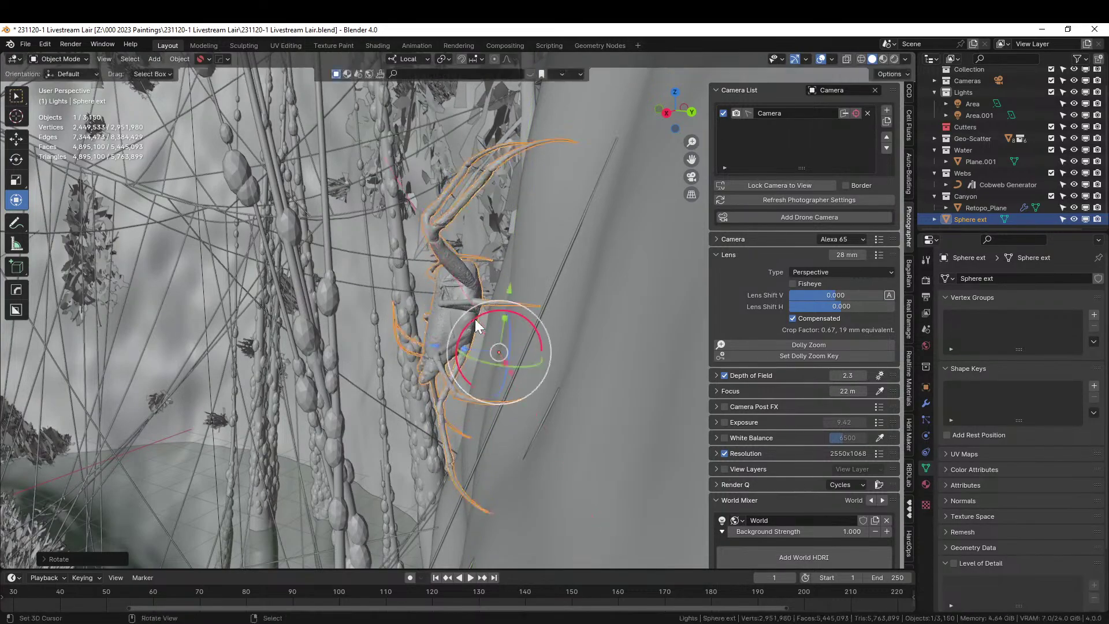
pyautogui.moveTo(475, 319); pyautogui.dragTo(603, 352, button='middle')
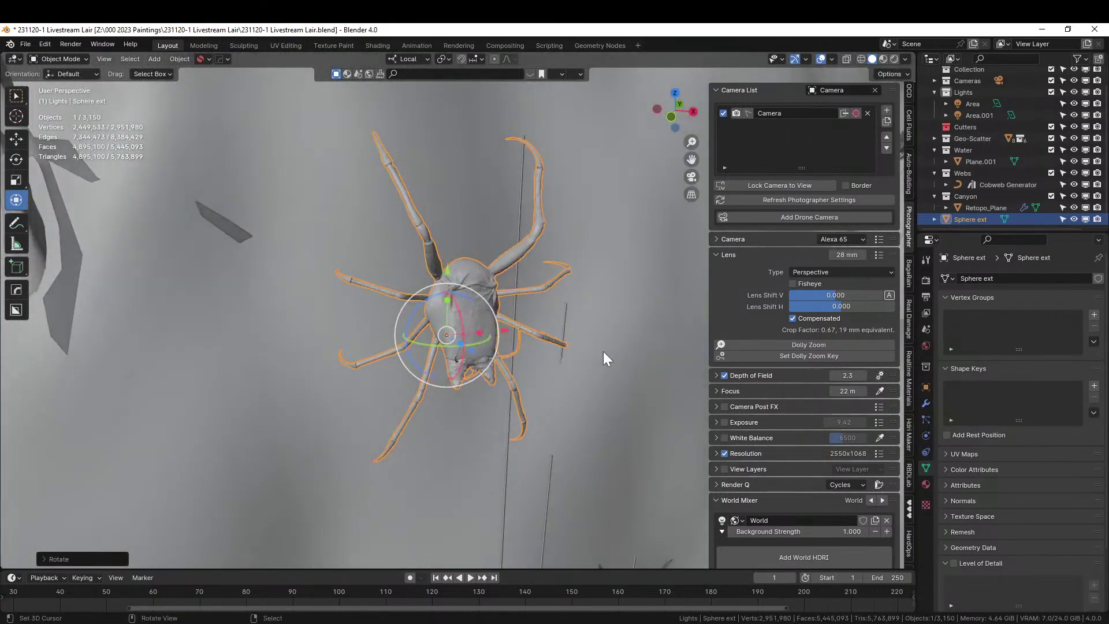
pyautogui.press('KP_0')
pyautogui.hotkey('ctrl', 's')
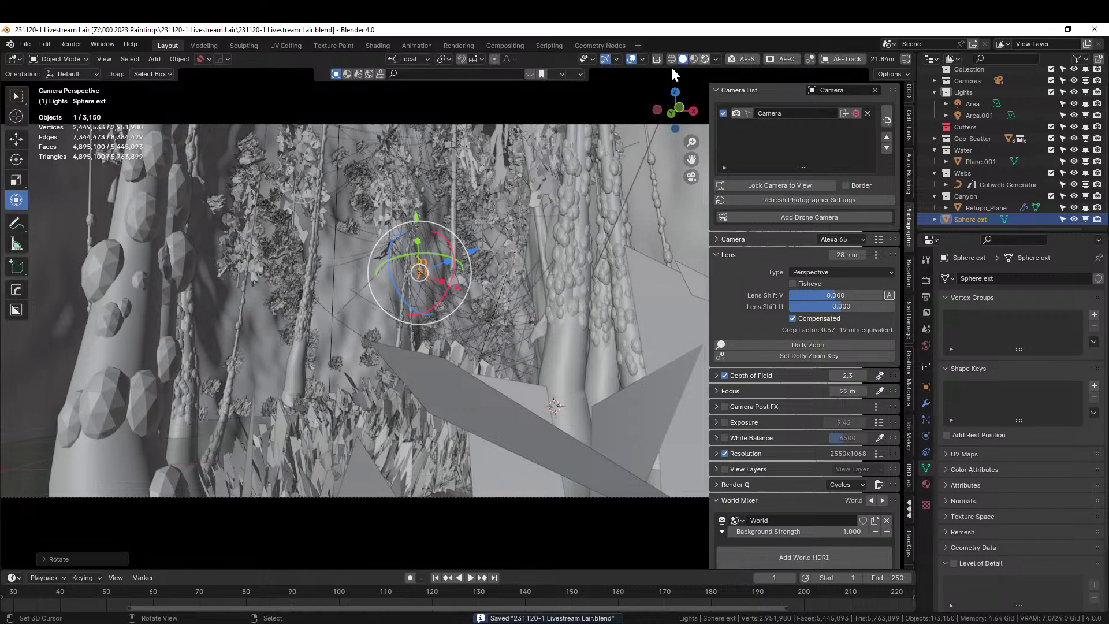
# Reselect the spider in the rendered camera view and move it sideways and higher along the cave wall.
pyautogui.hotkey('shift', 'z')
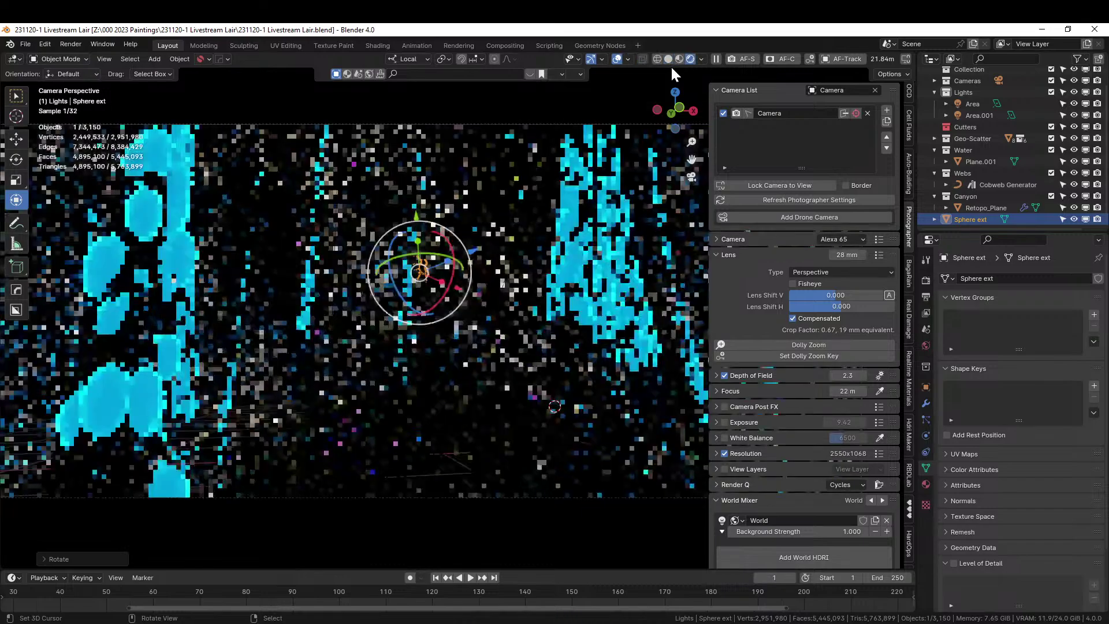
pyautogui.click(474, 238)
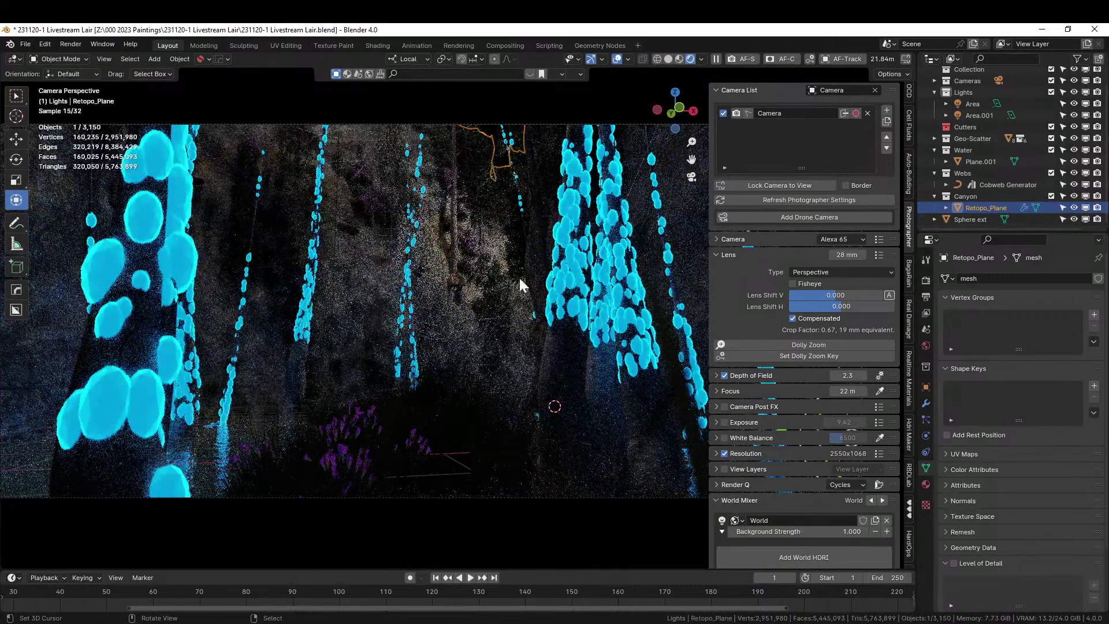
pyautogui.keyDown('shift'); pyautogui.click(422, 272); pyautogui.keyUp('shift')
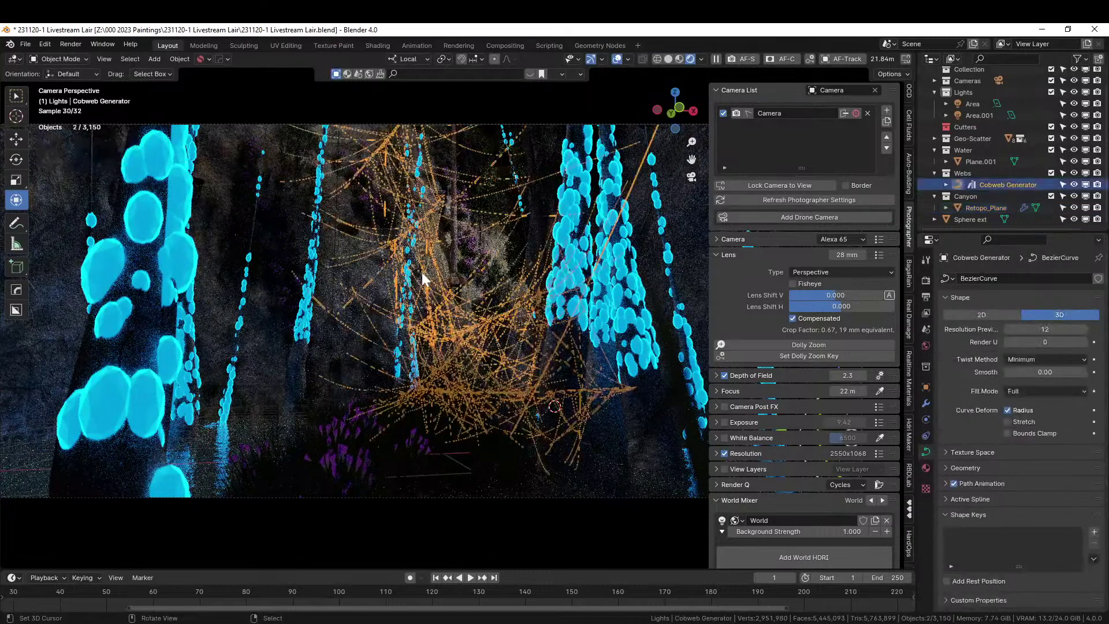
pyautogui.click(421, 271)
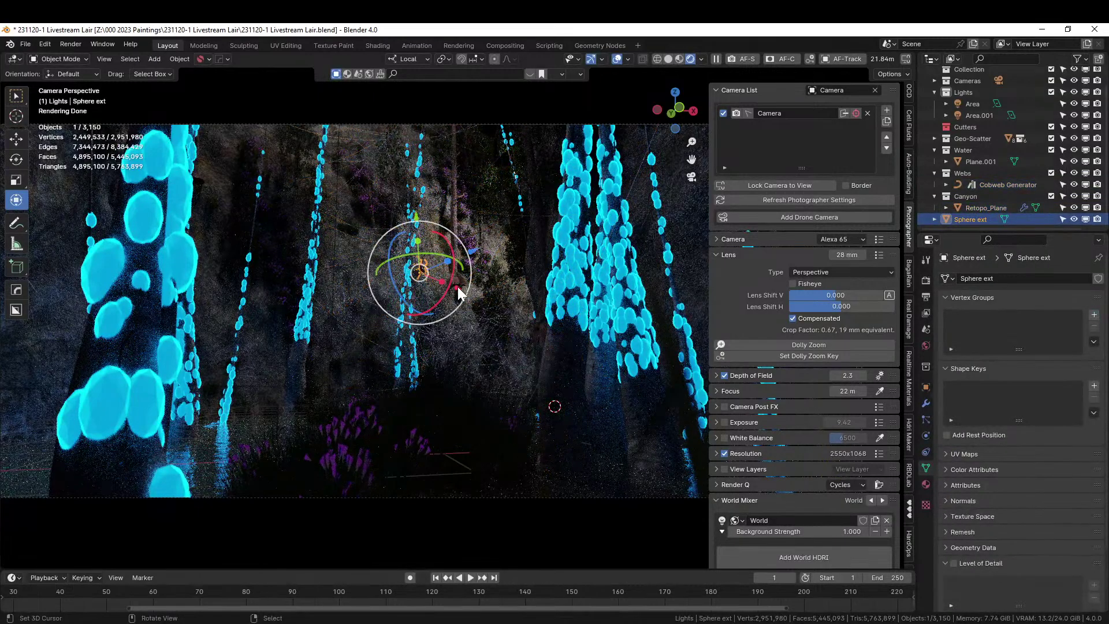
pyautogui.moveTo(459, 286); pyautogui.dragTo(471, 292)
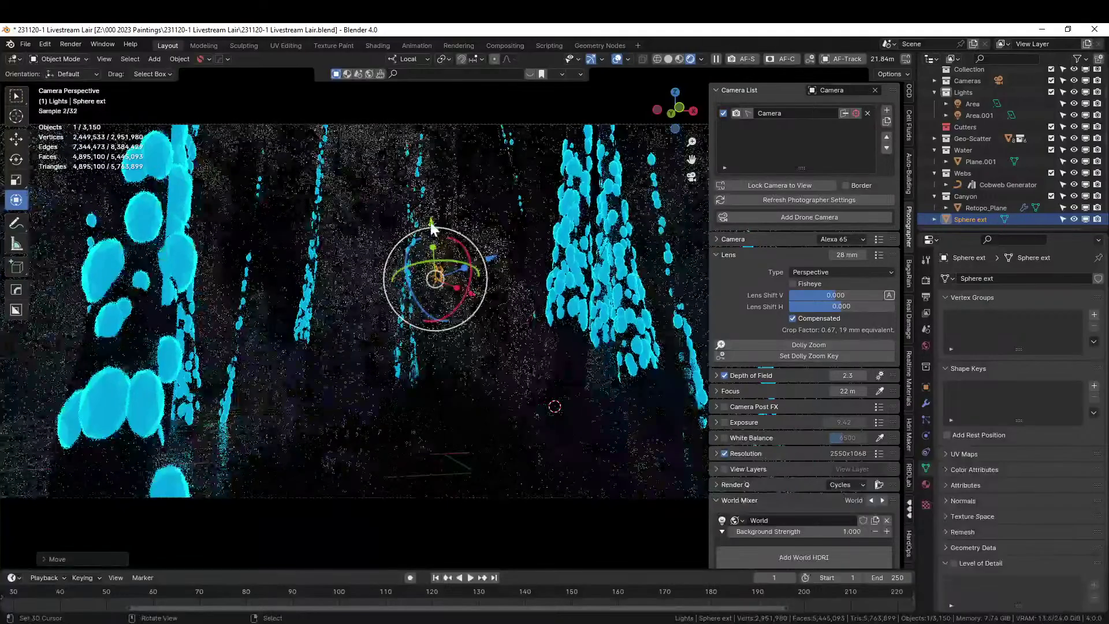
pyautogui.moveTo(430, 219); pyautogui.dragTo(432, 208)
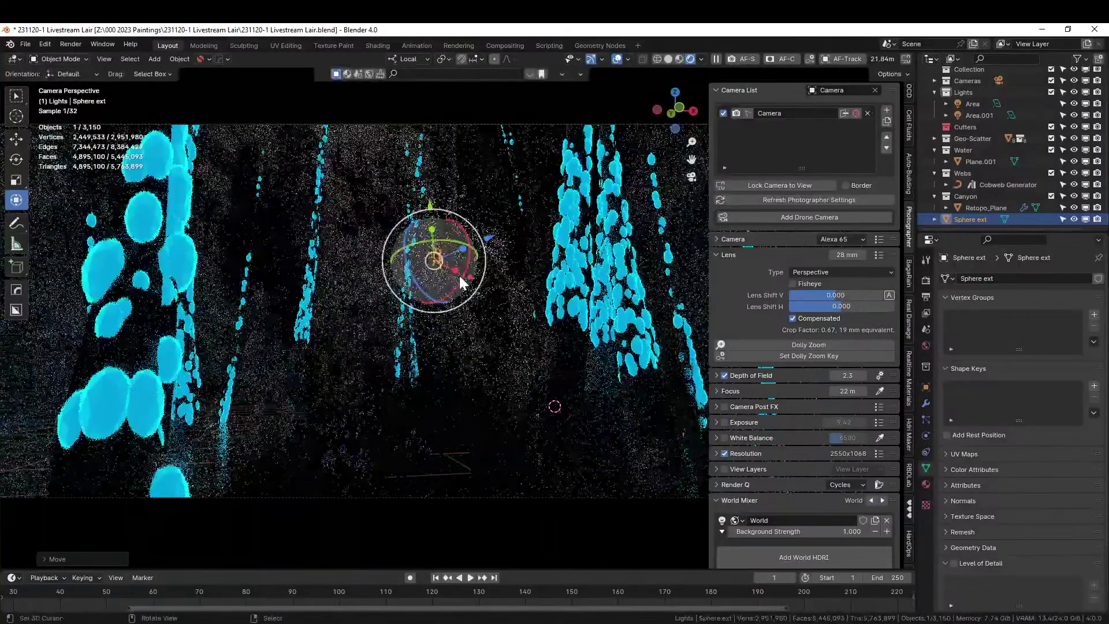
# Inspect the spider's contact with the wall in solid shading, return to the camera view and save the file.
pyautogui.moveTo(459, 275); pyautogui.dragTo(668, 310, button='middle')
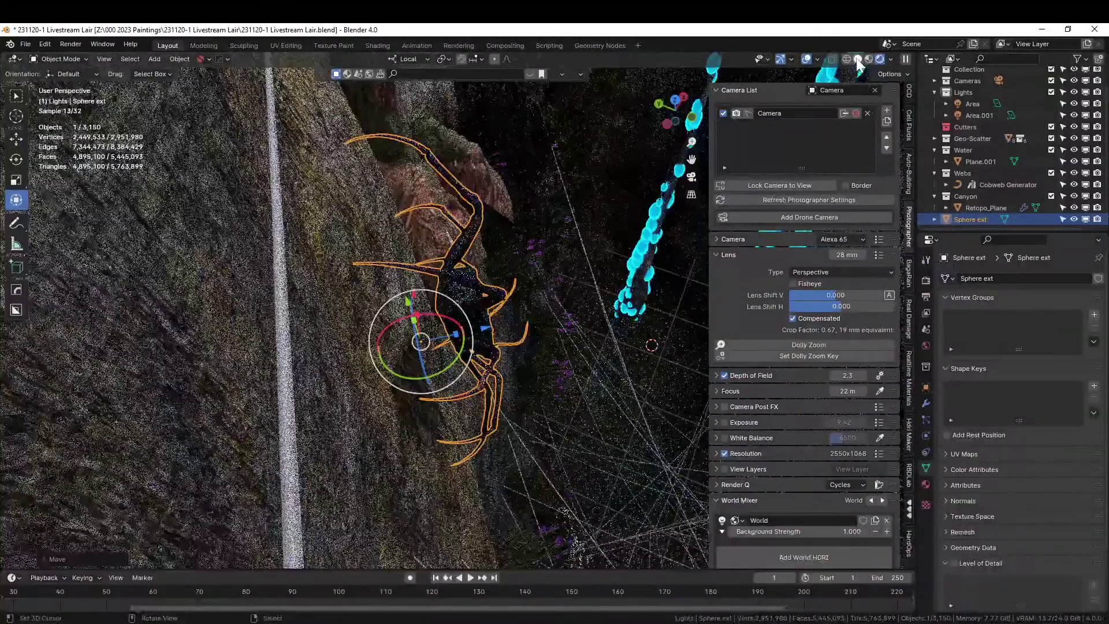
pyautogui.click(858, 59)
pyautogui.moveTo(507, 273); pyautogui.dragTo(758, 287, button='middle')
pyautogui.scroll(-3, 553, 320)
pyautogui.press('KP_0')
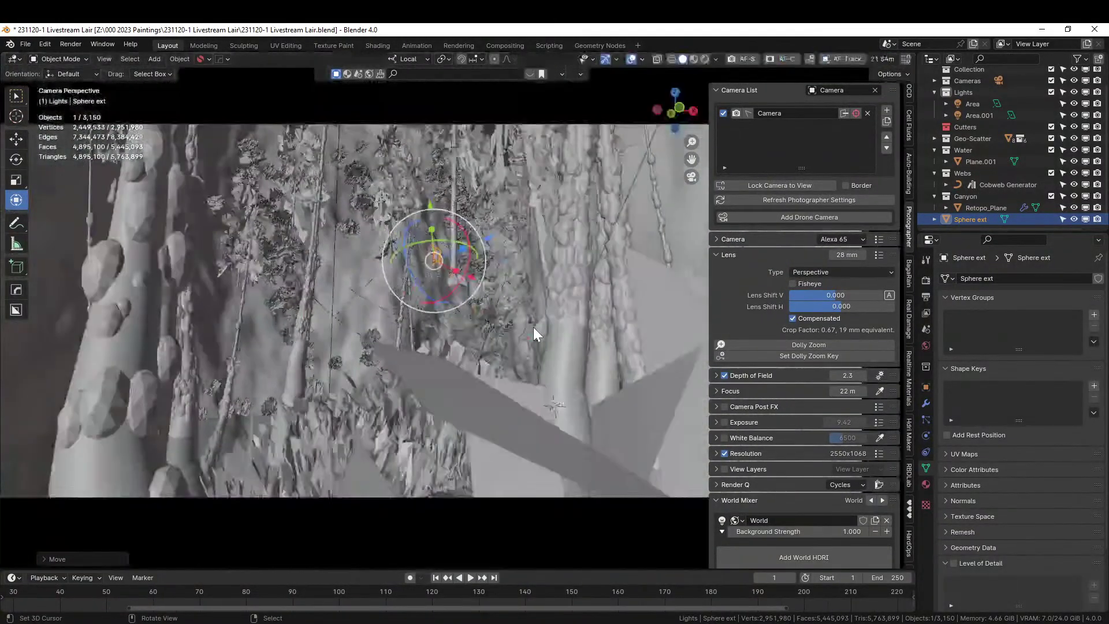
pyautogui.hotkey('ctrl', 's')
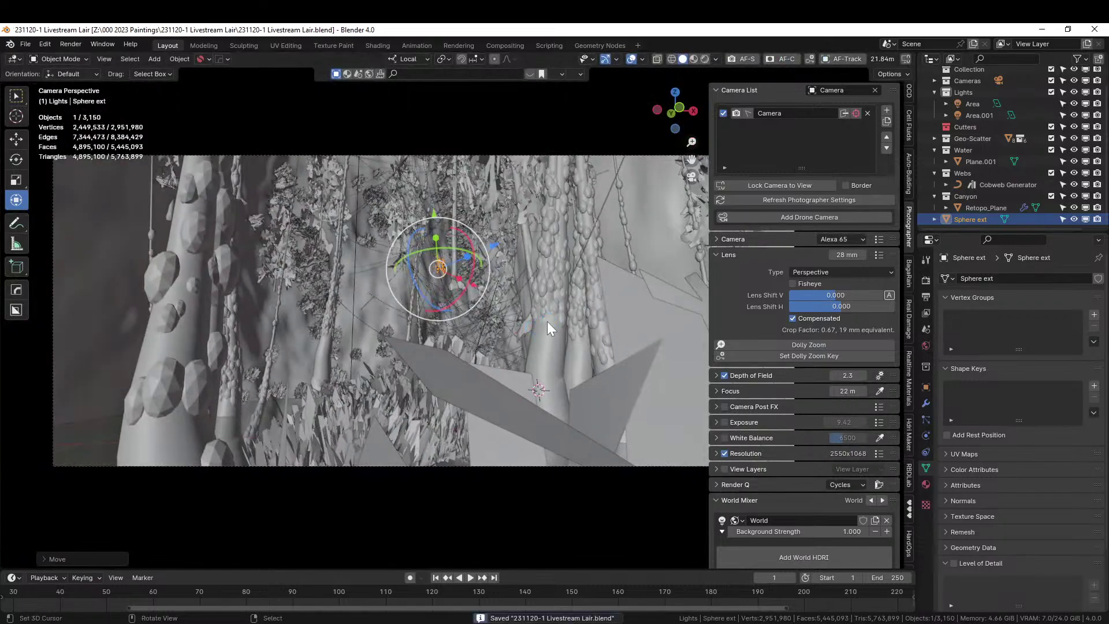
# Hide the Geo-Scatter collection in the viewport to expose the bare canyon and cobwebs around the camera.
pyautogui.moveTo(547, 321); pyautogui.dragTo(508, 271, button='middle')
pyautogui.scroll(-4, 515, 348)
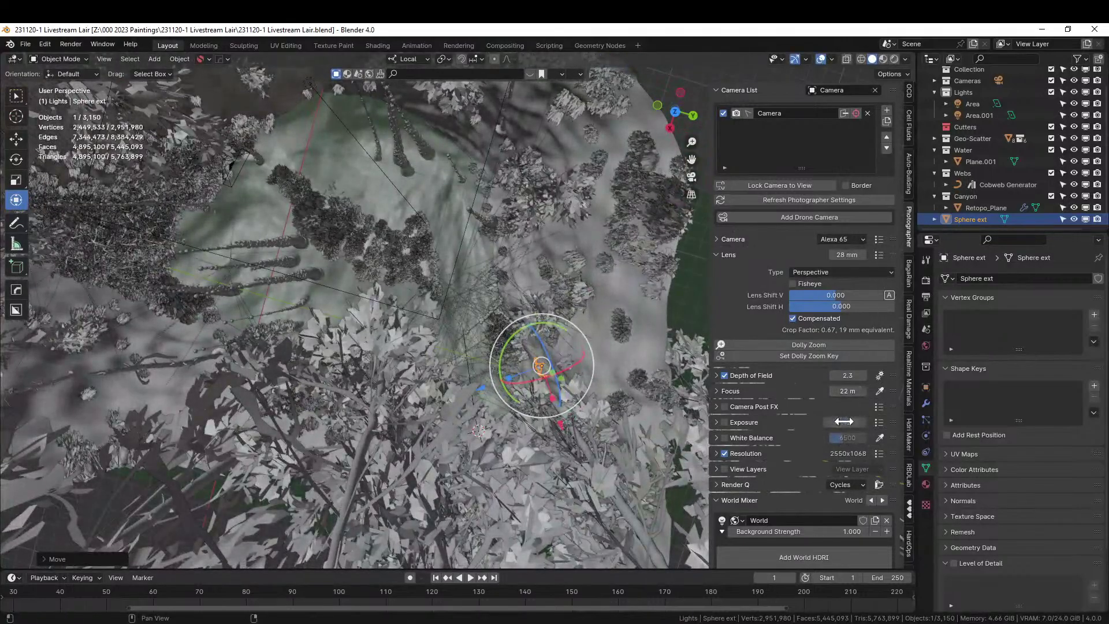
pyautogui.scroll(-8, 910, 539)
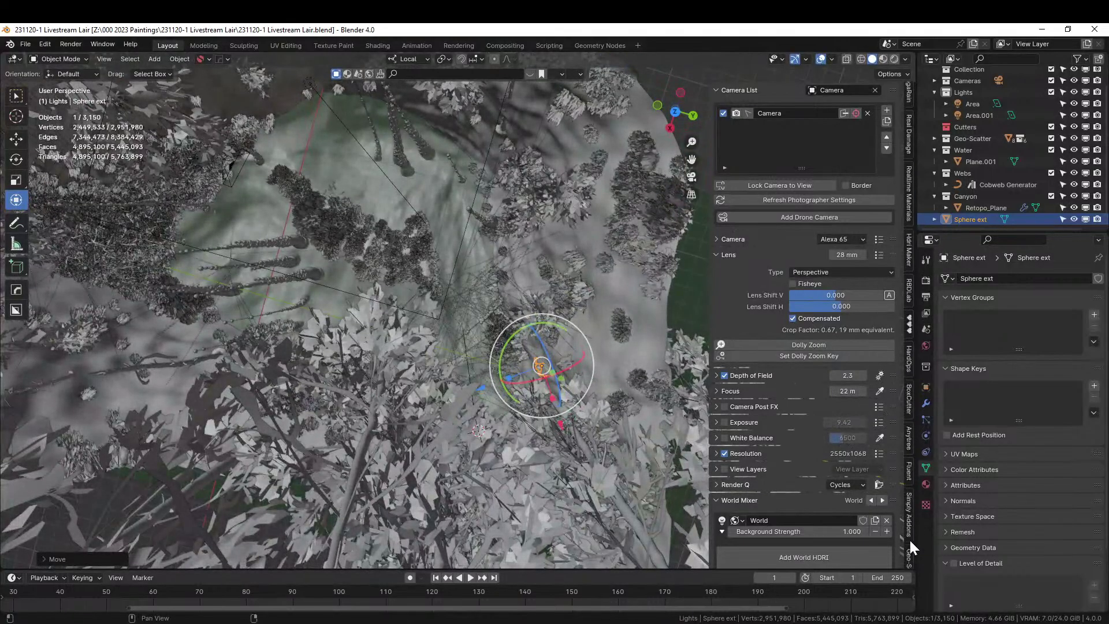
pyautogui.click(910, 540)
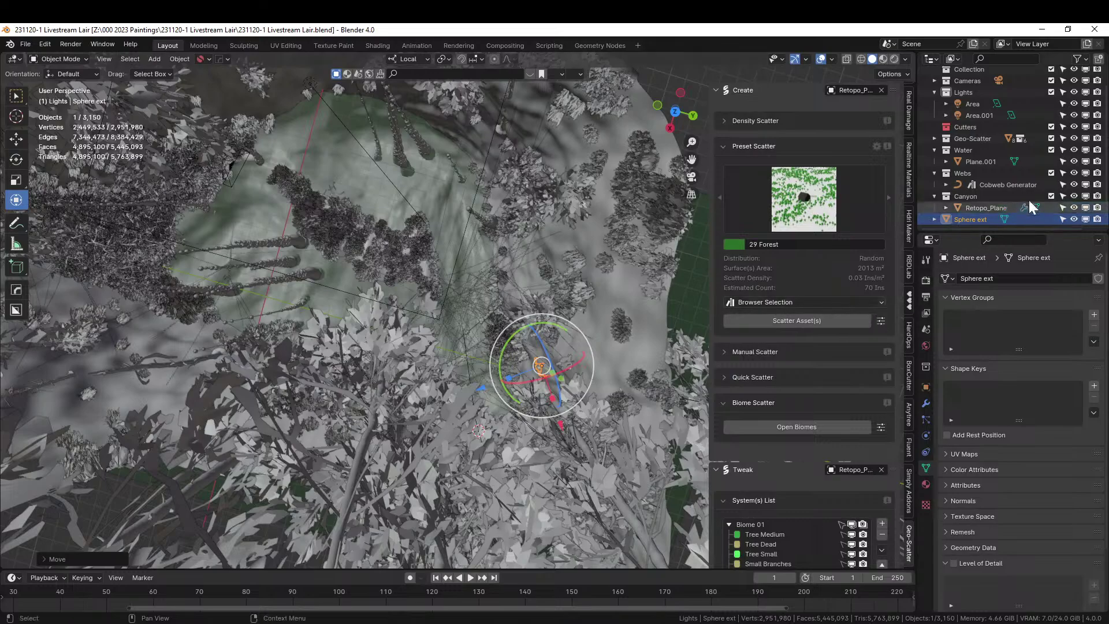
pyautogui.click(1072, 138)
pyautogui.scroll(3, 498, 234)
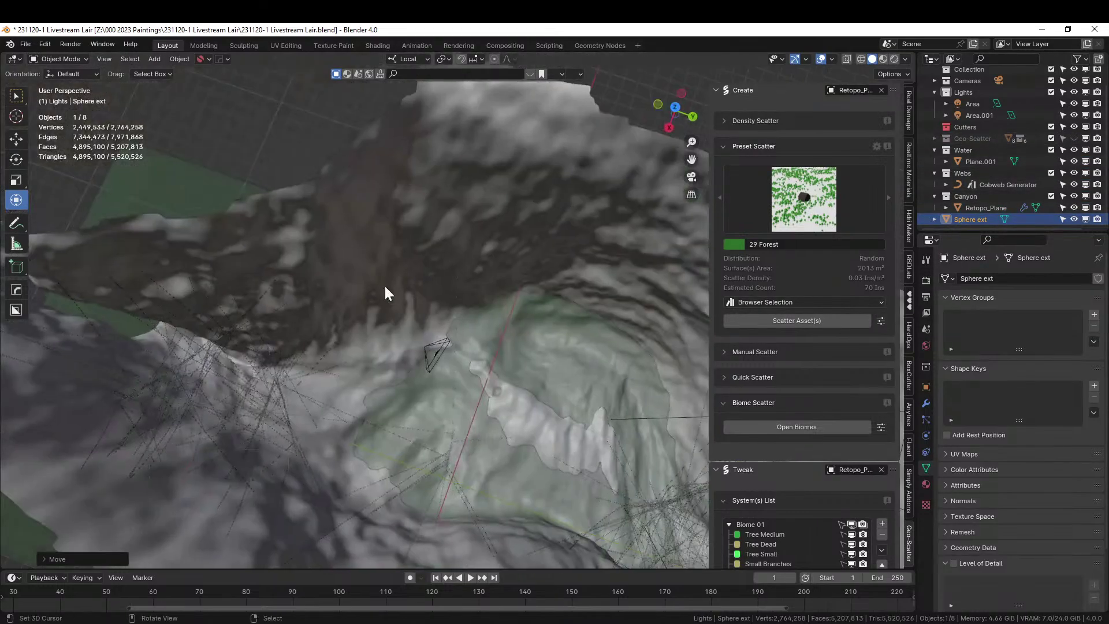
pyautogui.moveTo(385, 293); pyautogui.dragTo(348, 350, button='middle')
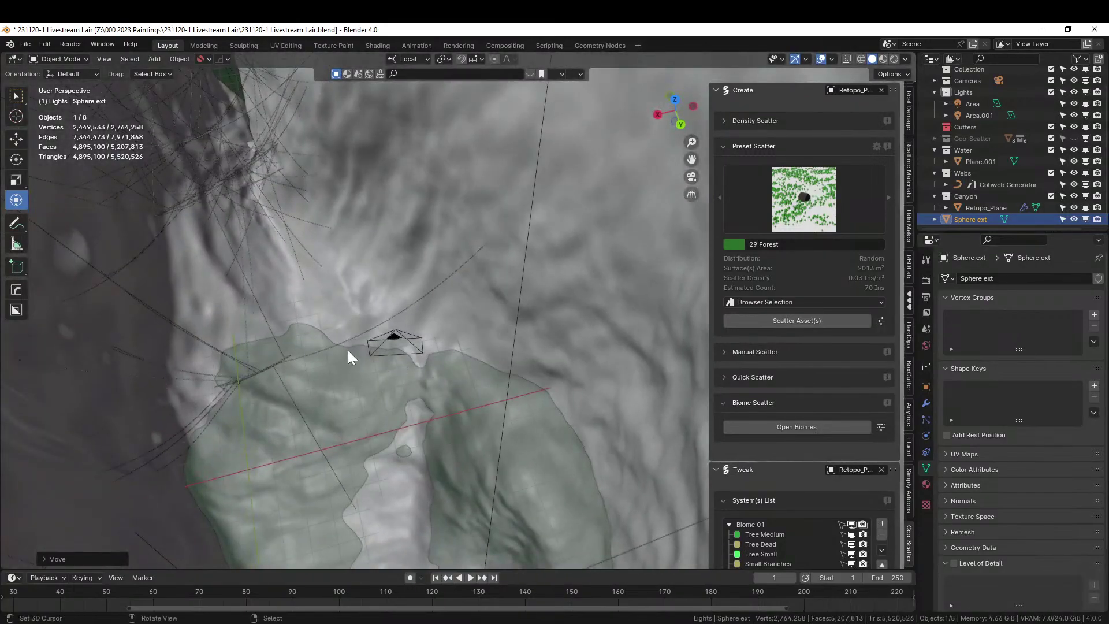
# Edit the Cobweb Generator curve and draw a new strand rising from the canyon floor in front of the camera.
pyautogui.click(256, 375)
pyautogui.press('Tab')
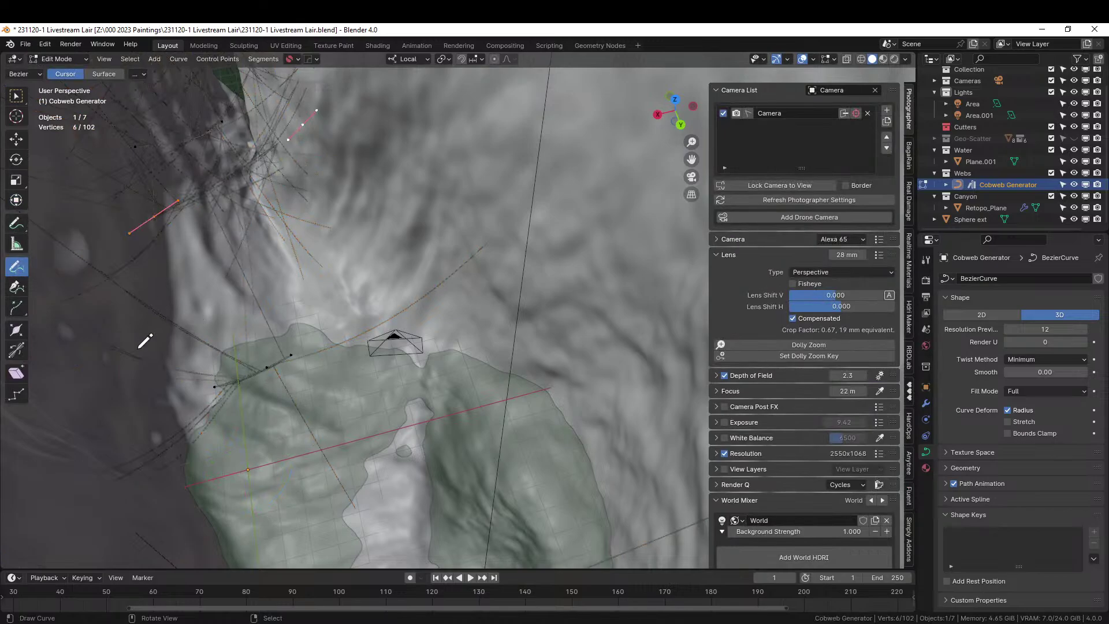
pyautogui.moveTo(417, 411); pyautogui.dragTo(532, 239)
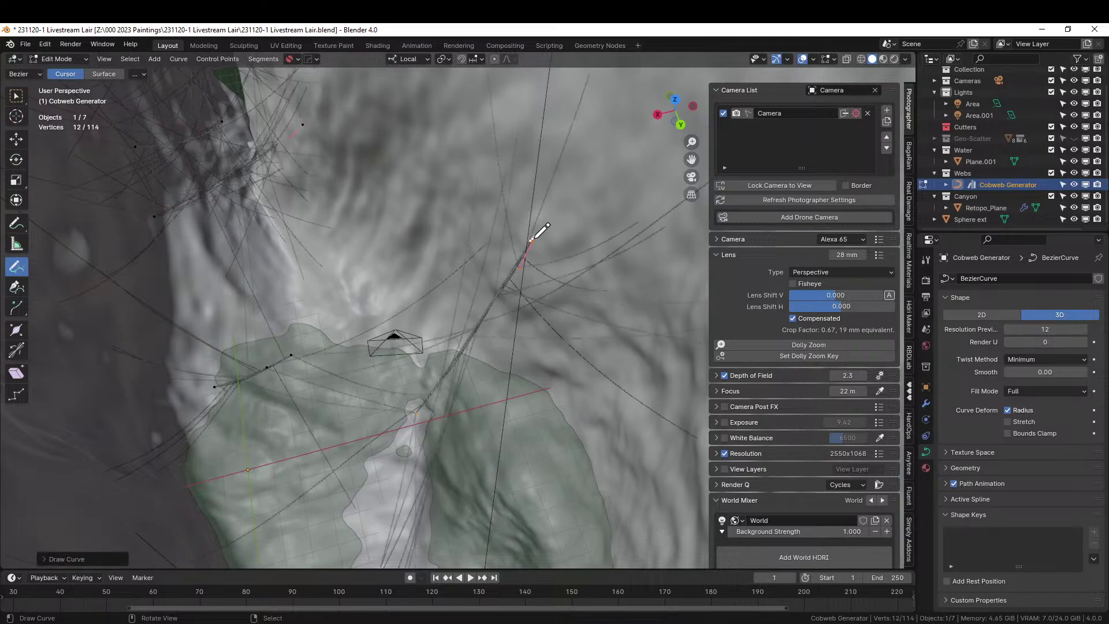
# Try to draw a long diagonal cobweb strand across the camera view, and undo it.
pyautogui.press('KP_0')
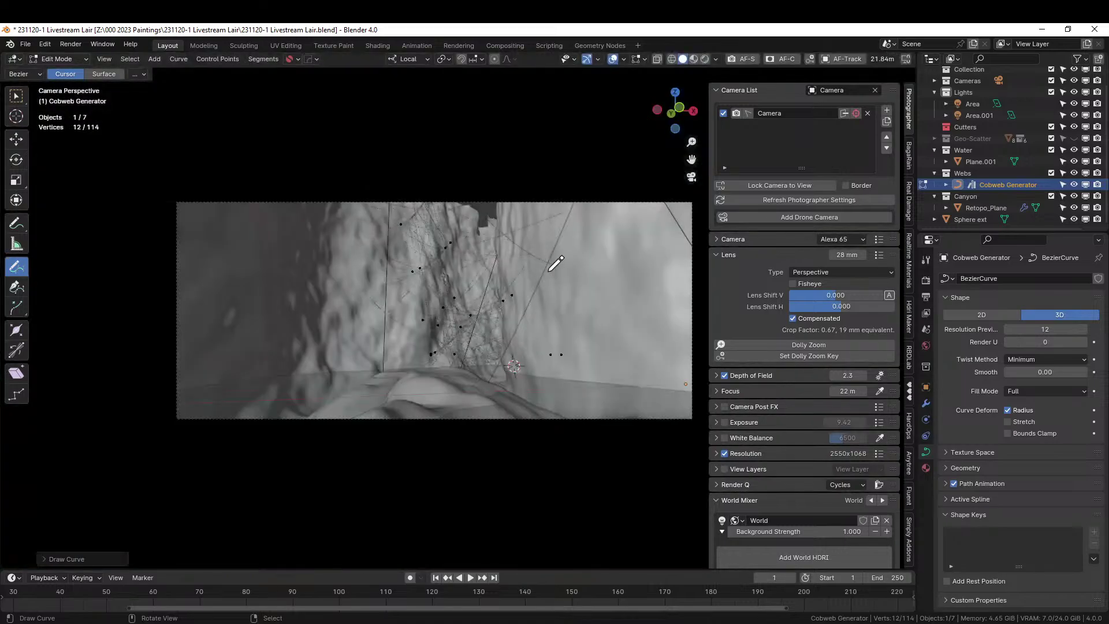
pyautogui.moveTo(398, 404)
pyautogui.mouseDown()
pyautogui.moveTo(337, 379)
pyautogui.moveTo(185, 226)
pyautogui.moveTo(155, 177)
pyautogui.mouseUp()
pyautogui.press('KP_0')
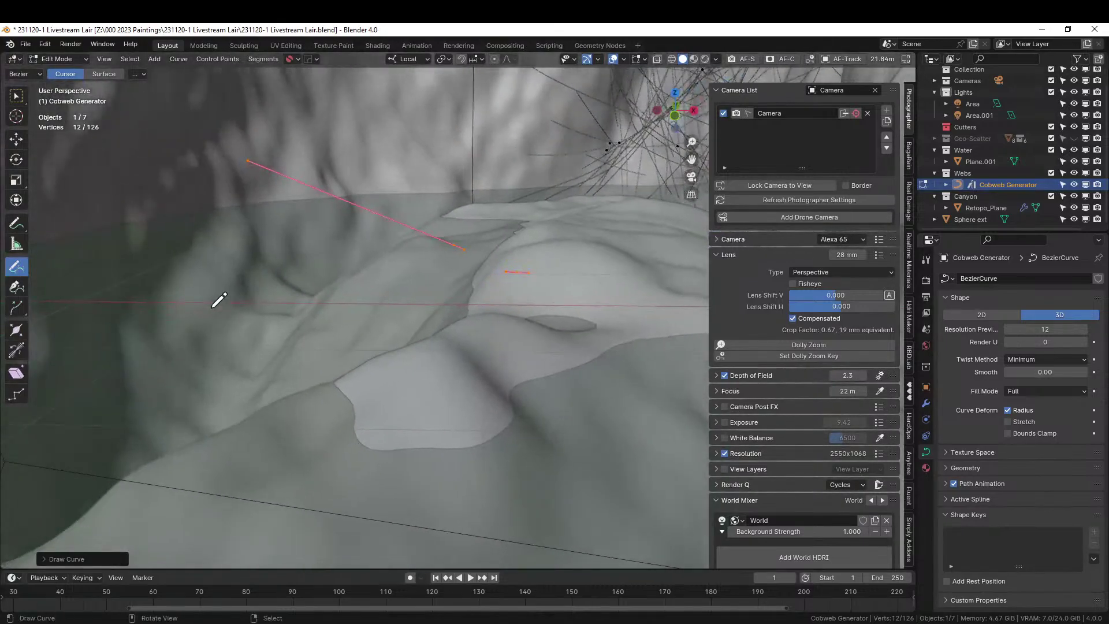
pyautogui.hotkey('ctrl', 'z')
# Draw another steep cobweb strand from the canyon floor near the camera, with the Draw tool's depth set to Cursor.
pyautogui.scroll(-4, 327, 302)
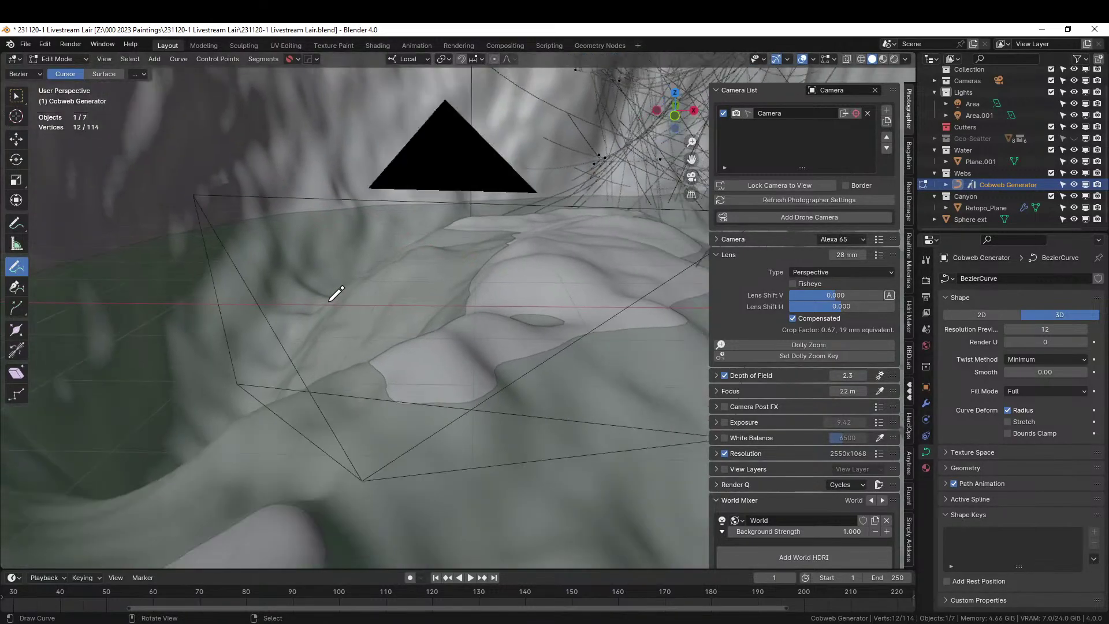
pyautogui.moveTo(331, 299)
pyautogui.mouseDown(button='middle')
pyautogui.moveTo(272, 329)
pyautogui.moveTo(241, 329)
pyautogui.moveTo(791, 377)
pyautogui.moveTo(792, 312)
pyautogui.mouseUp(button='middle')
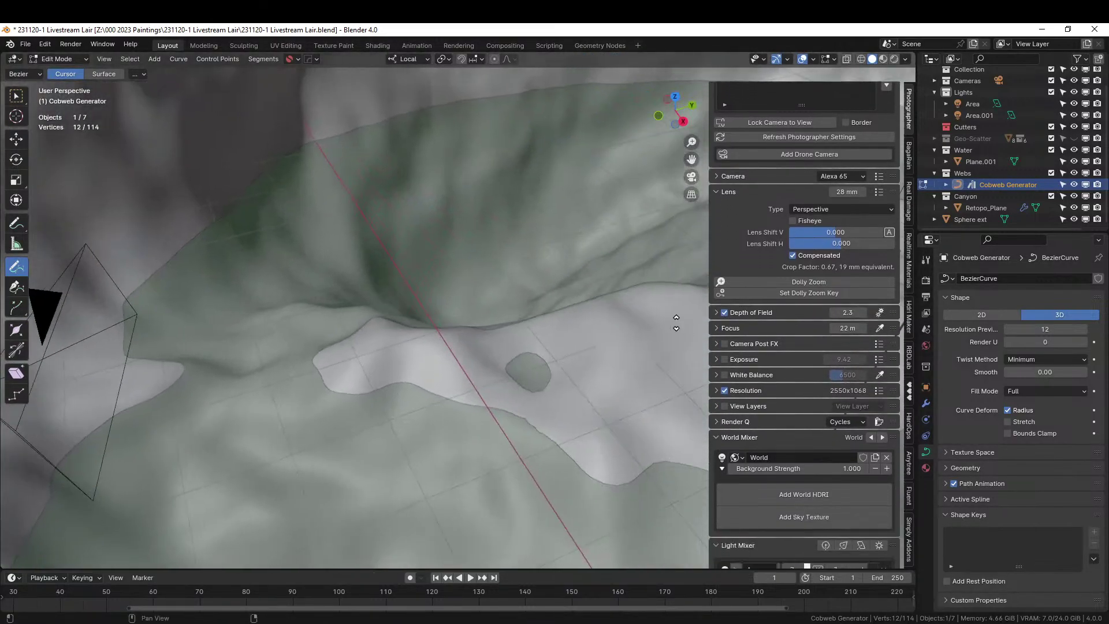
pyautogui.moveTo(460, 330); pyautogui.dragTo(312, 312, button='middle')
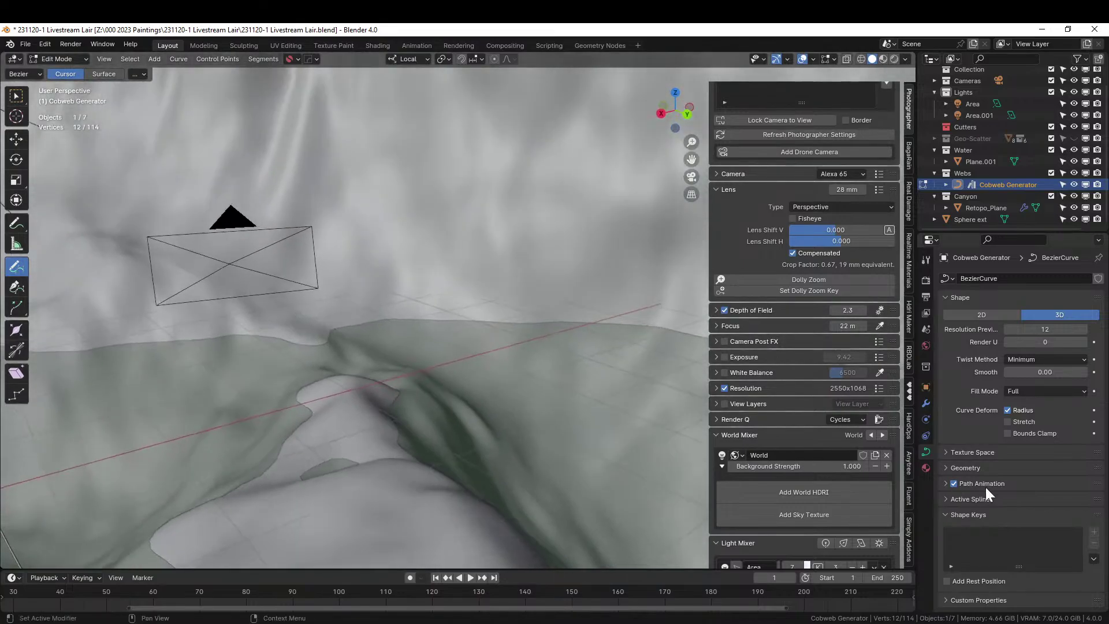
pyautogui.click(925, 261)
pyautogui.click(1075, 401)
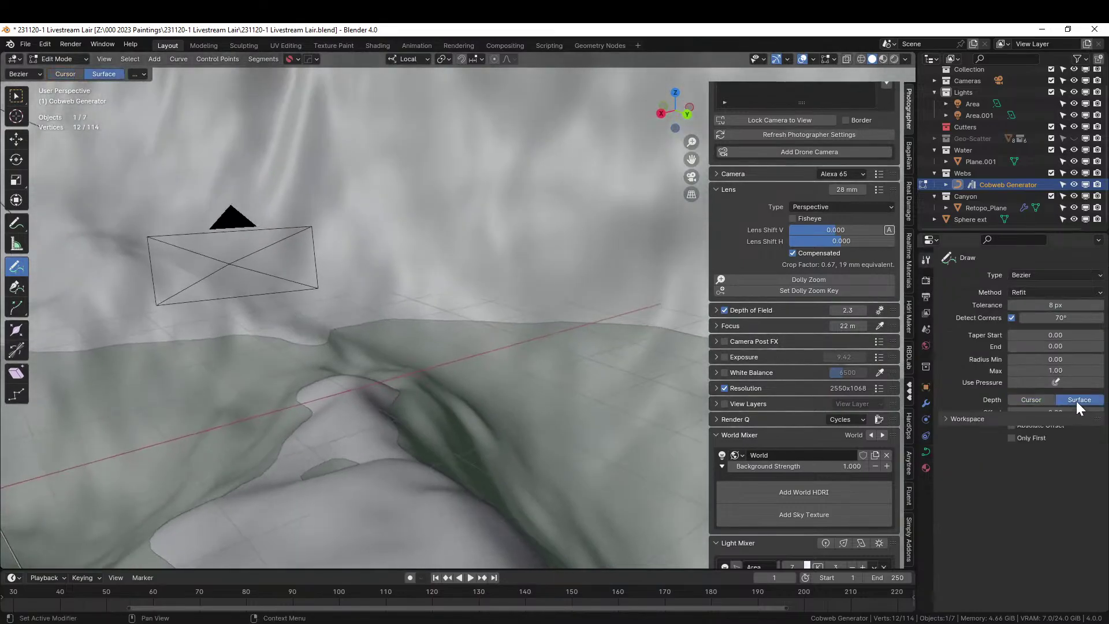
pyautogui.click(1031, 399)
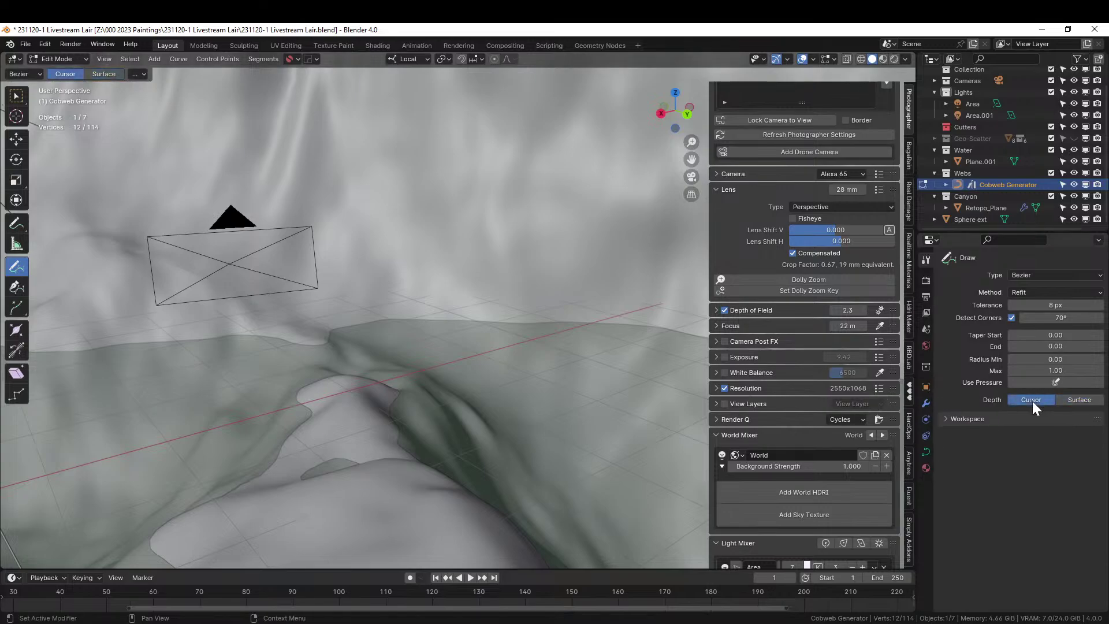
pyautogui.moveTo(346, 400); pyautogui.dragTo(526, 85)
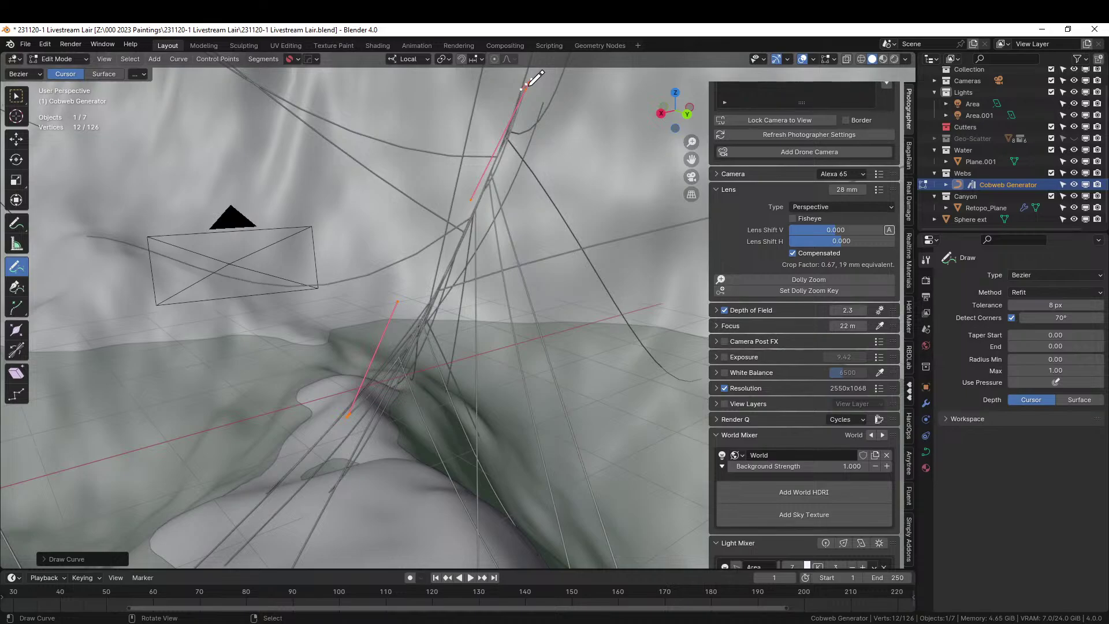
pyautogui.moveTo(515, 81); pyautogui.dragTo(570, 161, button='middle')
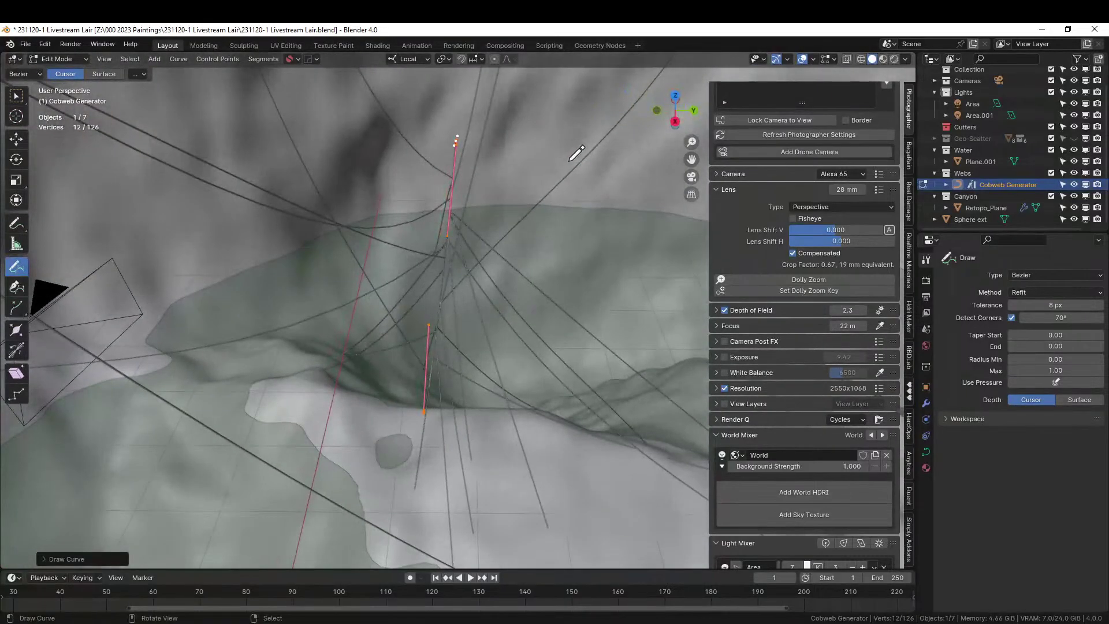
# Save the file from the camera view, show the Geo-Scatter collection again and preview the new cobwebs in rendered shading.
pyautogui.press('KP_0')
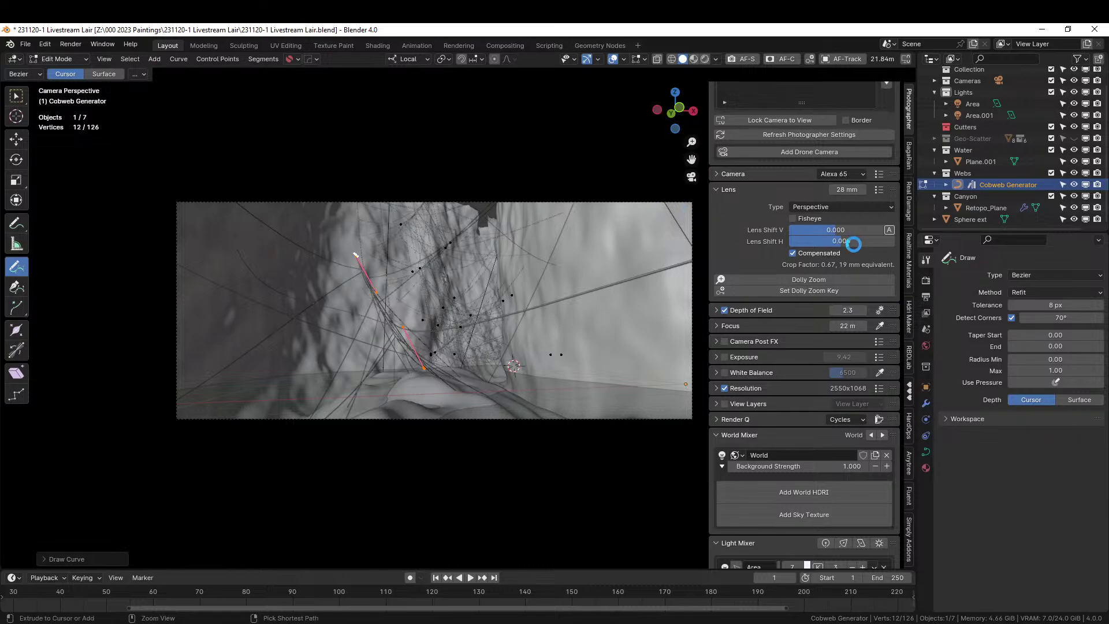
pyautogui.hotkey('ctrl', 's')
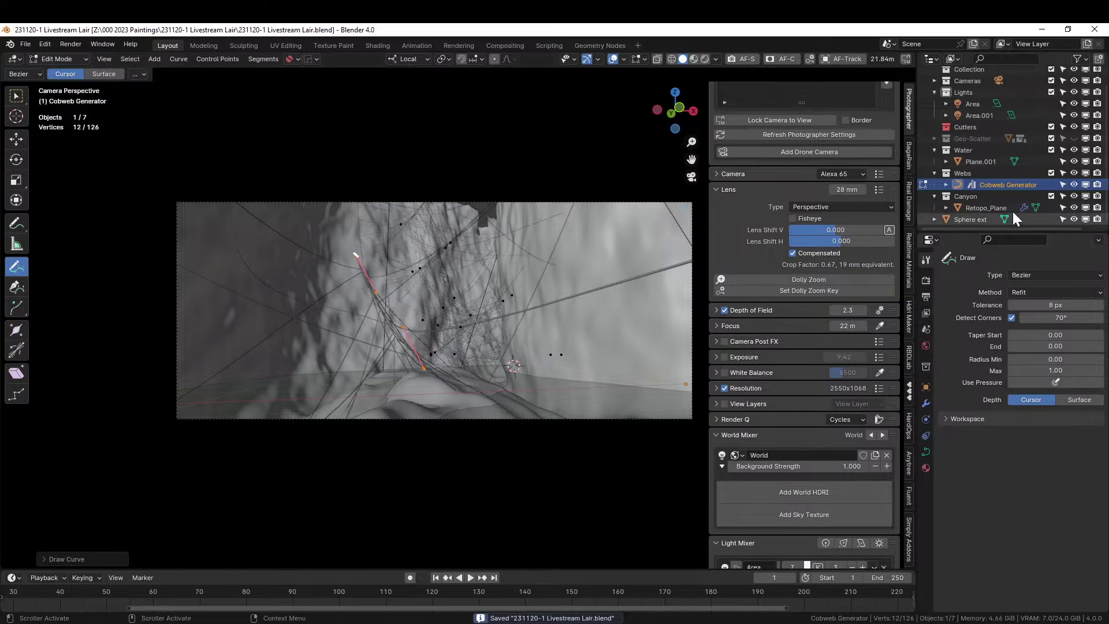
pyautogui.click(1073, 138)
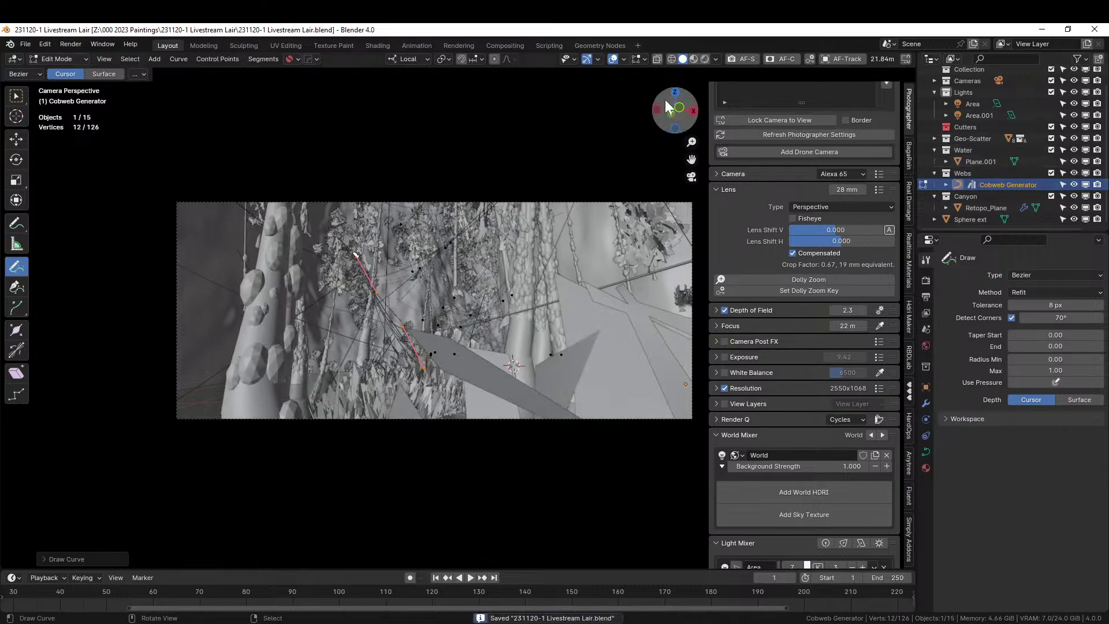
pyautogui.click(708, 58)
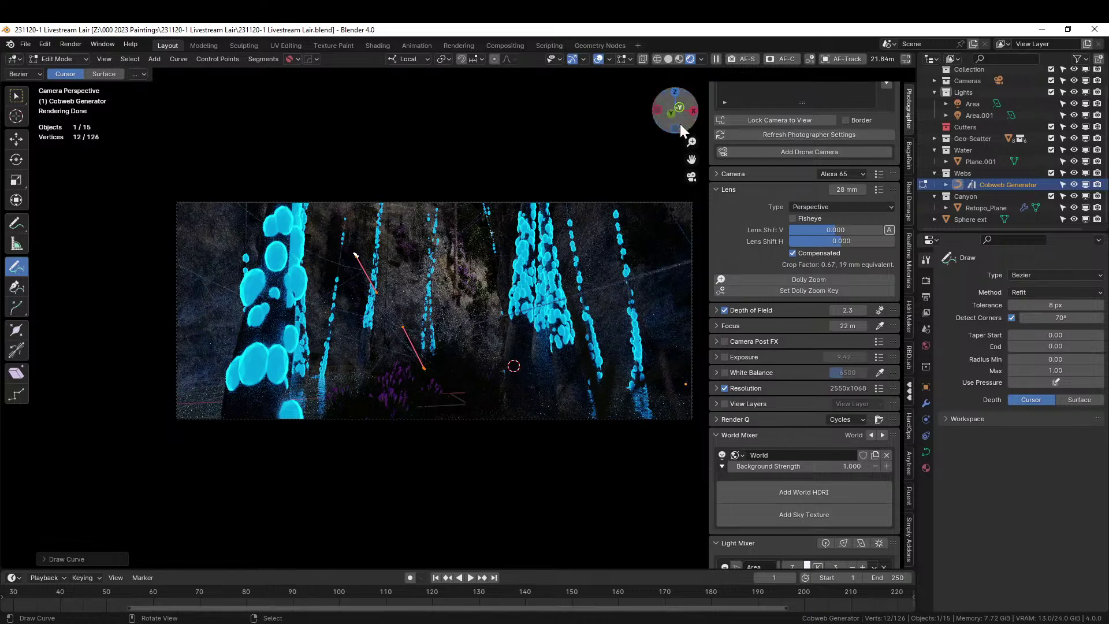
# Leave Edit Mode on the Cobweb Generator curve, select the canyon's Retopo_Plane and check the rendered camera view.
pyautogui.scroll(3, 462, 292)
pyautogui.keyDown('shift'); pyautogui.moveTo(424, 323); pyautogui.dragTo(409, 329, button='middle'); pyautogui.keyUp('shift')
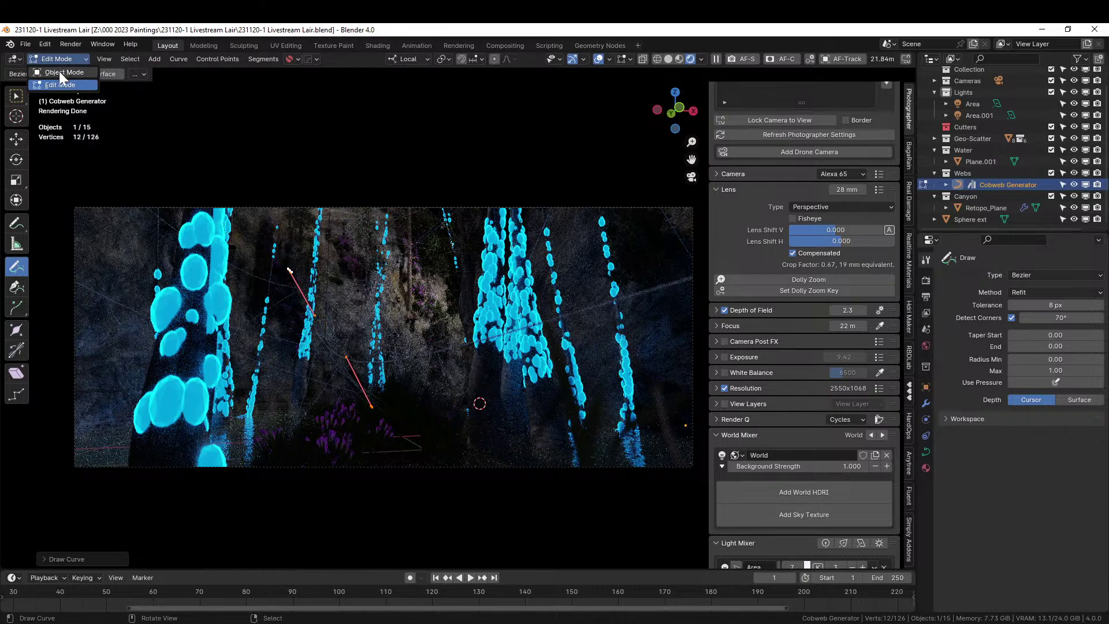
pyautogui.press('Tab')
pyautogui.click(571, 165)
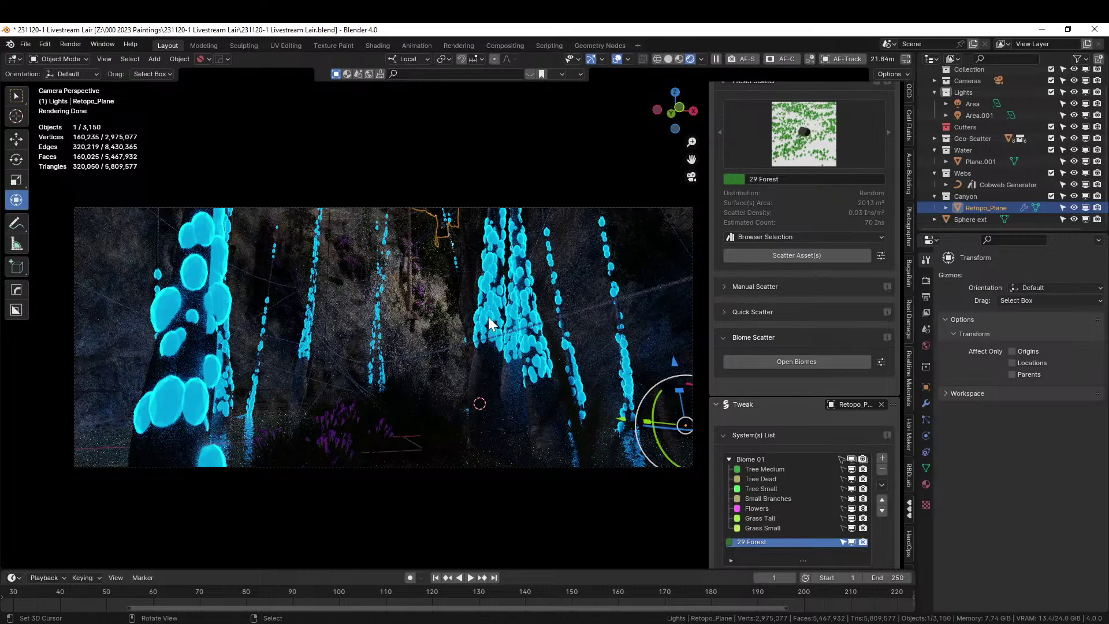
pyautogui.scroll(-1, 508, 411)
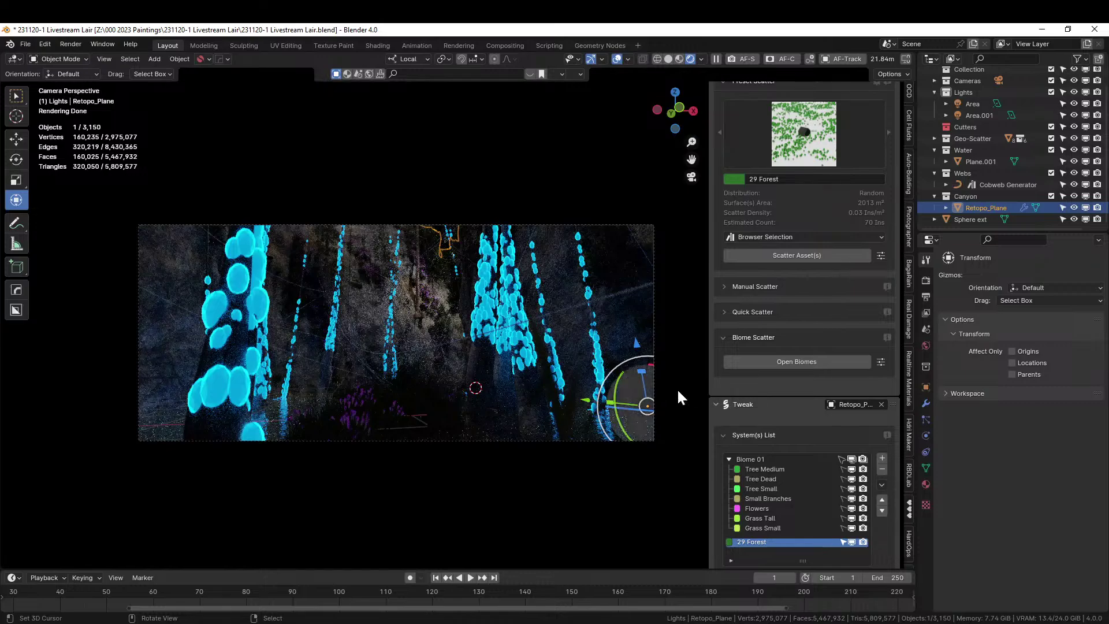
pyautogui.scroll(1, 520, 364)
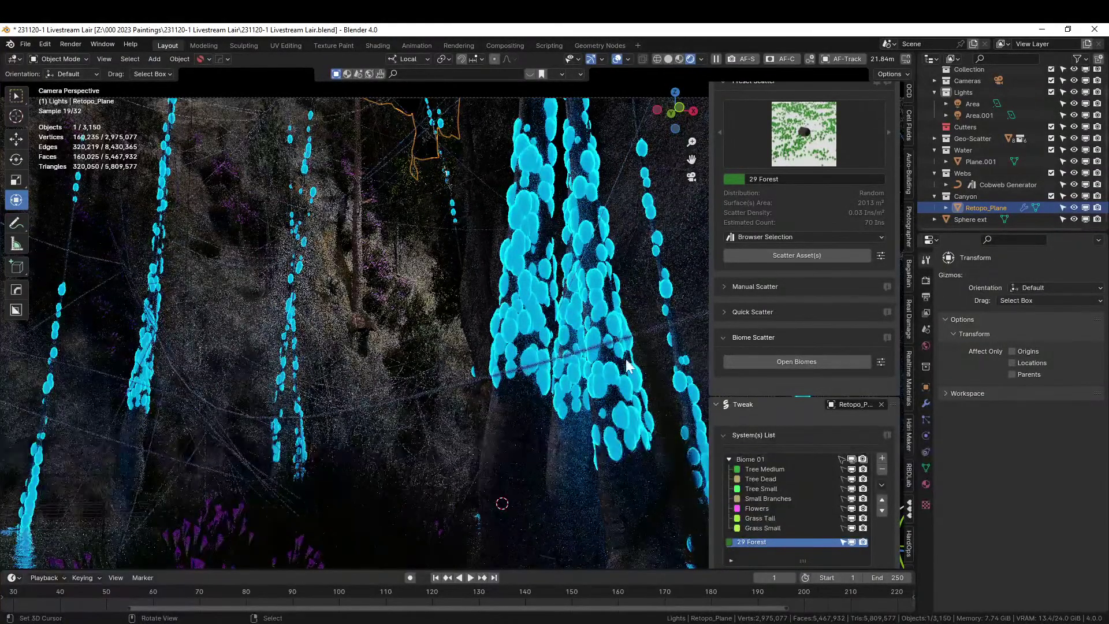
# Select the Sphere ext spider and examine how it sits on the canyon wall up close in the rendered camera view.
pyautogui.click(967, 219)
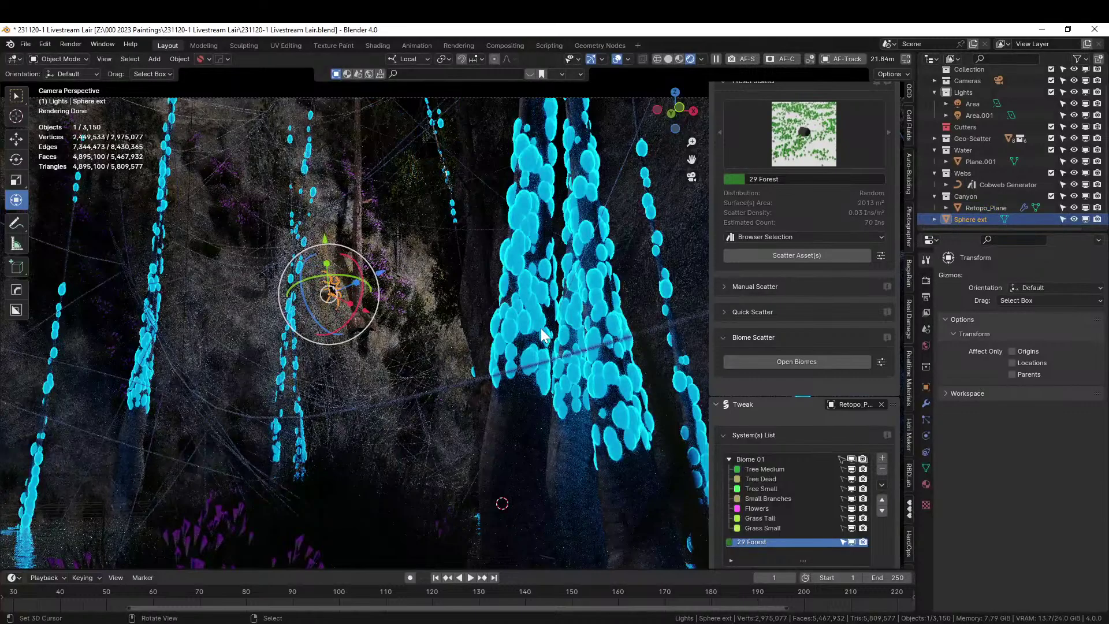
pyautogui.scroll(5, 541, 328)
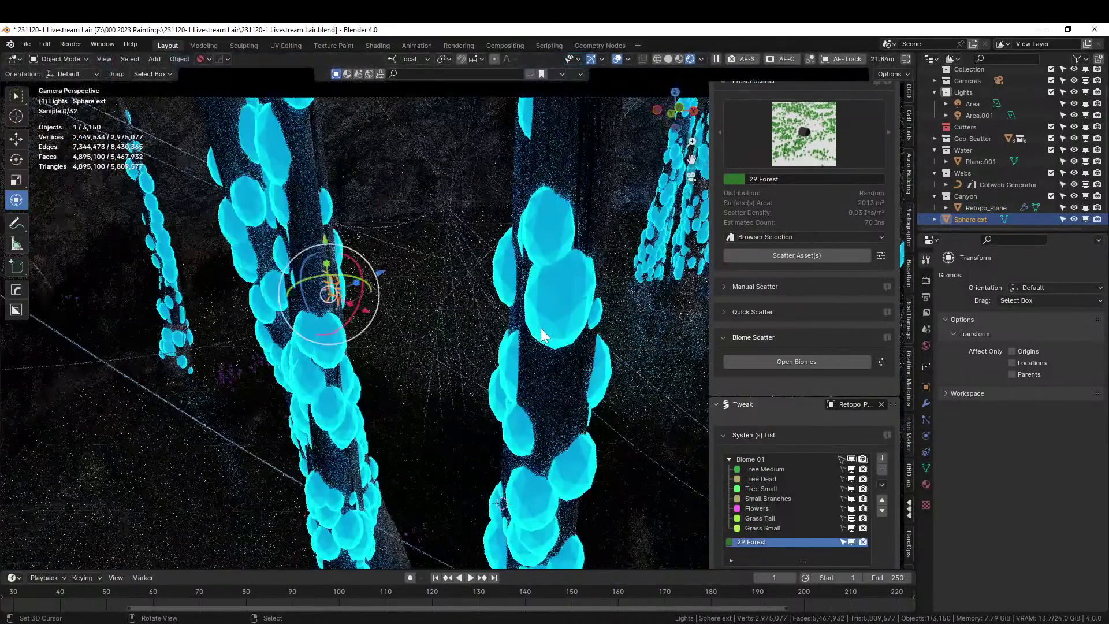
pyautogui.scroll(6, 540, 328)
pyautogui.keyDown('shift'); pyautogui.moveTo(323, 274); pyautogui.dragTo(618, 307, button='middle'); pyautogui.keyUp('shift')
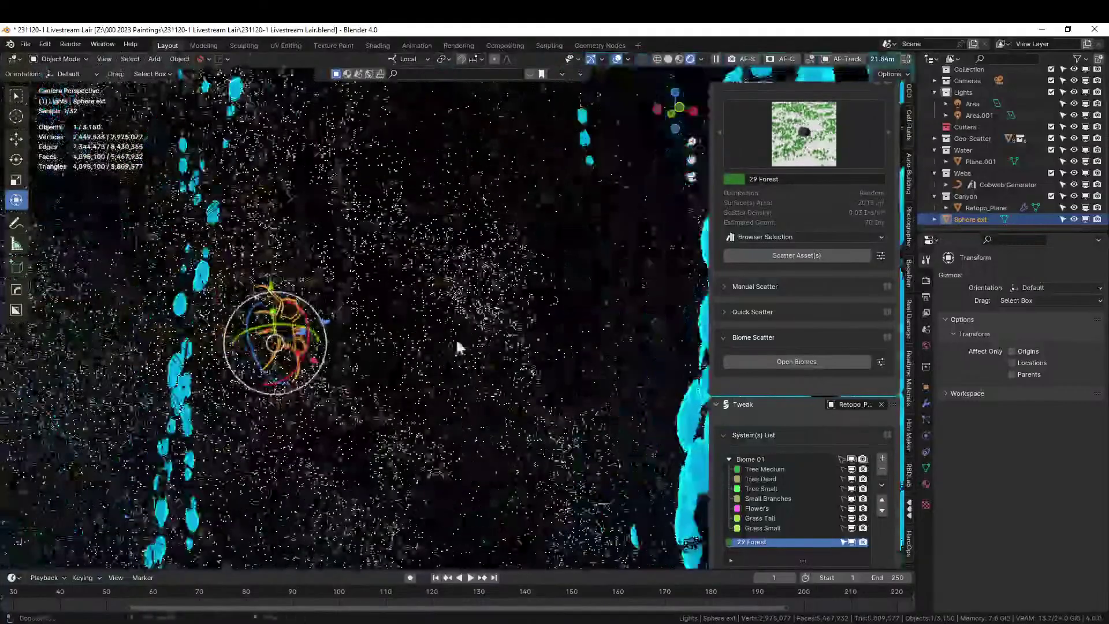
pyautogui.scroll(4, 421, 338)
pyautogui.scroll(-1, 548, 313)
pyautogui.scroll(2, 549, 314)
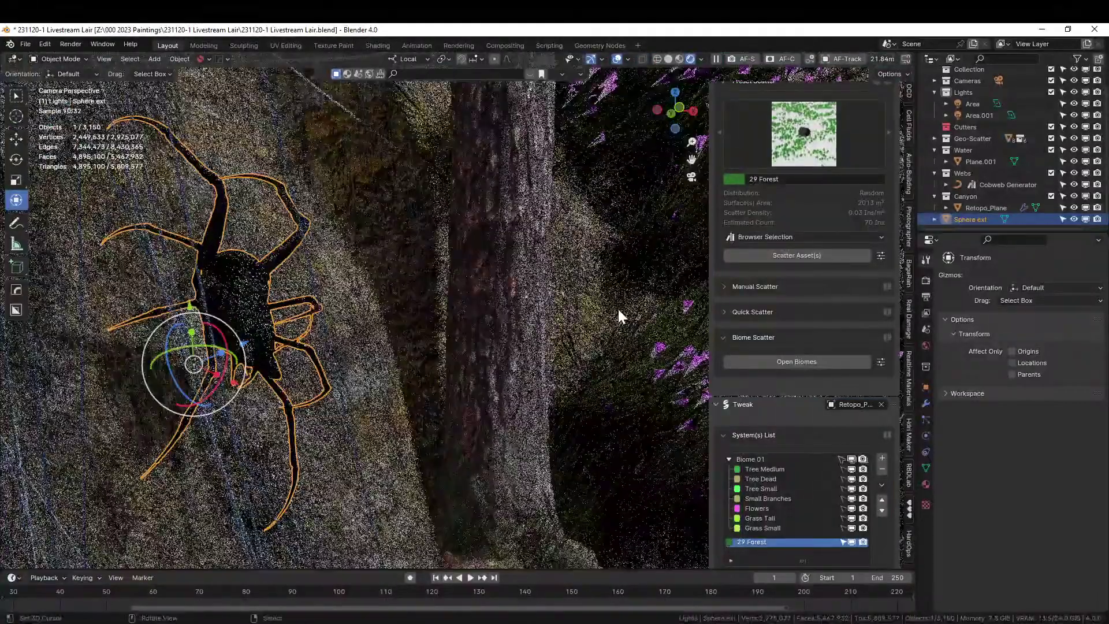
pyautogui.scroll(-2, 618, 309)
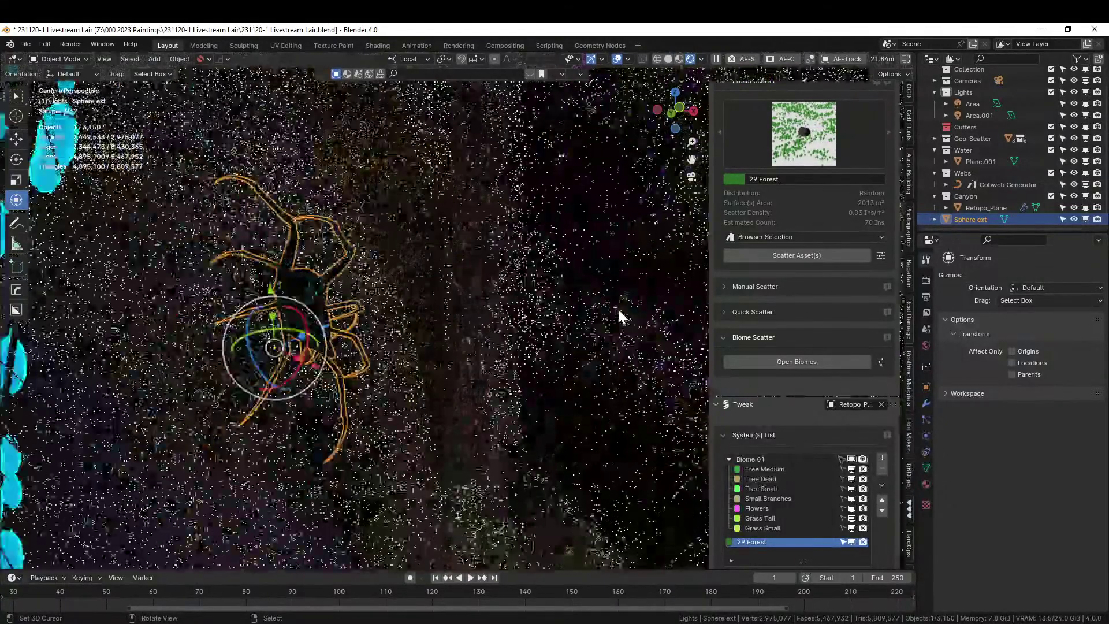
pyautogui.scroll(-2, 618, 307)
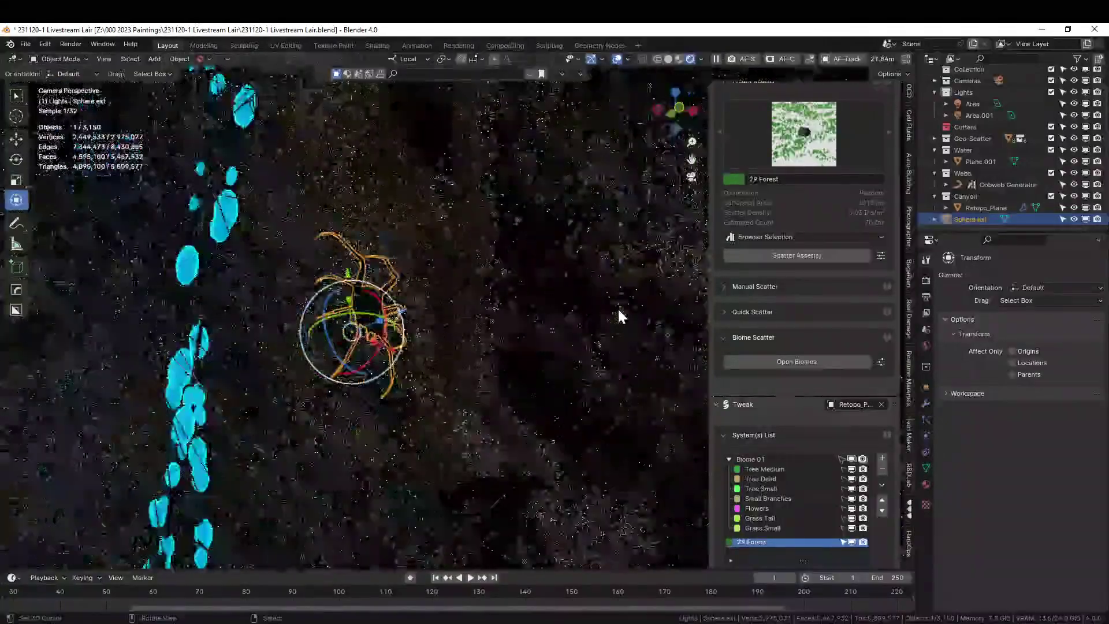
pyautogui.keyDown('shift'); pyautogui.moveTo(641, 362); pyautogui.dragTo(613, 308, button='middle'); pyautogui.keyUp('shift')
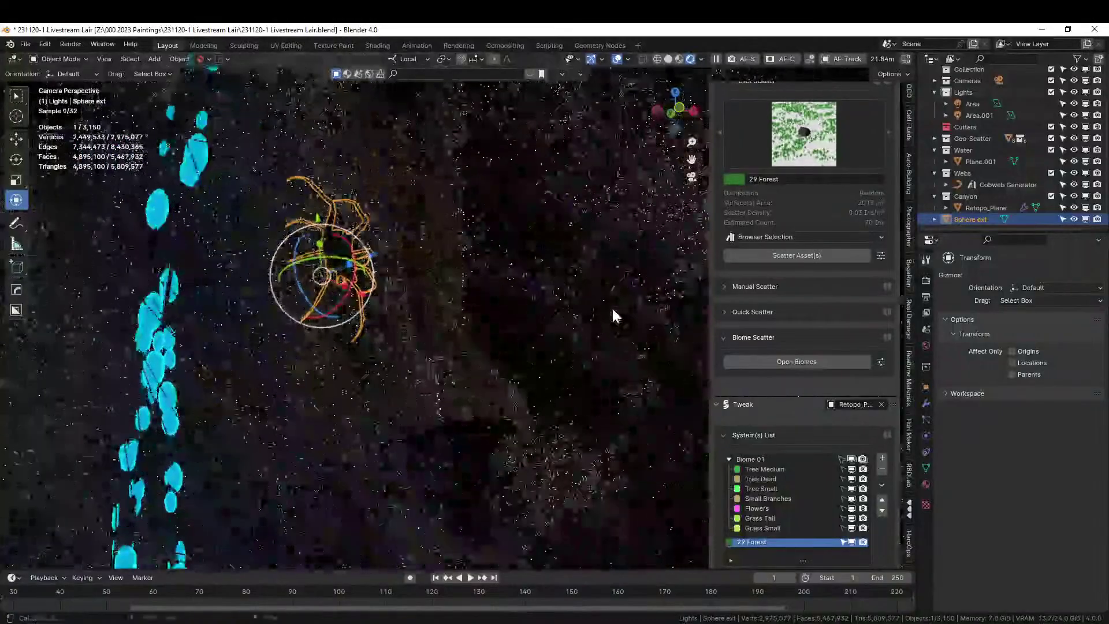
# Place the 3D cursor on the canyon wall below the spider in solid shading, and hide the Webs collection.
pyautogui.click(668, 59)
pyautogui.press('KP_0')
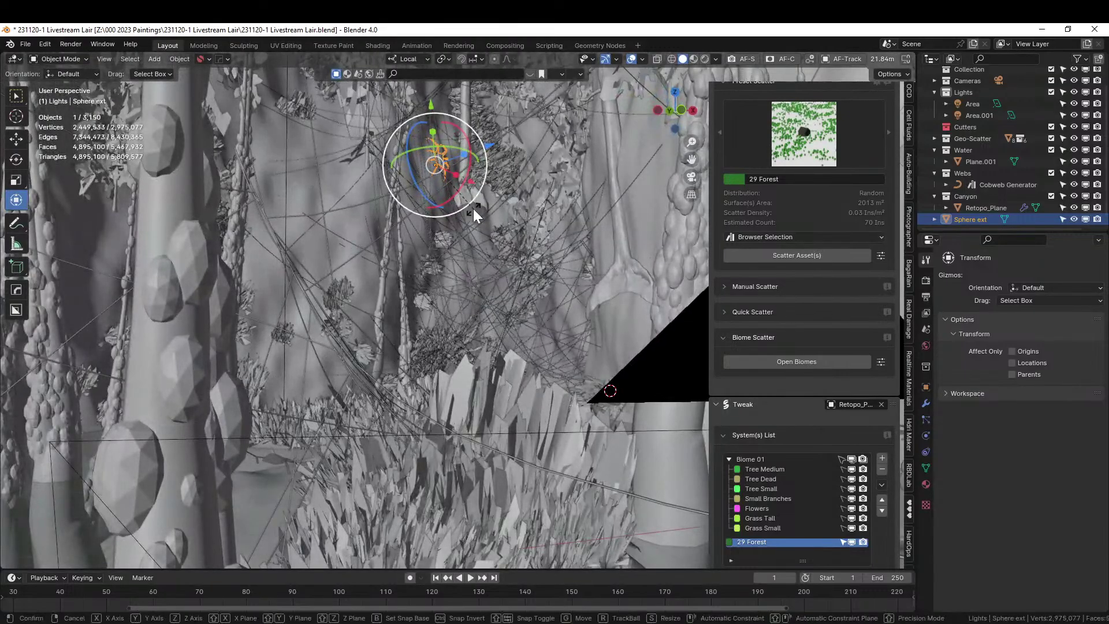
pyautogui.moveTo(473, 209); pyautogui.dragTo(482, 220)
pyautogui.click(342, 178)
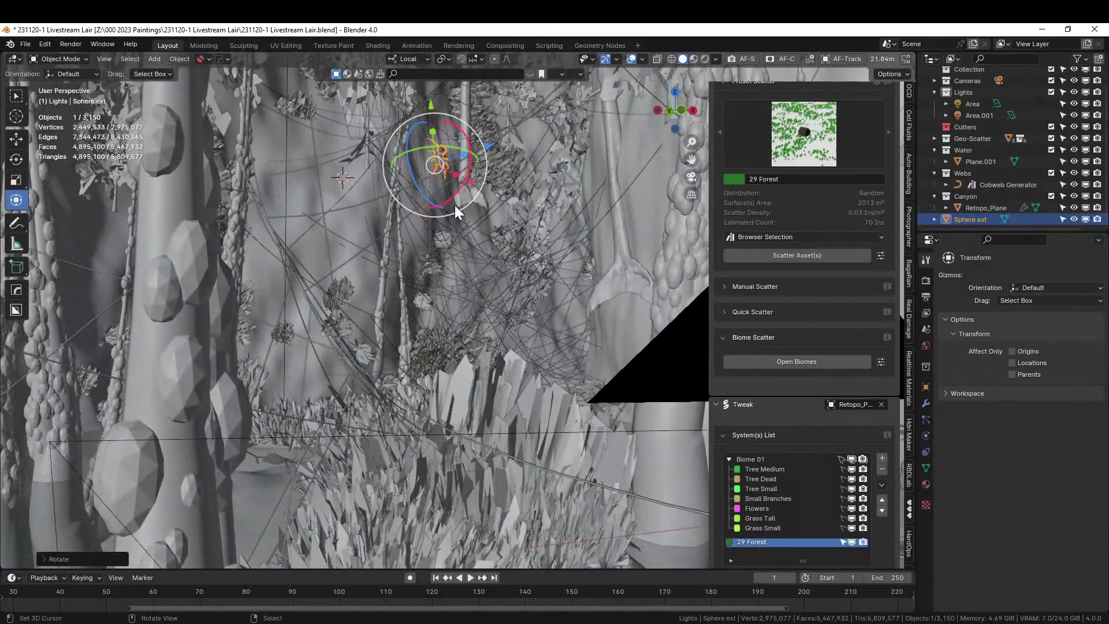
pyautogui.rightClick(456, 206)
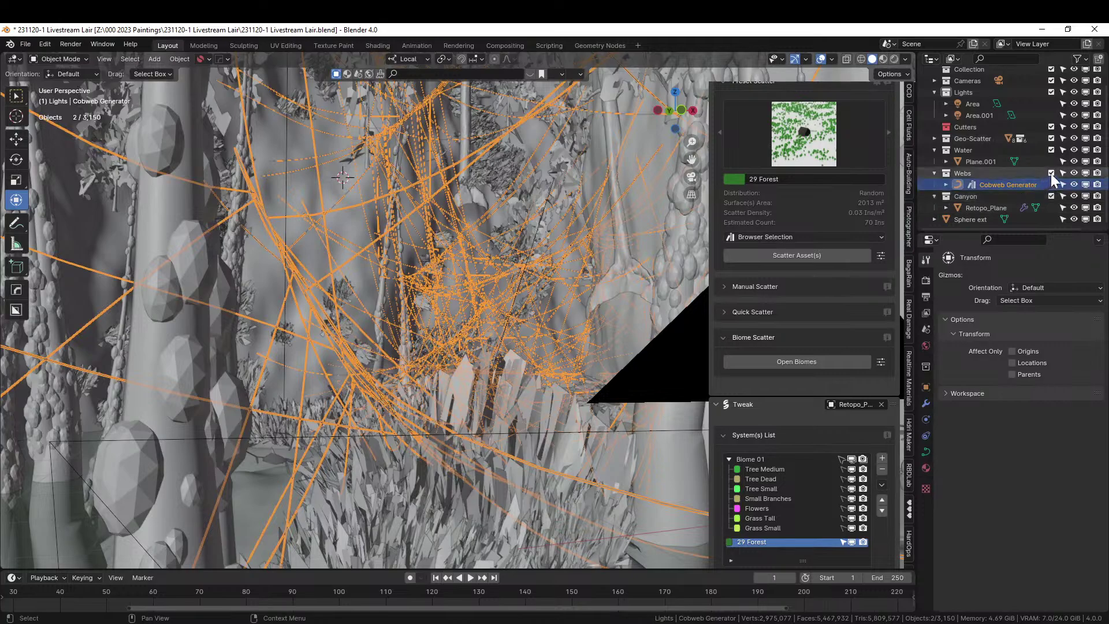
pyautogui.click(1073, 173)
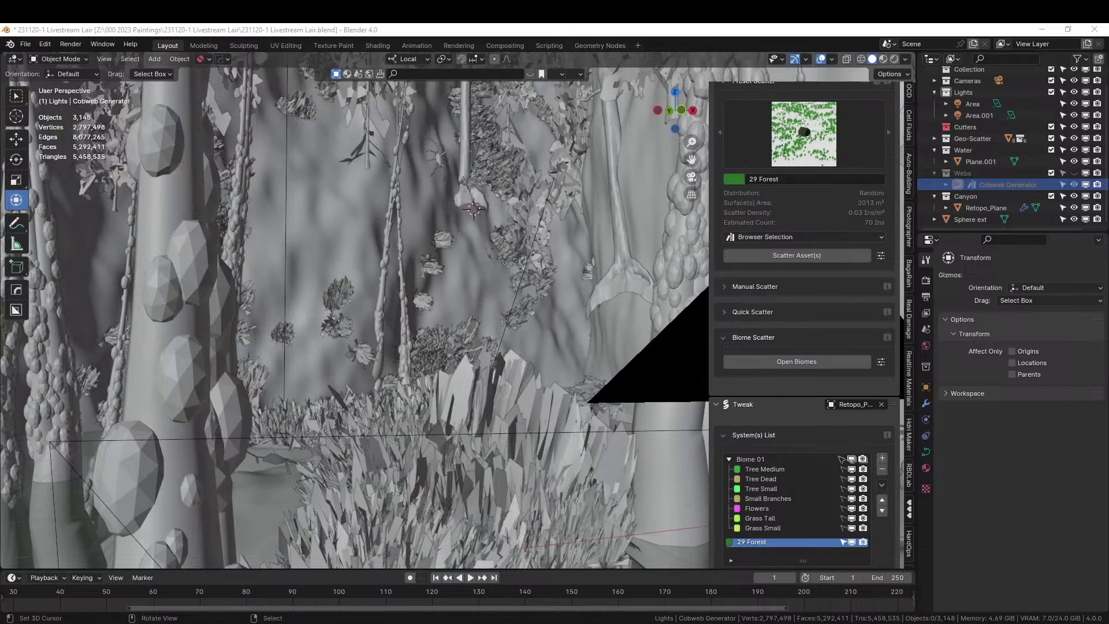
# Add the Rock_Granite-Photoscan_A_spring-summer-autumn asset on the wall below the spider and move it about 1.5 m along the global Y axis.
pyautogui.moveTo(578, 95); pyautogui.dragTo(471, 215)
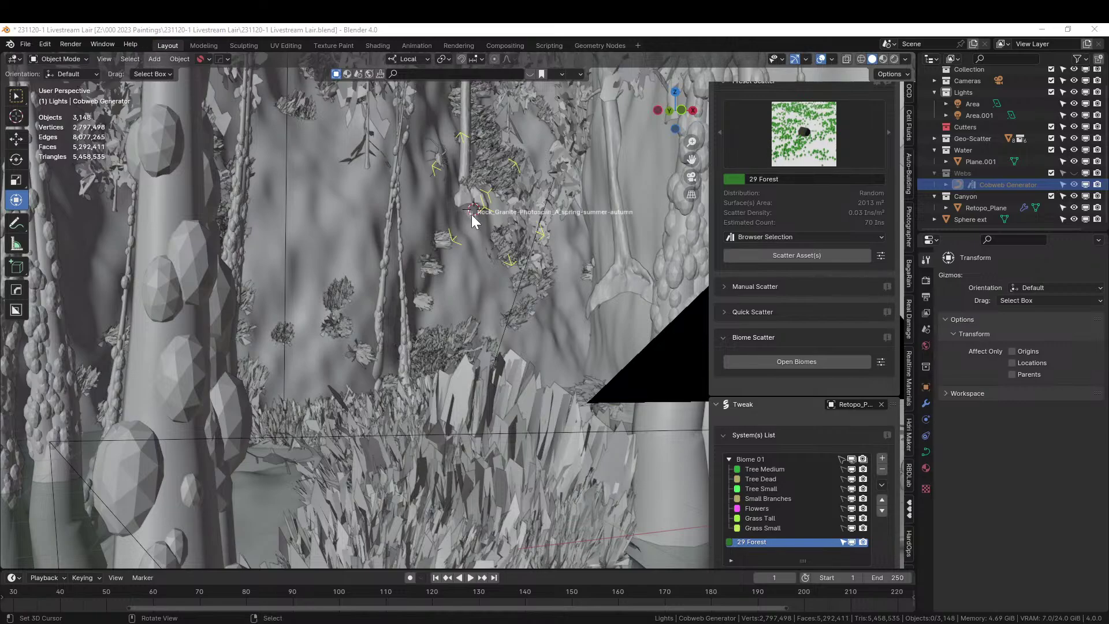
pyautogui.moveTo(472, 215); pyautogui.dragTo(471, 213)
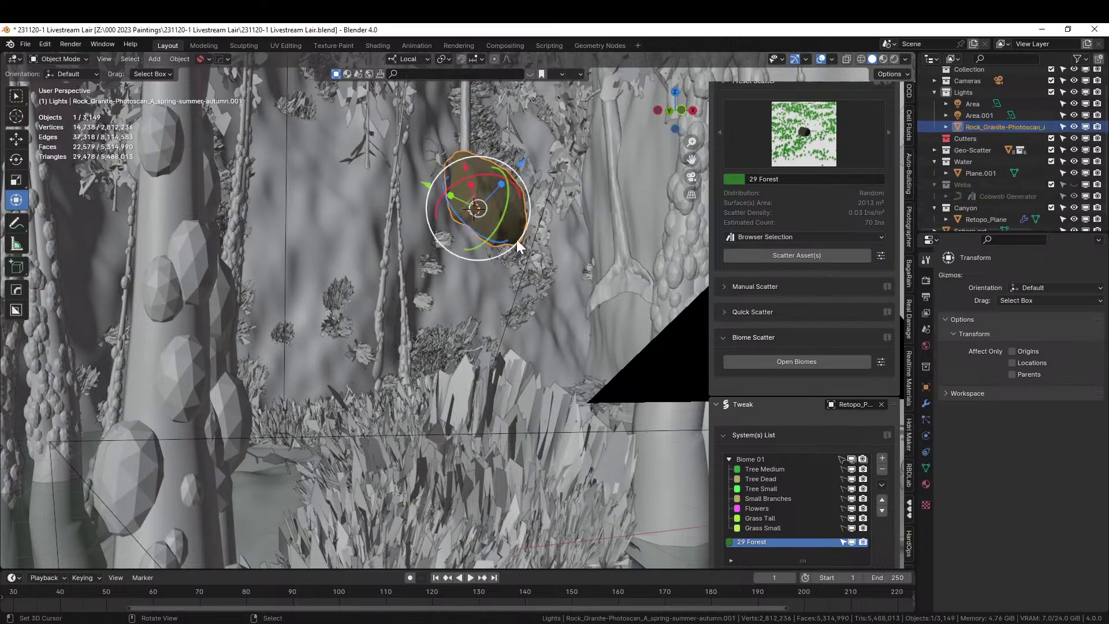
pyautogui.click(410, 59)
pyautogui.click(398, 92)
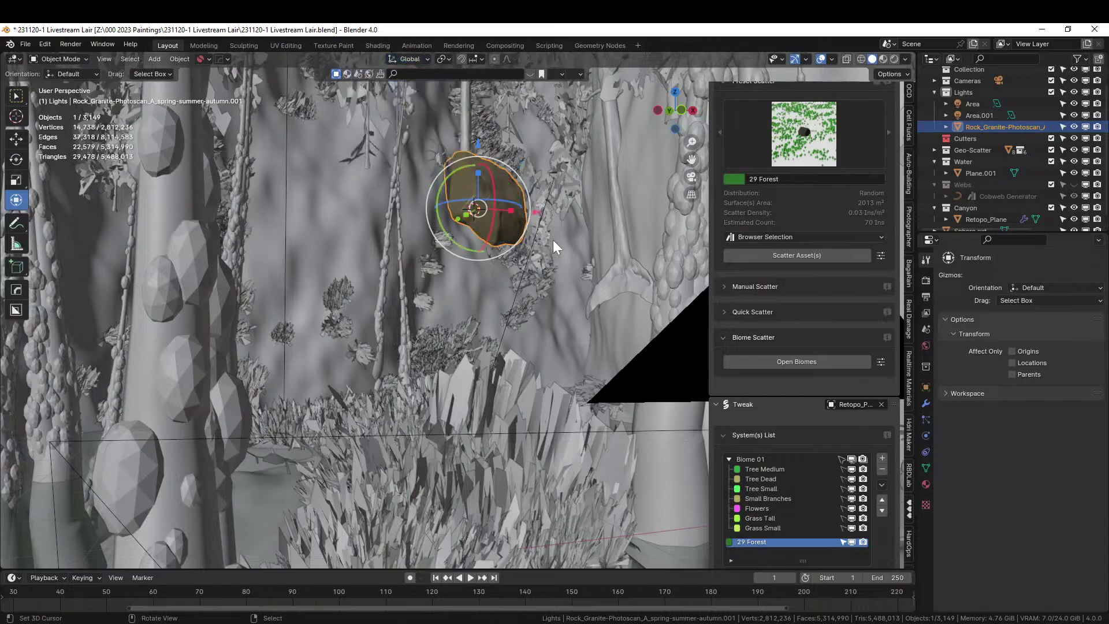
pyautogui.press('g')
pyautogui.press('y')
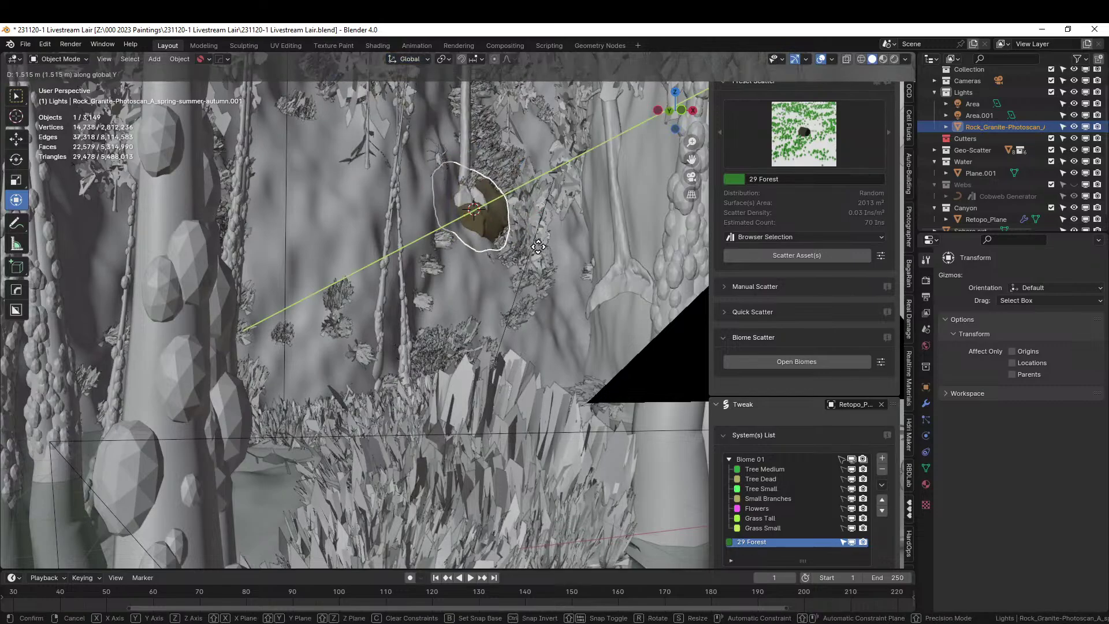
pyautogui.click(542, 249)
# Nudge the granite rock about -0.13 m along the global X axis behind the tree roots, and save the file.
pyautogui.press('KP_Decimal')
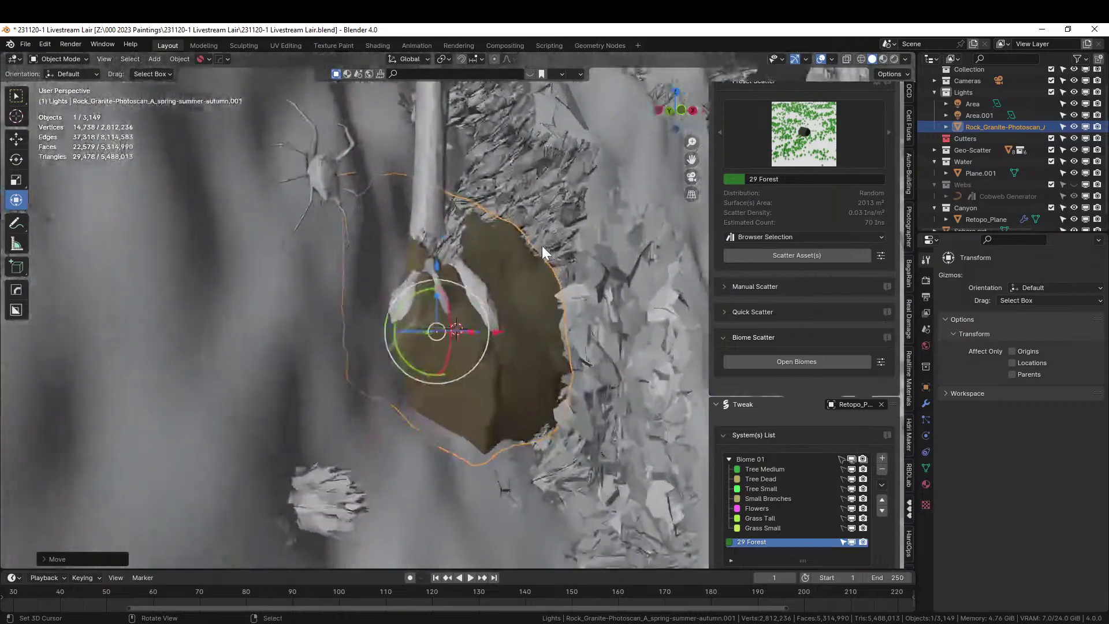
pyautogui.moveTo(552, 297); pyautogui.dragTo(524, 318, button='middle')
pyautogui.press('g')
pyautogui.press('x')
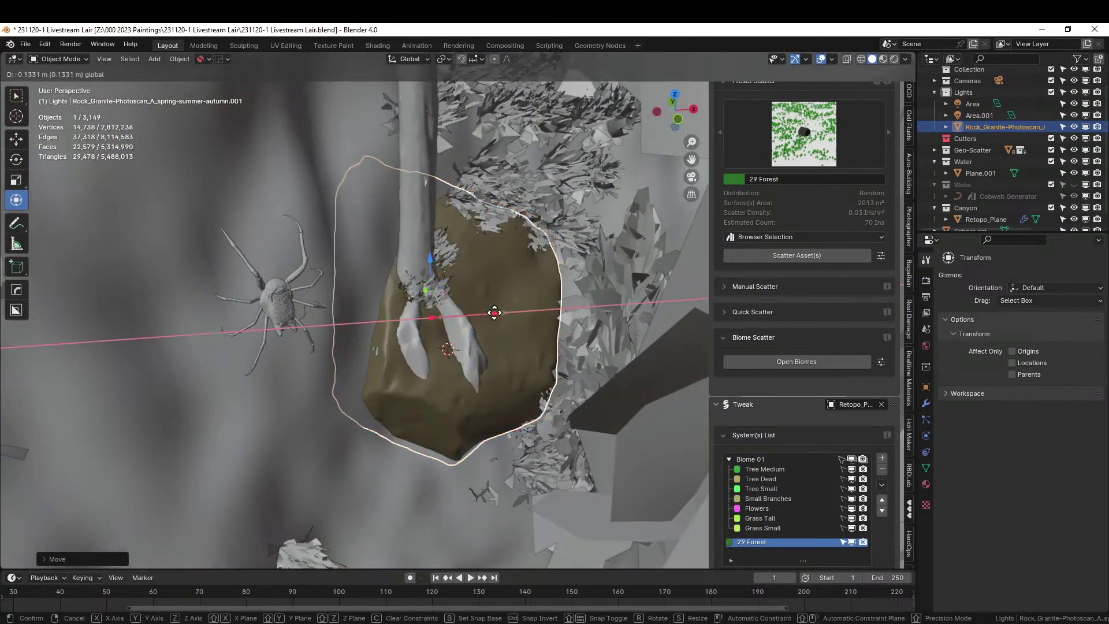
pyautogui.click(494, 316)
pyautogui.moveTo(493, 315); pyautogui.dragTo(515, 258, button='middle')
pyautogui.scroll(-2, 512, 259)
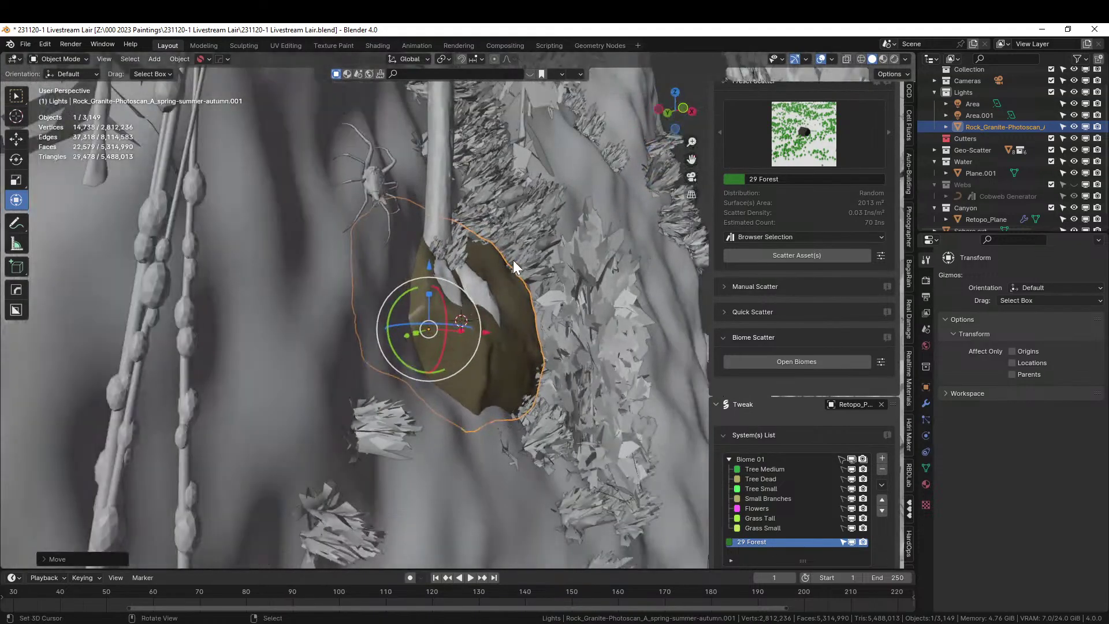
pyautogui.hotkey('ctrl', 's')
# Examine the granite rock beneath the tree and spider from several angles and in the rendered camera view.
pyautogui.scroll(-2, 513, 260)
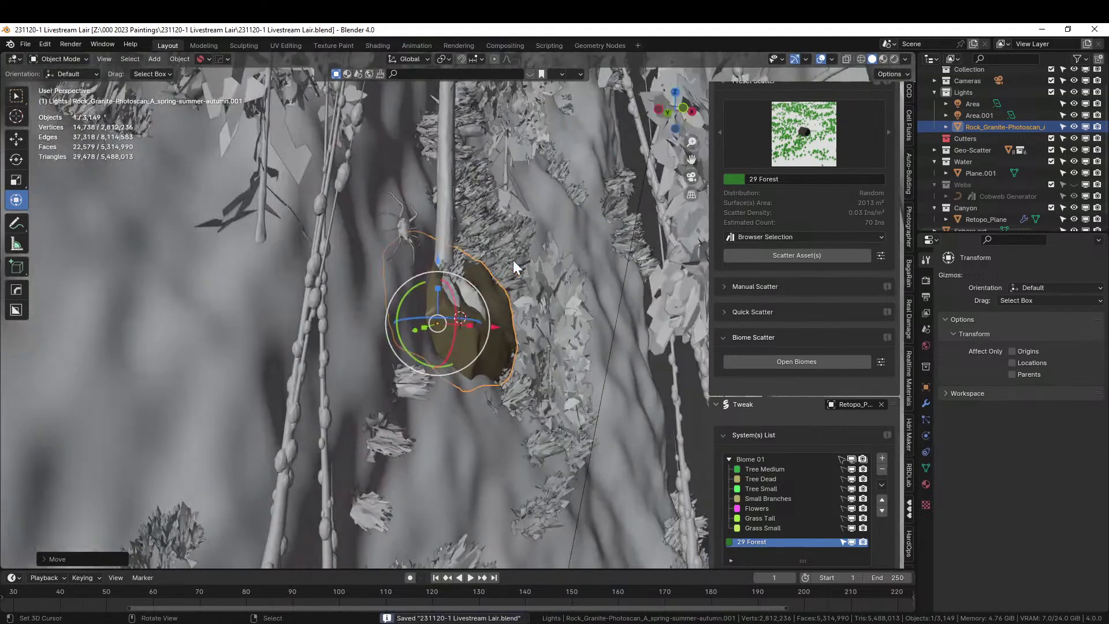
pyautogui.moveTo(513, 260); pyautogui.dragTo(580, 297, button='middle')
pyautogui.scroll(-2, 580, 297)
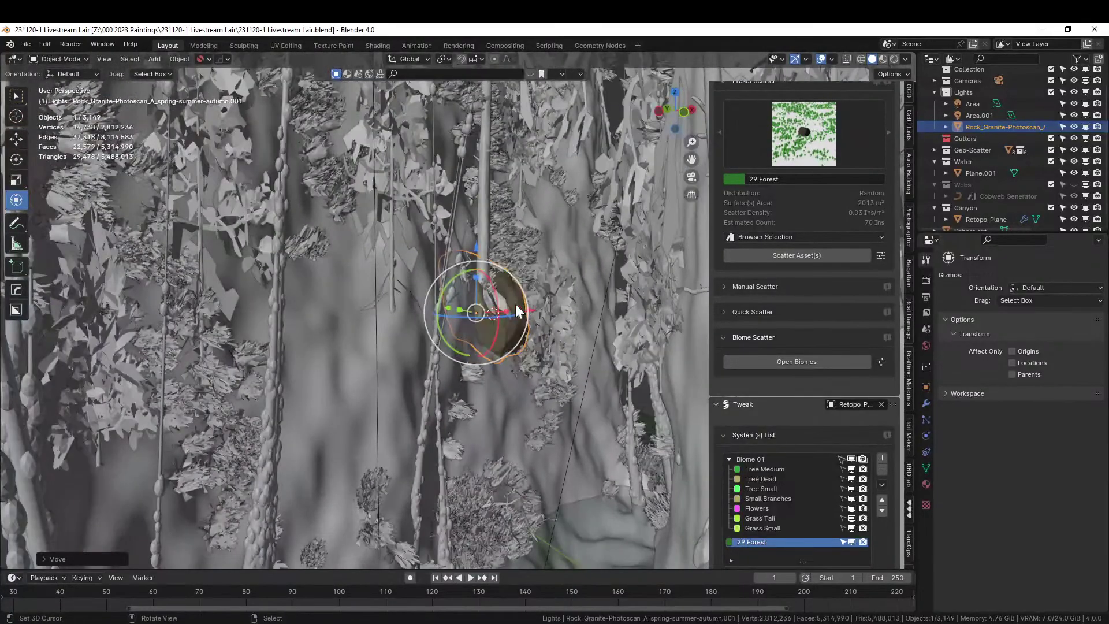
pyautogui.moveTo(483, 307)
pyautogui.mouseDown(button='middle')
pyautogui.moveTo(479, 318)
pyautogui.moveTo(496, 301)
pyautogui.moveTo(488, 290)
pyautogui.moveTo(465, 309)
pyautogui.mouseUp(button='middle')
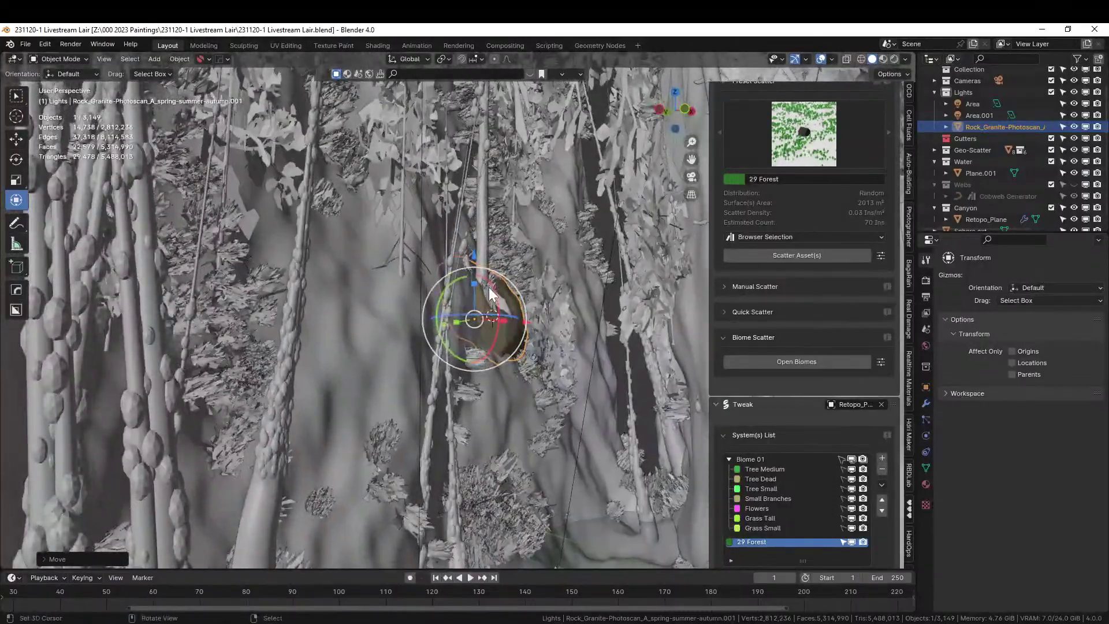
pyautogui.press('KP_0')
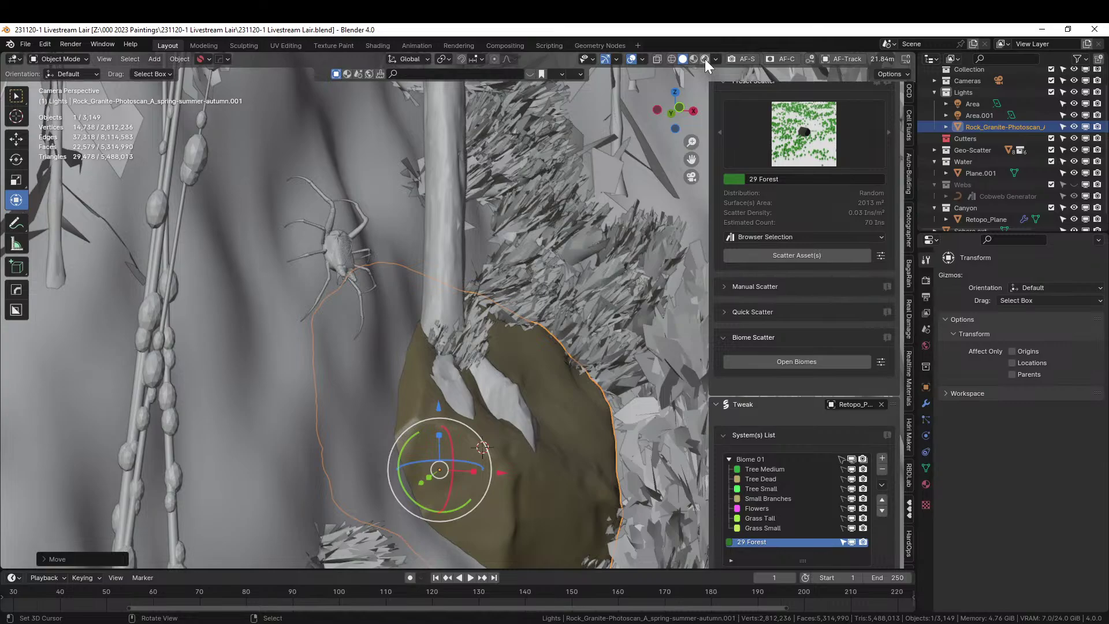
pyautogui.click(704, 59)
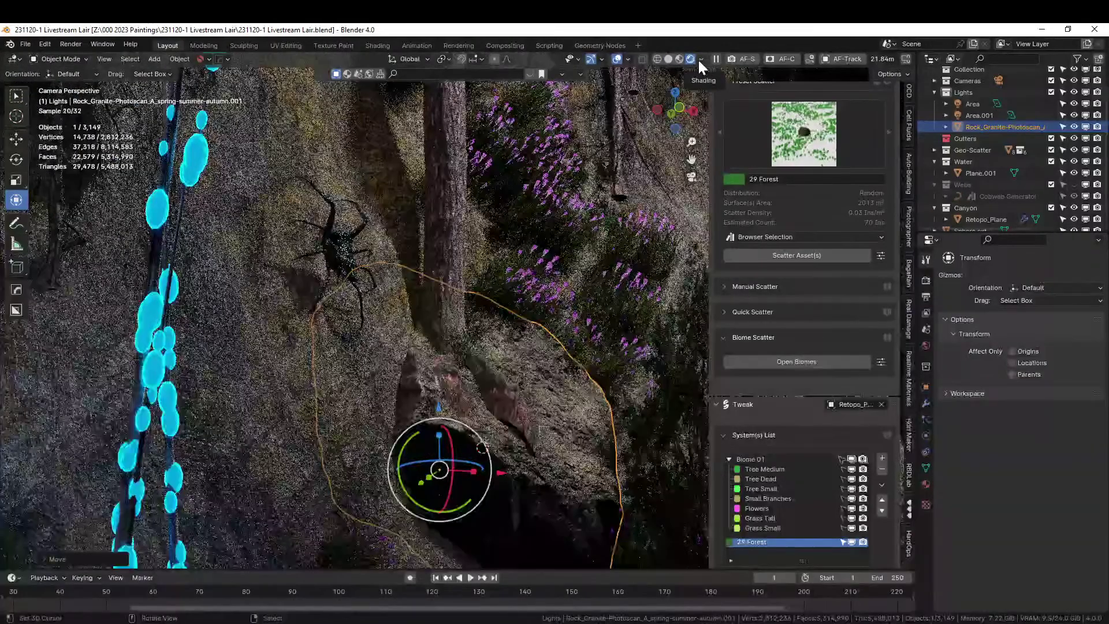
pyautogui.scroll(-3, 517, 255)
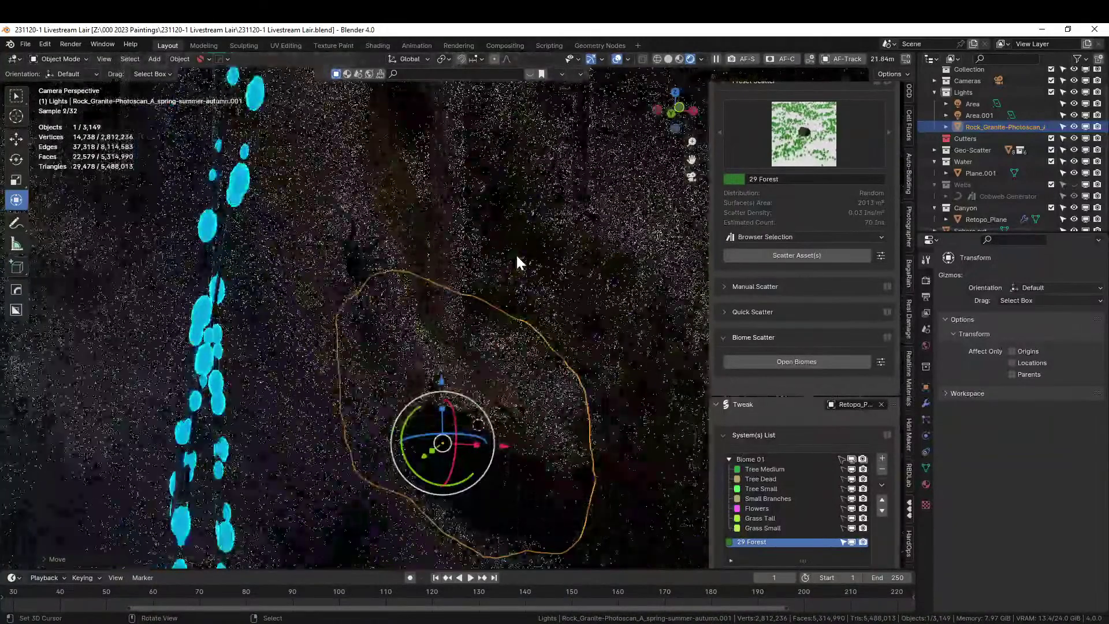
pyautogui.scroll(-4, 517, 256)
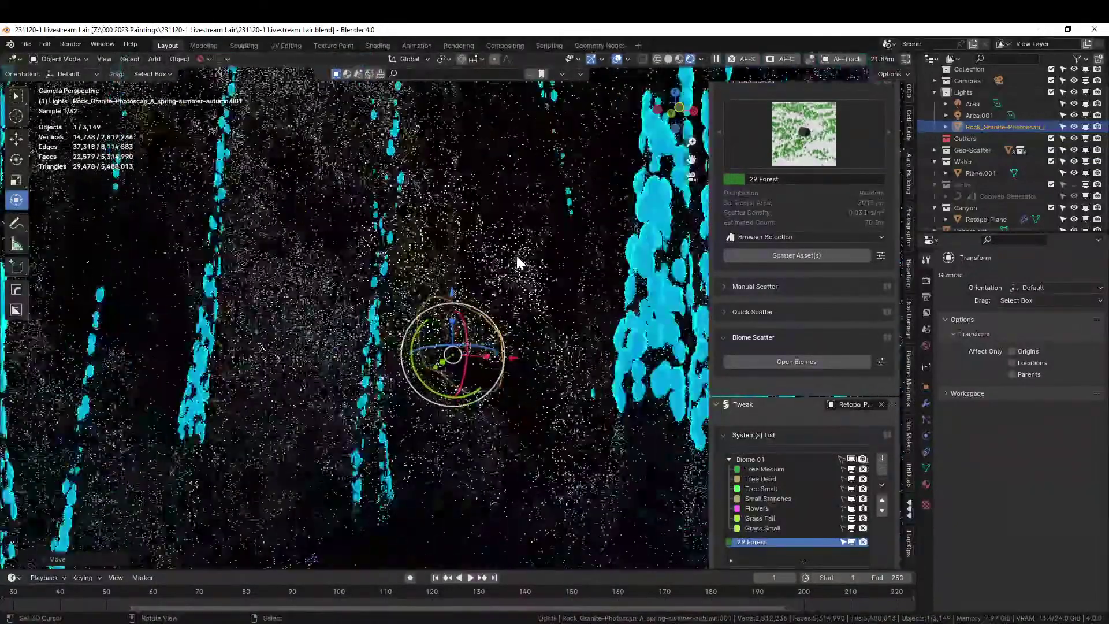
pyautogui.scroll(-3, 517, 258)
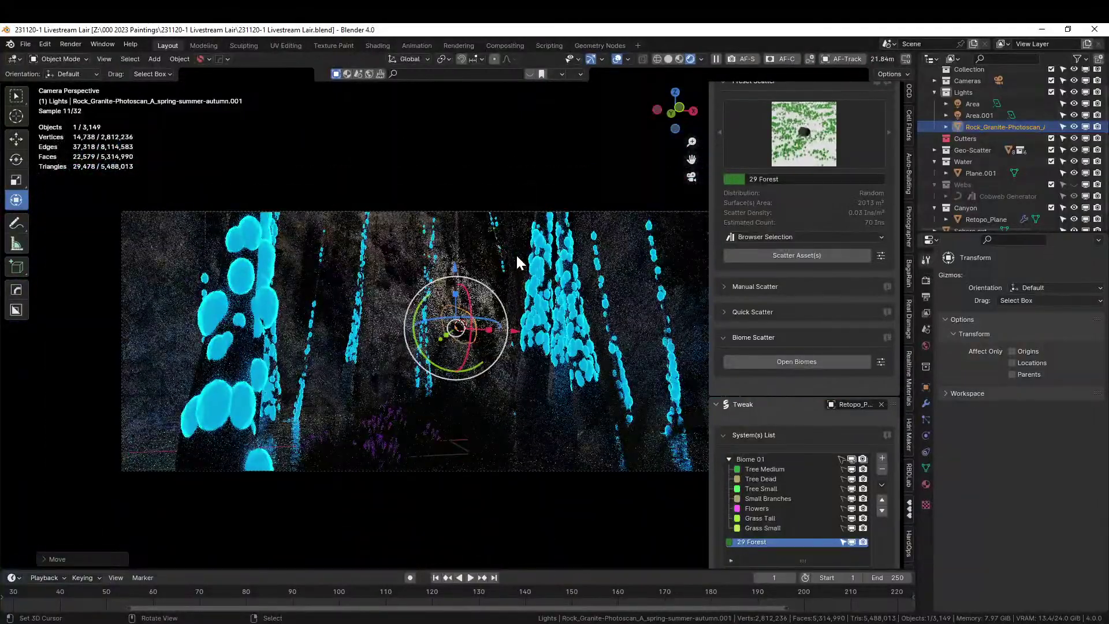
# Reframe the camera with walk navigation in solid shading to show more of the canyon, and save the file.
pyautogui.click(506, 518)
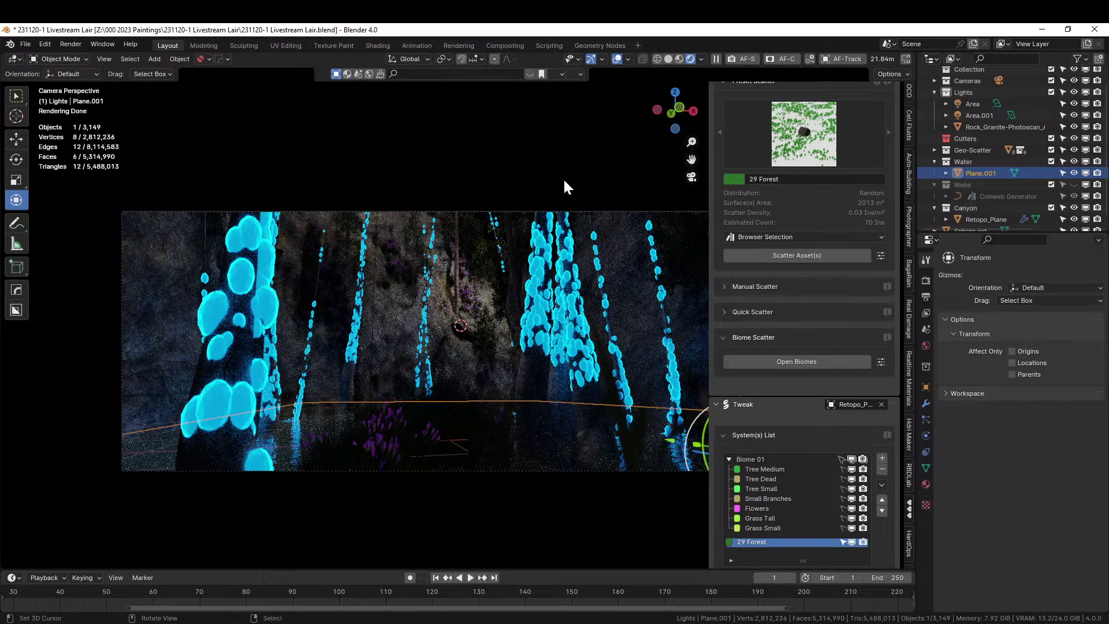
pyautogui.click(667, 60)
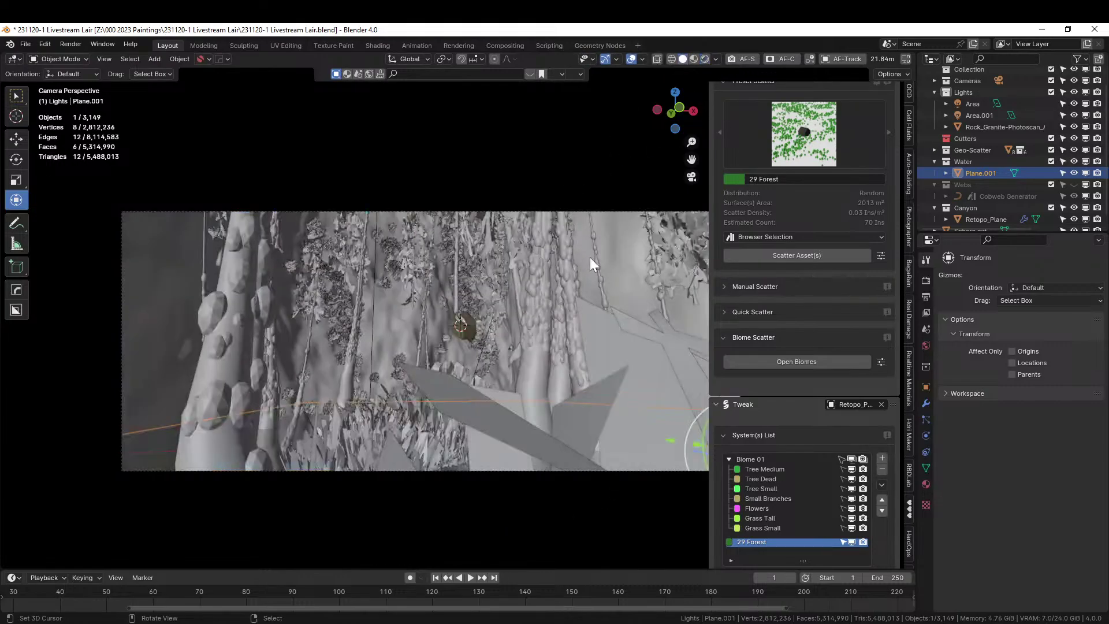
pyautogui.hotkey('shift', '`')
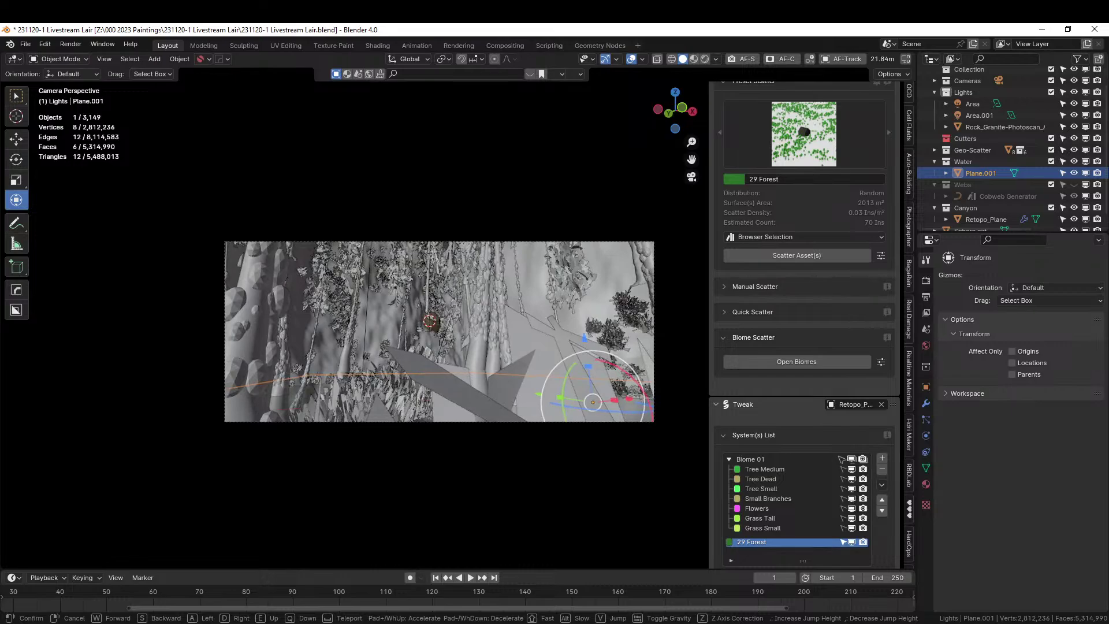
pyautogui.click(549, 193)
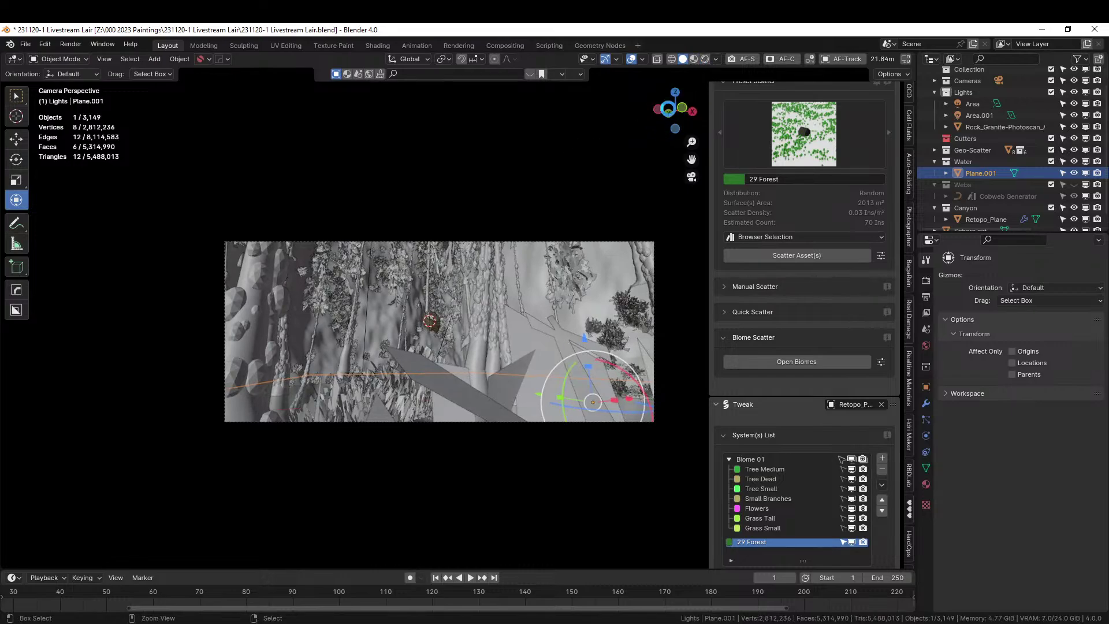
pyautogui.hotkey('ctrl', 's')
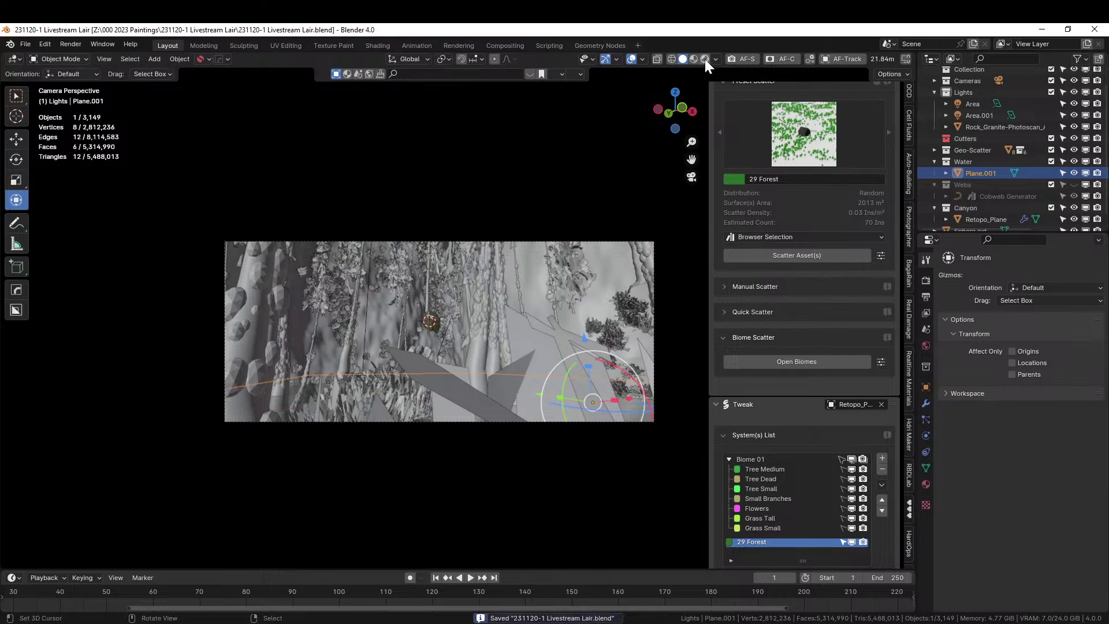
# Refine the camera framing with walk navigation in rendered shading, deselect the water plane, and save the file.
pyautogui.click(705, 59)
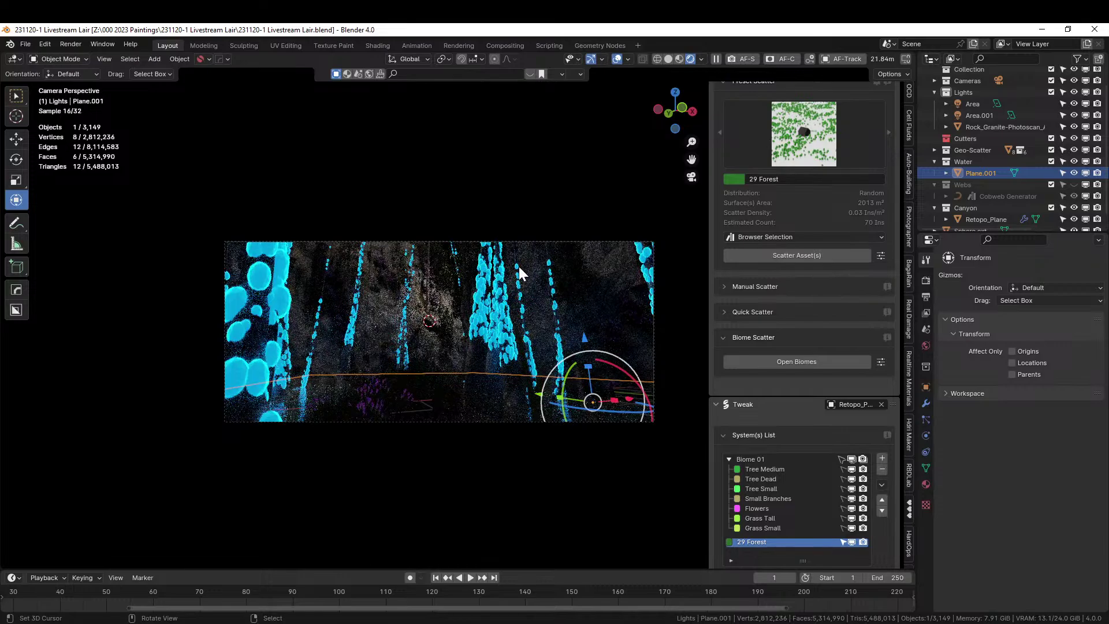
pyautogui.hotkey('shift', '`')
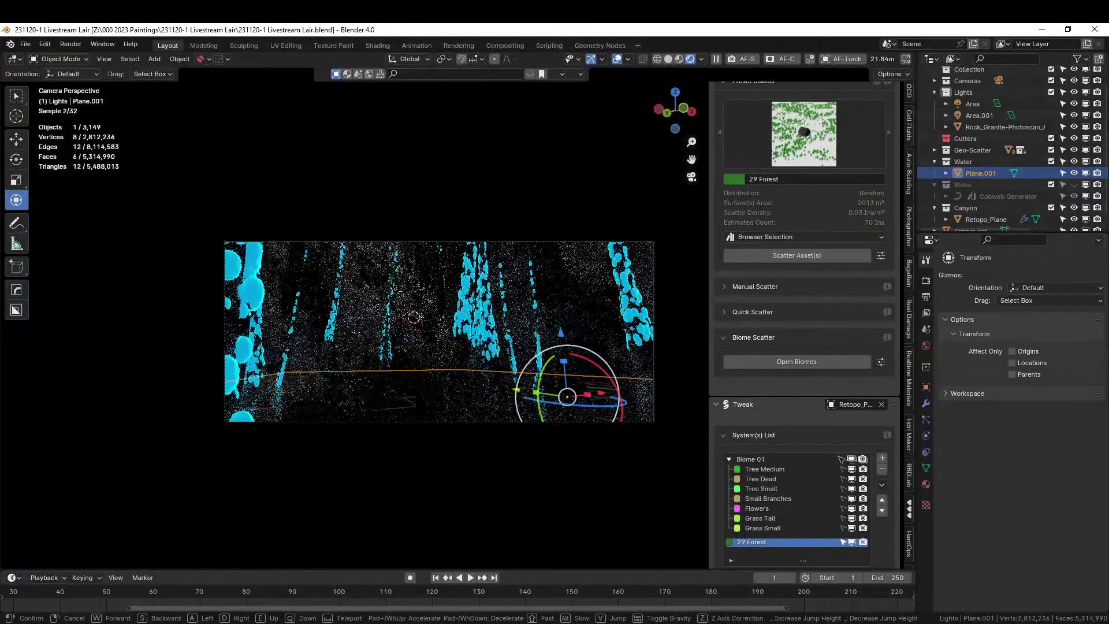
pyautogui.click(511, 323)
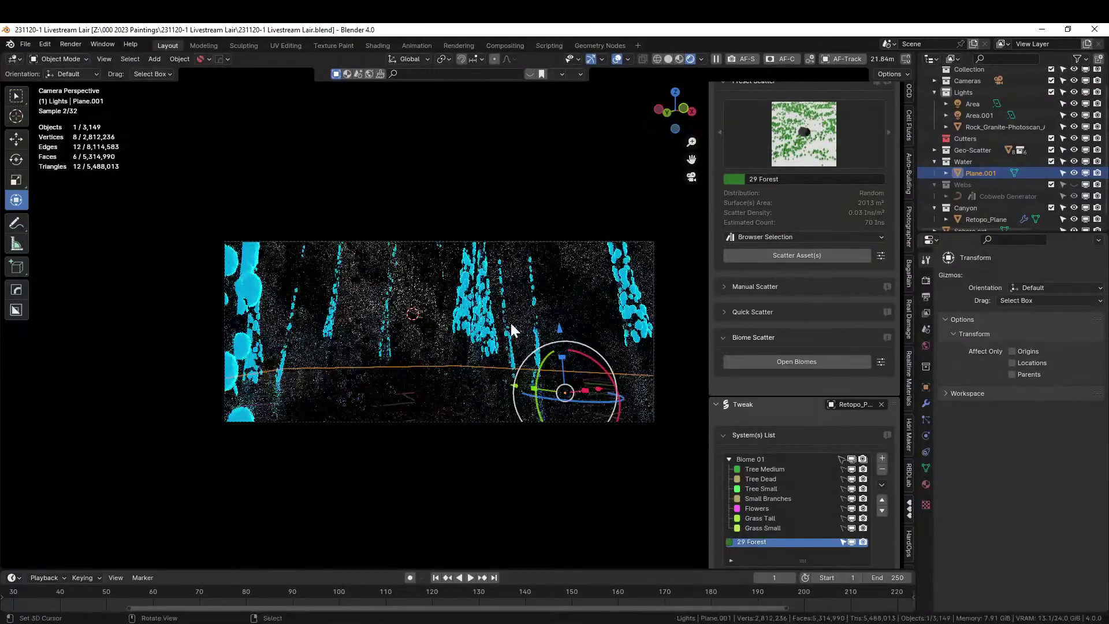
pyautogui.click(381, 175)
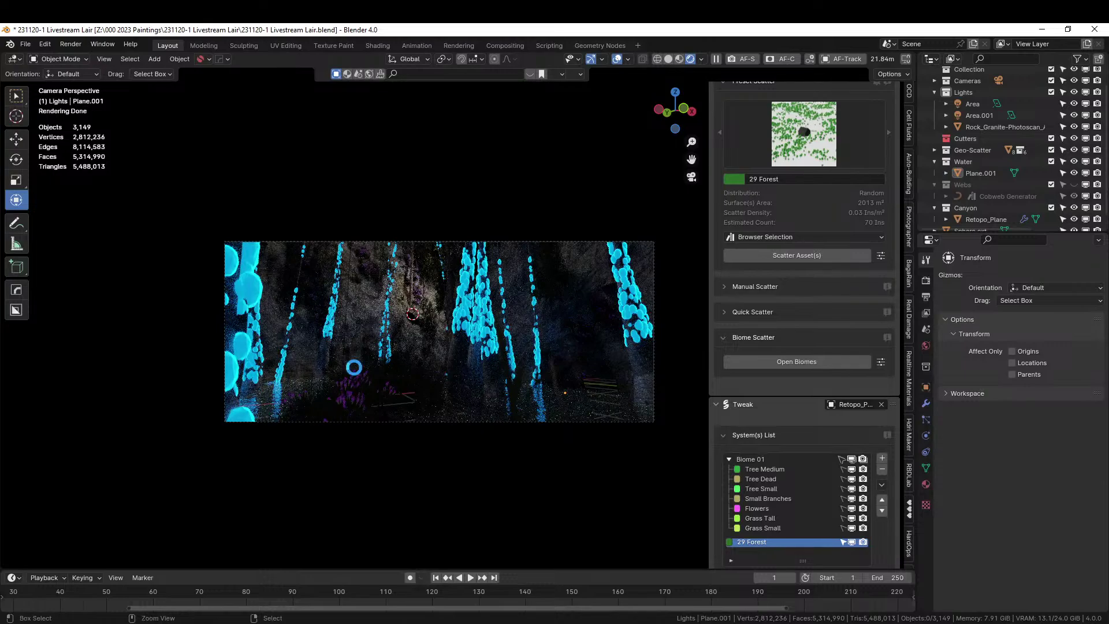
pyautogui.hotkey('ctrl', 's')
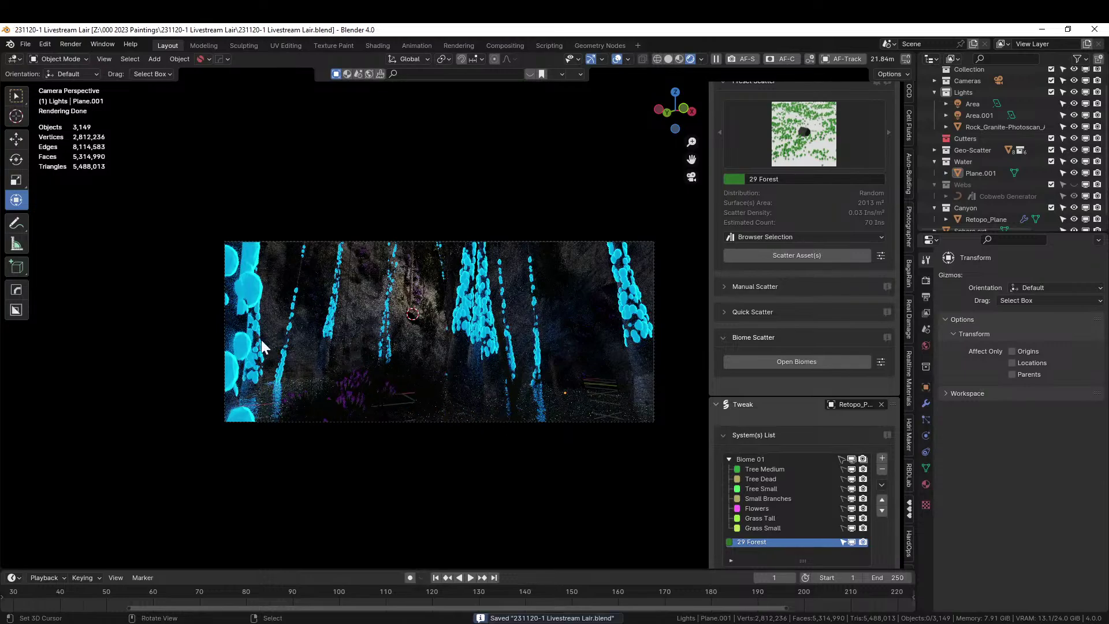
# Make the Webs collection visible in the viewport and save the file.
pyautogui.scroll(1, 494, 459)
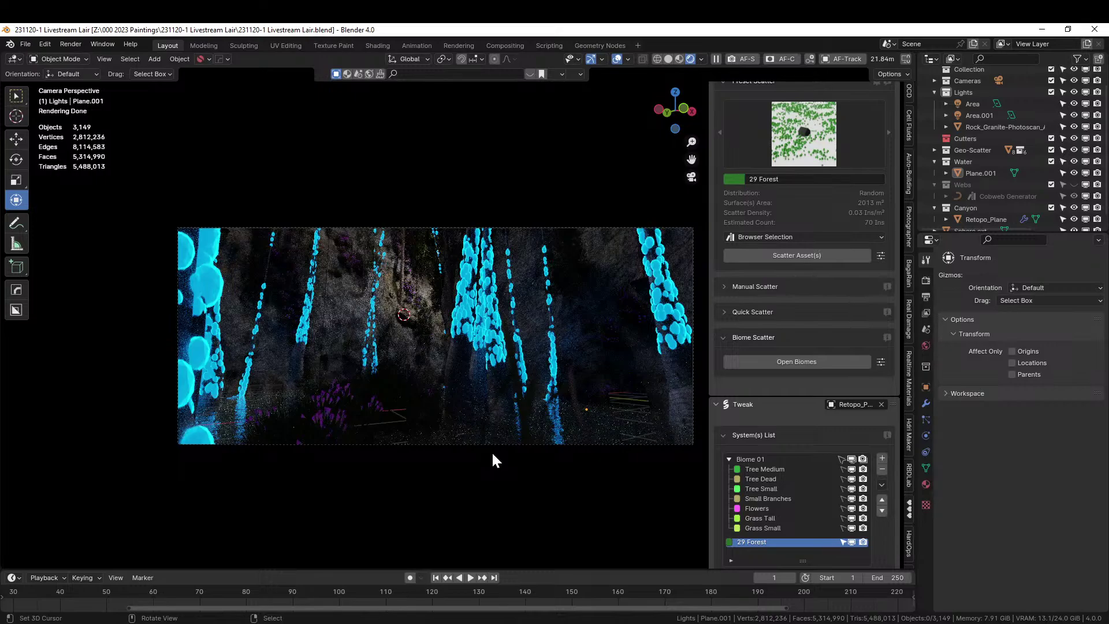
pyautogui.click(1073, 184)
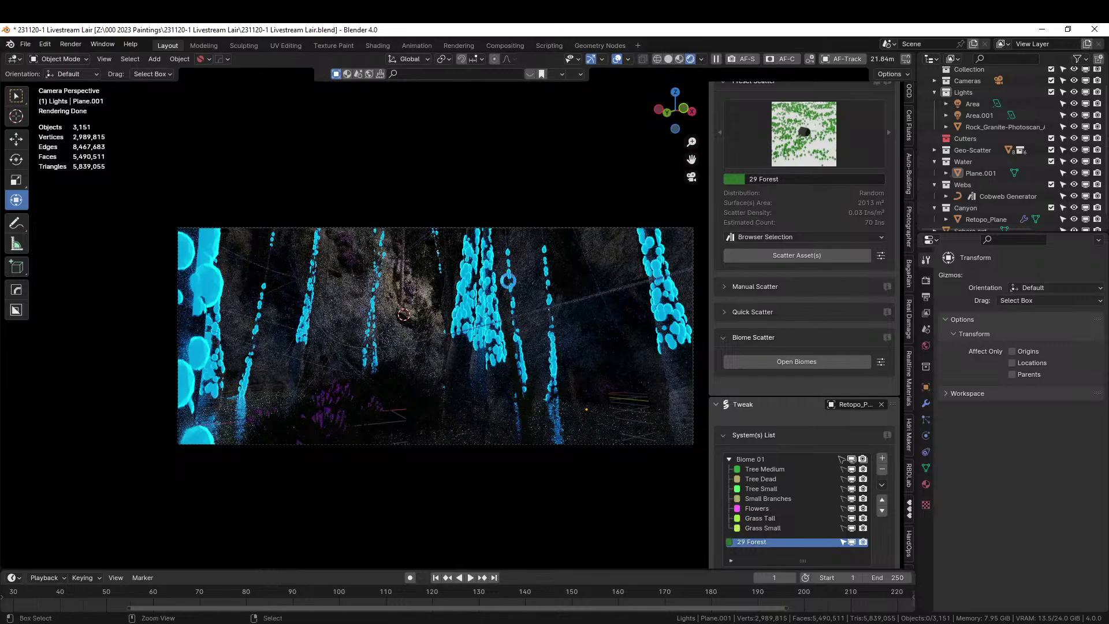
pyautogui.hotkey('ctrl', 's')
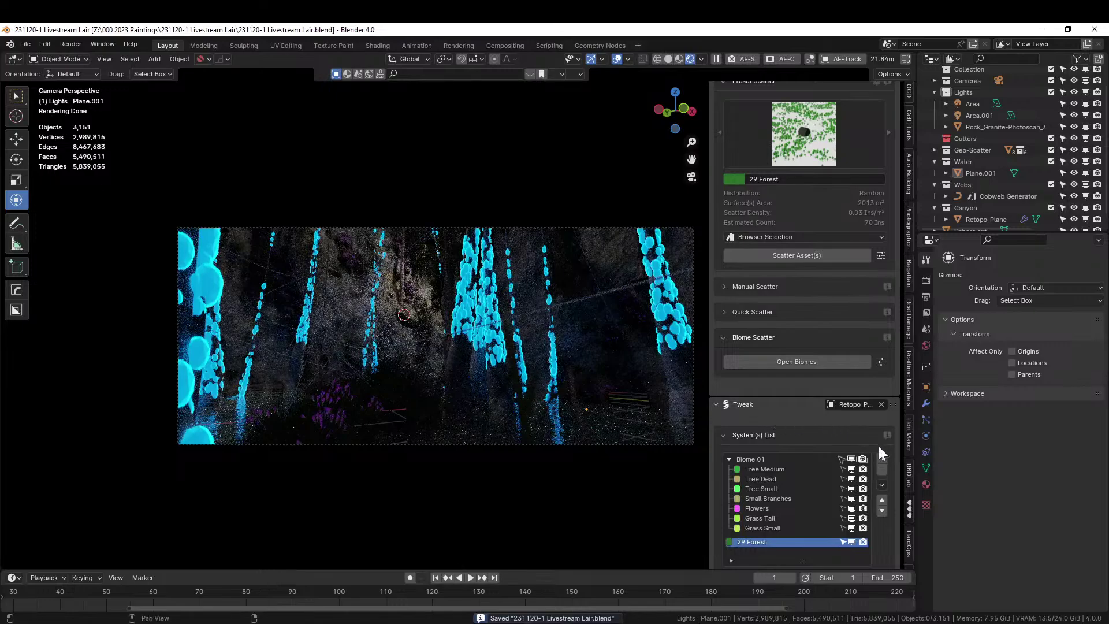
# Enable the camera's Photographer exposure control and set the exposure to 8.5.
pyautogui.click(910, 231)
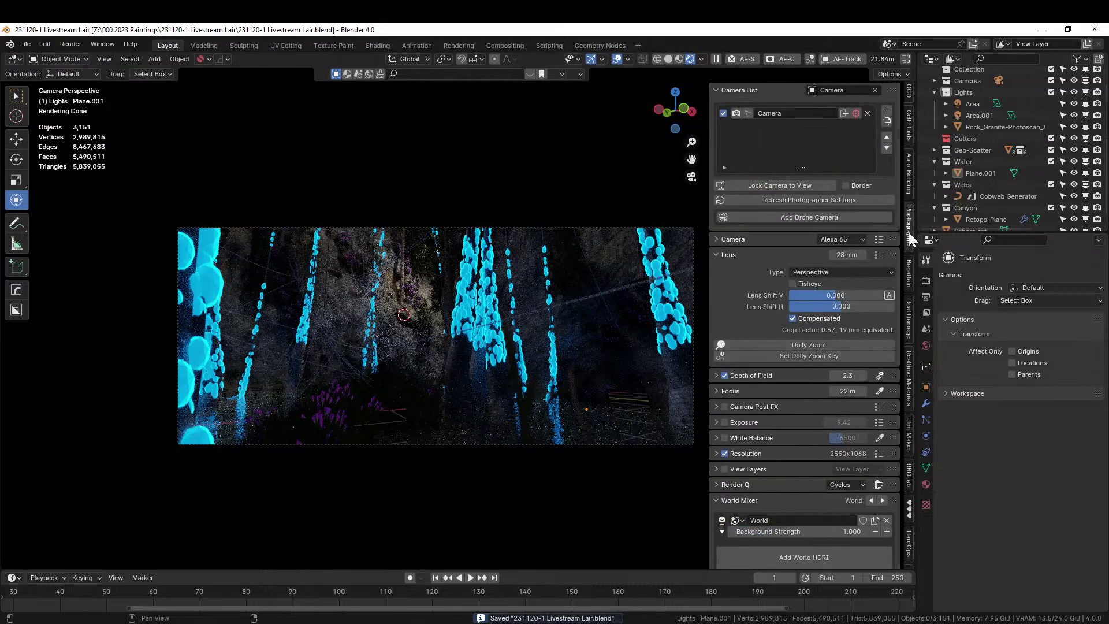
pyautogui.click(724, 422)
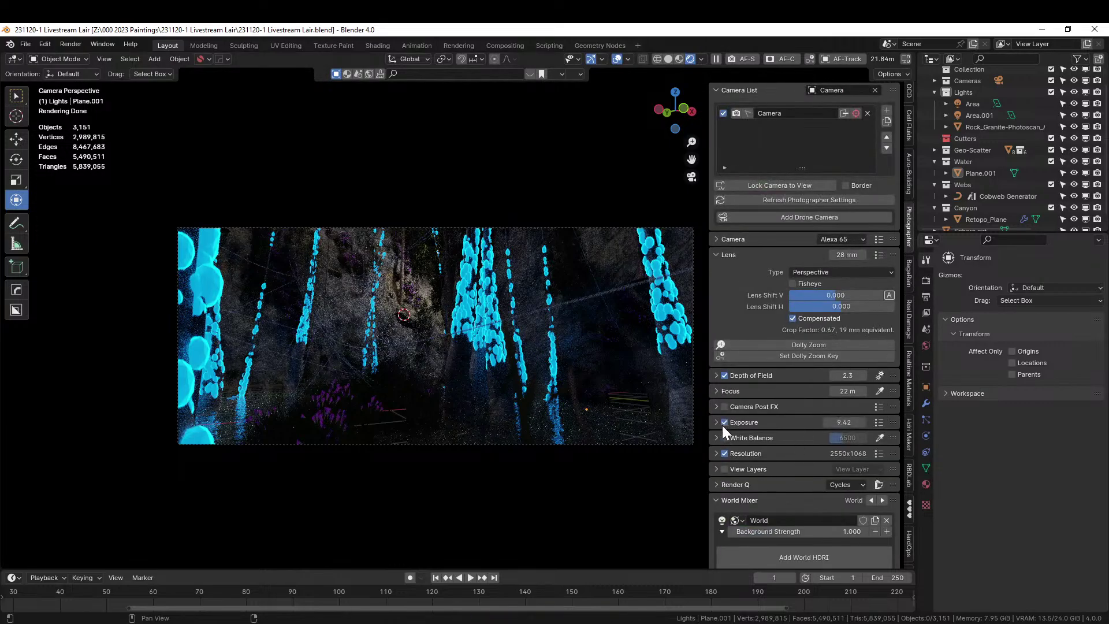
pyautogui.click(845, 422)
pyautogui.press('Return')
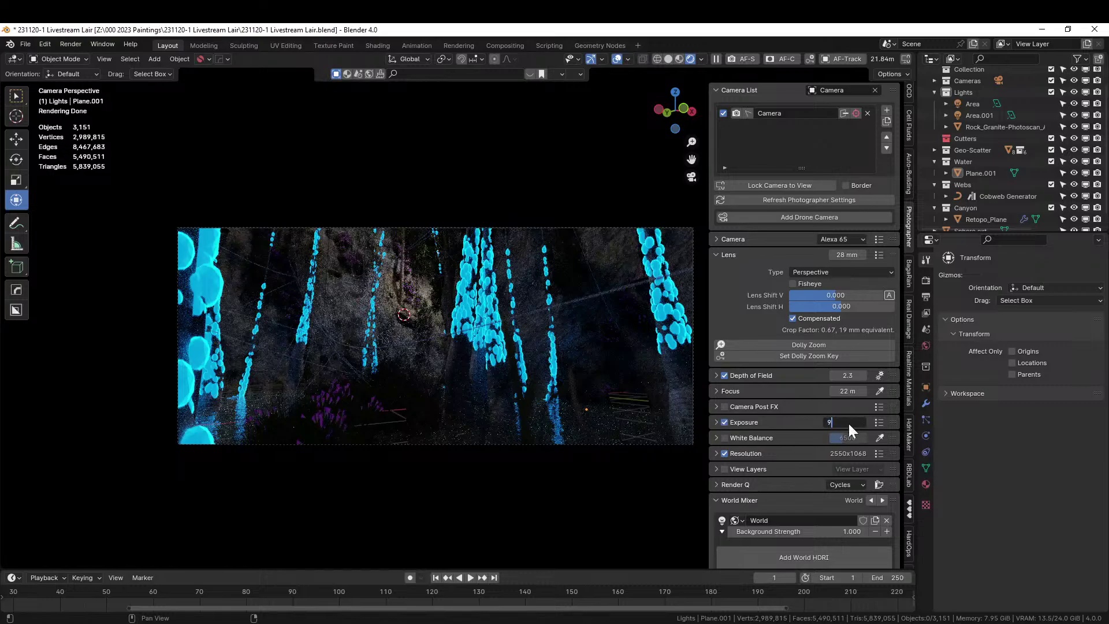
pyautogui.click(847, 422)
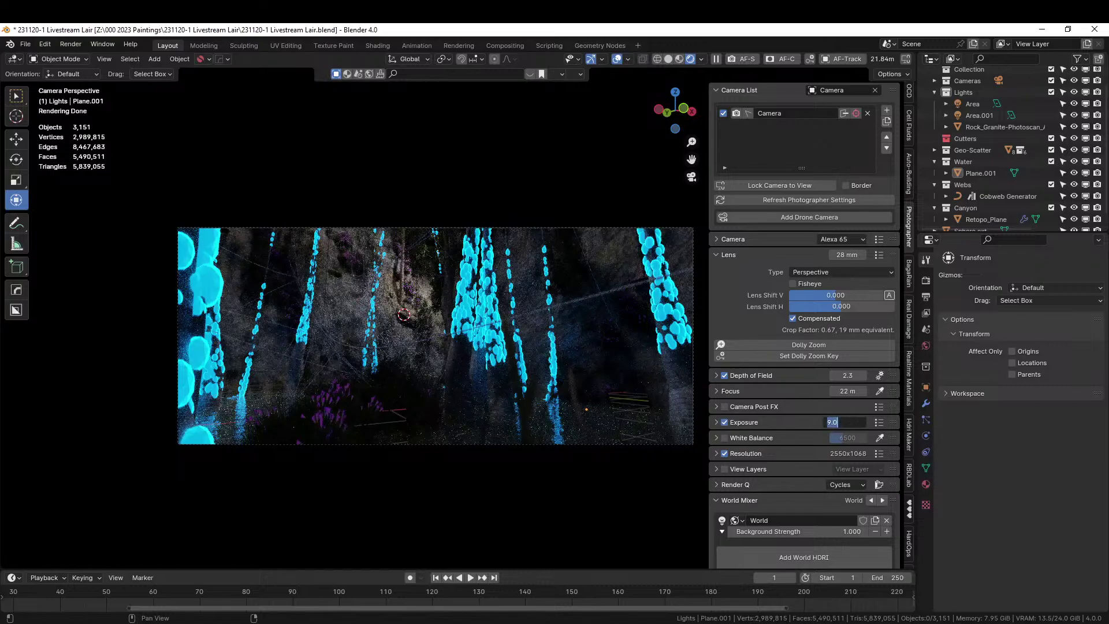
pyautogui.write('8.5')
pyautogui.press('Return')
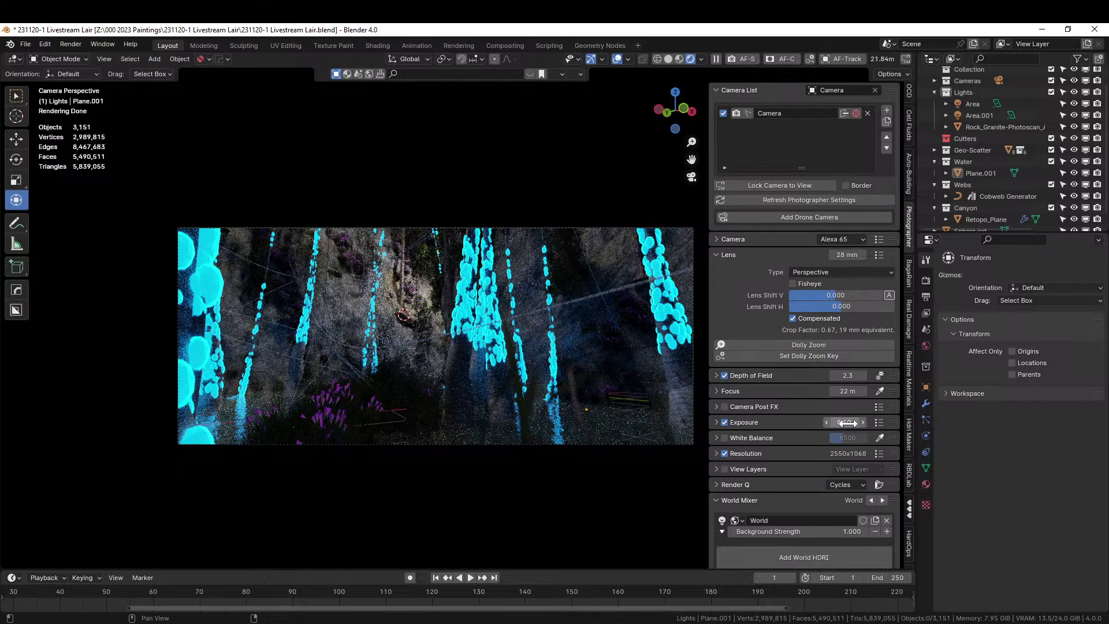
# Set the power of the Area.001 light to 500 W and save the file.
pyautogui.click(575, 495)
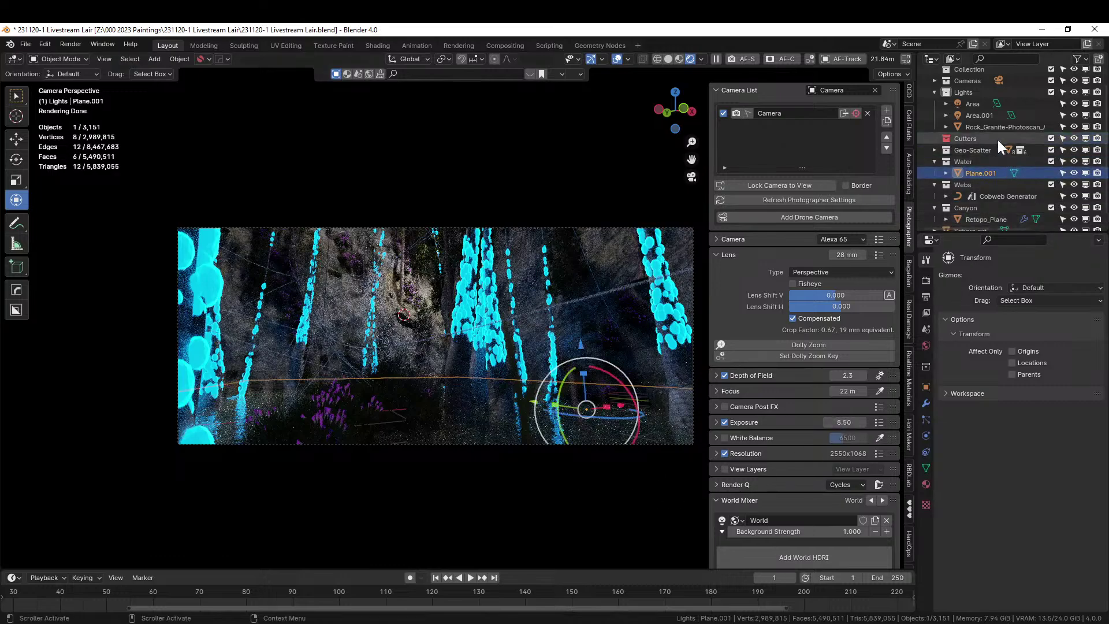
pyautogui.click(992, 113)
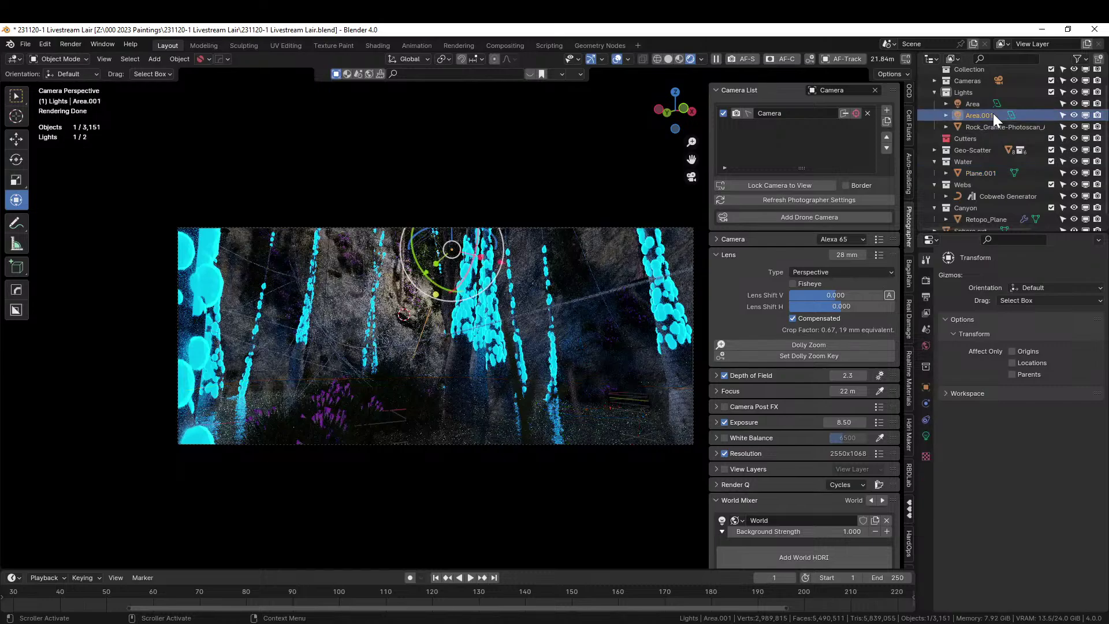
pyautogui.click(926, 435)
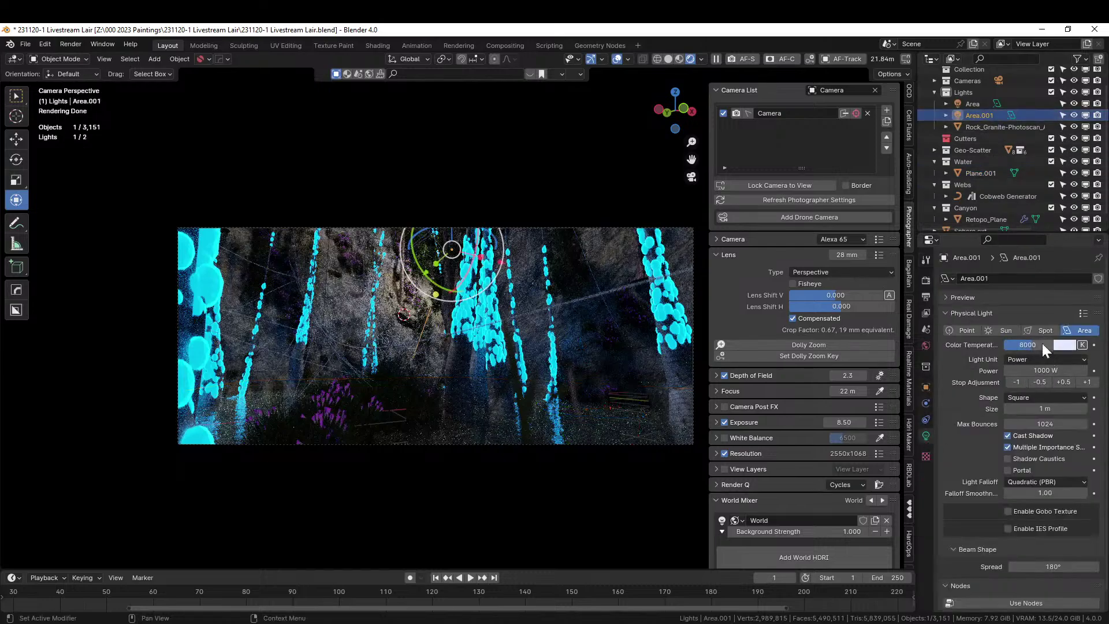
pyautogui.doubleClick(1046, 371)
pyautogui.write('500')
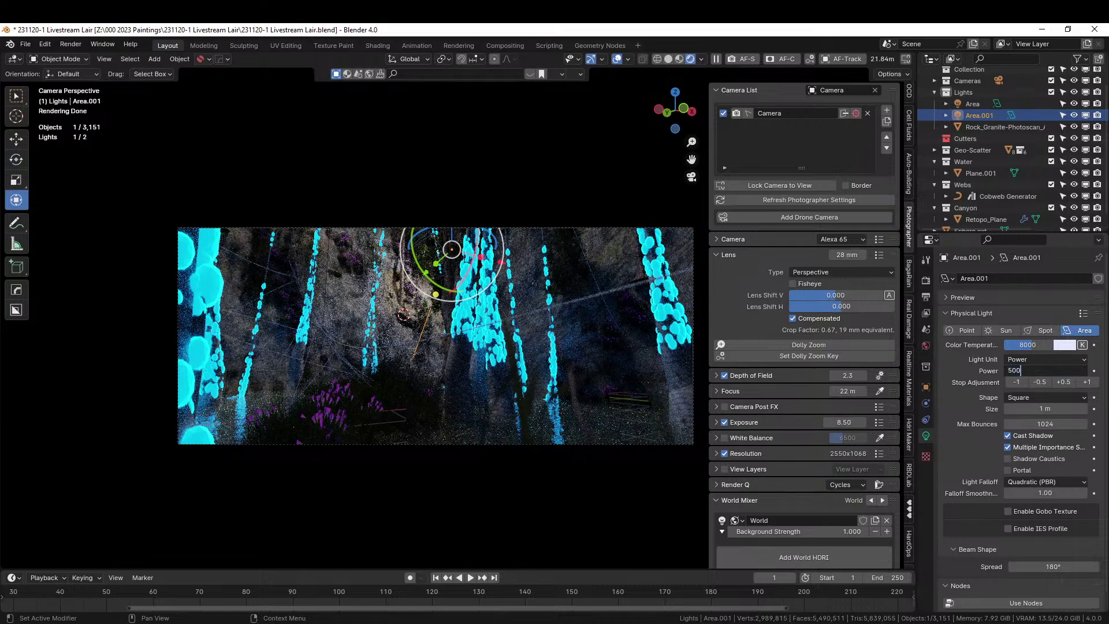
pyautogui.press('Return')
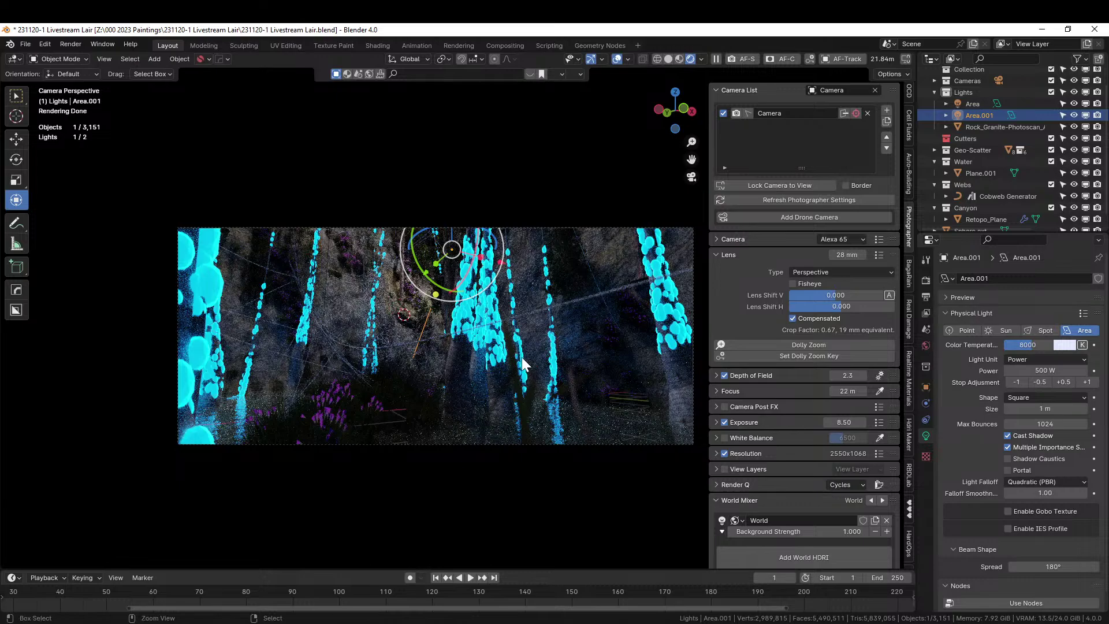
pyautogui.hotkey('ctrl', 's')
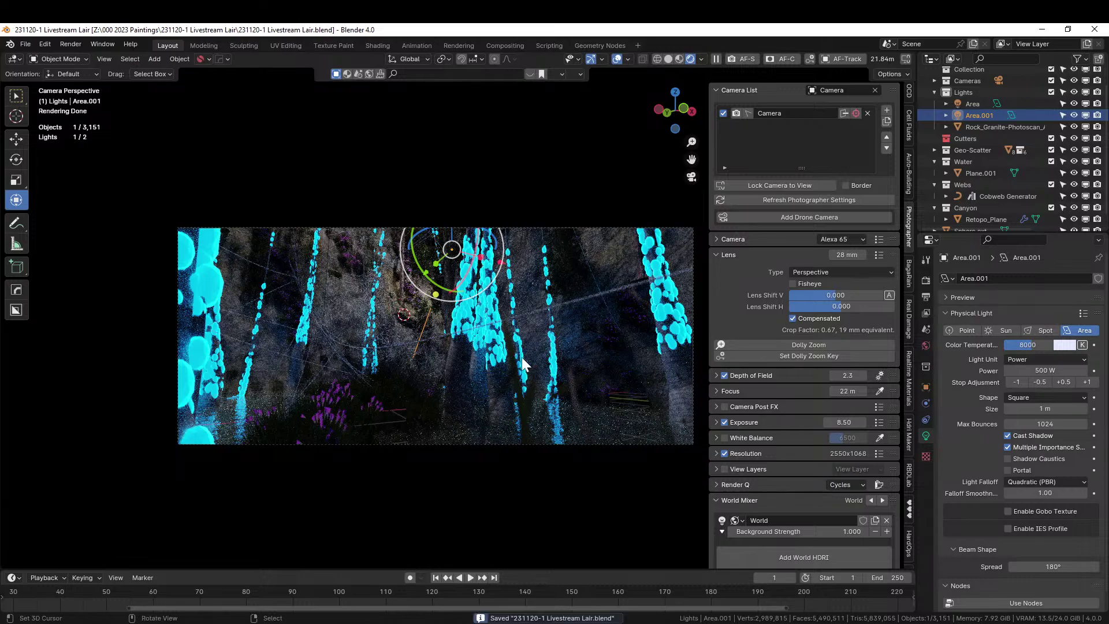
# Move the granite rock from the Lights collection to the Scene Collection and save the file.
pyautogui.click(988, 127)
pyautogui.press('m')
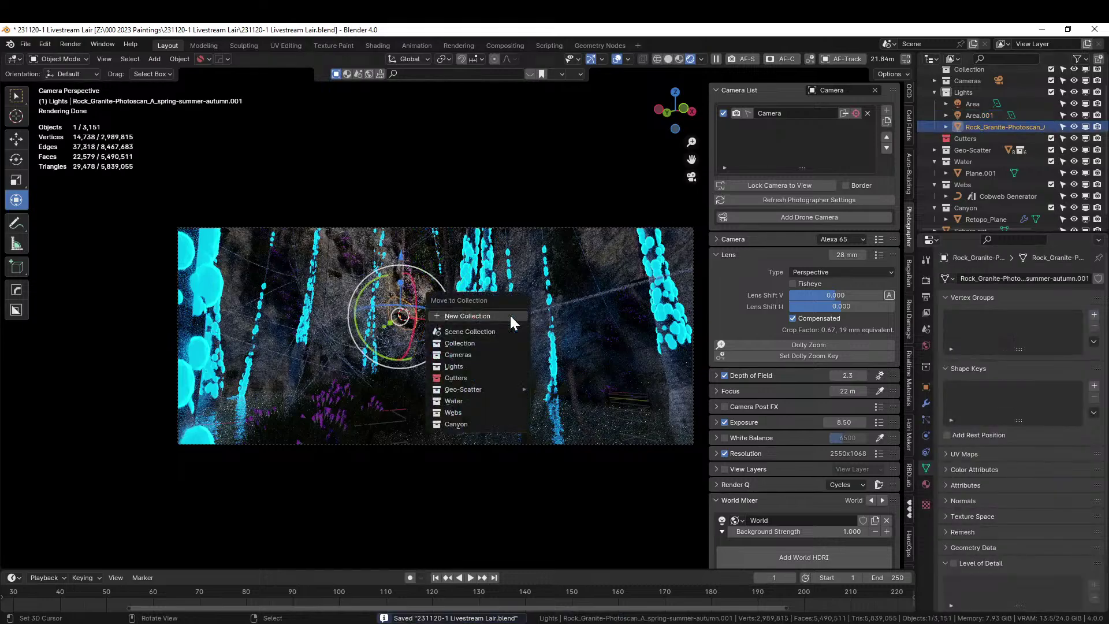
pyautogui.click(464, 332)
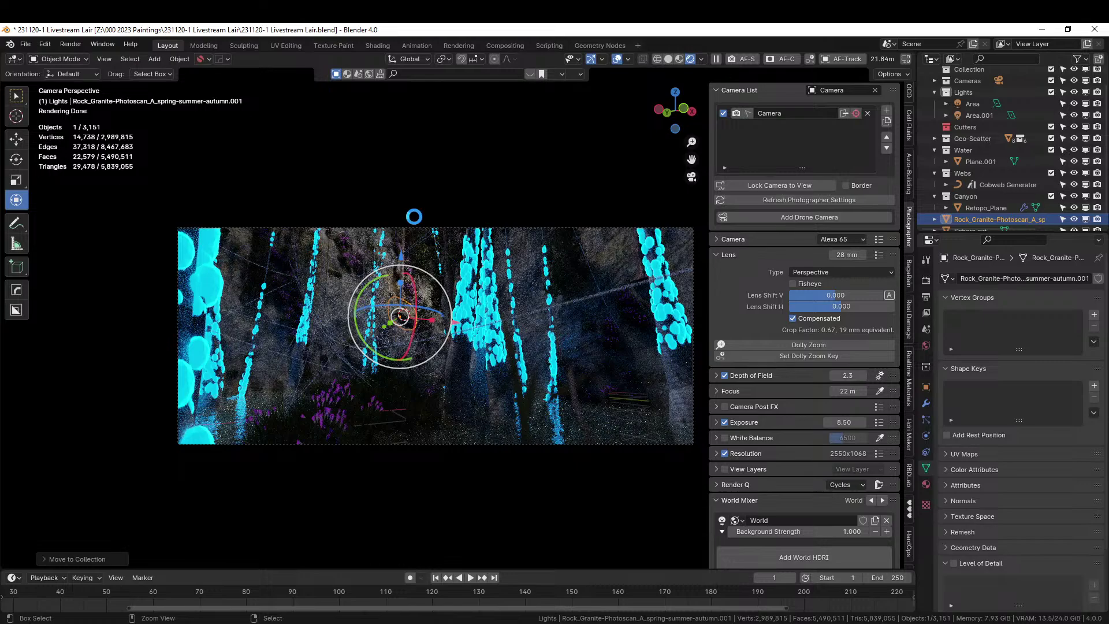
pyautogui.hotkey('ctrl', 's')
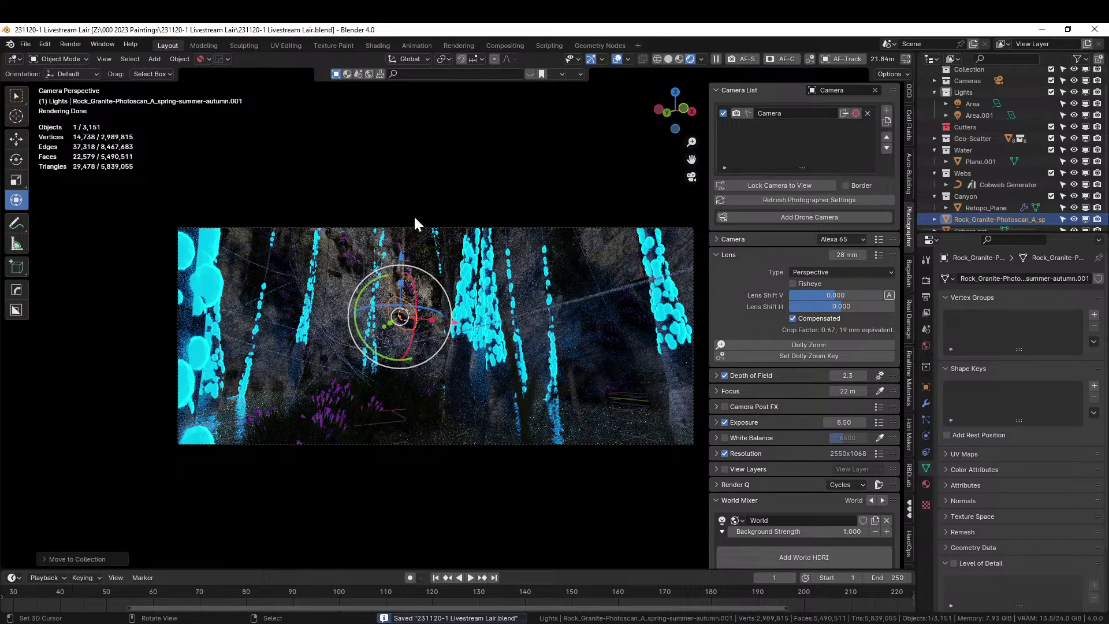
# Switch the lair scene to solid shading, and open 231114 ST Team.blend in the Cobweb Generator window without saving its changes.
pyautogui.click(671, 58)
pyautogui.moveTo(511, 307); pyautogui.dragTo(506, 392, button='middle')
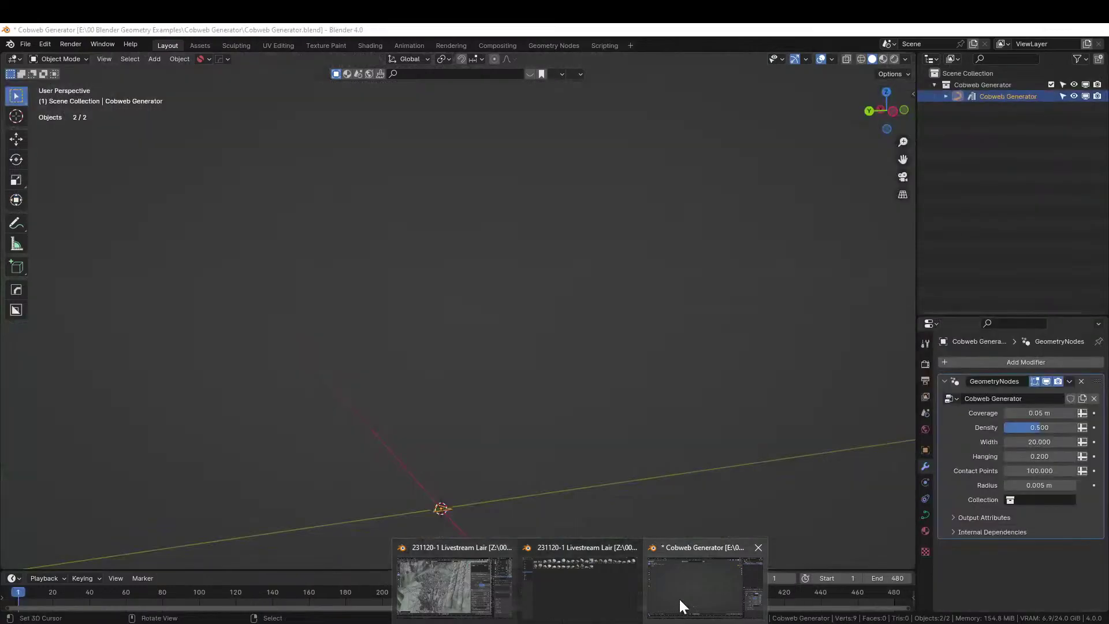
pyautogui.click(680, 601)
pyautogui.click(27, 45)
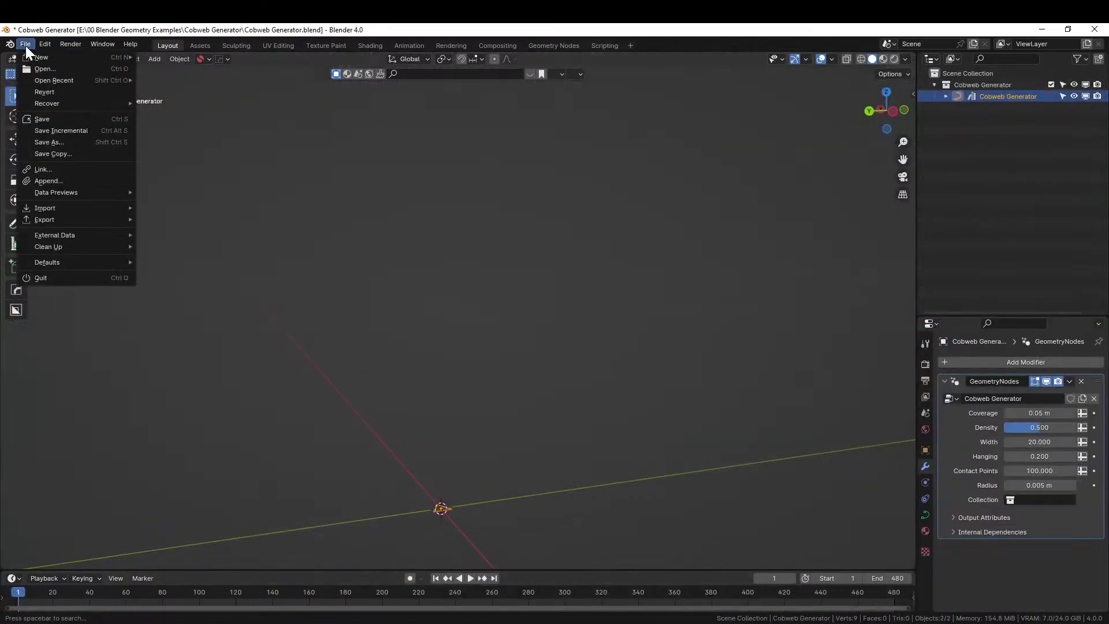
pyautogui.moveTo(40, 82)
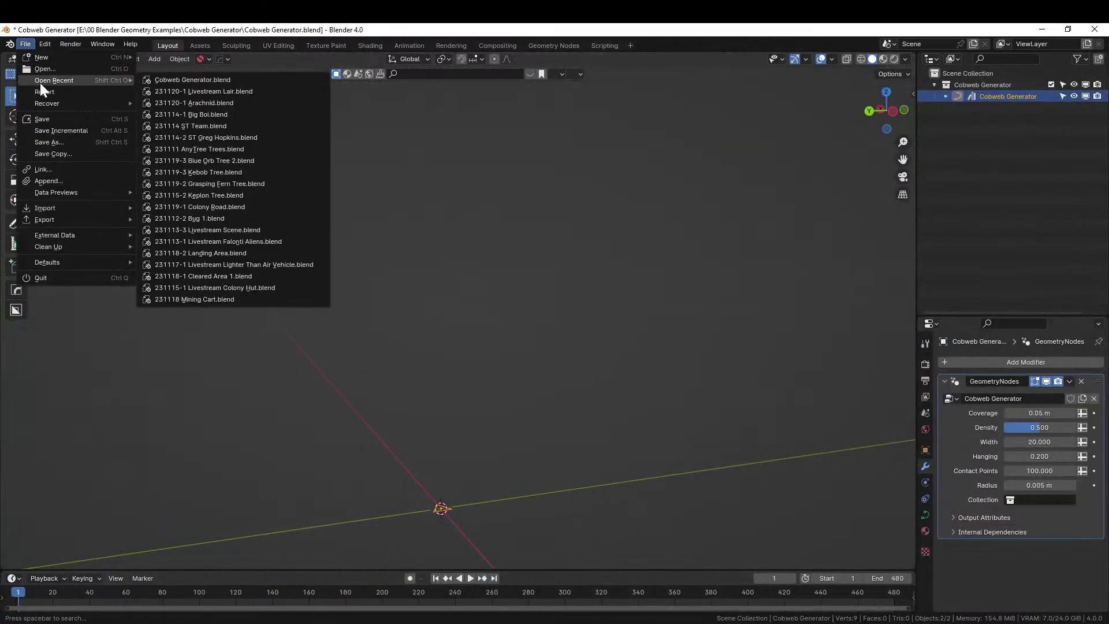
pyautogui.click(200, 126)
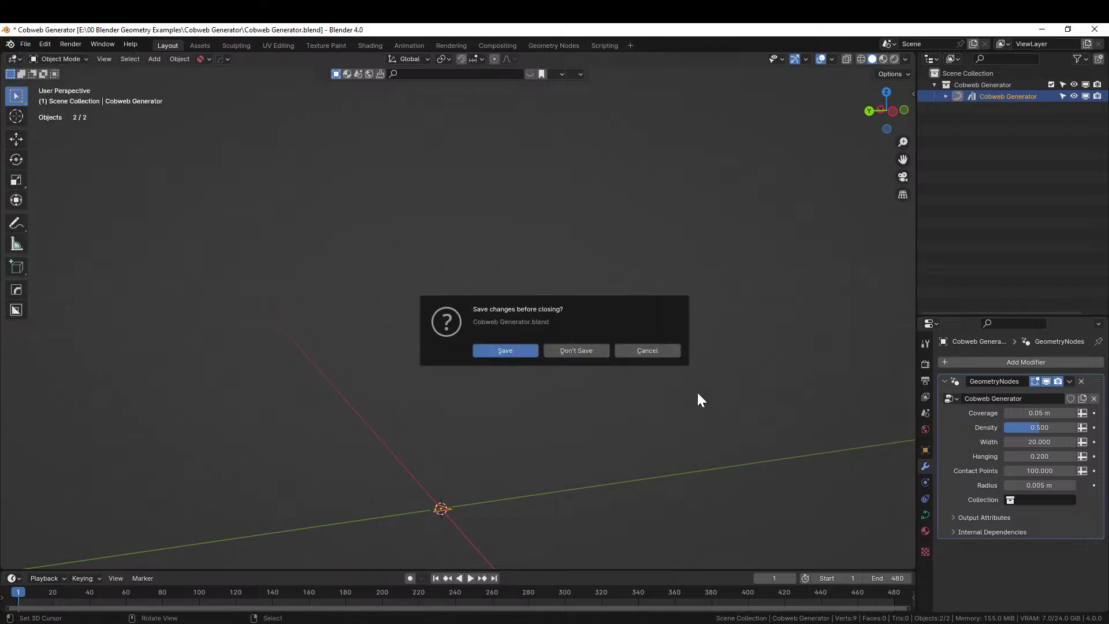
pyautogui.click(581, 351)
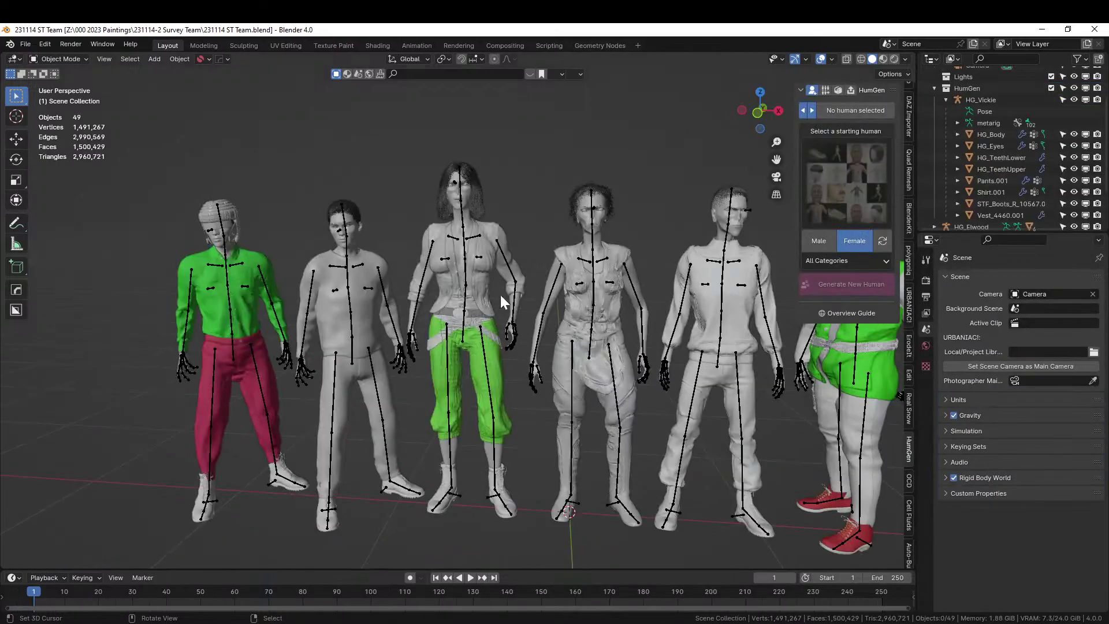
# Examine the lineup of team characters in rendered shading.
pyautogui.scroll(-4, 458, 268)
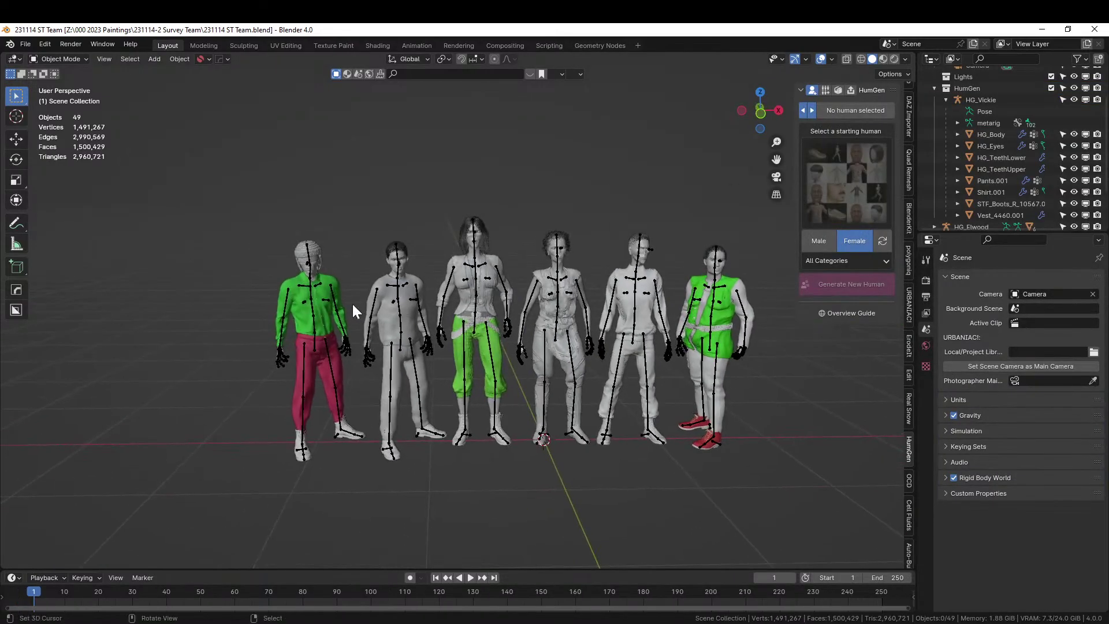
pyautogui.scroll(3, 456, 298)
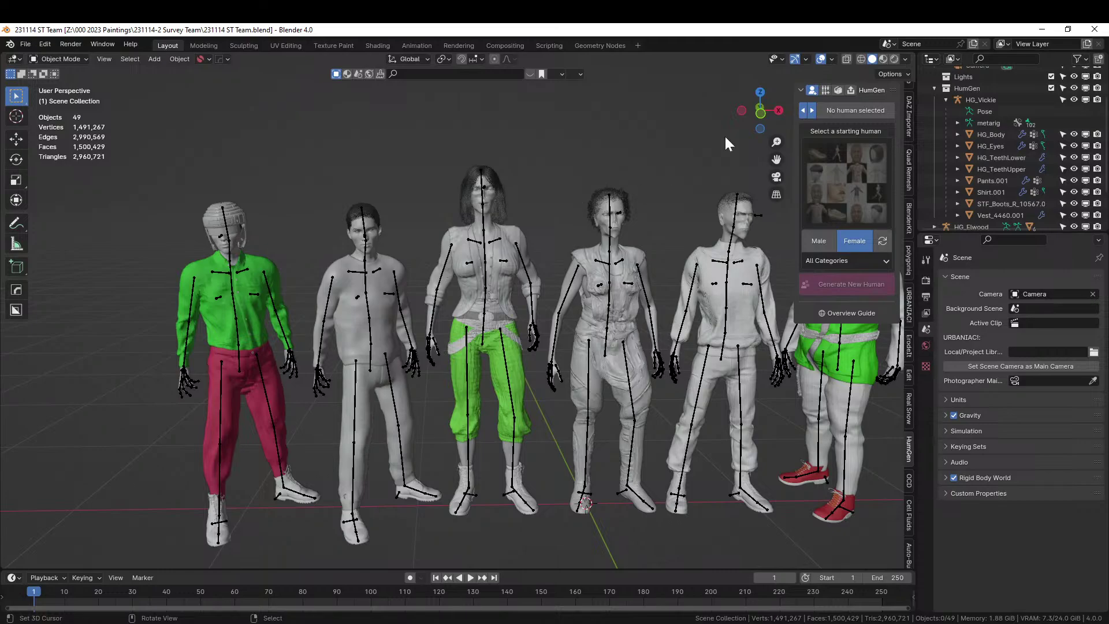
pyautogui.click(894, 59)
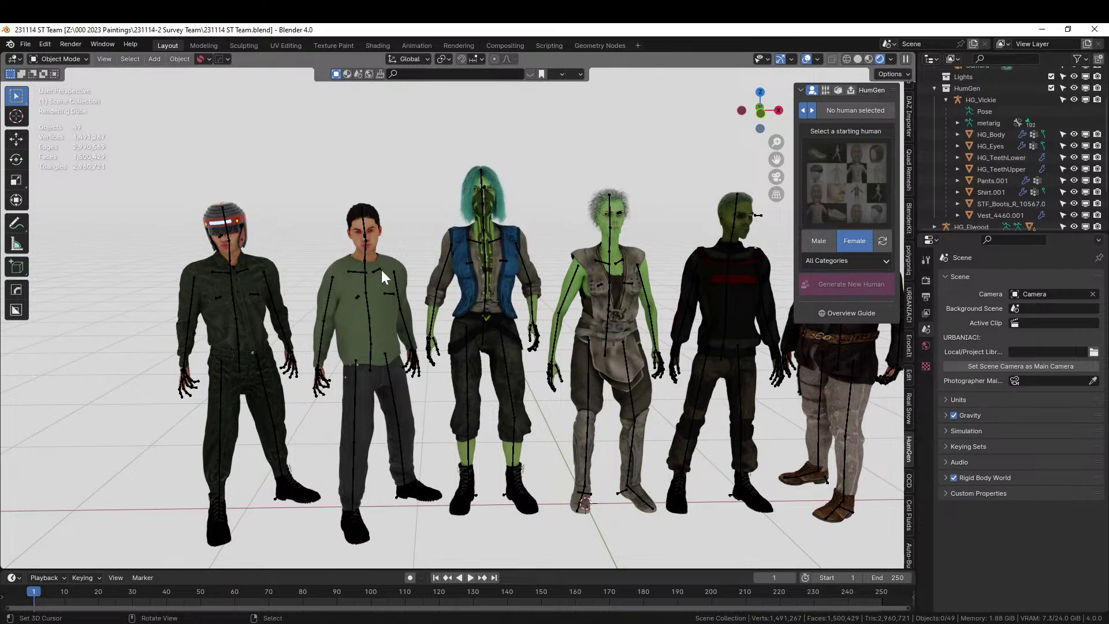
pyautogui.keyDown('shift'); pyautogui.moveTo(446, 307); pyautogui.dragTo(411, 291, button='middle'); pyautogui.keyUp('shift')
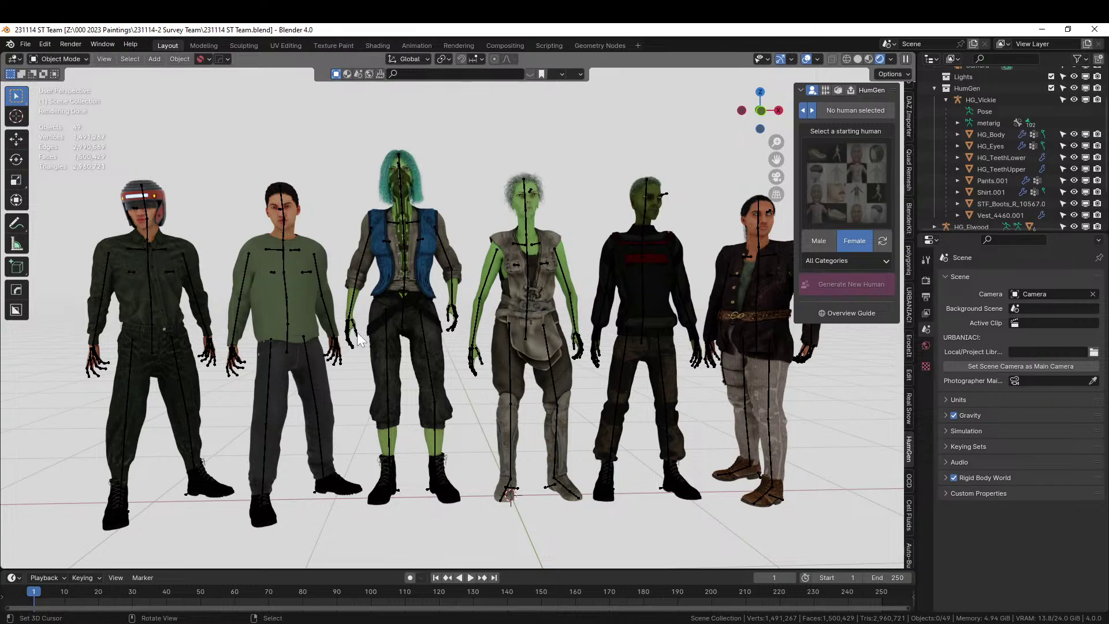
pyautogui.moveTo(364, 341); pyautogui.dragTo(362, 347, button='middle')
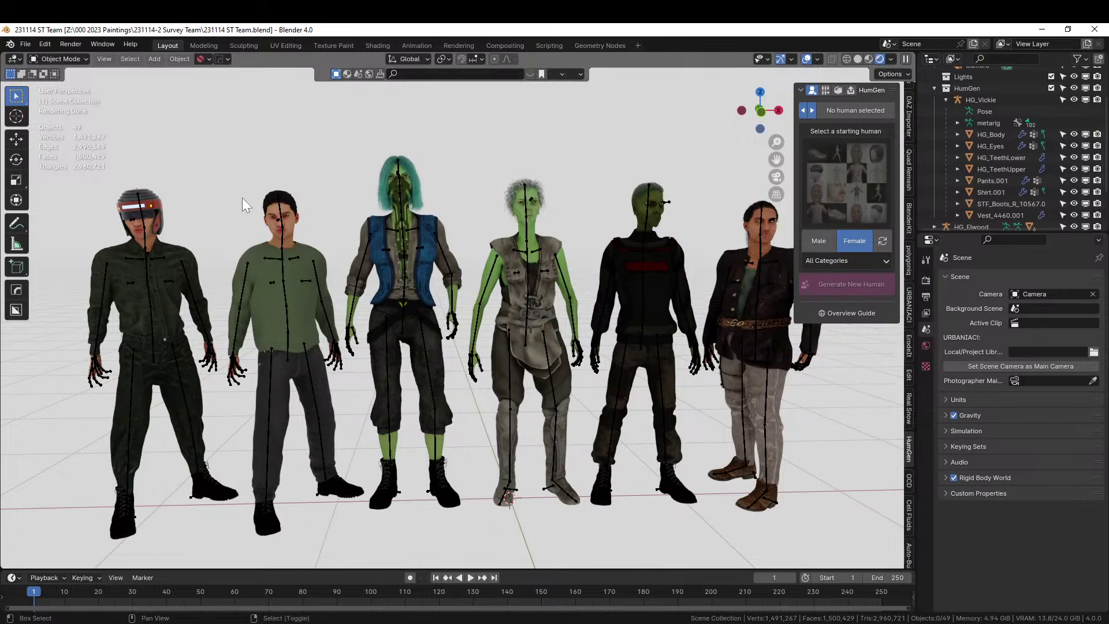
pyautogui.keyDown('shift'); pyautogui.moveTo(247, 202); pyautogui.dragTo(339, 208, button='middle'); pyautogui.keyUp('shift')
# Select the helmeted character with its whole hierarchy in the team file and copy it.
pyautogui.click(250, 230)
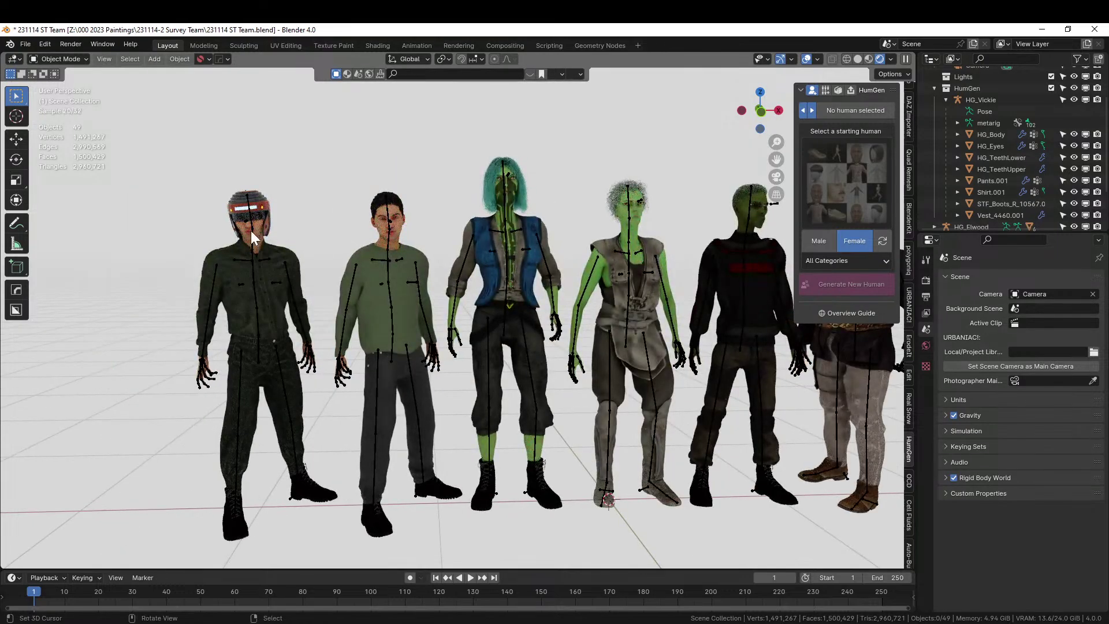
pyautogui.scroll(-2, 993, 184)
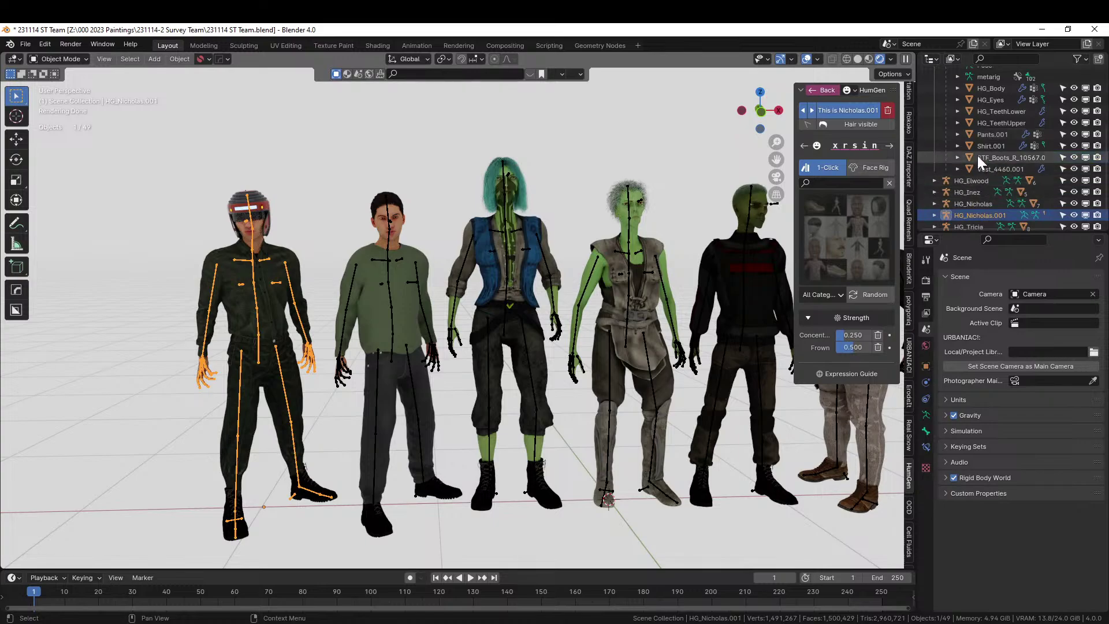
pyautogui.rightClick(972, 215)
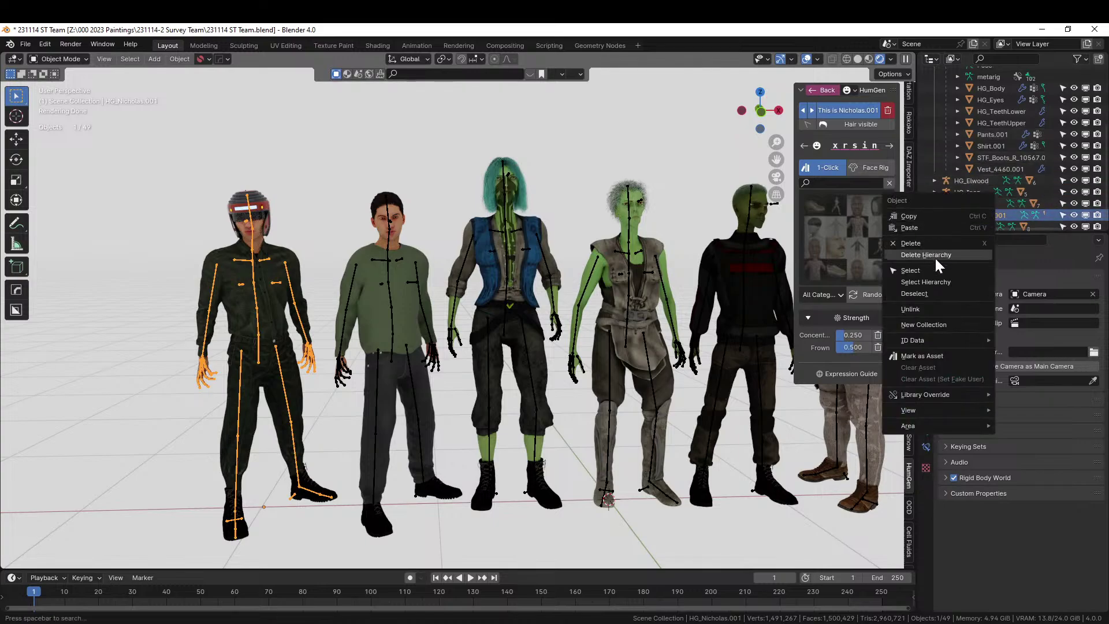
pyautogui.click(930, 282)
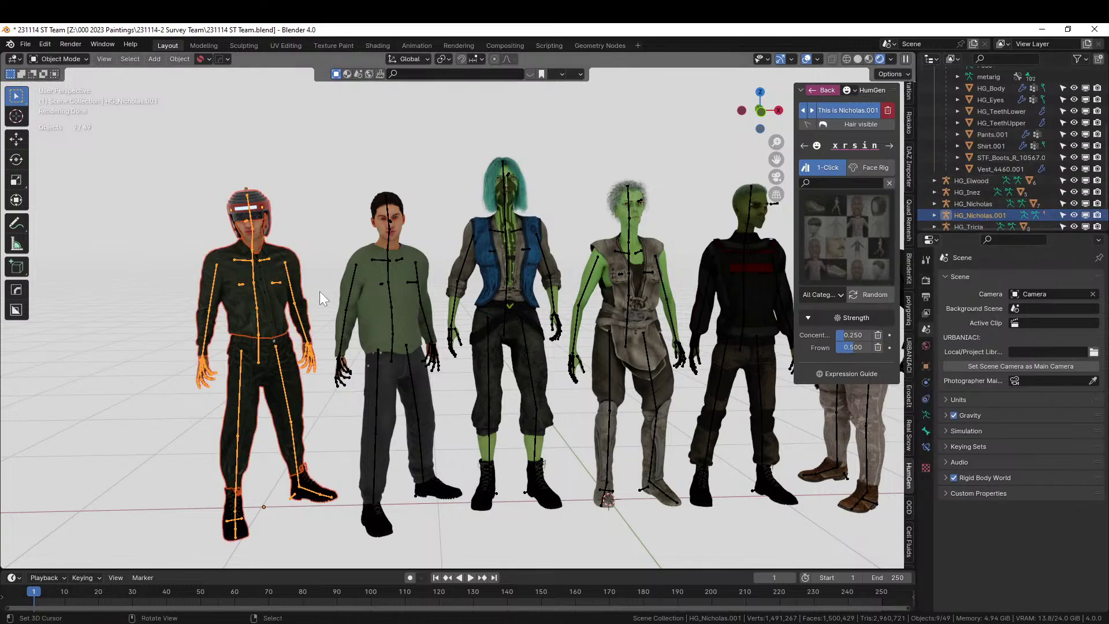
pyautogui.hotkey('ctrl', 'c')
pyautogui.press('Return')
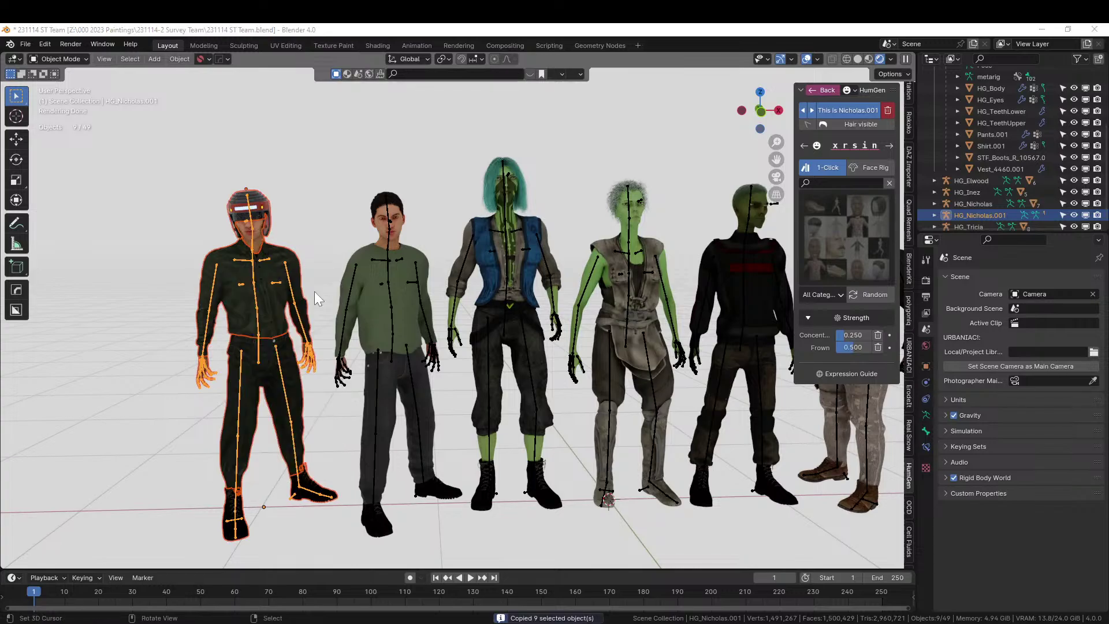
# In the lair scene window, hide the Geo-Scatter collection and paste the copied character into Collection.
pyautogui.hotkey('alt', 'Tab')
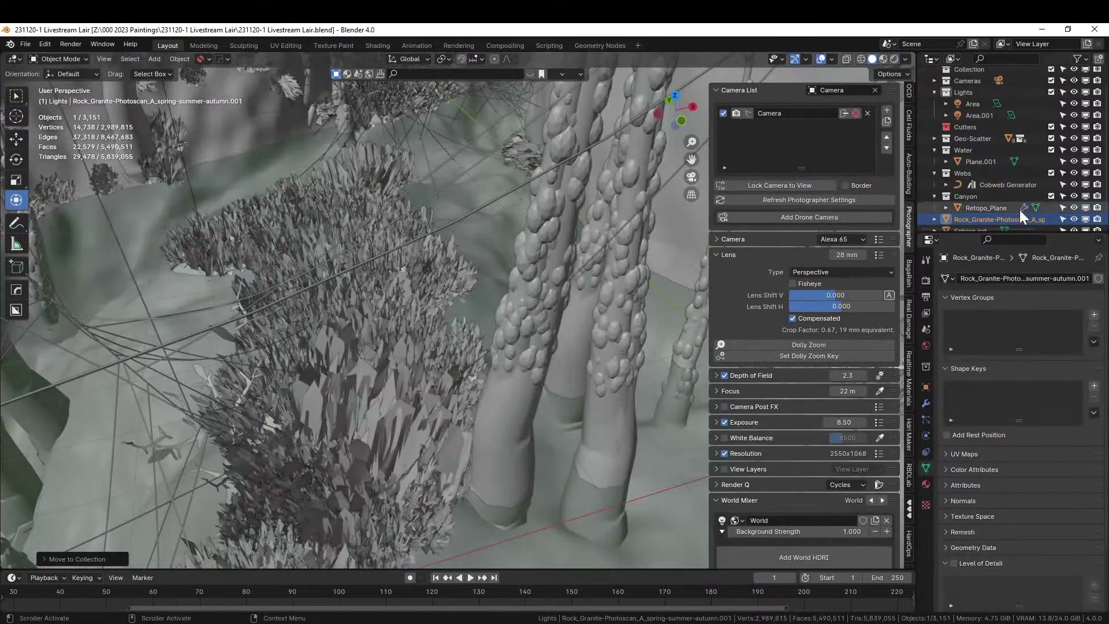
pyautogui.click(1073, 138)
pyautogui.moveTo(630, 224); pyautogui.dragTo(449, 326, button='middle')
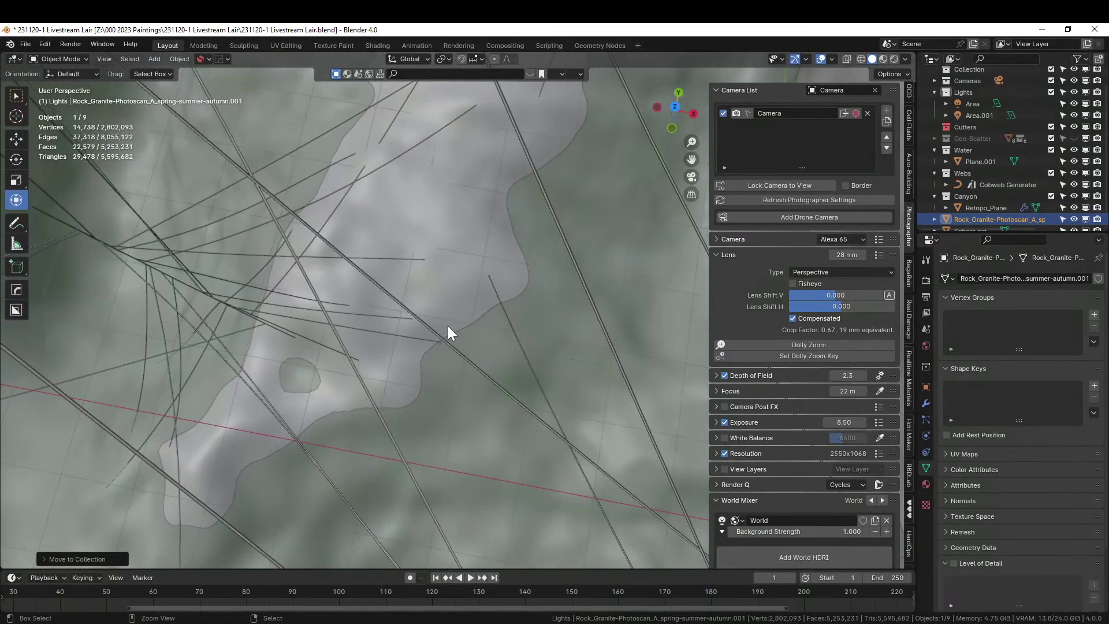
pyautogui.click(969, 70)
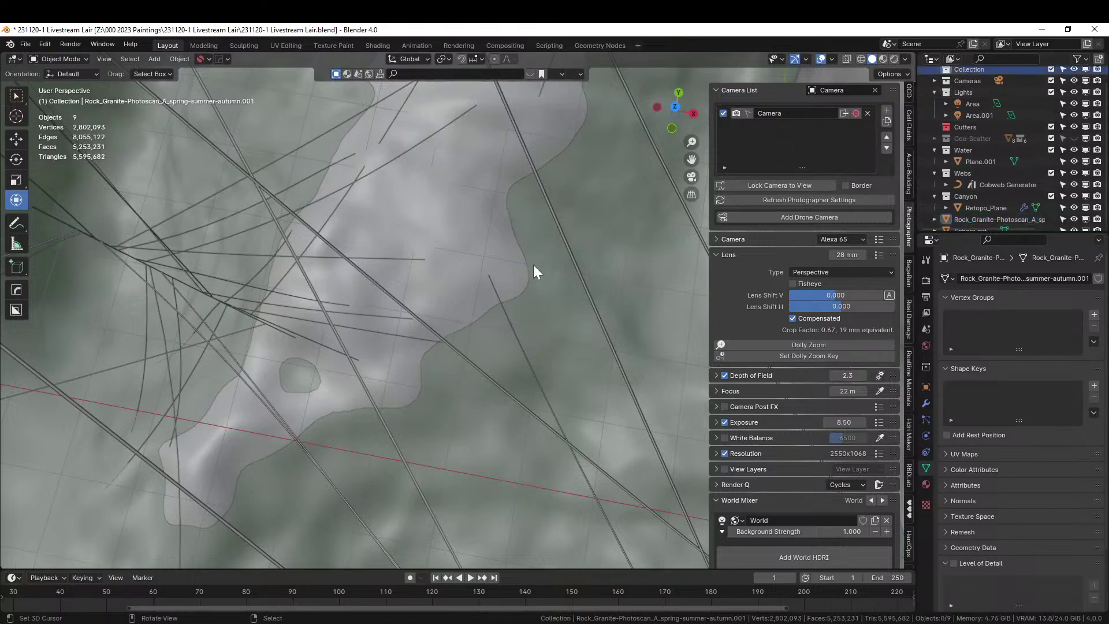
pyautogui.hotkey('ctrl', 'v')
pyautogui.press('KP_7')
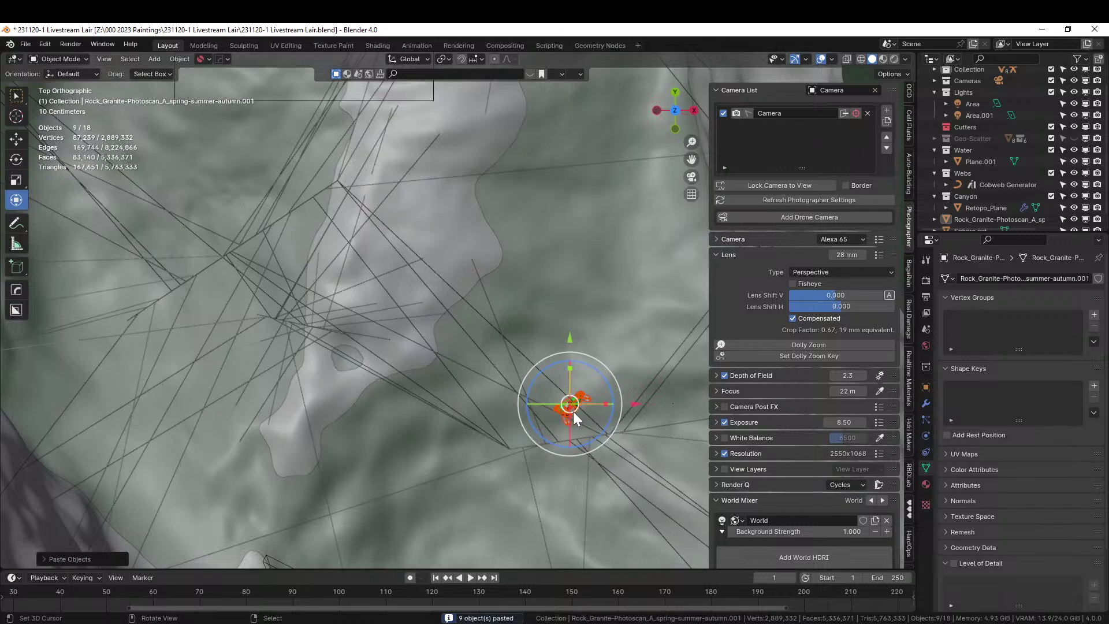
# Move the pasted character horizontally onto the pale ridge of the cave floor, check its footing and camera framing, and save the file.
pyautogui.press('g')
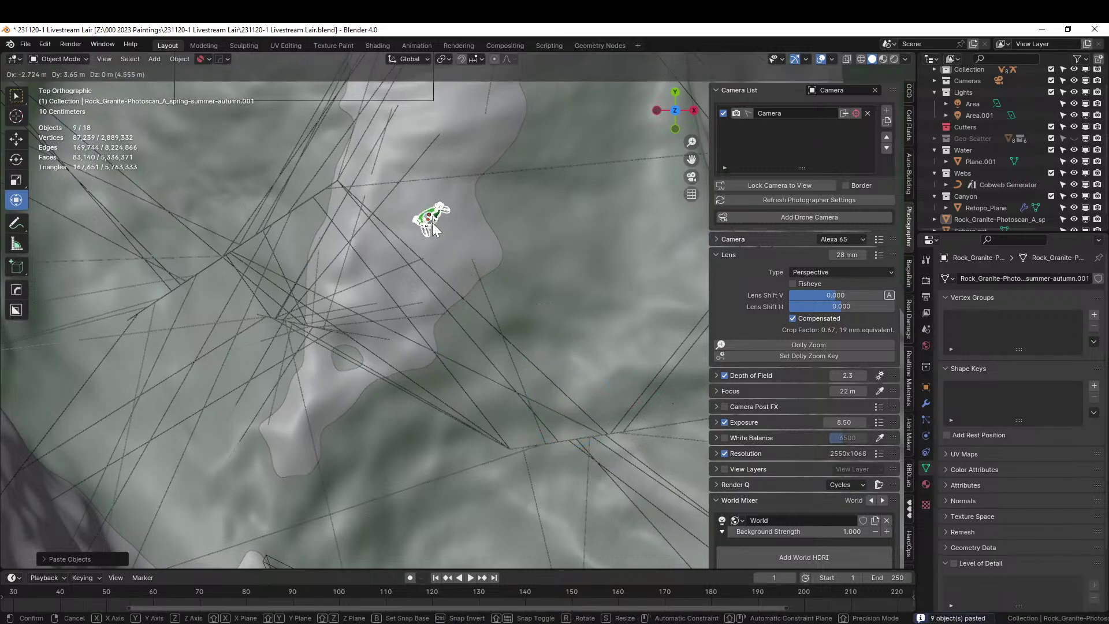
pyautogui.click(432, 223)
pyautogui.press('KP_0')
pyautogui.scroll(5, 444, 324)
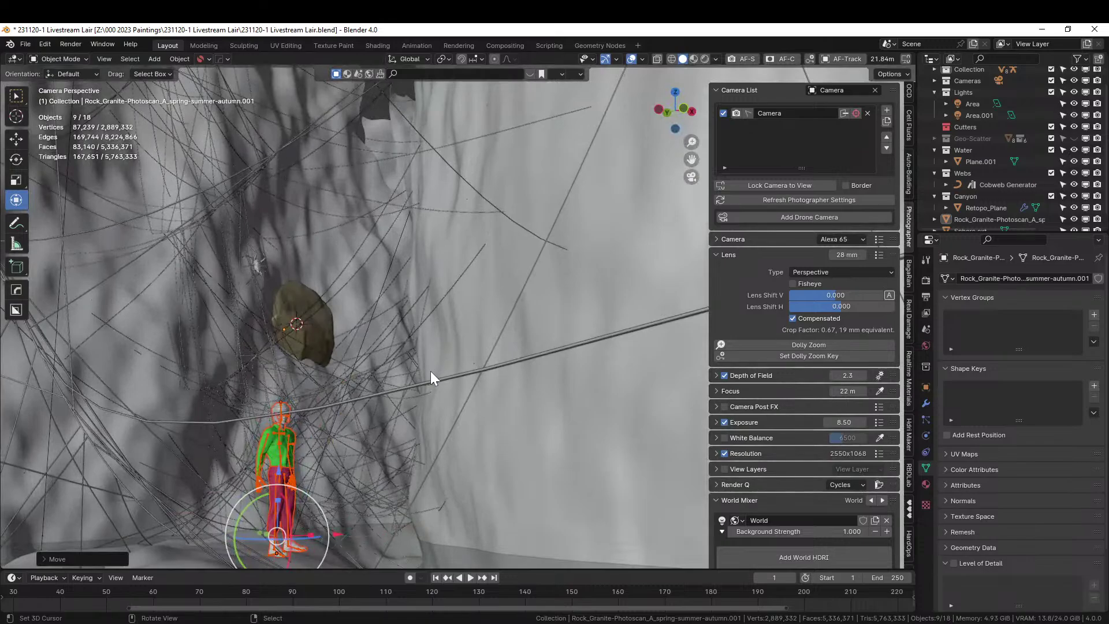
pyautogui.press('KP_Decimal')
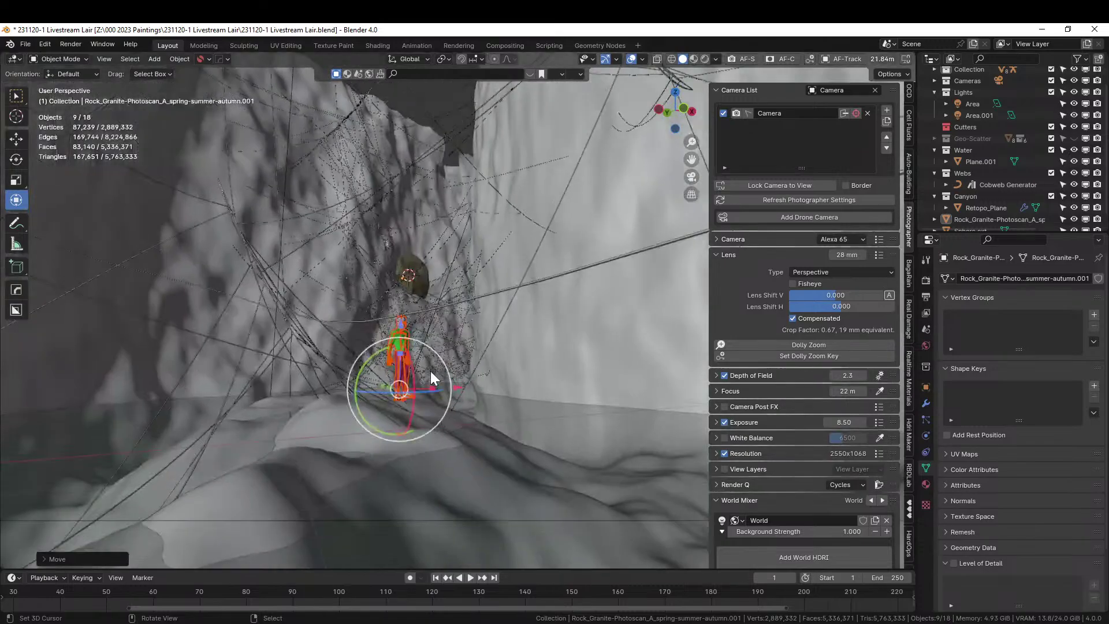
pyautogui.moveTo(430, 372); pyautogui.dragTo(372, 463, button='middle')
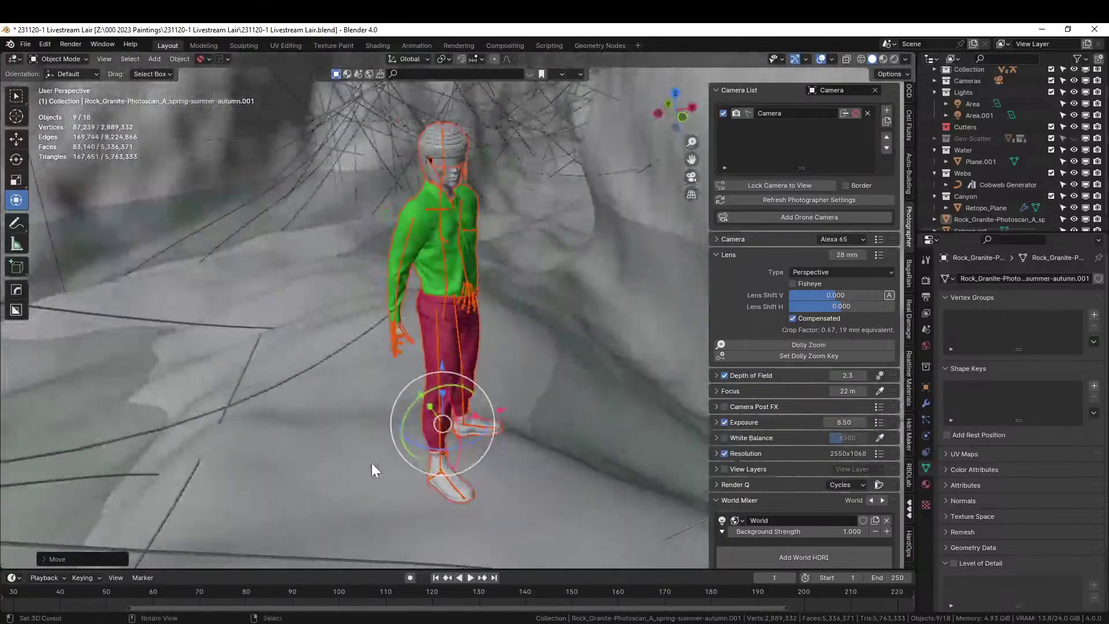
pyautogui.moveTo(501, 412); pyautogui.dragTo(421, 407, button='middle')
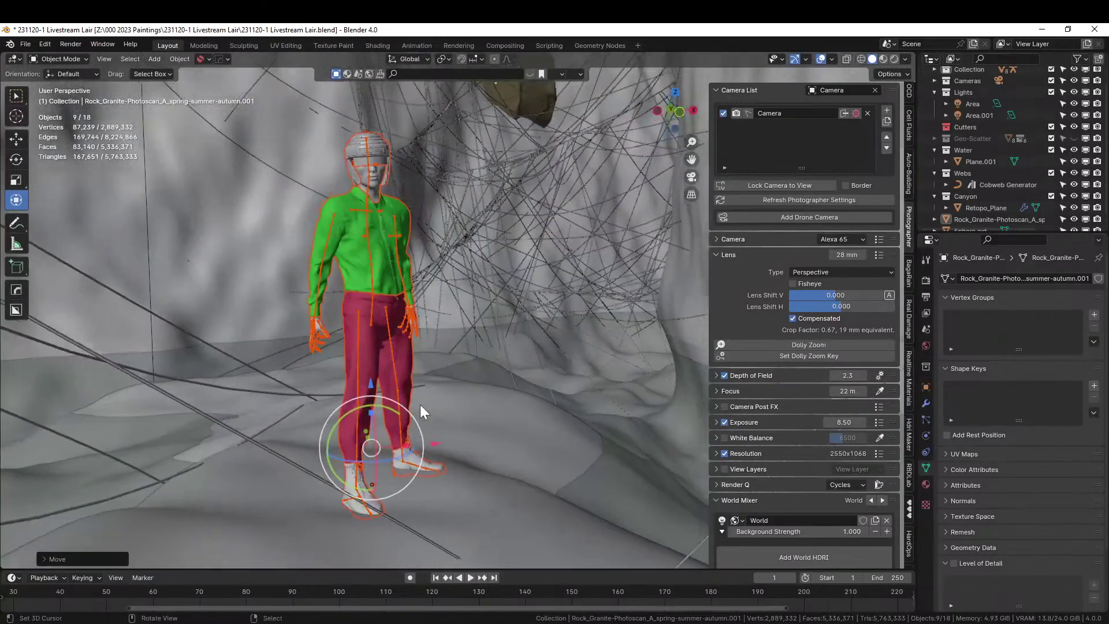
pyautogui.press('KP_0')
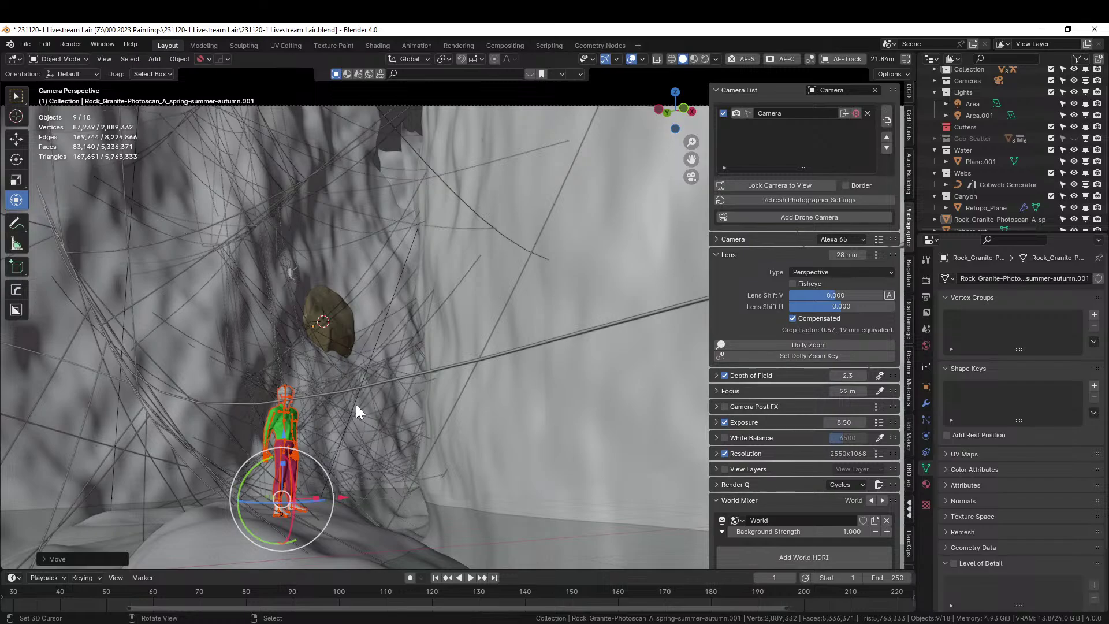
pyautogui.hotkey('ctrl', 's')
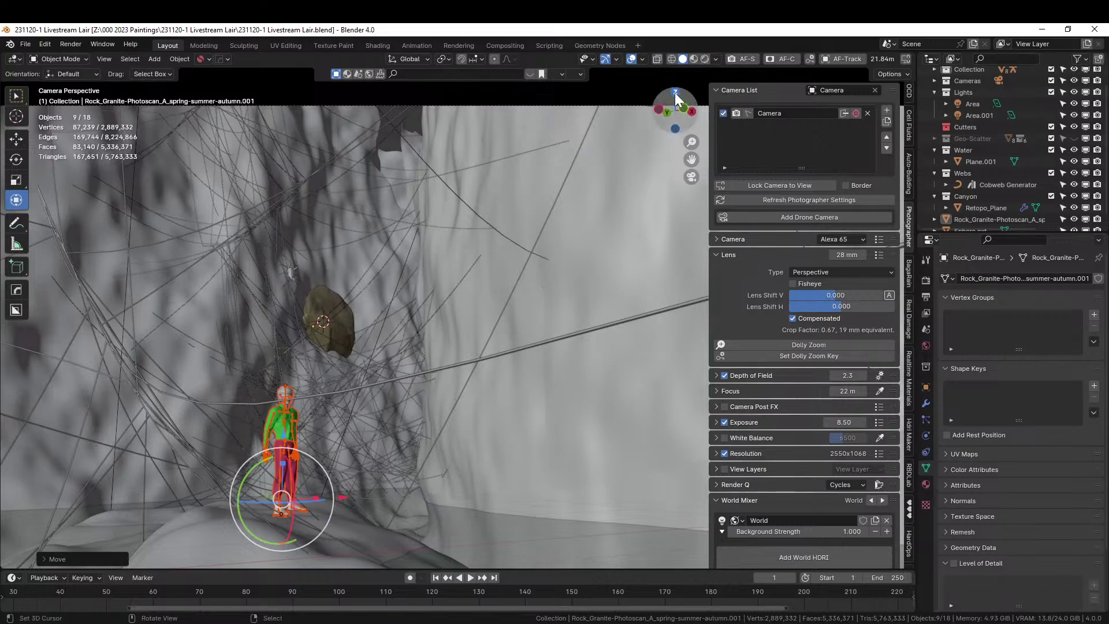
# Show the Geo-Scatter collection again and inspect the character's surroundings through the camera in rendered shading.
pyautogui.scroll(-5, 560, 226)
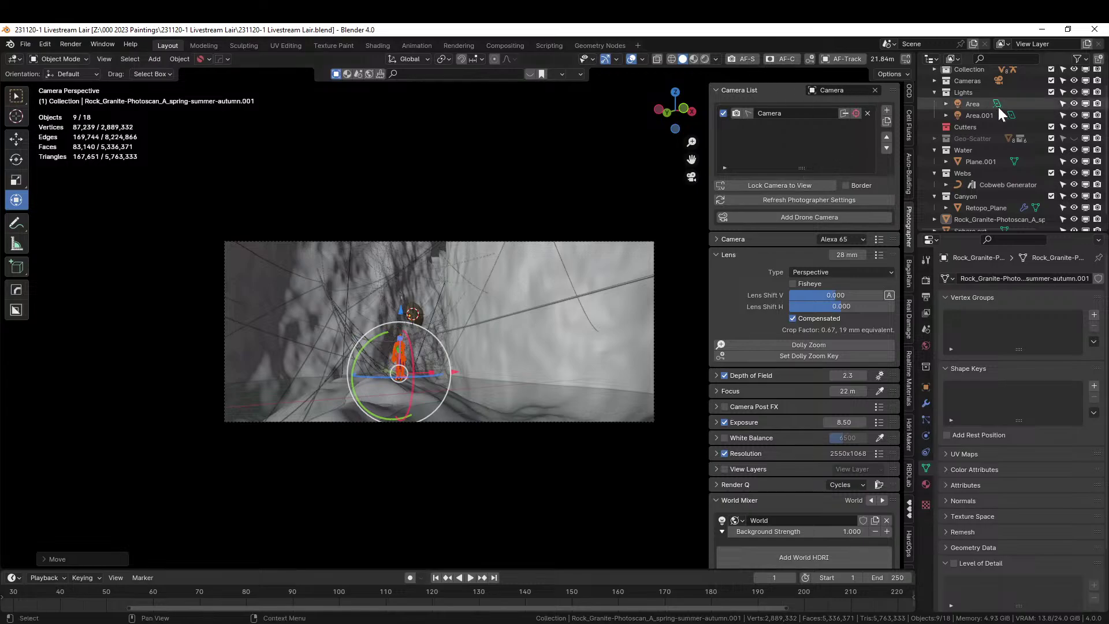
pyautogui.click(1074, 138)
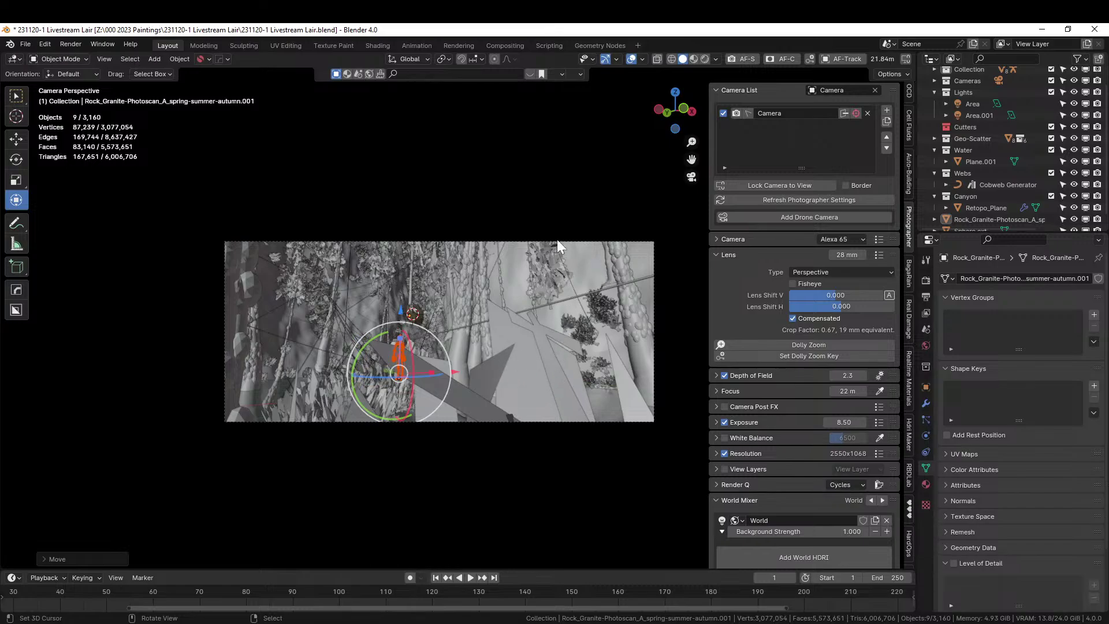
pyautogui.click(704, 59)
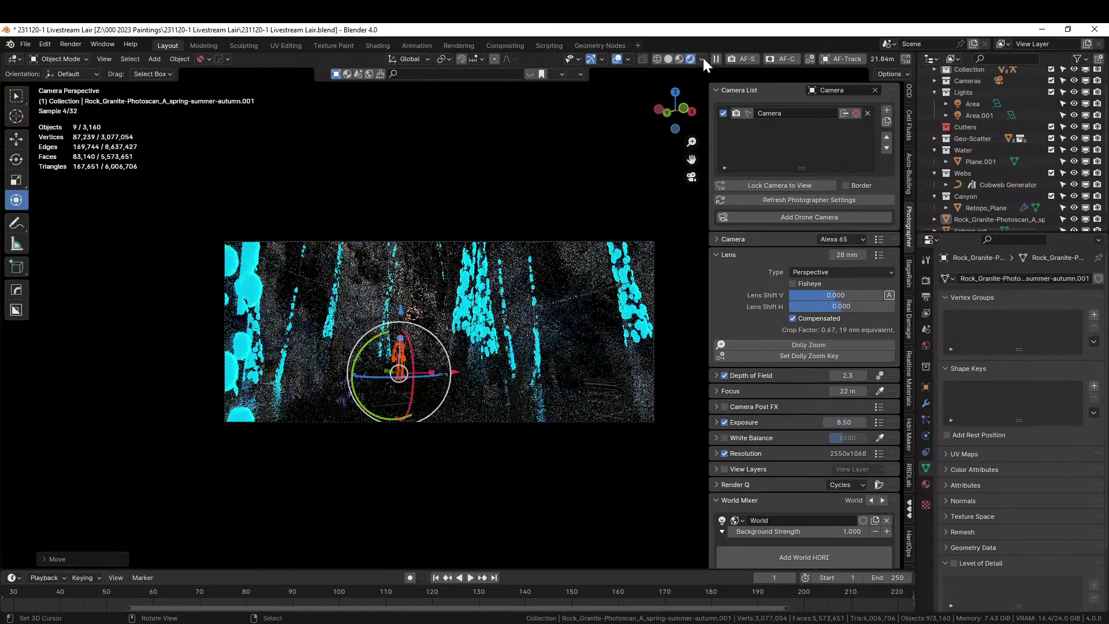
pyautogui.click(567, 164)
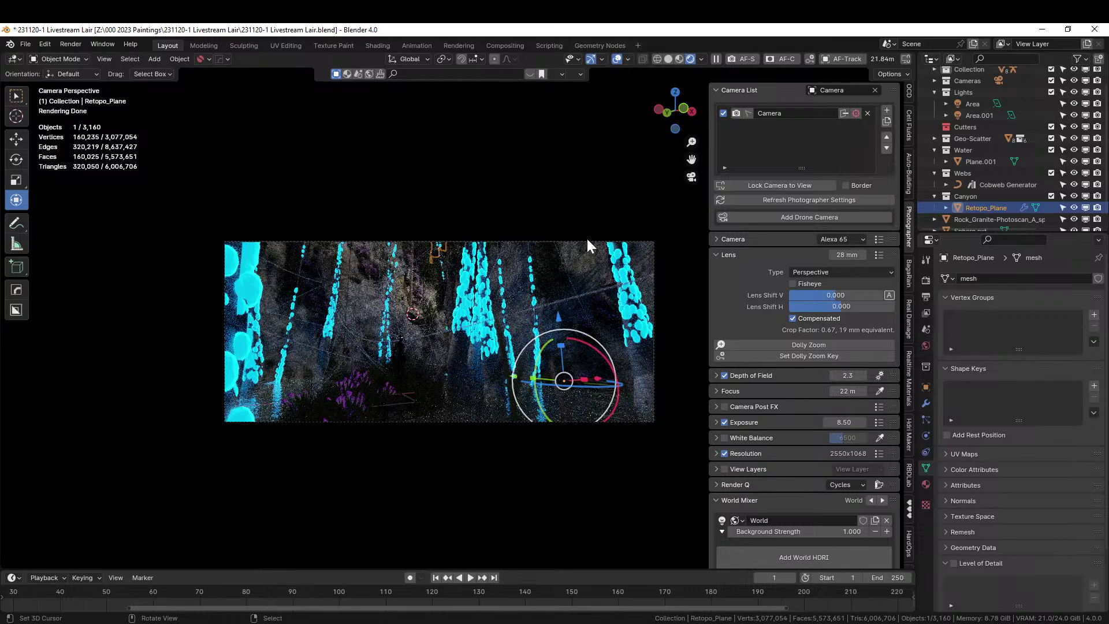
pyautogui.scroll(6, 515, 364)
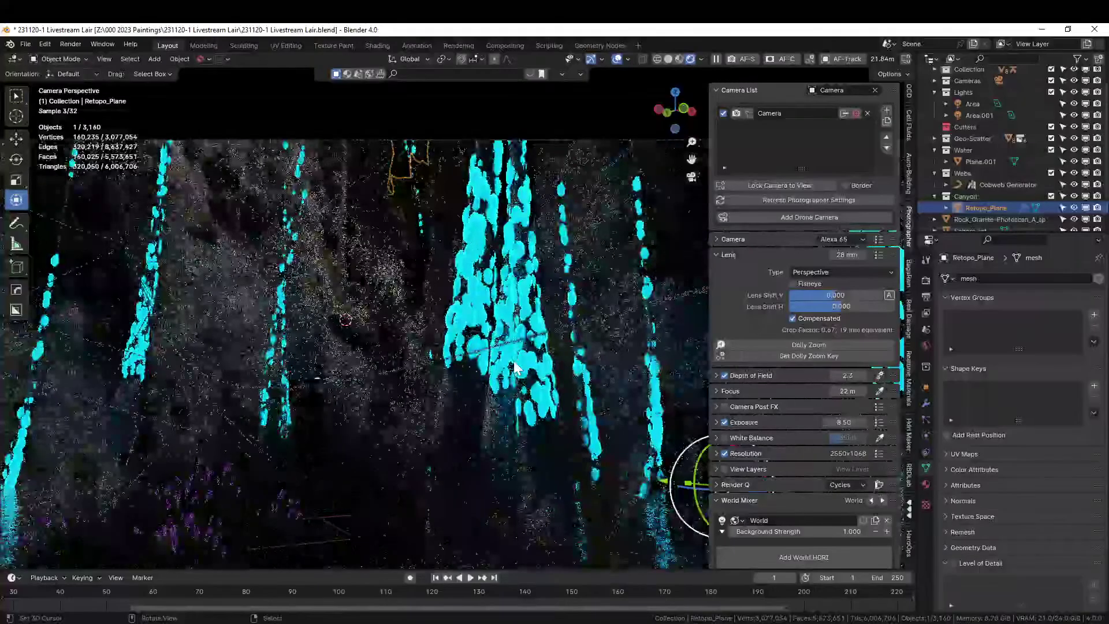
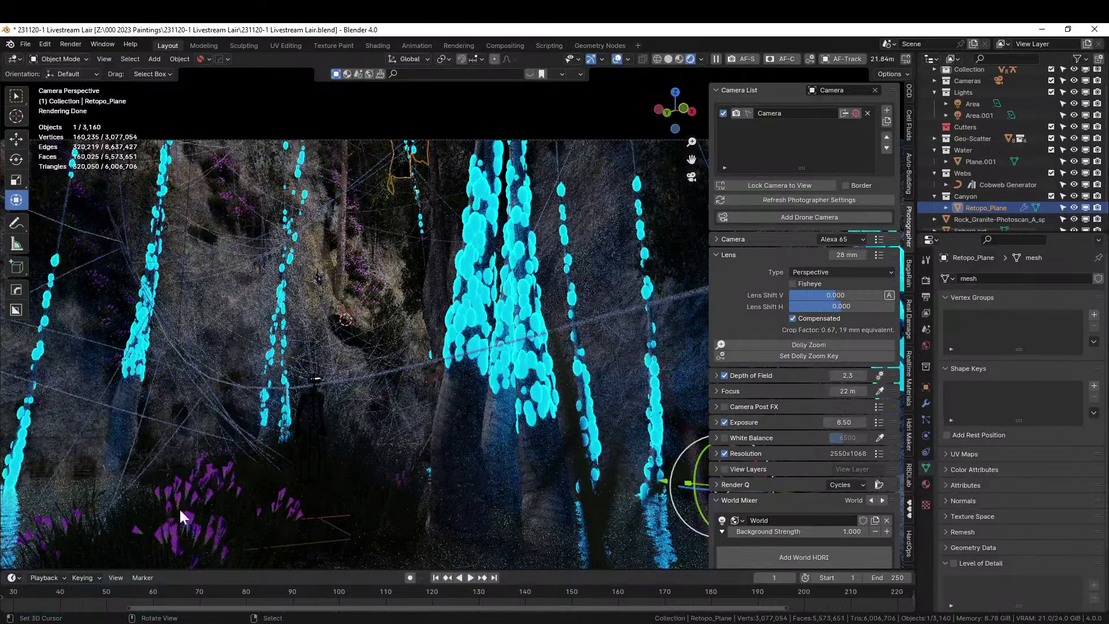
# Return to solid shading, place the 3D cursor at the character's head, and add a spot light there in the Lights collection.
pyautogui.click(668, 59)
pyautogui.moveTo(576, 207)
pyautogui.mouseDown(button='middle')
pyautogui.moveTo(525, 307)
pyautogui.moveTo(532, 359)
pyautogui.mouseUp(button='middle')
pyautogui.click(966, 92)
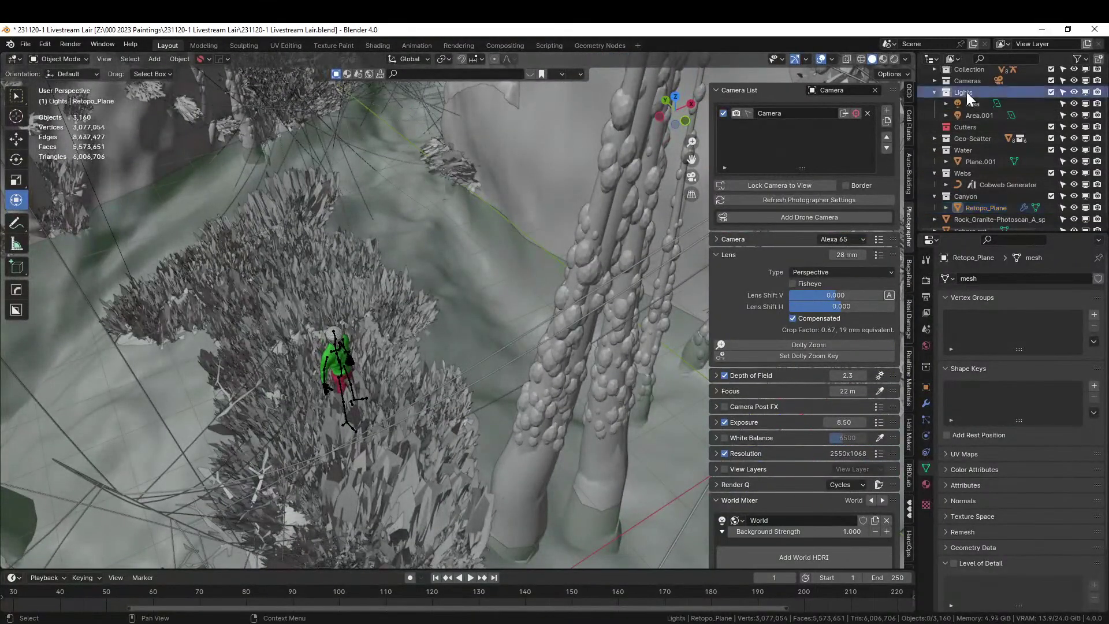
pyautogui.click(339, 331)
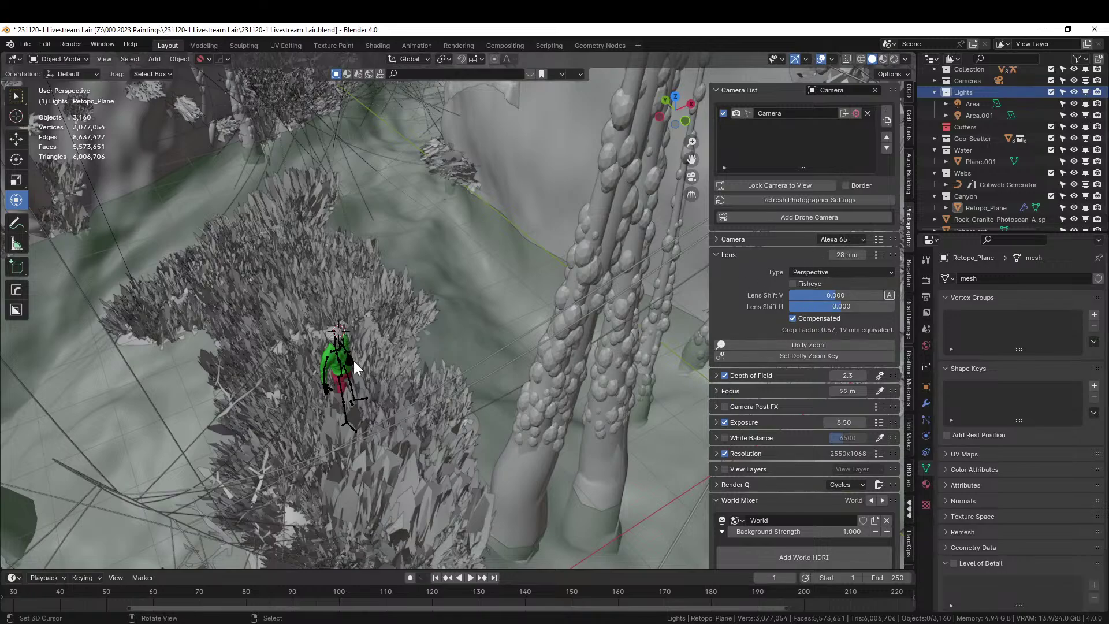
pyautogui.hotkey('shift', 'a')
pyautogui.moveTo(353, 359)
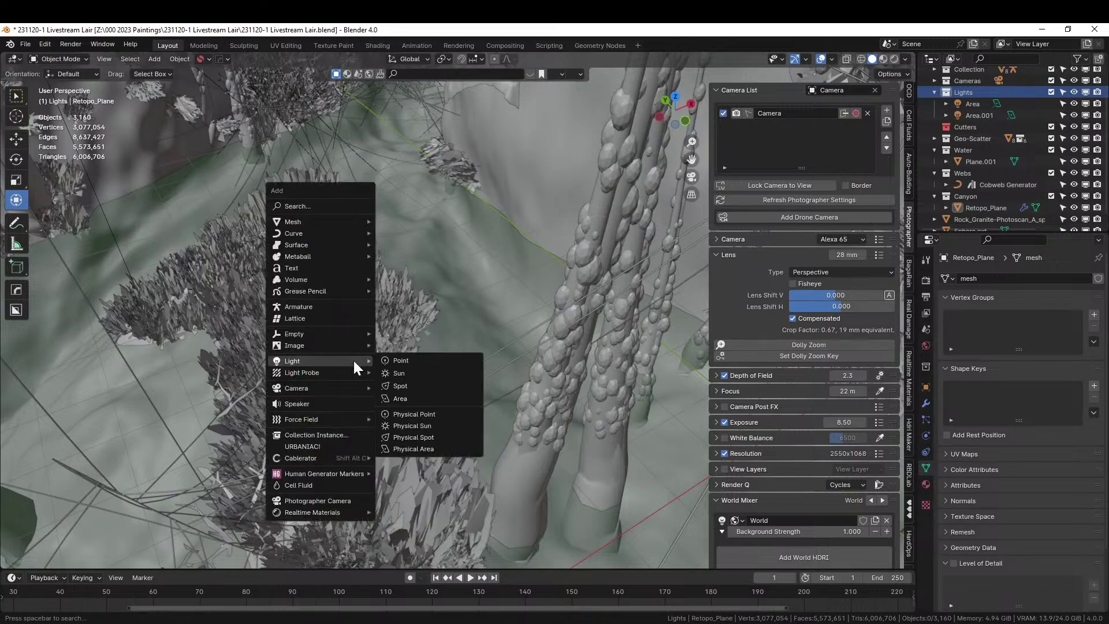
pyautogui.click(422, 385)
# Set the transform orientation to Local and the pivot point to 3D Cursor.
pyautogui.moveTo(423, 368); pyautogui.dragTo(433, 326, button='middle')
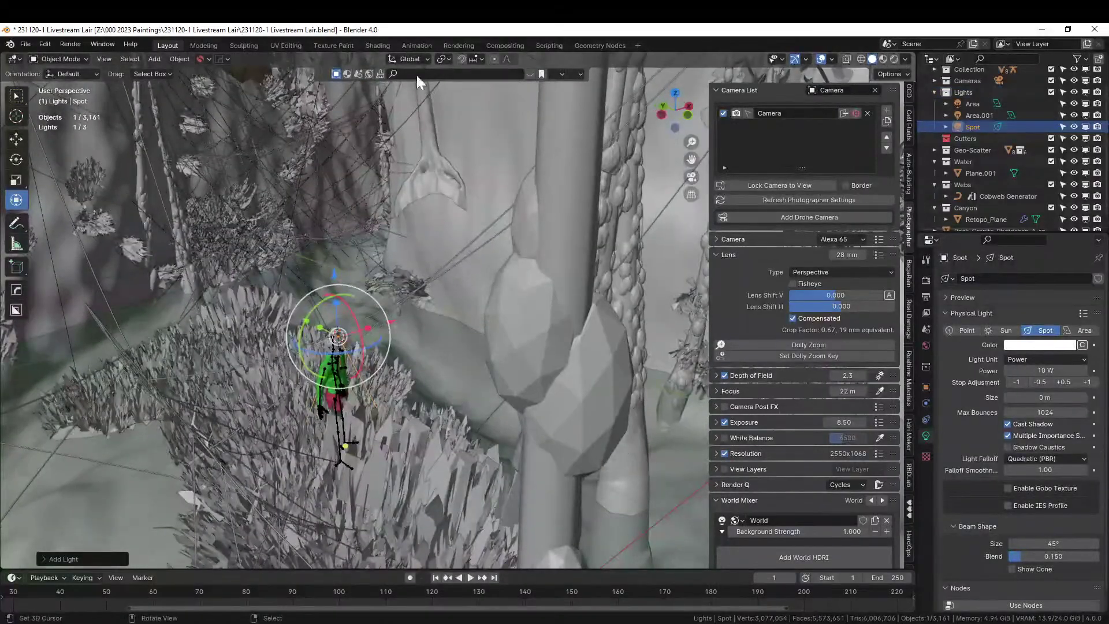
pyautogui.click(423, 58)
pyautogui.click(389, 106)
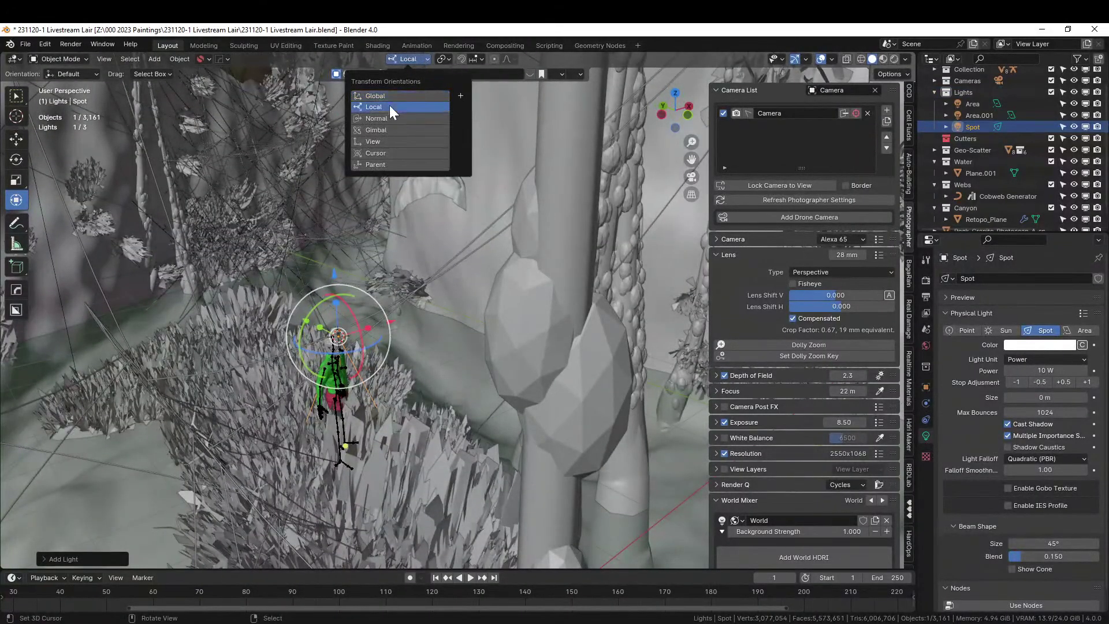
pyautogui.moveTo(451, 56)
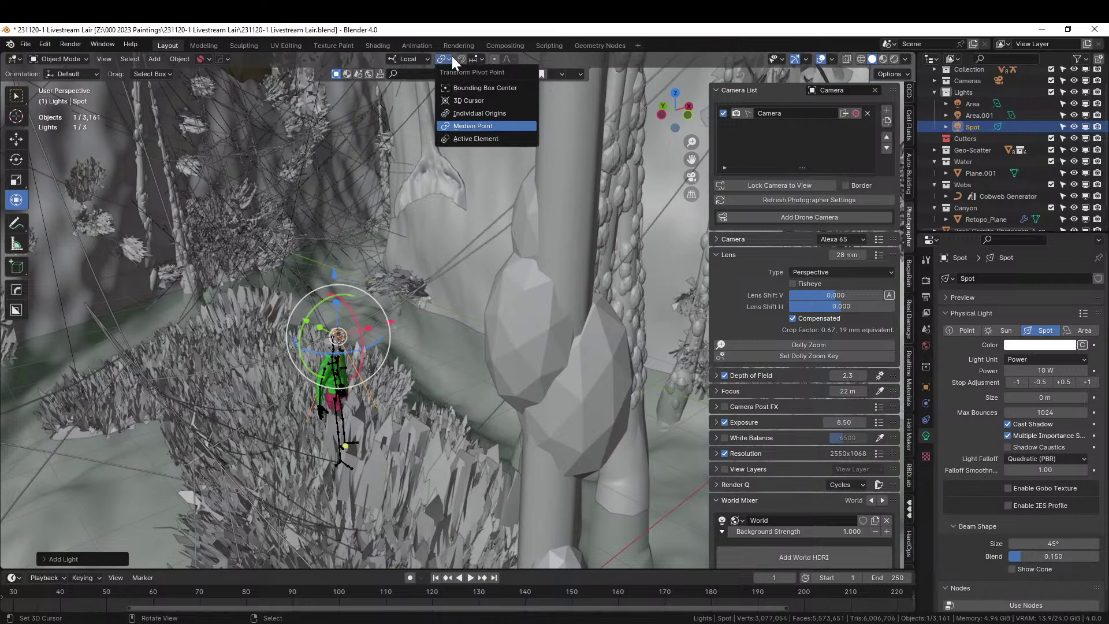
pyautogui.click(463, 100)
# Raise the spot light above the character along its local Z axis and rotate it around the 3D cursor to shine down at an angle.
pyautogui.moveTo(401, 268); pyautogui.dragTo(417, 345, button='middle')
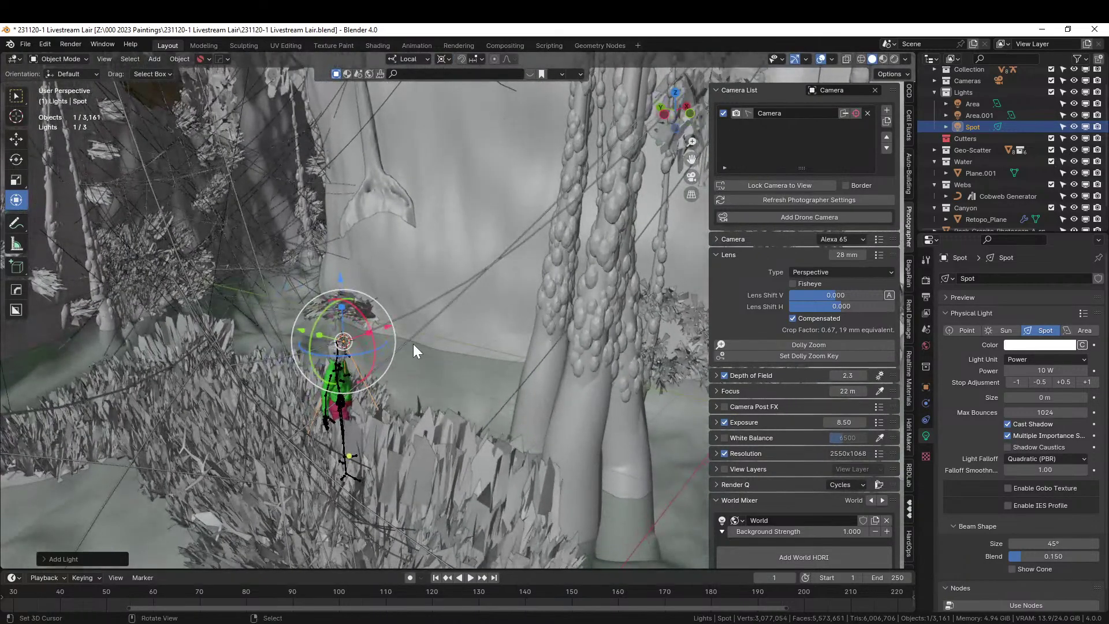
pyautogui.press('g')
pyautogui.press('z')
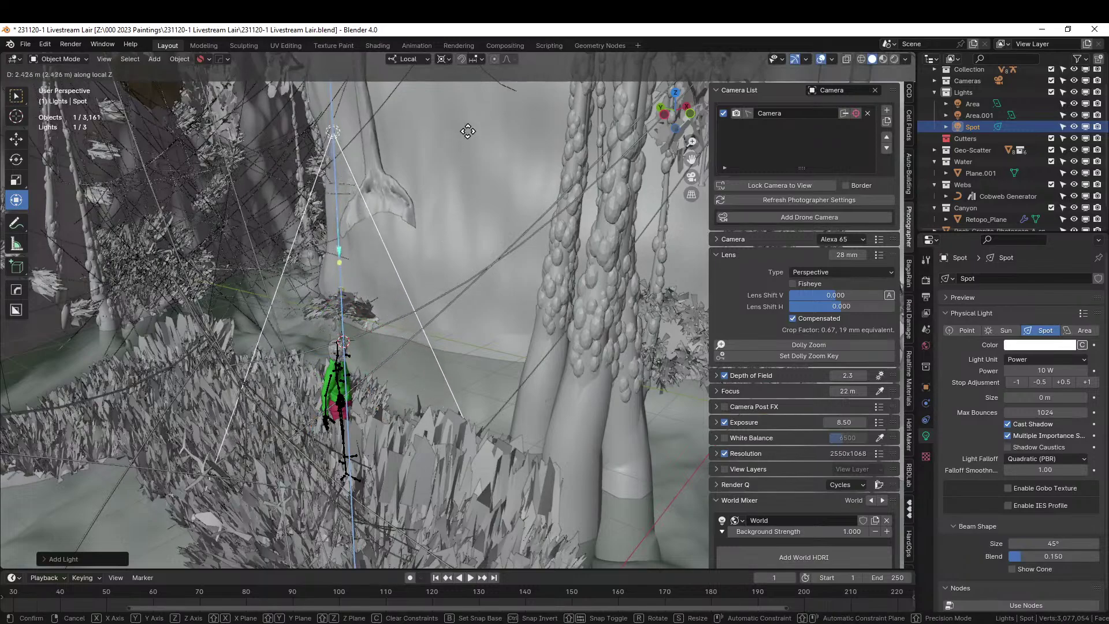
pyautogui.click(472, 107)
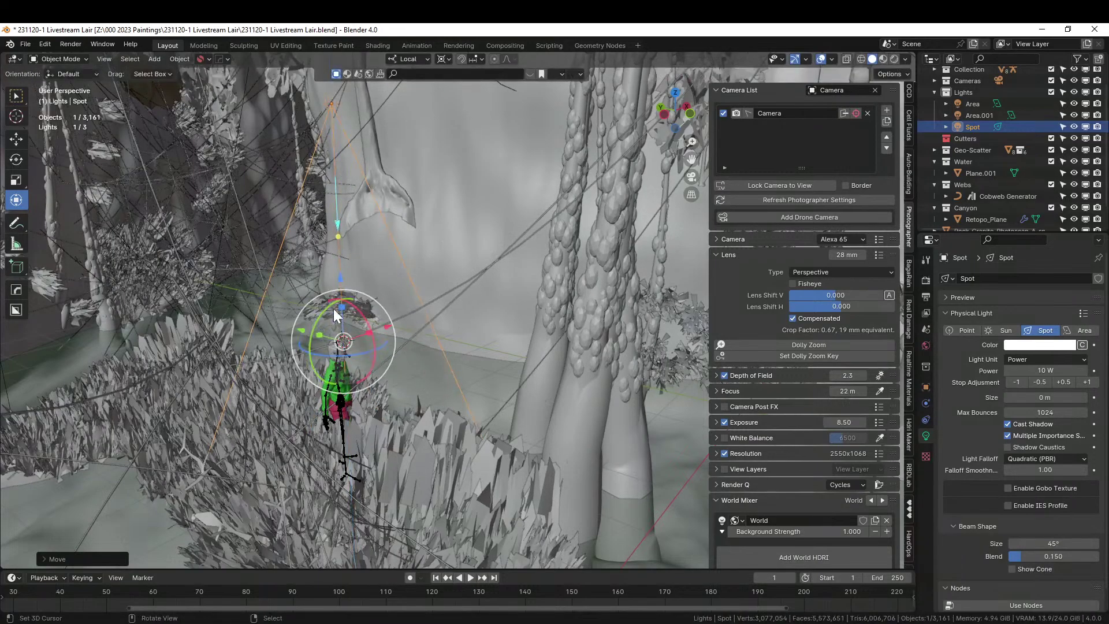
pyautogui.moveTo(321, 314); pyautogui.dragTo(336, 311)
pyautogui.moveTo(328, 324); pyautogui.dragTo(357, 345, button='middle')
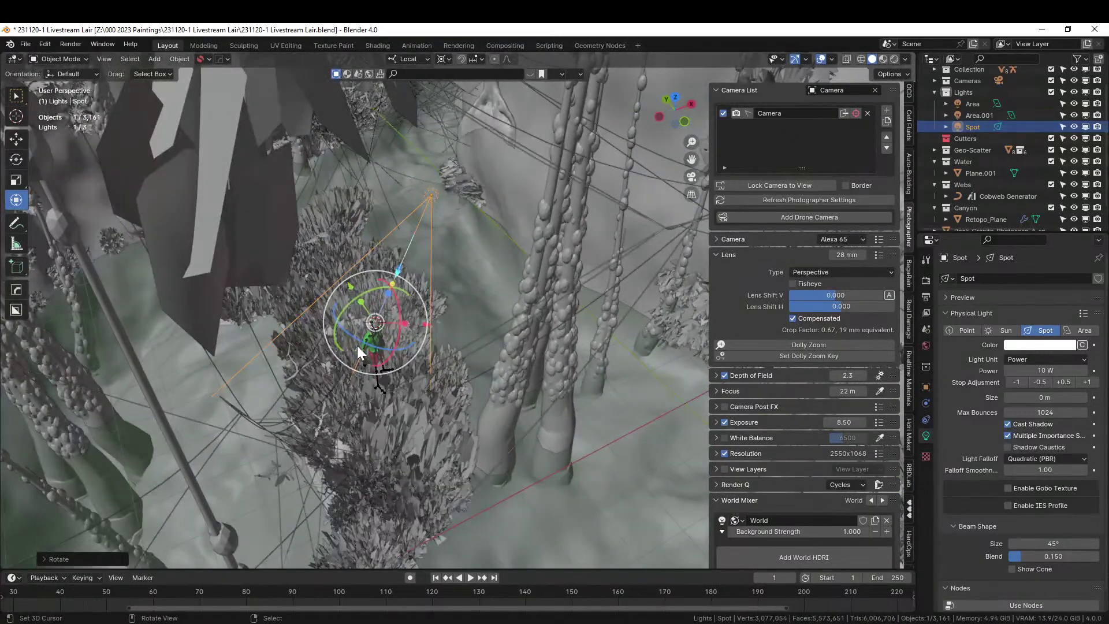
# Move the spot light farther from the character along its local Z axis and narrow its beam size to 25.7°.
pyautogui.press('KP_0')
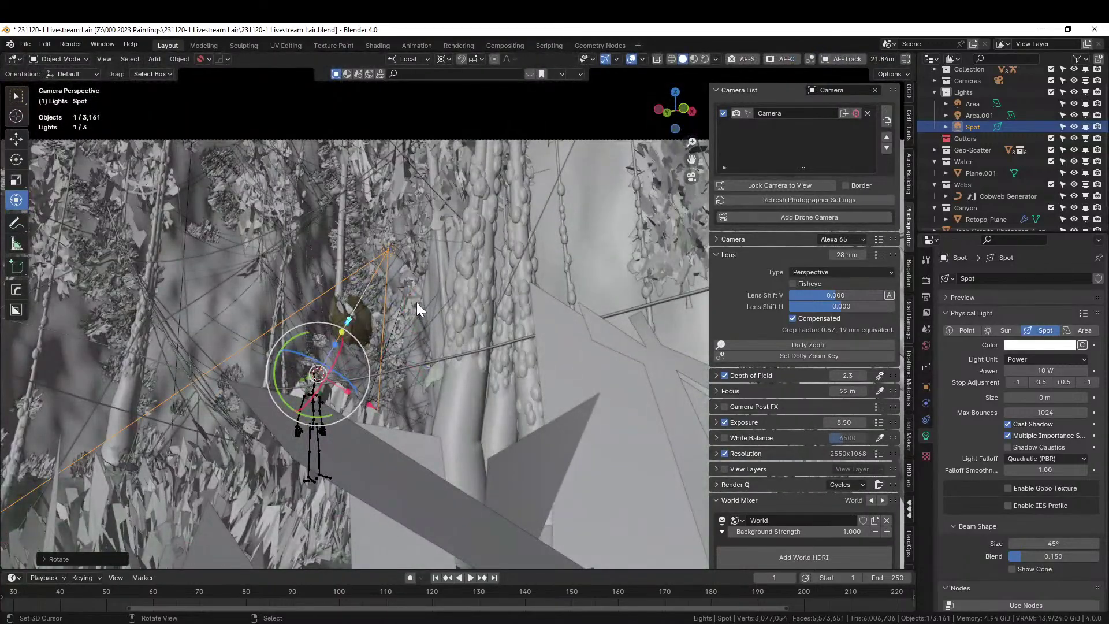
pyautogui.moveTo(348, 320); pyautogui.dragTo(377, 267)
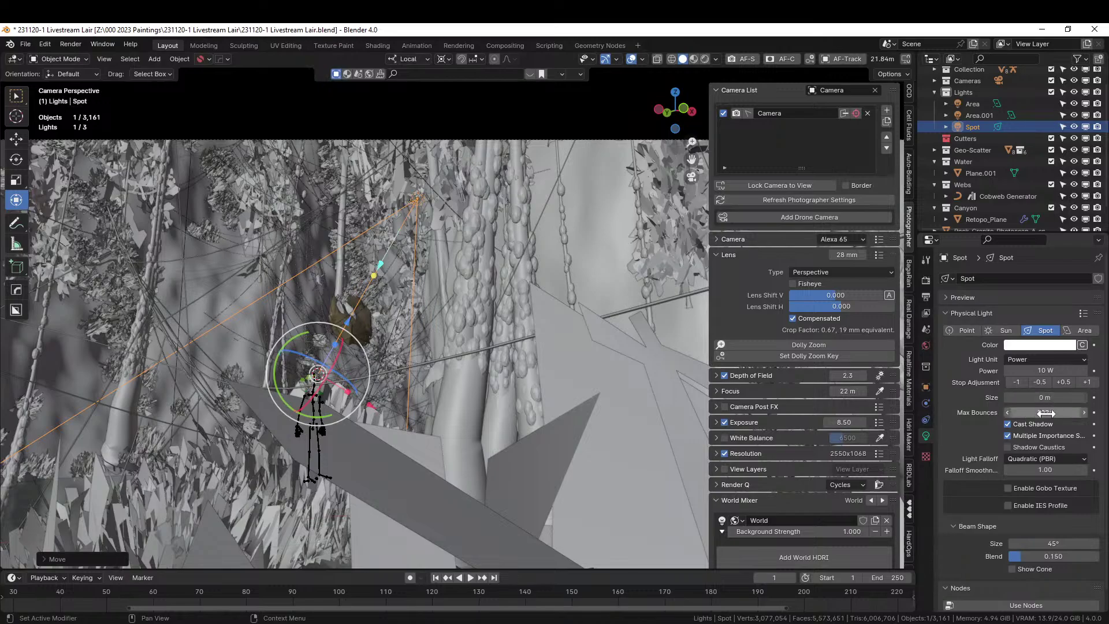
pyautogui.moveTo(1044, 543)
pyautogui.mouseDown()
pyautogui.moveTo(1079, 543)
pyautogui.moveTo(1057, 543)
pyautogui.mouseUp()
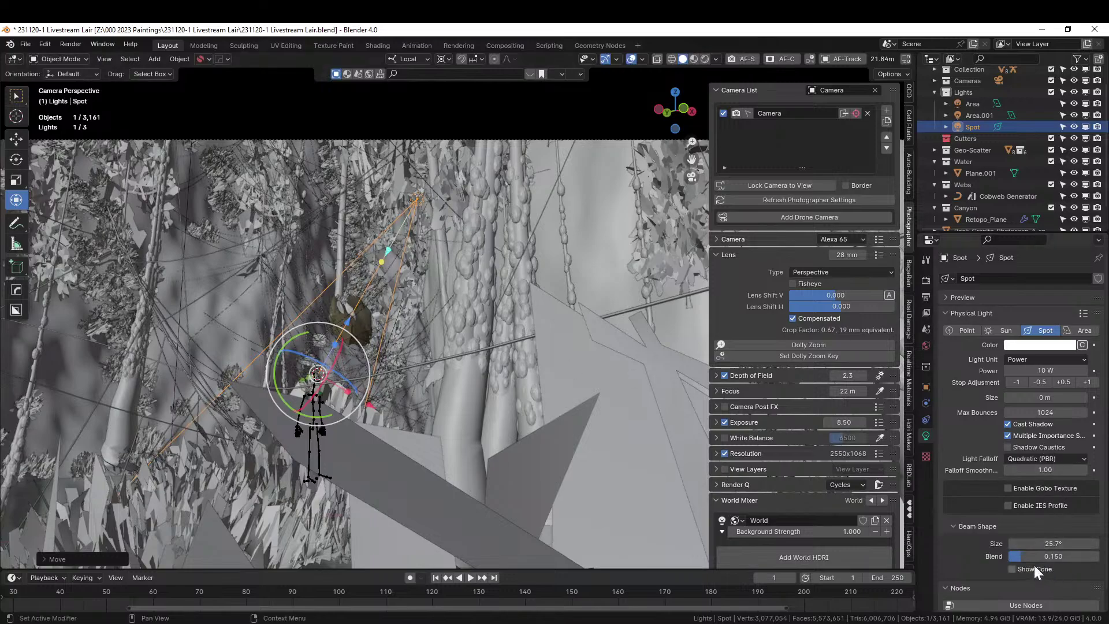
# Set the spot light's beam blend to 1.000 and its power to 250 W.
pyautogui.moveTo(1017, 557); pyautogui.dragTo(1097, 556)
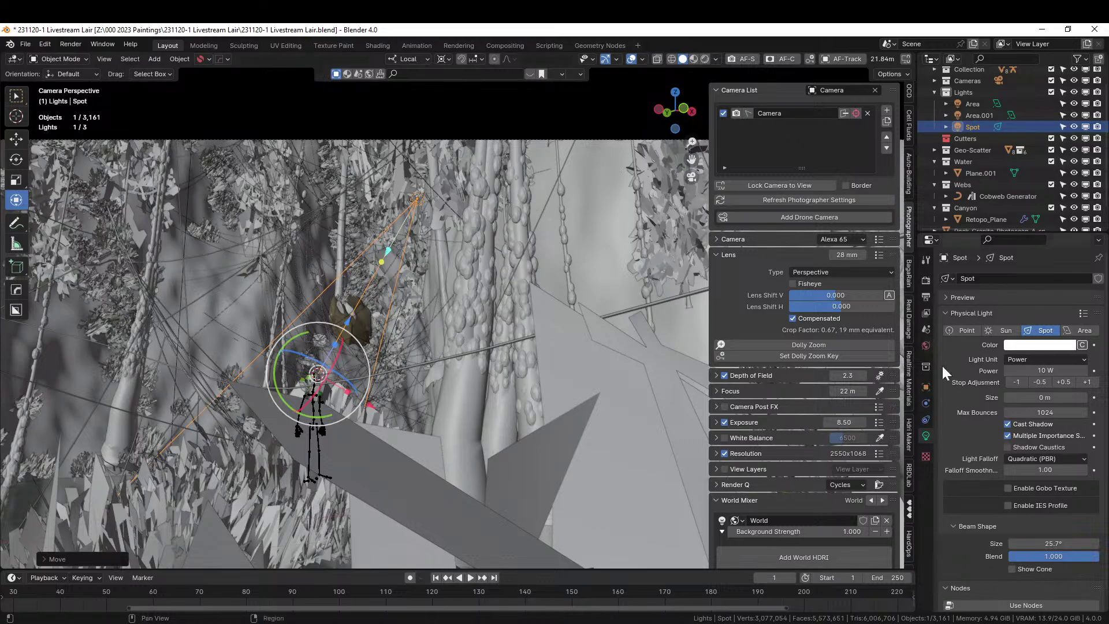
pyautogui.click(1046, 371)
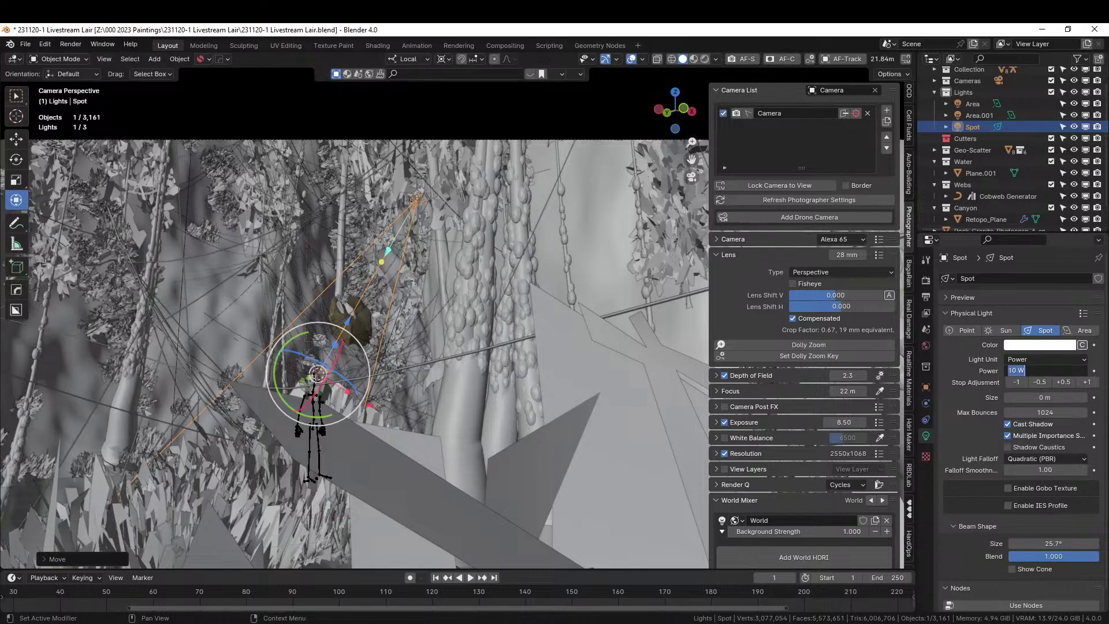
pyautogui.press('Return')
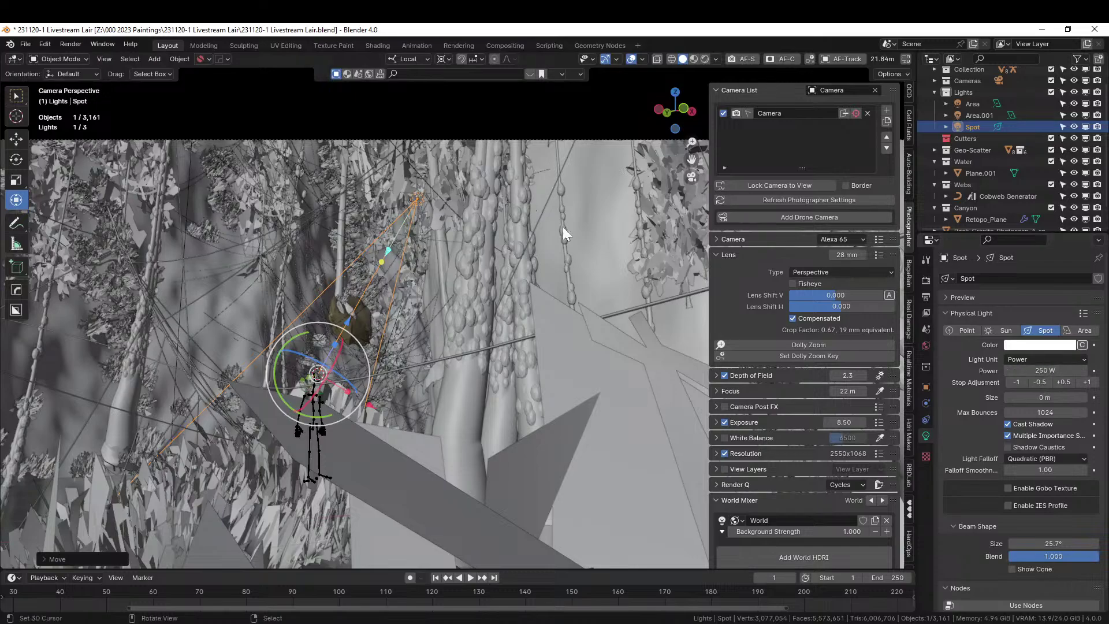
# Save the file and preview the camera view in rendered shading with the spot light deselected.
pyautogui.hotkey('ctrl', 's')
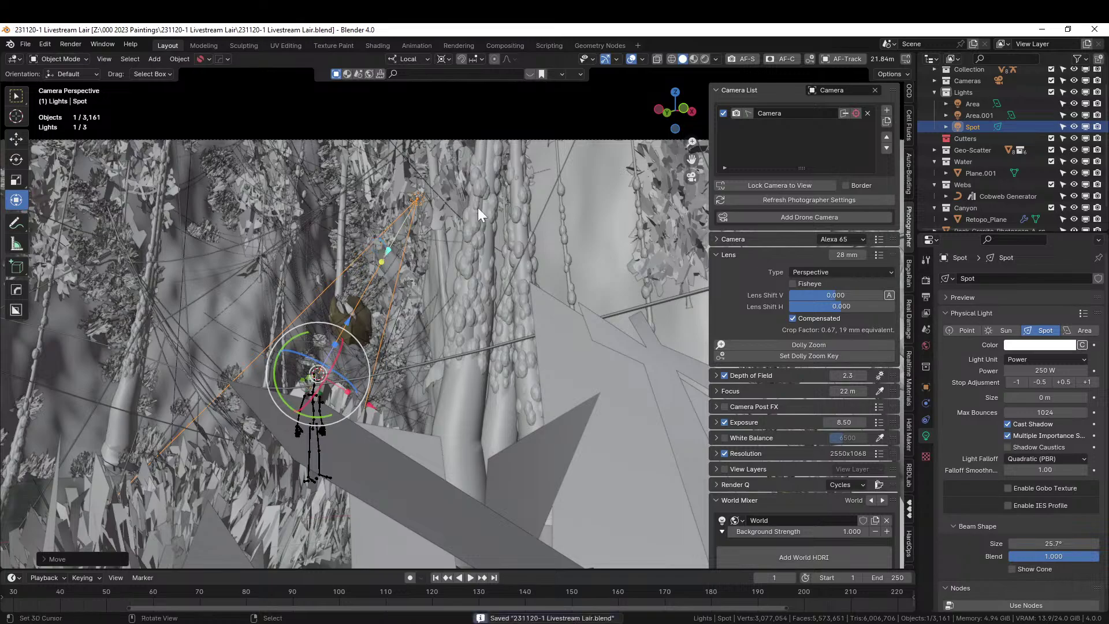
pyautogui.click(705, 58)
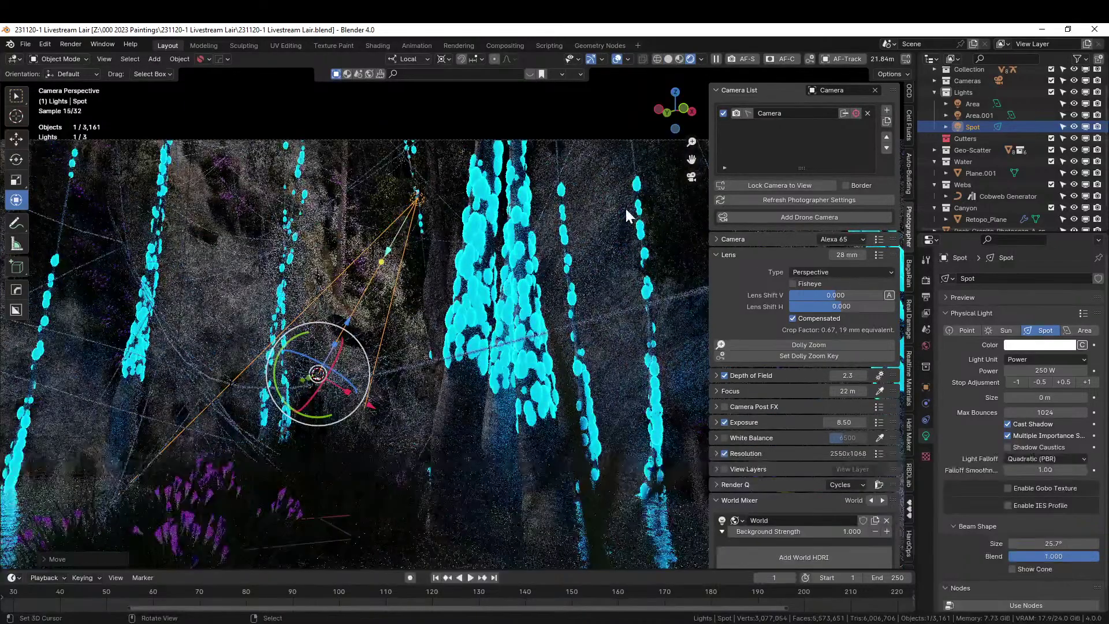
pyautogui.click(972, 92)
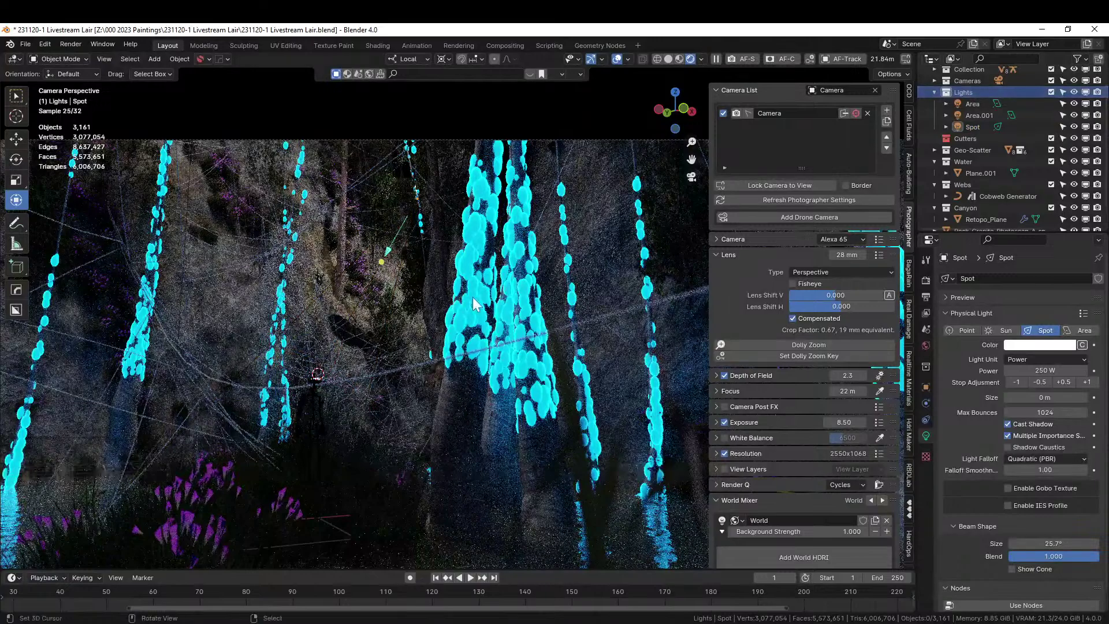
pyautogui.scroll(-2, 609, 355)
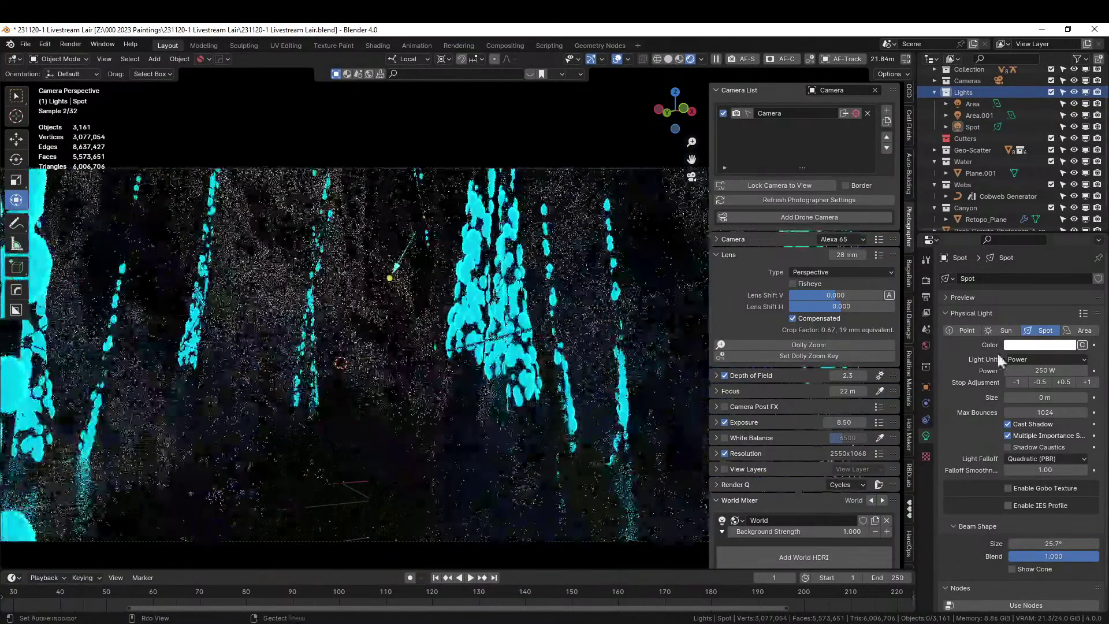
# Set the spot light's power to 1000 W.
pyautogui.click(1039, 371)
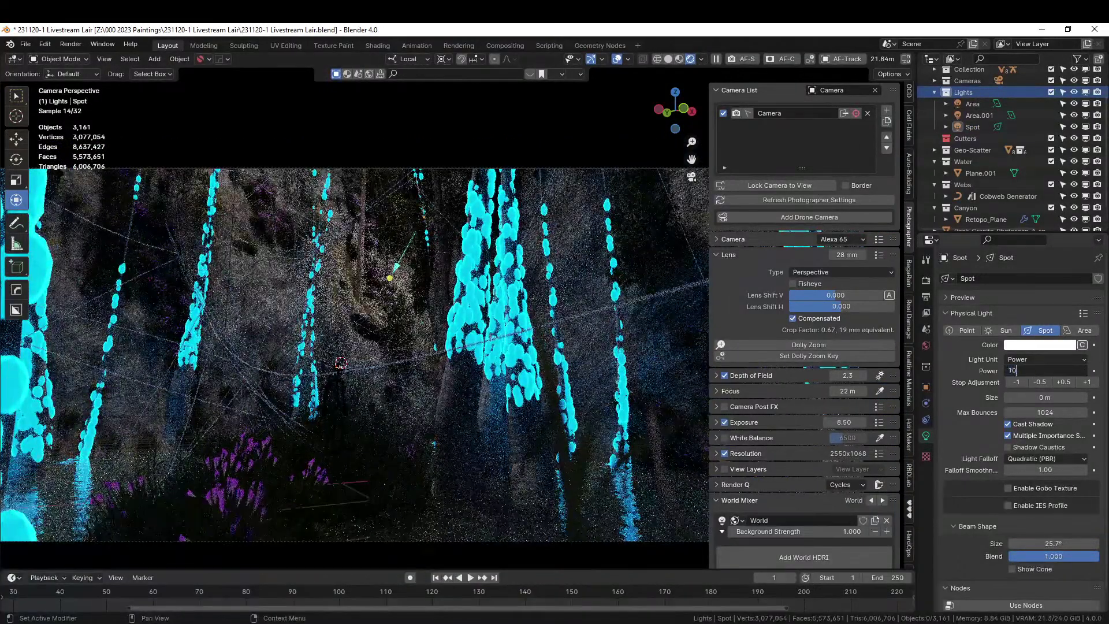
pyautogui.write('1000')
pyautogui.press('Return')
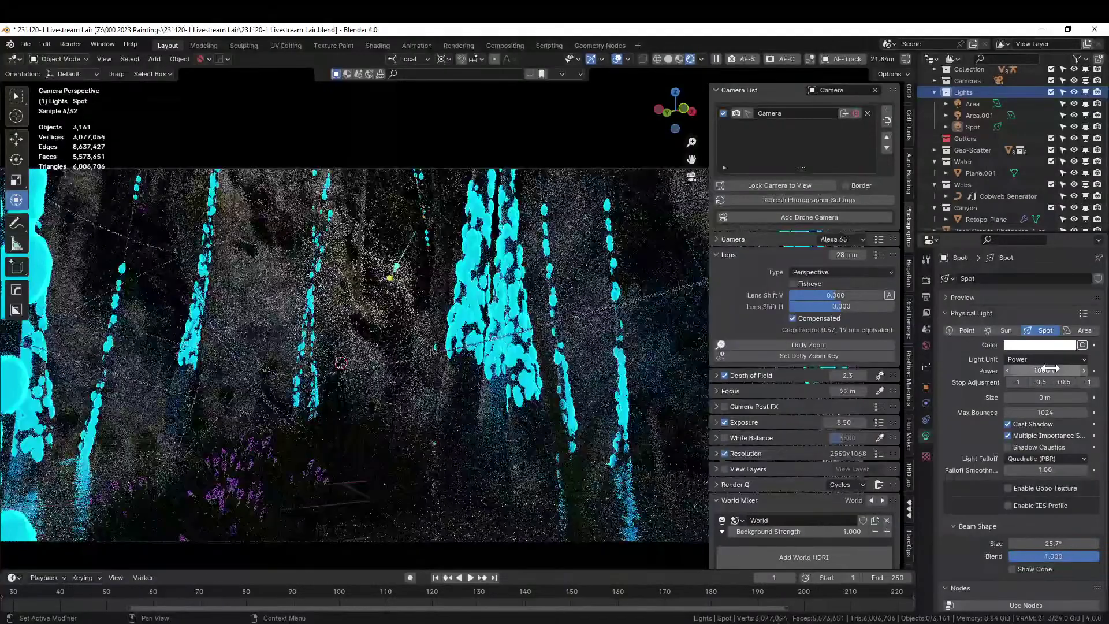
pyautogui.scroll(2, 409, 383)
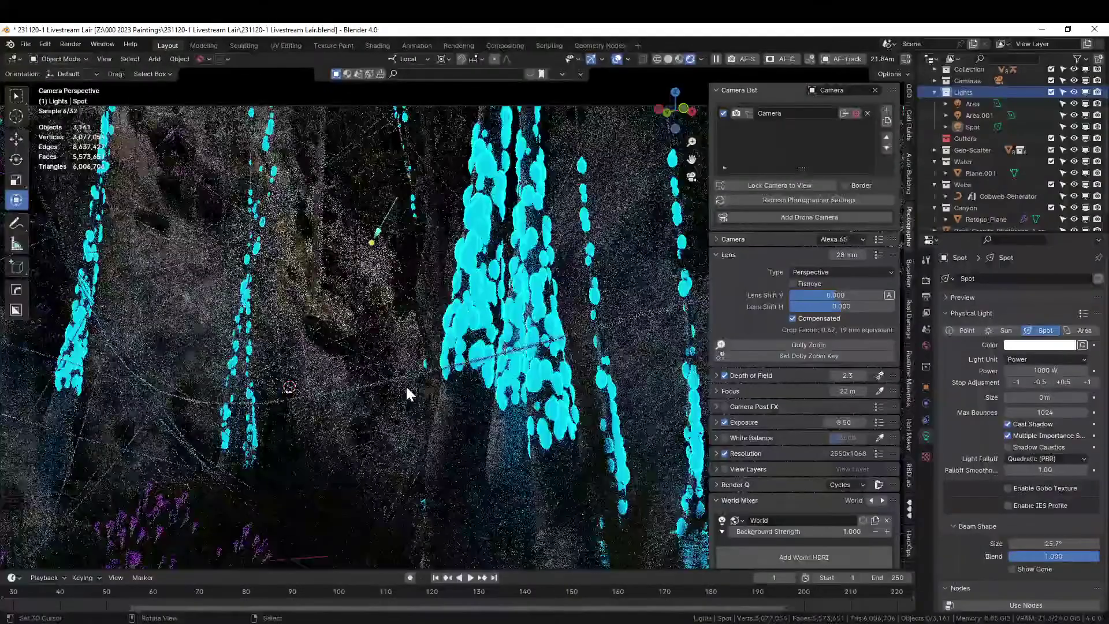
# Return to solid shading outside the camera view, hide the Webs collection in the viewport, and select the spot light above the character.
pyautogui.moveTo(399, 387); pyautogui.dragTo(611, 242, button='middle')
pyautogui.click(856, 61)
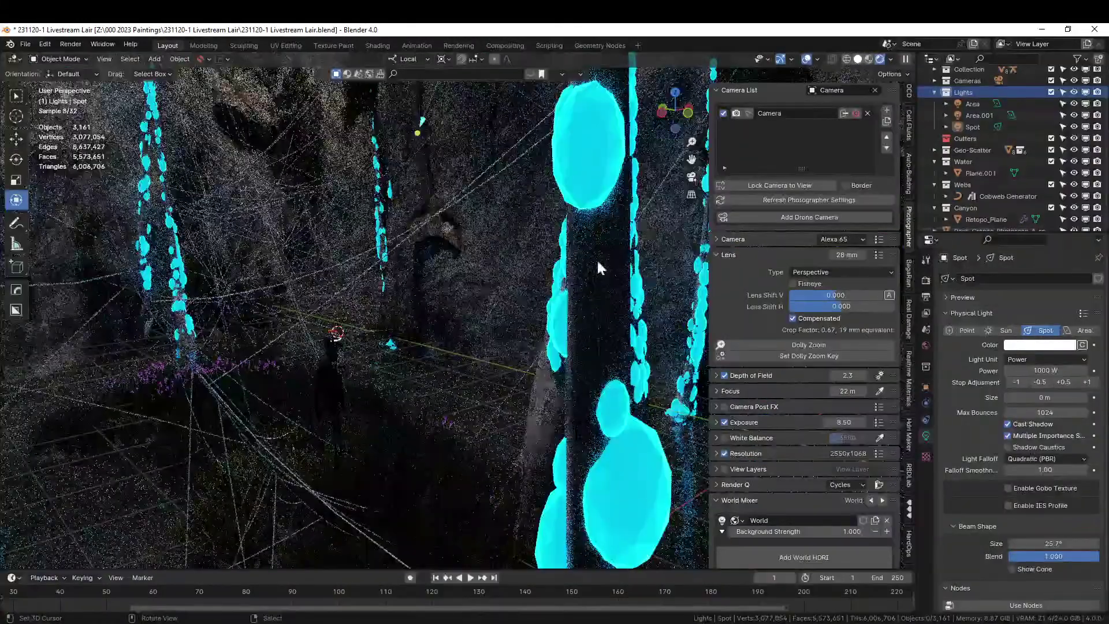
pyautogui.moveTo(534, 298)
pyautogui.mouseDown(button='middle')
pyautogui.moveTo(526, 303)
pyautogui.moveTo(546, 351)
pyautogui.moveTo(522, 344)
pyautogui.moveTo(475, 258)
pyautogui.mouseUp(button='middle')
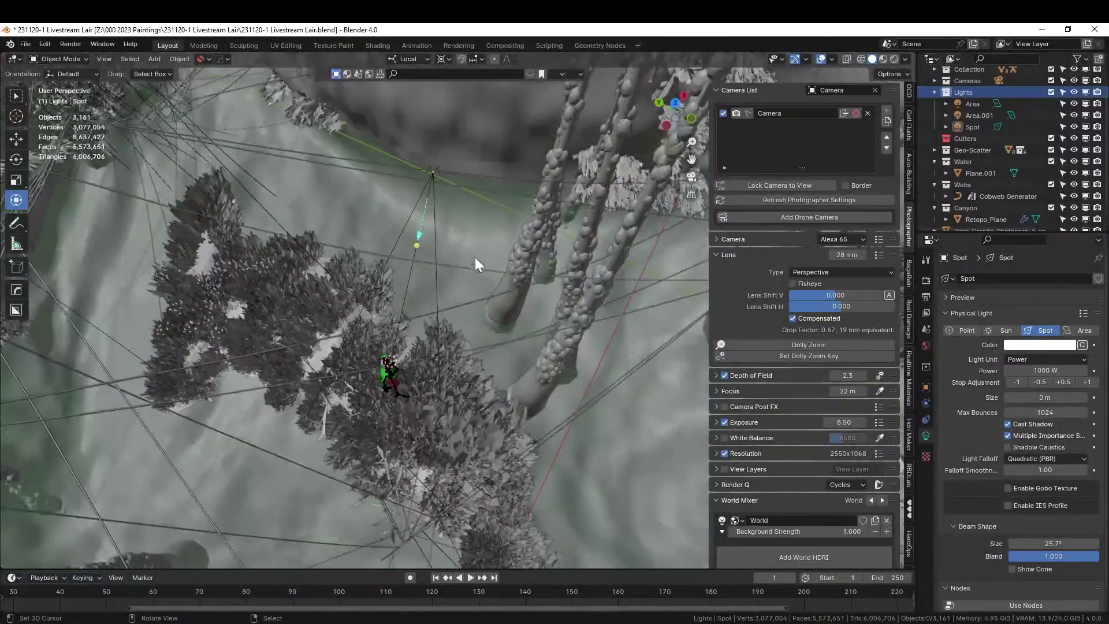
pyautogui.click(440, 177)
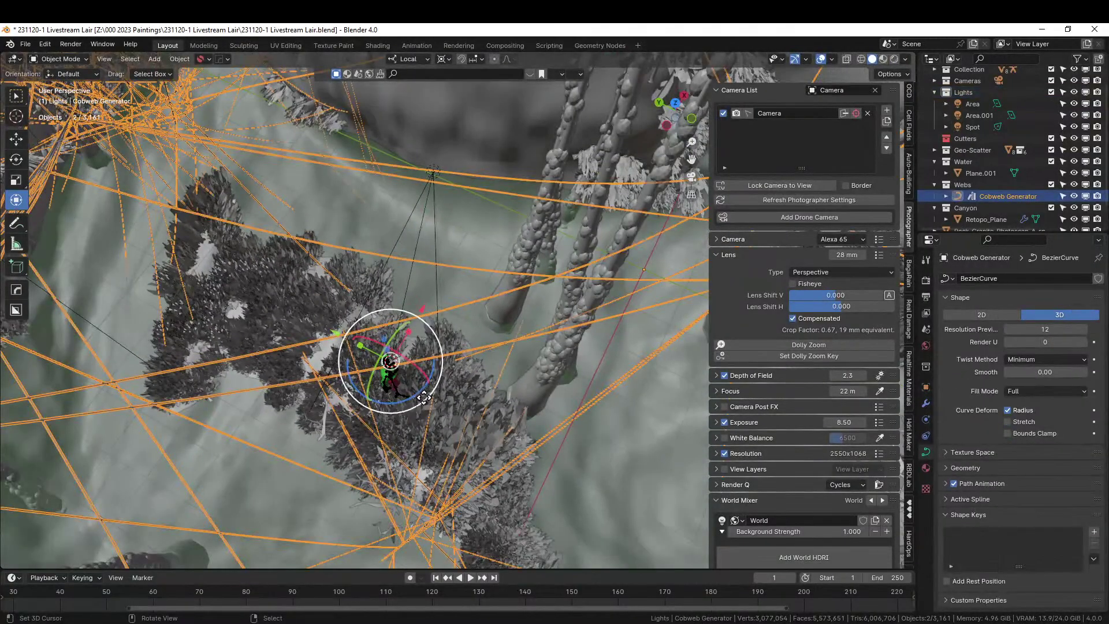
pyautogui.moveTo(424, 397); pyautogui.dragTo(411, 404)
pyautogui.moveTo(400, 377); pyautogui.dragTo(451, 184, button='middle')
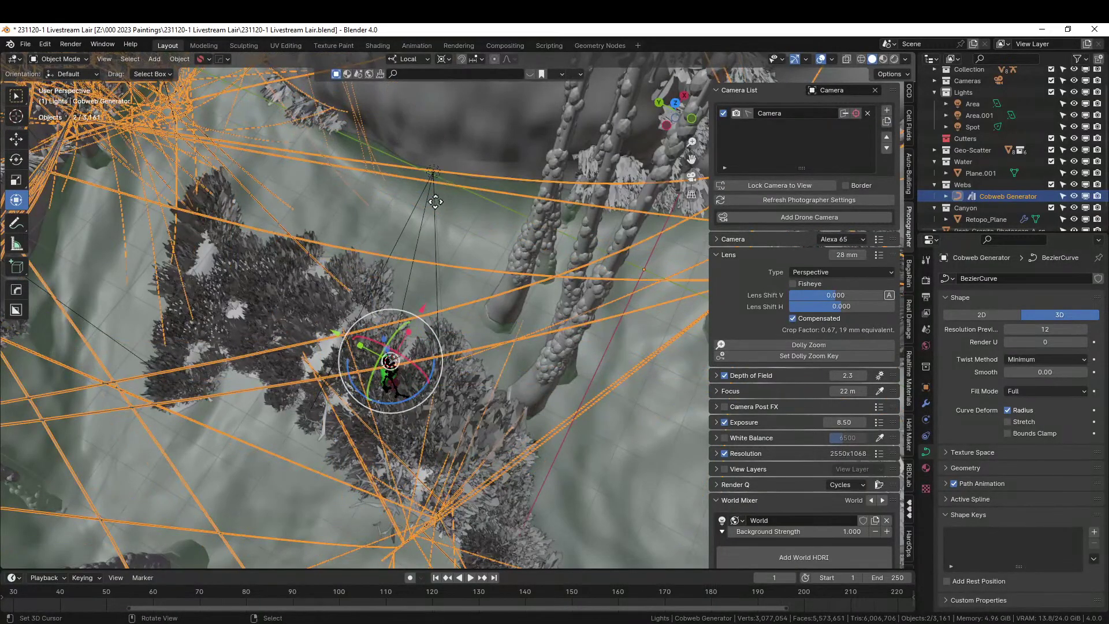
pyautogui.click(1075, 184)
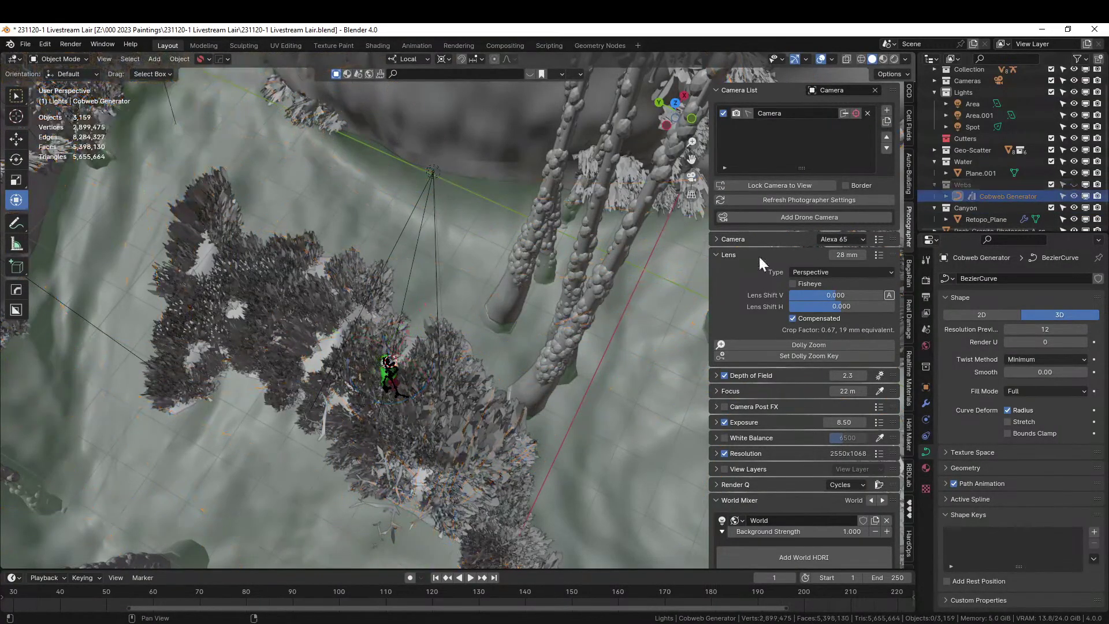
pyautogui.rightClick(436, 171)
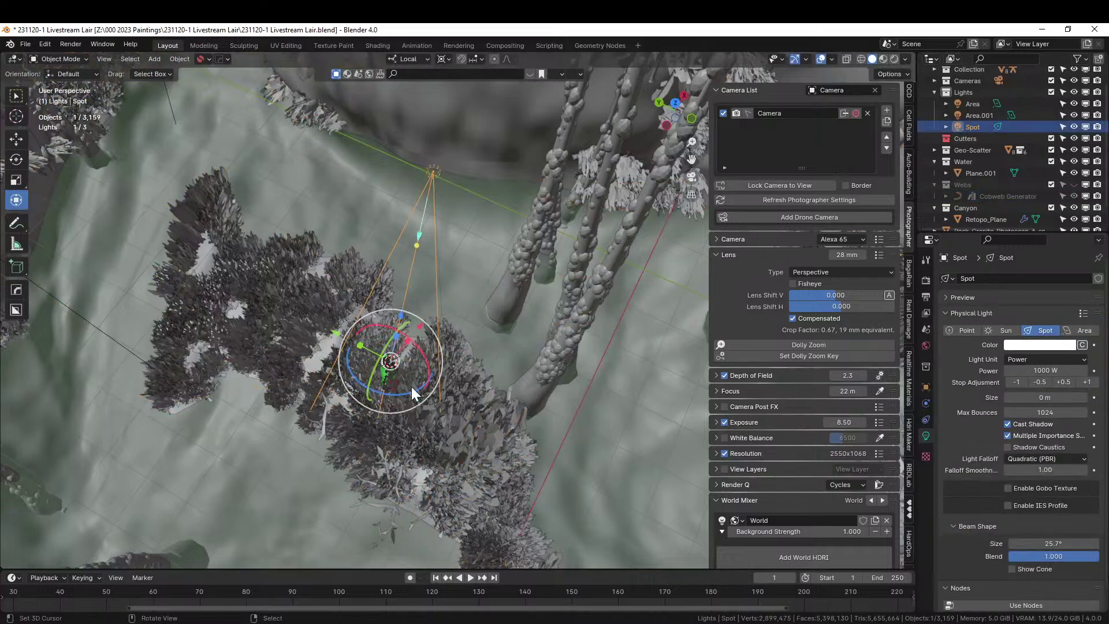
# Rotate the spot light around the 3D cursor at the character's head to change the direction it shines from.
pyautogui.moveTo(431, 393); pyautogui.dragTo(404, 386)
pyautogui.press('z')
pyautogui.press('z')
pyautogui.moveTo(404, 386); pyautogui.dragTo(420, 383, button='middle')
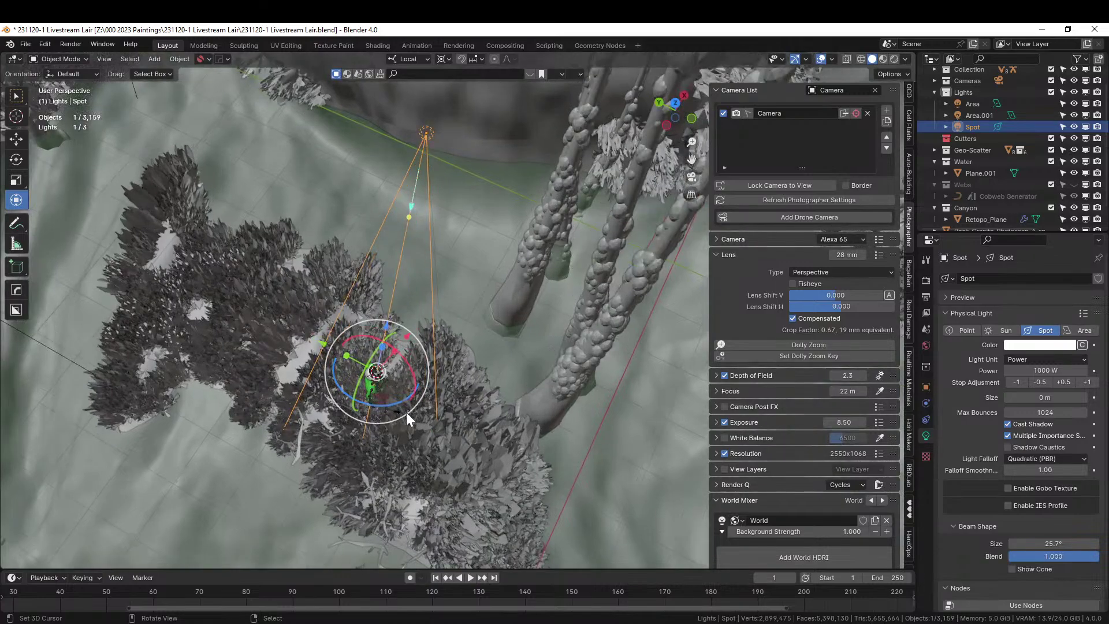
pyautogui.moveTo(400, 401)
pyautogui.mouseDown()
pyautogui.moveTo(415, 404)
pyautogui.moveTo(383, 421)
pyautogui.moveTo(391, 412)
pyautogui.mouseUp()
pyautogui.moveTo(390, 411); pyautogui.dragTo(423, 403, button='middle')
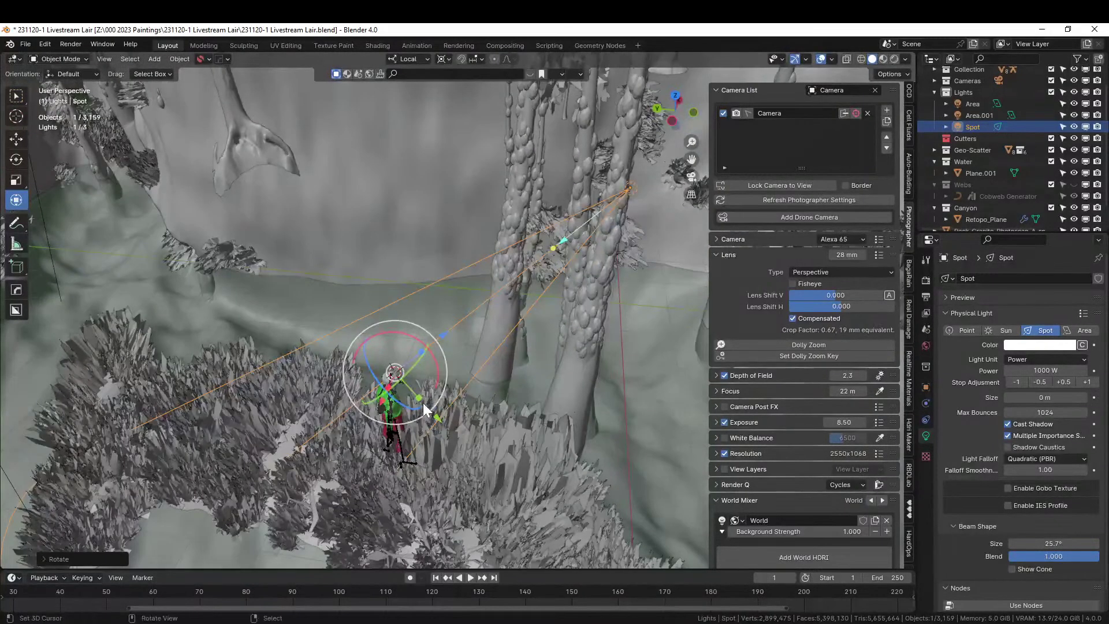
# Set the transform orientation to Global for adjusting the spot light.
pyautogui.click(426, 58)
pyautogui.click(391, 96)
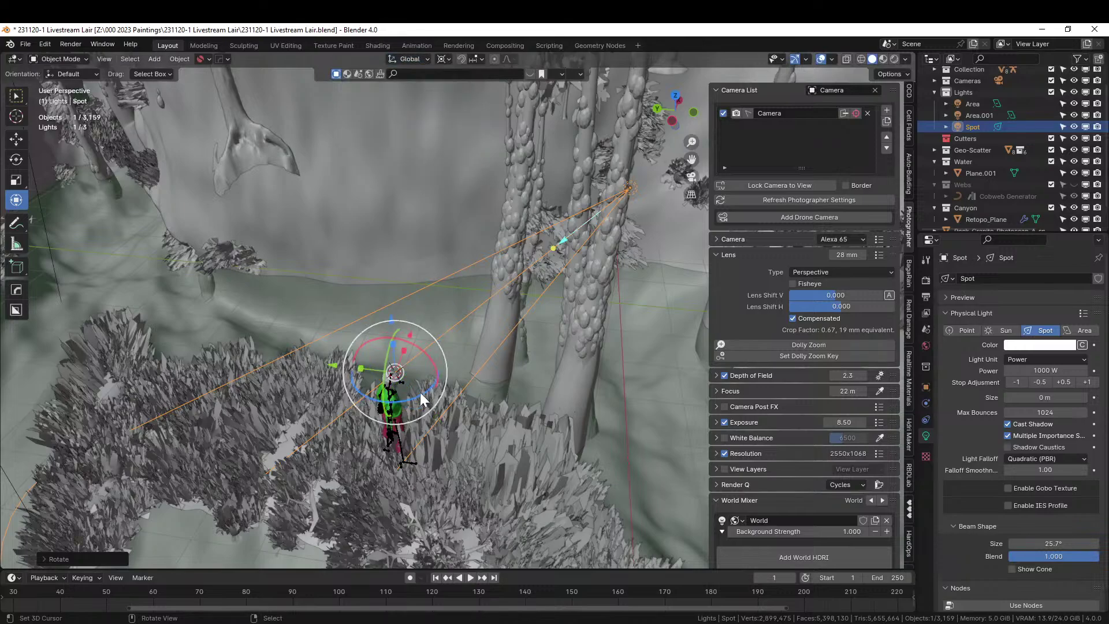
pyautogui.moveTo(421, 393); pyautogui.dragTo(366, 389, button='middle')
# Examine the lighting on the character up close through the camera in rendered shading, with nothing selected.
pyautogui.press('KP_0')
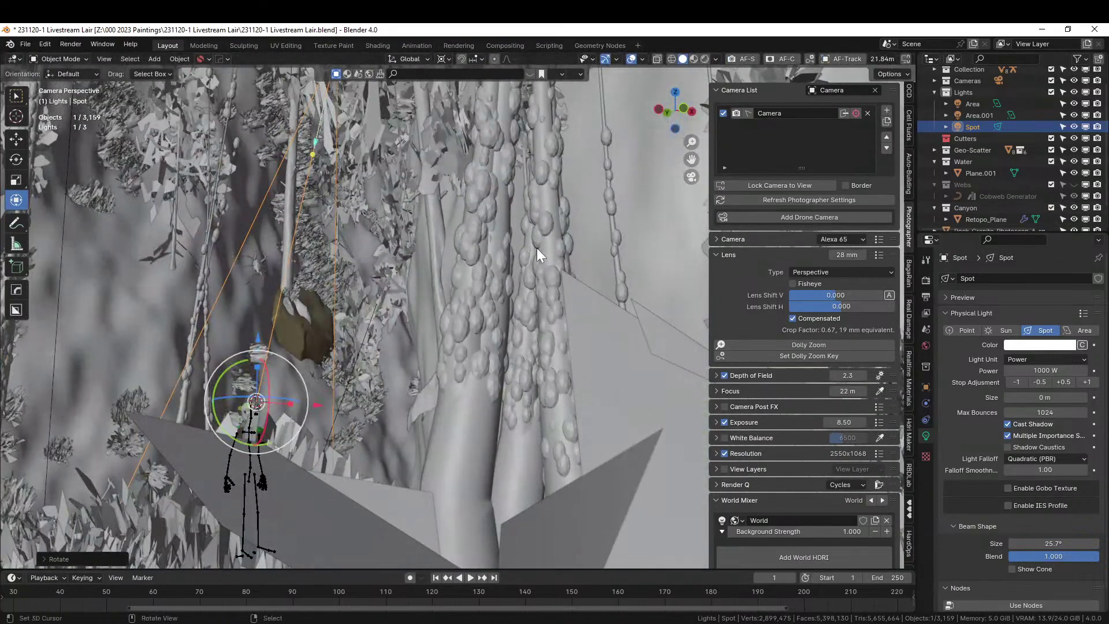
pyautogui.click(705, 59)
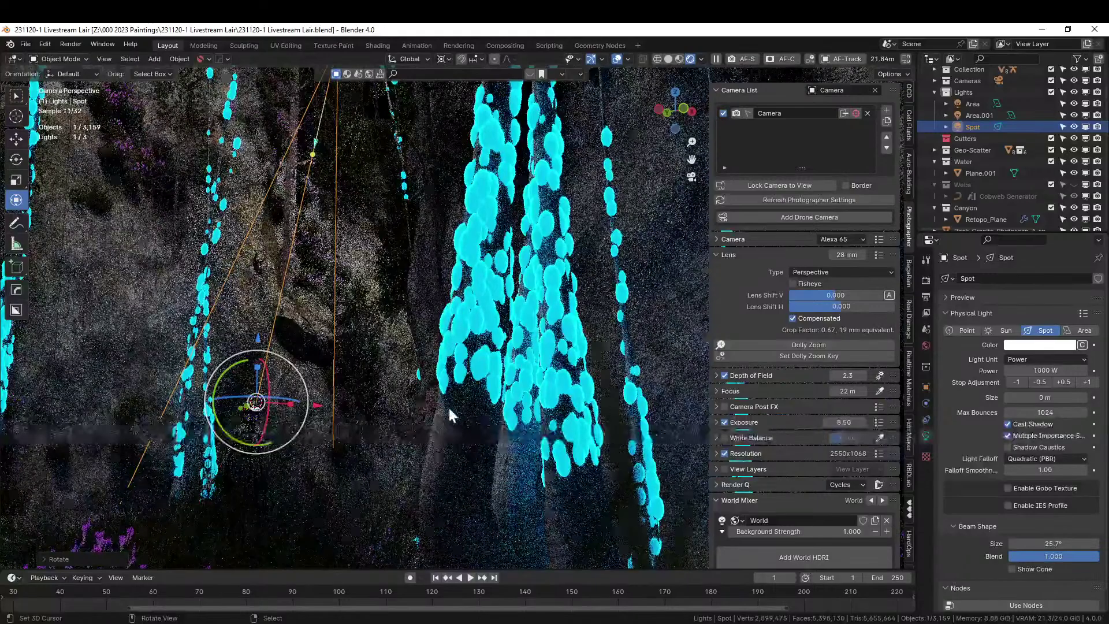
pyautogui.click(448, 407)
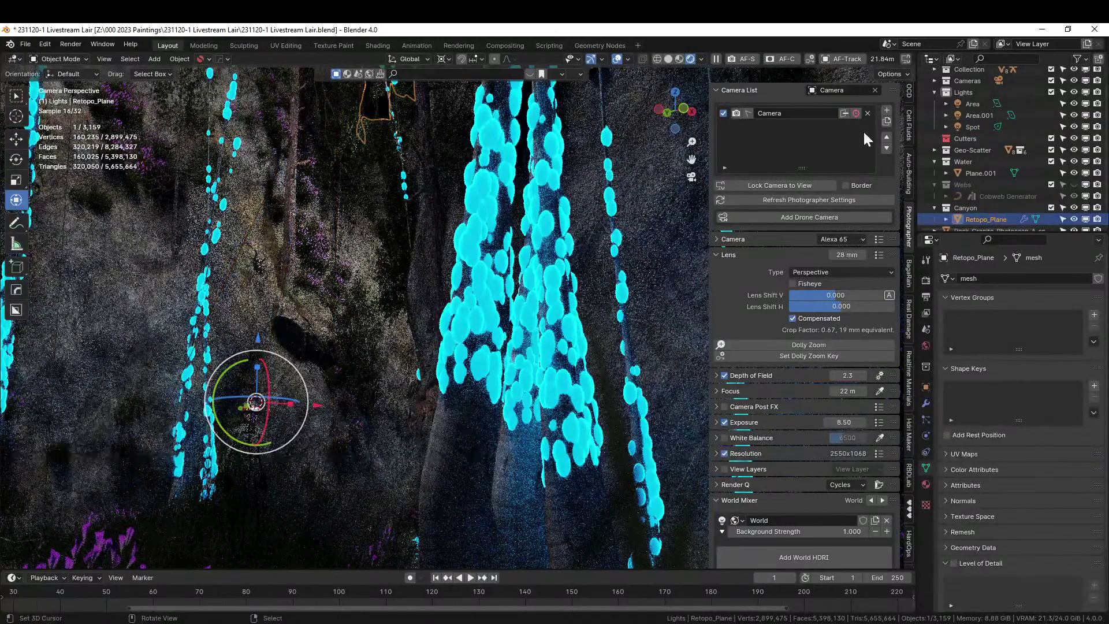
pyautogui.click(975, 91)
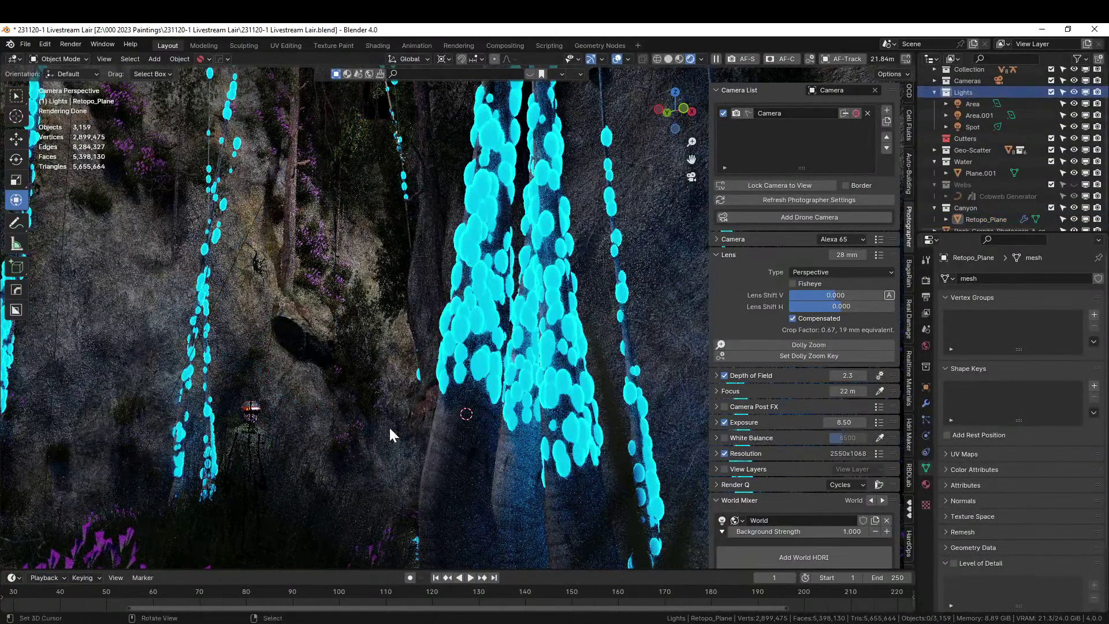
pyautogui.scroll(5, 389, 426)
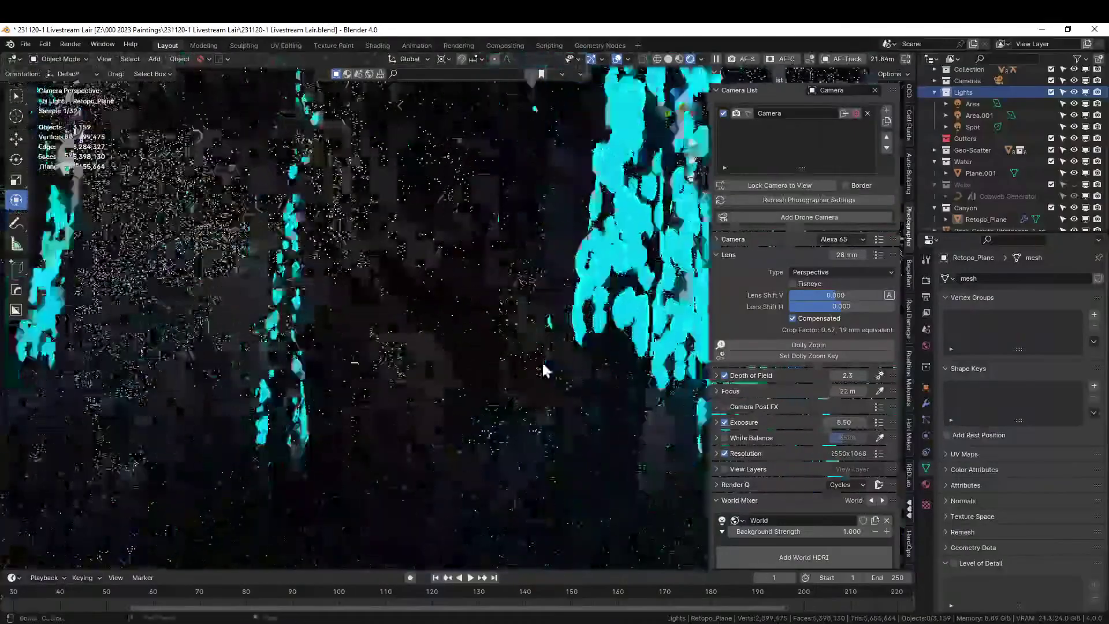
pyautogui.scroll(4, 531, 368)
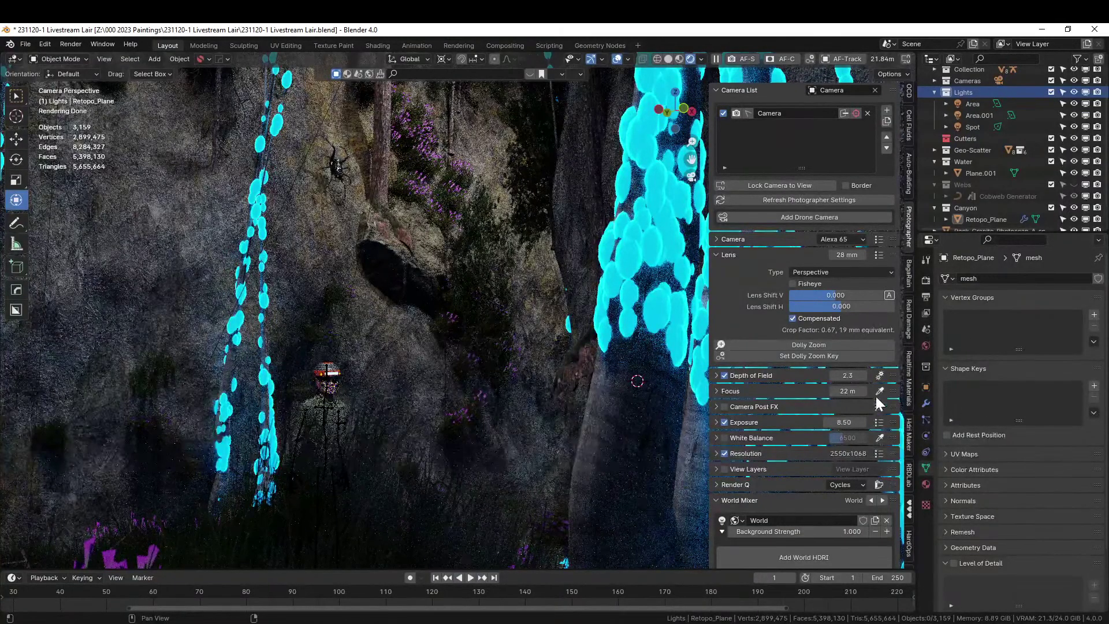
# Select the spot light, switch its color to temperature mode, and set the color temperature to 8500.
pyautogui.click(973, 126)
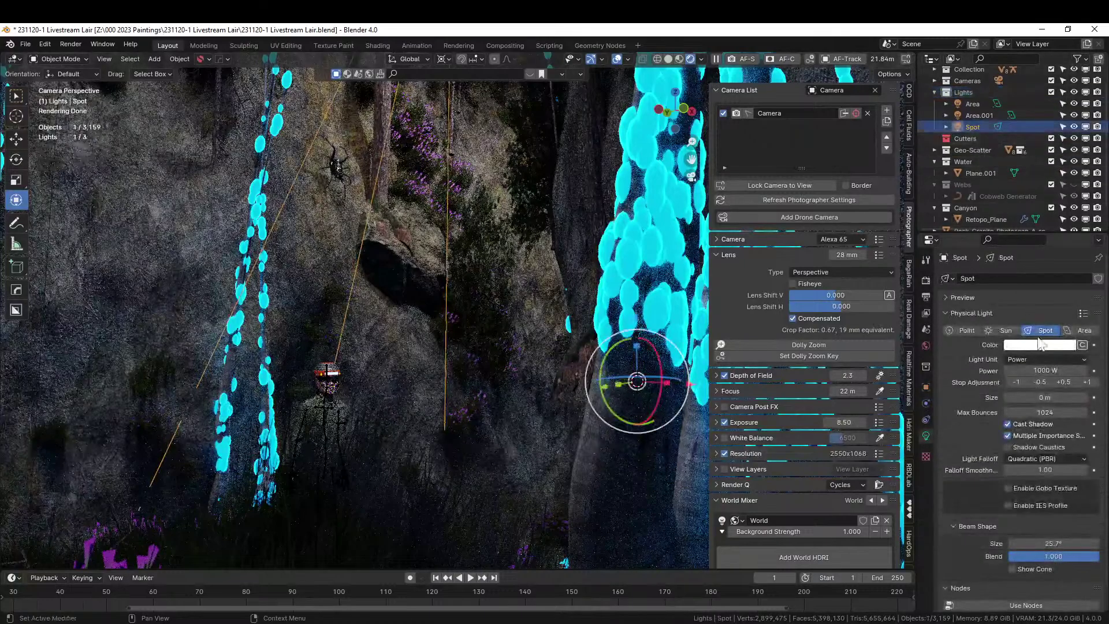
pyautogui.click(1082, 344)
pyautogui.click(1017, 344)
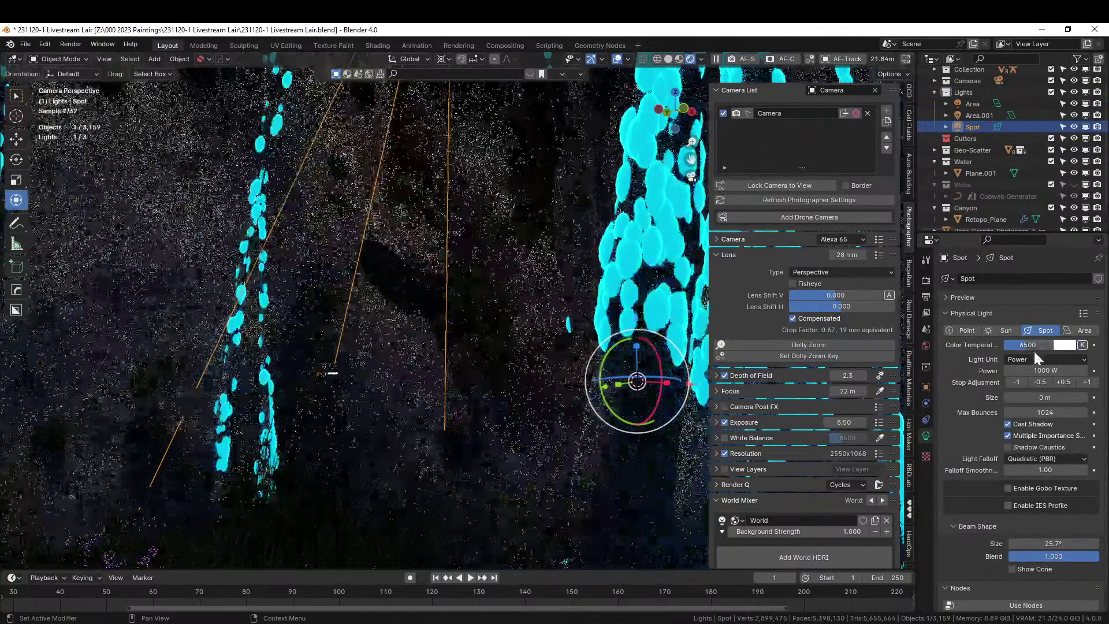
pyautogui.write('85')
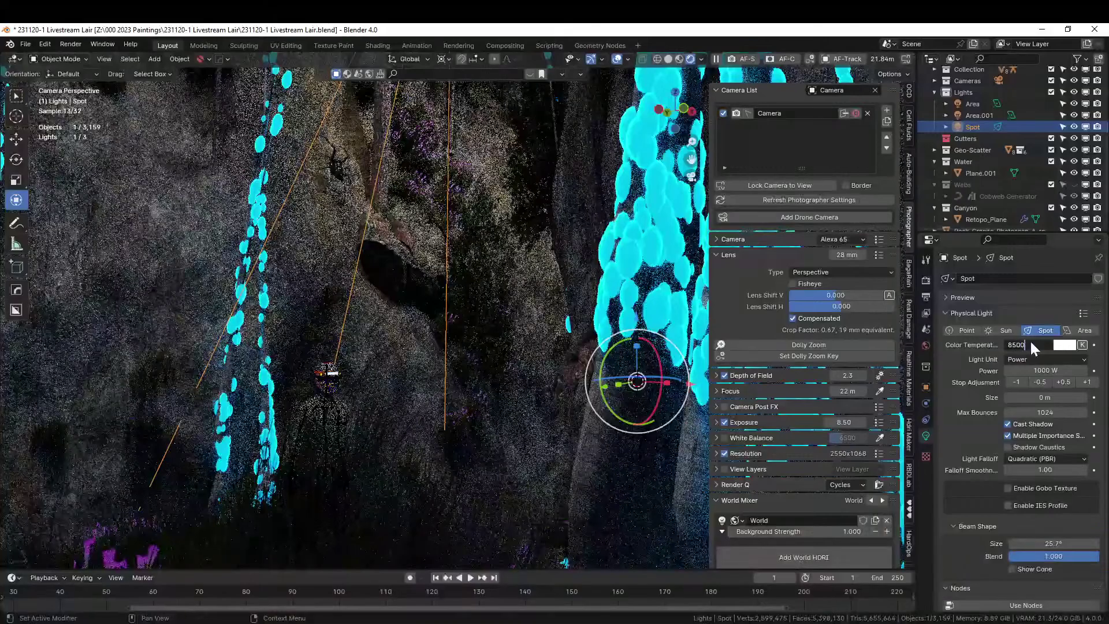
pyautogui.press('Return')
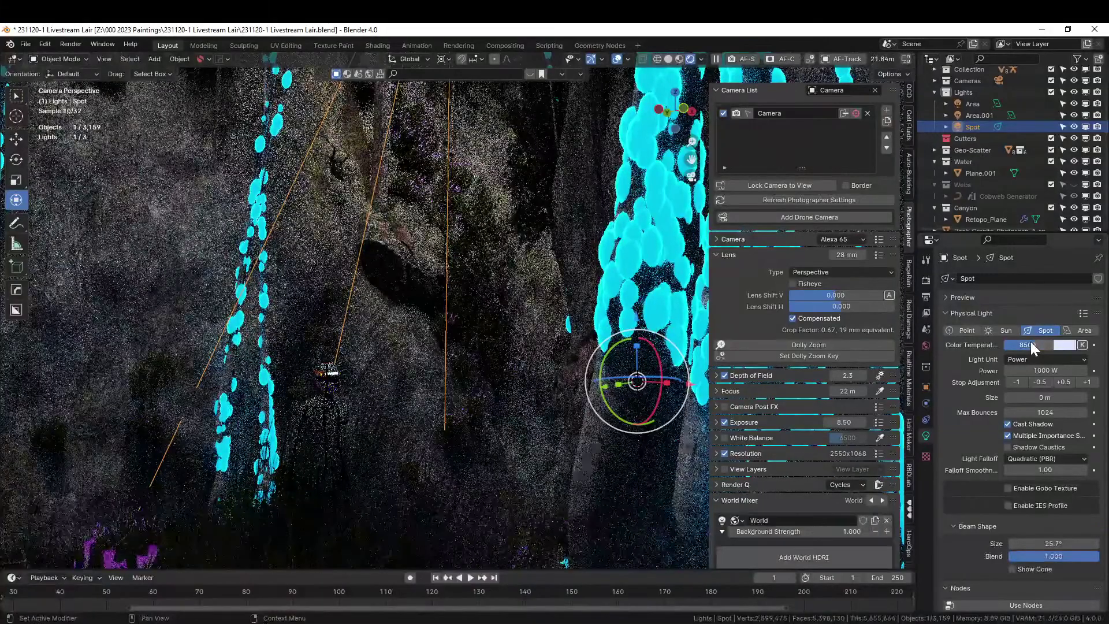
# Set the spot light's power to 500 W.
pyautogui.click(1045, 370)
pyautogui.write('50')
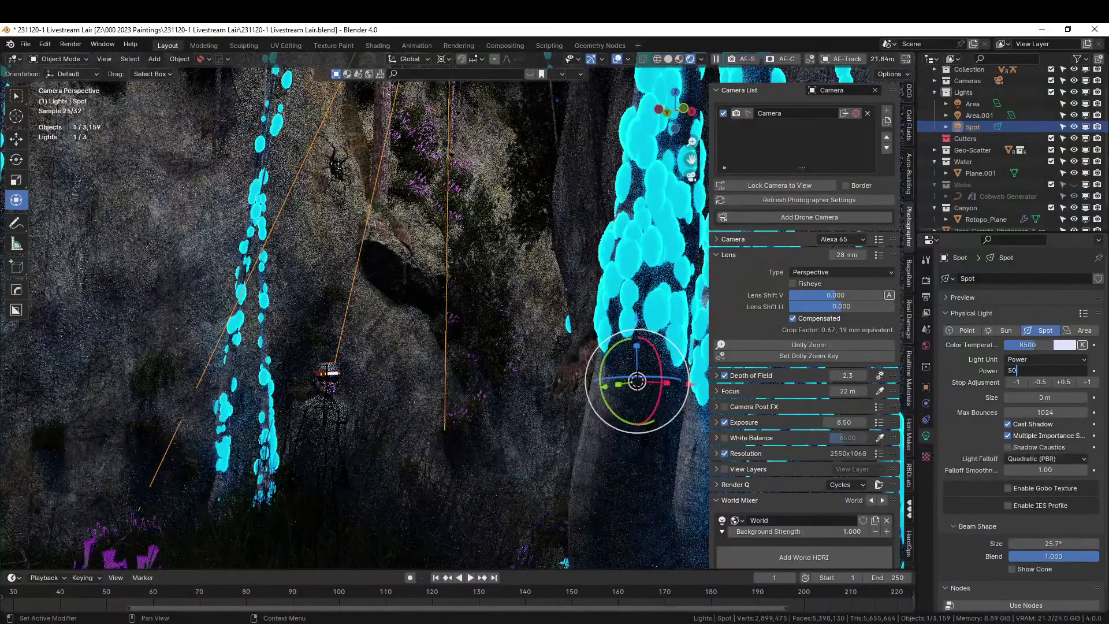
pyautogui.write('0')
pyautogui.press('Return')
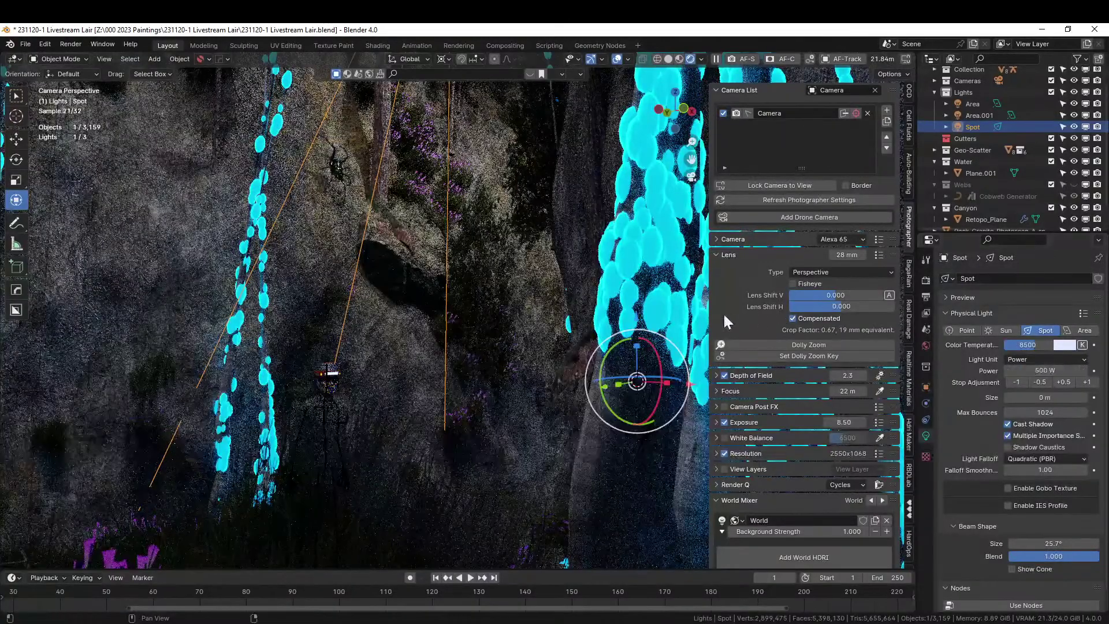
# Place the 3D cursor back on the character's head, and rotate the spot light around it about the global X axis.
pyautogui.moveTo(543, 366); pyautogui.dragTo(392, 364, button='middle')
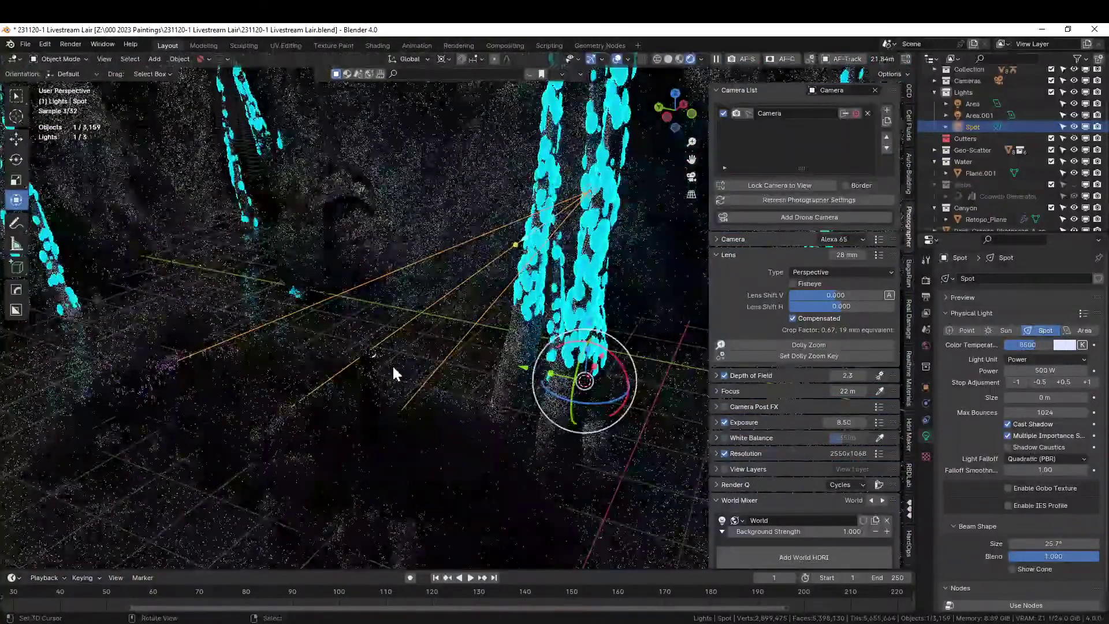
pyautogui.press('g')
pyautogui.click(376, 354)
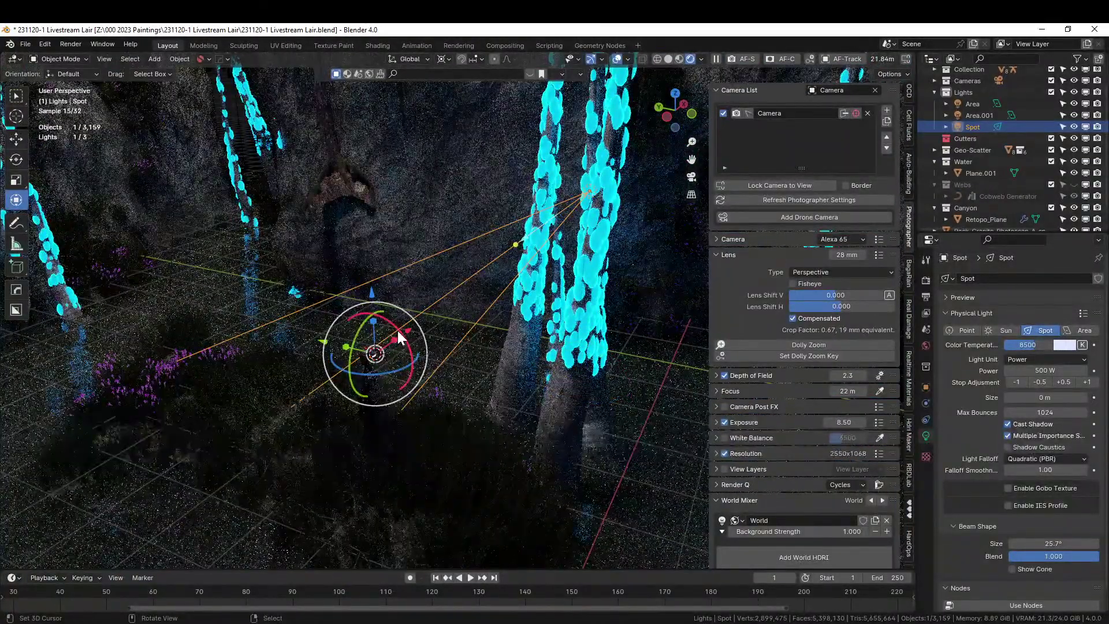
pyautogui.press('r')
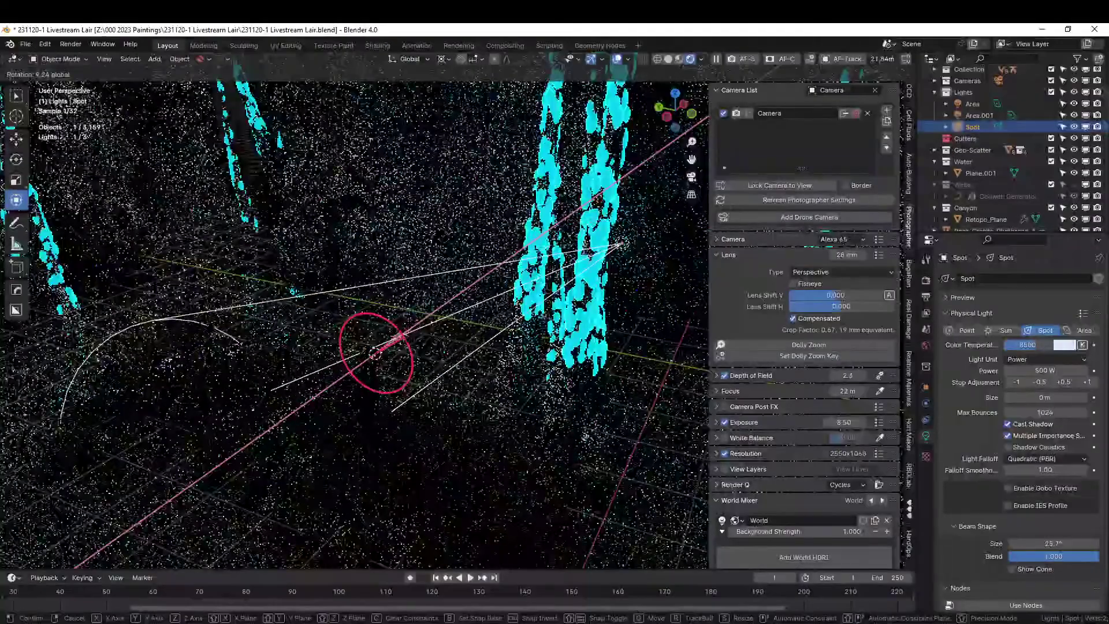
pyautogui.click(404, 336)
pyautogui.press('KP_0')
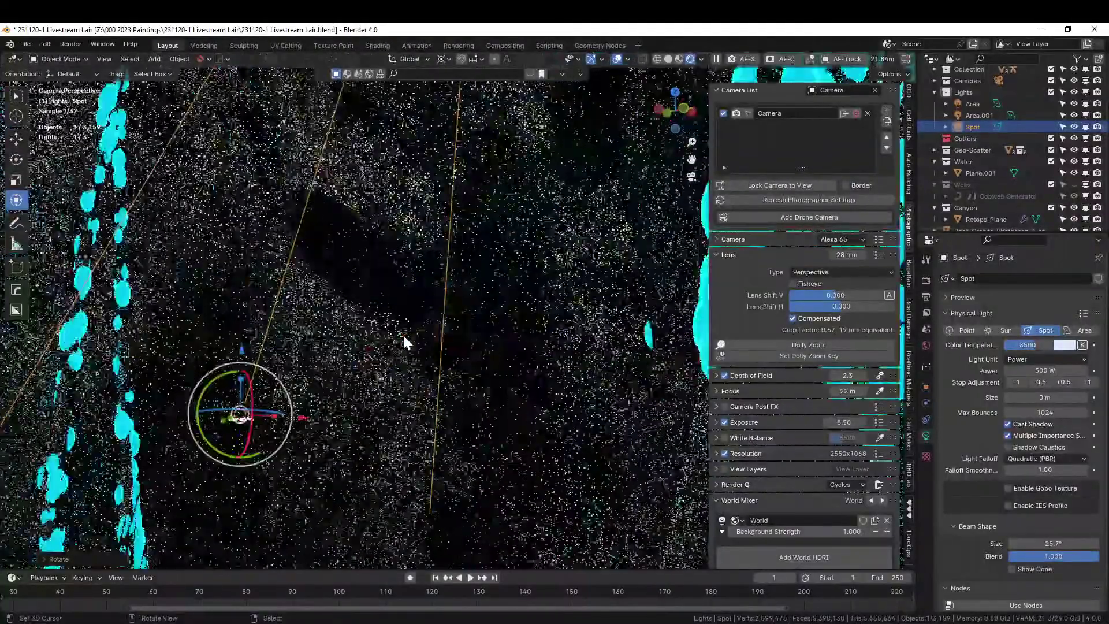
# Save the file and examine the whole camera frame in rendered shading.
pyautogui.scroll(-3, 403, 336)
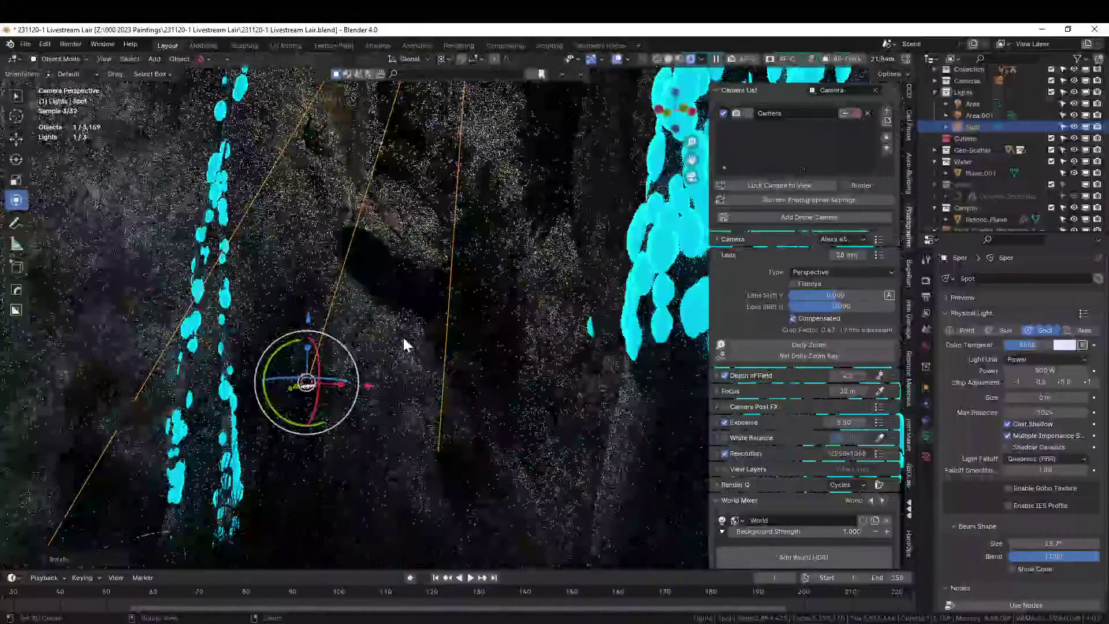
pyautogui.scroll(-4, 403, 336)
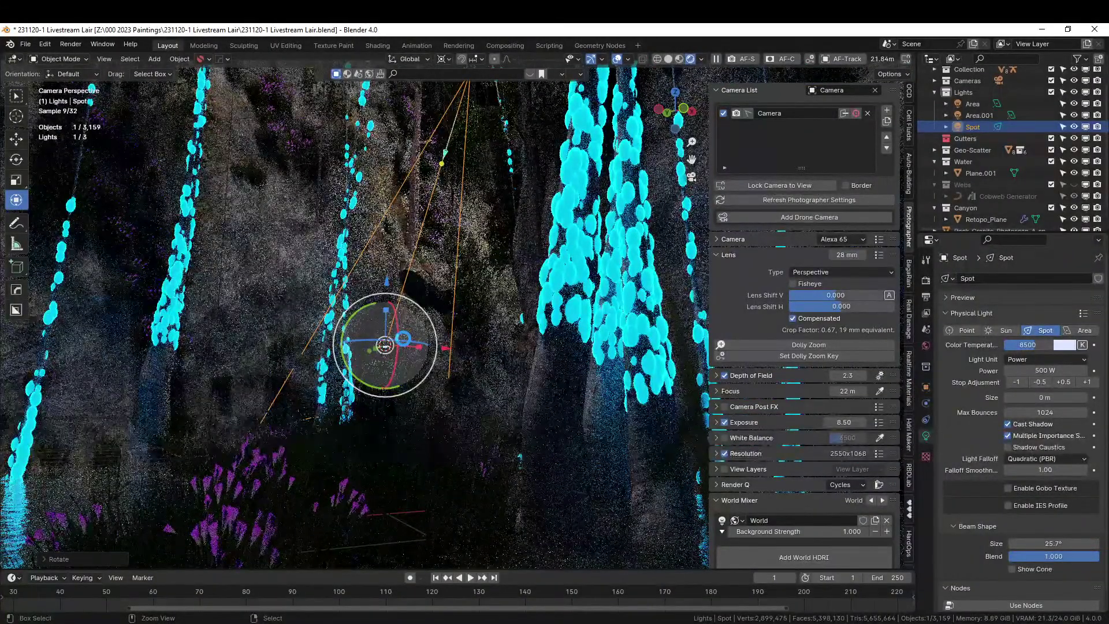
pyautogui.hotkey('ctrl', 's')
pyautogui.scroll(-3, 404, 339)
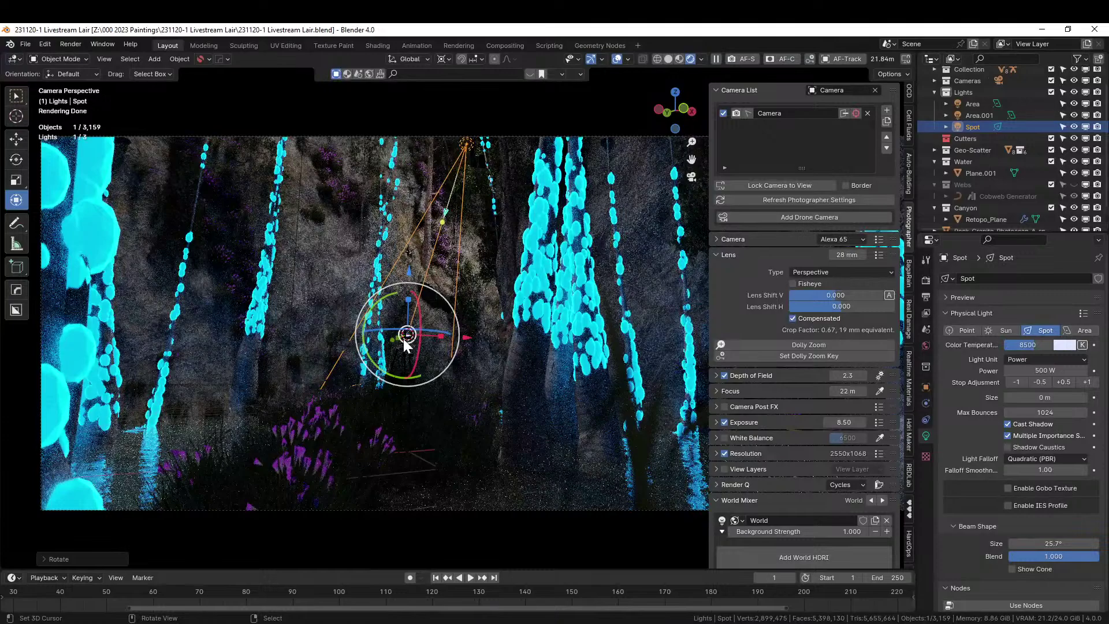
pyautogui.scroll(-1, 484, 402)
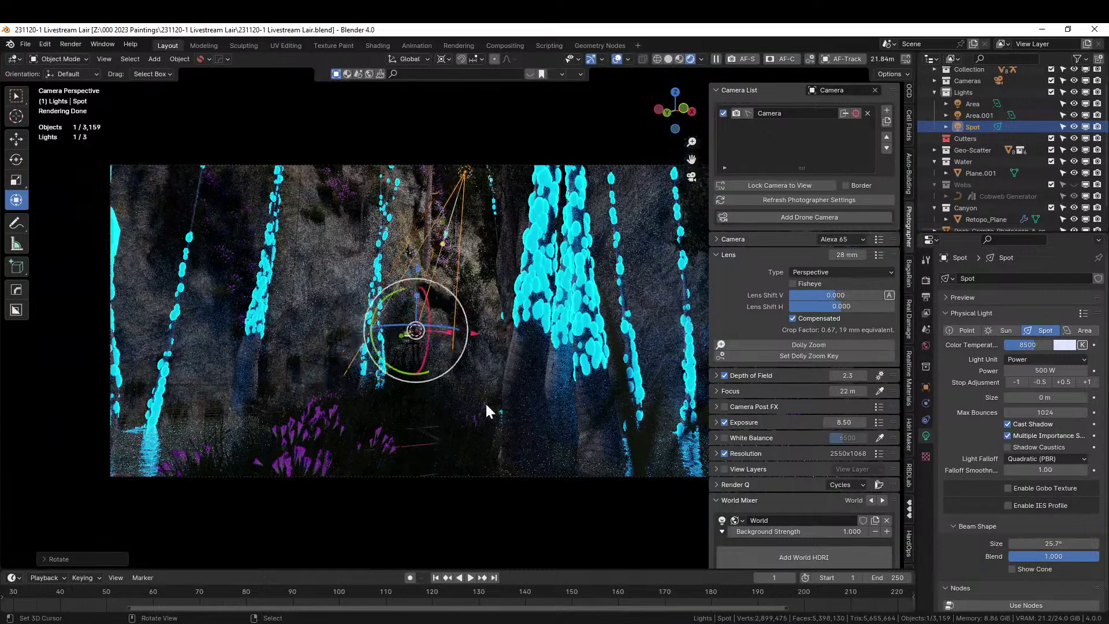
pyautogui.keyDown('shift'); pyautogui.moveTo(492, 404); pyautogui.dragTo(406, 415, button='middle'); pyautogui.keyUp('shift')
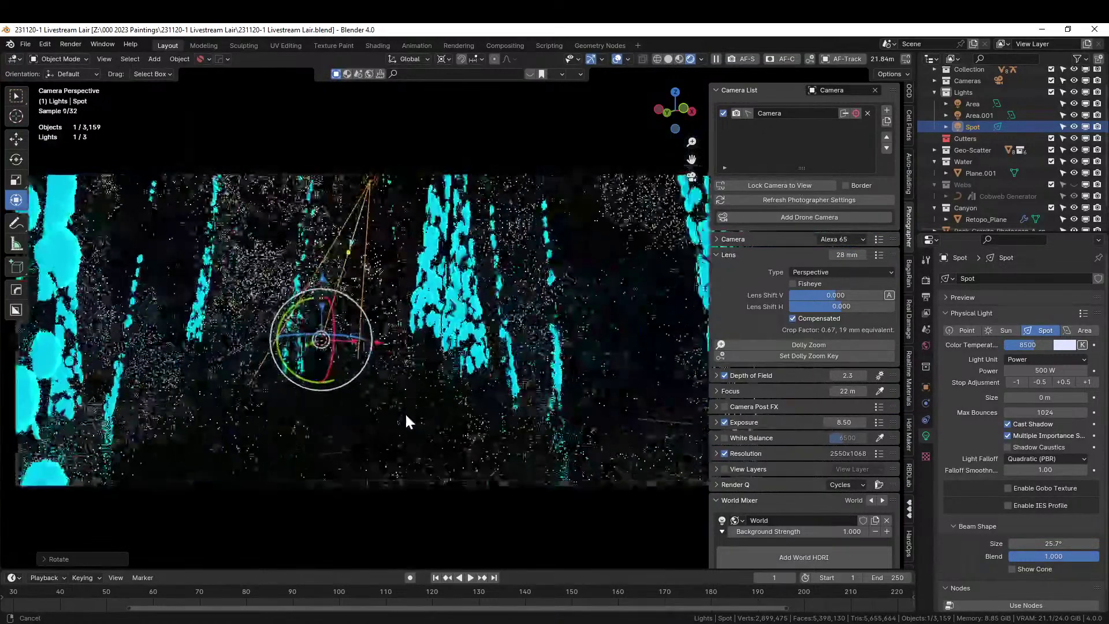
pyautogui.scroll(-1, 406, 416)
pyautogui.scroll(-1, 406, 417)
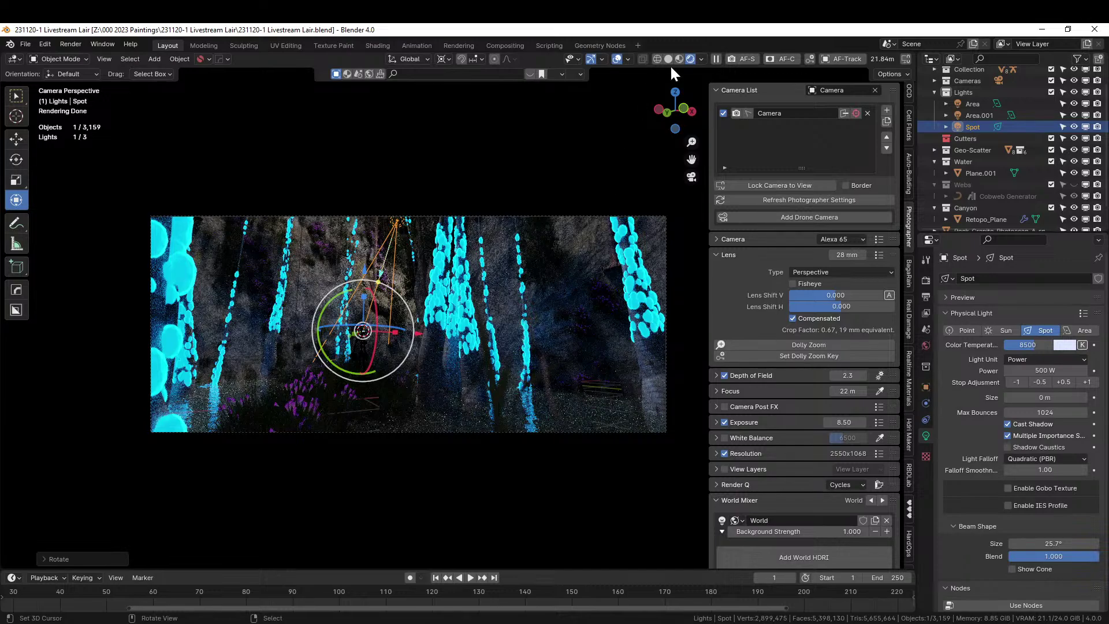
# Clear the selection to examine the lighting, place the 3D cursor on the ground beyond the trees, and reselect the spot light.
pyautogui.click(968, 92)
pyautogui.scroll(1, 445, 237)
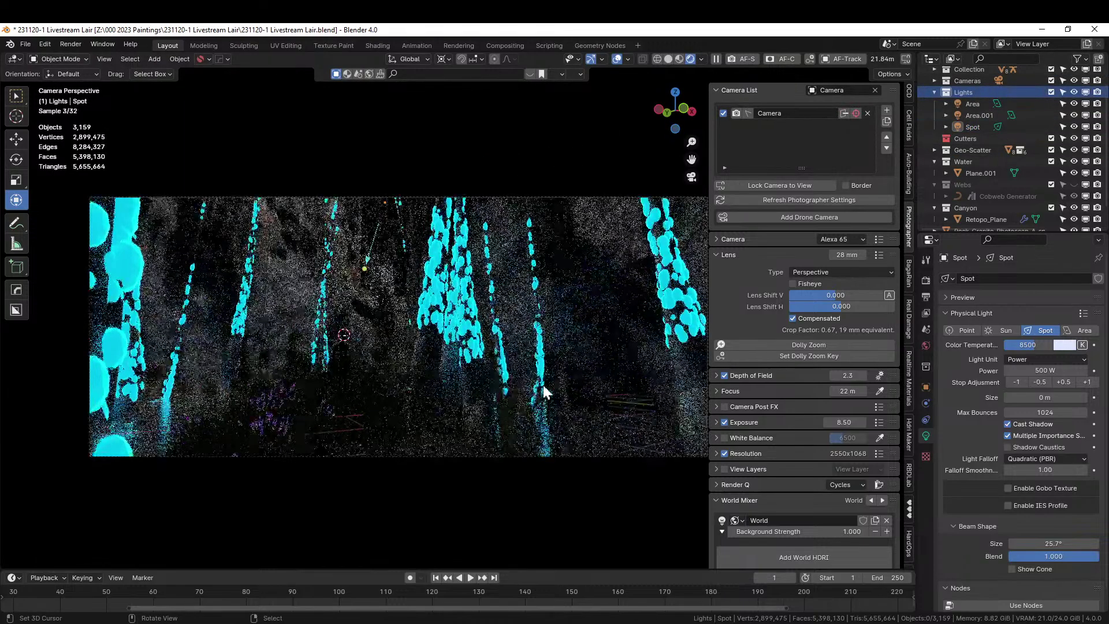
pyautogui.click(593, 392)
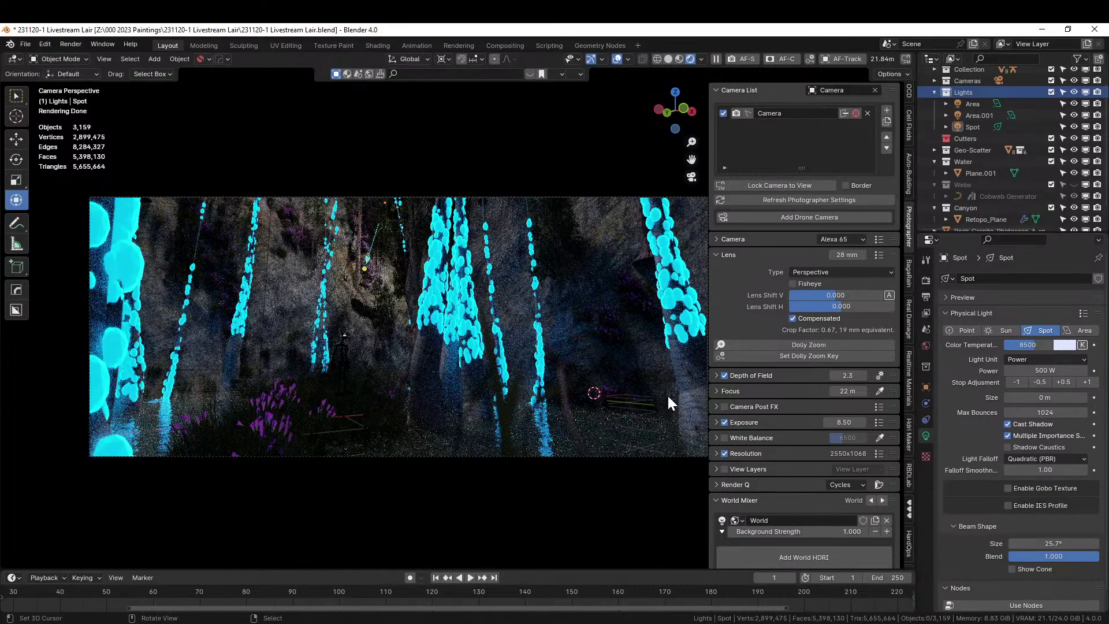
pyautogui.click(984, 125)
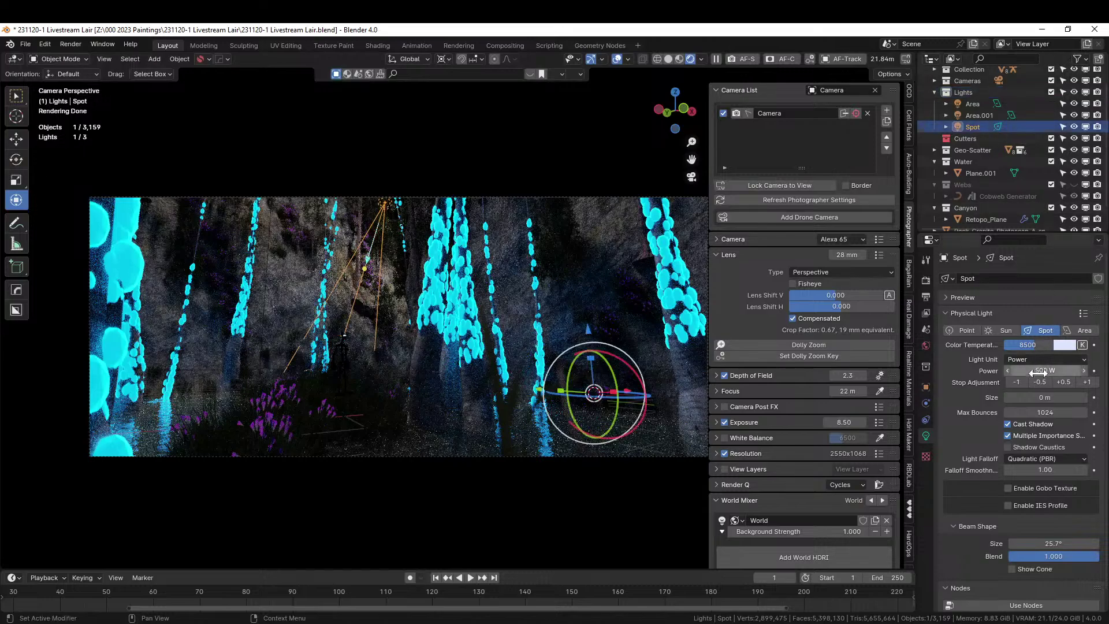
pyautogui.click(574, 57)
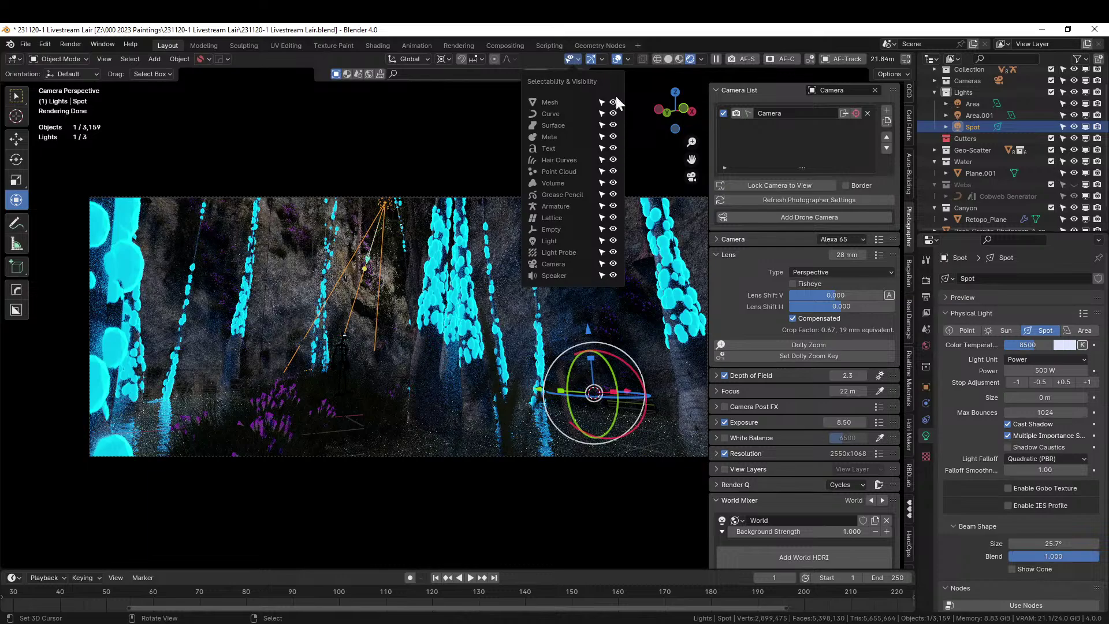
pyautogui.click(597, 57)
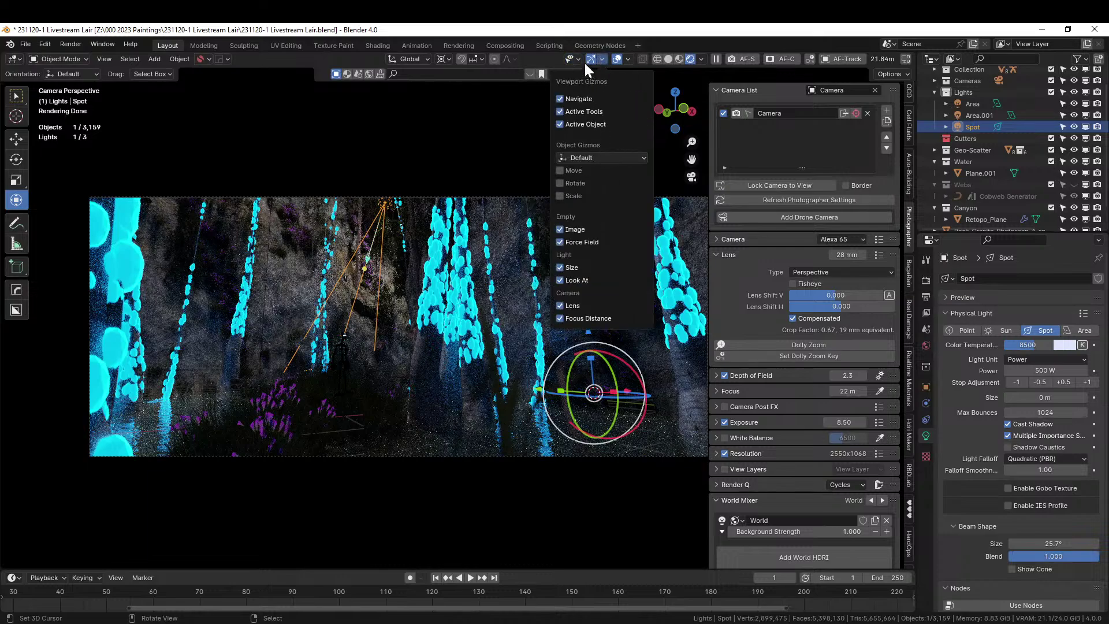
pyautogui.click(578, 59)
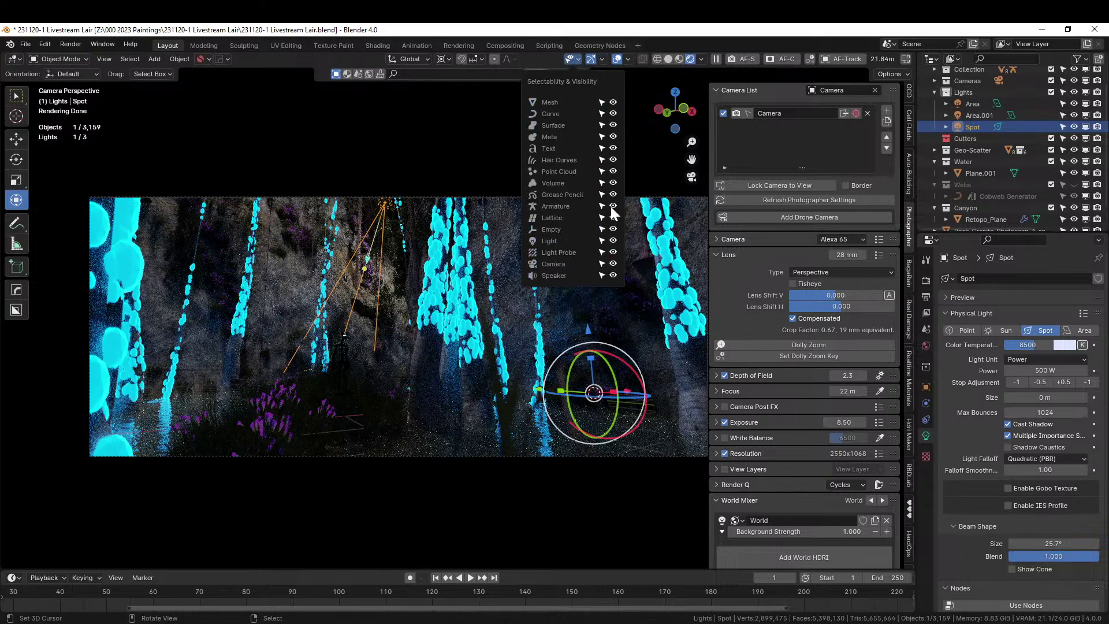
# Set the spot light's power to 750 W and save the file.
pyautogui.scroll(5, 363, 386)
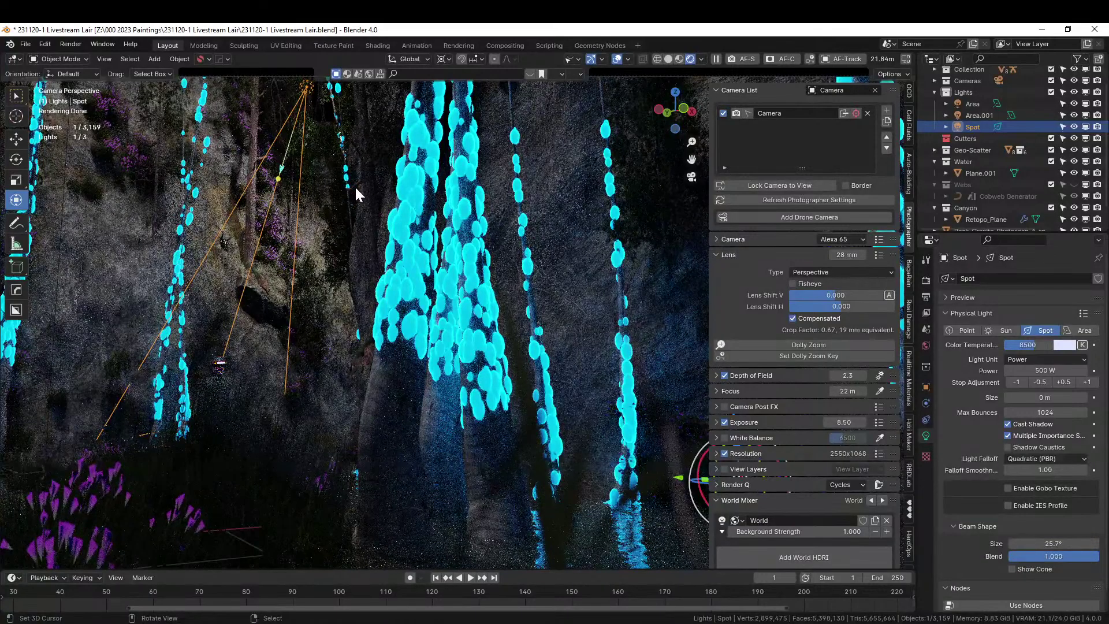
pyautogui.click(1046, 372)
pyautogui.write('750')
pyautogui.press('Return')
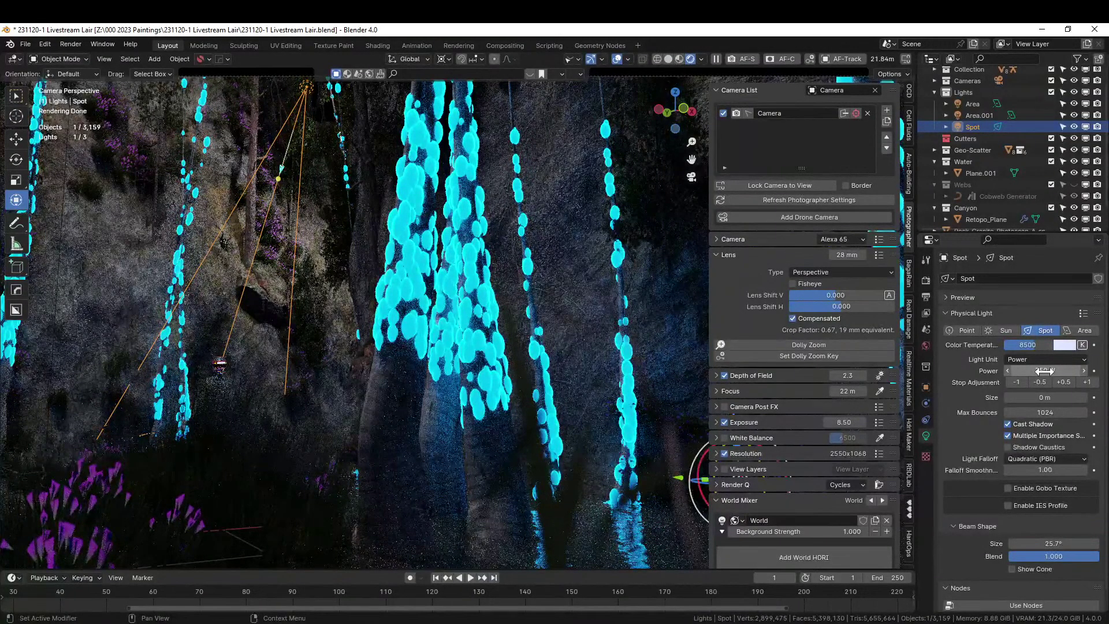
pyautogui.hotkey('ctrl', 's')
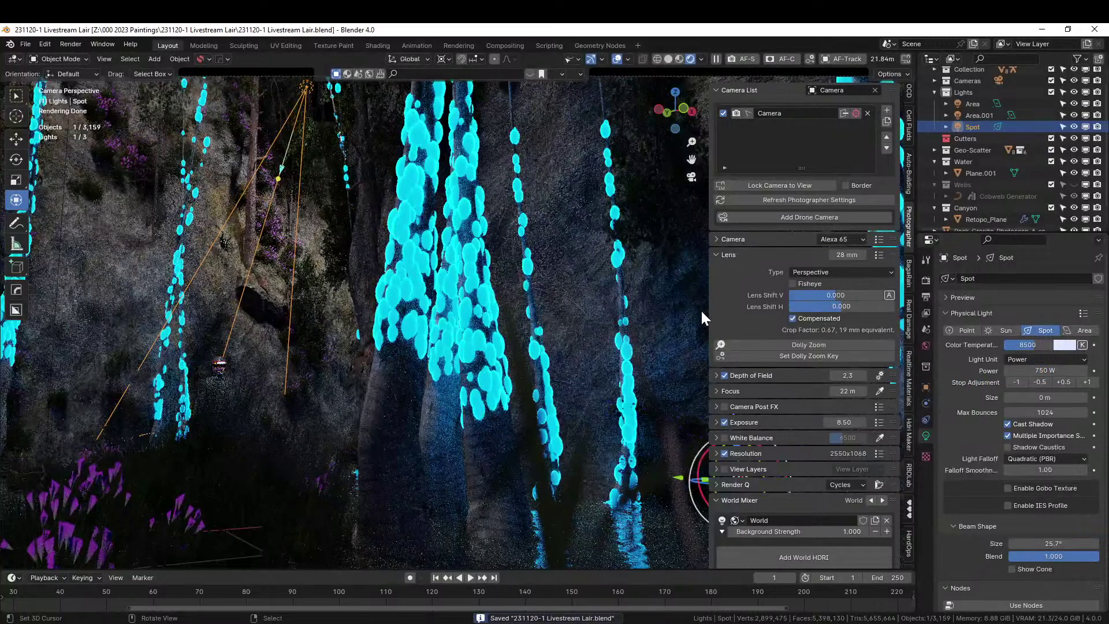
# Change the viewport to solid shading and leave the camera view to look down on the water and bushes near the camera.
pyautogui.press('Home')
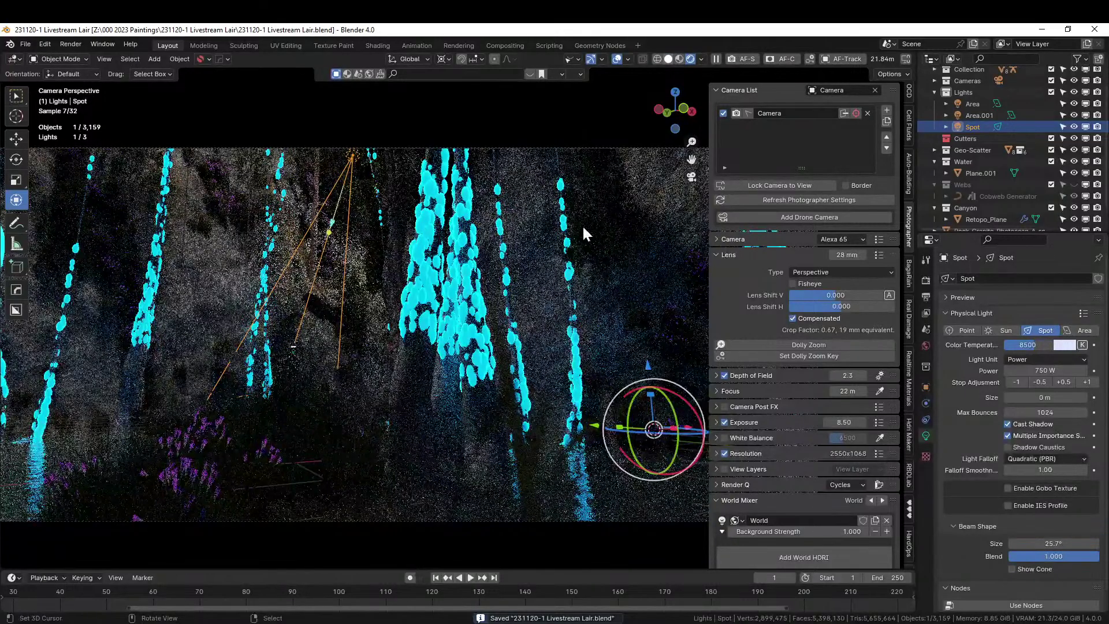
pyautogui.click(664, 60)
pyautogui.scroll(-2, 587, 251)
pyautogui.moveTo(586, 251)
pyautogui.mouseDown(button='middle')
pyautogui.moveTo(611, 384)
pyautogui.moveTo(643, 397)
pyautogui.moveTo(688, 389)
pyautogui.moveTo(494, 347)
pyautogui.moveTo(478, 386)
pyautogui.moveTo(532, 310)
pyautogui.moveTo(353, 365)
pyautogui.moveTo(640, 214)
pyautogui.moveTo(536, 269)
pyautogui.moveTo(511, 271)
pyautogui.moveTo(513, 249)
pyautogui.moveTo(460, 317)
pyautogui.moveTo(638, 296)
pyautogui.moveTo(619, 302)
pyautogui.mouseUp(button='middle')
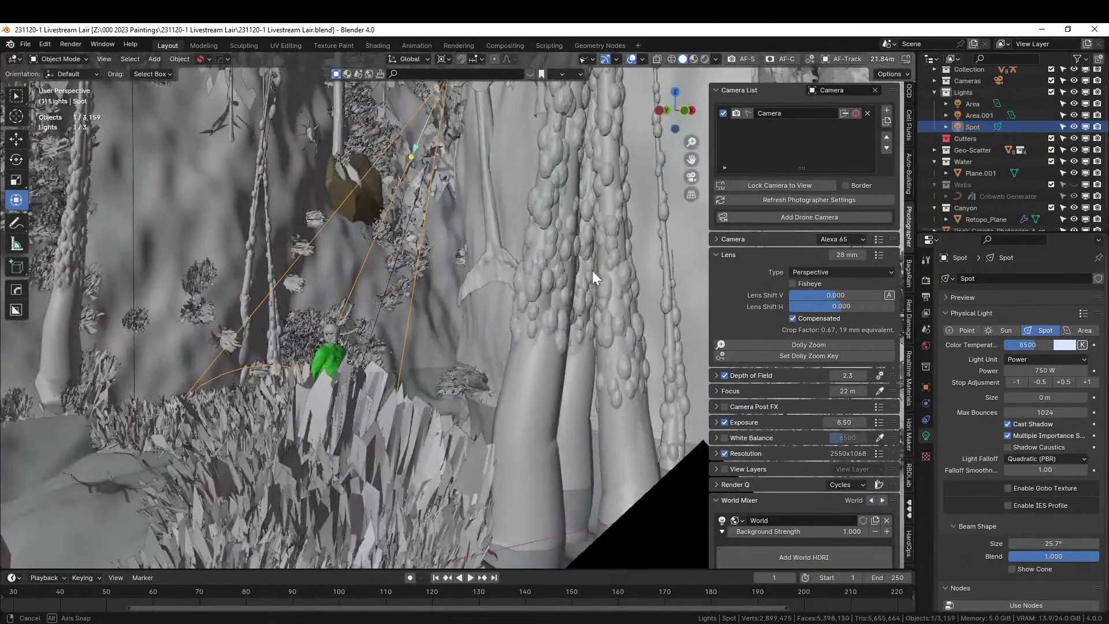
pyautogui.scroll(-6, 596, 301)
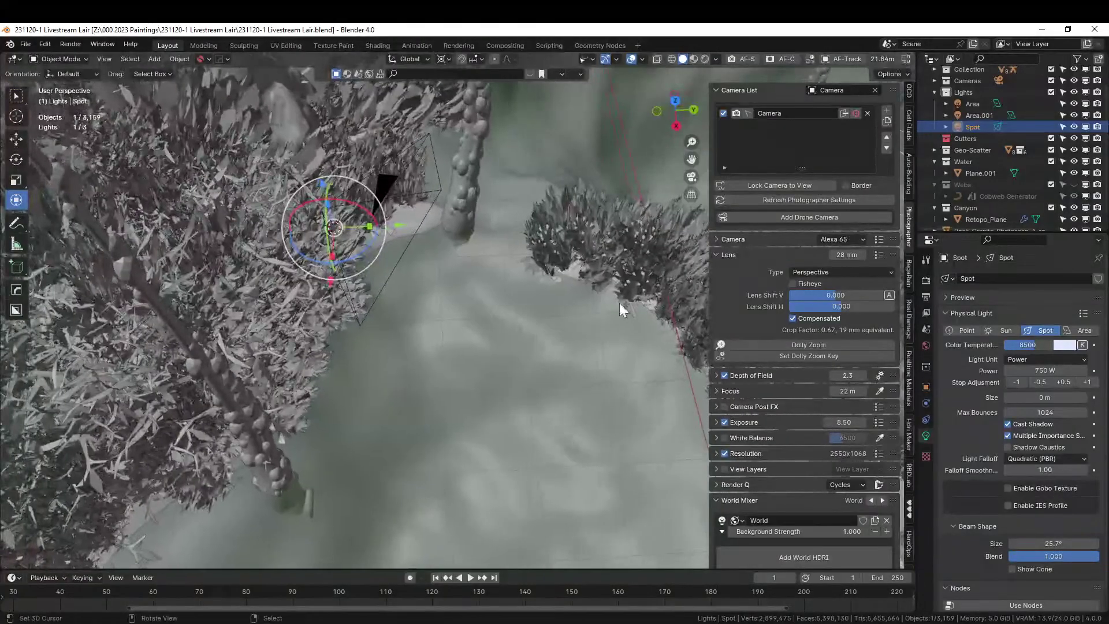
# Switch to the Blender window with the 231114 ST Team file, and copy the teal-haired character in the blue vest with its whole hierarchy.
pyautogui.press('ctrl+KP_0')
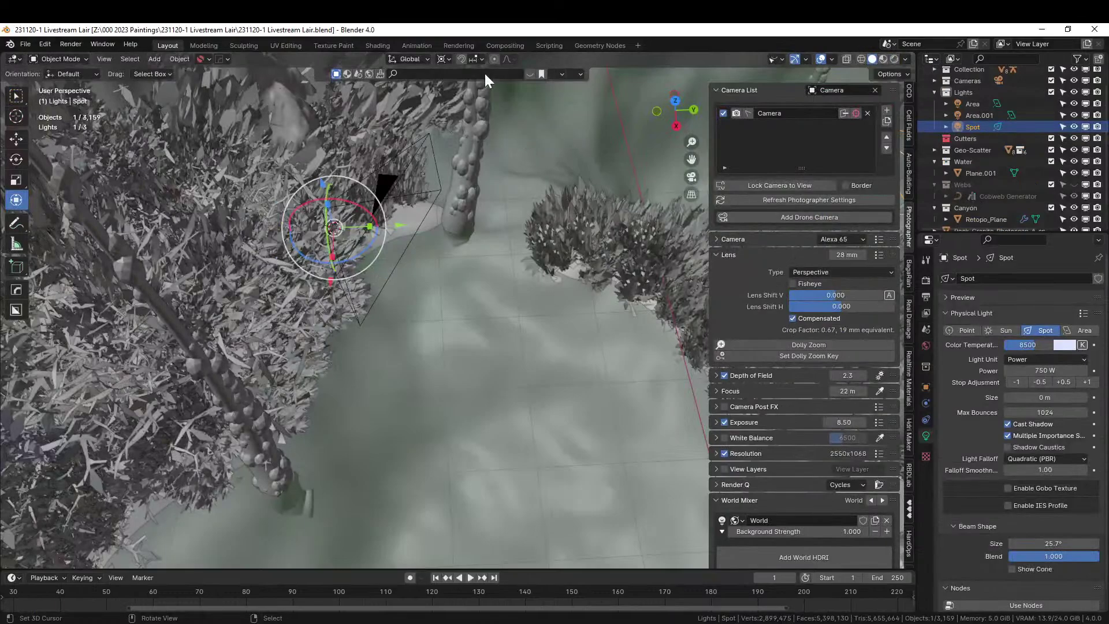
pyautogui.click(780, 58)
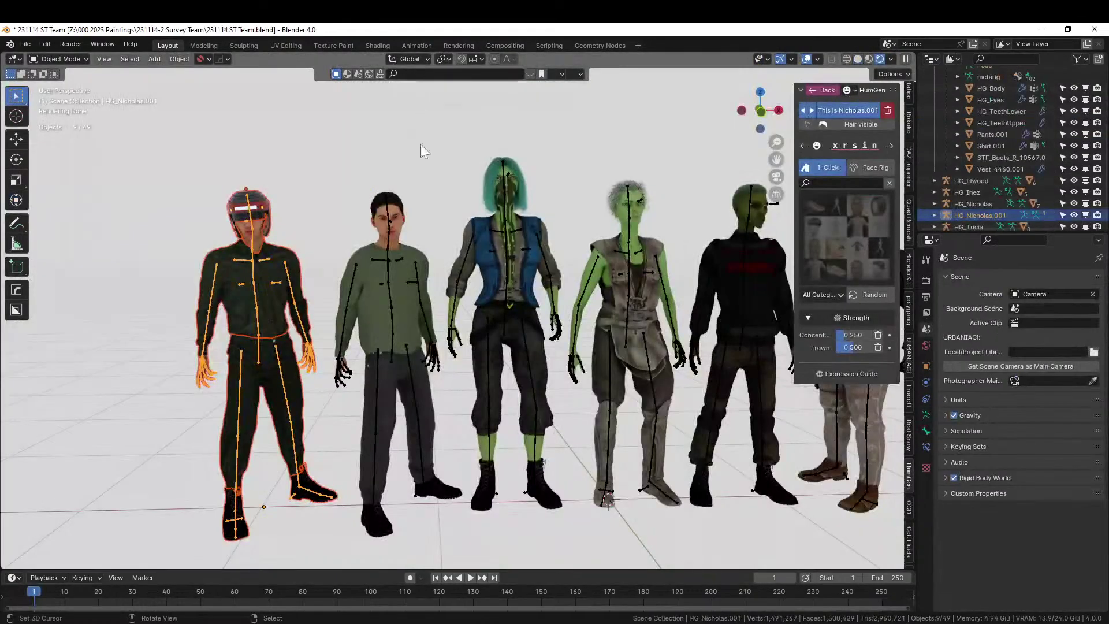
pyautogui.click(504, 186)
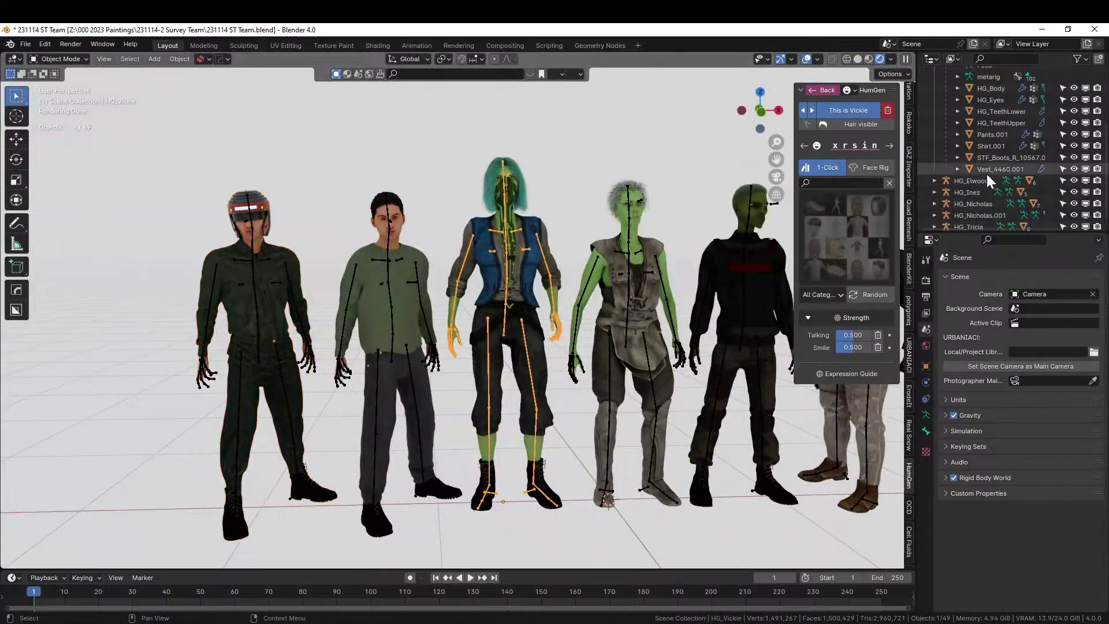
pyautogui.scroll(4, 987, 175)
pyautogui.rightClick(970, 142)
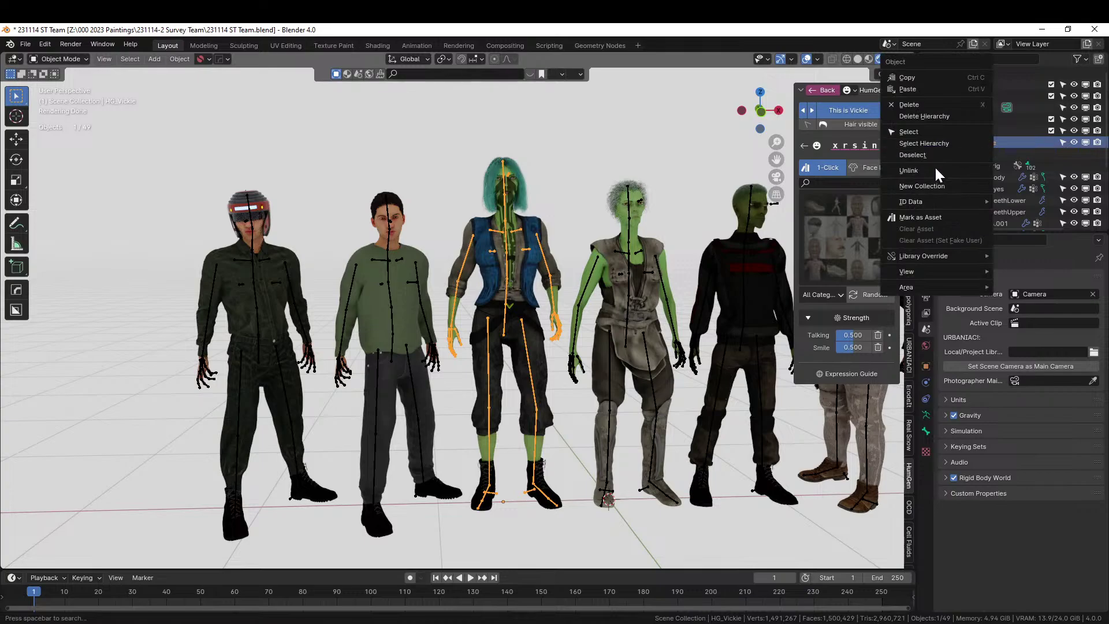
pyautogui.click(934, 144)
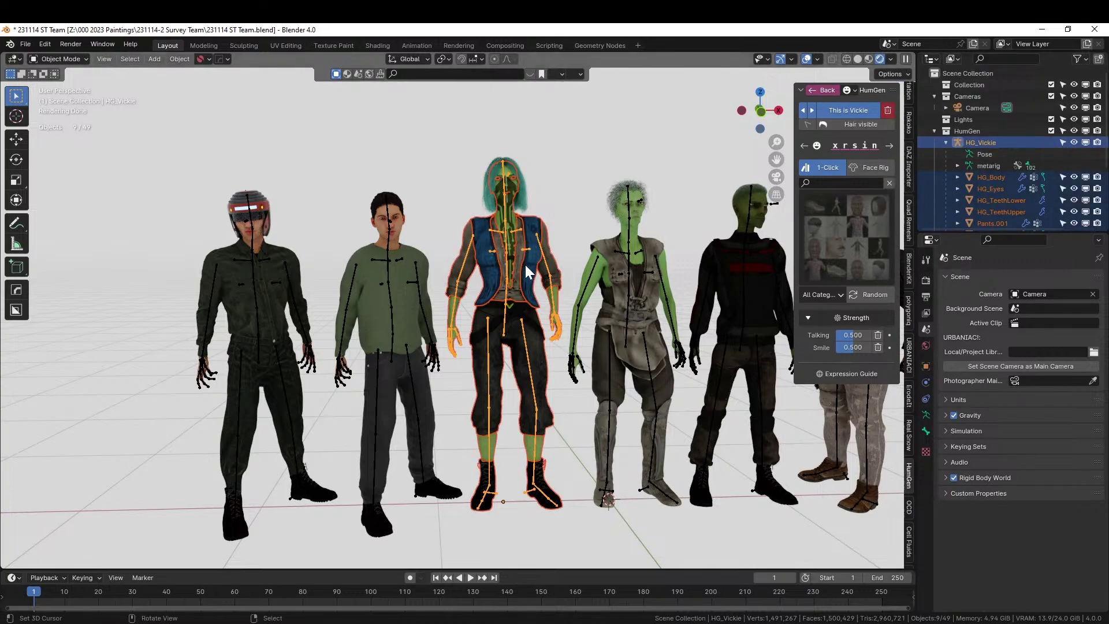
pyautogui.hotkey('ctrl', 'c')
# Return to the Livestream Lair file, paste the copied character into Collection, and frame it in top view.
pyautogui.click(518, 260)
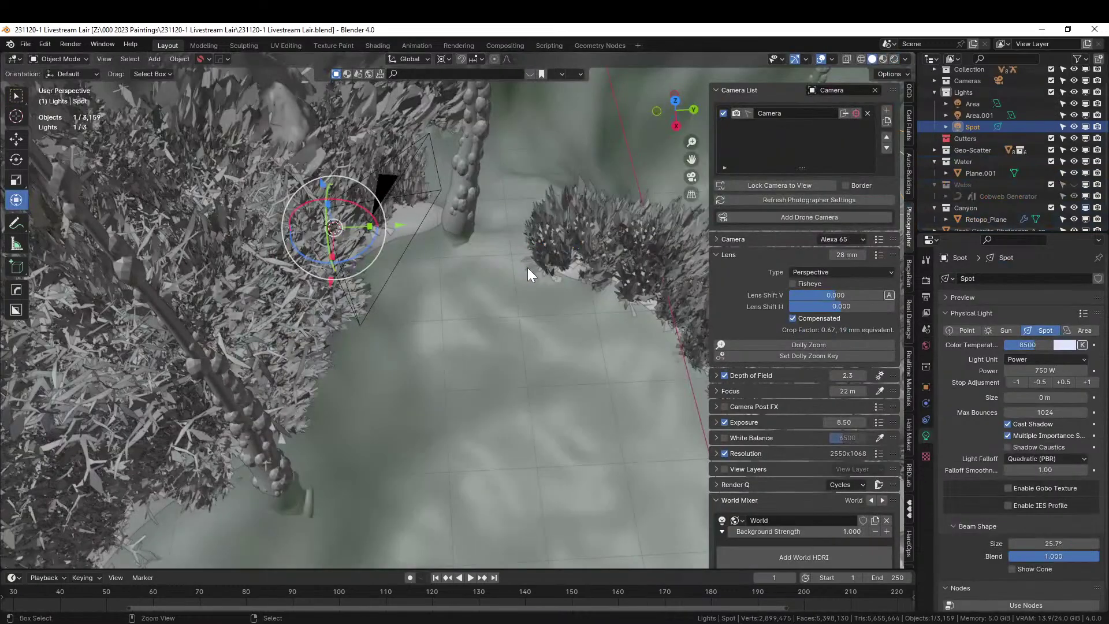
pyautogui.scroll(2, 1022, 105)
pyautogui.click(960, 84)
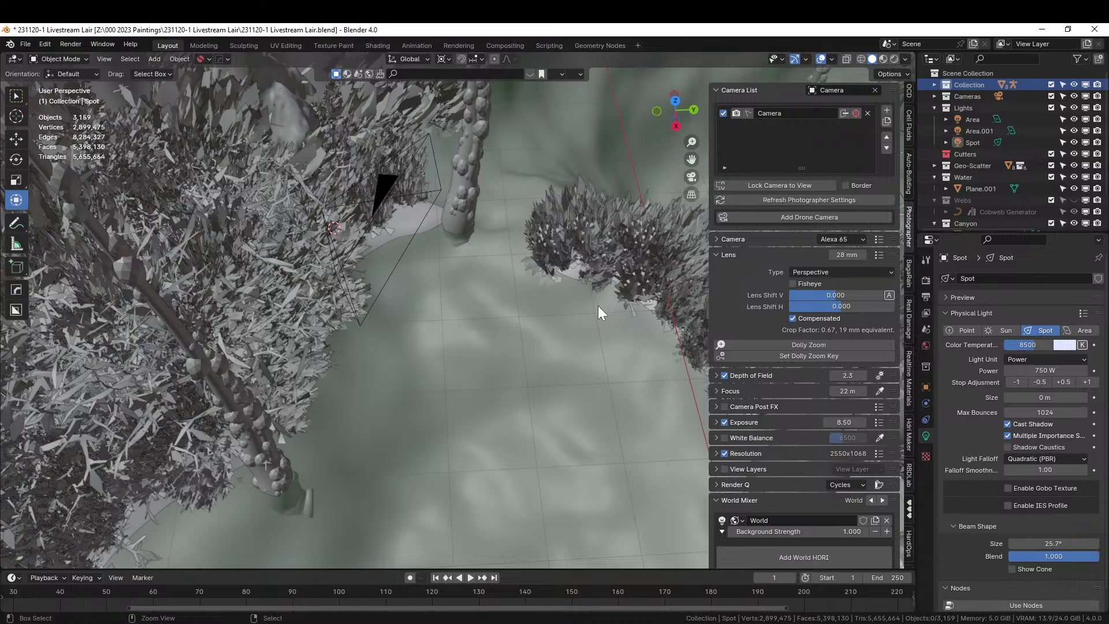
pyautogui.hotkey('ctrl', 'v')
pyautogui.press('KP_Decimal')
pyautogui.press('KP_7')
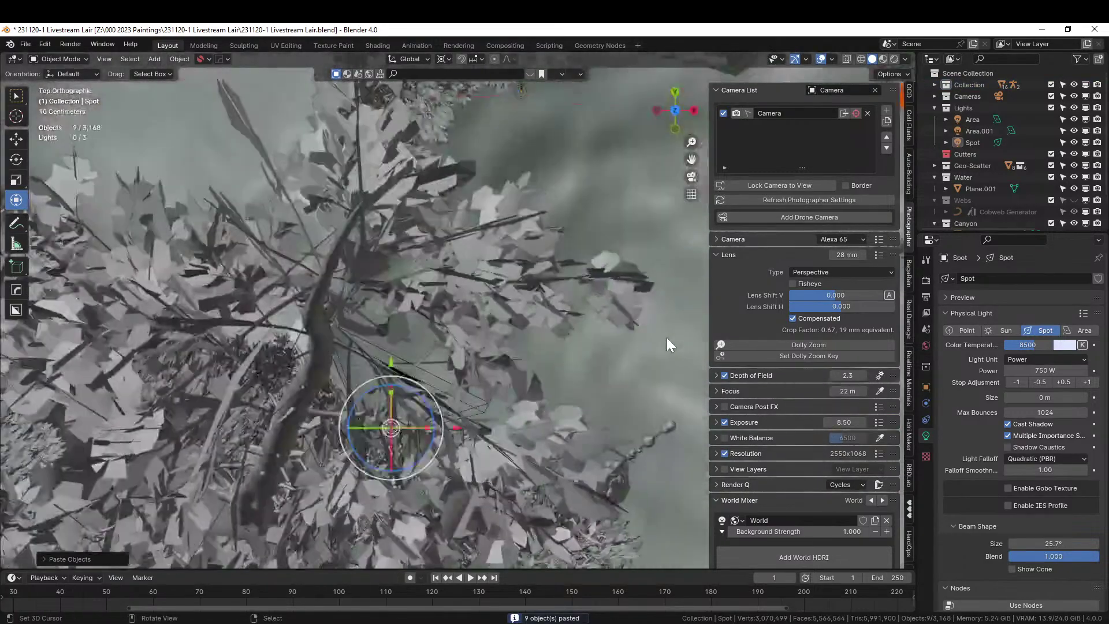
# Move the pasted woman figure from the top view in front of the camera, then slide it horizontally to just right of the frame's centre.
pyautogui.scroll(-5, 666, 337)
pyautogui.press('g')
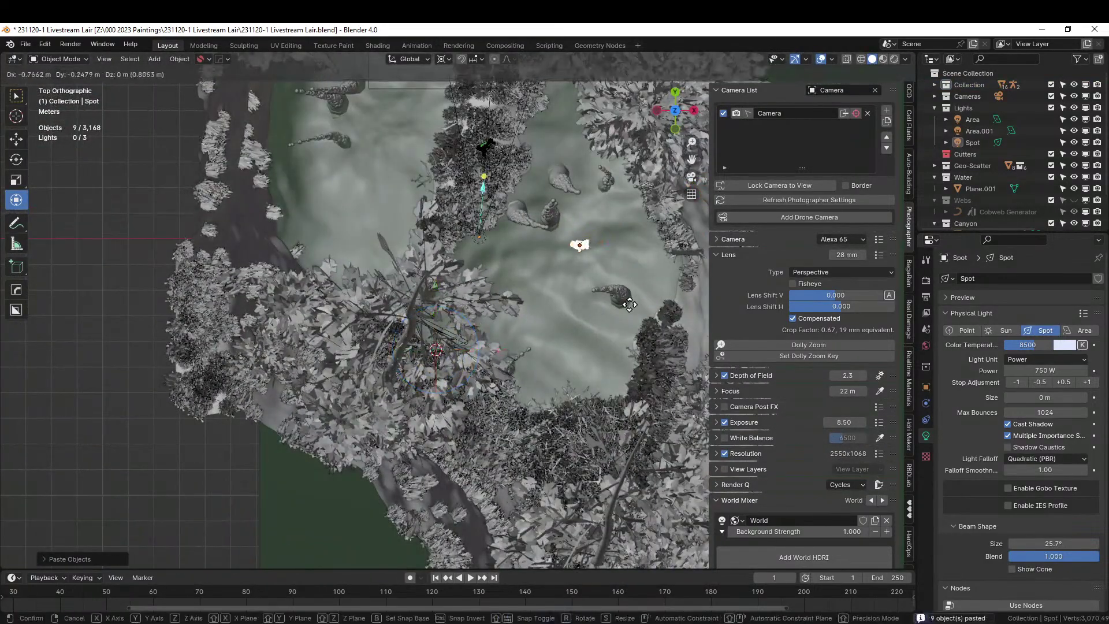
pyautogui.click(516, 355)
pyautogui.press('KP_0')
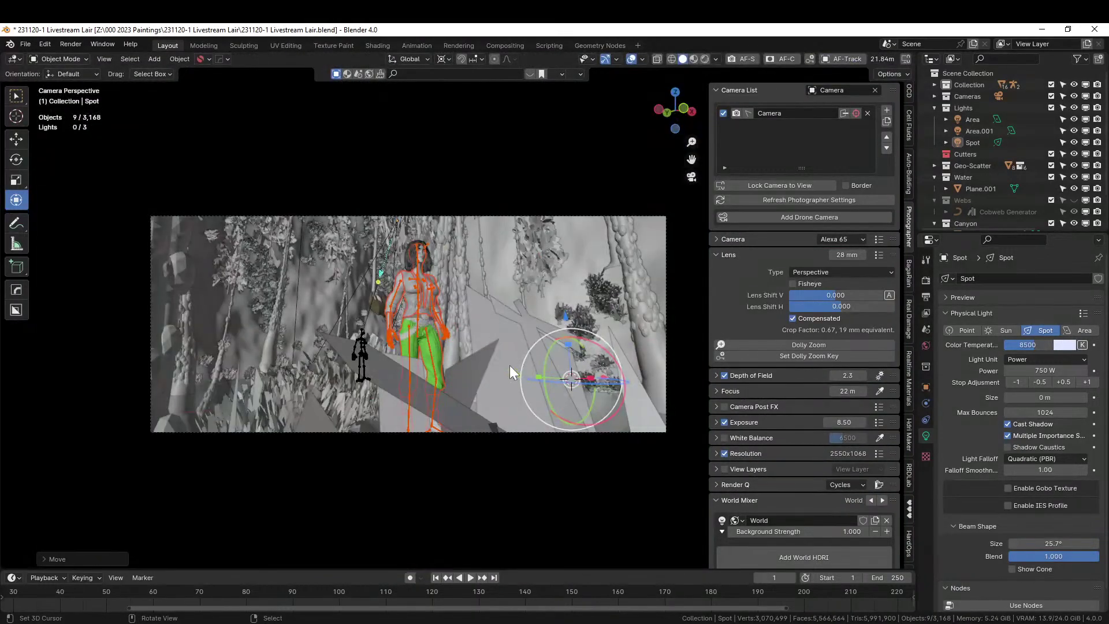
pyautogui.press('g')
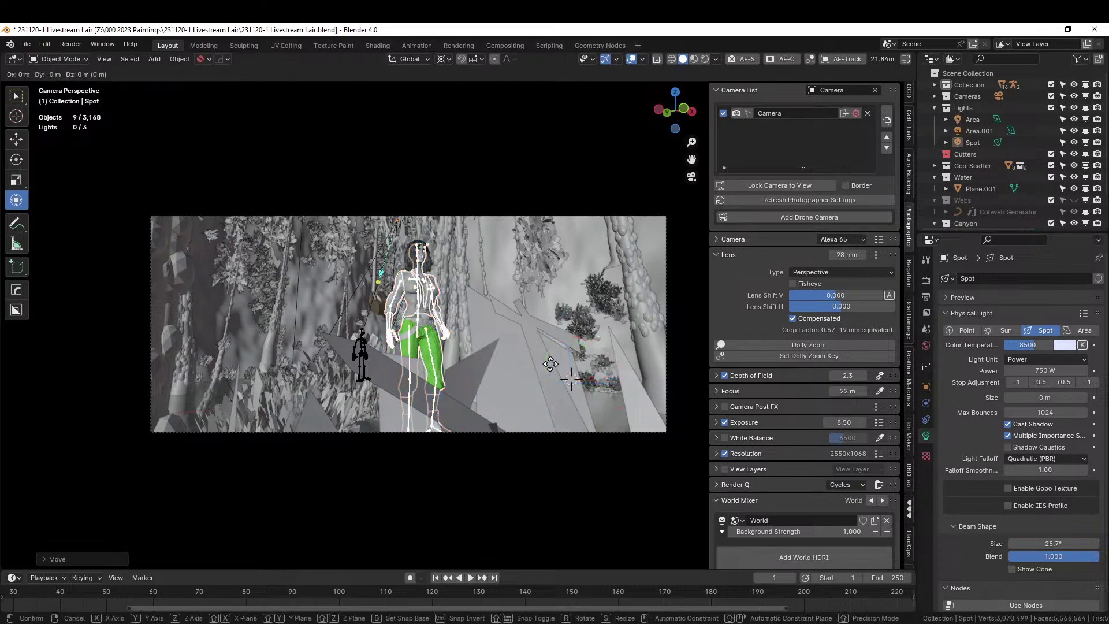
pyautogui.hotkey('shift', 'z')
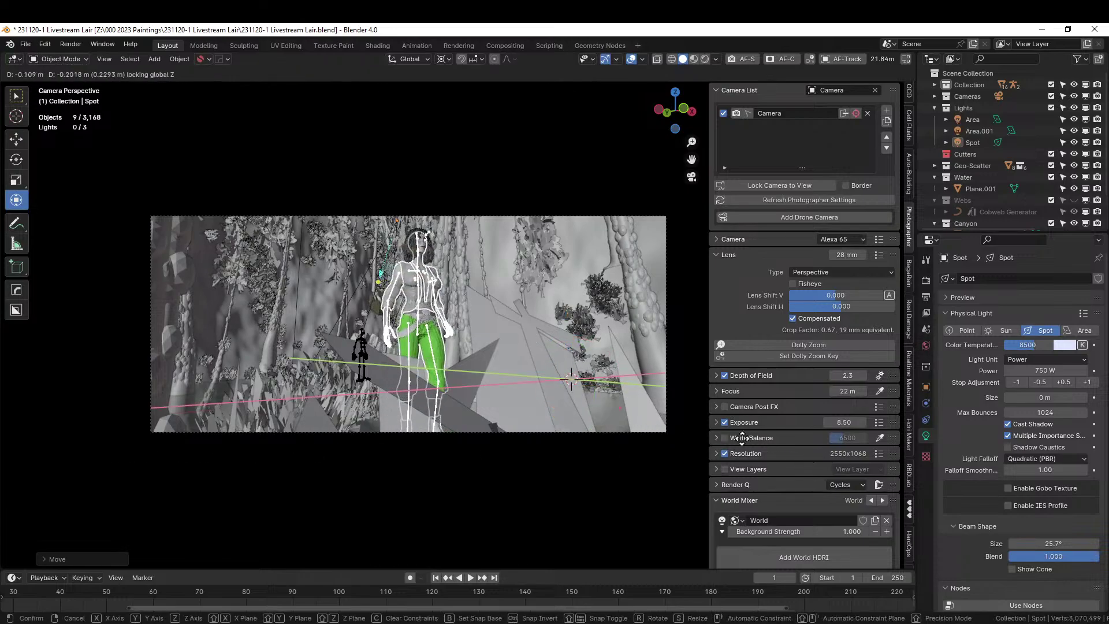
pyautogui.click(529, 389)
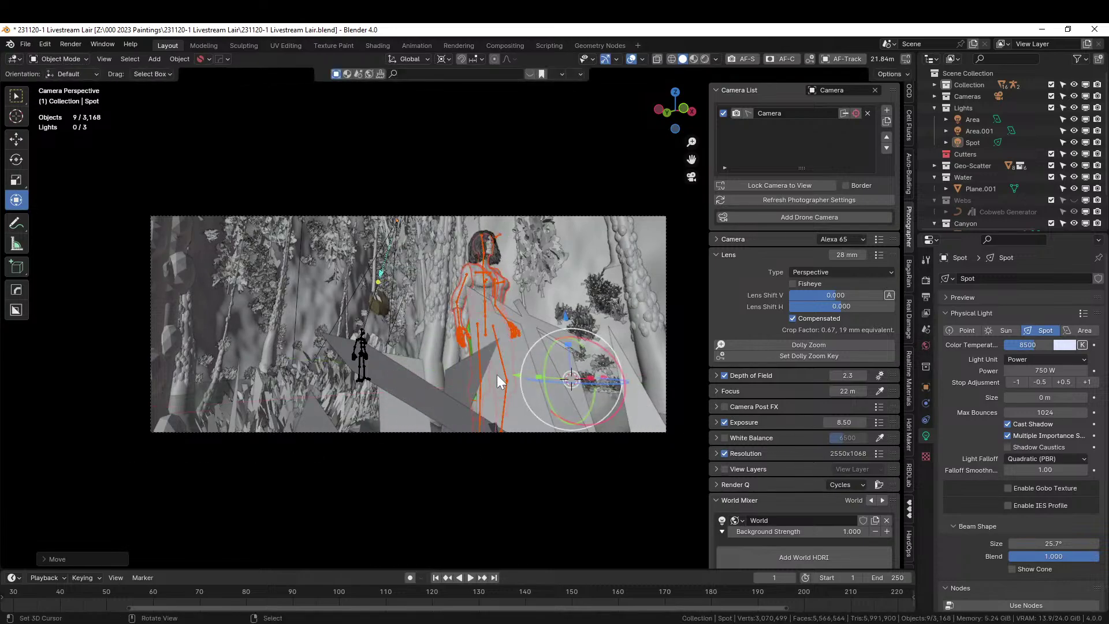
# Hide the Geo-Scatter collection and set the transform pivot point to Median Point.
pyautogui.click(1076, 165)
pyautogui.moveTo(425, 287); pyautogui.dragTo(448, 412, button='middle')
pyautogui.scroll(-5, 396, 347)
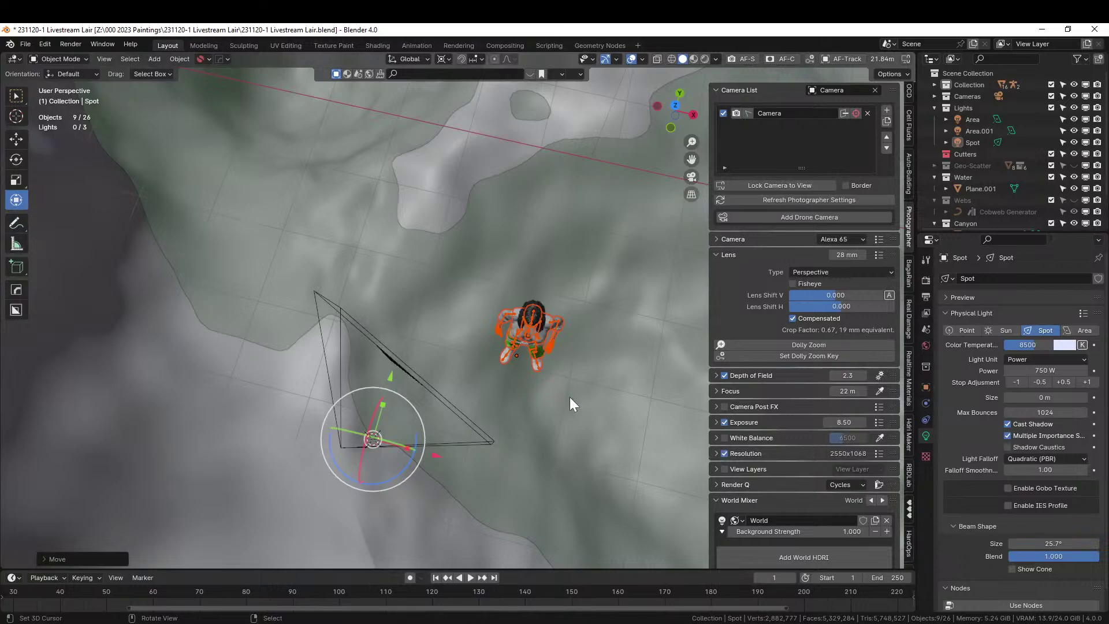
pyautogui.click(445, 59)
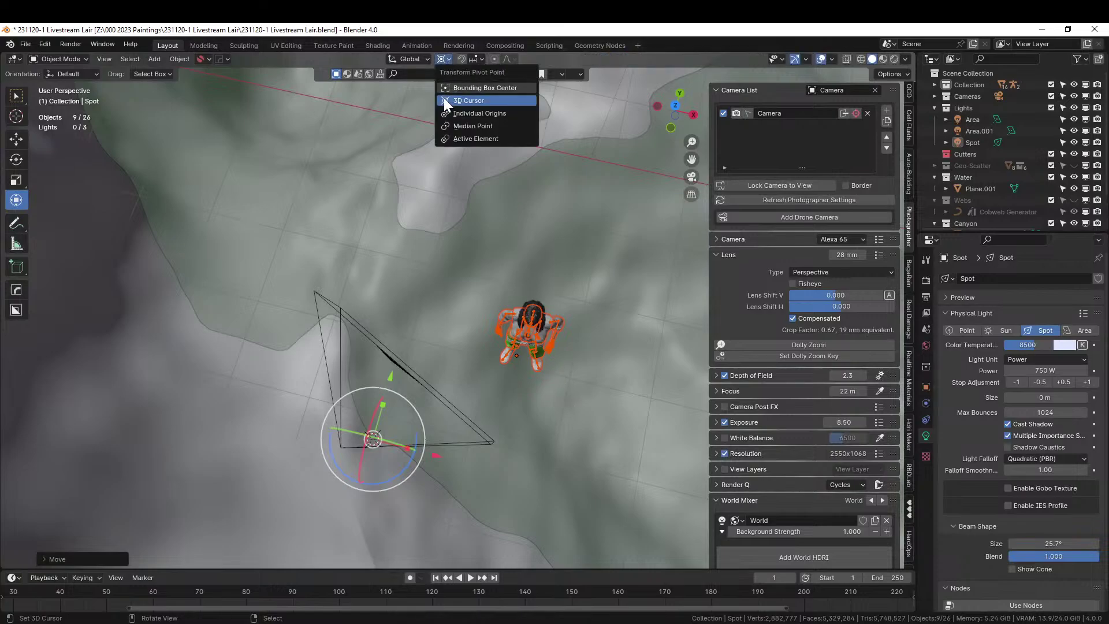
pyautogui.click(493, 125)
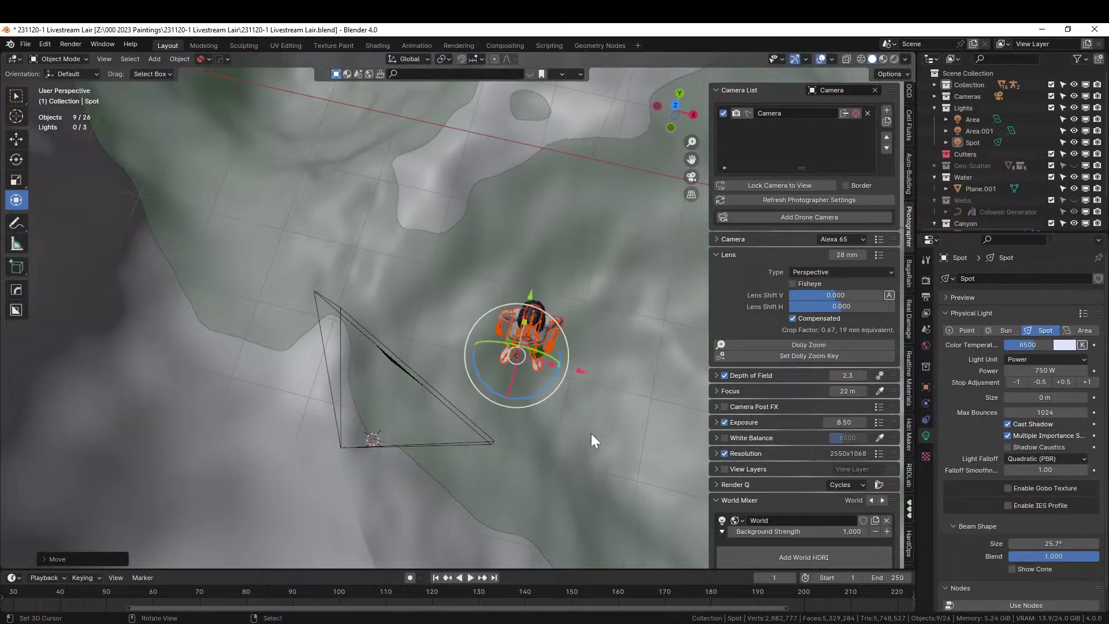
# Rotate the woman figure about 154° around the global Z axis.
pyautogui.press('r')
pyautogui.press('z')
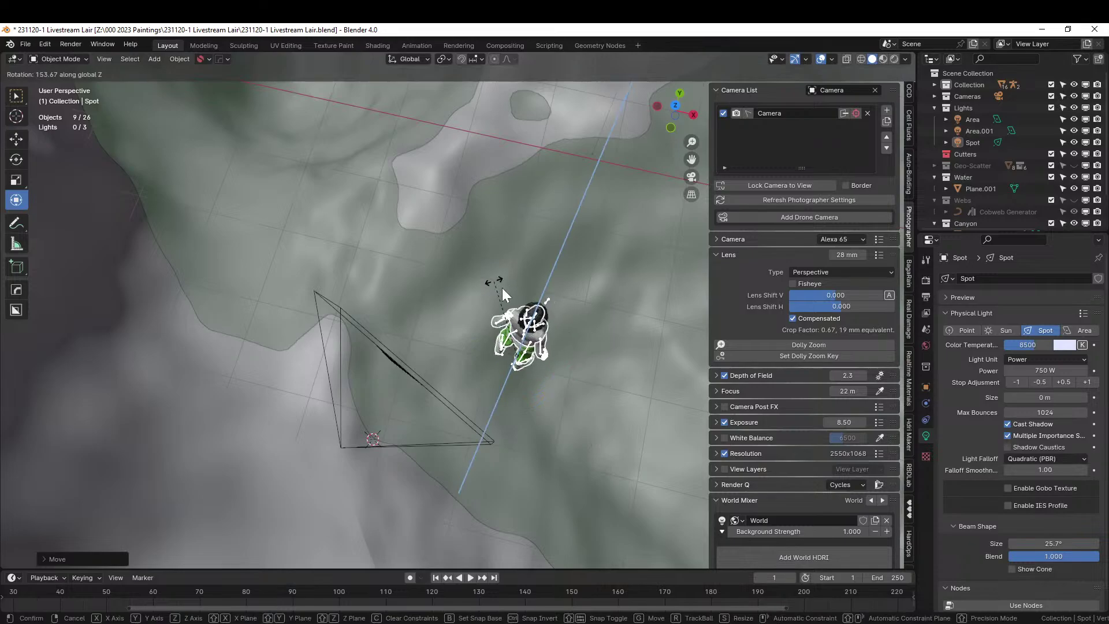
pyautogui.click(501, 286)
# Lower the woman figure about 0.74 m along Z and shift it to the right part of the camera frame.
pyautogui.moveTo(500, 286); pyautogui.dragTo(480, 230, button='middle')
pyautogui.press('g')
pyautogui.press('z')
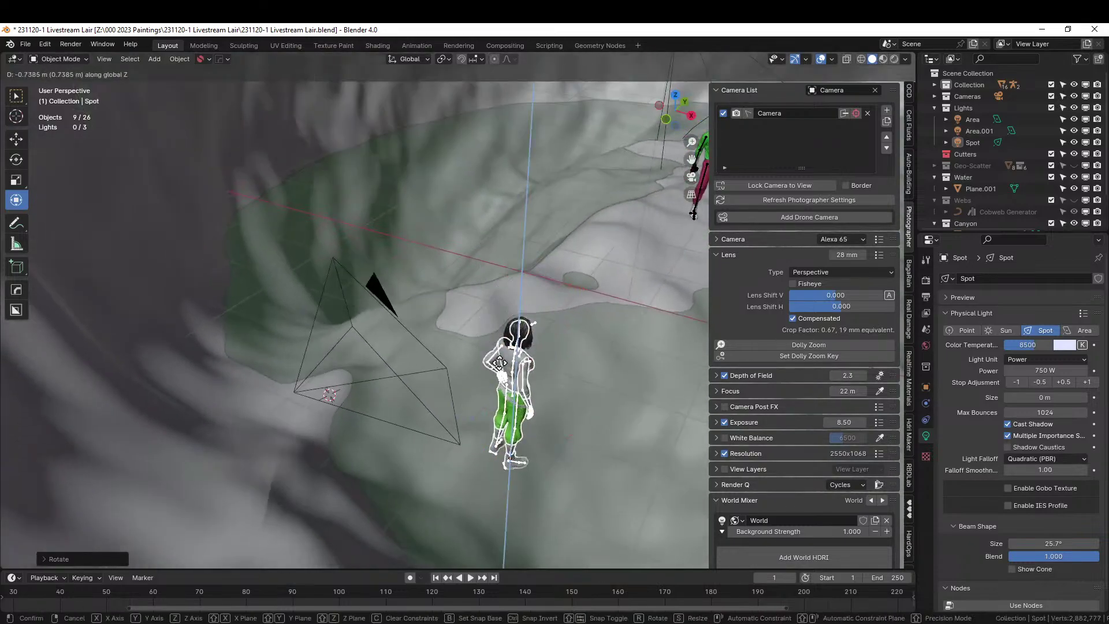
pyautogui.click(500, 365)
pyautogui.press('KP_0')
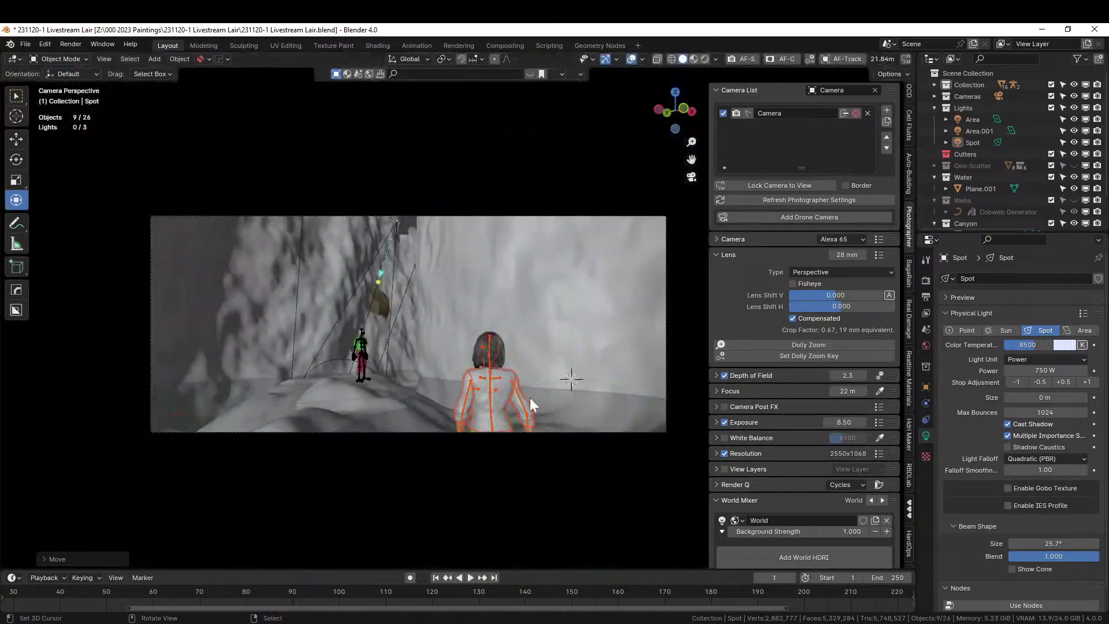
pyautogui.press('g')
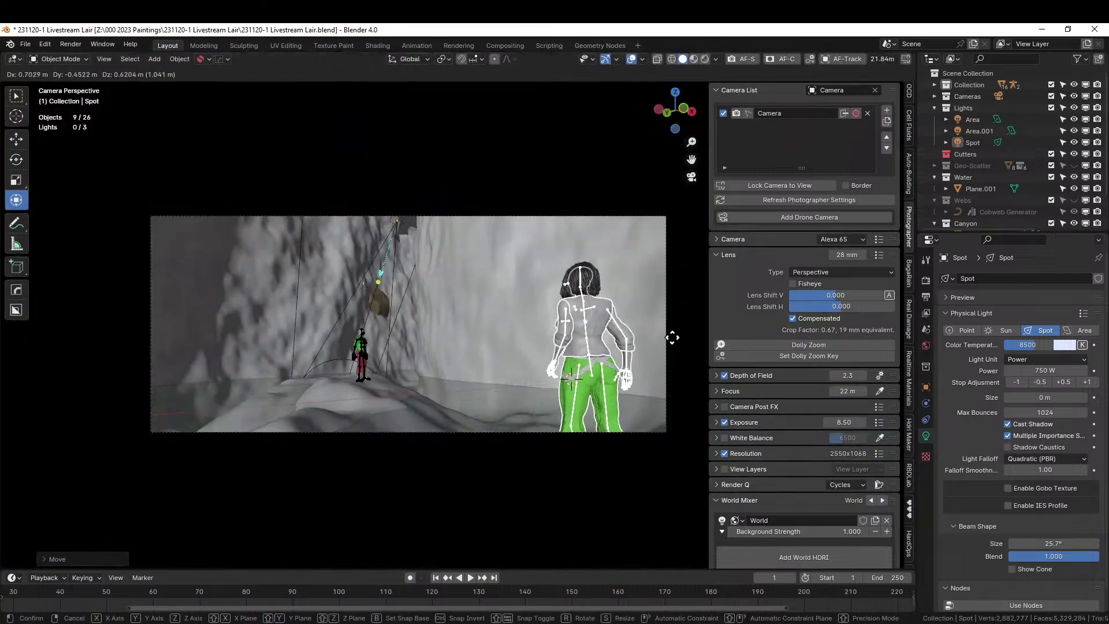
pyautogui.click(647, 343)
# Move the woman figure closer to the camera in the top view and rotate it so it faces the left part of the frame.
pyautogui.moveTo(647, 342); pyautogui.dragTo(359, 451, button='middle')
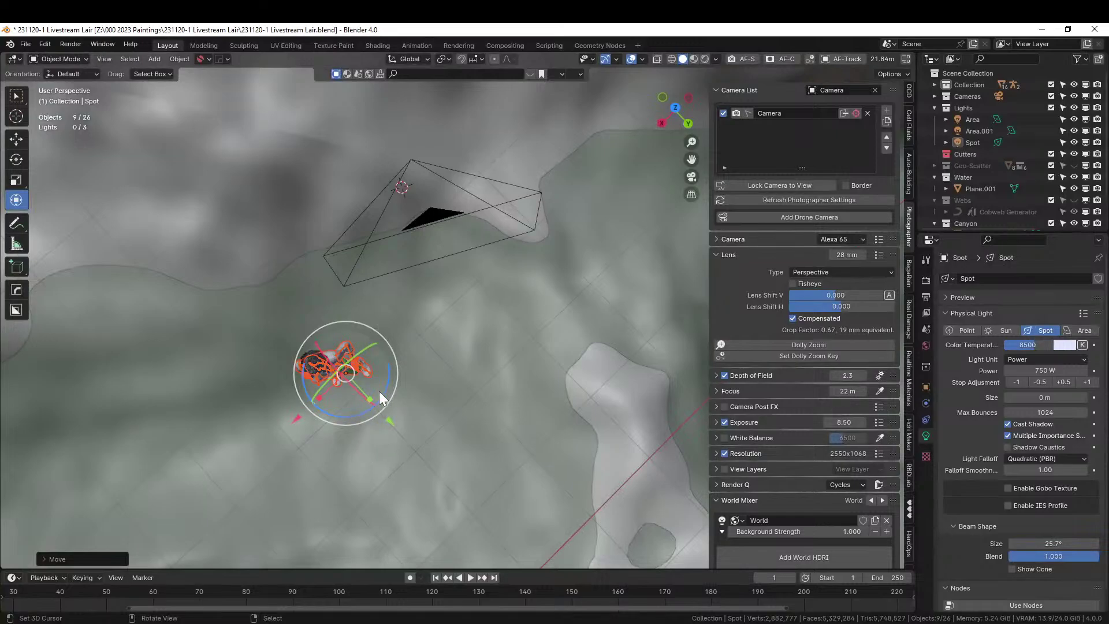
pyautogui.press('KP_7')
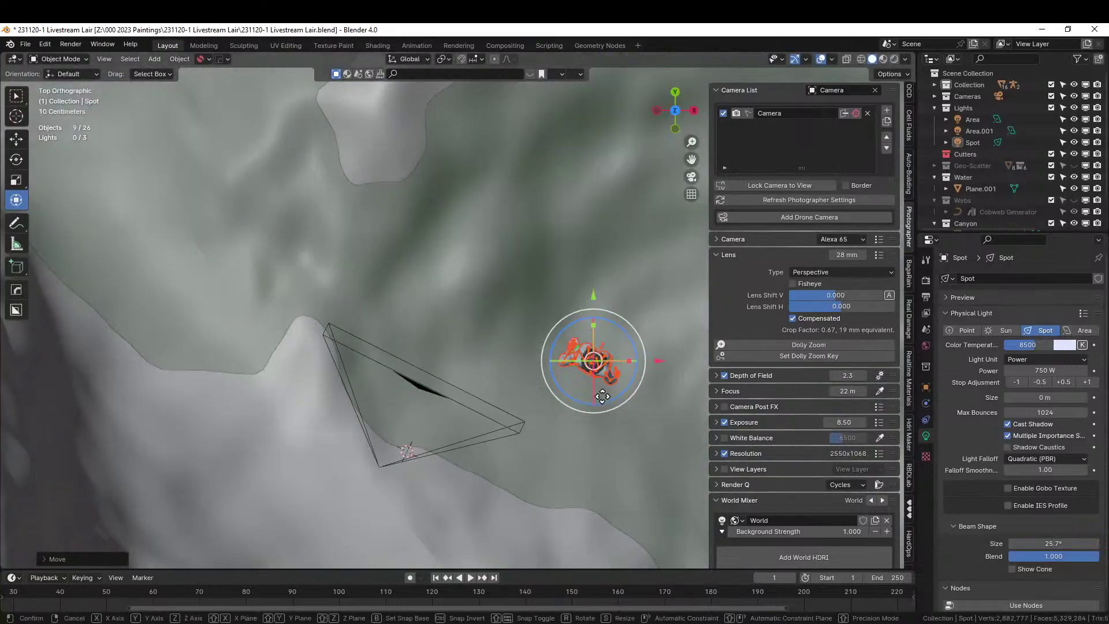
pyautogui.press('g')
pyautogui.click(532, 424)
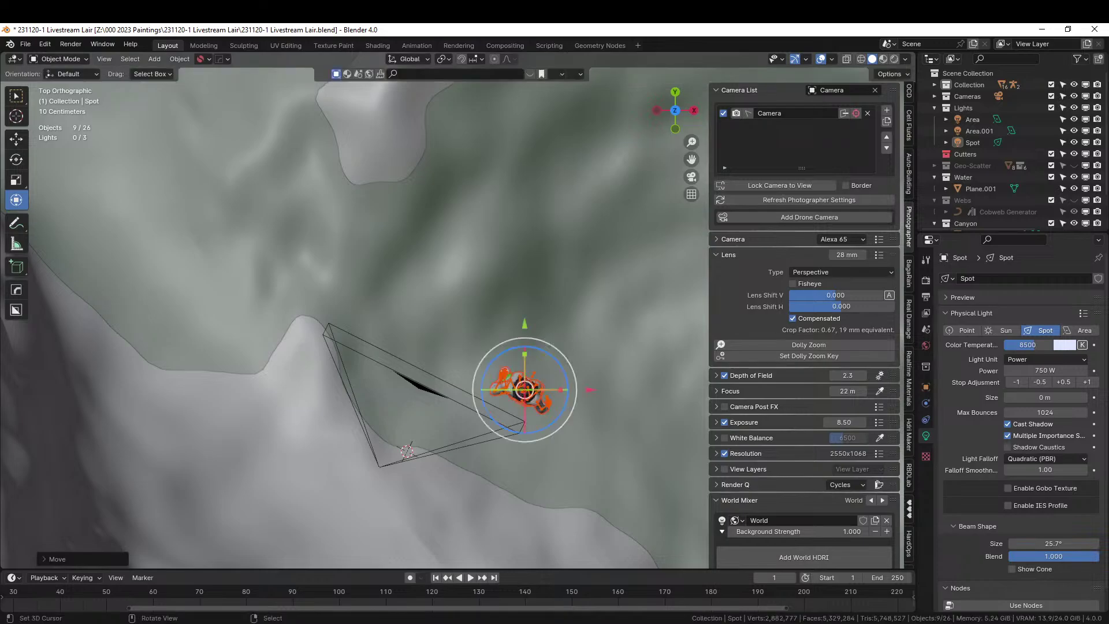
pyautogui.press('r')
pyautogui.click(613, 403)
pyautogui.press('KP_0')
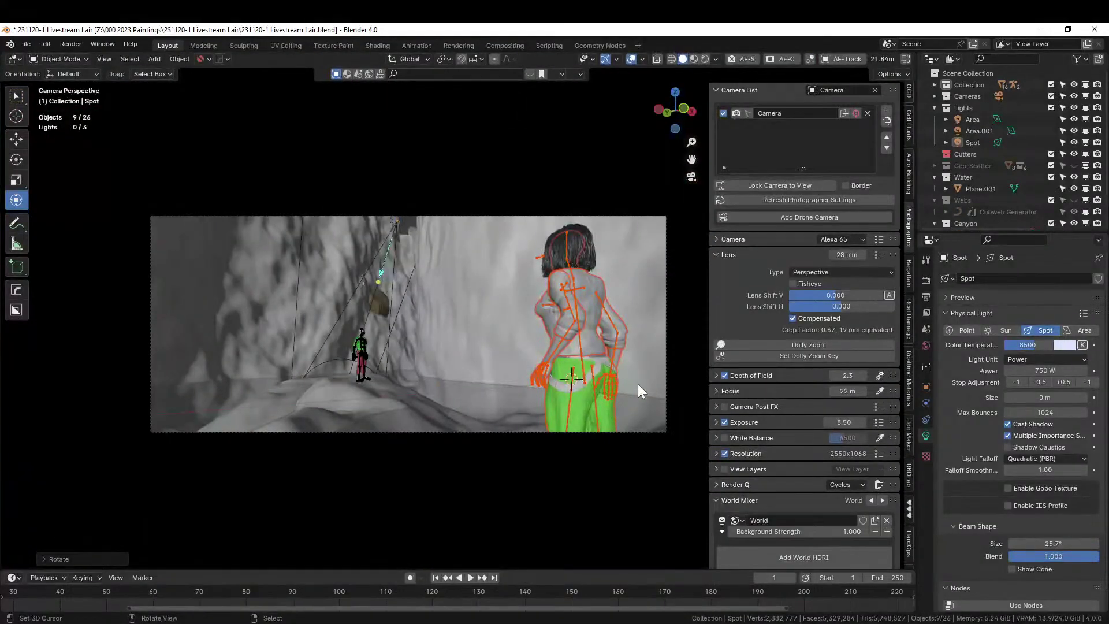
# Reposition the woman figure slightly lower and further right in the camera frame, and save the file.
pyautogui.press('g')
pyautogui.press('z')
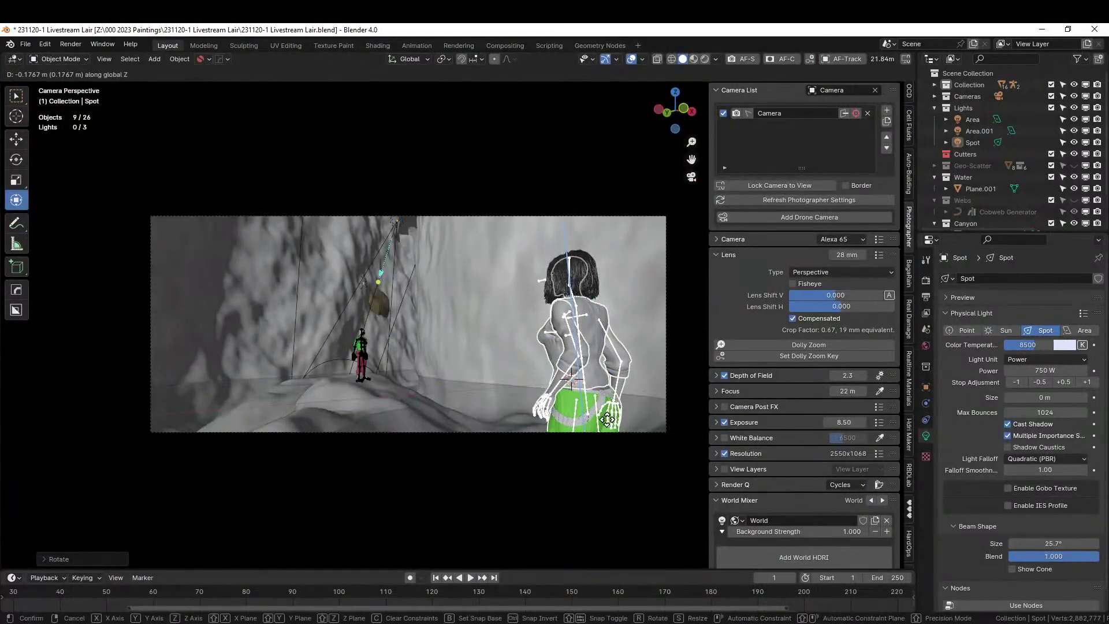
pyautogui.click(610, 428)
pyautogui.press('g')
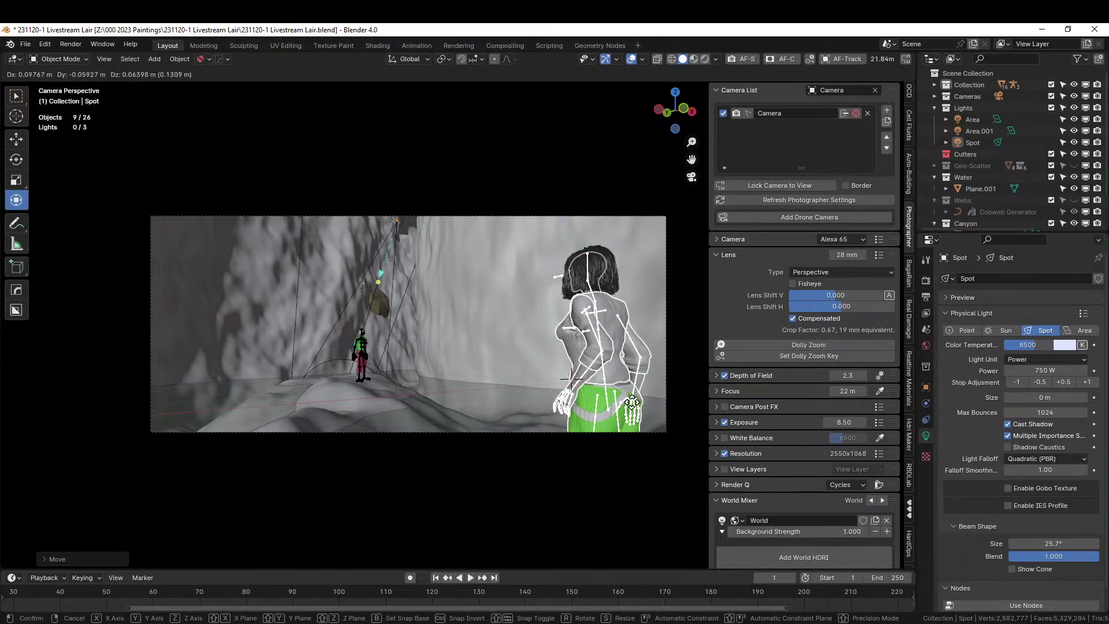
pyautogui.click(638, 407)
pyautogui.click(637, 407)
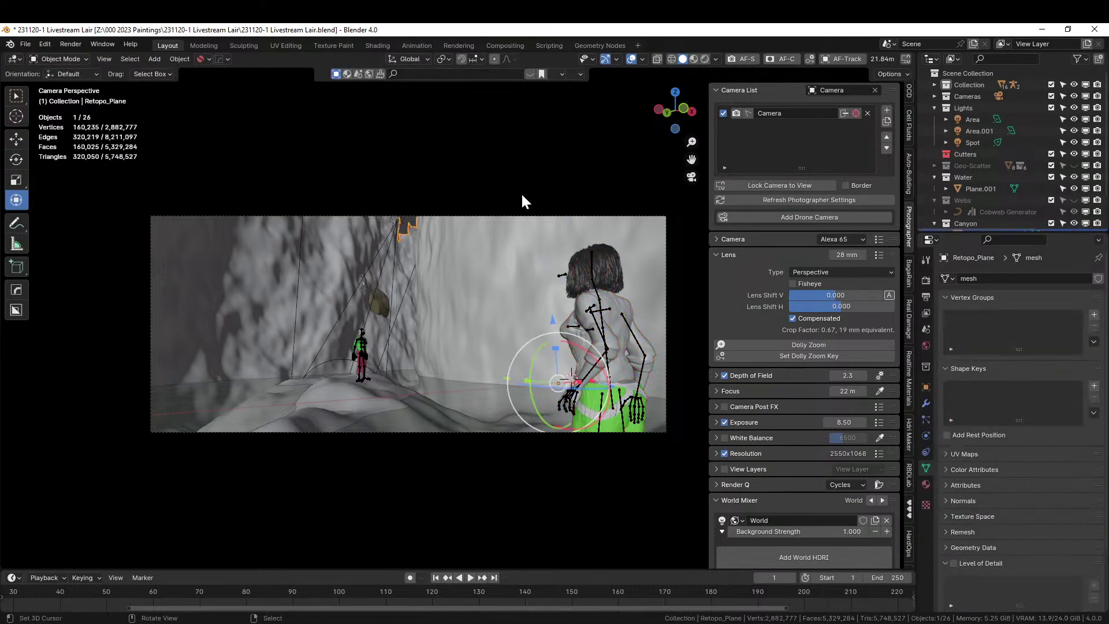
pyautogui.hotkey('ctrl', 's')
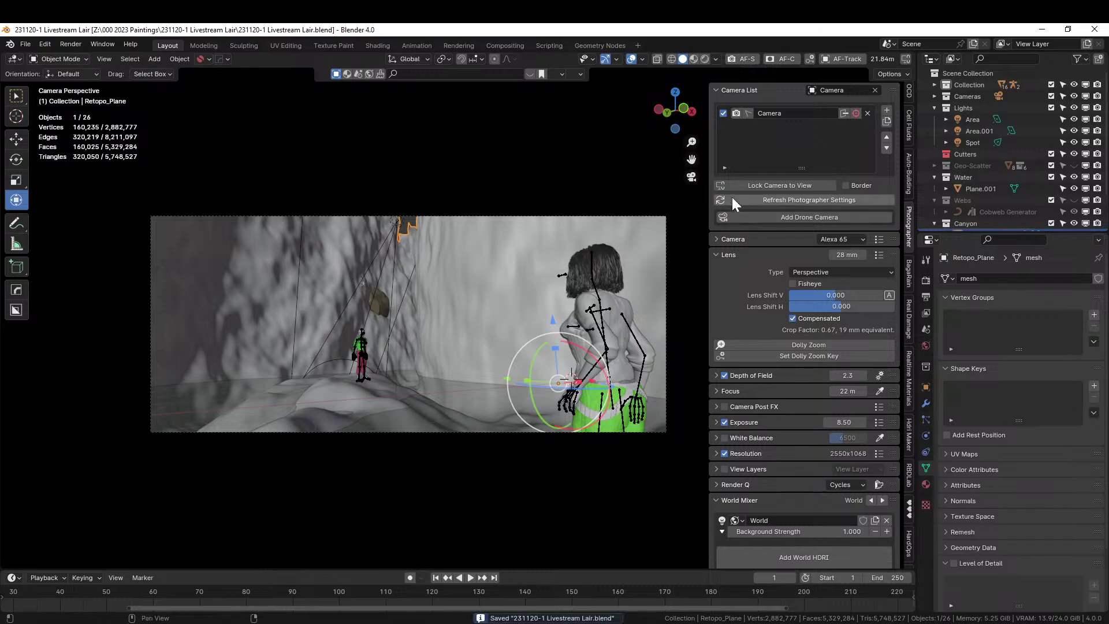
# Show the Webs and Geo-Scatter collections again and preview the camera shot in rendered shading.
pyautogui.click(1073, 200)
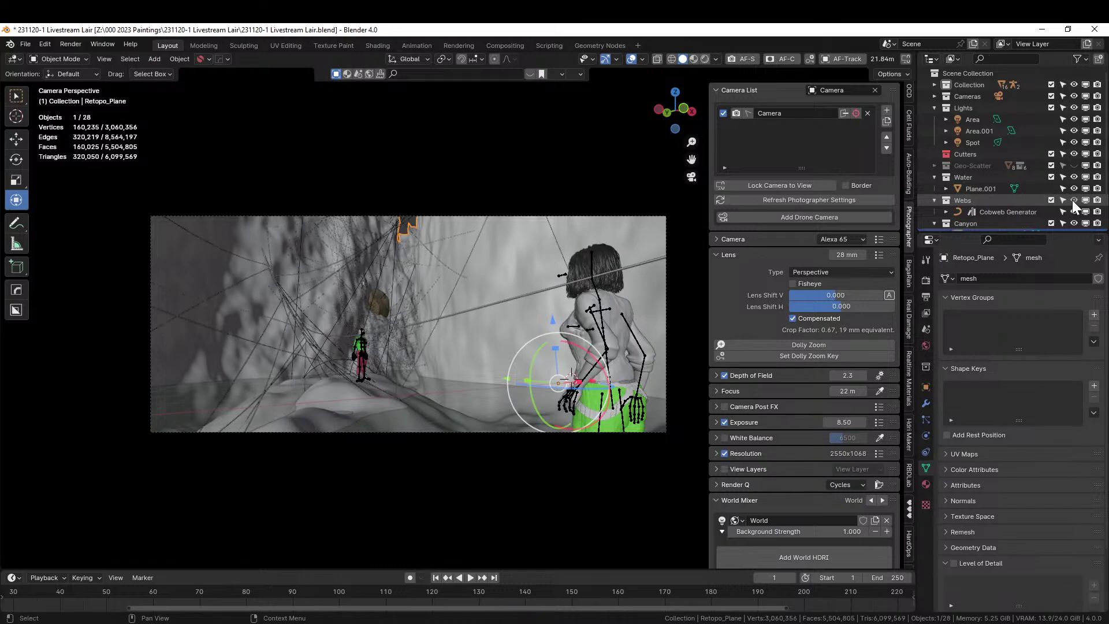
pyautogui.click(1072, 165)
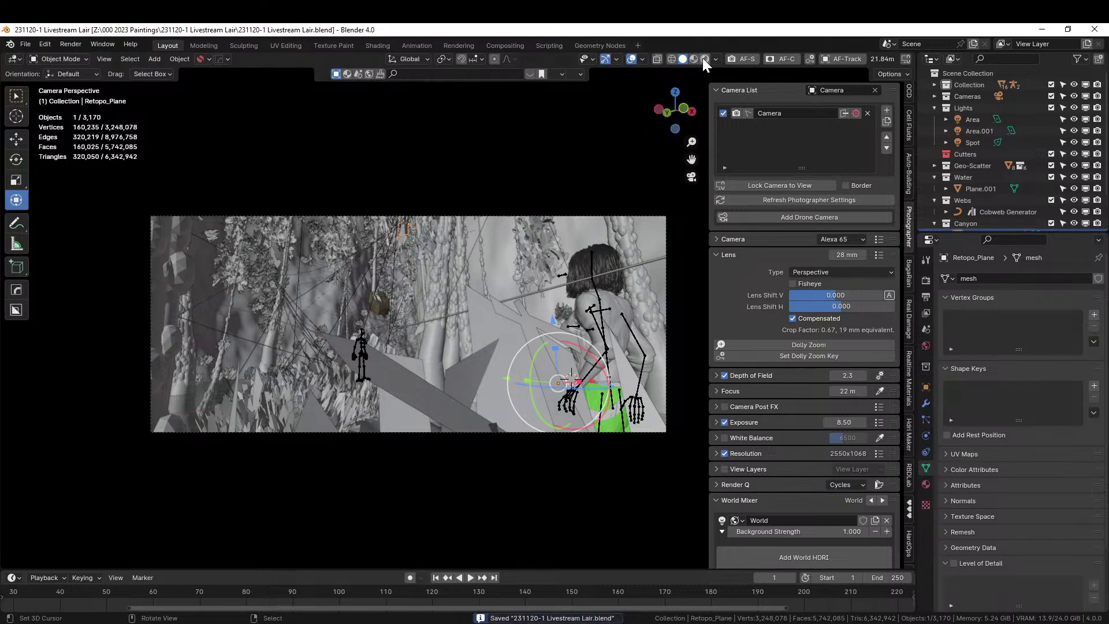
pyautogui.click(704, 59)
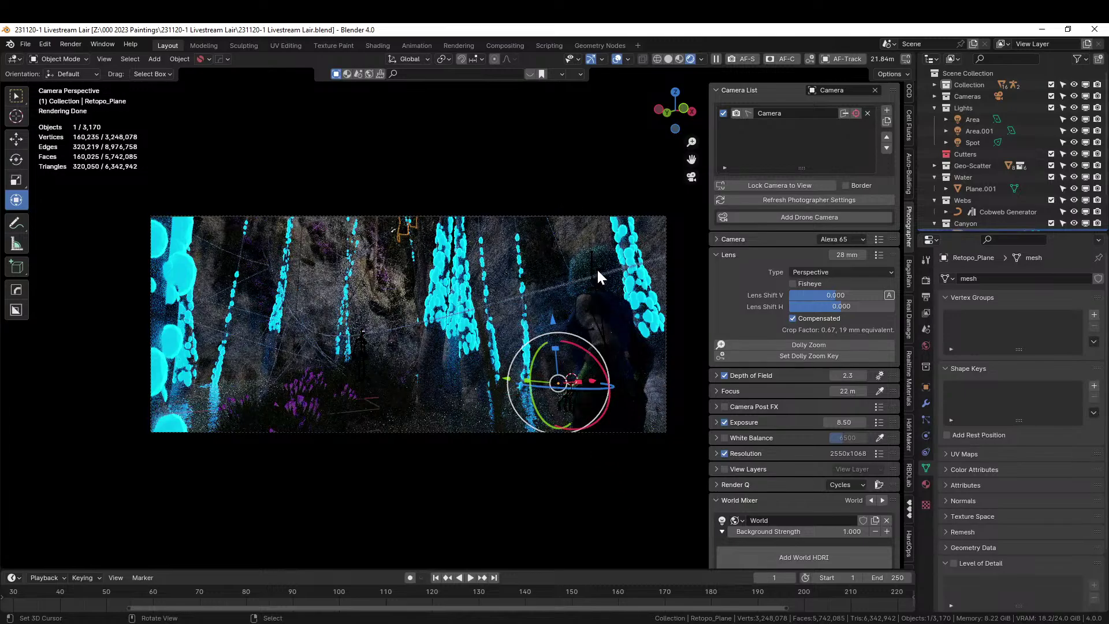
# Select the woman's metarig and, in solid shading, move it closer to the camera.
pyautogui.click(590, 247)
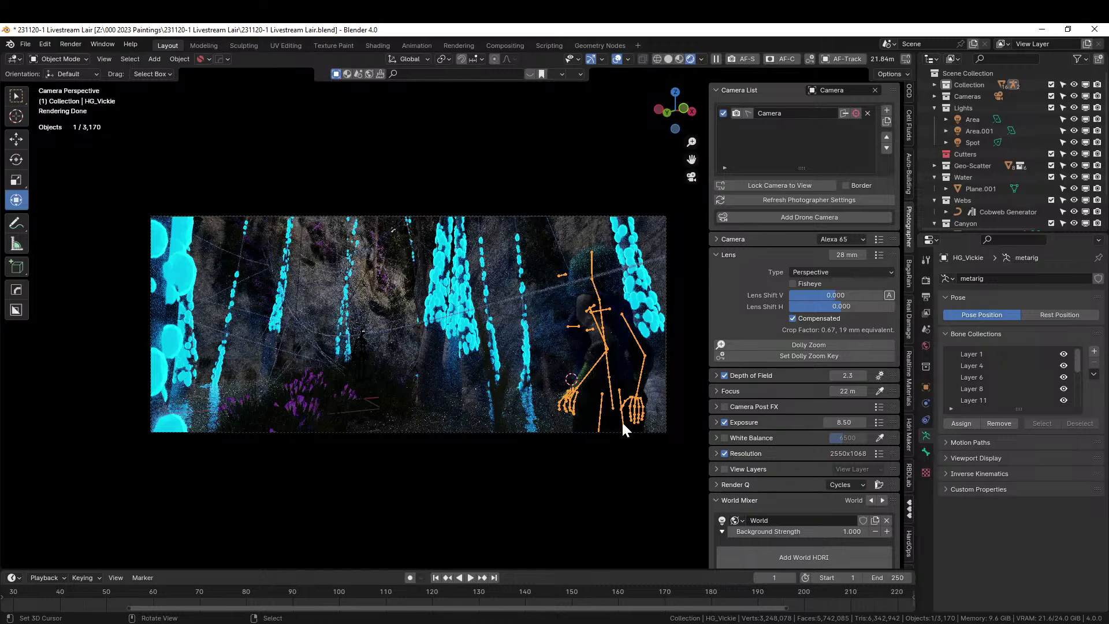
pyautogui.click(668, 59)
pyautogui.moveTo(638, 373); pyautogui.dragTo(623, 464, button='middle')
pyautogui.moveTo(614, 462); pyautogui.dragTo(528, 477)
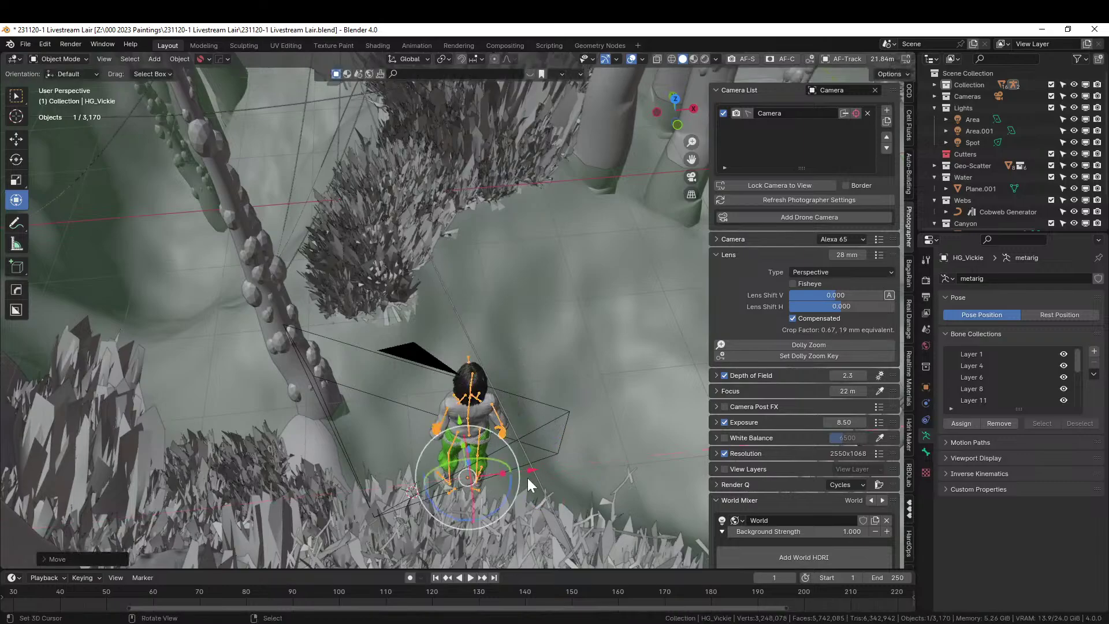
pyautogui.press('KP_0')
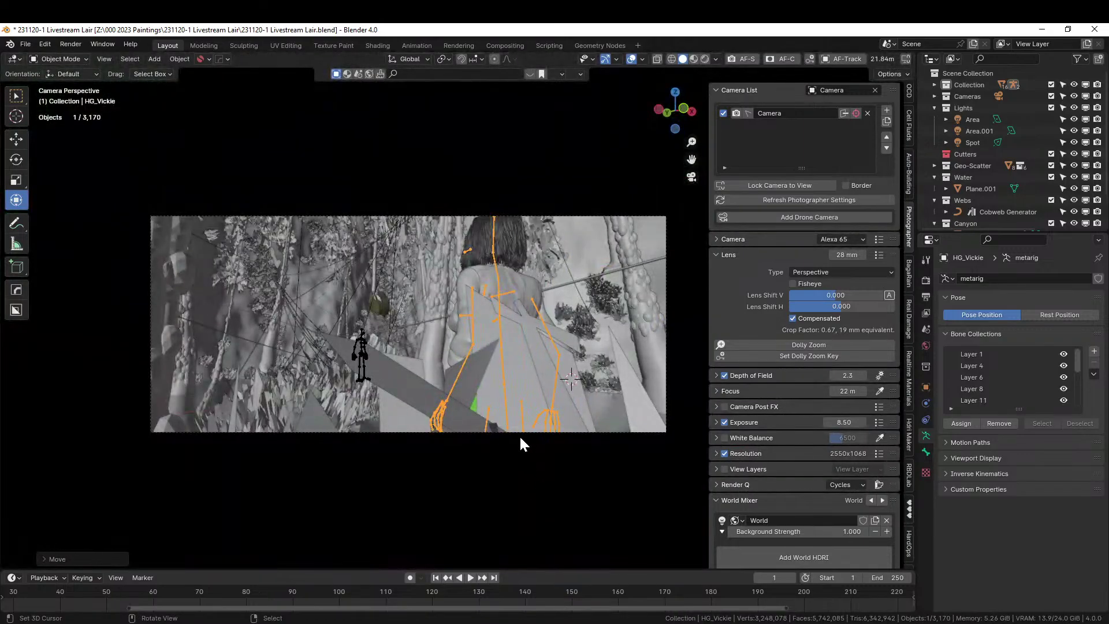
# Shift the woman's rig to the right of the camera frame and lower it along Z until her head fits in frame.
pyautogui.press('g')
pyautogui.press('y')
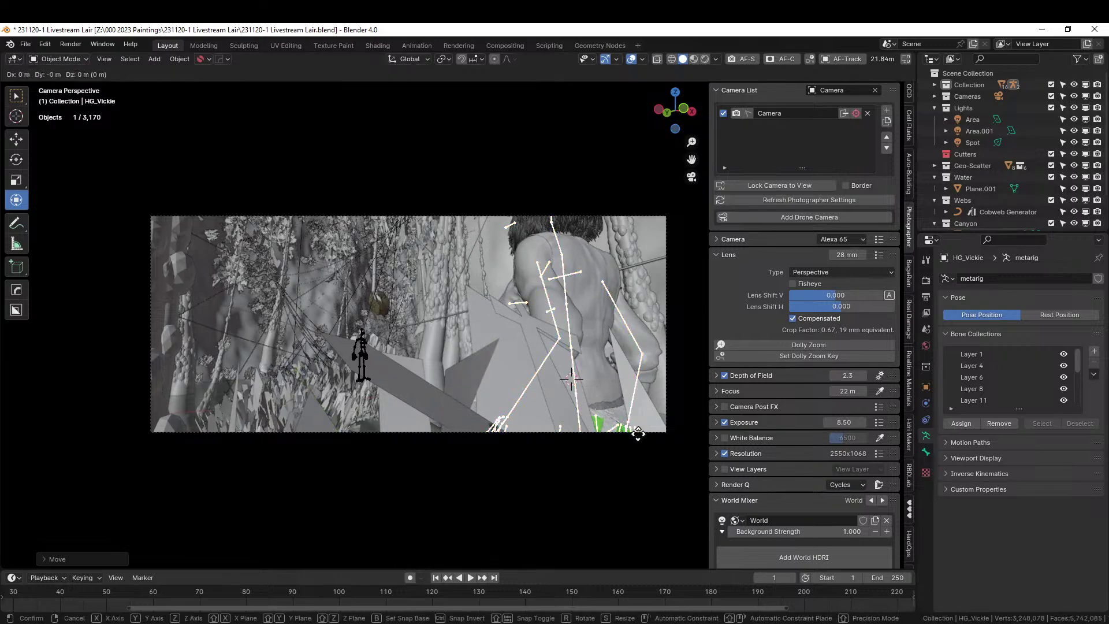
pyautogui.press('z')
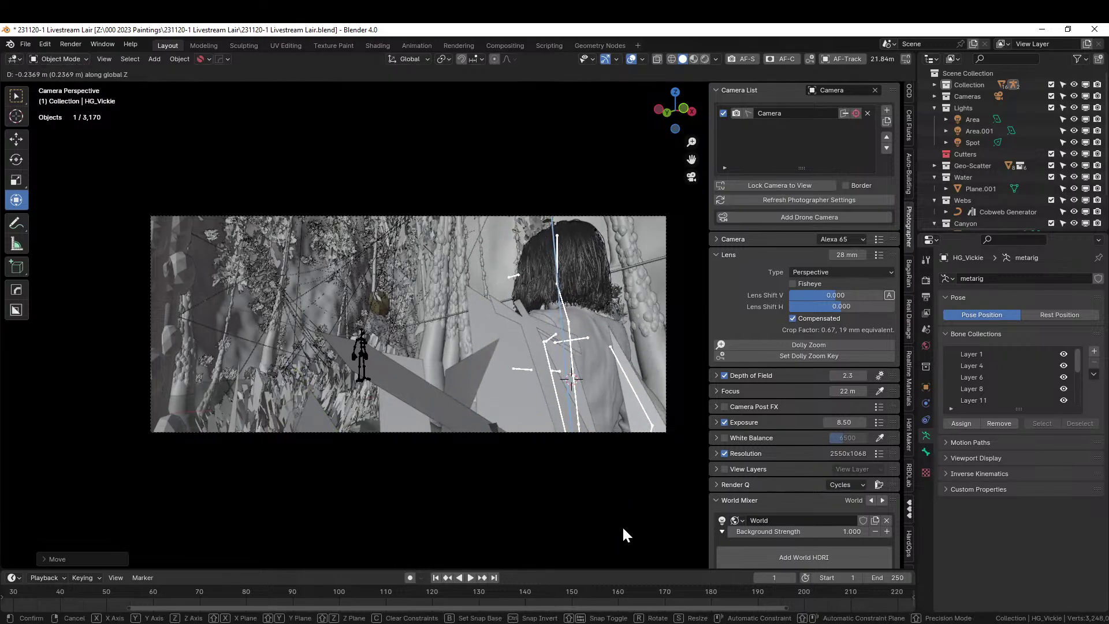
pyautogui.click(618, 508)
# Rotate the woman's rig about 20° around global Z and refine its facing direction from an overhead view.
pyautogui.press('r')
pyautogui.press('z')
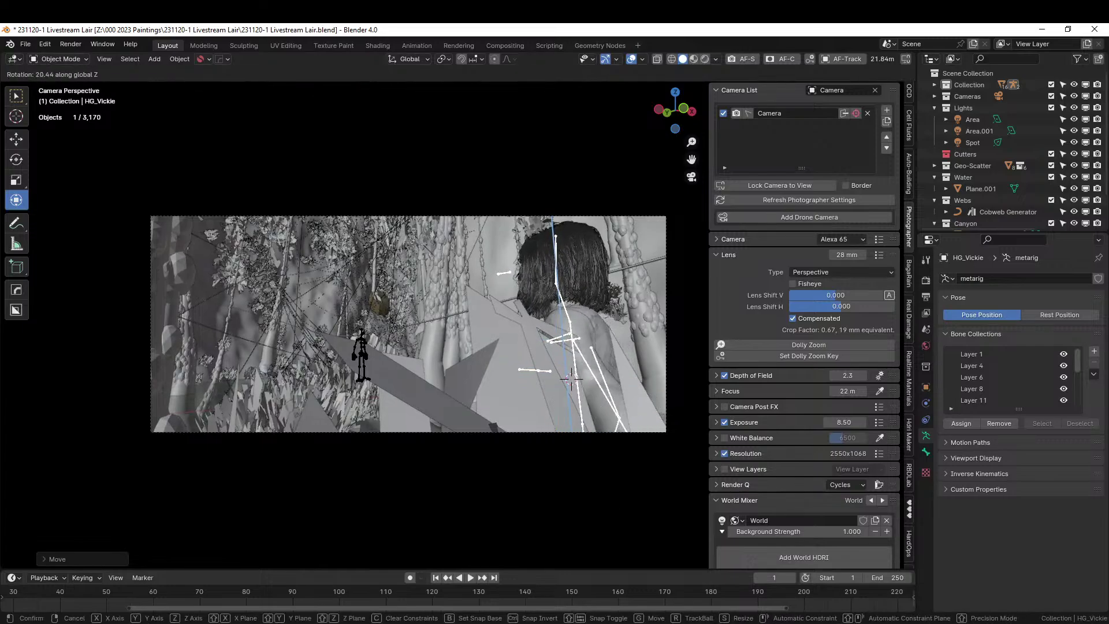
pyautogui.click(508, 193)
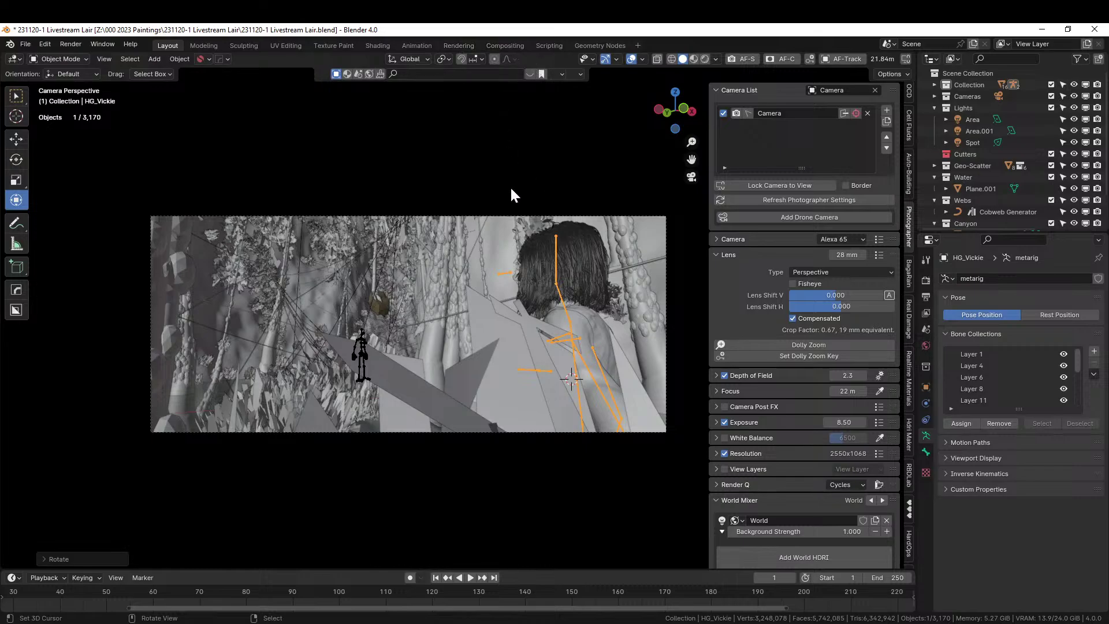
pyautogui.moveTo(454, 270); pyautogui.dragTo(394, 283, button='middle')
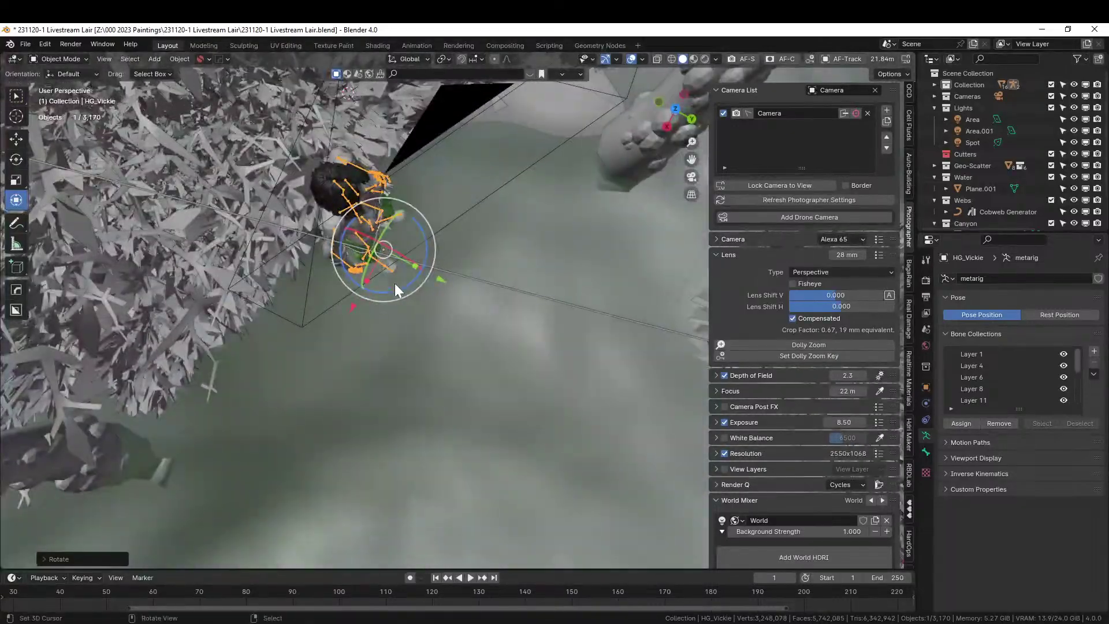
pyautogui.moveTo(399, 290); pyautogui.dragTo(410, 286)
pyautogui.press('KP_0')
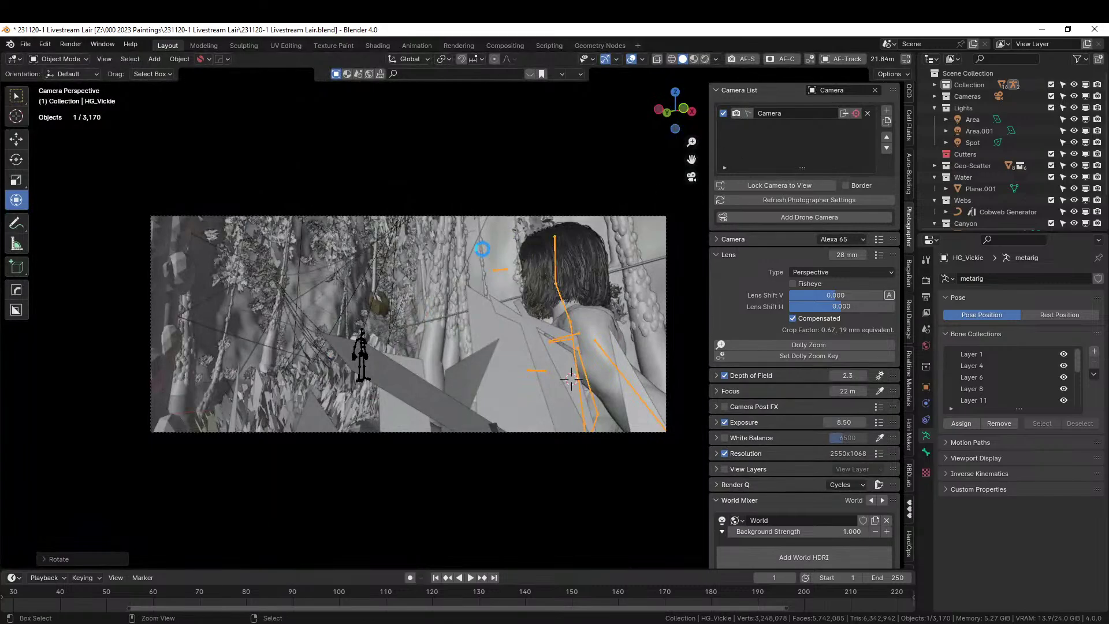
# Save the file and preview the recomposed shot in rendered shading with the woman's rig deselected.
pyautogui.hotkey('ctrl', 's')
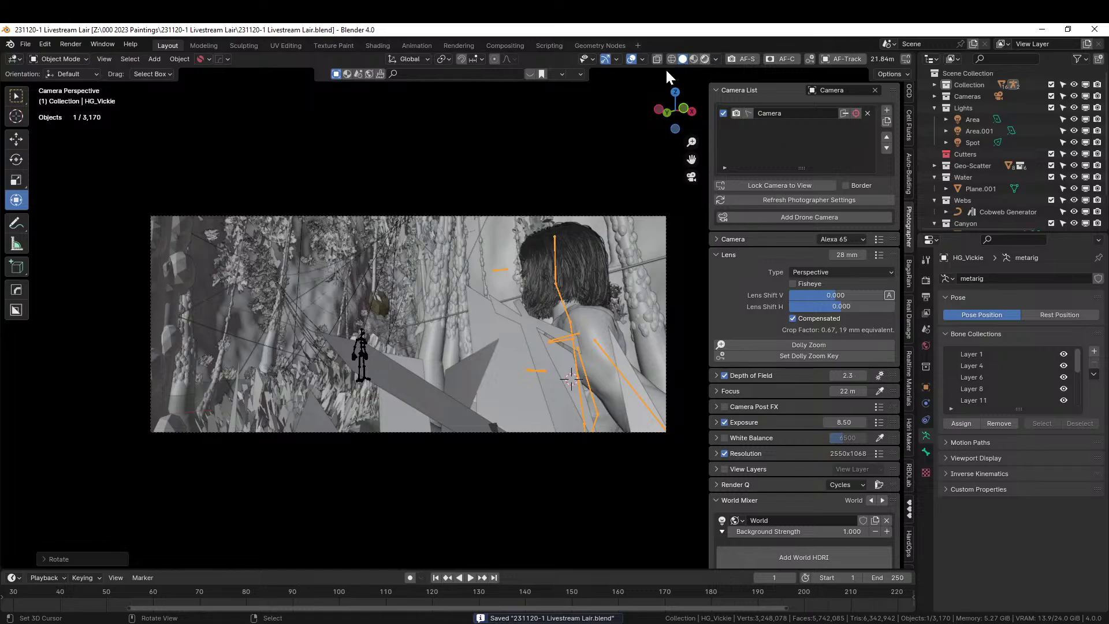
pyautogui.click(705, 59)
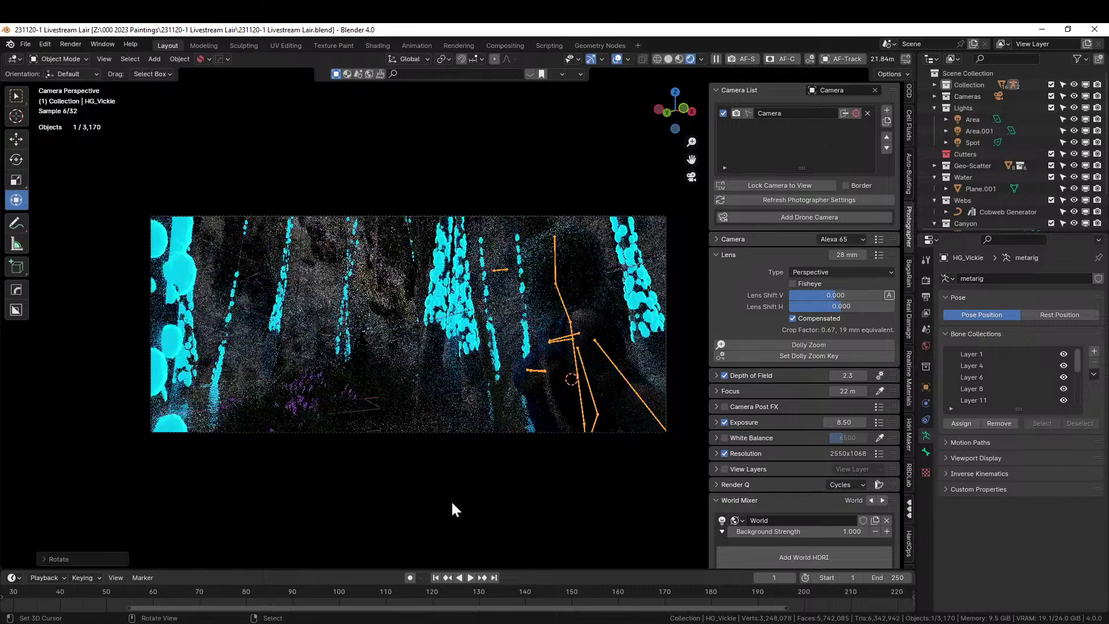
pyautogui.click(468, 513)
pyautogui.click(525, 169)
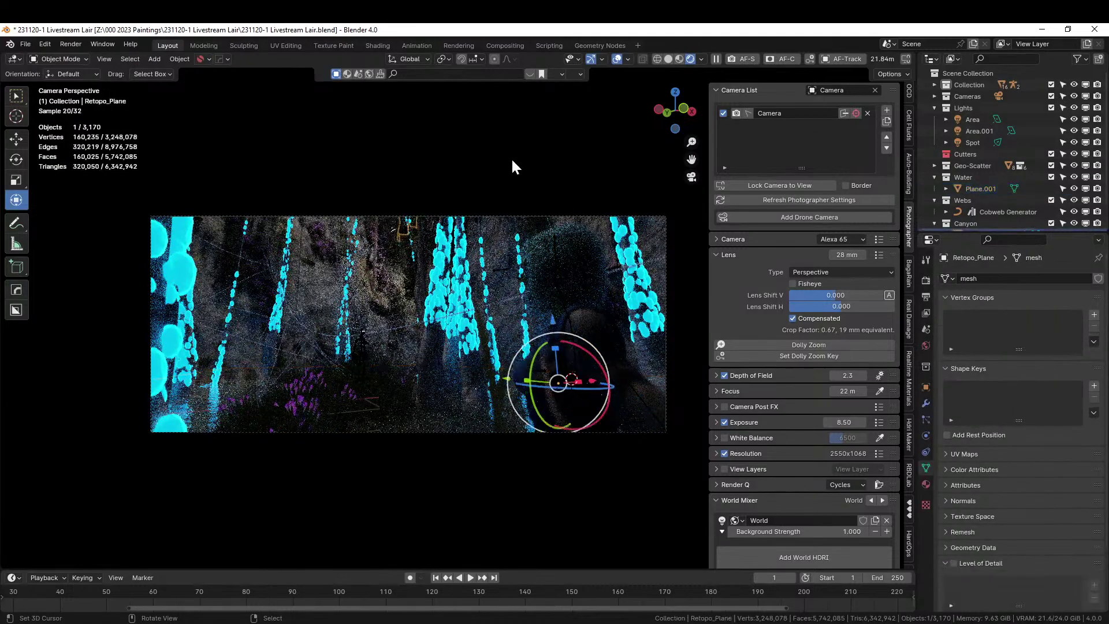
pyautogui.scroll(4, 575, 318)
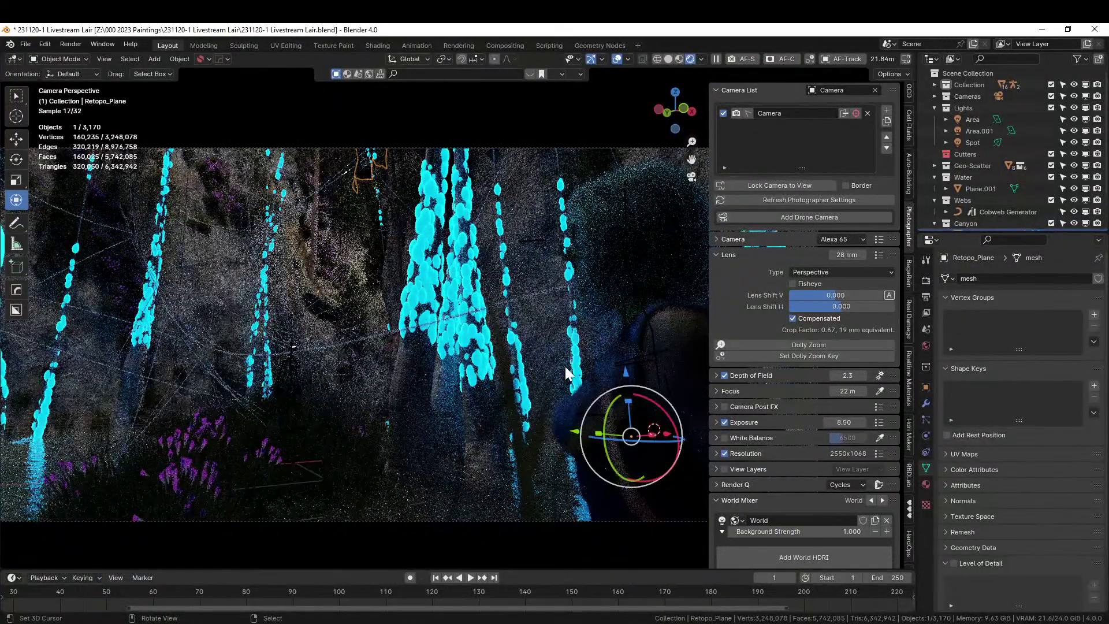
pyautogui.scroll(-3, 568, 373)
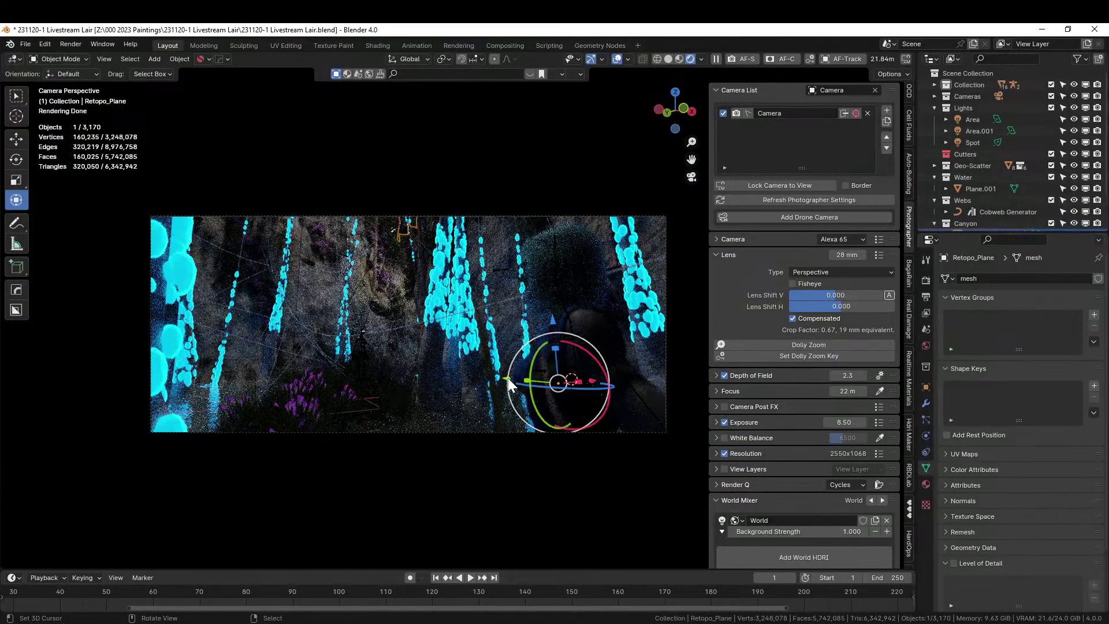
pyautogui.moveTo(508, 378); pyautogui.dragTo(515, 380)
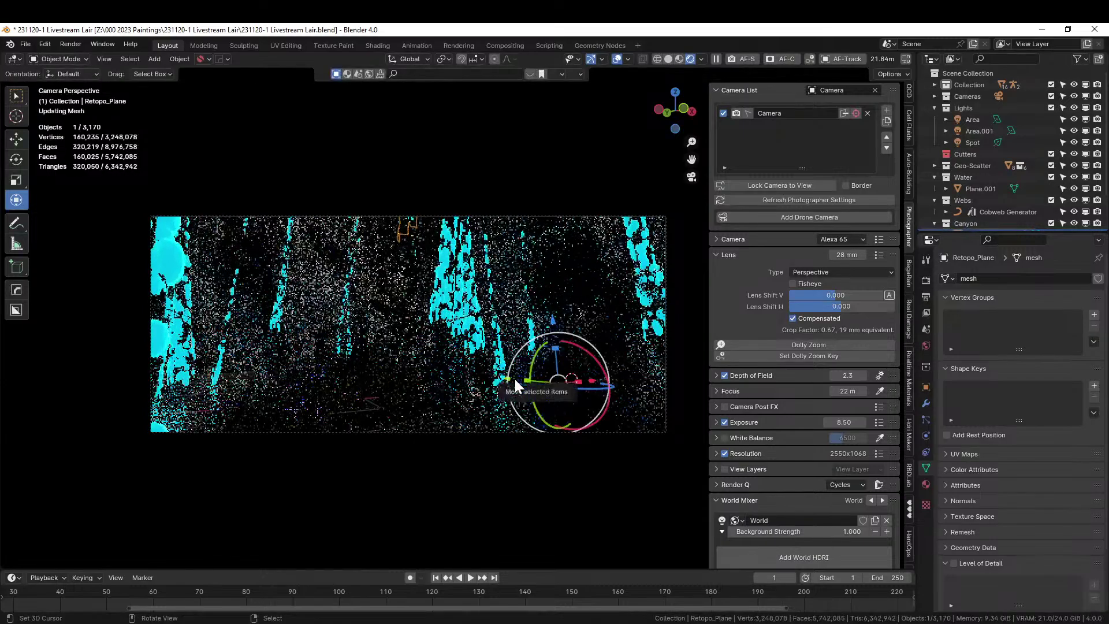
pyautogui.click(514, 377)
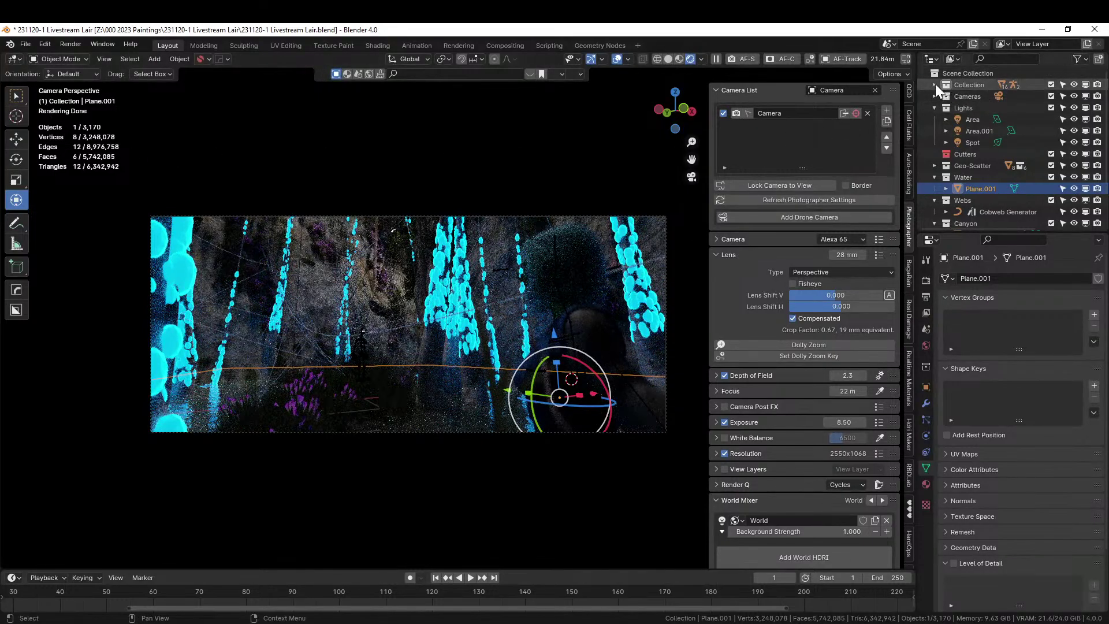
# Select the woman's rig, shift it along global Y further right in the camera frame and lower it slightly along Z.
pyautogui.click(552, 254)
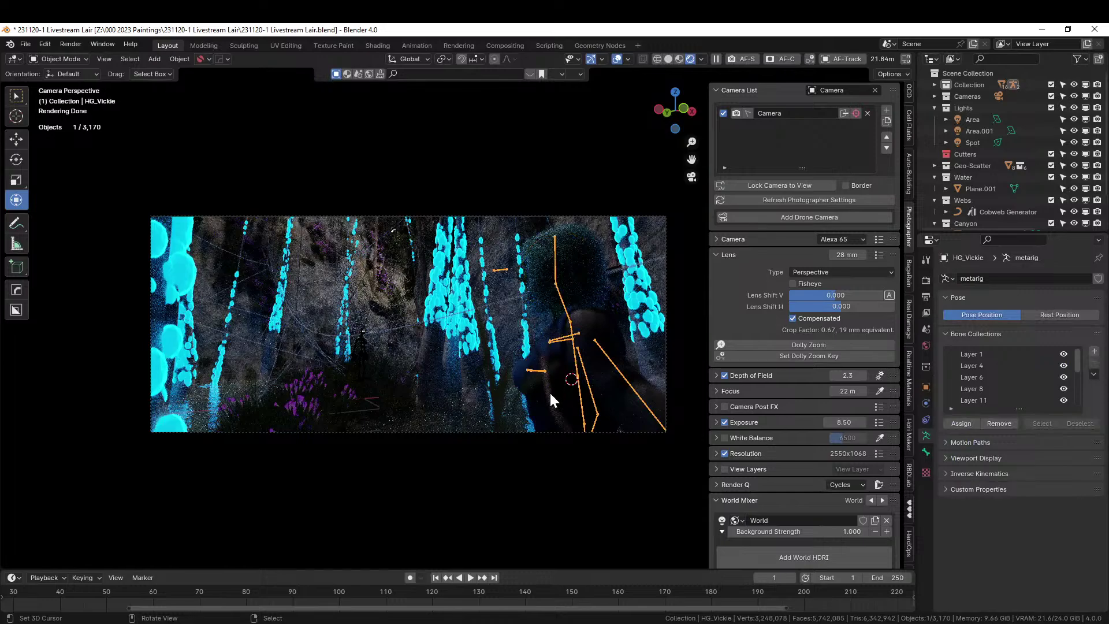
pyautogui.press('g')
pyautogui.press('y')
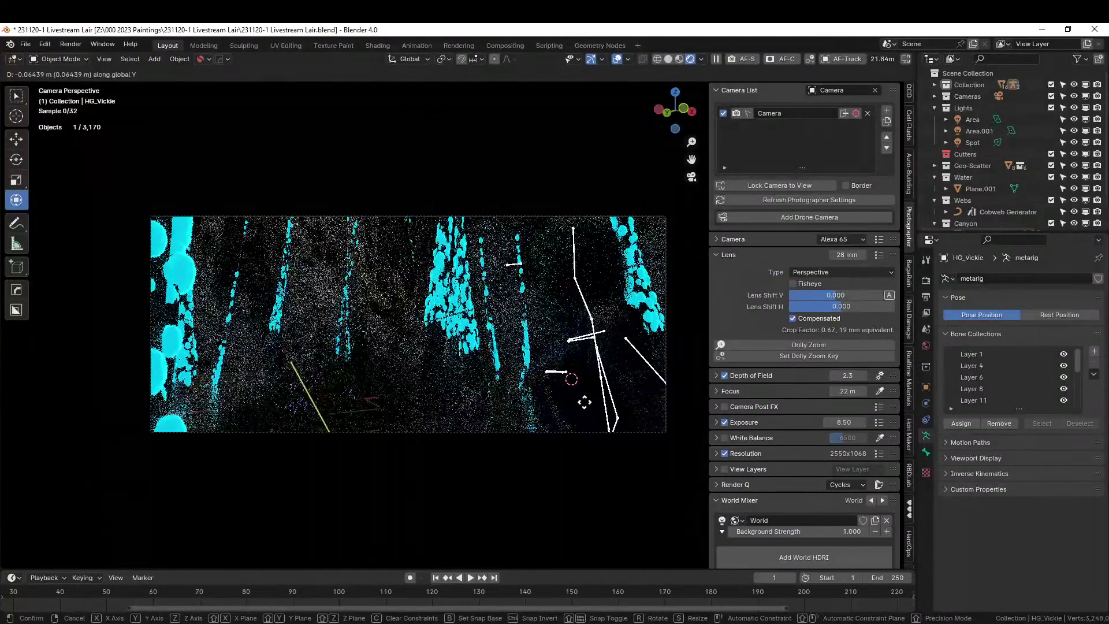
pyautogui.click(584, 403)
pyautogui.press('g')
pyautogui.press('z')
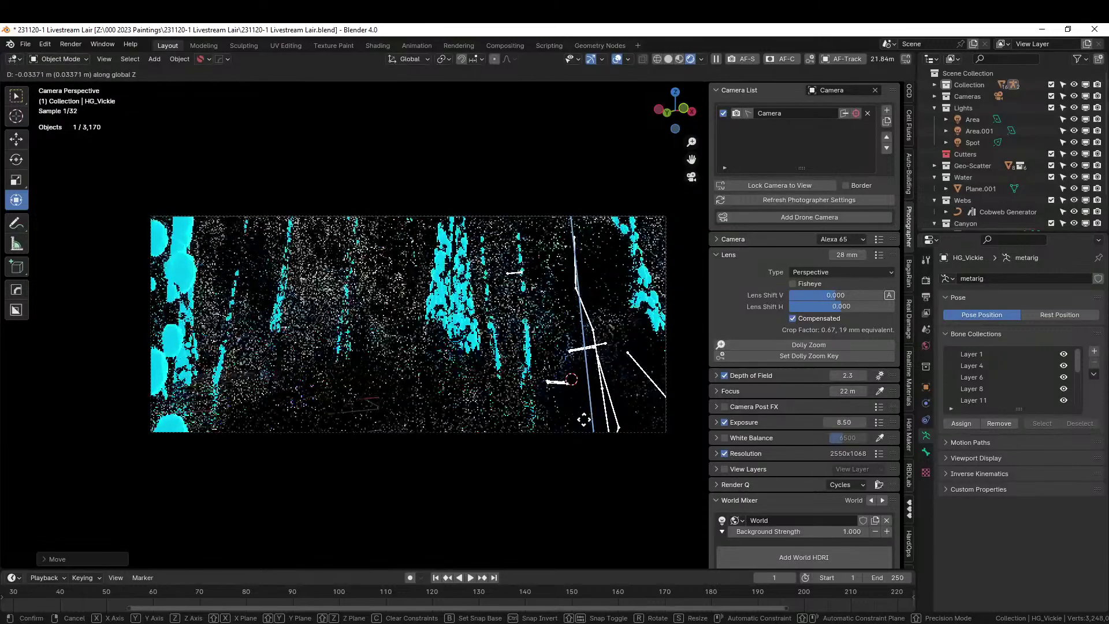
pyautogui.click(586, 405)
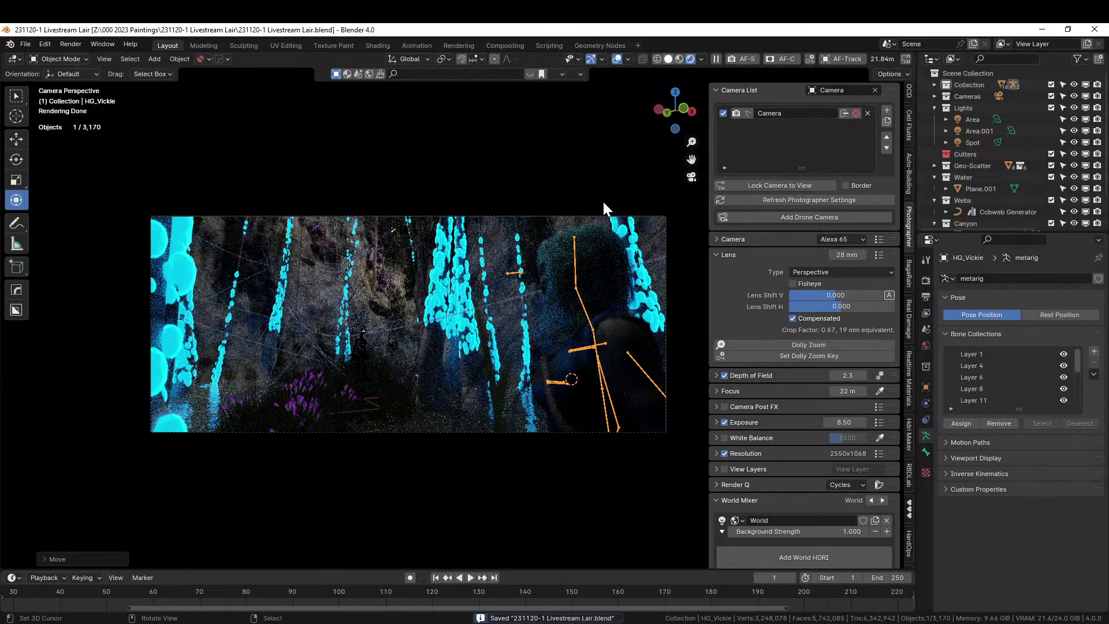
# Switch to solid shading, look over the lair from outside the camera, and save the file in camera view.
pyautogui.press('z')
pyautogui.press('6')
pyautogui.moveTo(590, 304)
pyautogui.mouseDown(button='middle')
pyautogui.moveTo(603, 317)
pyautogui.moveTo(744, 317)
pyautogui.moveTo(688, 328)
pyautogui.moveTo(584, 318)
pyautogui.mouseUp(button='middle')
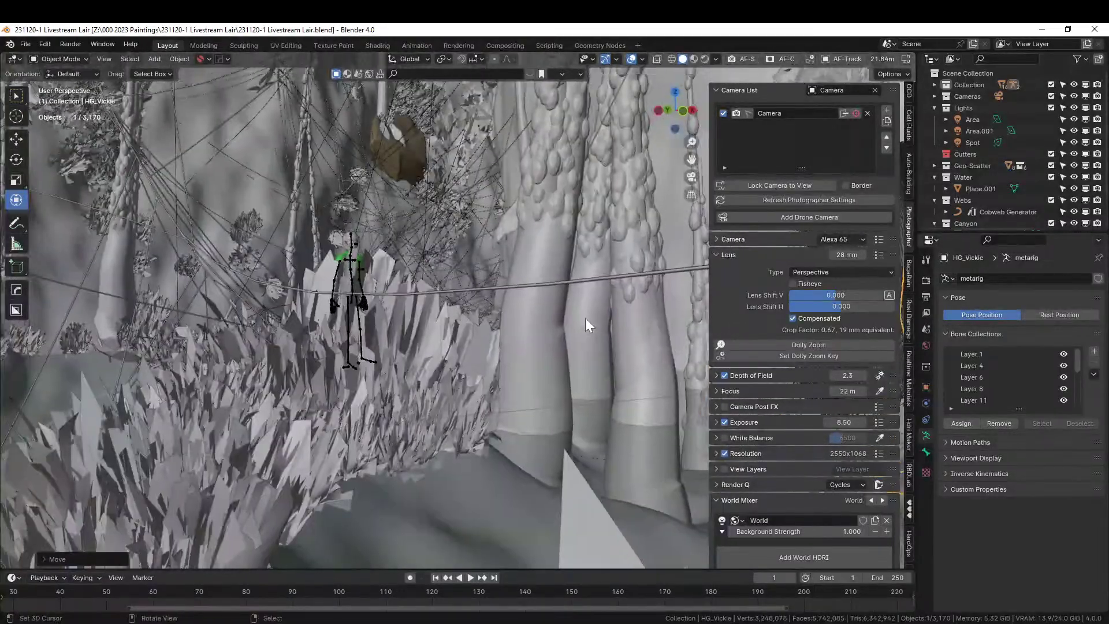
pyautogui.press('KP_0')
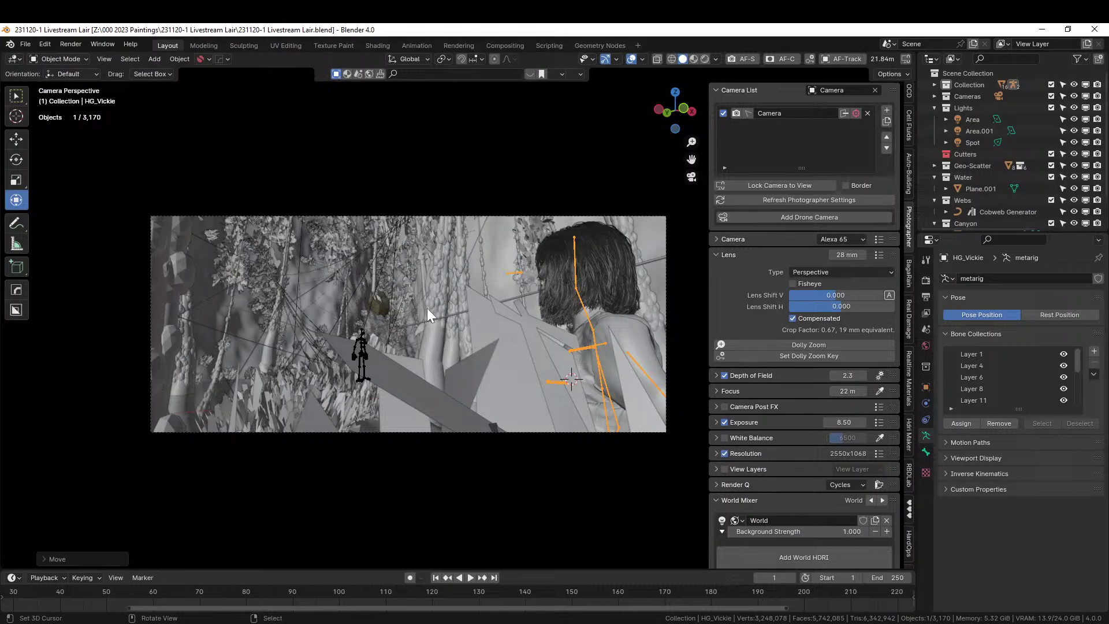
pyautogui.hotkey('ctrl', 's')
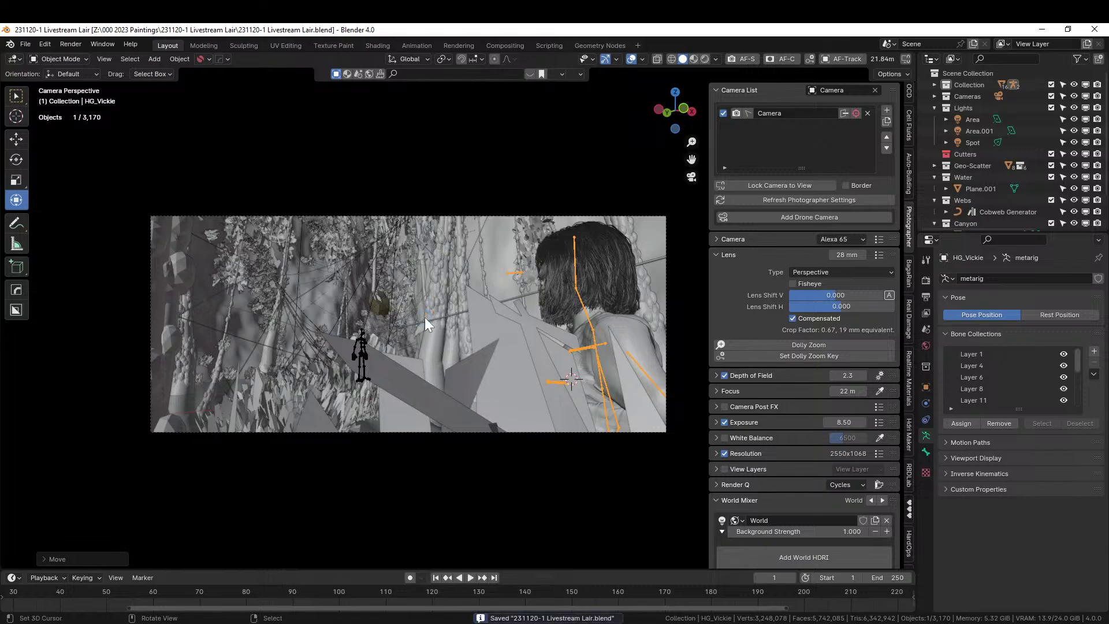
# Add the Blue Orb Tree 3 asset to the scene and, from the top view, move it just beyond the distant standing figure.
pyautogui.moveTo(418, 269); pyautogui.dragTo(520, 186, button='middle')
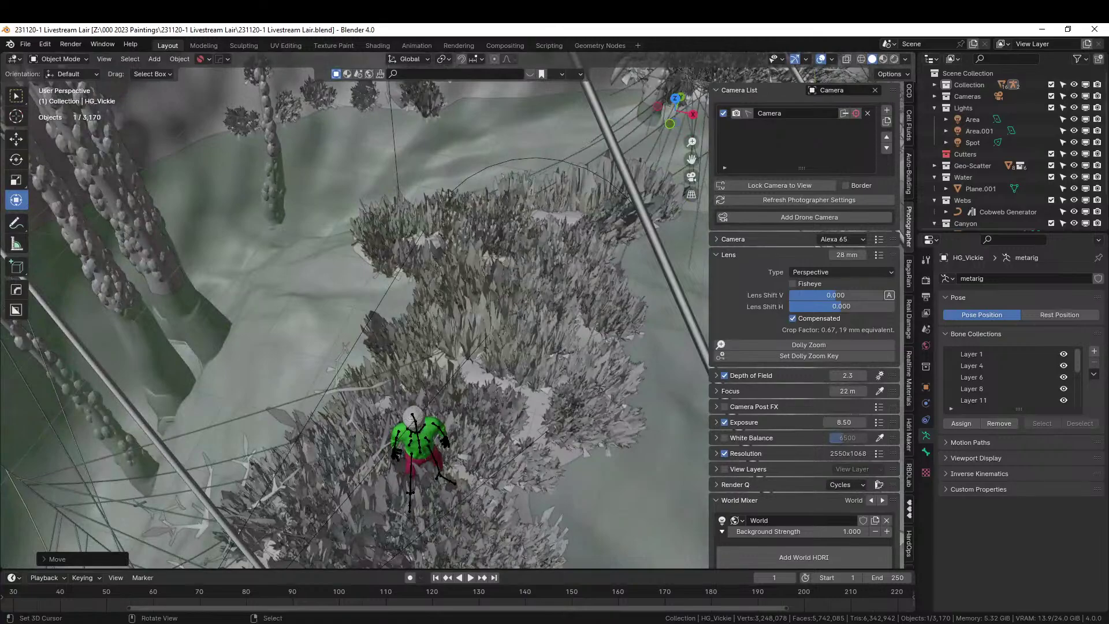
pyautogui.press('KP_0')
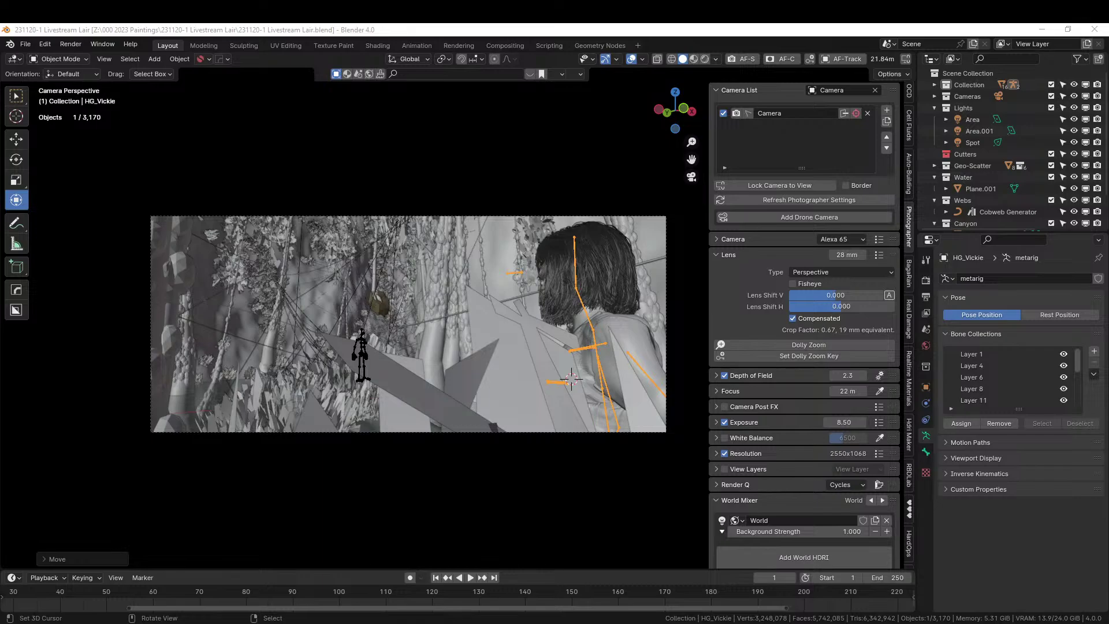
pyautogui.moveTo(169, 63); pyautogui.dragTo(364, 429)
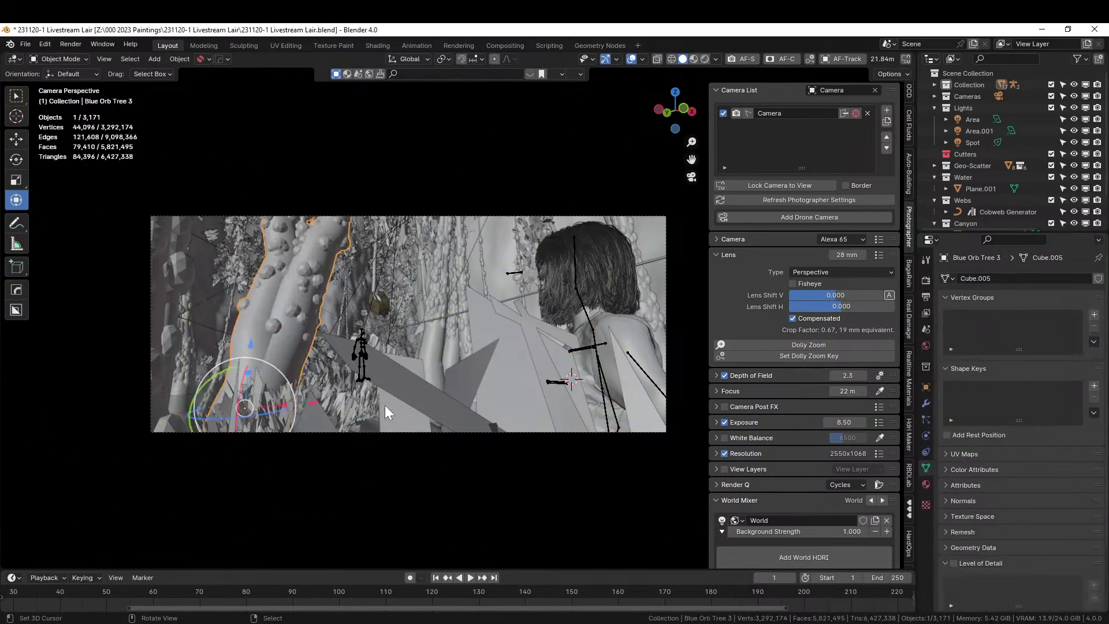
pyautogui.press('KP_7')
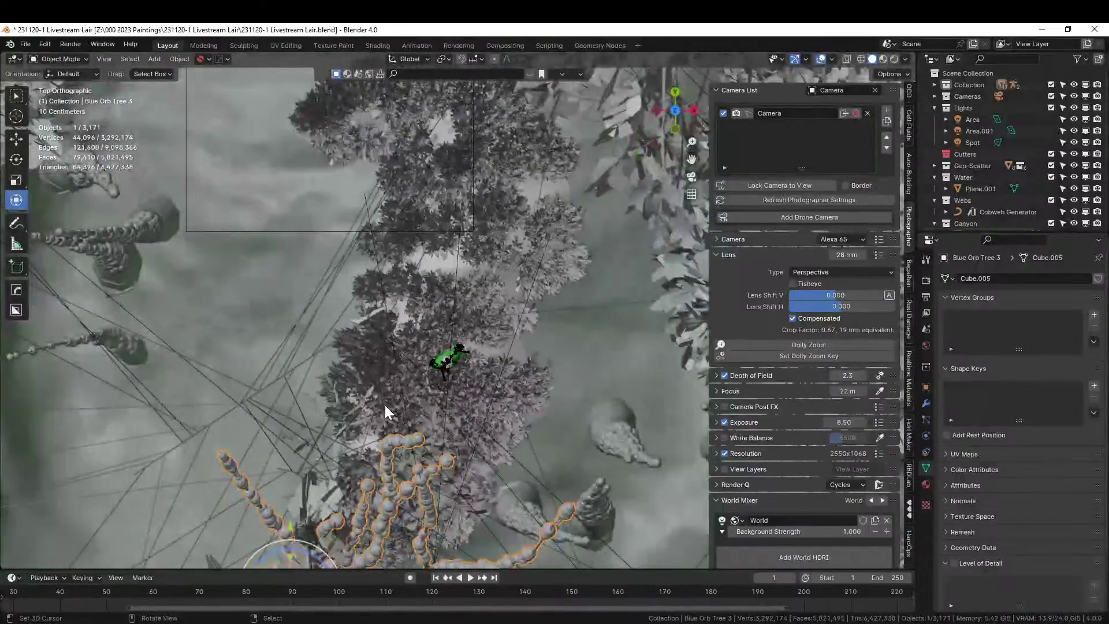
pyautogui.press('g')
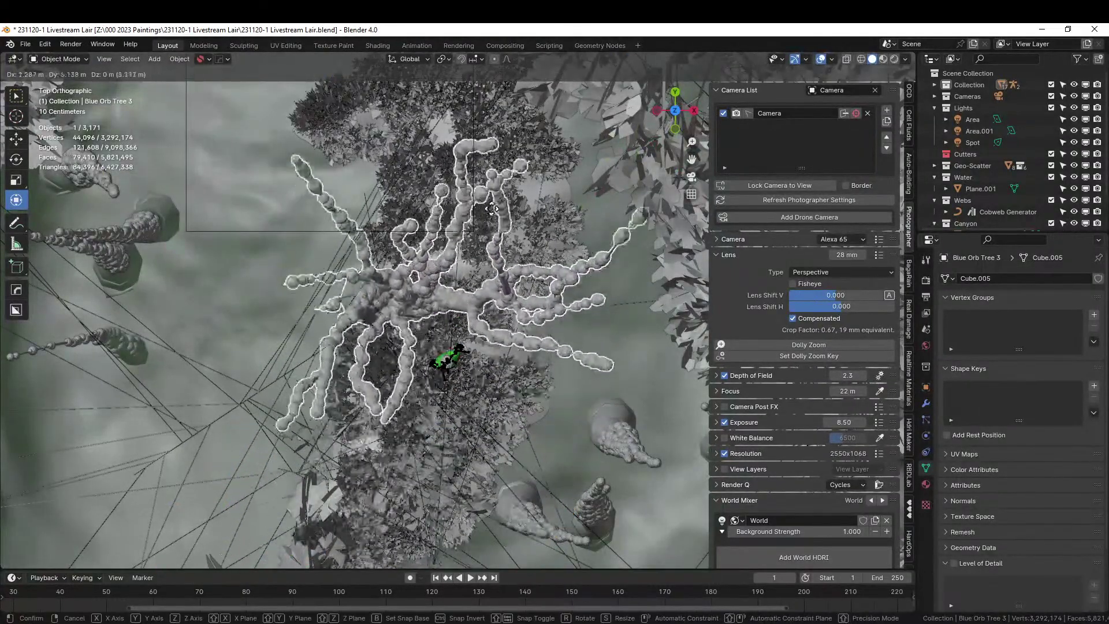
pyautogui.click(531, 189)
# Rotate the new orb tree, nudge its position, and fine-tune its rotation through the camera.
pyautogui.press('r')
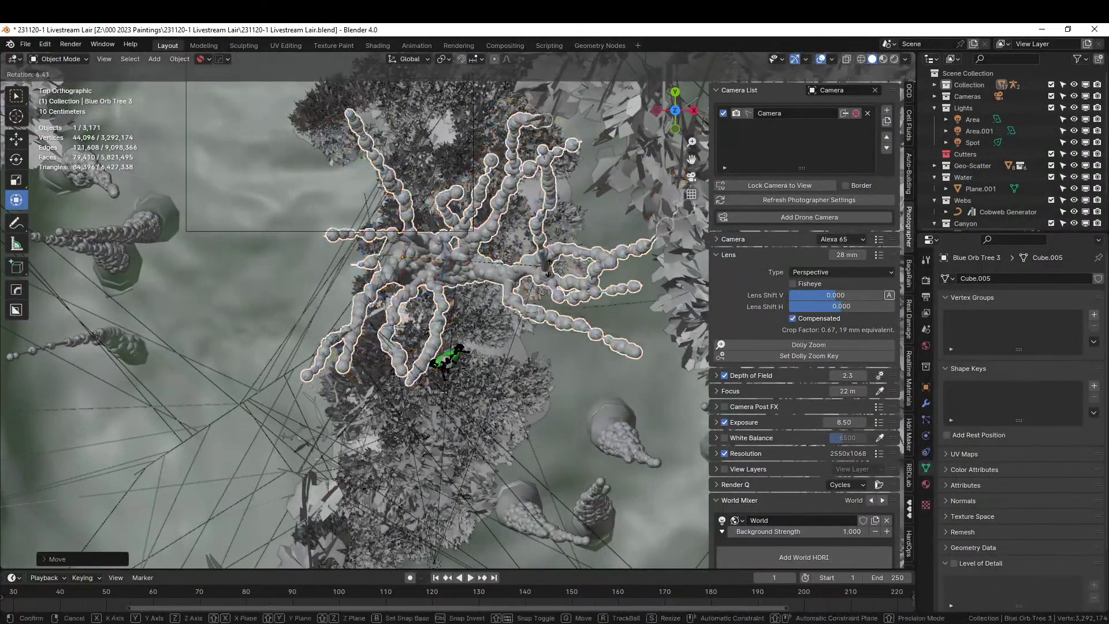
pyautogui.click(511, 300)
pyautogui.moveTo(511, 300); pyautogui.dragTo(459, 384, button='middle')
pyautogui.moveTo(460, 382); pyautogui.dragTo(487, 380)
pyautogui.press('KP_0')
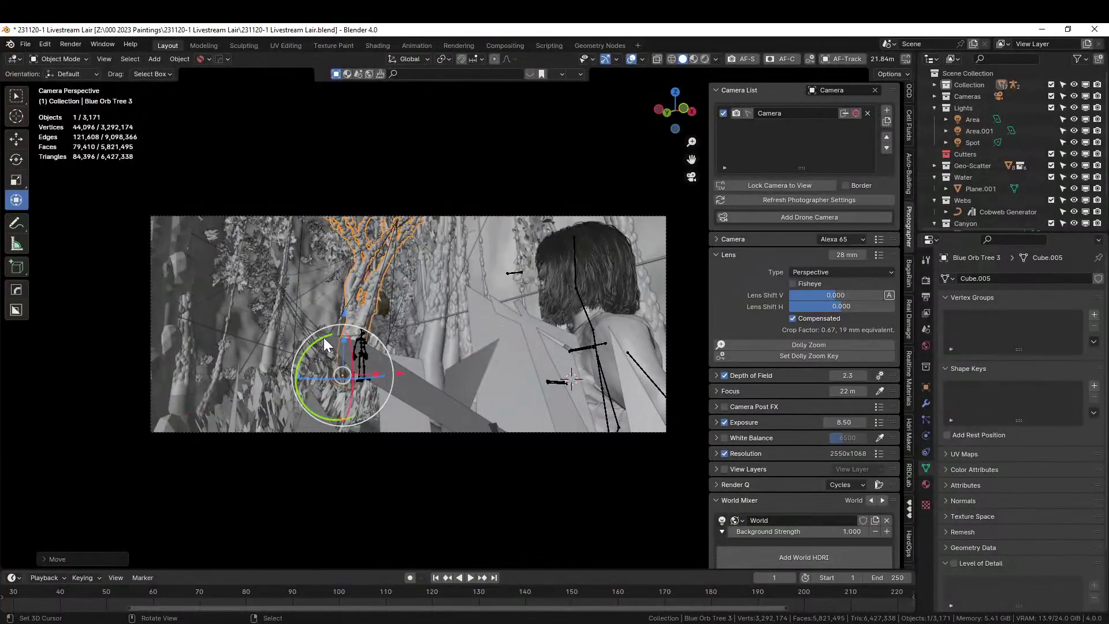
pyautogui.moveTo(324, 338); pyautogui.dragTo(369, 372)
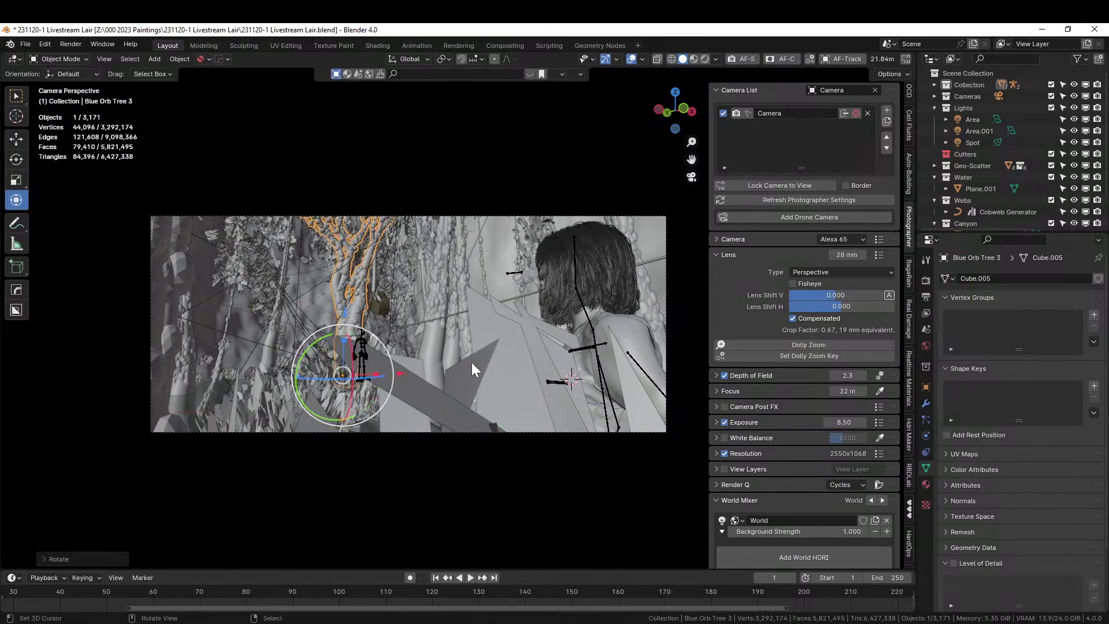
# Move the orb tree along X until it stands clear to the right of the distant figure and check it through the camera.
pyautogui.moveTo(472, 362); pyautogui.dragTo(411, 443, button='middle')
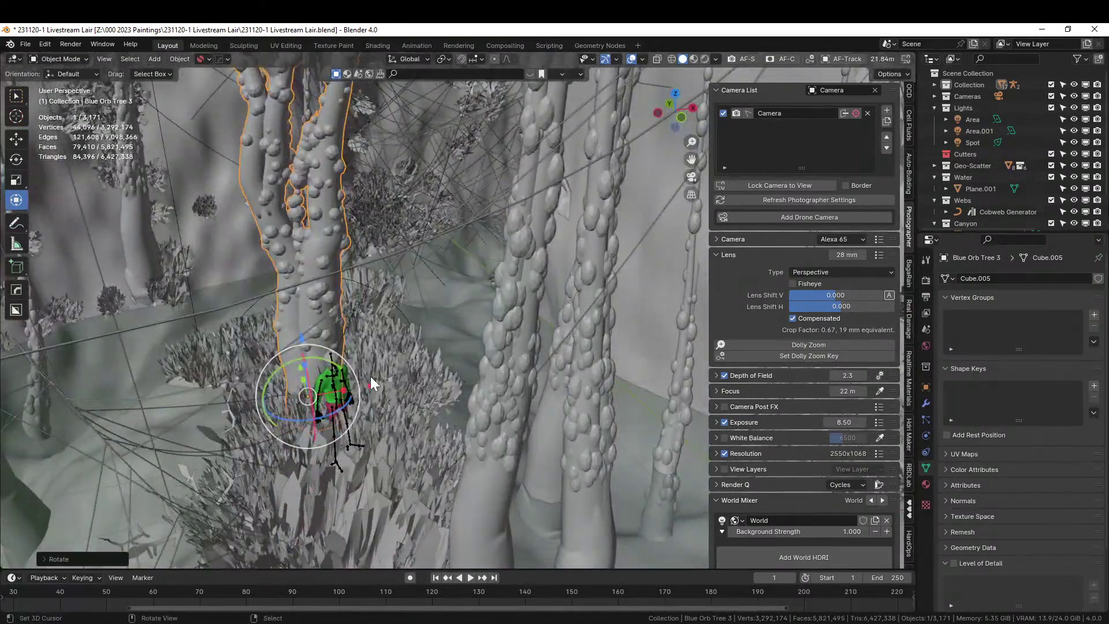
pyautogui.moveTo(369, 376); pyautogui.dragTo(457, 389)
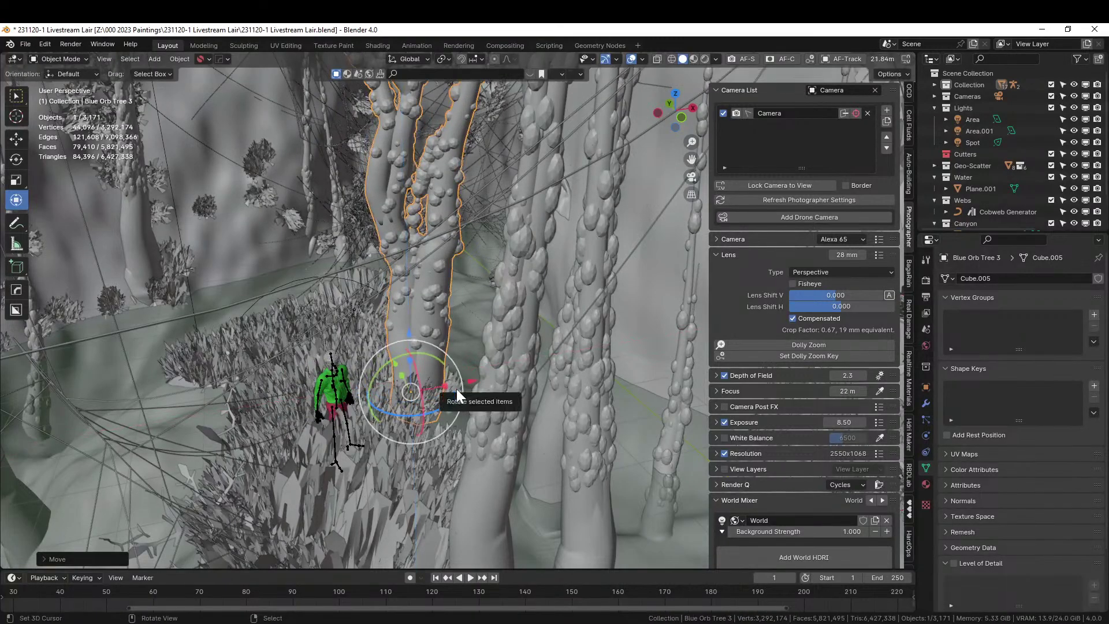
pyautogui.press('KP_0')
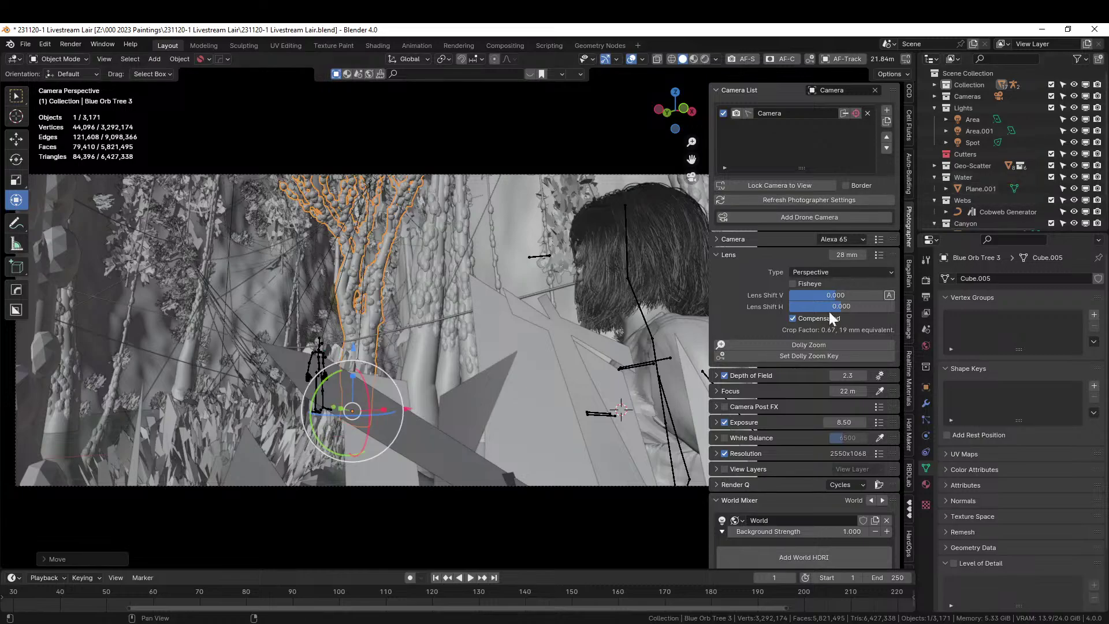
# In Geo-Scatter, hide the Grass Small, Grass Tall, Flowers and Small Branches systems of Biome 01 in the viewport.
pyautogui.scroll(-8, 910, 547)
pyautogui.click(910, 546)
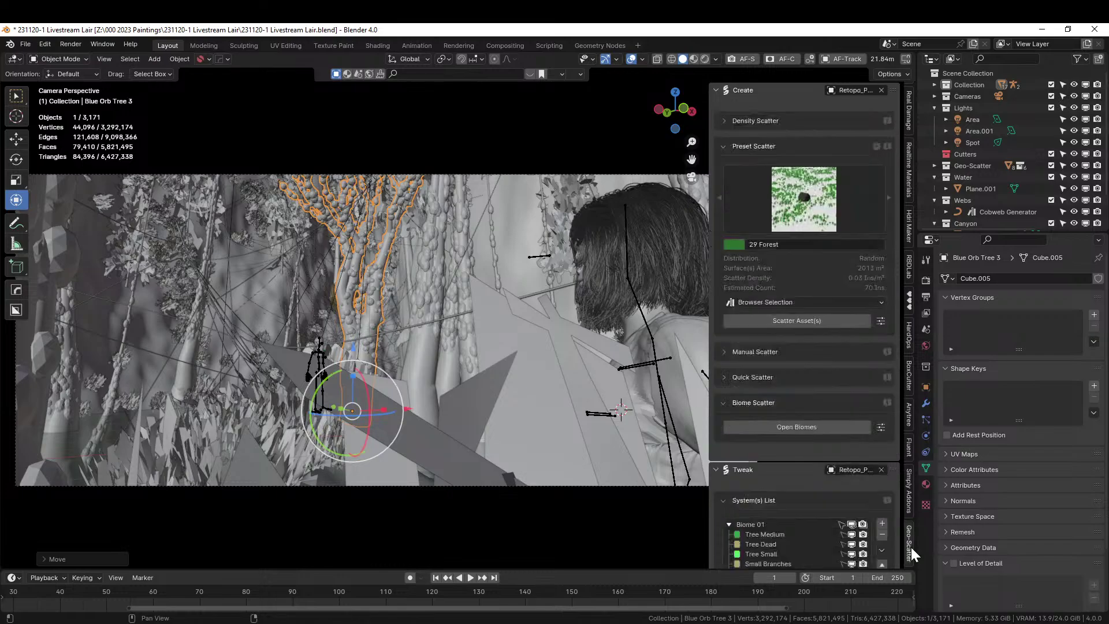
pyautogui.scroll(-3, 846, 515)
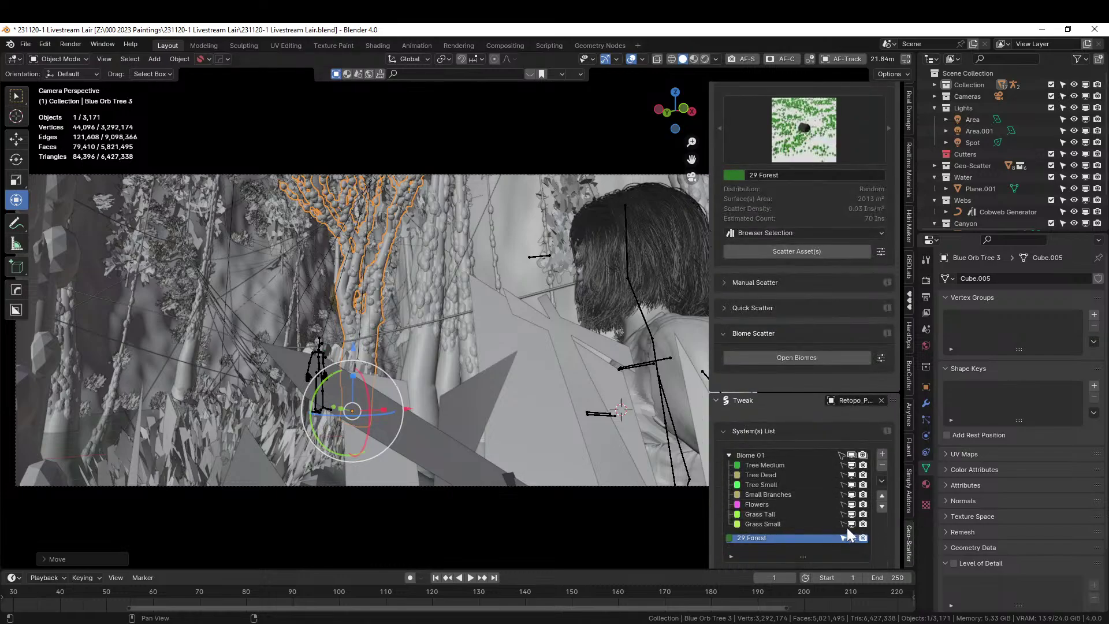
pyautogui.click(851, 523)
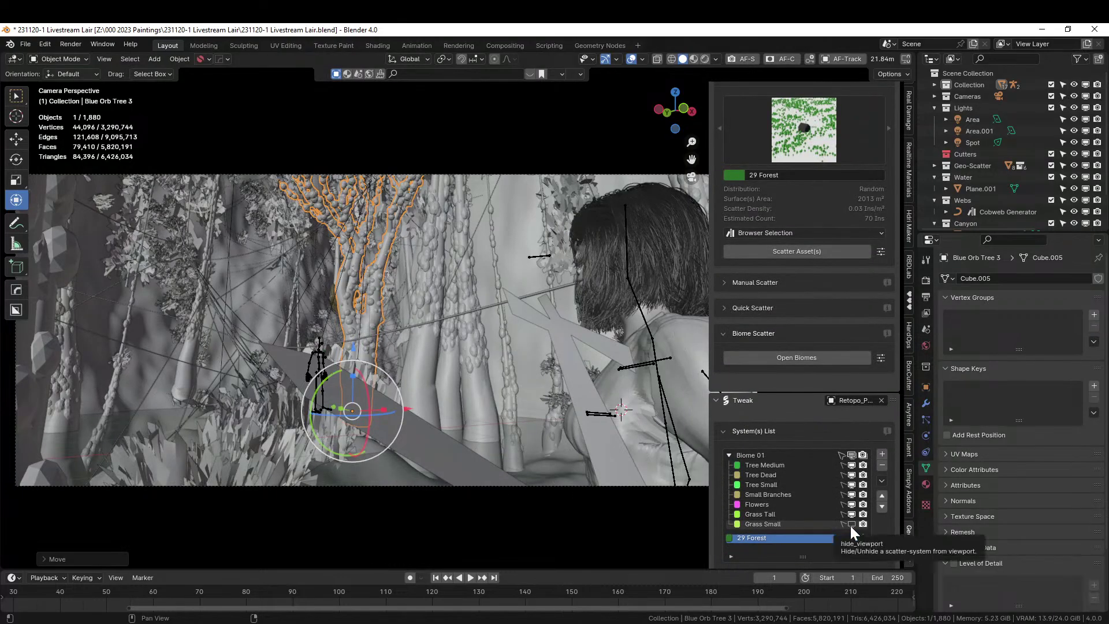
pyautogui.click(852, 514)
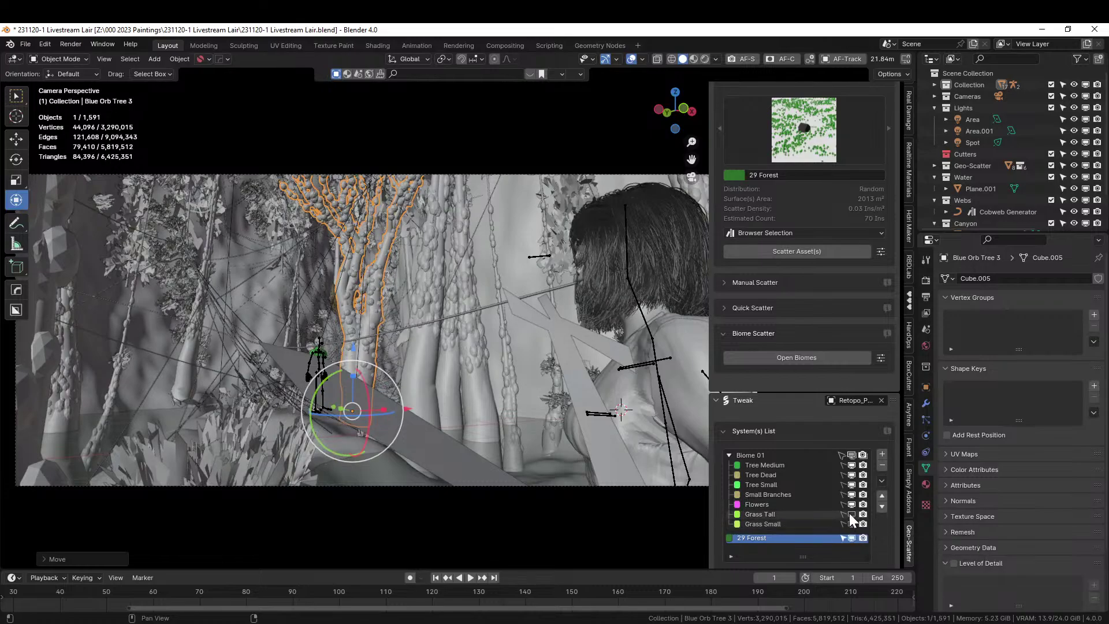
pyautogui.click(851, 504)
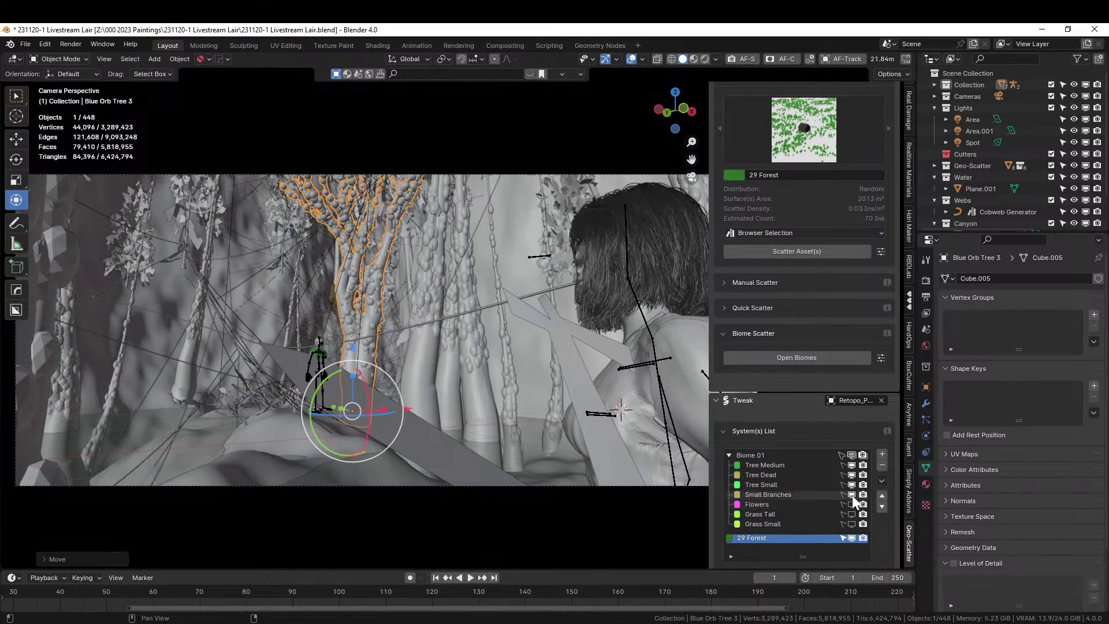
pyautogui.click(851, 494)
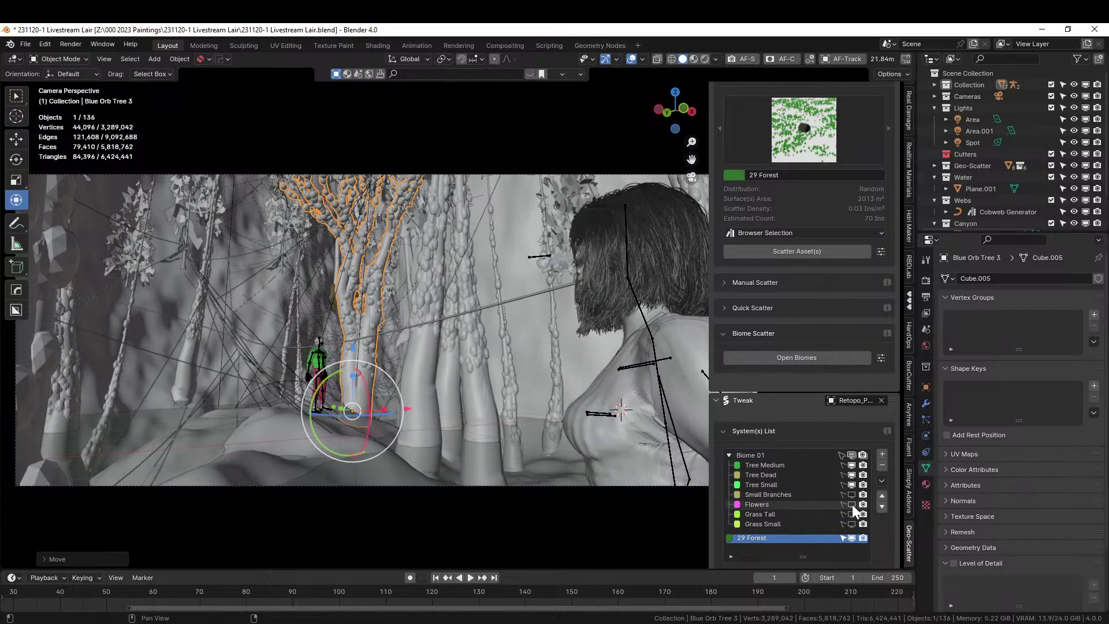
# Show the Flowers and Grass Tall scatter systems in the viewport again, keeping Grass Small and Small Branches hidden.
pyautogui.click(851, 504)
pyautogui.click(852, 515)
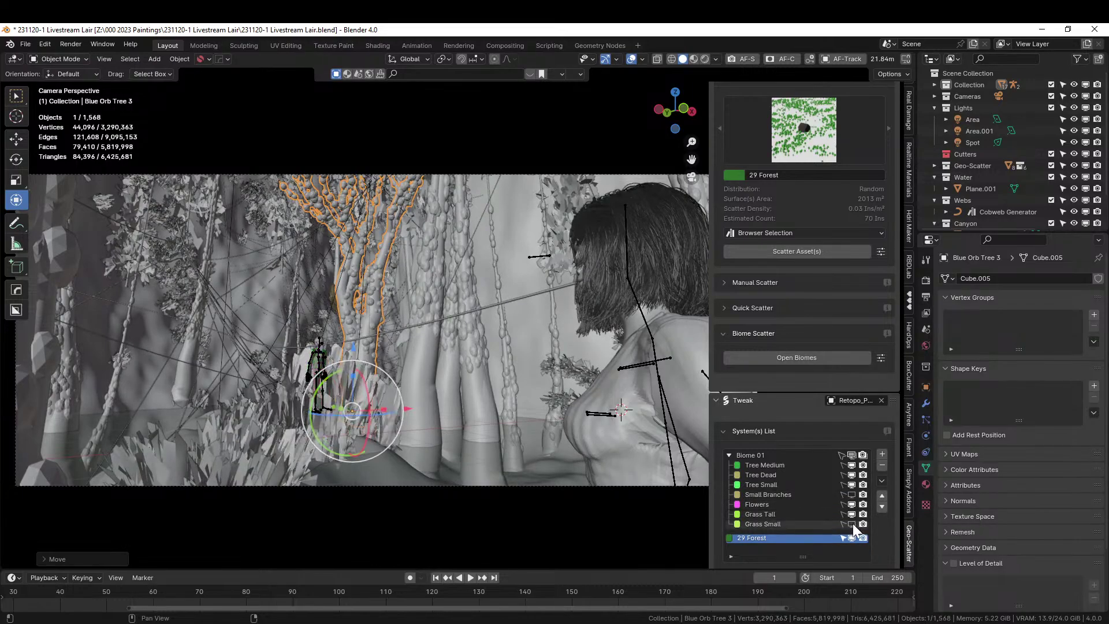
pyautogui.click(851, 524)
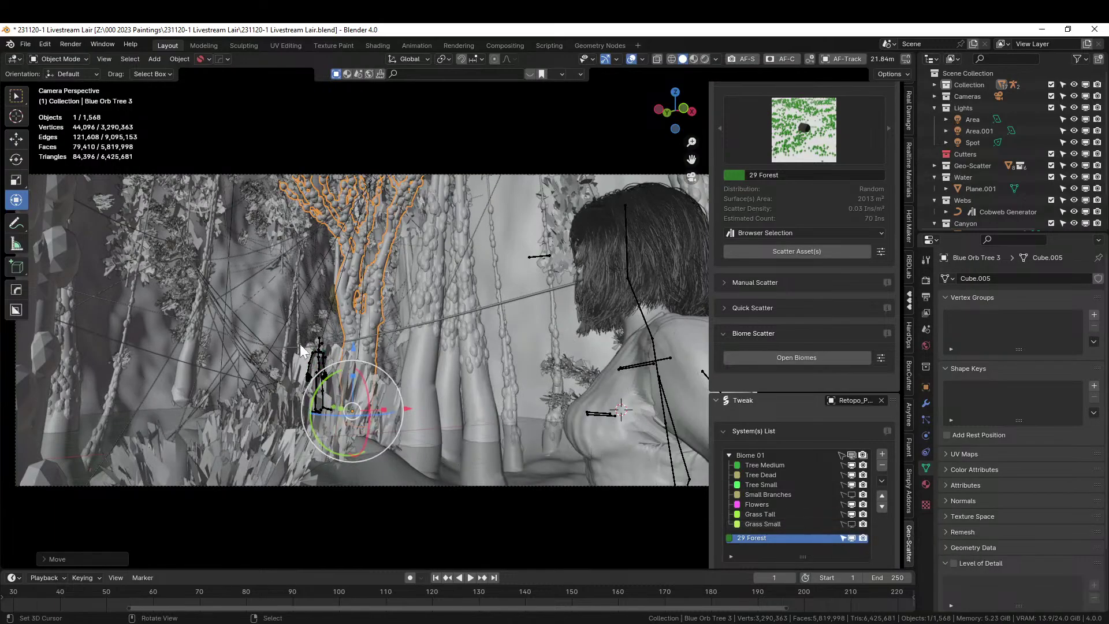
# With only the small Sphere ext object above the distant figure selected, save the file and preview the shot in rendered shading.
pyautogui.scroll(1, 328, 340)
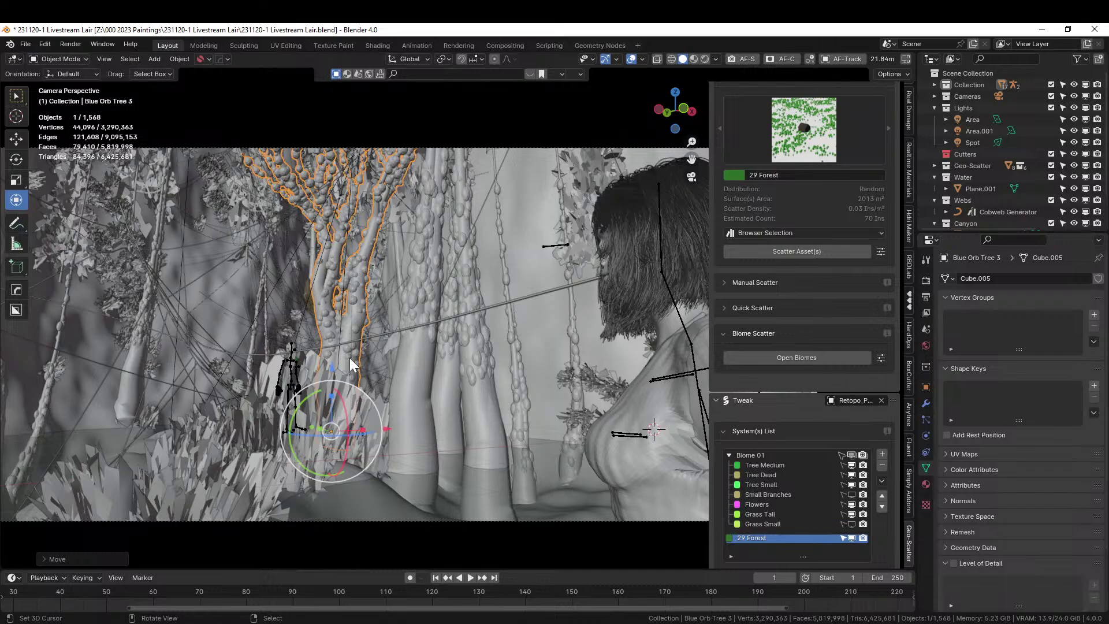
pyautogui.keyDown('shift'); pyautogui.click(298, 261); pyautogui.keyUp('shift')
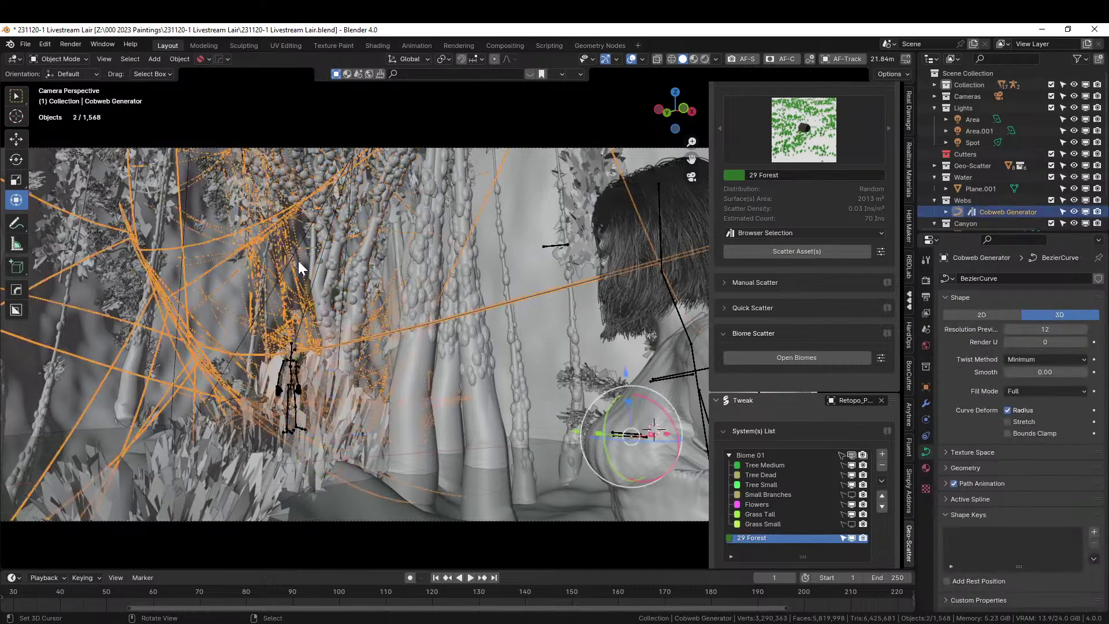
pyautogui.click(297, 262)
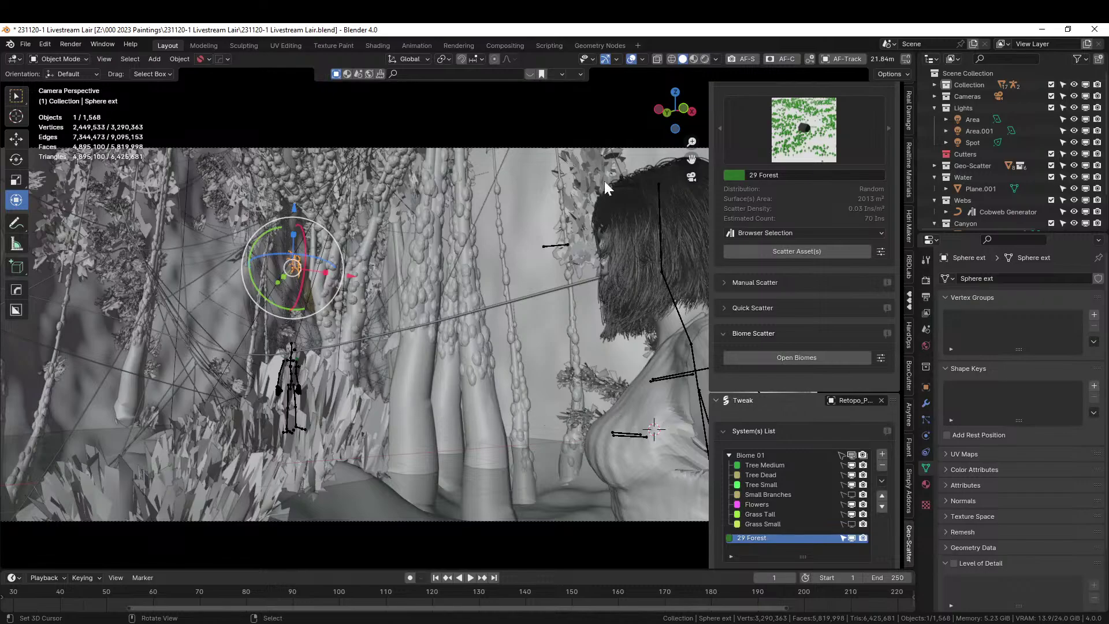
pyautogui.hotkey('ctrl', 's')
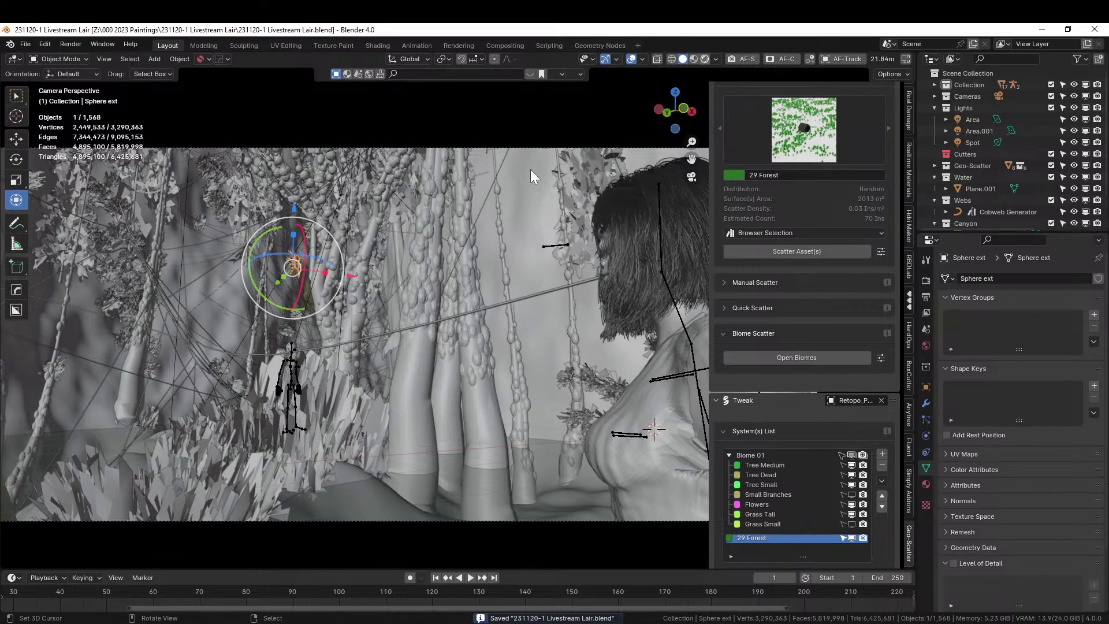
pyautogui.press('z')
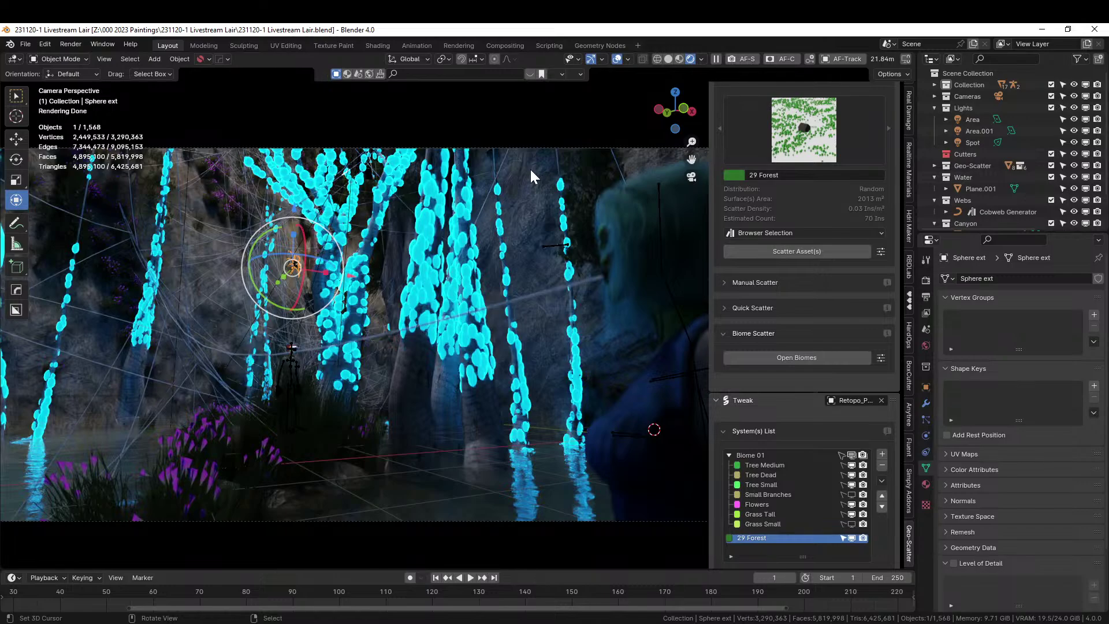
# Compare the shot with Grass Small shown and hidden, and remove the Grass Small scatter system from Biome 01.
pyautogui.scroll(-1, 330, 329)
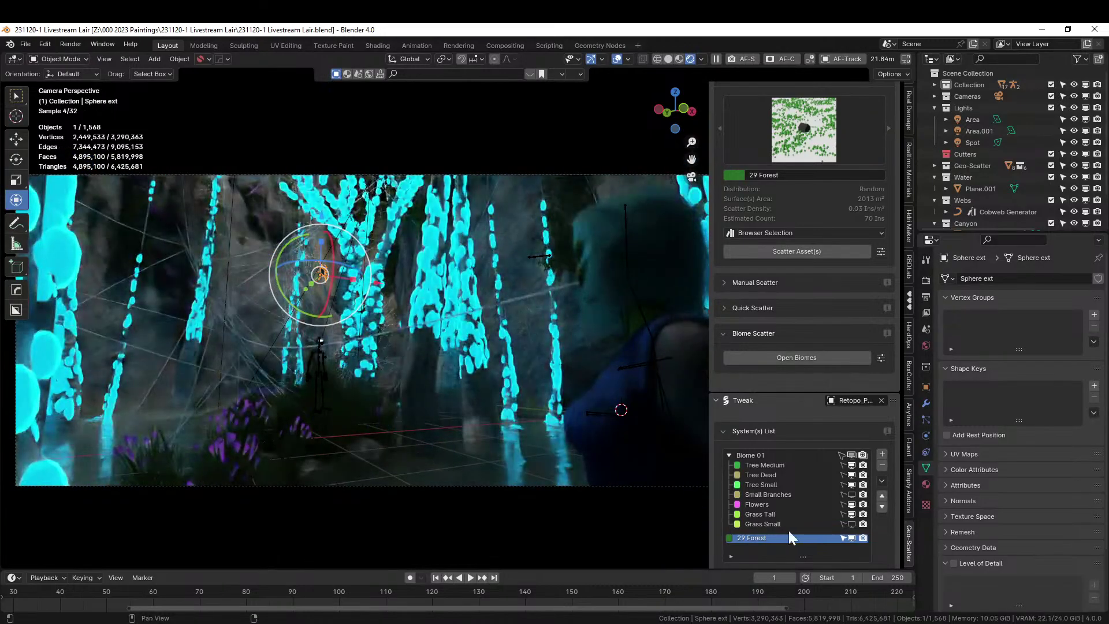
pyautogui.click(853, 524)
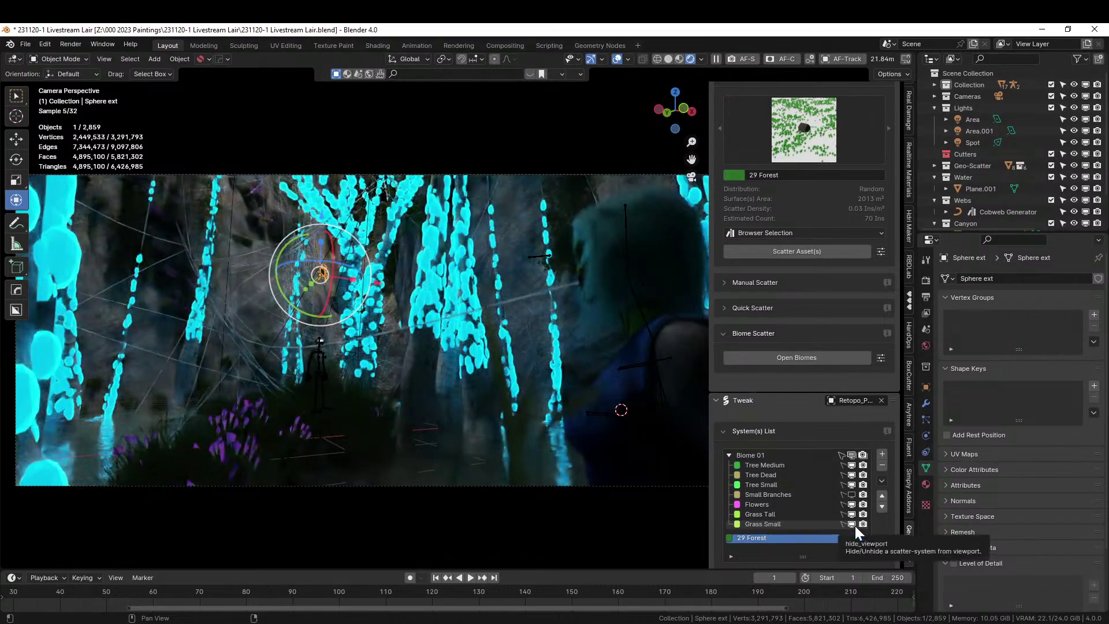
pyautogui.click(855, 526)
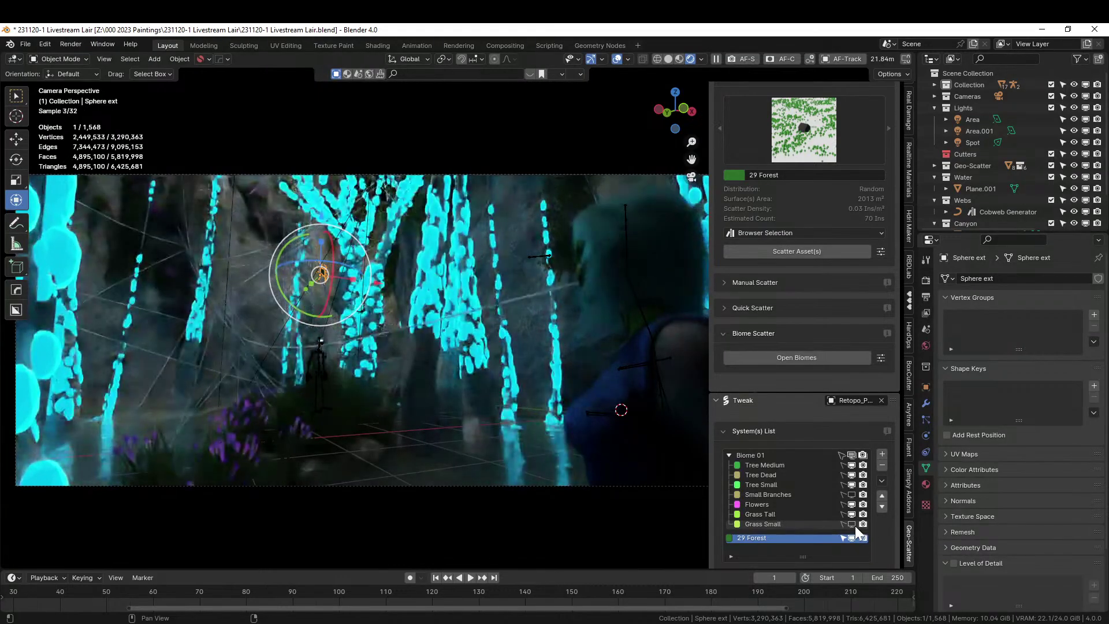
pyautogui.click(761, 525)
pyautogui.scroll(-5, 790, 483)
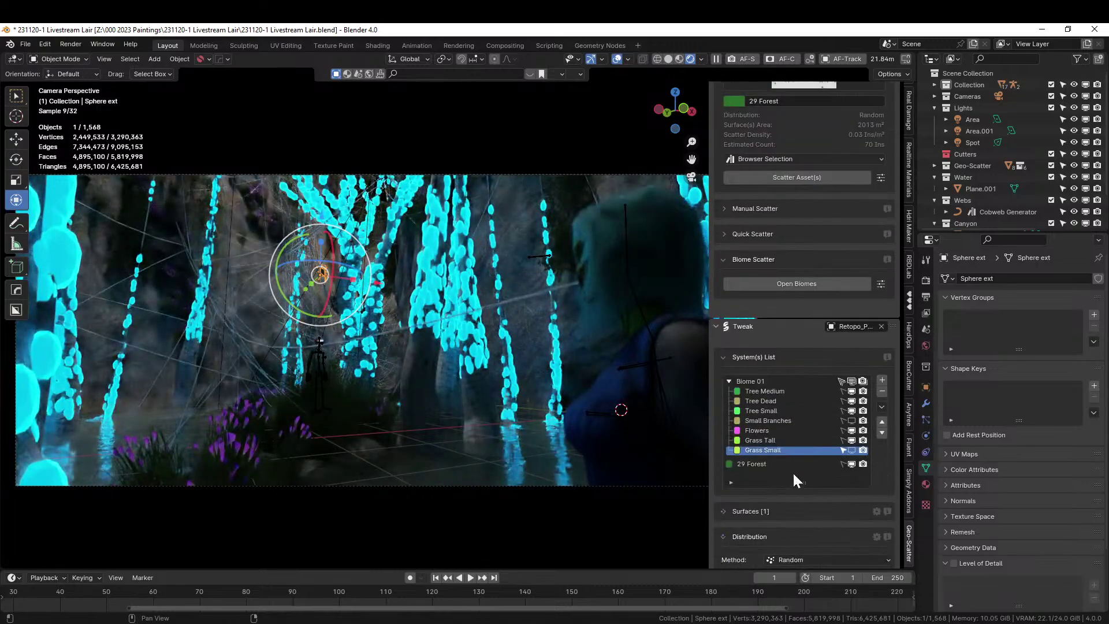
pyautogui.click(882, 391)
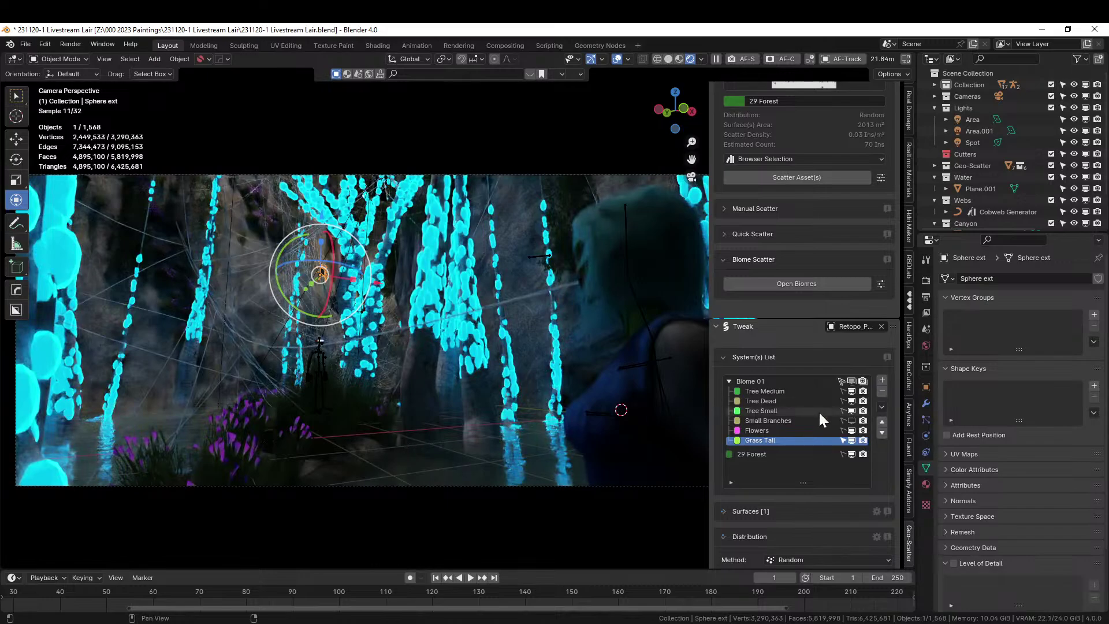
# Show the Small Branches scatter system in the viewport again and save the file.
pyautogui.click(852, 422)
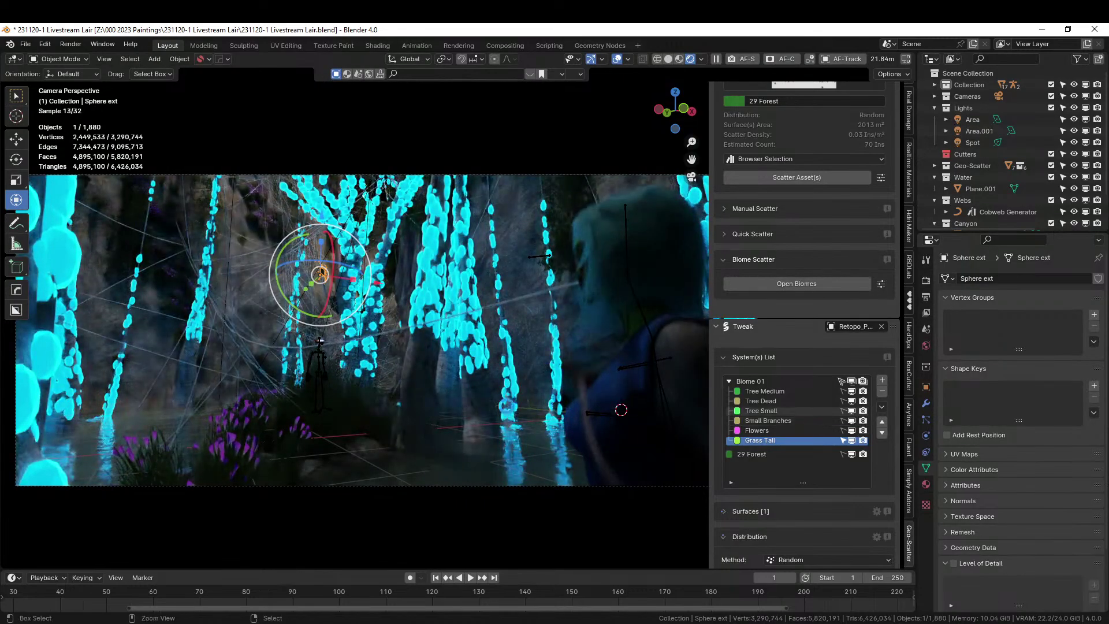
pyautogui.hotkey('ctrl', 's')
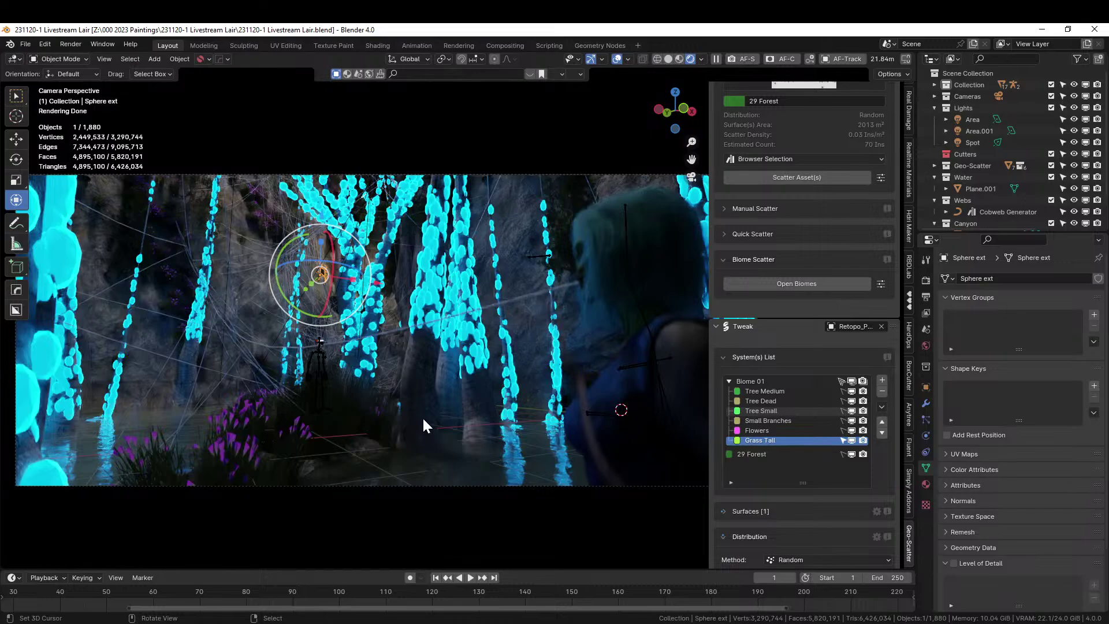
pyautogui.scroll(-2, 390, 404)
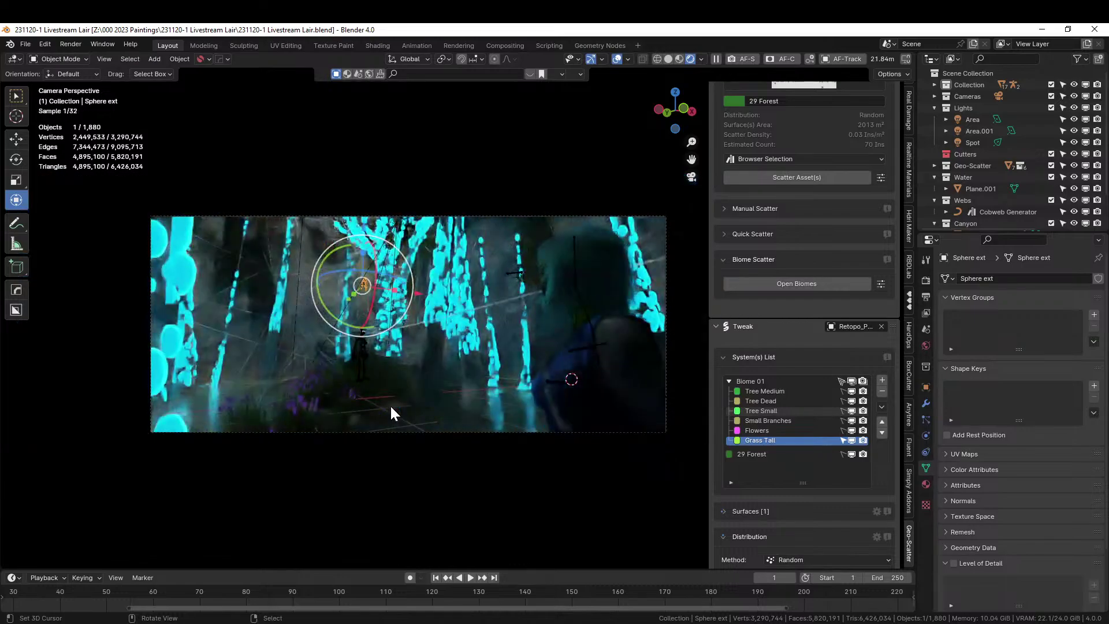
# Open the Cobweb Generator curve in Edit Mode with solid shading, activate the Transform tool and clear the point selection.
pyautogui.click(472, 307)
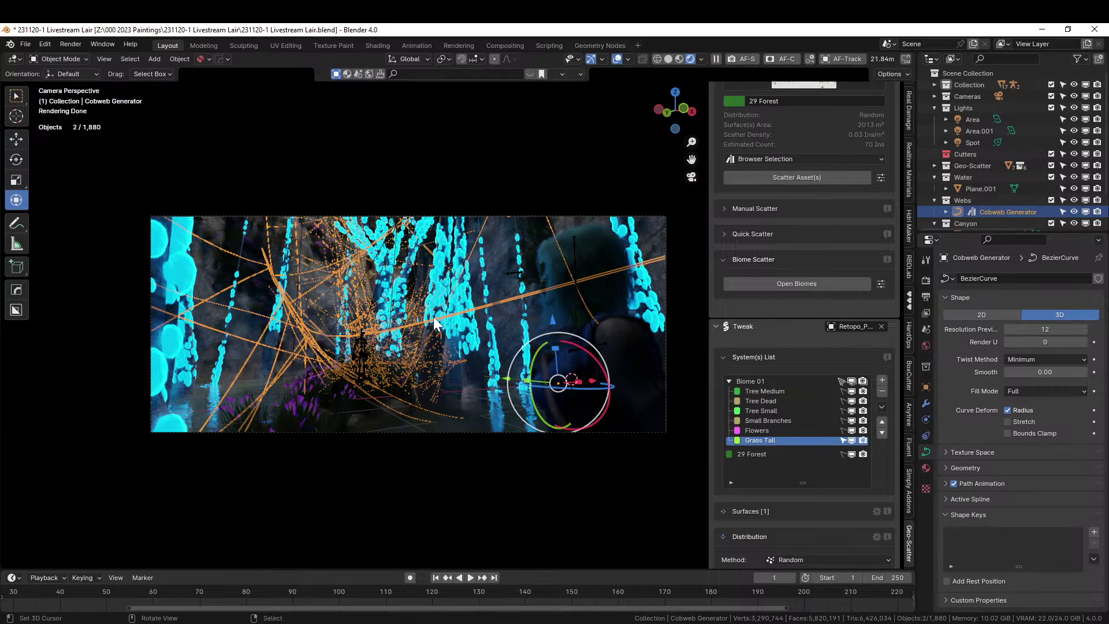
pyautogui.click(670, 58)
pyautogui.press('Tab')
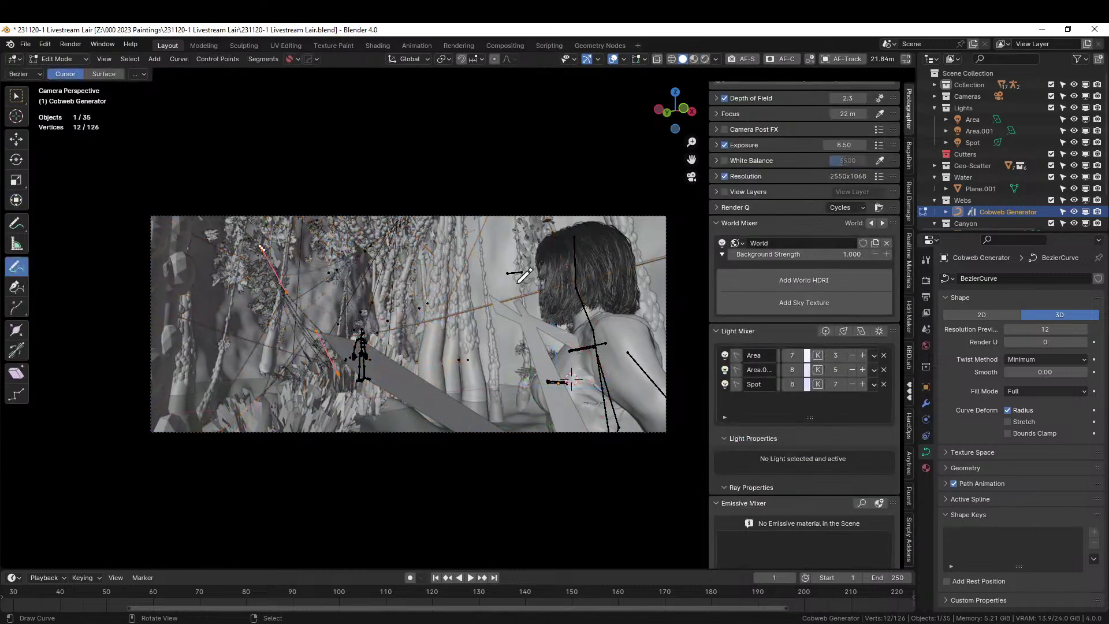
pyautogui.moveTo(512, 284); pyautogui.dragTo(820, 290, button='middle')
pyautogui.moveTo(745, 323); pyautogui.dragTo(678, 329, button='middle')
pyautogui.moveTo(595, 366); pyautogui.dragTo(631, 325, button='middle')
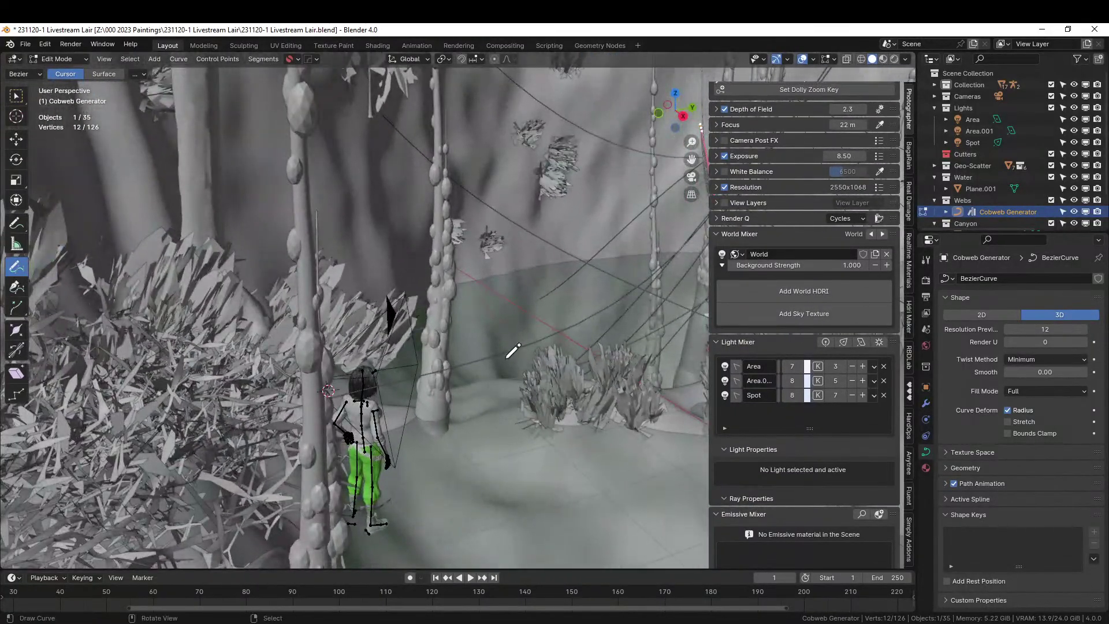
pyautogui.click(16, 200)
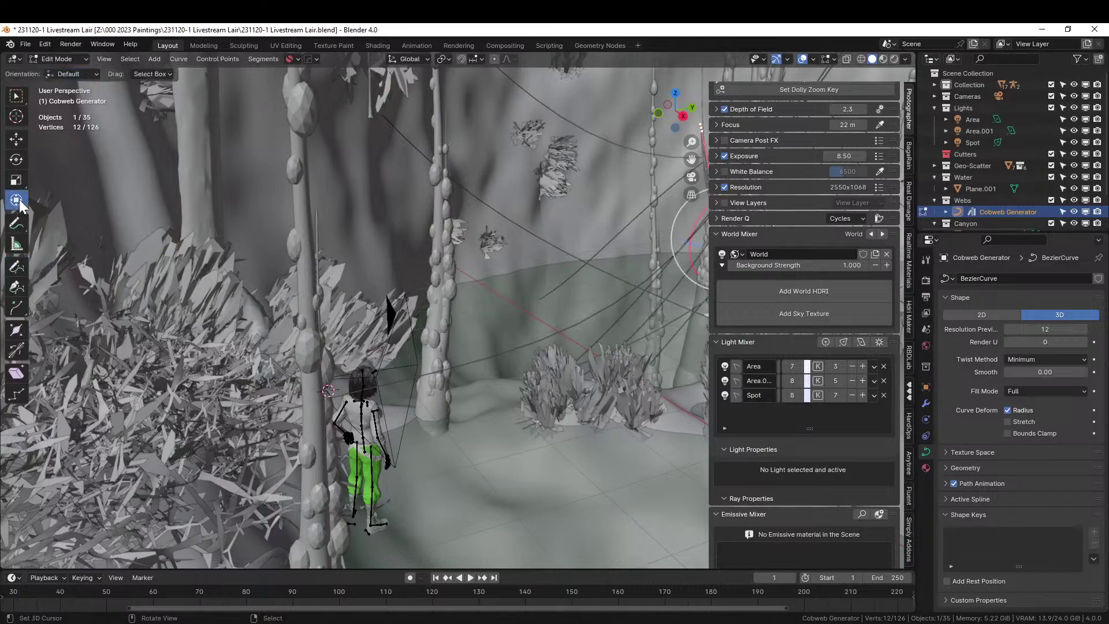
pyautogui.click(414, 379)
pyautogui.scroll(-2, 714, 253)
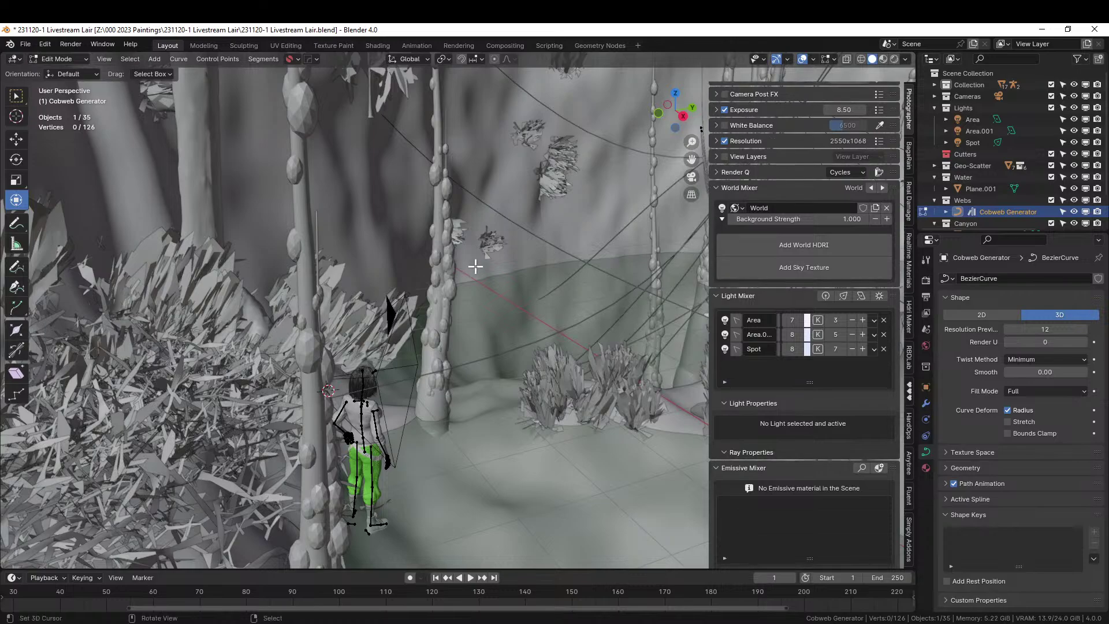
# Isolate the cobweb curve in local view, raise one upper control point about 0.35 m along Z, and save after a camera check.
pyautogui.moveTo(478, 262); pyautogui.dragTo(587, 336, button='middle')
pyautogui.press('KP_Divide')
pyautogui.click(391, 199)
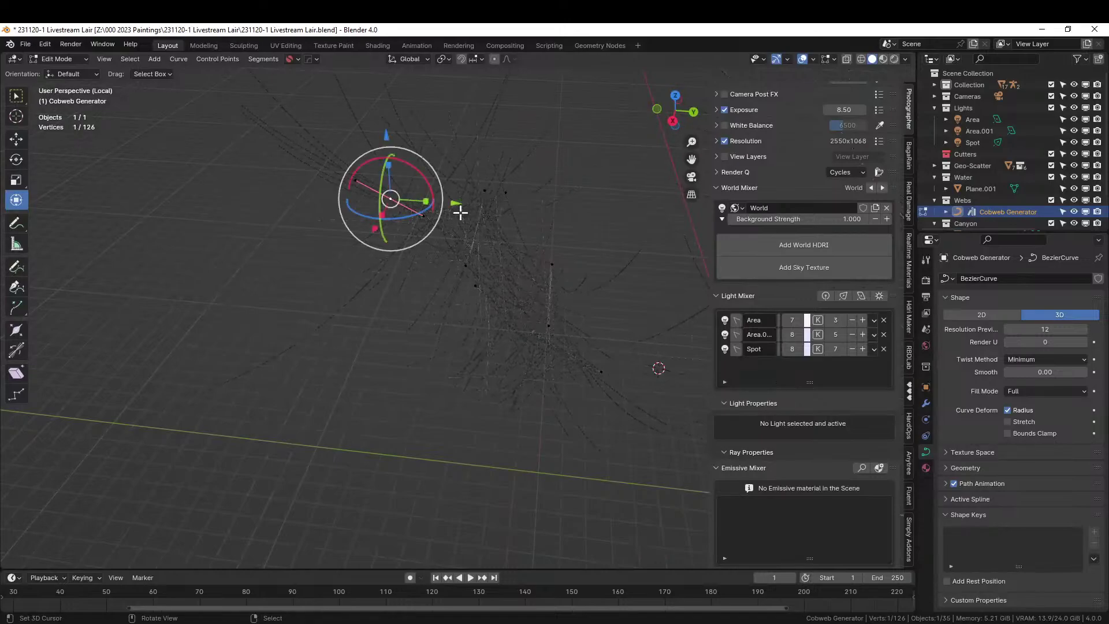
pyautogui.press('g')
pyautogui.press('z')
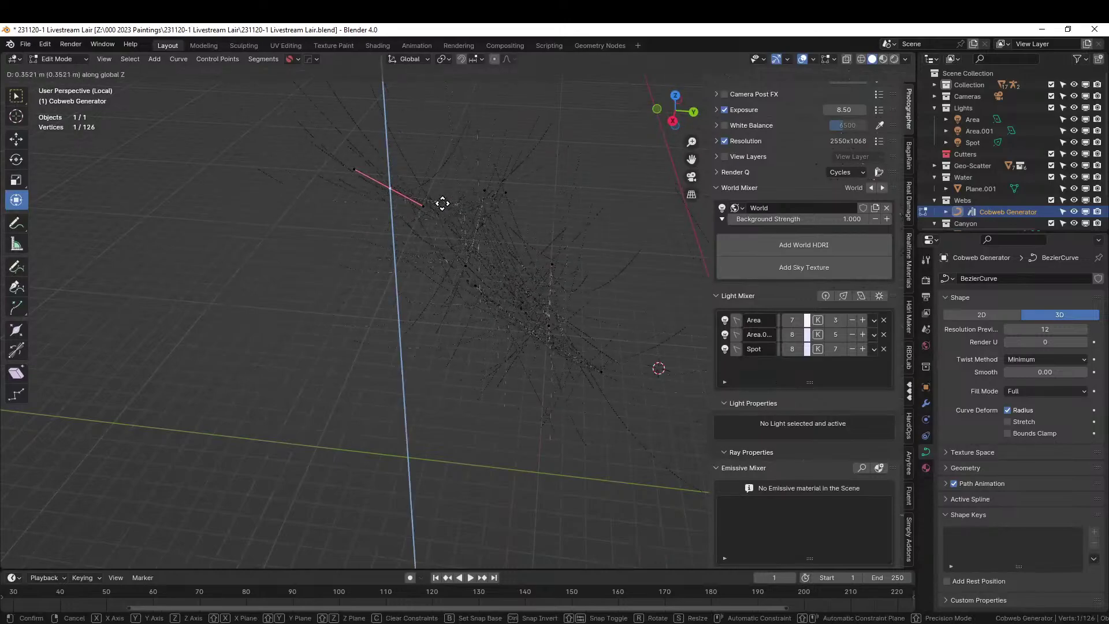
pyautogui.click(441, 202)
pyautogui.press('KP_0')
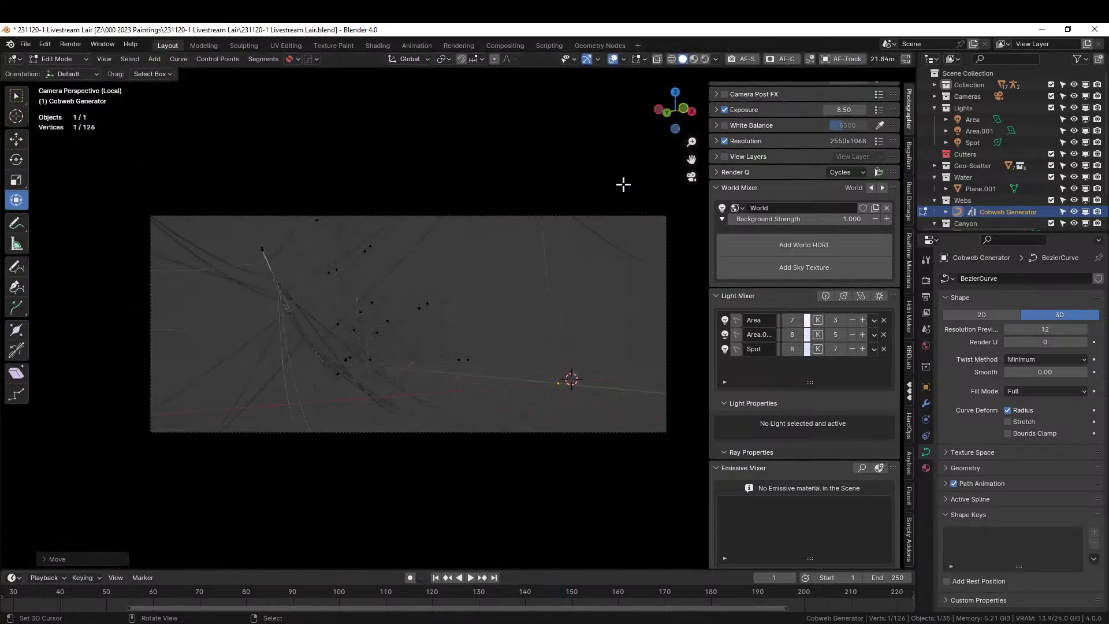
pyautogui.press('ctrl')
pyautogui.hotkey('ctrl', 's')
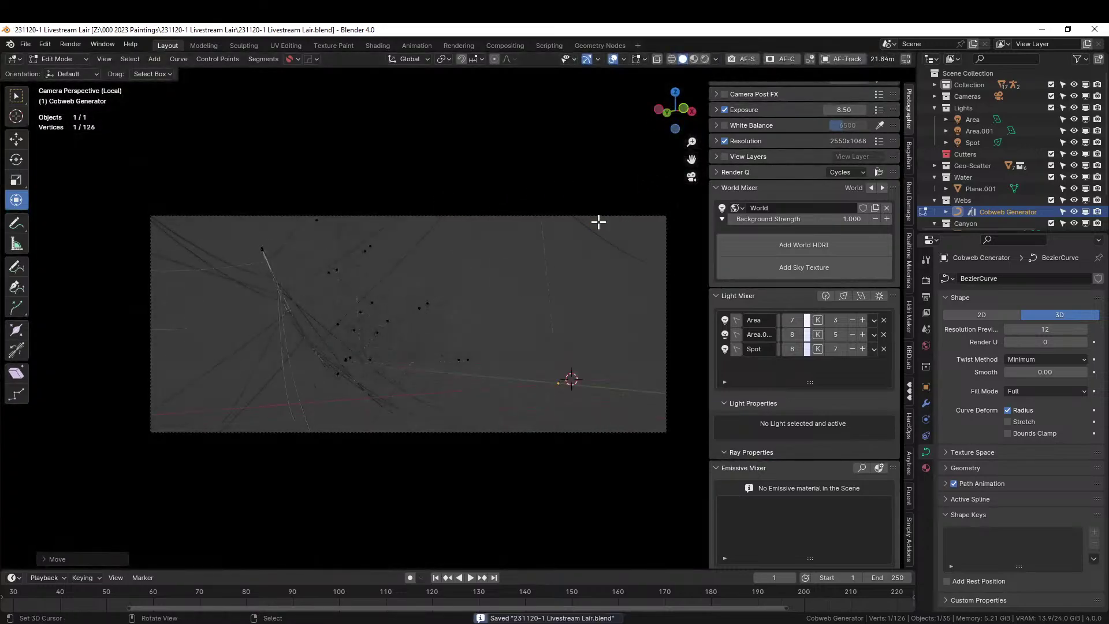
# Bring the whole scene back around the cobweb, adjust the selected control point along Z again and save the file.
pyautogui.press('KP_Divide')
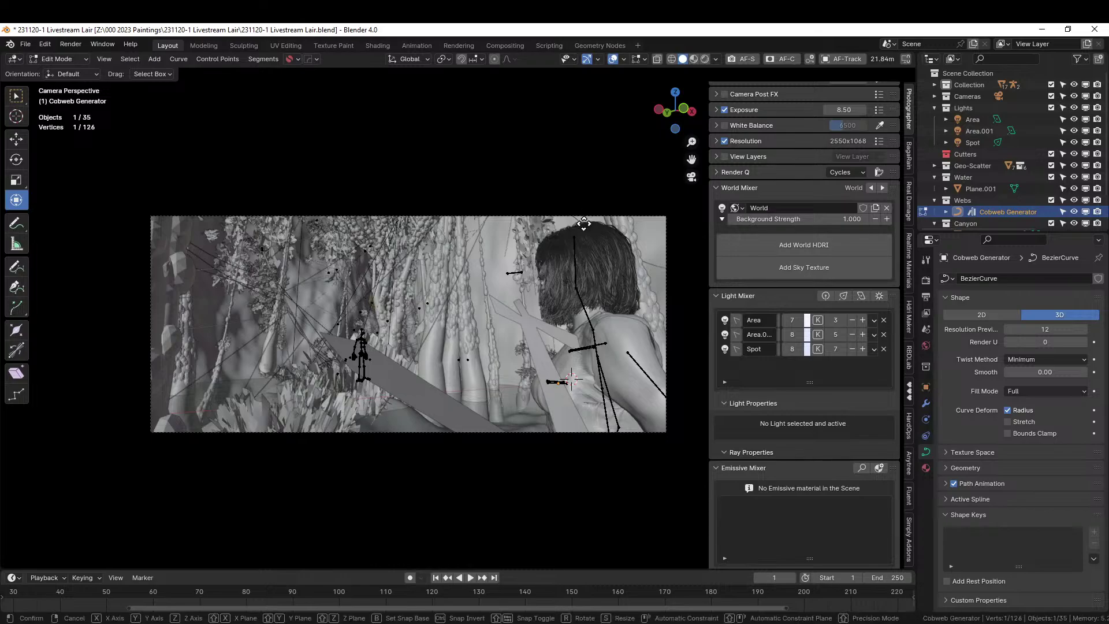
pyautogui.press('g')
pyautogui.press('z')
pyautogui.click(580, 249)
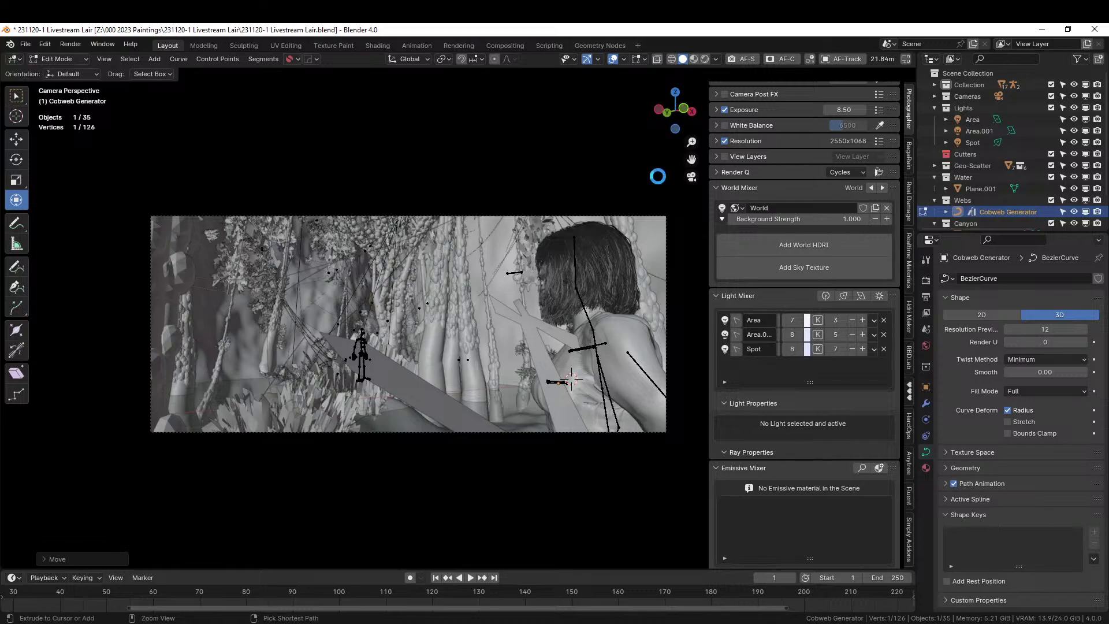
pyautogui.hotkey('ctrl', 's')
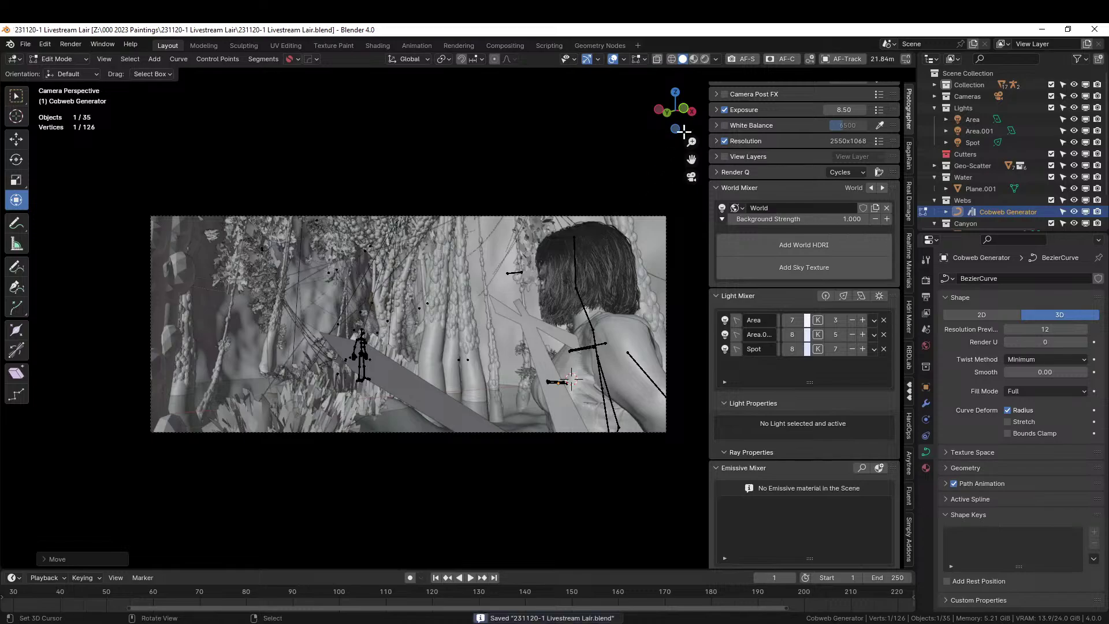
# Preview the shot in rendered shading, open the cobweb's Webs material settings and save the file.
pyautogui.click(702, 56)
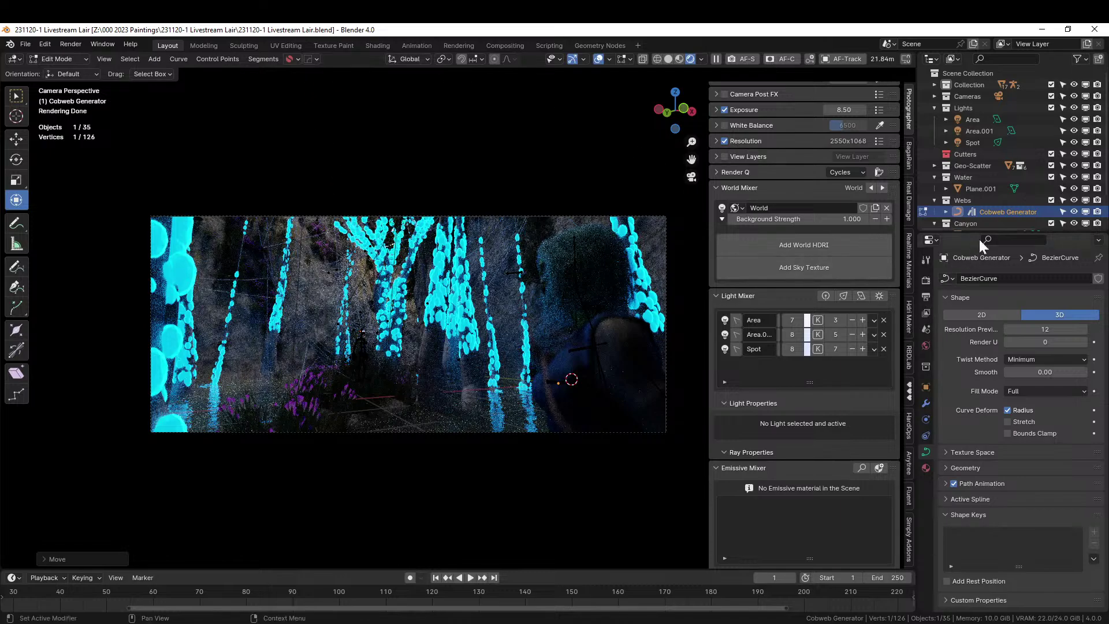
pyautogui.click(926, 467)
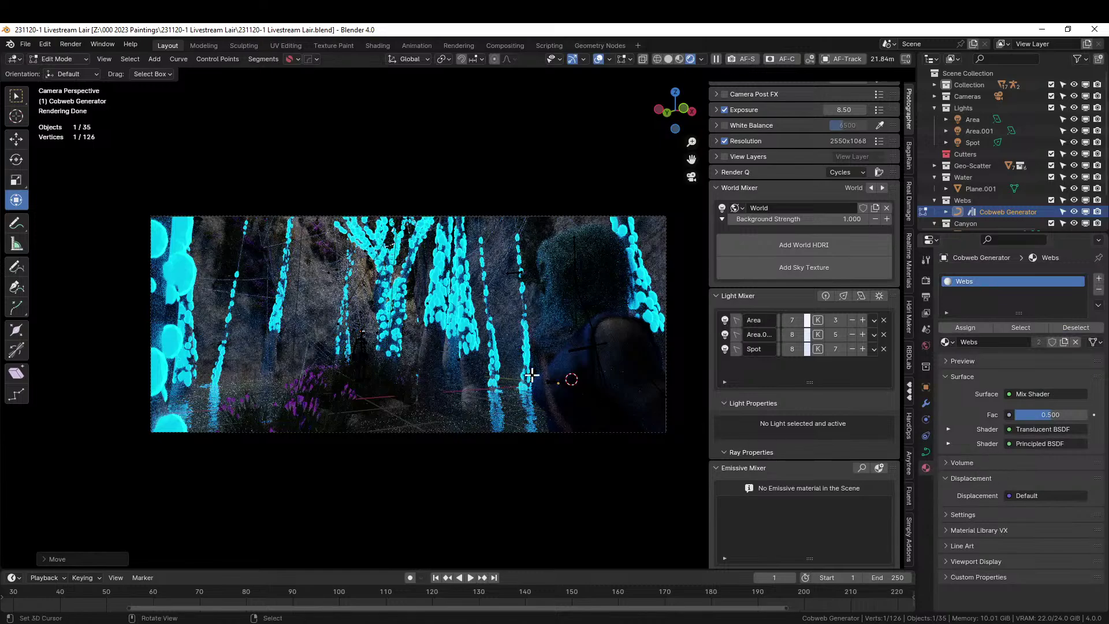
pyautogui.hotkey('ctrl', 's')
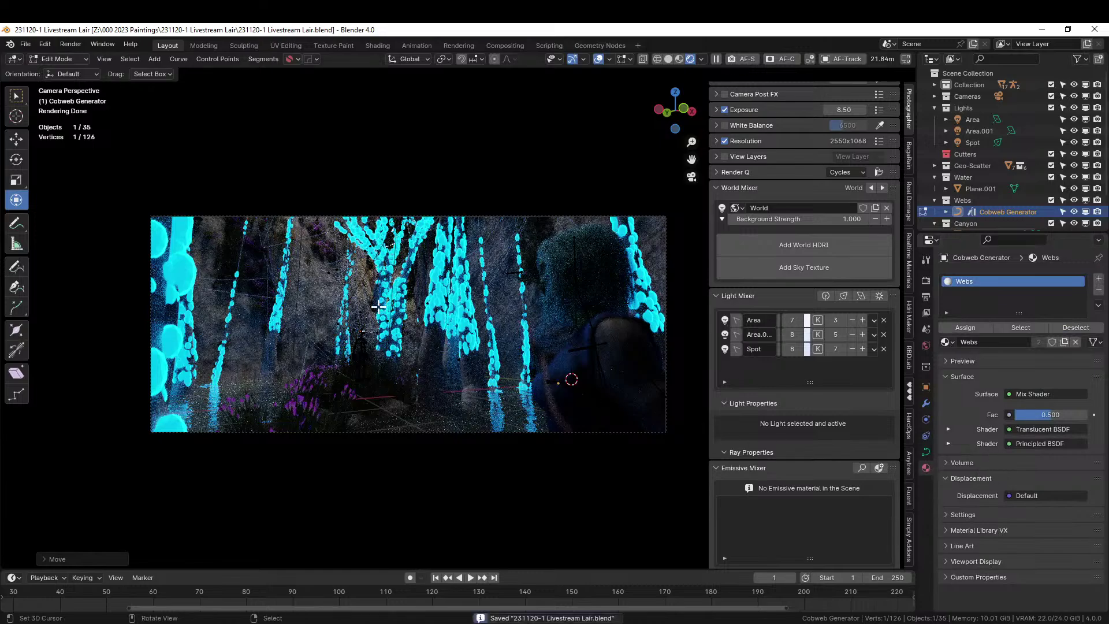
# Switch to the Shading workspace with the Webs material nodes in view and the camera frame fitted to the viewport.
pyautogui.click(384, 45)
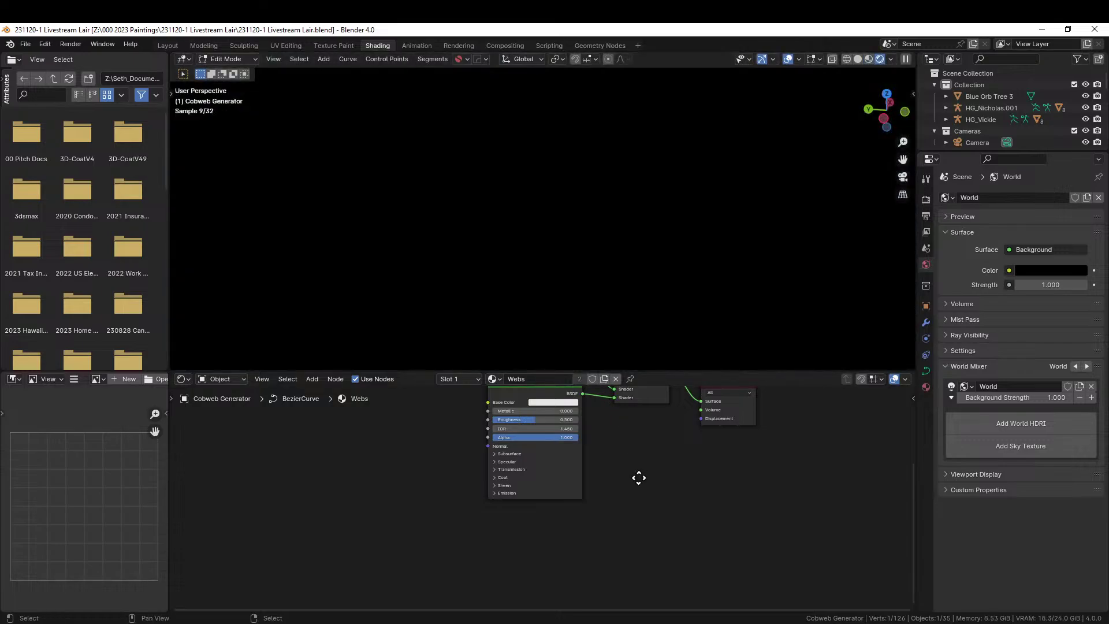
pyautogui.scroll(3, 635, 462)
pyautogui.scroll(1, 611, 530)
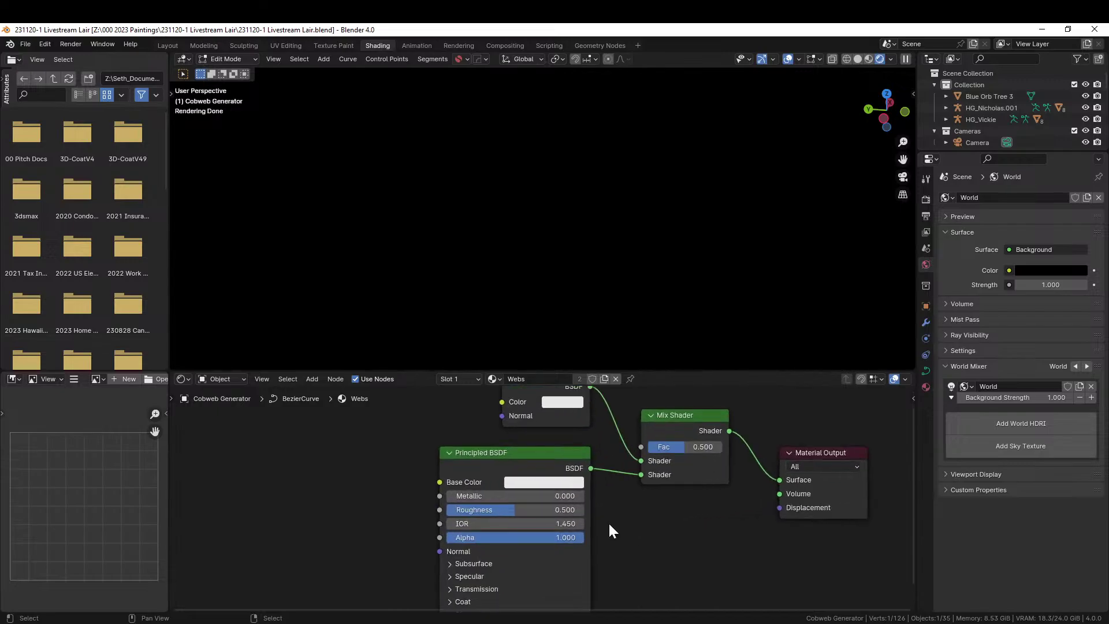
pyautogui.moveTo(609, 521)
pyautogui.mouseDown(button='middle')
pyautogui.moveTo(612, 567)
pyautogui.moveTo(595, 535)
pyautogui.mouseUp(button='middle')
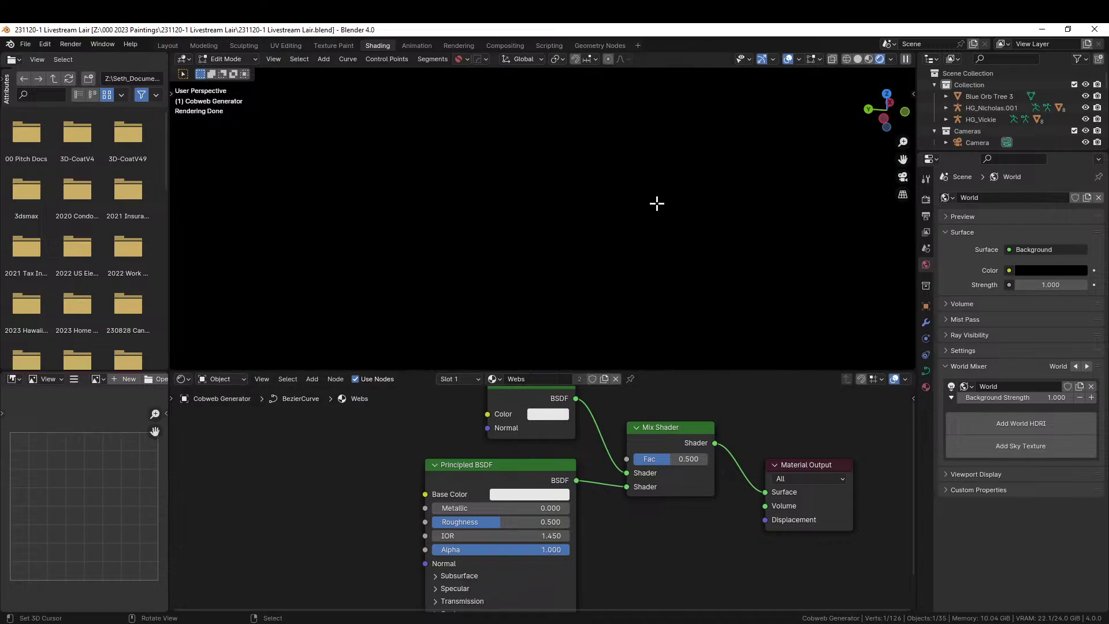
pyautogui.press('KP_0')
pyautogui.press('Home')
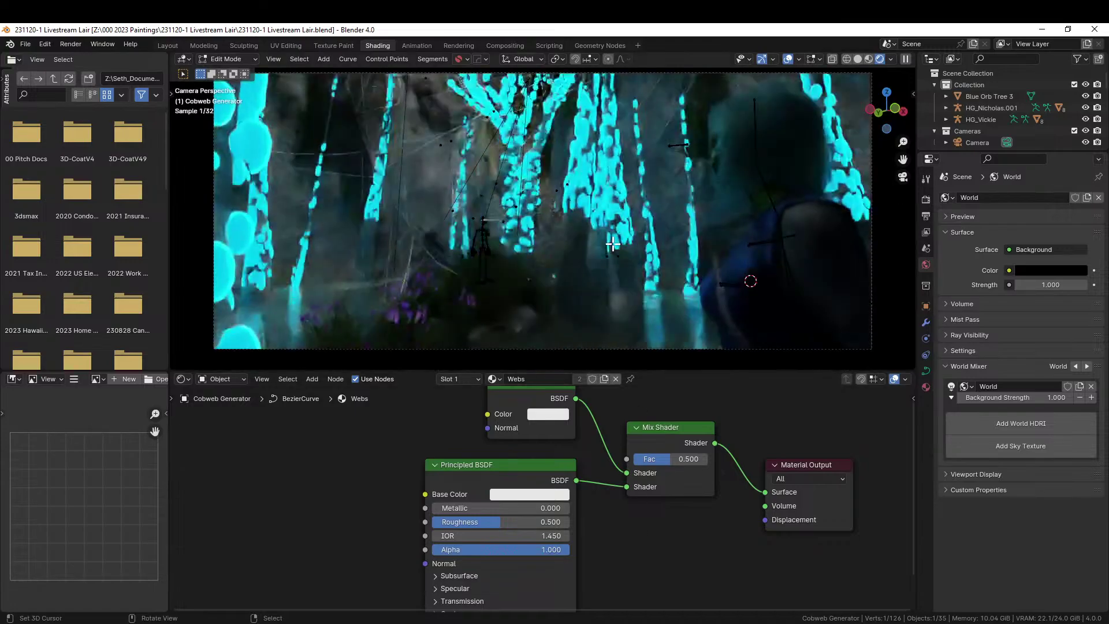
# Return to Object Mode, check the webs without their selection outline, and reselect the Cobweb Generator.
pyautogui.press('Tab')
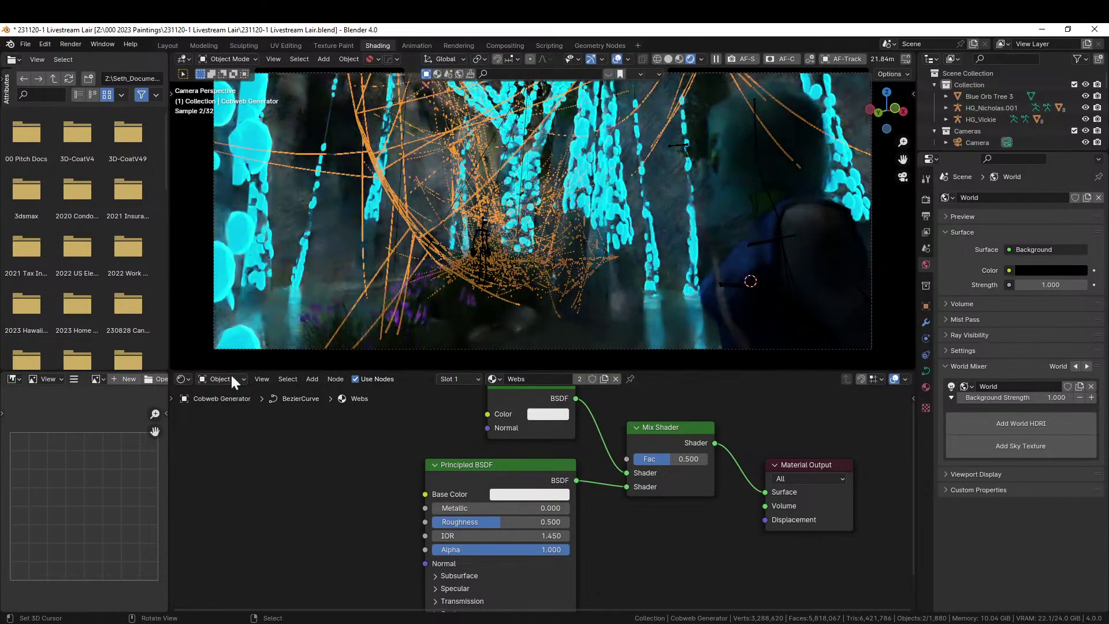
pyautogui.click(258, 239)
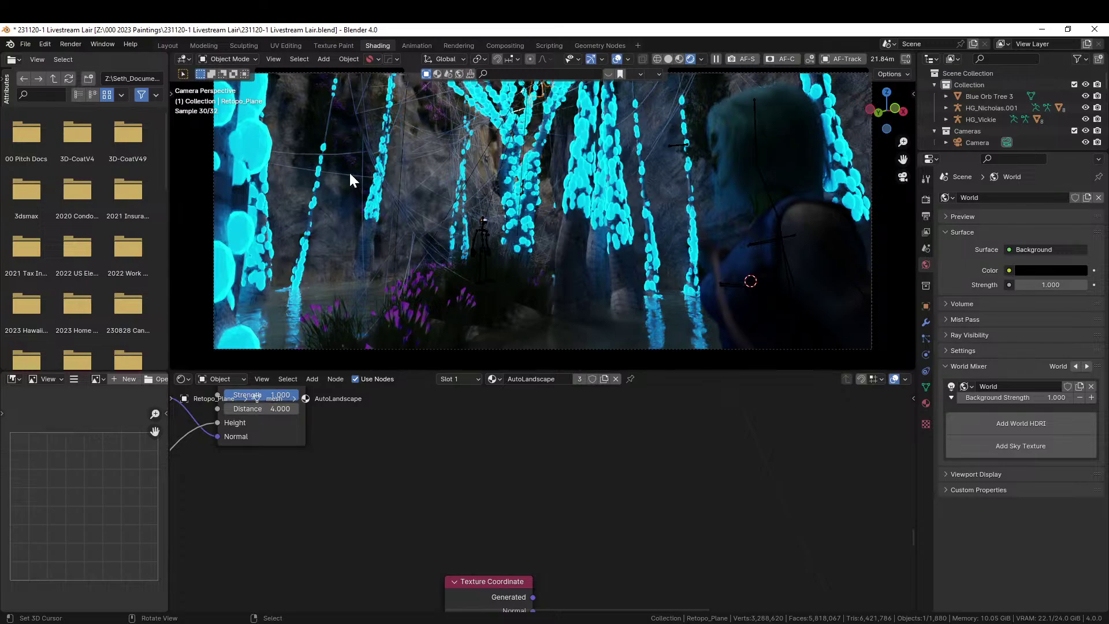
pyautogui.click(414, 220)
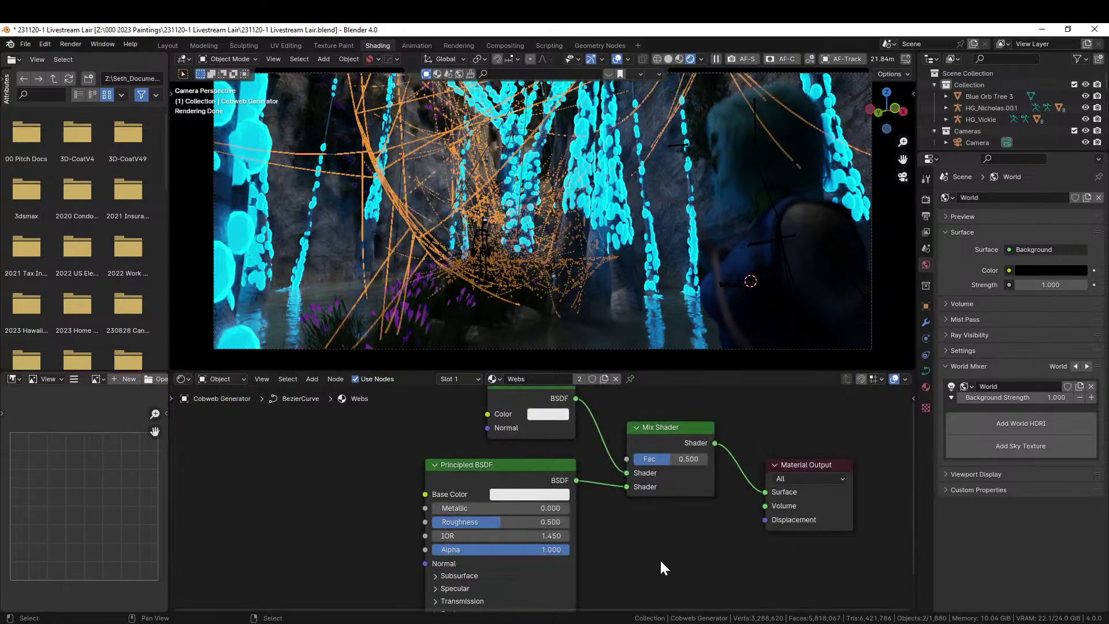
# Set the Webs material's Mix Shader factor to 0.225 and select Retopo_Plane instead of the cobweb to judge the result.
pyautogui.moveTo(660, 559); pyautogui.dragTo(679, 525, button='middle')
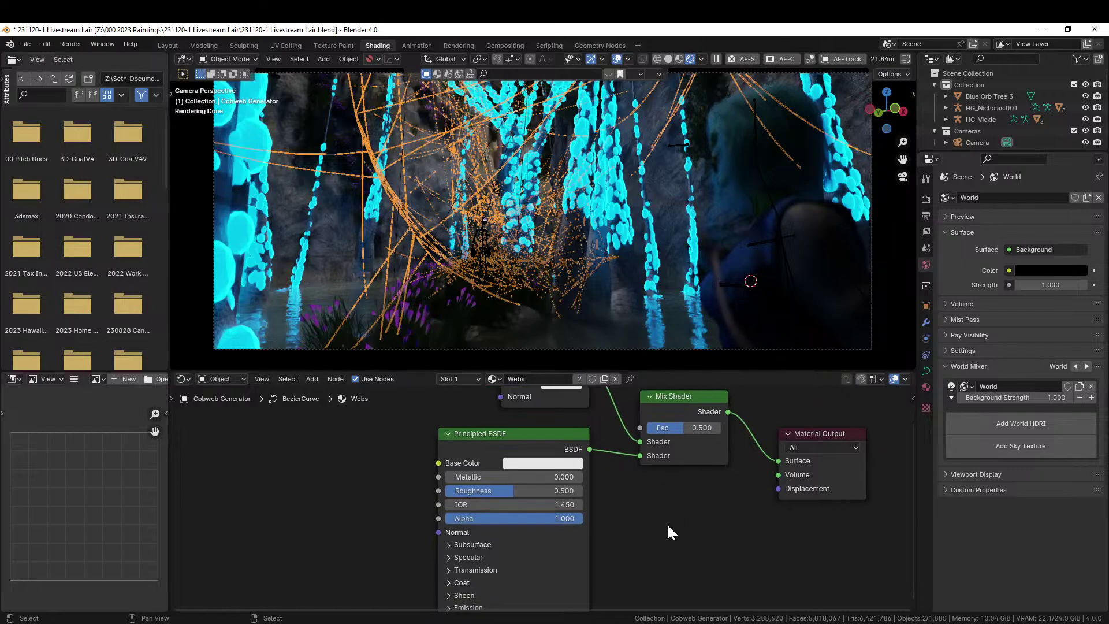
pyautogui.moveTo(669, 531); pyautogui.dragTo(676, 491, button='middle')
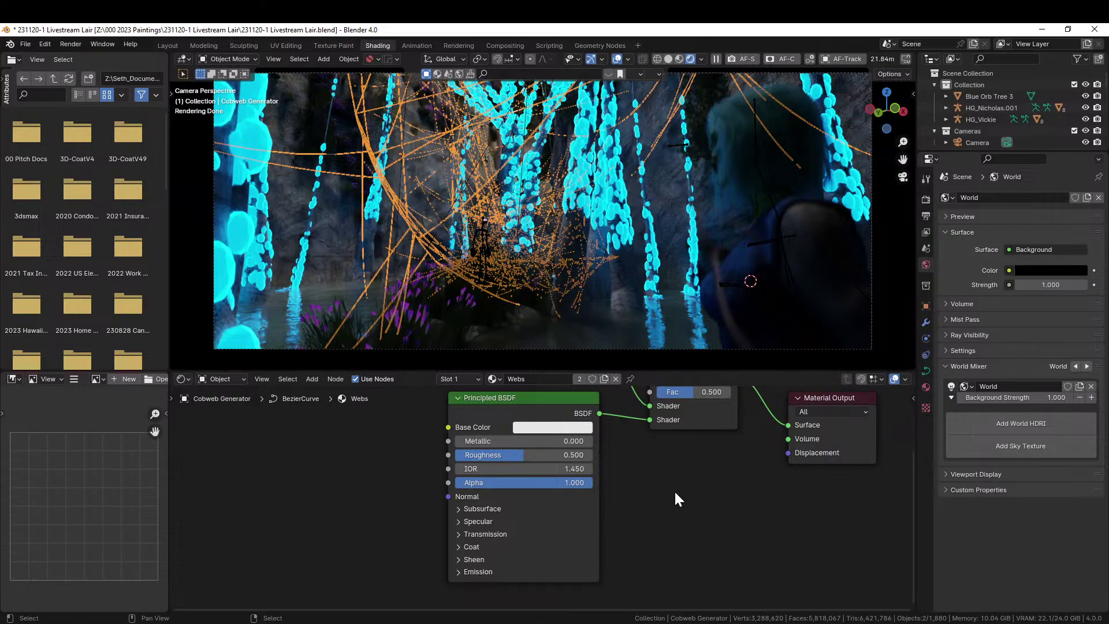
pyautogui.moveTo(675, 493); pyautogui.dragTo(661, 574, button='middle')
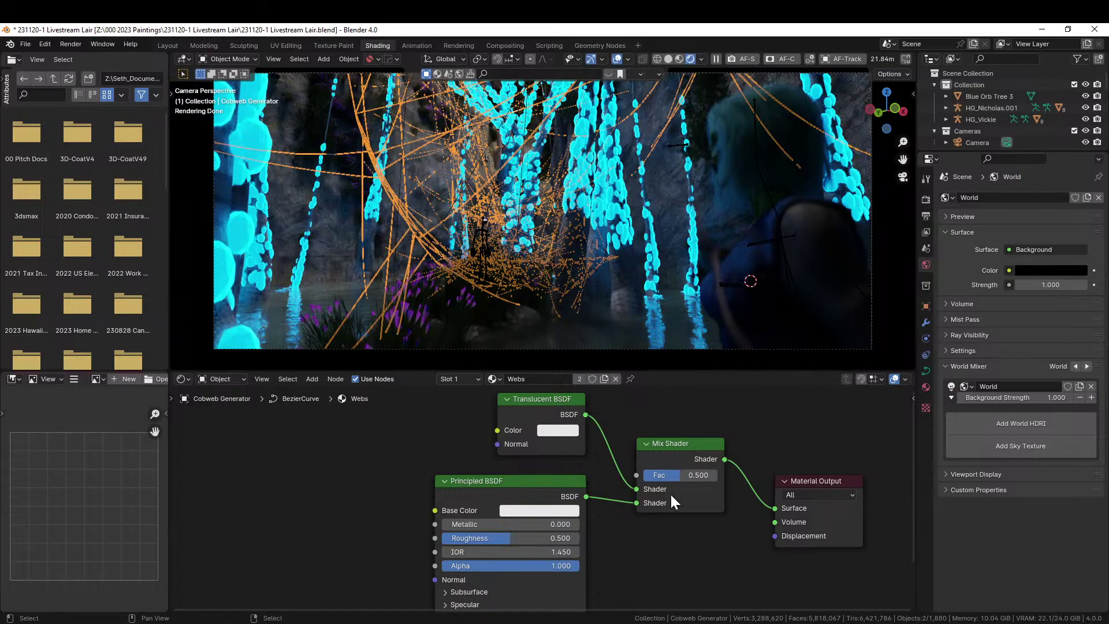
pyautogui.moveTo(674, 475); pyautogui.dragTo(655, 475)
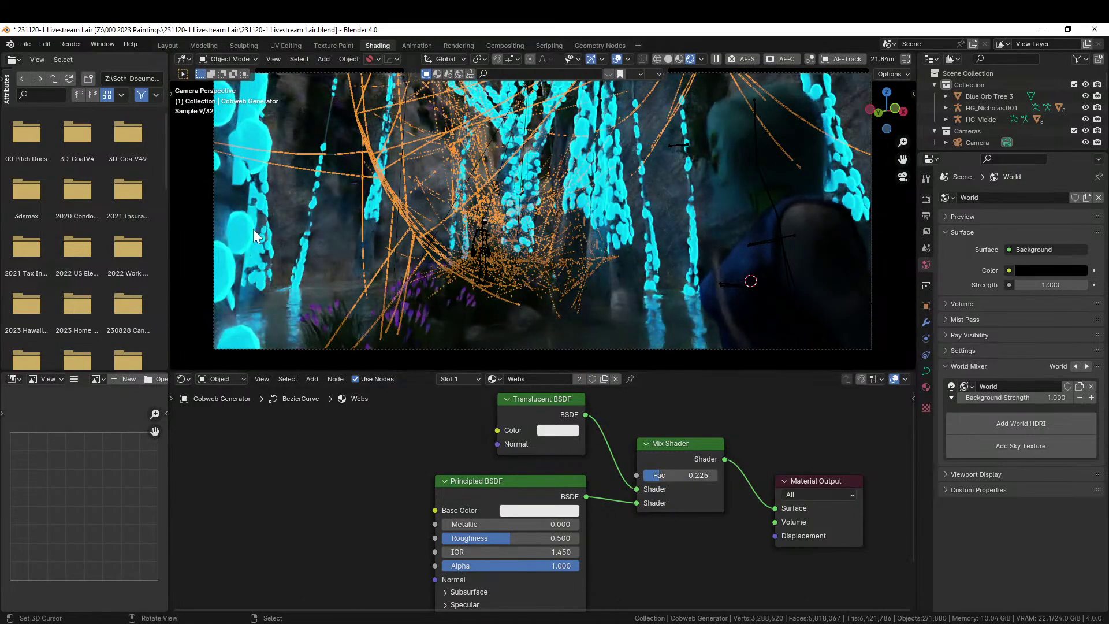
pyautogui.click(256, 180)
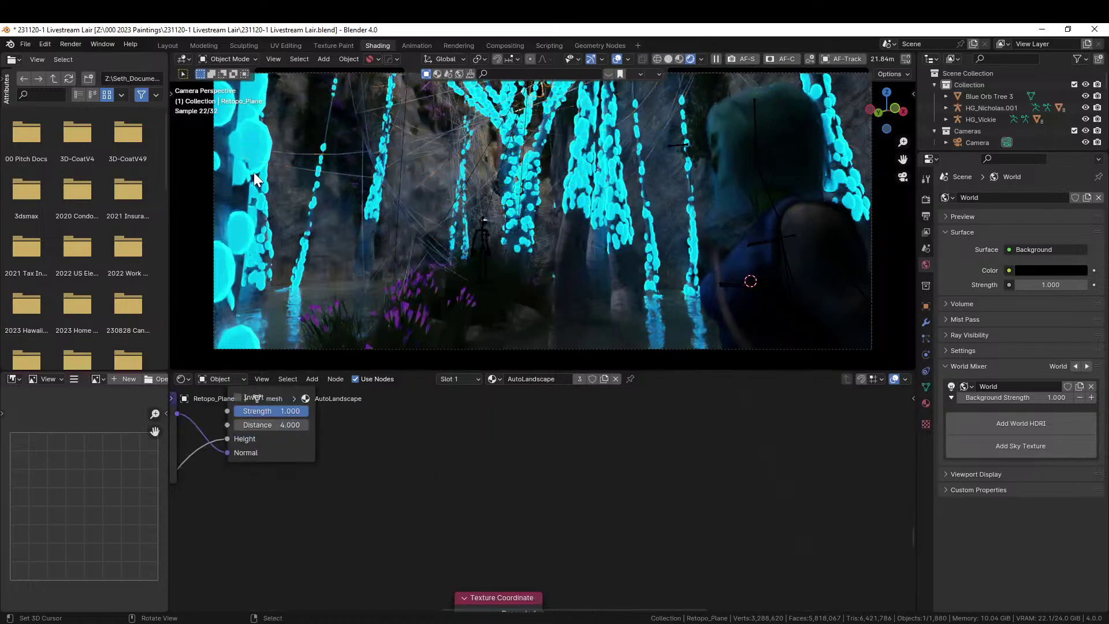
# Reselect the Cobweb Generator and set the Principled BSDF roughness of its Webs material to 0.227.
pyautogui.click(428, 138)
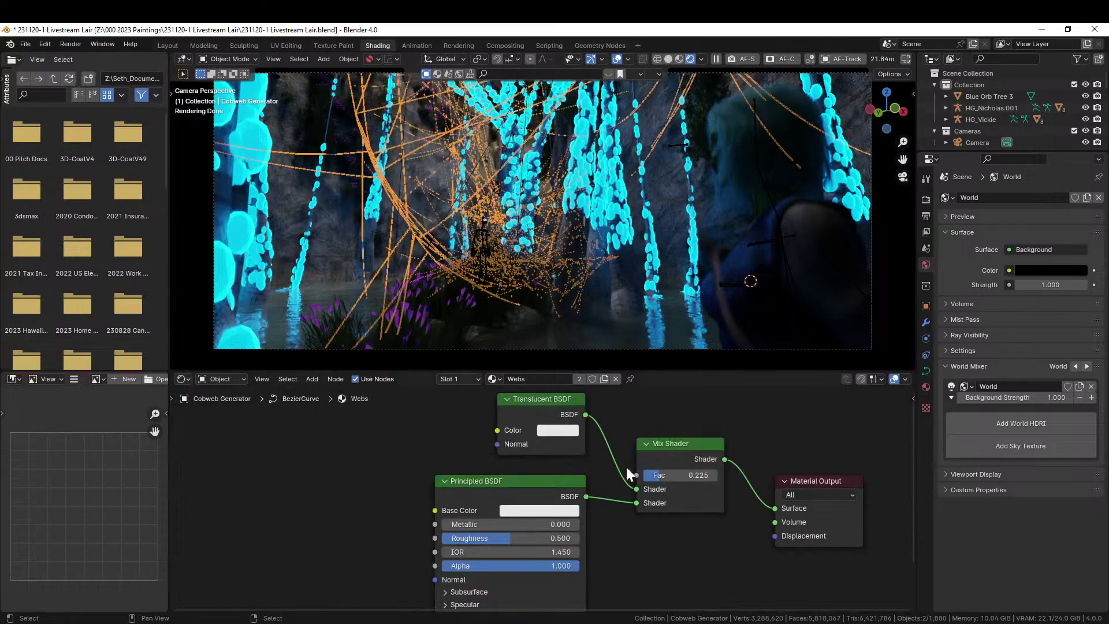
pyautogui.moveTo(509, 538); pyautogui.dragTo(473, 538)
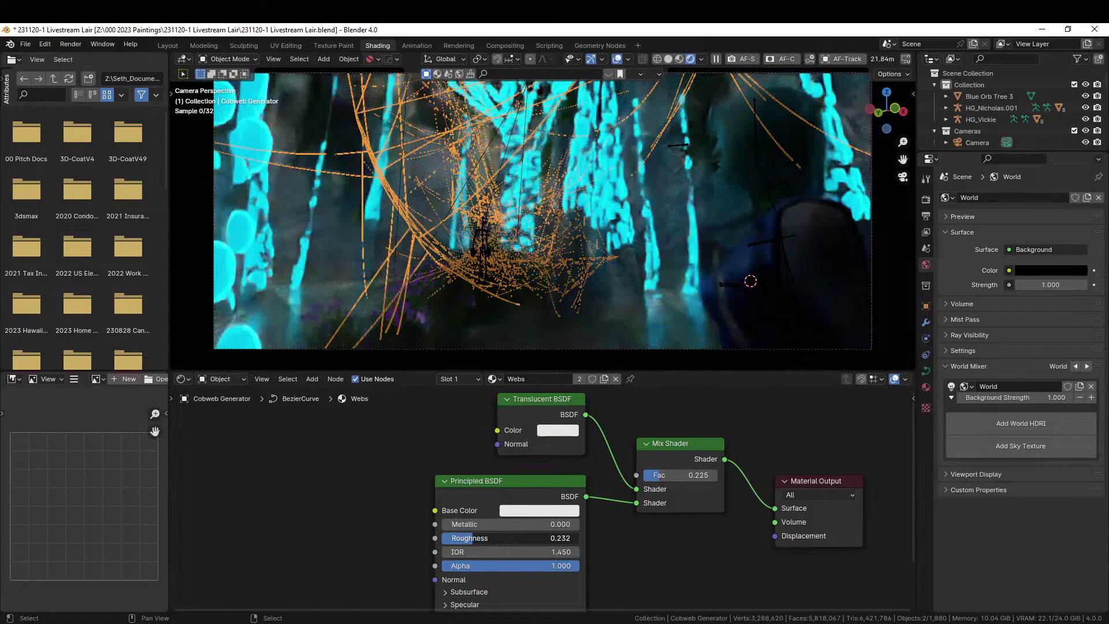
pyautogui.click(410, 235)
pyautogui.click(406, 220)
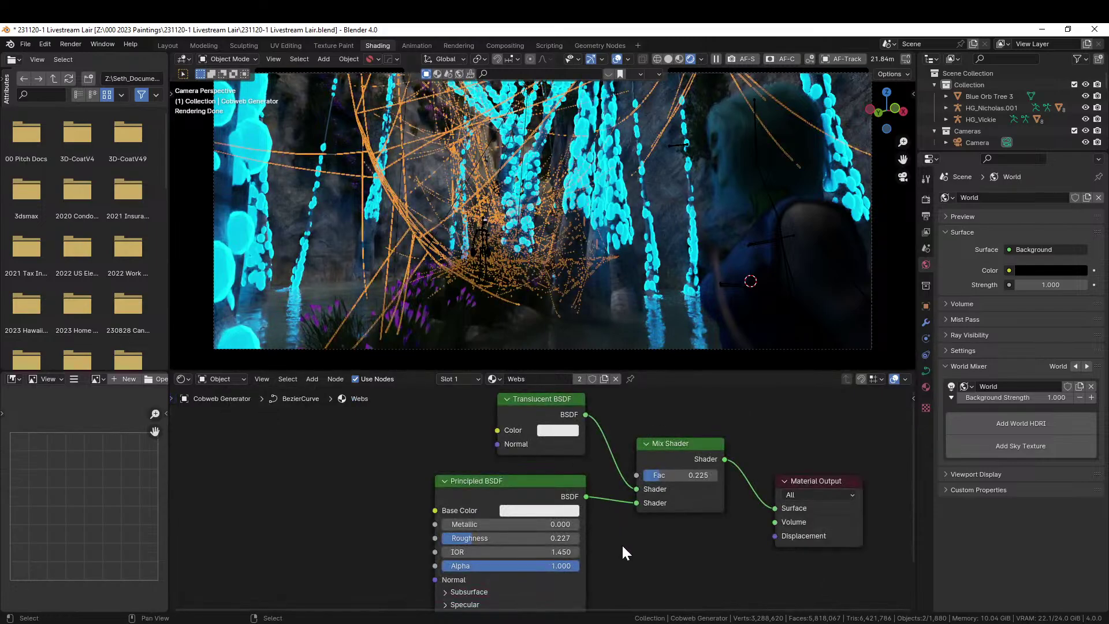
# Check the Principled BSDF's Transmission settings, select Retopo_Plane to view the webs without their outline, and save the file.
pyautogui.moveTo(653, 551); pyautogui.dragTo(635, 481, button='middle')
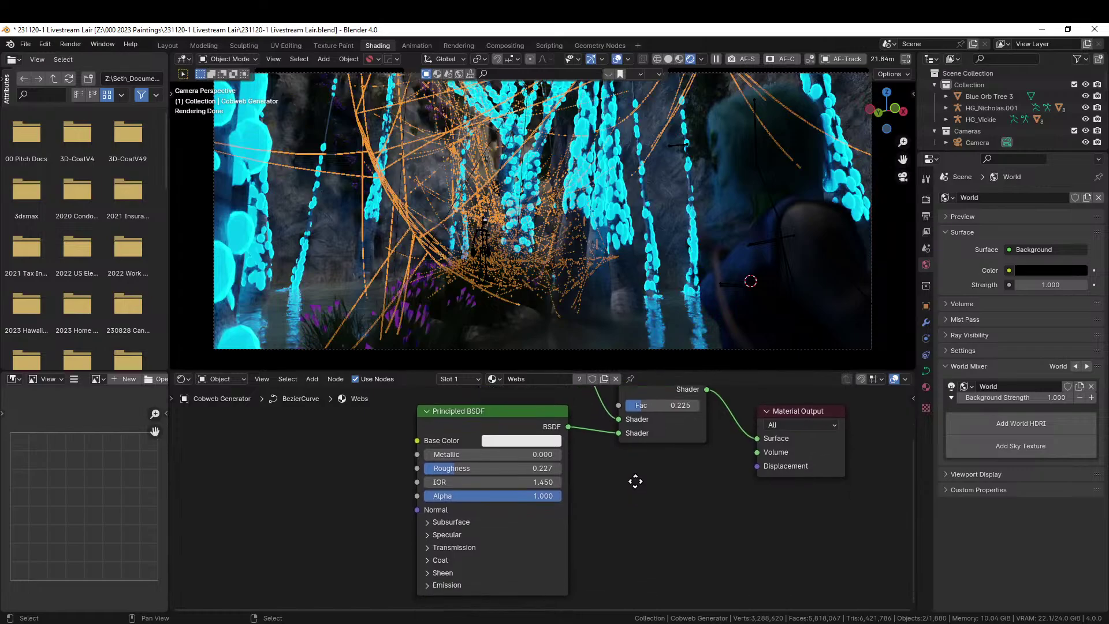
pyautogui.click(428, 546)
pyautogui.click(427, 546)
pyautogui.moveTo(701, 523); pyautogui.dragTo(682, 394, button='middle')
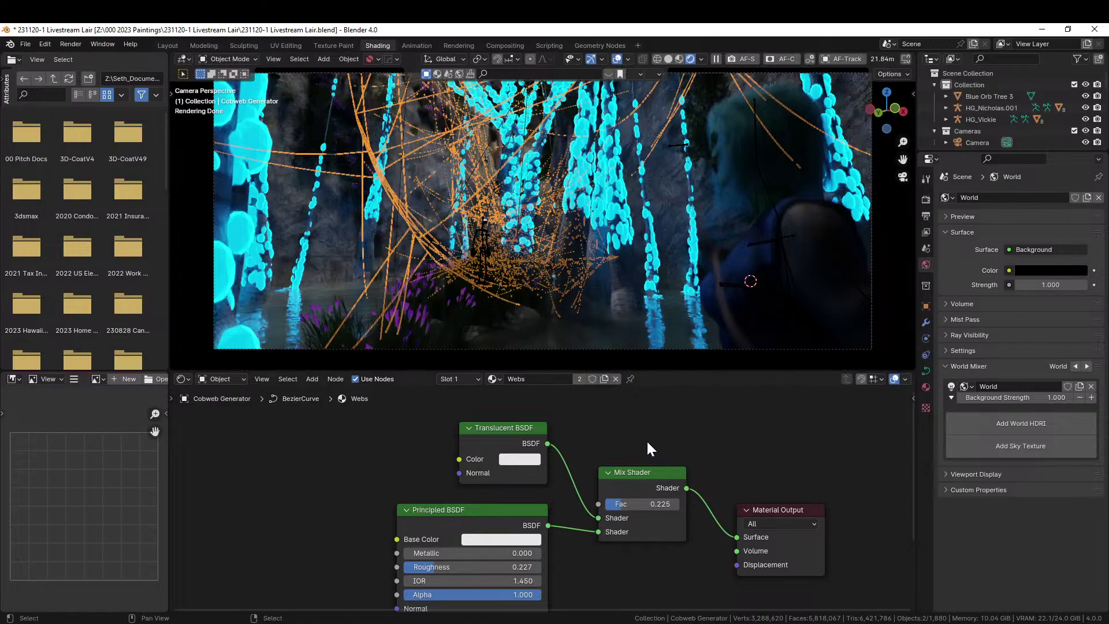
pyautogui.click(317, 105)
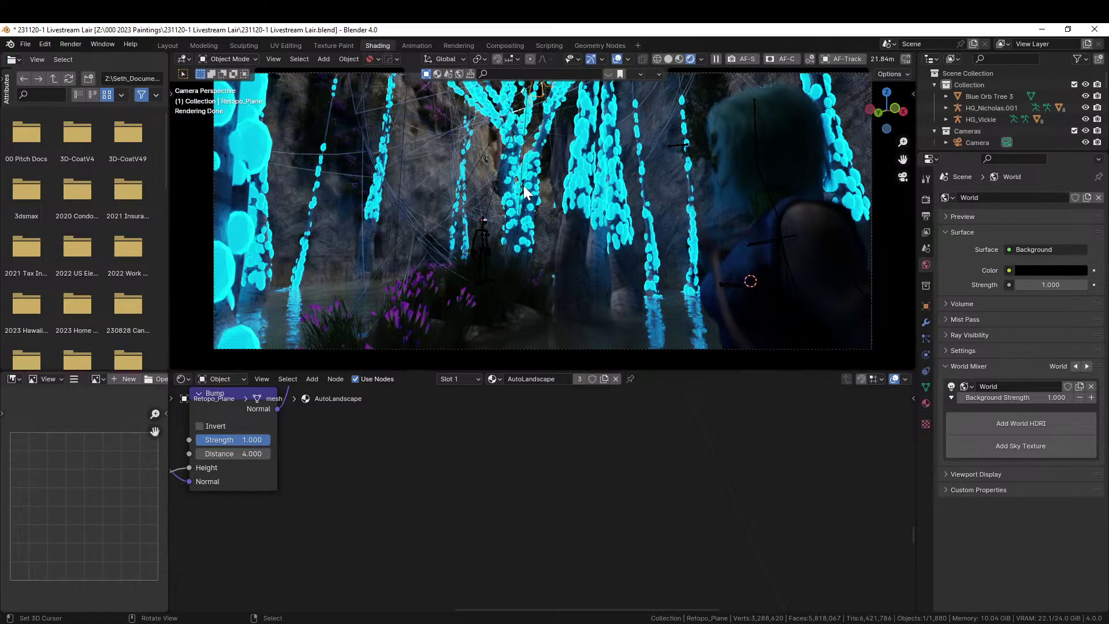
pyautogui.hotkey('ctrl', 's')
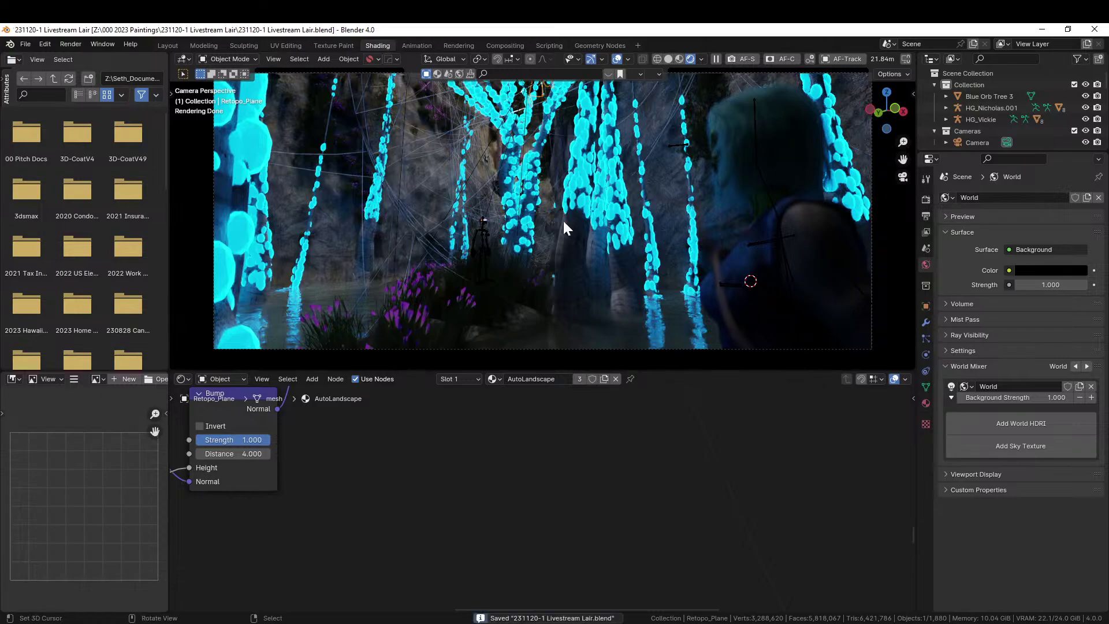
# Tint the Webs material's Translucent BSDF pale yellow (hue 0.121, saturation 0.380), select Retopo_Plane instead of the cobweb and save the file.
pyautogui.click(417, 227)
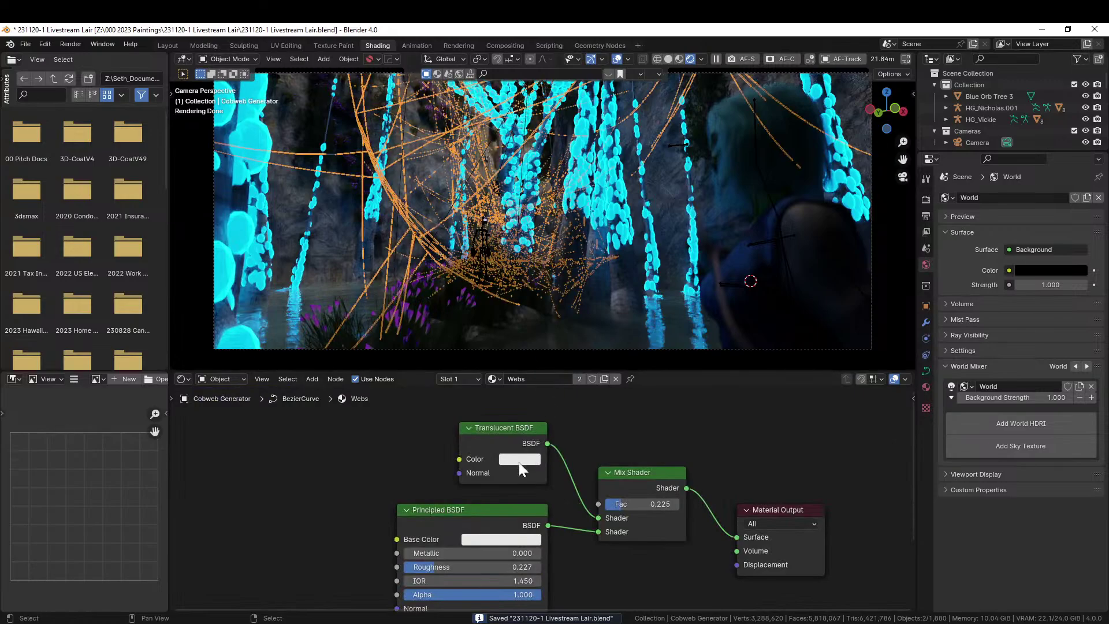
pyautogui.click(517, 460)
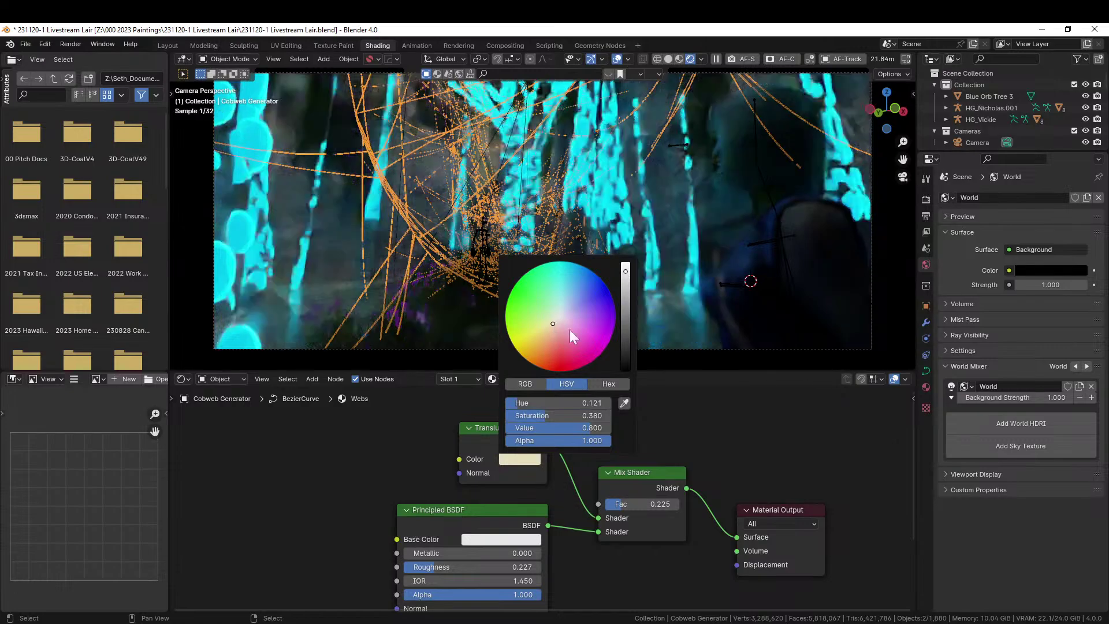
pyautogui.click(647, 254)
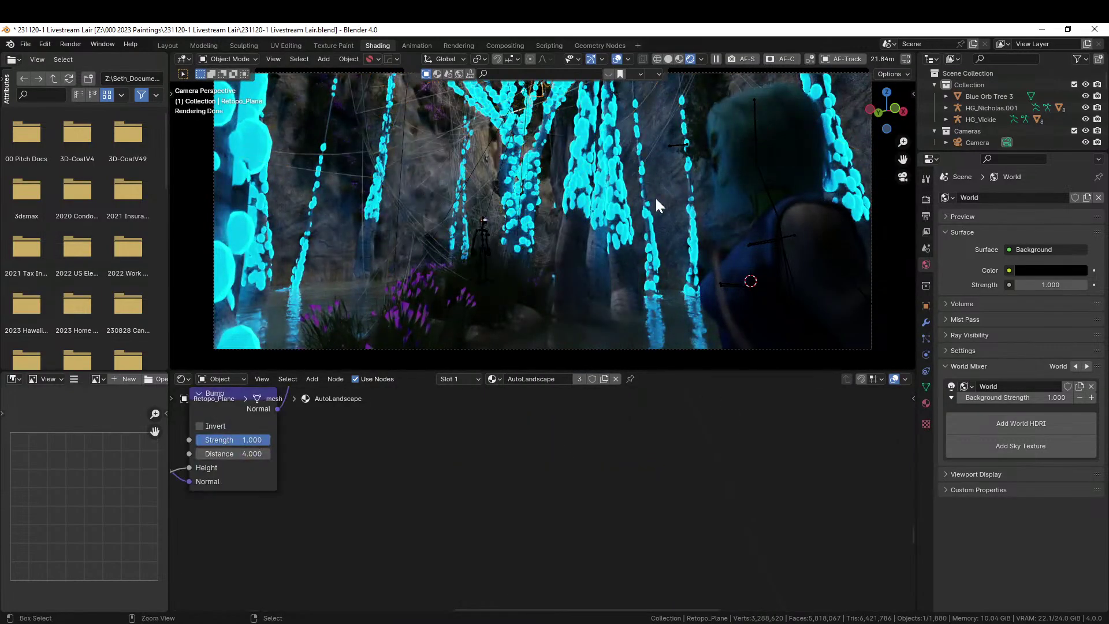
pyautogui.hotkey('ctrl', 's')
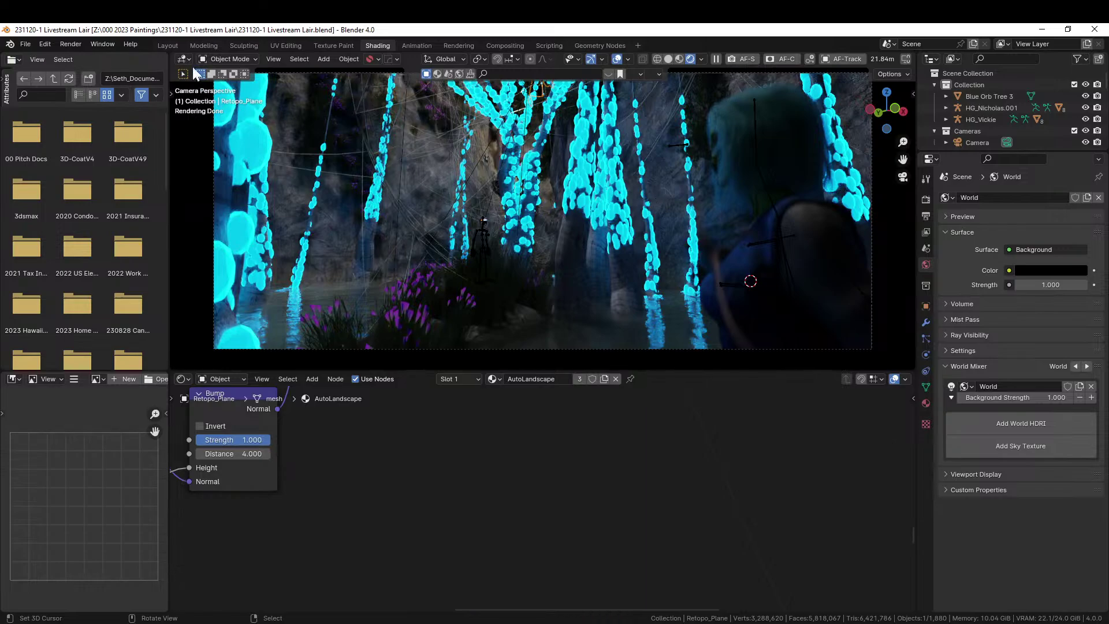
# Reopen 231120-1 Livestream Lair.blend without saving 231114 ST Team.blend, switch it to the Layout workspace and save it.
pyautogui.click(168, 46)
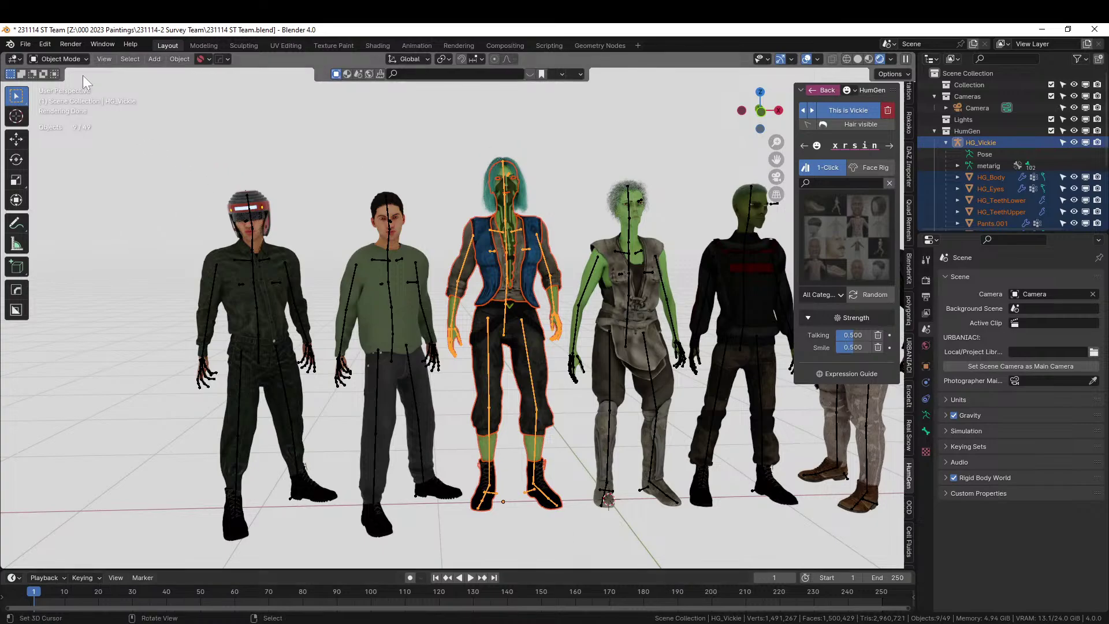
pyautogui.click(25, 45)
pyautogui.moveTo(45, 80)
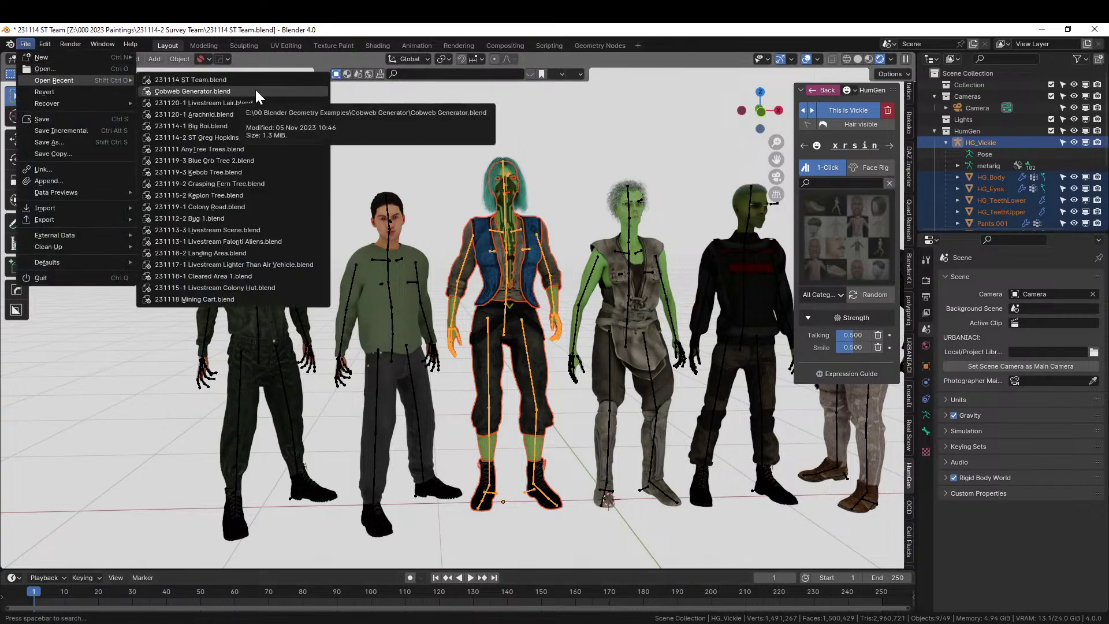
pyautogui.click(236, 103)
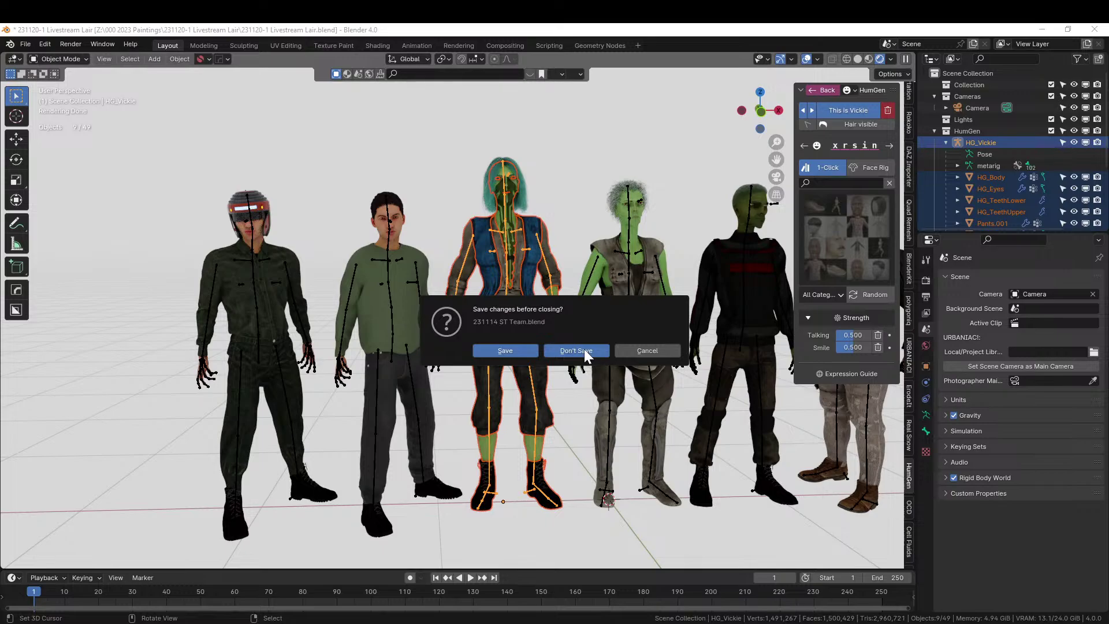
pyautogui.click(584, 349)
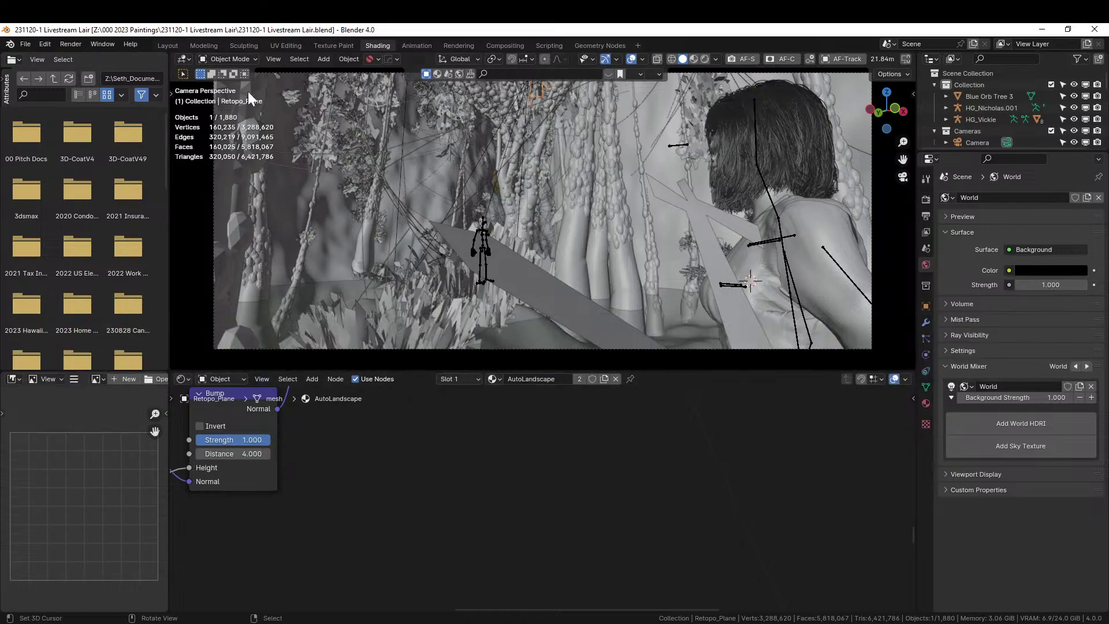
pyautogui.click(171, 45)
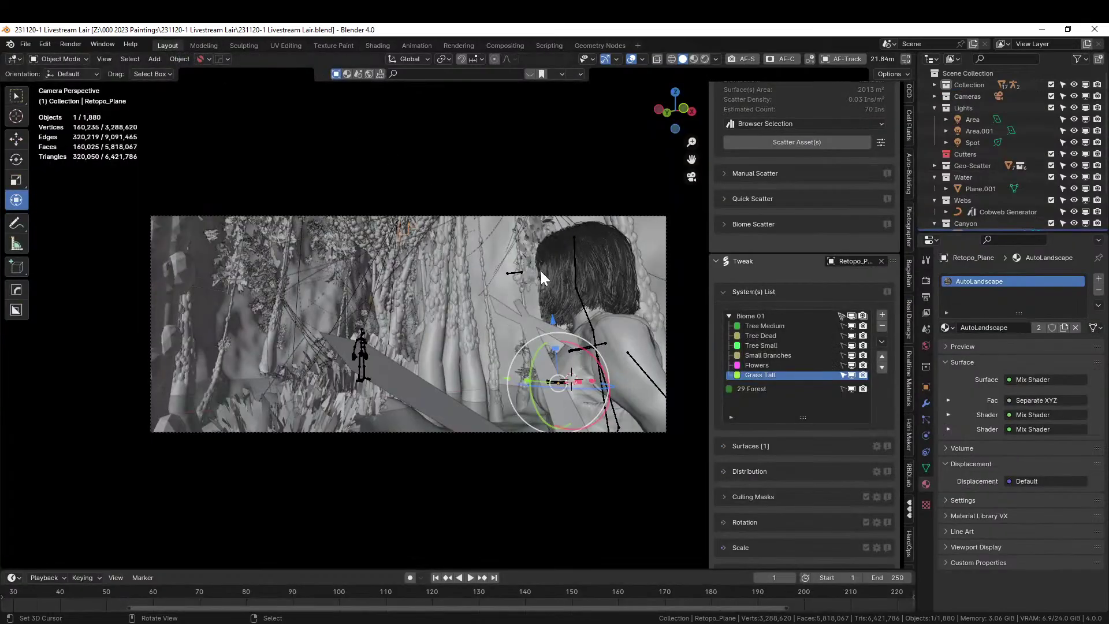
pyautogui.hotkey('ctrl', 's')
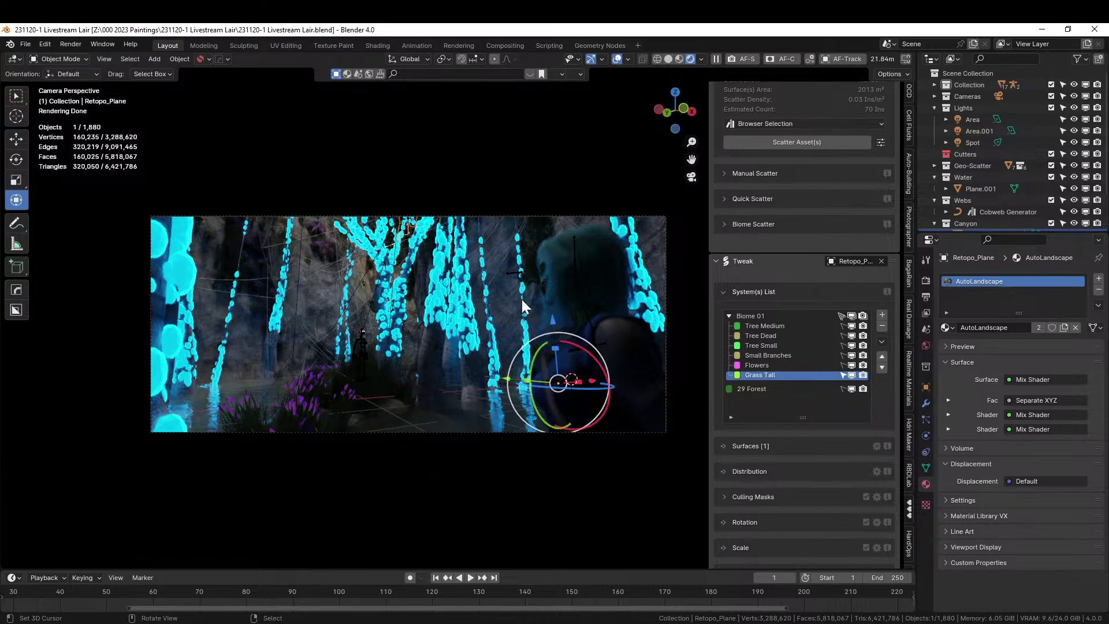
# Select the Area.001 light and toggle its visibility to compare the rendered shot with and without it.
pyautogui.click(978, 130)
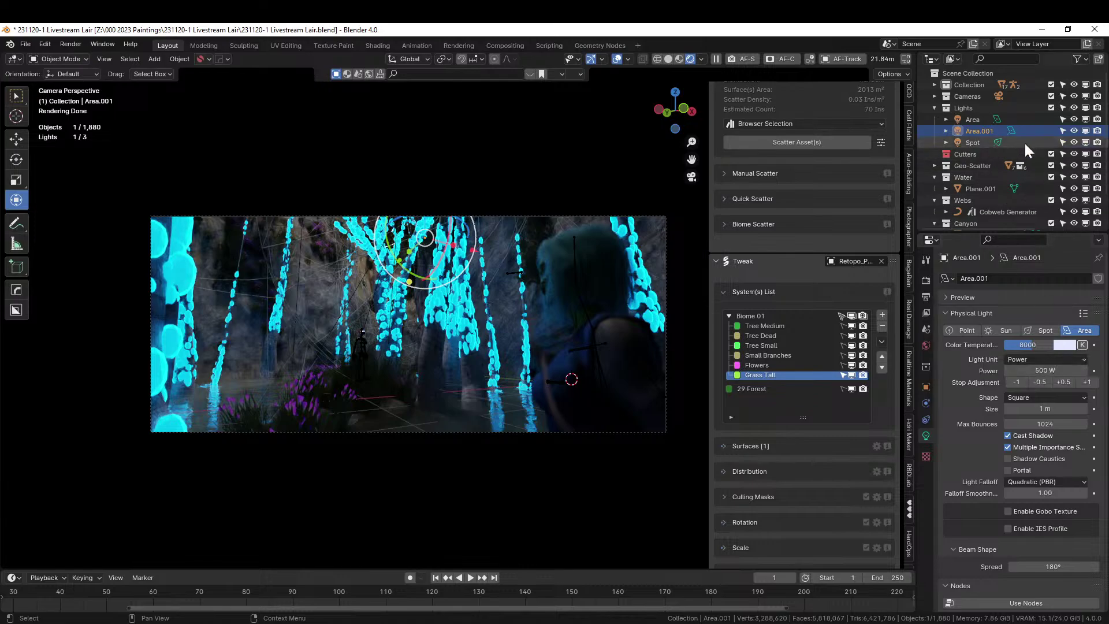
pyautogui.click(1072, 128)
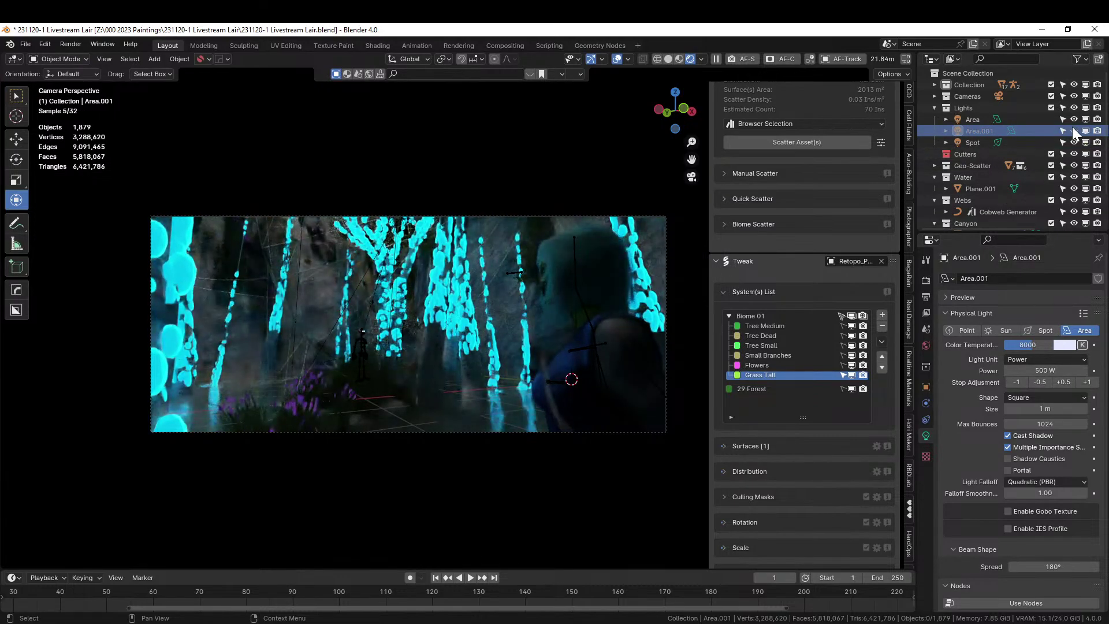
pyautogui.click(1072, 128)
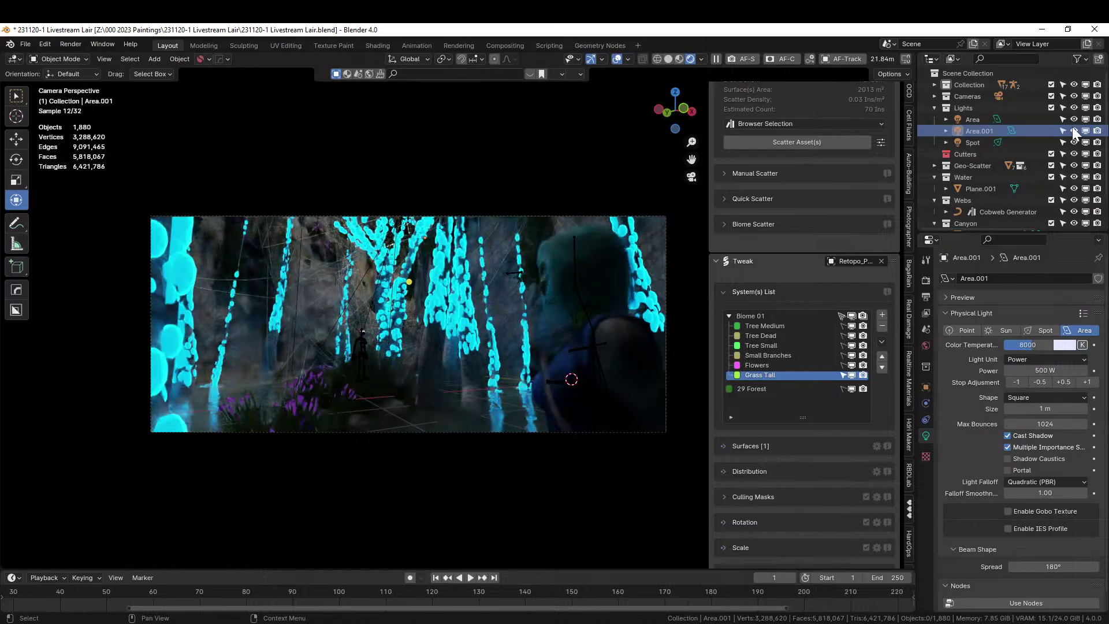
pyautogui.click(1072, 128)
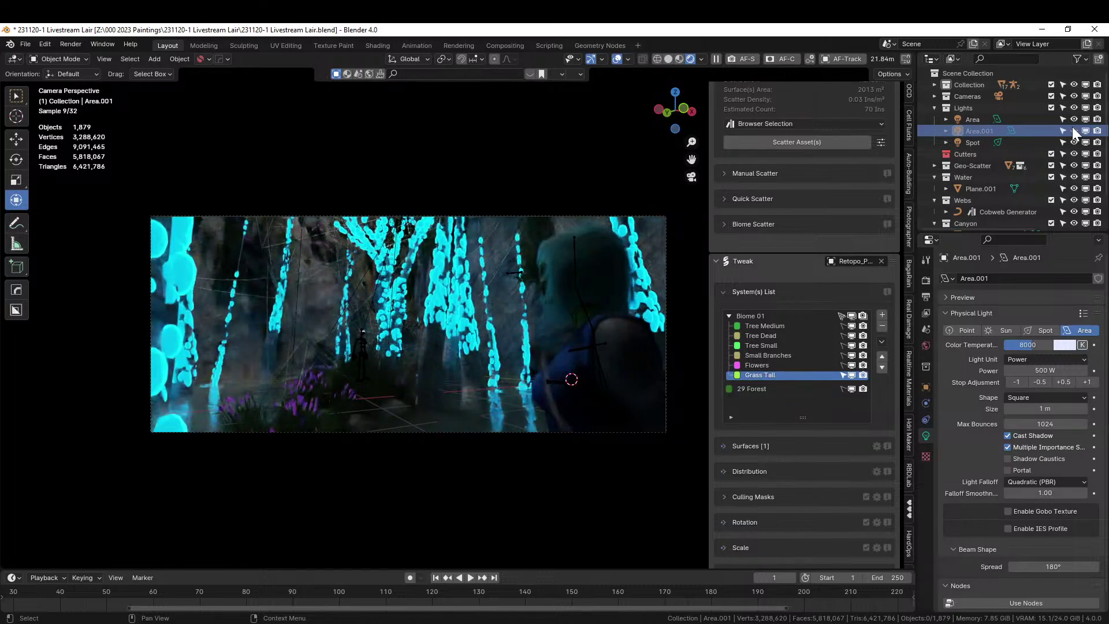
pyautogui.click(1072, 127)
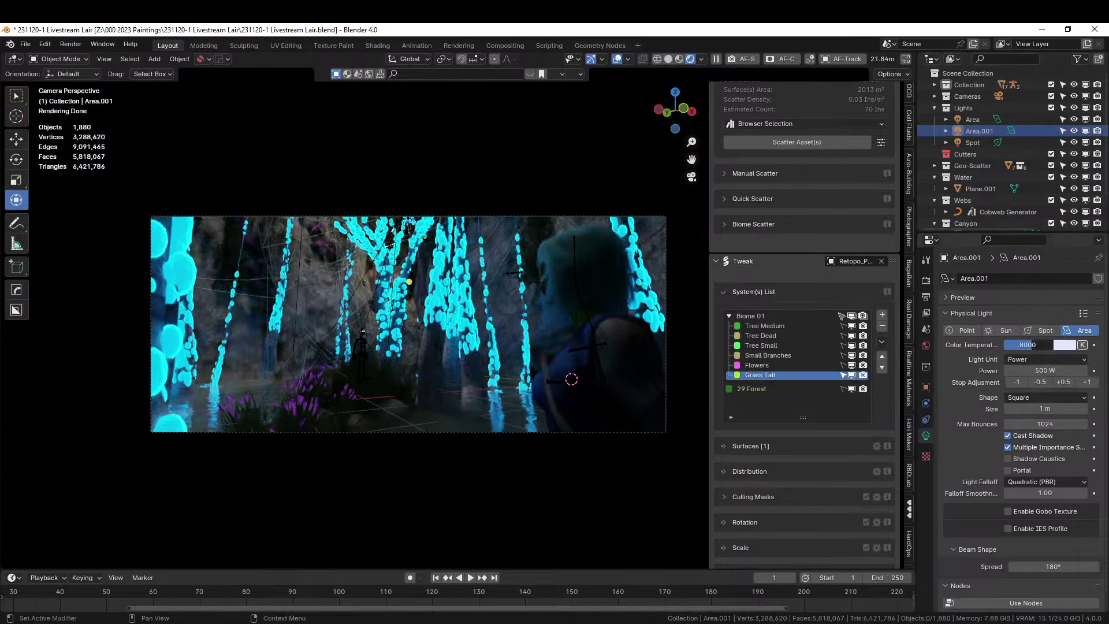
# Set the Area.001 light's colour temperature to 10000 and its power to 1314 W.
pyautogui.click(1032, 345)
pyautogui.write('10000')
pyautogui.press('Return')
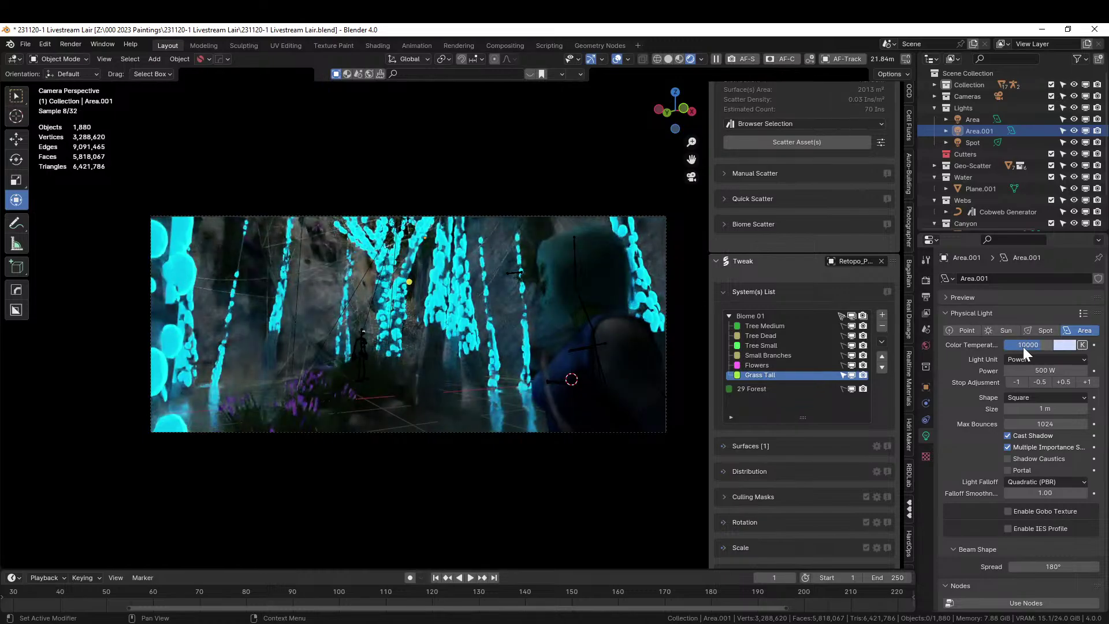
pyautogui.moveTo(1042, 365); pyautogui.dragTo(1092, 366)
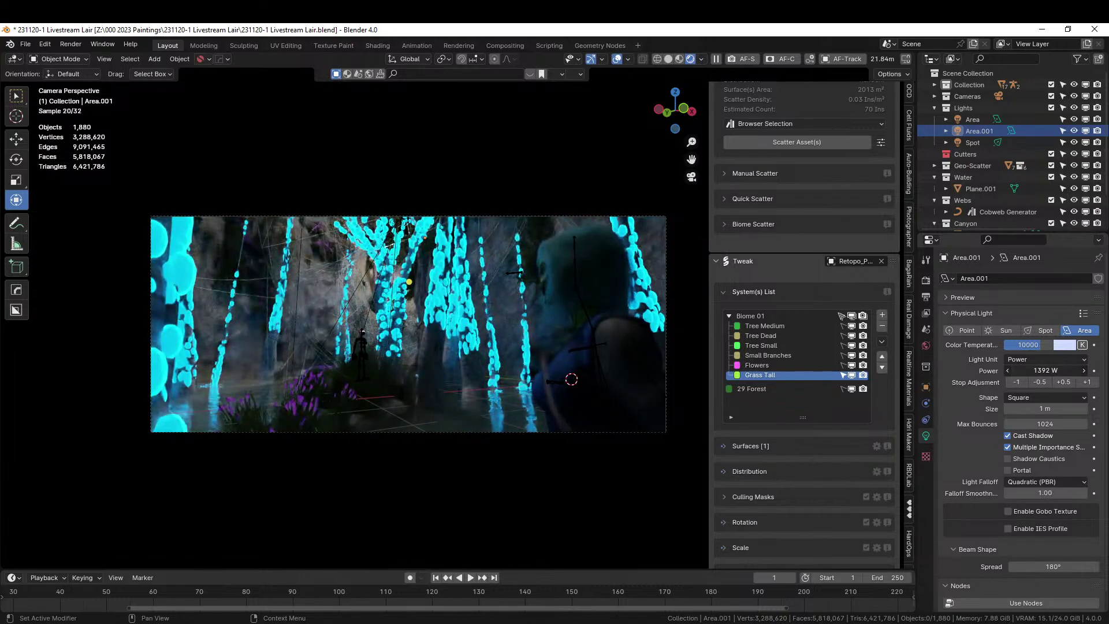
pyautogui.moveTo(1046, 370); pyautogui.dragTo(1028, 370)
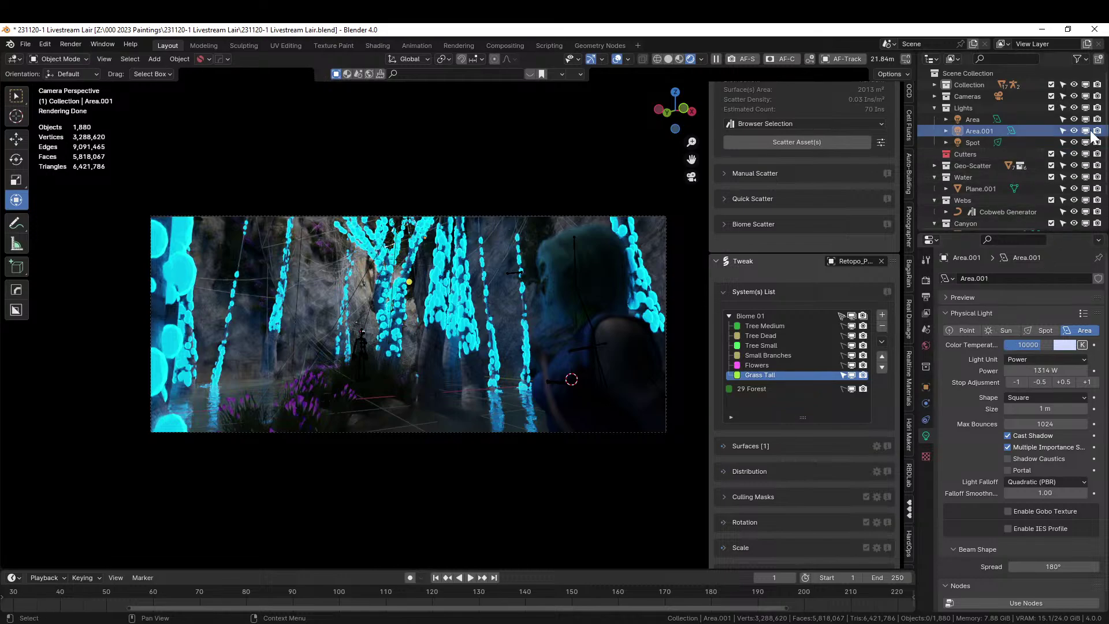
# Compare the shot with Area.001 hidden and shown, leave the light on, and save the file.
pyautogui.click(1073, 129)
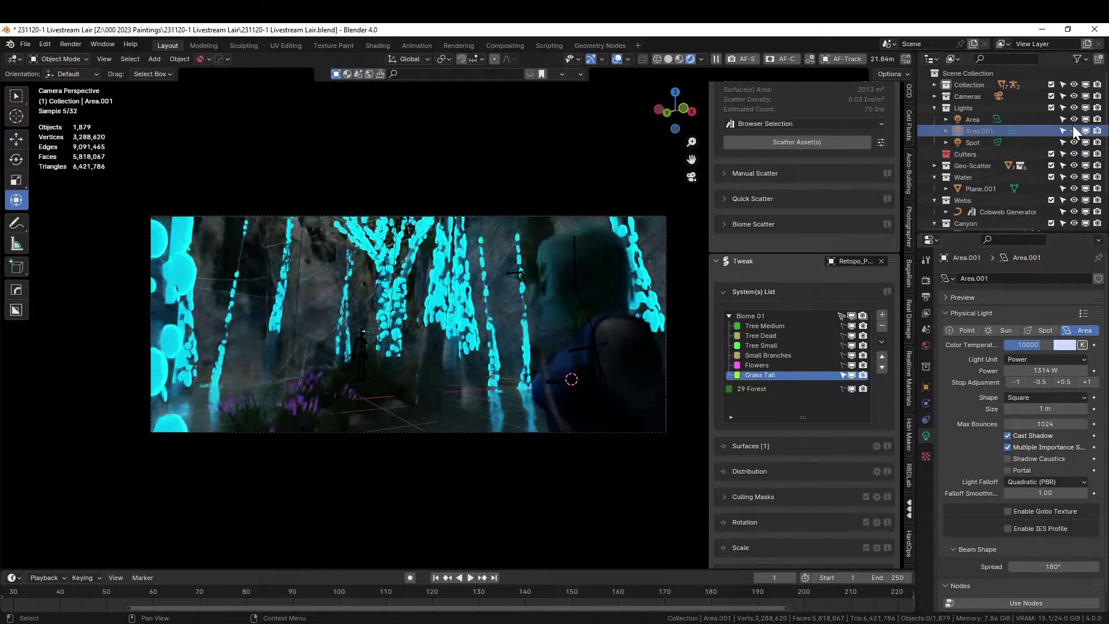
pyautogui.click(1073, 130)
pyautogui.click(1073, 128)
pyautogui.click(1074, 128)
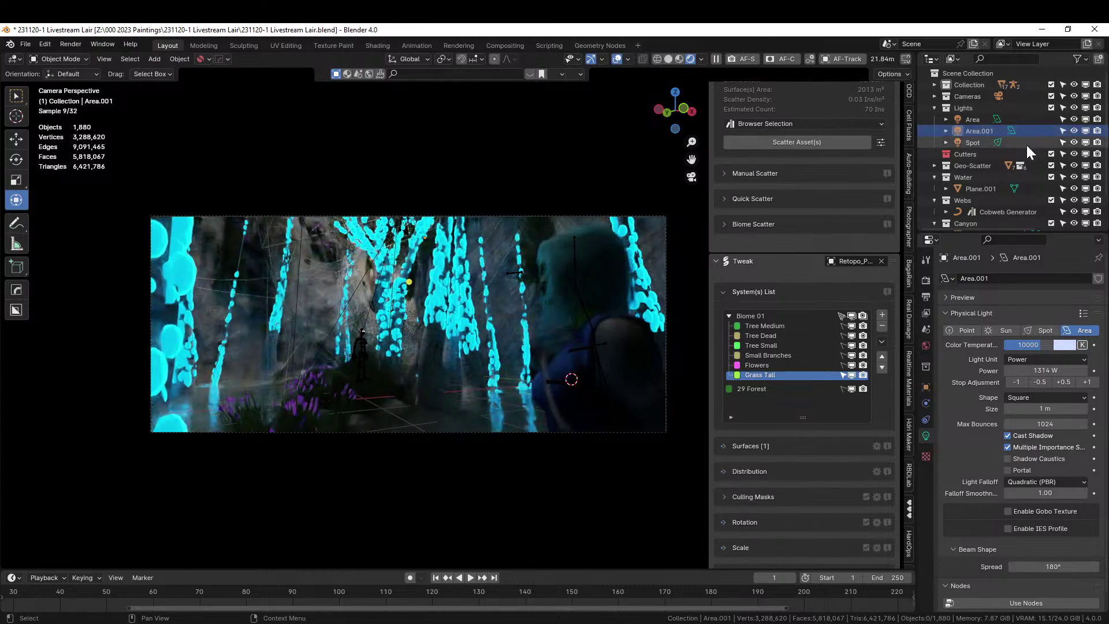
pyautogui.scroll(3, 376, 272)
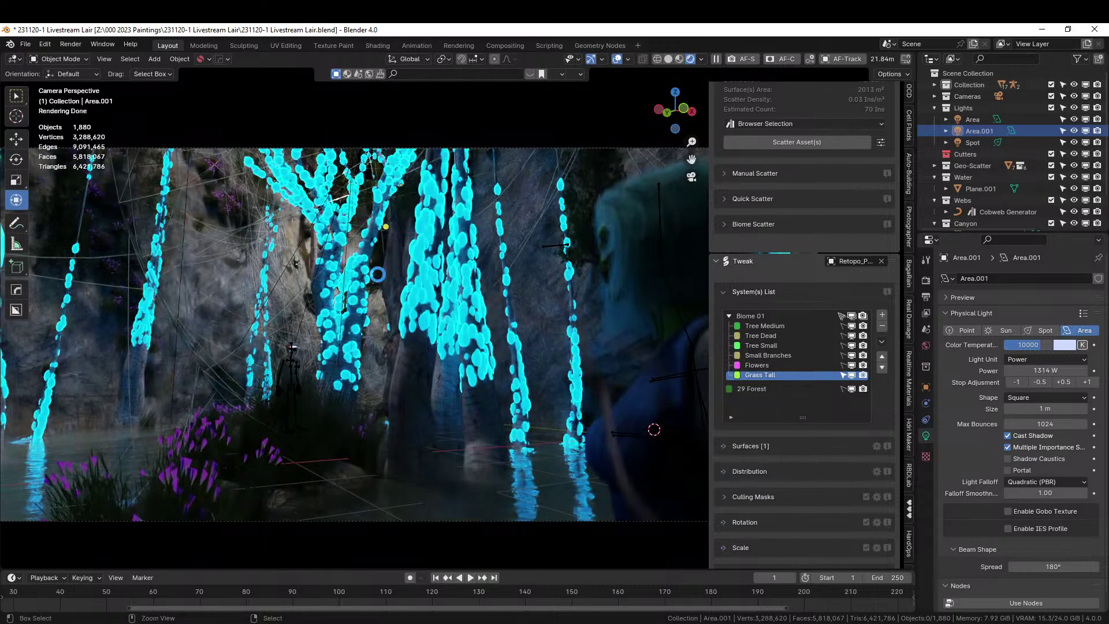
pyautogui.hotkey('ctrl', 's')
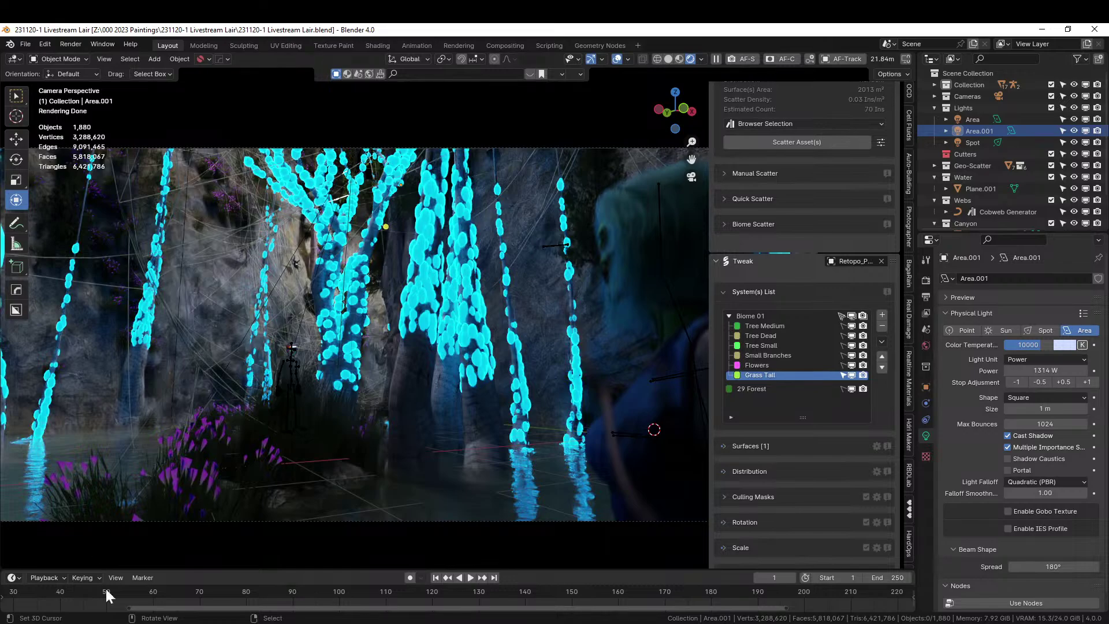
# Select Retopo_Plane and enable the Geo-Scatter Ins Col collection inside the Geo-Scatter collection.
pyautogui.click(203, 468)
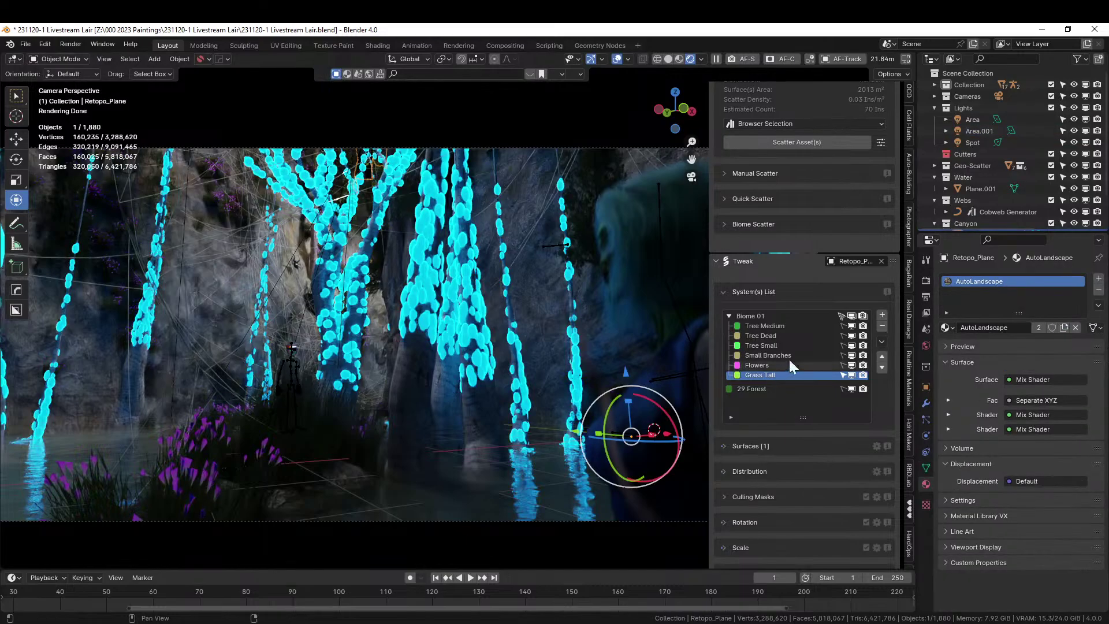
pyautogui.scroll(-3, 1054, 150)
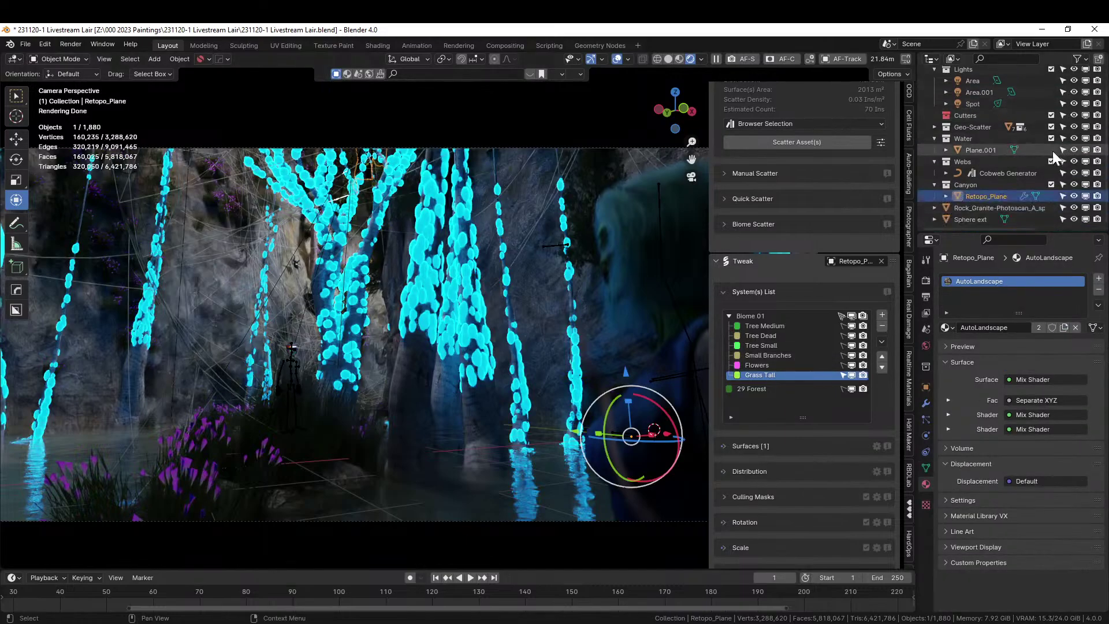
pyautogui.scroll(3, 1013, 141)
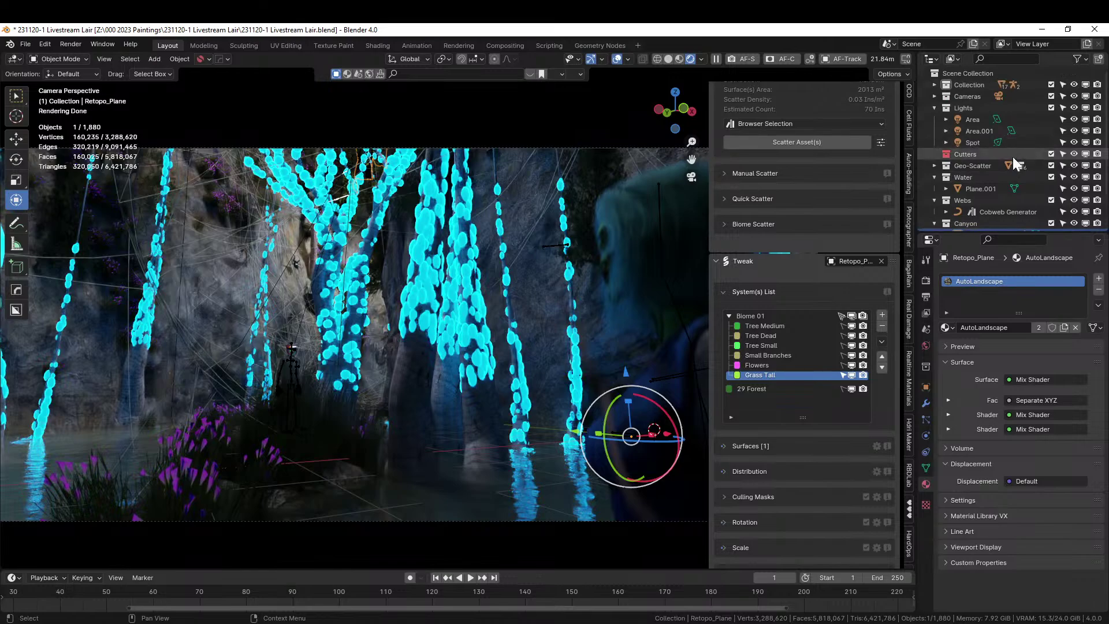
pyautogui.click(934, 166)
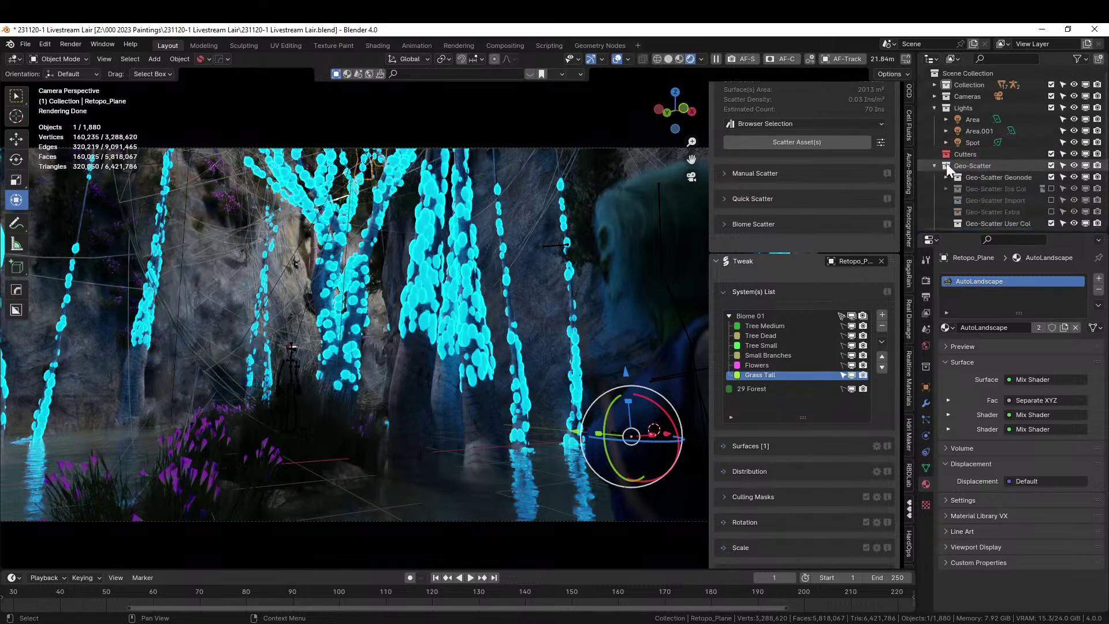
pyautogui.scroll(-4, 1047, 203)
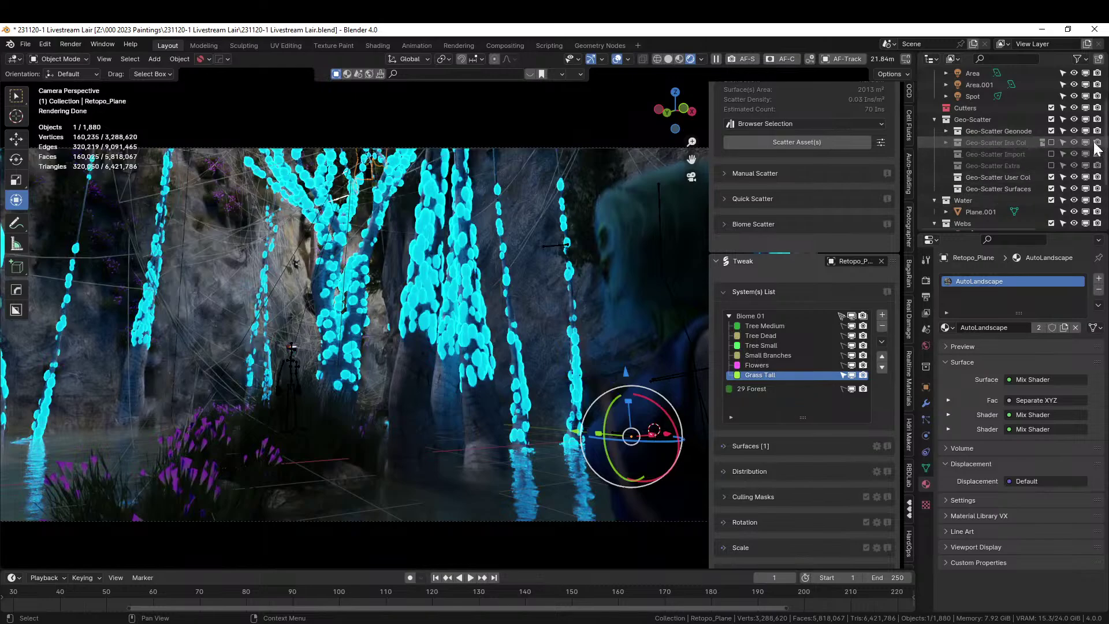
pyautogui.click(1050, 142)
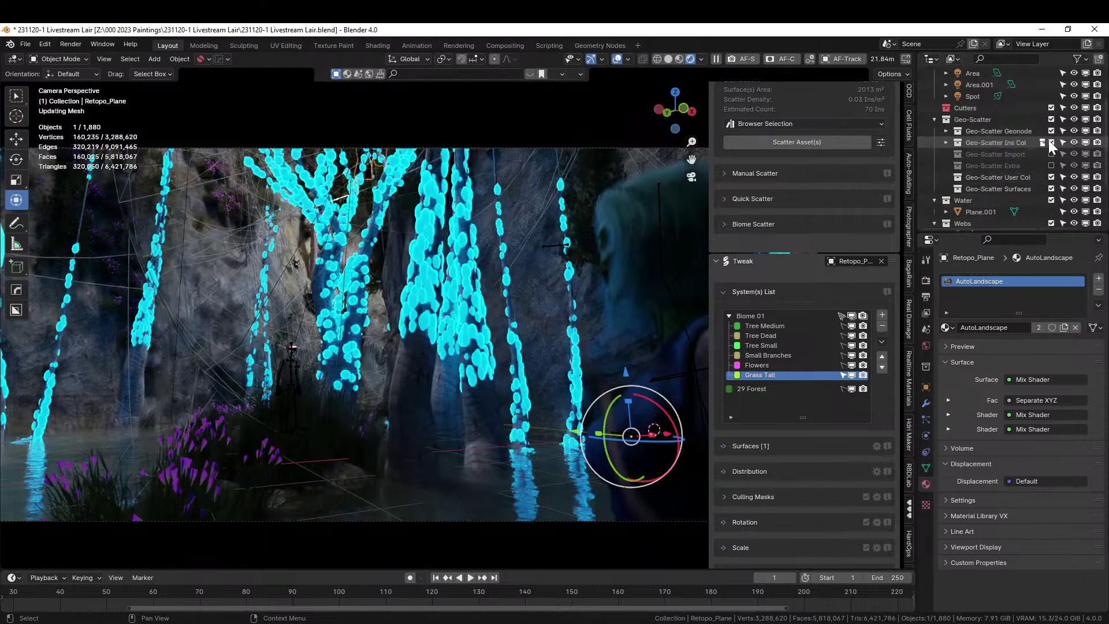
# Enable the ins_col : Flowers collection inside Geo-Scatter Ins Col and select its PSC_flower object.
pyautogui.click(946, 142)
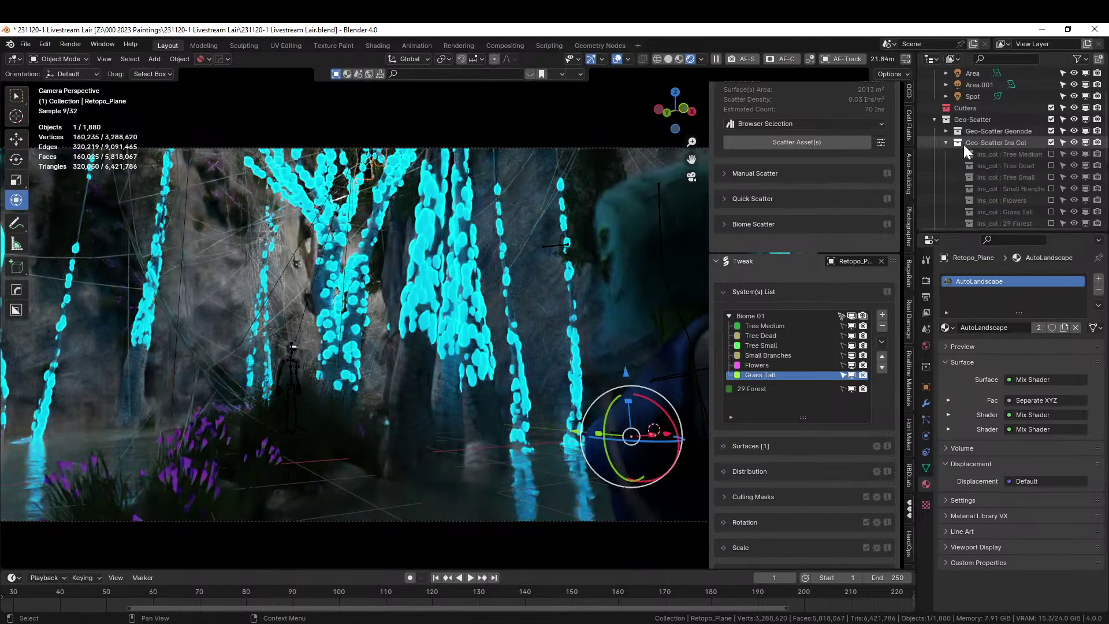
pyautogui.click(1051, 200)
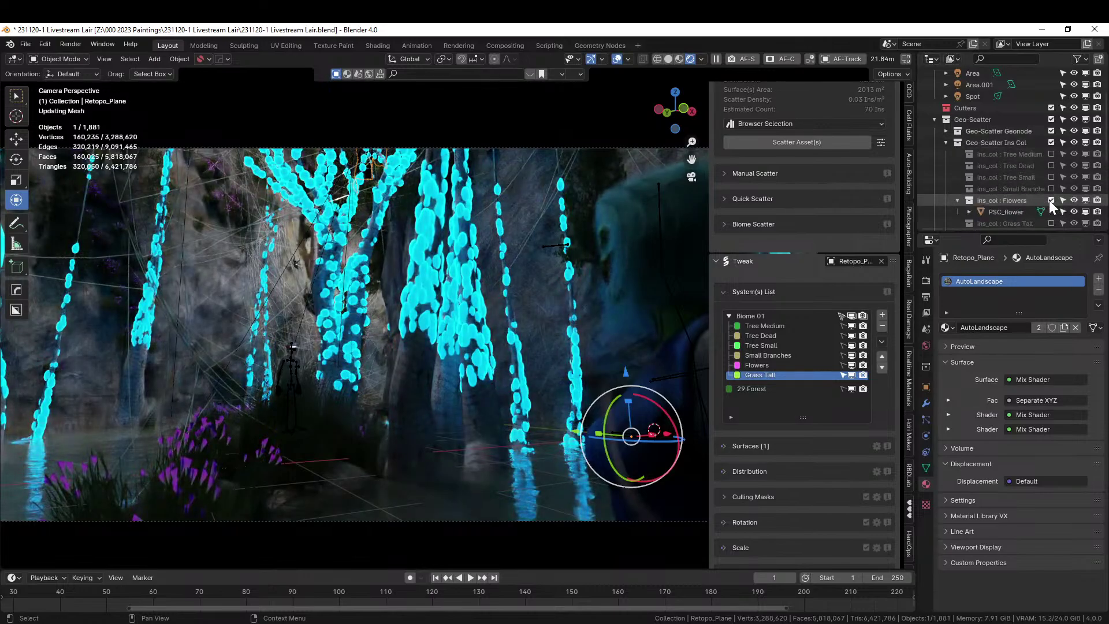
pyautogui.click(1008, 211)
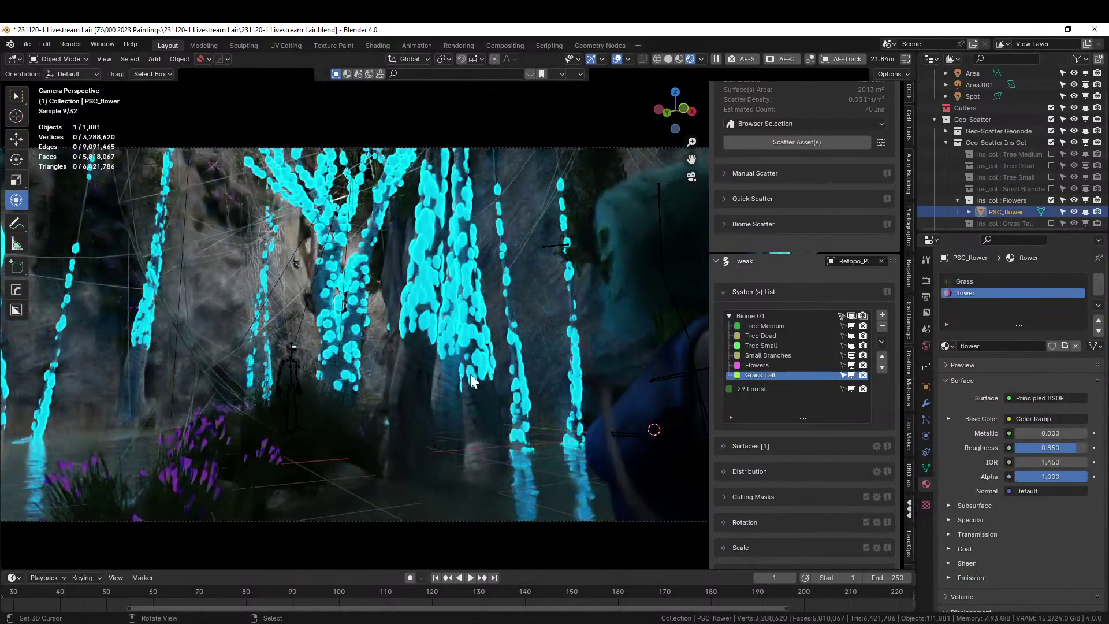
# Isolate PSC_flower in local view, save the file, and examine the flower clump in material preview shading.
pyautogui.press('KP_Divide')
pyautogui.moveTo(391, 334); pyautogui.dragTo(500, 166, button='middle')
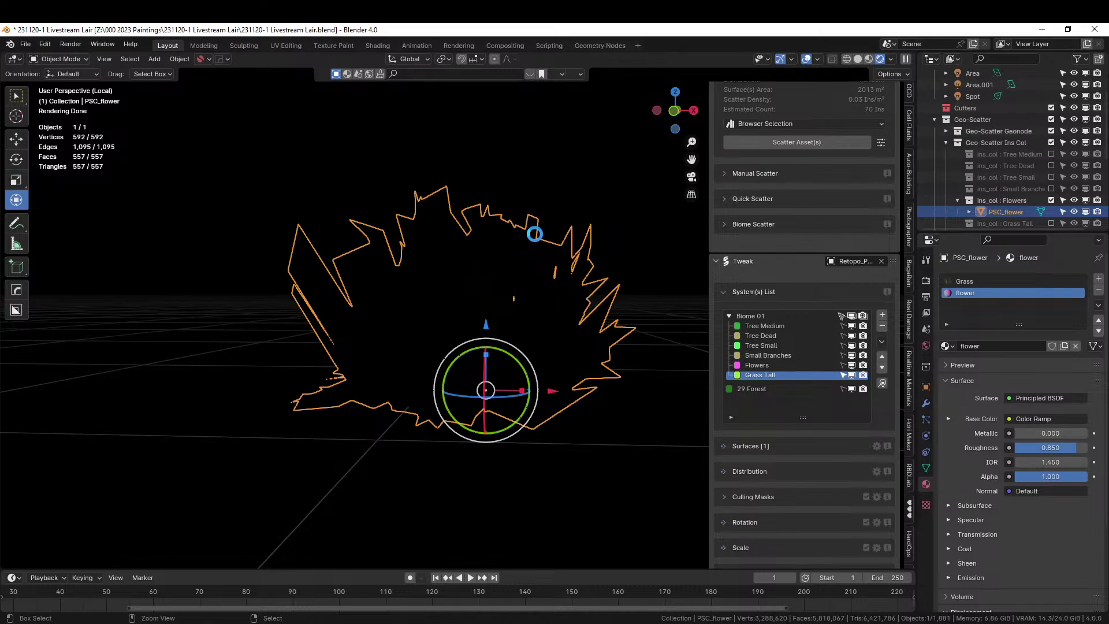
pyautogui.hotkey('ctrl', 's')
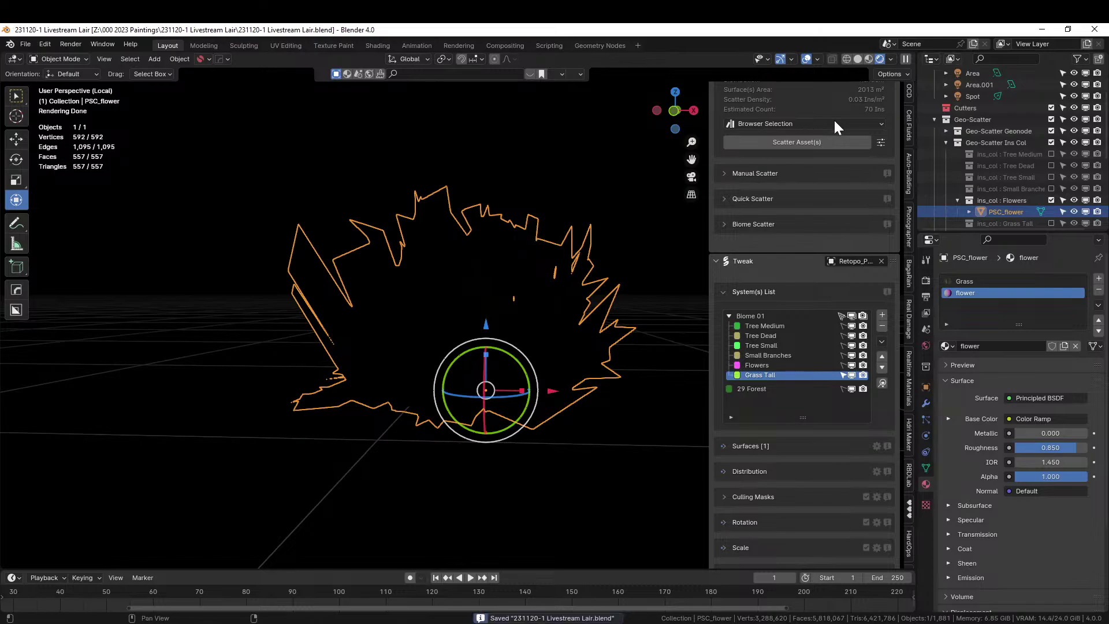
pyautogui.click(869, 59)
pyautogui.moveTo(592, 224); pyautogui.dragTo(570, 250, button='middle')
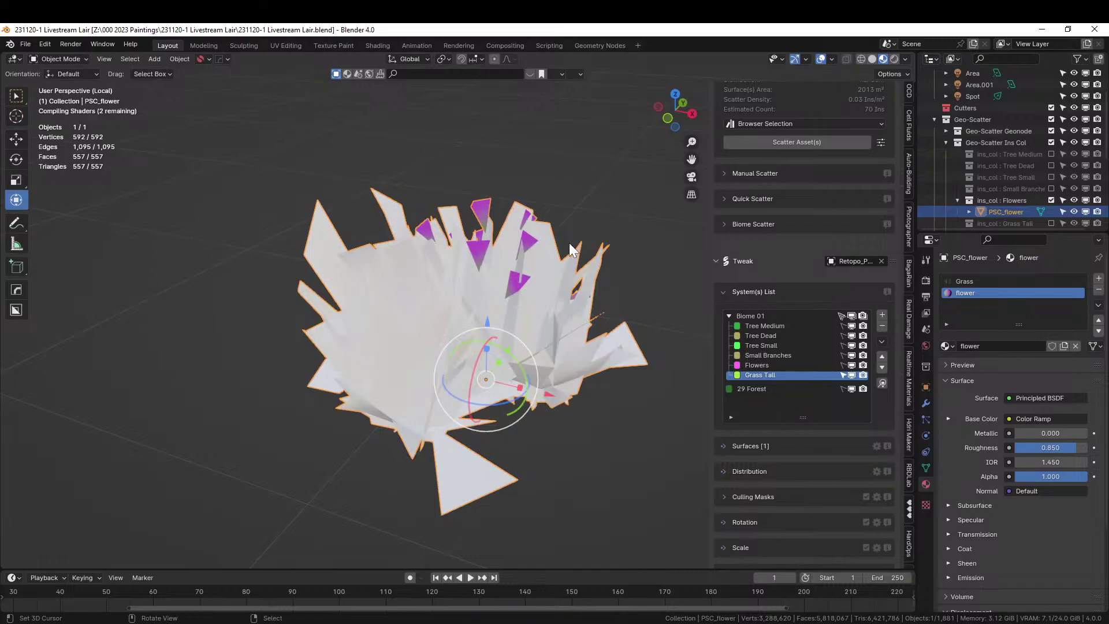
pyautogui.moveTo(572, 248); pyautogui.dragTo(235, 263, button='middle')
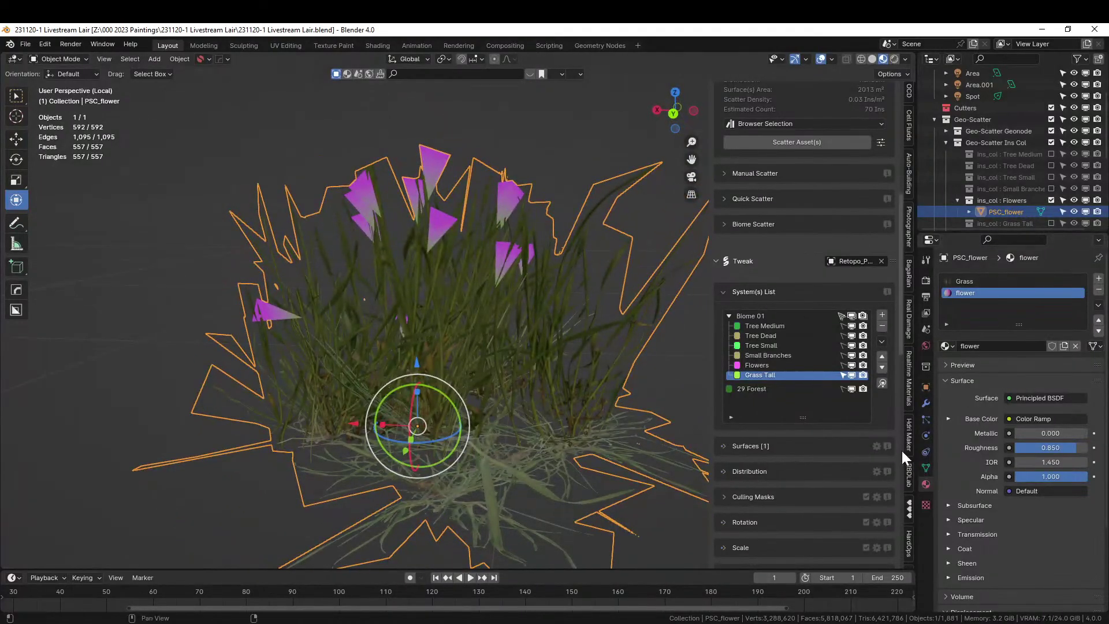
# Change the second colour ramp stop of the flower material's base colour to yellow with hue 0.150, and save the file.
pyautogui.click(947, 418)
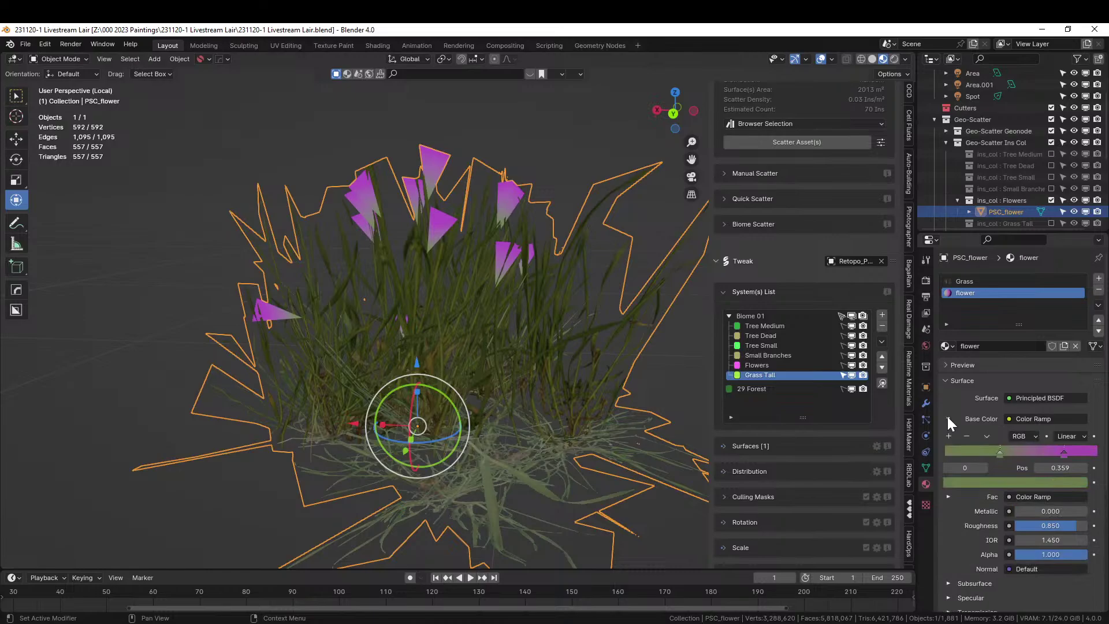
pyautogui.click(1064, 454)
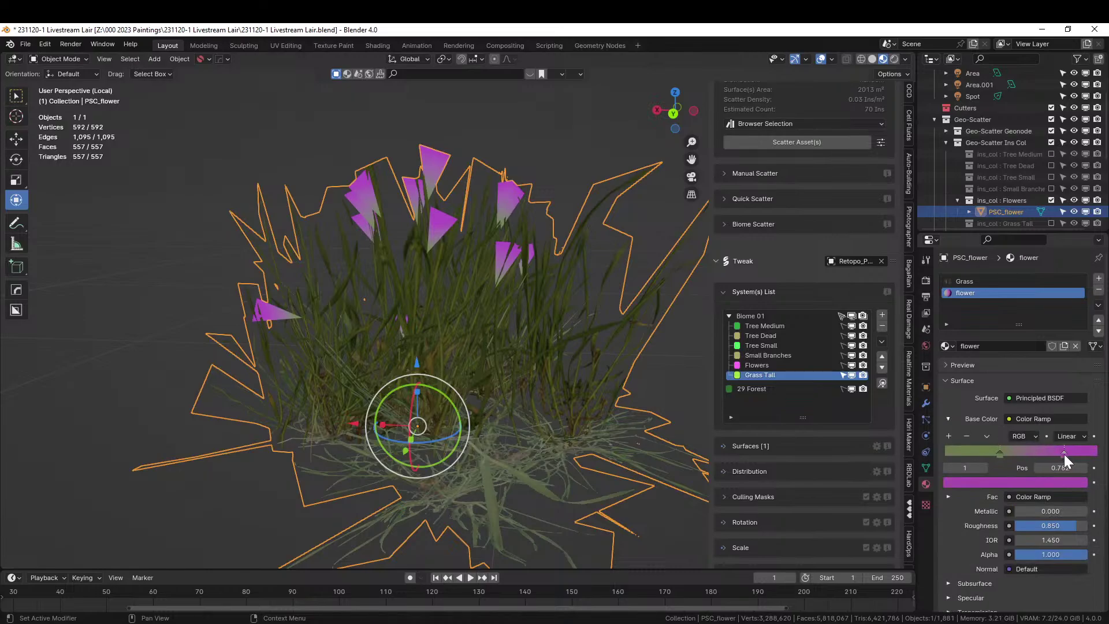
pyautogui.click(1036, 480)
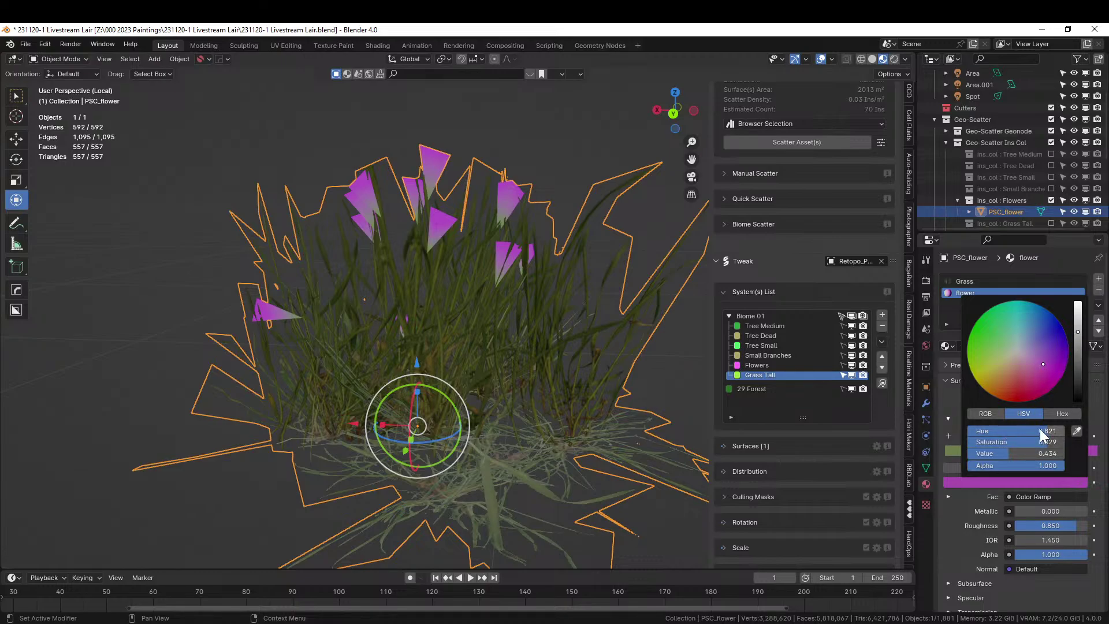
pyautogui.moveTo(1039, 429); pyautogui.dragTo(982, 431)
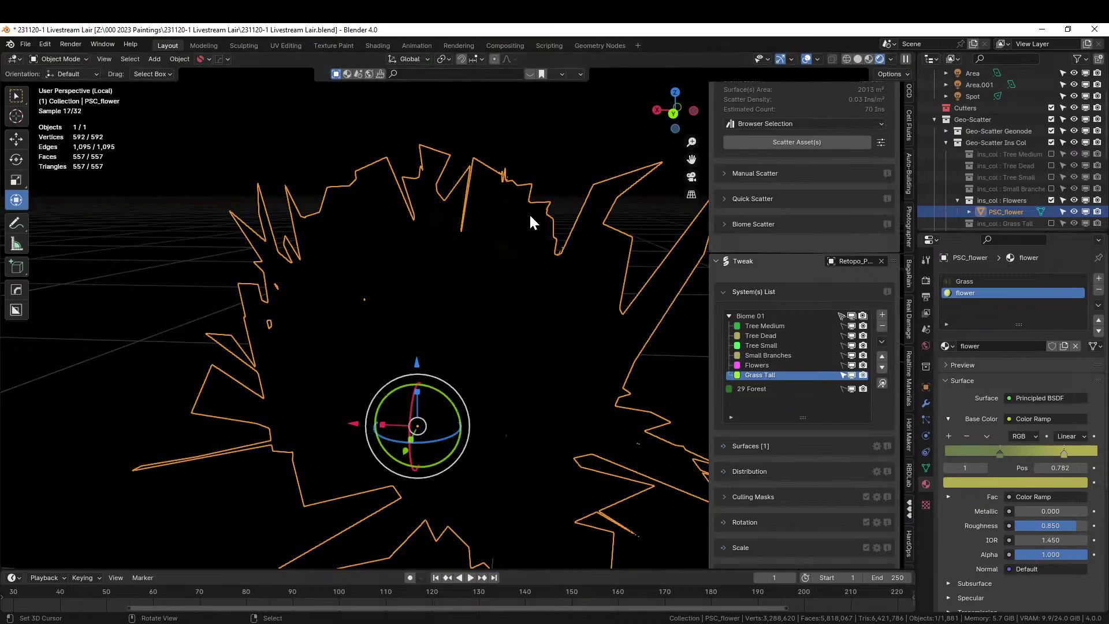
pyautogui.hotkey('ctrl', 's')
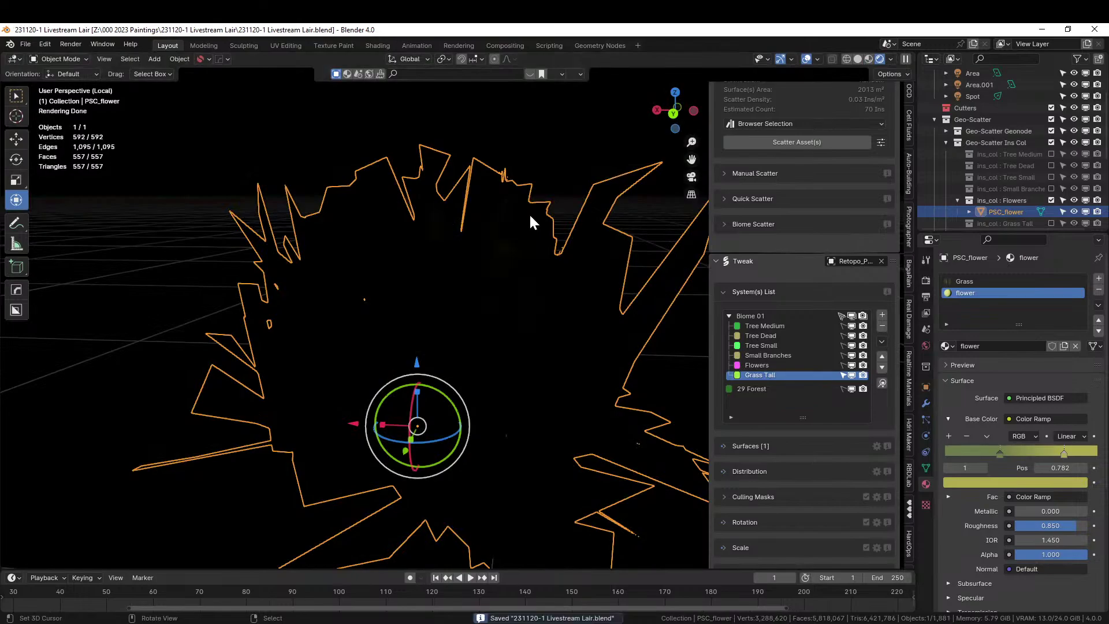
# Return to the full scene's rendered camera view, shift the flower ramp's second stop to a blue hue, and save the file.
pyautogui.press('KP_0')
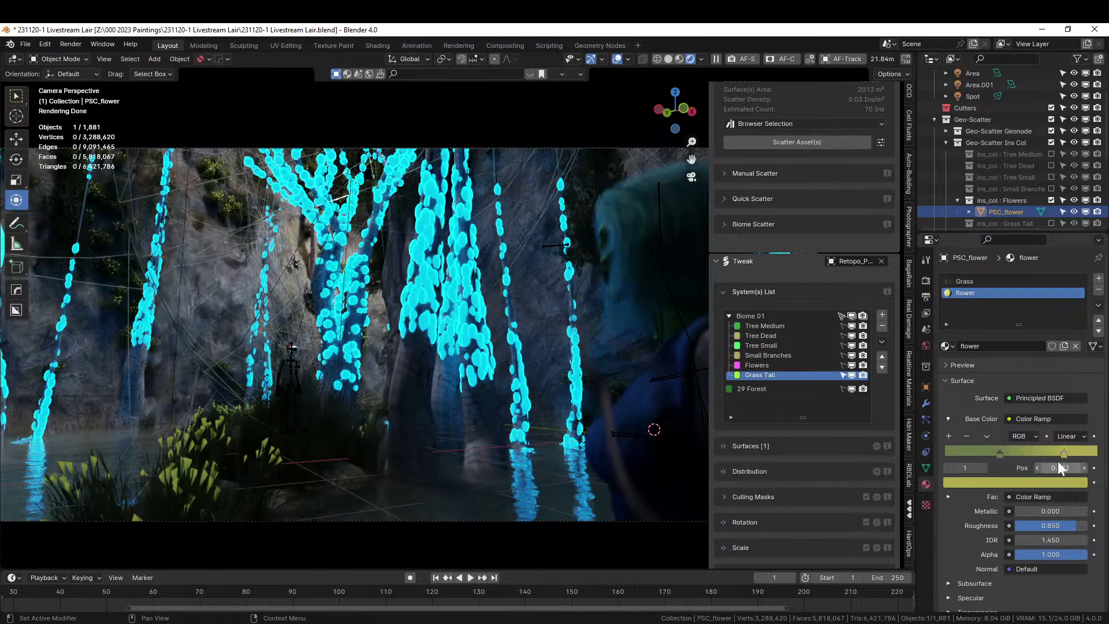
pyautogui.moveTo(1065, 455); pyautogui.dragTo(1063, 457)
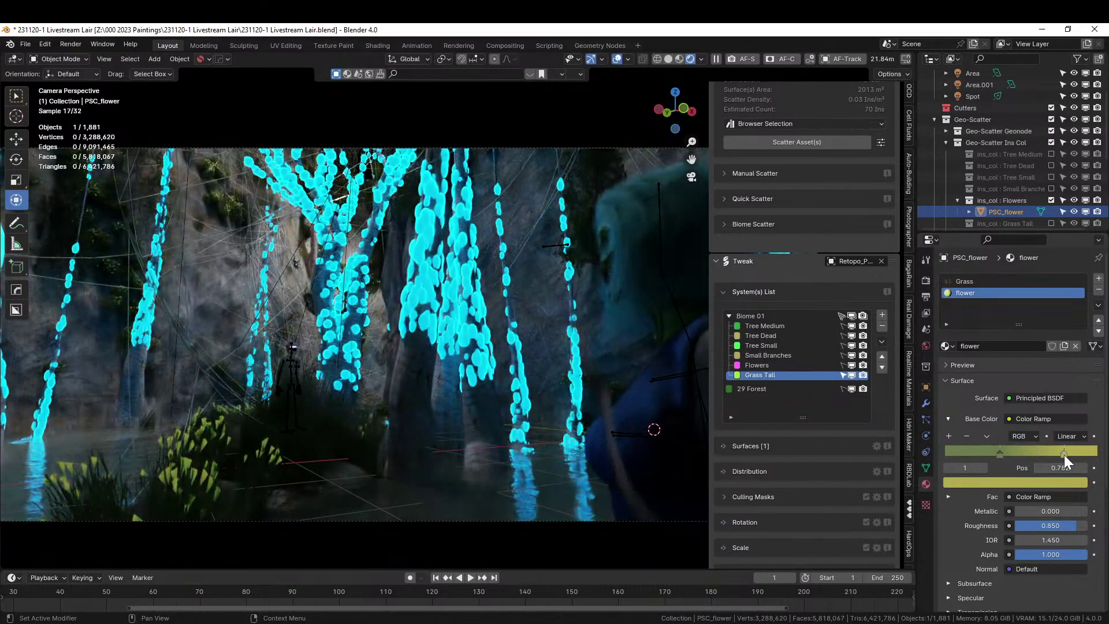
pyautogui.click(1051, 482)
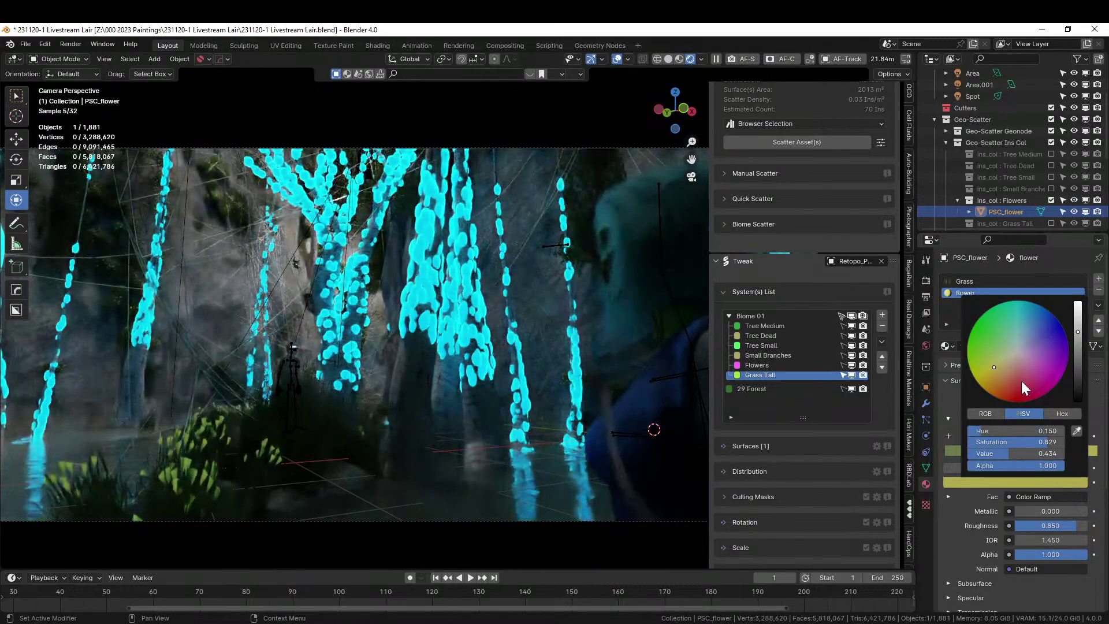
pyautogui.moveTo(982, 431); pyautogui.dragTo(1027, 431)
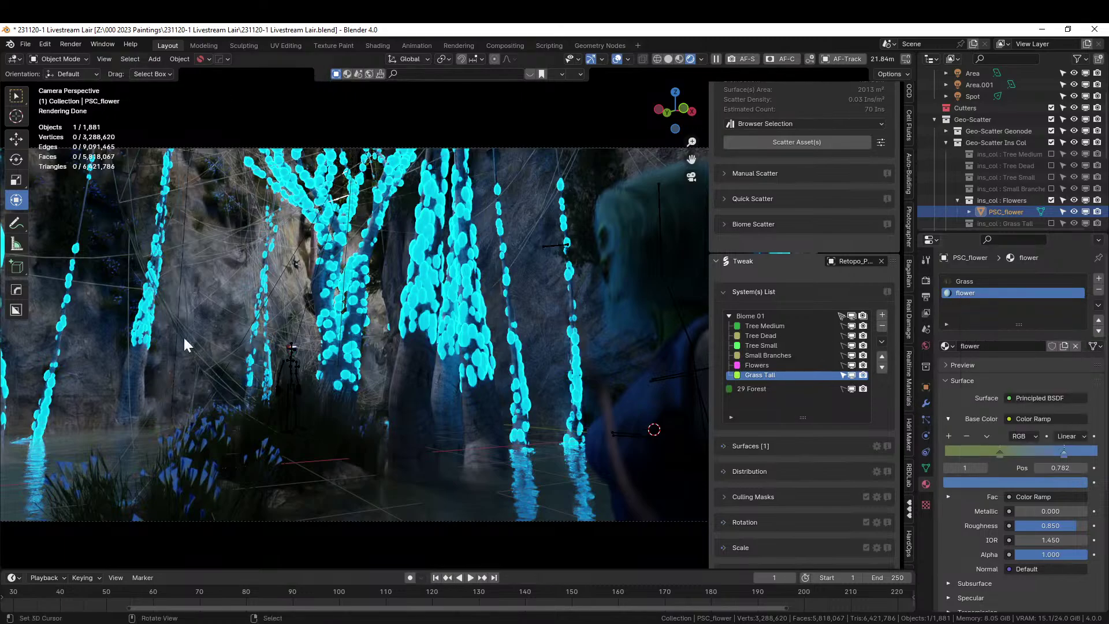
pyautogui.scroll(-1, 381, 399)
pyautogui.scroll(-1, 381, 400)
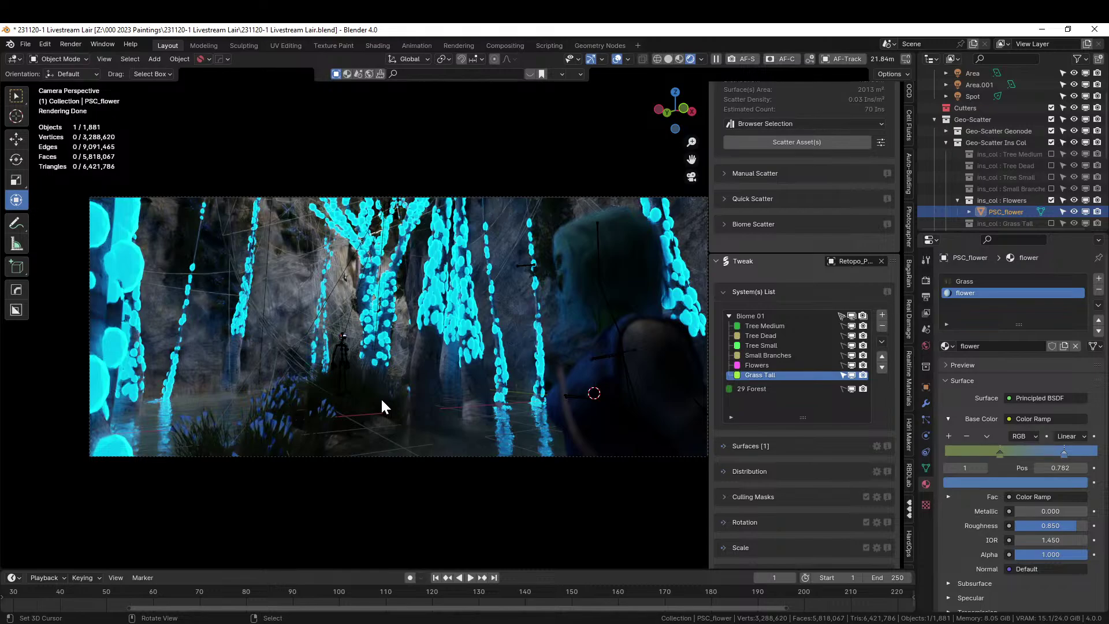
pyautogui.hotkey('ctrl', 's')
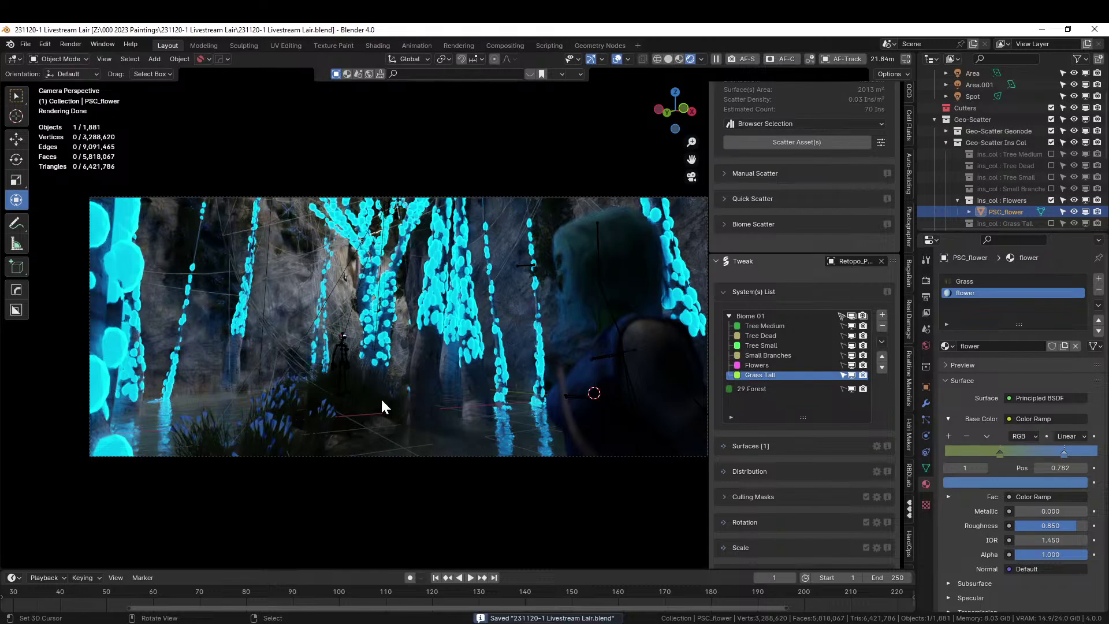
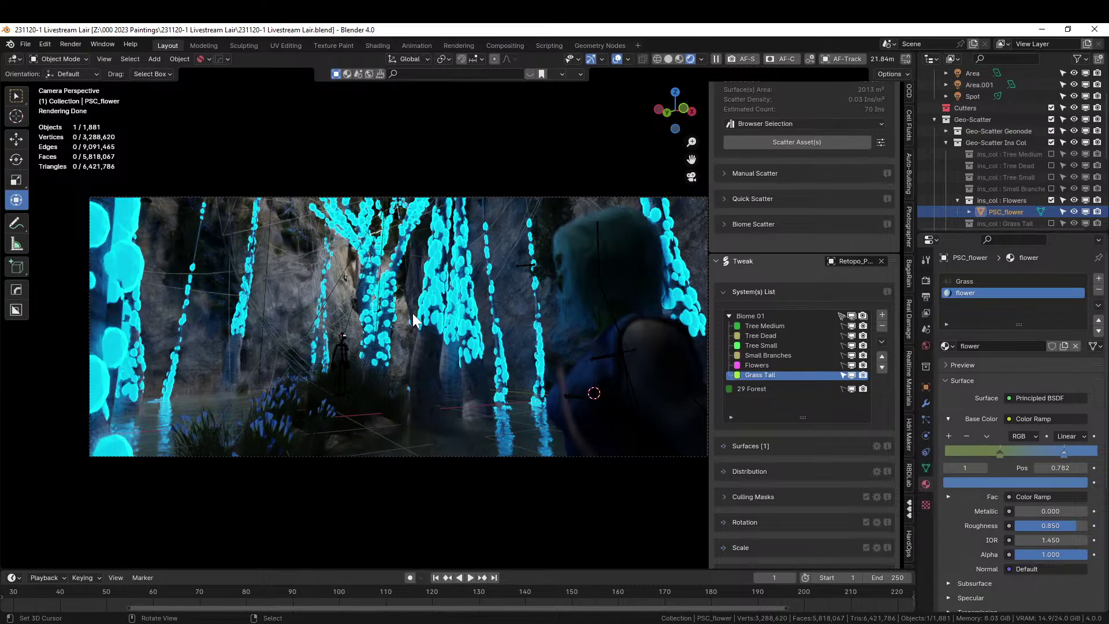
# Hide all armature objects in the viewport so the distant figure's rig is not displayed.
pyautogui.scroll(-1, 359, 409)
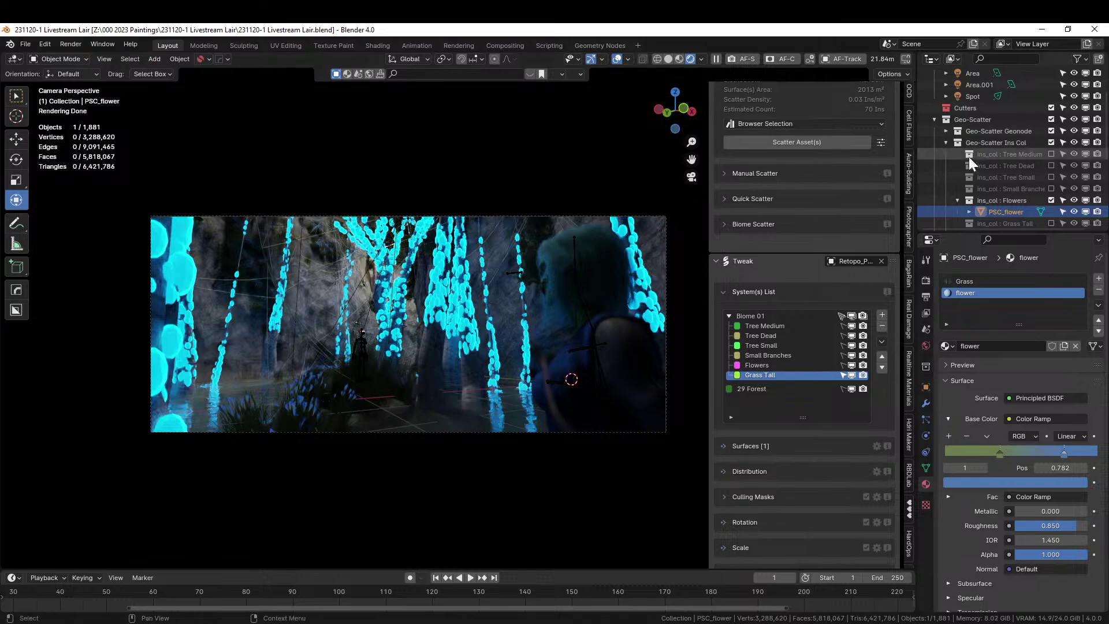
pyautogui.scroll(8, 448, 372)
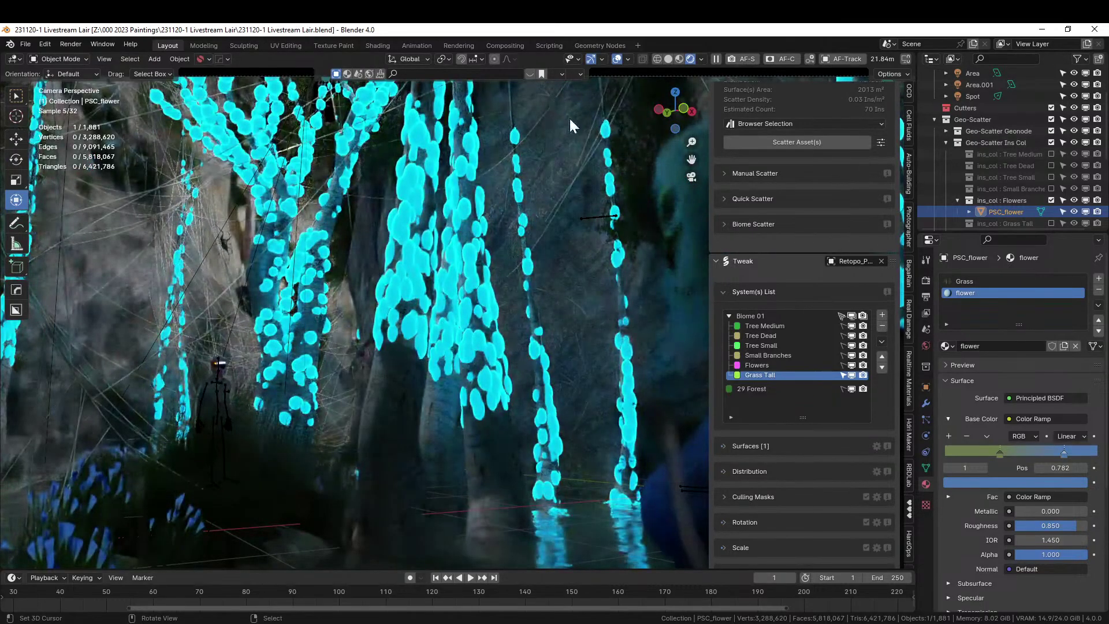
pyautogui.click(578, 59)
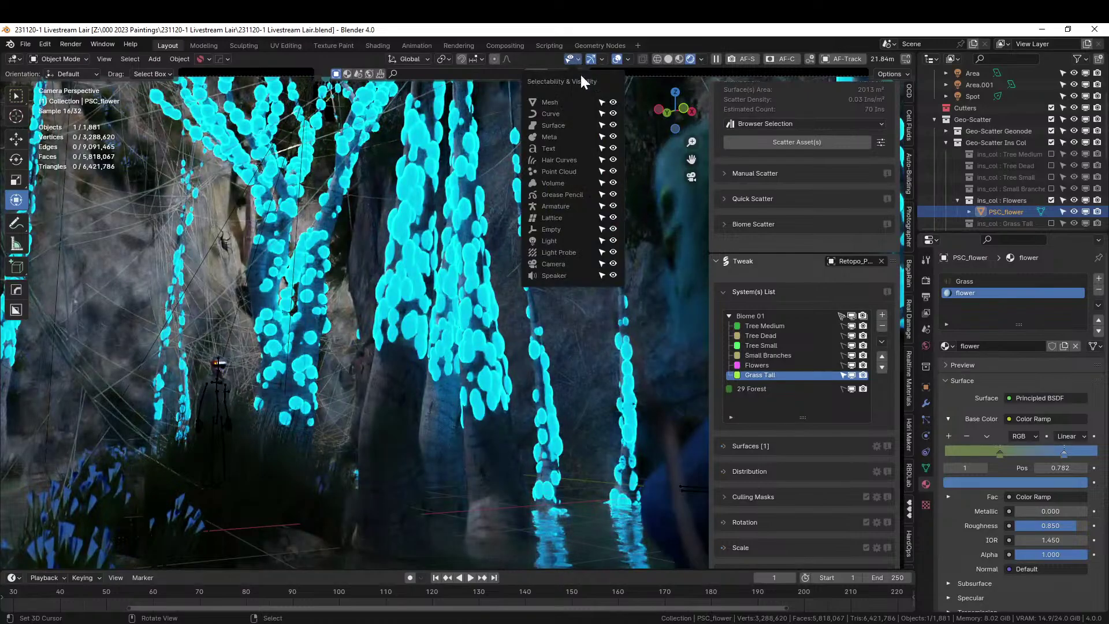
pyautogui.click(613, 205)
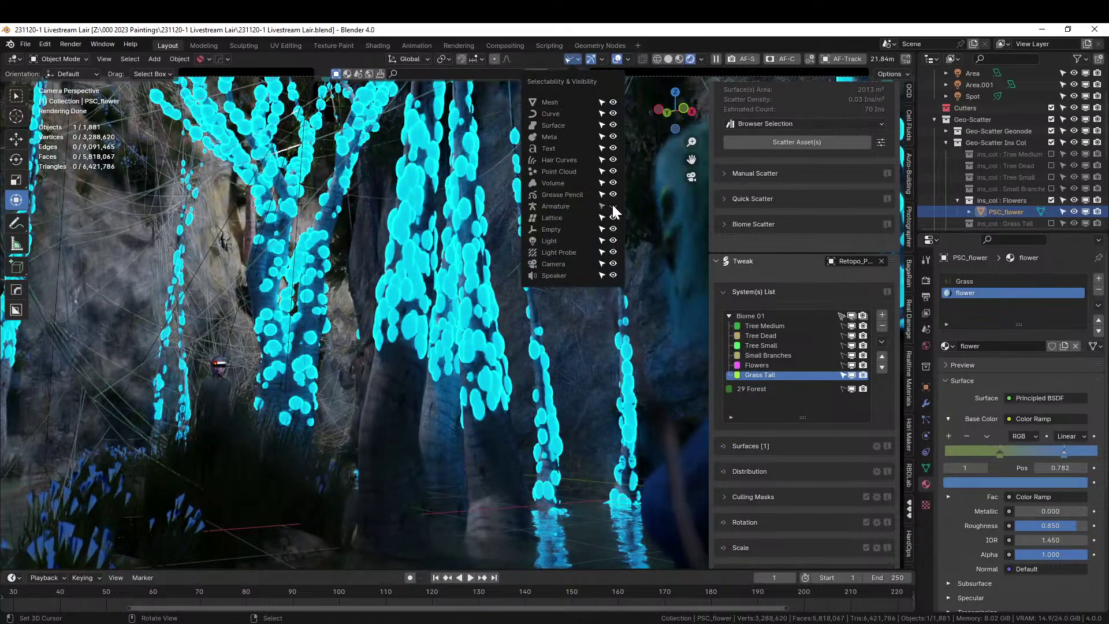
# Examine the distant helmeted figure, the surrounding cobwebs and the overall composition in the rendered camera view.
pyautogui.scroll(4, 324, 387)
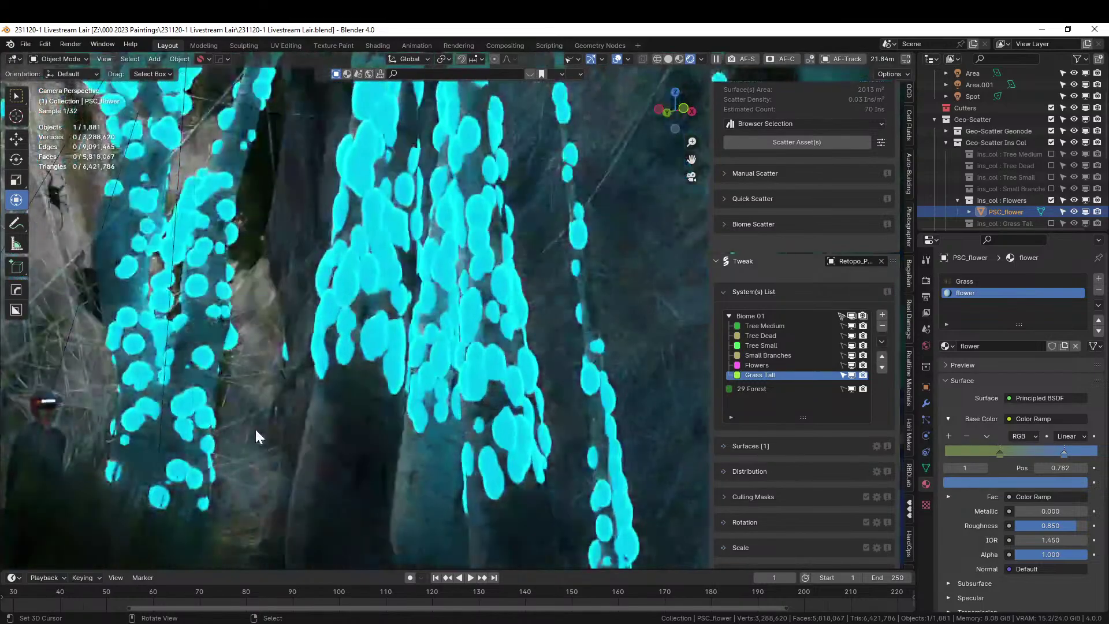
pyautogui.keyDown('shift'); pyautogui.moveTo(529, 381); pyautogui.dragTo(588, 344, button='middle'); pyautogui.keyUp('shift')
pyautogui.scroll(2, 588, 344)
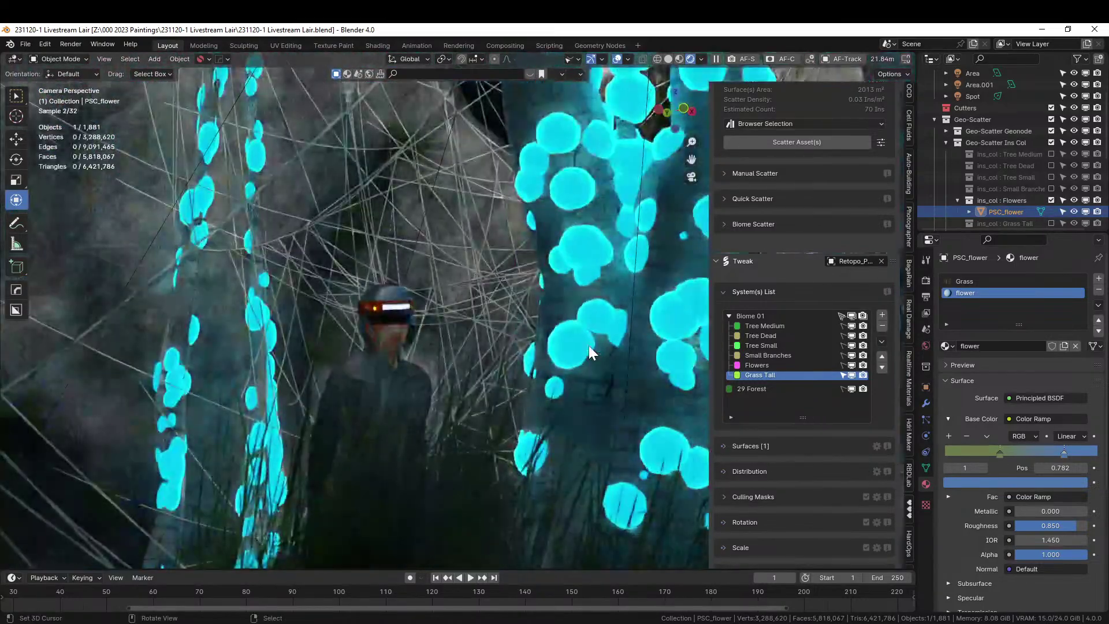
pyautogui.scroll(2, 588, 346)
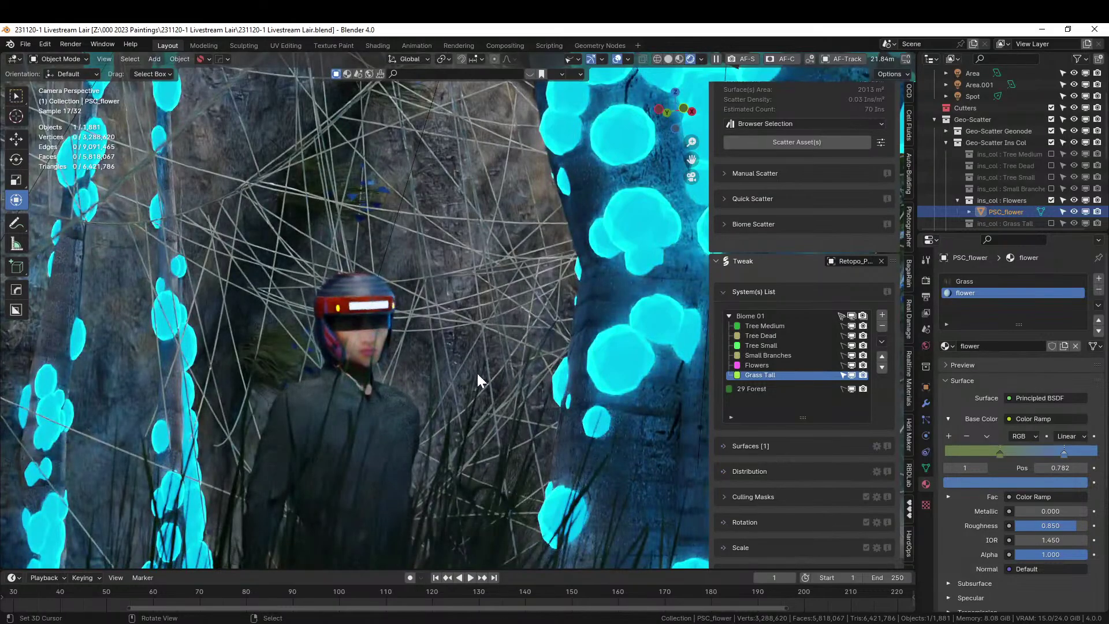
pyautogui.scroll(-8, 477, 373)
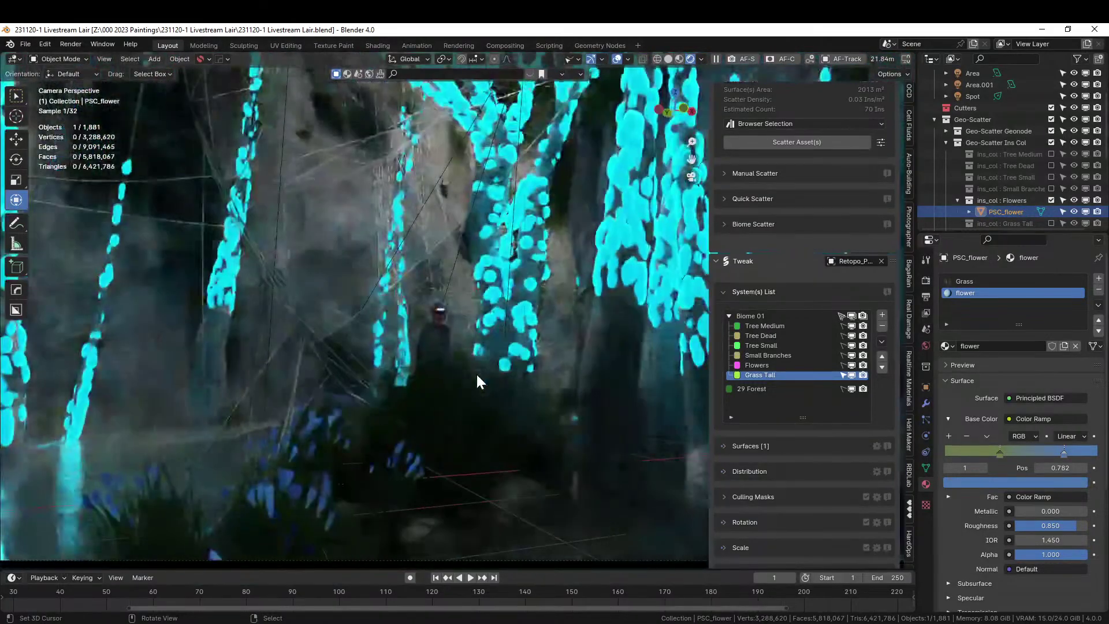
pyautogui.scroll(-2, 477, 374)
pyautogui.keyDown('shift'); pyautogui.moveTo(558, 387); pyautogui.dragTo(405, 388, button='middle'); pyautogui.keyUp('shift')
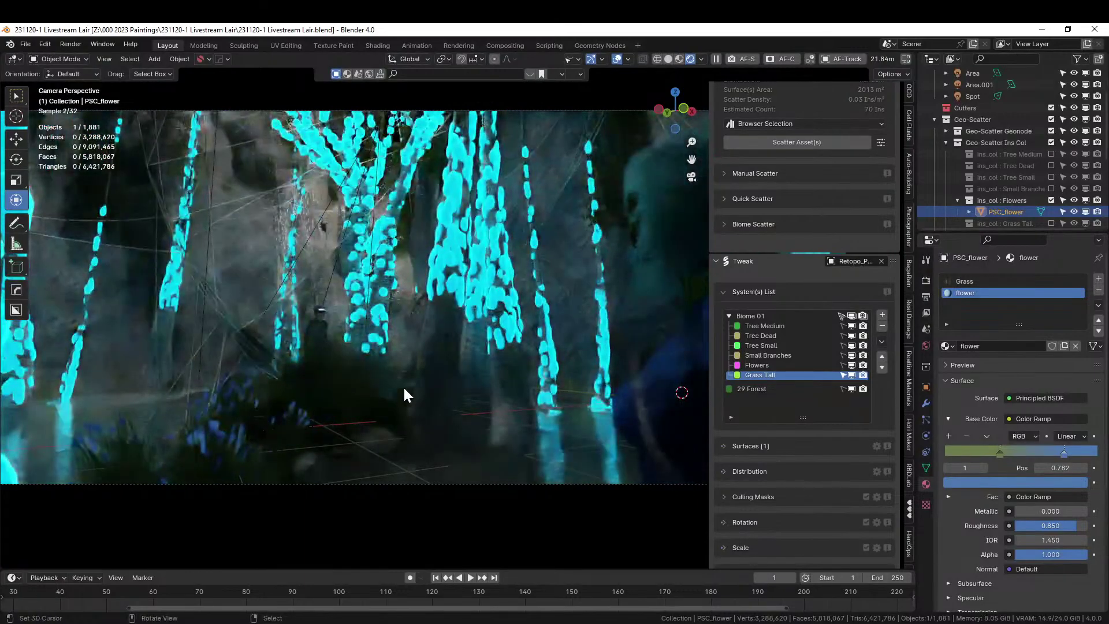
pyautogui.scroll(-1, 403, 386)
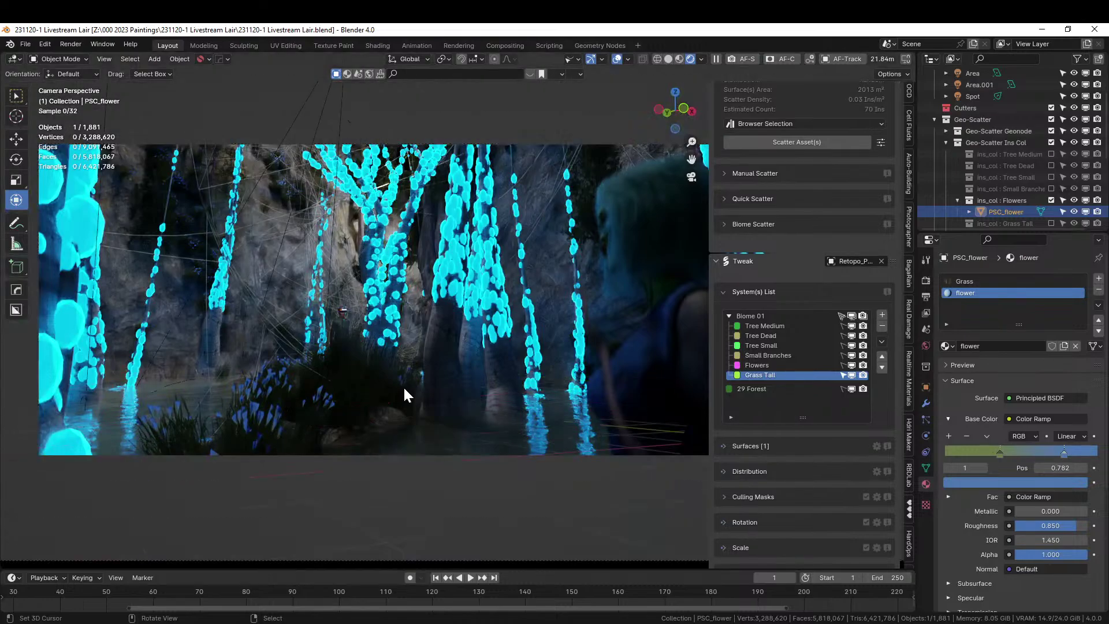
pyautogui.scroll(5, 403, 386)
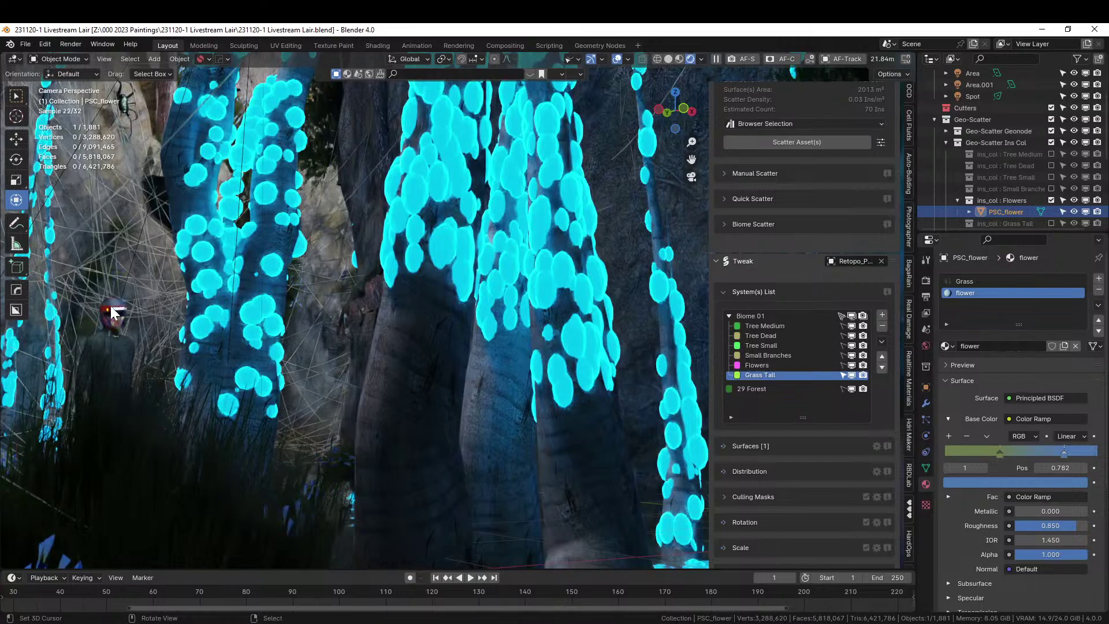
pyautogui.keyDown('shift'); pyautogui.moveTo(303, 347); pyautogui.dragTo(272, 375, button='middle'); pyautogui.keyUp('shift')
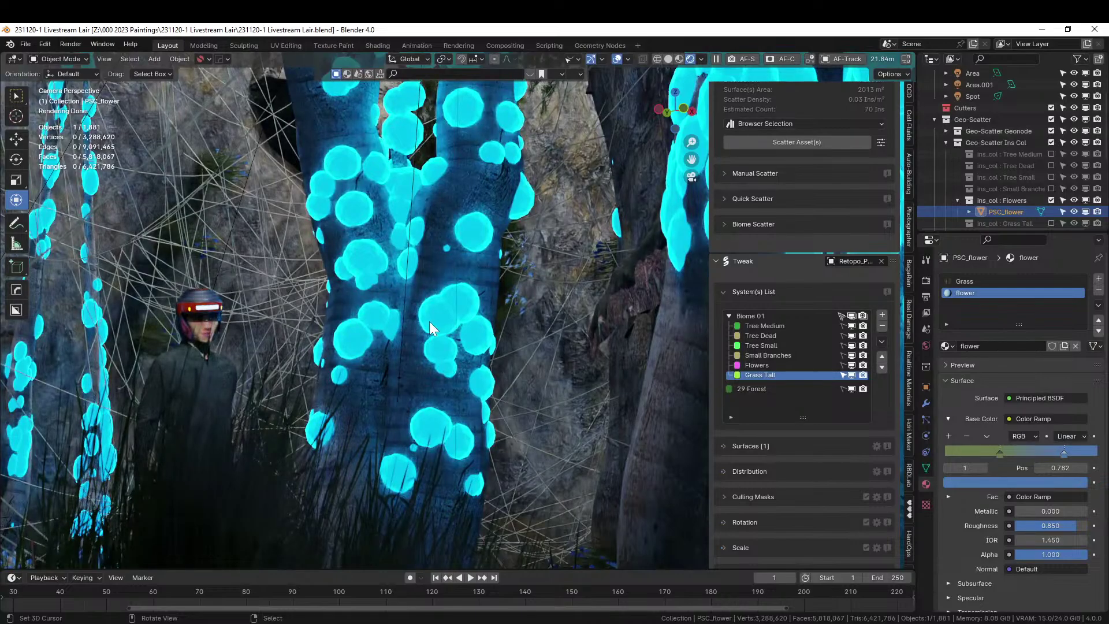
pyautogui.scroll(-9, 431, 321)
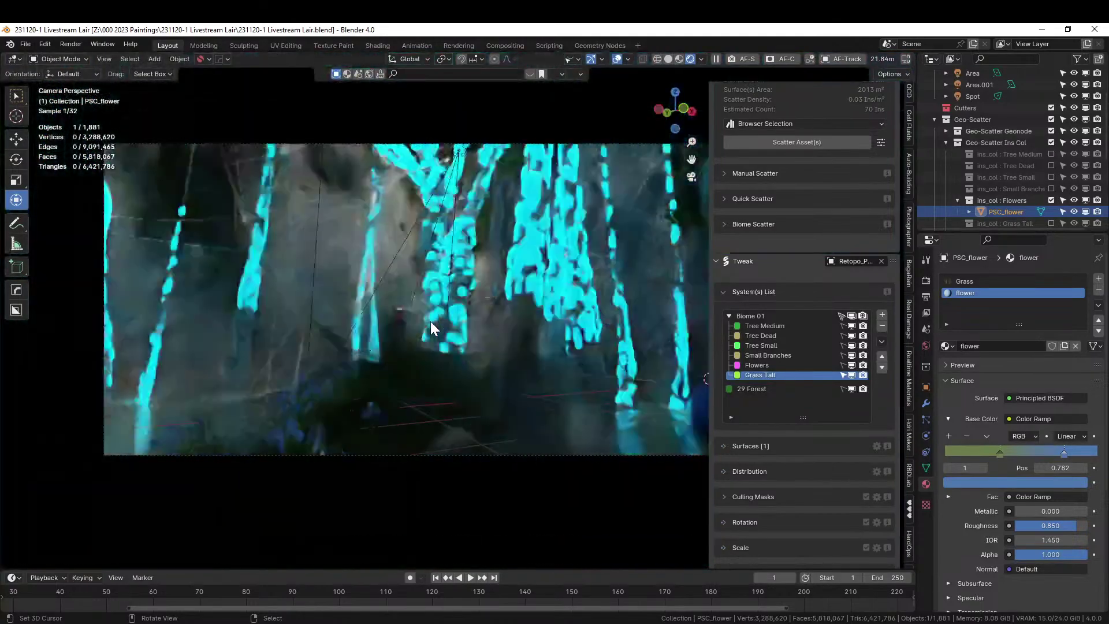
pyautogui.scroll(3, 431, 322)
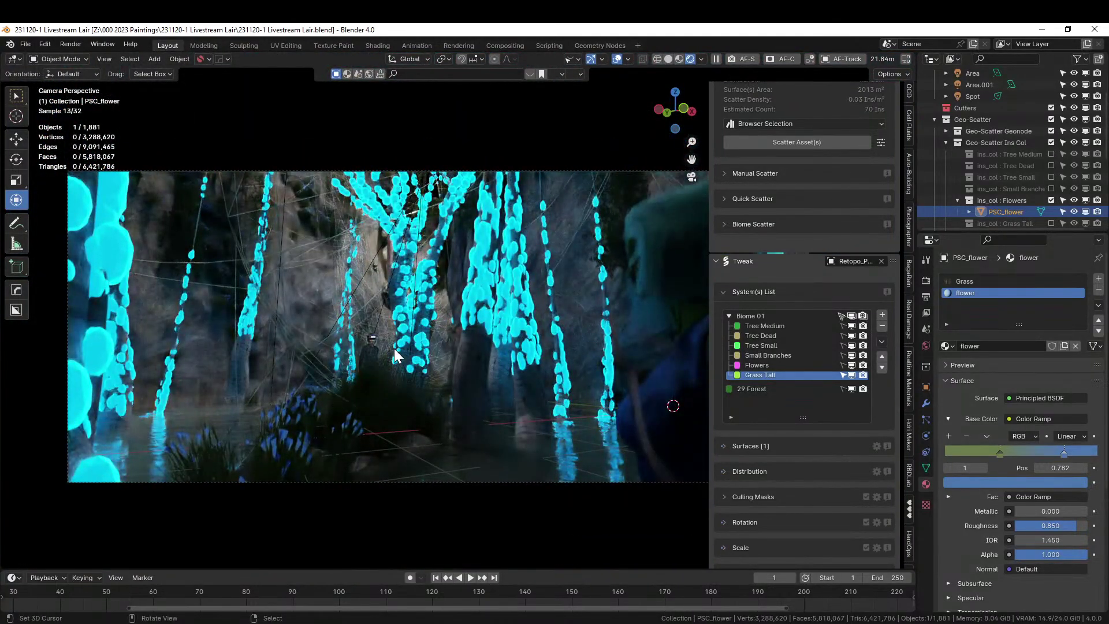
# Save the file and switch the viewport to solid shading.
pyautogui.hotkey('ctrl', 's')
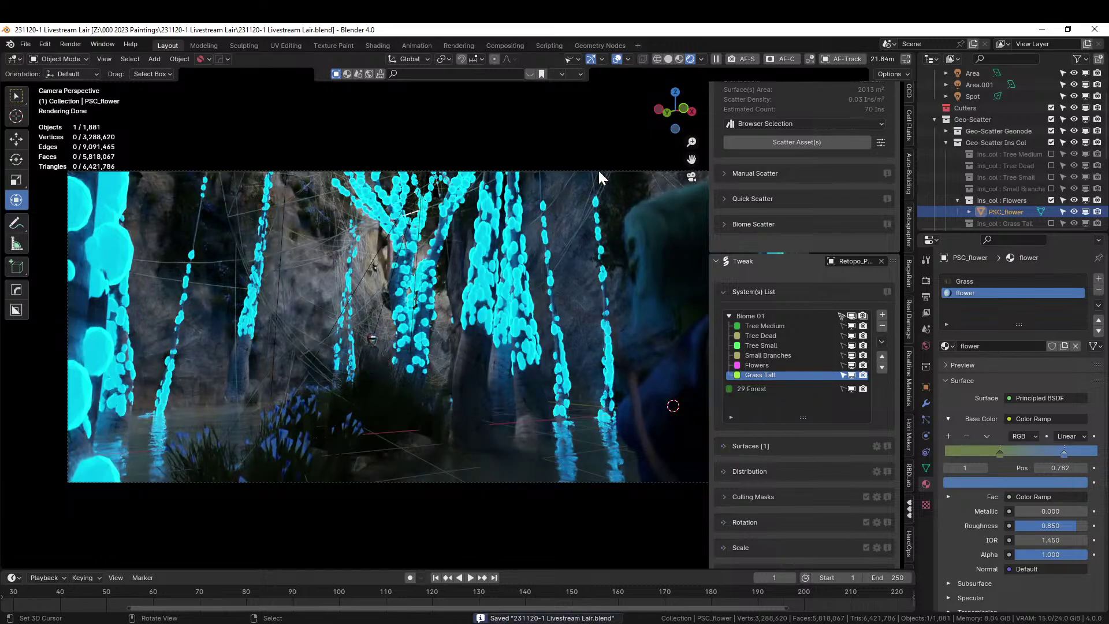
pyautogui.click(668, 59)
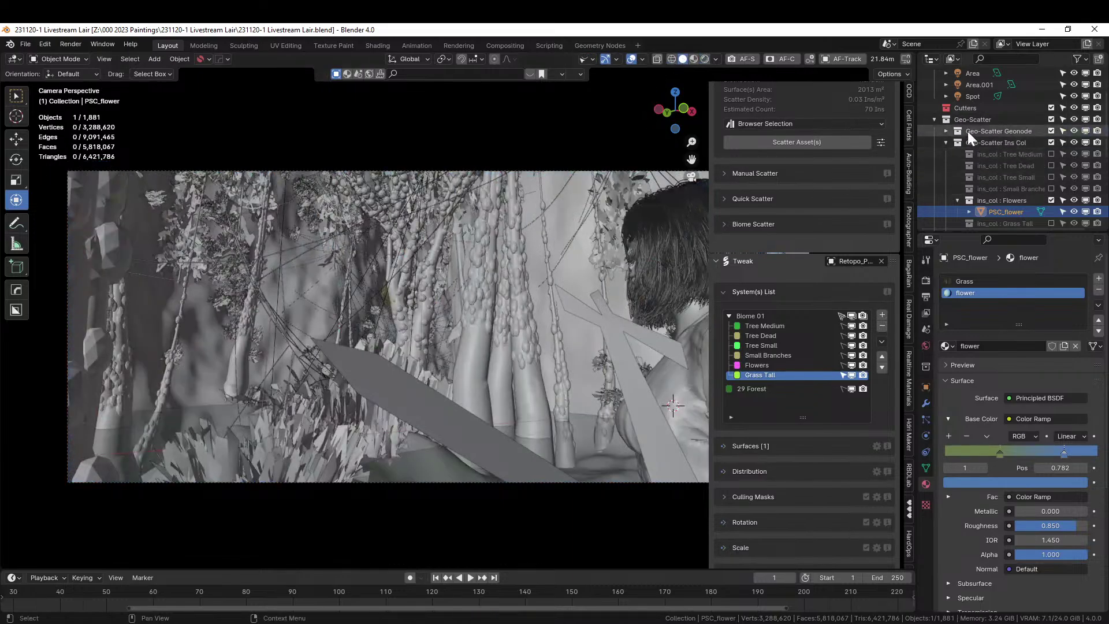
# Collapse the Geo-Scatter collection and isolate the Cobweb Generator object from the Webs collection in local view.
pyautogui.click(935, 118)
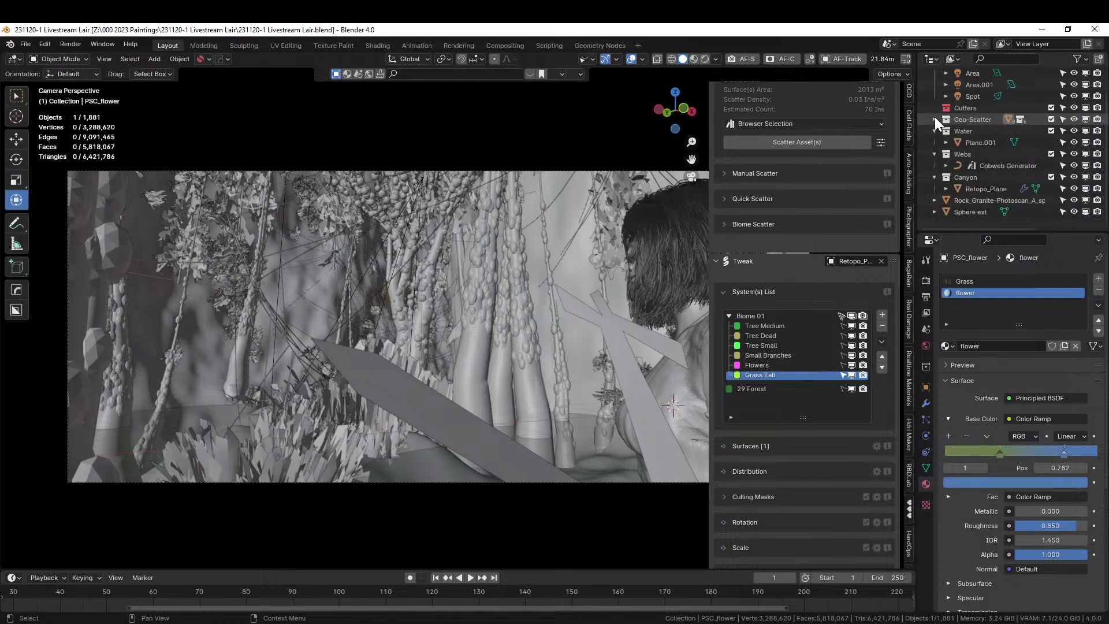
pyautogui.click(994, 172)
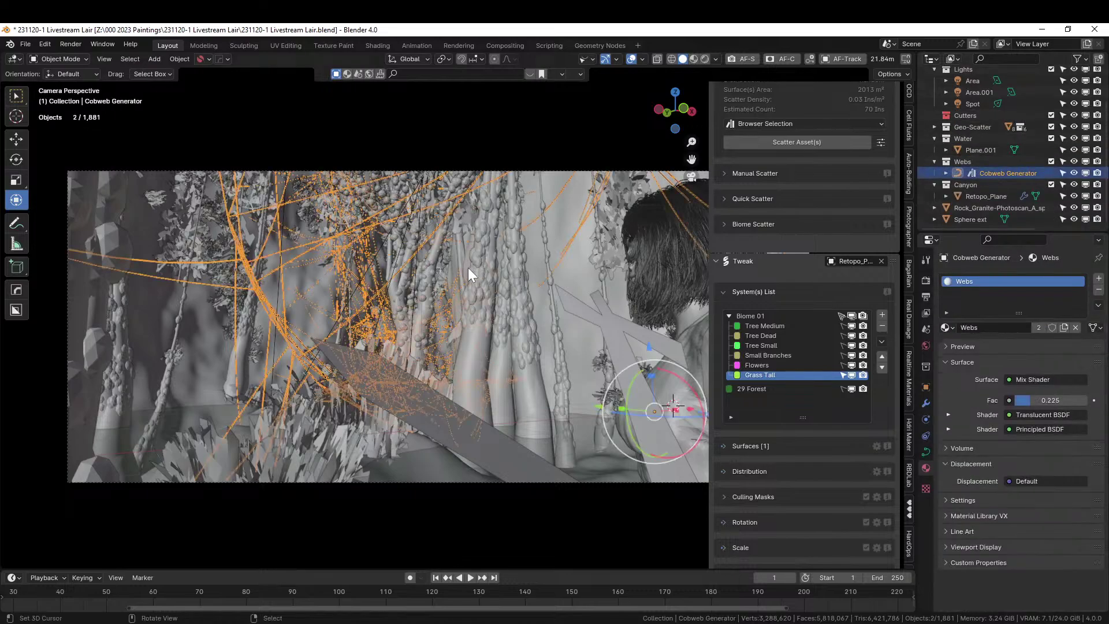
pyautogui.press('KP_Divide')
pyautogui.scroll(6, 421, 265)
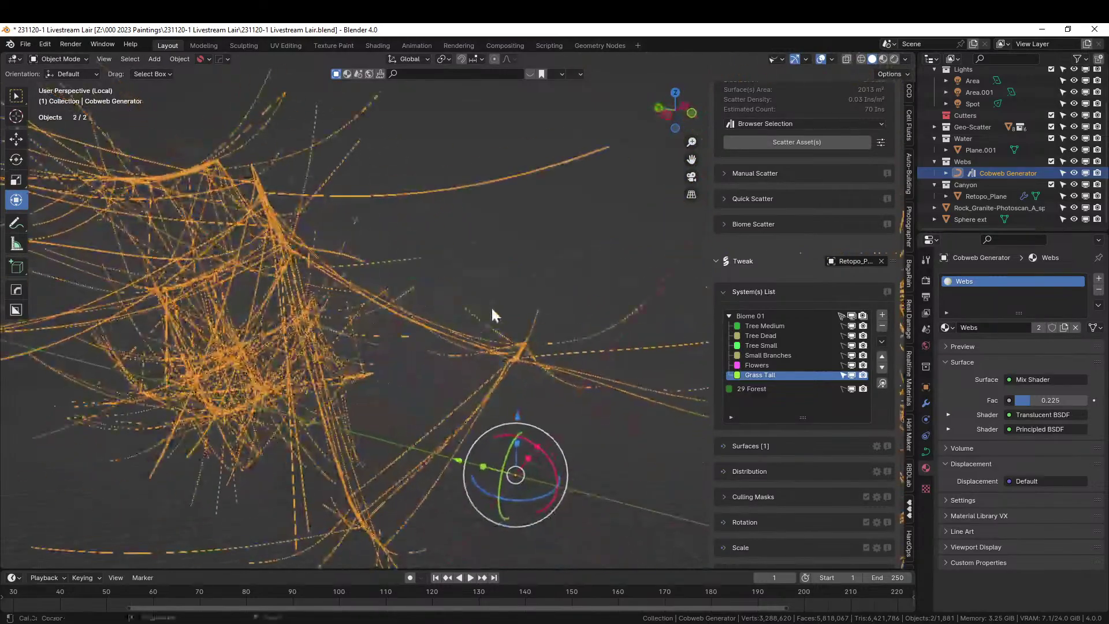
# Duplicate the Cobweb Generator in place and hide the copy from the viewport and renders as a backup.
pyautogui.hotkey('shift', 'd')
pyautogui.rightClick(615, 275)
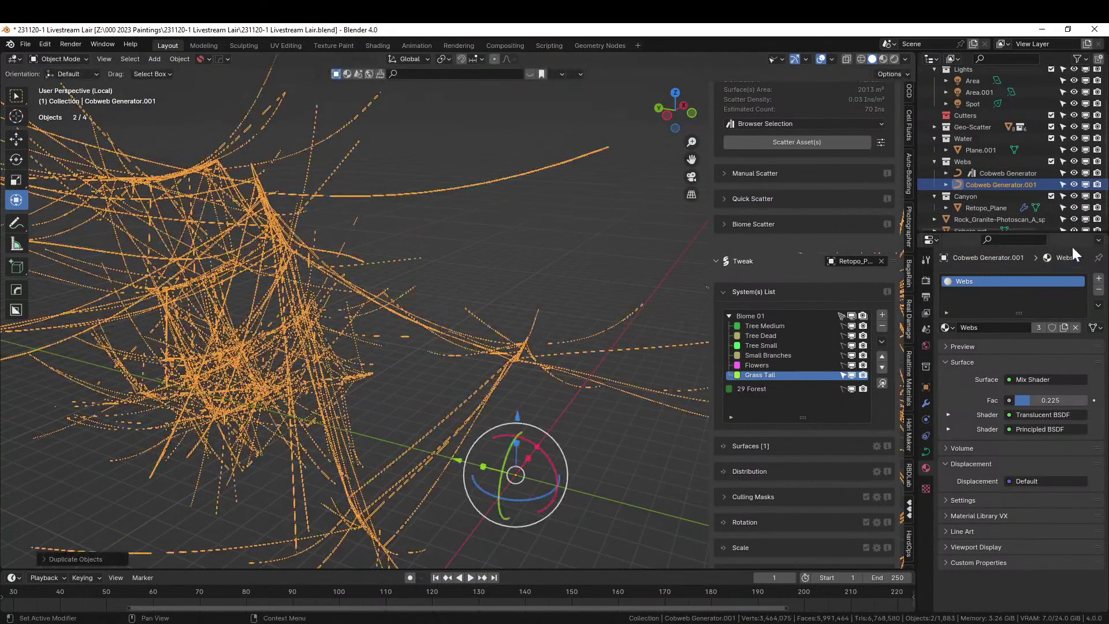
pyautogui.click(1074, 183)
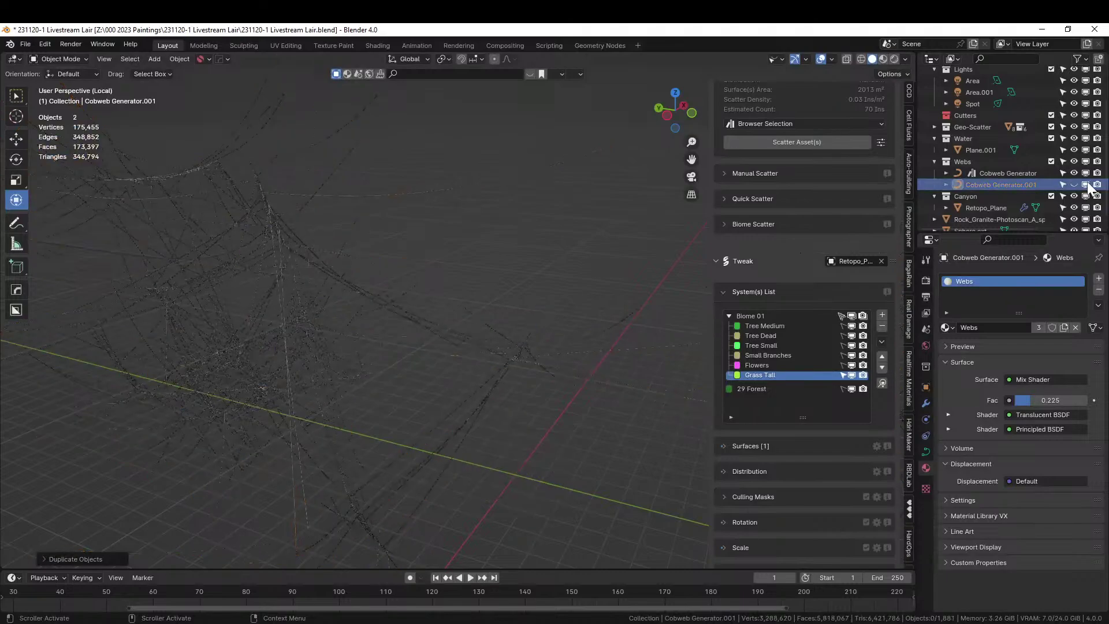
# Convert the original Cobweb Generator curve to a mesh so its geometry nodes modifier is baked in.
pyautogui.click(991, 173)
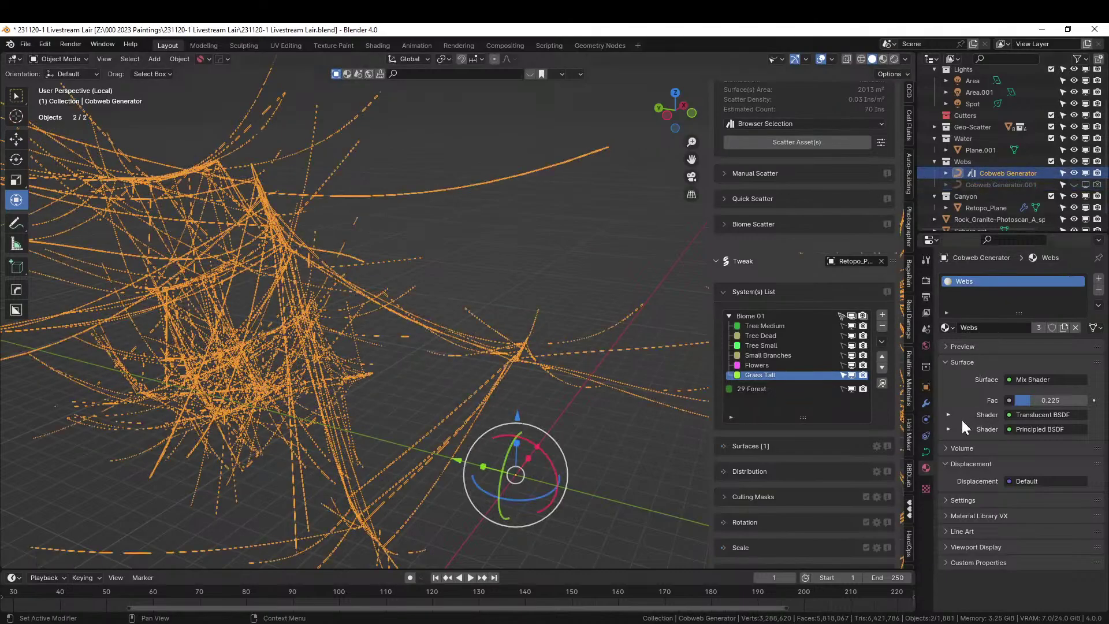
pyautogui.click(926, 402)
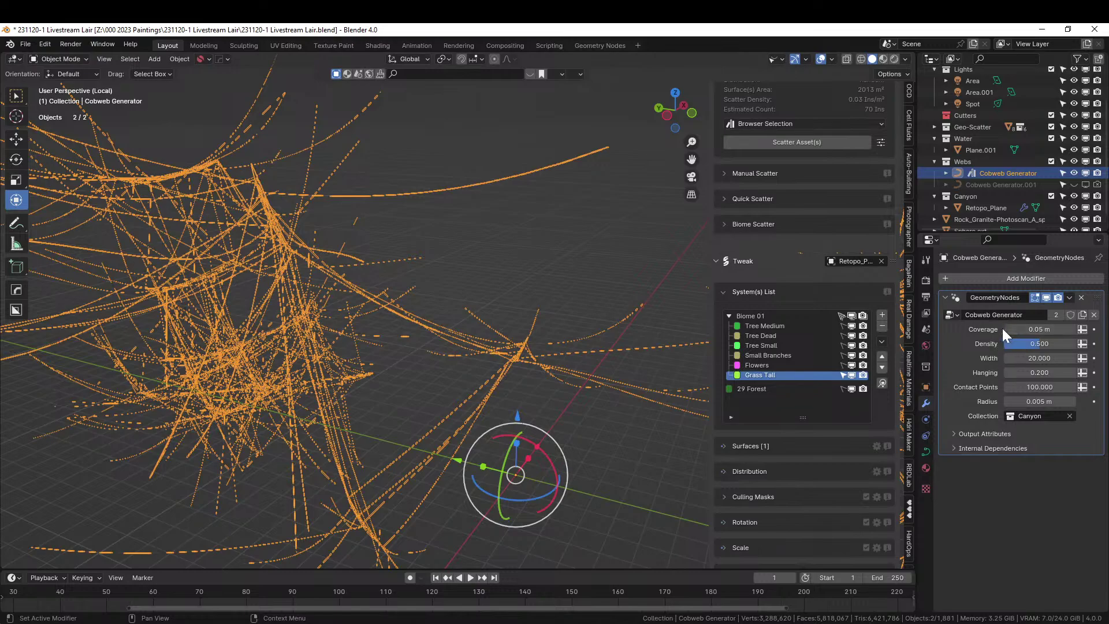
pyautogui.hotkey('ctrl', 'a')
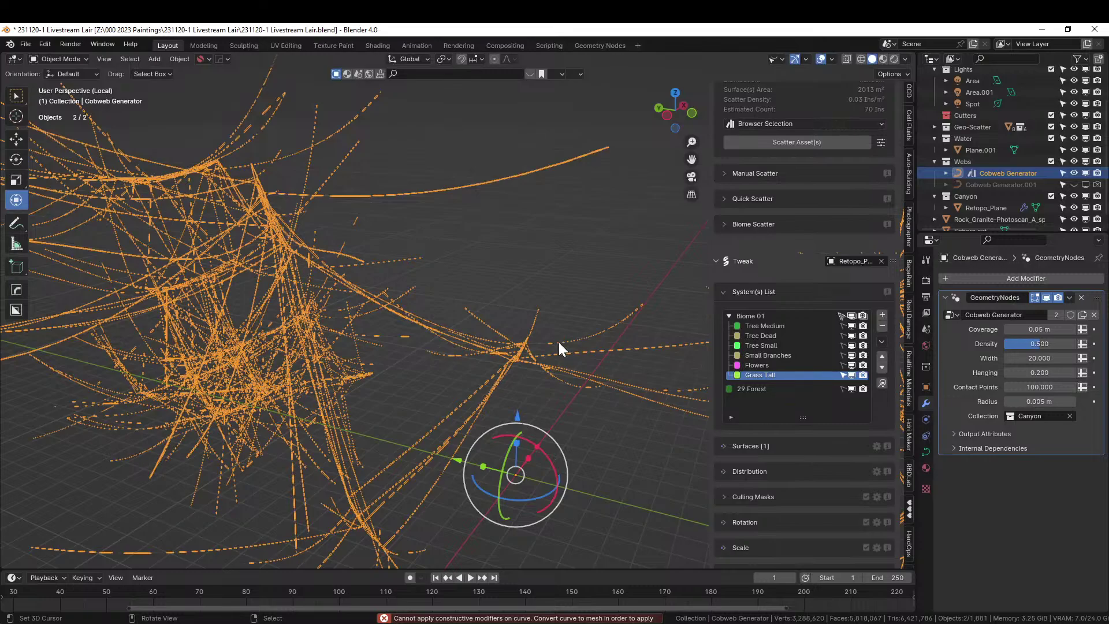
pyautogui.moveTo(381, 320); pyautogui.dragTo(359, 323, button='middle')
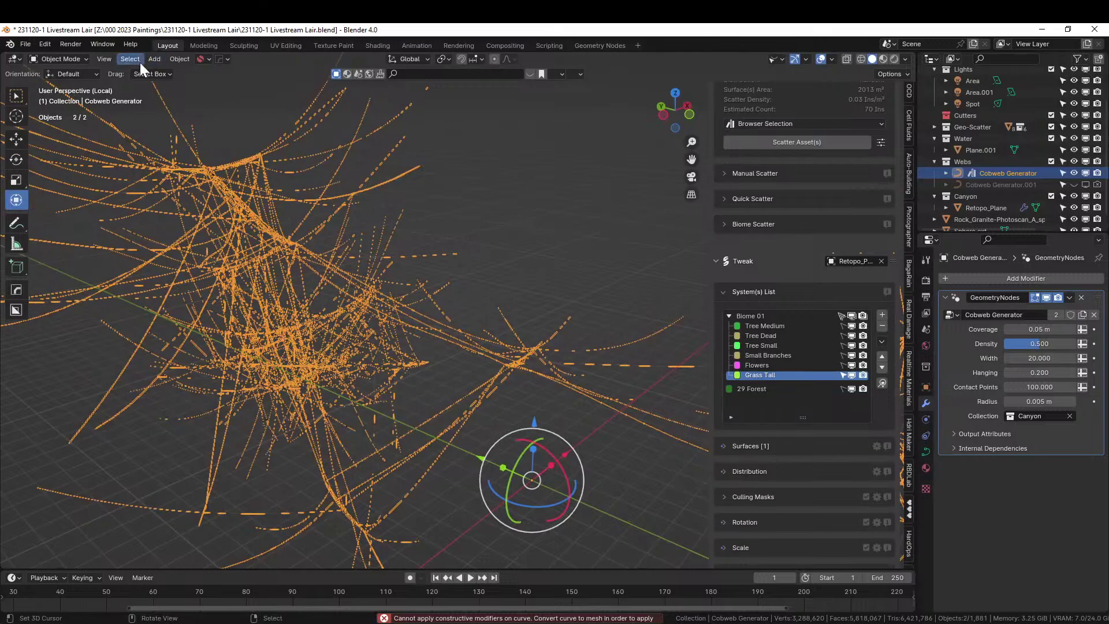
pyautogui.click(180, 59)
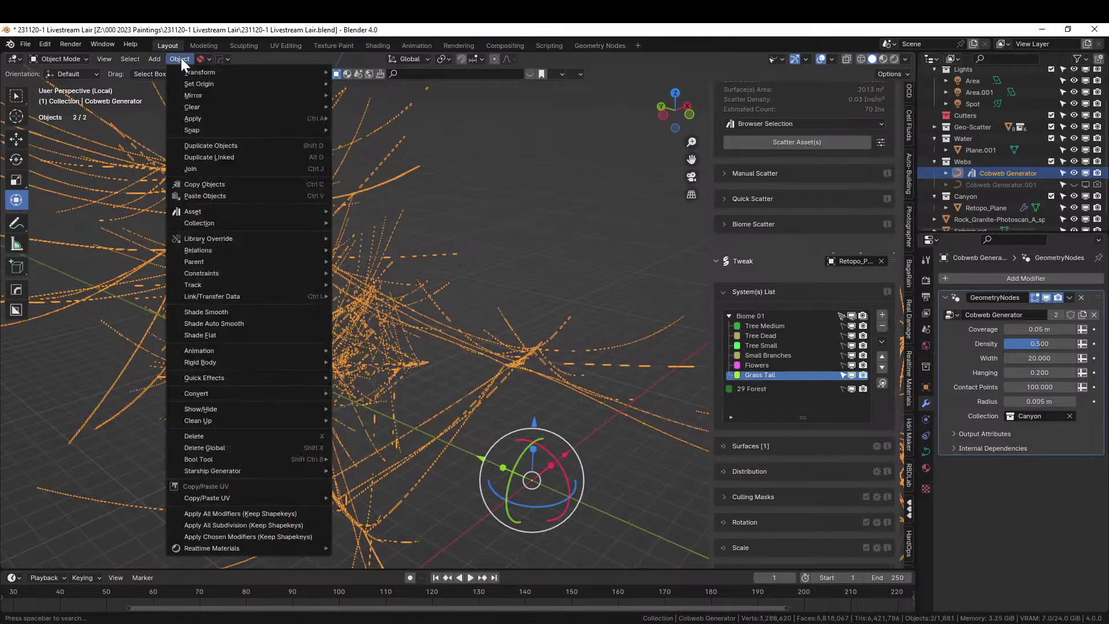
pyautogui.moveTo(312, 392)
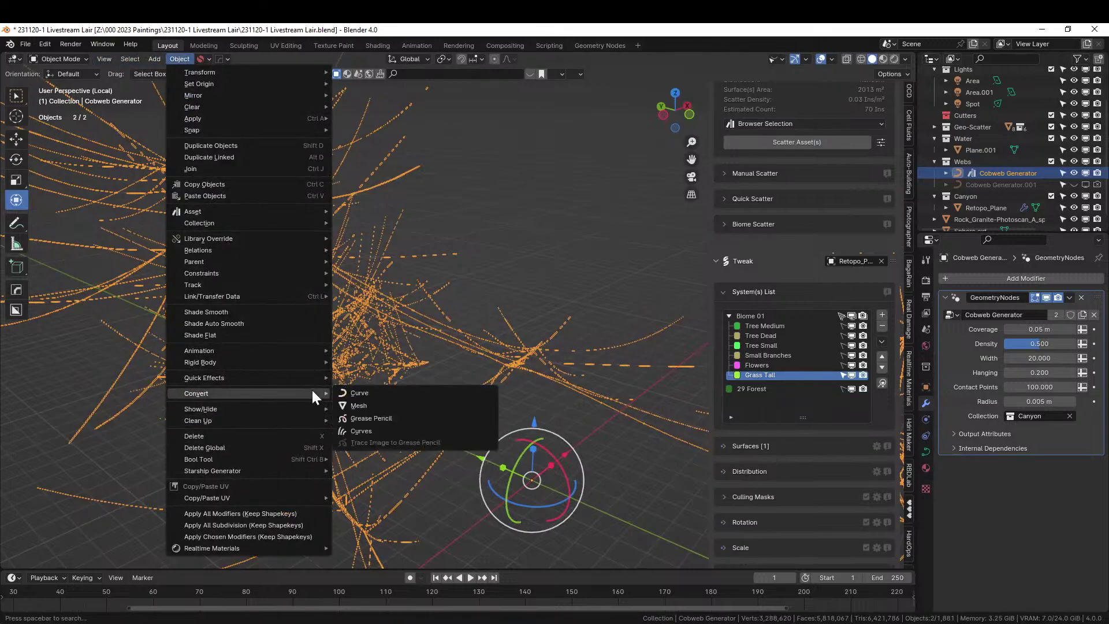
pyautogui.click(405, 405)
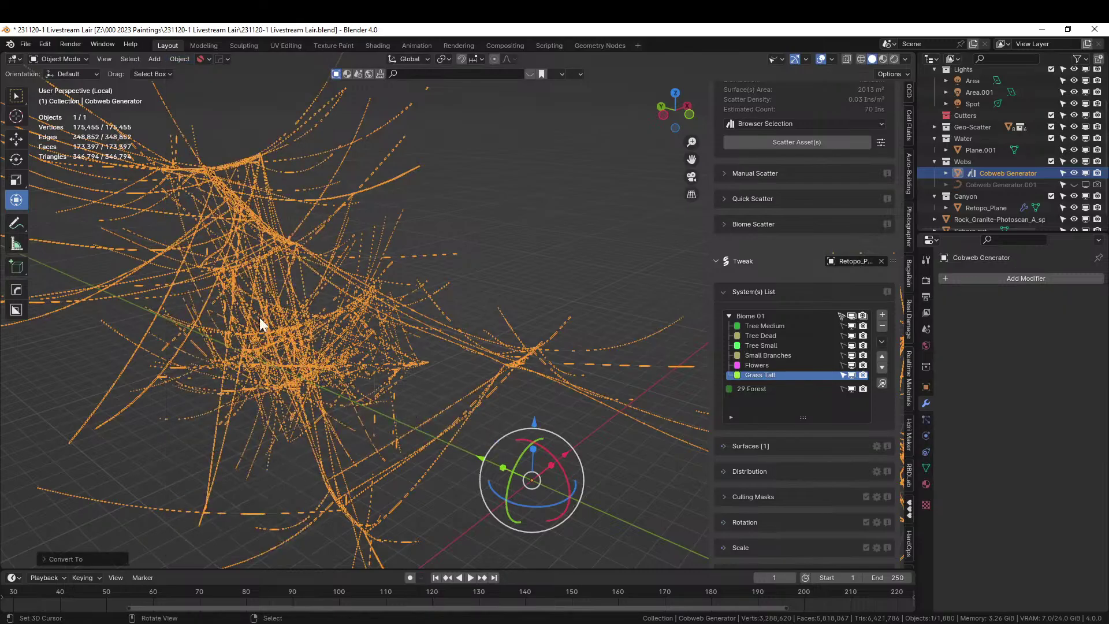
# Examine the converted cobweb mesh from several angles, including its individual strands up close.
pyautogui.moveTo(255, 313); pyautogui.dragTo(244, 347, button='middle')
pyautogui.scroll(-4, 382, 299)
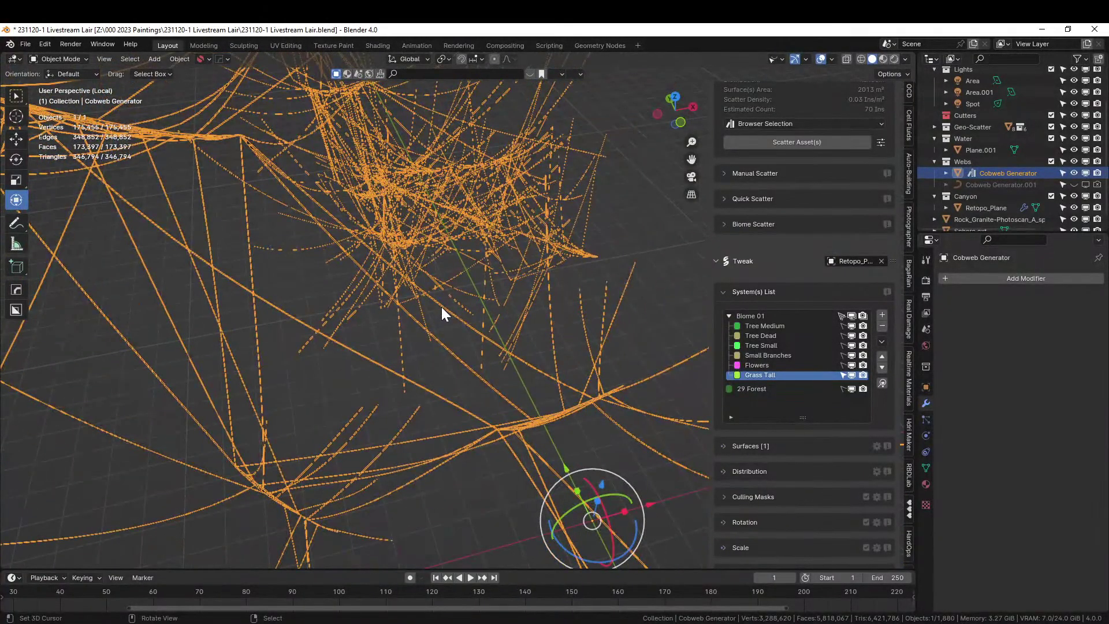
pyautogui.moveTo(435, 352); pyautogui.dragTo(408, 391, button='middle')
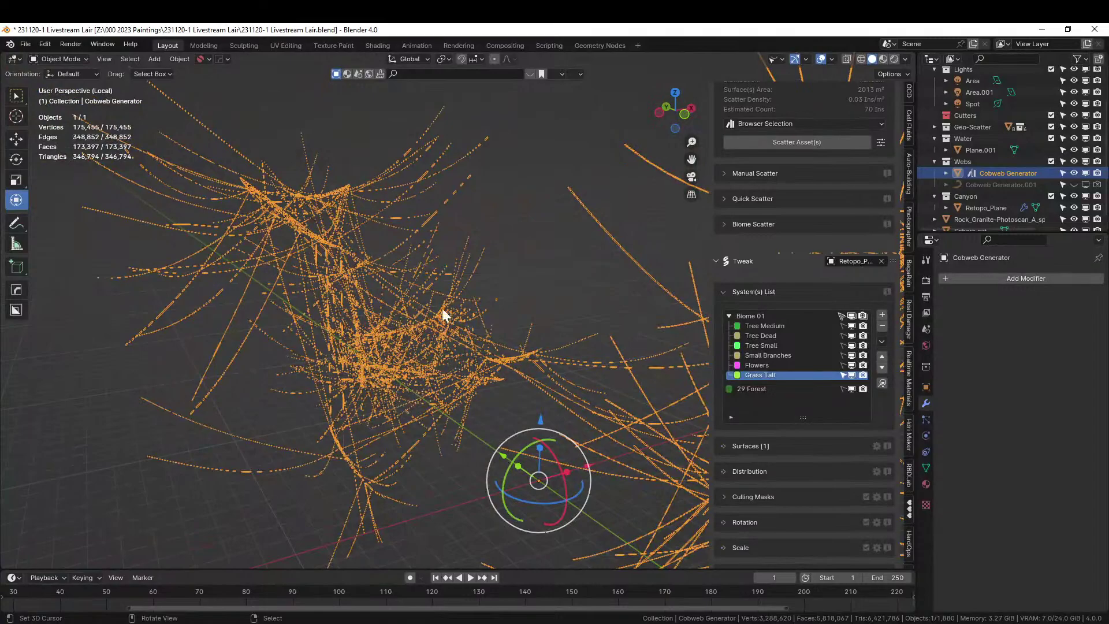
pyautogui.moveTo(443, 309); pyautogui.dragTo(446, 297, button='middle')
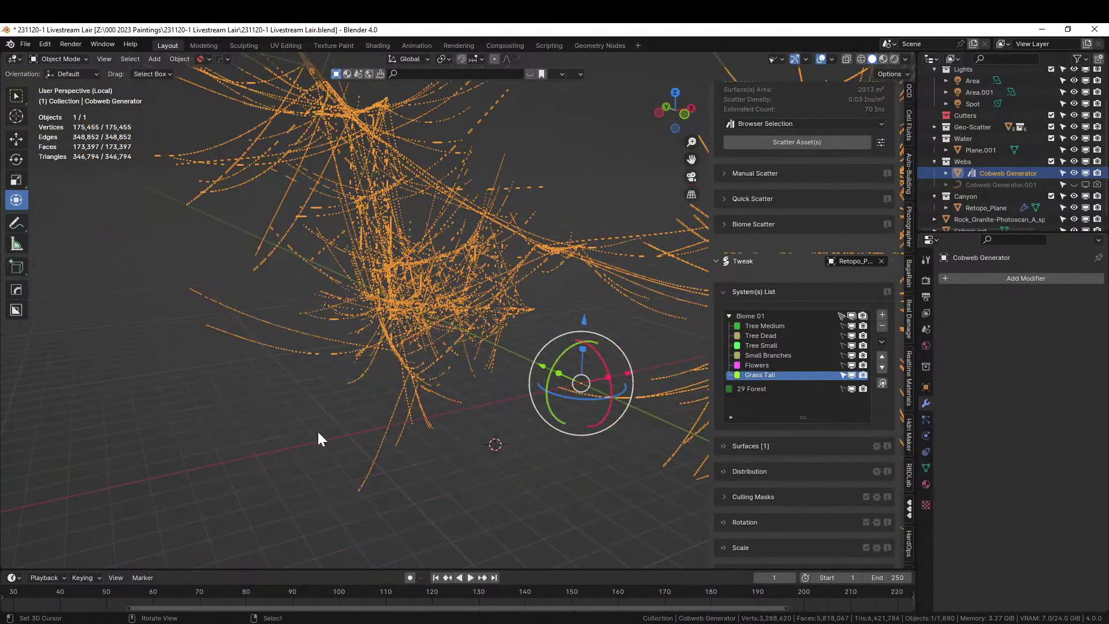
pyautogui.scroll(5, 496, 418)
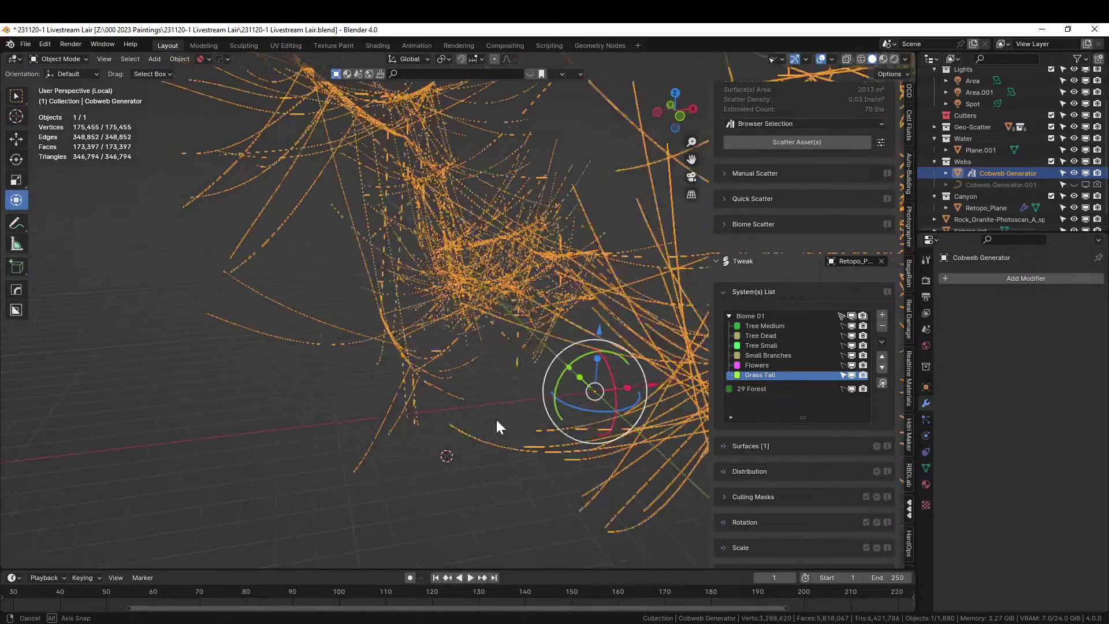
pyautogui.scroll(5, 488, 418)
pyautogui.scroll(2, 463, 417)
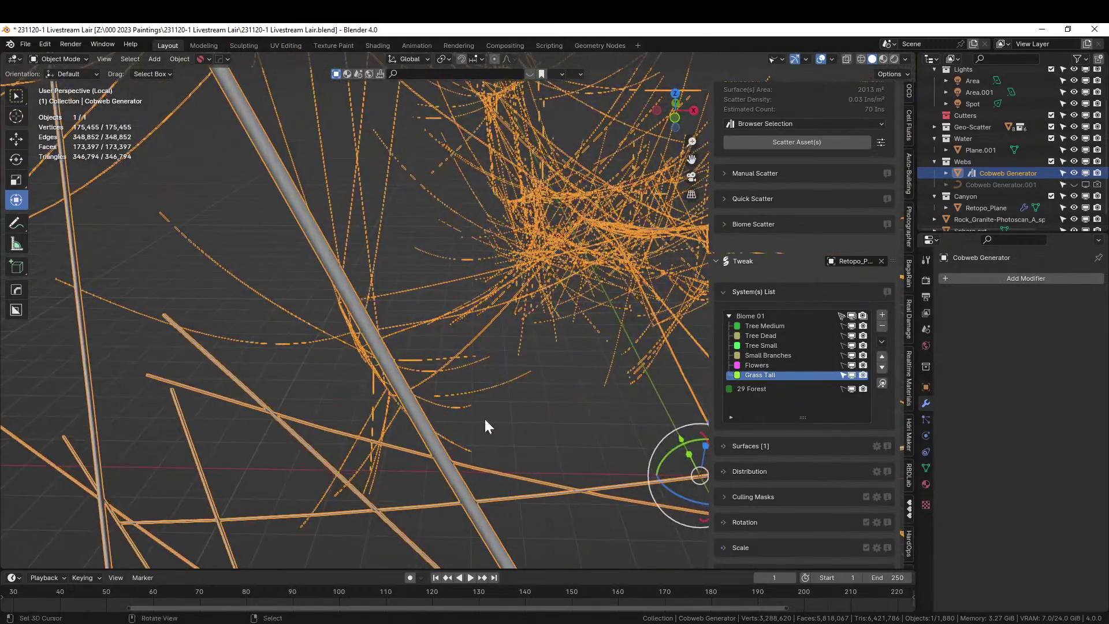
pyautogui.keyDown('shift'); pyautogui.moveTo(503, 416); pyautogui.dragTo(288, 385, button='middle'); pyautogui.keyUp('shift')
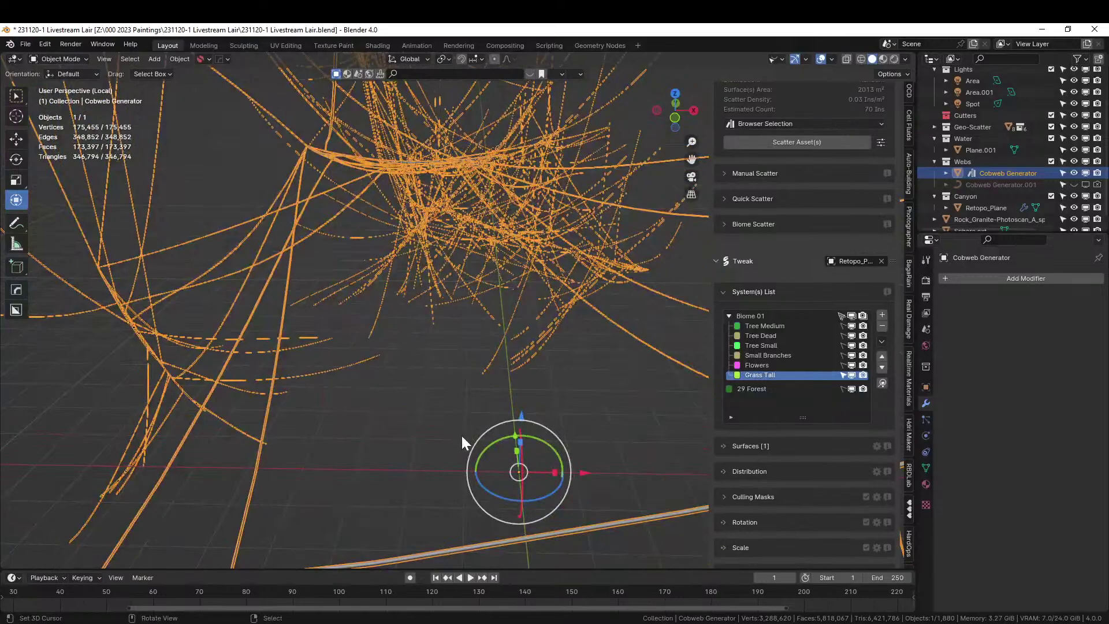
# Add an ico sphere mesh and clear its location so it sits at the world origin.
pyautogui.hotkey('shift', 'a')
pyautogui.moveTo(469, 319)
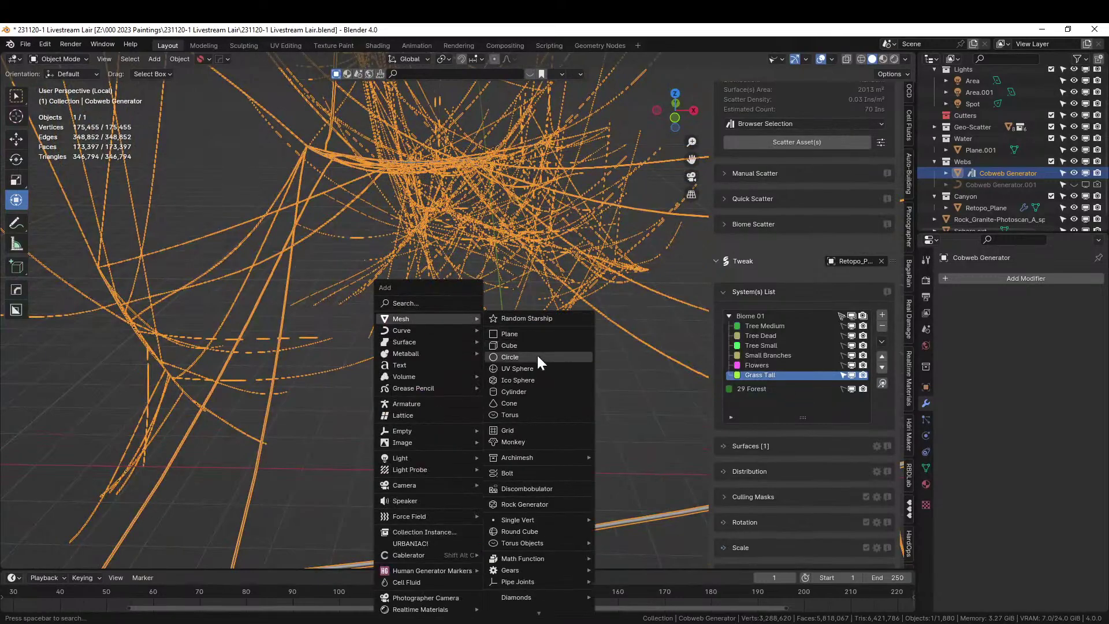
pyautogui.click(529, 378)
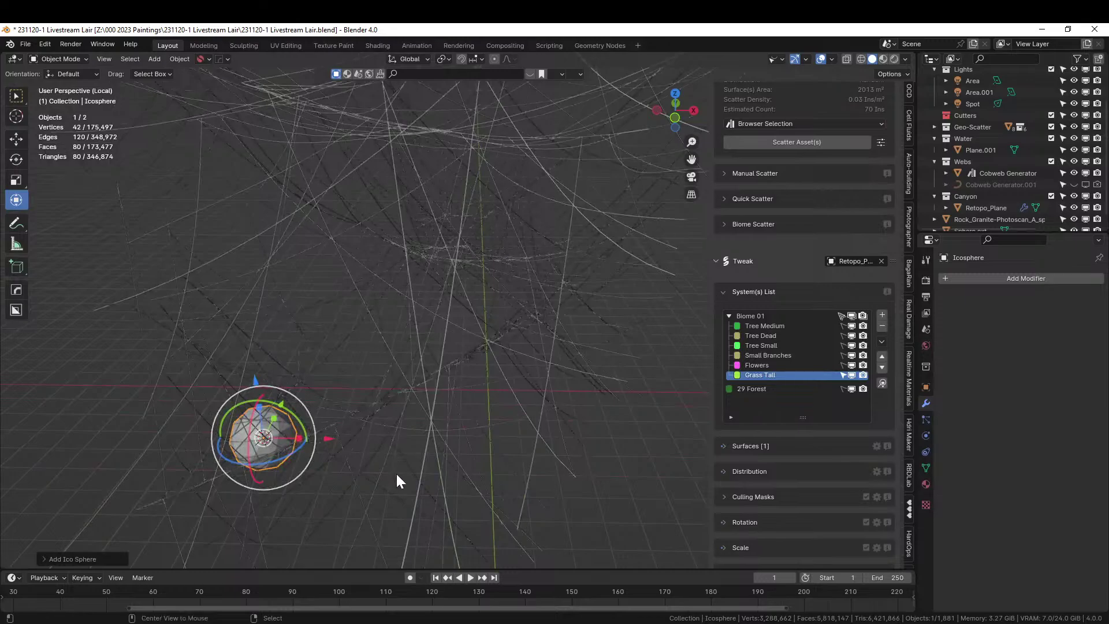
pyautogui.hotkey('alt', 'g')
# Scale the ico sphere down to a tiny droplet size and apply its rotation and scale.
pyautogui.press('s')
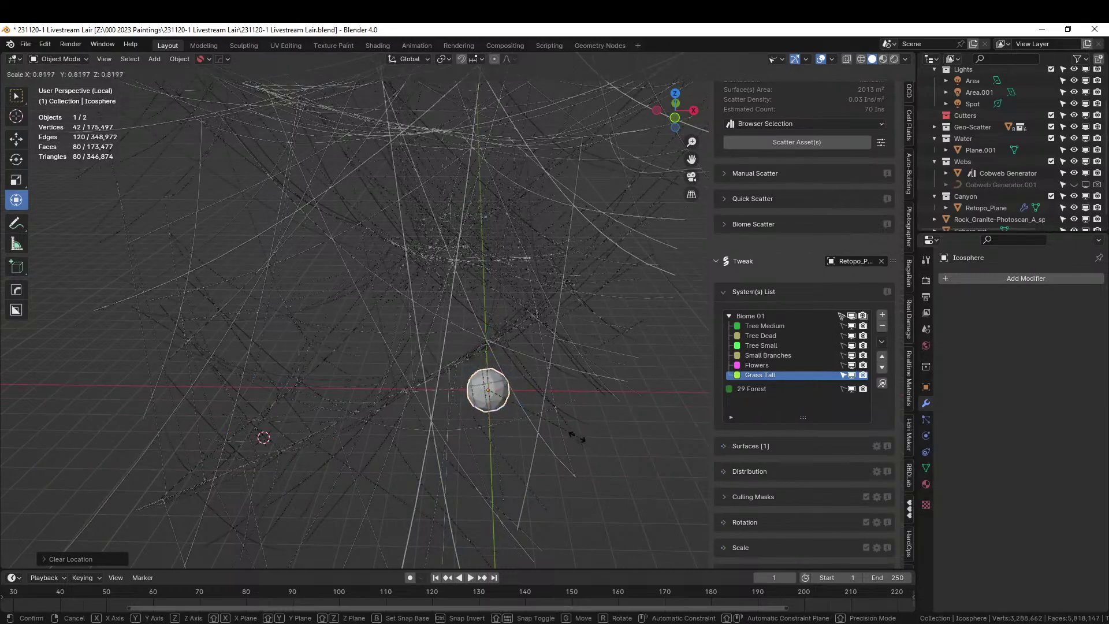
pyautogui.click(503, 408)
pyautogui.scroll(5, 498, 407)
pyautogui.hotkey('ctrl', 'a')
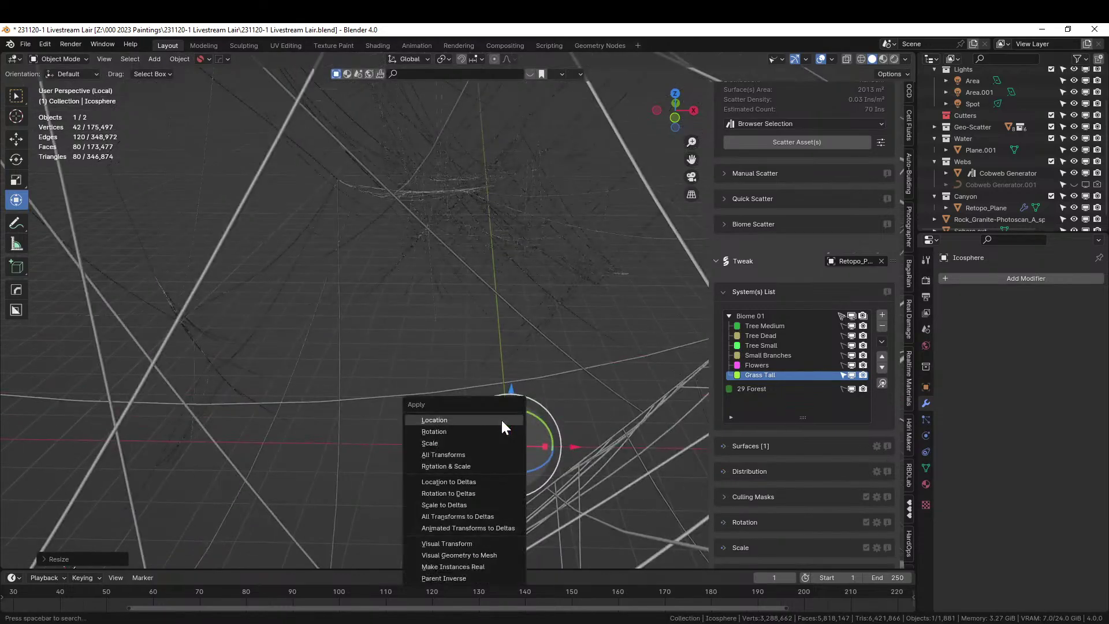
pyautogui.click(463, 466)
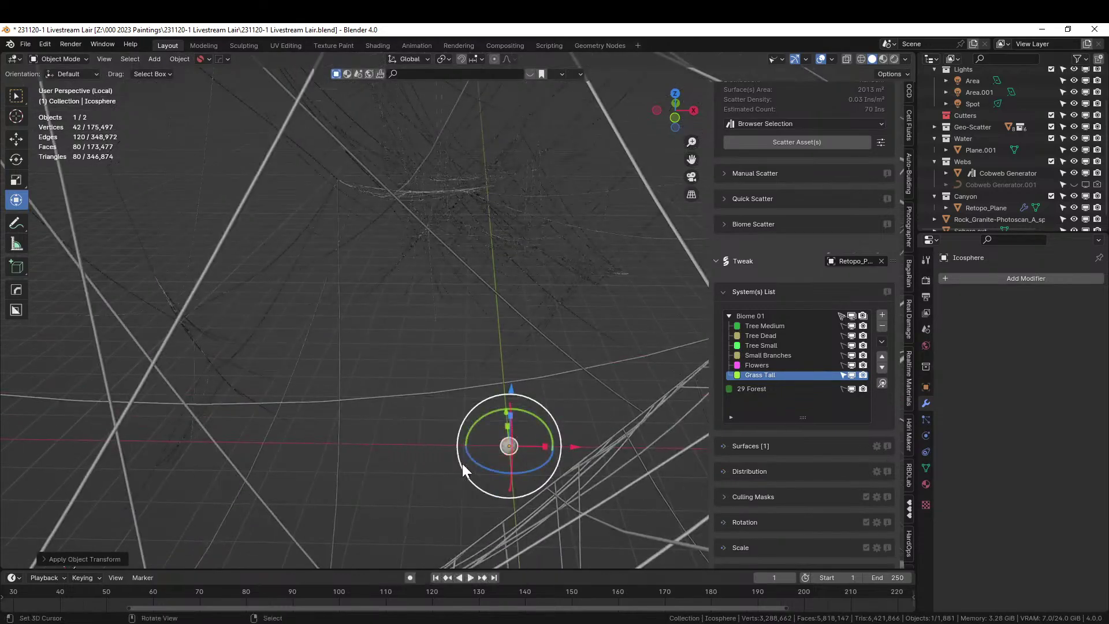
# Move the ico sphere to a new collection named Web Droplets and save the file.
pyautogui.press('m')
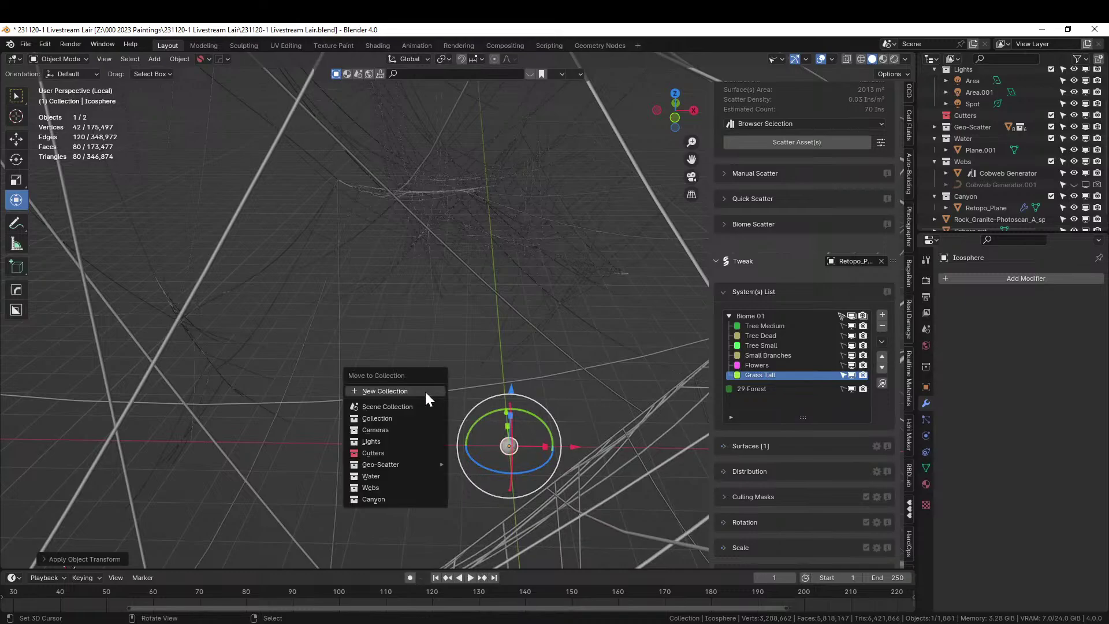
pyautogui.click(375, 391)
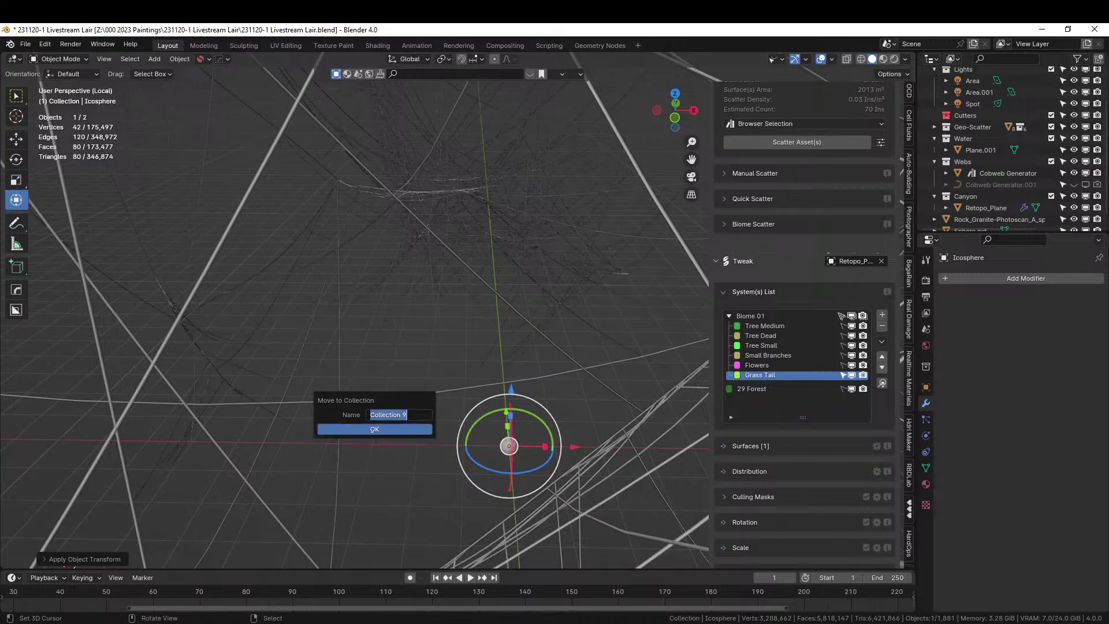
pyautogui.write('Web Droplets')
pyautogui.press('Return')
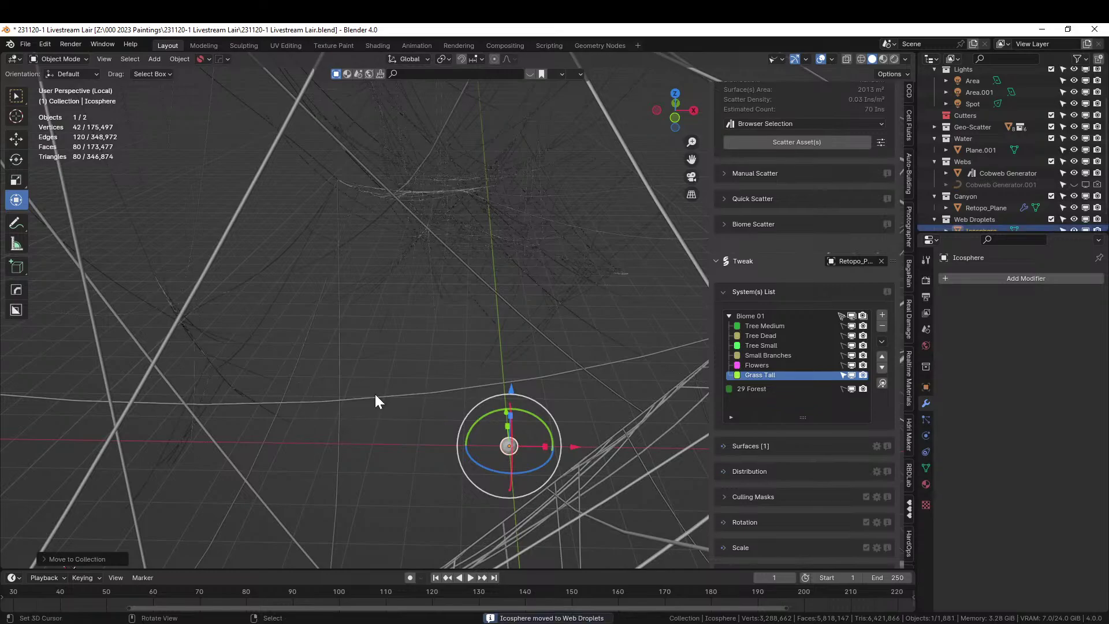
pyautogui.moveTo(467, 355); pyautogui.dragTo(467, 358, button='middle')
pyautogui.scroll(-2, 467, 358)
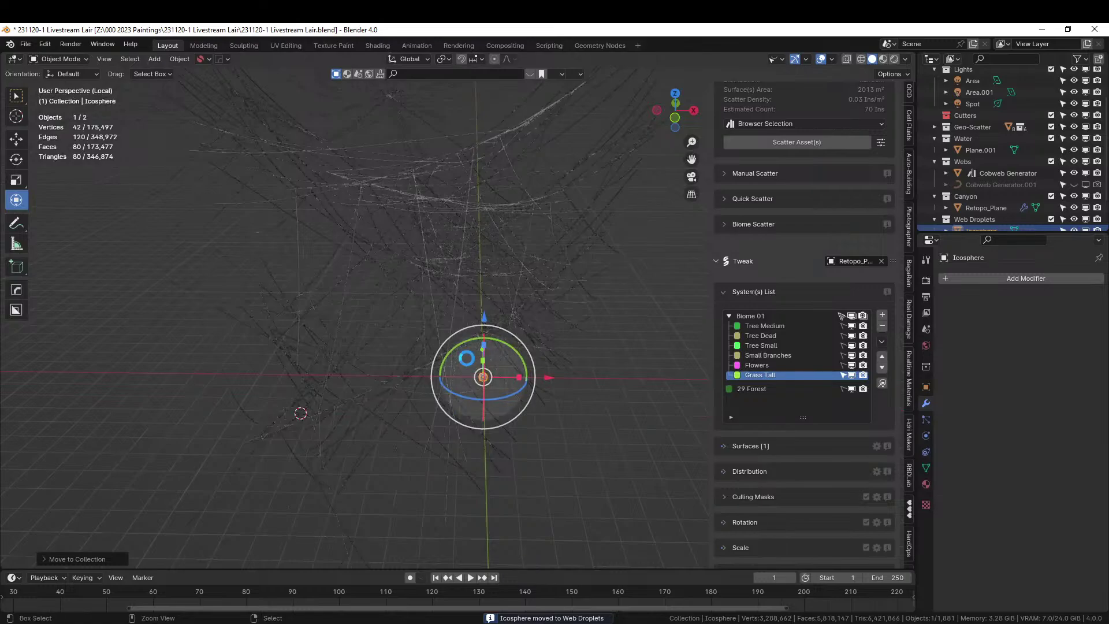
pyautogui.hotkey('ctrl', 's')
pyautogui.scroll(2, 467, 358)
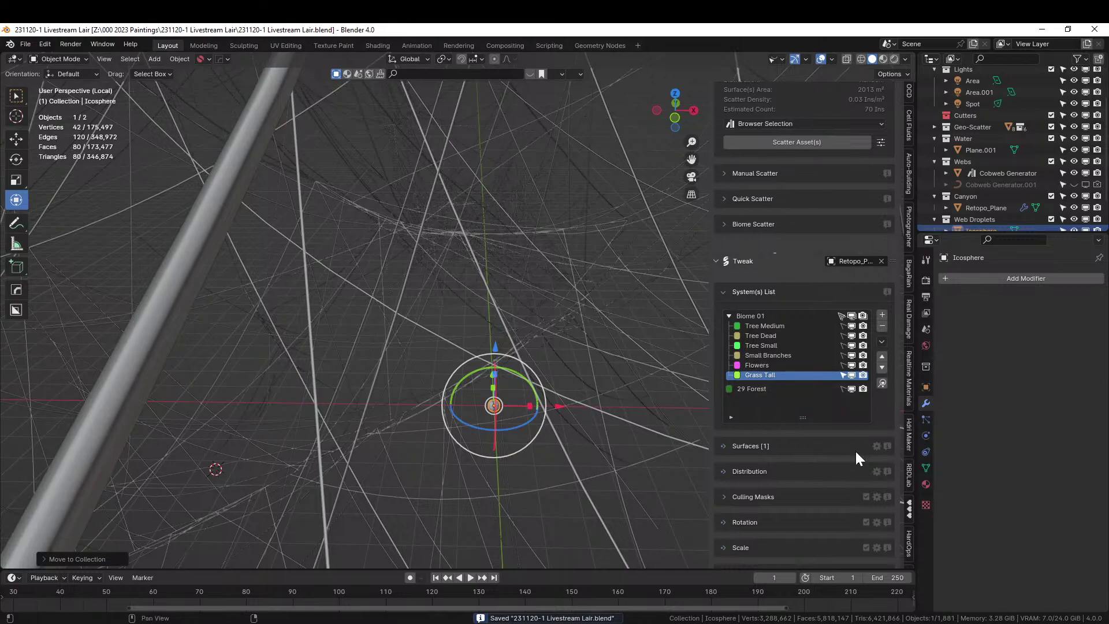
# Add the sy-cyc-glass-clear material from the KIT OPS pack KO-Special-Mats to the ico sphere.
pyautogui.scroll(-6, 909, 488)
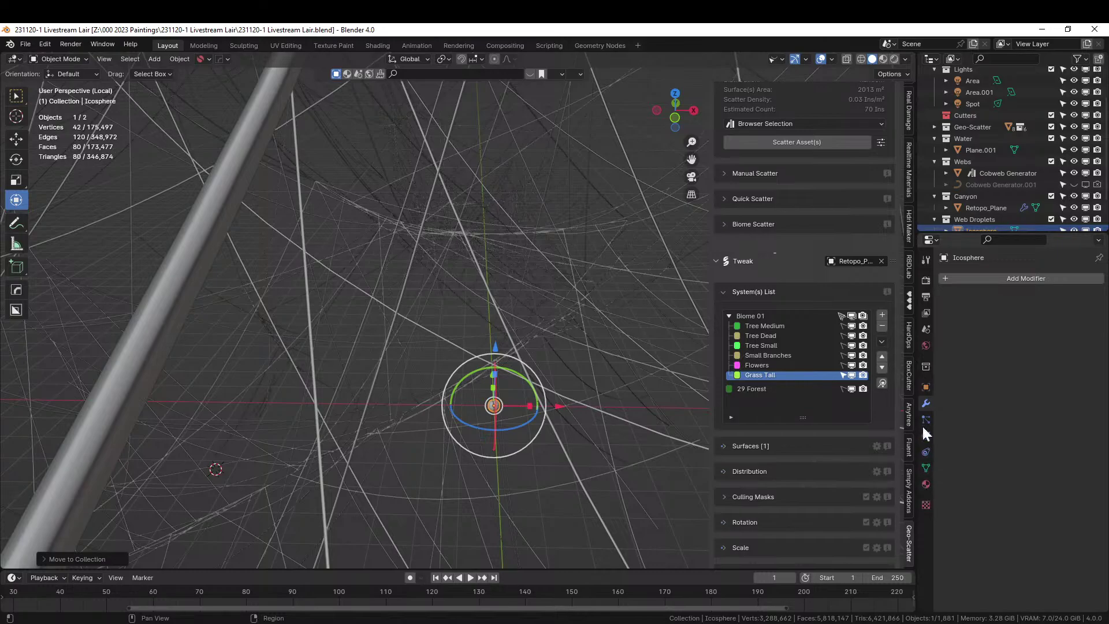
pyautogui.click(910, 300)
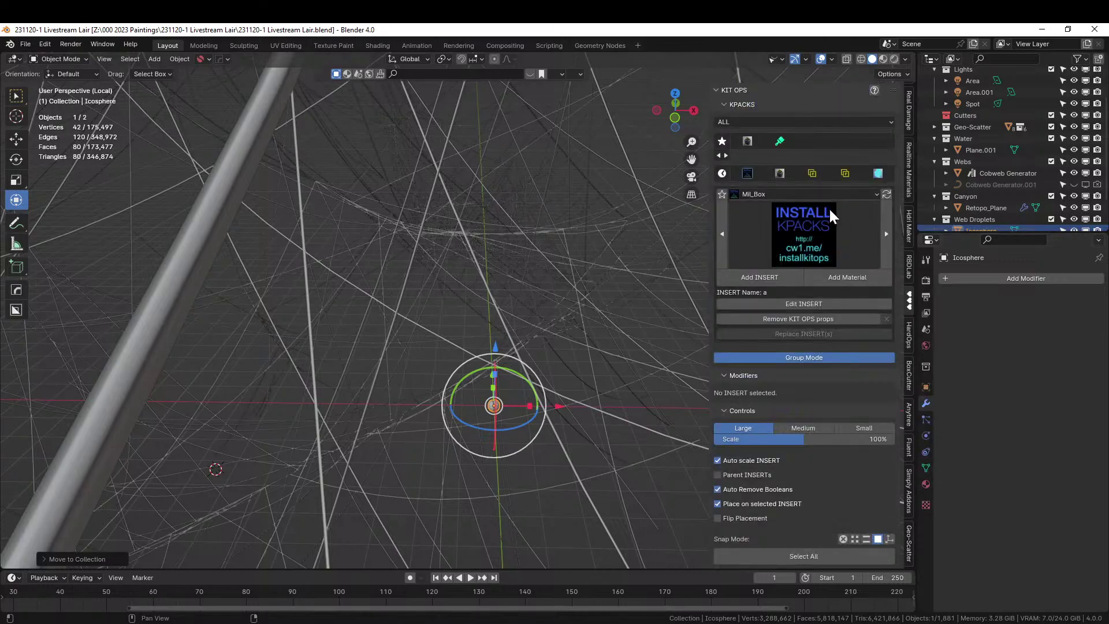
pyautogui.click(813, 194)
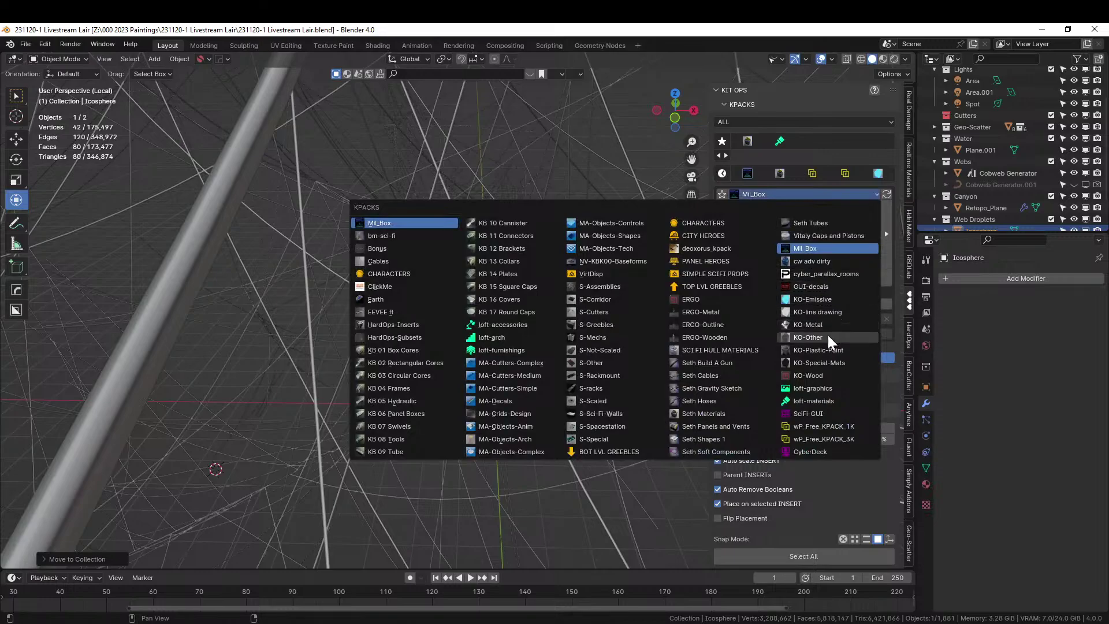
pyautogui.click(828, 336)
pyautogui.click(824, 195)
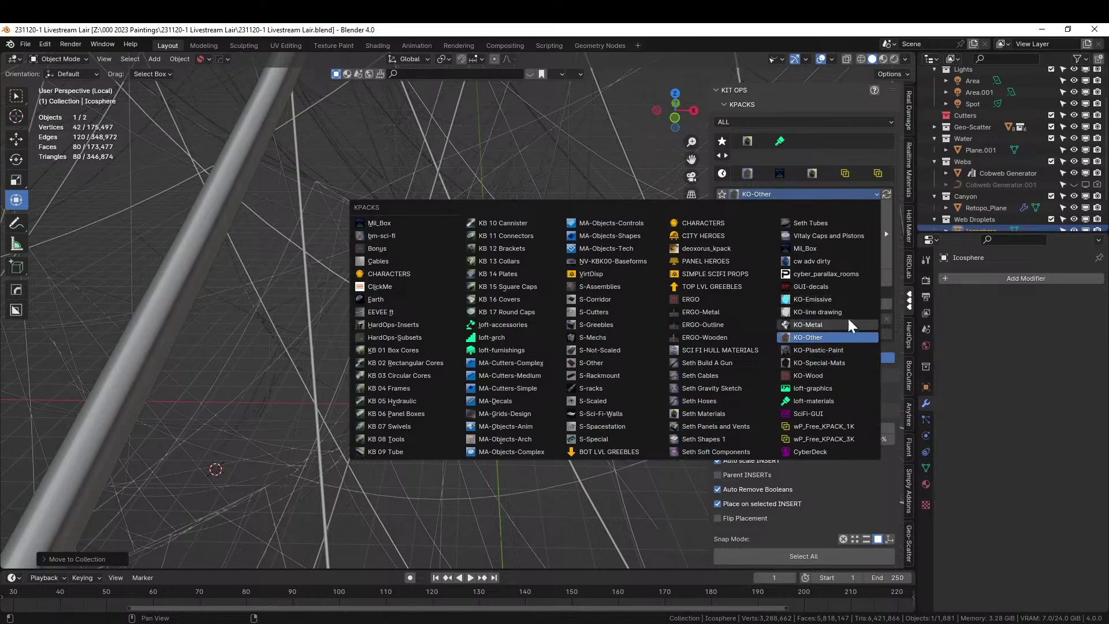
pyautogui.click(834, 360)
pyautogui.click(813, 225)
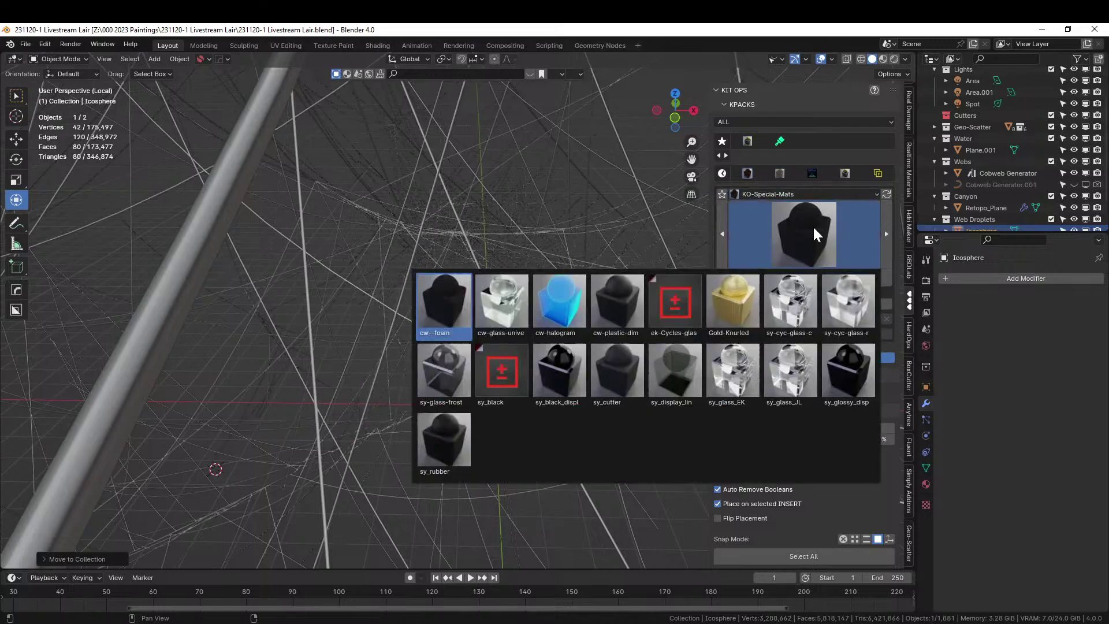
pyautogui.click(796, 311)
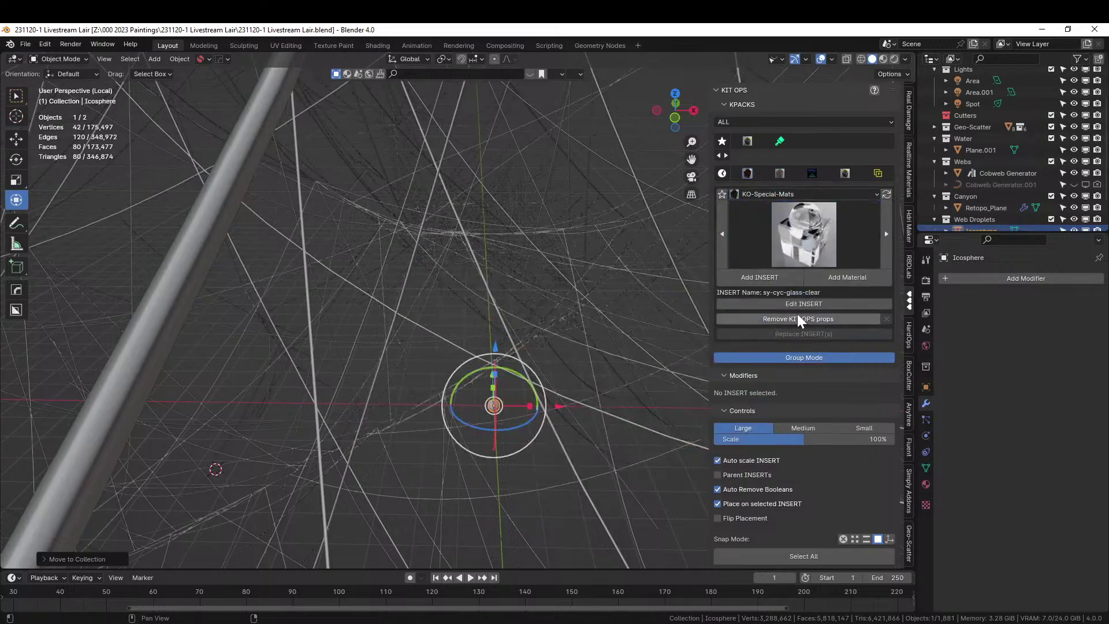
pyautogui.click(839, 278)
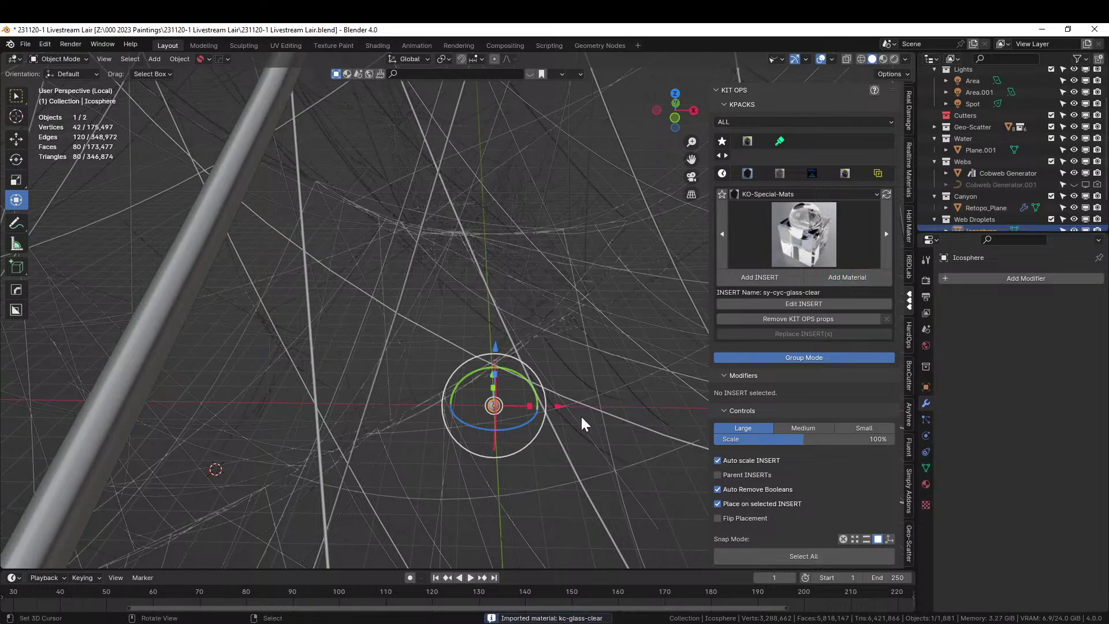
# Replace the Geo-Scatter emitter Retopo_Plane with the Cobweb Generator object.
pyautogui.click(166, 286)
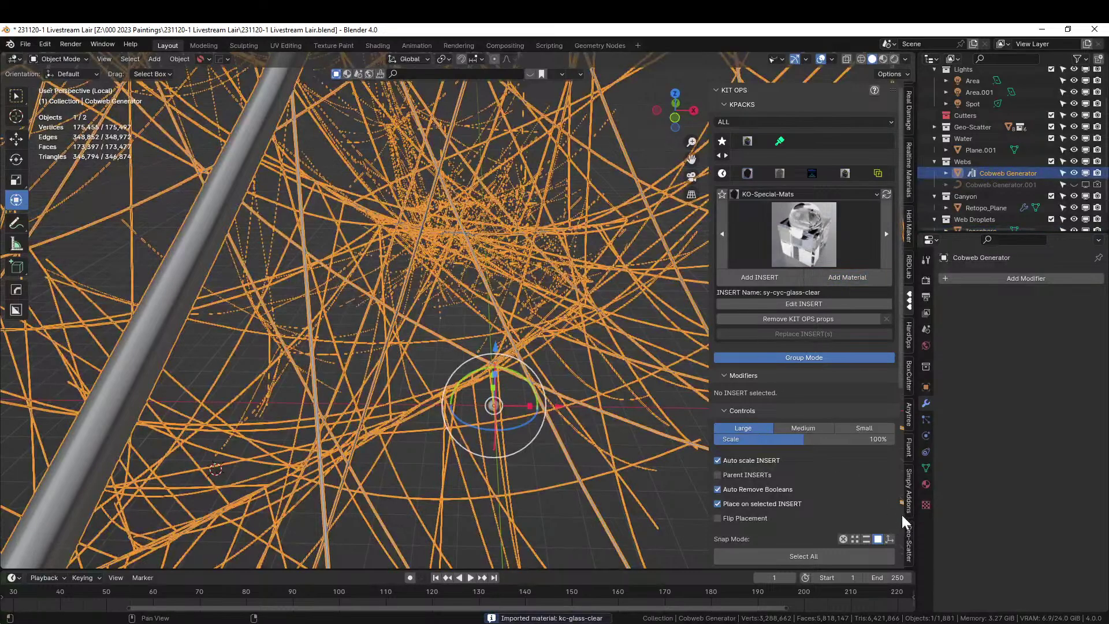
pyautogui.click(909, 530)
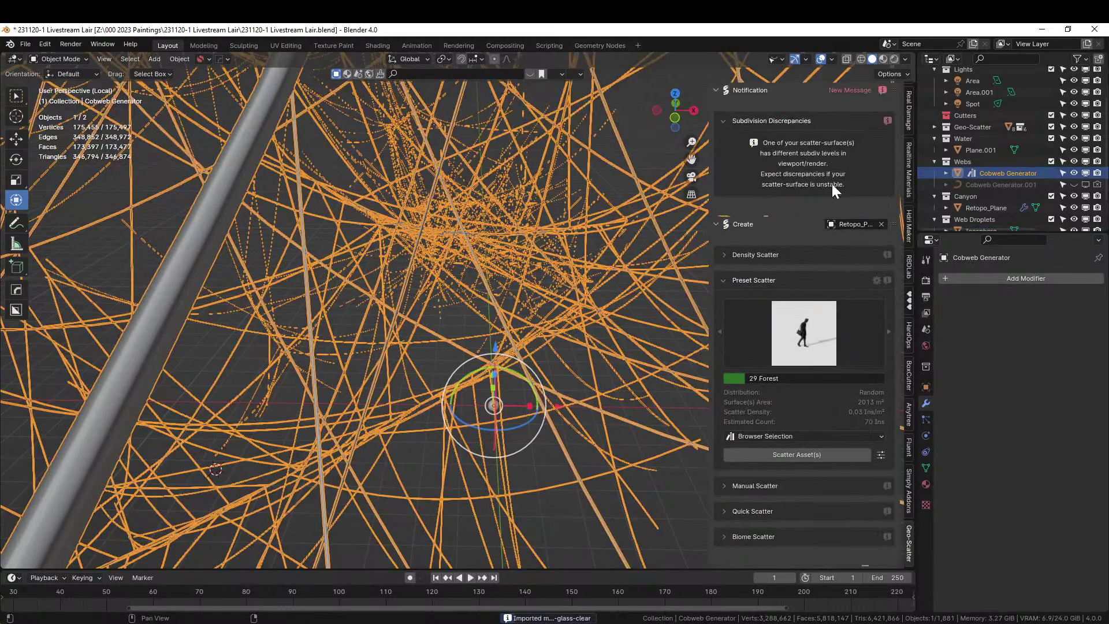
pyautogui.click(881, 224)
pyautogui.click(881, 224)
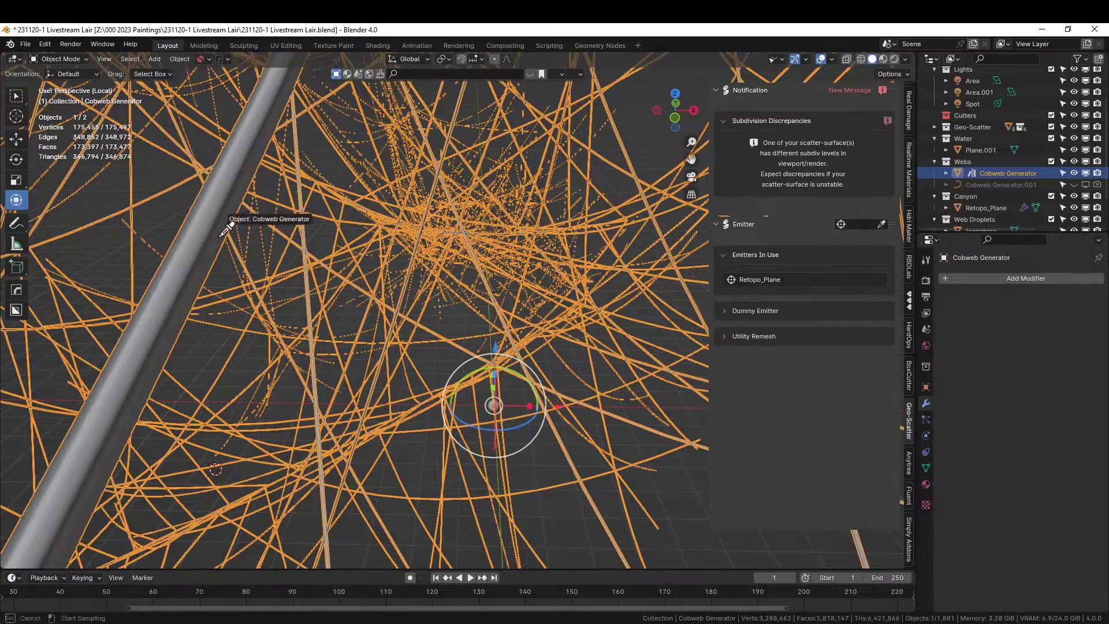
pyautogui.click(193, 240)
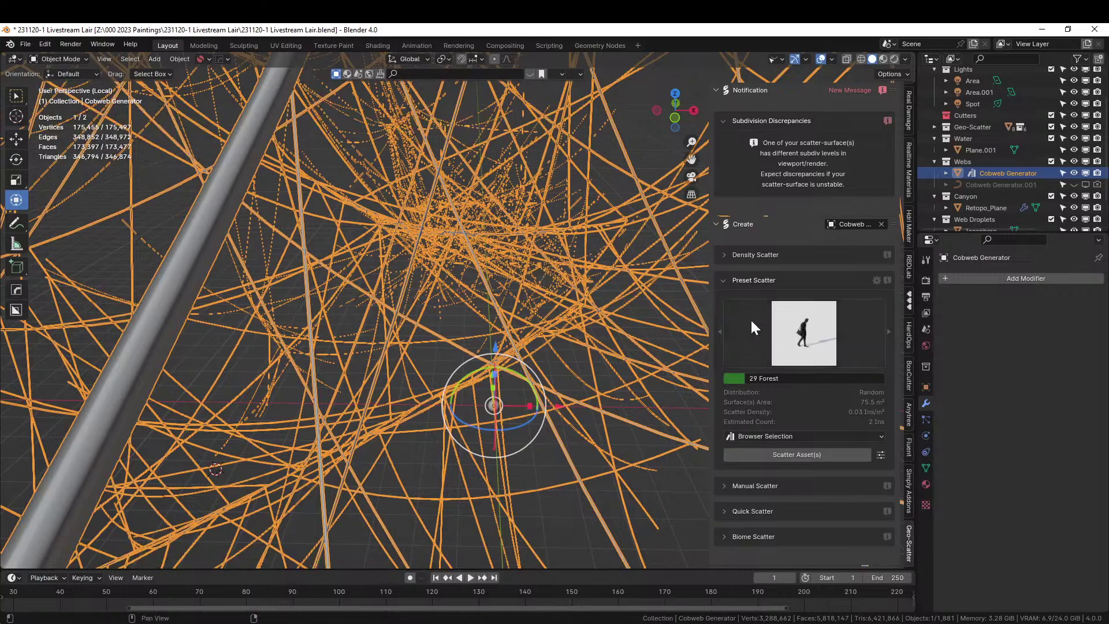
# Scatter the ico sphere over the cobwebs with the 02 Random preset, using the viewport selection as the source.
pyautogui.click(797, 338)
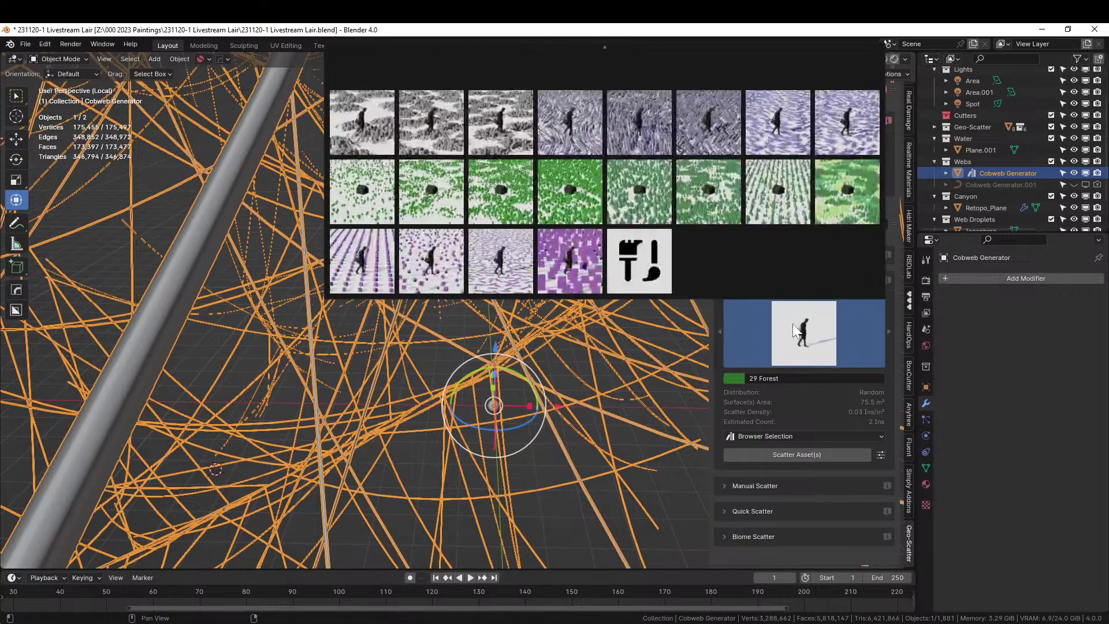
pyautogui.moveTo(592, 25)
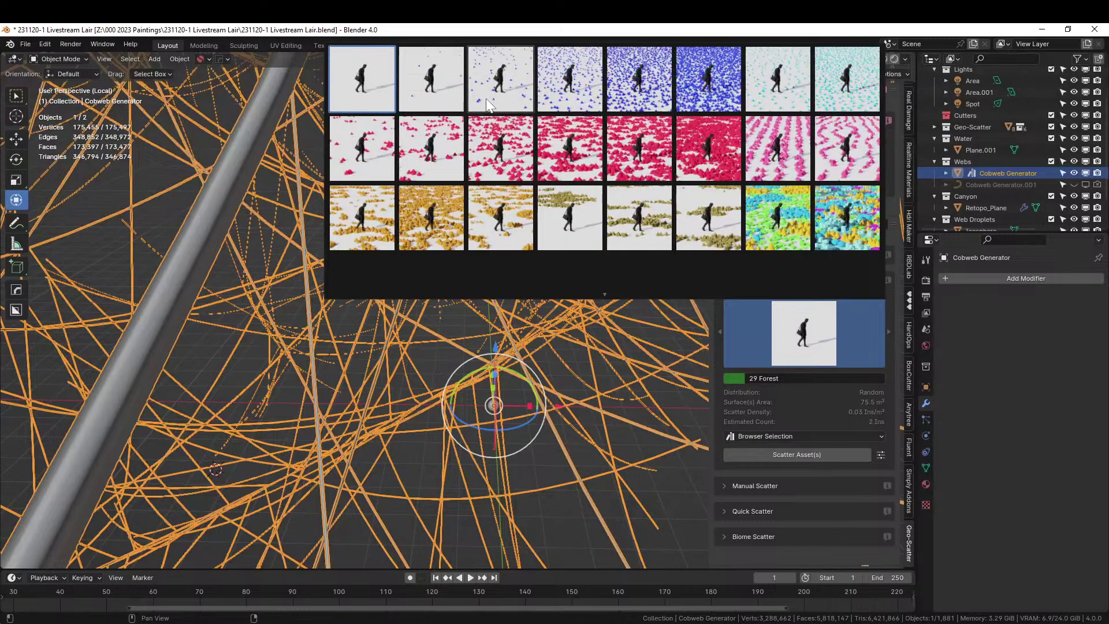
pyautogui.click(488, 105)
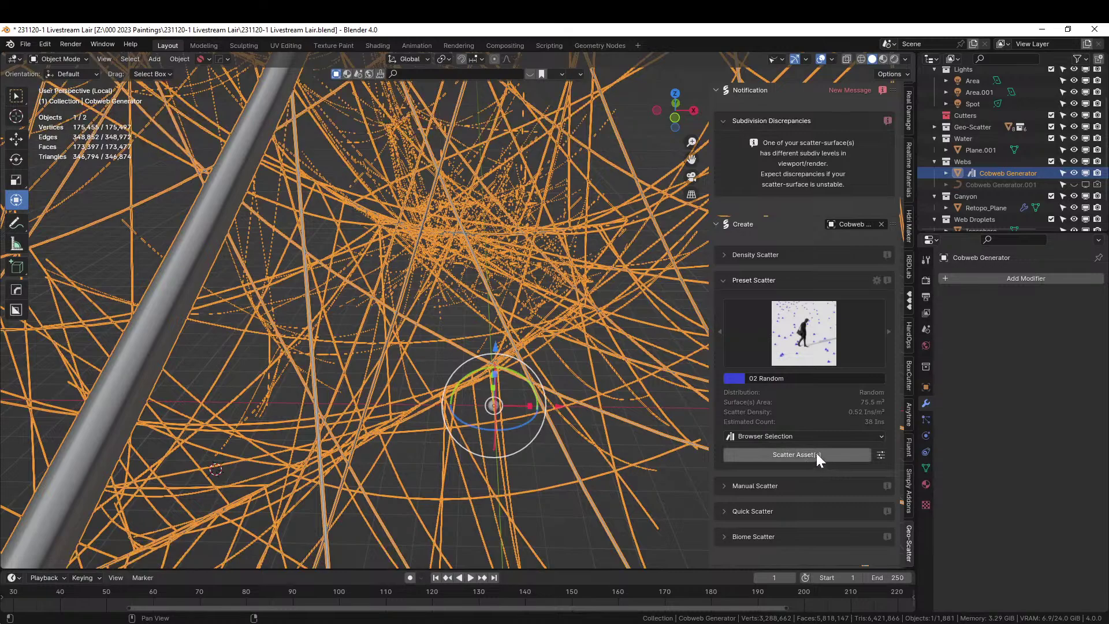
pyautogui.click(796, 437)
pyautogui.click(773, 465)
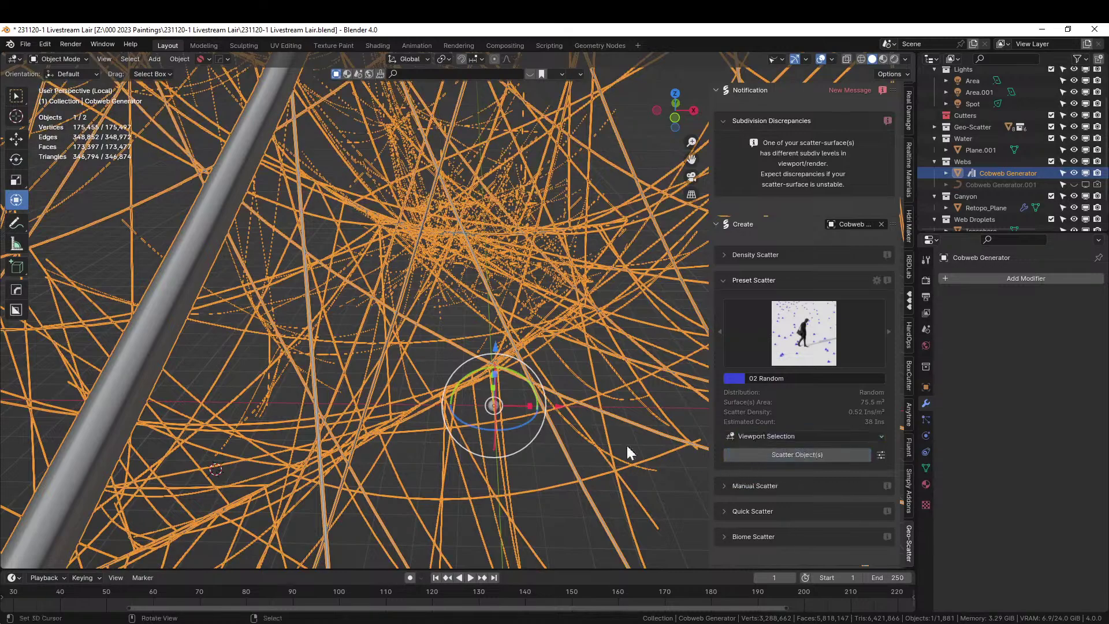
pyautogui.click(491, 406)
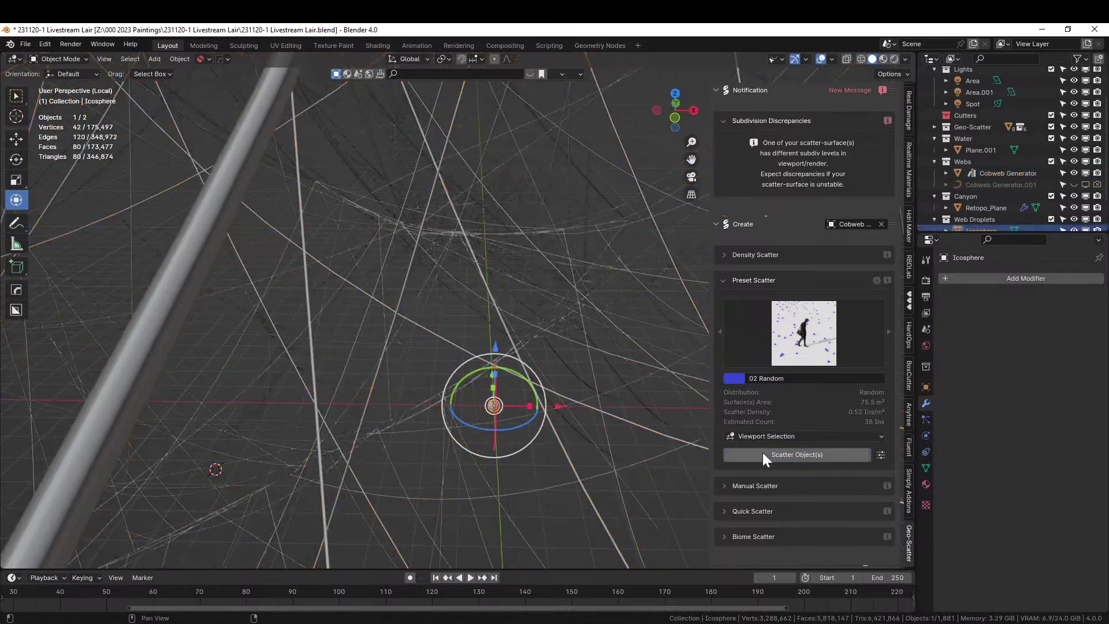
pyautogui.click(799, 455)
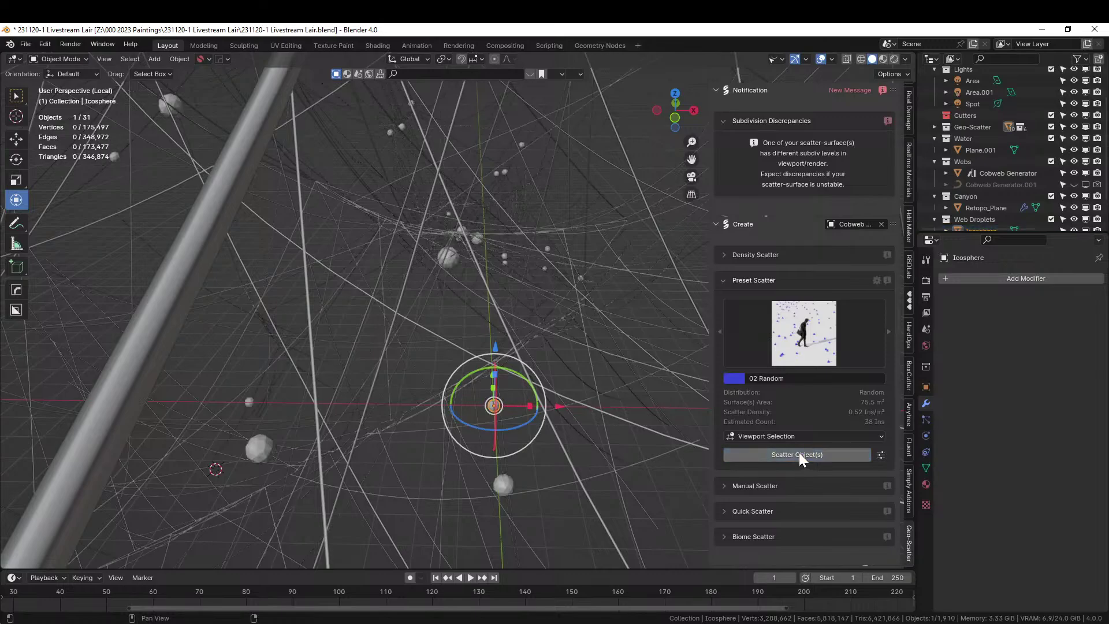
pyautogui.scroll(-4, 495, 431)
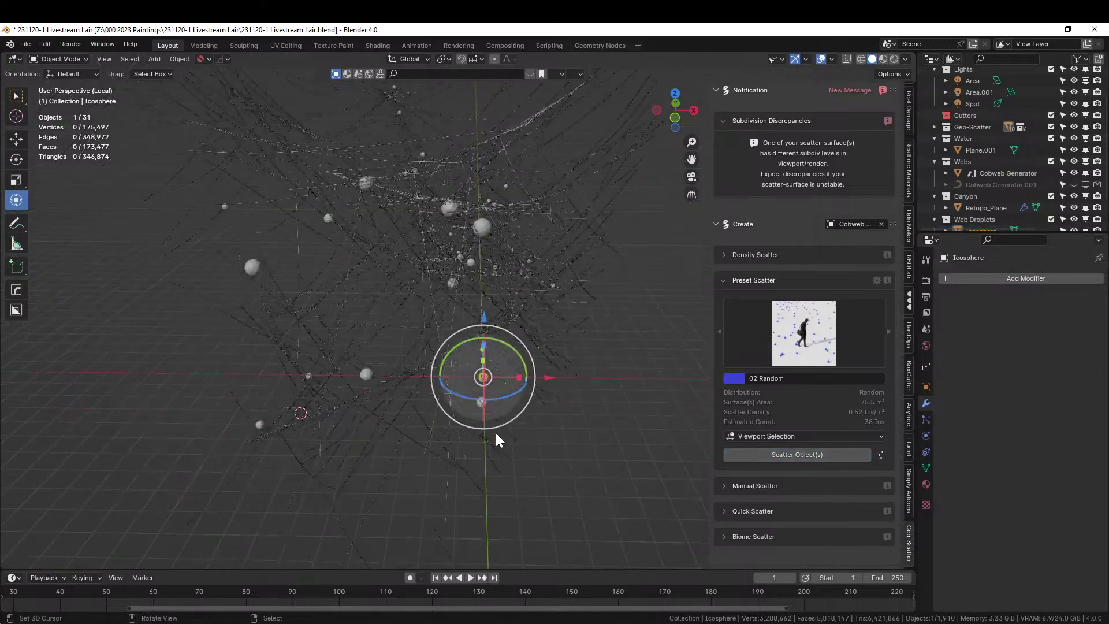
pyautogui.moveTo(501, 431); pyautogui.dragTo(600, 478, button='middle')
pyautogui.scroll(4, 532, 428)
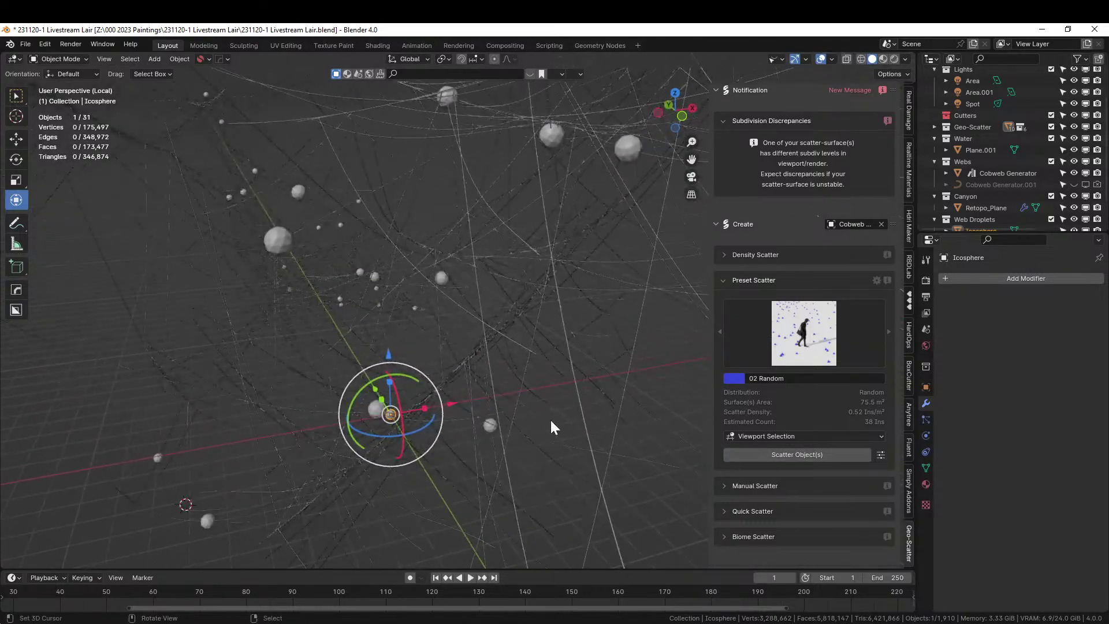
# Set the 02 Random system's random scale to Vectorial randomization with 99% probability.
pyautogui.click(840, 459)
pyautogui.scroll(-7, 841, 475)
pyautogui.scroll(-6, 840, 476)
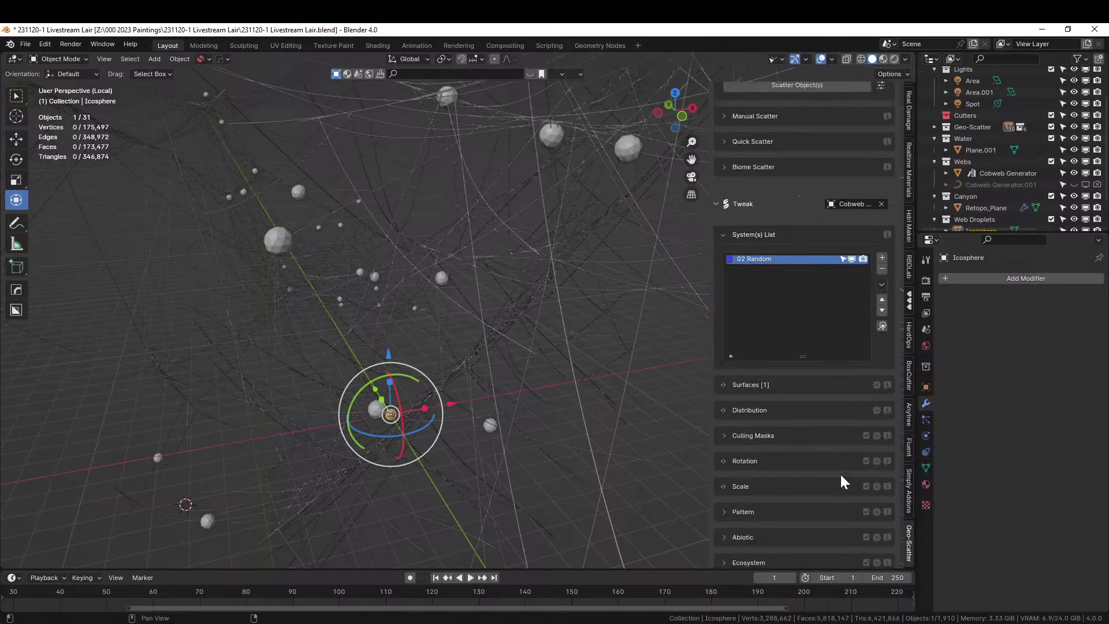
pyautogui.click(729, 488)
pyautogui.scroll(-4, 785, 504)
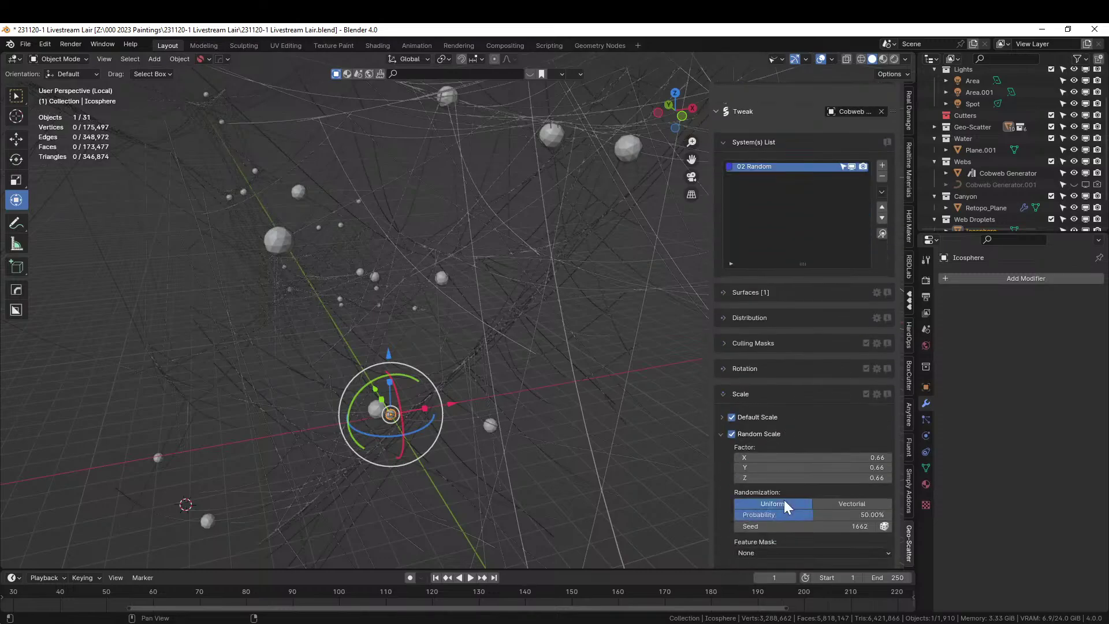
pyautogui.scroll(-1, 778, 491)
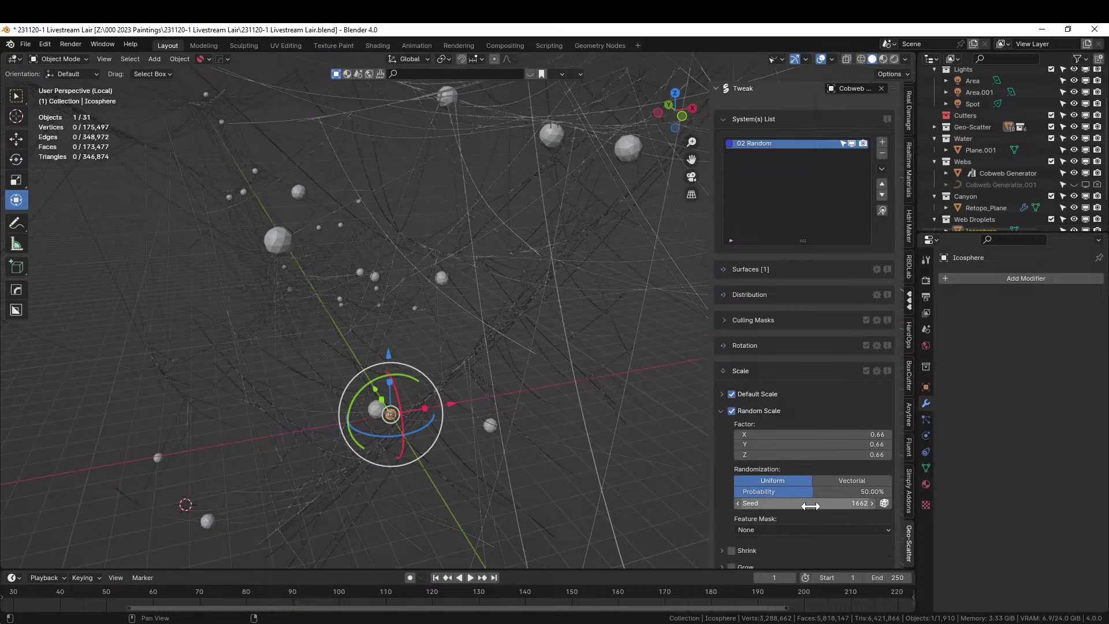
pyautogui.click(840, 482)
pyautogui.moveTo(817, 492); pyautogui.dragTo(890, 492)
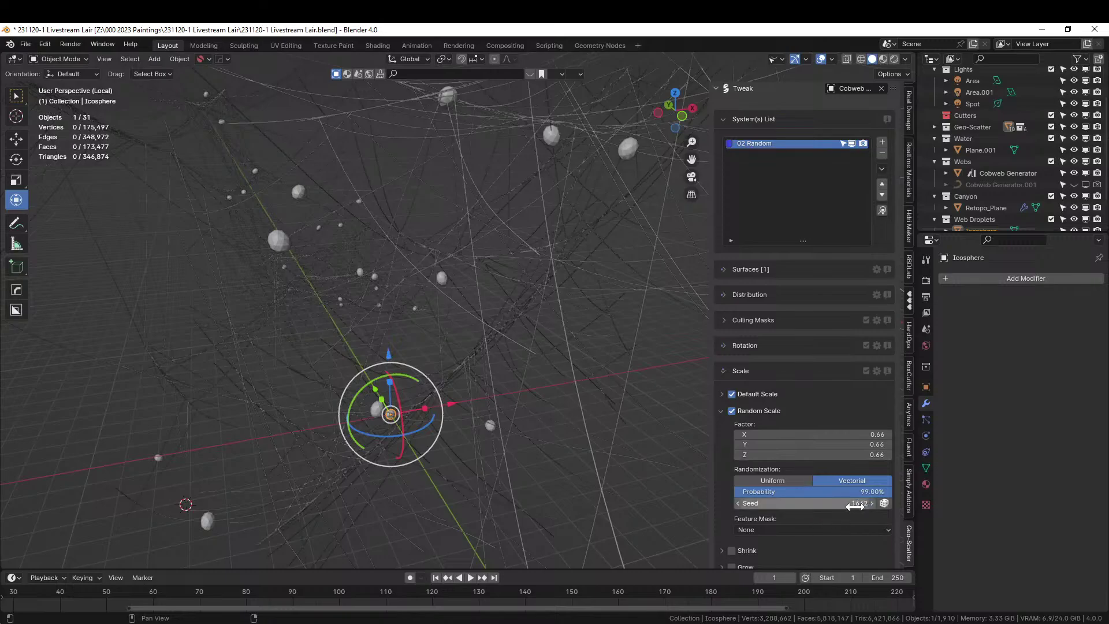
# Shrink the scattered droplets by setting the default scale's uniform factor to 0.20.
pyautogui.scroll(2, 809, 482)
pyautogui.scroll(2, 460, 422)
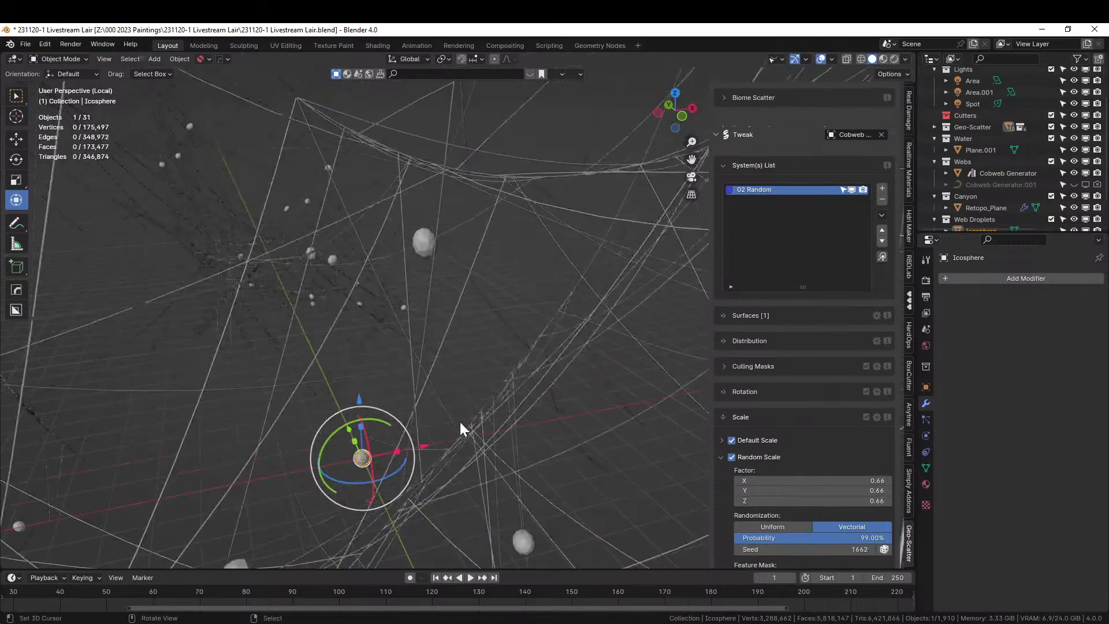
pyautogui.moveTo(481, 415); pyautogui.dragTo(497, 407, button='middle')
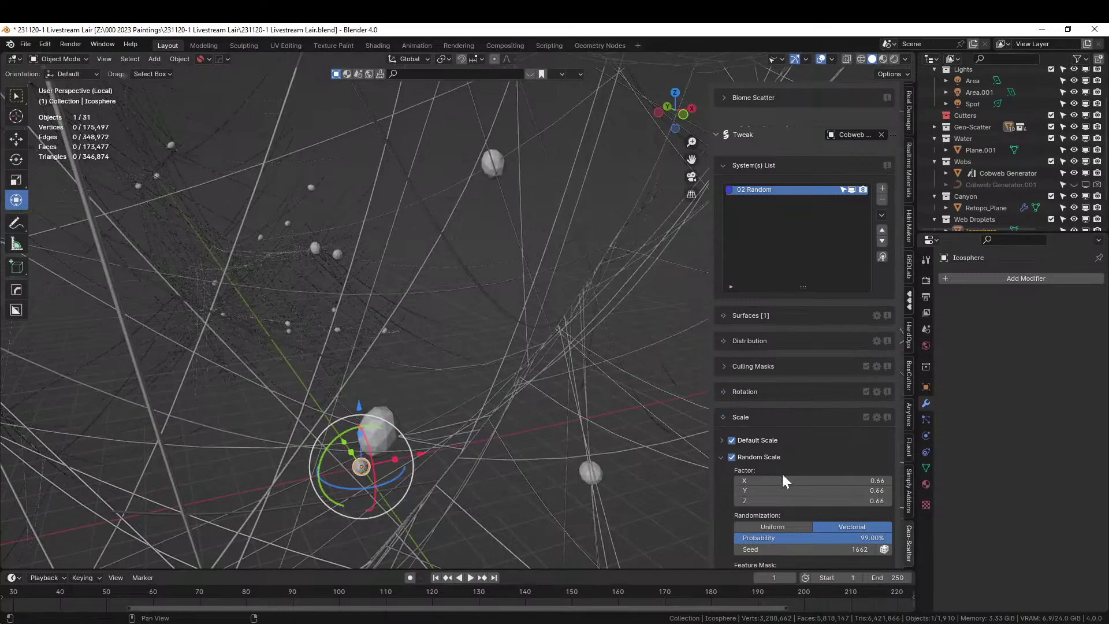
pyautogui.click(722, 439)
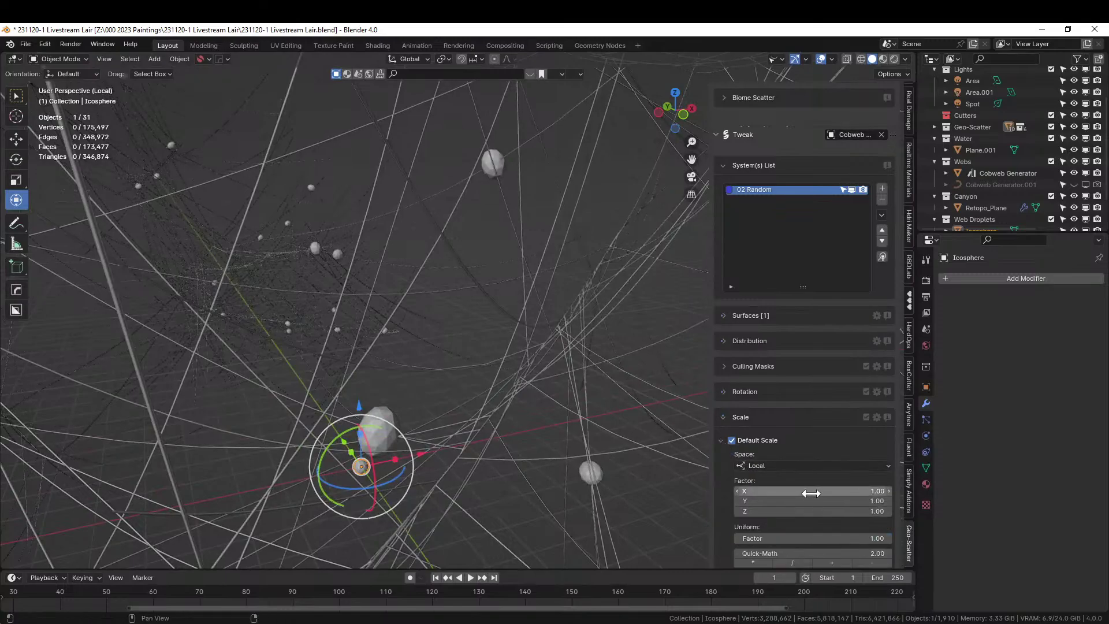
pyautogui.click(854, 538)
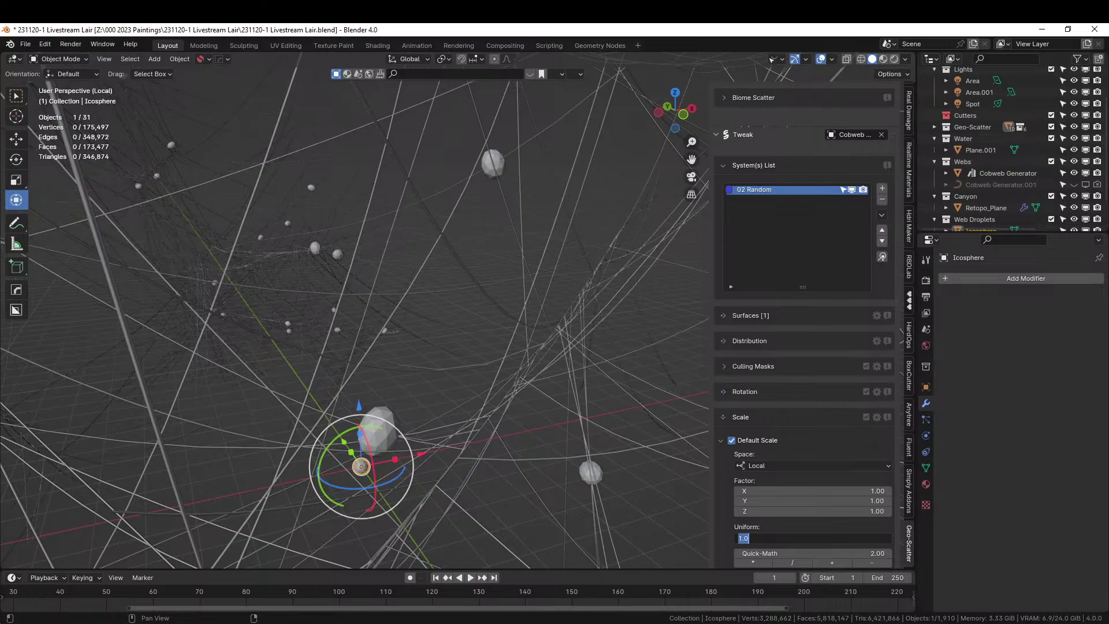
pyautogui.press('BackSpace')
pyautogui.write('.1')
pyautogui.press('Return')
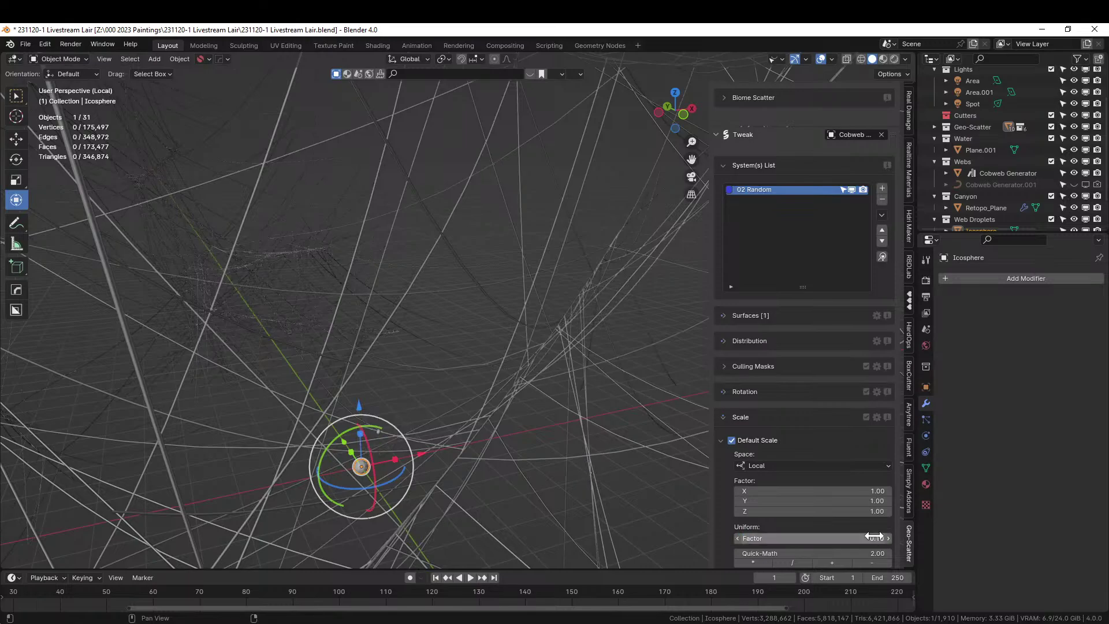
pyautogui.moveTo(874, 536); pyautogui.dragTo(875, 536)
pyautogui.moveTo(501, 421); pyautogui.dragTo(498, 398, button='middle')
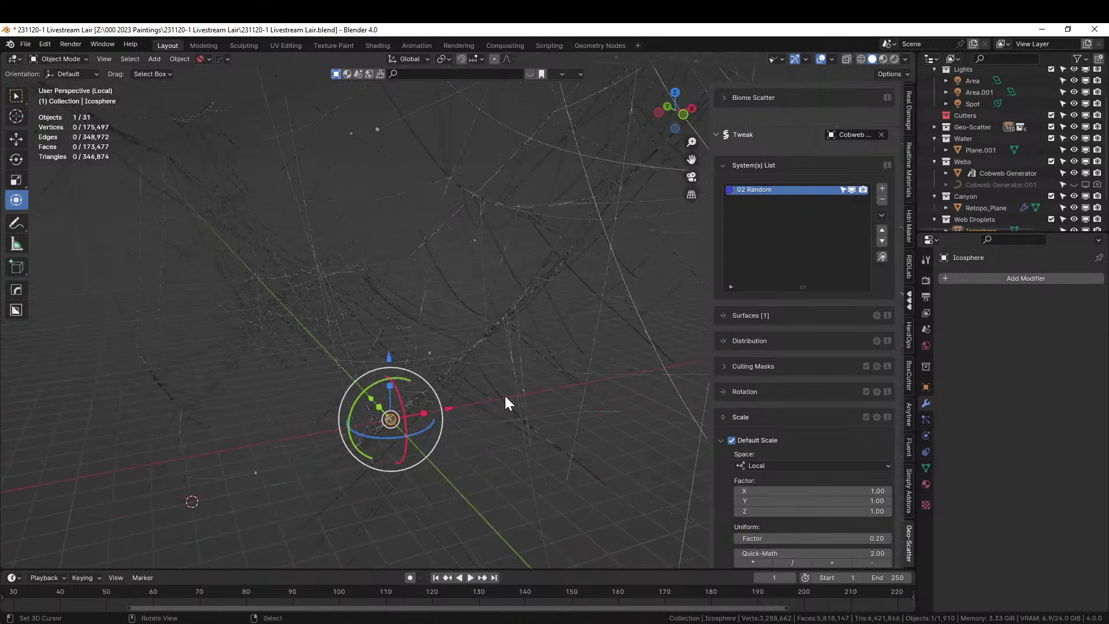
# Raise the droplet distribution density to 32 instances per square metre by repeated doubling.
pyautogui.press('KP_0')
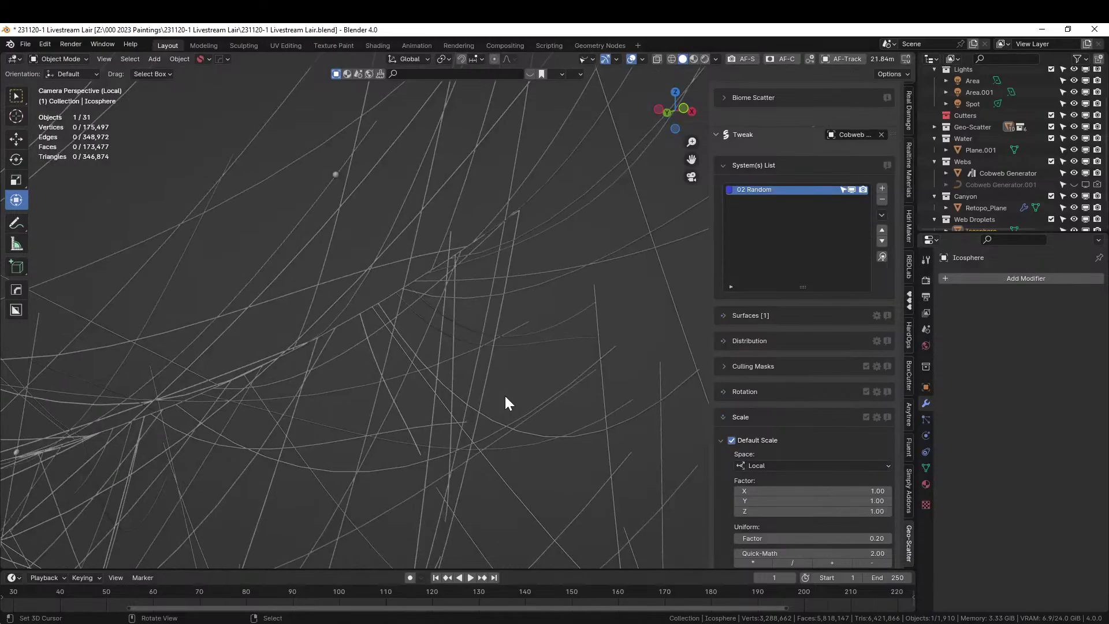
pyautogui.click(728, 341)
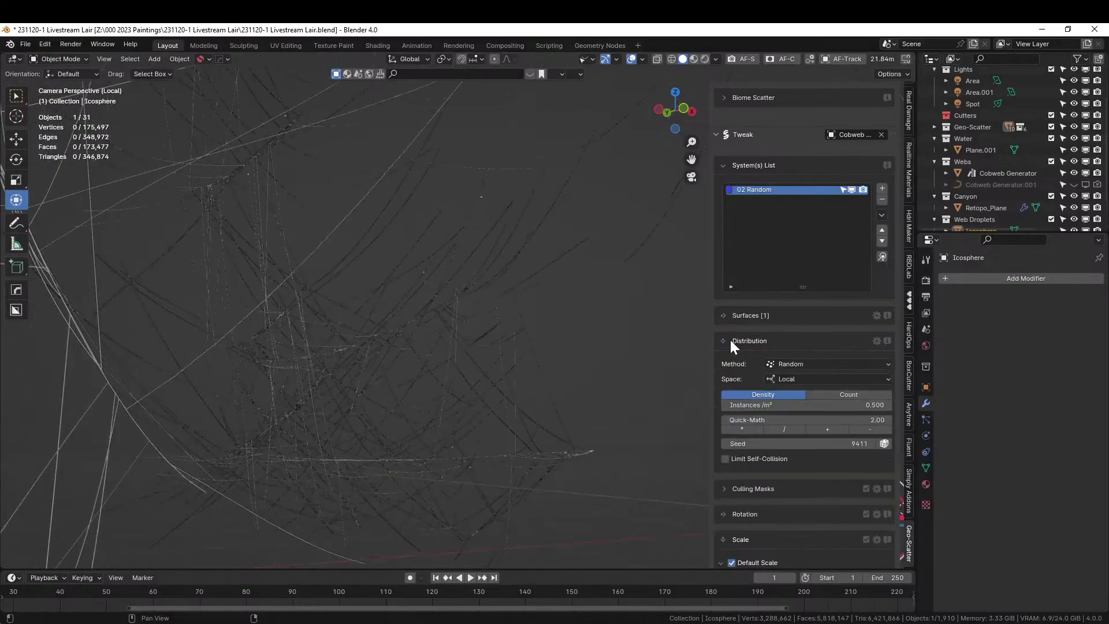
pyautogui.click(750, 432)
pyautogui.click(749, 432)
pyautogui.click(750, 432)
pyautogui.click(749, 431)
pyautogui.click(750, 431)
pyautogui.moveTo(387, 338); pyautogui.dragTo(459, 359, button='middle')
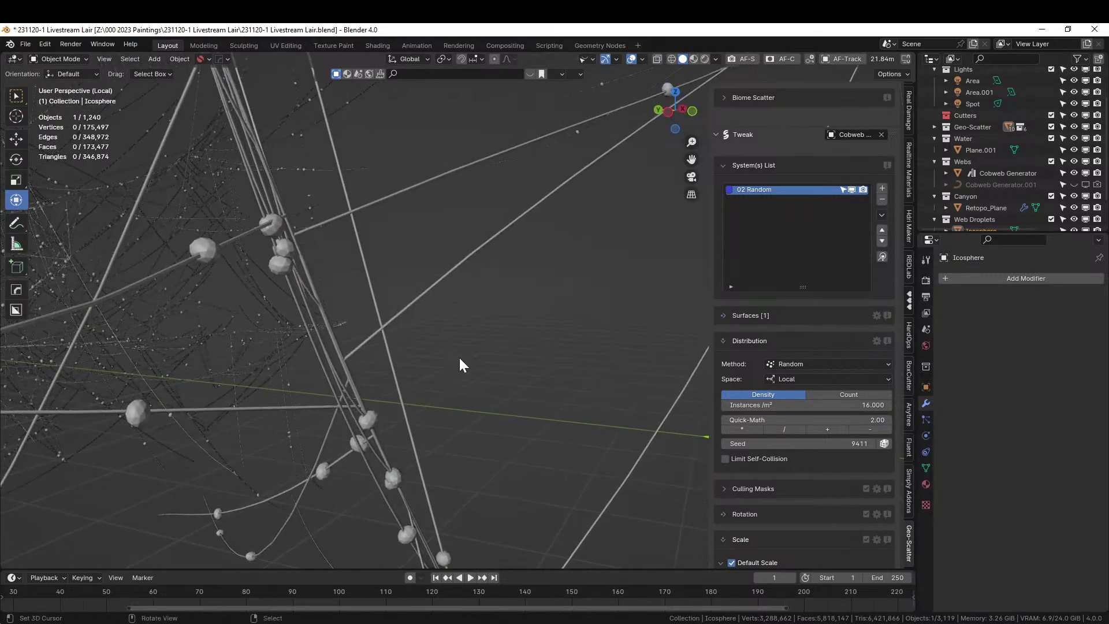
pyautogui.click(743, 429)
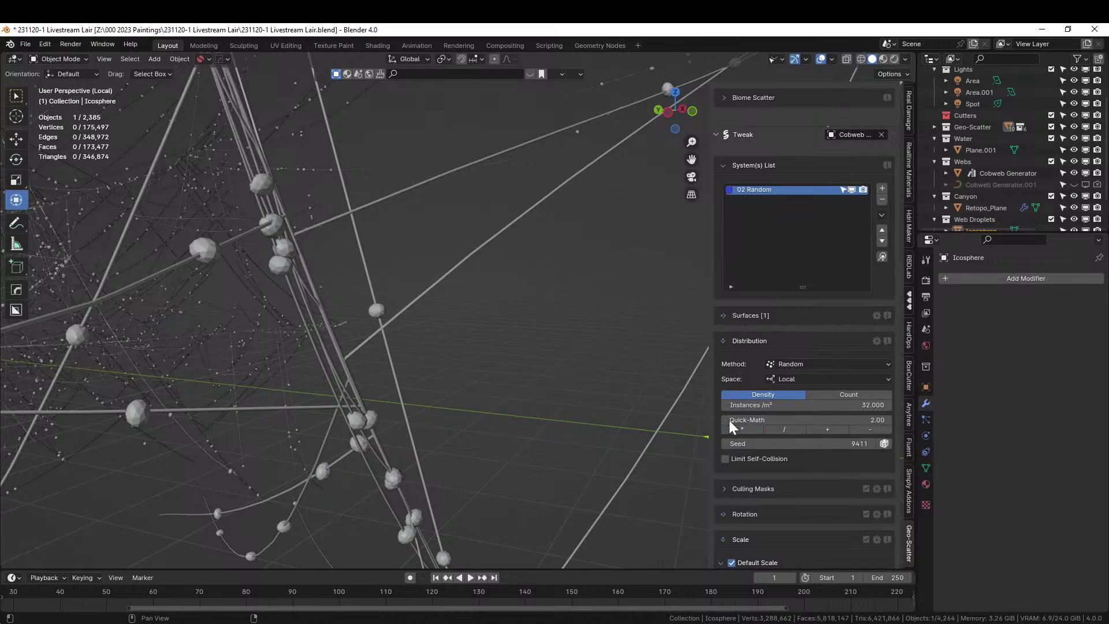
# Save the file with the full scene restored in camera view and exclude the Web Droplets collection from the view layer.
pyautogui.press('KP_0')
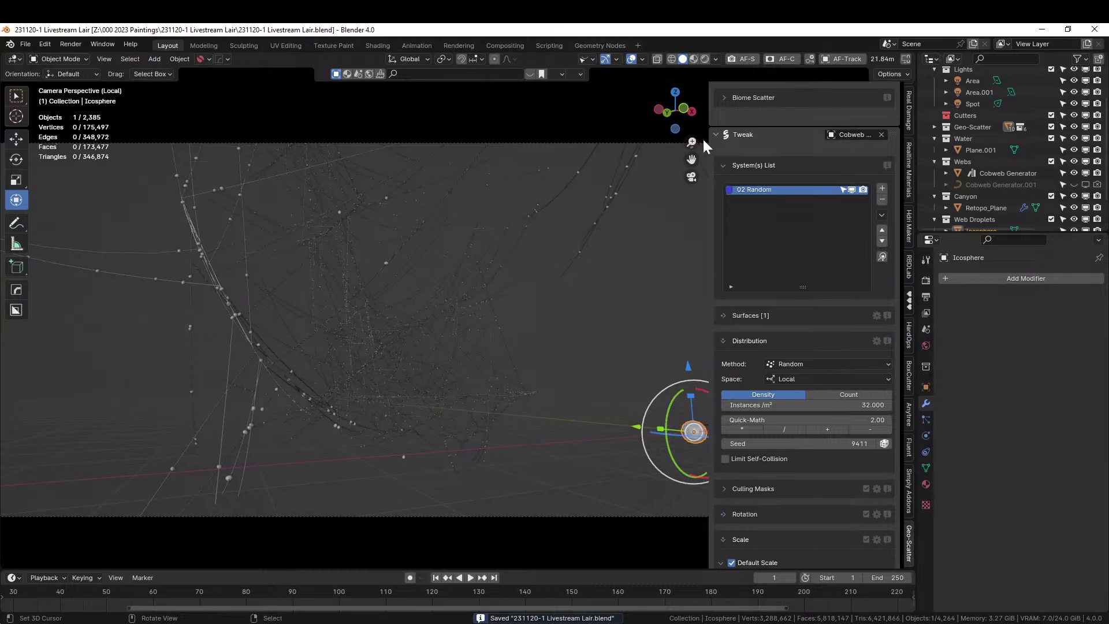
pyautogui.press('KP_Divide')
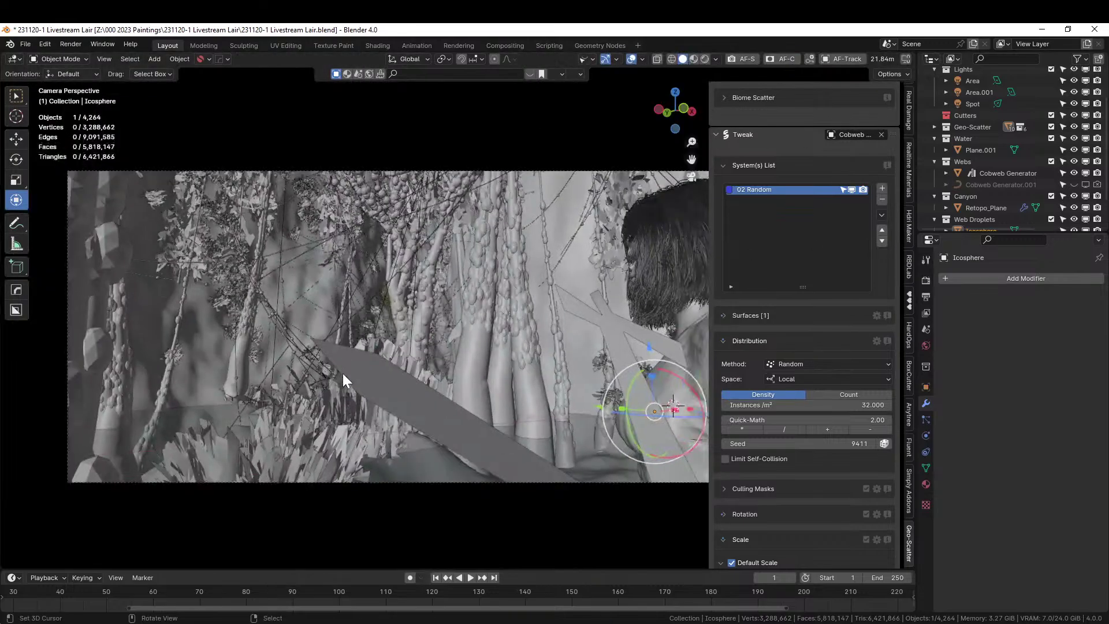
pyautogui.scroll(-2, 367, 376)
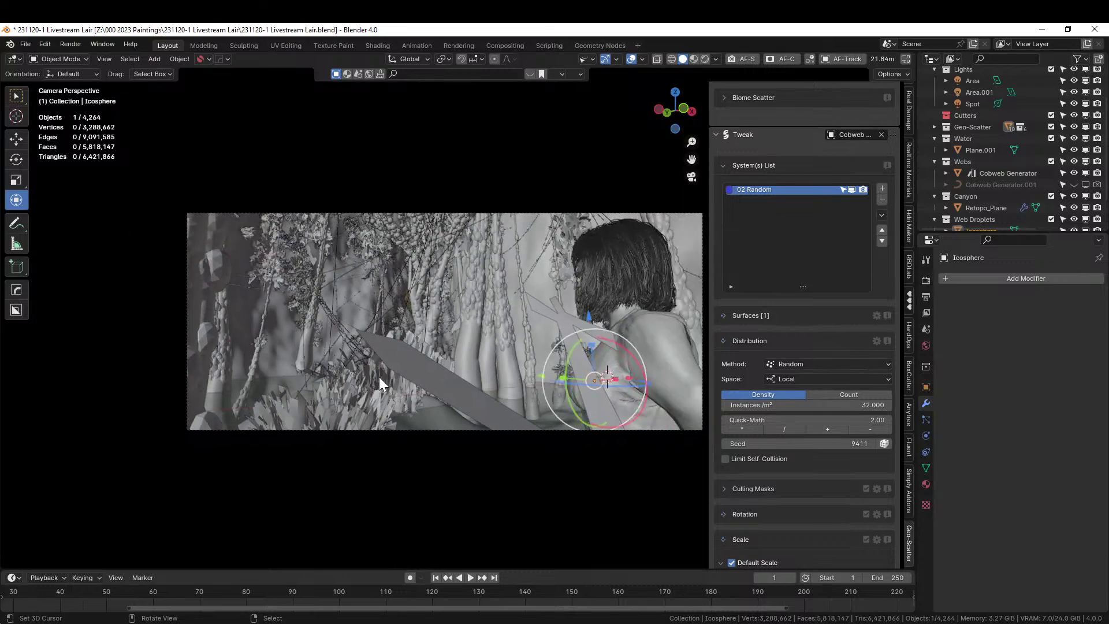
pyautogui.hotkey('ctrl', 's')
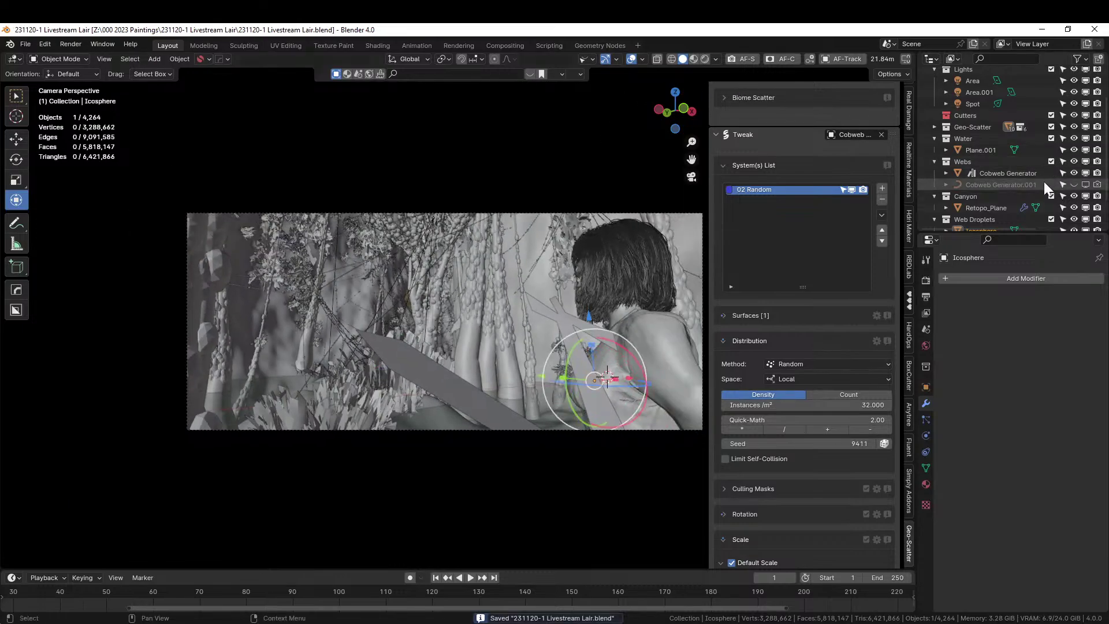
pyautogui.click(1051, 219)
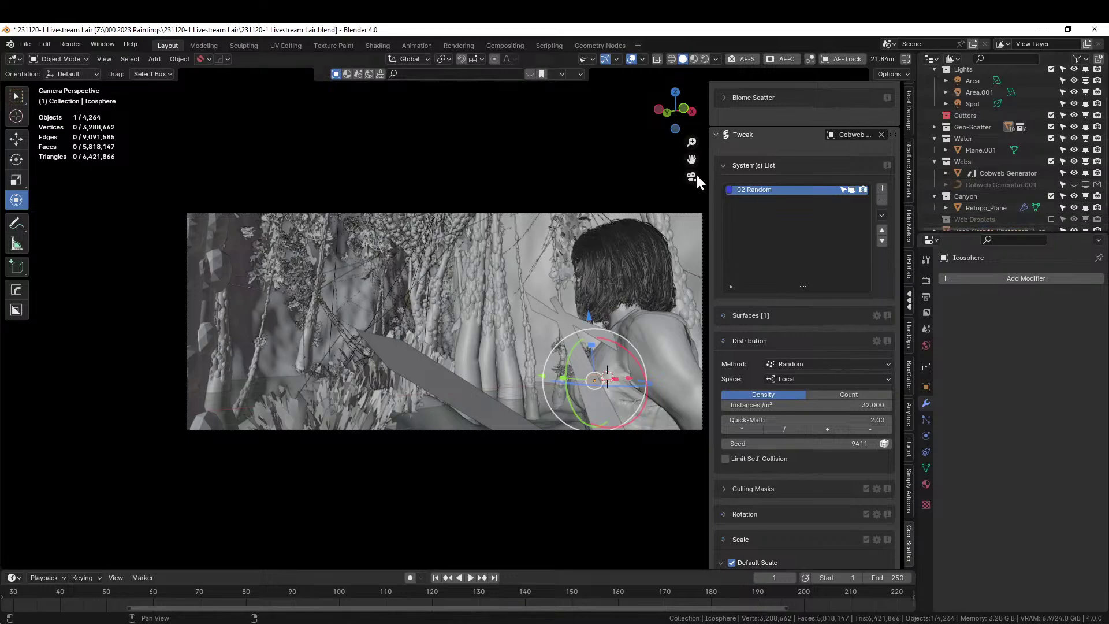
# Preview the cobwebs in rendered shading and double the droplet density to 64 instances per square metre.
pyautogui.click(704, 58)
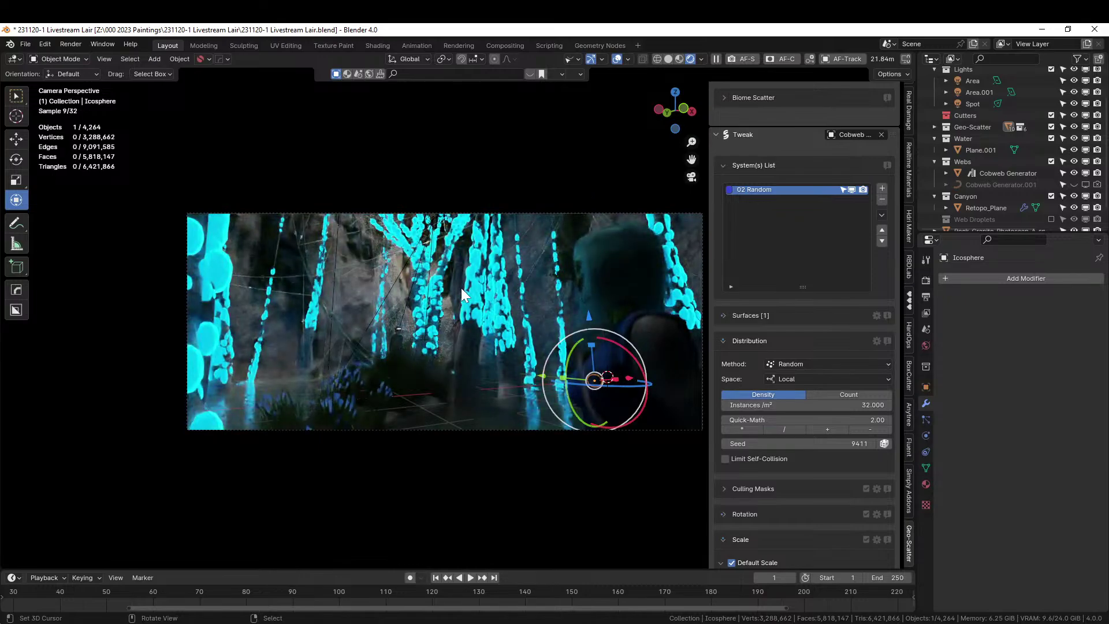
pyautogui.scroll(3, 461, 288)
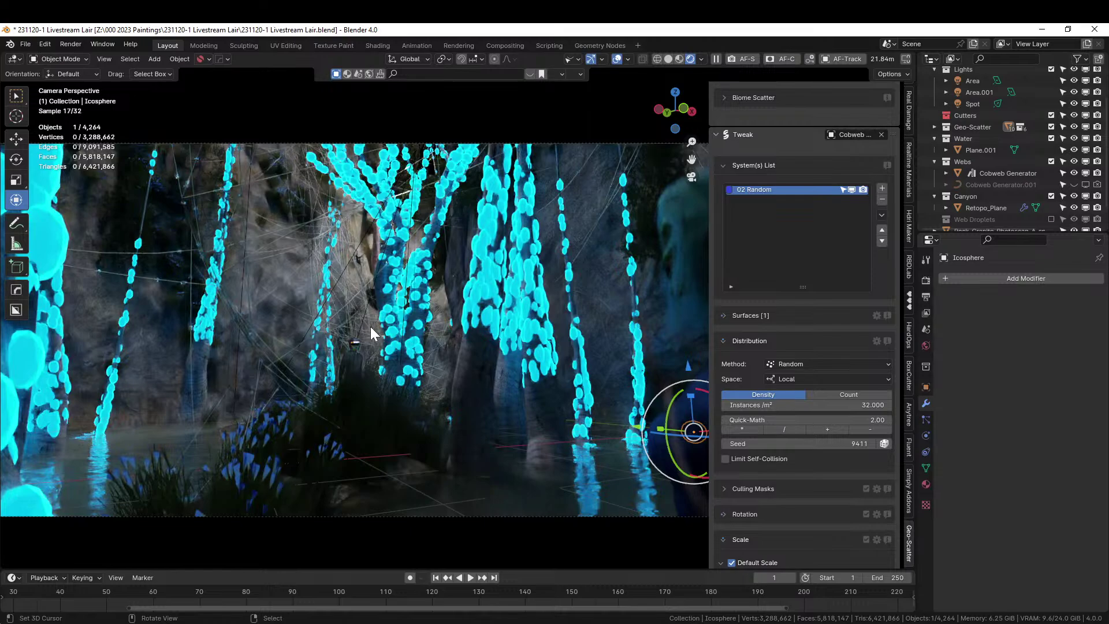
pyautogui.scroll(2, 370, 327)
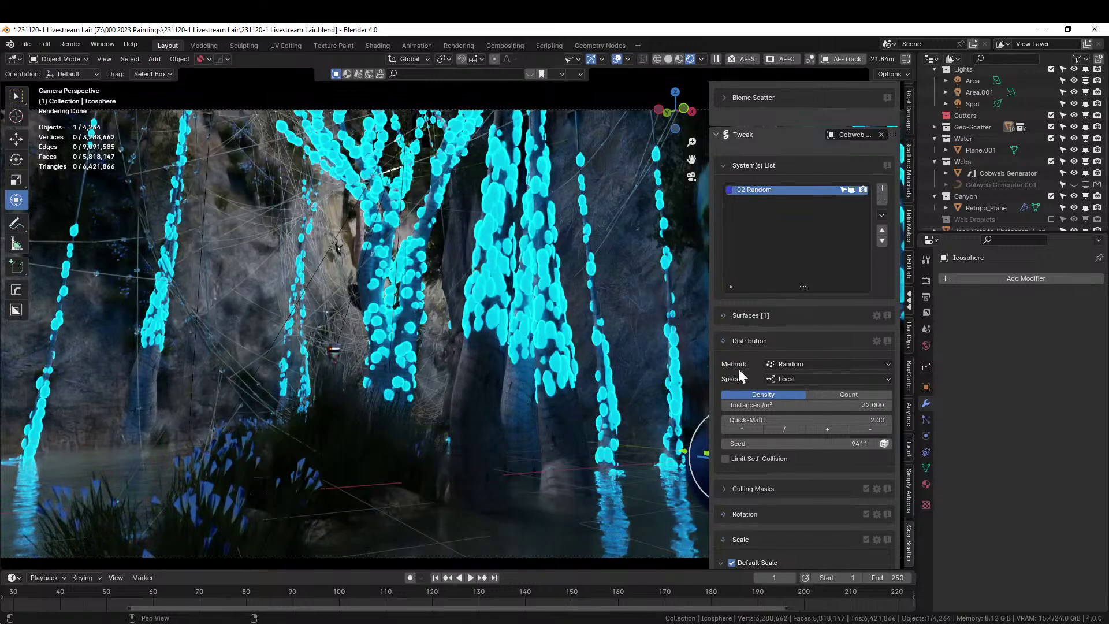
pyautogui.click(742, 428)
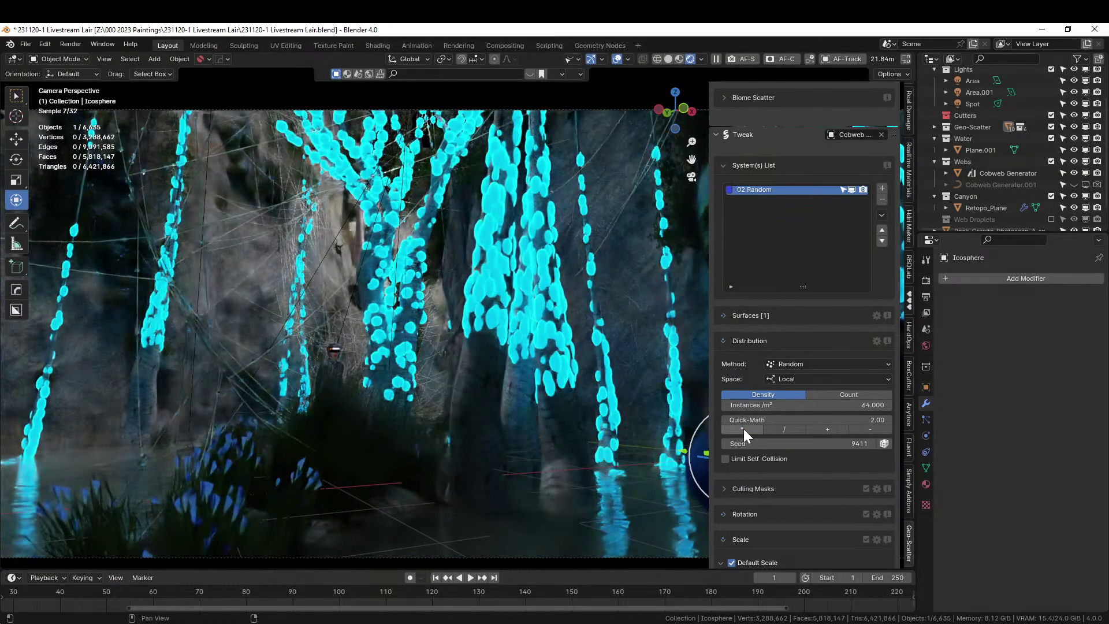
# Double the droplet density to 128 instances per square metre, set the uniform scale factor to 0.25 and save the file.
pyautogui.click(742, 428)
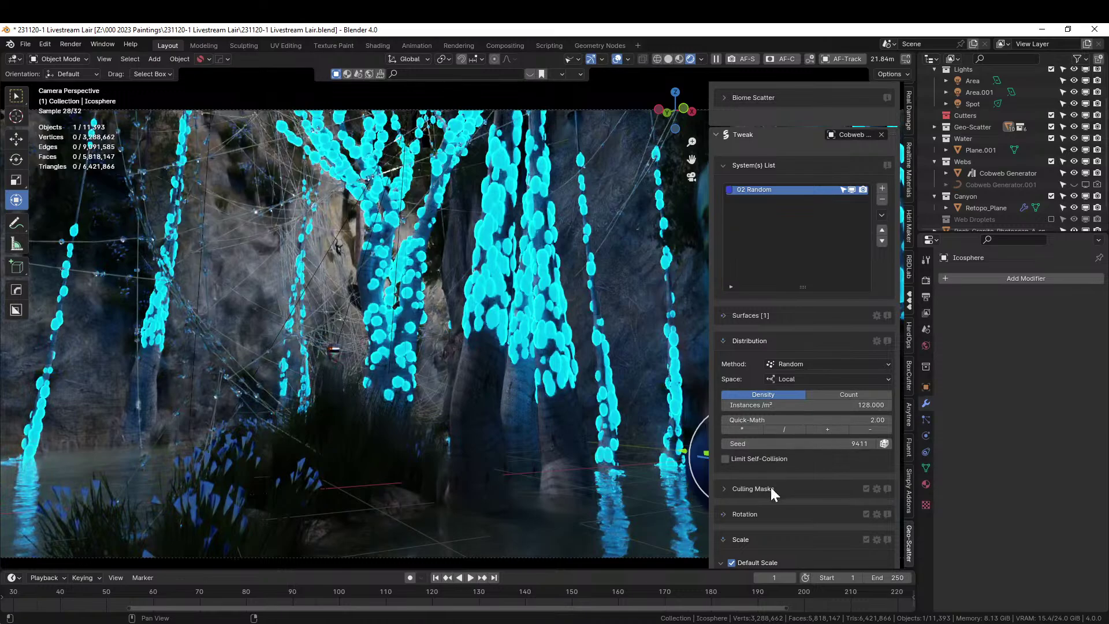
pyautogui.scroll(-4, 772, 501)
pyautogui.scroll(-2, 774, 503)
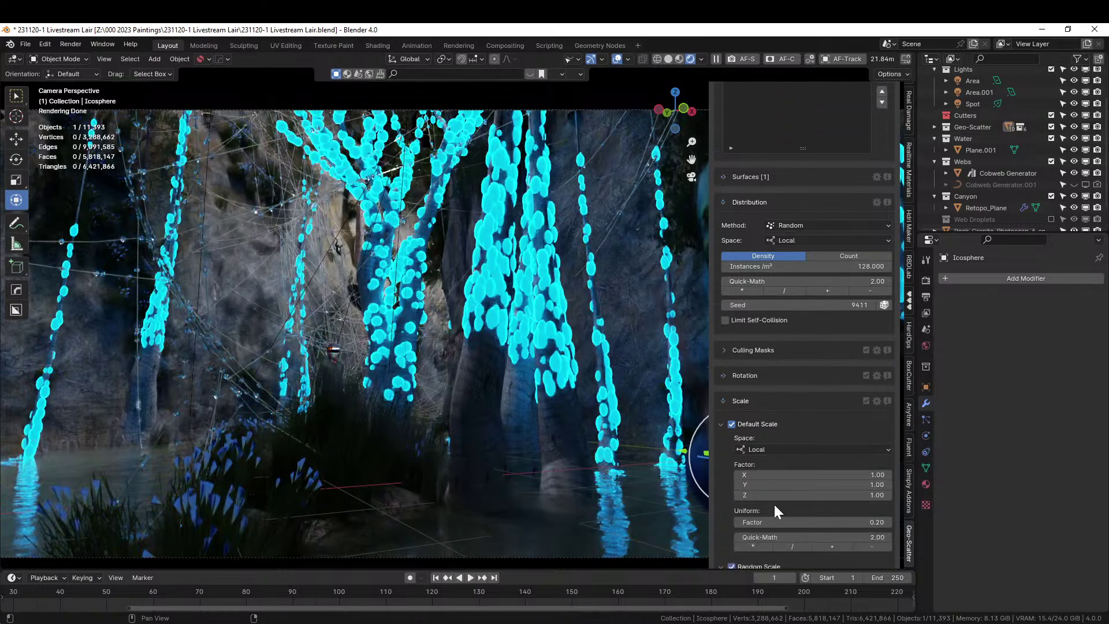
pyautogui.click(859, 522)
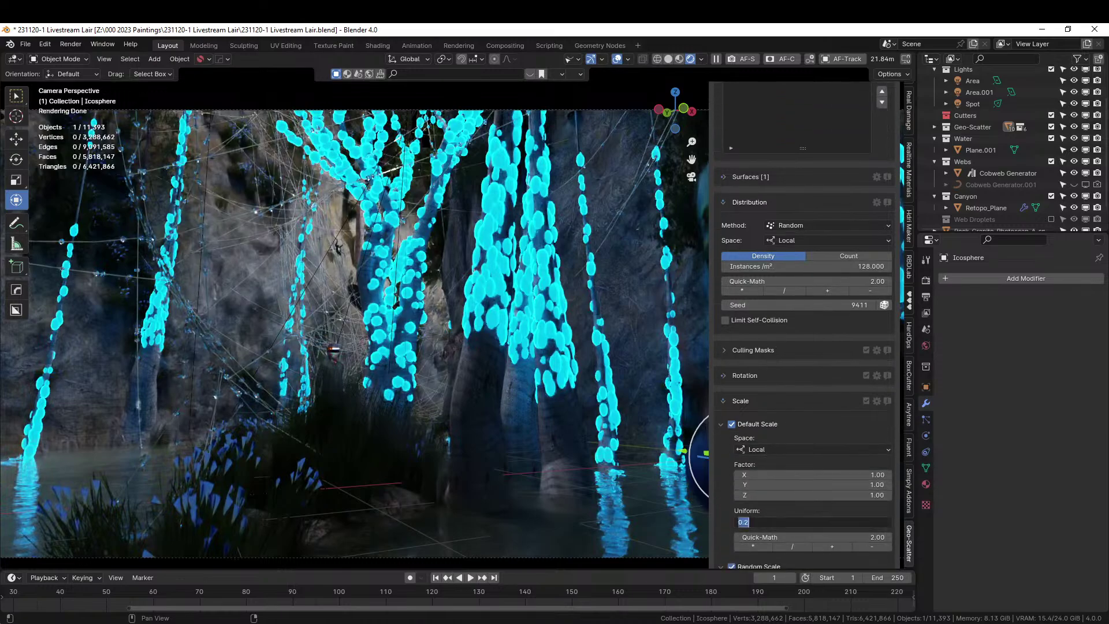
pyautogui.write('0.25')
pyautogui.press('Return')
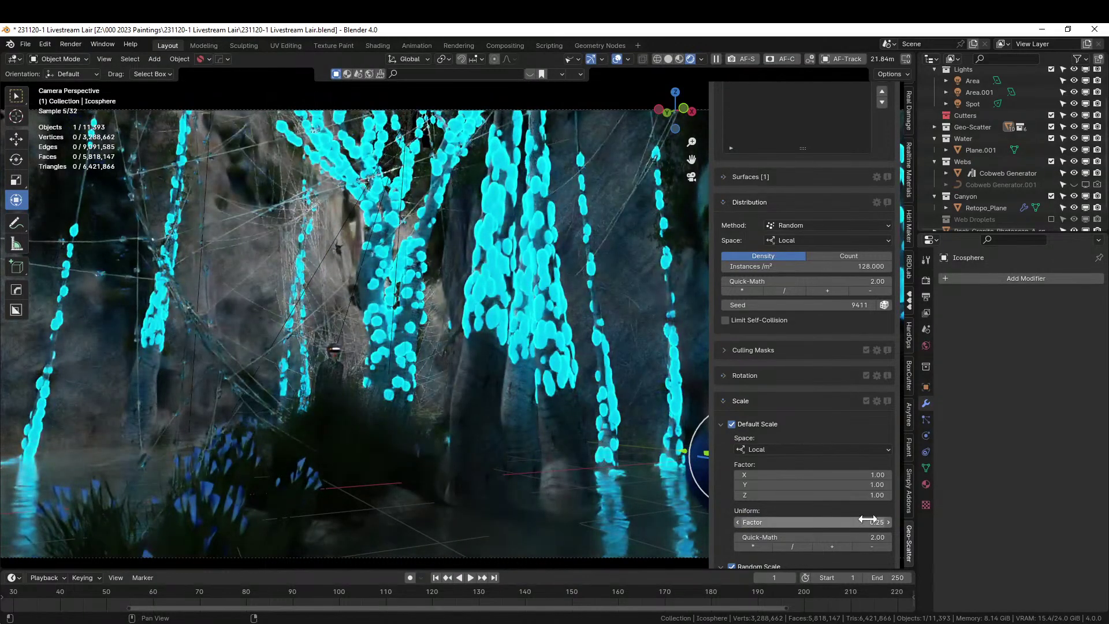
pyautogui.scroll(-2, 352, 324)
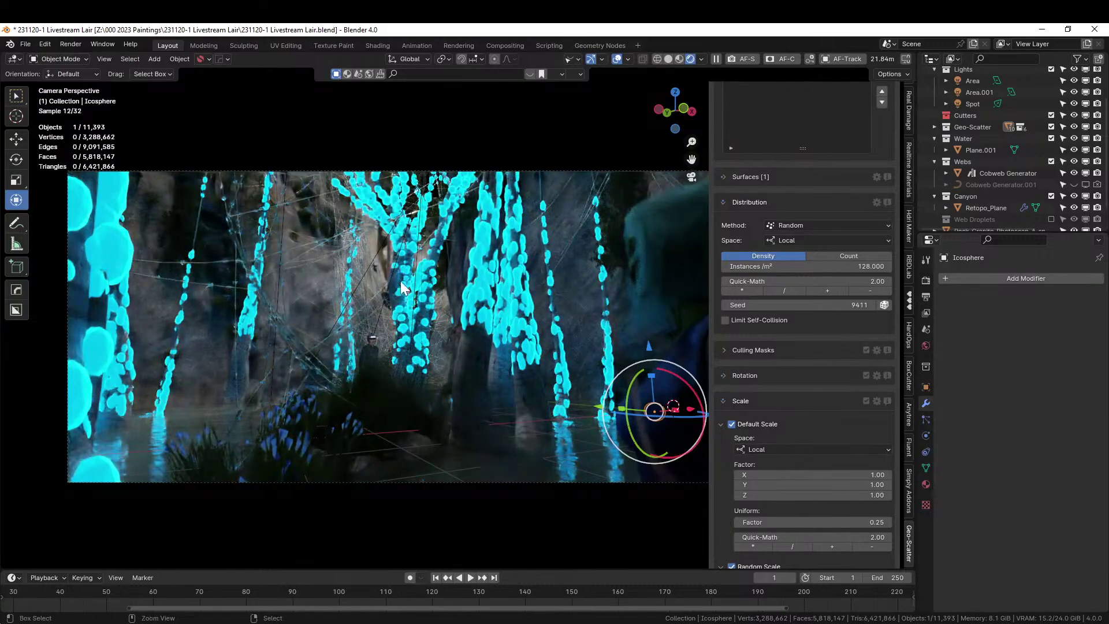
pyautogui.hotkey('ctrl', 's')
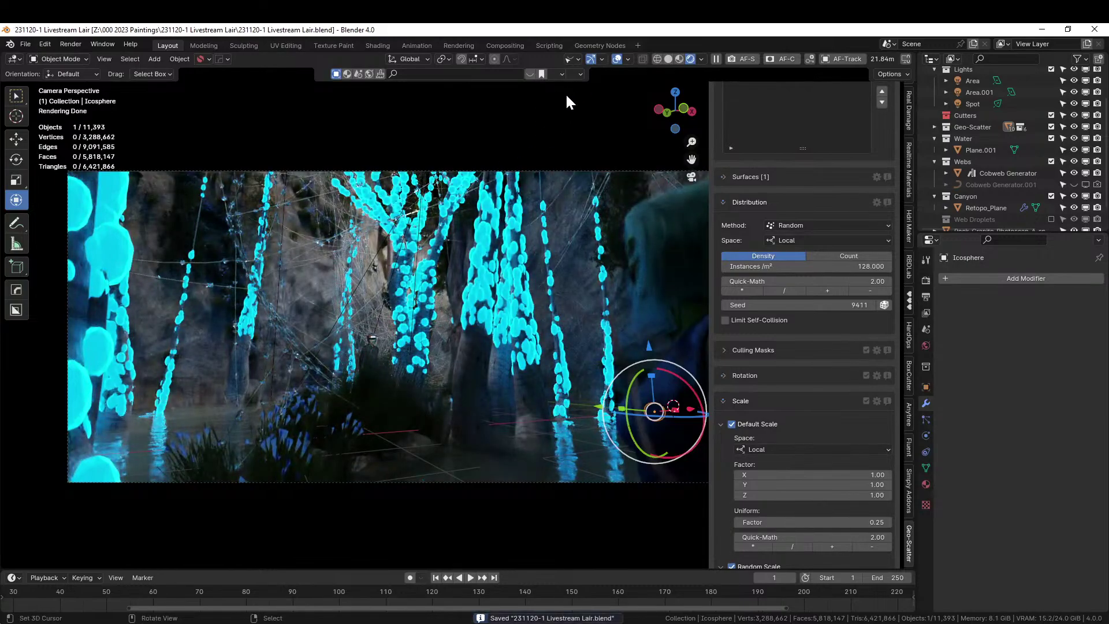
# Switch the viewport to solid shading and shrink the scattered droplets to a uniform scale factor of 0.10.
pyautogui.click(668, 59)
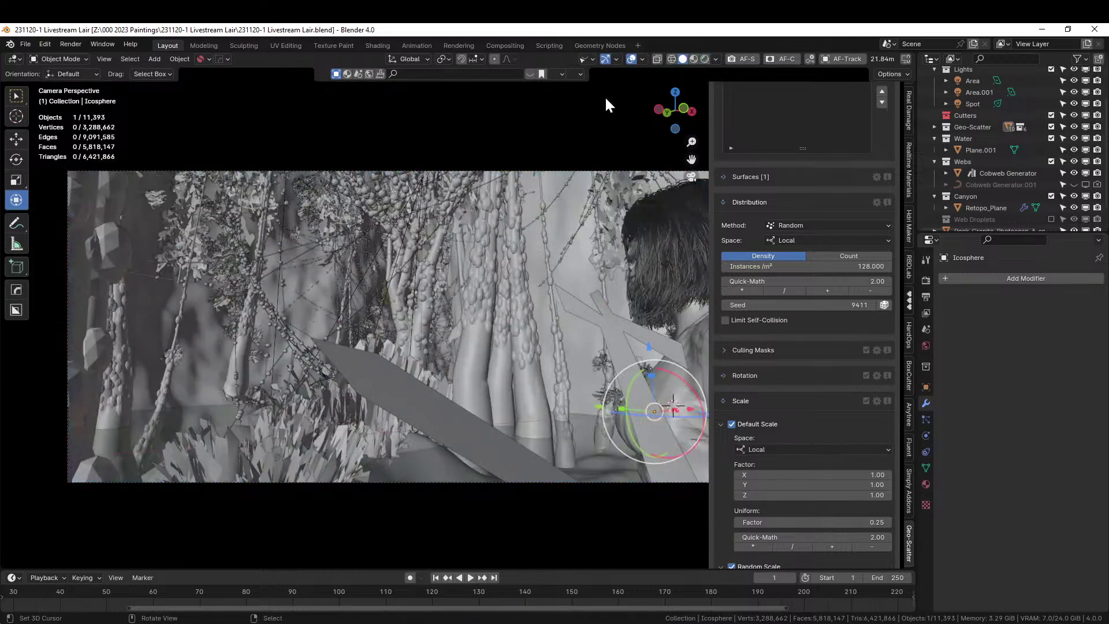
pyautogui.scroll(5, 337, 269)
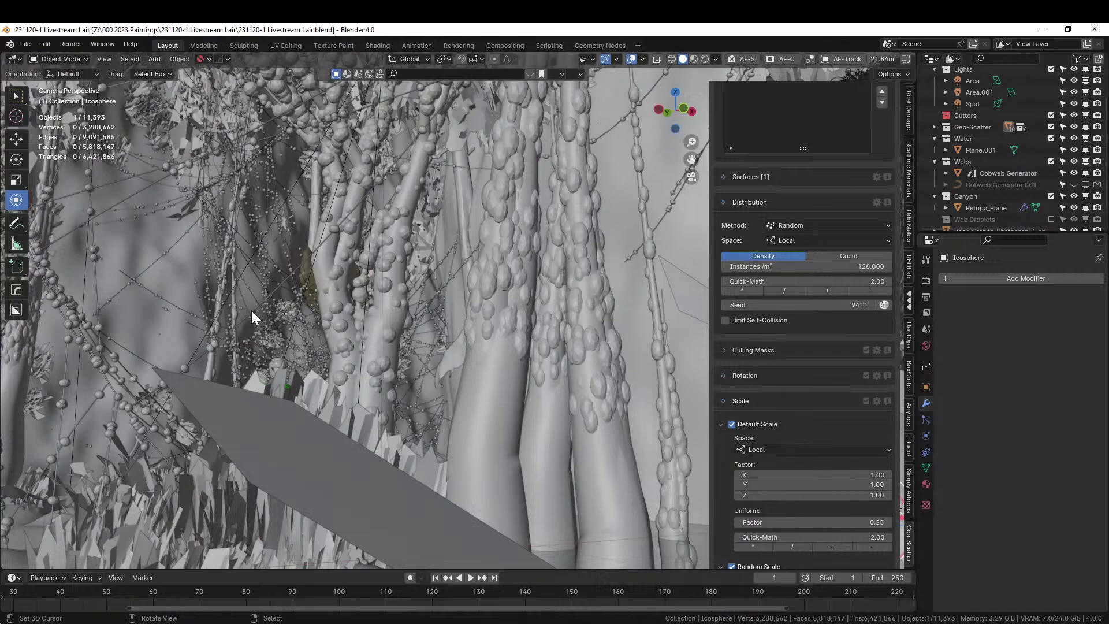
pyautogui.click(872, 522)
pyautogui.write('1.2')
pyautogui.press('Return')
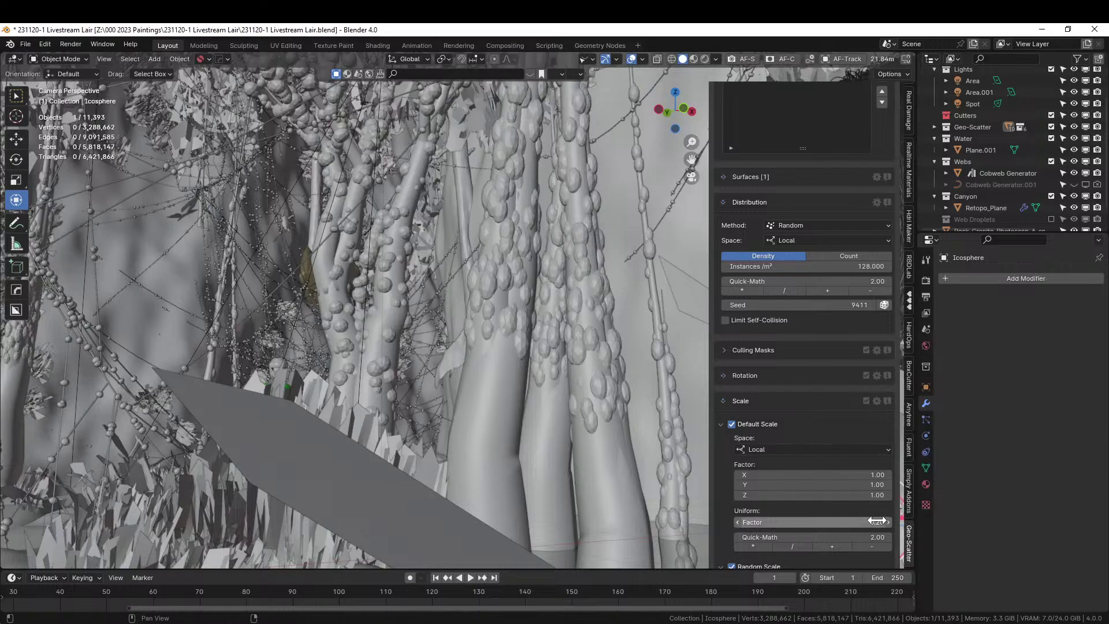
pyautogui.click(876, 522)
pyautogui.write('.1')
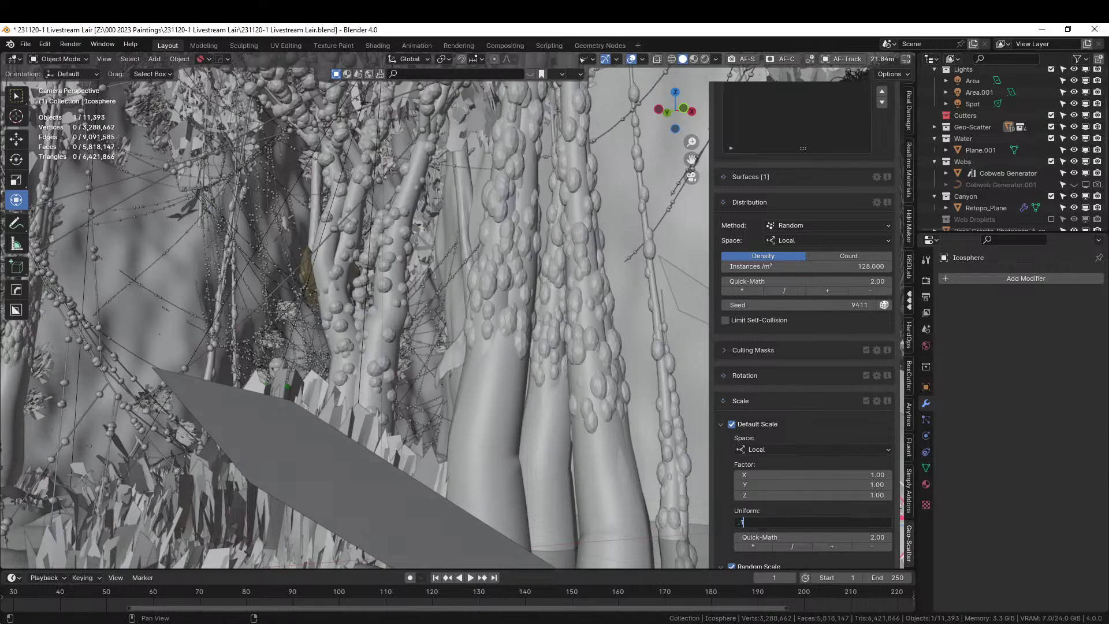
pyautogui.press('Return')
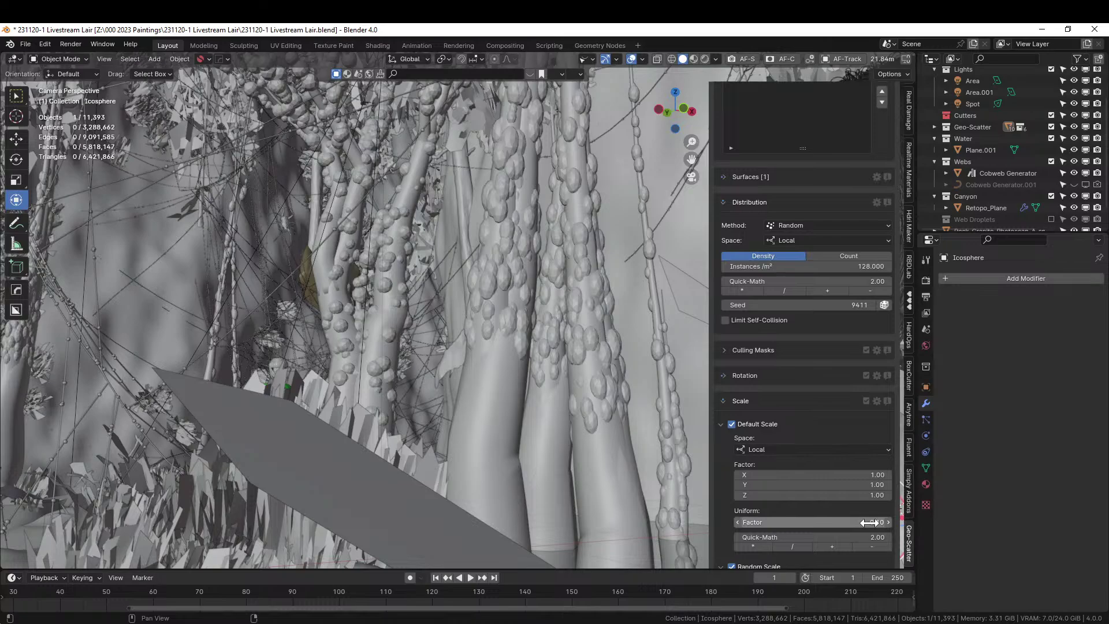
# Double the droplet density to 256 instances per square metre and save the file with the camera view restored.
pyautogui.click(747, 290)
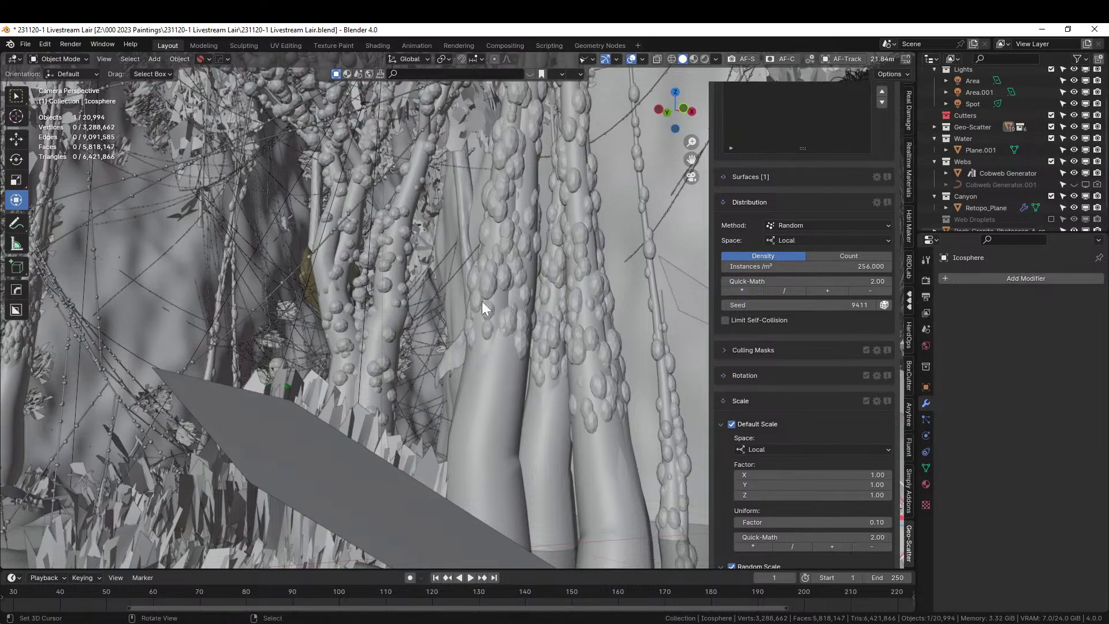
pyautogui.scroll(2, 474, 302)
pyautogui.scroll(2, 467, 303)
pyautogui.moveTo(467, 303); pyautogui.dragTo(428, 355, button='middle')
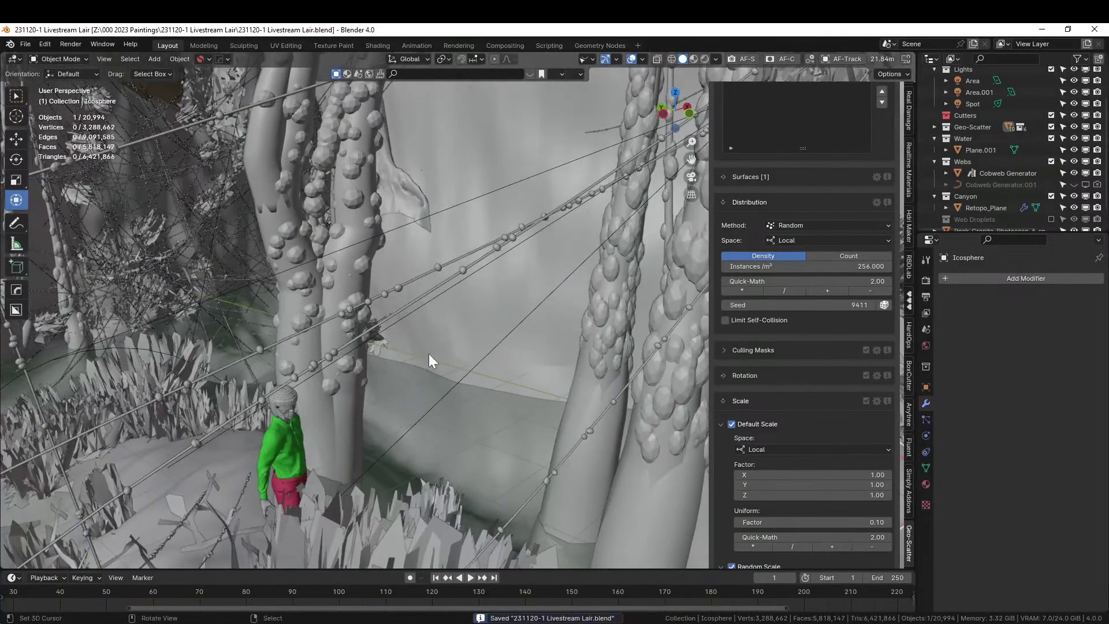
pyautogui.press('KP_0')
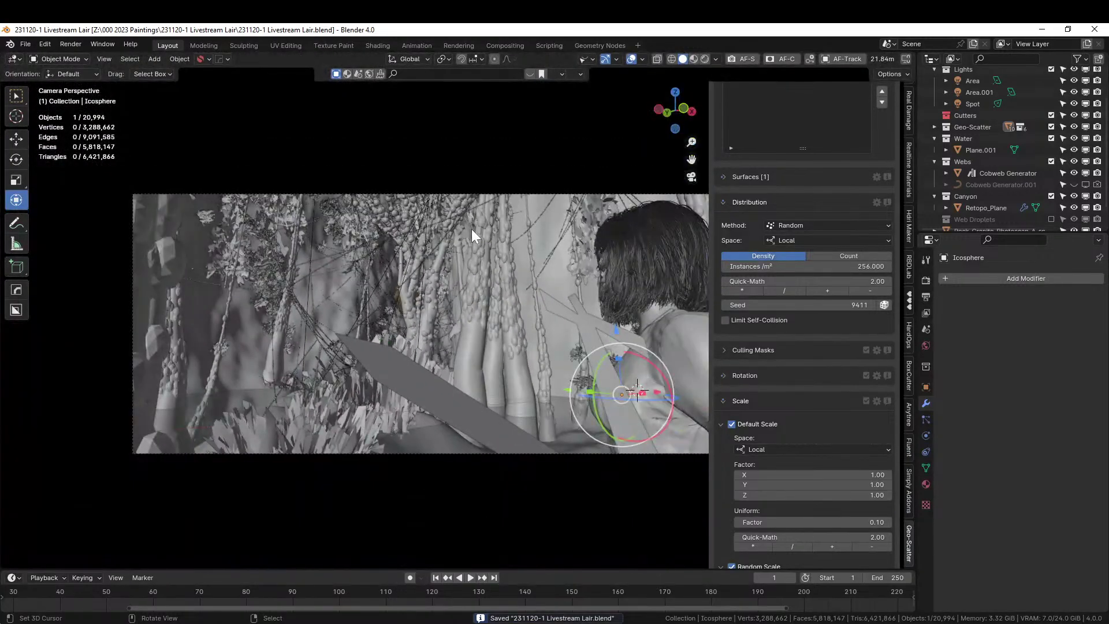
pyautogui.hotkey('ctrl', 's')
# Preview the denser droplets on the cobwebs in rendered shading, both up close and across the full camera frame, and save the file.
pyautogui.click(704, 59)
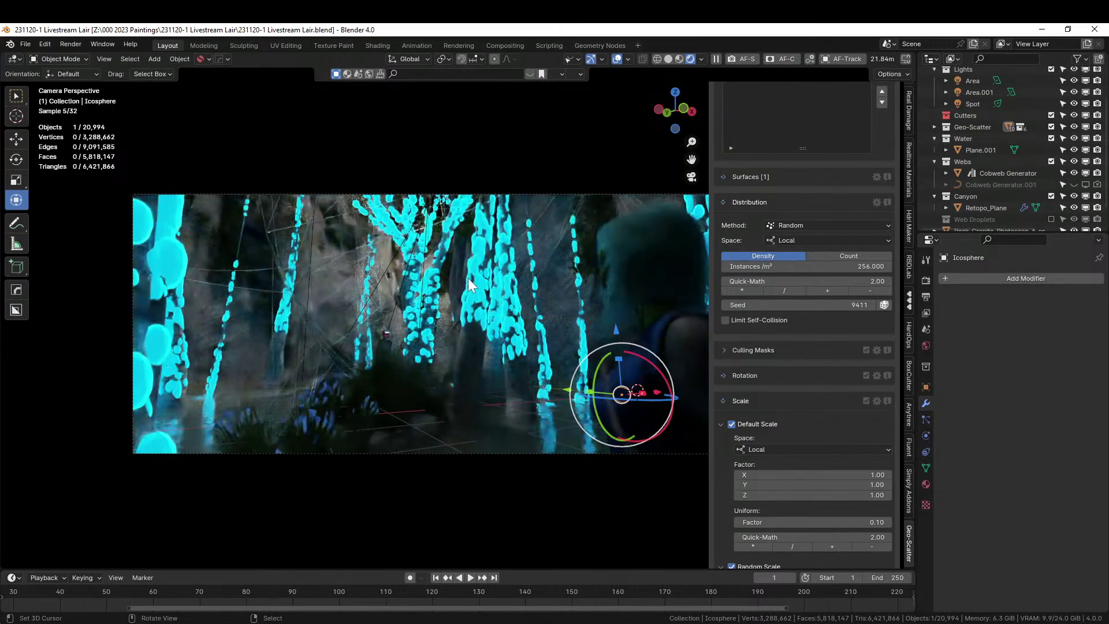
pyautogui.scroll(4, 445, 311)
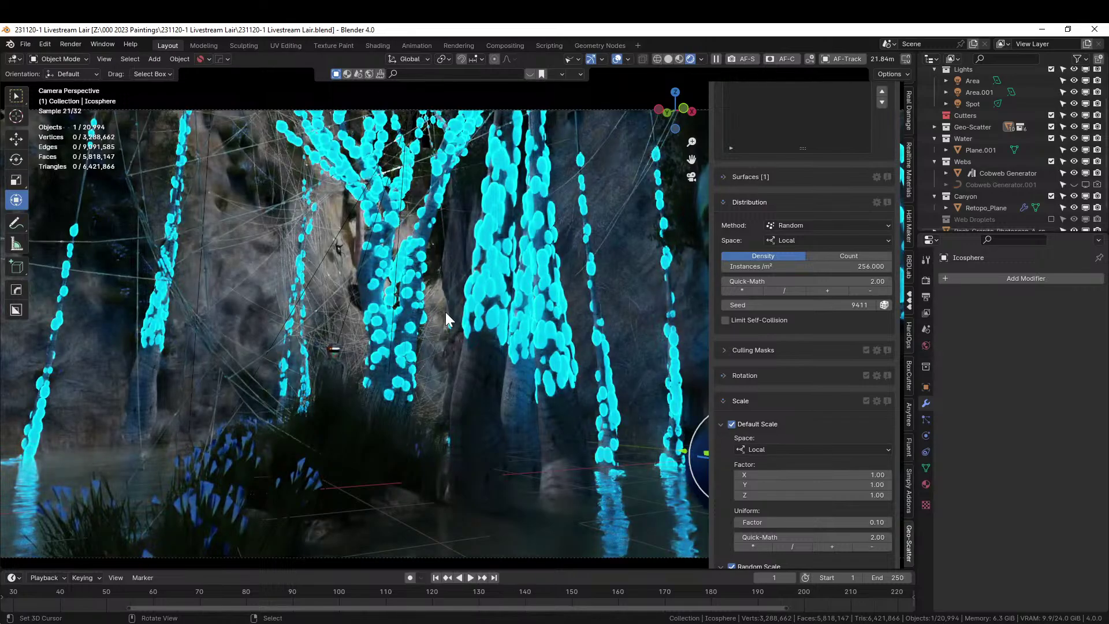
pyautogui.scroll(6, 405, 281)
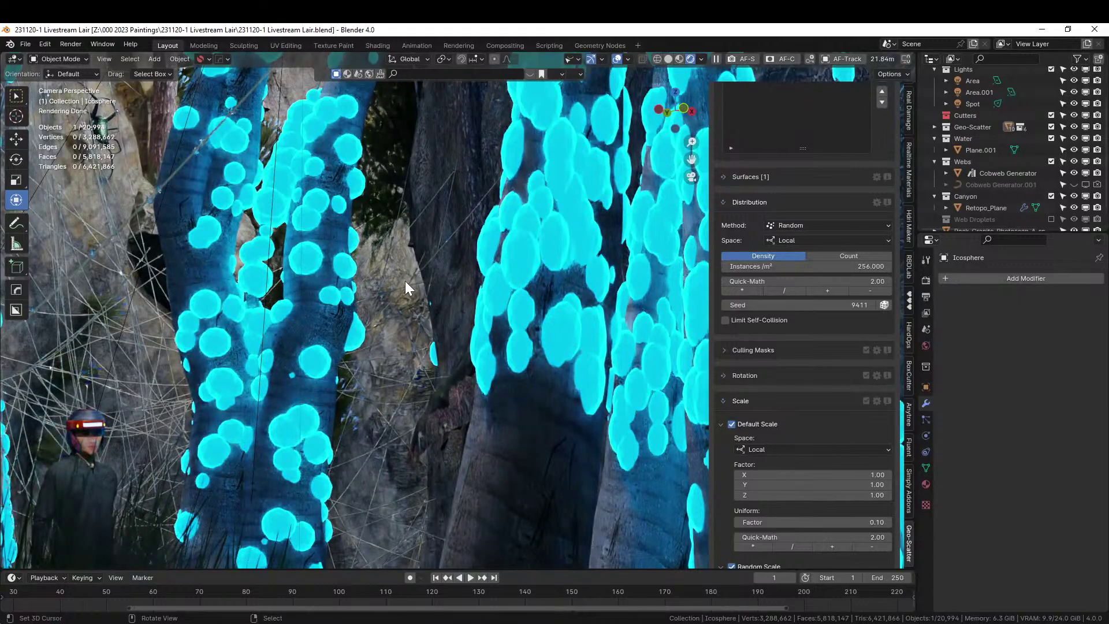
pyautogui.scroll(-4, 408, 280)
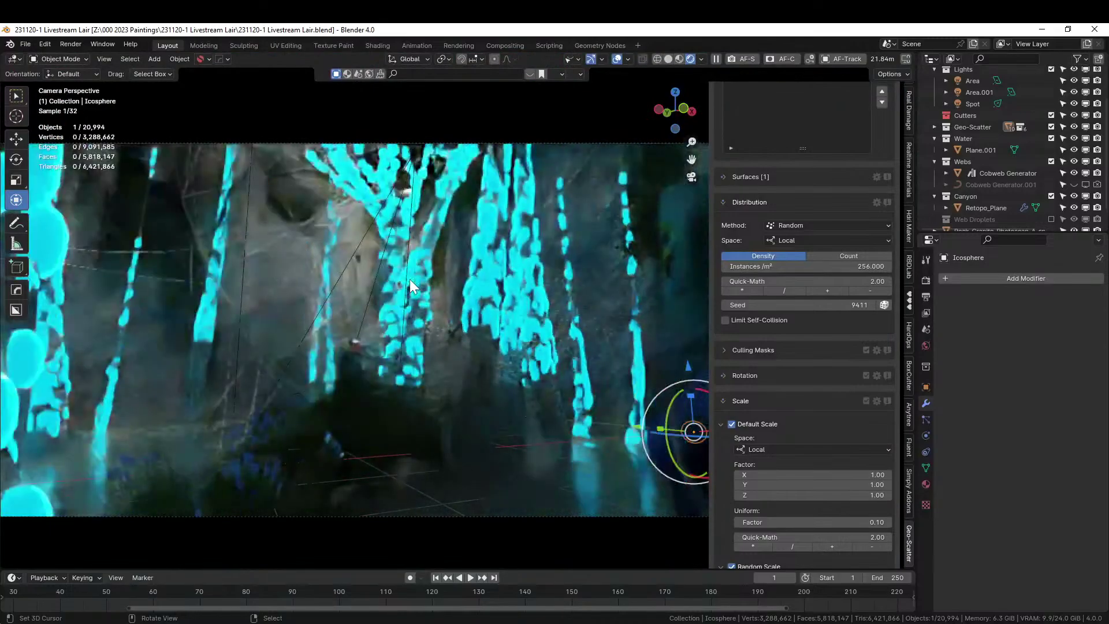
pyautogui.scroll(-3, 408, 281)
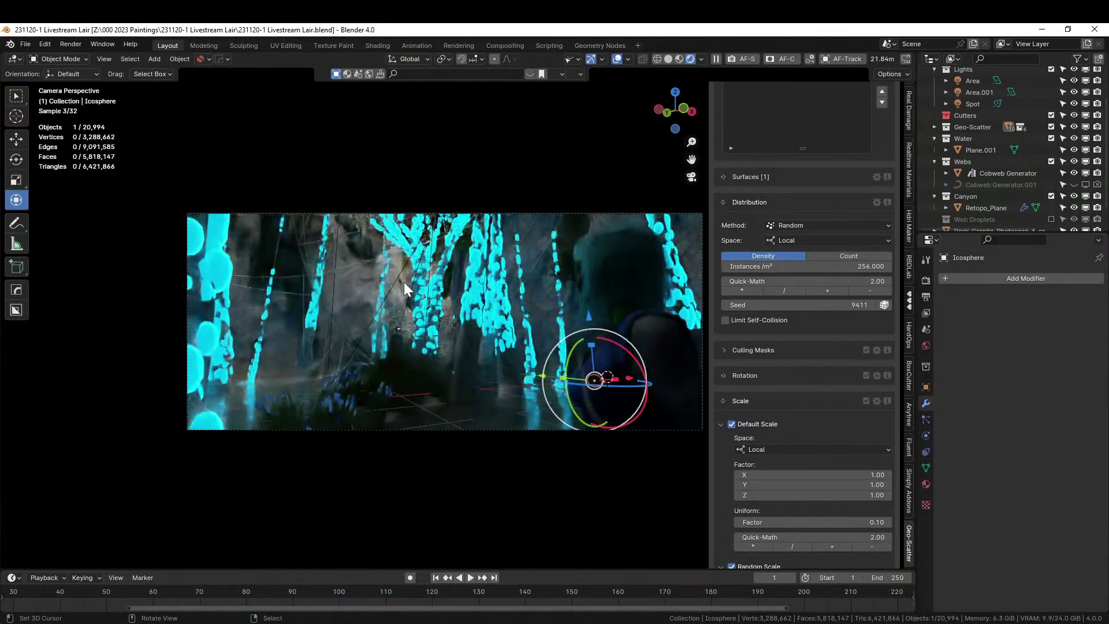
pyautogui.hotkey('ctrl', 's')
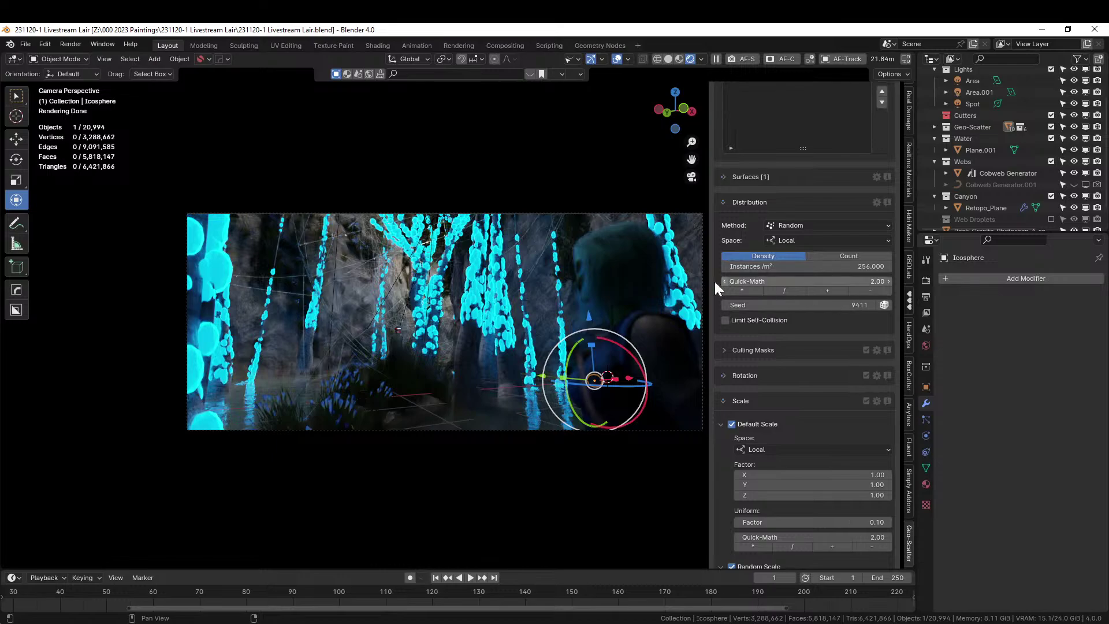
# Return to solid shading and duplicate the existing camera within the Cameras collection.
pyautogui.click(668, 60)
pyautogui.scroll(3, 976, 149)
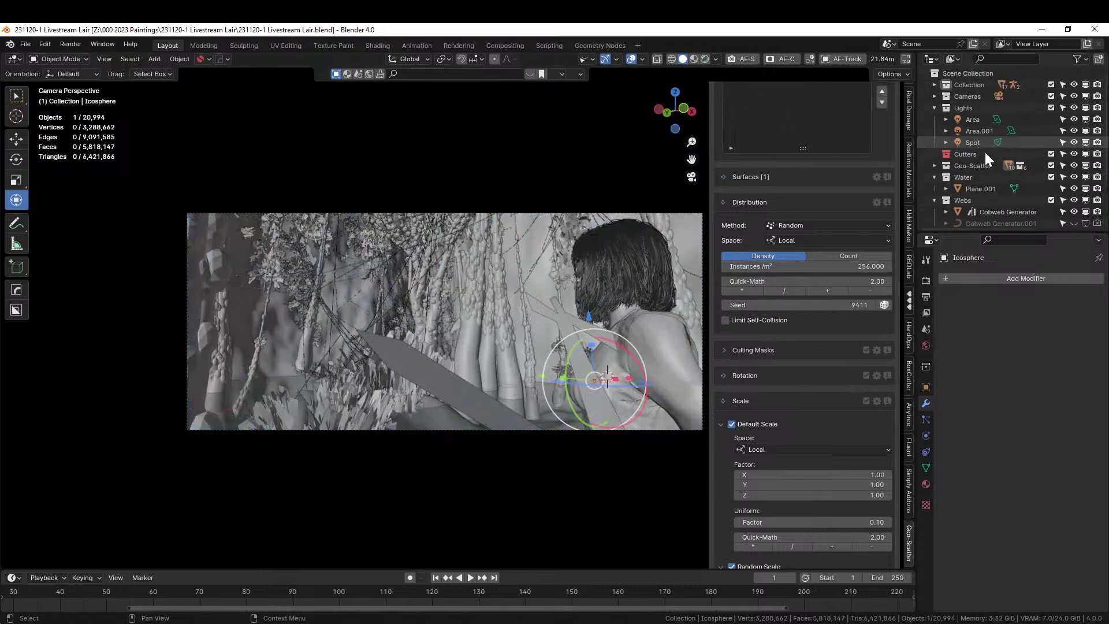
pyautogui.click(931, 96)
pyautogui.click(978, 107)
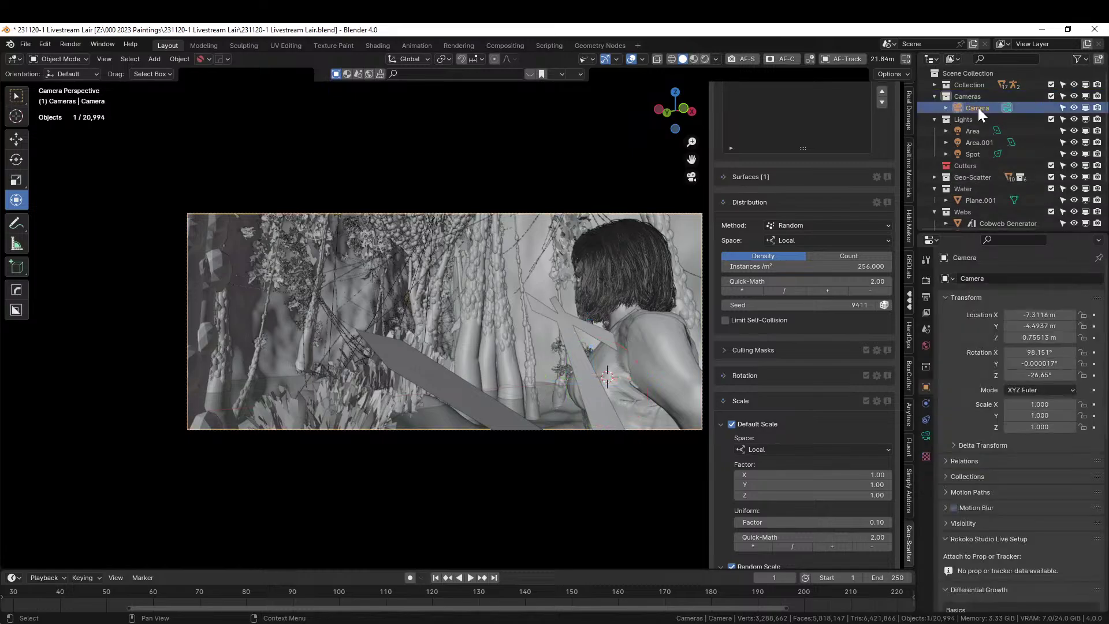
pyautogui.hotkey('ctrl', 'c')
pyautogui.hotkey('ctrl', 'v')
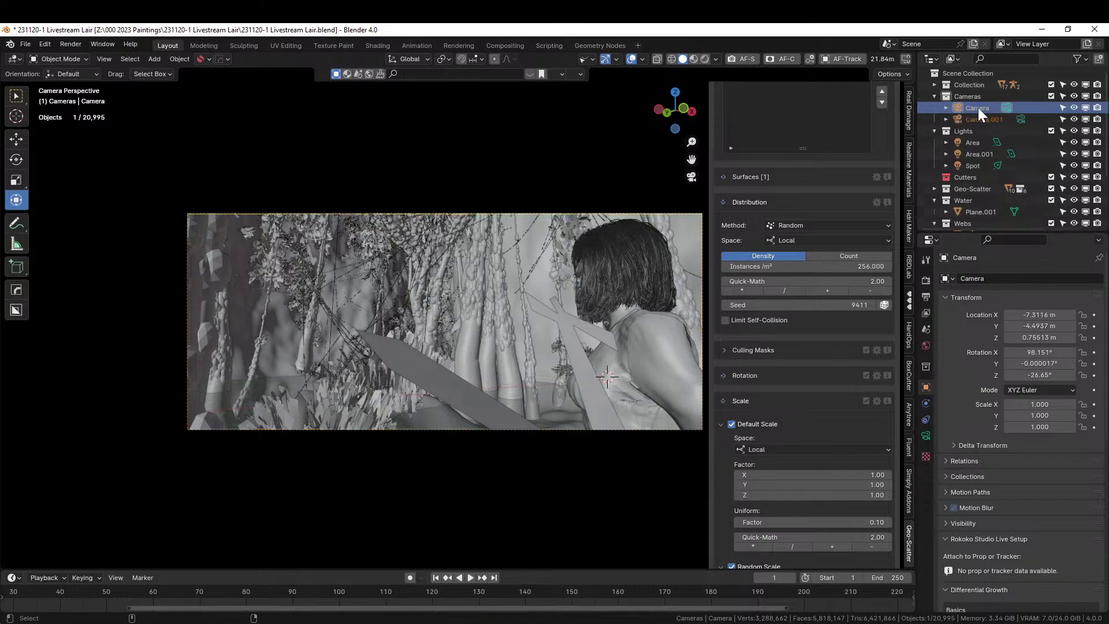
# Make Camera.001 the active camera and set its focal length to 70 mm.
pyautogui.scroll(5, 908, 272)
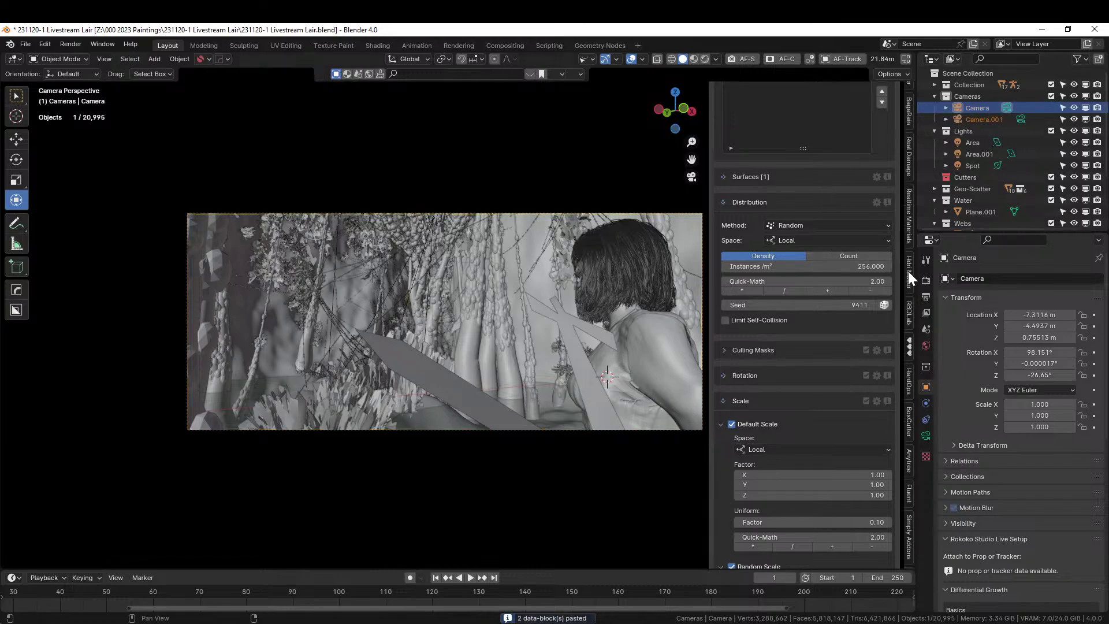
pyautogui.click(909, 169)
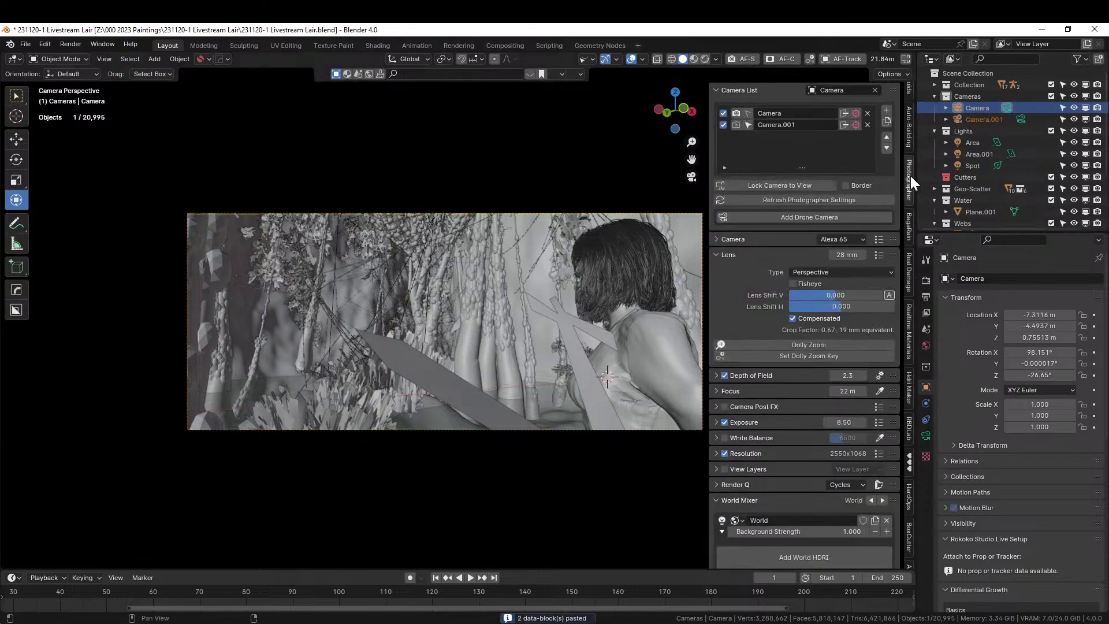
pyautogui.click(736, 125)
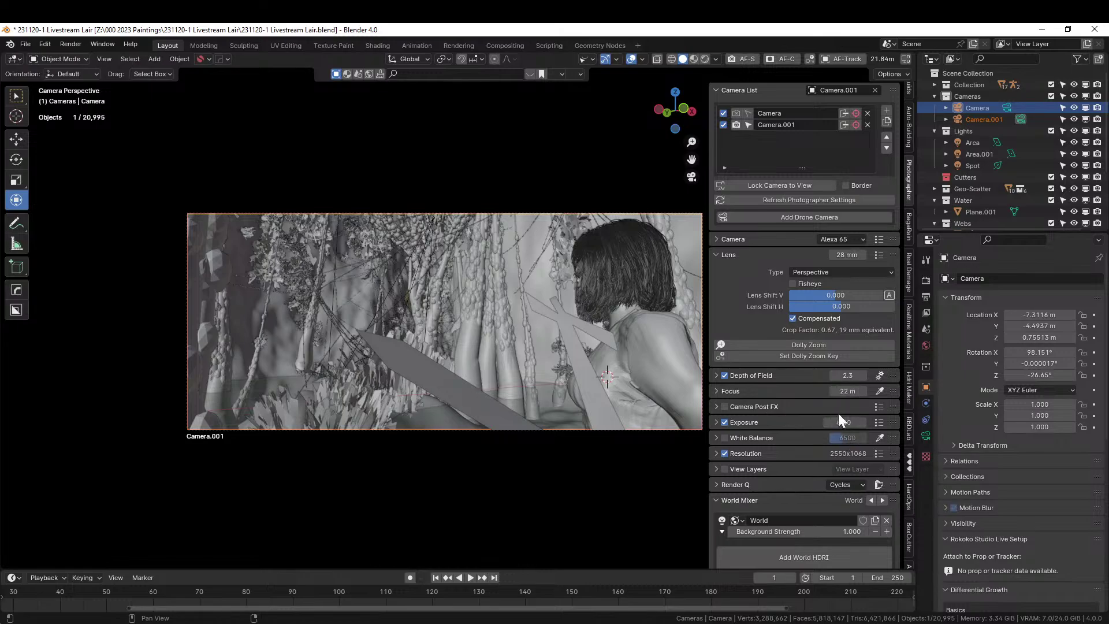
pyautogui.click(847, 254)
pyautogui.write('70')
pyautogui.press('Return')
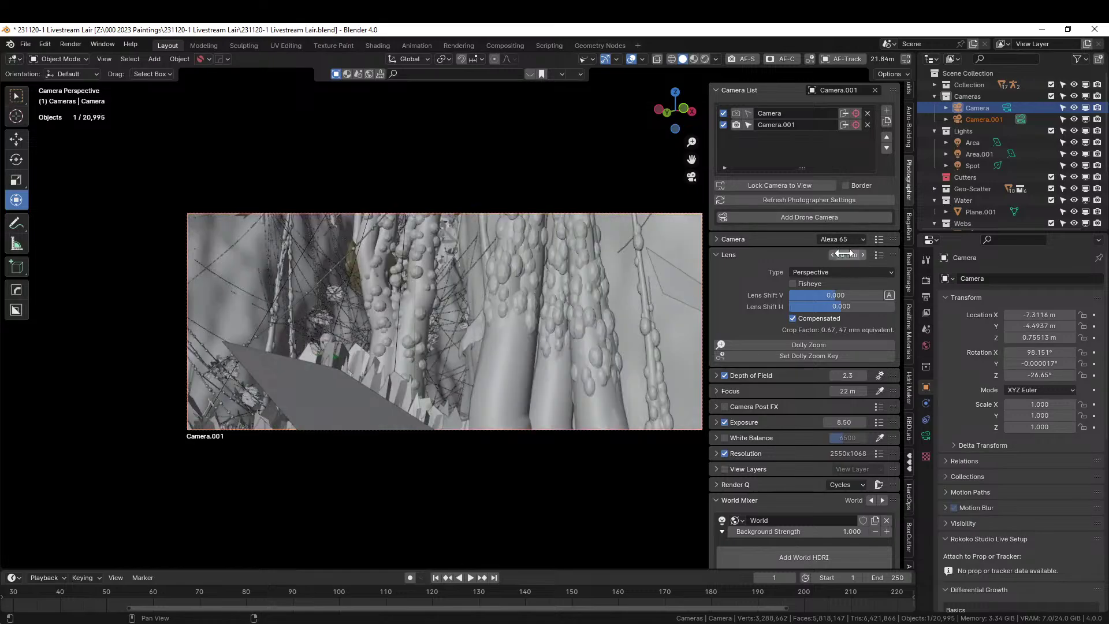
# Walk Camera.001 up to the distant figure to frame the head and torso, and focus on the figure.
pyautogui.hotkey('shift', '`')
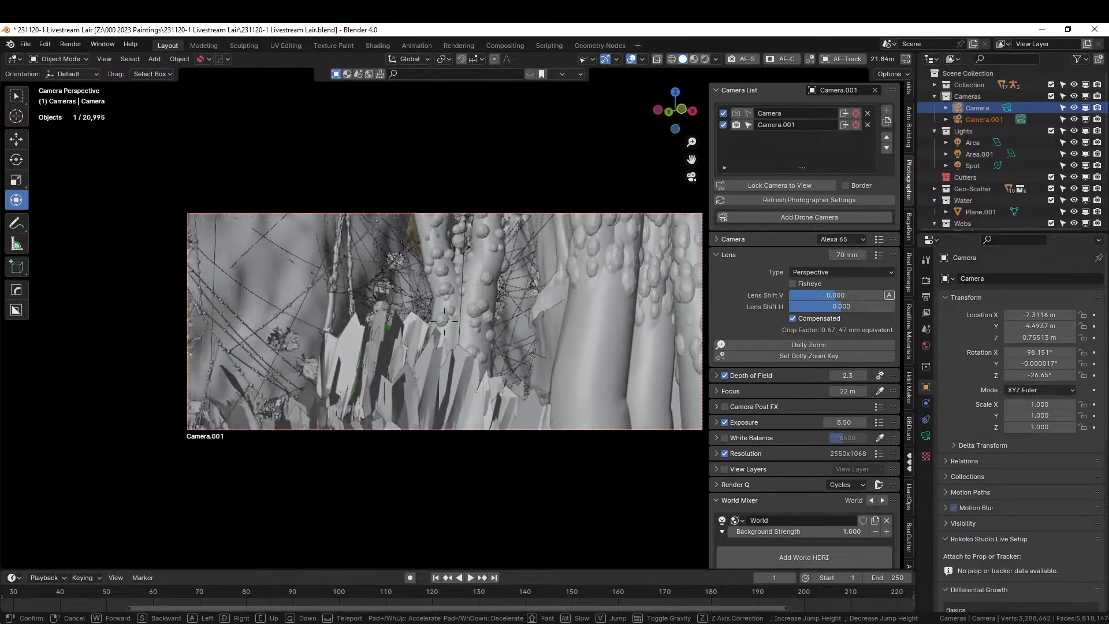
pyautogui.press('w')
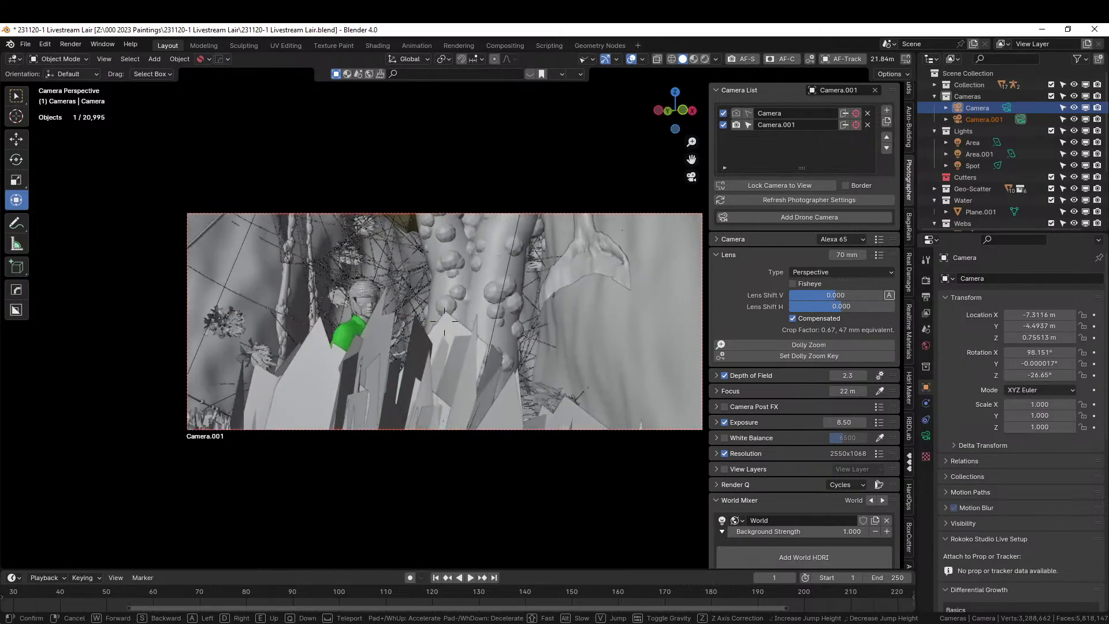
pyautogui.press('w')
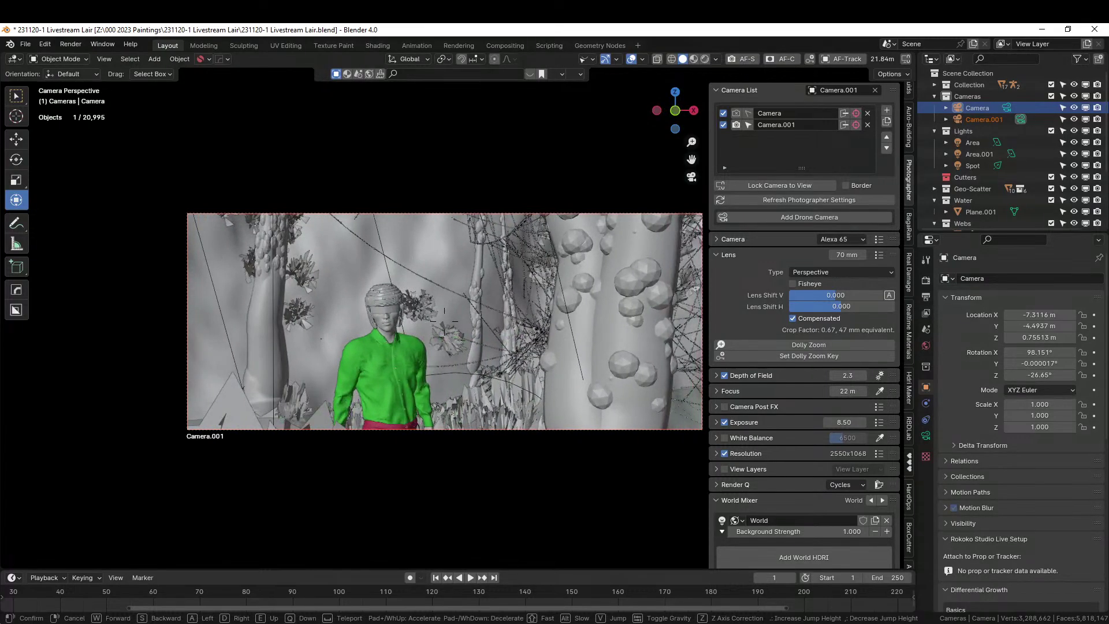
pyautogui.press('w')
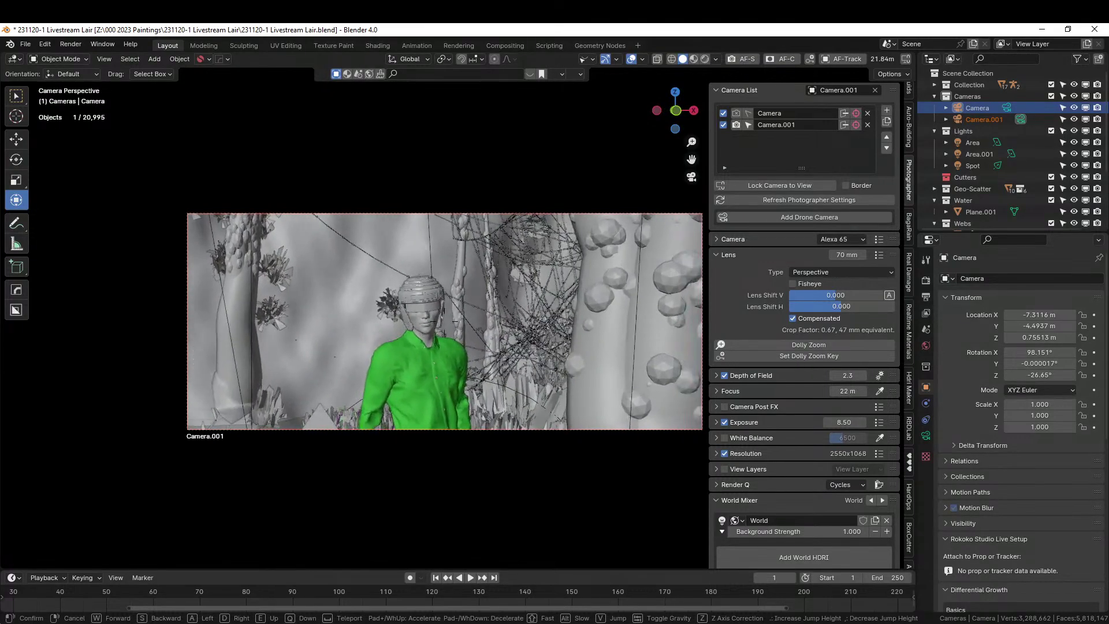
pyautogui.press('w')
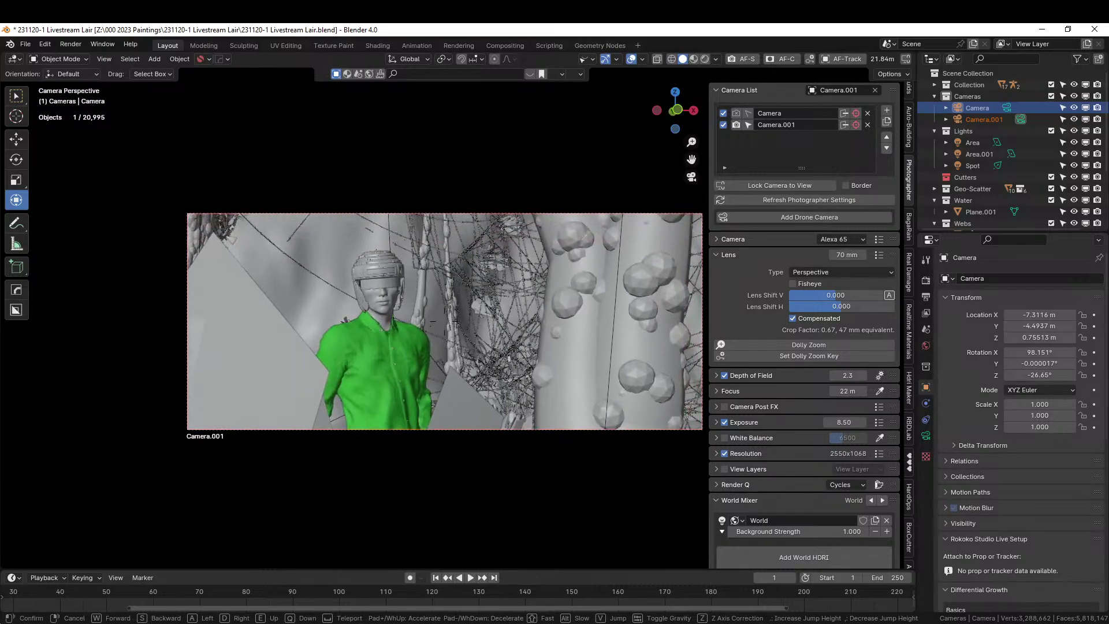
pyautogui.click(413, 354)
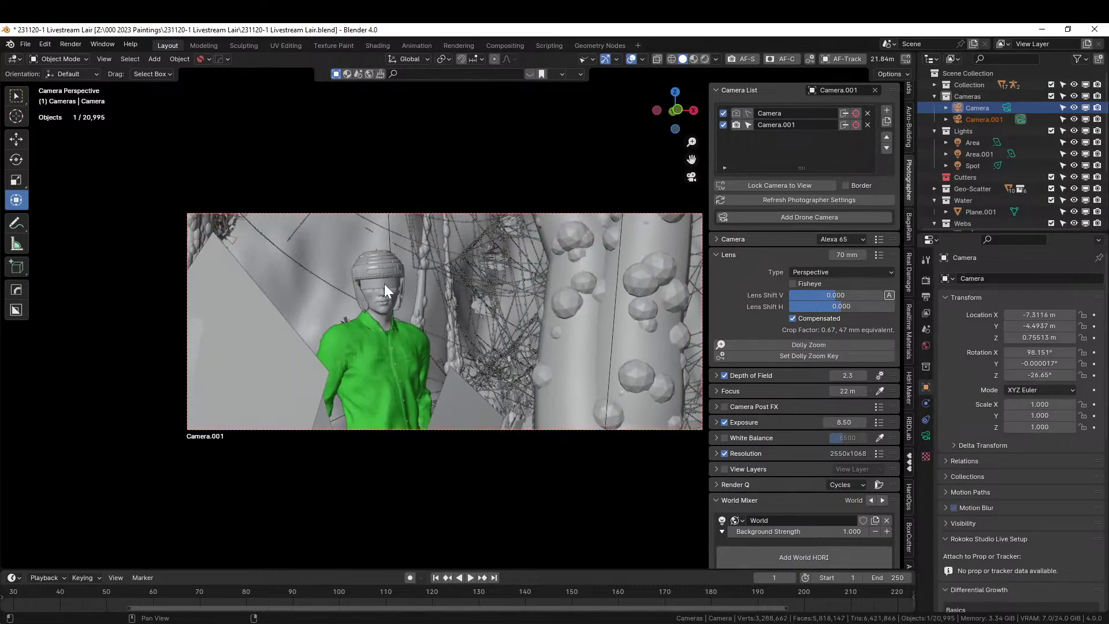
# Save the file and preview the new close-up shot of the figure in rendered shading.
pyautogui.hotkey('ctrl', 's')
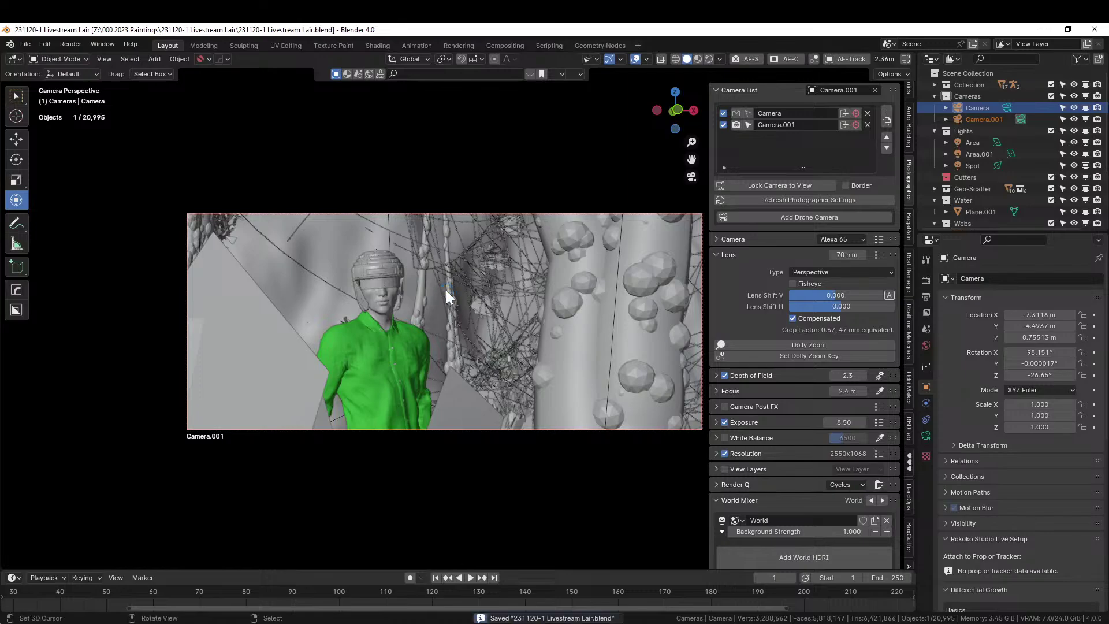
pyautogui.click(709, 58)
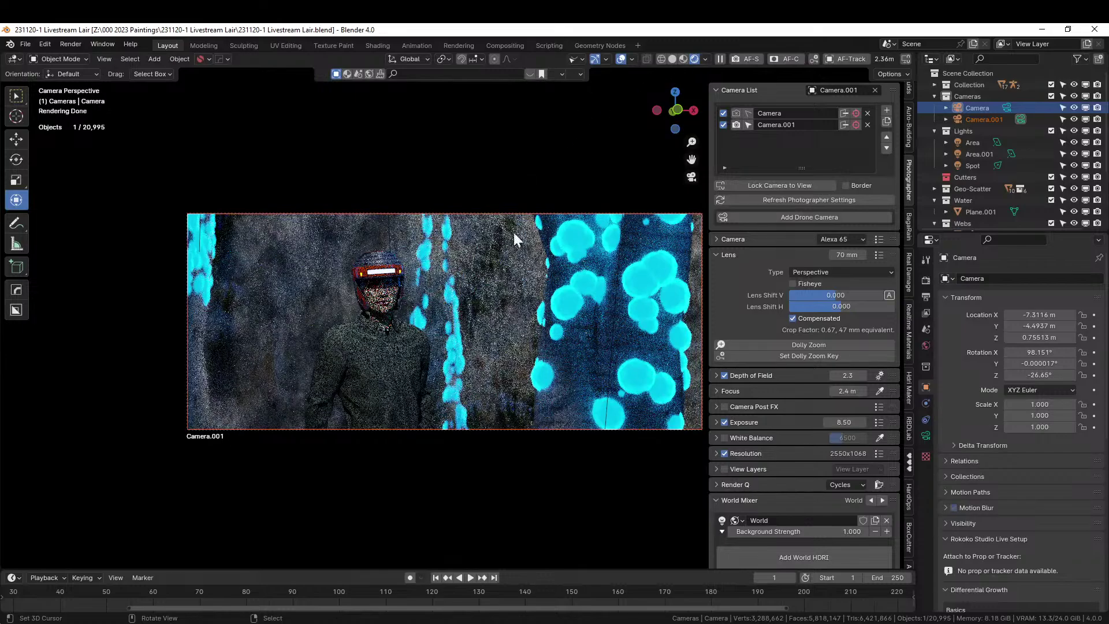
# Return to solid shading and duplicate Camera.001 within the Cameras collection.
pyautogui.scroll(2, 514, 253)
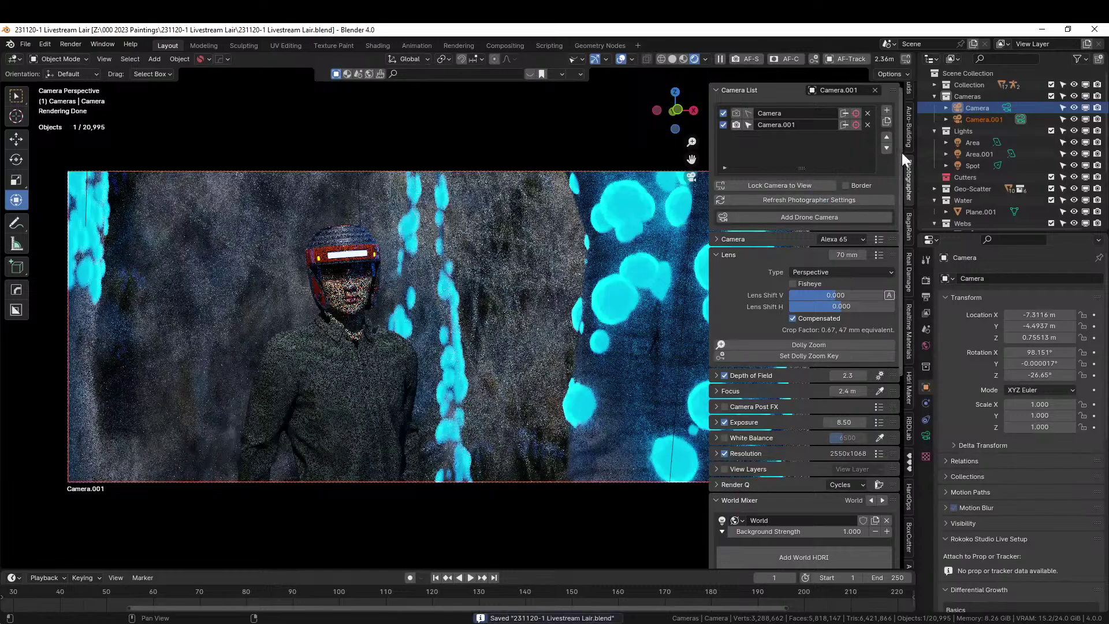
pyautogui.click(672, 59)
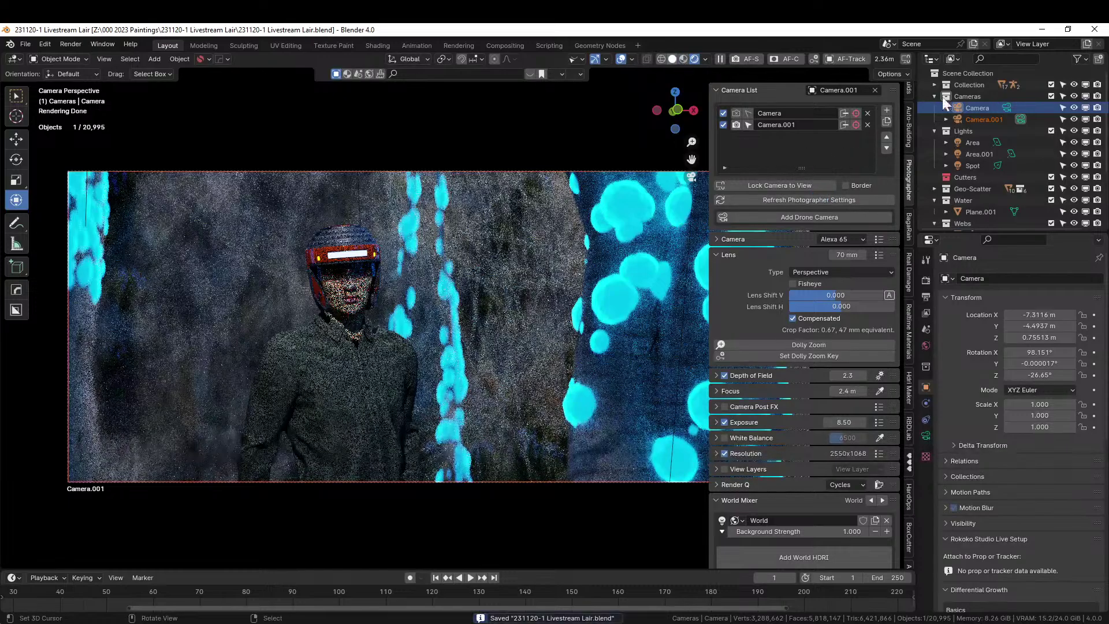
pyautogui.click(988, 119)
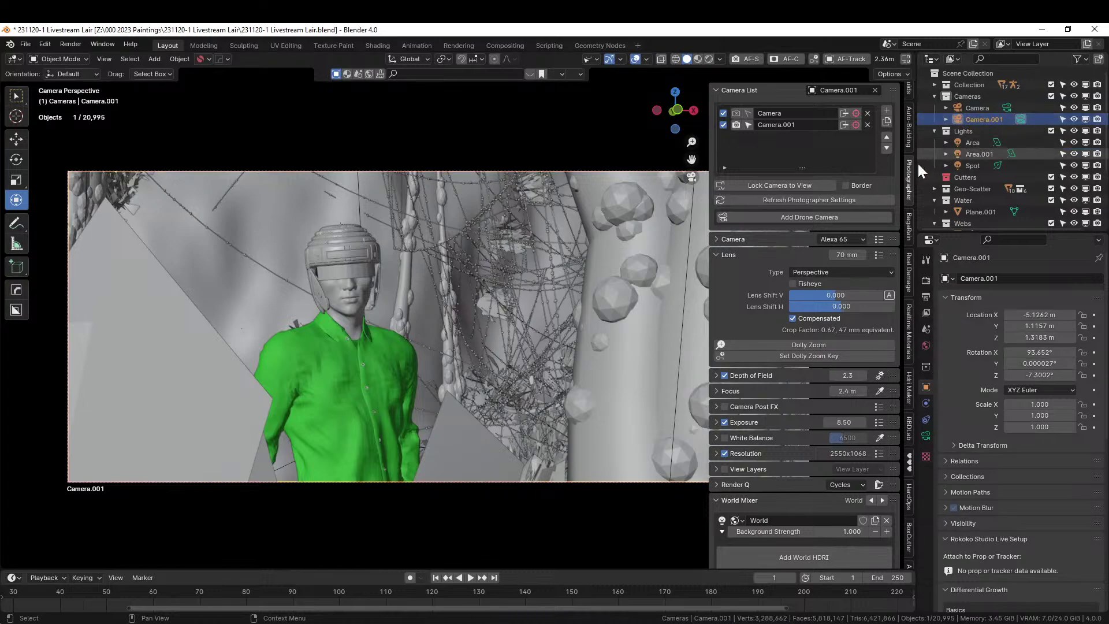
pyautogui.hotkey('ctrl', 'c')
pyautogui.hotkey('ctrl', 'v')
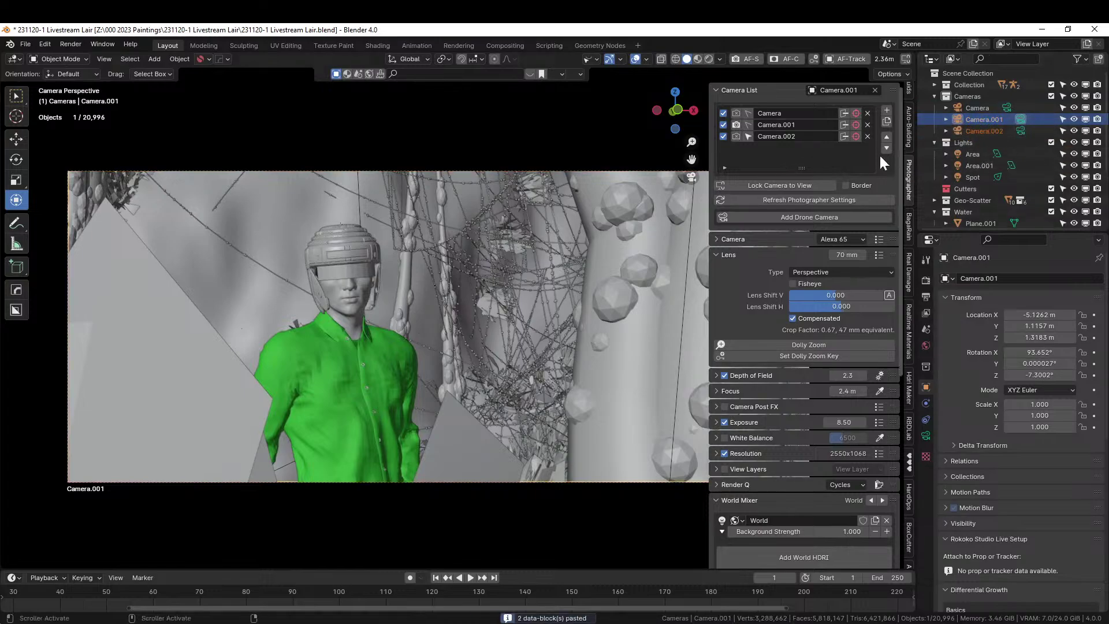
# Make Camera.002 the active camera and walk the free view up to the spider beside the tree trunk and rock.
pyautogui.click(737, 136)
pyautogui.moveTo(565, 279); pyautogui.dragTo(581, 279, button='middle')
pyautogui.hotkey('shift', '`')
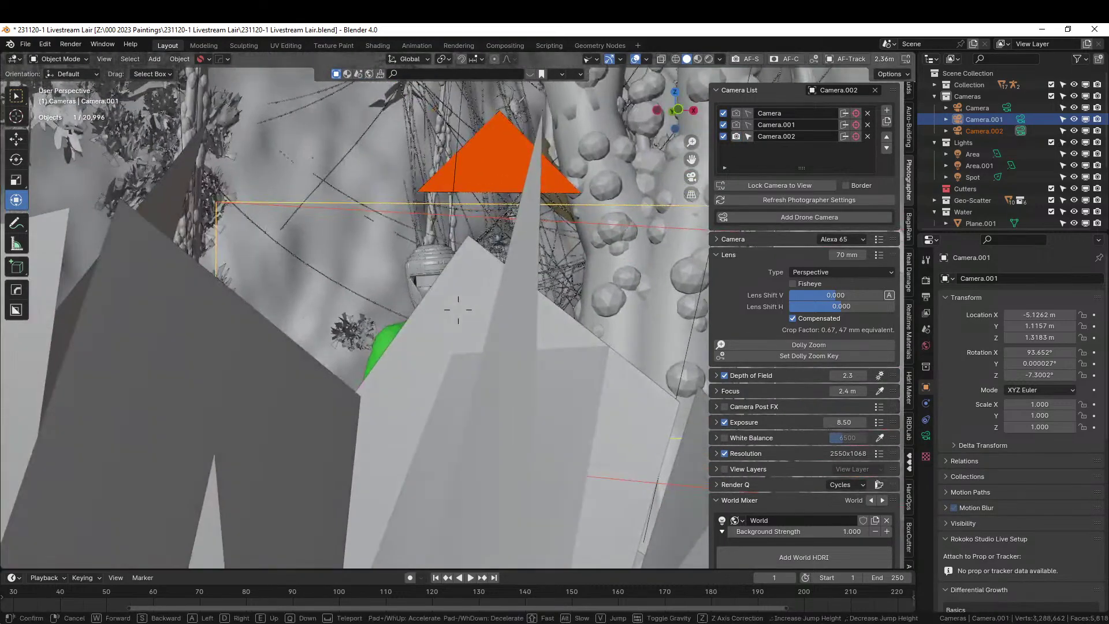
pyautogui.press('e')
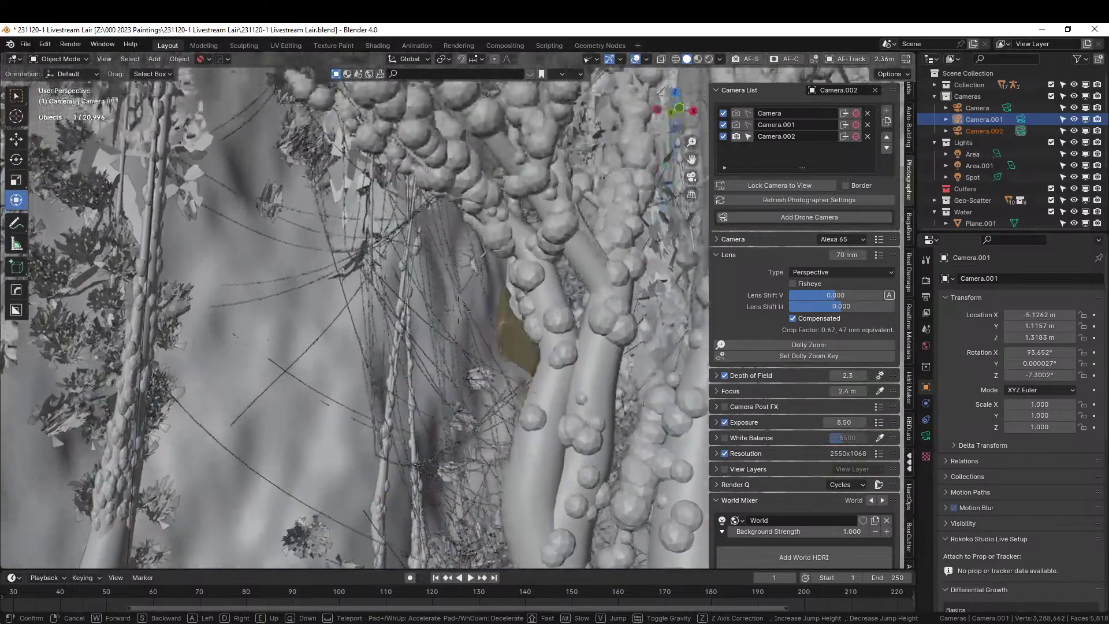
pyautogui.press('w')
pyautogui.press('w')
pyautogui.press('d')
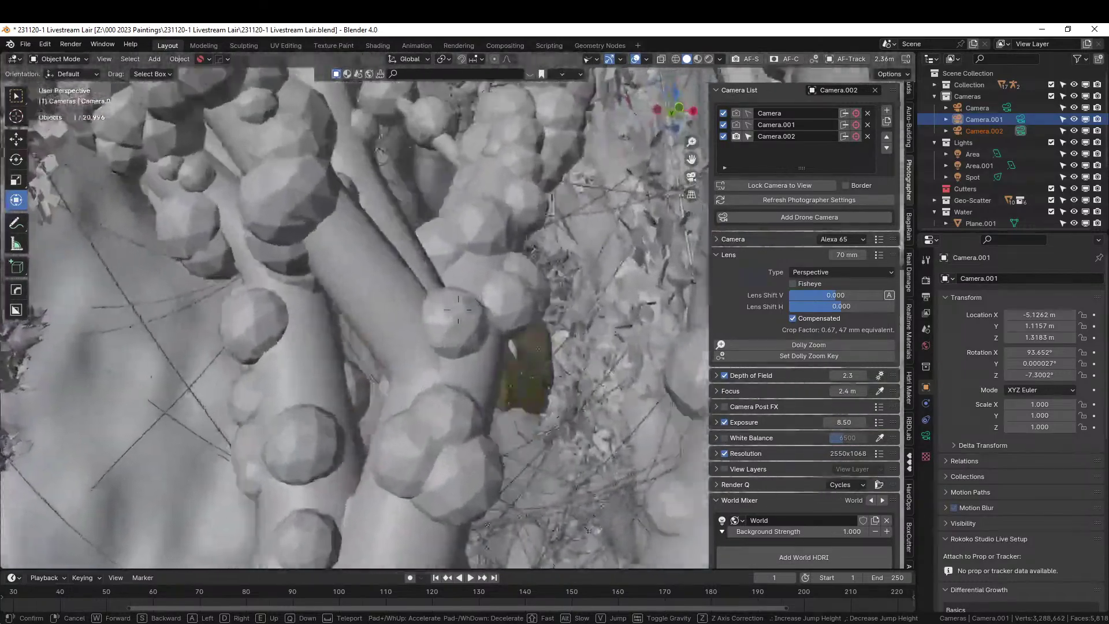
pyautogui.press('w')
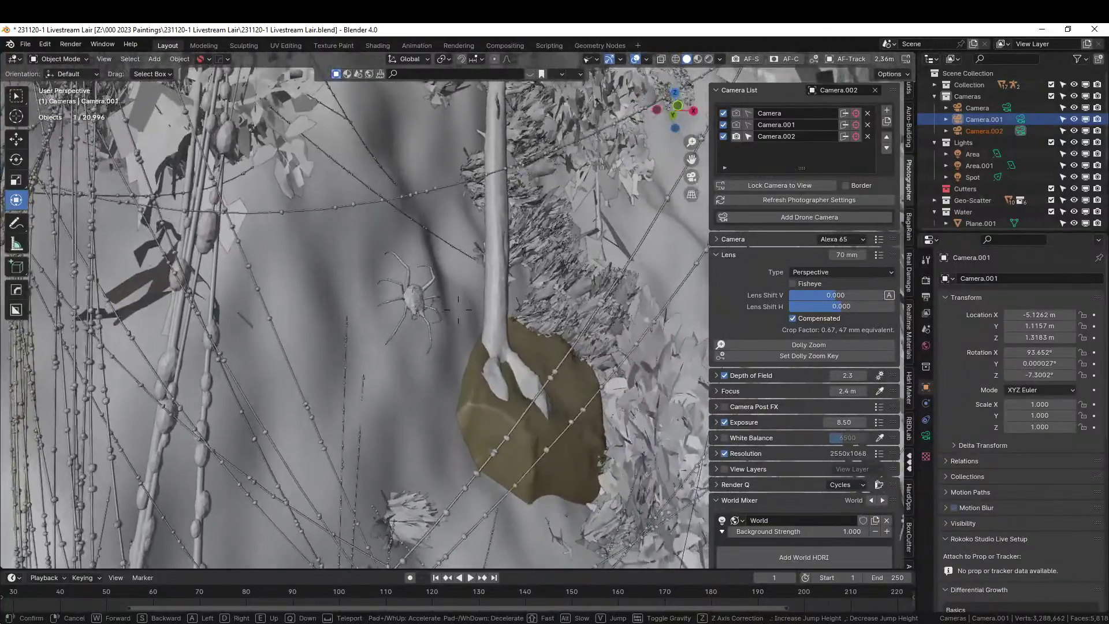
pyautogui.click(485, 296)
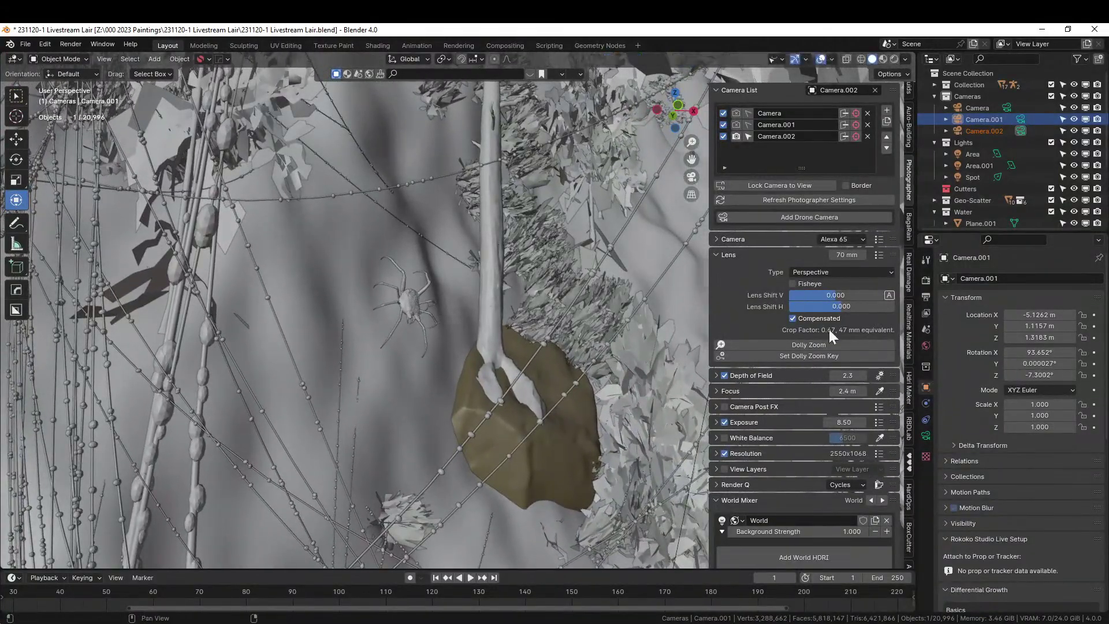
# Set Camera.002's focus distance by sampling the spider, and save the file.
pyautogui.click(879, 390)
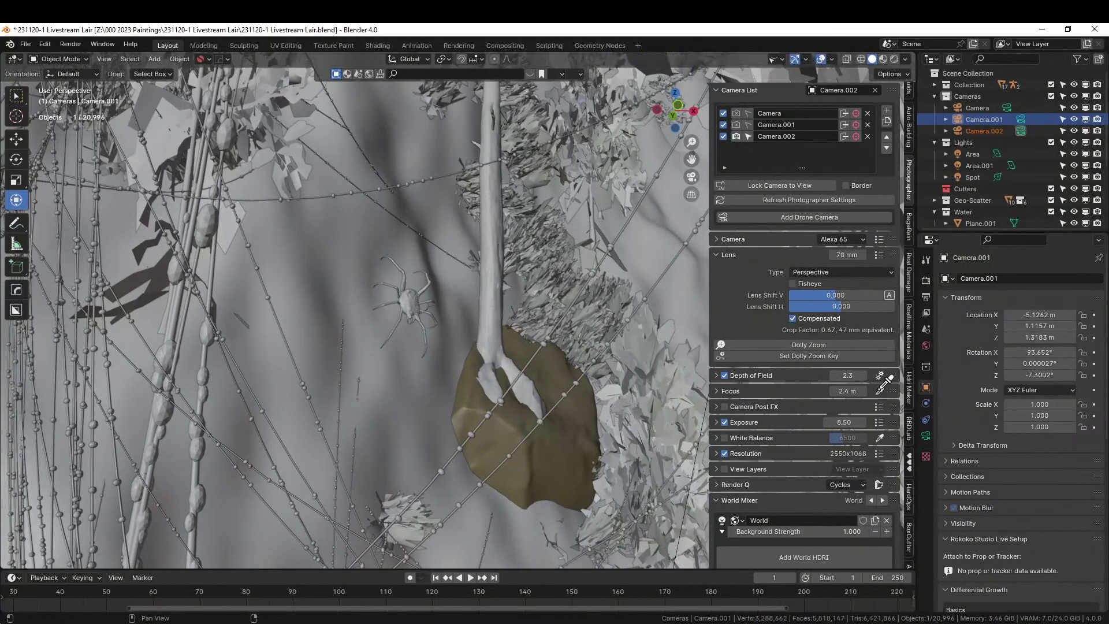
pyautogui.click(410, 301)
pyautogui.hotkey('ctrl', 's')
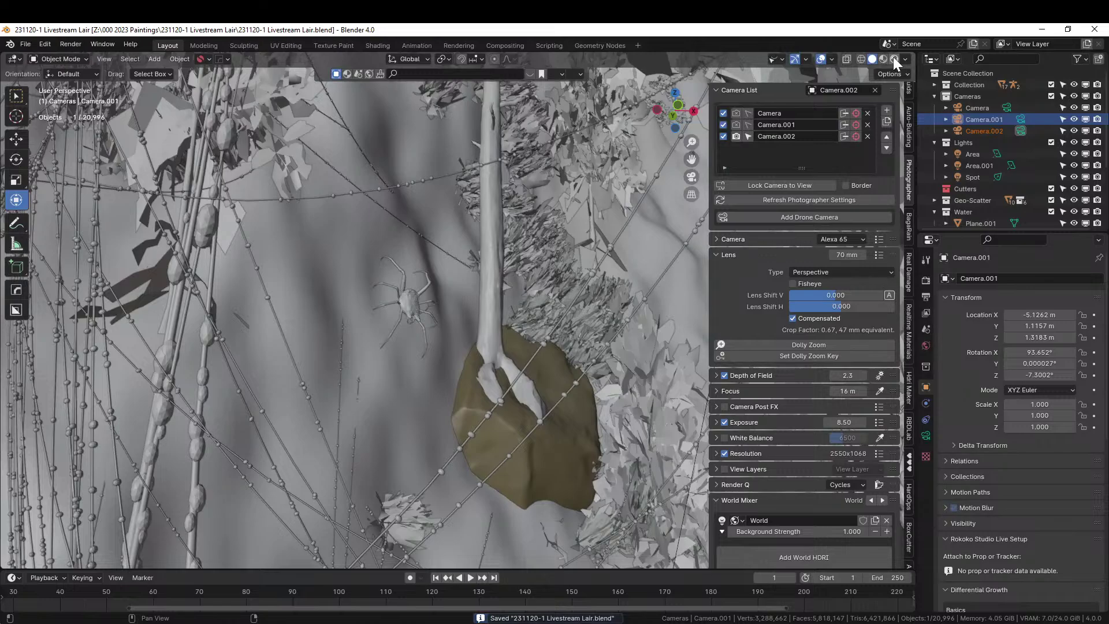
# Preview the spider and its surroundings in rendered shading.
pyautogui.click(893, 57)
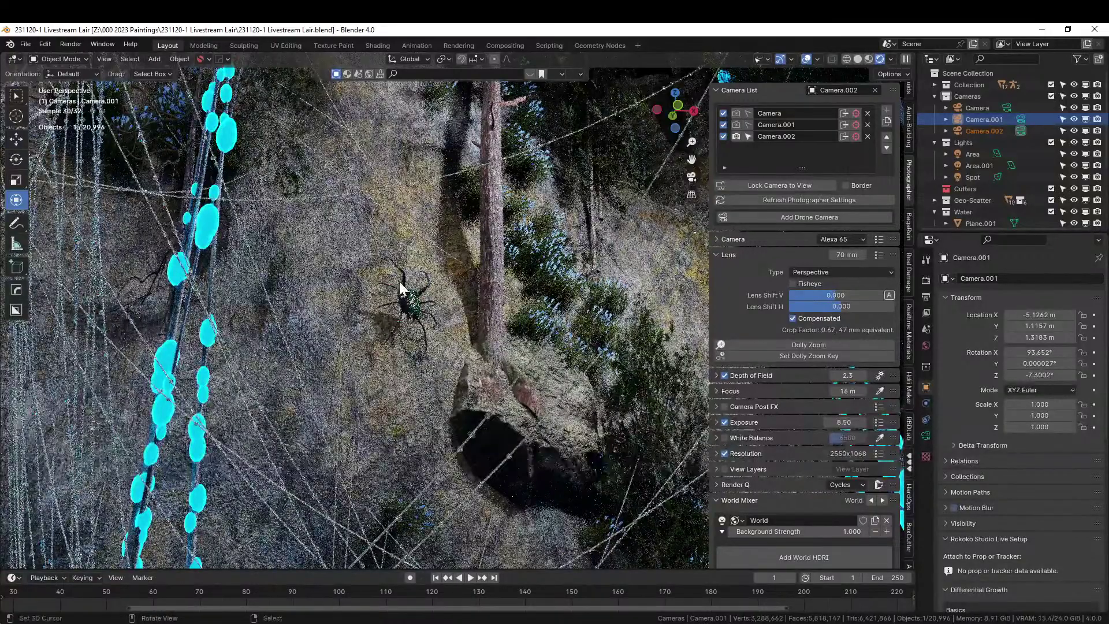
pyautogui.scroll(2, 405, 299)
pyautogui.scroll(-3, 407, 299)
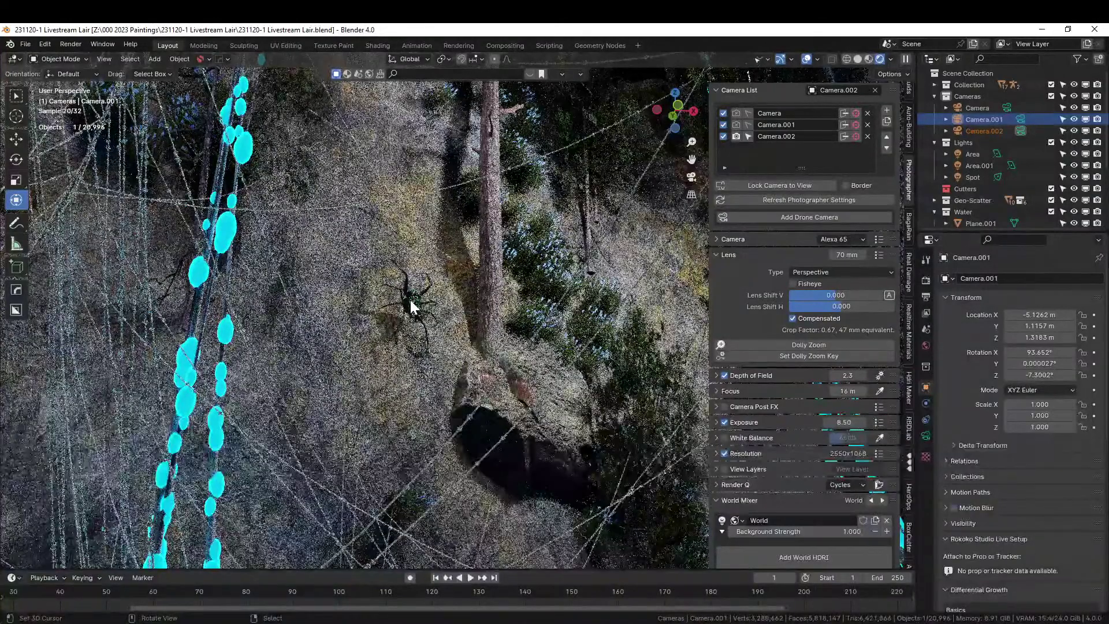
pyautogui.scroll(-2, 410, 300)
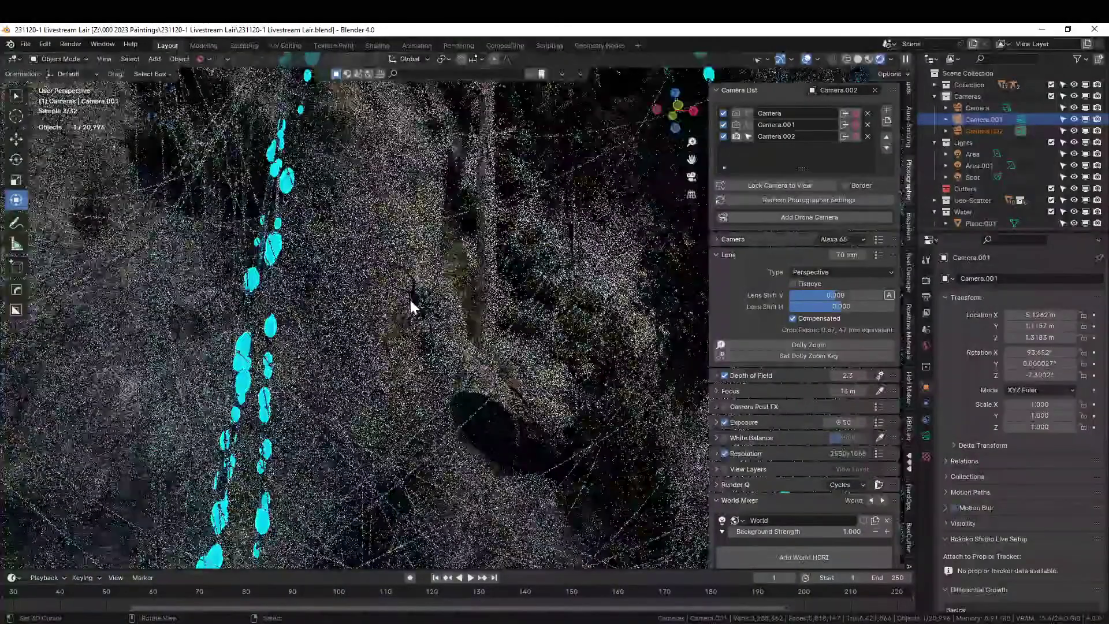
# Check the framing through Camera.001 and Camera.002, and return to solid shading.
pyautogui.press('KP_0')
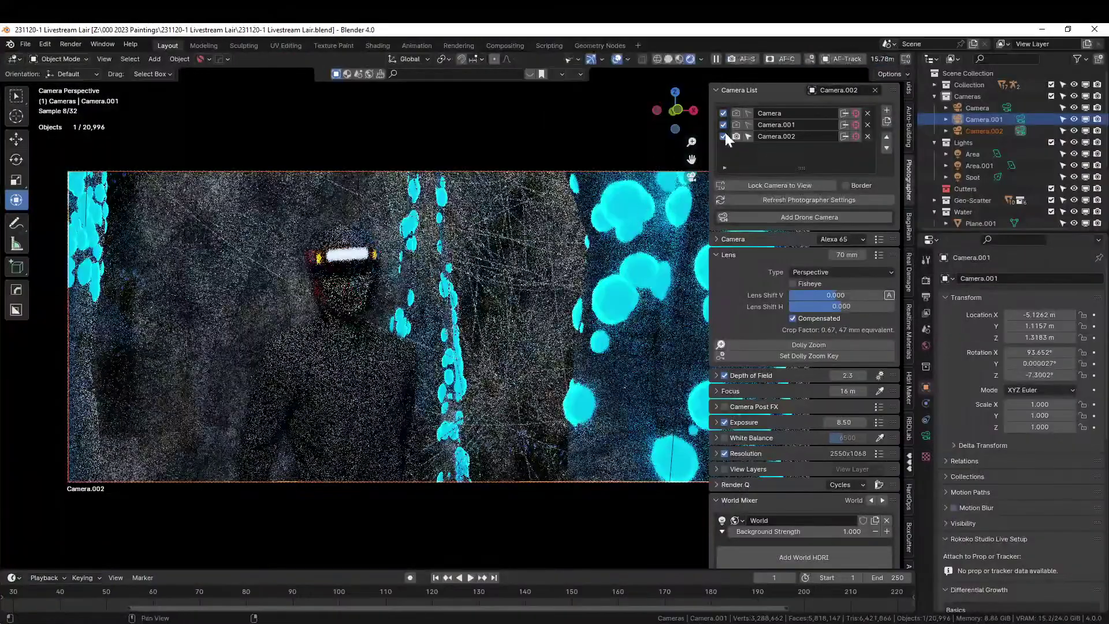
pyautogui.click(737, 124)
pyautogui.click(738, 134)
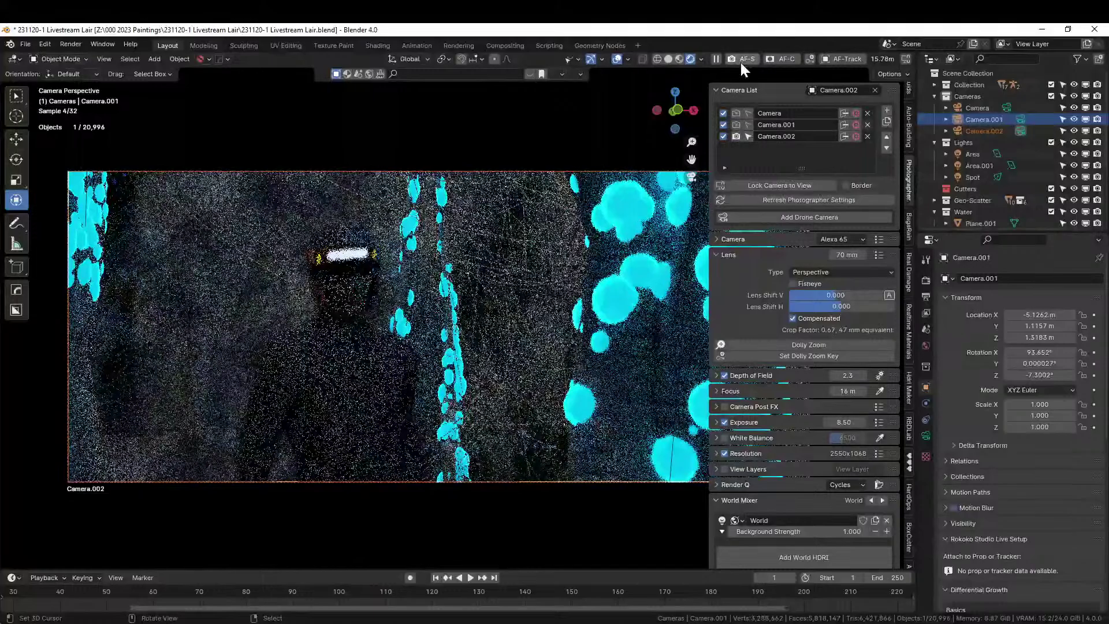
pyautogui.click(669, 59)
# Select the spider object Sphere ext, frame it in the view, and align Camera.002 to that view.
pyautogui.moveTo(592, 271)
pyautogui.mouseDown(button='middle')
pyautogui.moveTo(595, 298)
pyautogui.moveTo(185, 389)
pyautogui.moveTo(225, 371)
pyautogui.moveTo(331, 360)
pyautogui.moveTo(346, 356)
pyautogui.moveTo(61, 381)
pyautogui.moveTo(243, 498)
pyautogui.moveTo(506, 477)
pyautogui.moveTo(147, 501)
pyautogui.moveTo(731, 490)
pyautogui.moveTo(657, 484)
pyautogui.mouseUp(button='middle')
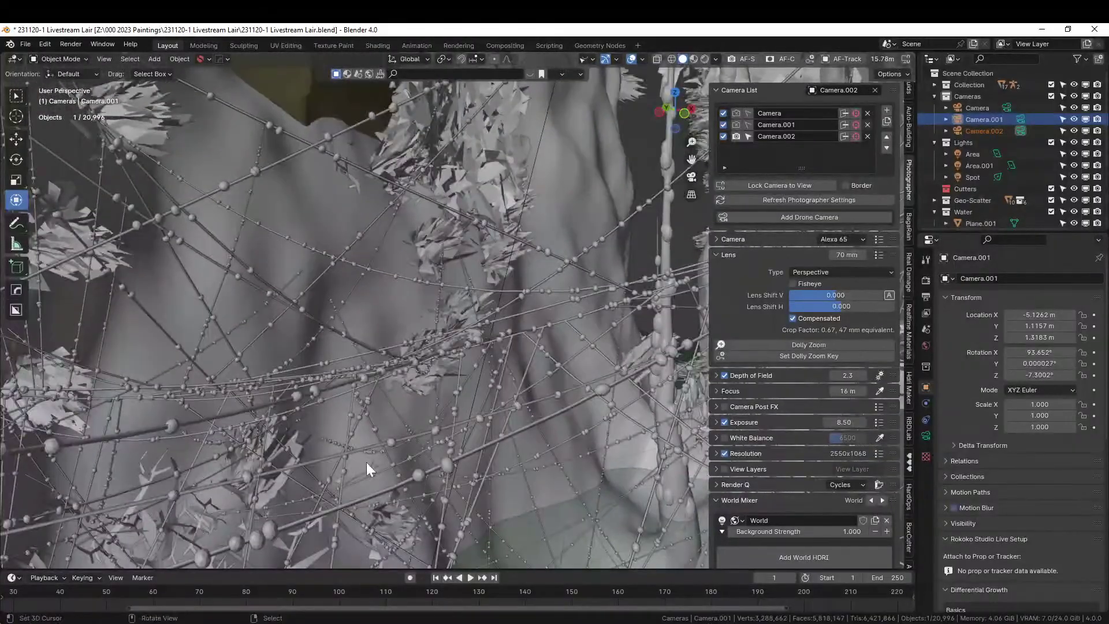
pyautogui.moveTo(366, 462); pyautogui.dragTo(13, 138, button='middle')
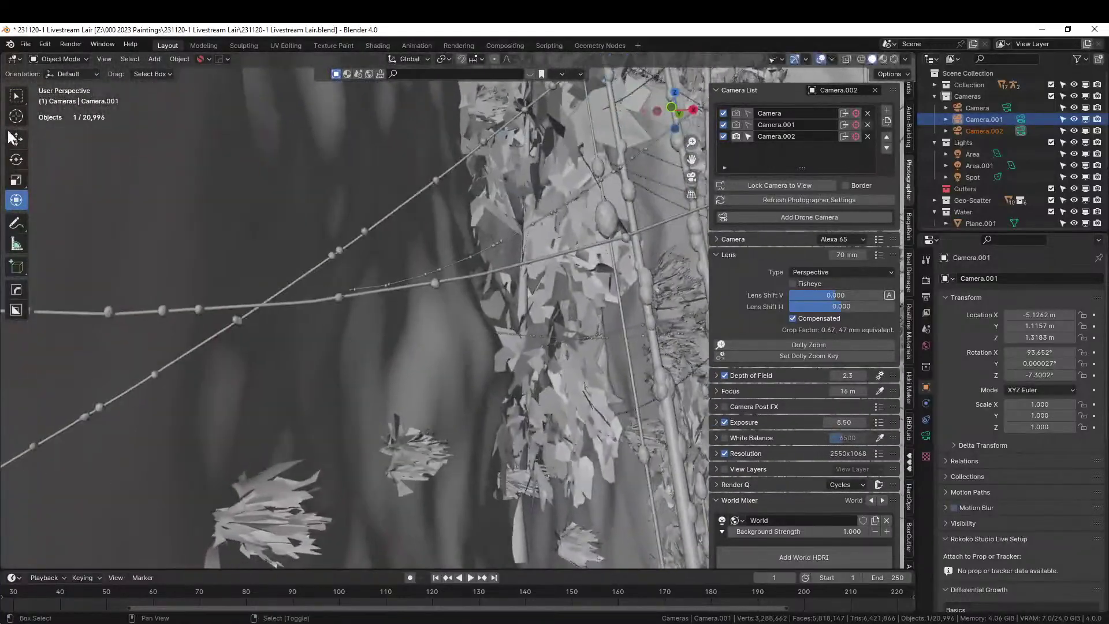
pyautogui.keyDown('shift'); pyautogui.moveTo(323, 219); pyautogui.dragTo(722, 488, button='middle'); pyautogui.keyUp('shift')
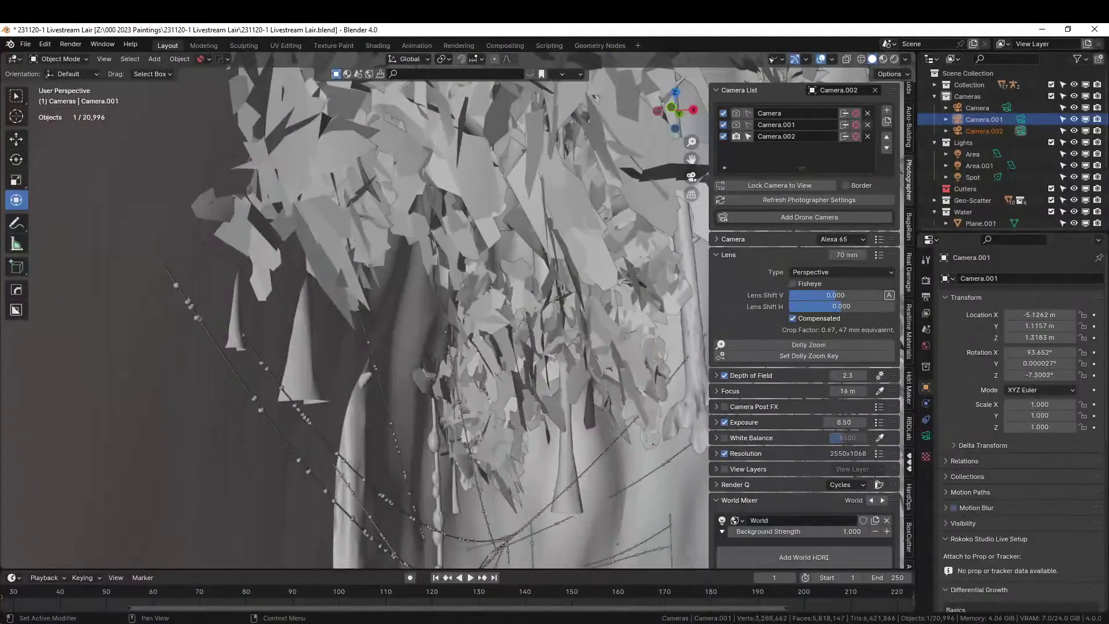
pyautogui.scroll(-5, 965, 144)
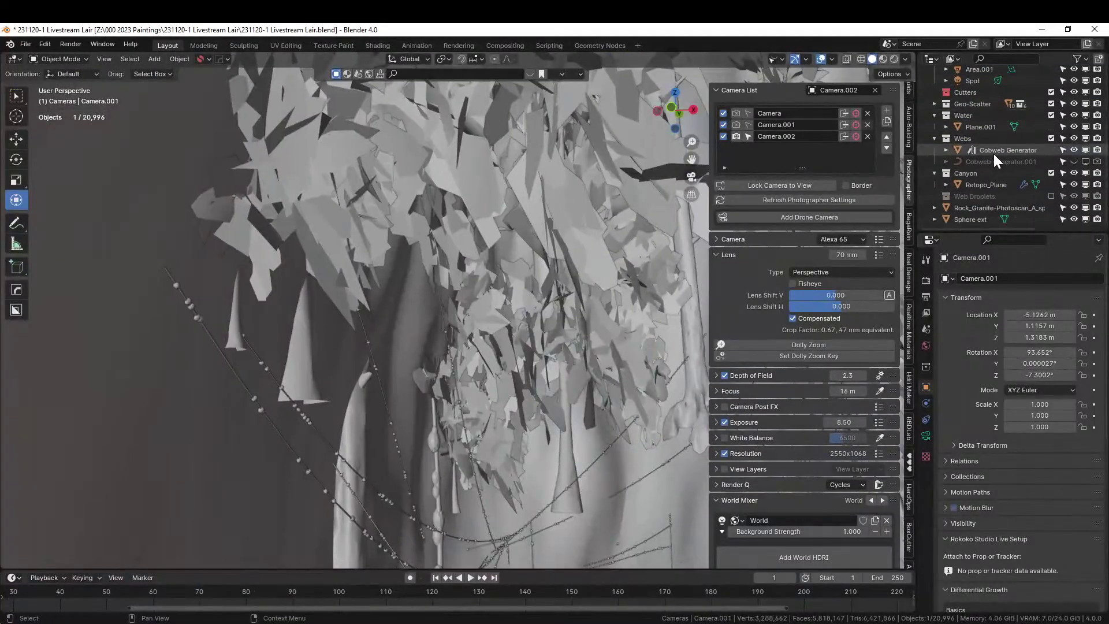
pyautogui.click(957, 220)
pyautogui.press('KP_Decimal')
pyautogui.moveTo(609, 272)
pyautogui.mouseDown(button='middle')
pyautogui.moveTo(649, 279)
pyautogui.moveTo(624, 282)
pyautogui.mouseUp(button='middle')
pyautogui.scroll(-6, 622, 281)
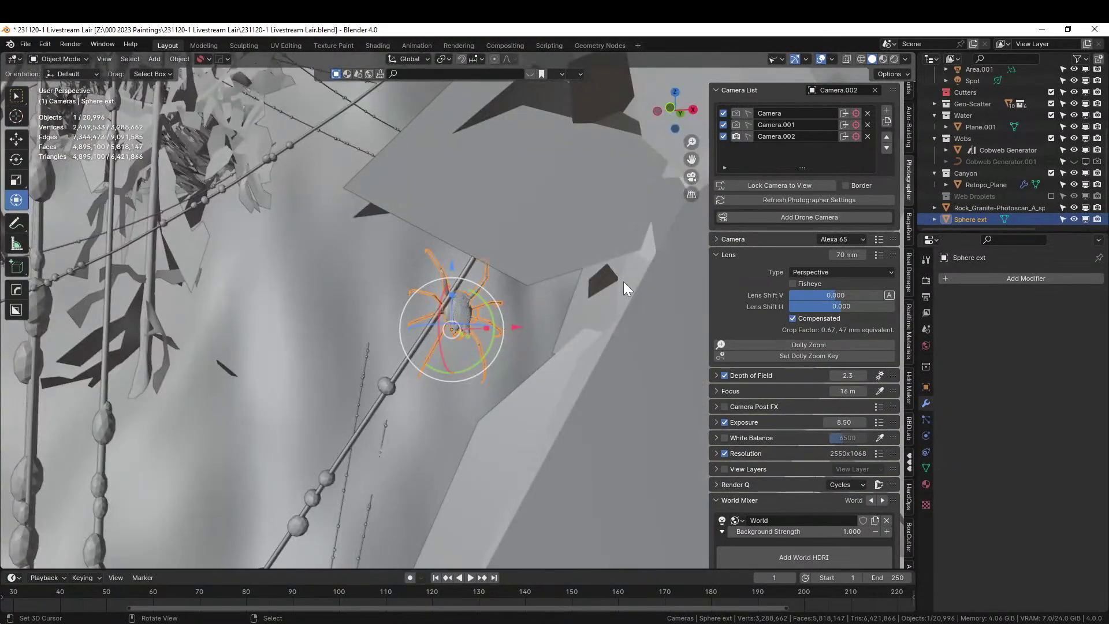
pyautogui.press('KP_0')
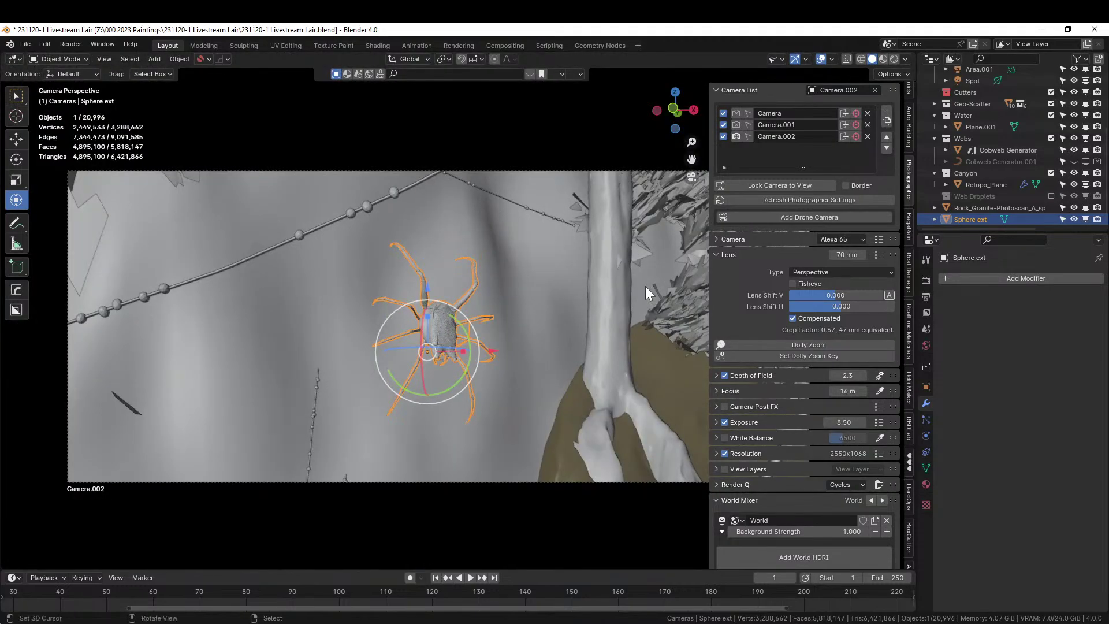
# Walk Camera.002 backward and sideways to frame the spider between the hanging web strands and the tree trunk on the rock.
pyautogui.hotkey('shift', '`')
pyautogui.press('s')
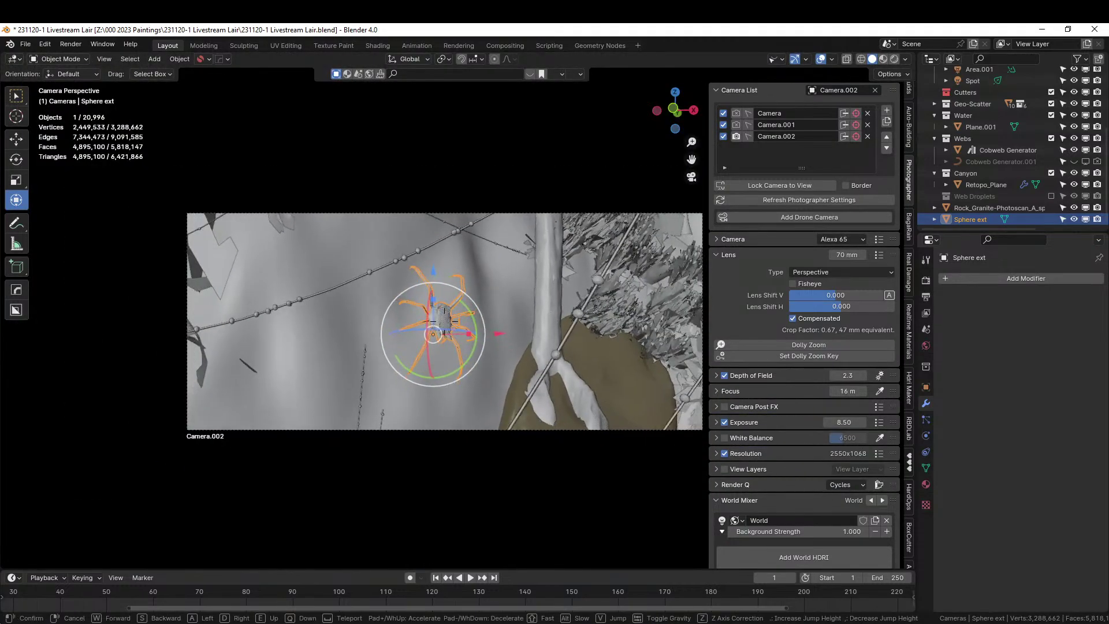
pyautogui.press('s')
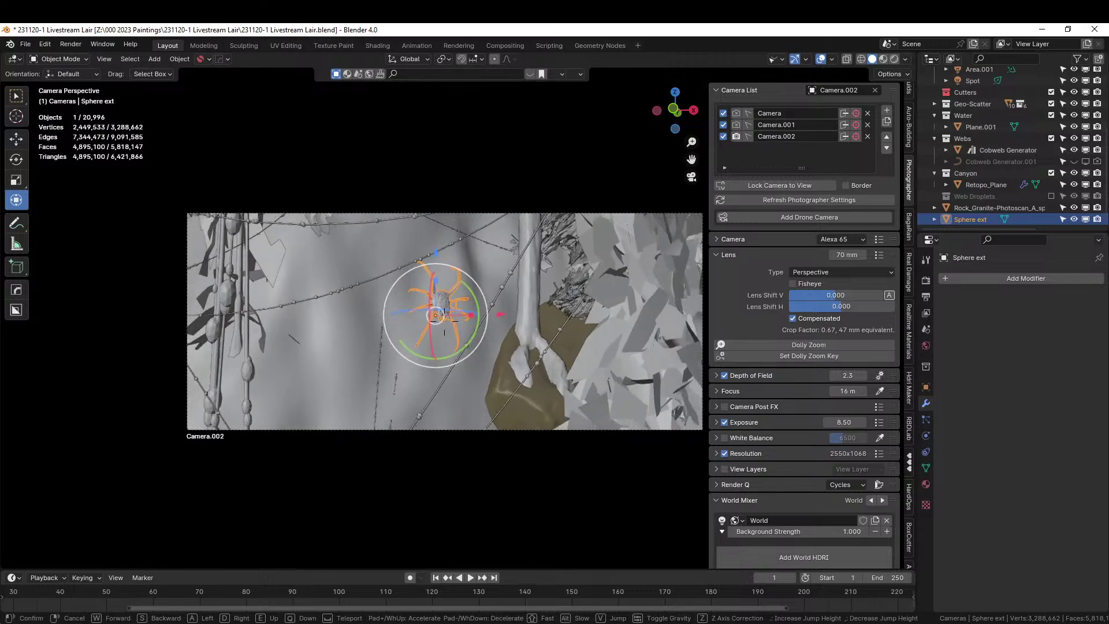
pyautogui.press('a')
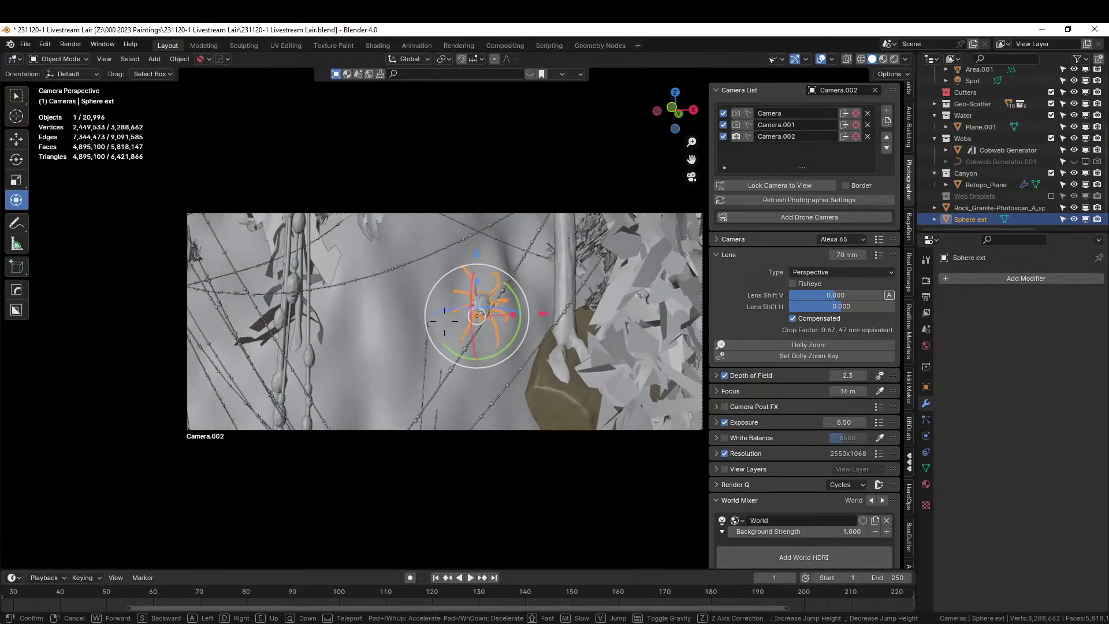
pyautogui.press('a')
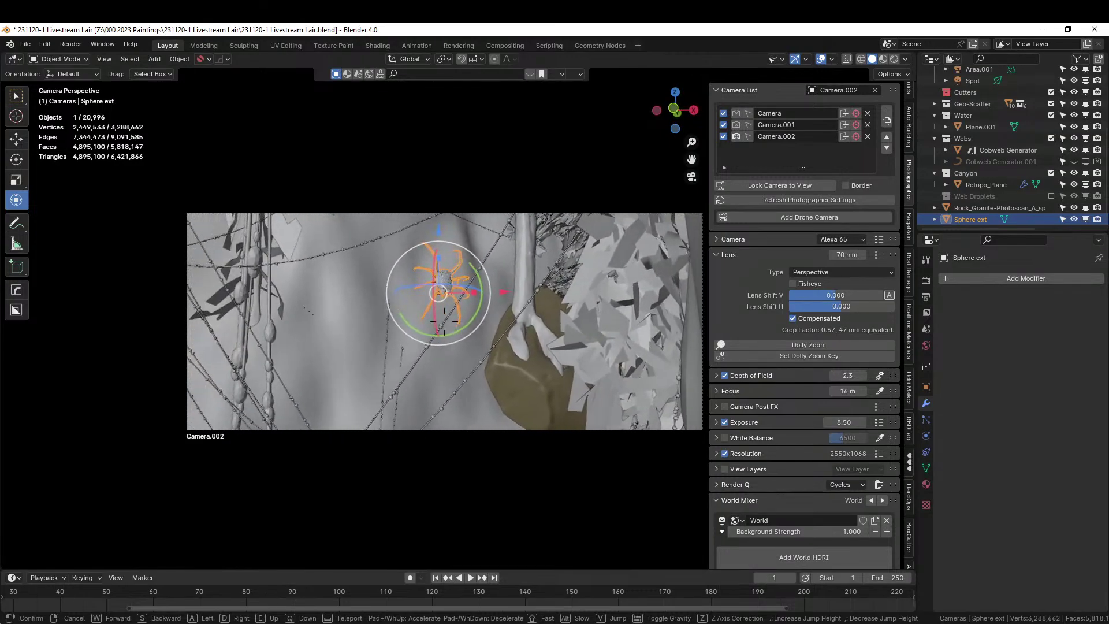
pyautogui.press('a')
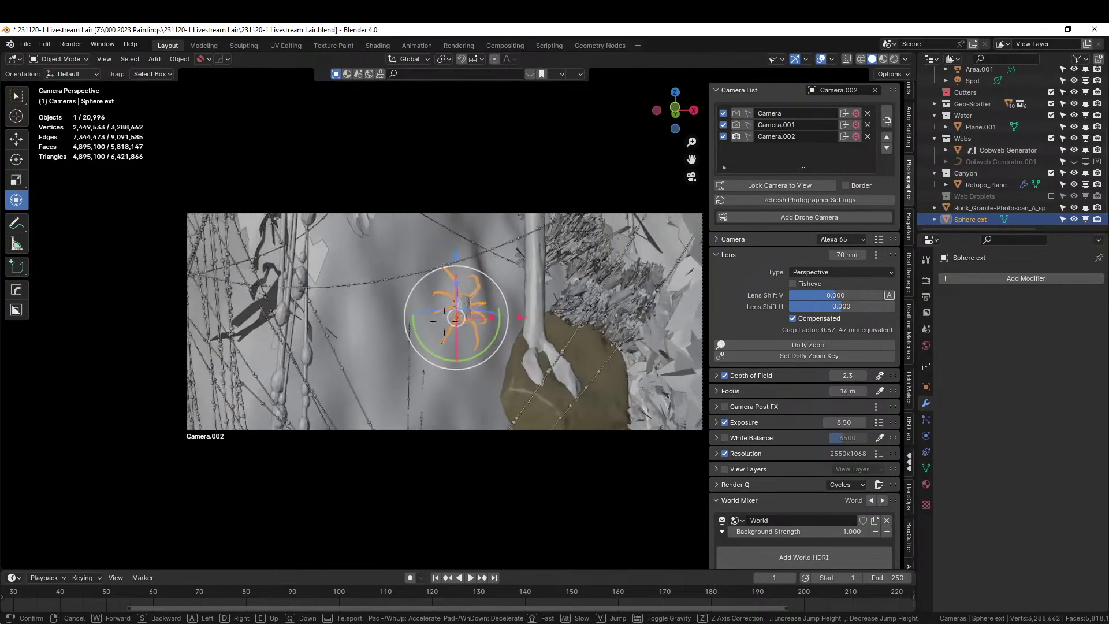
pyautogui.press('a')
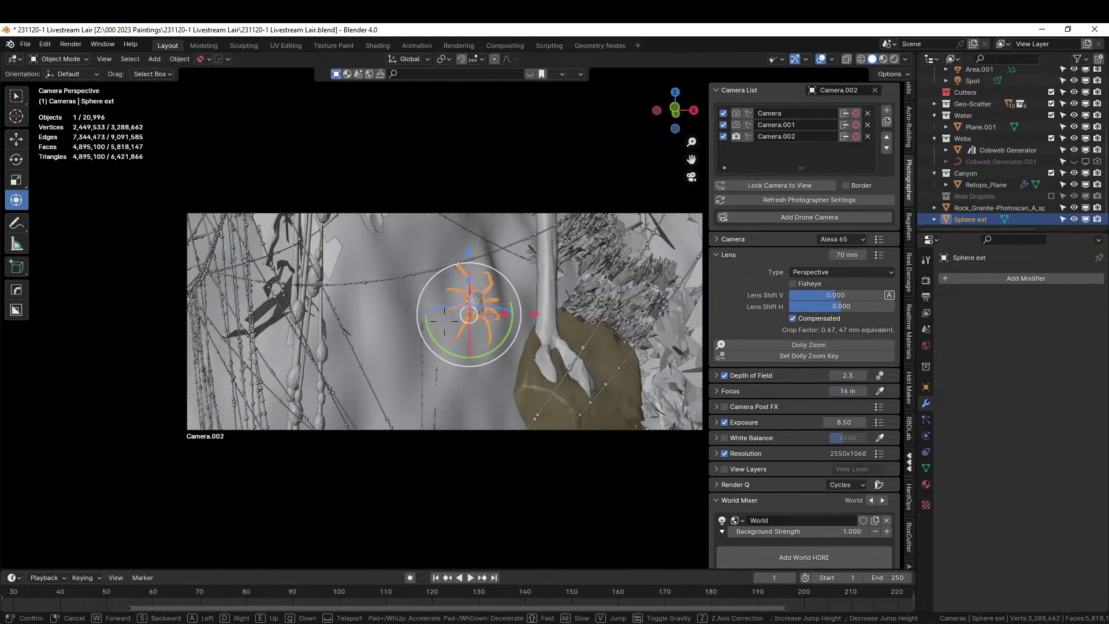
pyautogui.click(566, 310)
pyautogui.press('s')
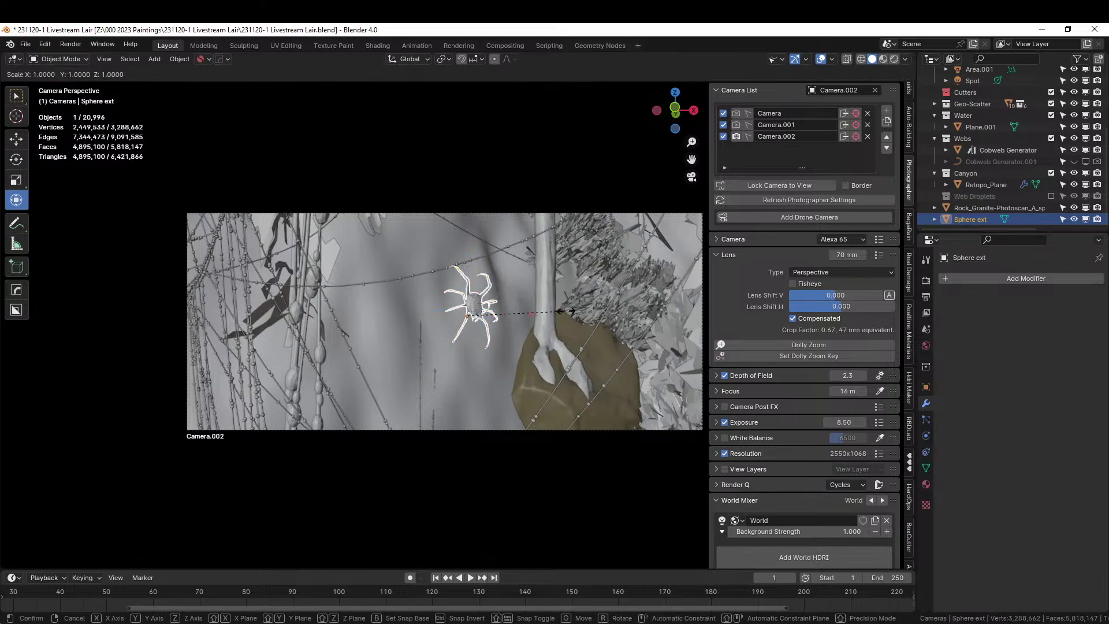
pyautogui.press('Escape')
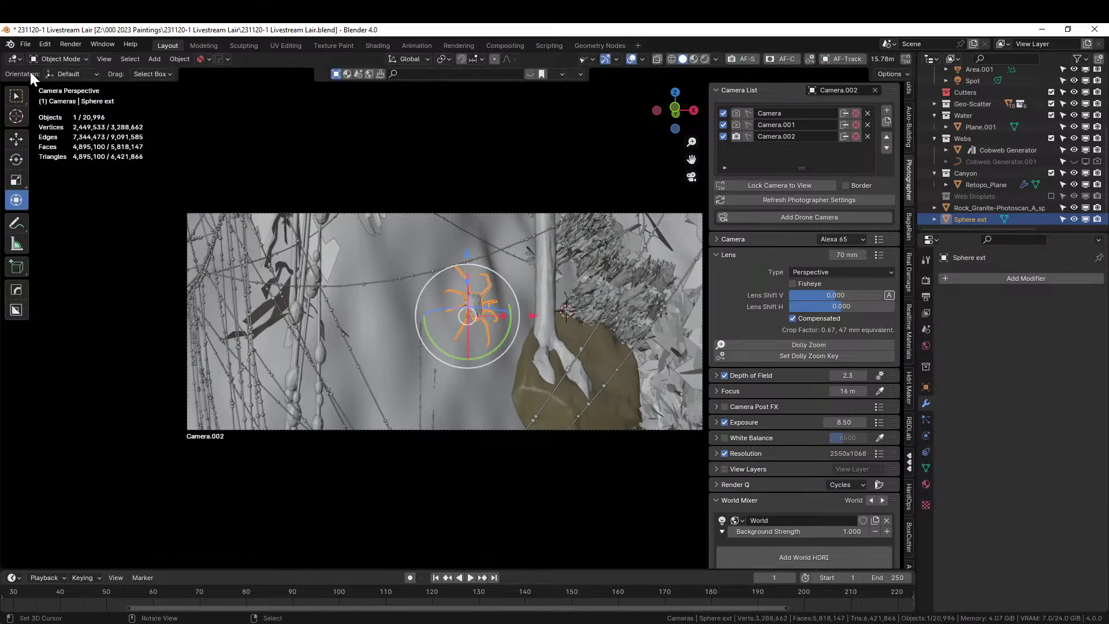
pyautogui.click(47, 45)
pyautogui.moveTo(69, 79)
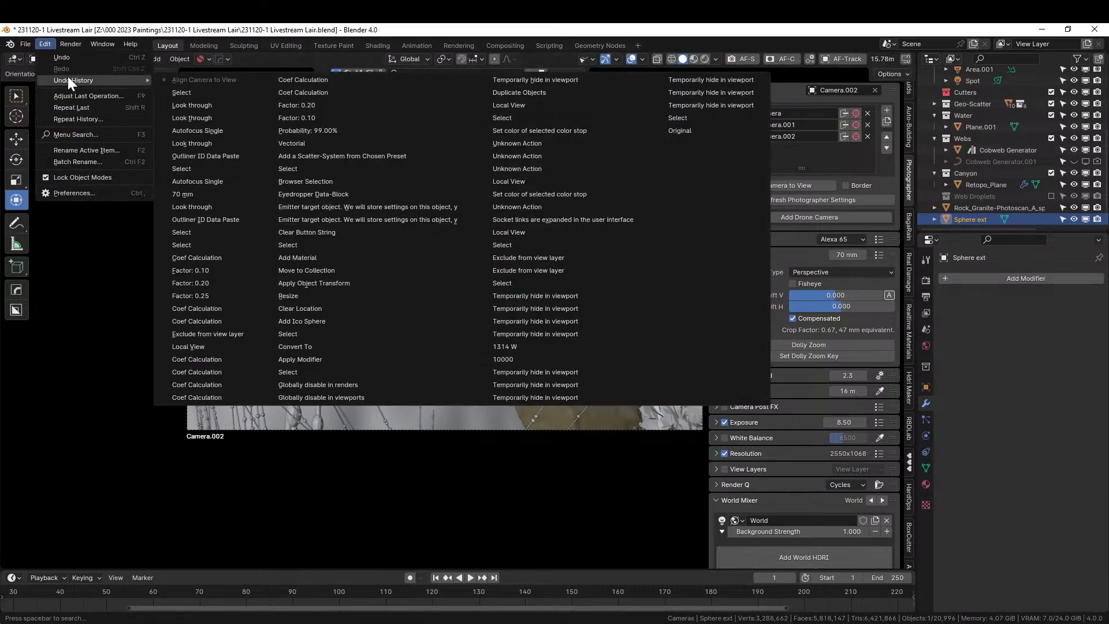
pyautogui.press('Escape')
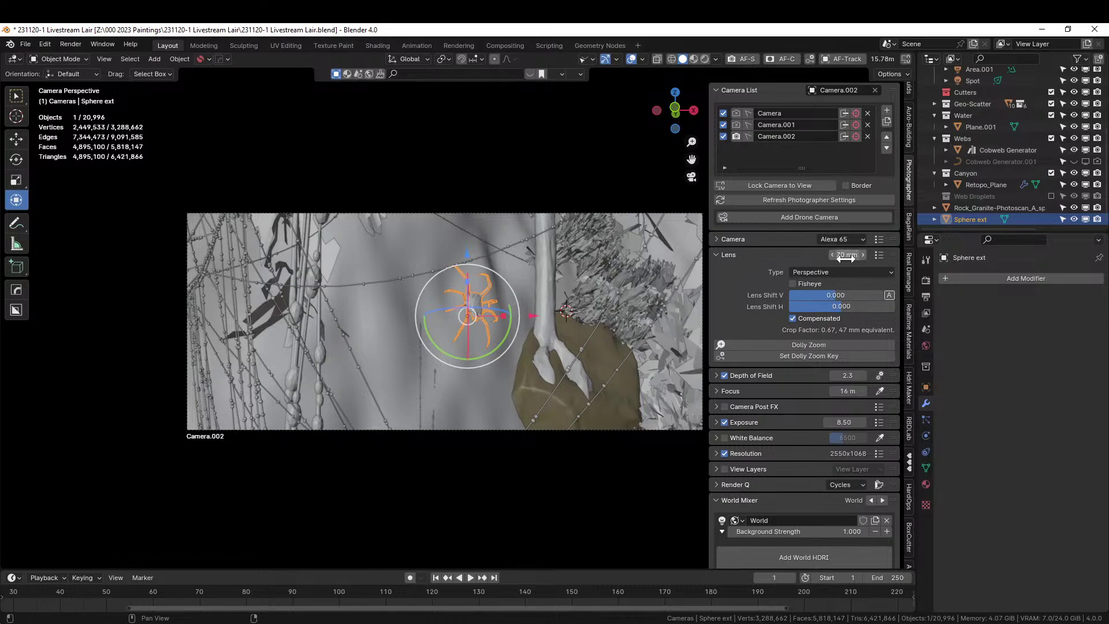
# Set the focal length of Camera.002 to 70 mm.
pyautogui.moveTo(840, 257)
pyautogui.mouseDown()
pyautogui.moveTo(808, 258)
pyautogui.moveTo(855, 258)
pyautogui.mouseUp()
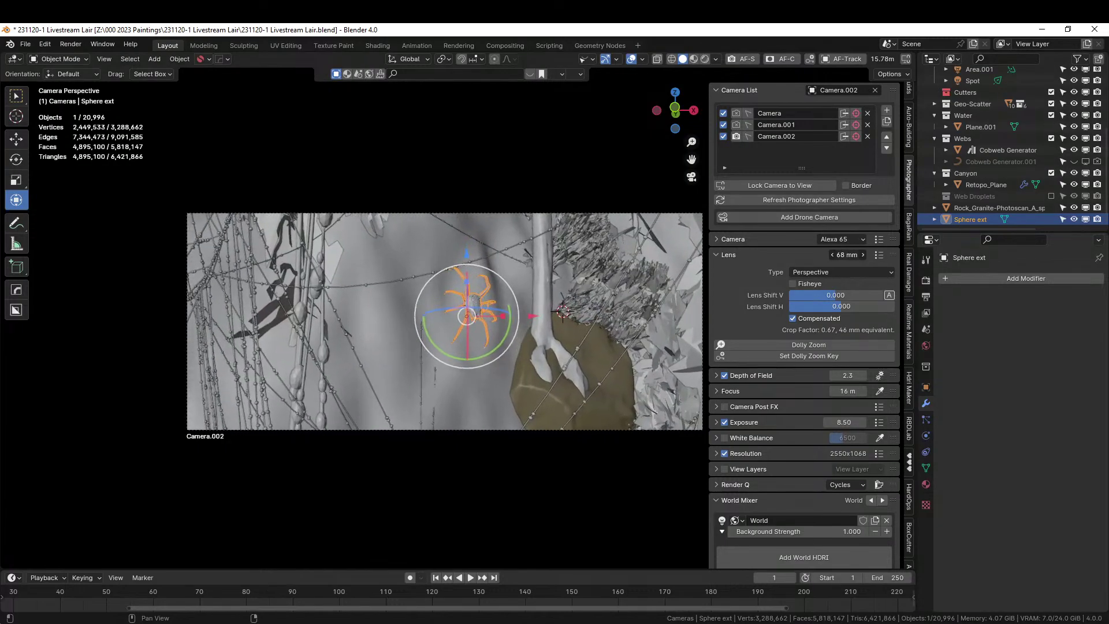
pyautogui.moveTo(847, 254); pyautogui.dragTo(844, 257)
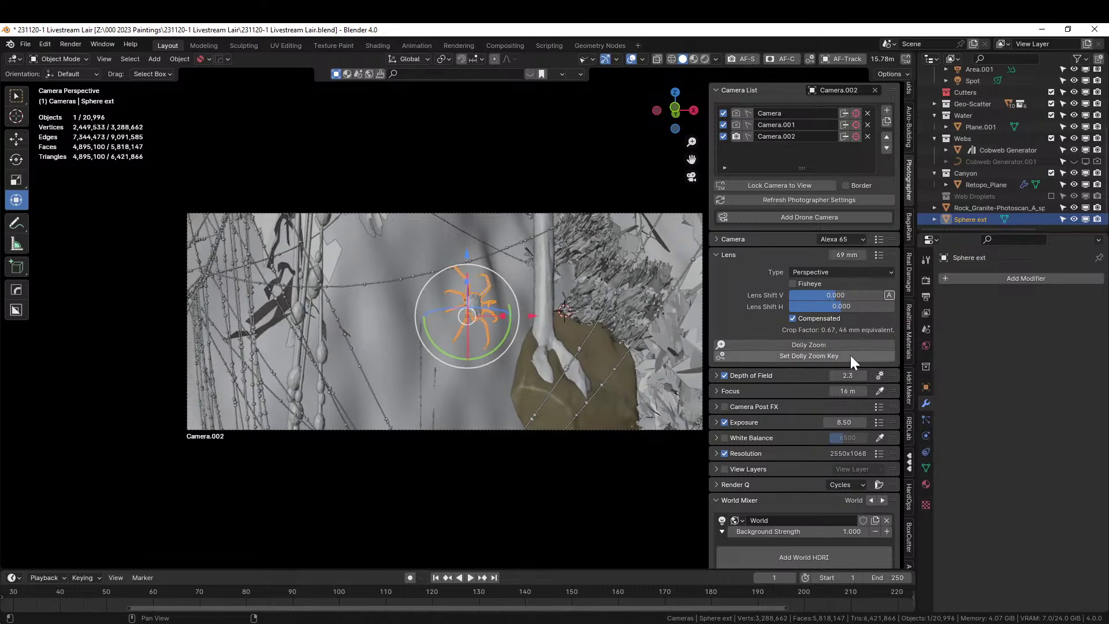
pyautogui.click(845, 254)
pyautogui.write('70')
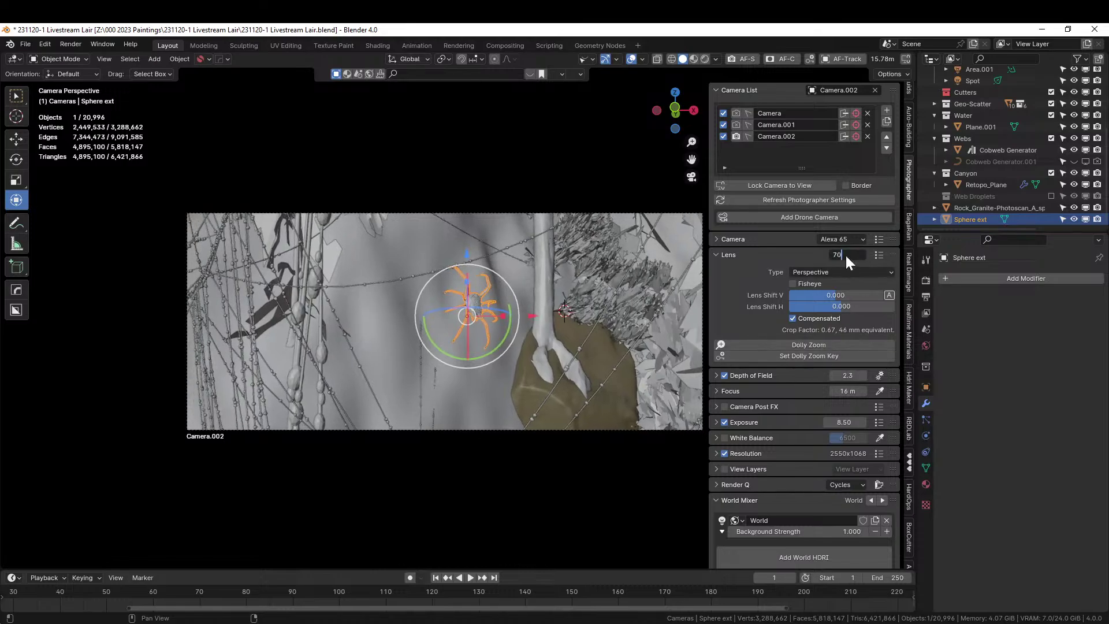
pyautogui.press('Return')
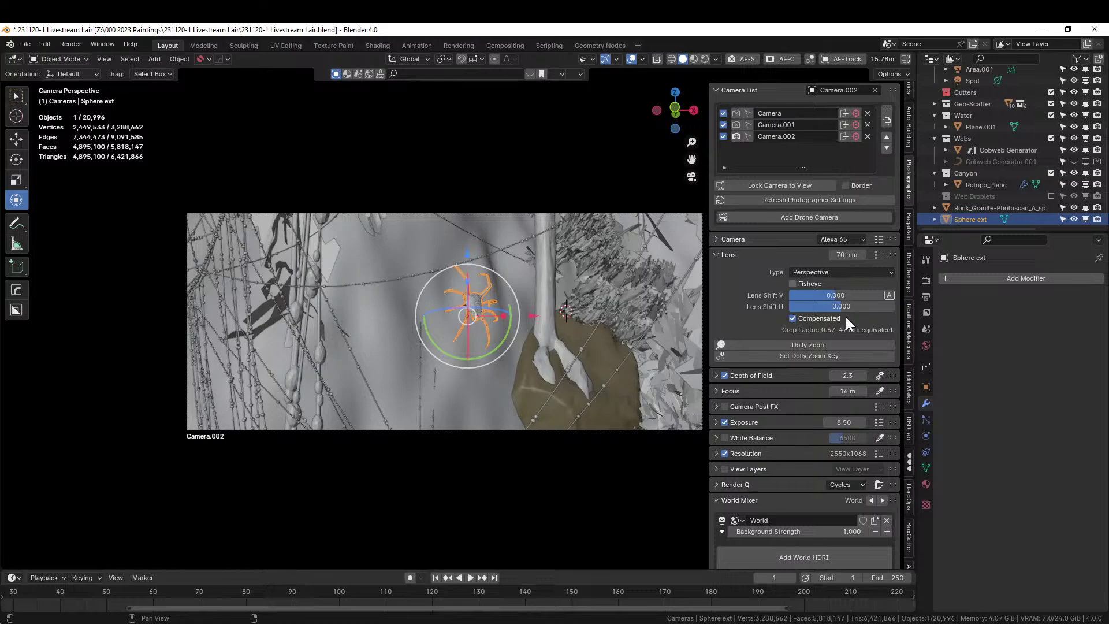
# Set the focus of Camera.002 by picking the spider in the frame, and save the file.
pyautogui.click(879, 391)
pyautogui.click(476, 299)
pyautogui.hotkey('ctrl', 's')
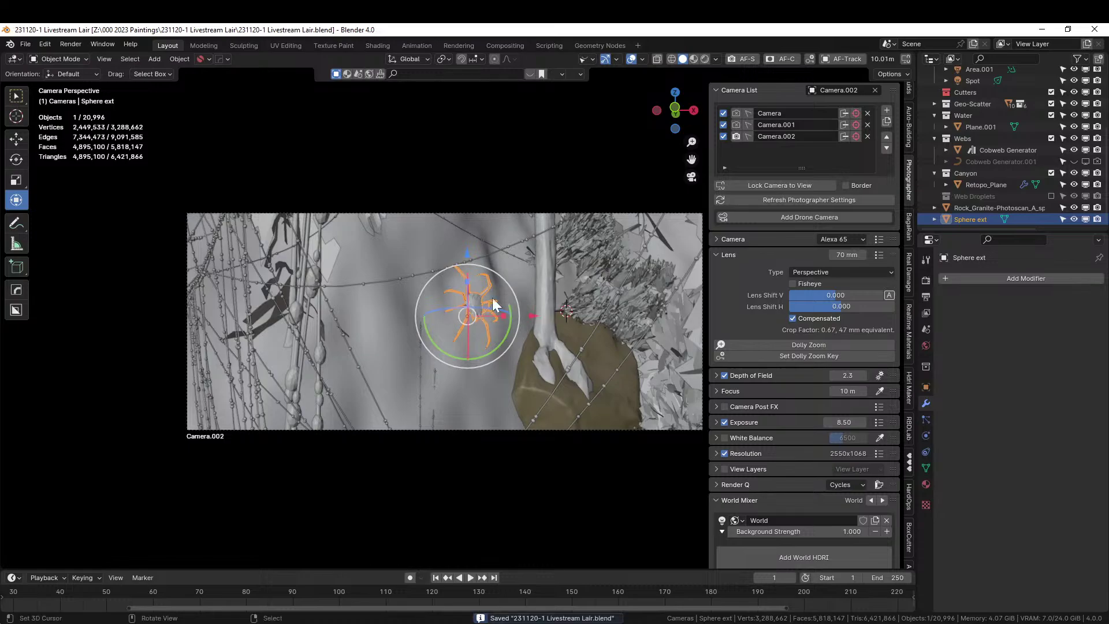
# Preview the spider shot through Camera.002 in rendered shading, and return to solid shading.
pyautogui.click(705, 59)
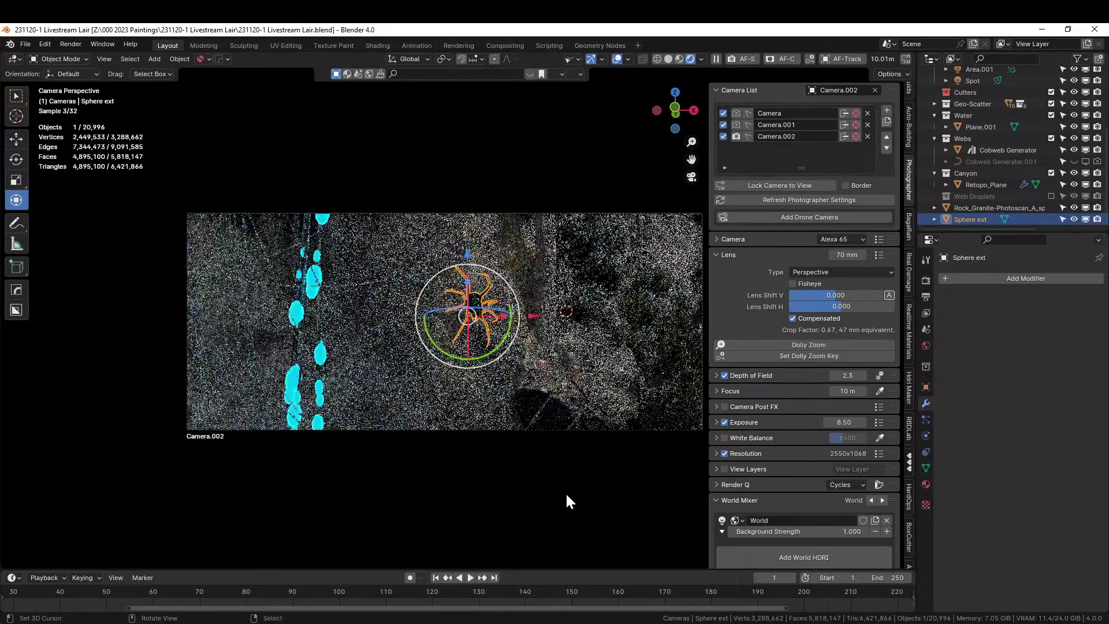
pyautogui.click(565, 491)
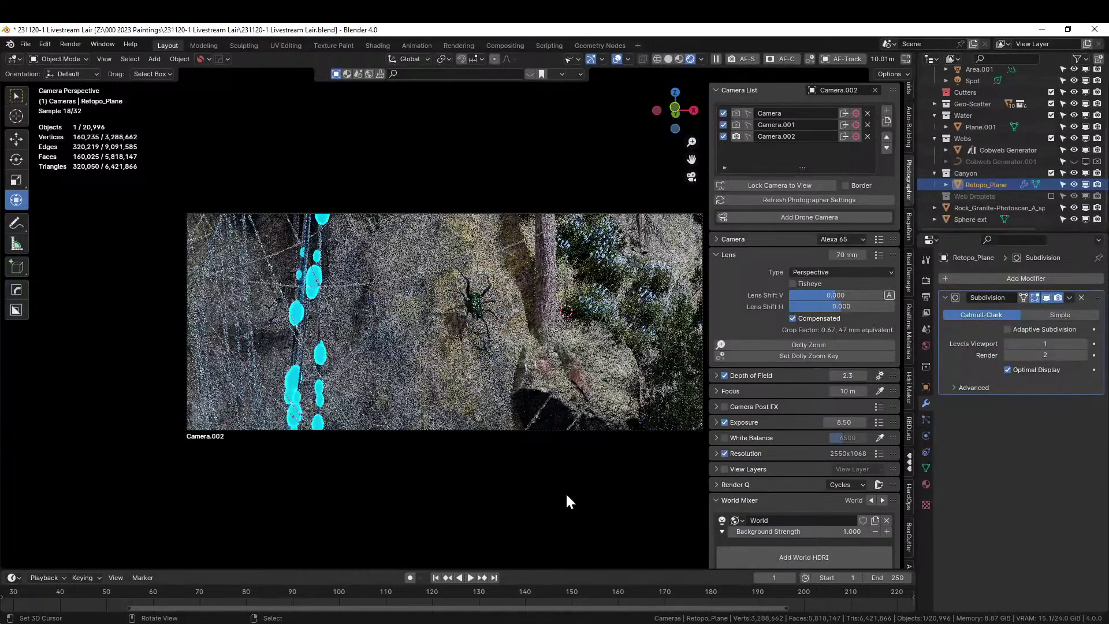
pyautogui.scroll(-2, 532, 351)
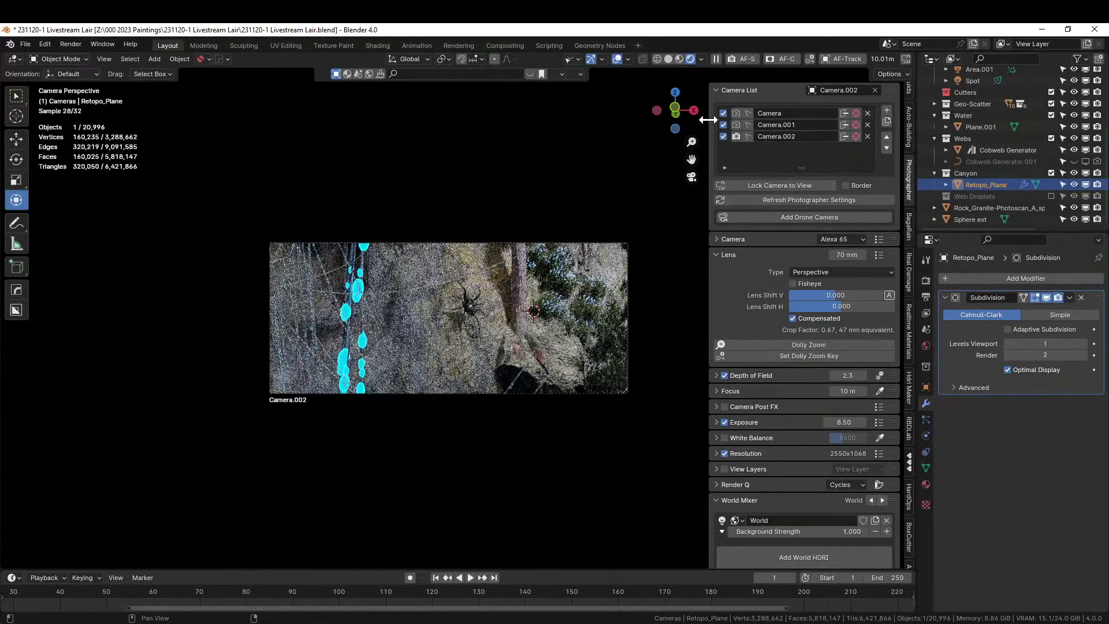
pyautogui.click(668, 59)
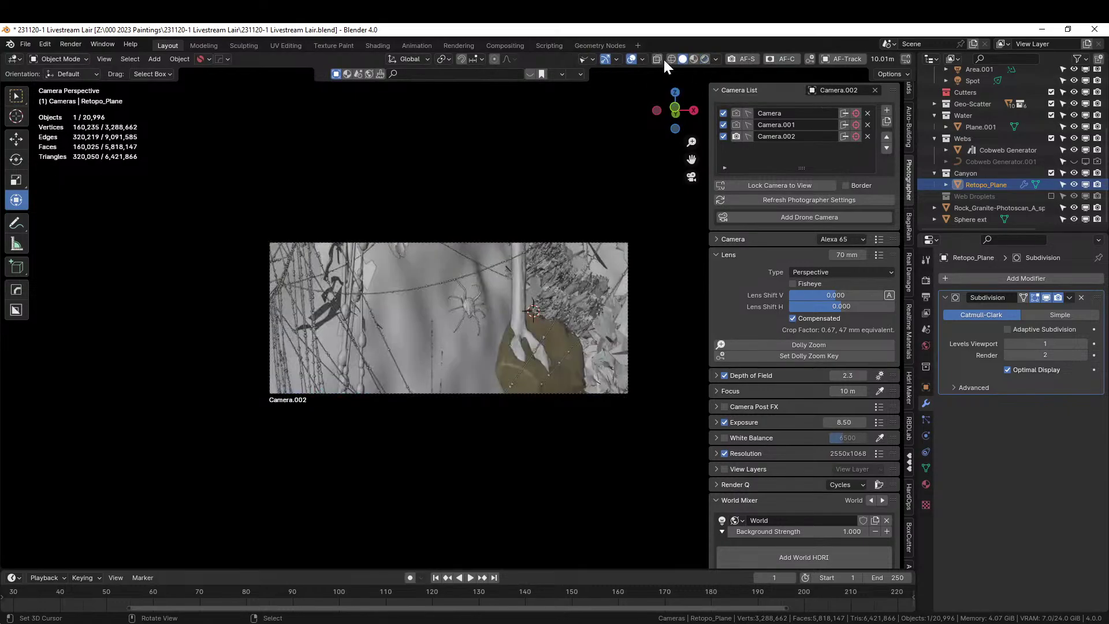
# Leave the camera view for a high view over the lair, and duplicate Camera.002 by copying and pasting it.
pyautogui.moveTo(515, 231)
pyautogui.mouseDown(button='middle')
pyautogui.moveTo(530, 364)
pyautogui.moveTo(470, 391)
pyautogui.moveTo(643, 366)
pyautogui.moveTo(457, 323)
pyautogui.moveTo(515, 322)
pyautogui.moveTo(498, 315)
pyautogui.moveTo(472, 334)
pyautogui.moveTo(456, 303)
pyautogui.mouseUp(button='middle')
pyautogui.scroll(-7, 512, 258)
pyautogui.scroll(-3, 521, 324)
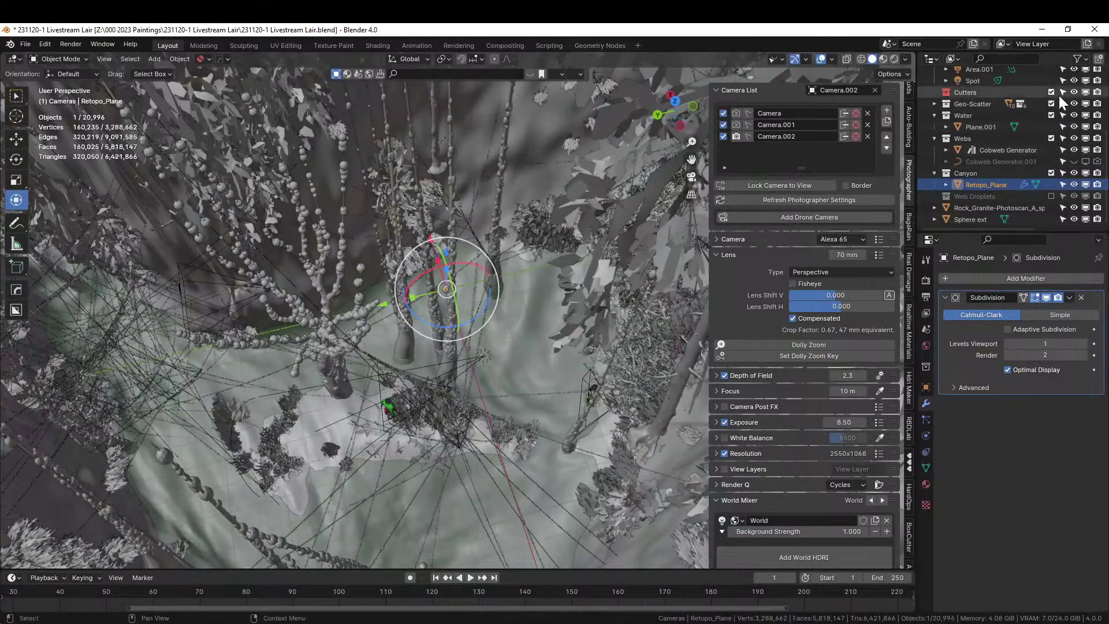
pyautogui.scroll(5, 1034, 114)
pyautogui.click(983, 130)
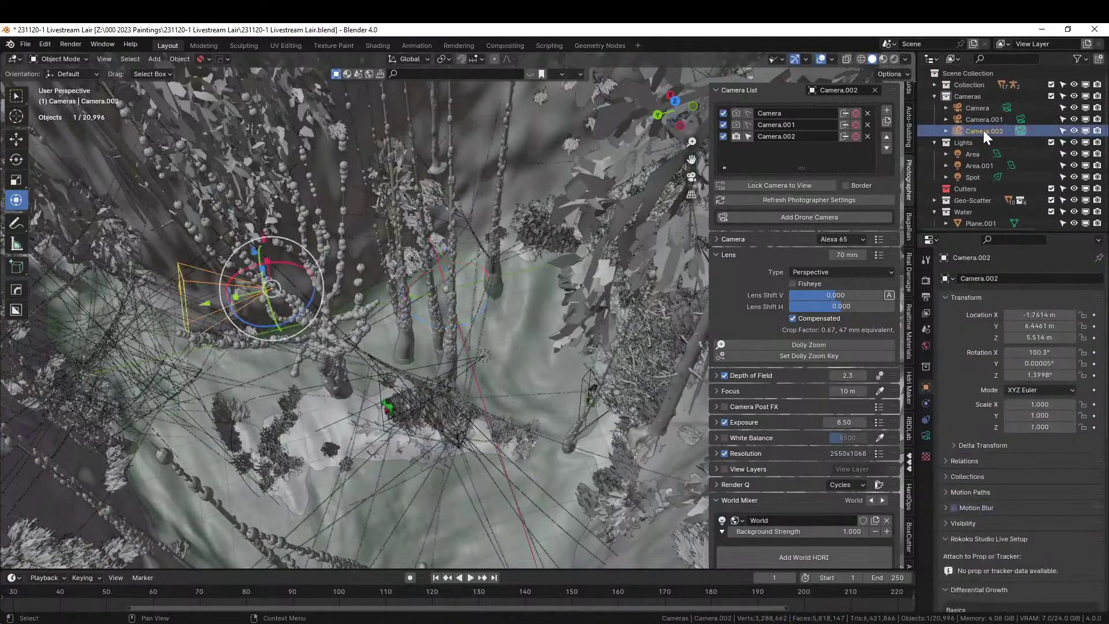
pyautogui.hotkey('ctrl', 'c')
pyautogui.hotkey('ctrl', 'v')
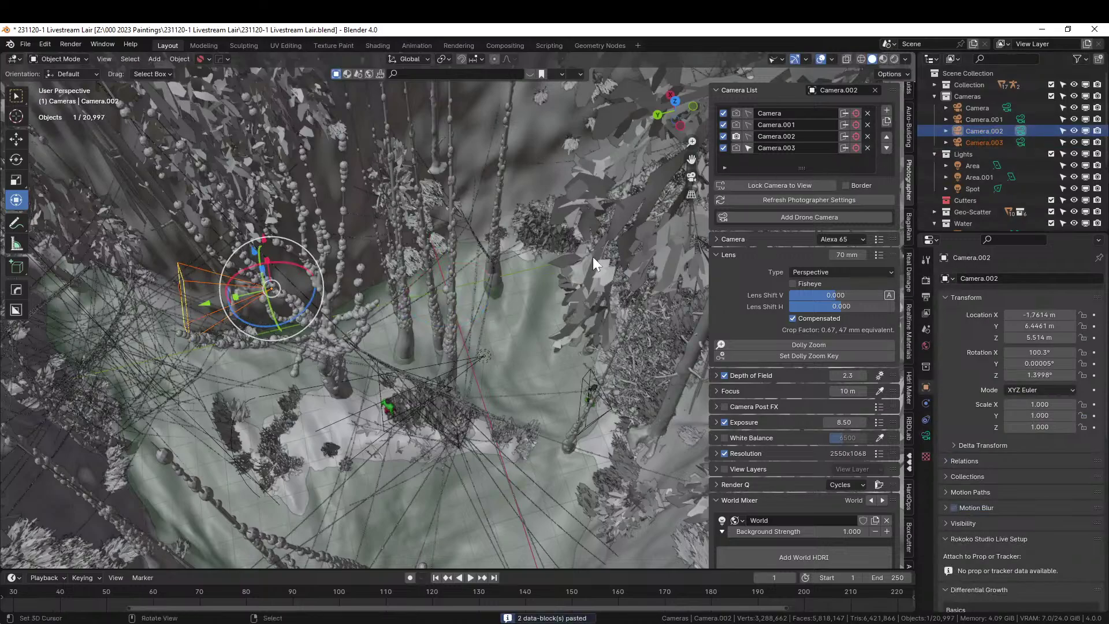
# Align Camera.002 to the high view looking down over the lair, and set its focal length to 50 mm.
pyautogui.press('KP_0')
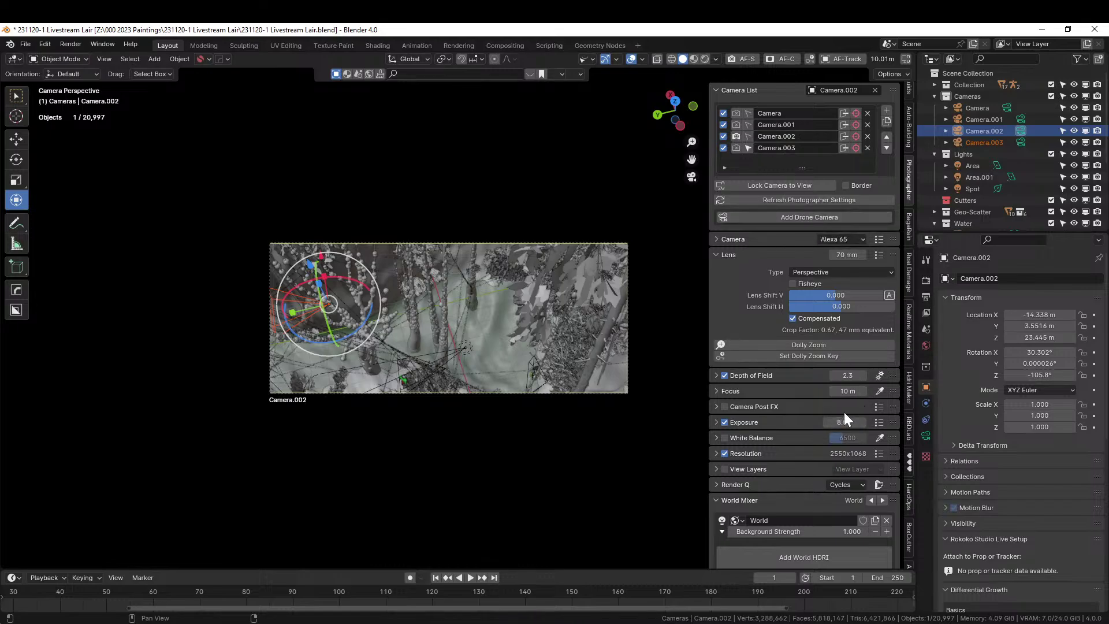
pyautogui.click(839, 254)
pyautogui.write('50')
pyautogui.press('Return')
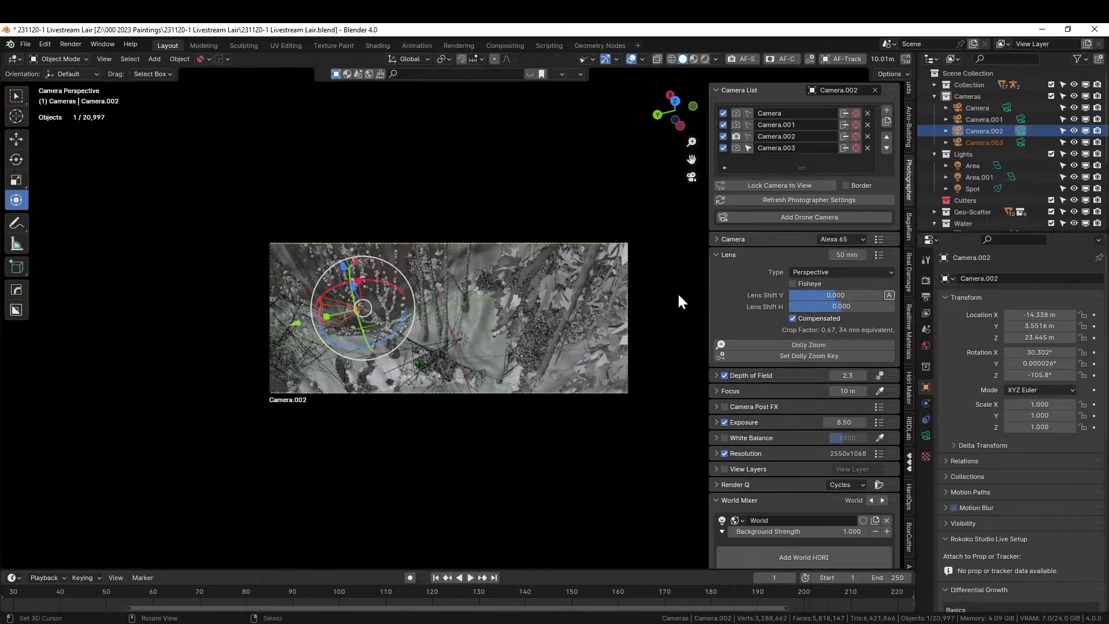
# Lower Camera.002 in walk navigation to a height of about 19.8 m, turning it slightly to reframe the overhead shot.
pyautogui.hotkey('shift', '`')
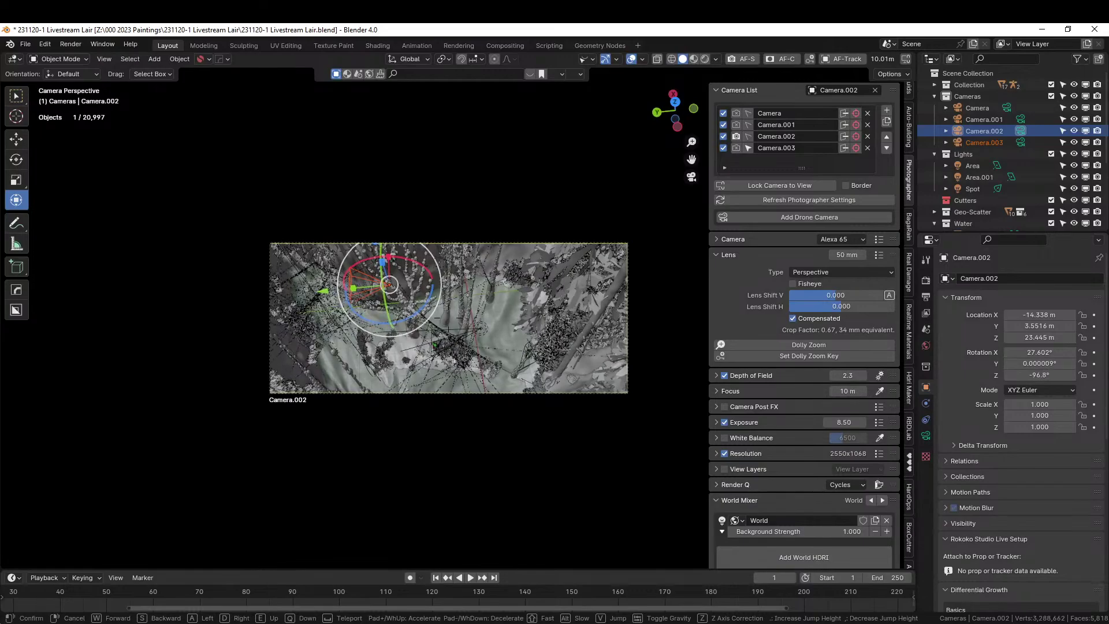
pyautogui.press('q')
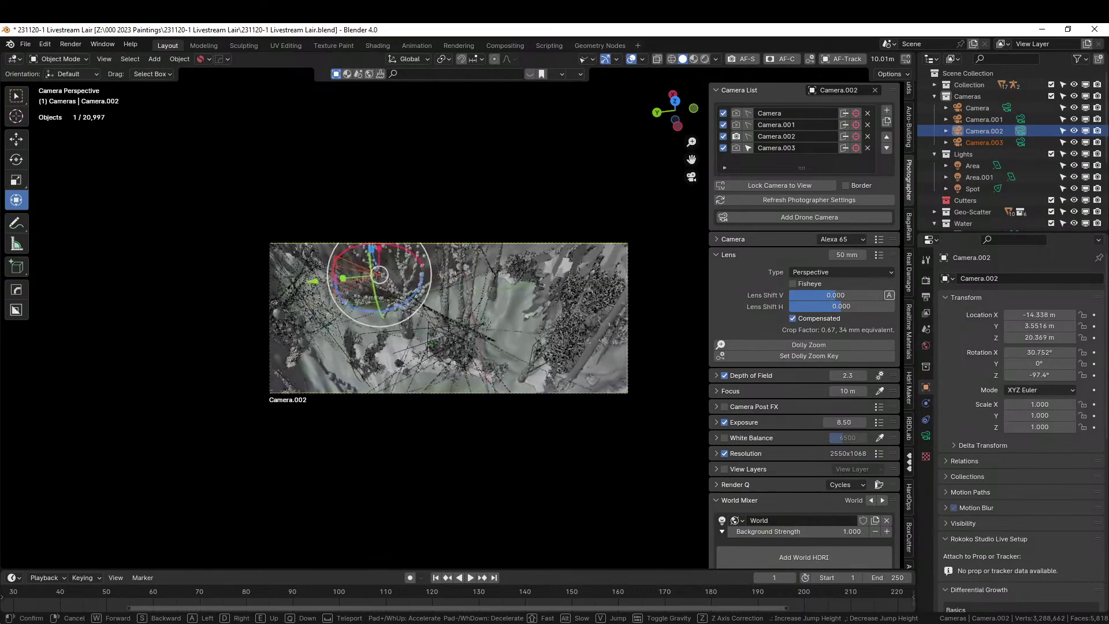
pyautogui.press('q')
pyautogui.click(510, 297)
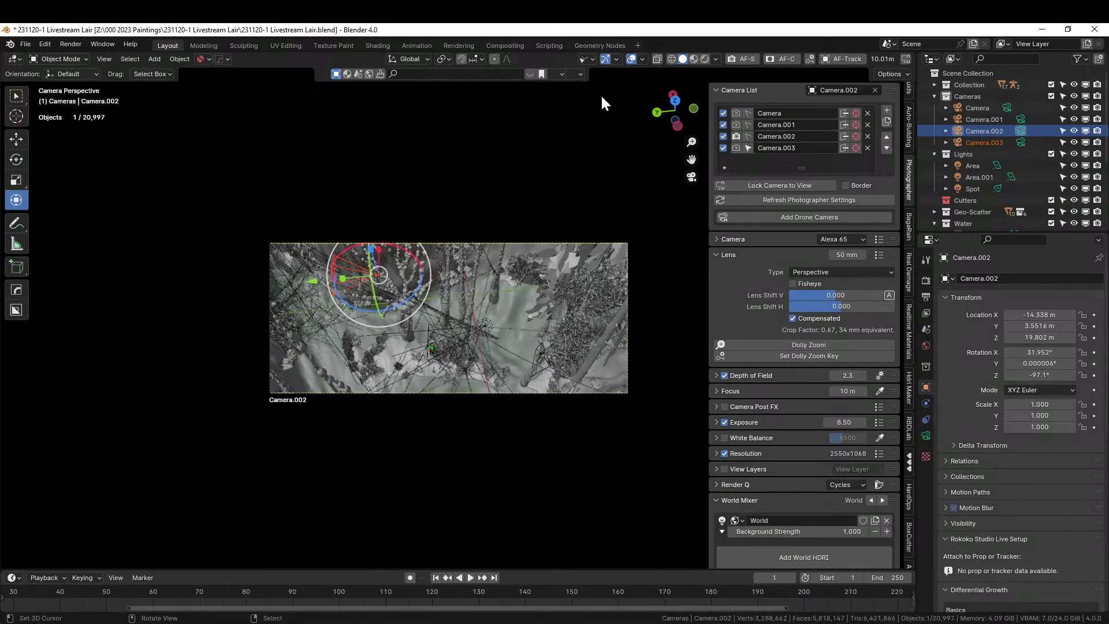
# Preview the overhead shot through Camera.002 in rendered shading, and select Camera.003 in the Cameras collection.
pyautogui.click(703, 60)
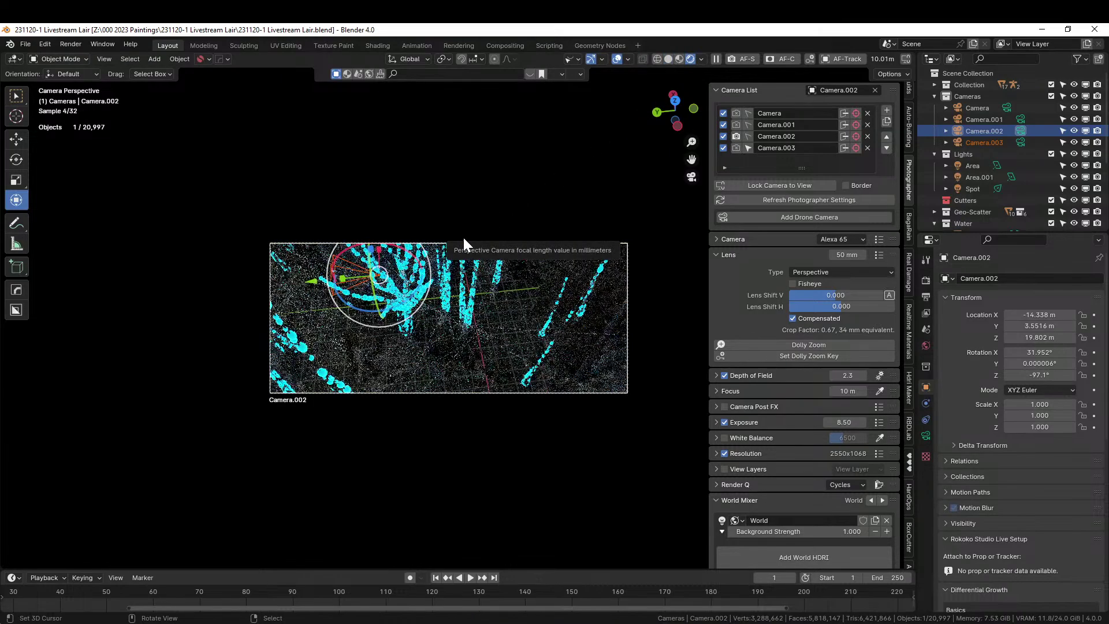
pyautogui.click(354, 274)
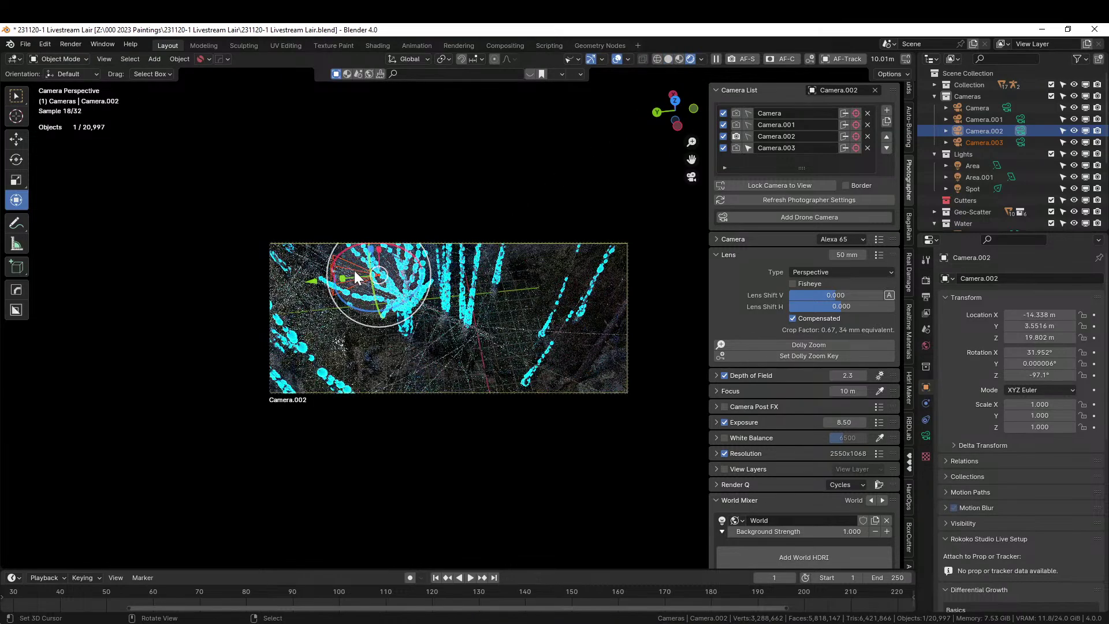
pyautogui.click(1007, 142)
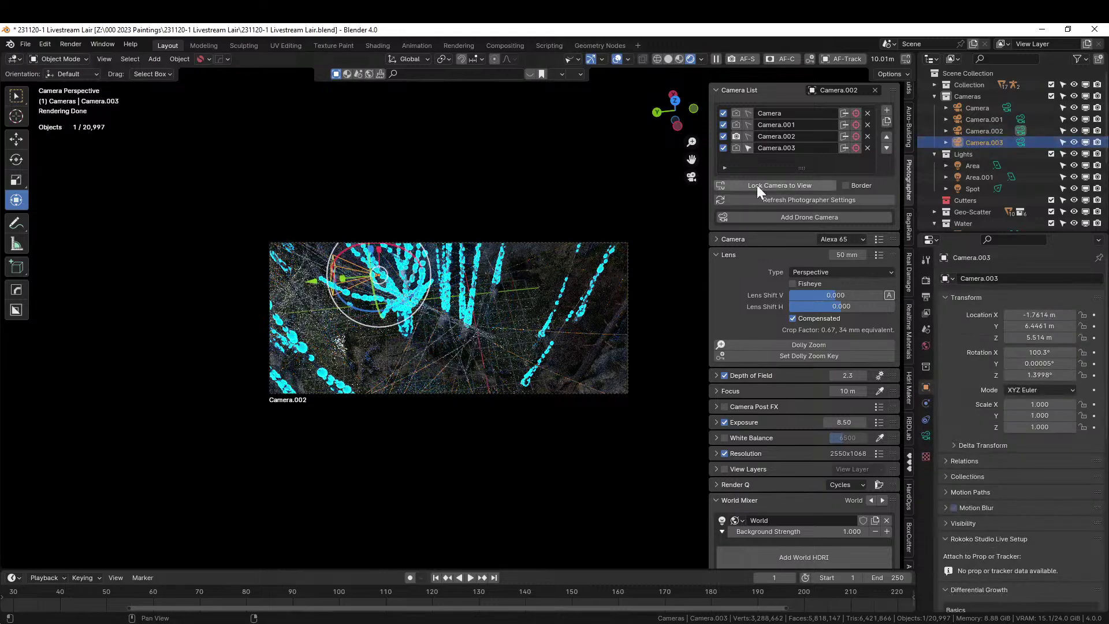
pyautogui.scroll(2, 600, 241)
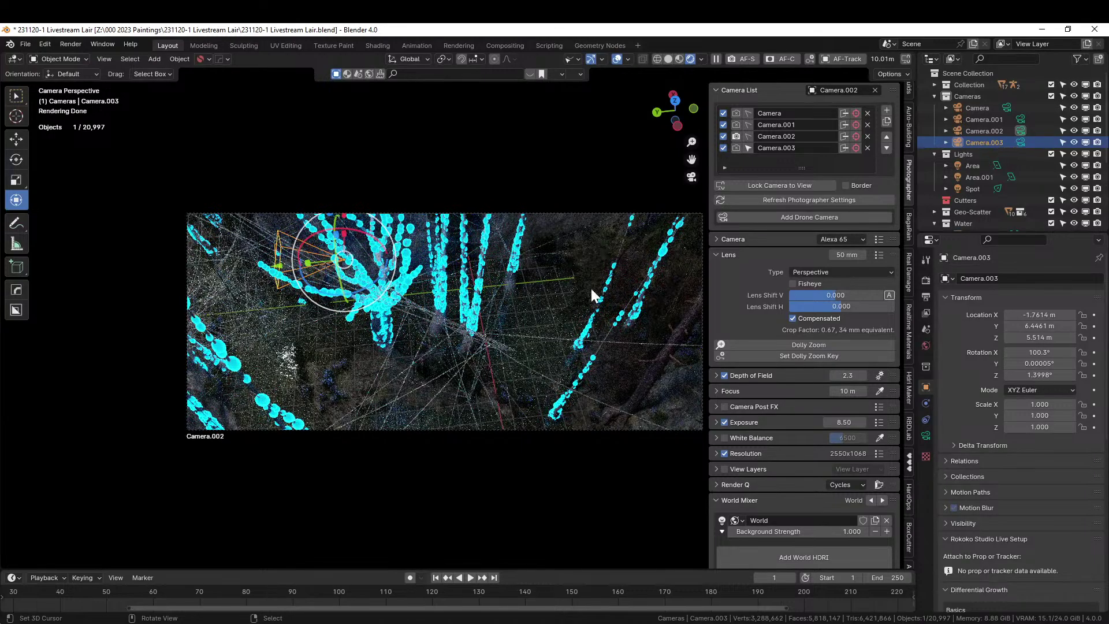
# Tilt Camera.002 further down in walk navigation to frame more of the web-covered ground.
pyautogui.hotkey('shift', '`')
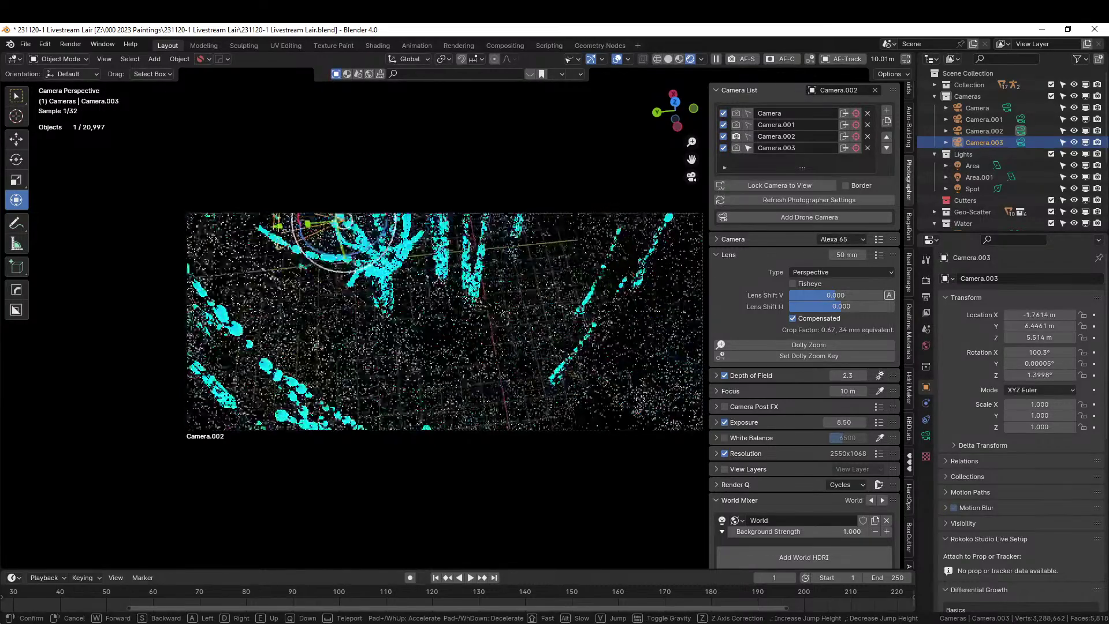
pyautogui.press('w')
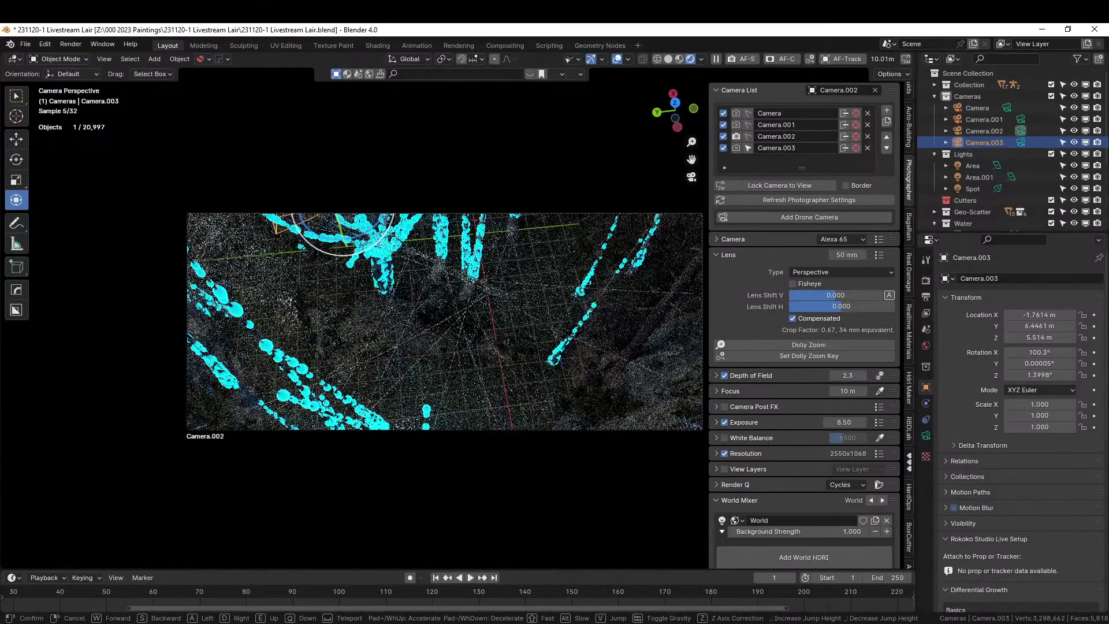
pyautogui.press('w')
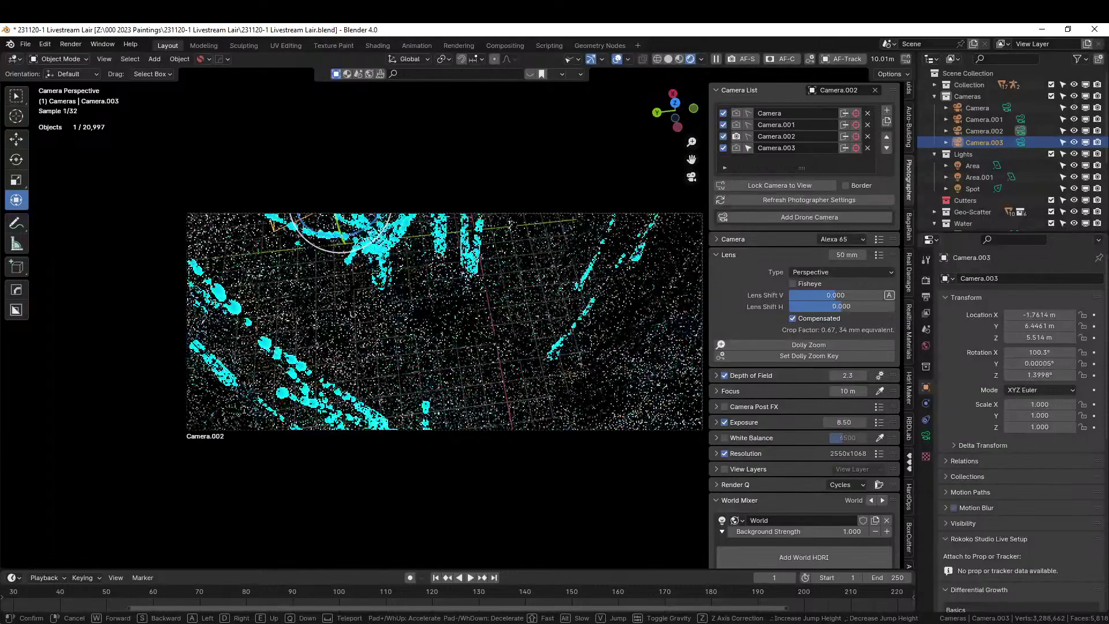
pyautogui.click(590, 289)
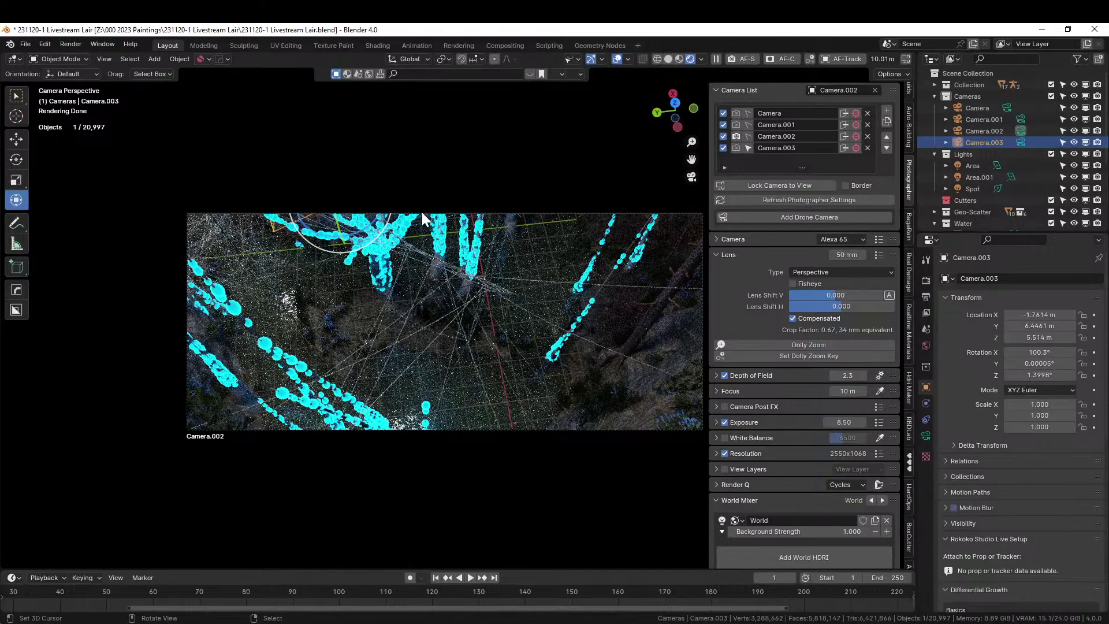
# In solid shading, align Camera.002 to a low view across the webs, and focus it on the green and red figure.
pyautogui.moveTo(537, 239); pyautogui.dragTo(570, 213, button='middle')
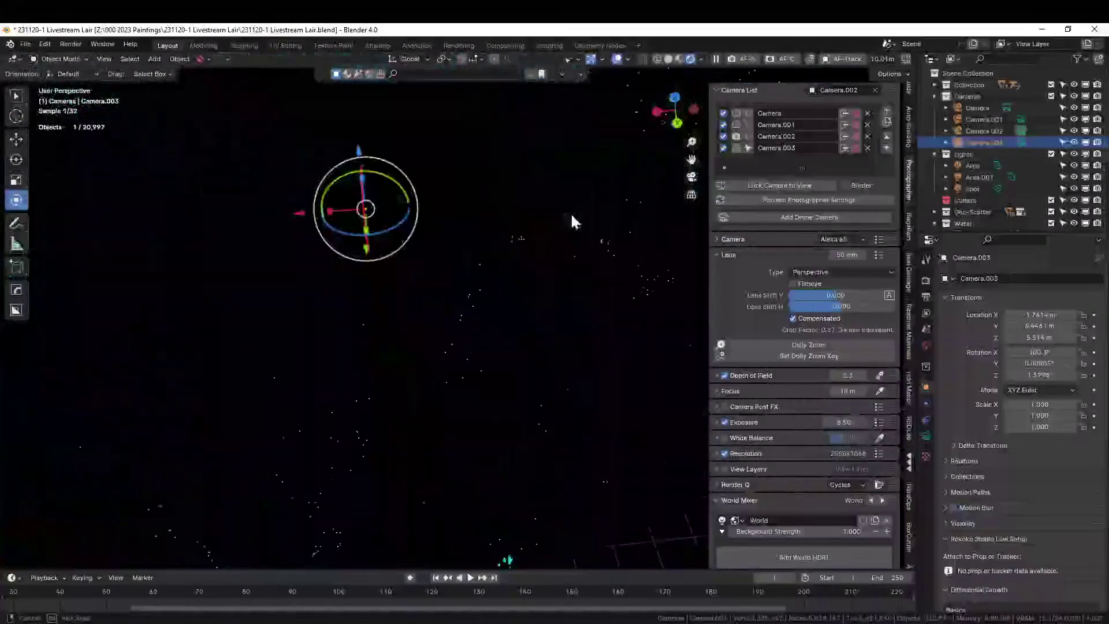
pyautogui.click(859, 60)
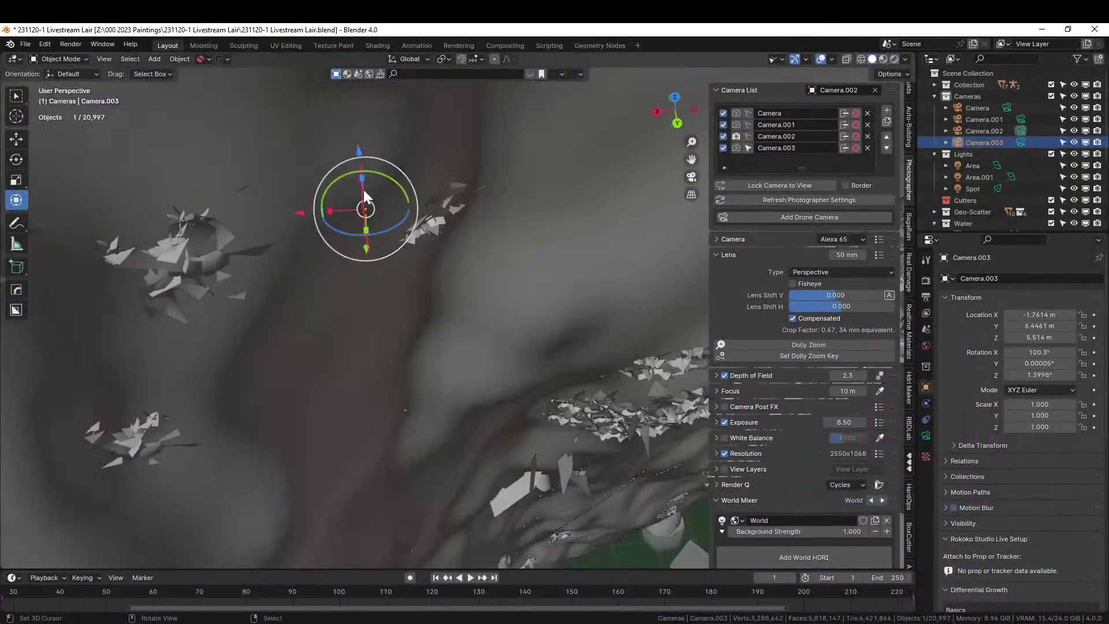
pyautogui.moveTo(238, 276)
pyautogui.mouseDown(button='middle')
pyautogui.moveTo(295, 265)
pyautogui.moveTo(283, 255)
pyautogui.moveTo(289, 235)
pyautogui.moveTo(174, 277)
pyautogui.moveTo(178, 268)
pyautogui.moveTo(106, 314)
pyautogui.moveTo(120, 310)
pyautogui.moveTo(122, 330)
pyautogui.moveTo(133, 327)
pyautogui.moveTo(52, 346)
pyautogui.mouseUp(button='middle')
pyautogui.press('KP_0')
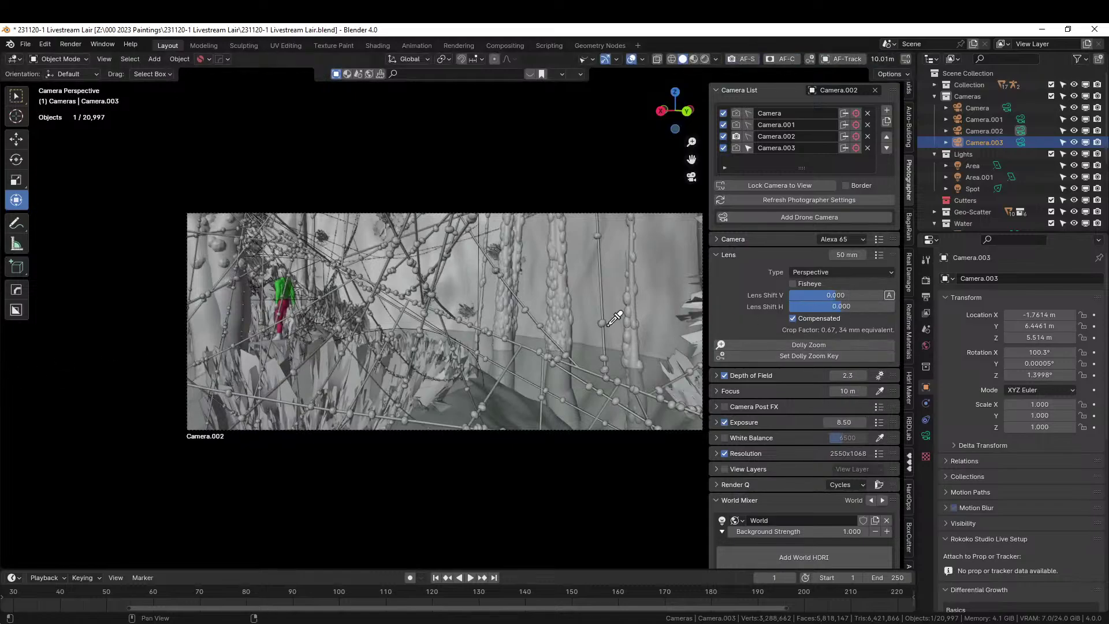
pyautogui.click(281, 283)
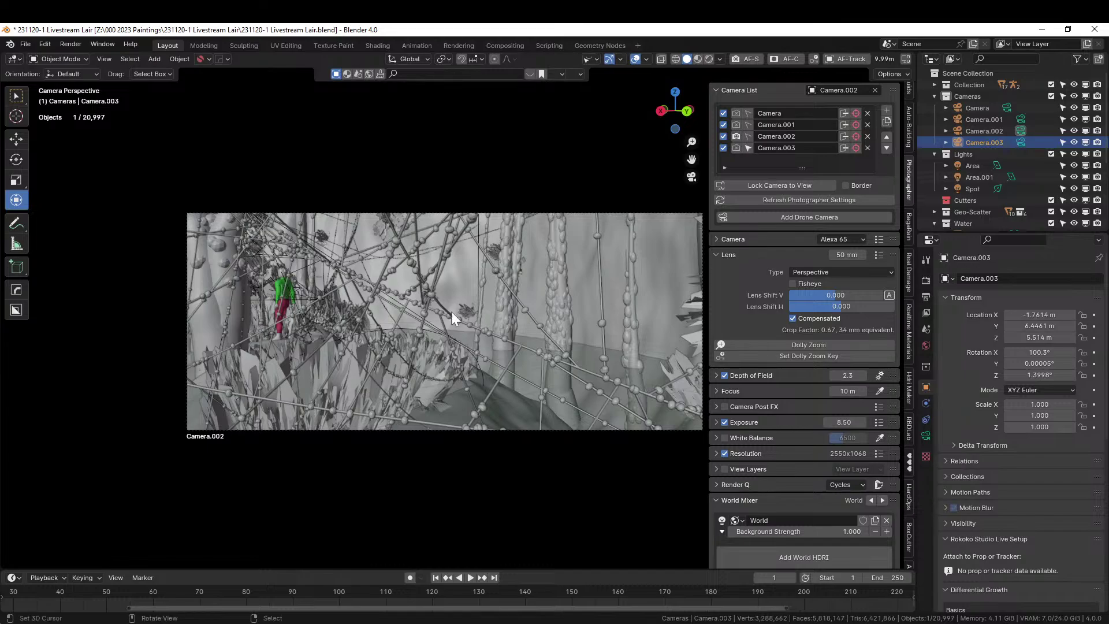
# Walk Camera.002 forward through the web strands to reframe the figure behind the foreground webs.
pyautogui.scroll(-2, 483, 320)
pyautogui.hotkey('shift', '`')
pyautogui.press('w')
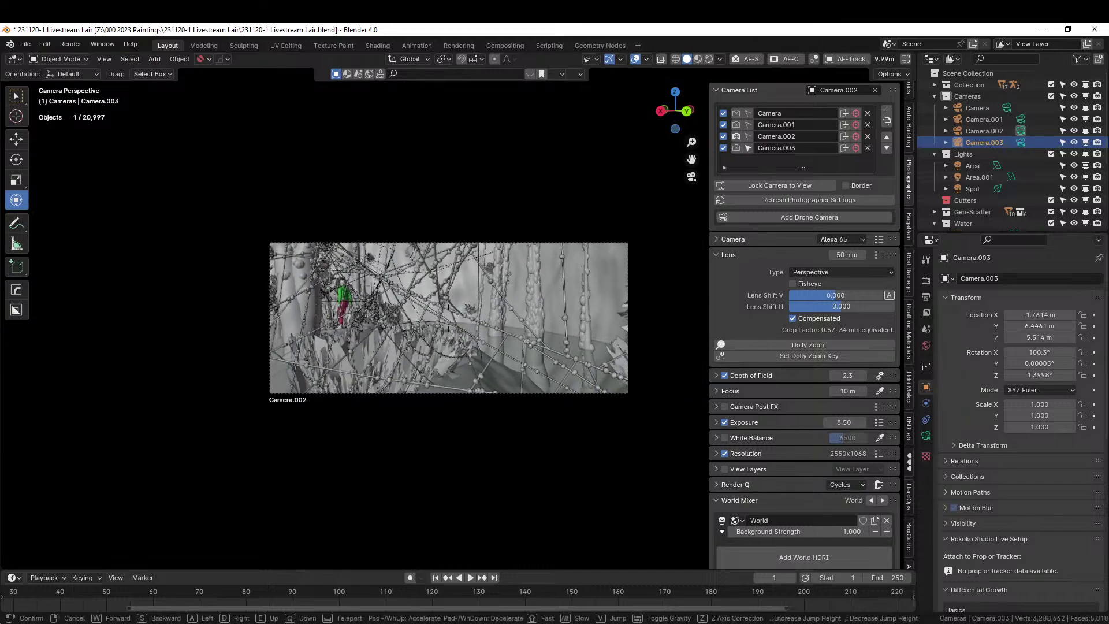
pyautogui.press('w')
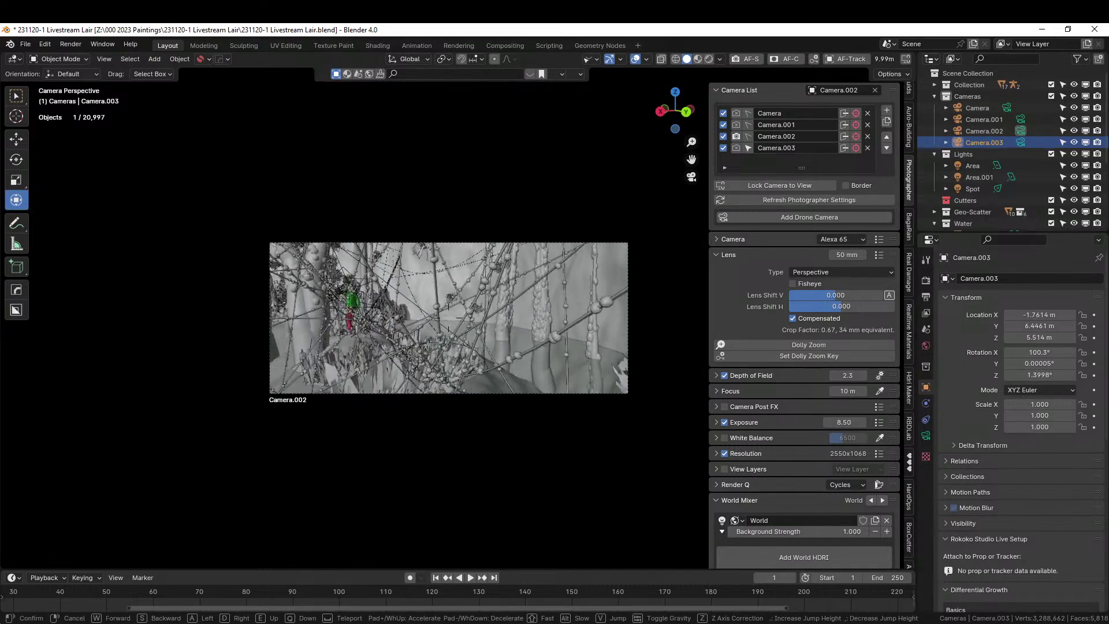
pyautogui.press('w')
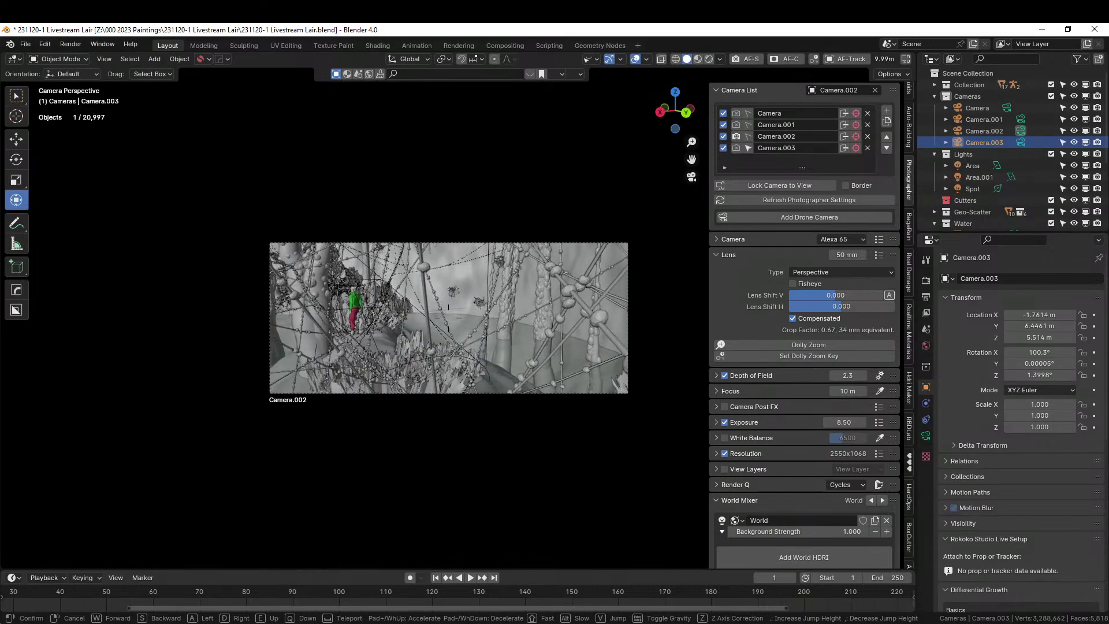
pyautogui.click(590, 324)
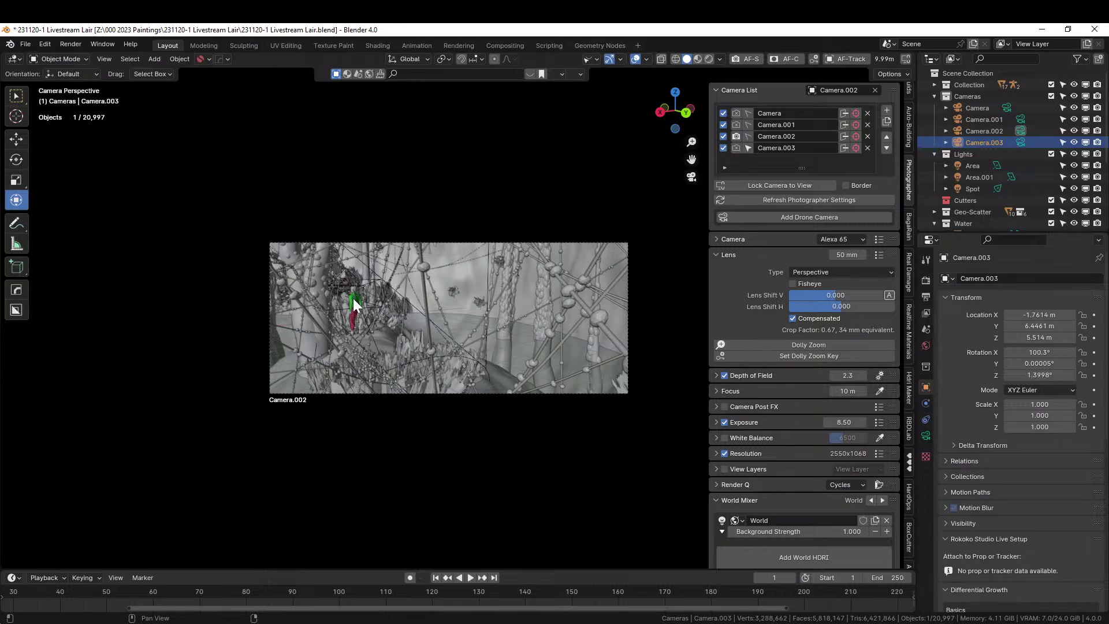
# Preview the low web shot through Camera.002 in rendered shading and examine it up close.
pyautogui.click(709, 60)
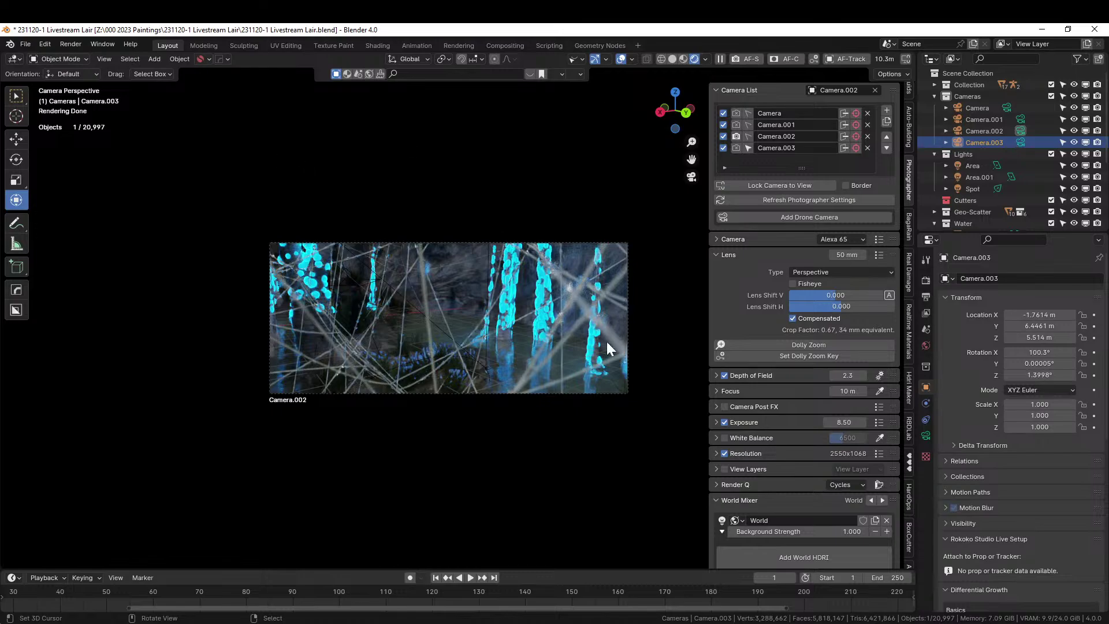
pyautogui.scroll(3, 496, 398)
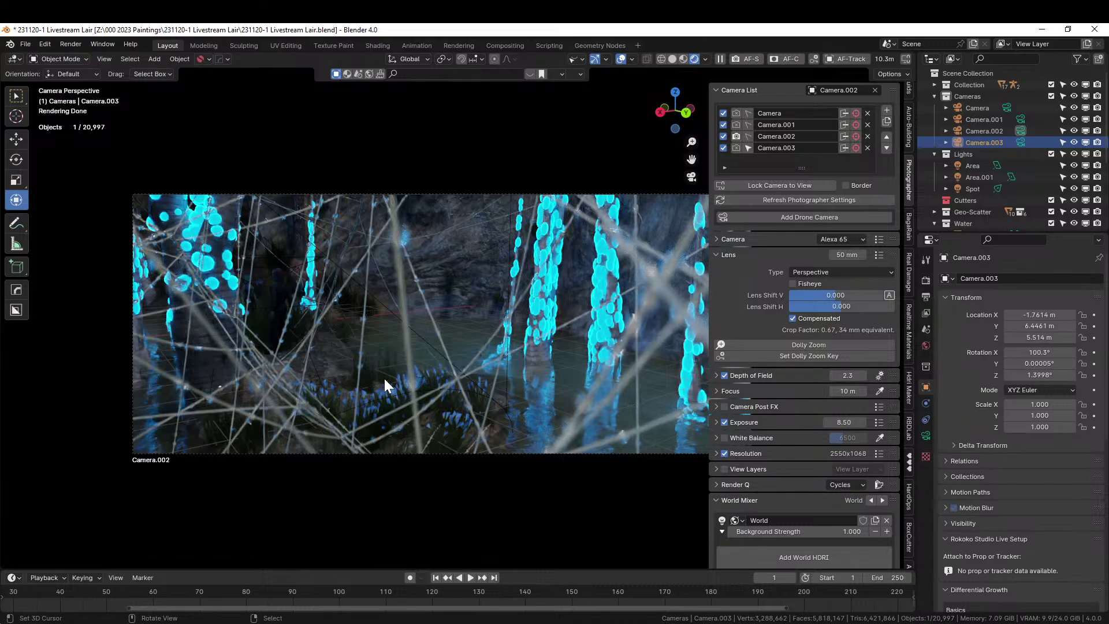
# Compare the low web shot through Camera.002 in solid and rendered shading, ending in solid shading.
pyautogui.click(673, 59)
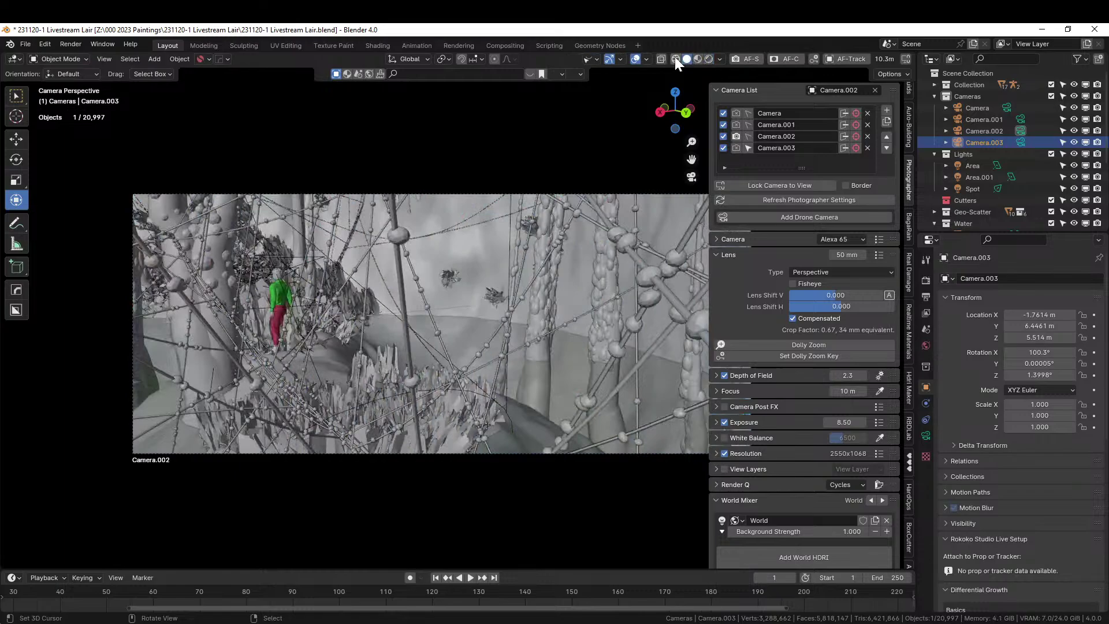
pyautogui.click(710, 58)
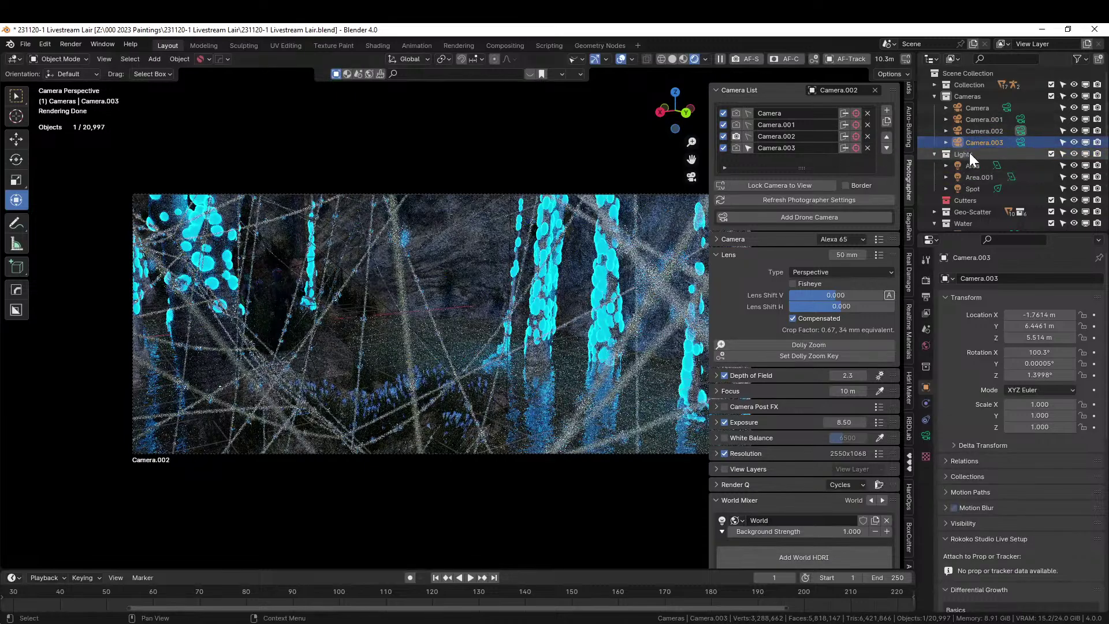
pyautogui.click(673, 58)
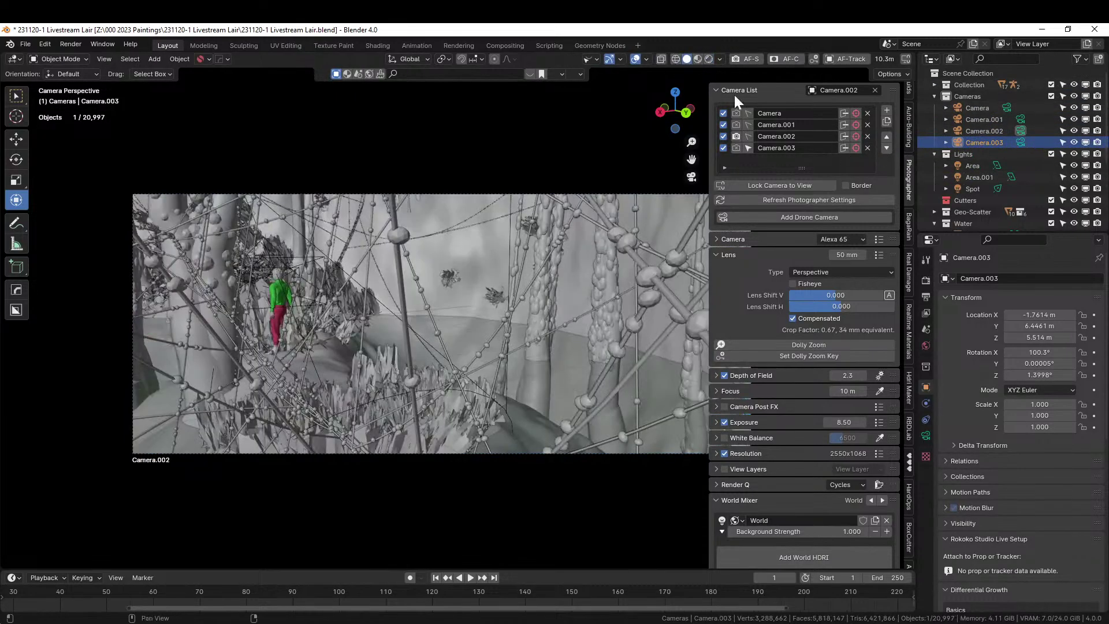
# Focus the view on the Spot light, place the 3D cursor on the green and red figure, and set the transform pivot to 3D Cursor.
pyautogui.click(978, 188)
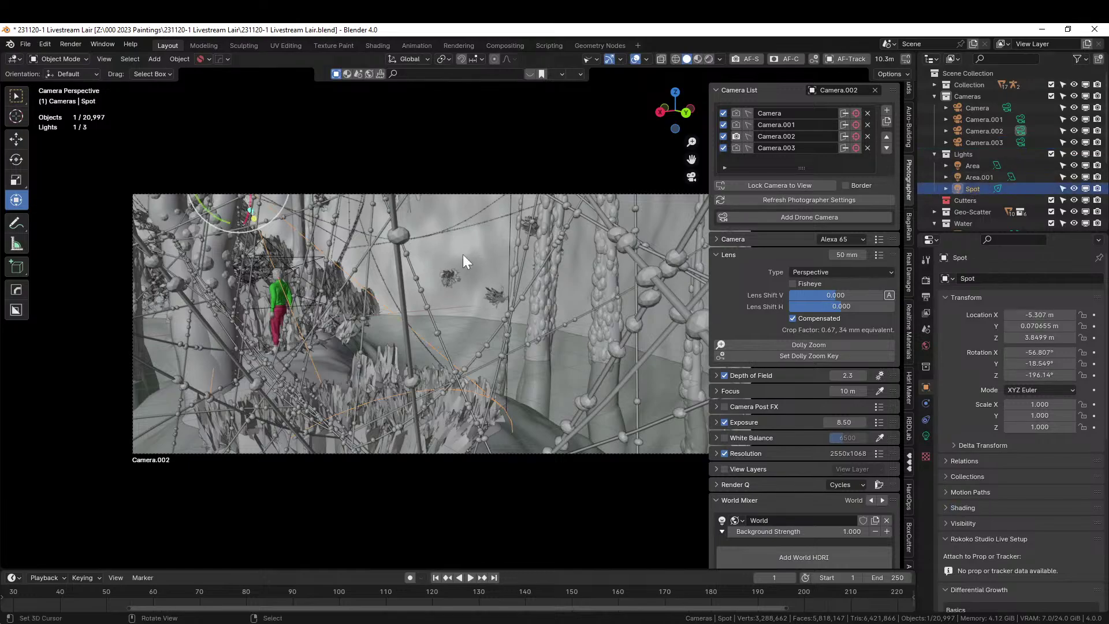
pyautogui.press('KP_Decimal')
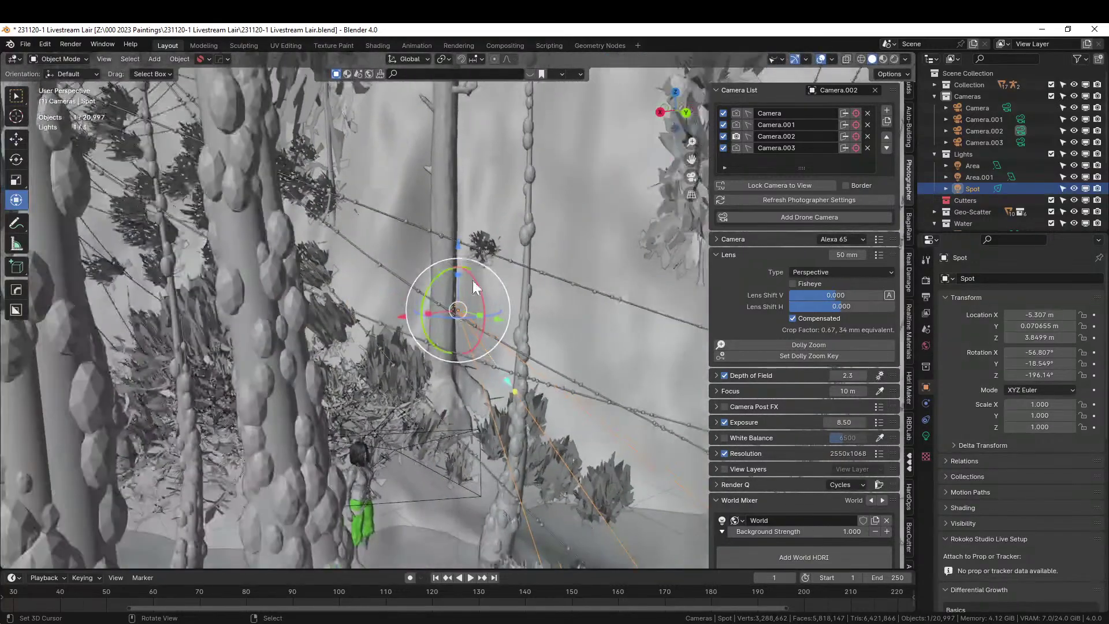
pyautogui.moveTo(473, 288); pyautogui.dragTo(418, 211, button='middle')
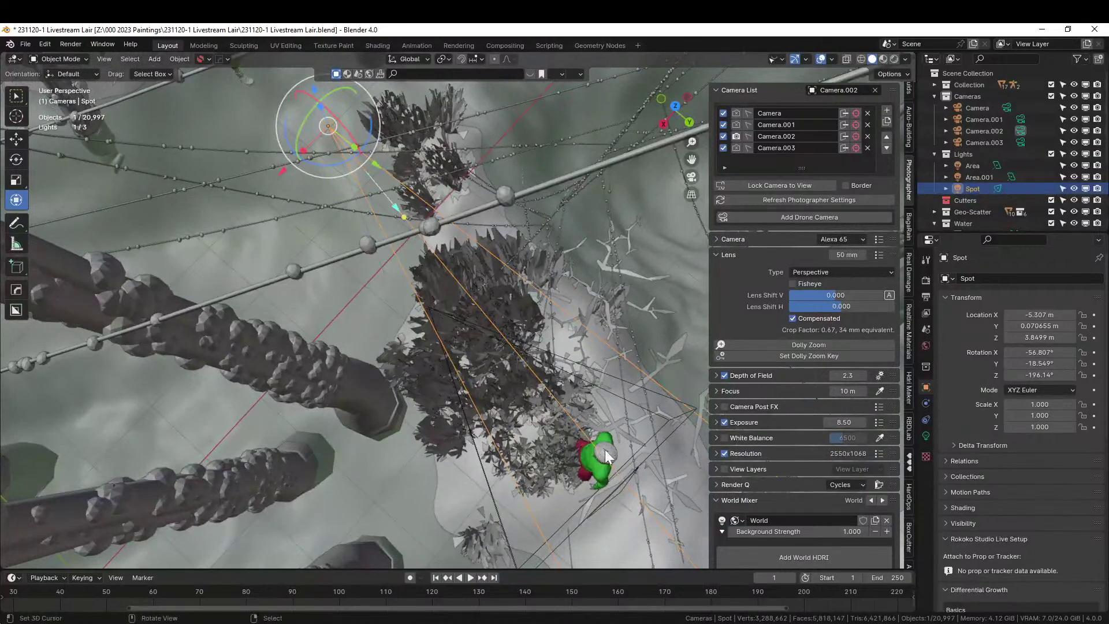
pyautogui.click(445, 56)
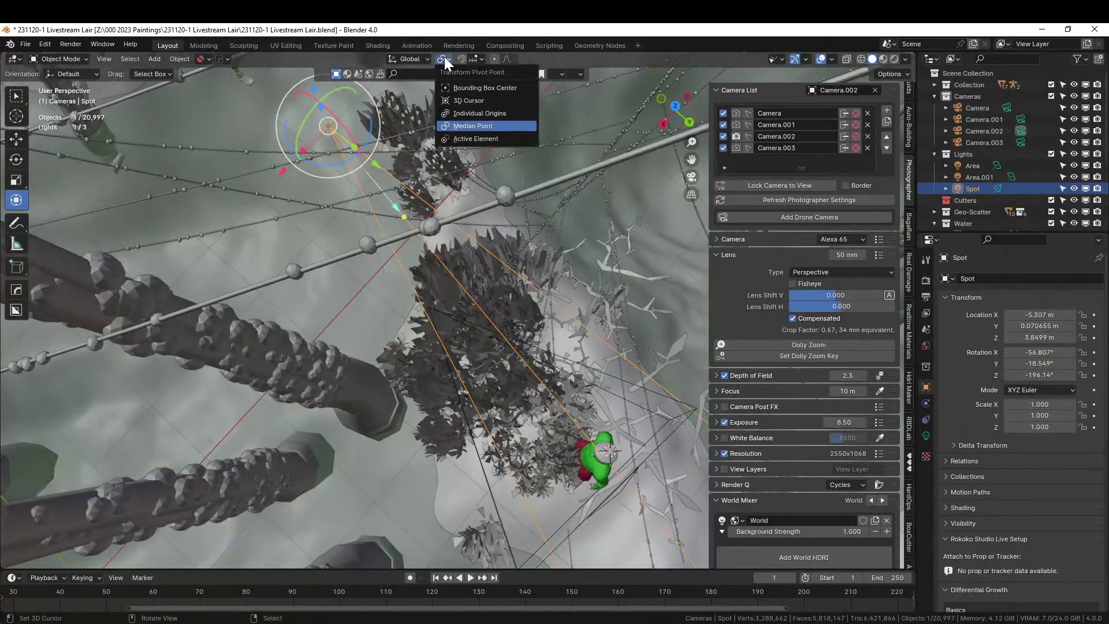
pyautogui.click(464, 101)
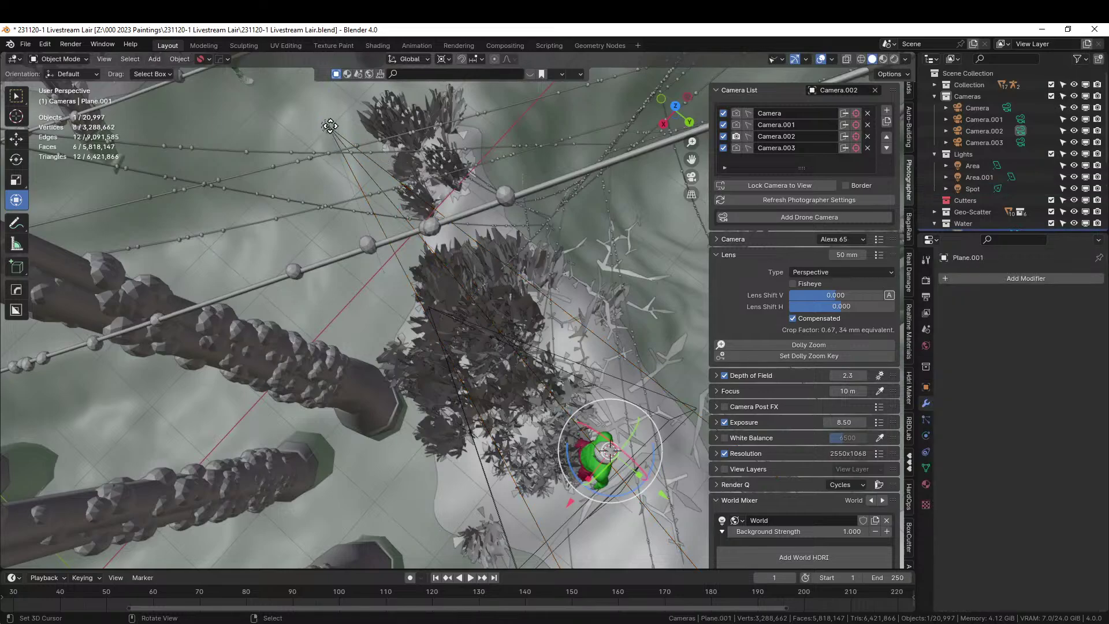
# Duplicate the Spot light, rotate the copy around the figure to a Z rotation of about -350.5°, and save the file from the Camera.002 view.
pyautogui.hotkey('shift', 'd')
pyautogui.rightClick(391, 166)
pyautogui.scroll(-2, 399, 174)
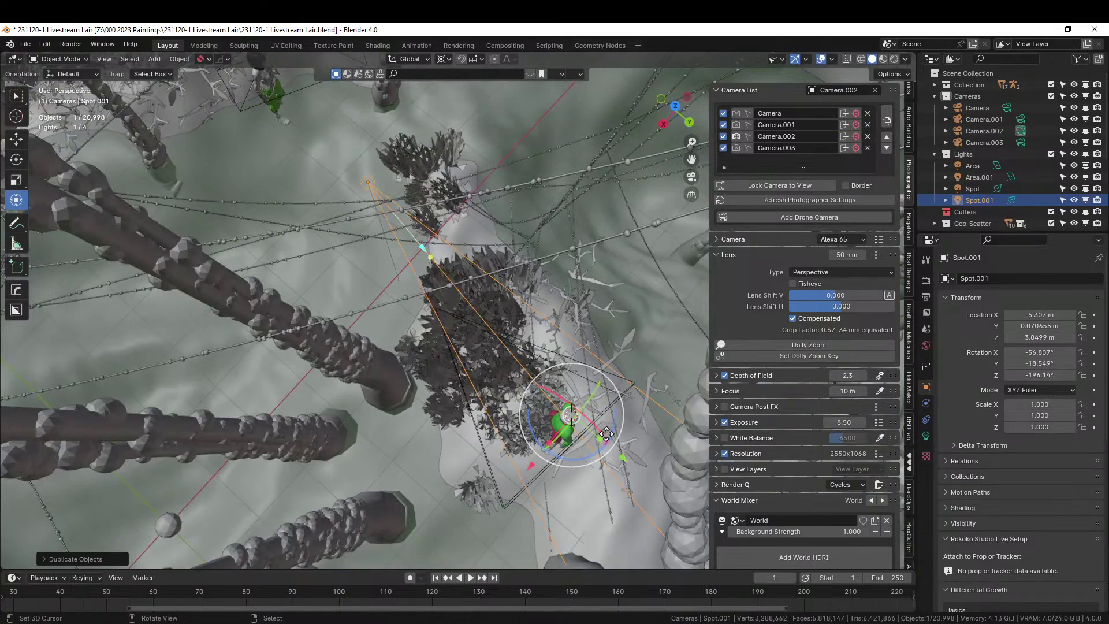
pyautogui.moveTo(606, 435); pyautogui.dragTo(451, 361)
pyautogui.press('KP_Decimal')
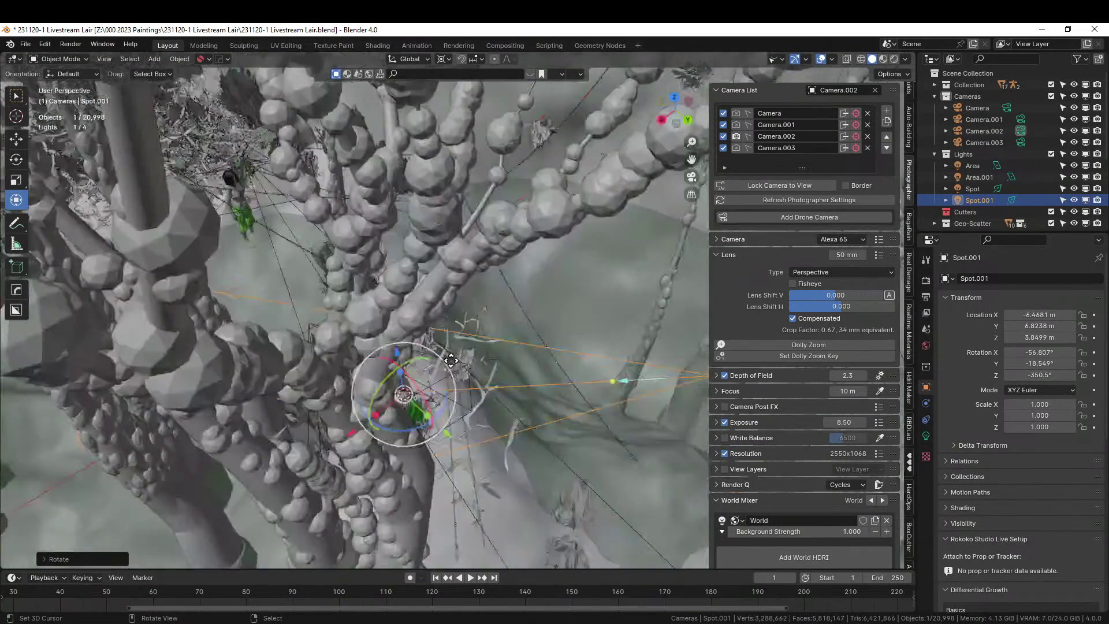
pyautogui.press('KP_0')
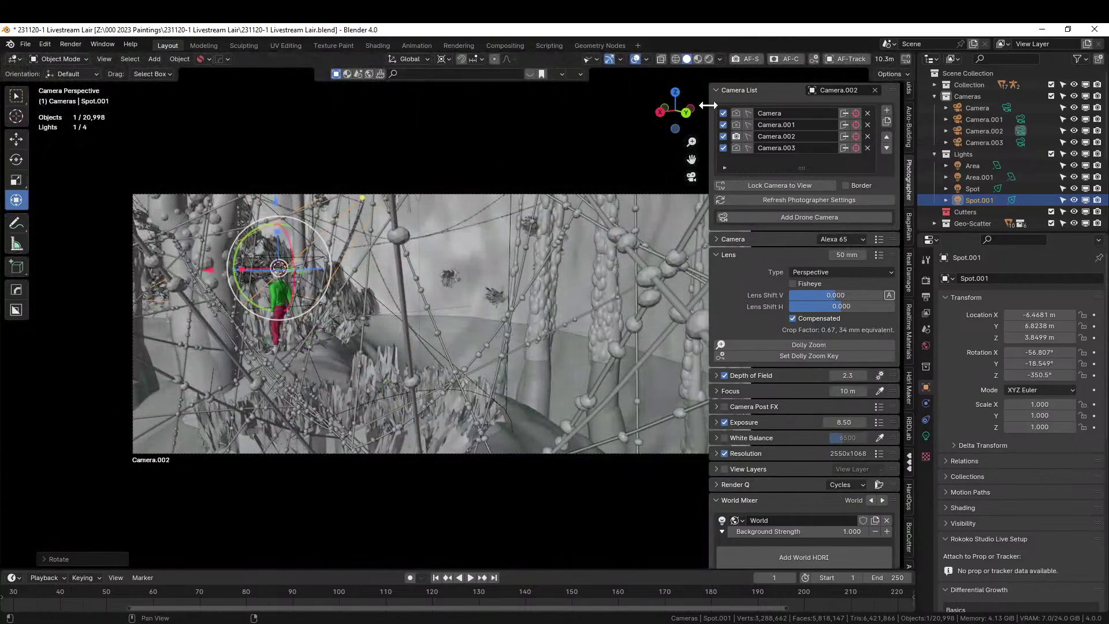
pyautogui.hotkey('ctrl', 's')
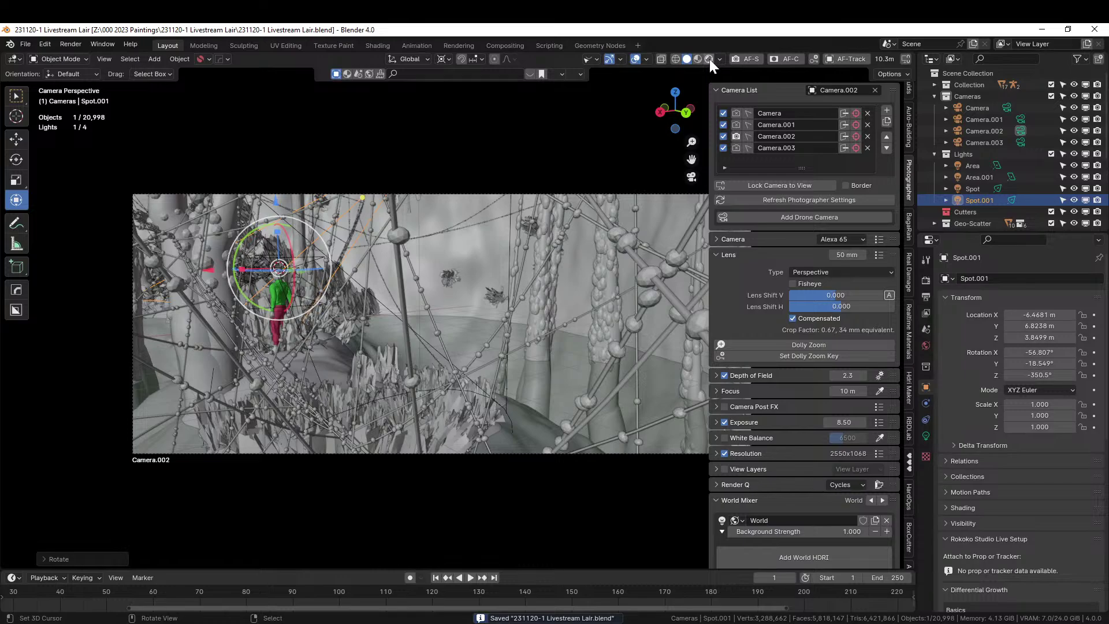
# Preview the duplicated spotlight's effect through Camera.002 in rendered shading and examine the figure and webs up close.
pyautogui.click(708, 59)
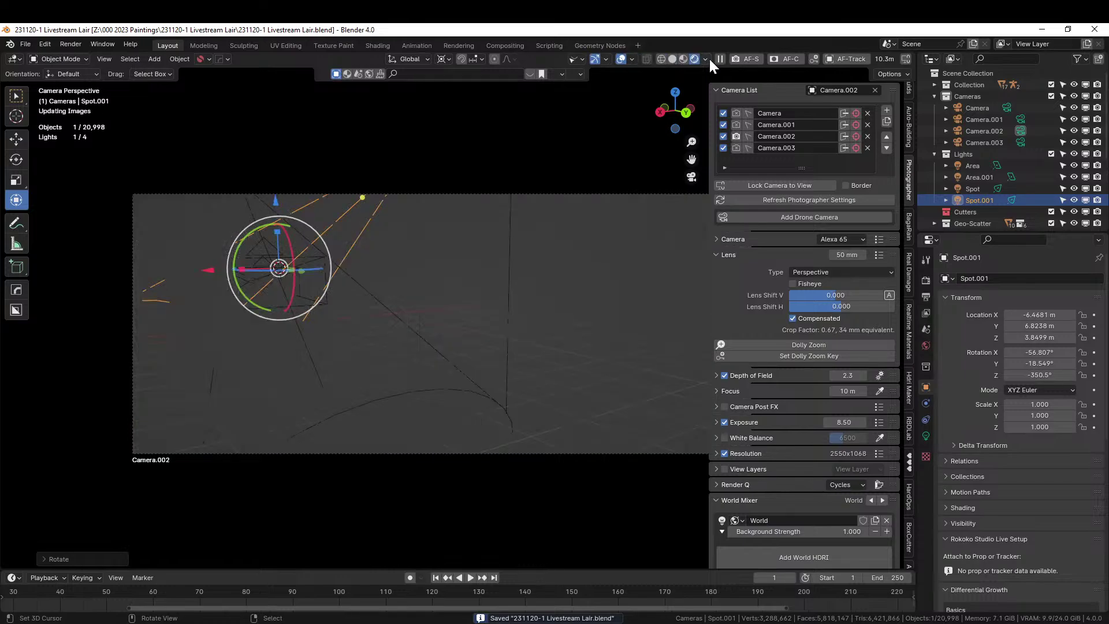
pyautogui.scroll(2, 436, 267)
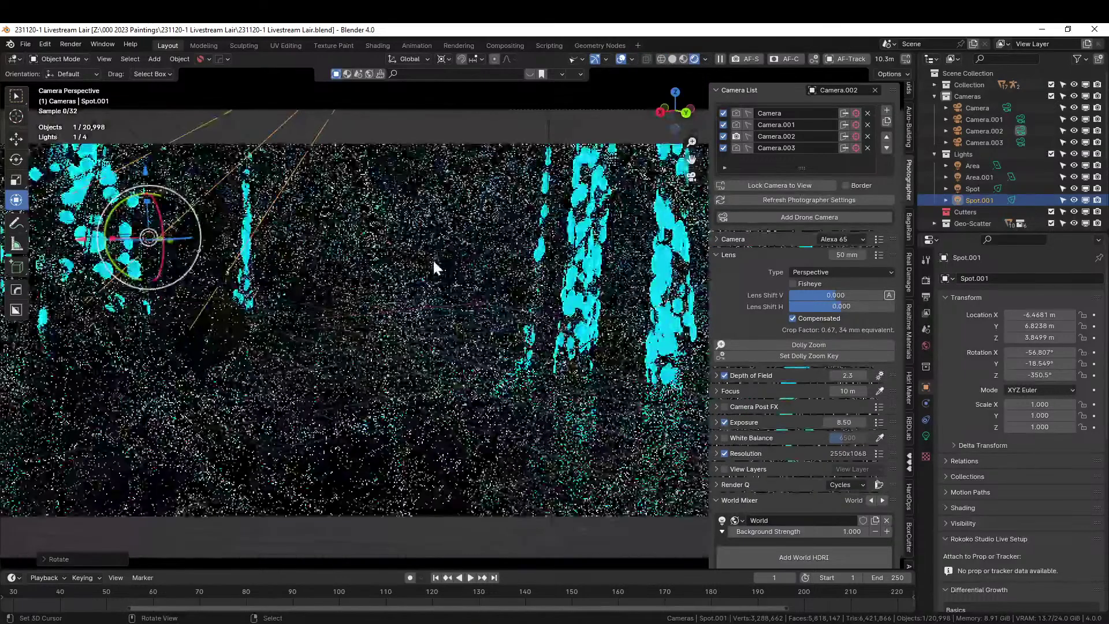
pyautogui.scroll(1, 433, 268)
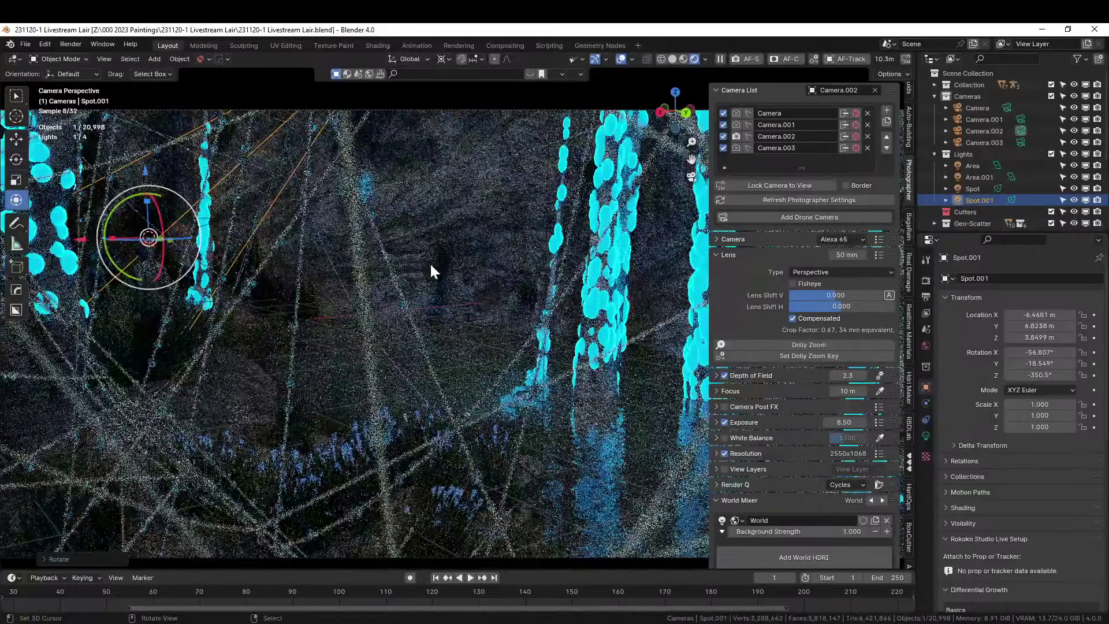
pyautogui.keyDown('shift'); pyautogui.moveTo(354, 314); pyautogui.dragTo(456, 323, button='middle'); pyautogui.keyUp('shift')
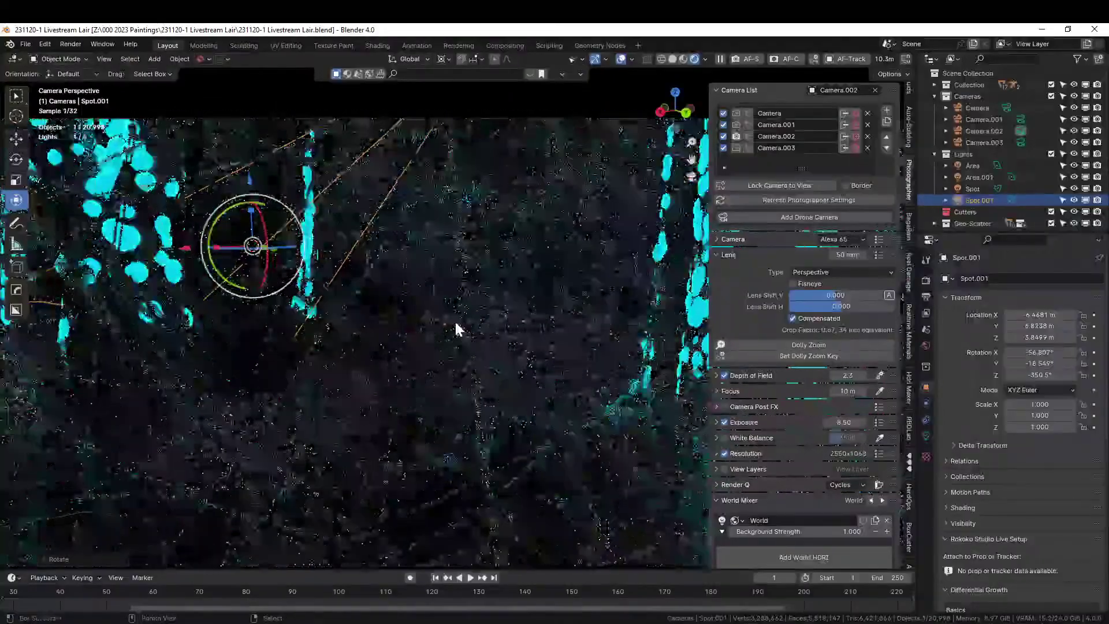
pyautogui.scroll(1, 455, 330)
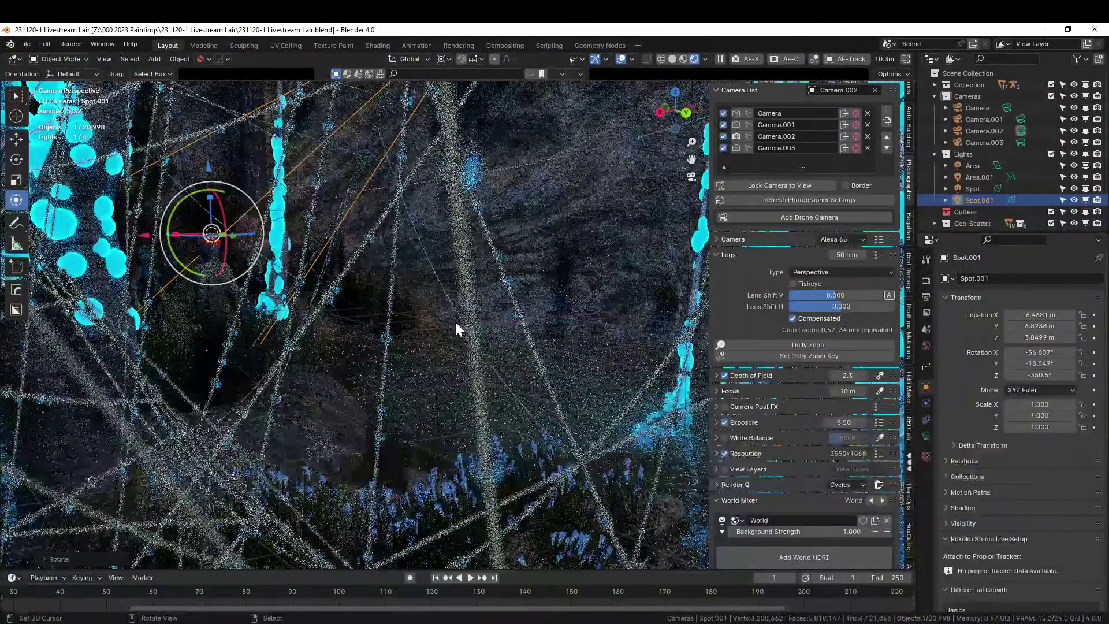
pyautogui.scroll(-2, 456, 329)
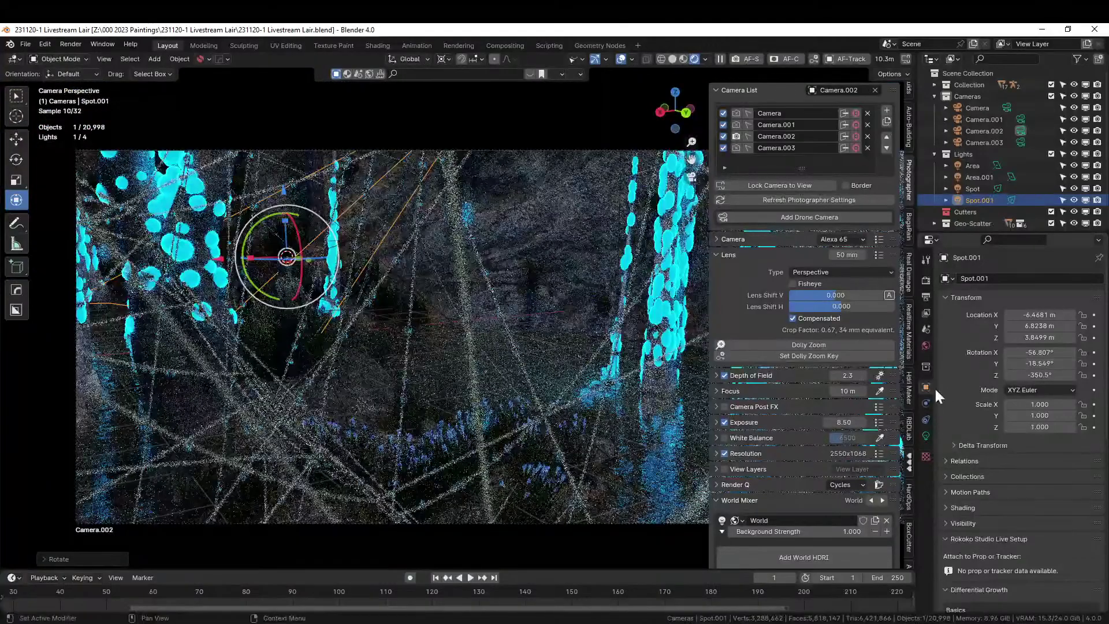
# Set the Spot.001 light's power to 1000 W and save the file.
pyautogui.click(926, 434)
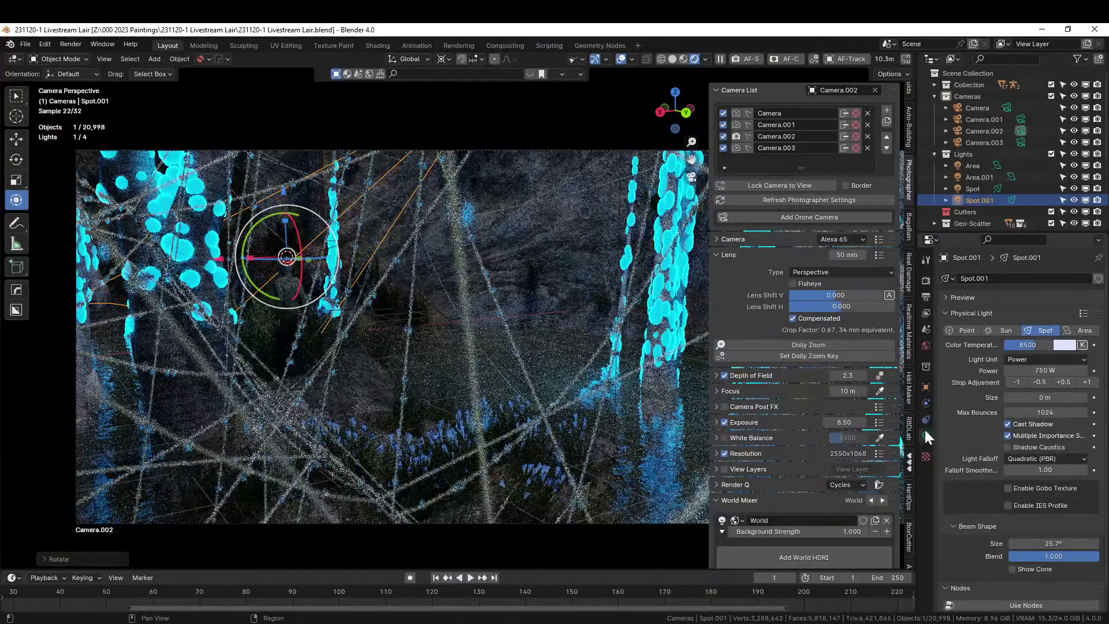
pyautogui.click(1039, 371)
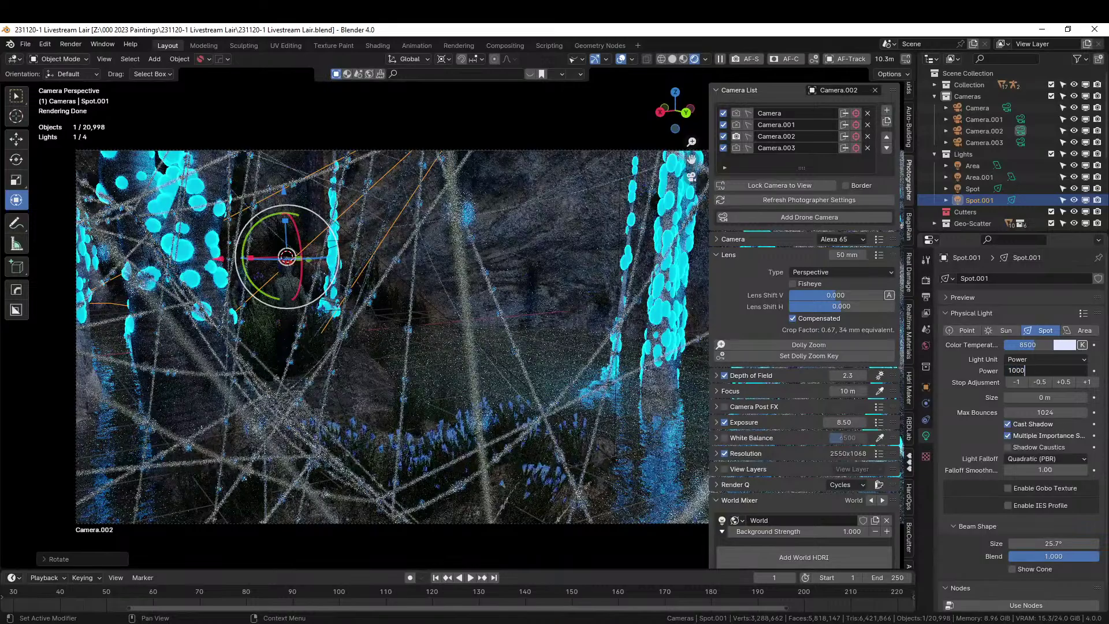
pyautogui.write('1000')
pyautogui.press('Return')
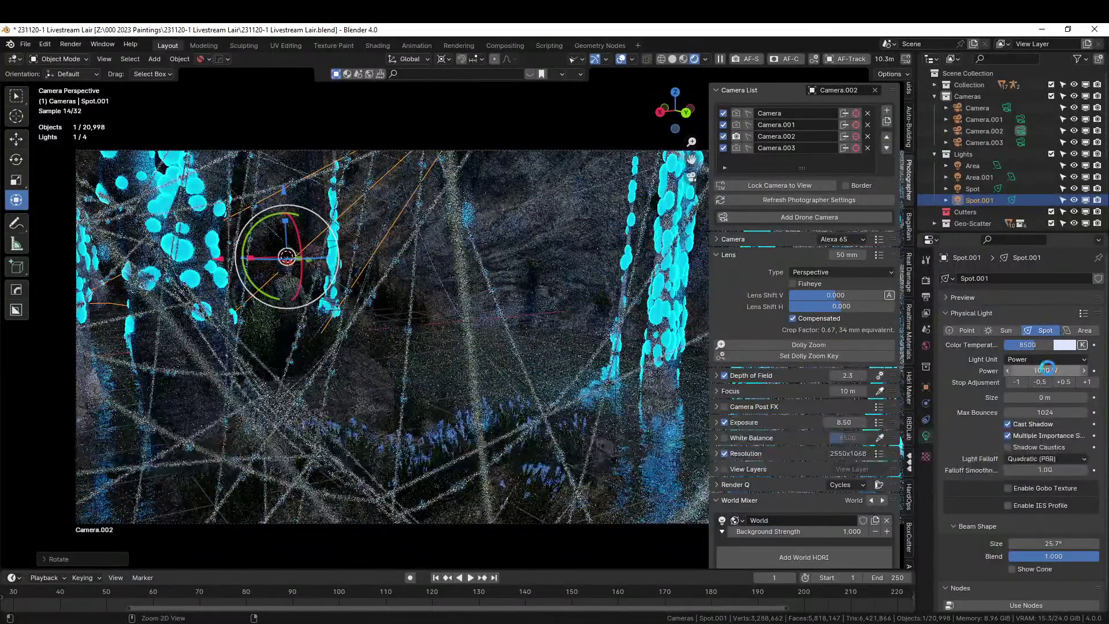
pyautogui.hotkey('ctrl', 's')
# Look through the main 28 mm Camera with the light deselected and examine the rendered figure and spider up close.
pyautogui.scroll(-3, 526, 381)
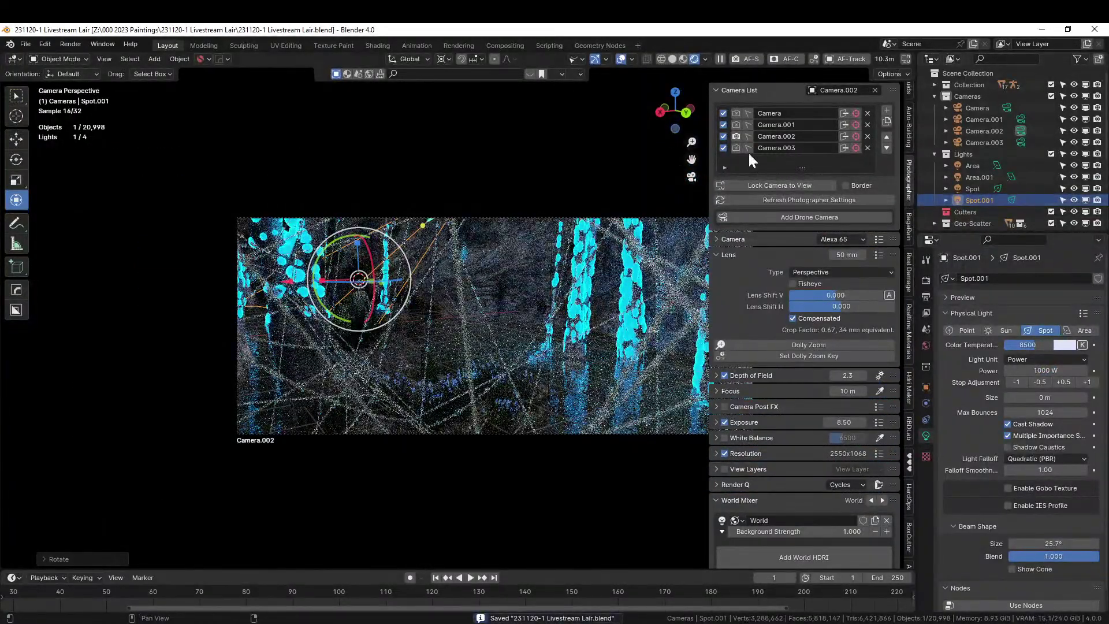
pyautogui.click(735, 112)
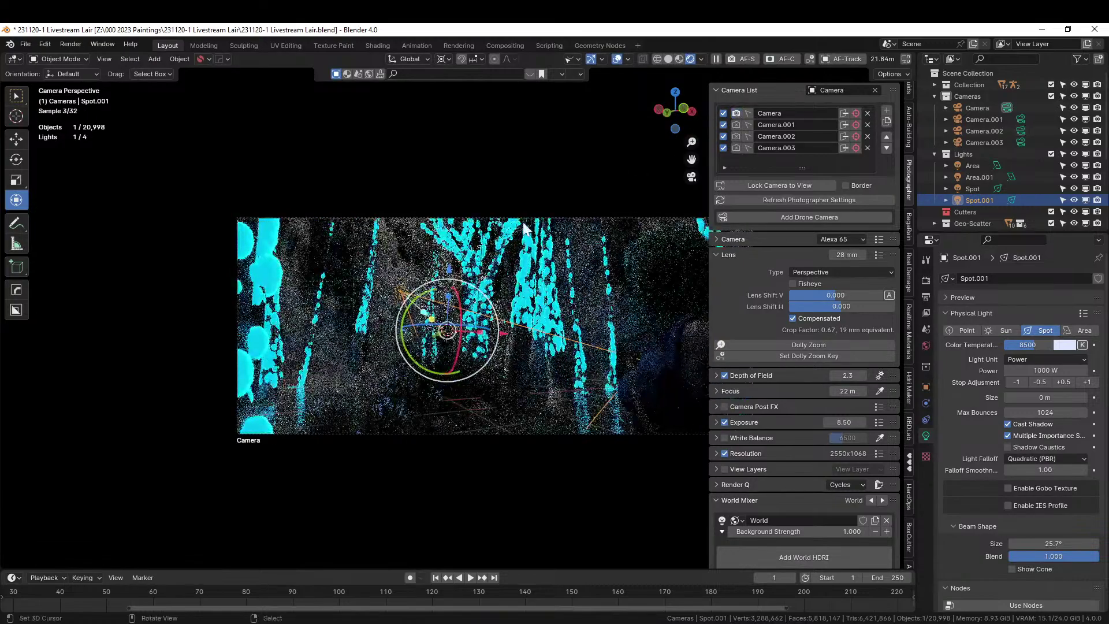
pyautogui.click(500, 132)
pyautogui.scroll(4, 576, 264)
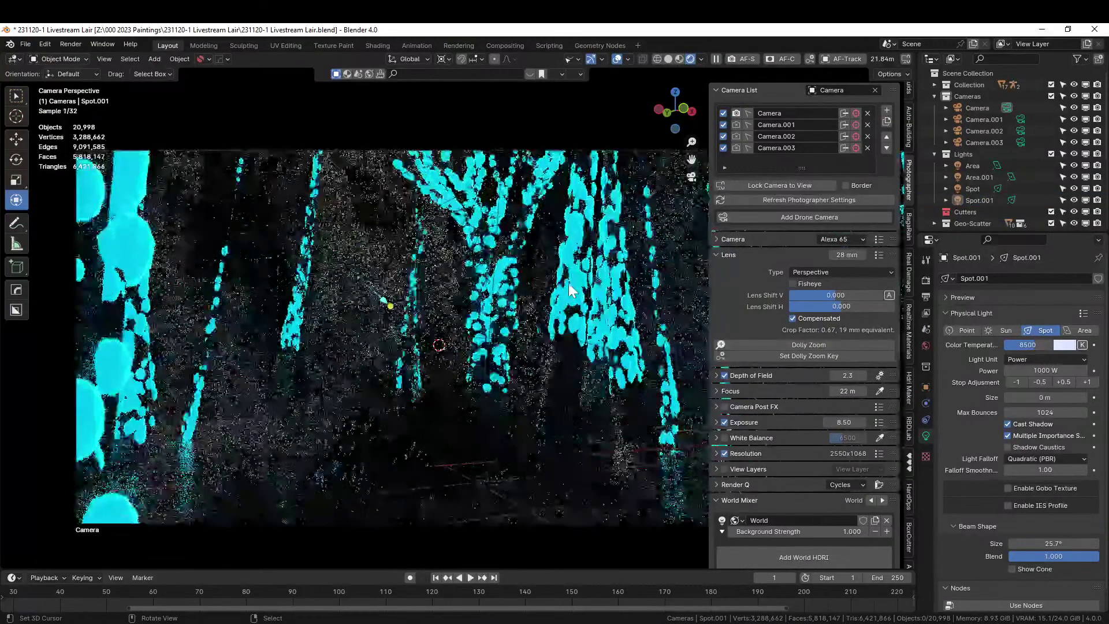
pyautogui.scroll(5, 542, 370)
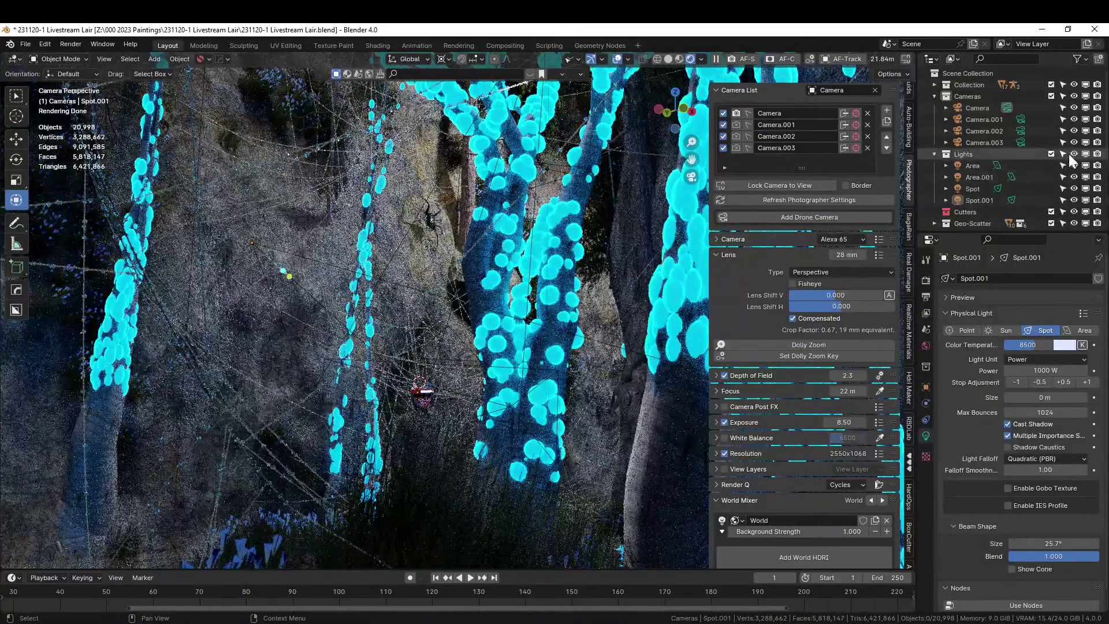
# Hide and show Spot.001 repeatedly to compare its effect on the main camera's shot, leaving it visible.
pyautogui.click(1074, 200)
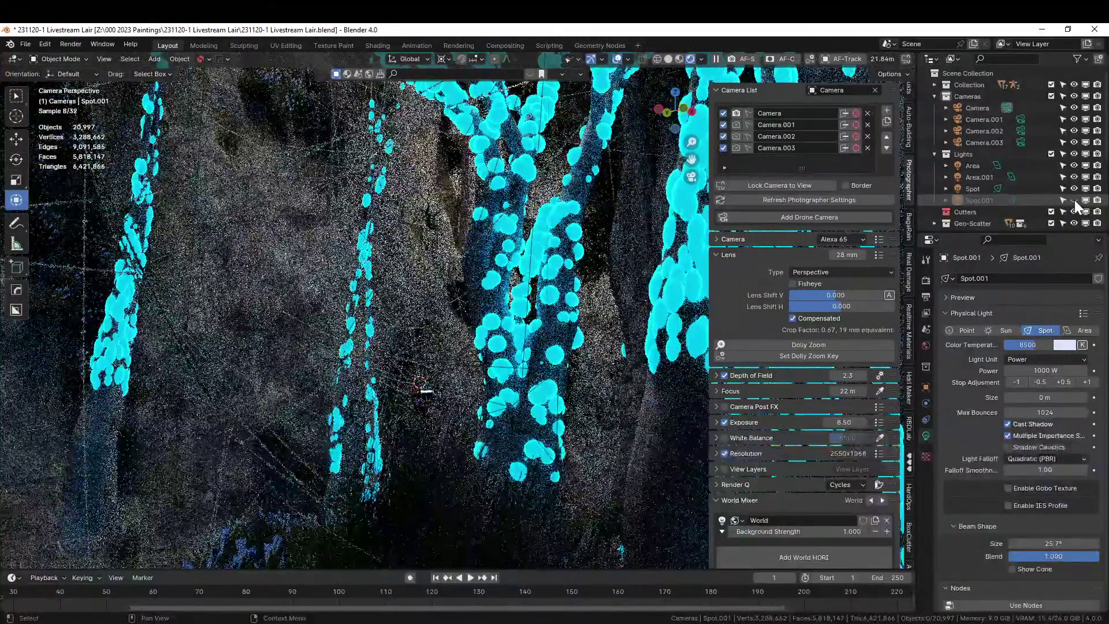
pyautogui.click(1074, 200)
pyautogui.click(1075, 200)
pyautogui.click(1074, 199)
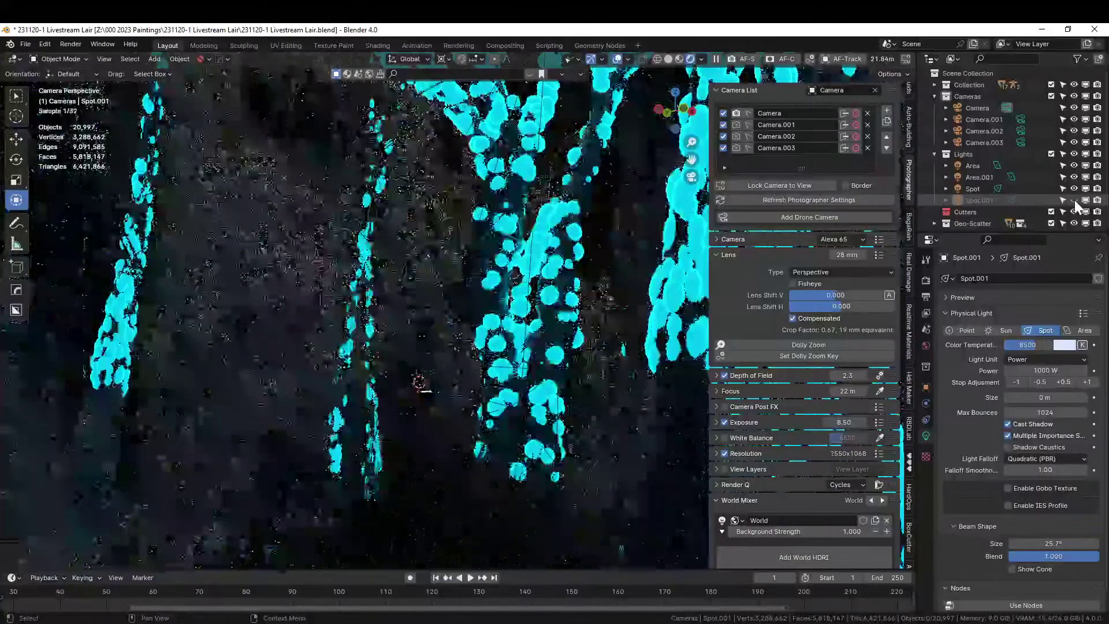
pyautogui.click(1074, 200)
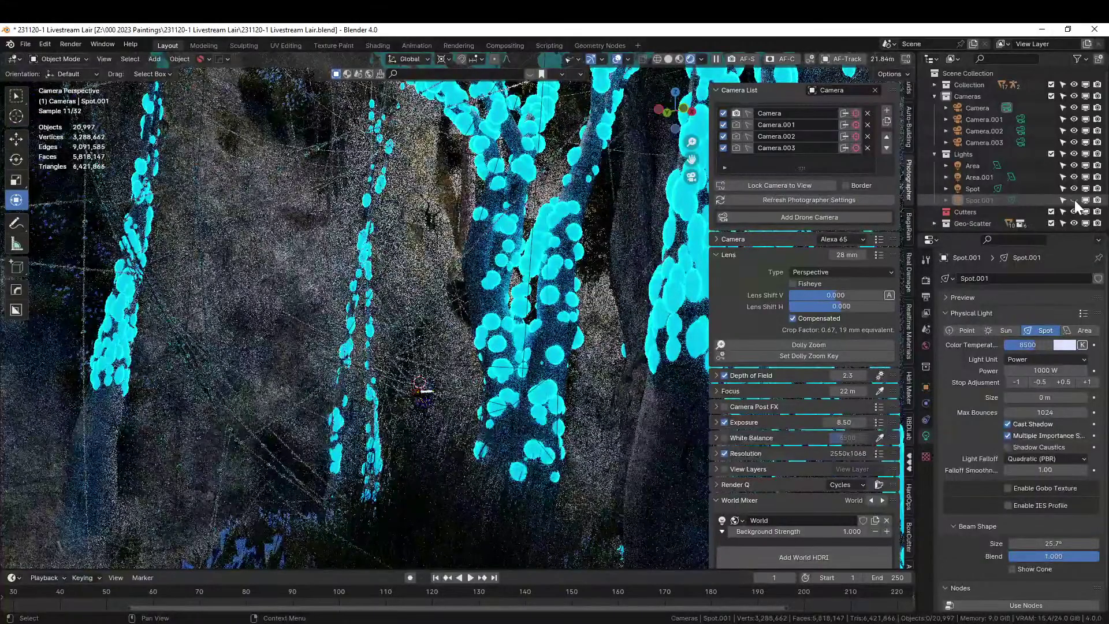
pyautogui.click(1074, 200)
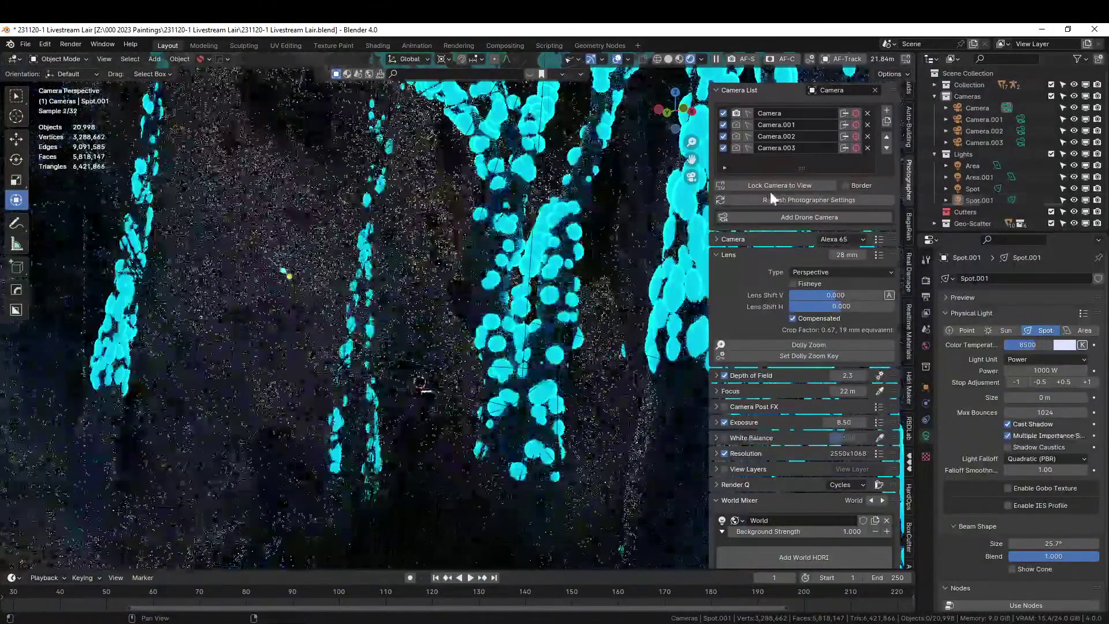
# Check Spot.001's effect on the helmeted figure through Camera.001 by hiding and reshowing the light, and save the file.
pyautogui.click(736, 125)
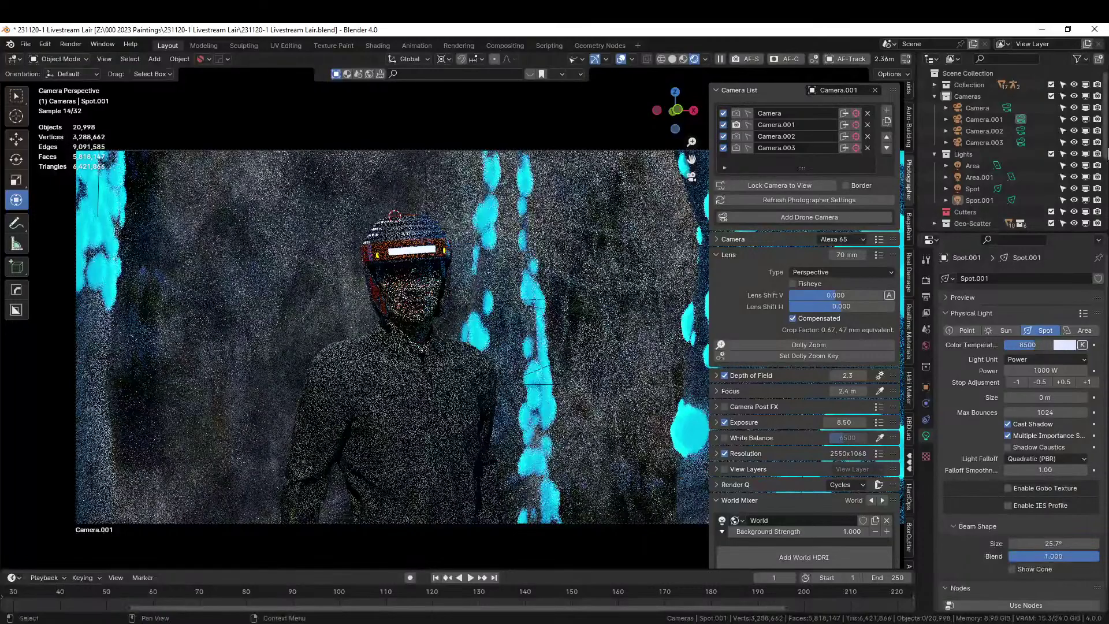
pyautogui.click(1074, 200)
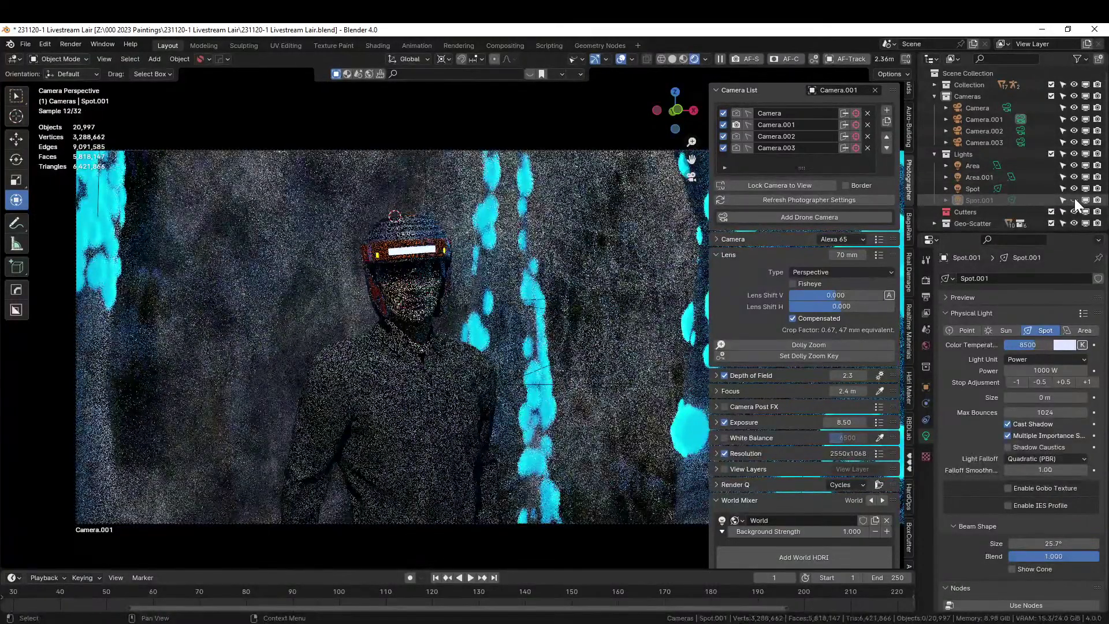
pyautogui.click(1074, 200)
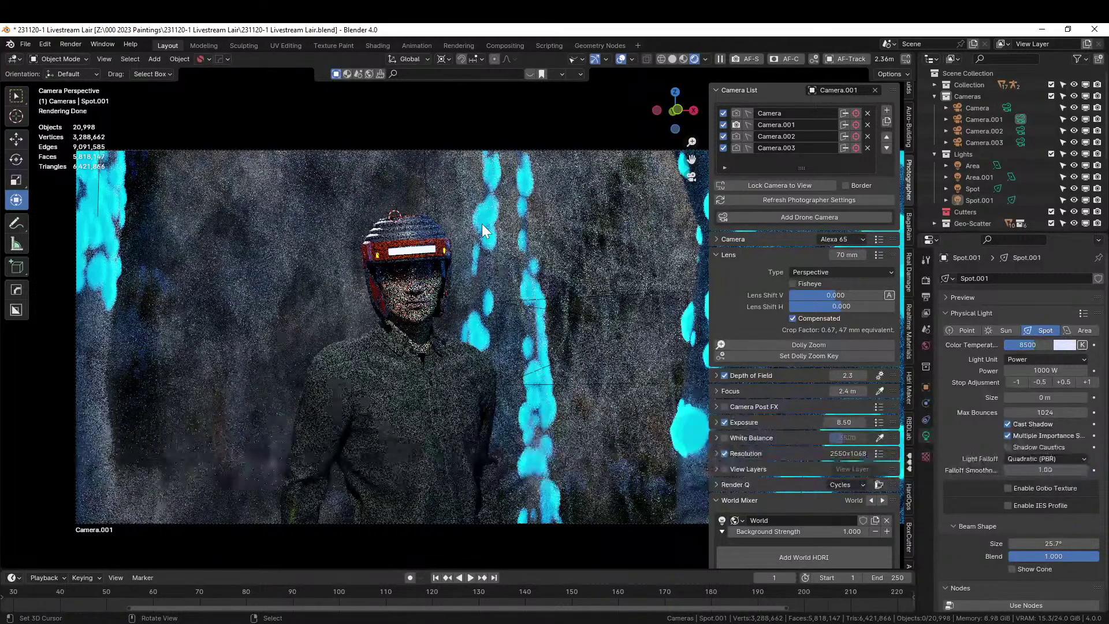
pyautogui.hotkey('ctrl', 's')
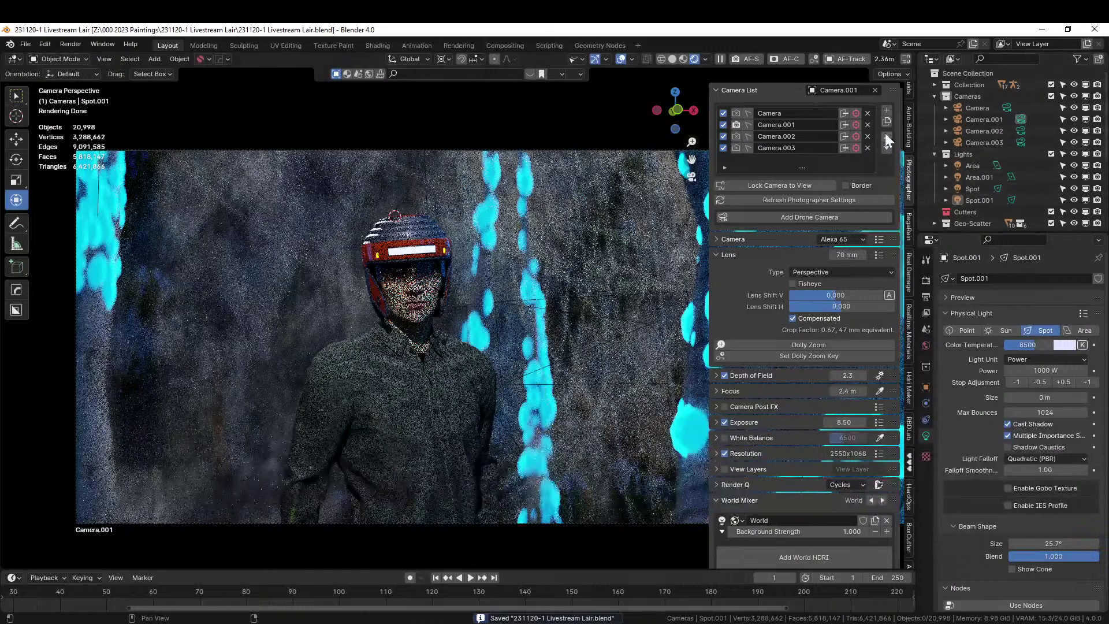
# Review the rendered lighting through Camera.002 and the spider close-up through Camera.003.
pyautogui.click(736, 137)
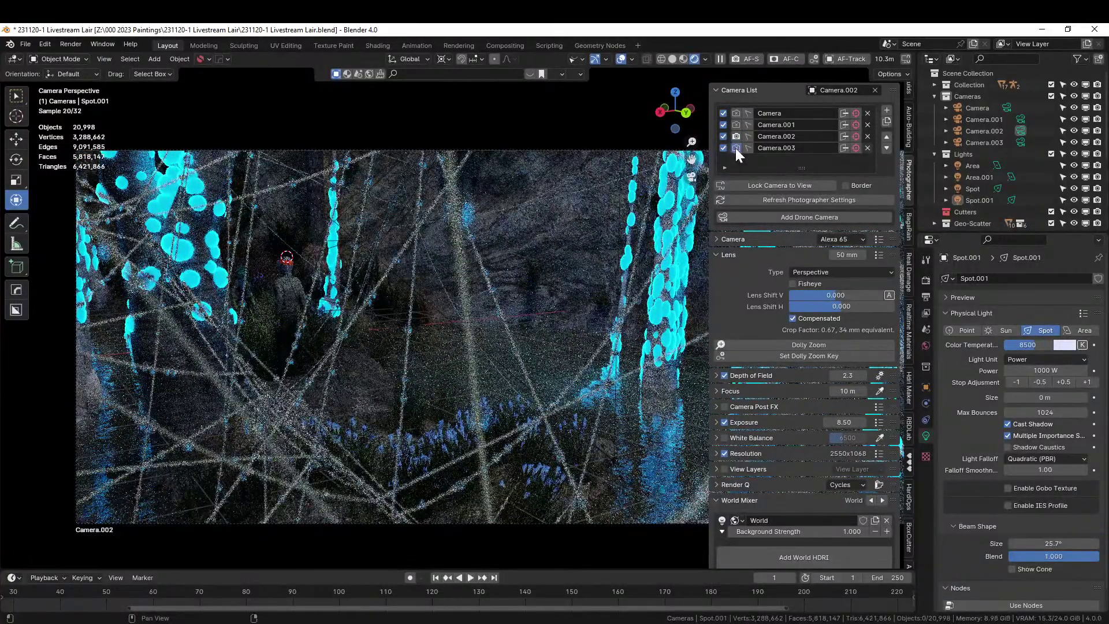
pyautogui.click(736, 148)
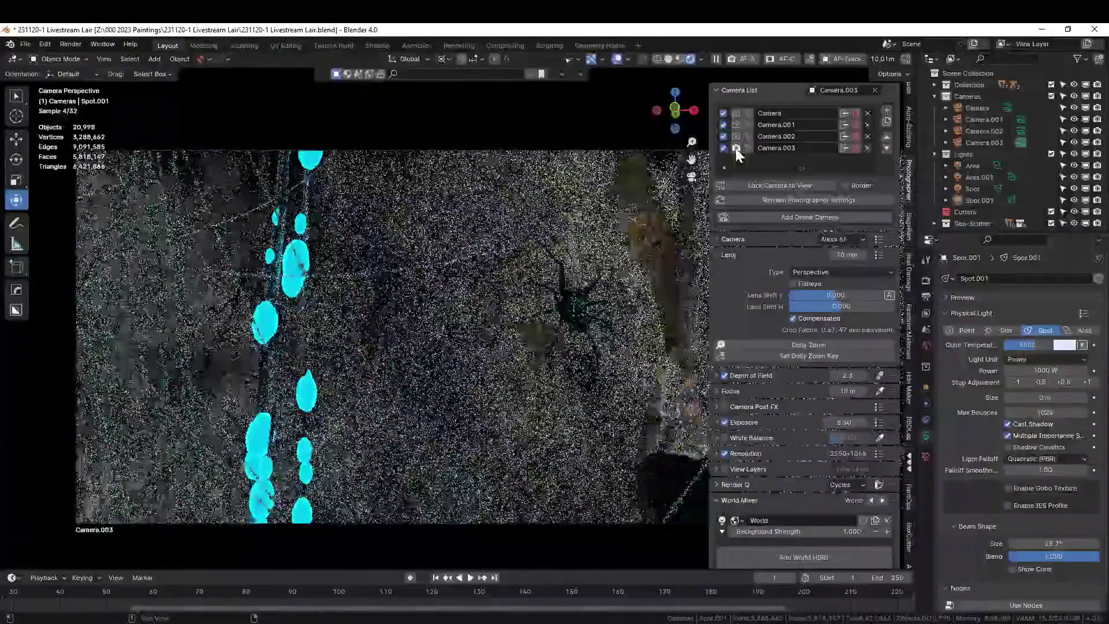
# Return to the main Camera's shot and select Sphere ext to locate the spider on the rock, saving the file.
pyautogui.scroll(-2, 545, 328)
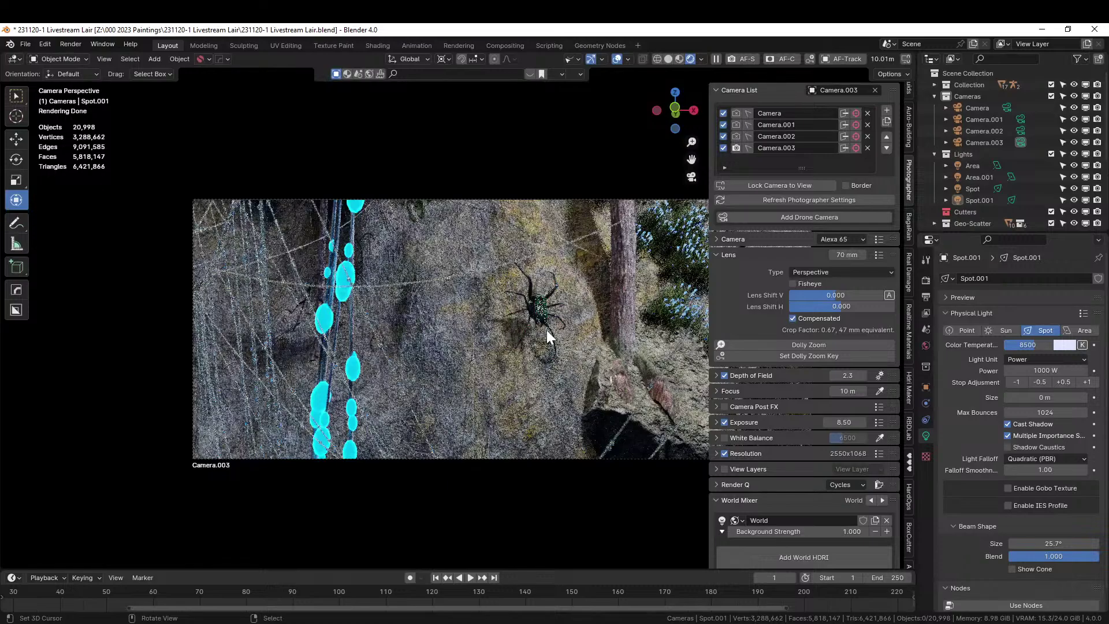
pyautogui.click(736, 114)
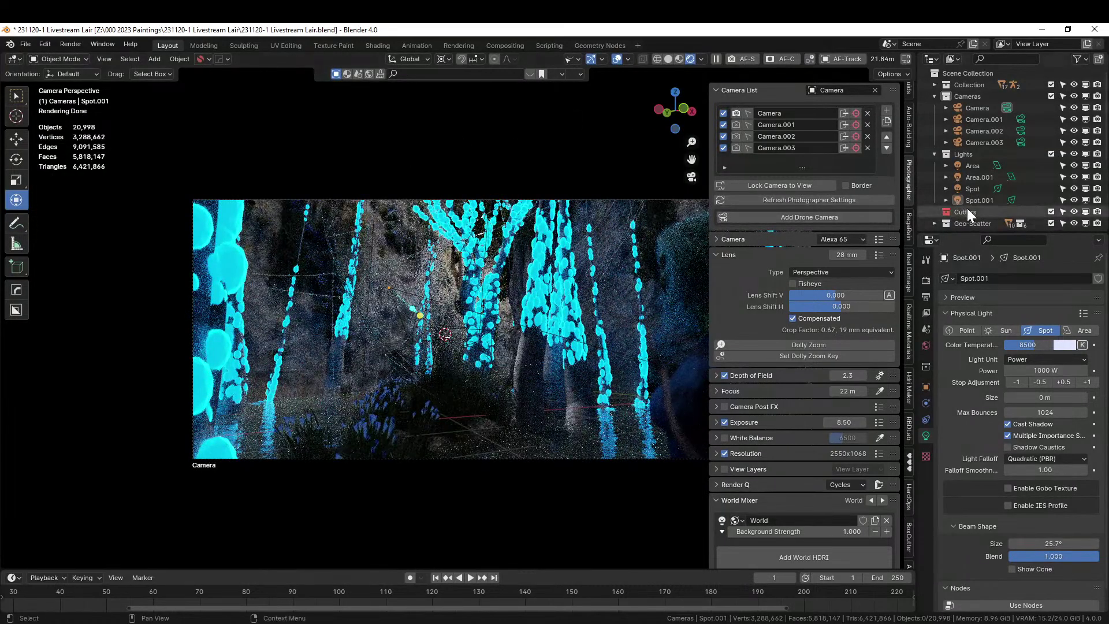
pyautogui.scroll(-5, 984, 208)
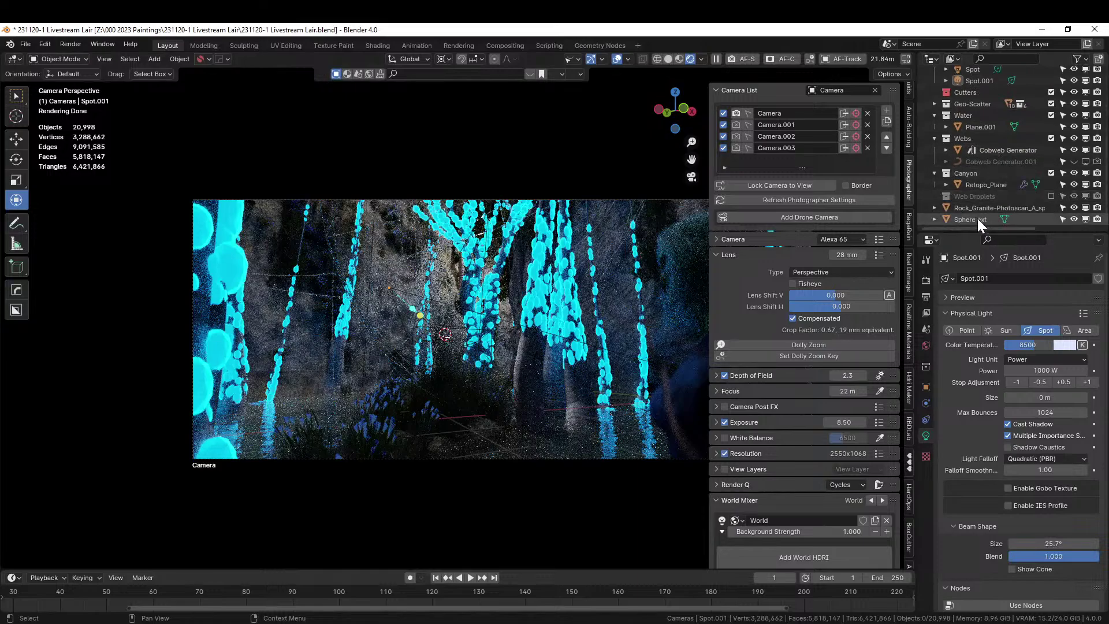
pyautogui.click(978, 218)
pyautogui.scroll(2, 518, 328)
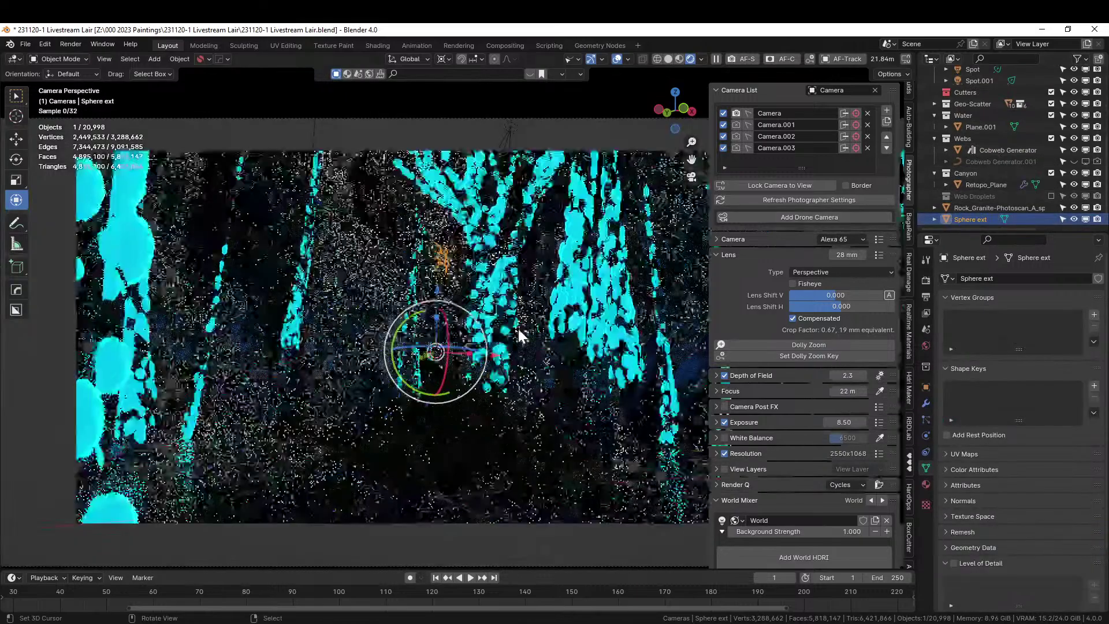
pyautogui.scroll(2, 519, 335)
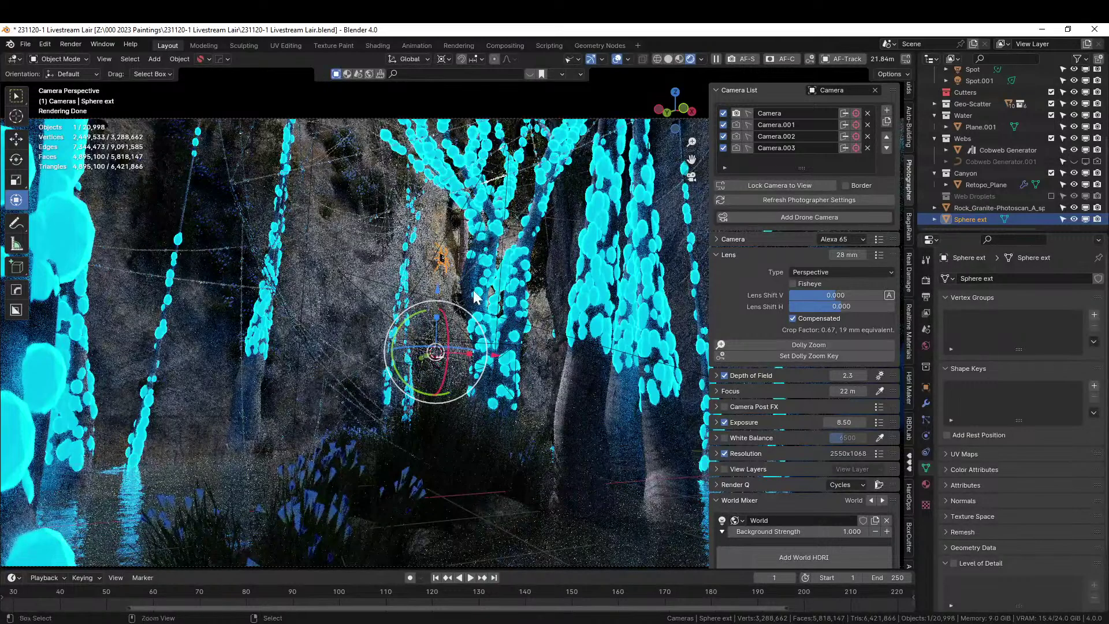
pyautogui.hotkey('ctrl', 's')
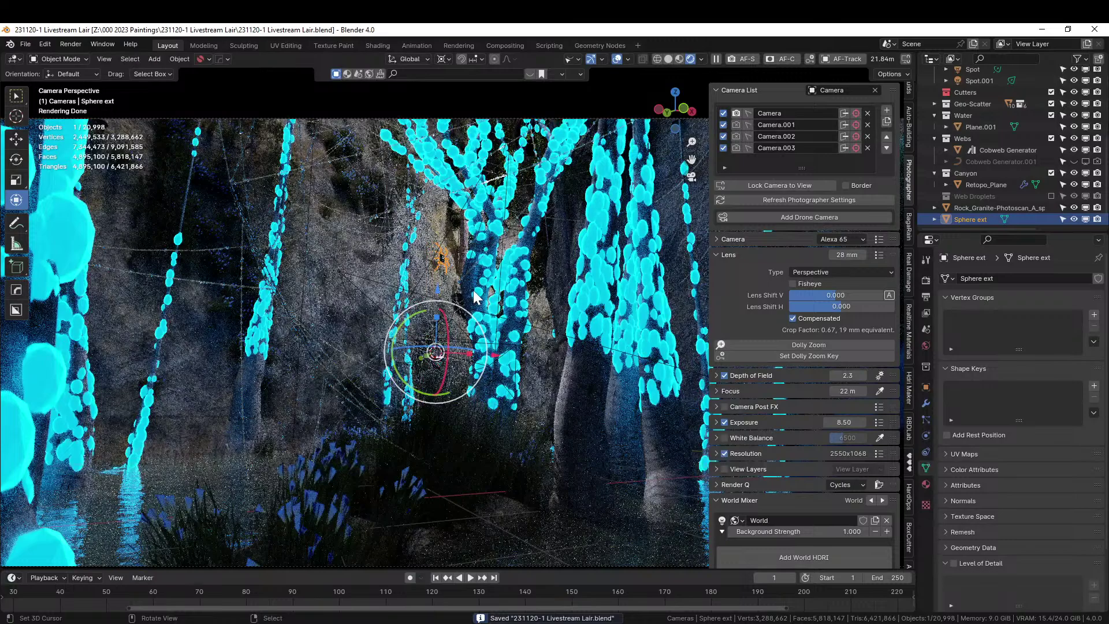
# Show the scene's World settings with the main camera's whole frame in view, and save the file.
pyautogui.scroll(-5, 399, 318)
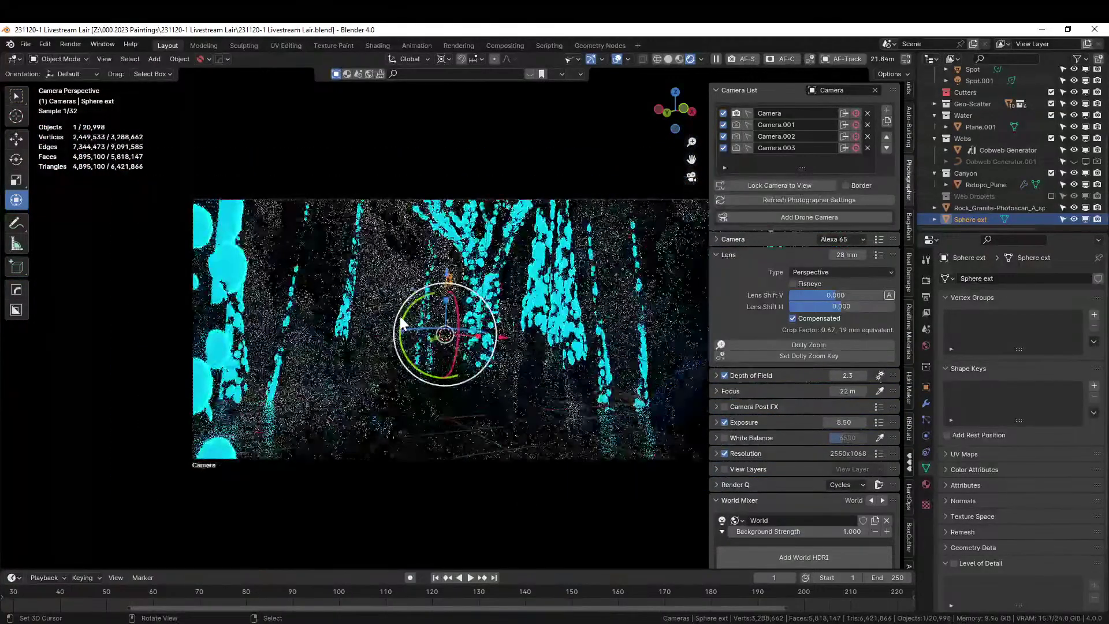
pyautogui.keyDown('shift'); pyautogui.moveTo(497, 359); pyautogui.dragTo(382, 377, button='middle'); pyautogui.keyUp('shift')
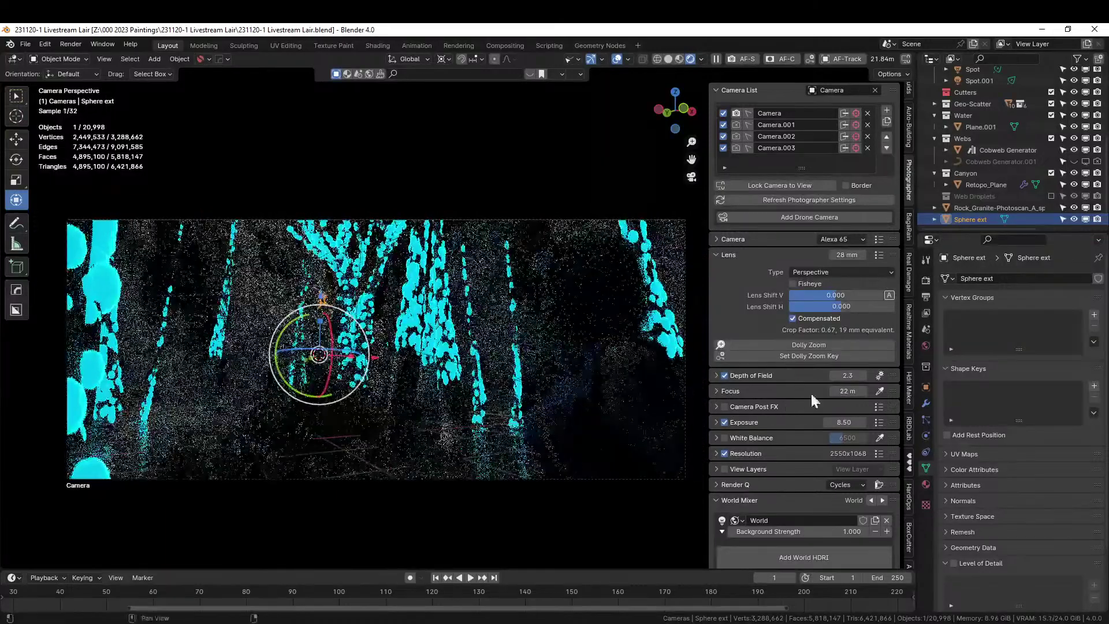
pyautogui.click(925, 345)
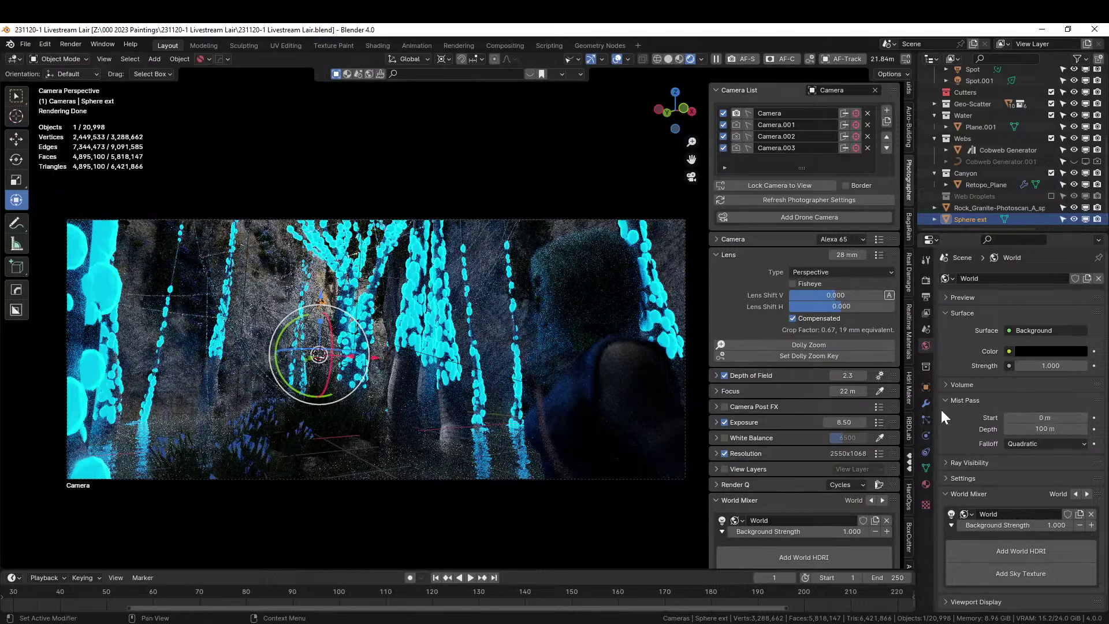
pyautogui.hotkey('ctrl', 's')
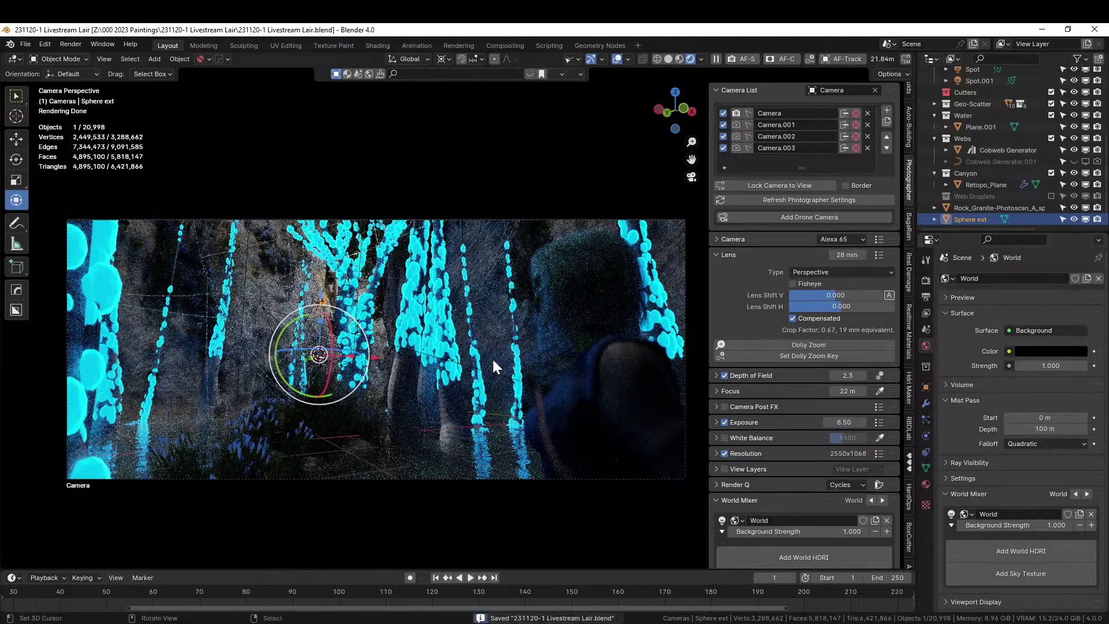